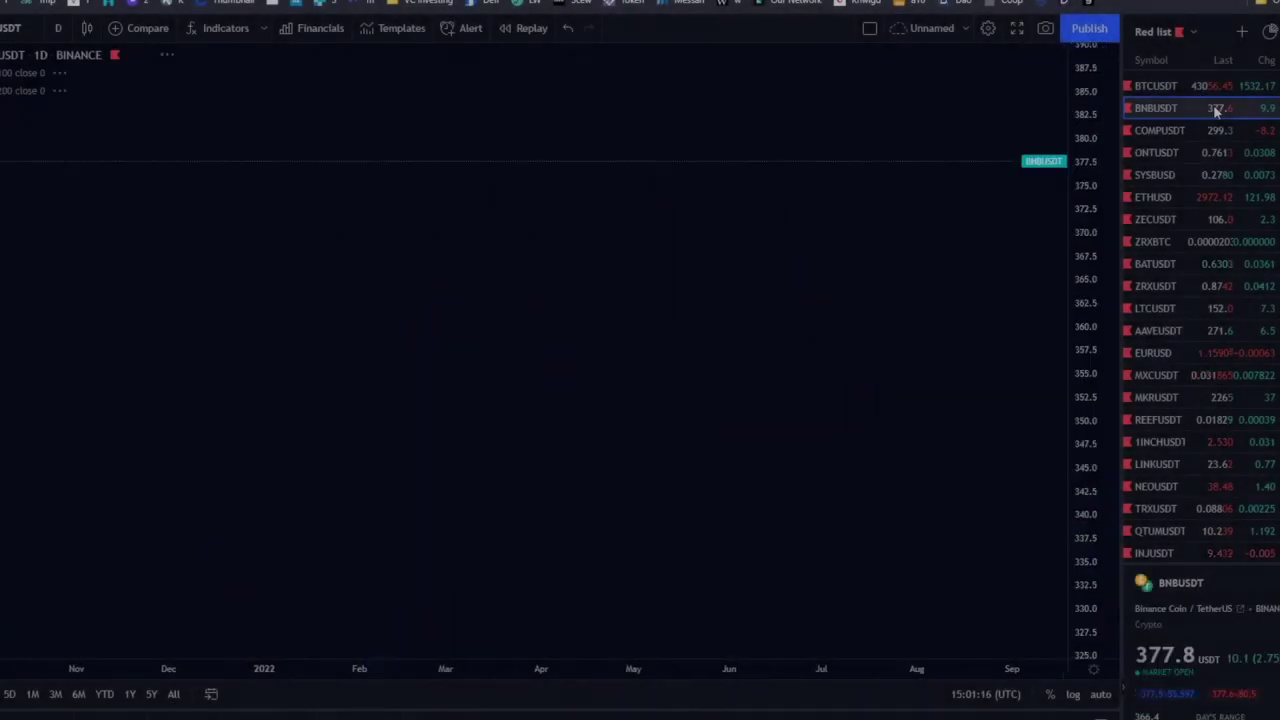
- Open the BTCUSDT chart from the watchlist and remove all drawings from it
{"action": "key", "text": "Up"}
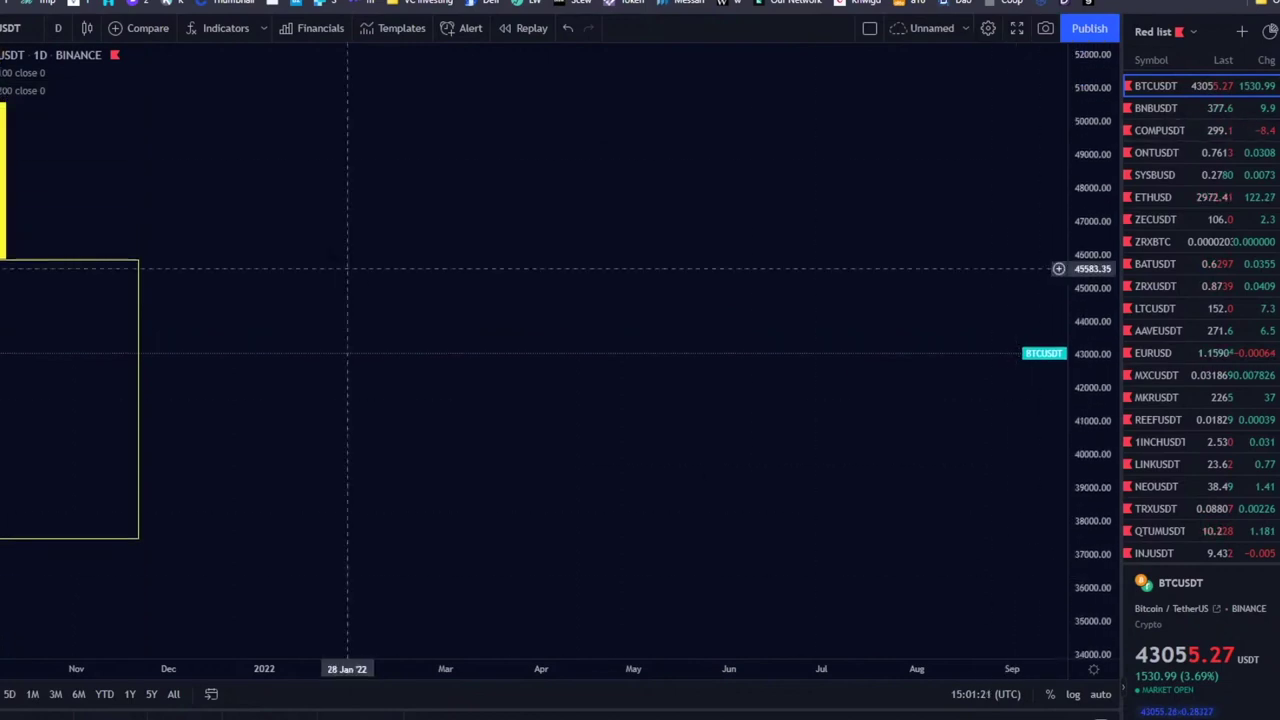
{"action": "left_click_drag", "start_coordinate": [343, 223], "coordinate": [840, 112]}
{"action": "scroll", "coordinate": [840, 112], "scroll_direction": "down", "scroll_amount": 5}
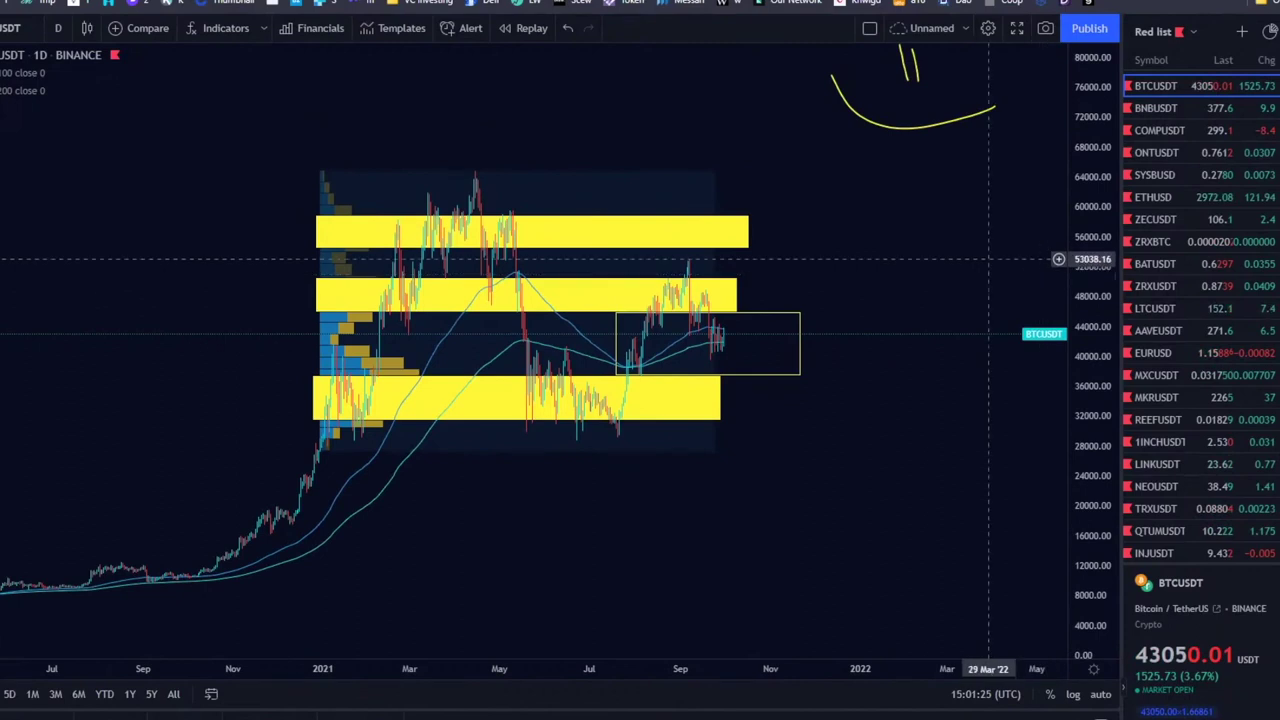
{"action": "right_click", "coordinate": [918, 207]}
{"action": "mouse_move", "coordinate": [993, 482]}
{"action": "left_click", "coordinate": [987, 513]}
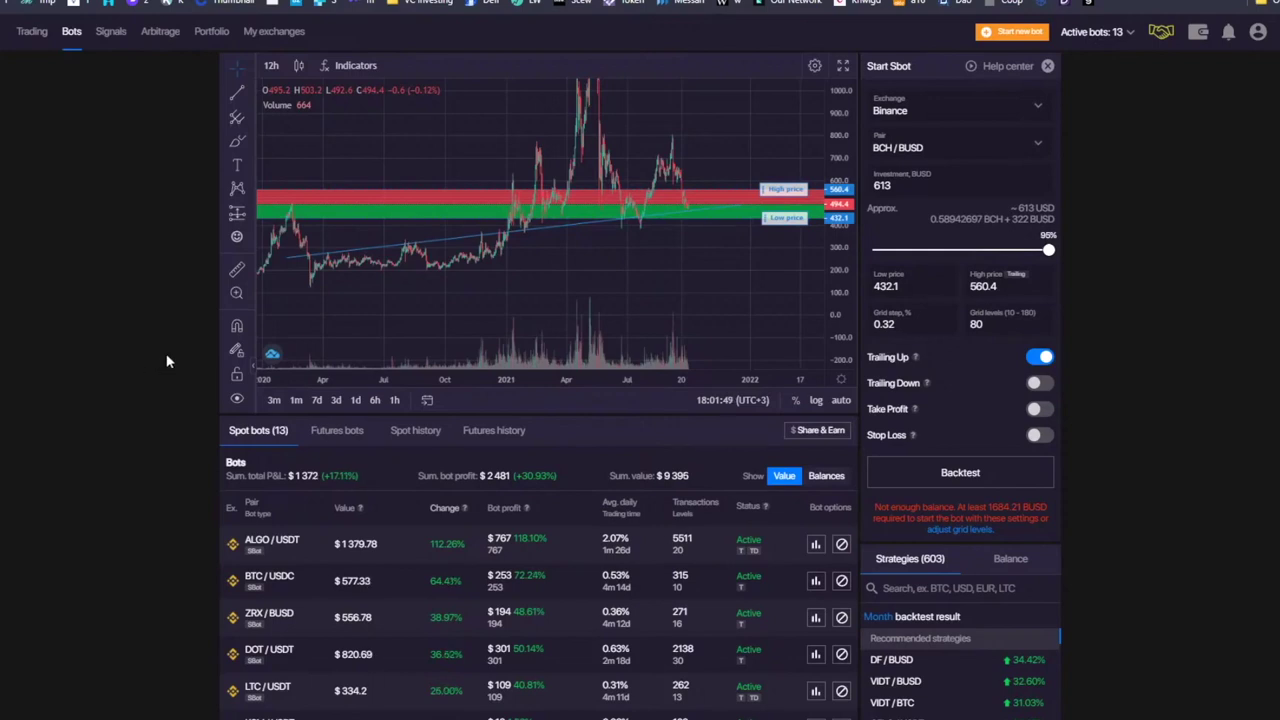
- Switch to the BTCUSDT chart and sketch freehand strokes beyond the latest candles, deleting the first one
{"action": "key", "text": "ctrl+Tab"}
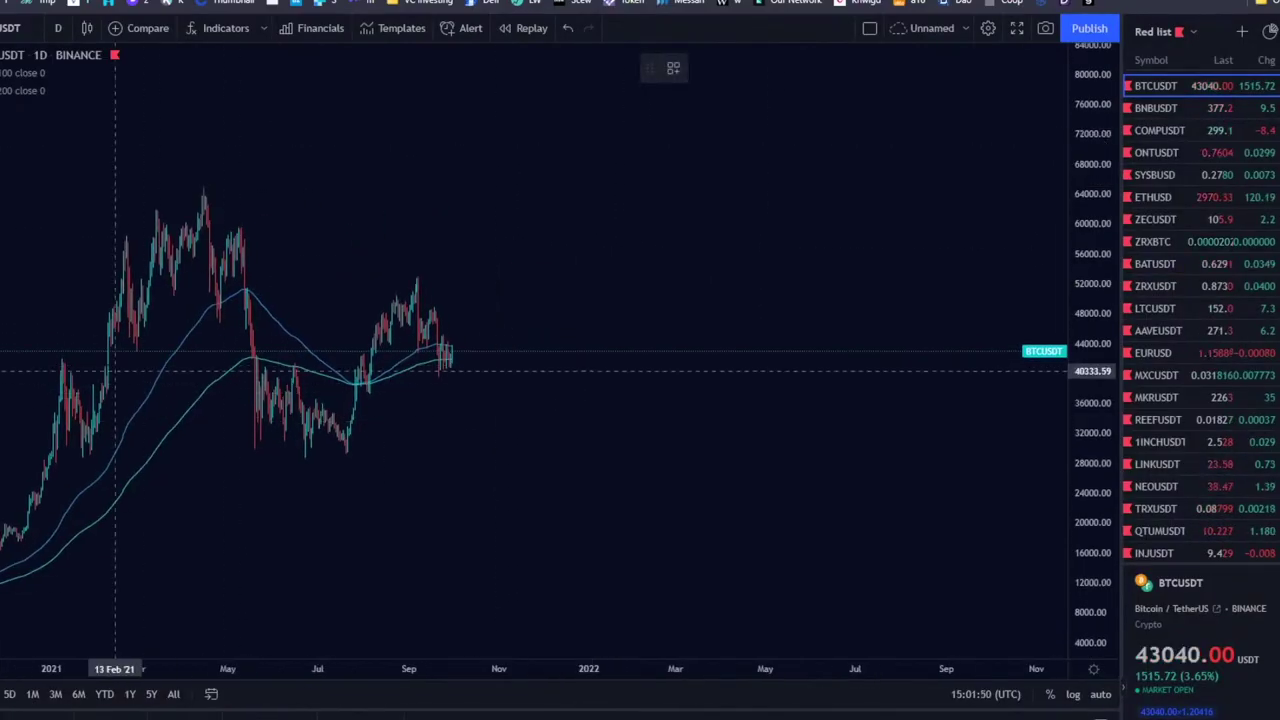
{"action": "left_click_drag", "start_coordinate": [533, 379], "coordinate": [695, 385]}
{"action": "left_click", "coordinate": [840, 68]}
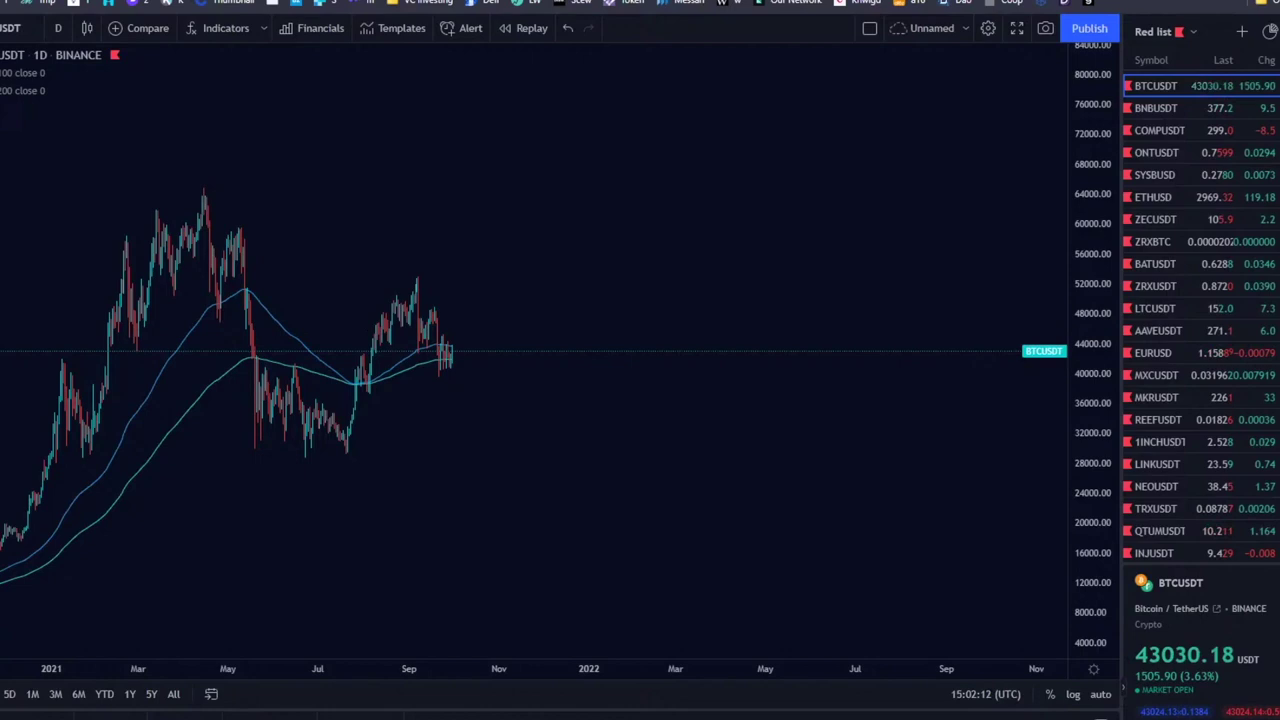
{"action": "left_click_drag", "start_coordinate": [614, 388], "coordinate": [737, 209]}
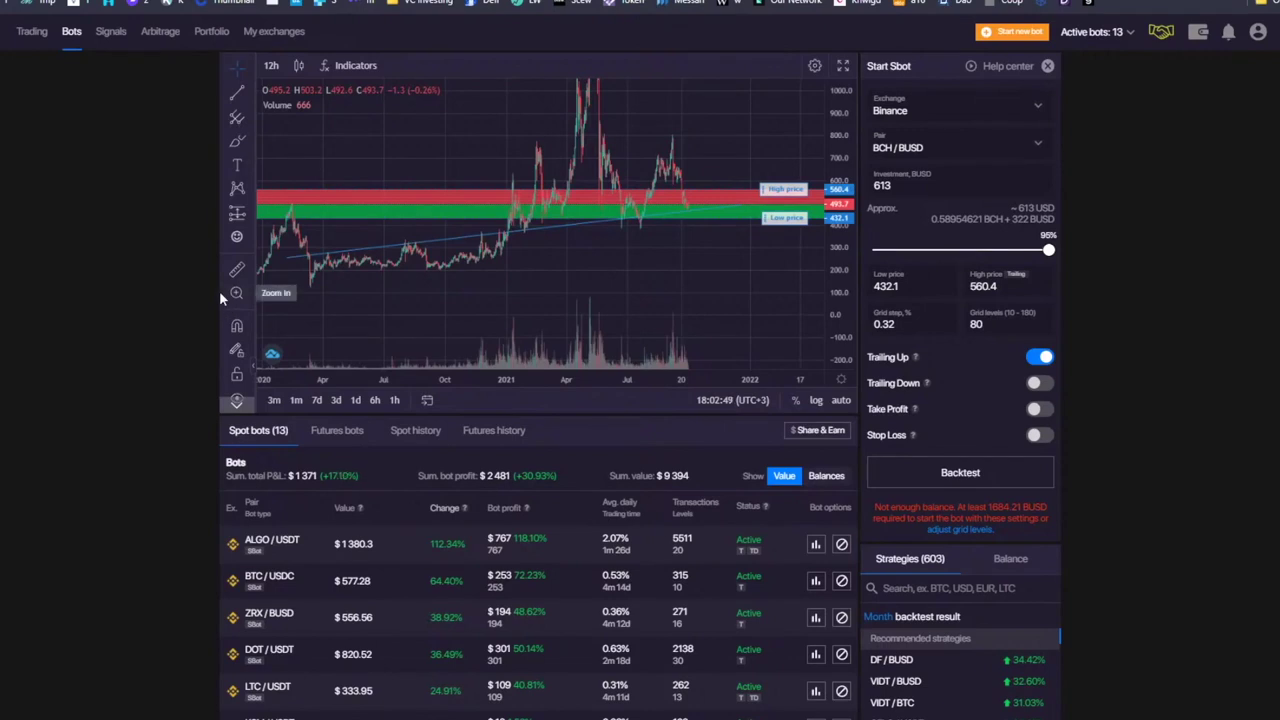
- Review the exchange choices and the available bot types for a new bot, closing both without choosing anything
{"action": "left_click", "coordinate": [950, 110]}
{"action": "left_click", "coordinate": [950, 110]}
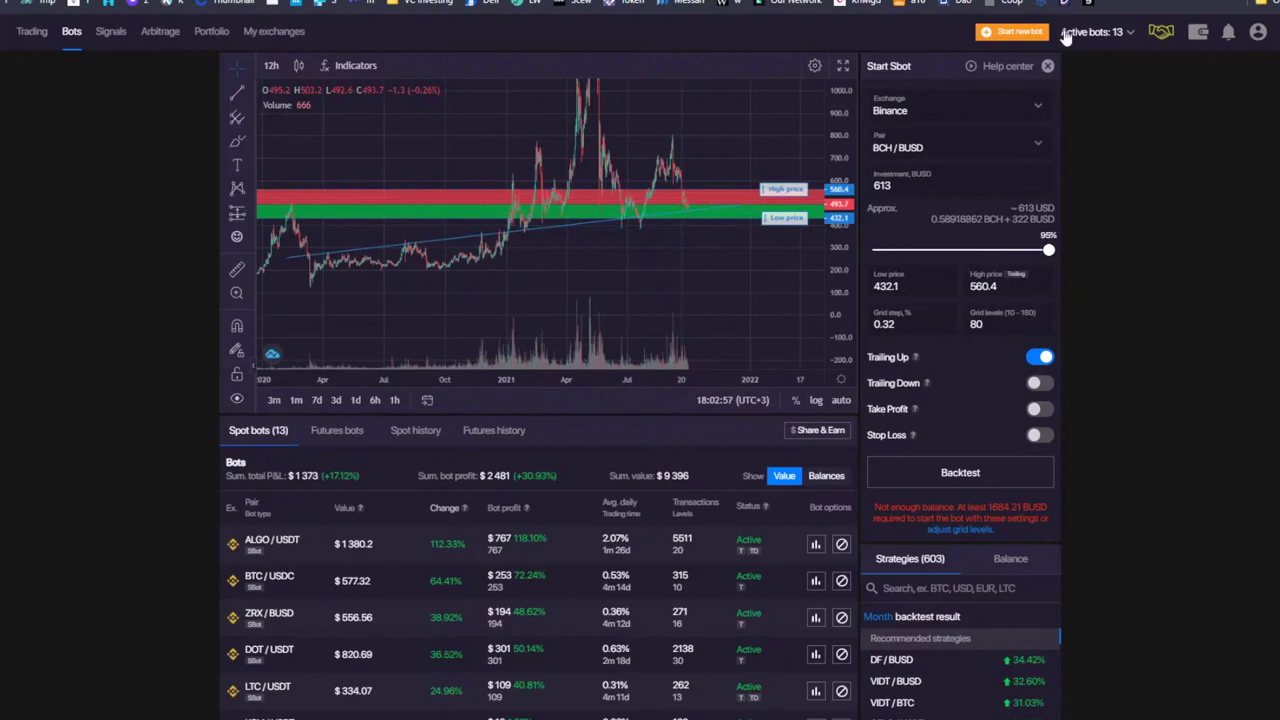
{"action": "left_click", "coordinate": [1013, 31]}
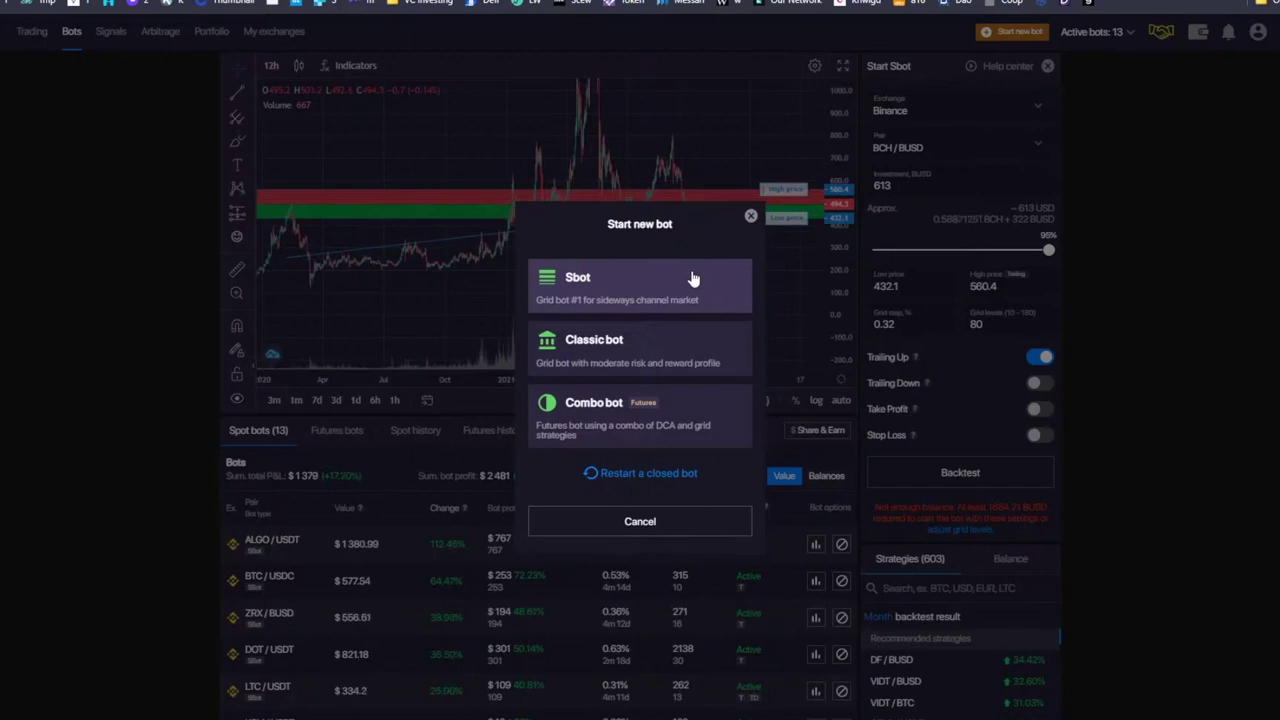
{"action": "left_click", "coordinate": [751, 216]}
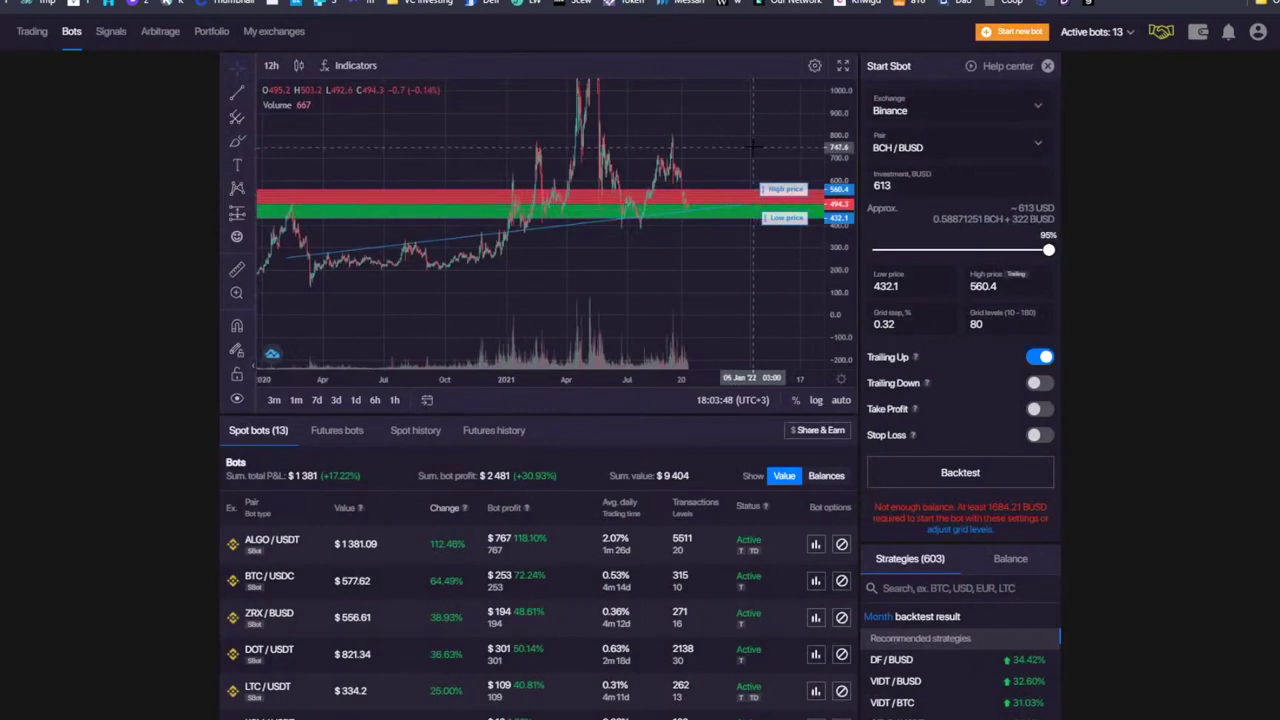
- Examine the BCH / BUSD grid levels by stretching the chart's price scale around the low-price to high-price range
{"action": "double_click", "coordinate": [976, 323]}
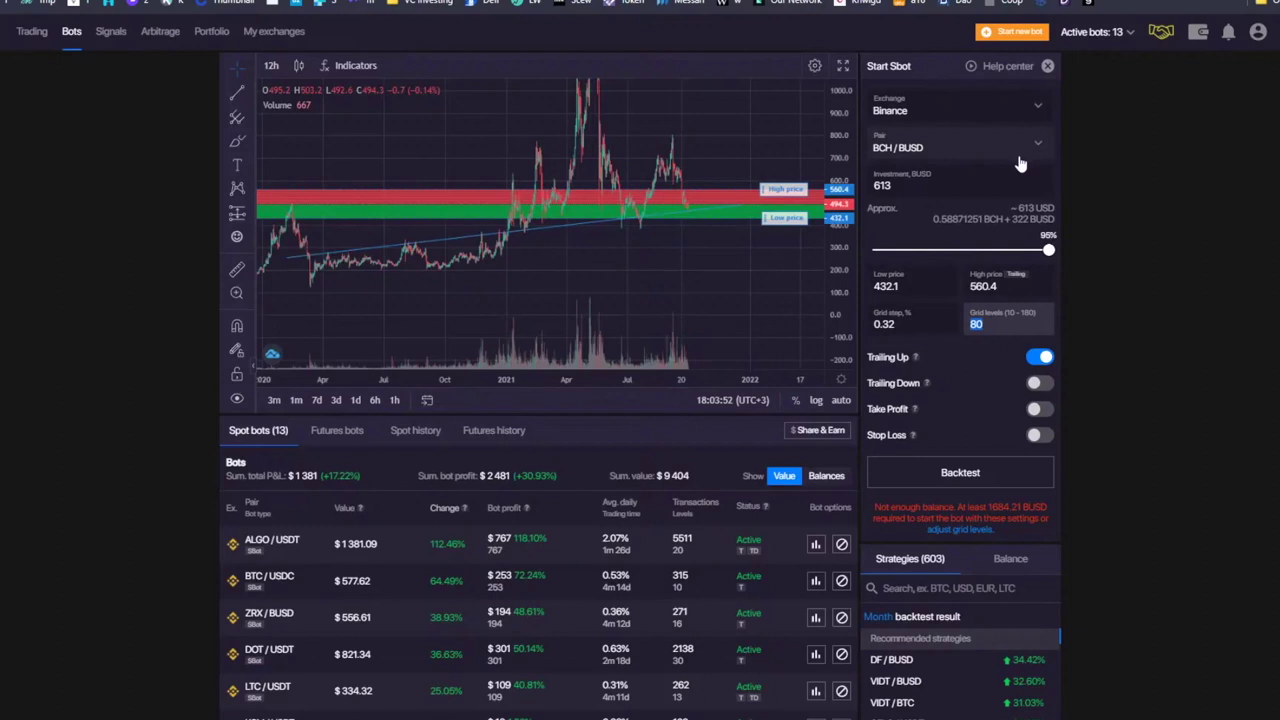
{"action": "left_click_drag", "start_coordinate": [835, 300], "coordinate": [833, 164]}
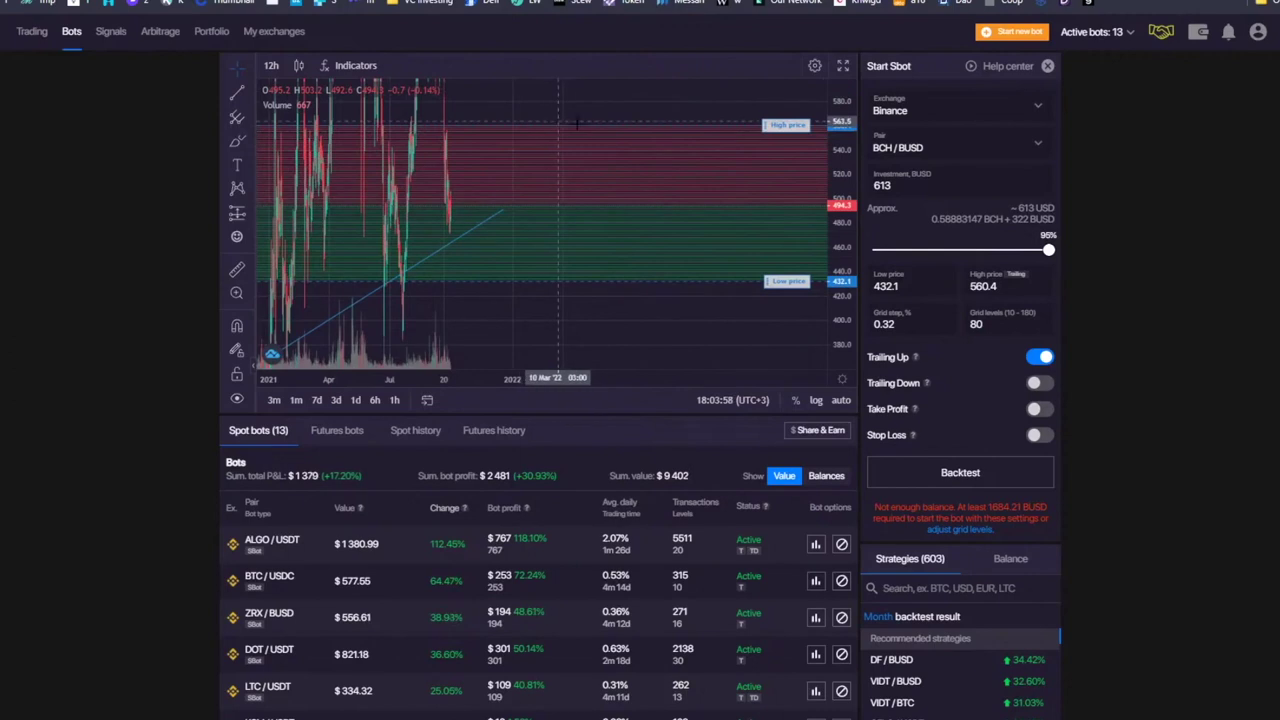
{"action": "scroll", "coordinate": [524, 103], "scroll_direction": "down", "scroll_amount": 3}
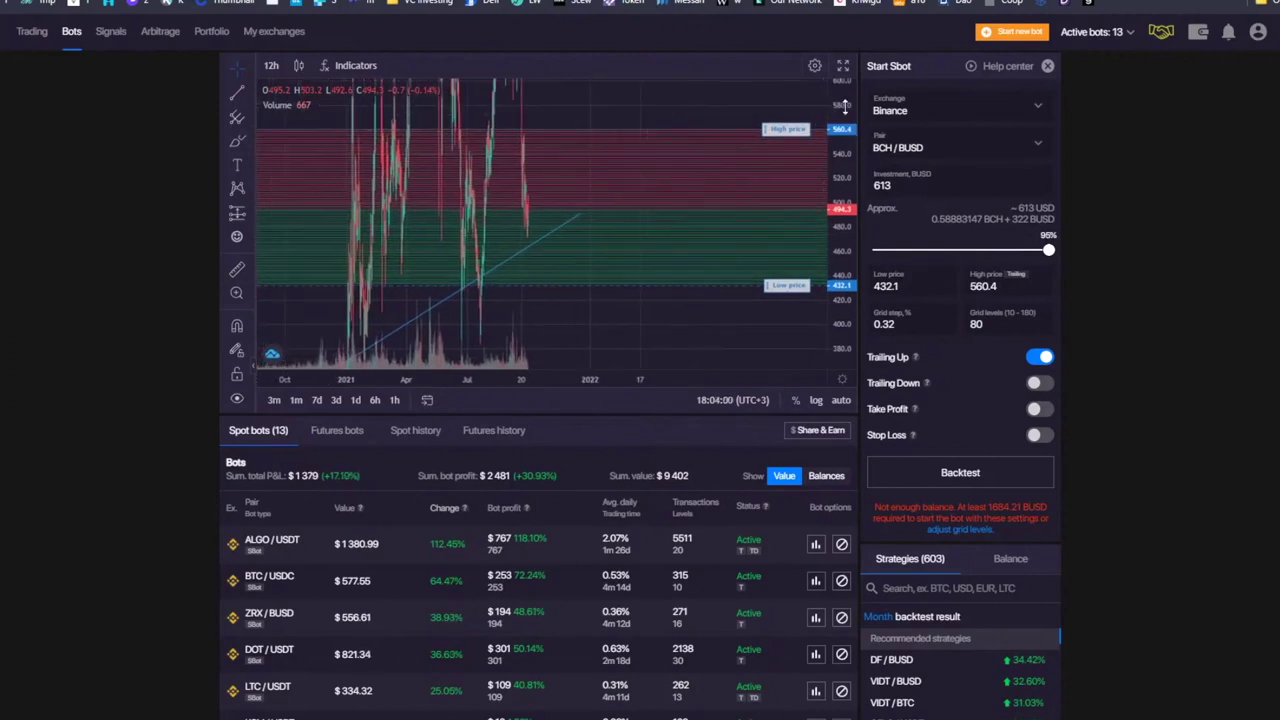
{"action": "left_click_drag", "start_coordinate": [763, 157], "coordinate": [762, 151]}
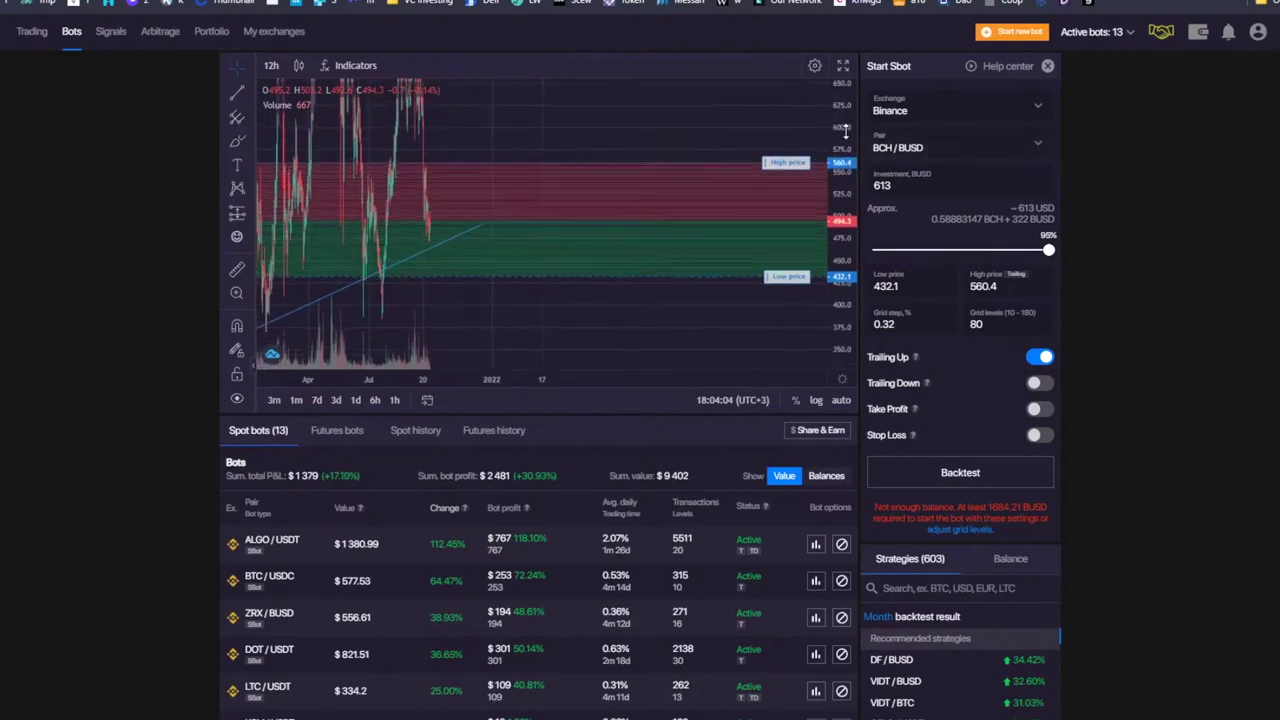
{"action": "left_click", "coordinate": [960, 108]}
{"action": "left_click", "coordinate": [960, 108]}
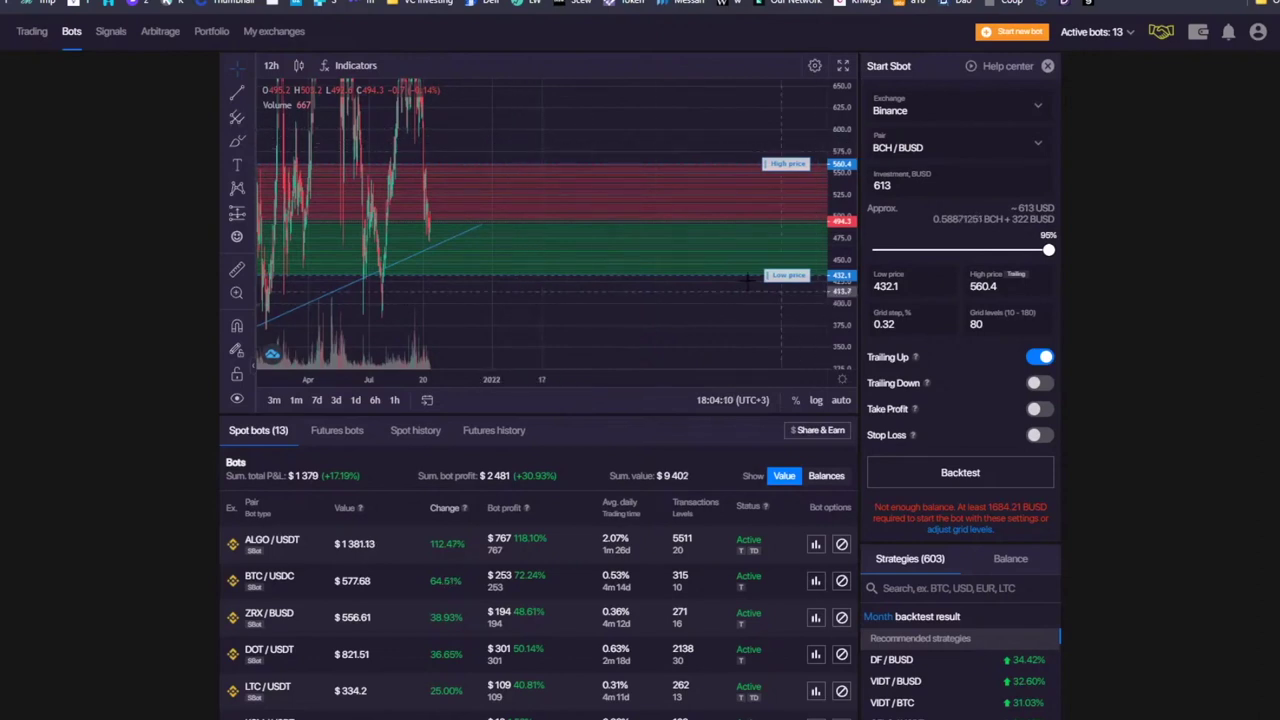
{"action": "scroll", "coordinate": [540, 145], "scroll_direction": "up", "scroll_amount": 2}
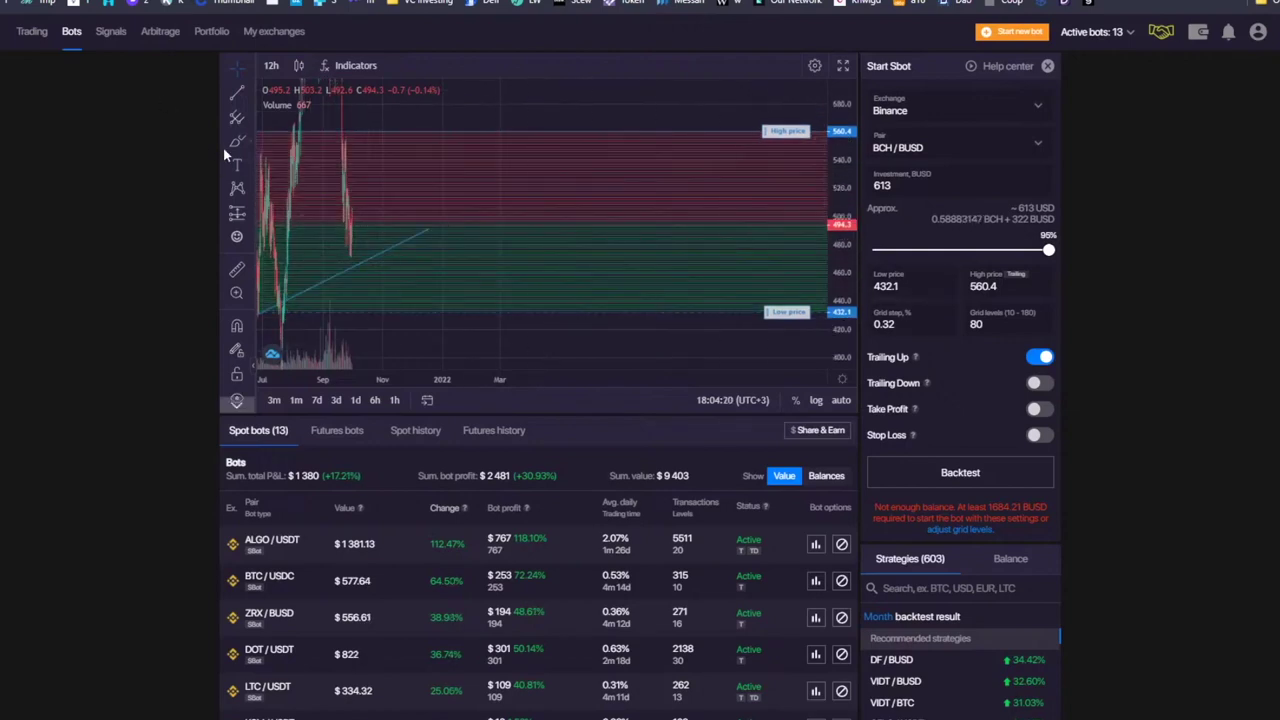
- Outline the green buy zone and the red sell zone in turn with the brush, deleting each outline
{"action": "mouse_move", "coordinate": [515, 231]}
{"action": "left_mouse_down"}
{"action": "mouse_move", "coordinate": [692, 308]}
{"action": "mouse_move", "coordinate": [487, 221]}
{"action": "left_mouse_up"}
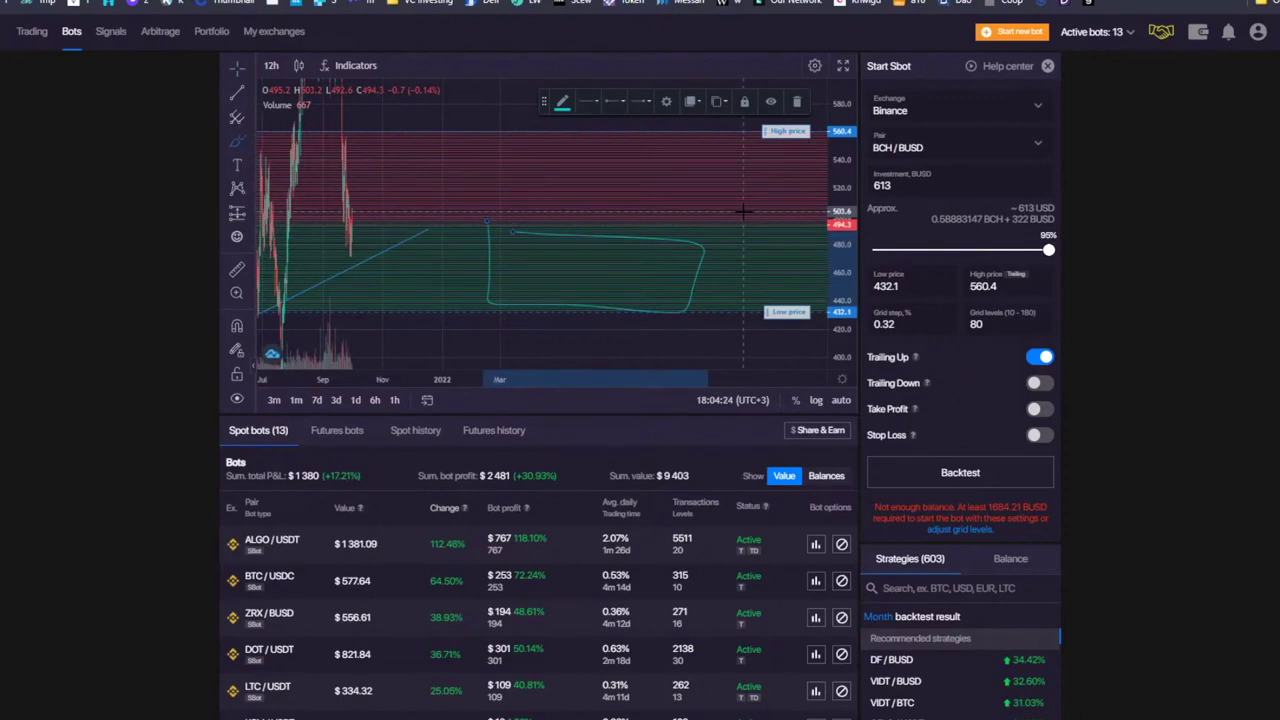
{"action": "left_click", "coordinate": [796, 101]}
{"action": "mouse_move", "coordinate": [517, 146]}
{"action": "left_mouse_down"}
{"action": "mouse_move", "coordinate": [706, 214]}
{"action": "mouse_move", "coordinate": [535, 131]}
{"action": "left_mouse_up"}
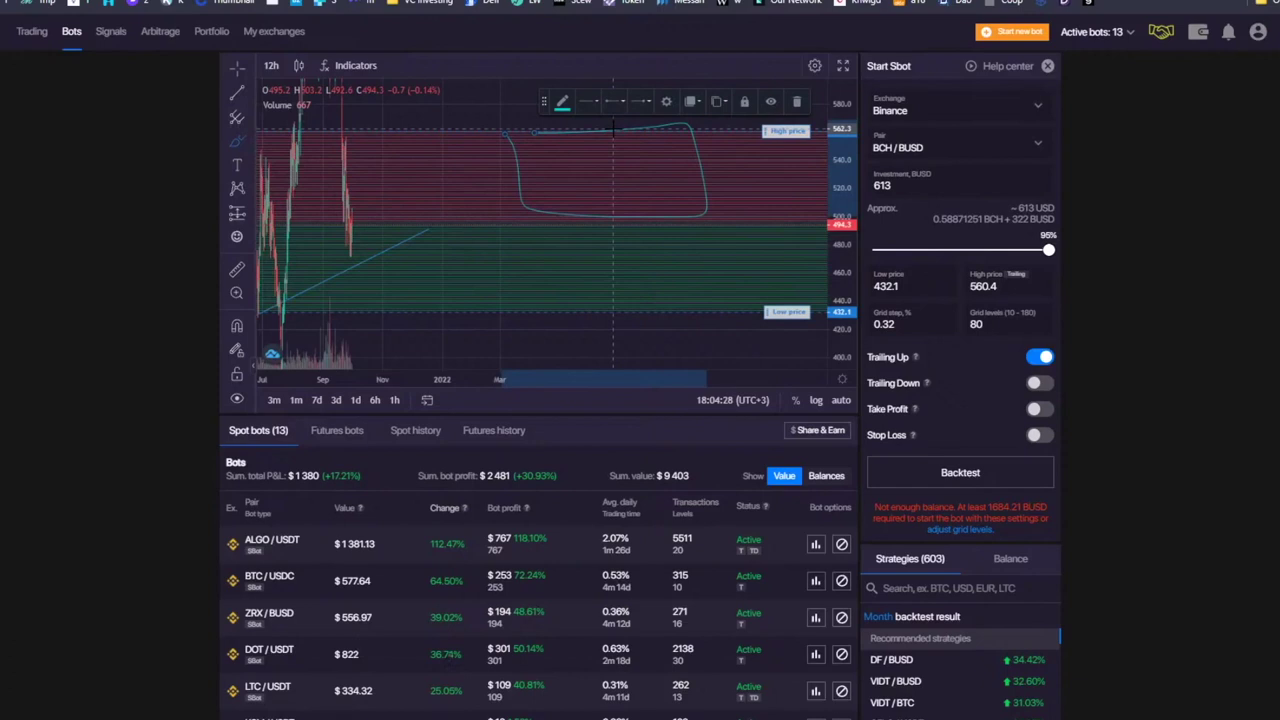
{"action": "left_click", "coordinate": [796, 101]}
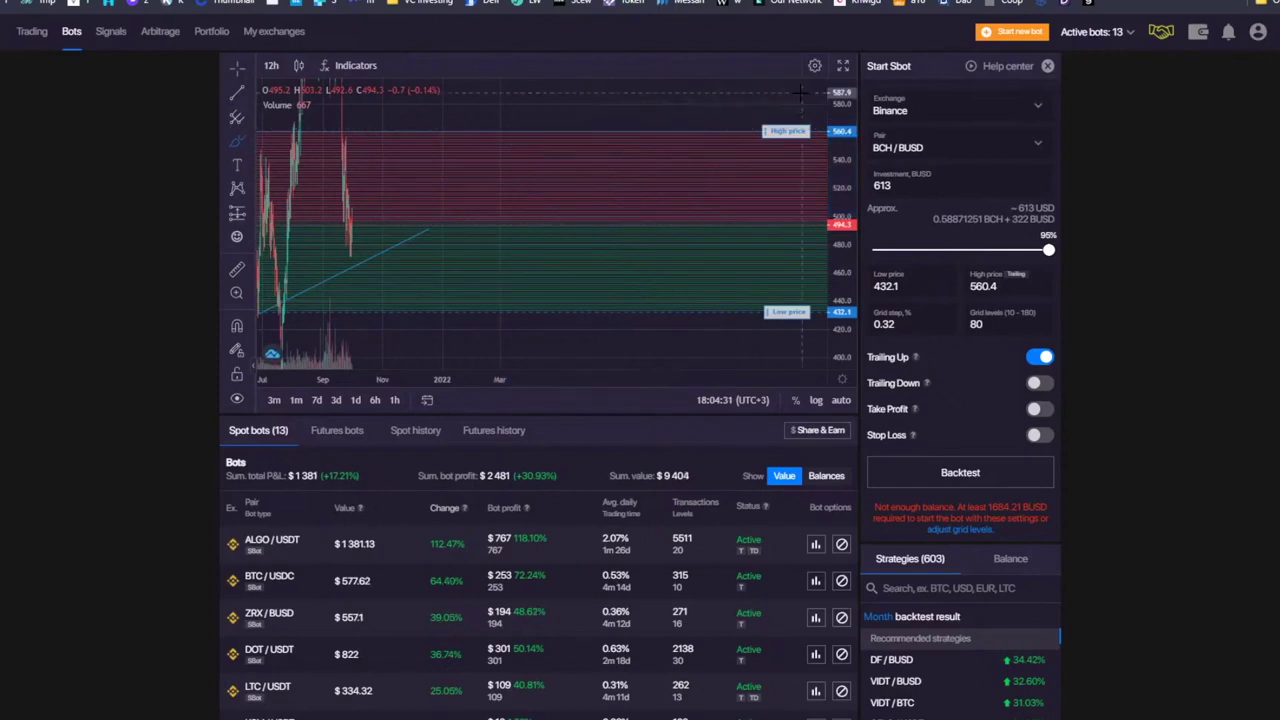
- Narrow the BCH / BUSD grid range on the chart to a high price of 542.9 and a low price of 441.3
{"action": "scroll", "coordinate": [508, 110], "scroll_direction": "down", "scroll_amount": 3}
{"action": "left_click_drag", "start_coordinate": [806, 132], "coordinate": [806, 162]}
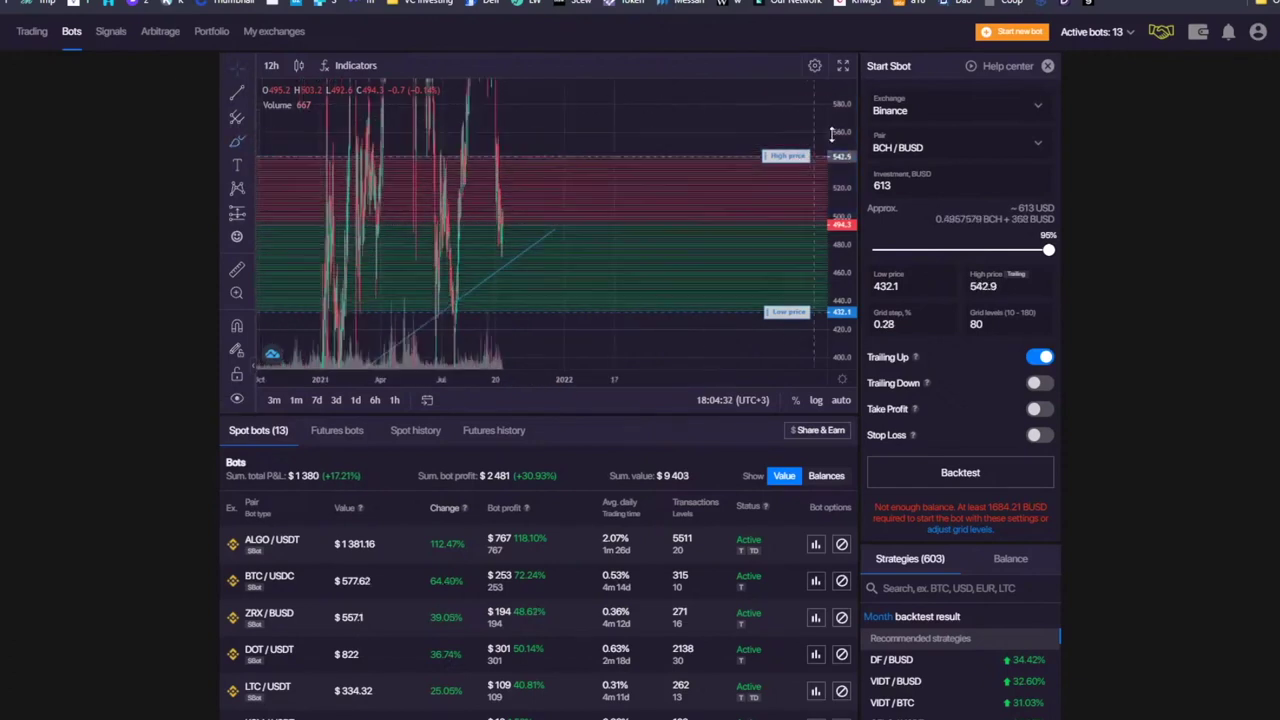
{"action": "left_click_drag", "start_coordinate": [803, 305], "coordinate": [803, 289]}
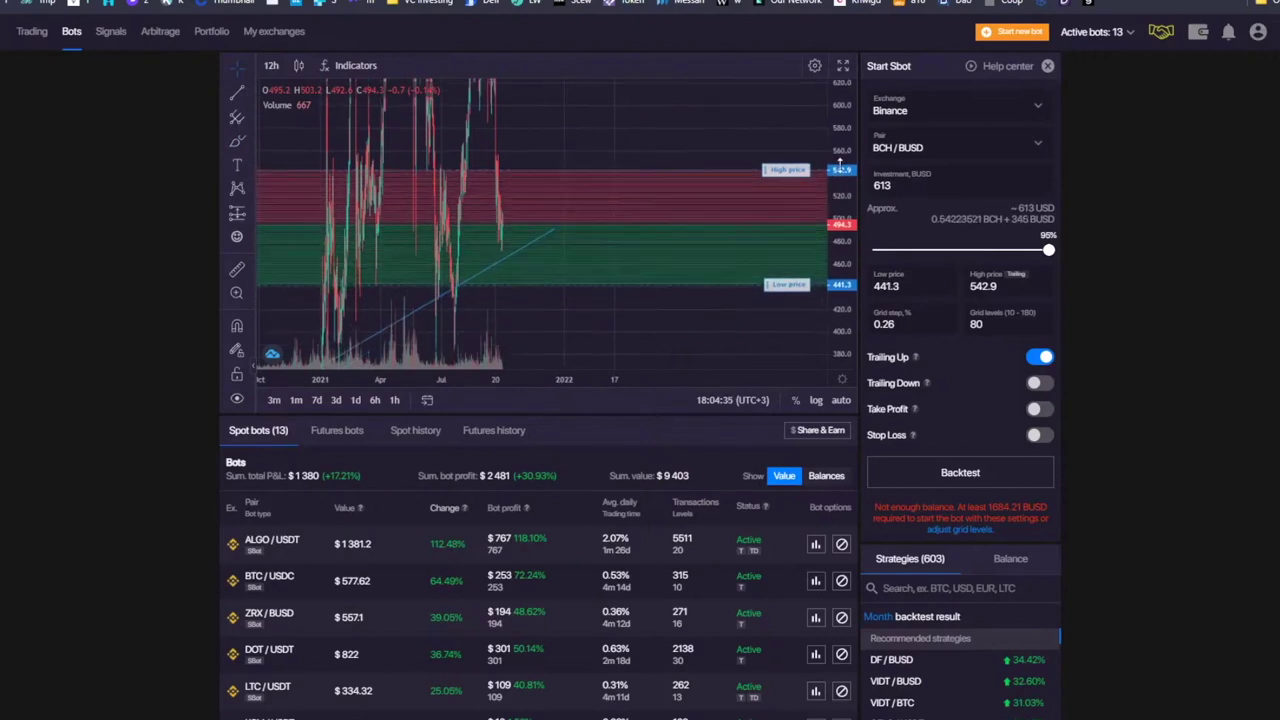
{"action": "left_click_drag", "start_coordinate": [658, 134], "coordinate": [563, 134]}
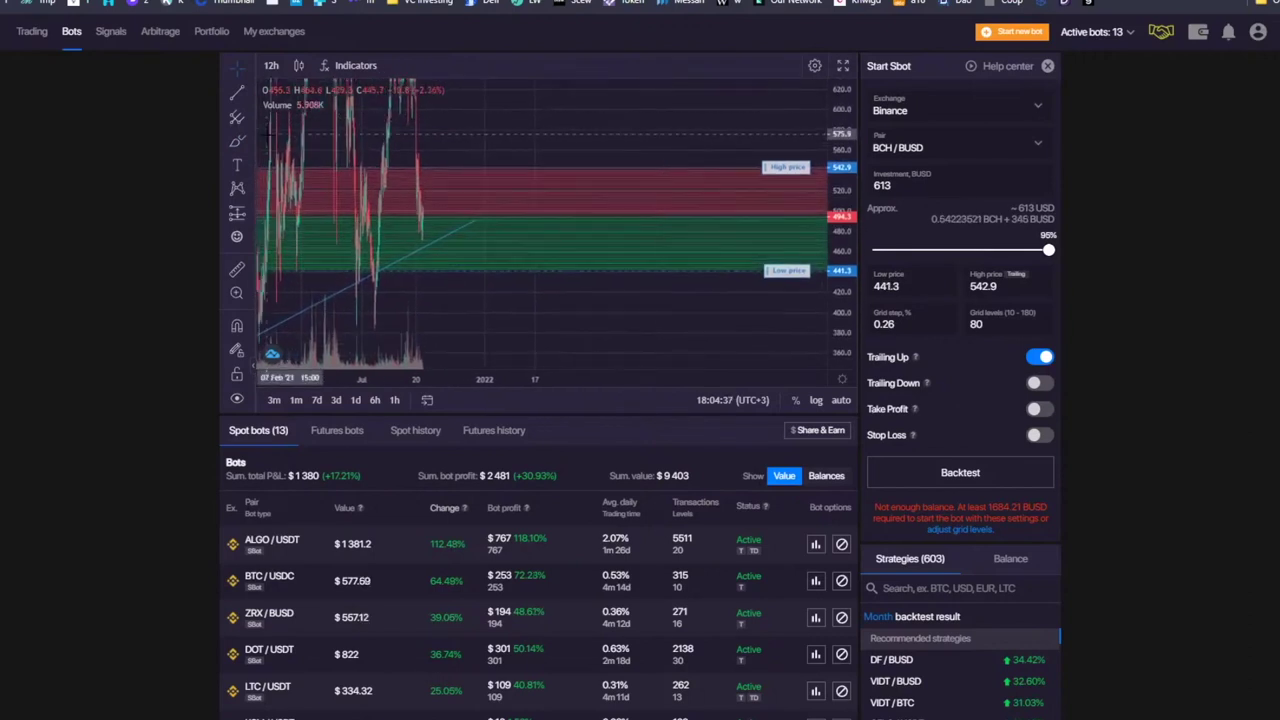
- Open the running BTC / USDC bot and show its full trade history on the chart
{"action": "scroll", "coordinate": [463, 508], "scroll_direction": "down", "scroll_amount": 1}
{"action": "left_click", "coordinate": [463, 508]}
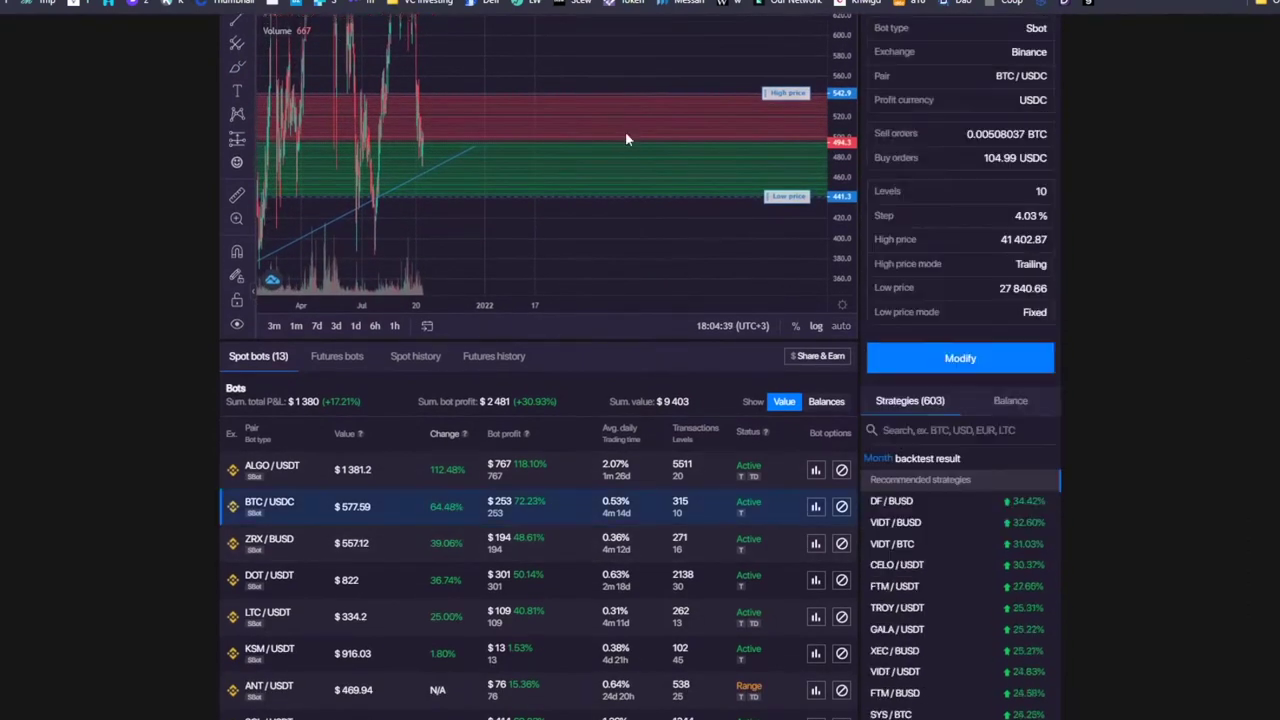
{"action": "scroll", "coordinate": [748, 138], "scroll_direction": "down", "scroll_amount": 10}
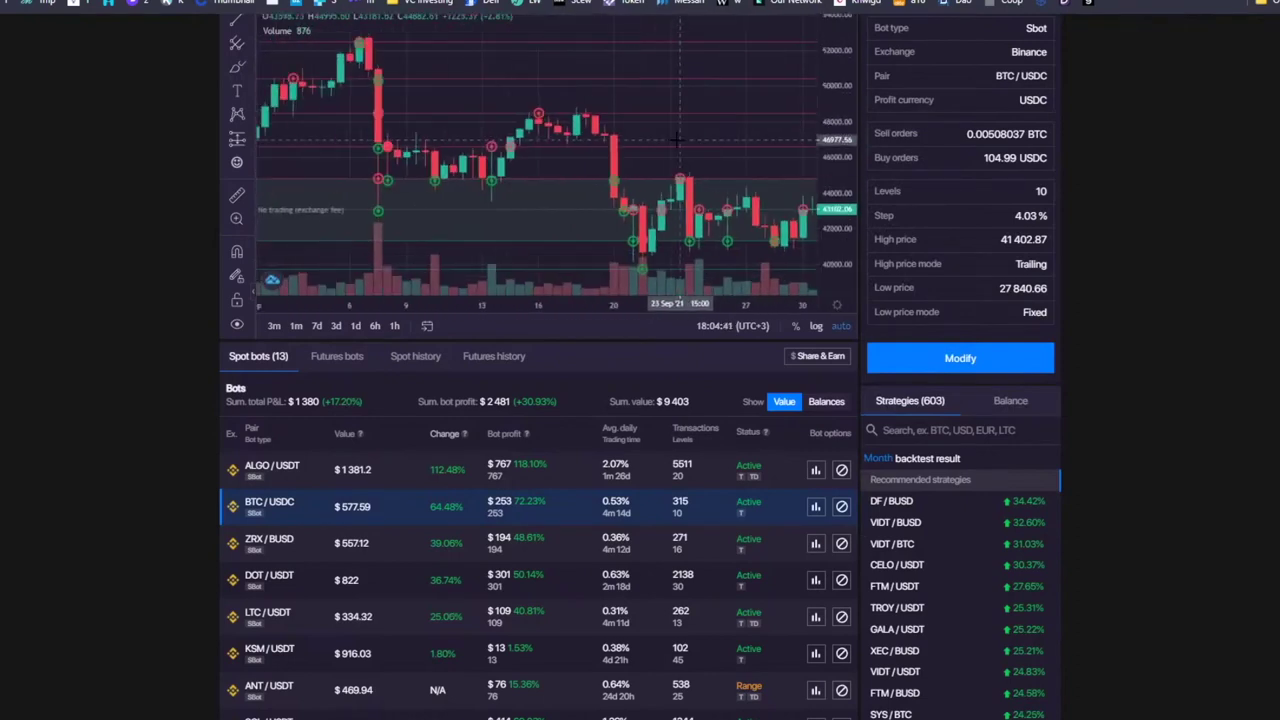
{"action": "left_click_drag", "start_coordinate": [698, 63], "coordinate": [604, 120]}
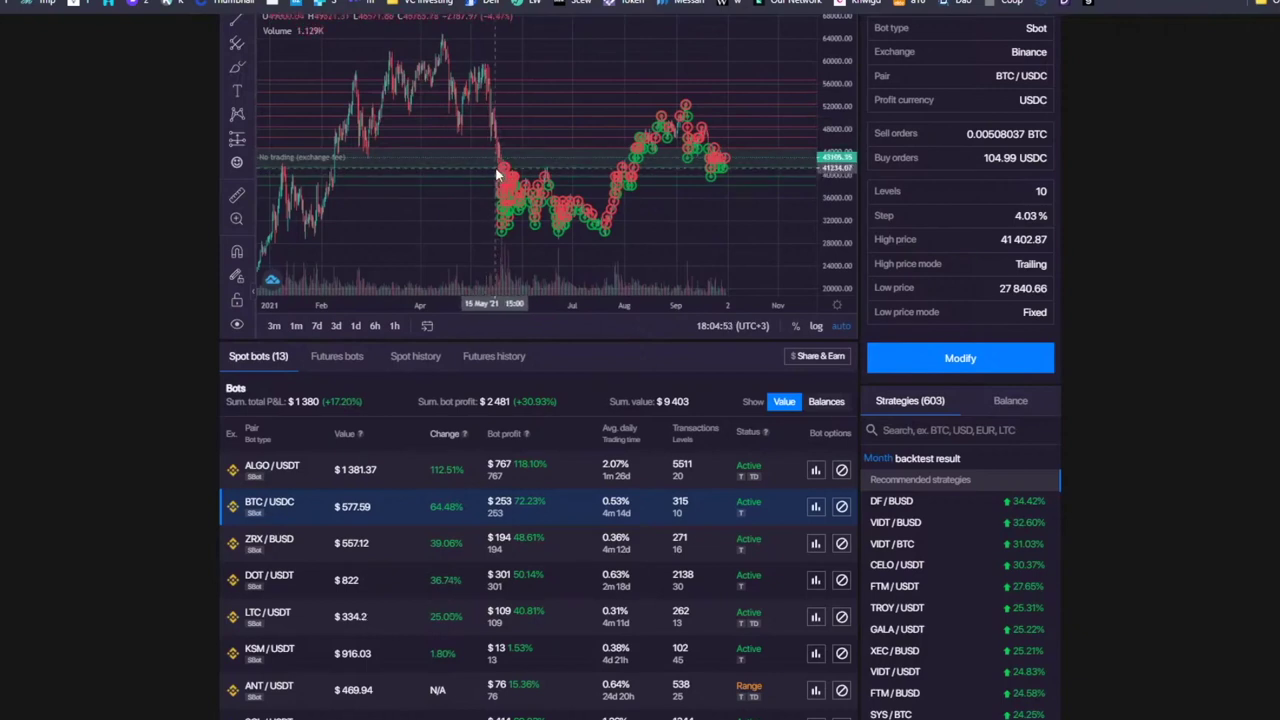
- Outline the bot's May to August trades freehand, and sketch and delete a second stroke above the subsequent rise
{"action": "left_click", "coordinate": [237, 66]}
{"action": "mouse_move", "coordinate": [457, 173]}
{"action": "left_mouse_down"}
{"action": "mouse_move", "coordinate": [670, 199]}
{"action": "mouse_move", "coordinate": [462, 178]}
{"action": "left_mouse_up"}
{"action": "left_click_drag", "start_coordinate": [592, 113], "coordinate": [688, 86]}
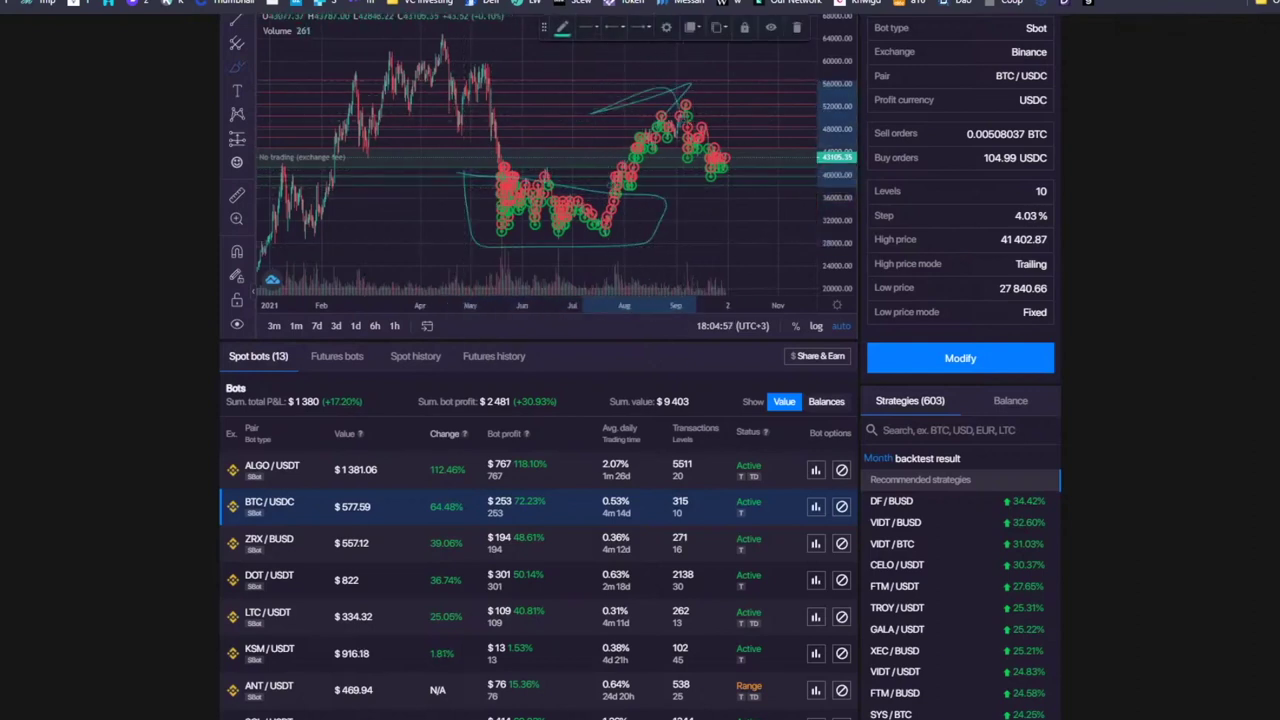
{"action": "left_click", "coordinate": [796, 27]}
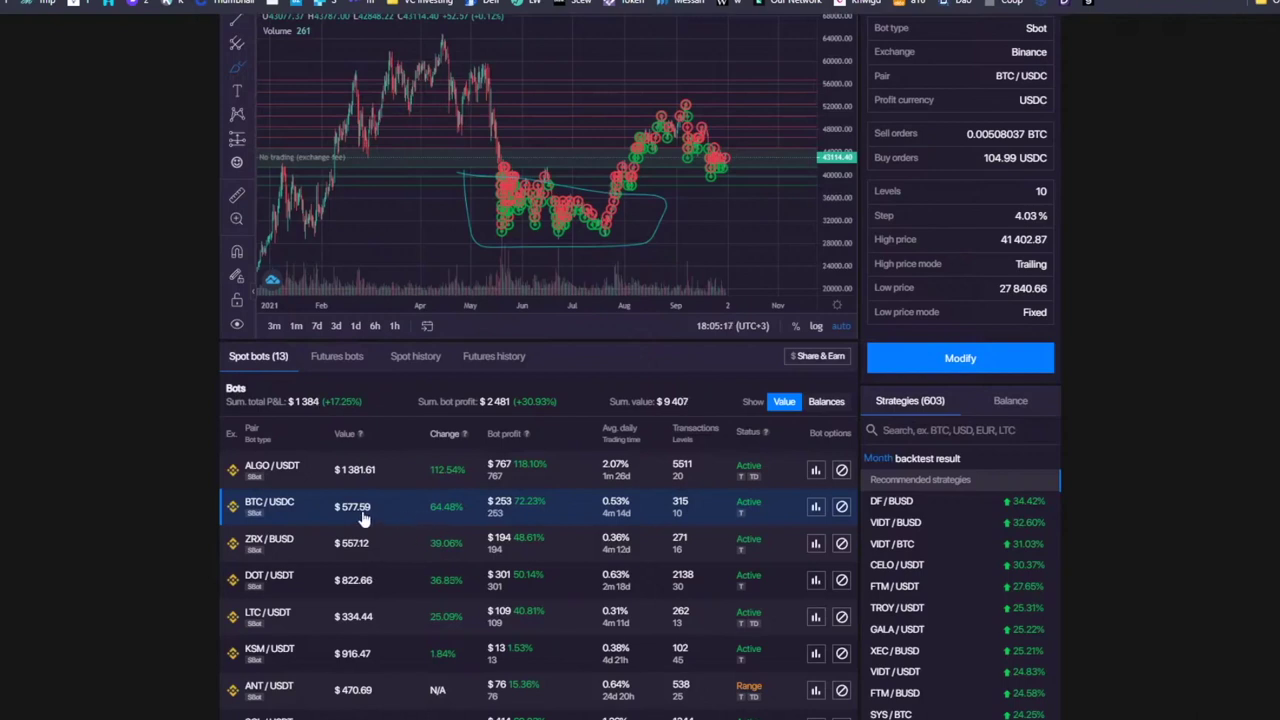
- View the BTC / USDC bot's statistics, highlight its current BTC and USDC balances, and close the report
{"action": "left_click", "coordinate": [818, 511]}
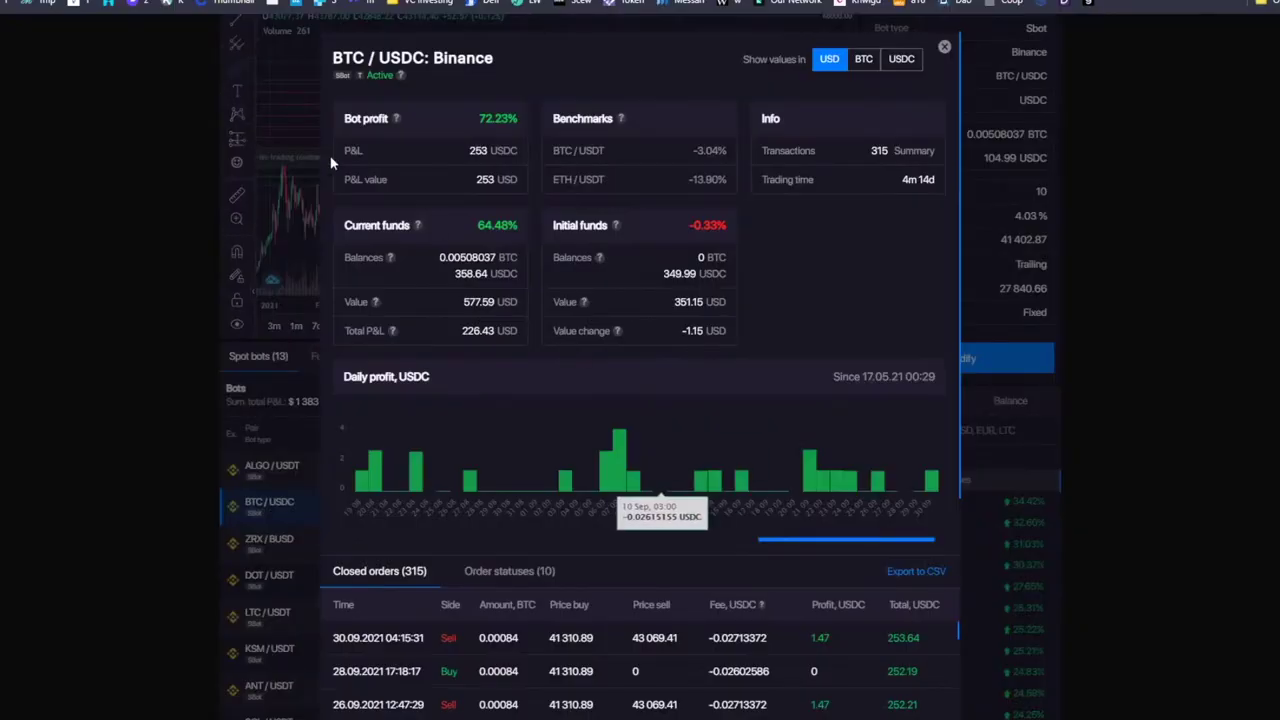
{"action": "left_click_drag", "start_coordinate": [440, 258], "coordinate": [495, 258]}
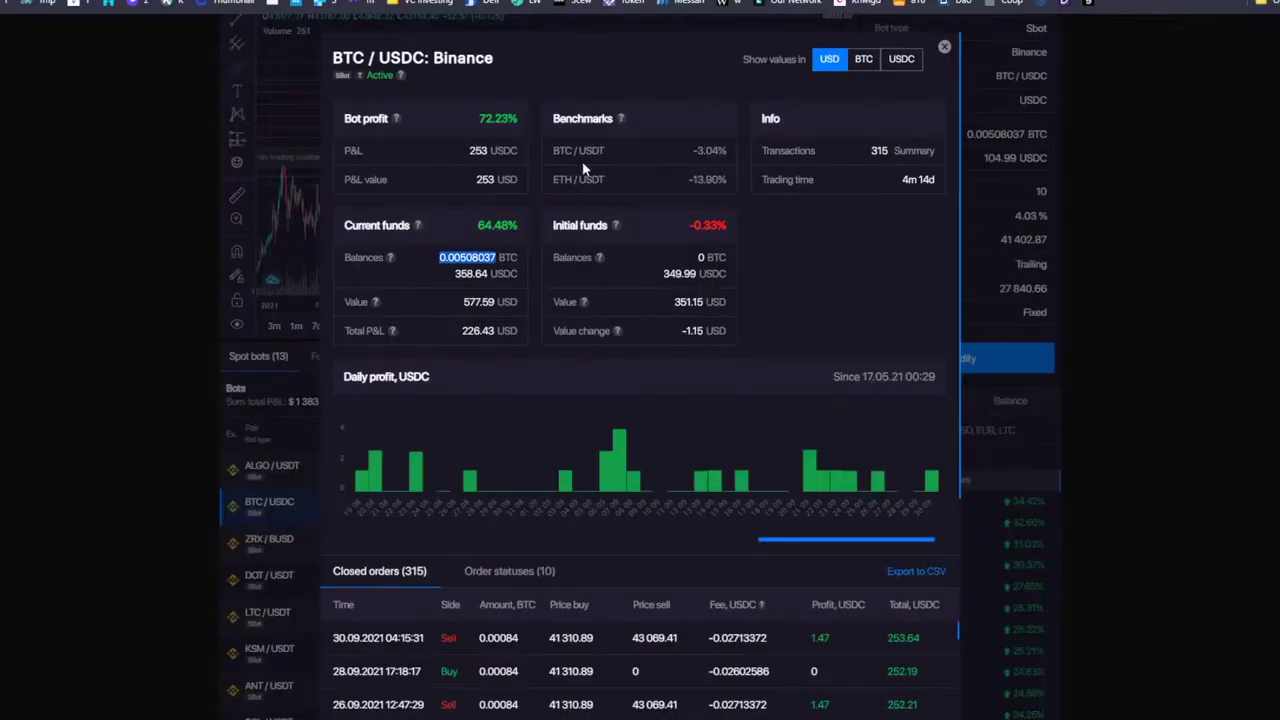
{"action": "left_click_drag", "start_coordinate": [460, 273], "coordinate": [495, 258]}
{"action": "left_click", "coordinate": [942, 47]}
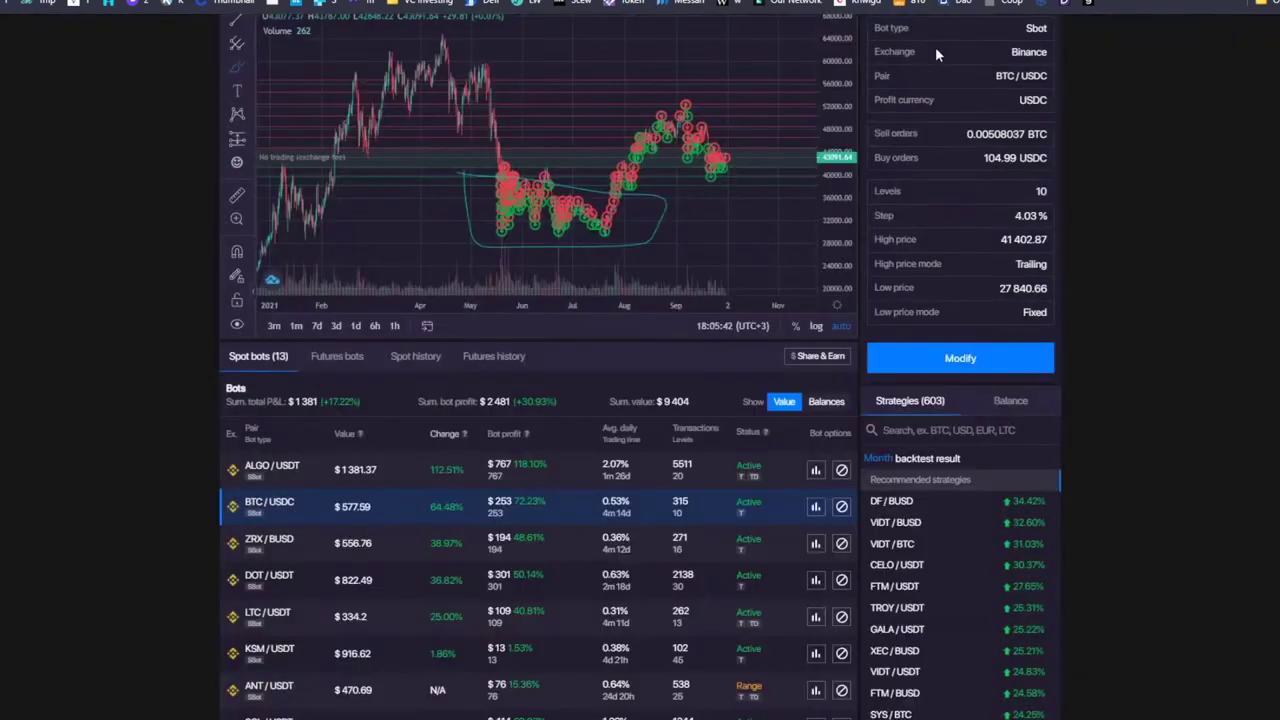
- Examine the BTC / USDC bot's trades inside and beyond the outlined zone, and show the account balances by currency
{"action": "scroll", "coordinate": [630, 200], "scroll_direction": "up", "scroll_amount": 2}
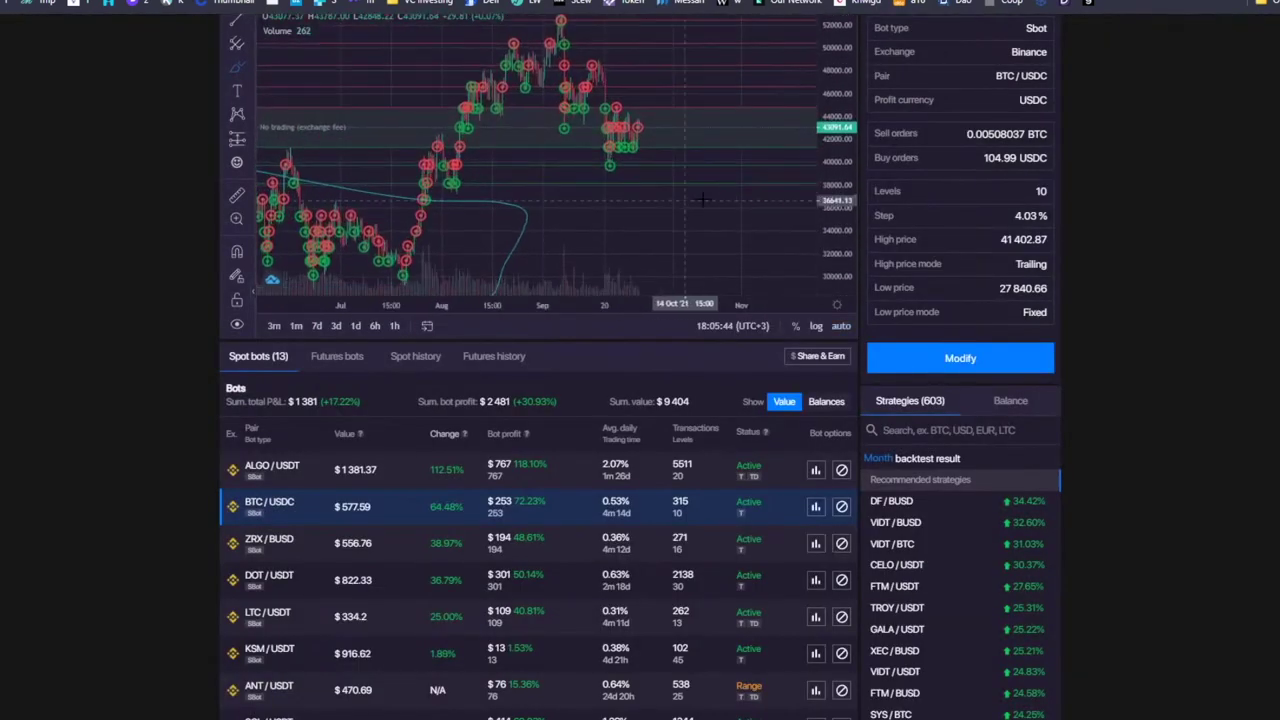
{"action": "scroll", "coordinate": [216, 36], "scroll_direction": "up", "scroll_amount": 2}
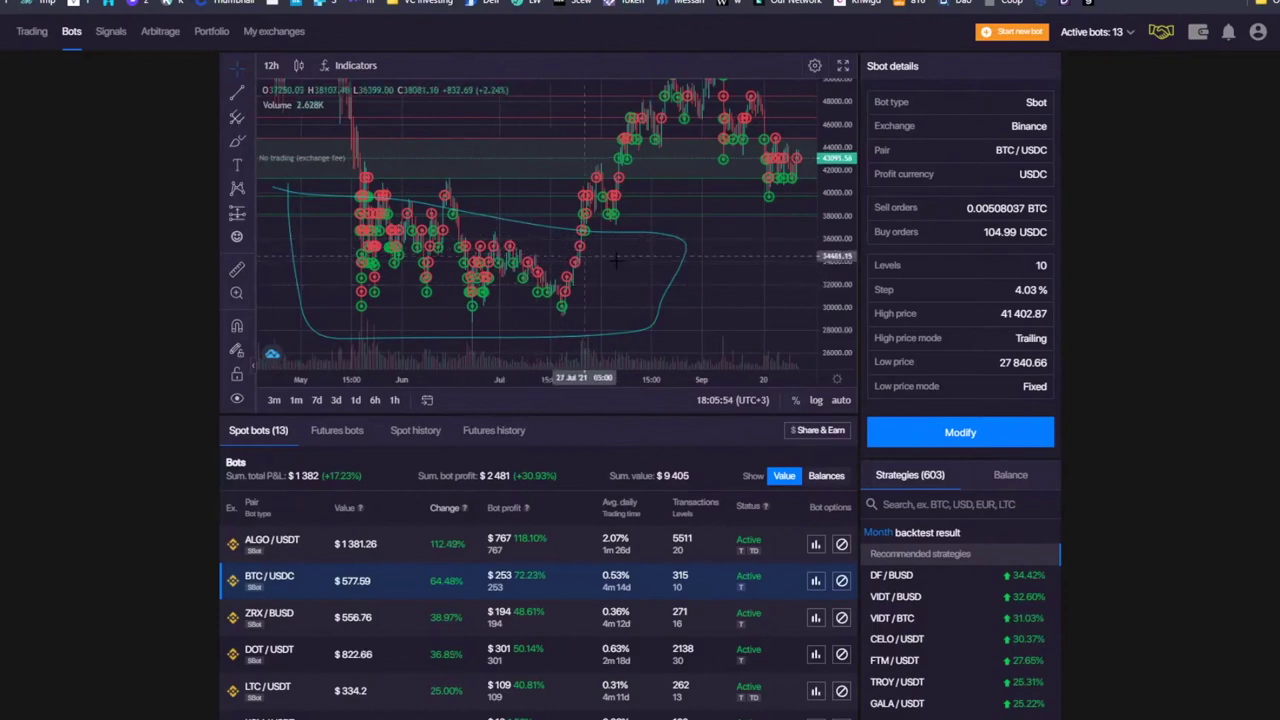
{"action": "left_click_drag", "start_coordinate": [718, 240], "coordinate": [590, 233]}
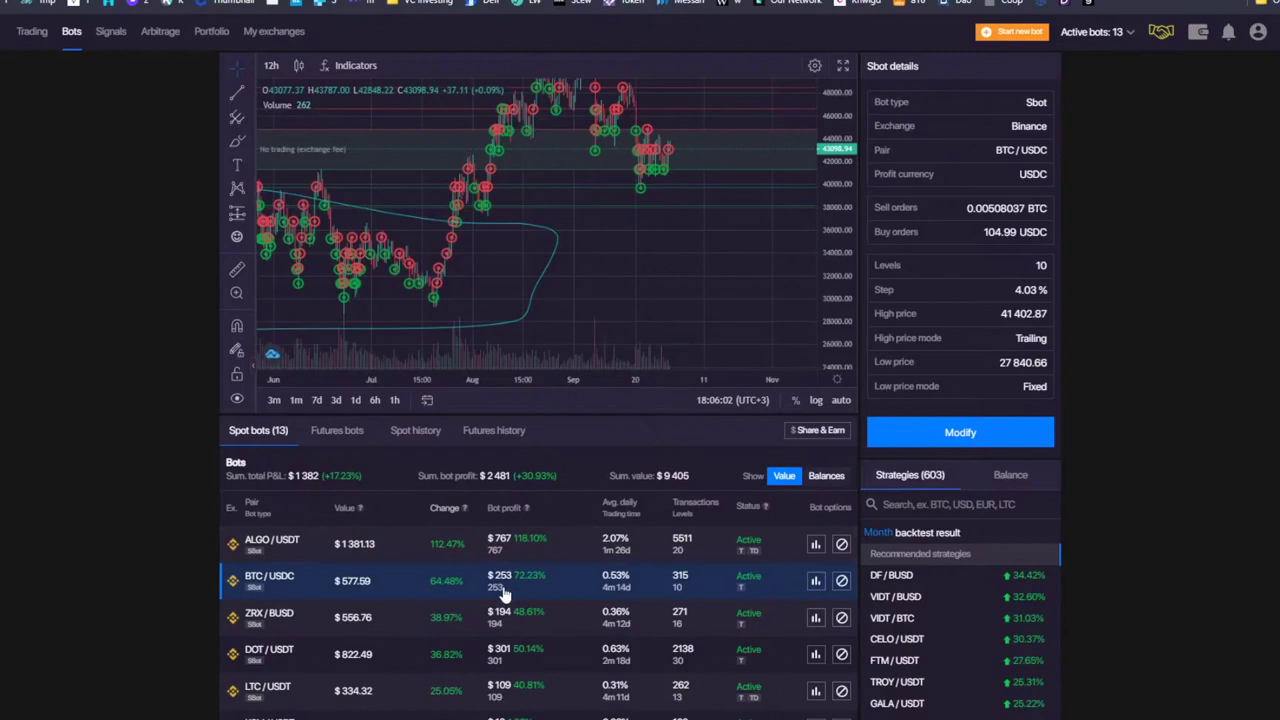
{"action": "scroll", "coordinate": [502, 570], "scroll_direction": "down", "scroll_amount": 1}
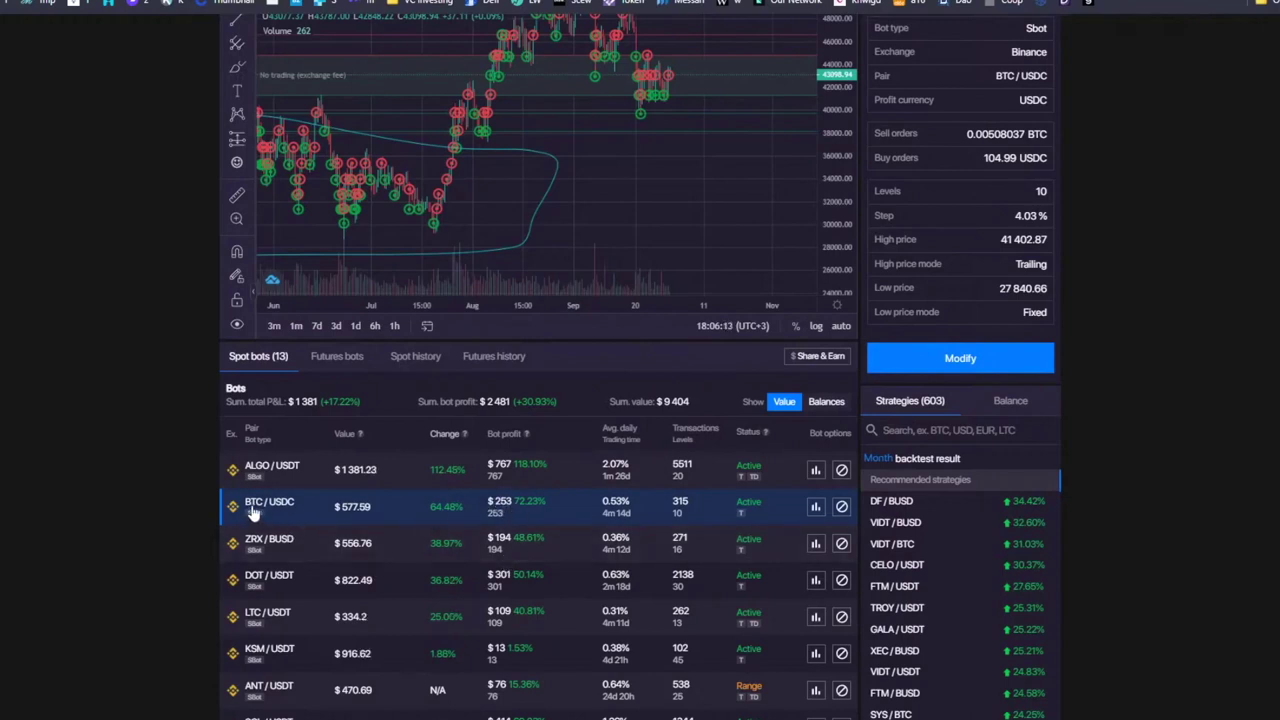
{"action": "left_click", "coordinate": [1020, 404]}
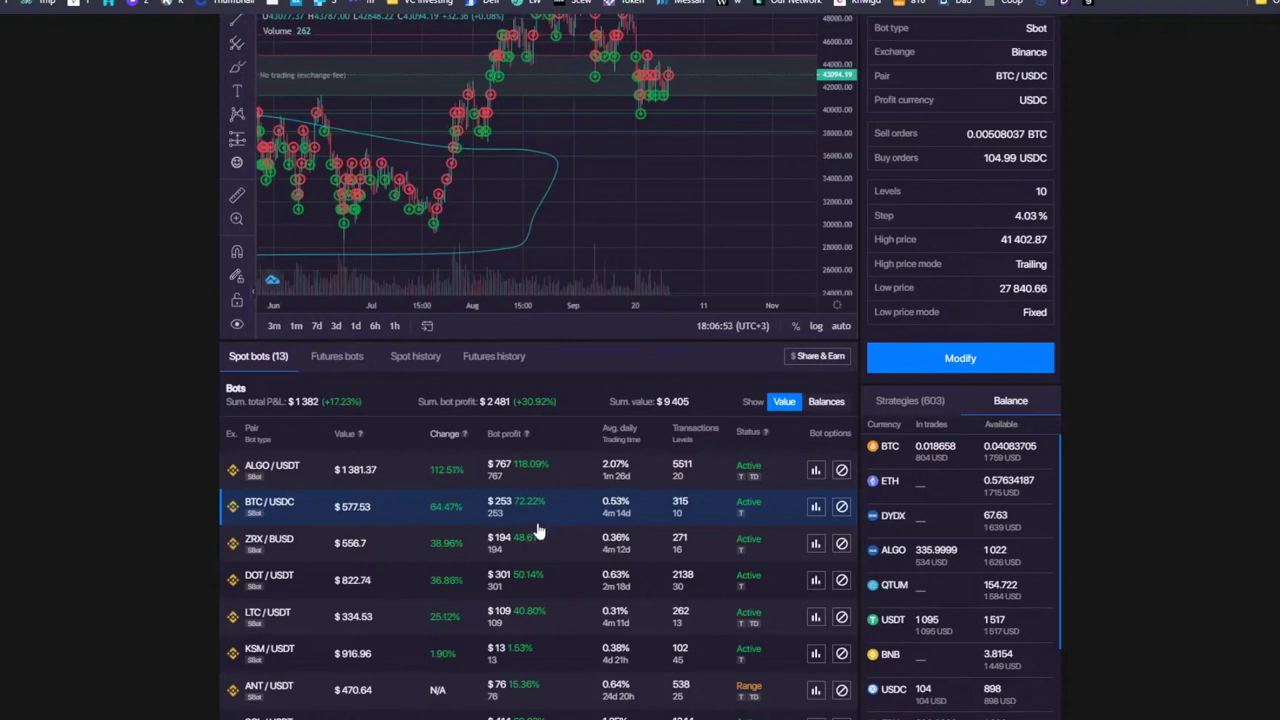
{"action": "scroll", "coordinate": [534, 460], "scroll_direction": "up", "scroll_amount": 1}
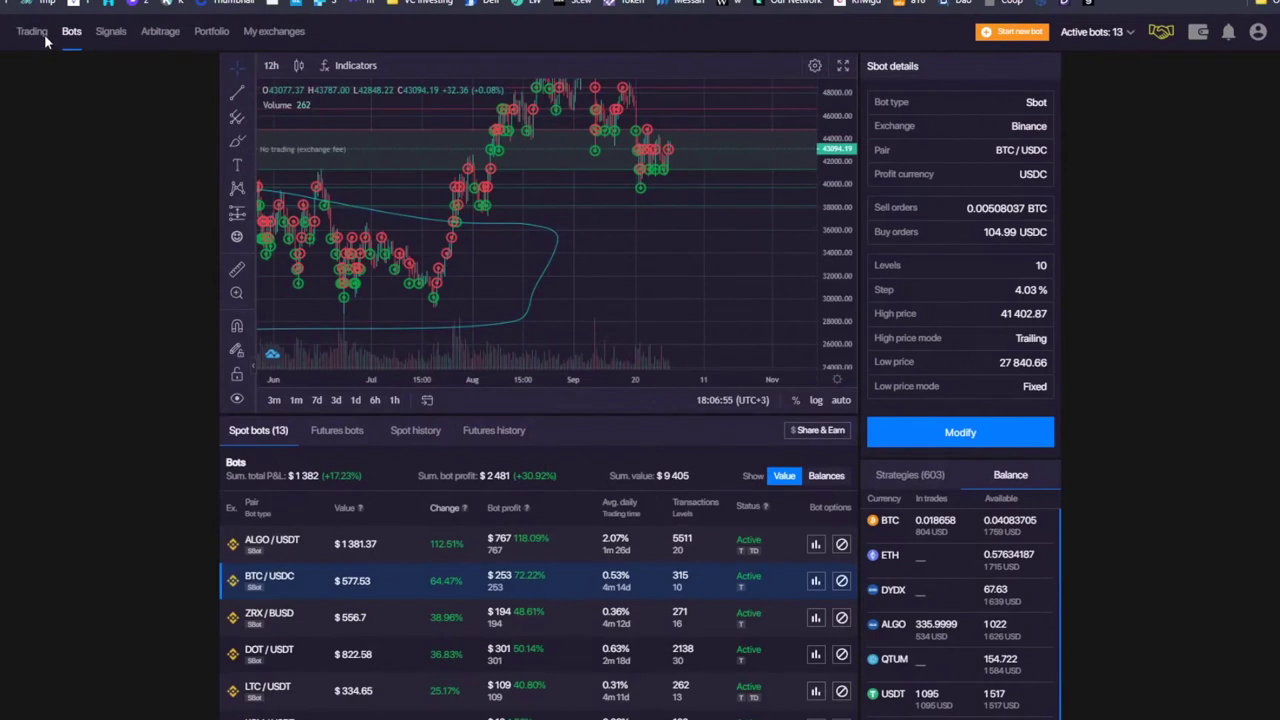
- Show the open BTC / USDT position on Binance Futures in the trading terminal and highlight its PNL
{"action": "left_click", "coordinate": [32, 31]}
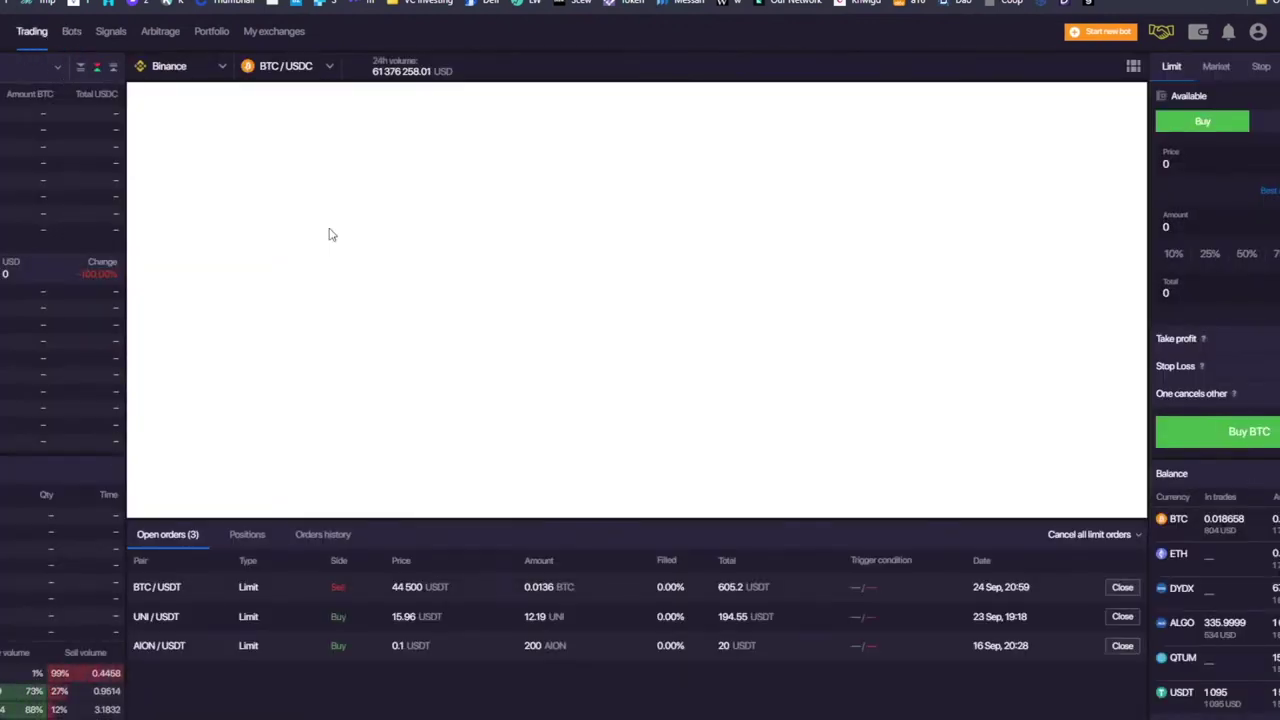
{"action": "left_click", "coordinate": [185, 68]}
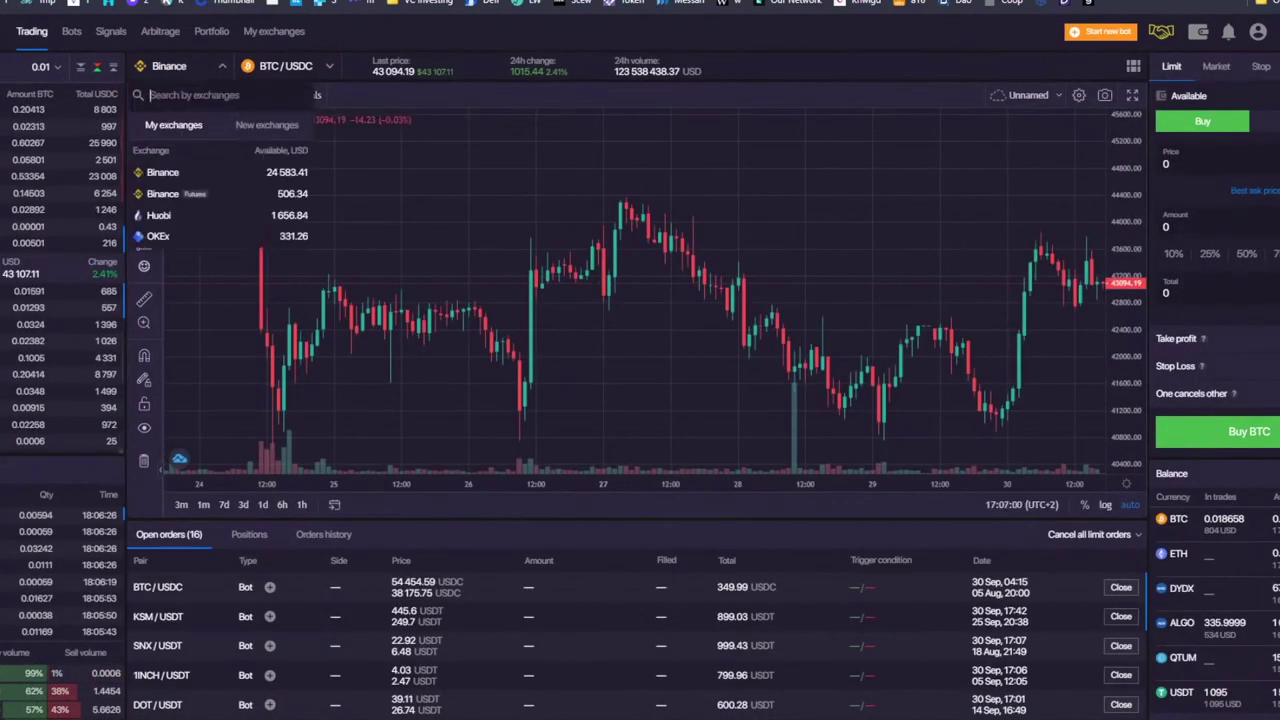
{"action": "left_click", "coordinate": [200, 193]}
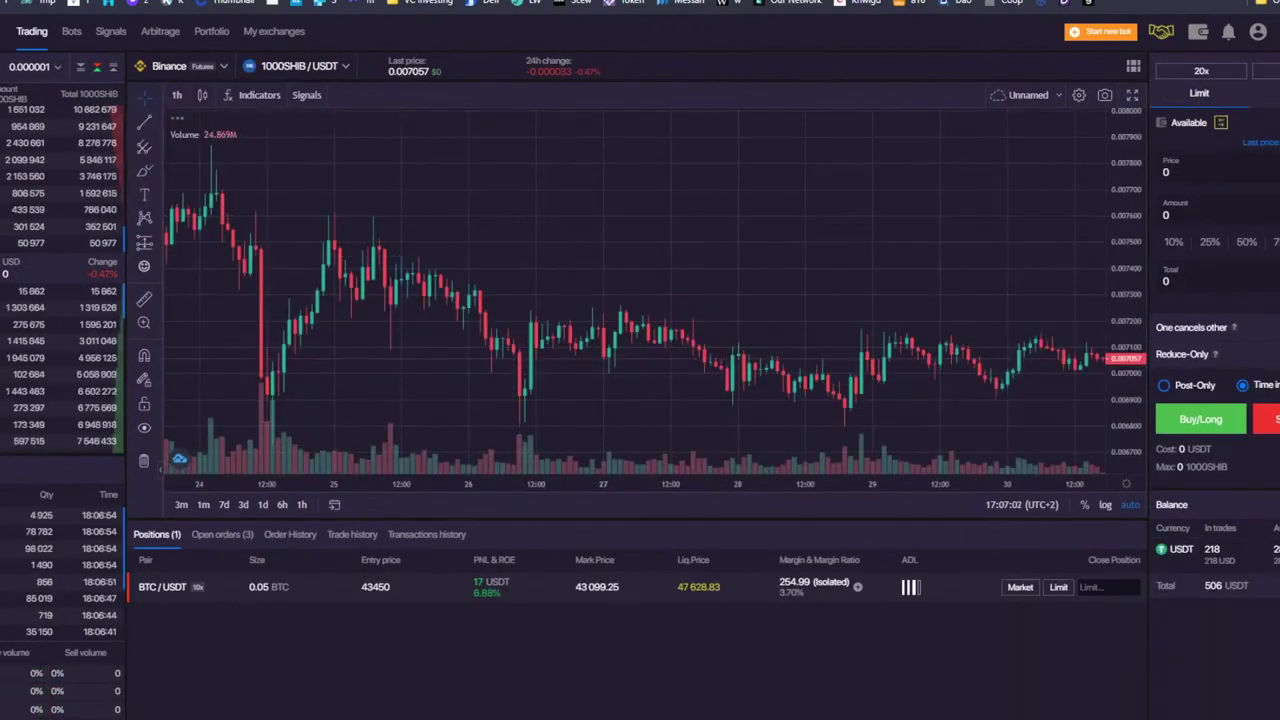
{"action": "left_click", "coordinate": [173, 593]}
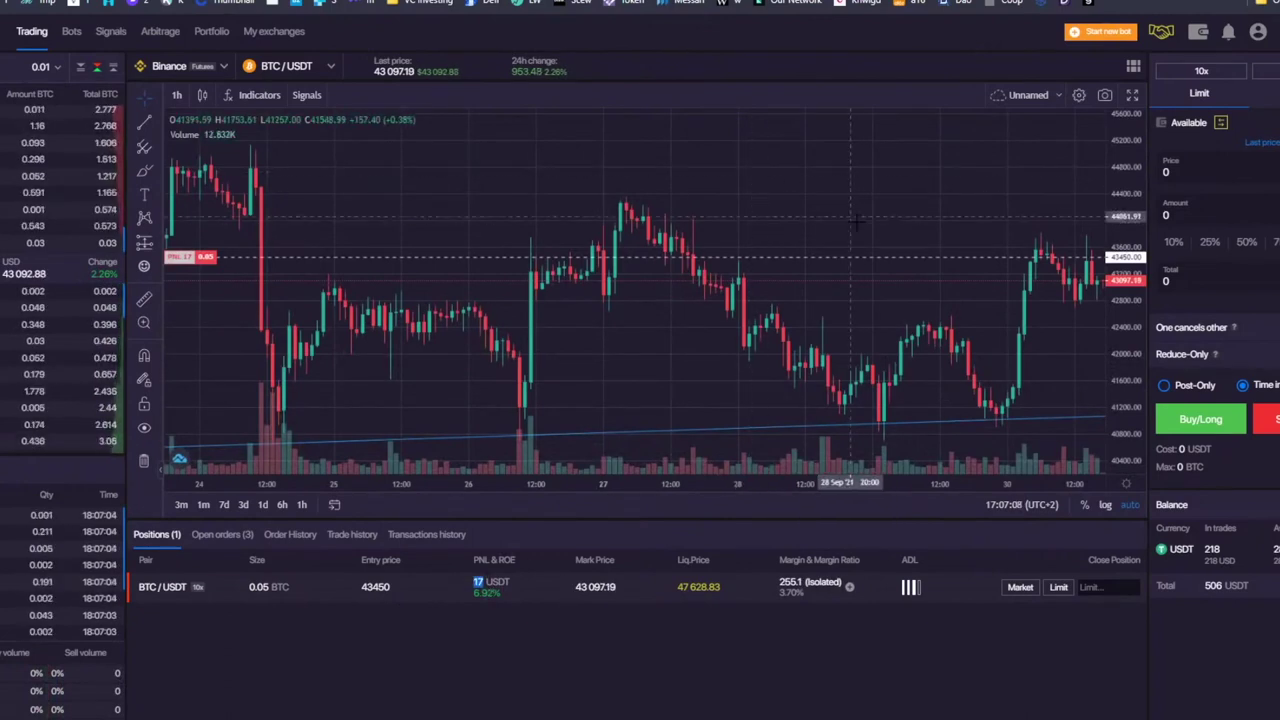
{"action": "scroll", "coordinate": [855, 220], "scroll_direction": "right", "scroll_amount": 5}
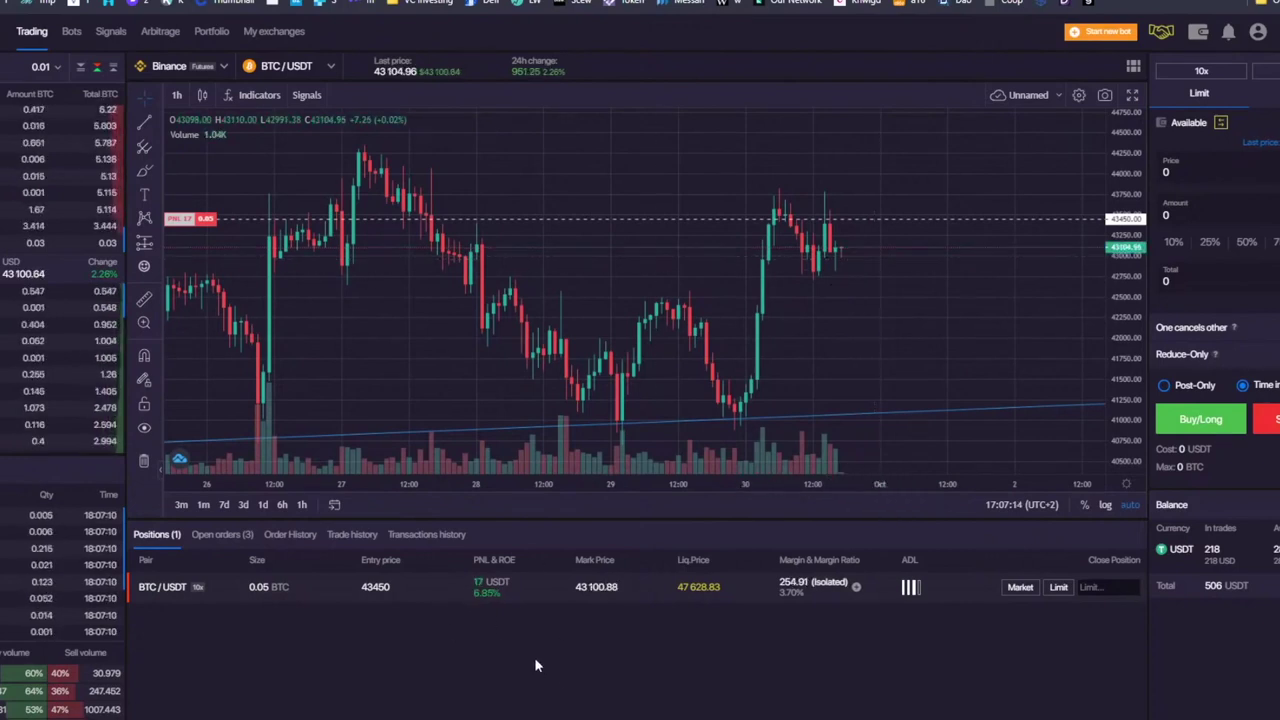
{"action": "double_click", "coordinate": [478, 582]}
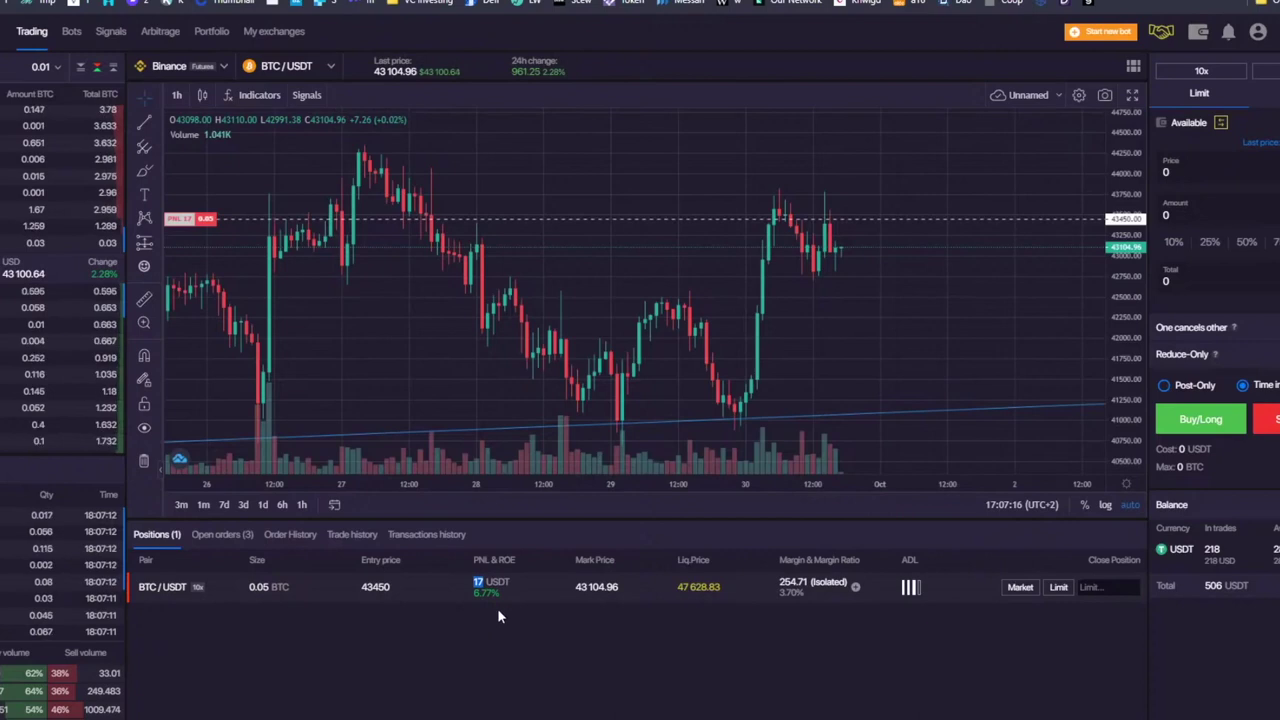
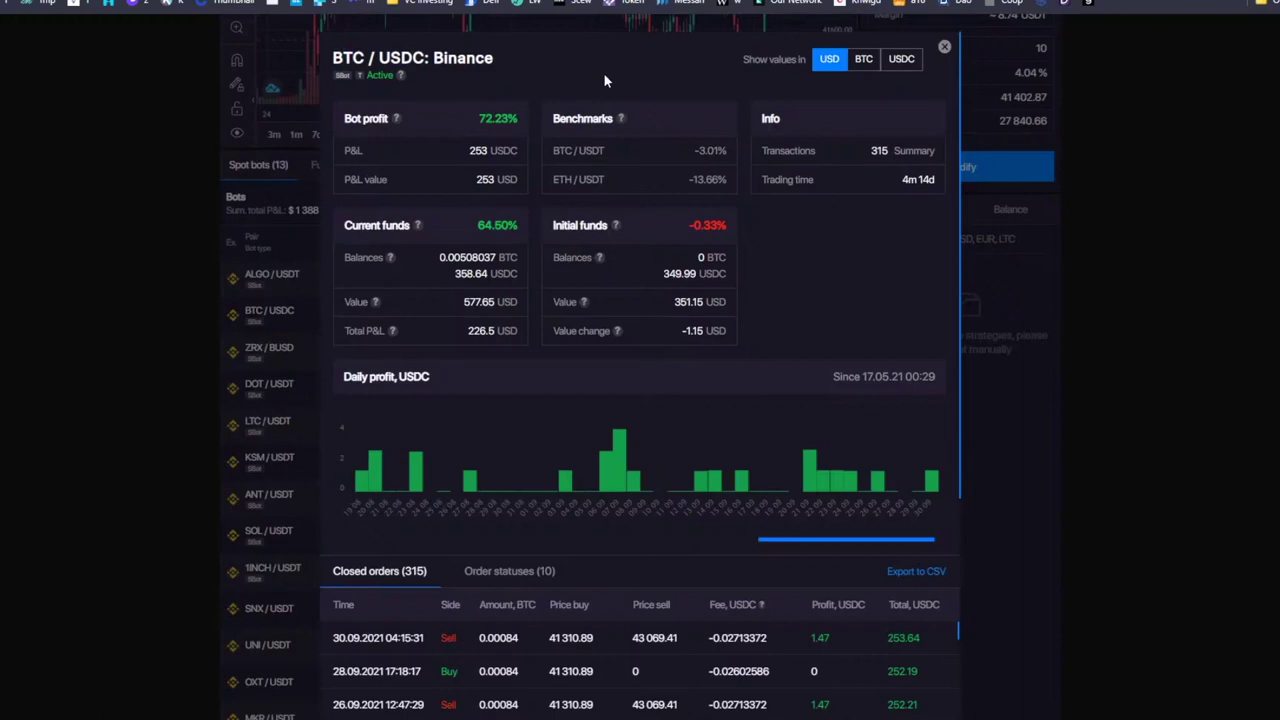
- Close the BTC / USDC report, open the ALGO / USDT bot's statistics, and highlight its initial ALGO and USDT balances
{"action": "left_click", "coordinate": [942, 48]}
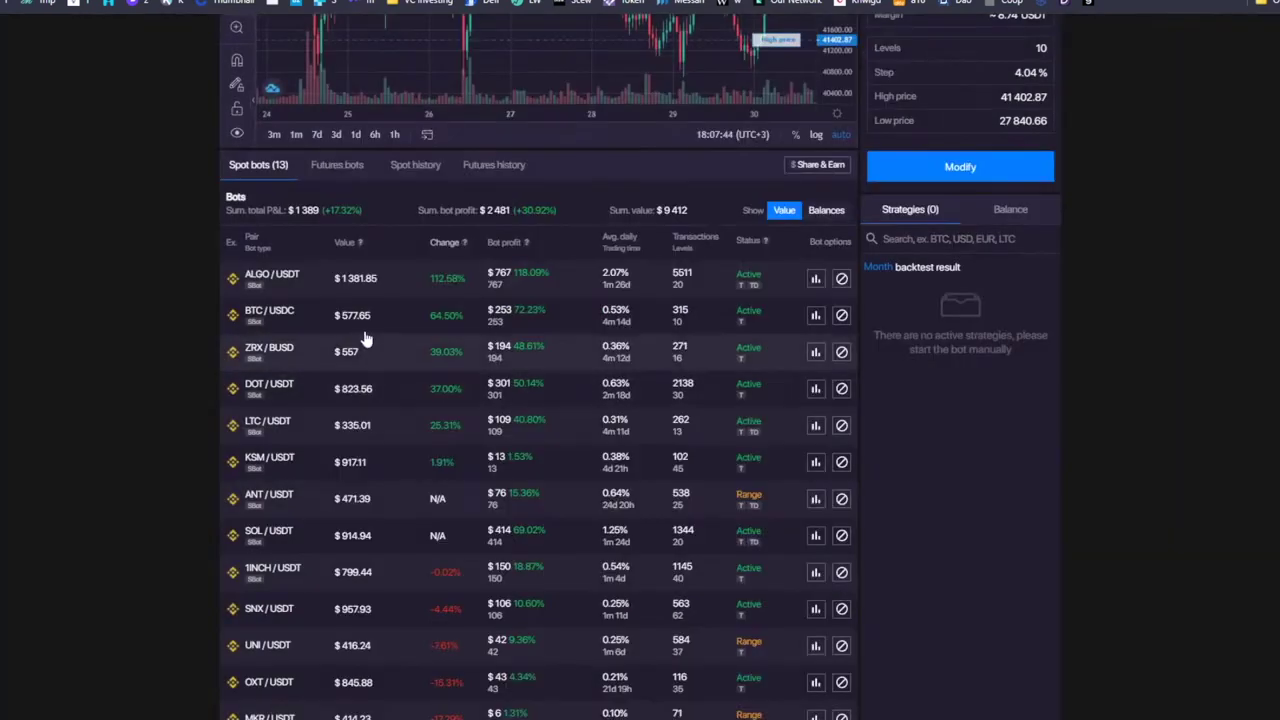
{"action": "left_click", "coordinate": [815, 281]}
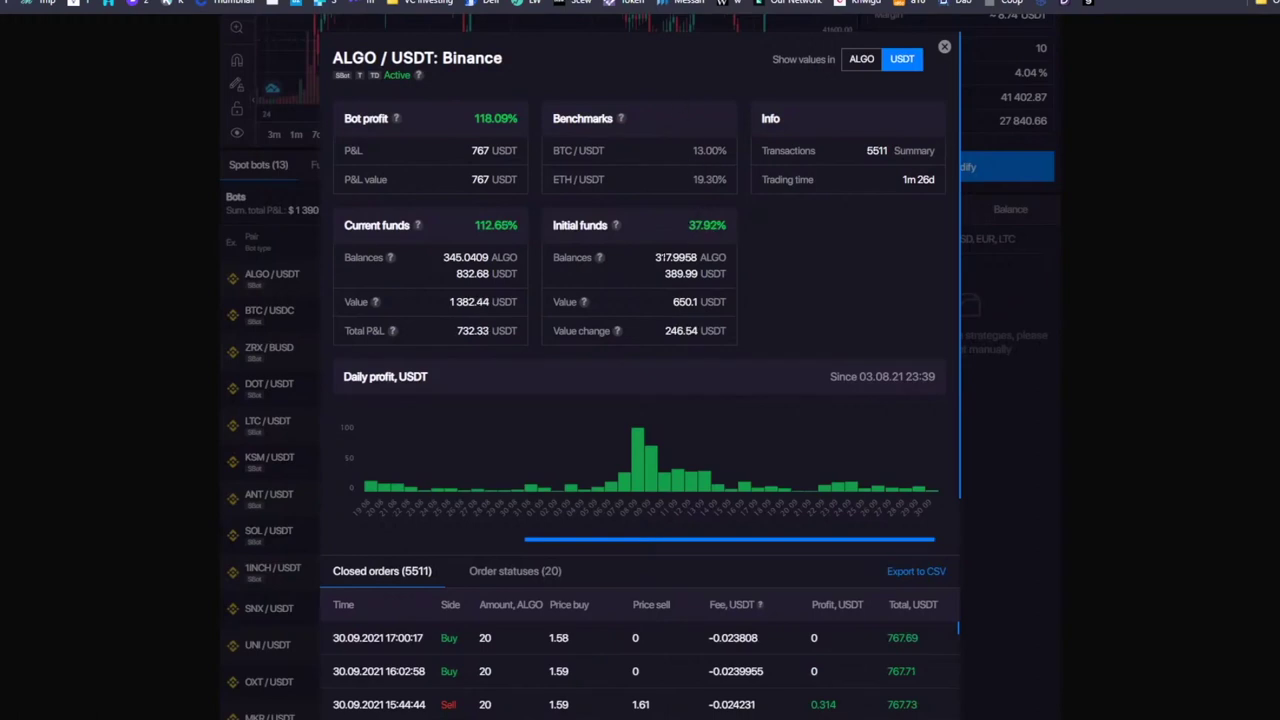
{"action": "left_click_drag", "start_coordinate": [657, 259], "coordinate": [697, 275]}
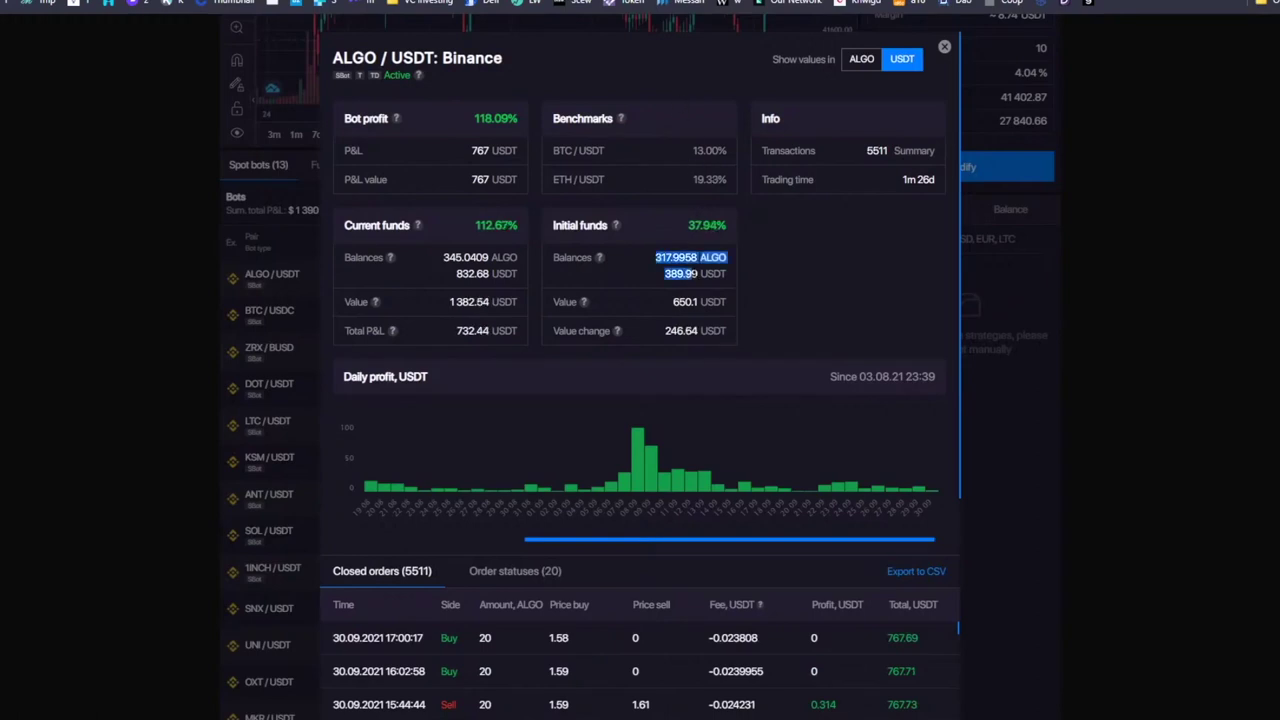
{"action": "left_click", "coordinate": [615, 284]}
{"action": "left_click_drag", "start_coordinate": [647, 253], "coordinate": [729, 276]}
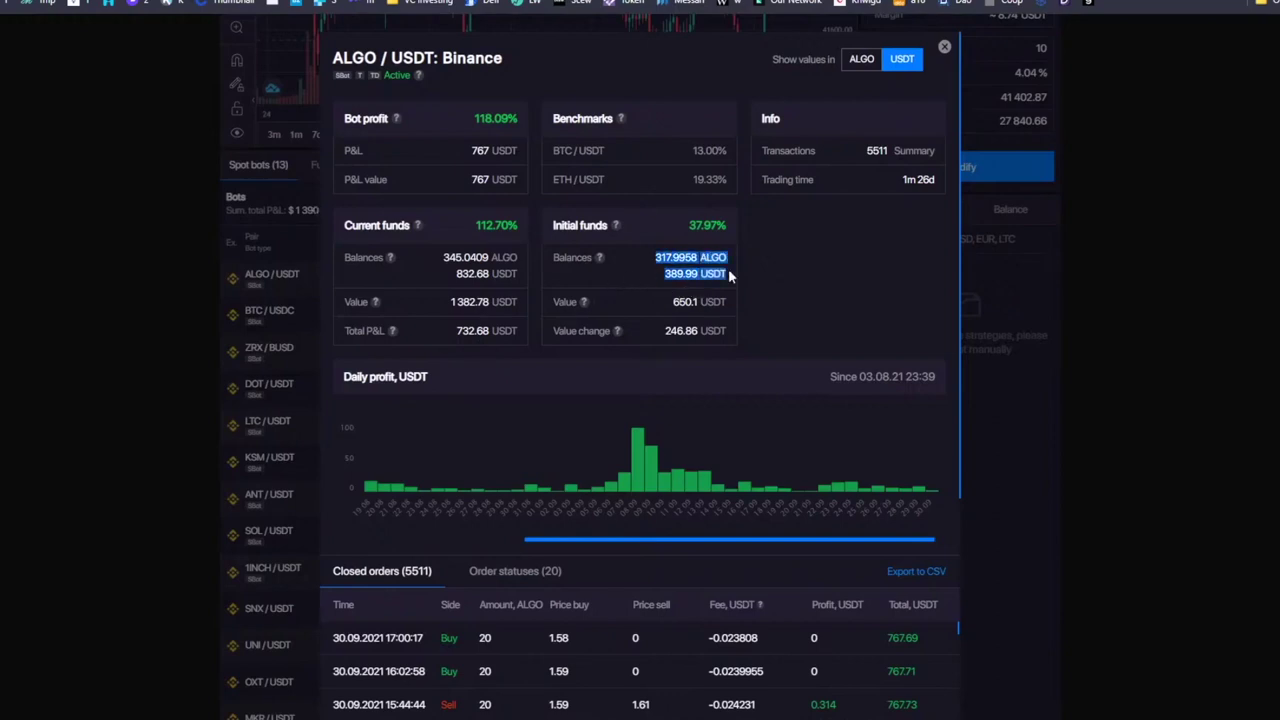
{"action": "left_click", "coordinate": [593, 277]}
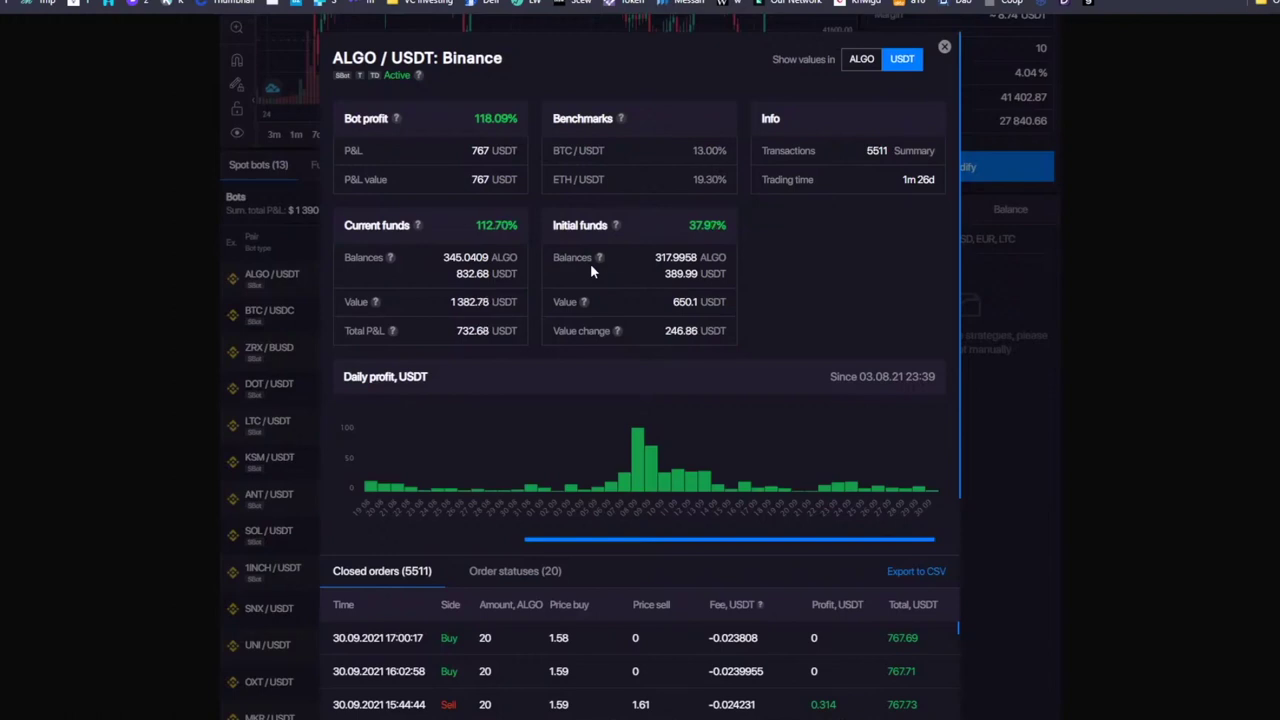
{"action": "left_click_drag", "start_coordinate": [651, 256], "coordinate": [698, 276]}
{"action": "left_click", "coordinate": [621, 276]}
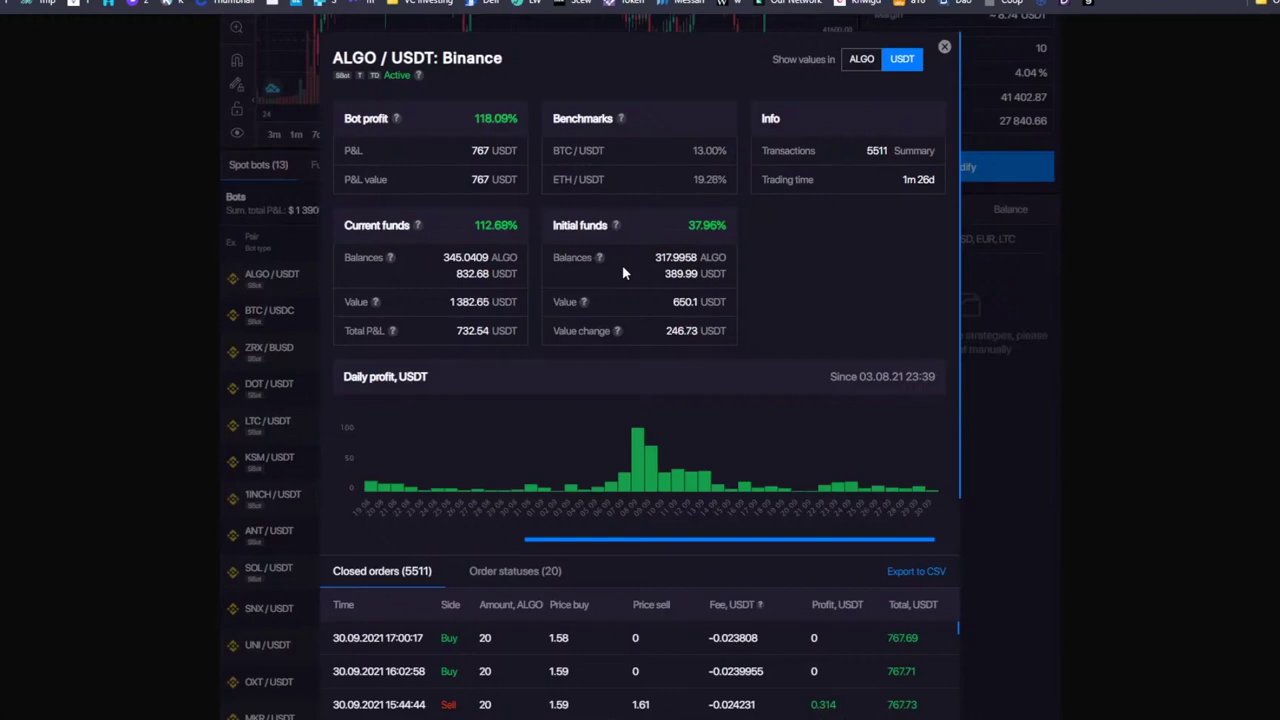
{"action": "left_click_drag", "start_coordinate": [656, 258], "coordinate": [698, 262]}
{"action": "double_click", "coordinate": [680, 273]}
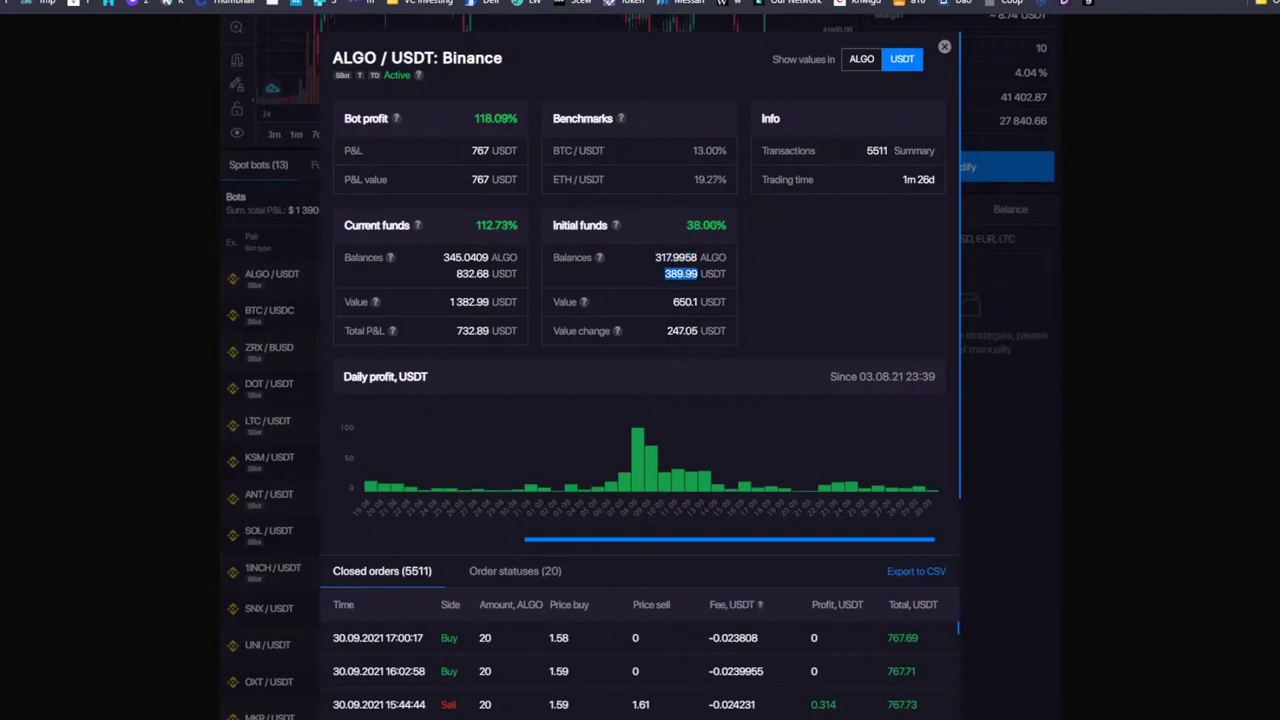
- Review the ALGO / USDT bot's trading time and compare its total P&L with the value change of the initial funds
{"action": "double_click", "coordinate": [682, 330]}
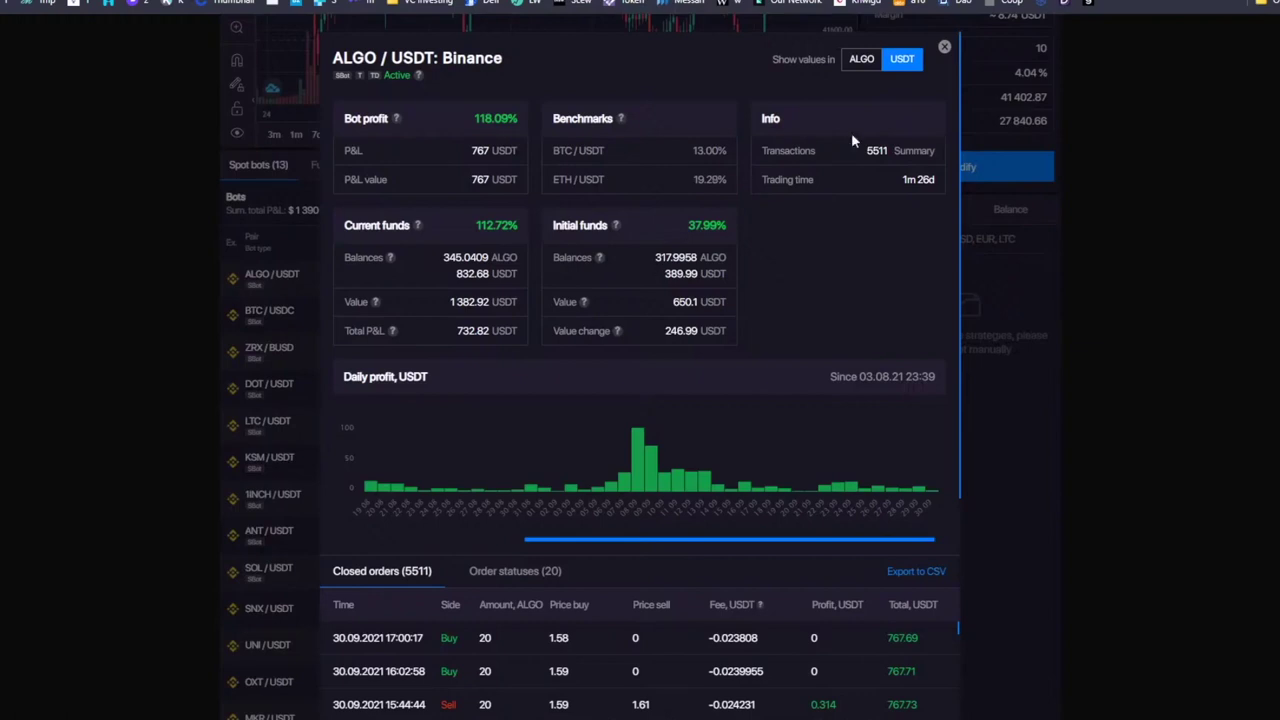
{"action": "left_click_drag", "start_coordinate": [903, 179], "coordinate": [893, 219]}
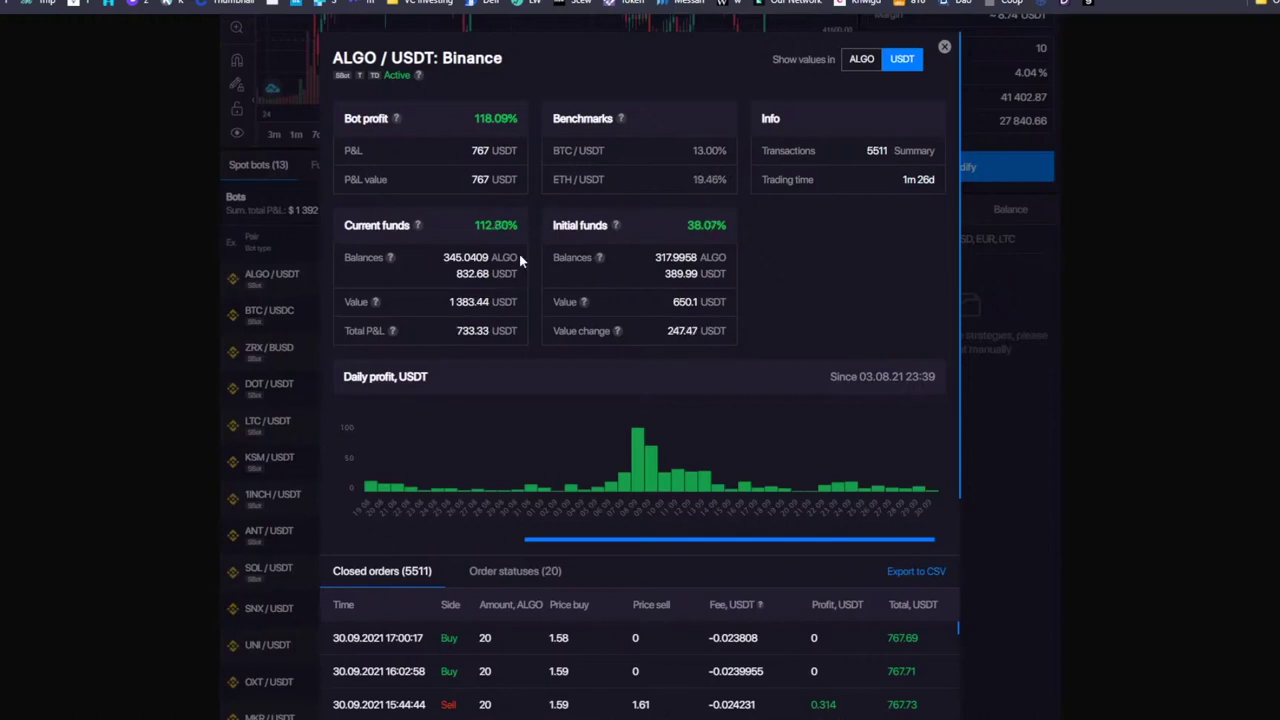
{"action": "left_click_drag", "start_coordinate": [456, 331], "coordinate": [490, 331]}
{"action": "mouse_move", "coordinate": [618, 332]}
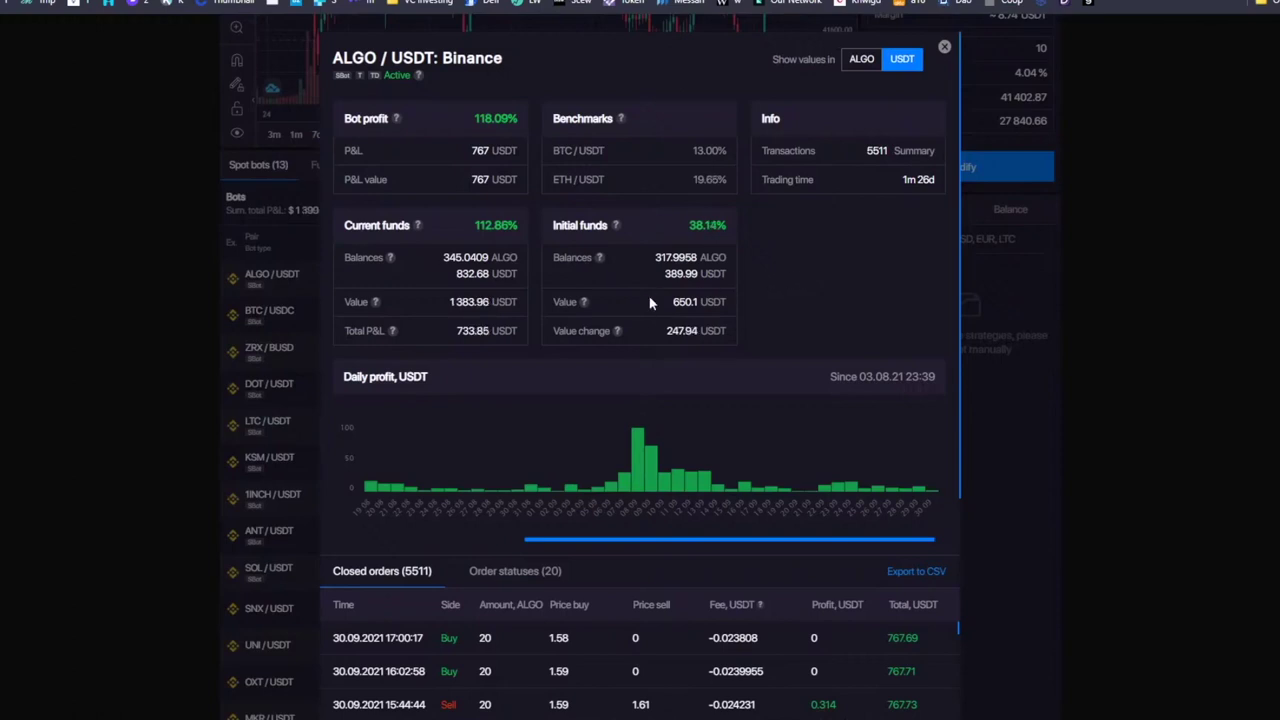
{"action": "left_click_drag", "start_coordinate": [451, 327], "coordinate": [494, 331]}
{"action": "left_click_drag", "start_coordinate": [666, 331], "coordinate": [700, 331]}
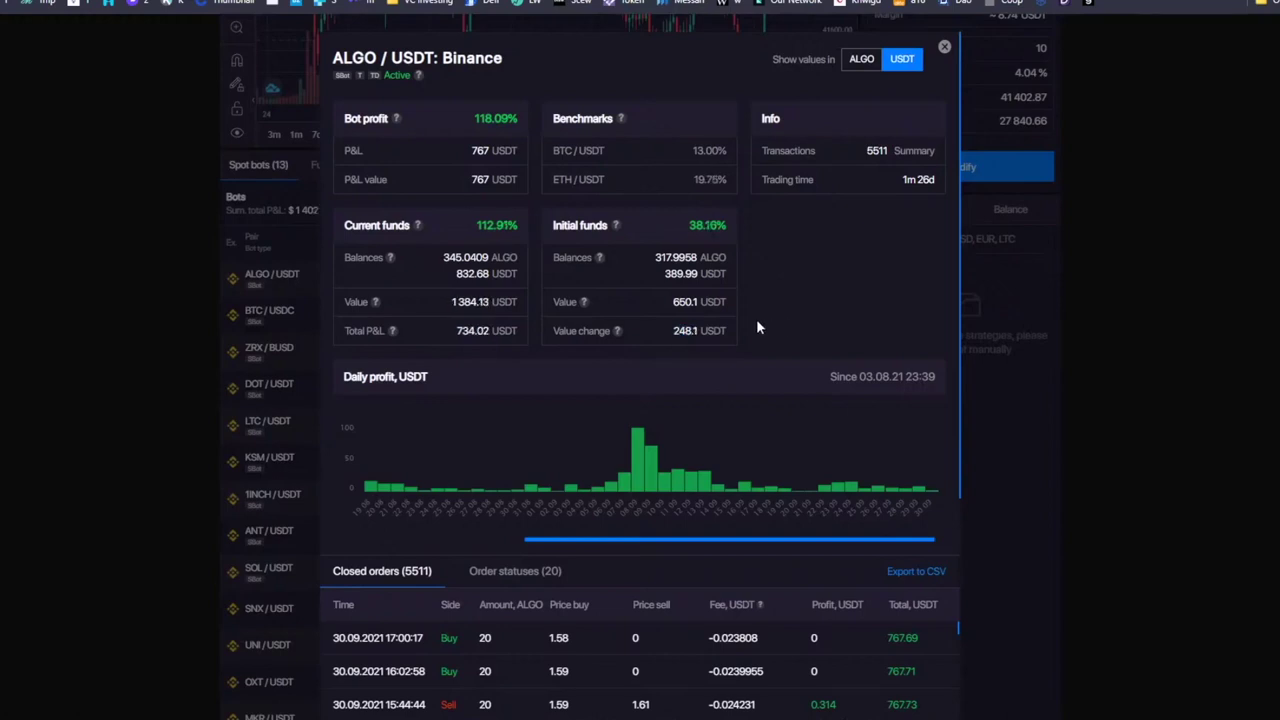
{"action": "left_click_drag", "start_coordinate": [454, 330], "coordinate": [490, 331]}
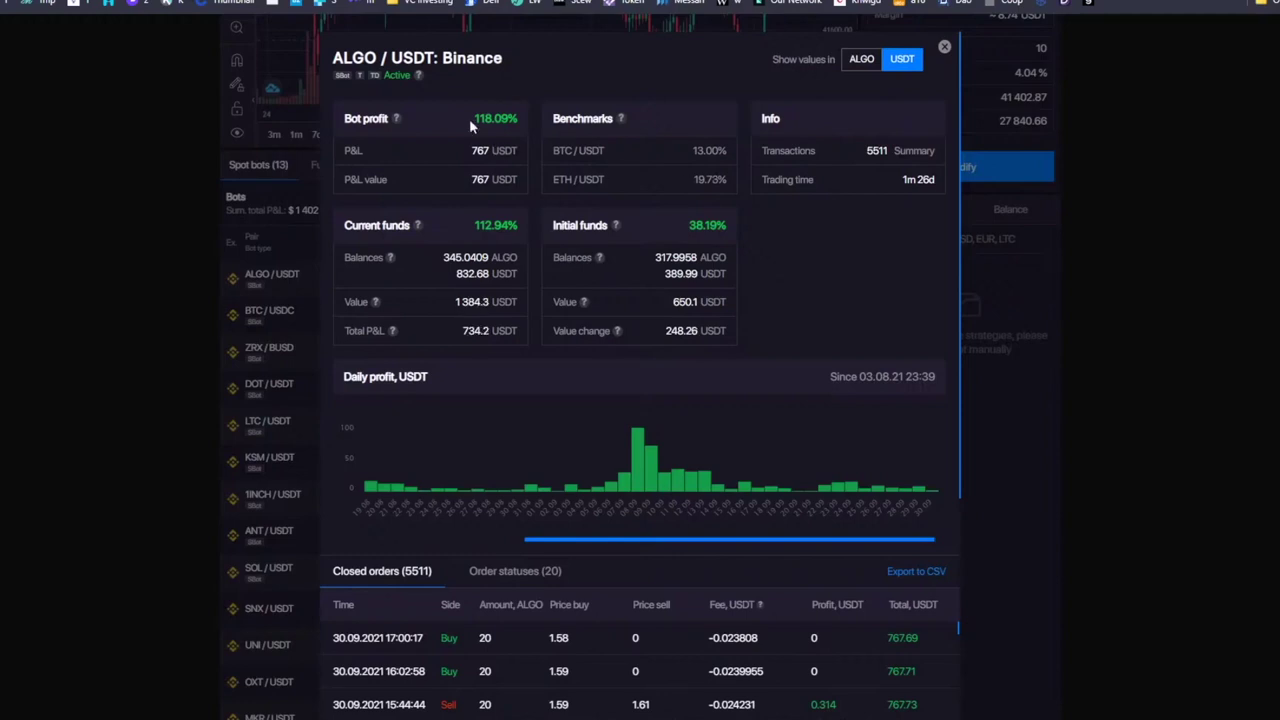
- Highlight the ALGO / USDT report title, close the report, and reopen it briefly to recheck the total P&L
{"action": "left_click_drag", "start_coordinate": [333, 58], "coordinate": [460, 60]}
{"action": "left_click", "coordinate": [591, 68]}
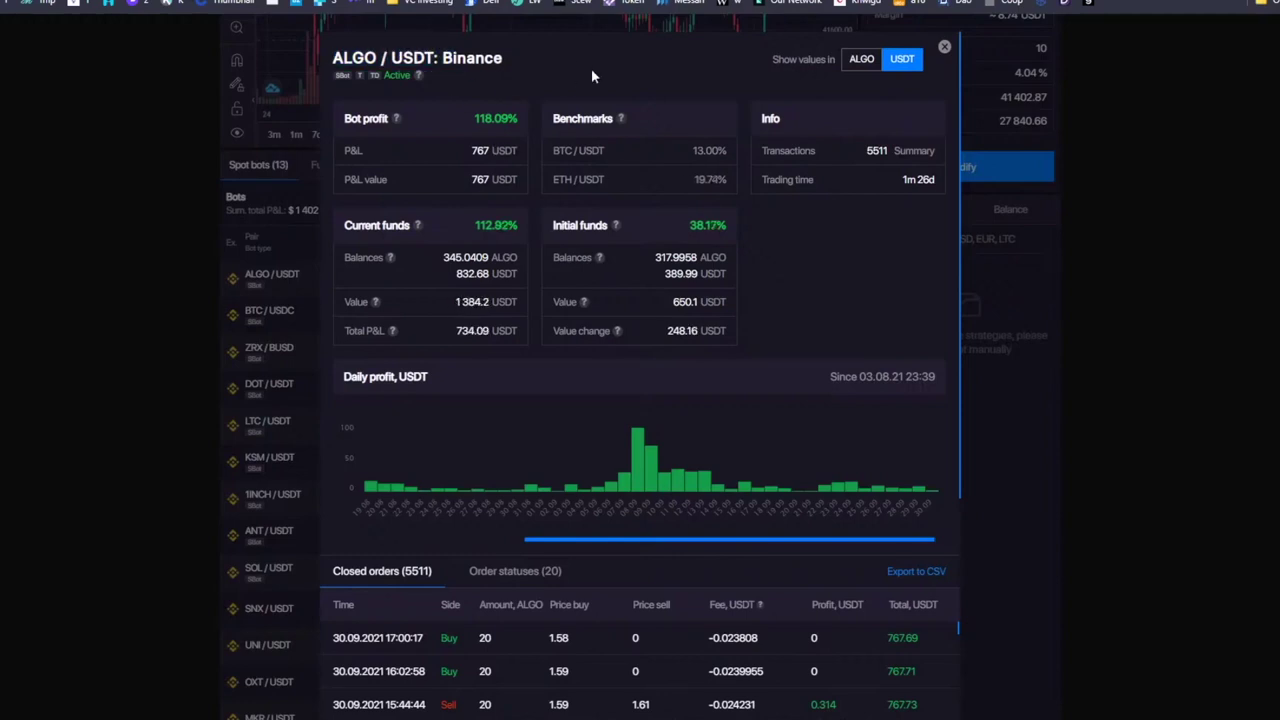
{"action": "left_click", "coordinate": [944, 47]}
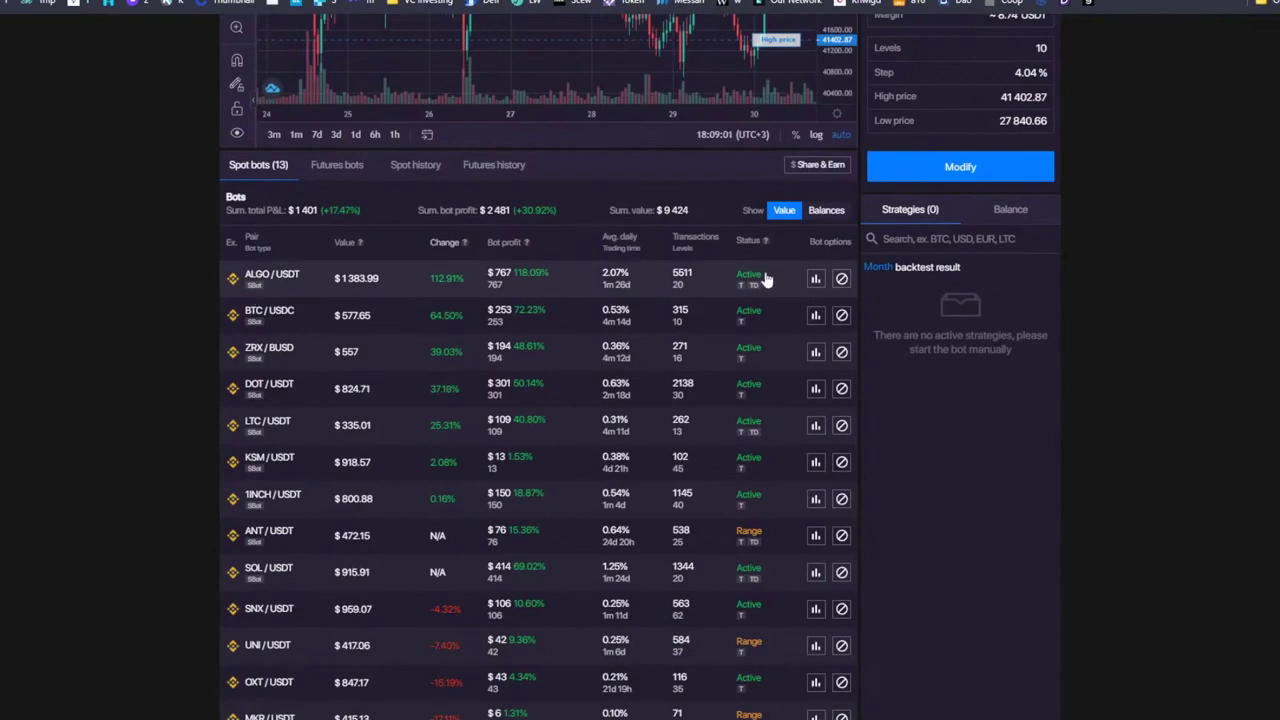
{"action": "left_click", "coordinate": [812, 280]}
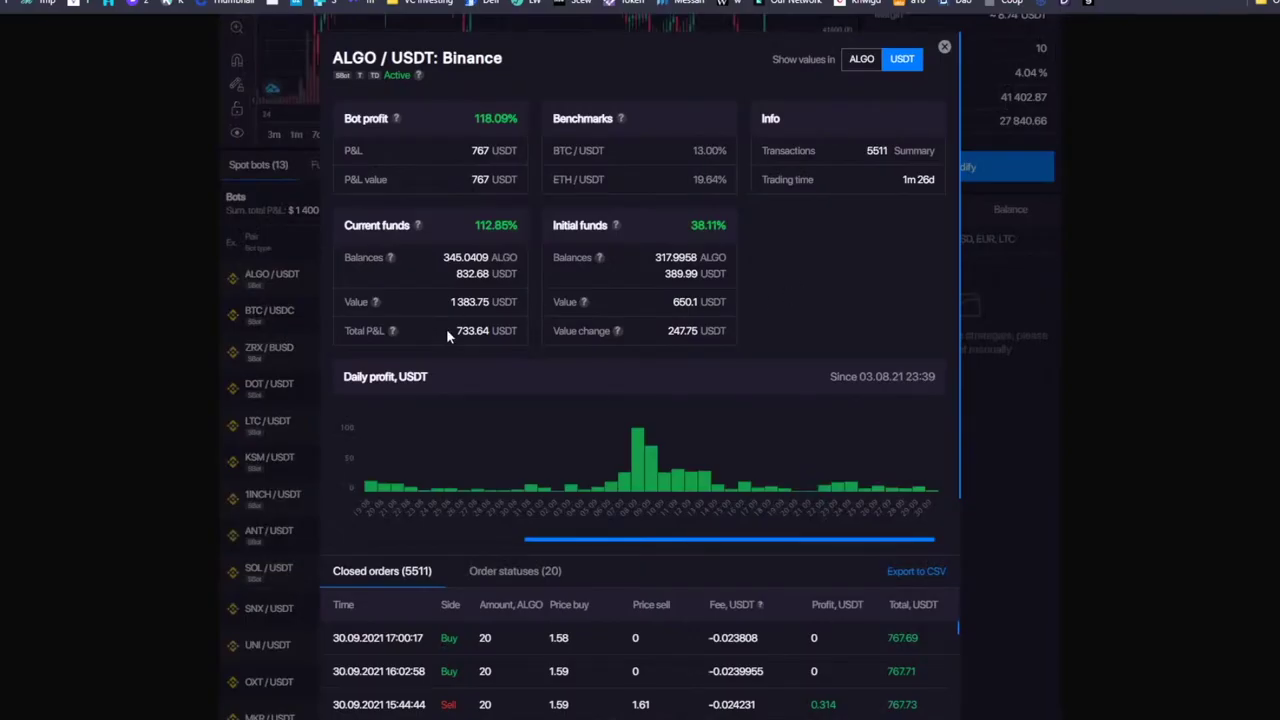
{"action": "left_click", "coordinate": [522, 323]}
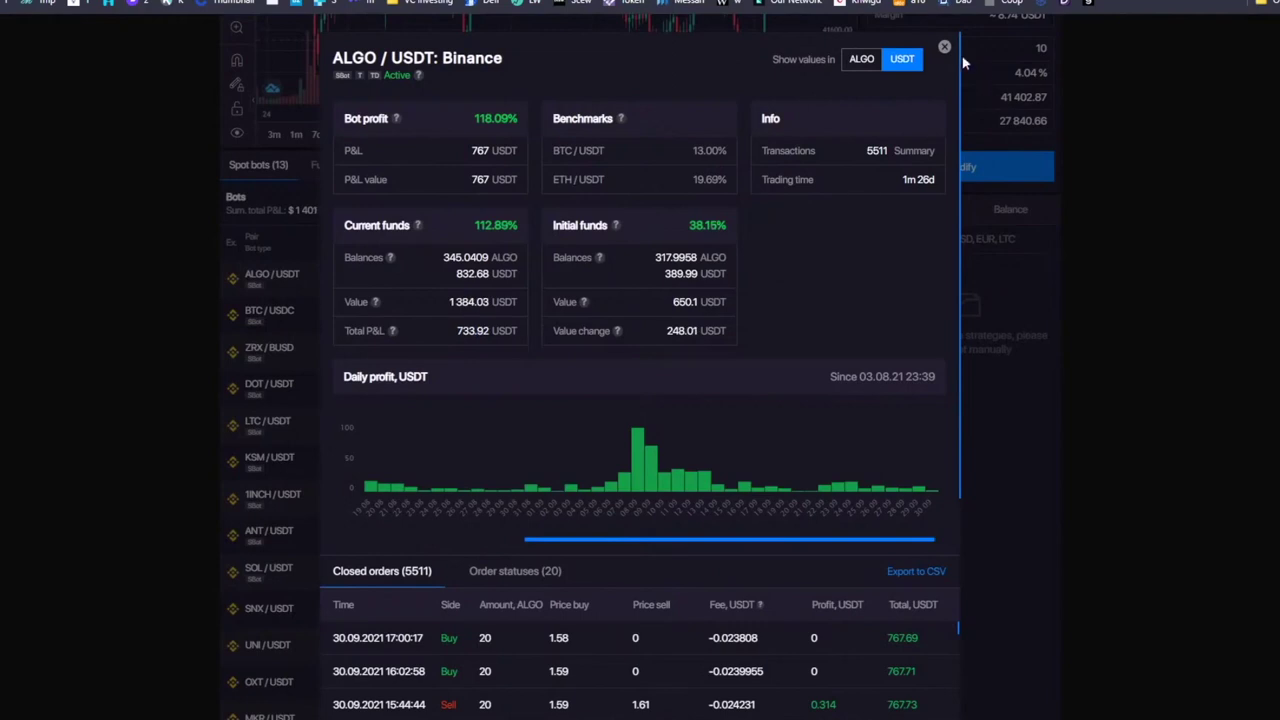
{"action": "left_click", "coordinate": [944, 47]}
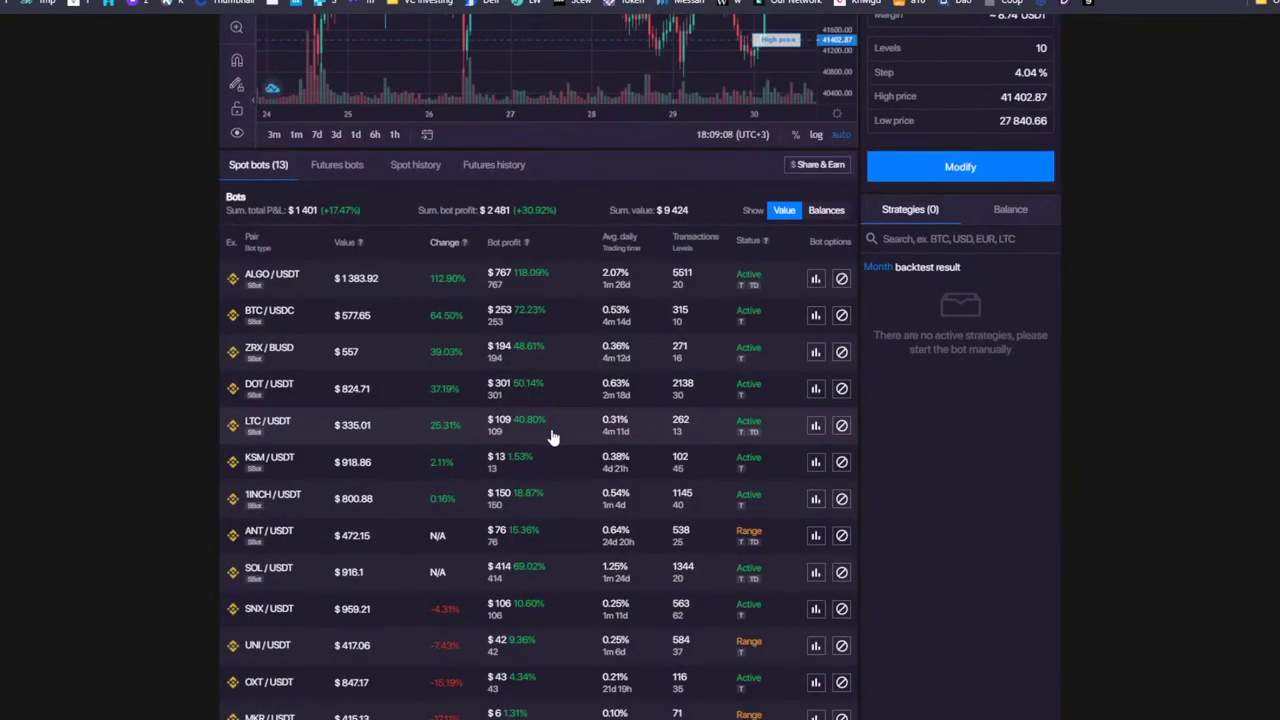
- Open the ALGO / USDT bot on the chart and fit its full trade history since early August in view
{"action": "left_click", "coordinate": [541, 288]}
{"action": "scroll", "coordinate": [548, 435], "scroll_direction": "up", "scroll_amount": 3}
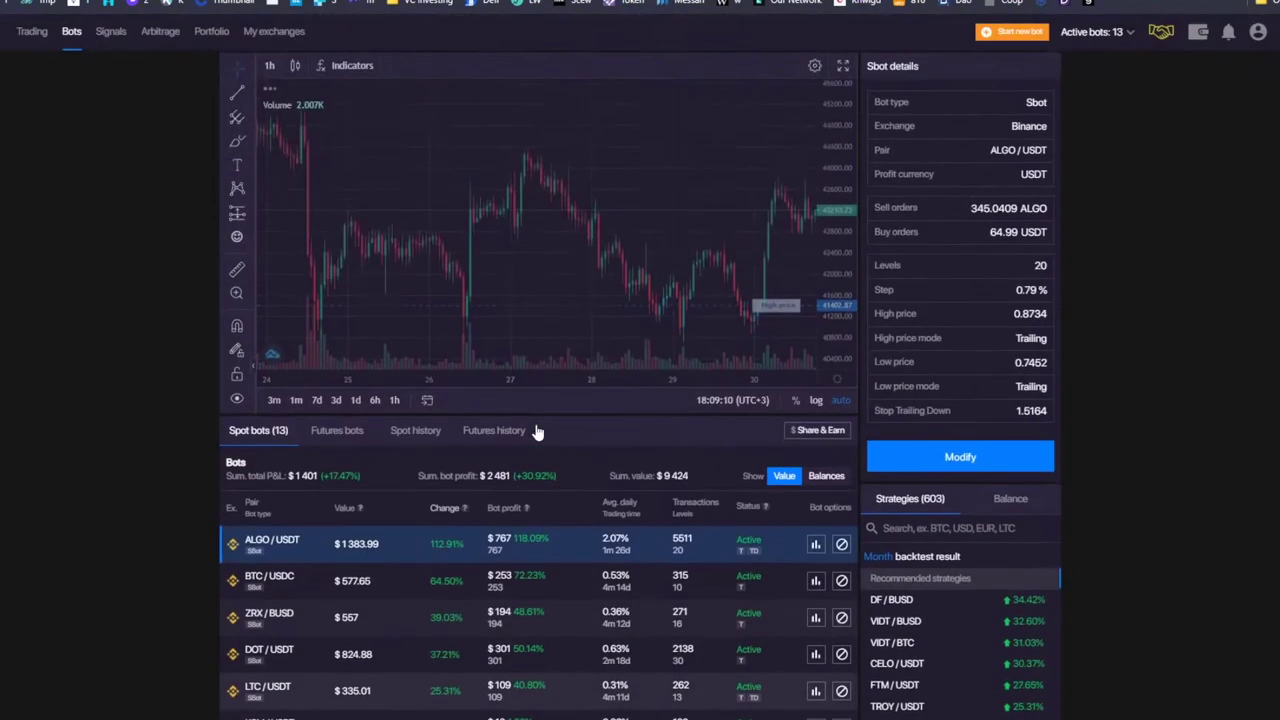
{"action": "scroll", "coordinate": [540, 205], "scroll_direction": "down", "scroll_amount": 4}
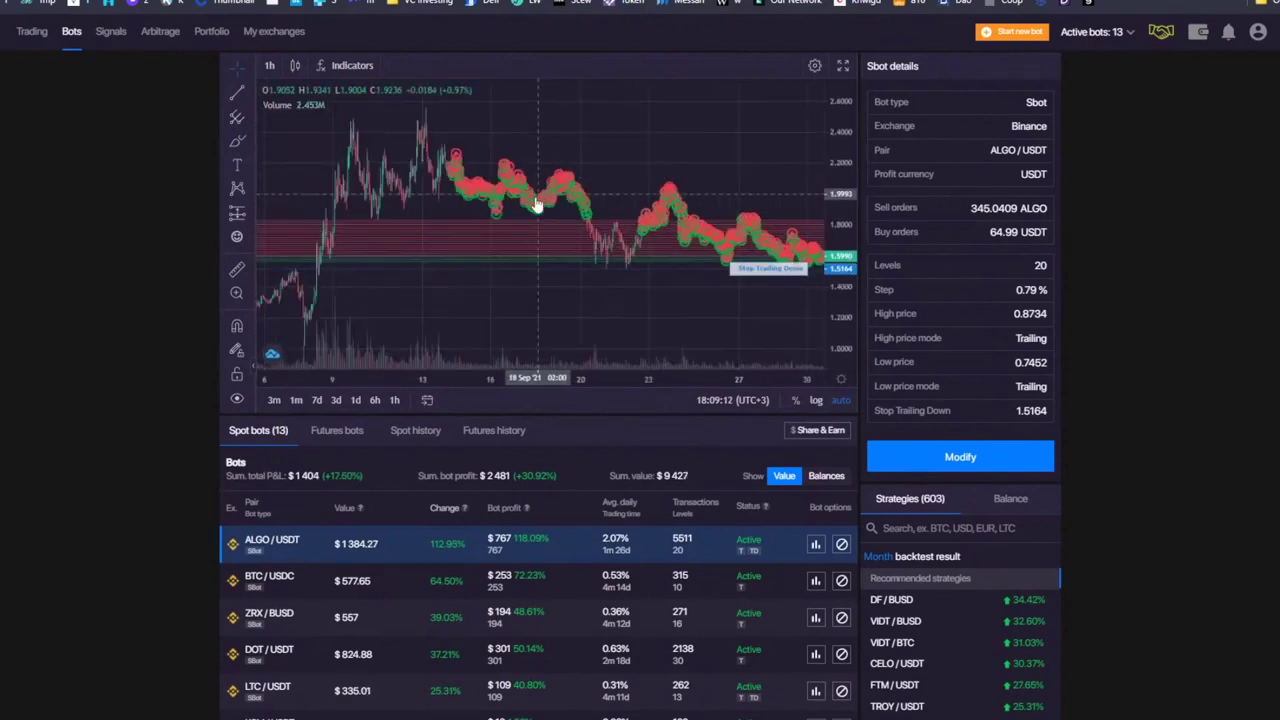
{"action": "scroll", "coordinate": [537, 205], "scroll_direction": "down", "scroll_amount": 5}
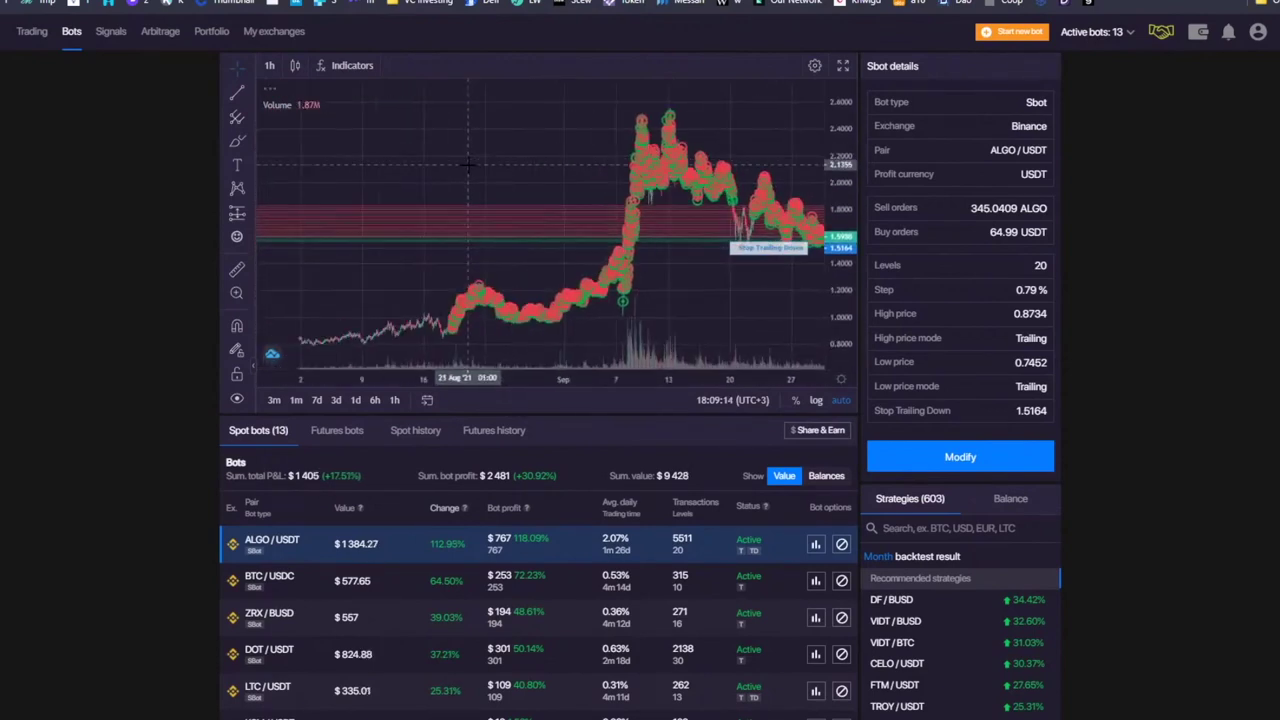
{"action": "scroll", "coordinate": [468, 163], "scroll_direction": "down", "scroll_amount": 2}
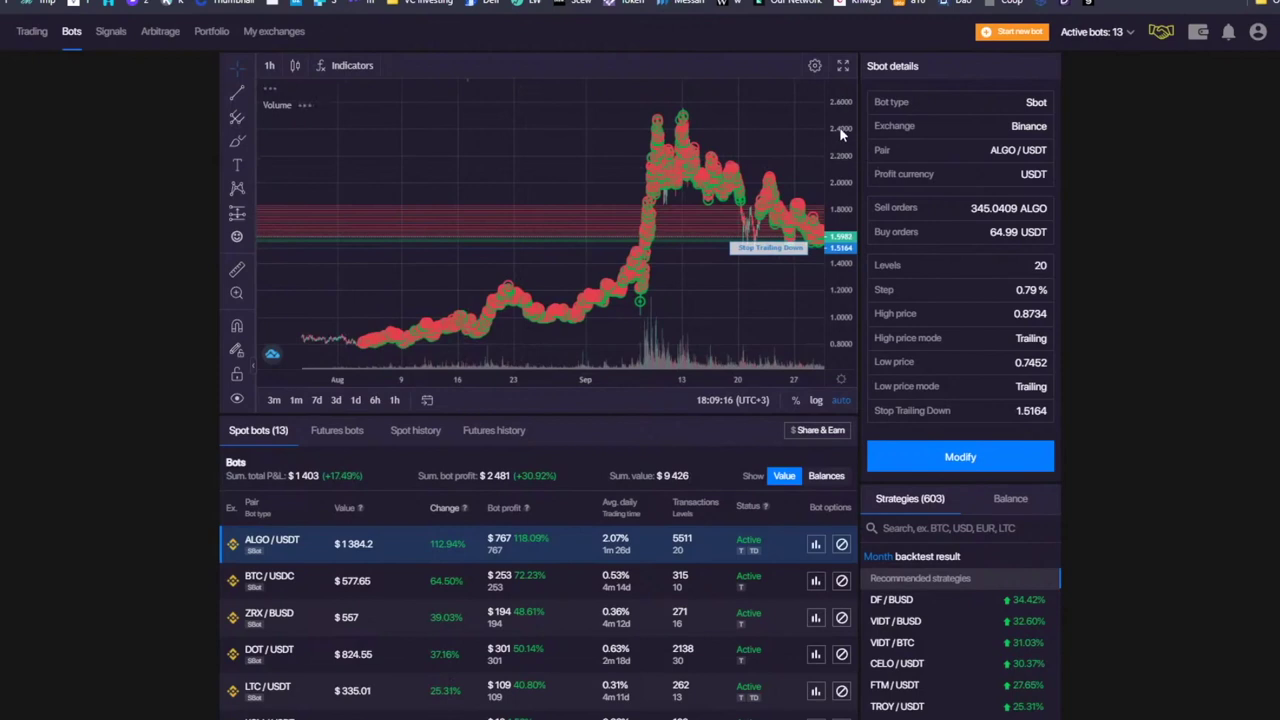
{"action": "left_click_drag", "start_coordinate": [840, 135], "coordinate": [840, 158]}
{"action": "left_click_drag", "start_coordinate": [530, 127], "coordinate": [482, 148]}
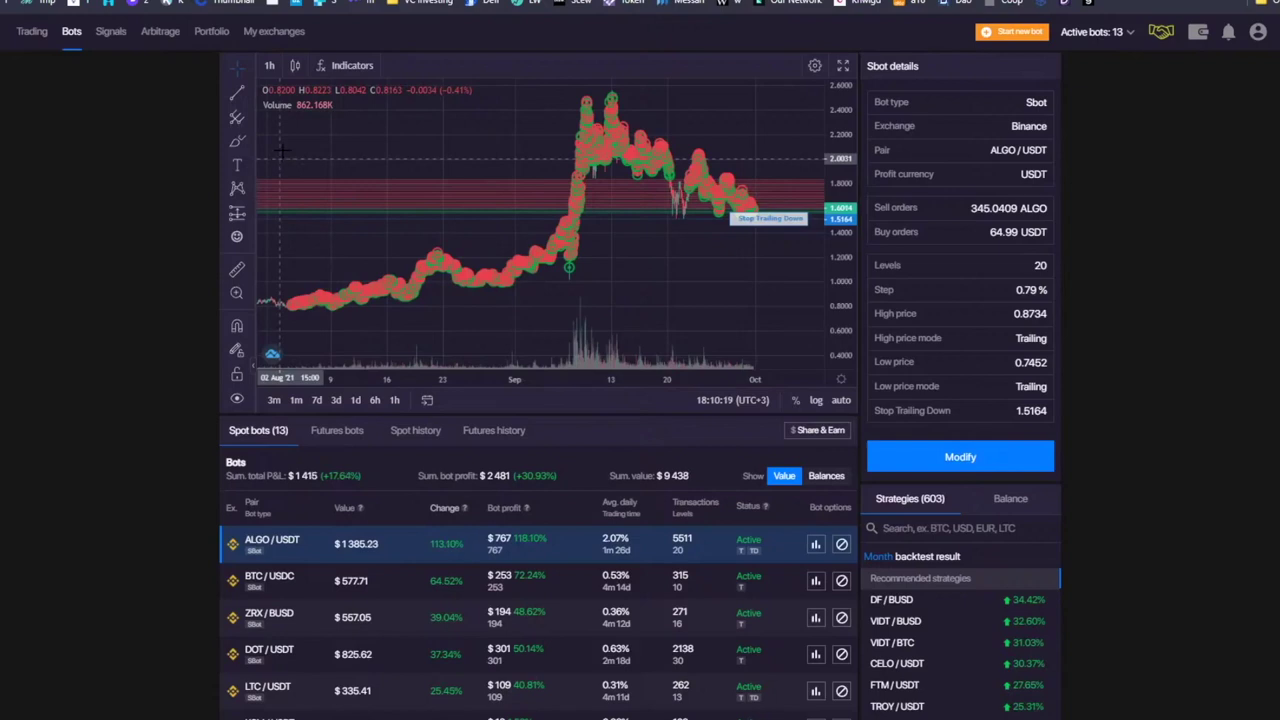
- Open the MKR / USDT bot from the spot bots list and examine its trades and grid levels on the chart
{"action": "scroll", "coordinate": [608, 441], "scroll_direction": "down", "scroll_amount": 3}
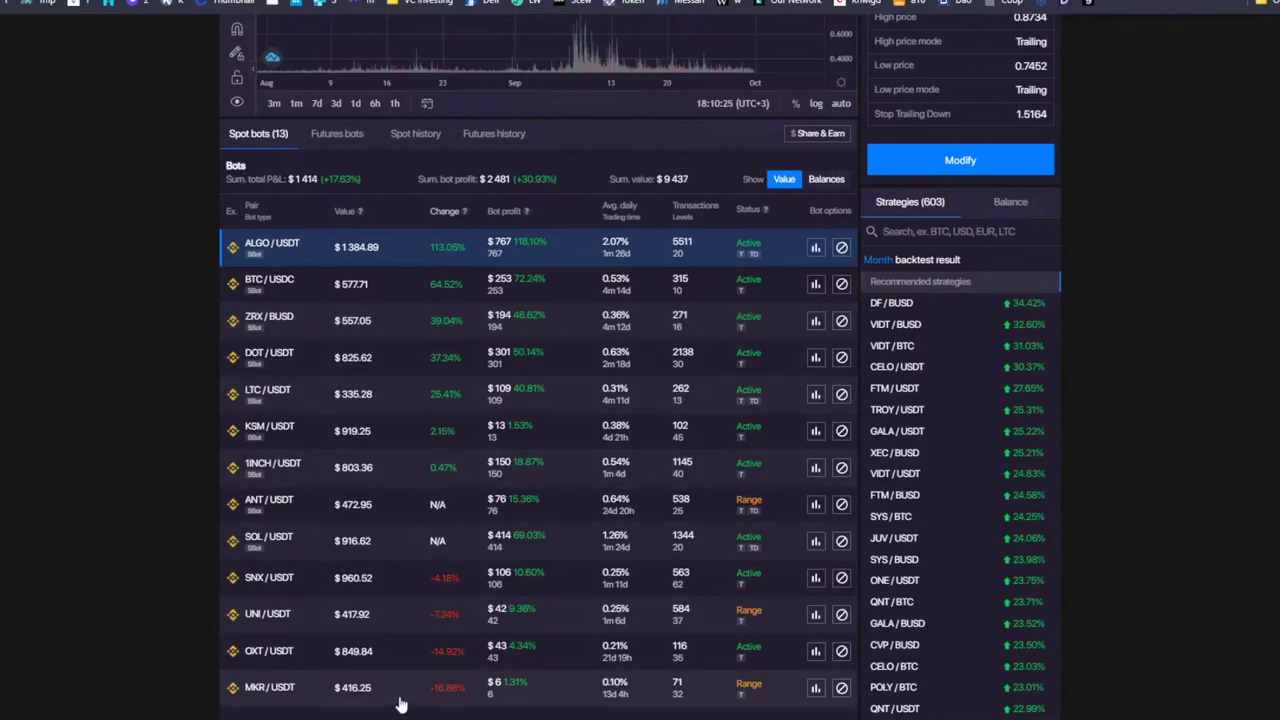
{"action": "scroll", "coordinate": [415, 702], "scroll_direction": "down", "scroll_amount": 1}
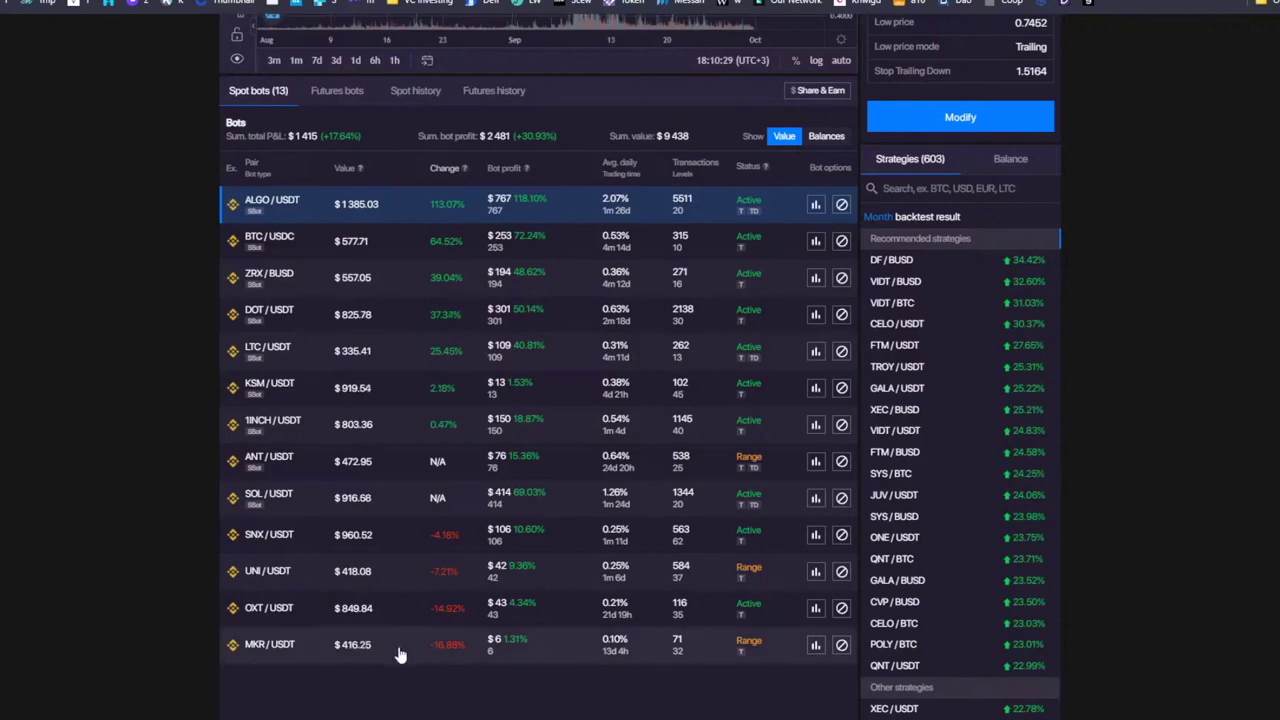
{"action": "left_click", "coordinate": [398, 654]}
{"action": "scroll", "coordinate": [558, 352], "scroll_direction": "up", "scroll_amount": 5}
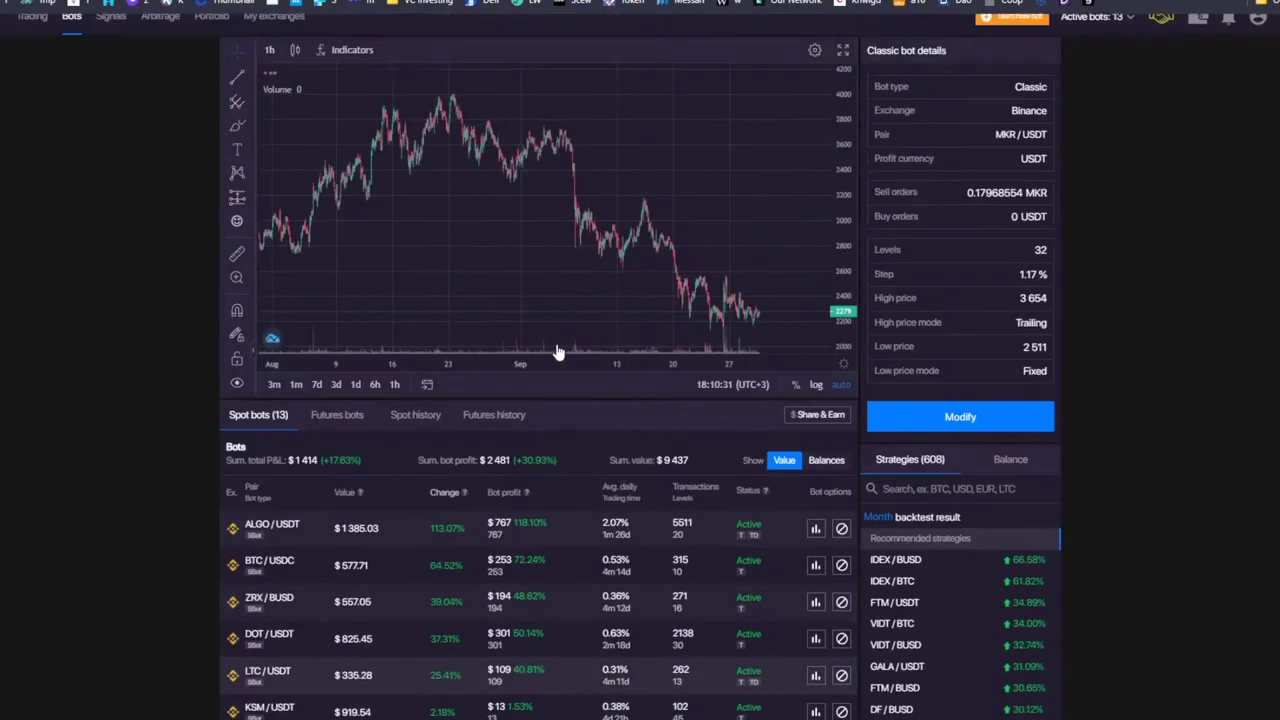
{"action": "scroll", "coordinate": [558, 352], "scroll_direction": "up", "scroll_amount": 1}
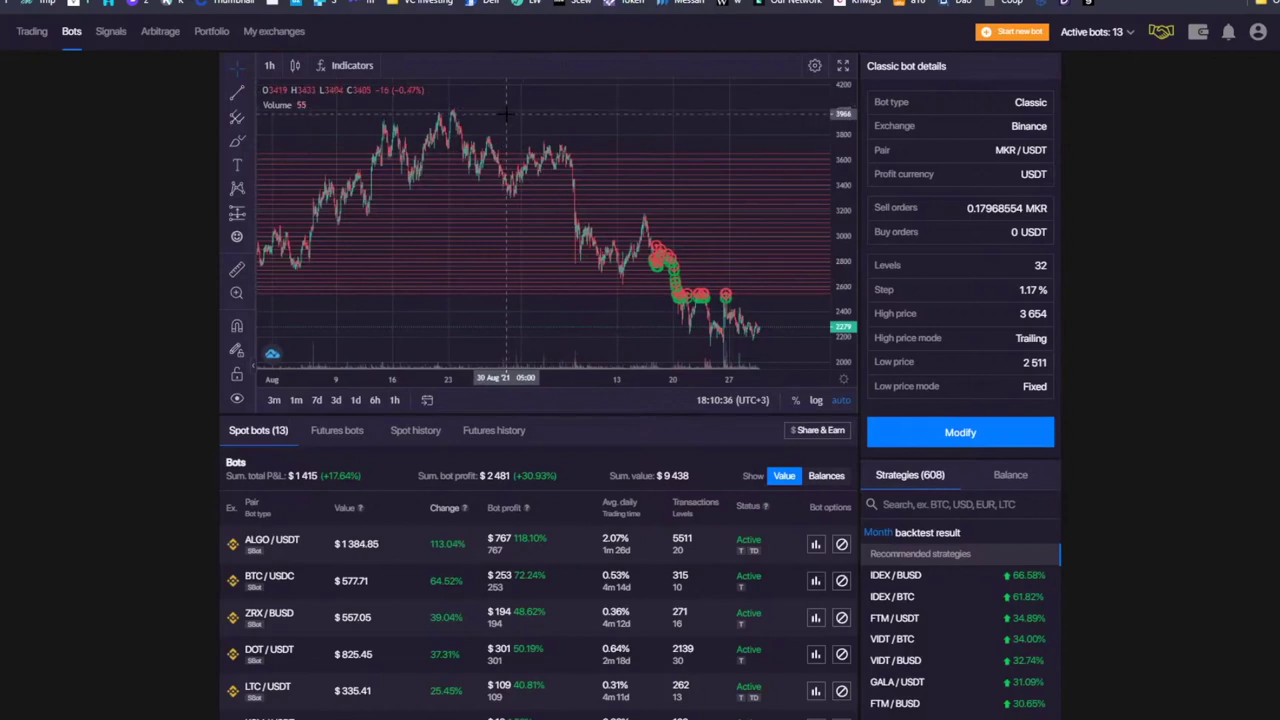
{"action": "scroll", "coordinate": [441, 583], "scroll_direction": "down", "scroll_amount": 3}
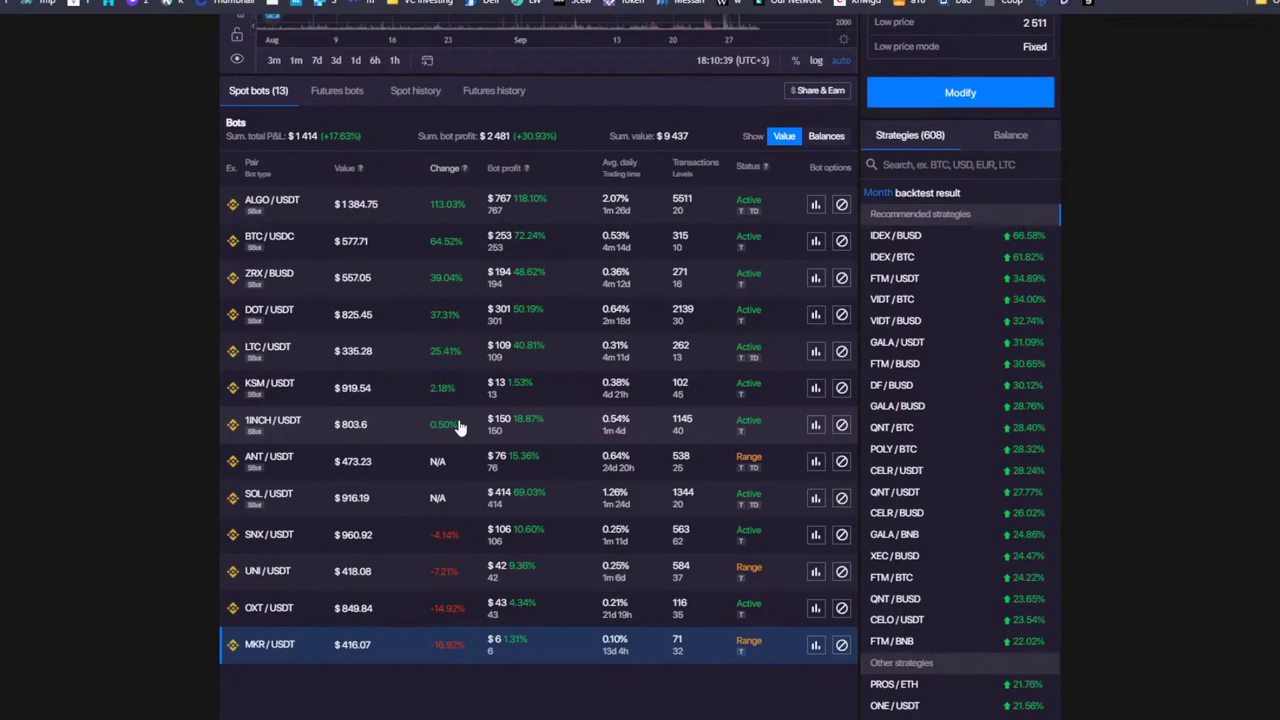
{"action": "scroll", "coordinate": [500, 491], "scroll_direction": "up", "scroll_amount": 3}
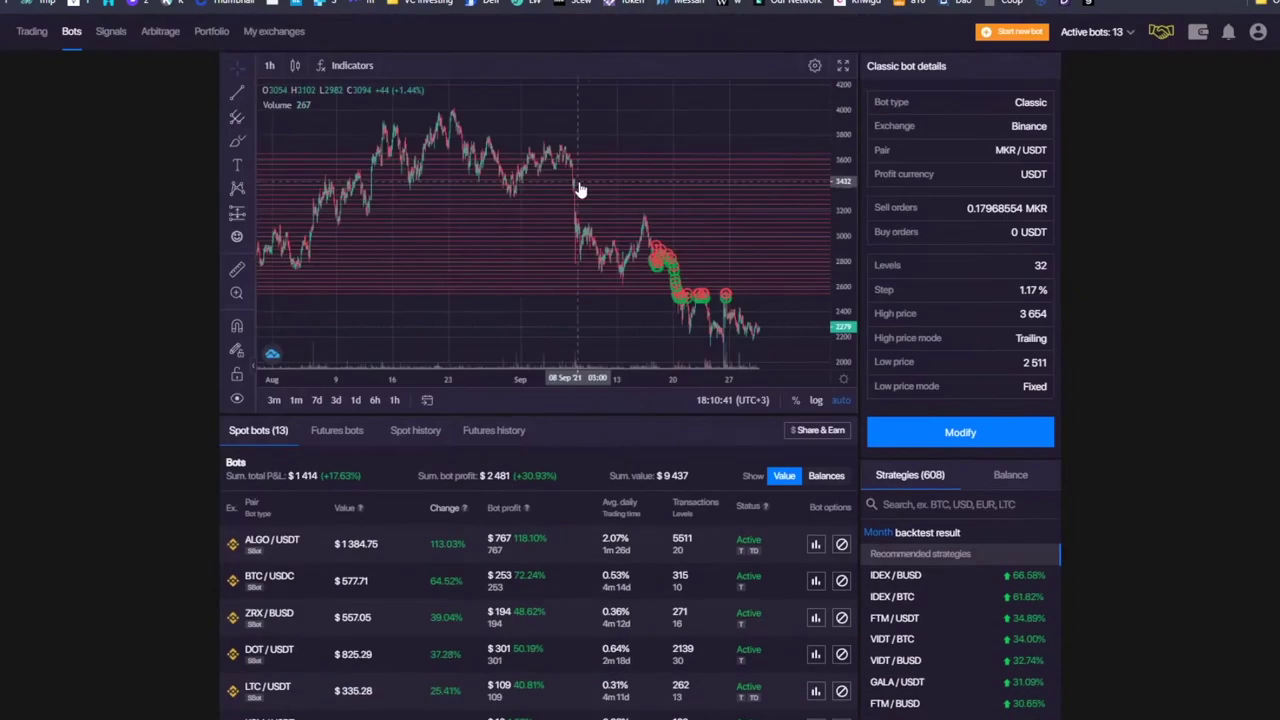
- Switch the MKR / USDT chart to the 4-hour interval and compress its price scale to fit the whole grid
{"action": "left_click", "coordinate": [269, 65]}
{"action": "left_click", "coordinate": [303, 262]}
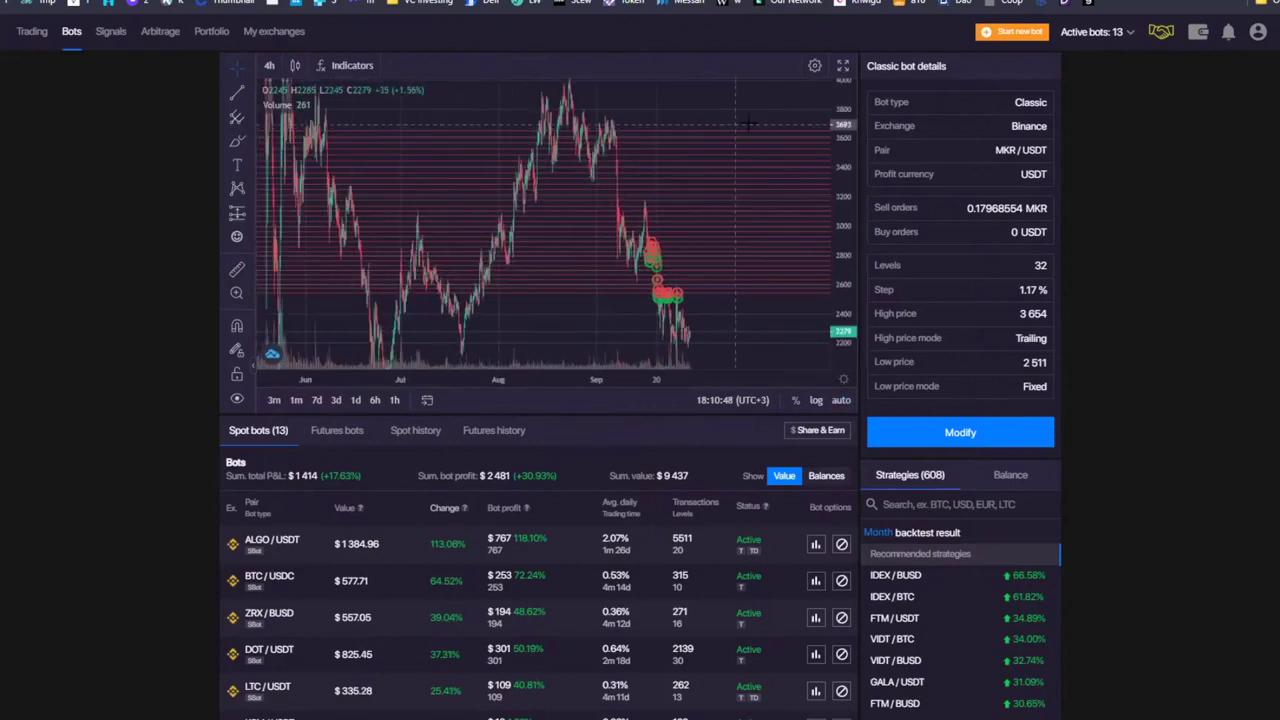
{"action": "left_click_drag", "start_coordinate": [846, 105], "coordinate": [834, 251]}
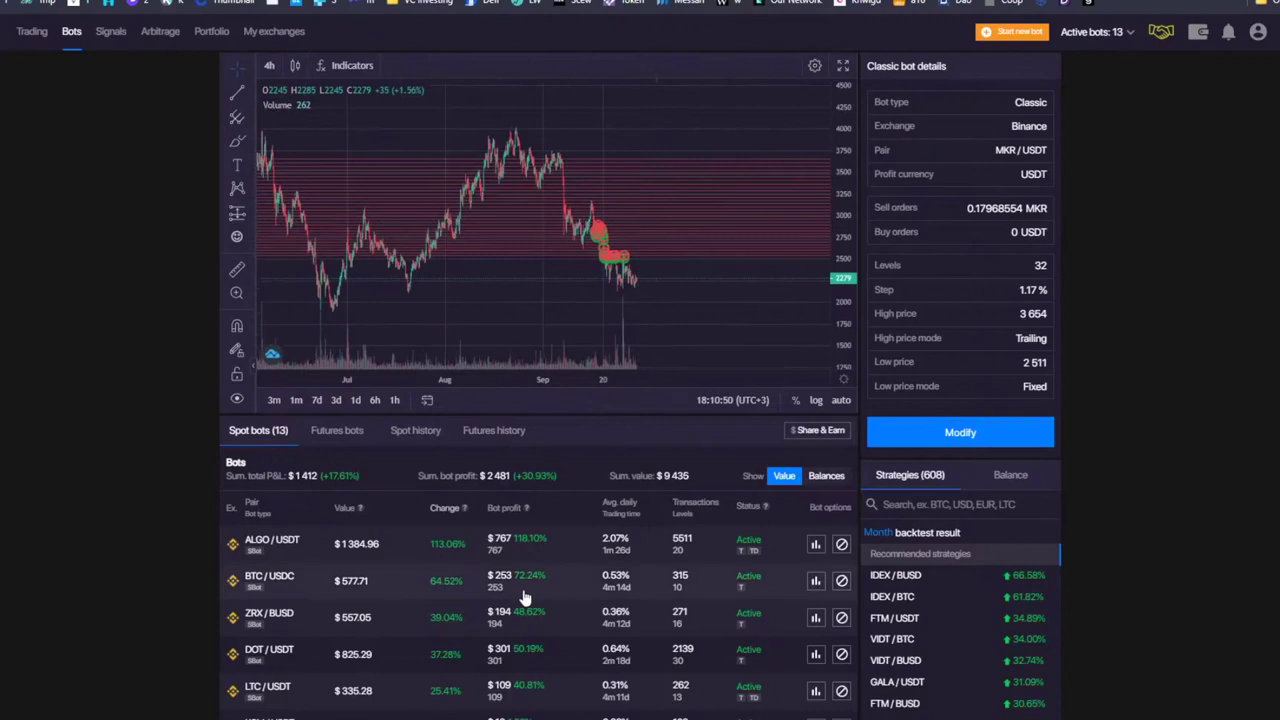
- Select the MKR / USDT bot in the spot bots list and compare its figures with the trades and price history on the chart
{"action": "scroll", "coordinate": [600, 500], "scroll_direction": "down", "scroll_amount": 3}
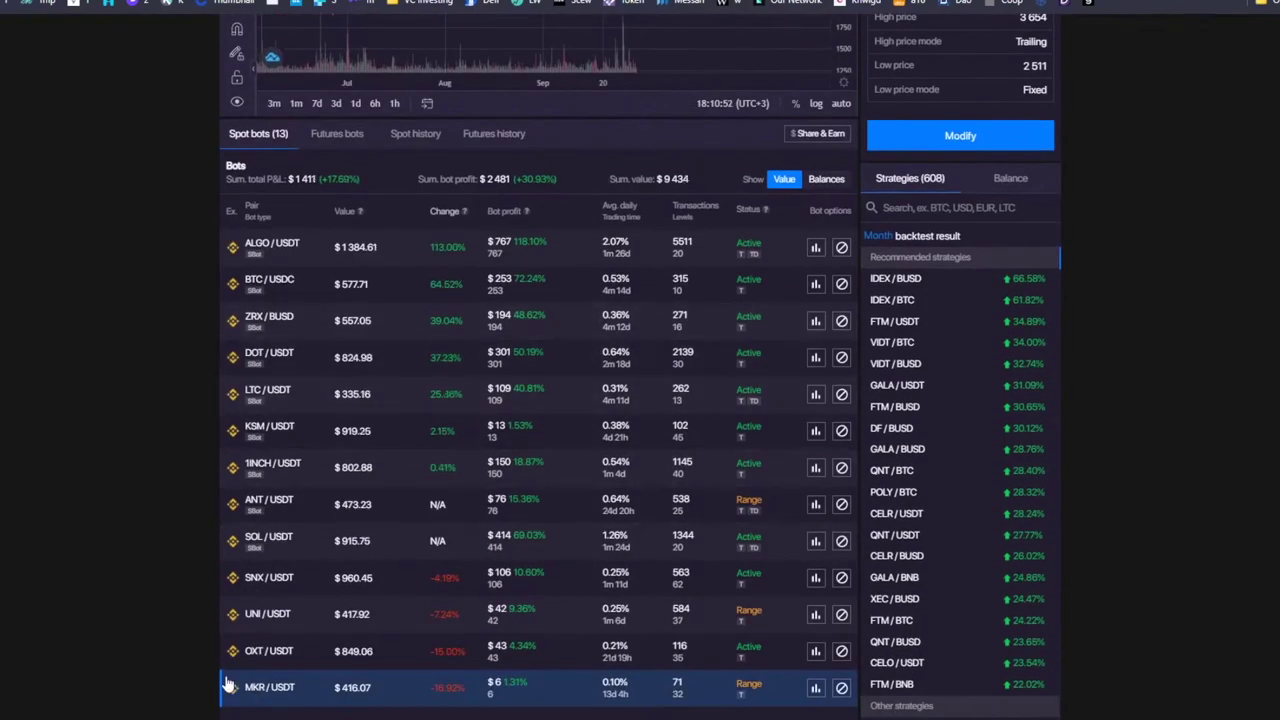
{"action": "left_click", "coordinate": [255, 687]}
{"action": "scroll", "coordinate": [650, 160], "scroll_direction": "down", "scroll_amount": 3}
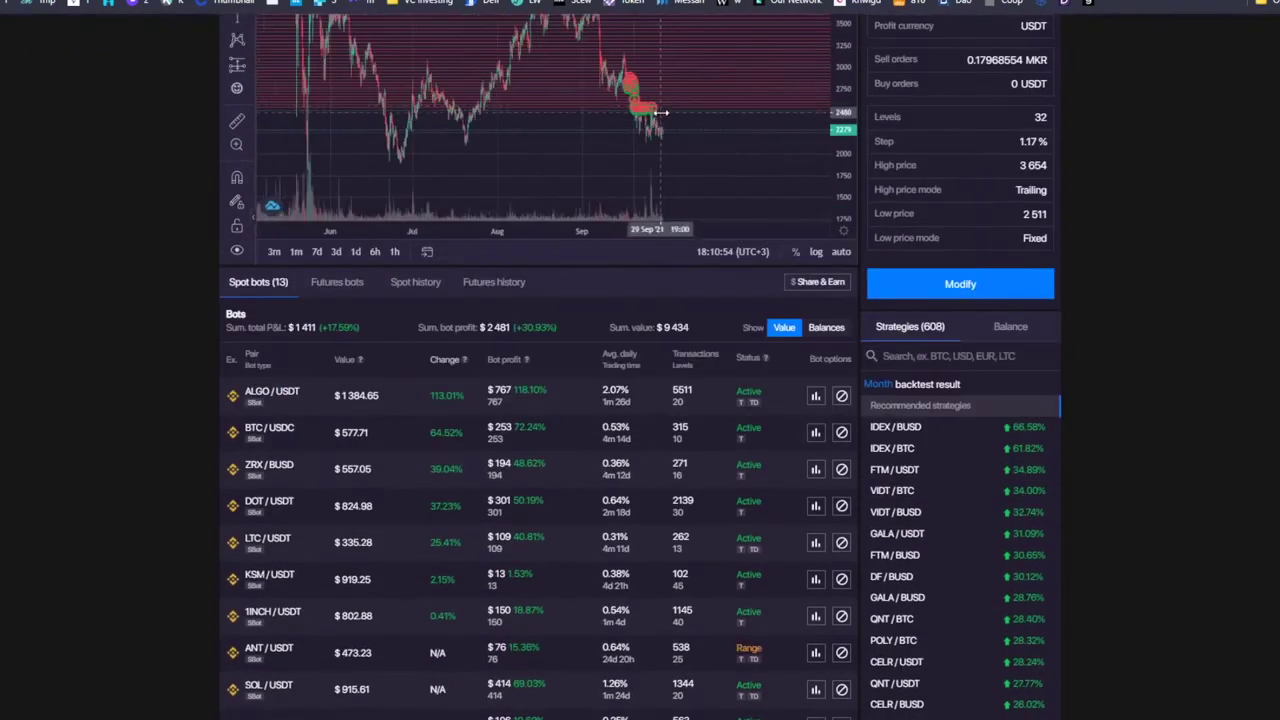
{"action": "scroll", "coordinate": [640, 127], "scroll_direction": "up", "scroll_amount": 3}
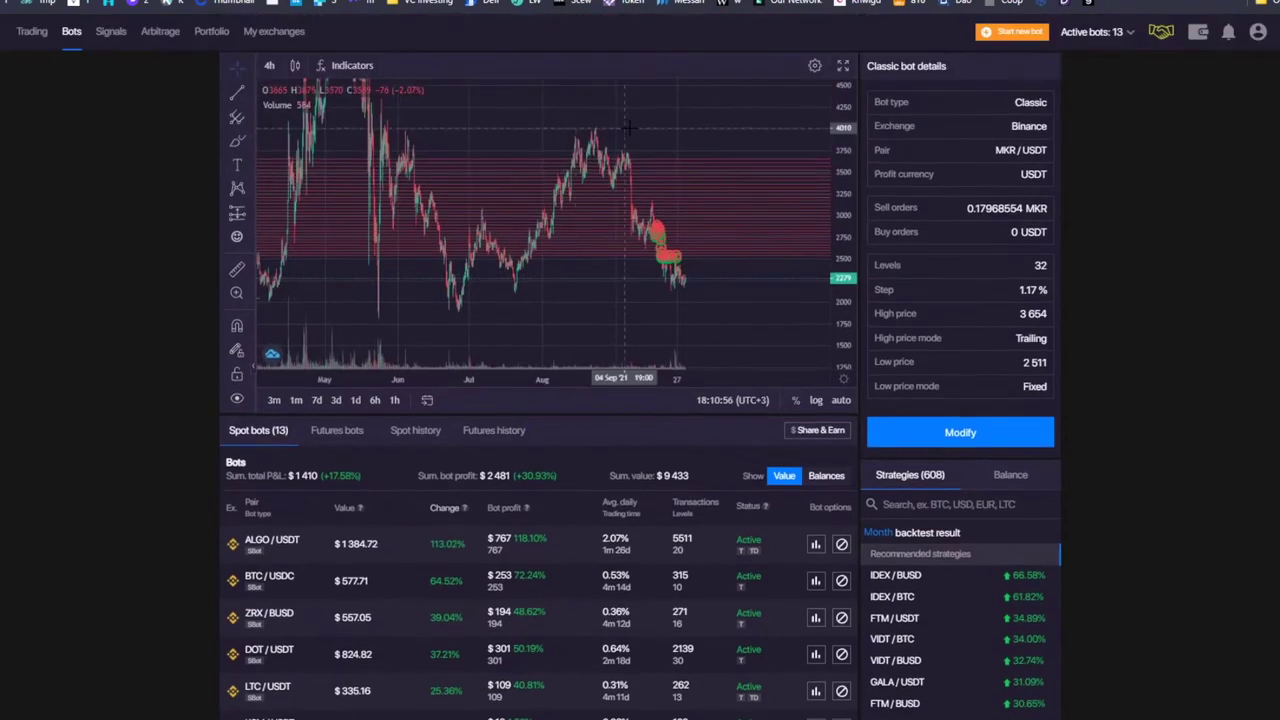
{"action": "scroll", "coordinate": [634, 131], "scroll_direction": "up", "scroll_amount": 4}
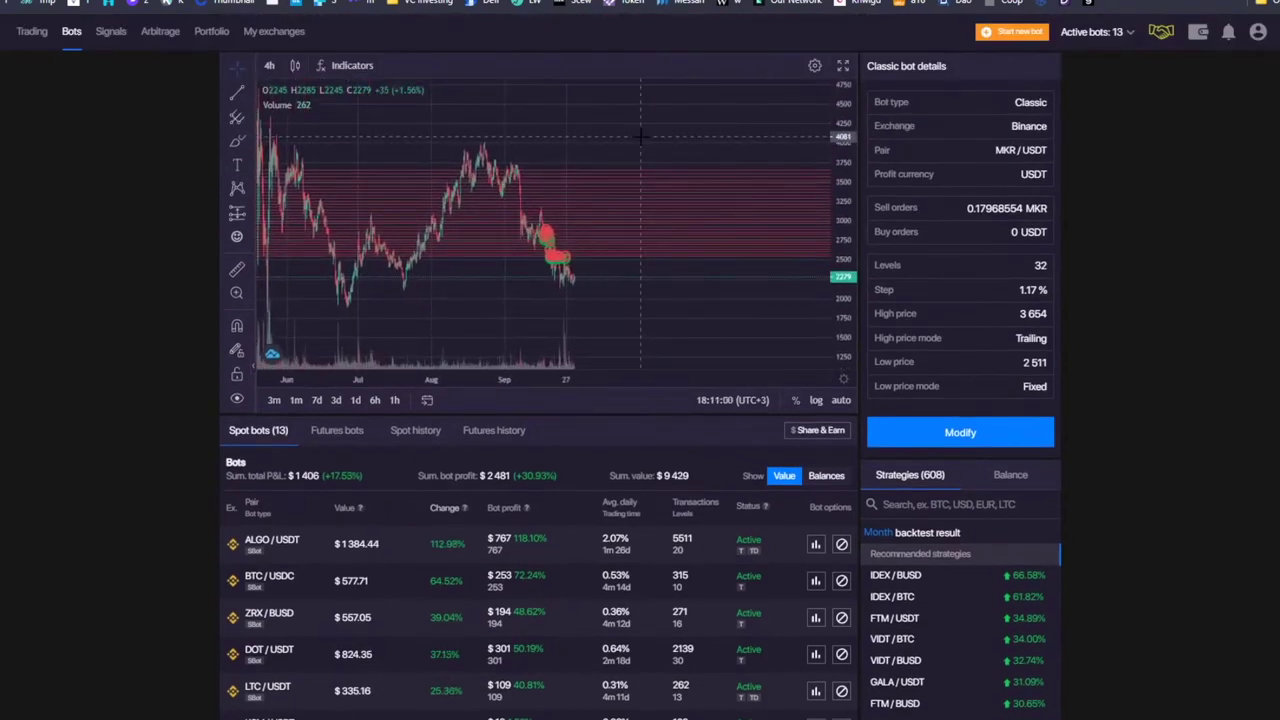
- Make room beside the latest candles and brush a wavy recovery path from the current price up to about 5000, then compare it with the bot's row
{"action": "left_click_drag", "start_coordinate": [543, 160], "coordinate": [342, 168]}
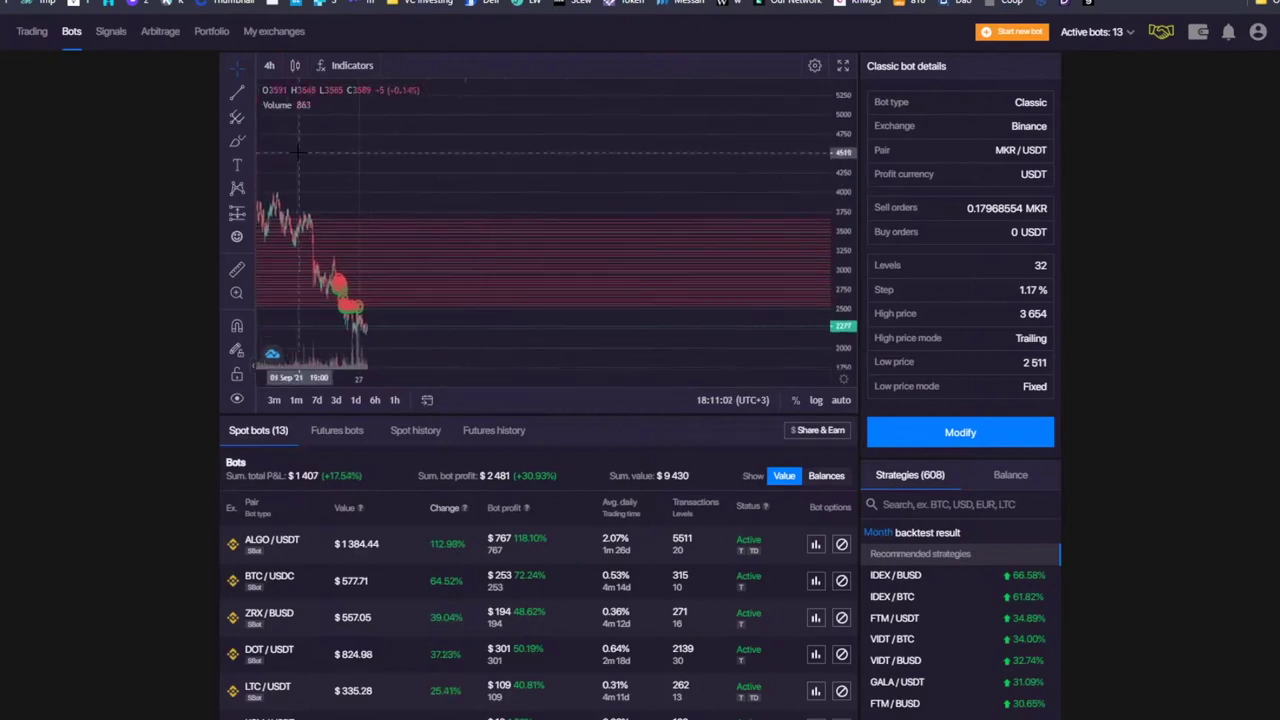
{"action": "left_click", "coordinate": [236, 141]}
{"action": "mouse_move", "coordinate": [367, 330]}
{"action": "left_mouse_down"}
{"action": "mouse_move", "coordinate": [384, 285]}
{"action": "mouse_move", "coordinate": [420, 285]}
{"action": "mouse_move", "coordinate": [508, 218]}
{"action": "left_mouse_up"}
{"action": "mouse_move", "coordinate": [580, 215]}
{"action": "left_mouse_down"}
{"action": "mouse_move", "coordinate": [680, 220]}
{"action": "mouse_move", "coordinate": [766, 110]}
{"action": "mouse_move", "coordinate": [800, 130]}
{"action": "left_mouse_up"}
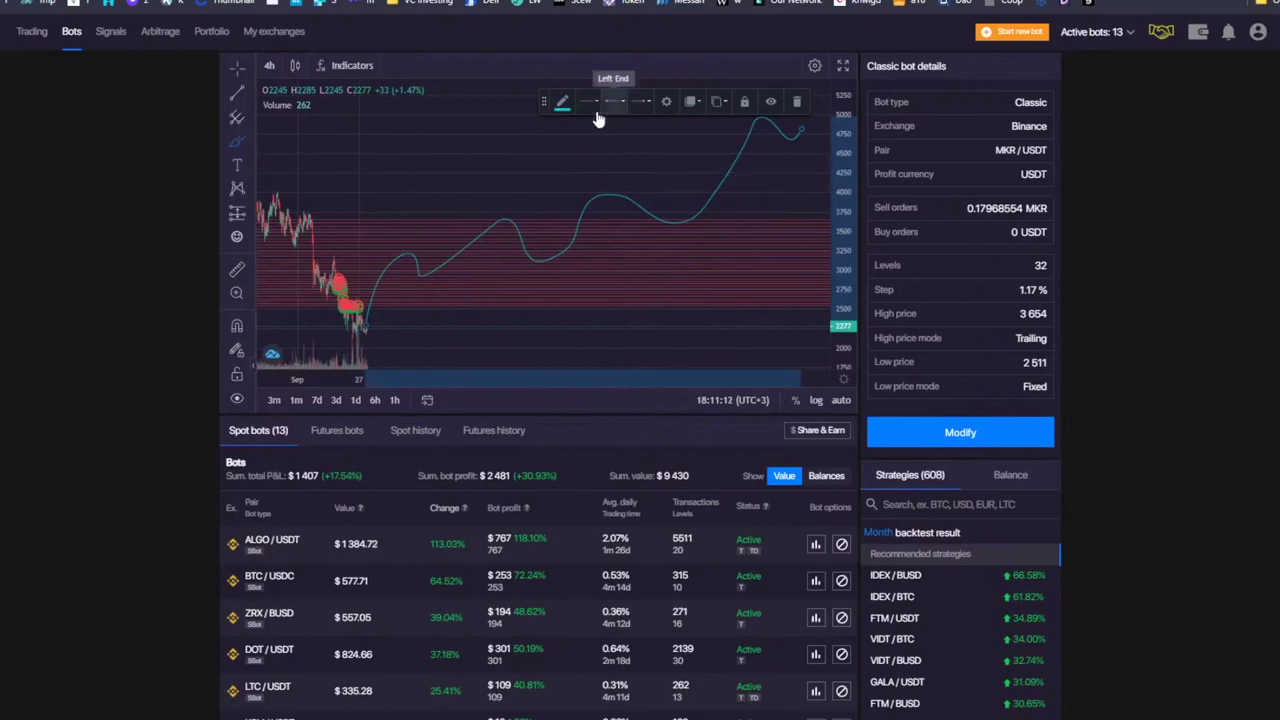
{"action": "scroll", "coordinate": [471, 457], "scroll_direction": "down", "scroll_amount": 3}
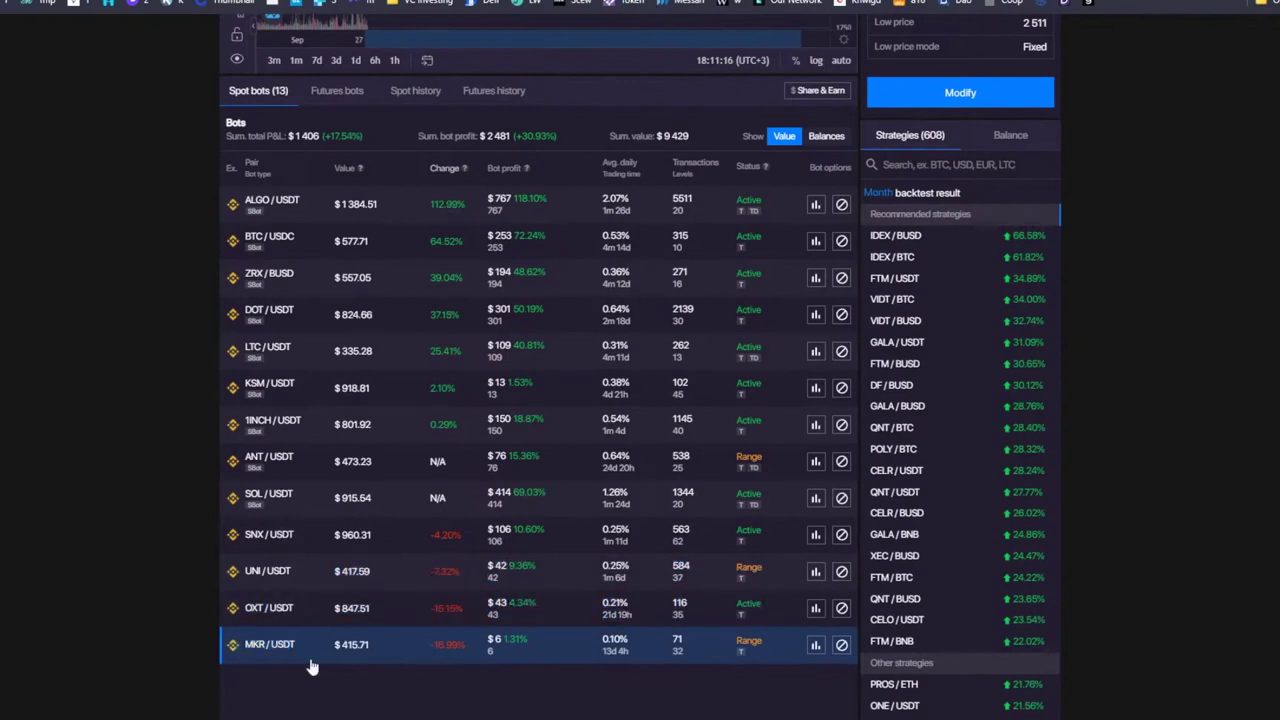
{"action": "scroll", "coordinate": [497, 440], "scroll_direction": "up", "scroll_amount": 3}
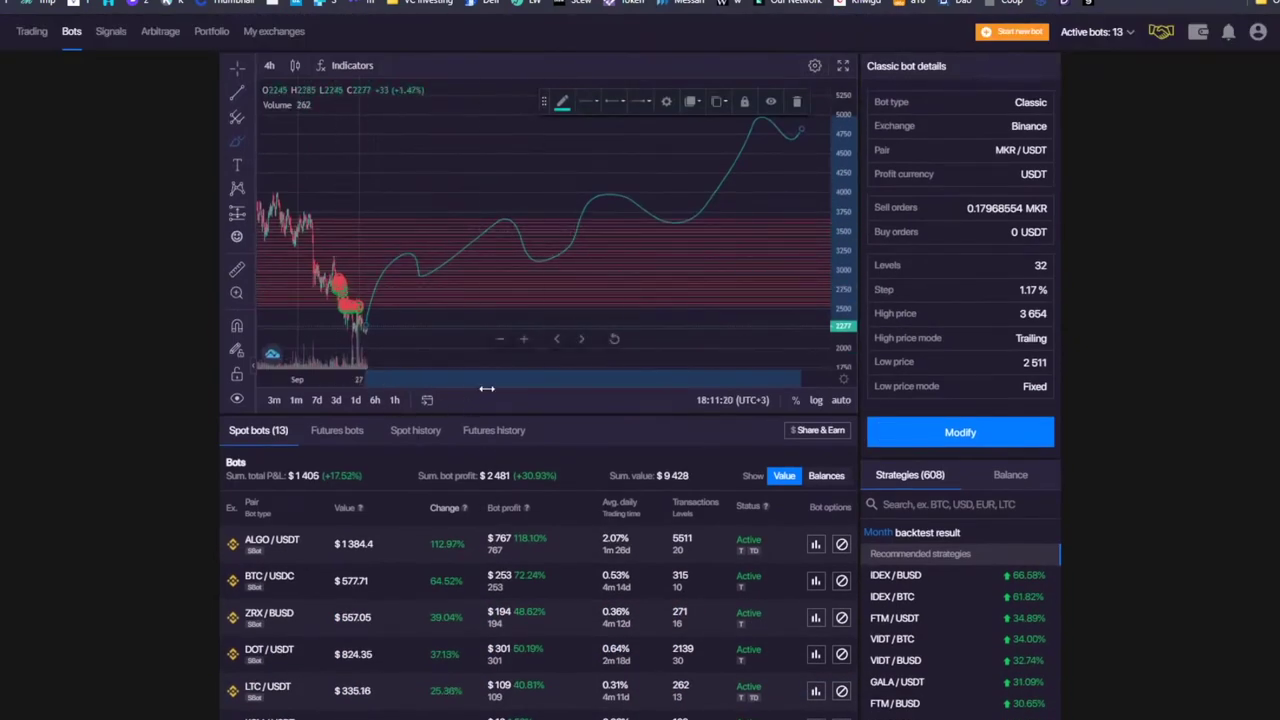
{"action": "scroll", "coordinate": [620, 250], "scroll_direction": "down", "scroll_amount": 2}
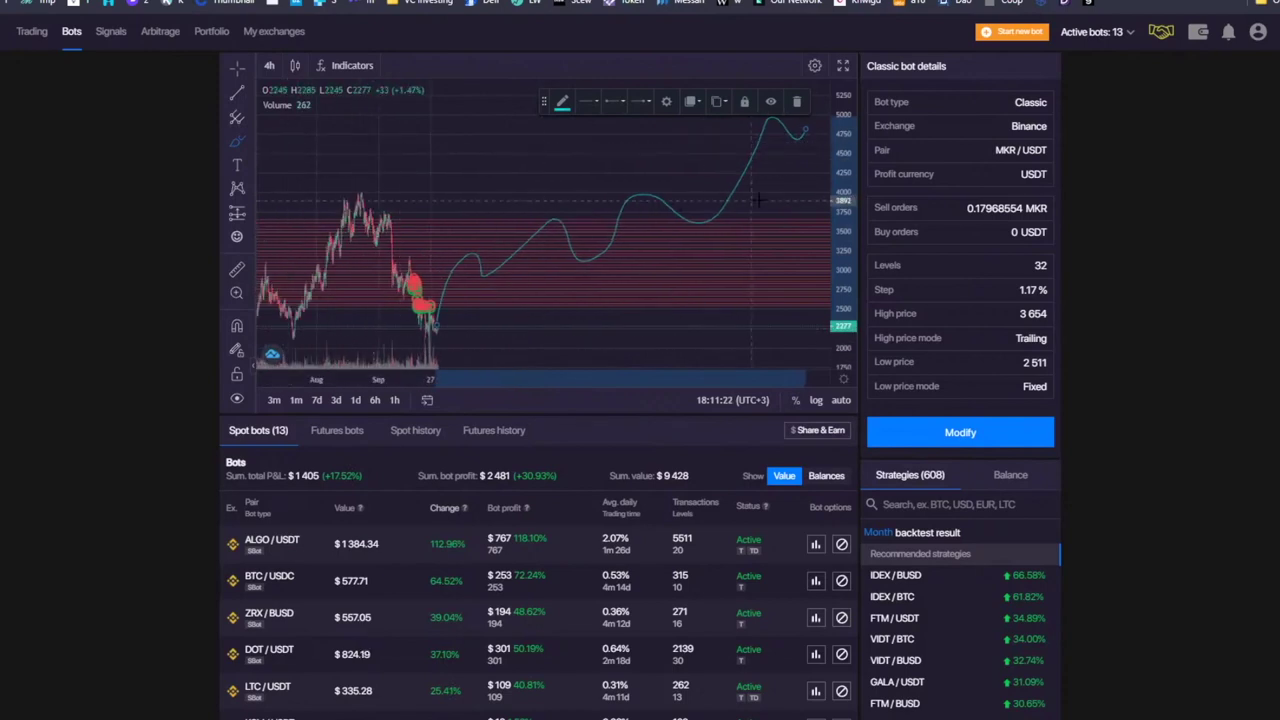
- Delete the brushed recovery path from the MKR / USDT chart
{"action": "left_click", "coordinate": [798, 103]}
{"action": "scroll", "coordinate": [572, 608], "scroll_direction": "down", "scroll_amount": 3}
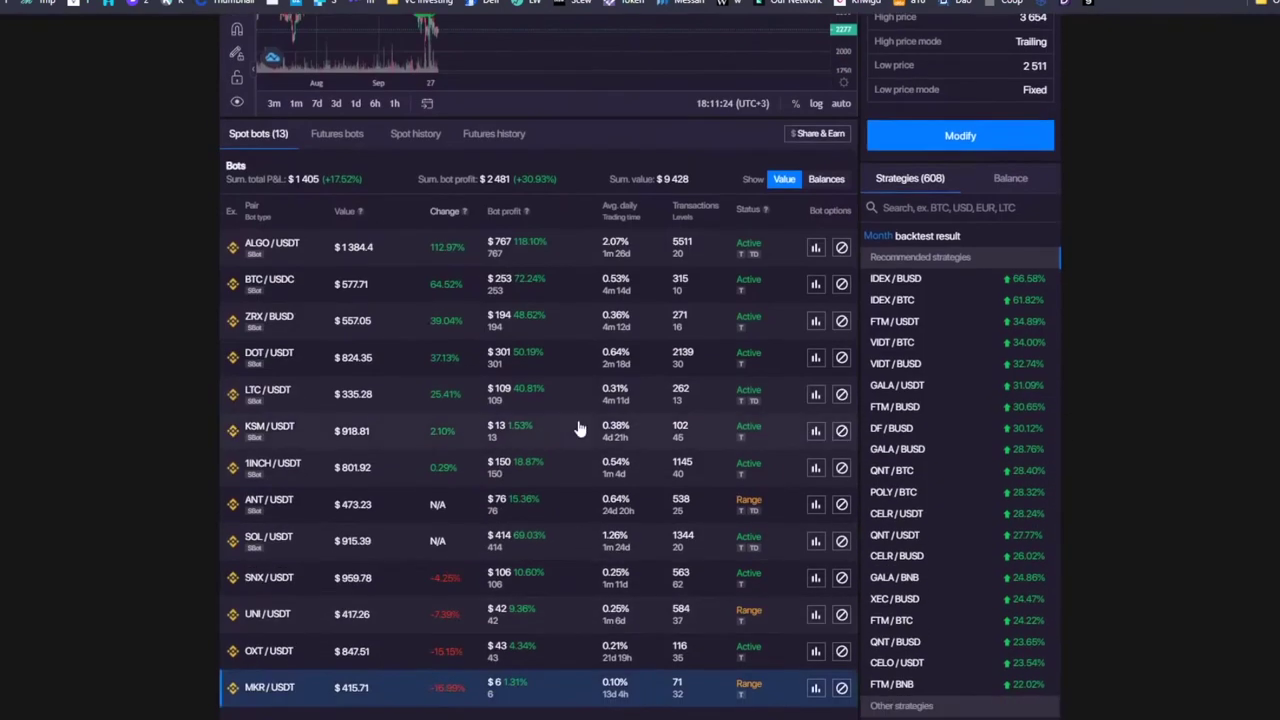
{"action": "scroll", "coordinate": [613, 428], "scroll_direction": "up", "scroll_amount": 3}
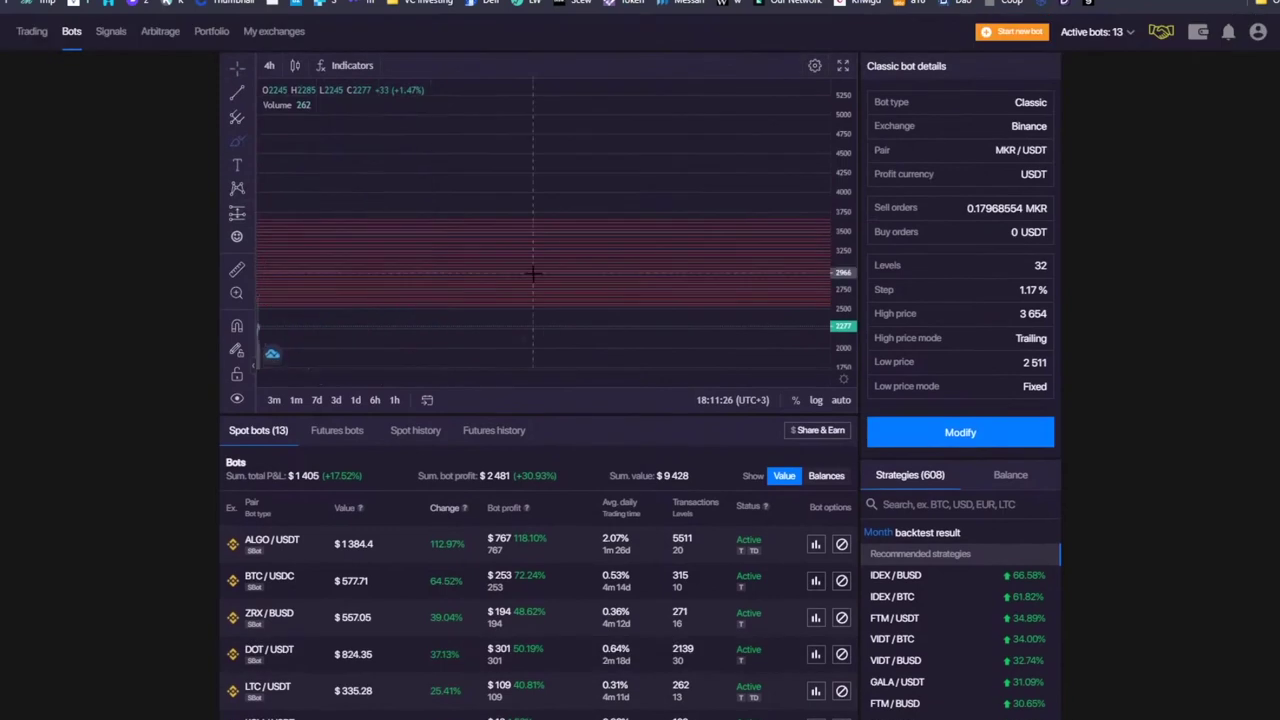
{"action": "key", "text": "ctrl+z"}
{"action": "left_click", "coordinate": [796, 101]}
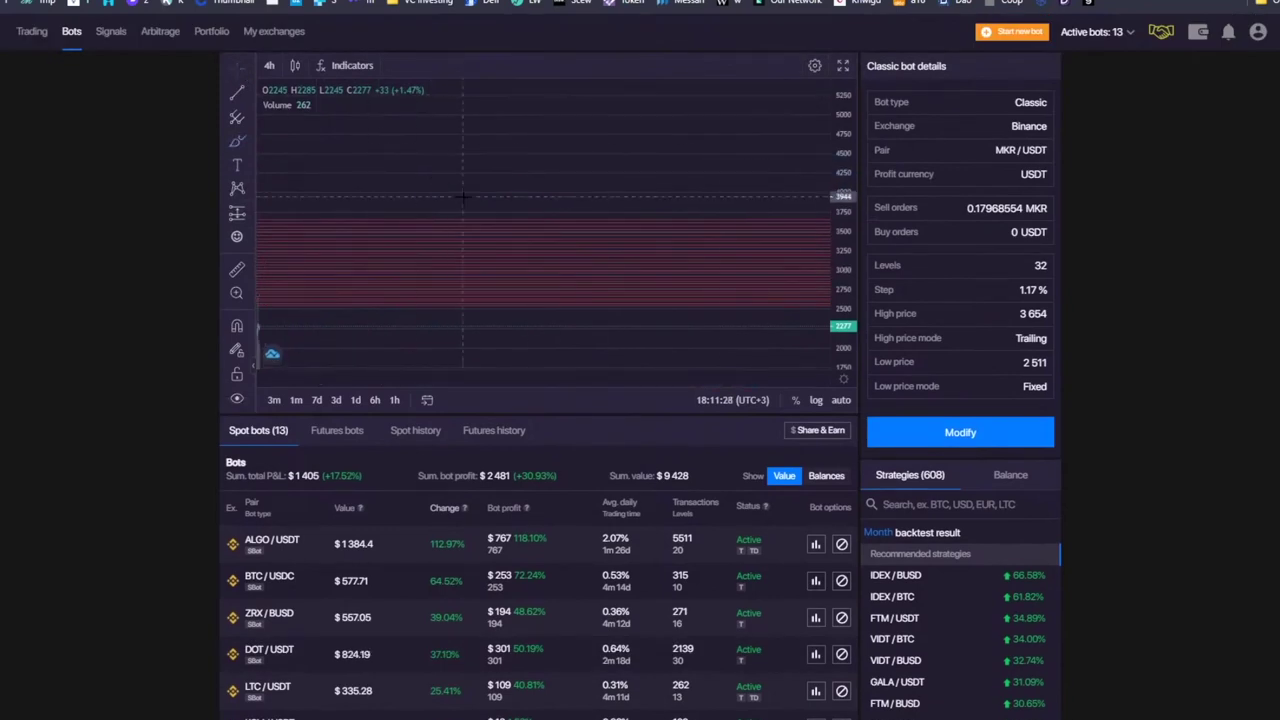
- Measure the price drop with a price range from the bot's first trades at about 2867 down to about 2280
{"action": "scroll", "coordinate": [612, 178], "scroll_direction": "up", "scroll_amount": 5}
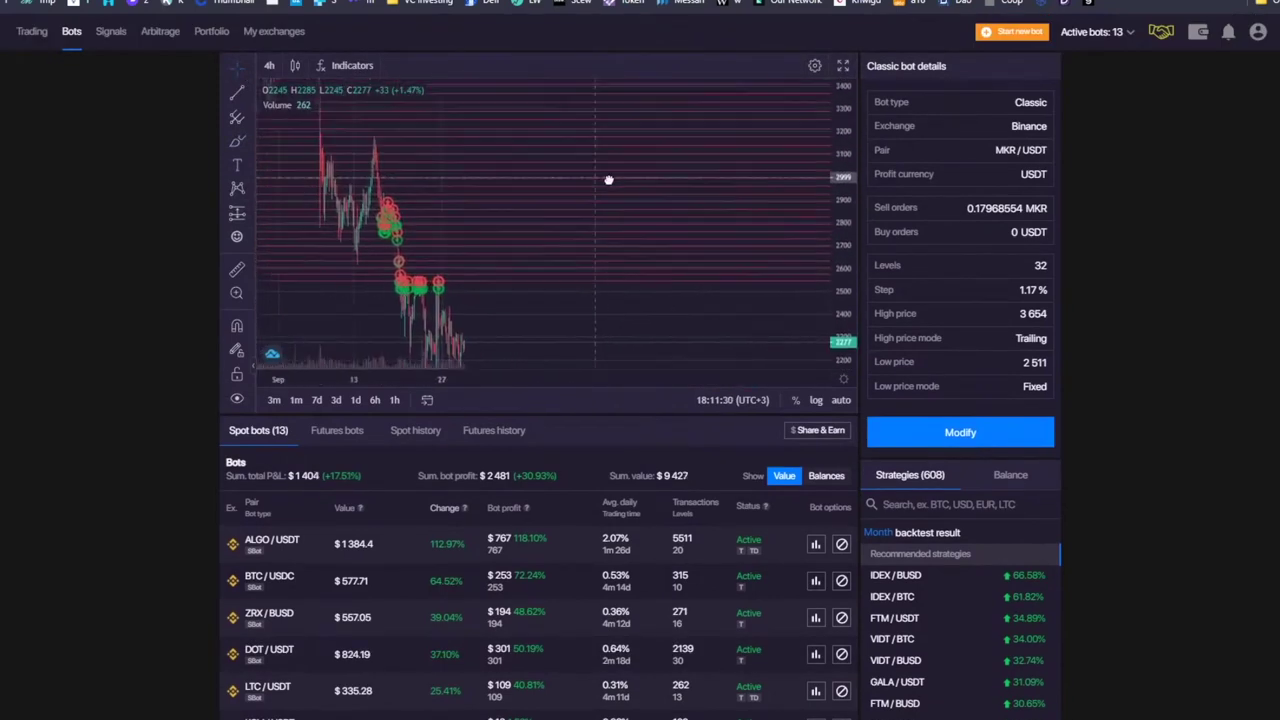
{"action": "left_click", "coordinate": [248, 141]}
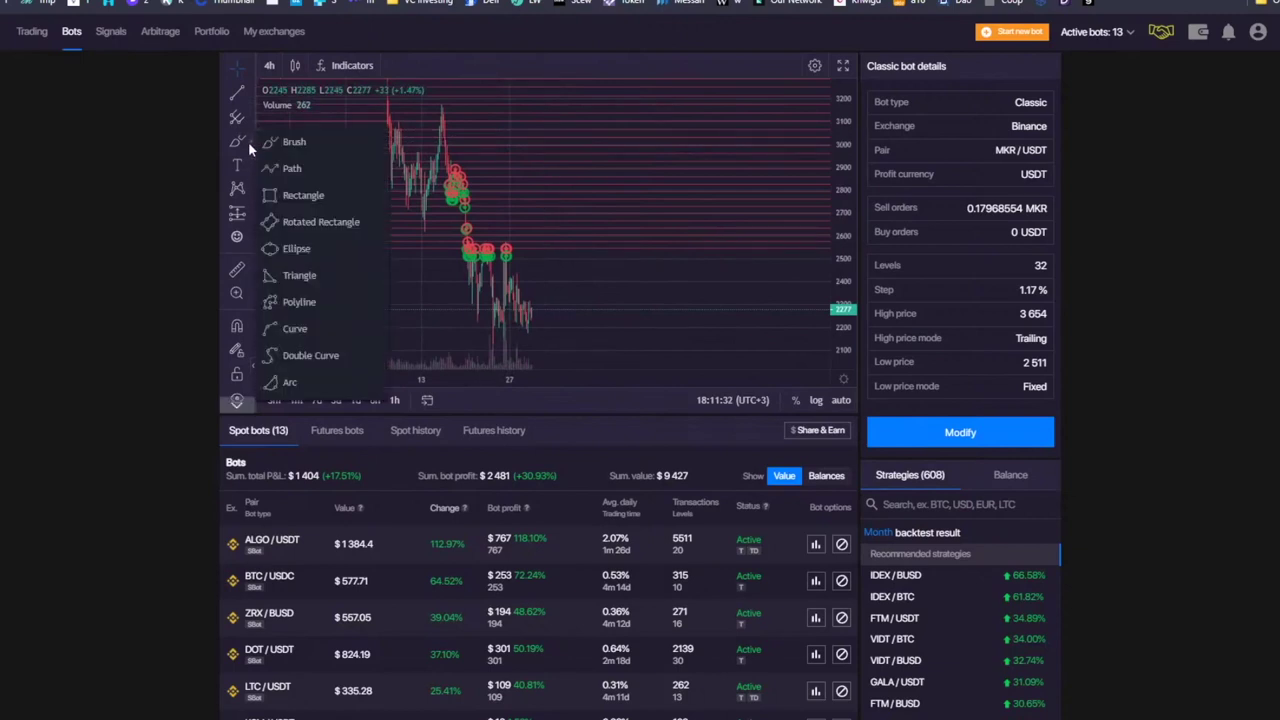
{"action": "left_click", "coordinate": [251, 207]}
{"action": "left_click", "coordinate": [300, 289]}
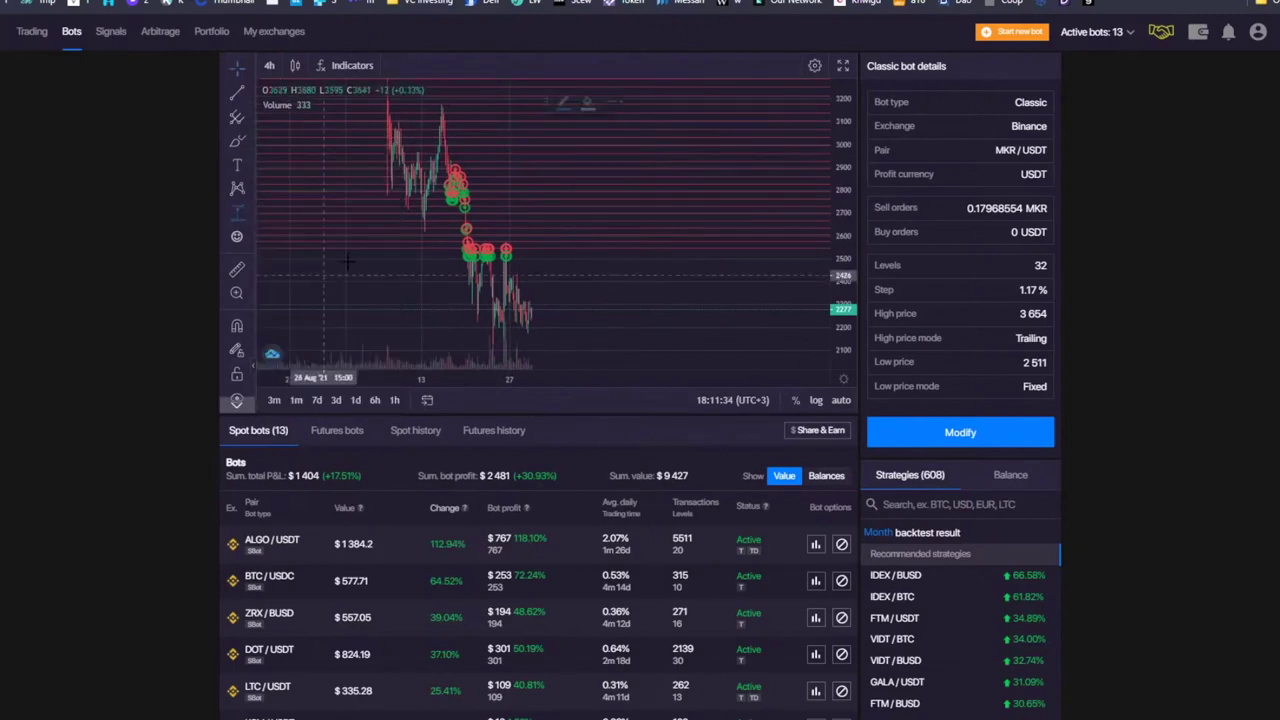
{"action": "left_click", "coordinate": [453, 184]}
{"action": "left_click", "coordinate": [636, 310]}
{"action": "left_click_drag", "start_coordinate": [453, 184], "coordinate": [446, 175]}
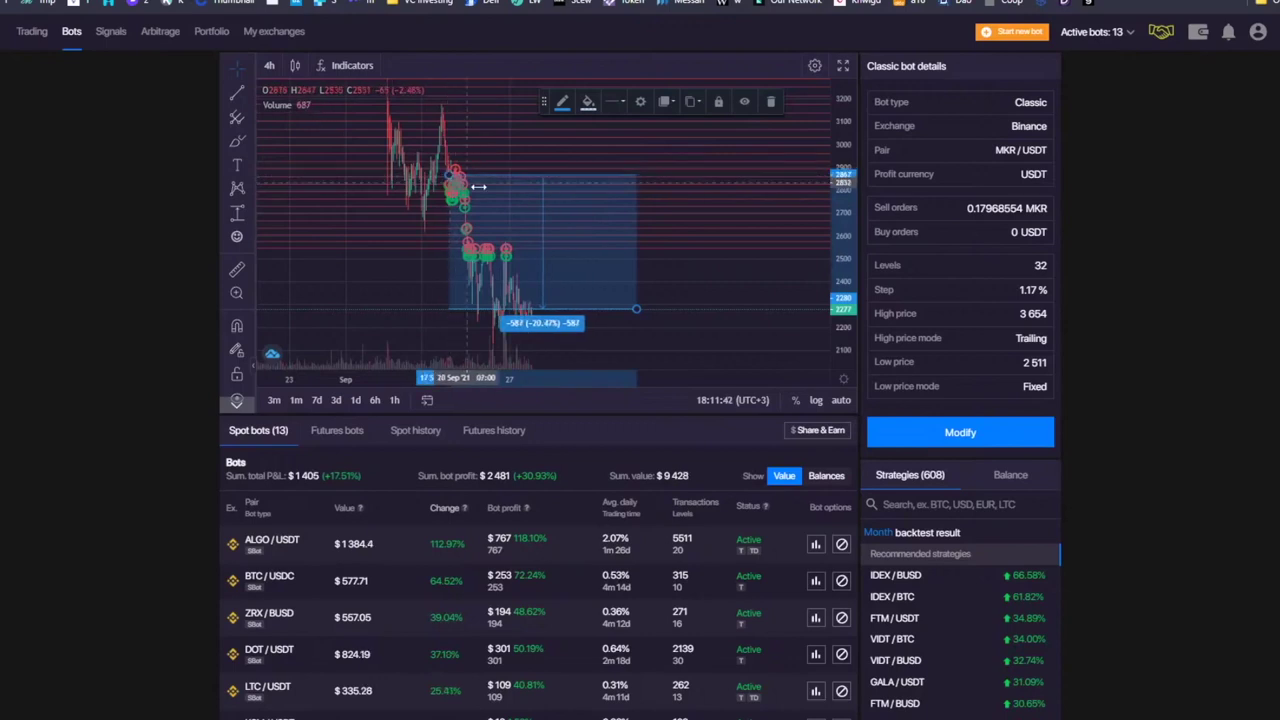
- Compare the measured price drop with the MKR / USDT bot's change and bot profit in the spot bots list
{"action": "scroll", "coordinate": [470, 490], "scroll_direction": "down", "scroll_amount": 3}
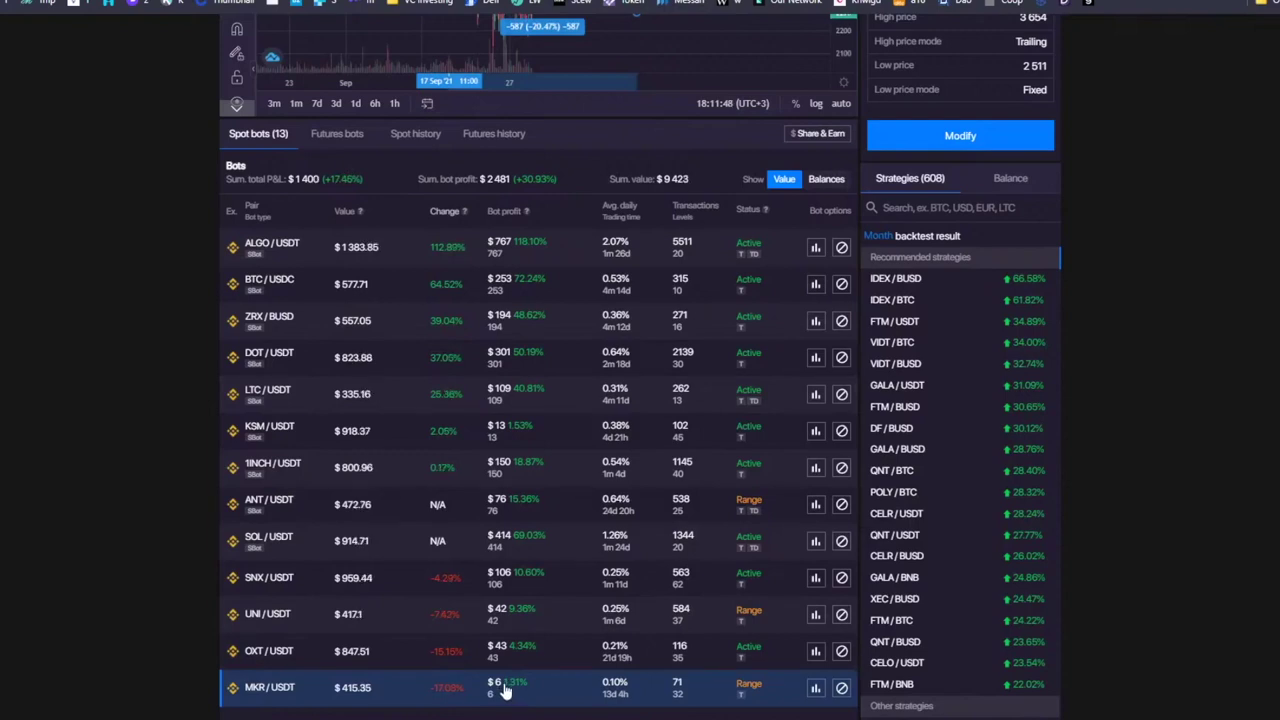
{"action": "scroll", "coordinate": [543, 500], "scroll_direction": "up", "scroll_amount": 3}
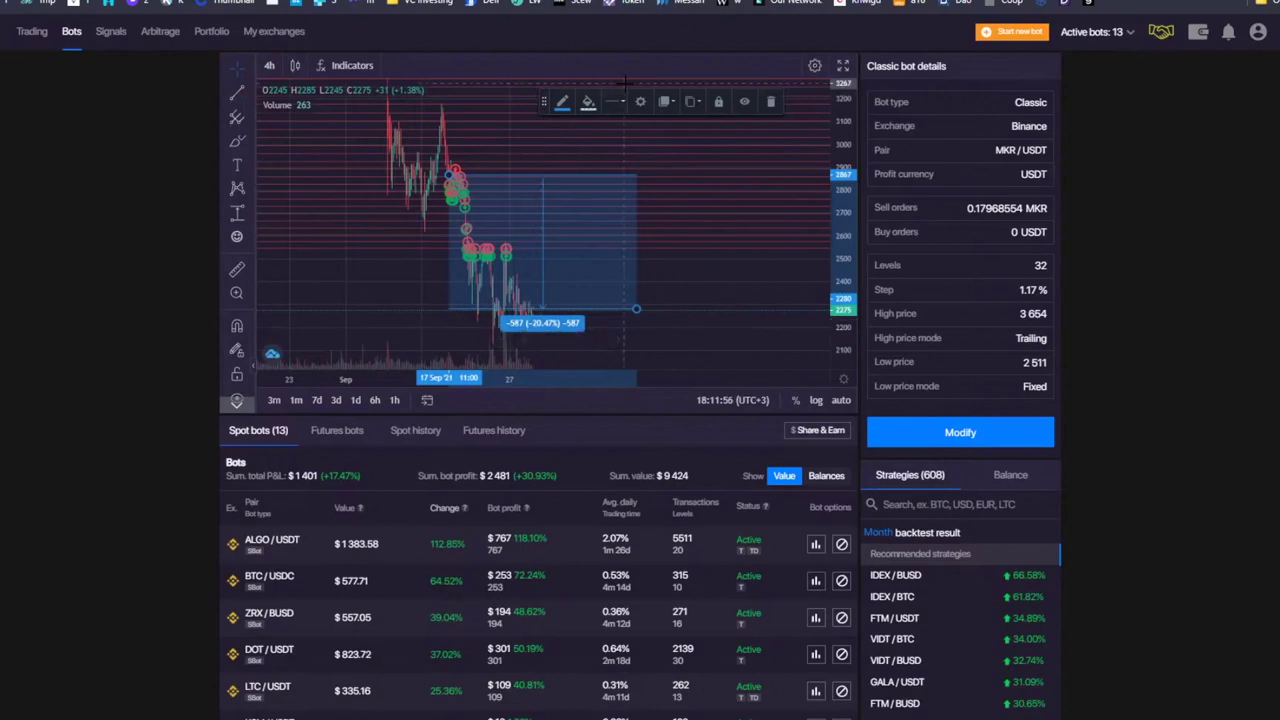
{"action": "scroll", "coordinate": [565, 420], "scroll_direction": "down", "scroll_amount": 4}
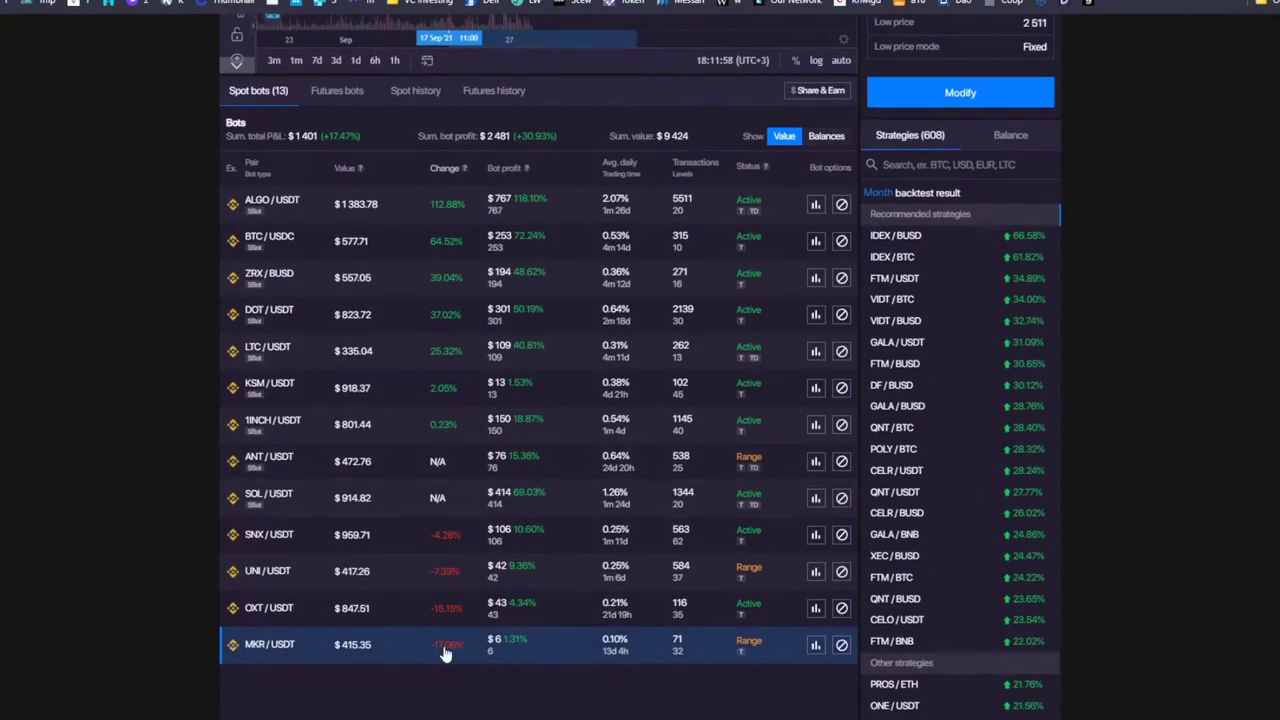
{"action": "scroll", "coordinate": [495, 497], "scroll_direction": "up", "scroll_amount": 4}
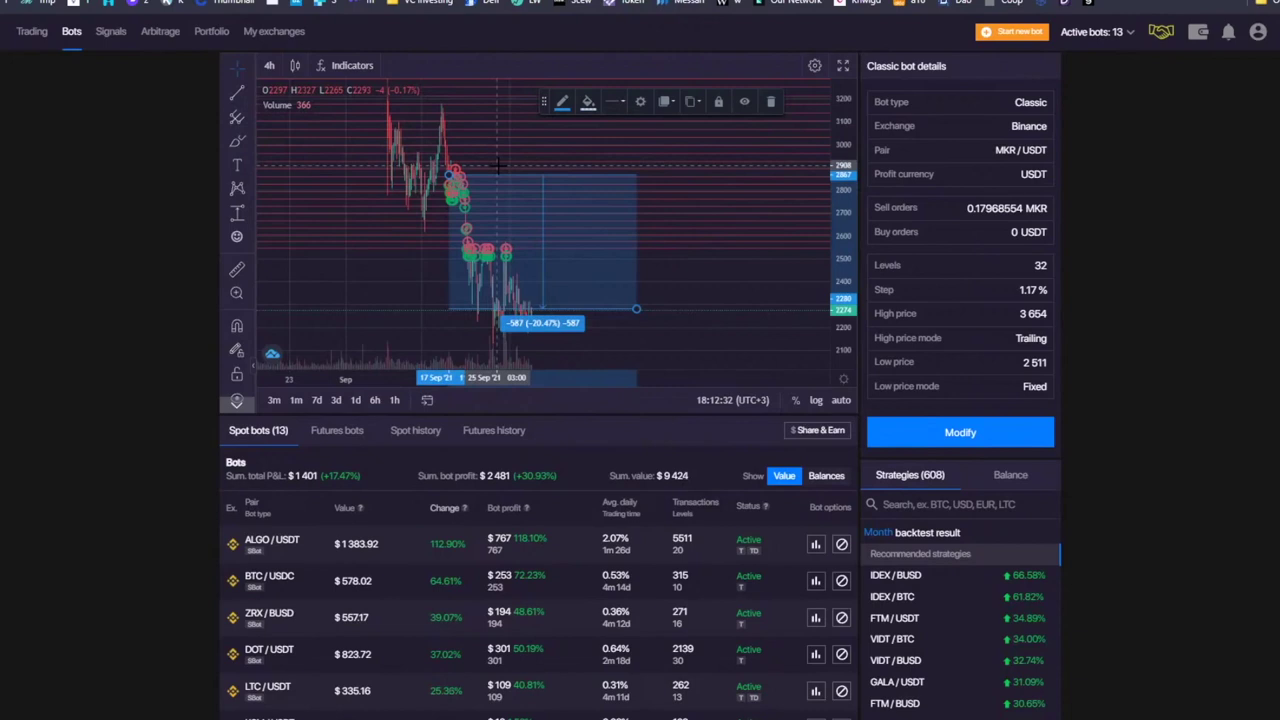
- Brush a rising arrow from the current price beside the measured range up to about 3100, and show more price history
{"action": "left_click", "coordinate": [251, 85]}
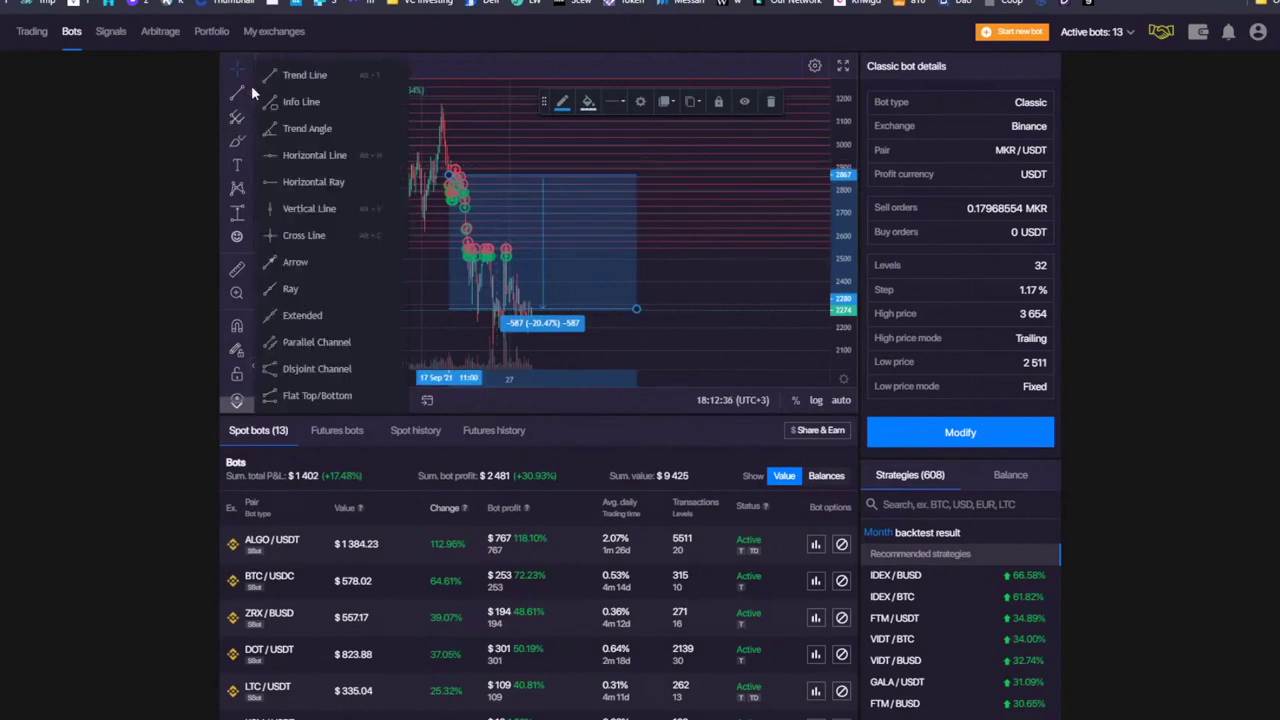
{"action": "left_click", "coordinate": [305, 156]}
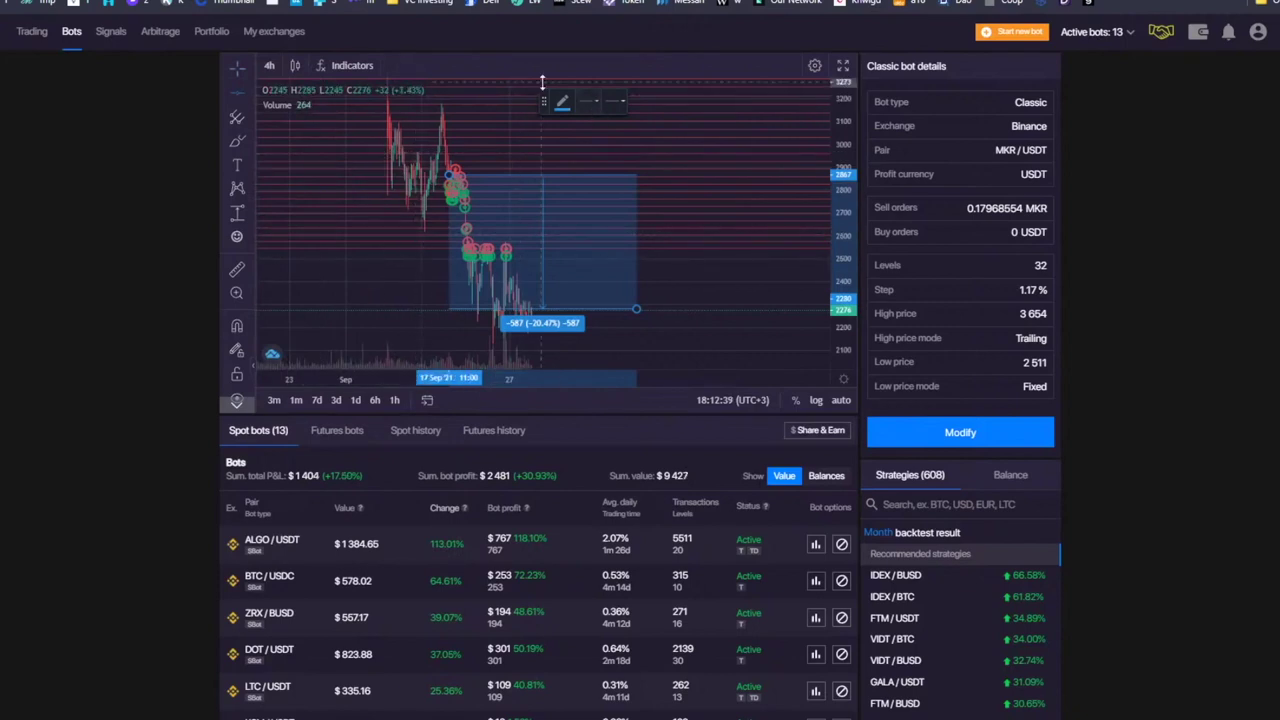
{"action": "left_click", "coordinate": [572, 310]}
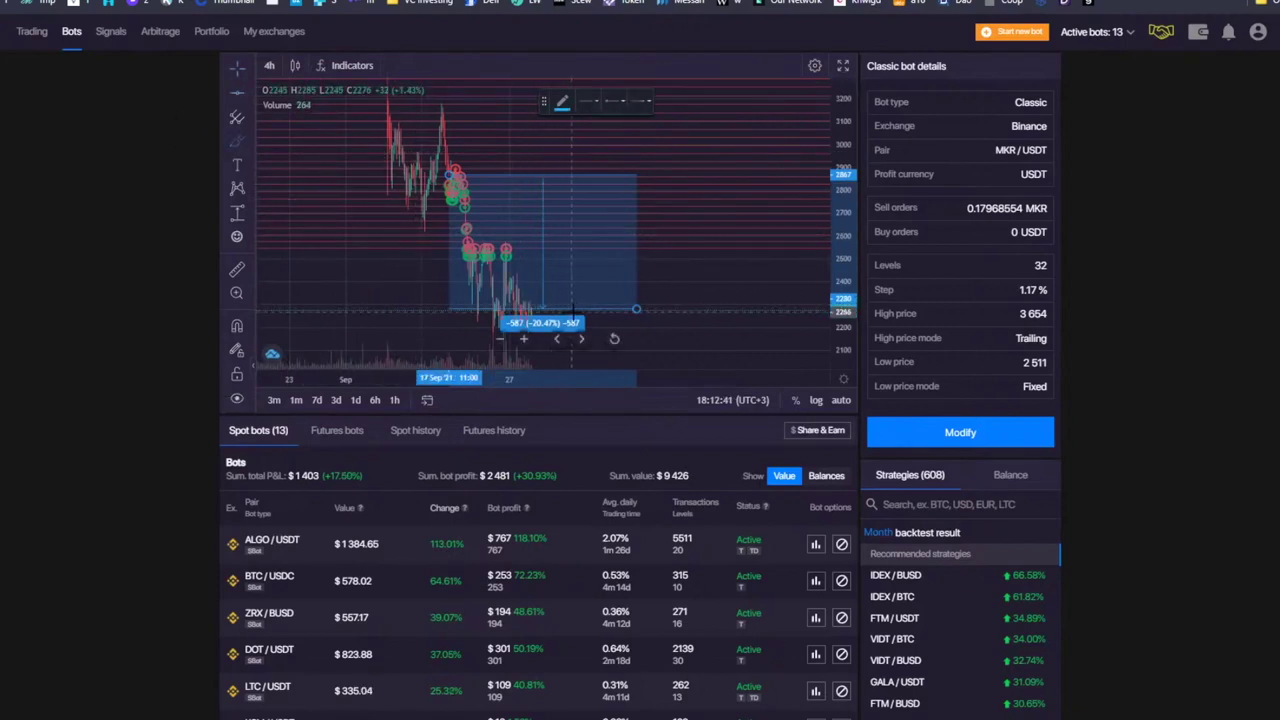
{"action": "mouse_move", "coordinate": [581, 307]}
{"action": "left_mouse_down"}
{"action": "mouse_move", "coordinate": [712, 118]}
{"action": "mouse_move", "coordinate": [722, 150]}
{"action": "left_mouse_up"}
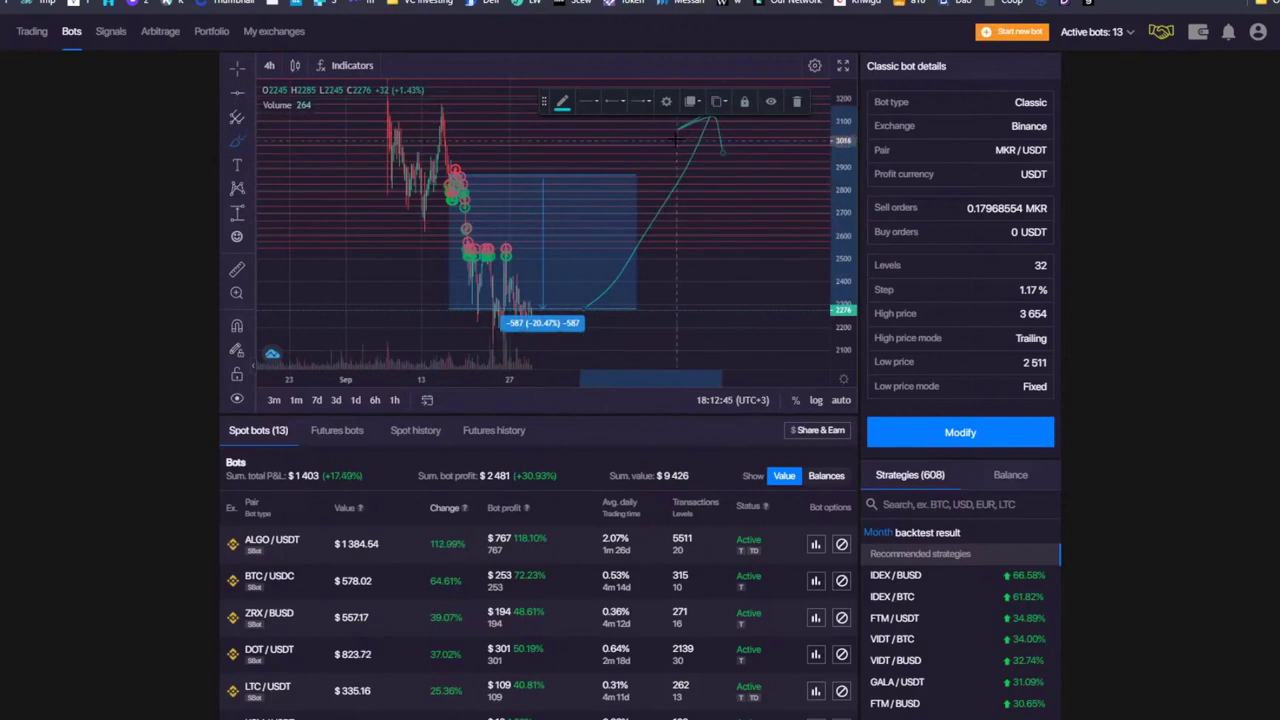
{"action": "scroll", "coordinate": [600, 250], "scroll_direction": "down", "scroll_amount": 2}
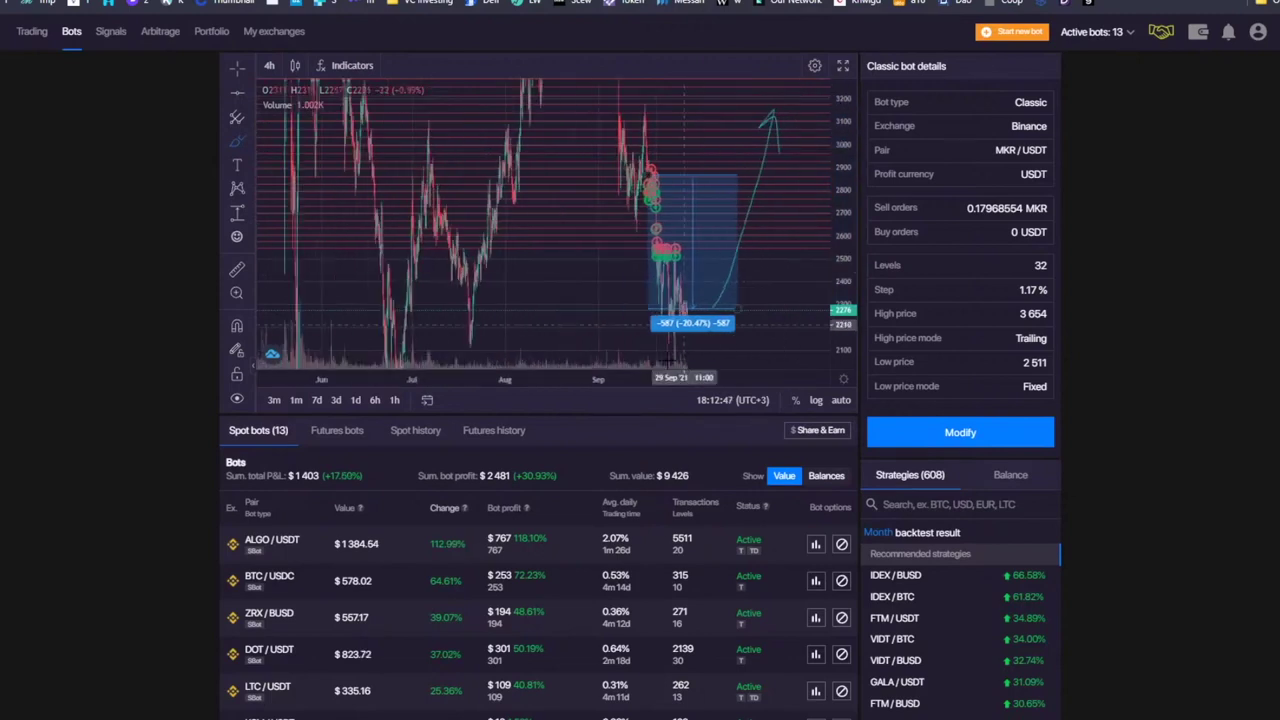
- Compare the value change and profit of the losing bots in the list with the MKR / USDT recovery sketch
{"action": "scroll", "coordinate": [432, 592], "scroll_direction": "down", "scroll_amount": 3}
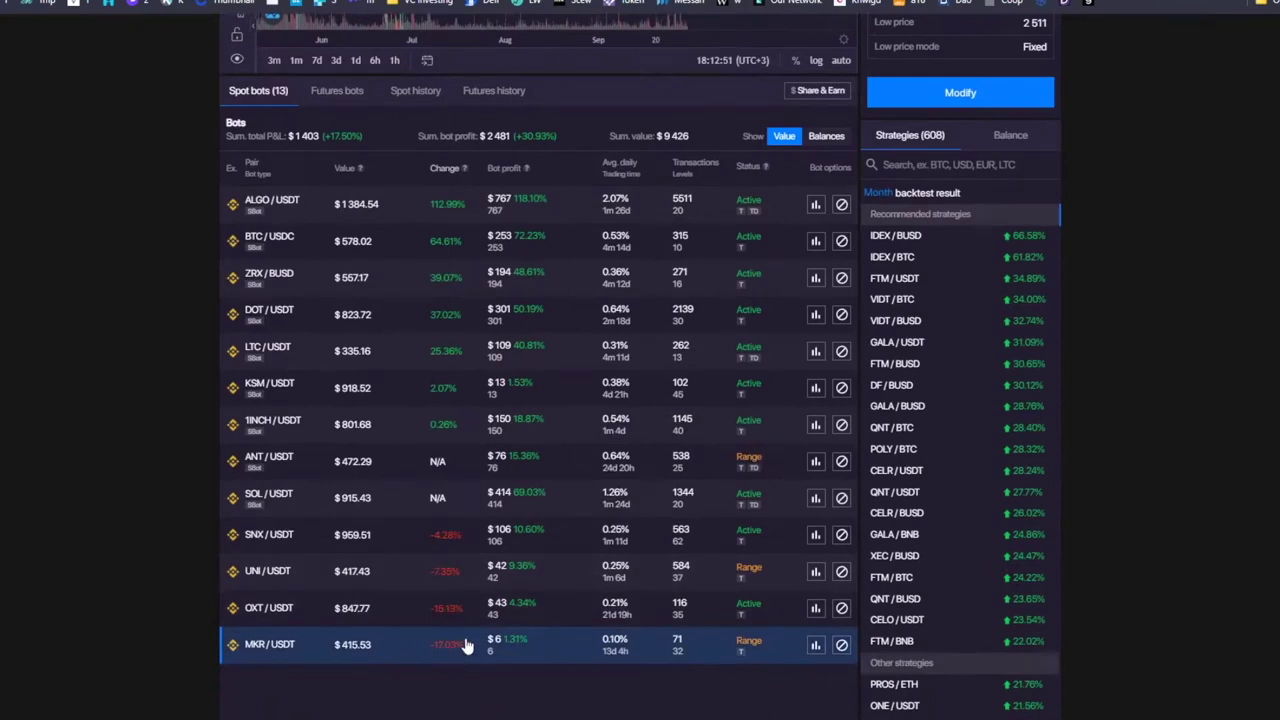
{"action": "scroll", "coordinate": [465, 645], "scroll_direction": "up", "scroll_amount": 5}
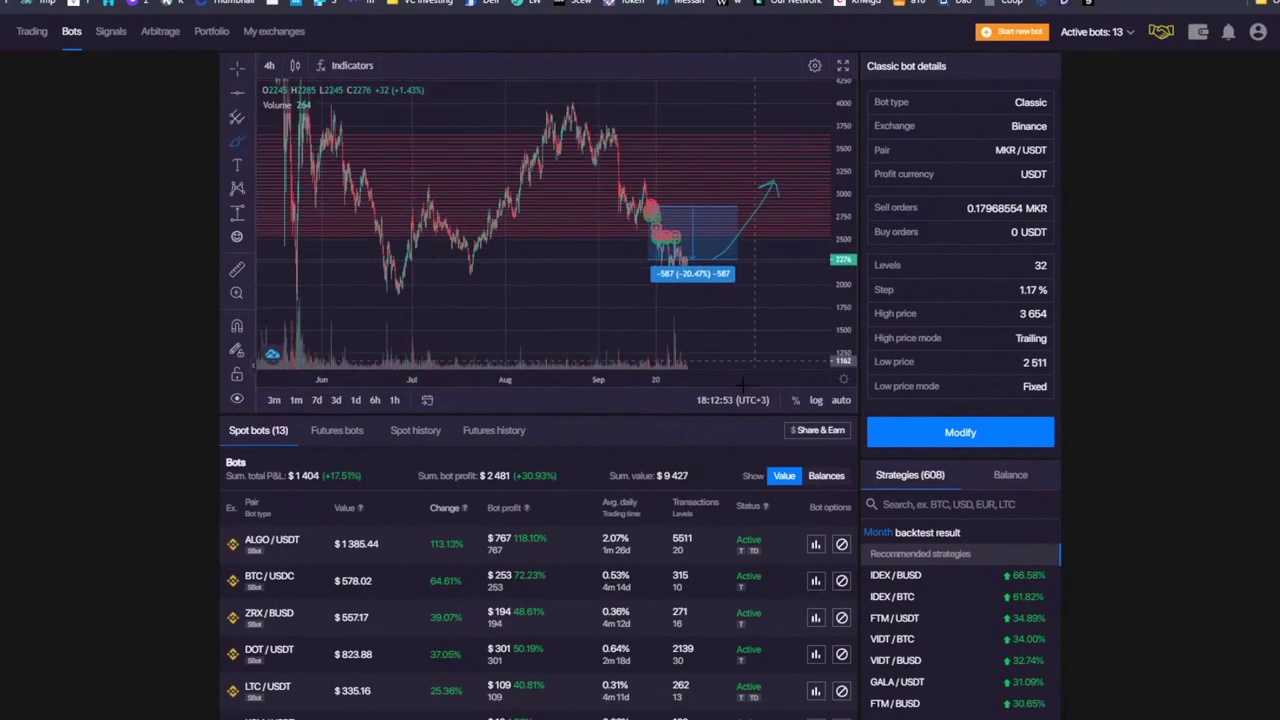
{"action": "scroll", "coordinate": [674, 500], "scroll_direction": "down", "scroll_amount": 5}
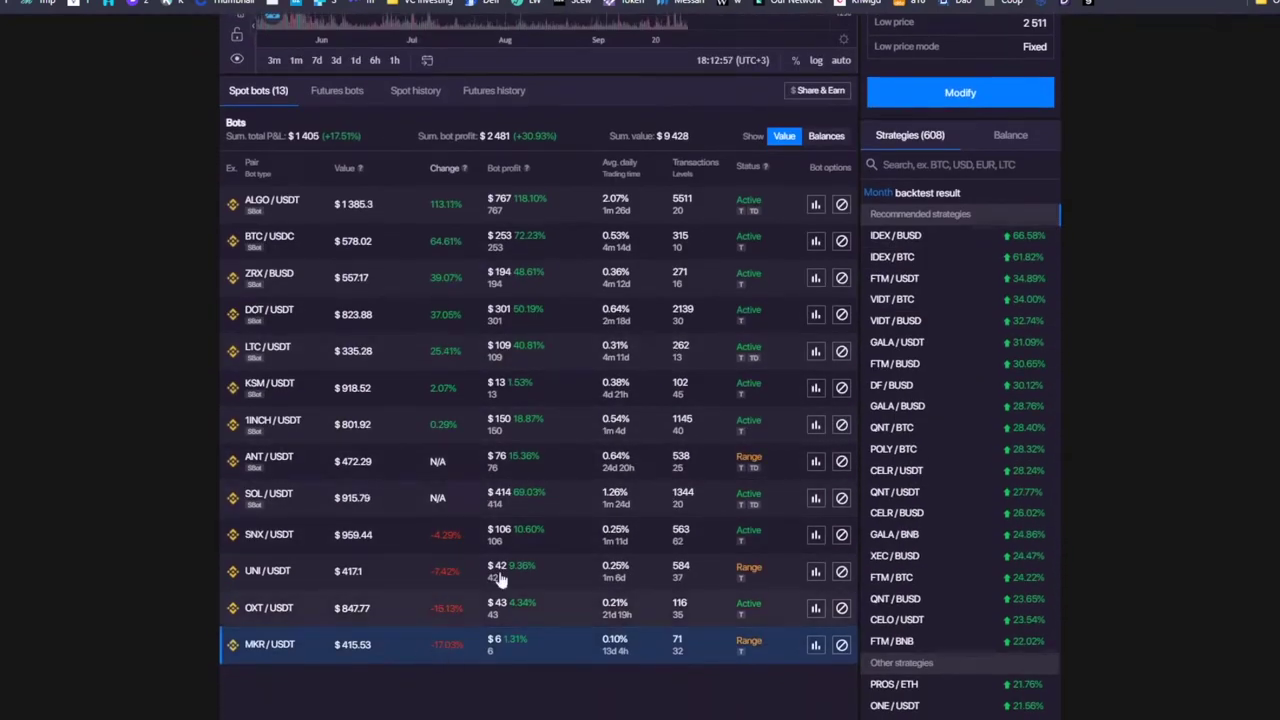
{"action": "scroll", "coordinate": [548, 593], "scroll_direction": "up", "scroll_amount": 5}
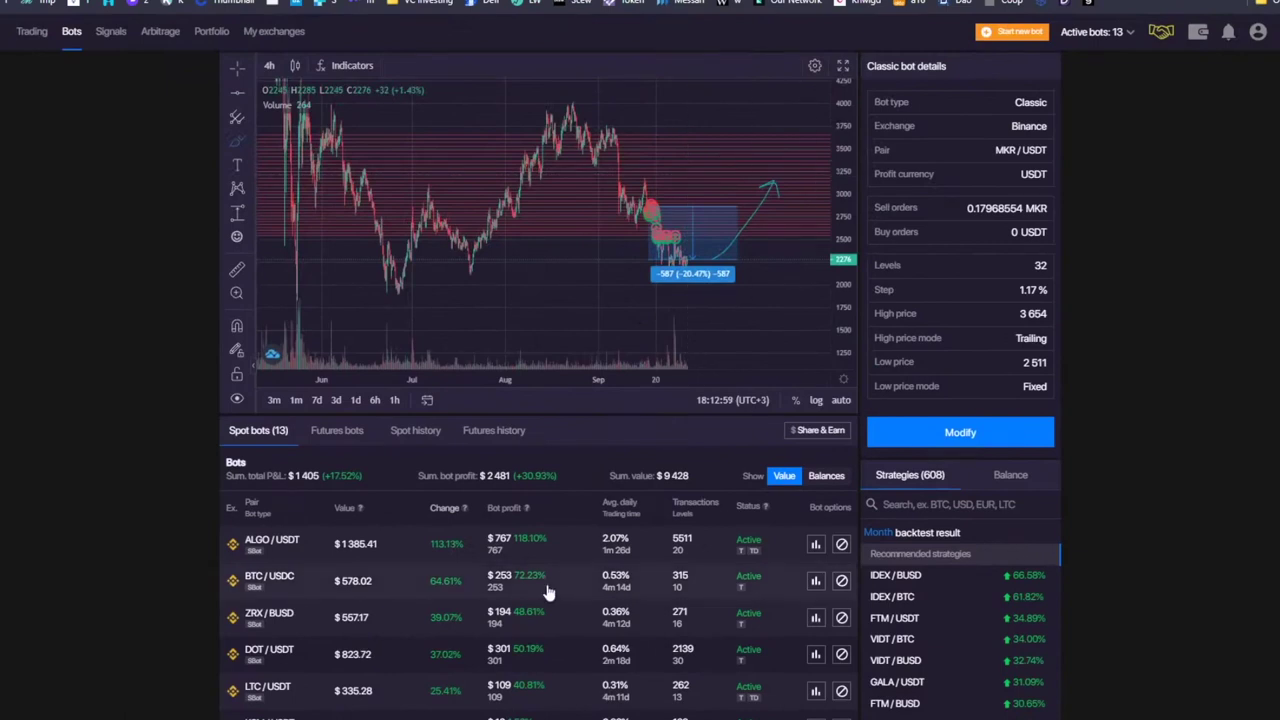
{"action": "scroll", "coordinate": [551, 534], "scroll_direction": "down", "scroll_amount": 5}
{"action": "scroll", "coordinate": [551, 534], "scroll_direction": "up", "scroll_amount": 5}
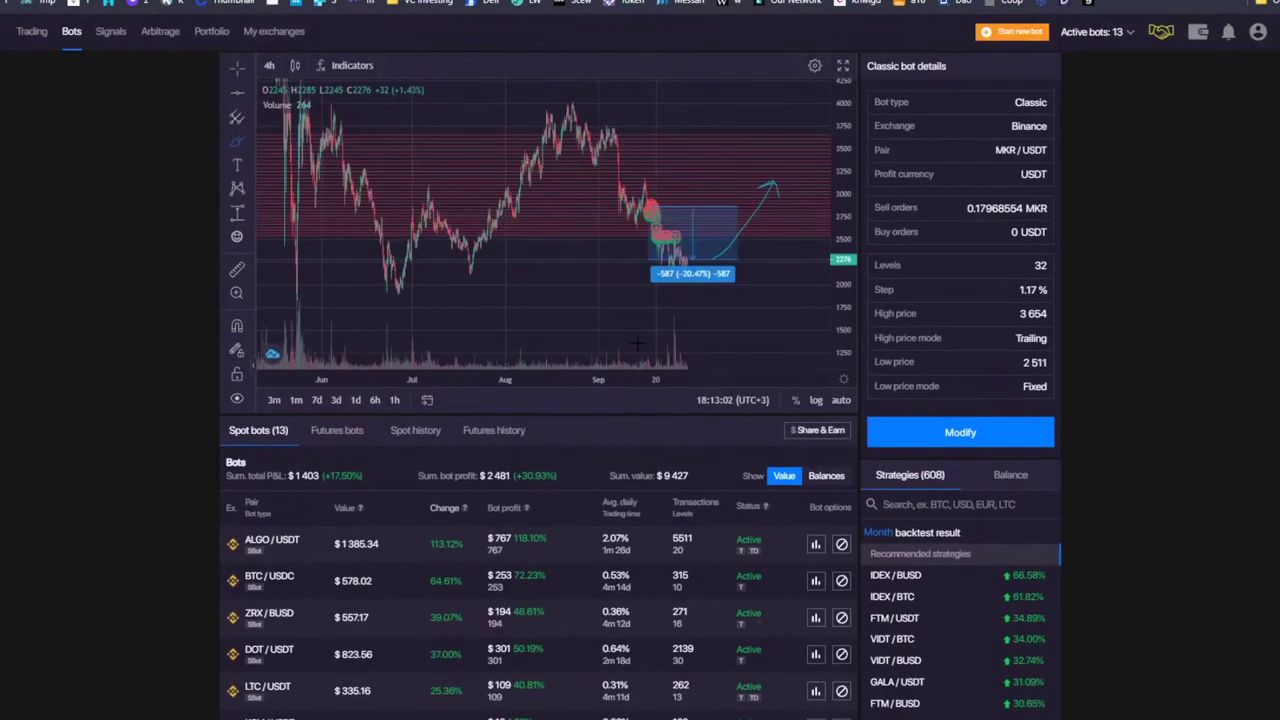
- Compress the MKR / USDT chart's price scale further and return to the cursor tool
{"action": "mouse_move", "coordinate": [1203, 36]}
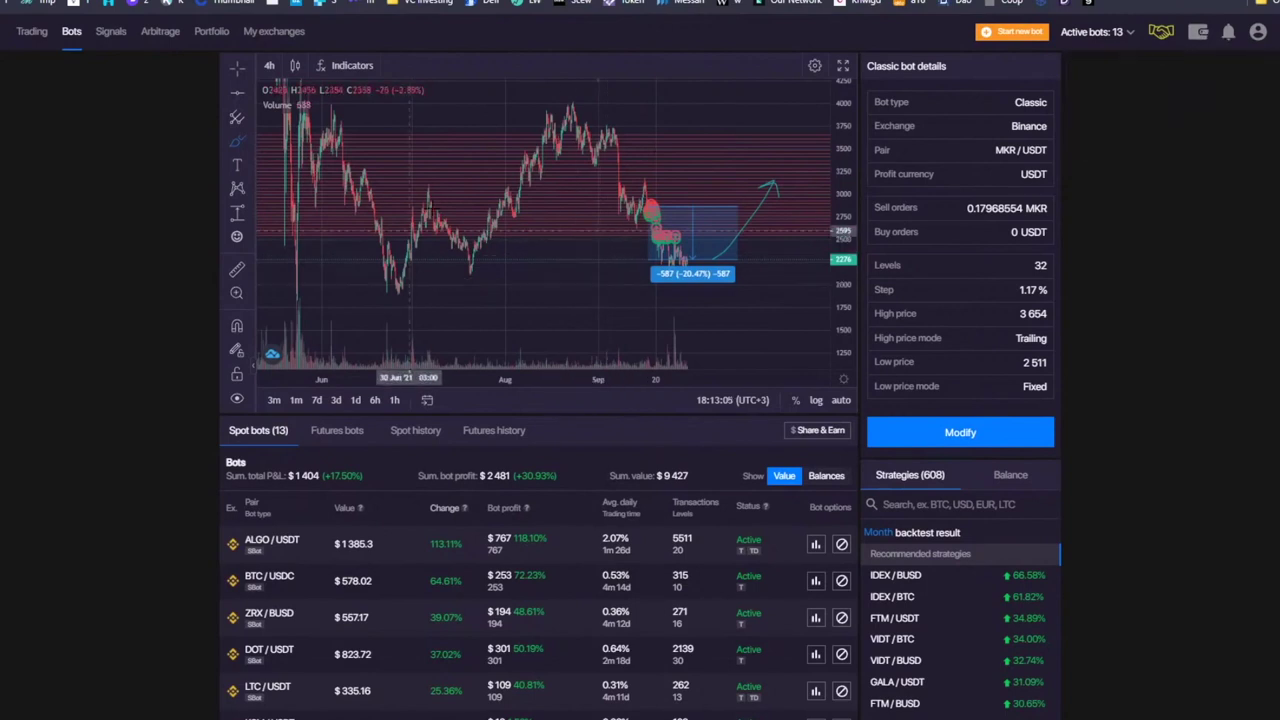
{"action": "left_click_drag", "start_coordinate": [846, 165], "coordinate": [859, 182]}
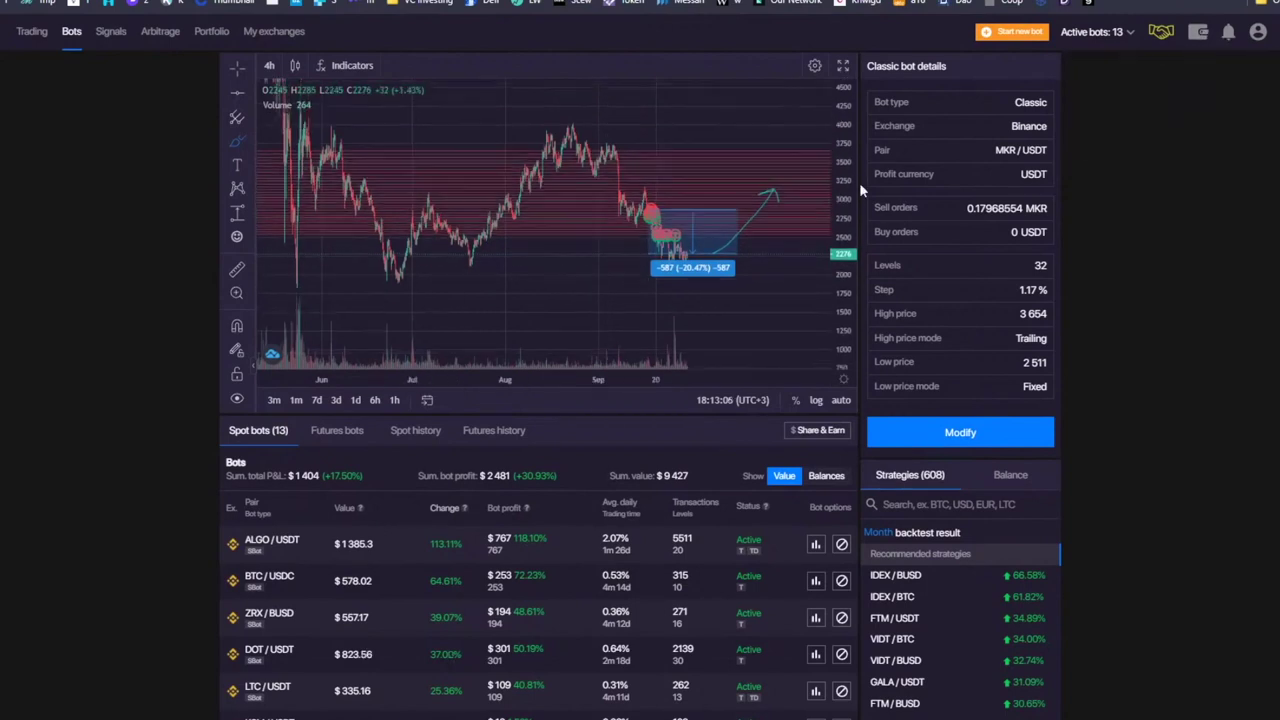
{"action": "left_click", "coordinate": [235, 70]}
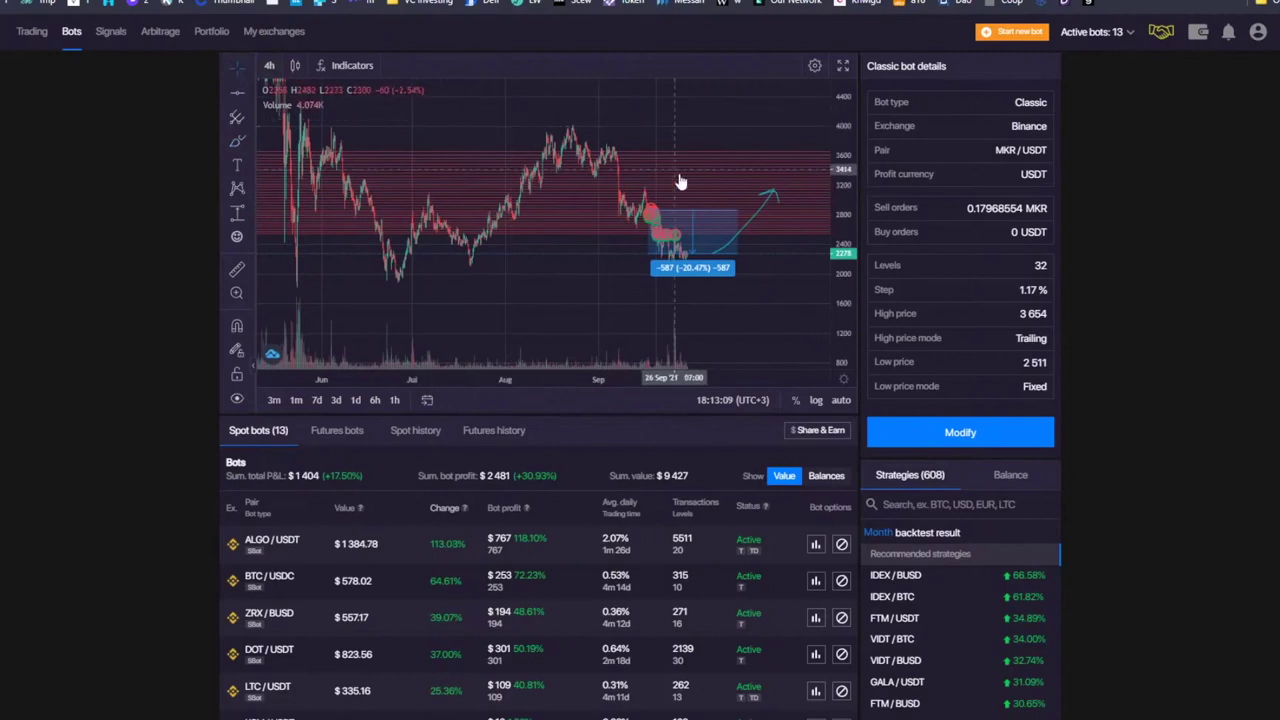
- Delete the measured price range and the brushed rising arrow from the MKR / USDT chart
{"action": "left_click", "coordinate": [782, 64]}
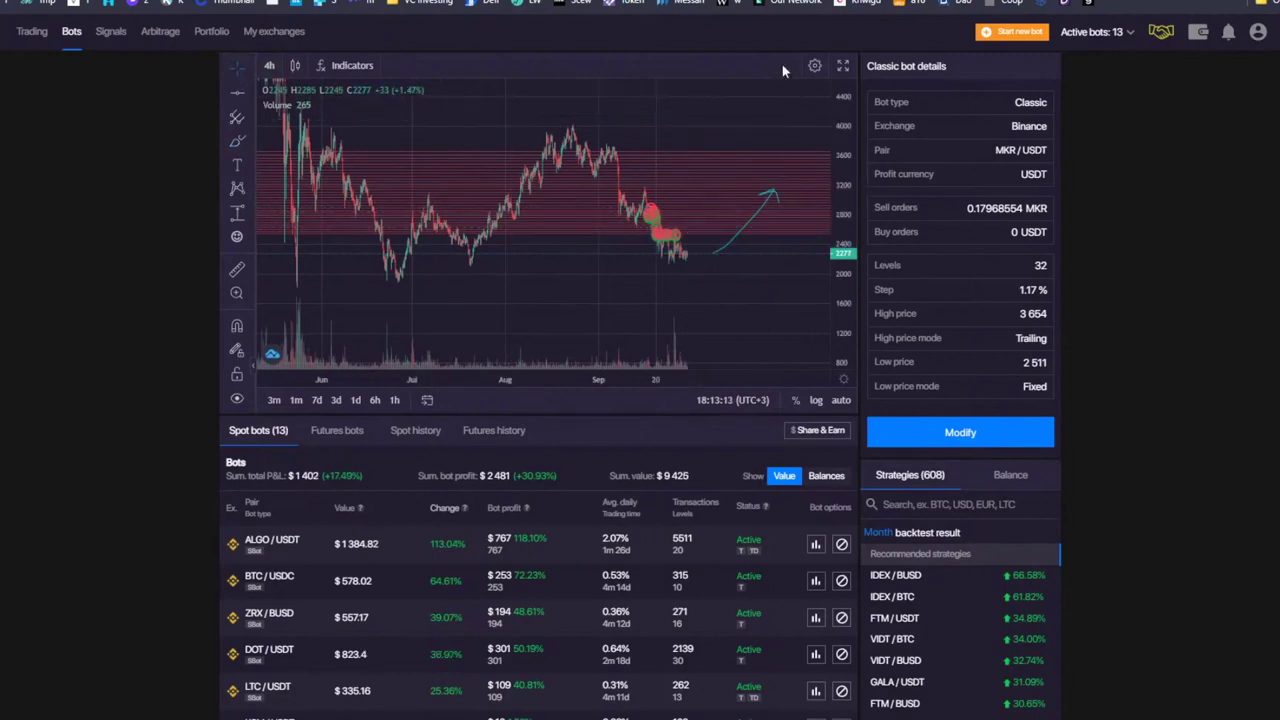
{"action": "double_click", "coordinate": [730, 246]}
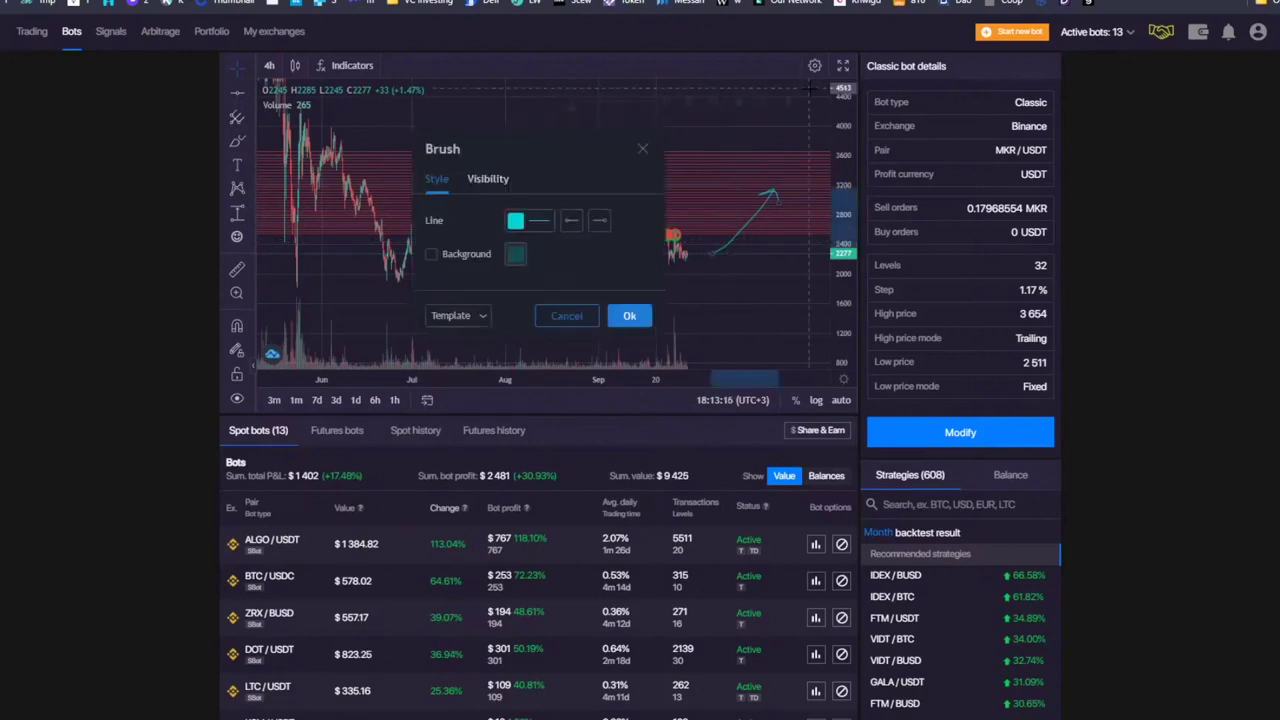
{"action": "left_click", "coordinate": [641, 151]}
{"action": "left_click", "coordinate": [795, 103]}
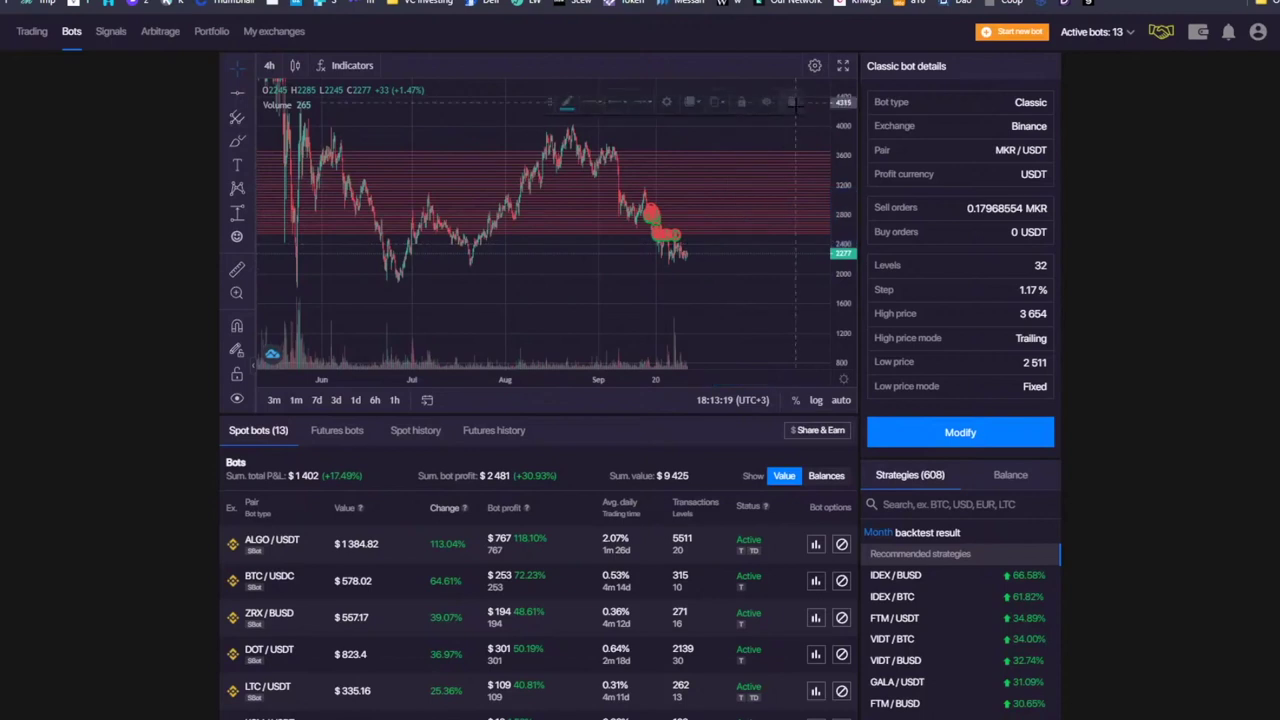
{"action": "left_click_drag", "start_coordinate": [717, 177], "coordinate": [556, 140]}
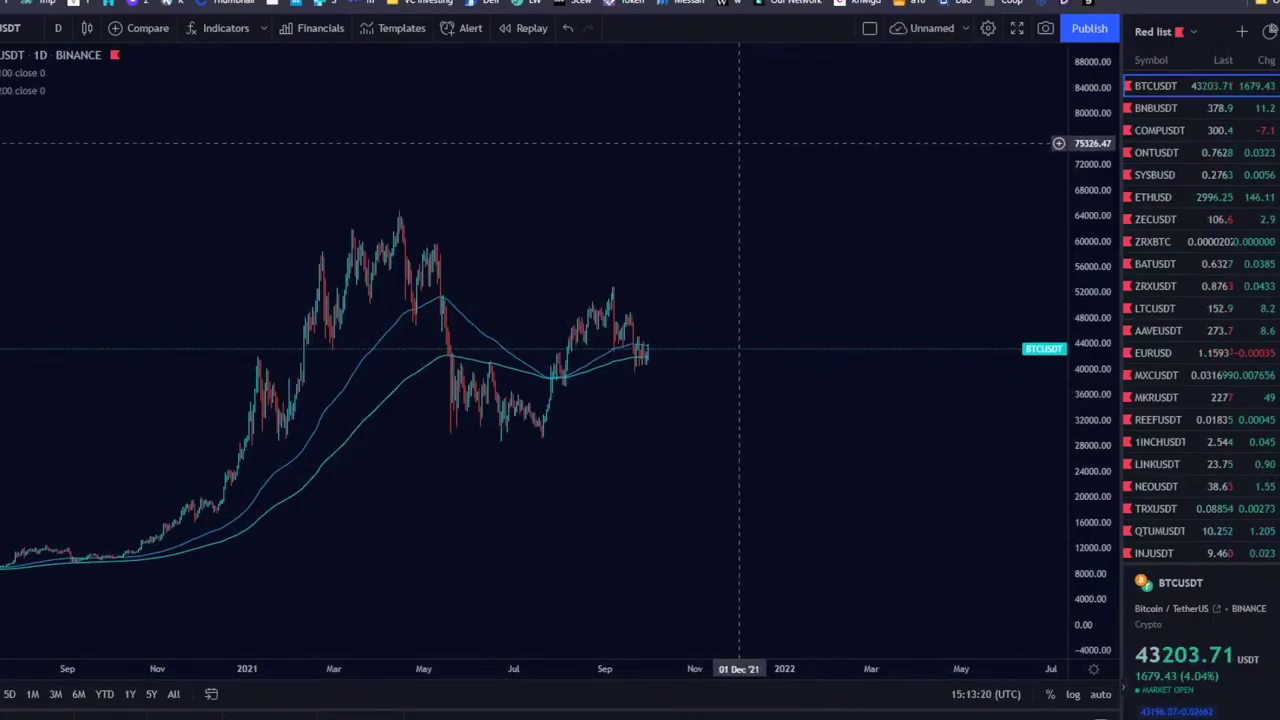
- Switch to the BTCUSDT daily chart in TradingView and add the text label "SBOT" above the latest prices
{"action": "left_click_drag", "start_coordinate": [751, 143], "coordinate": [380, 143]}
{"action": "left_click_drag", "start_coordinate": [577, 206], "coordinate": [623, 289]}
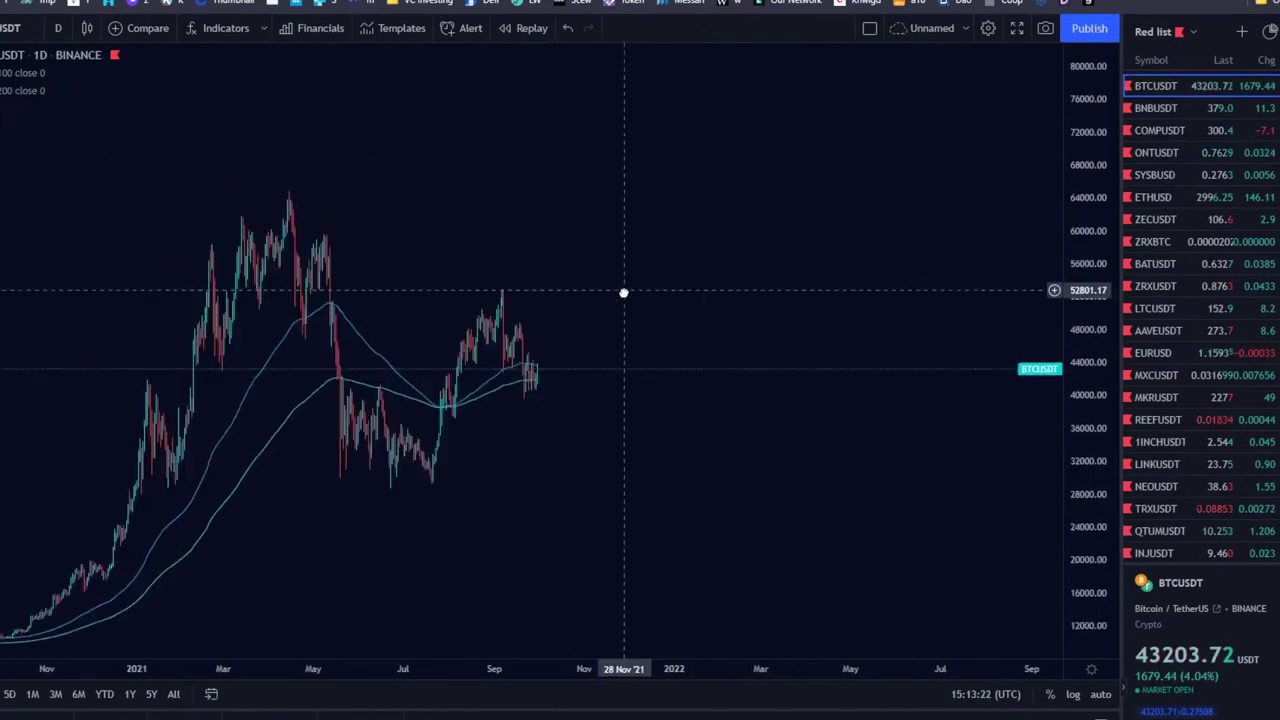
{"action": "left_click", "coordinate": [1, 200]}
{"action": "left_click", "coordinate": [10, 169]}
{"action": "left_click", "coordinate": [540, 133]}
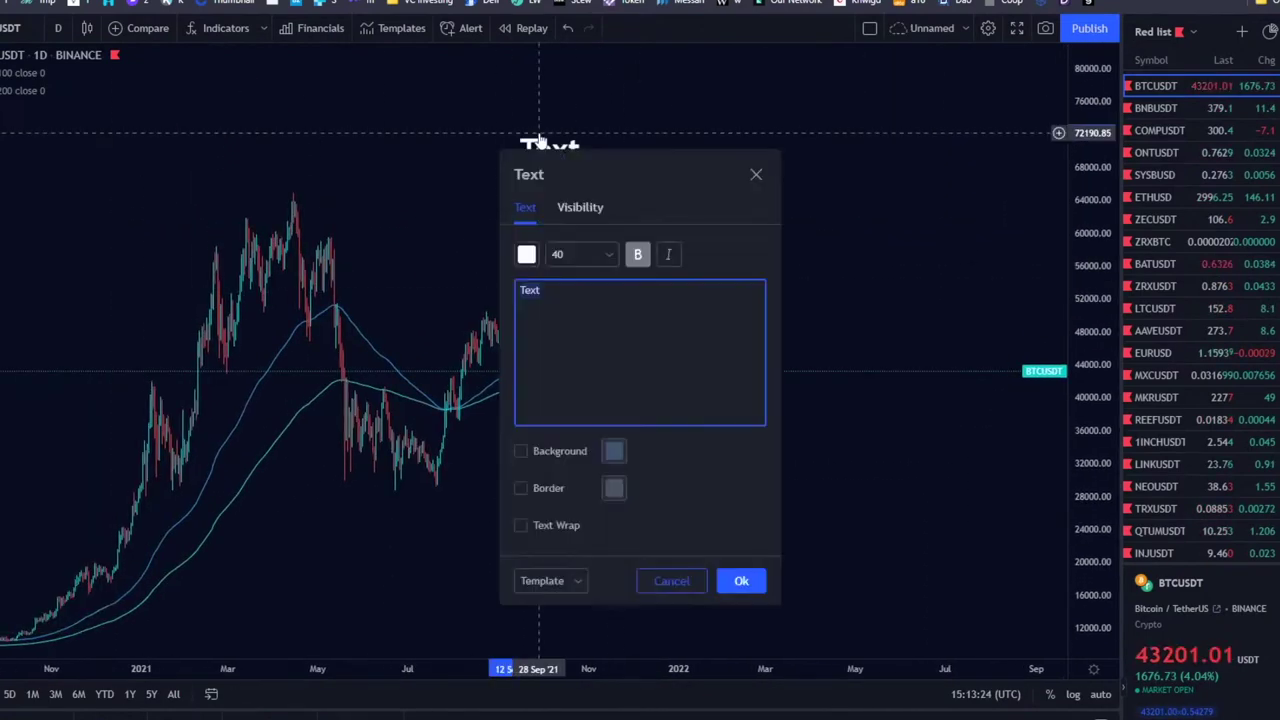
{"action": "type", "text": "SBOT"}
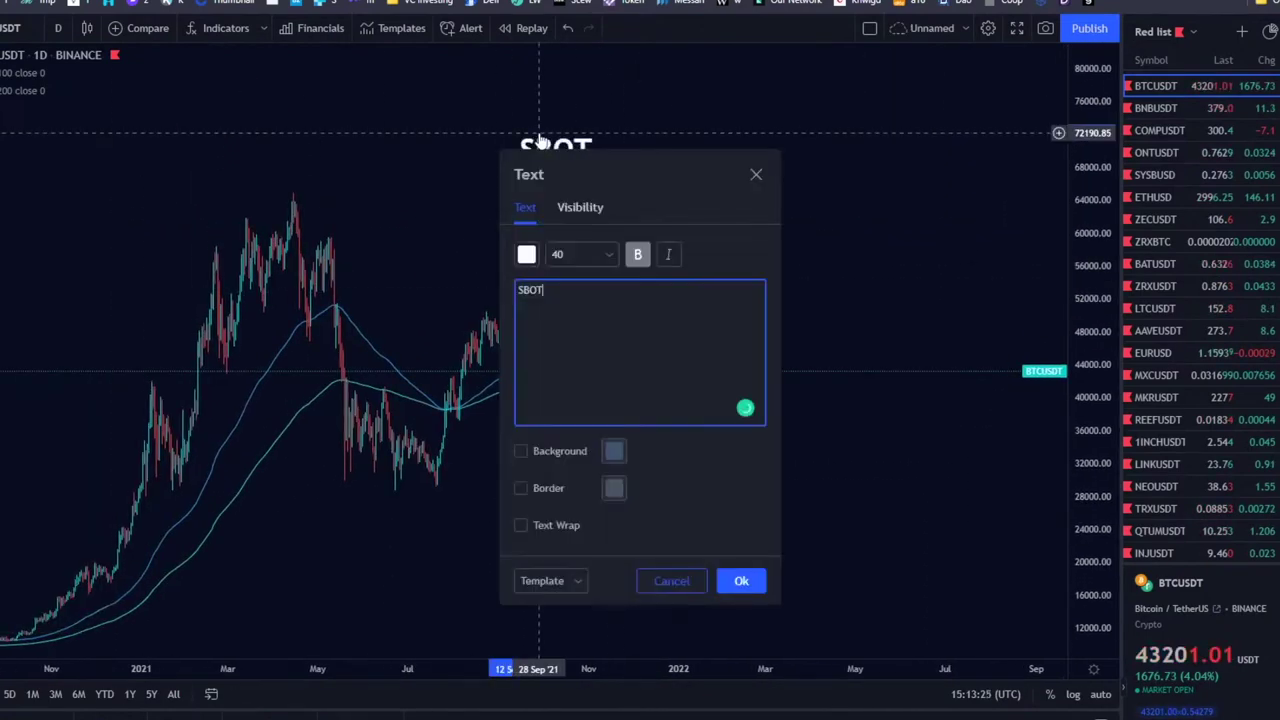
{"action": "left_click", "coordinate": [740, 580]}
{"action": "left_click_drag", "start_coordinate": [585, 165], "coordinate": [587, 151]}
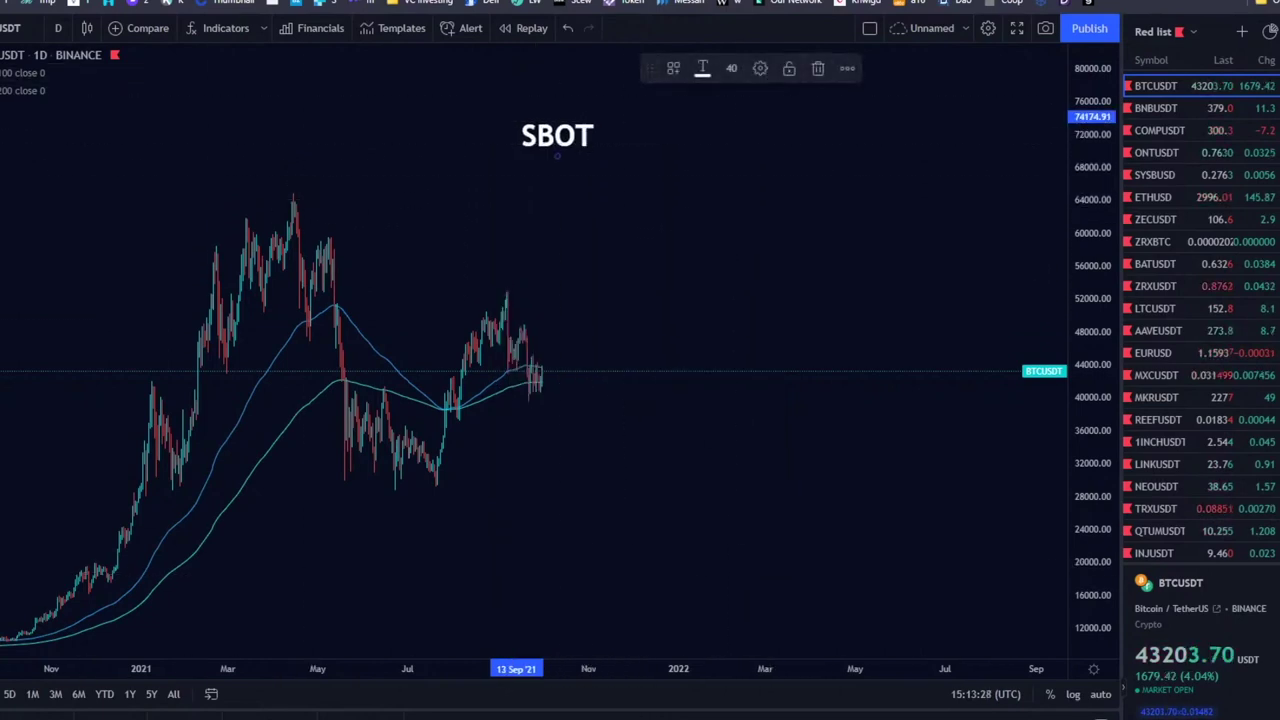
- Draw a horizontal line just below the current BTCUSDT price at about 40716 and color it green
{"action": "left_click", "coordinate": [2, 90]}
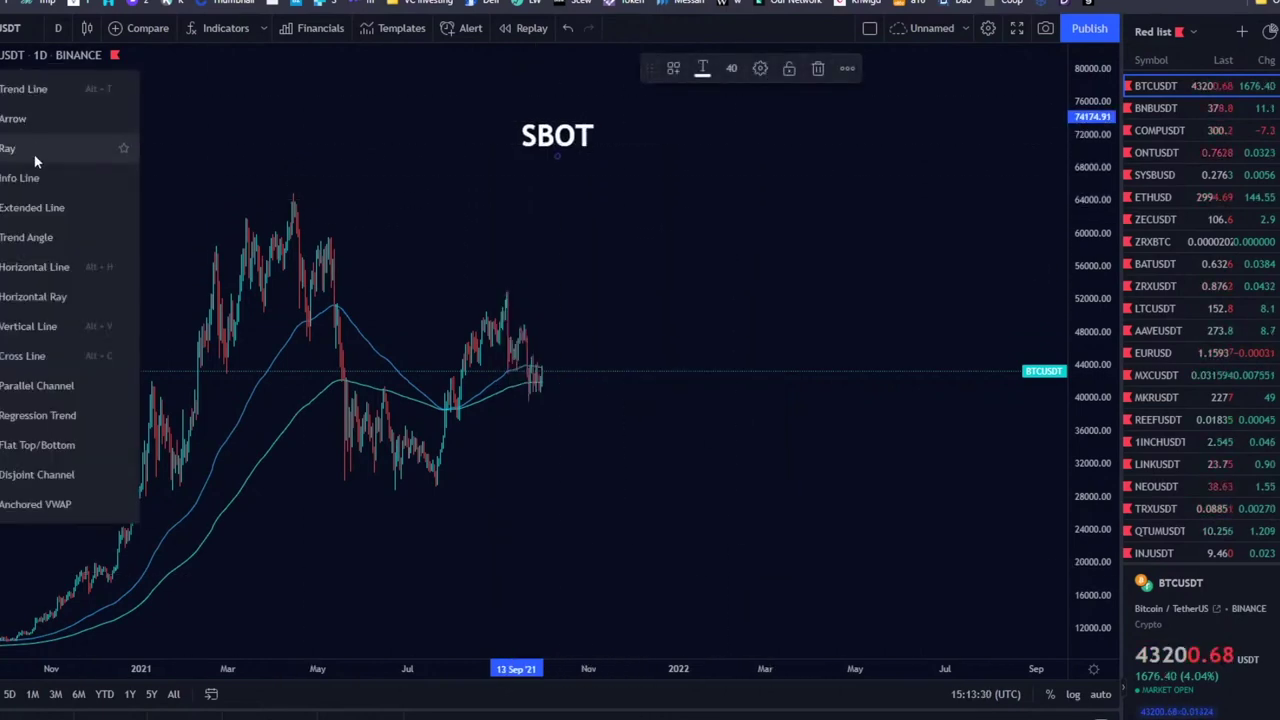
{"action": "left_click", "coordinate": [55, 264]}
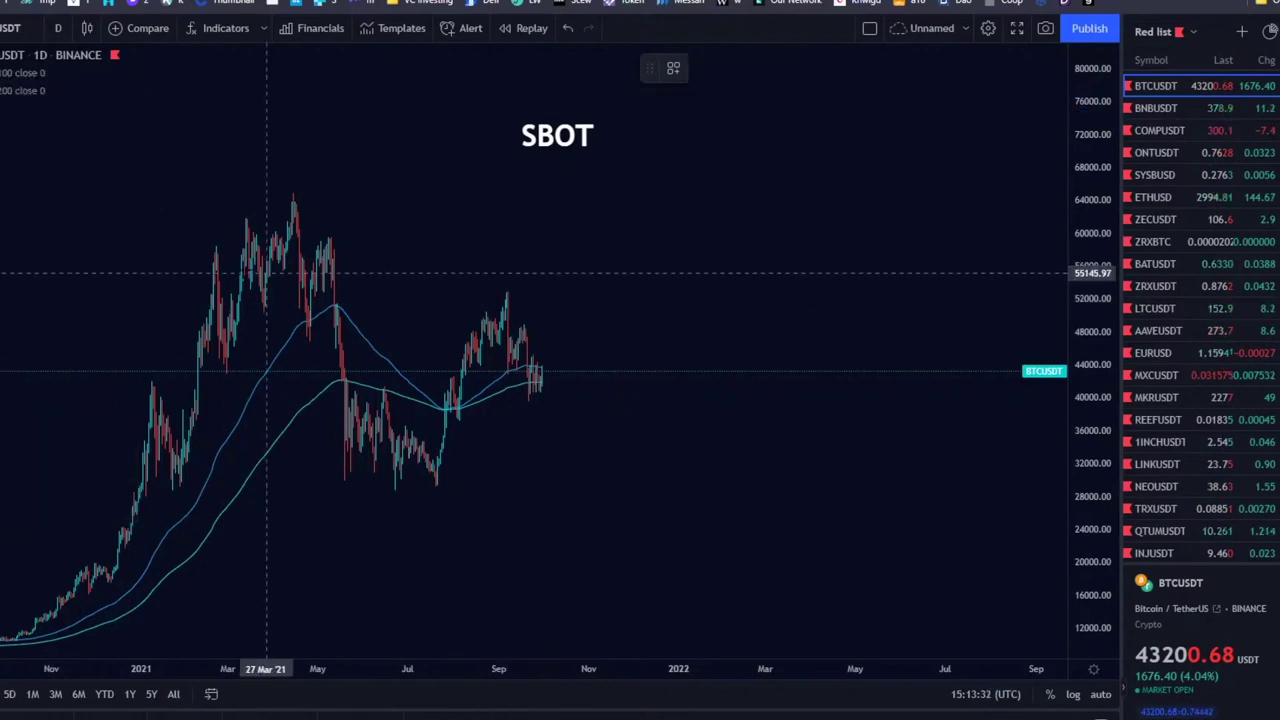
{"action": "left_click", "coordinate": [583, 391]}
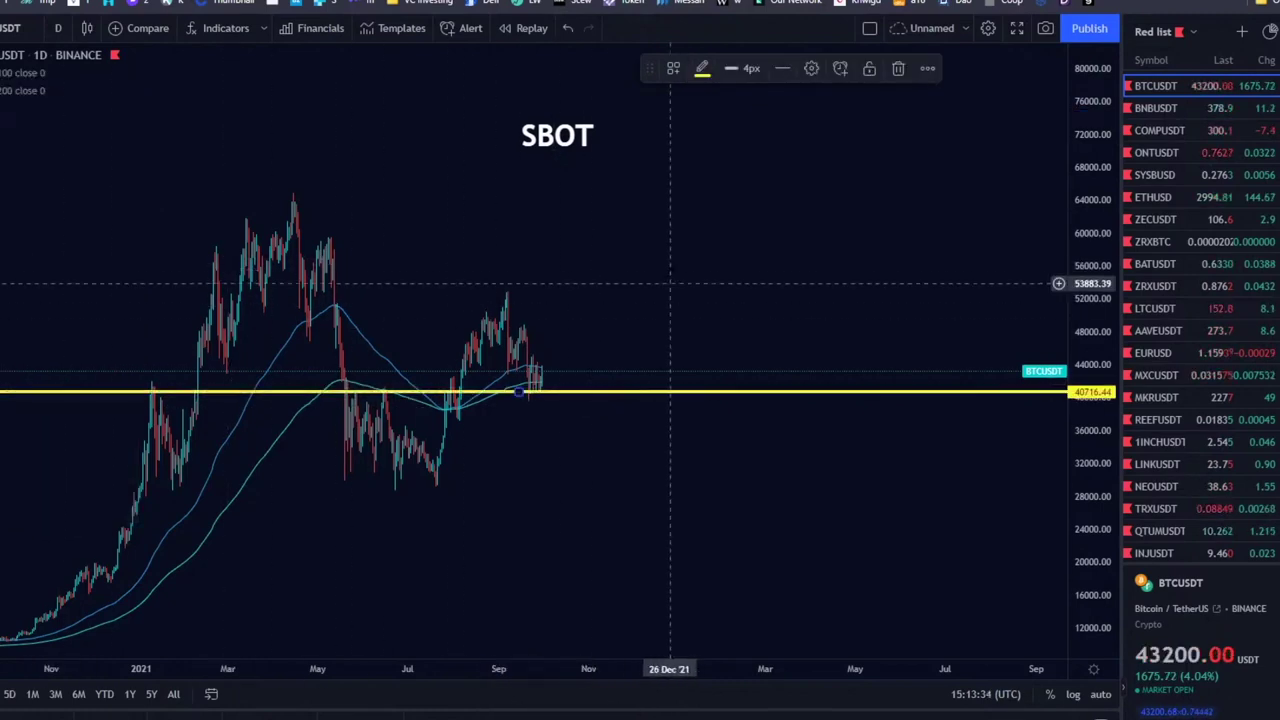
{"action": "left_click", "coordinate": [704, 69]}
{"action": "left_click", "coordinate": [755, 120]}
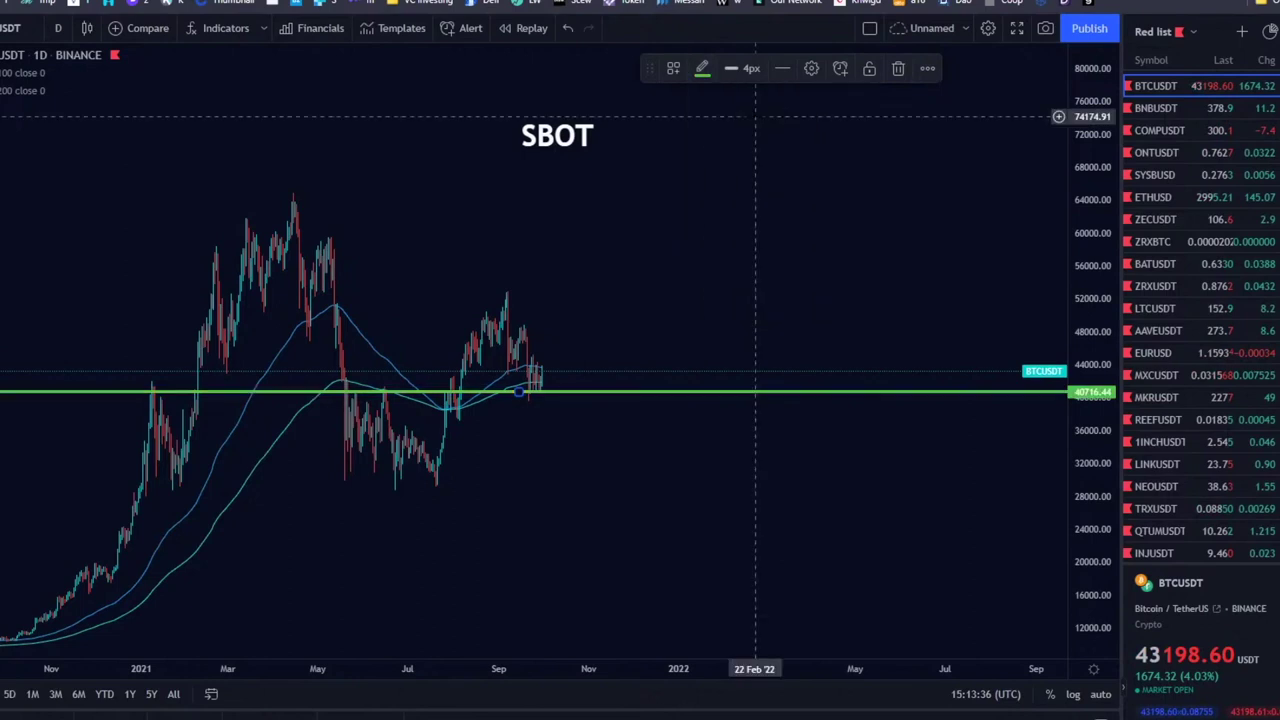
- Draw two red horizontal lines above the current price, at about 46218 and 49194
{"action": "left_click", "coordinate": [520, 346]}
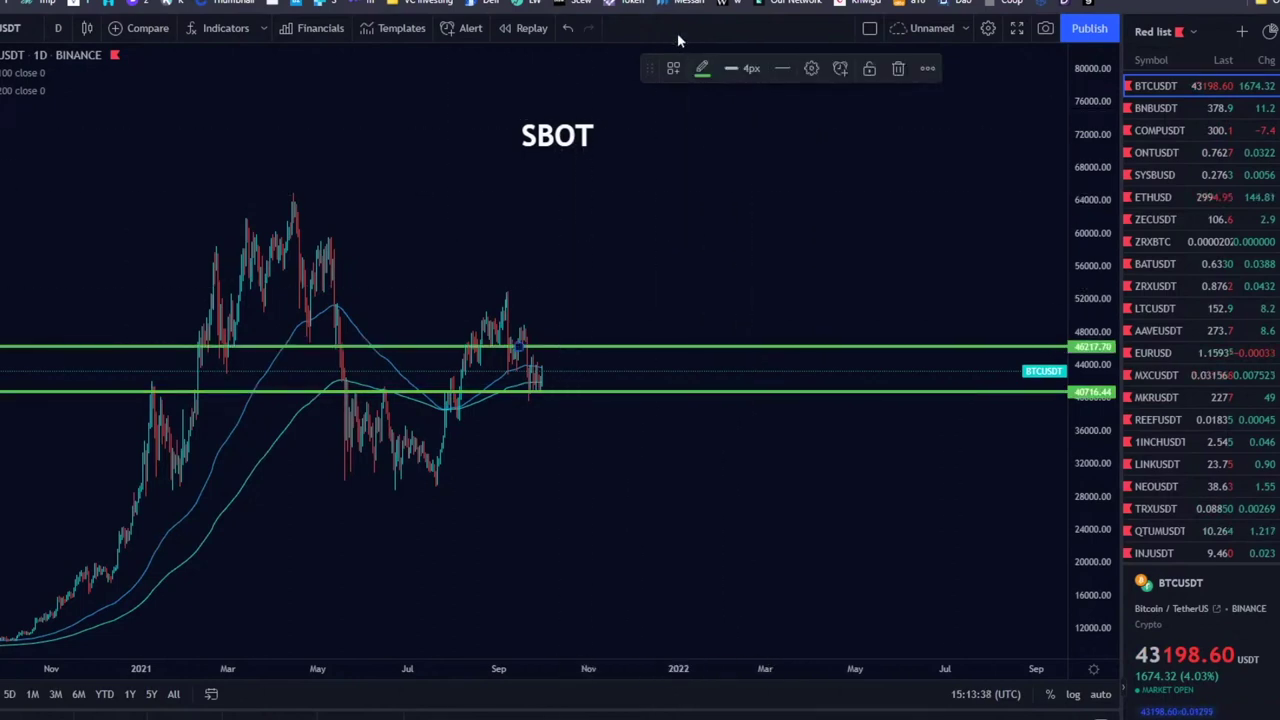
{"action": "left_click", "coordinate": [704, 69]}
{"action": "left_click", "coordinate": [703, 119]}
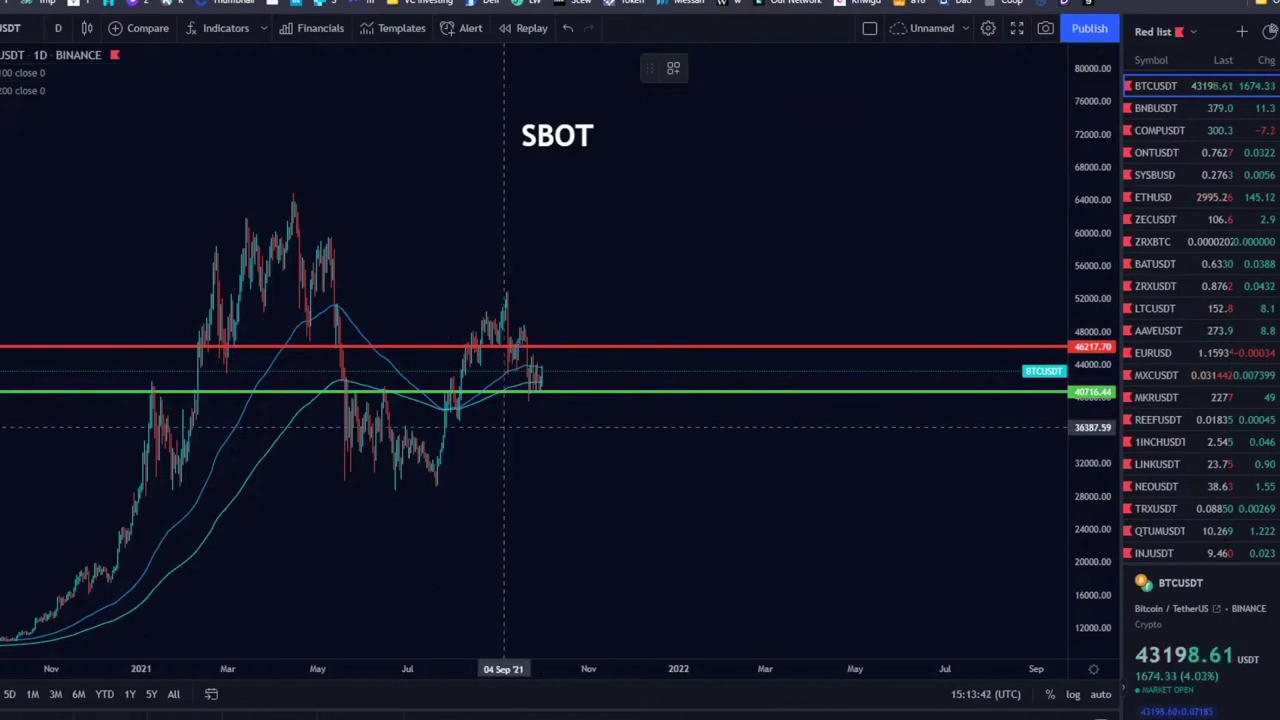
{"action": "left_click", "coordinate": [519, 322]}
- Draw a second green horizontal line at about 38101 and nudge the SBOT label slightly lower on the chart
{"action": "left_click", "coordinate": [518, 413]}
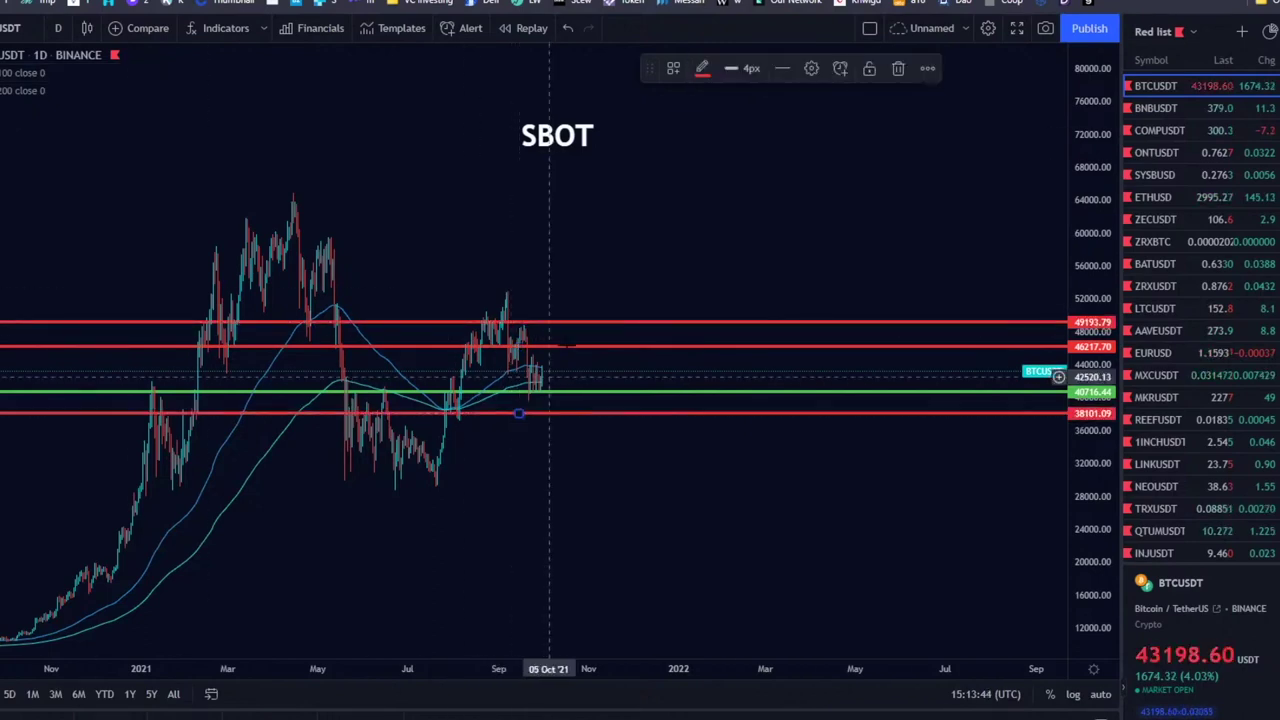
{"action": "left_click", "coordinate": [703, 69]}
{"action": "left_click", "coordinate": [754, 119]}
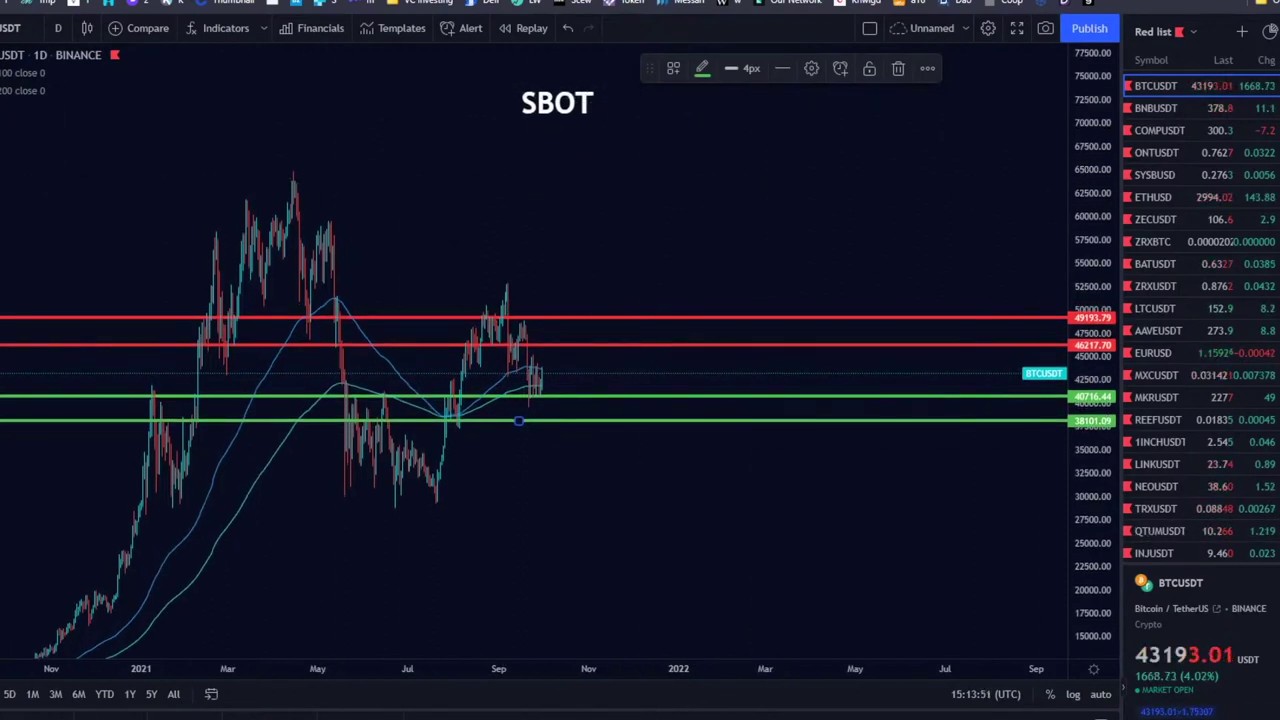
{"action": "left_click_drag", "start_coordinate": [408, 121], "coordinate": [291, 133]}
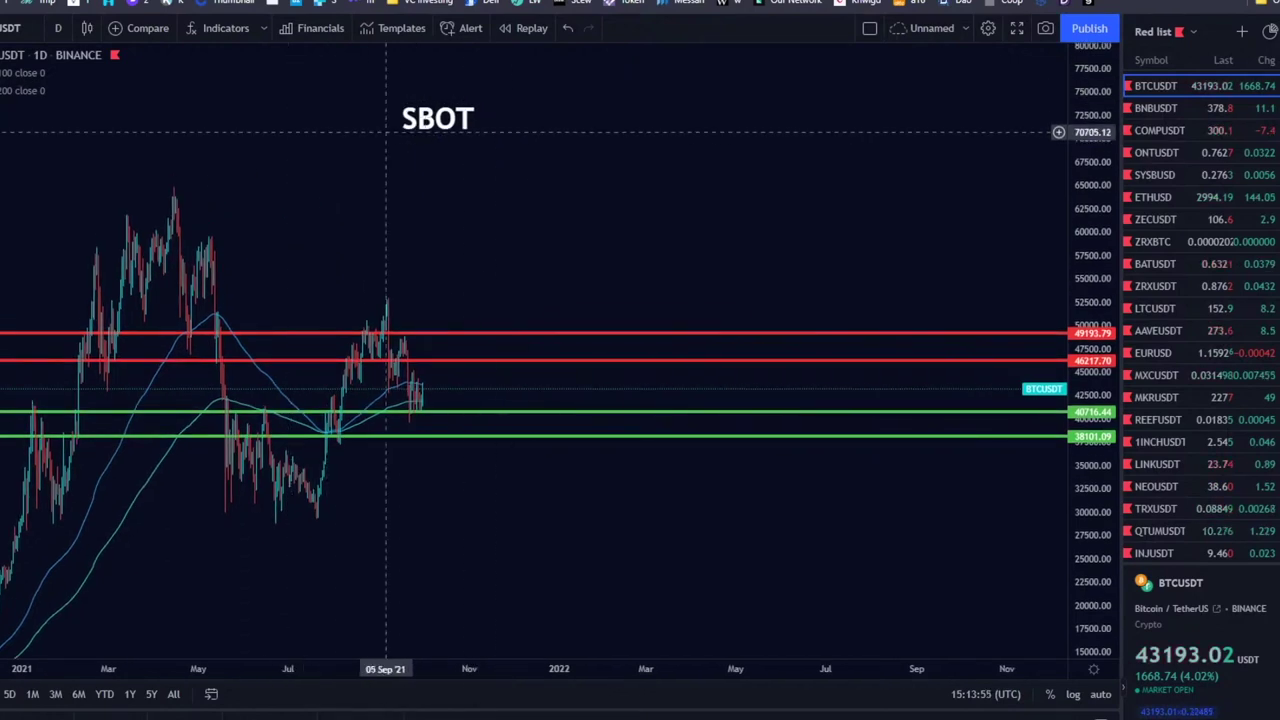
{"action": "left_click_drag", "start_coordinate": [426, 121], "coordinate": [414, 140]}
- Change the SBOT label's text to "SBOT 100$"
{"action": "double_click", "coordinate": [425, 137]}
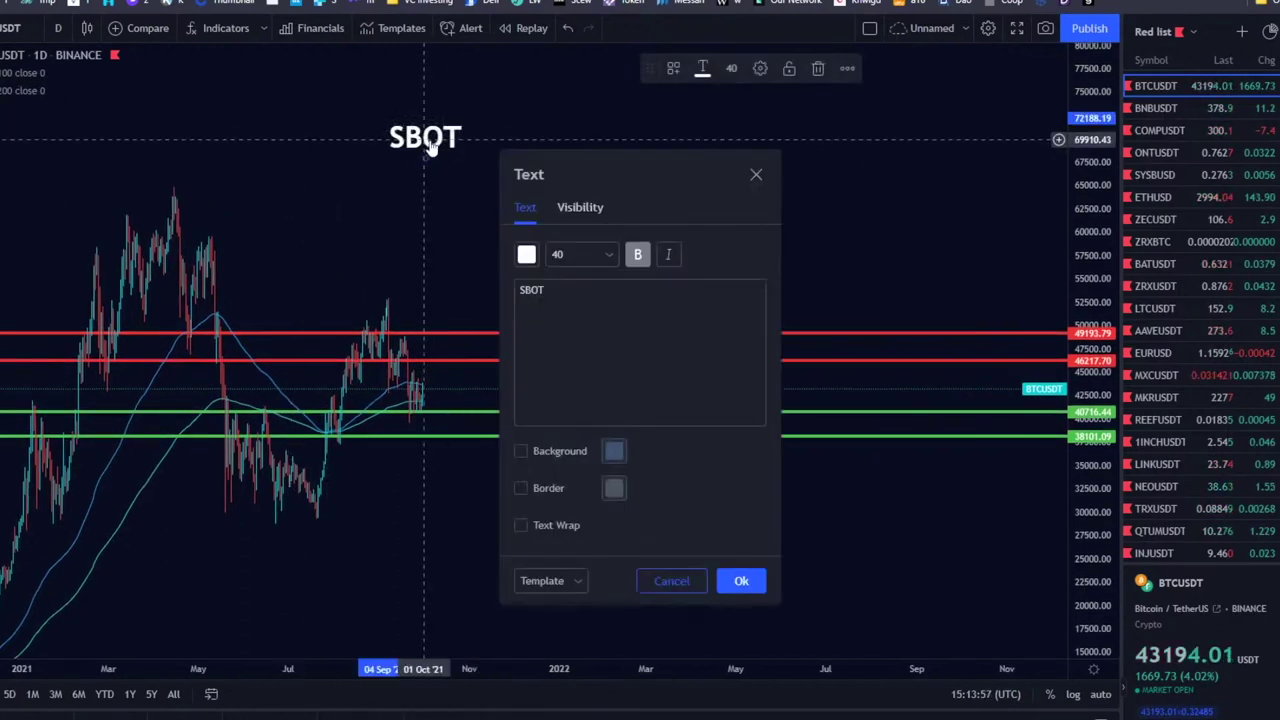
{"action": "type", "text": "100"}
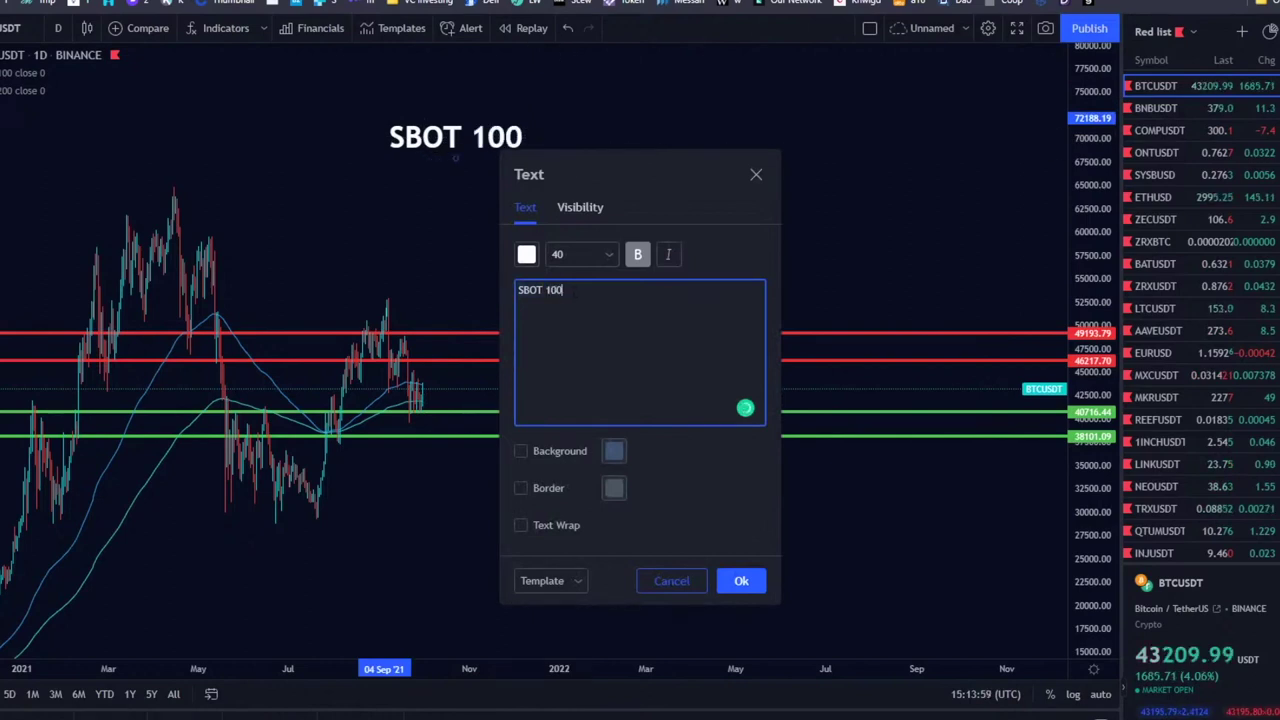
{"action": "type", "text": "$"}
{"action": "left_click", "coordinate": [741, 580]}
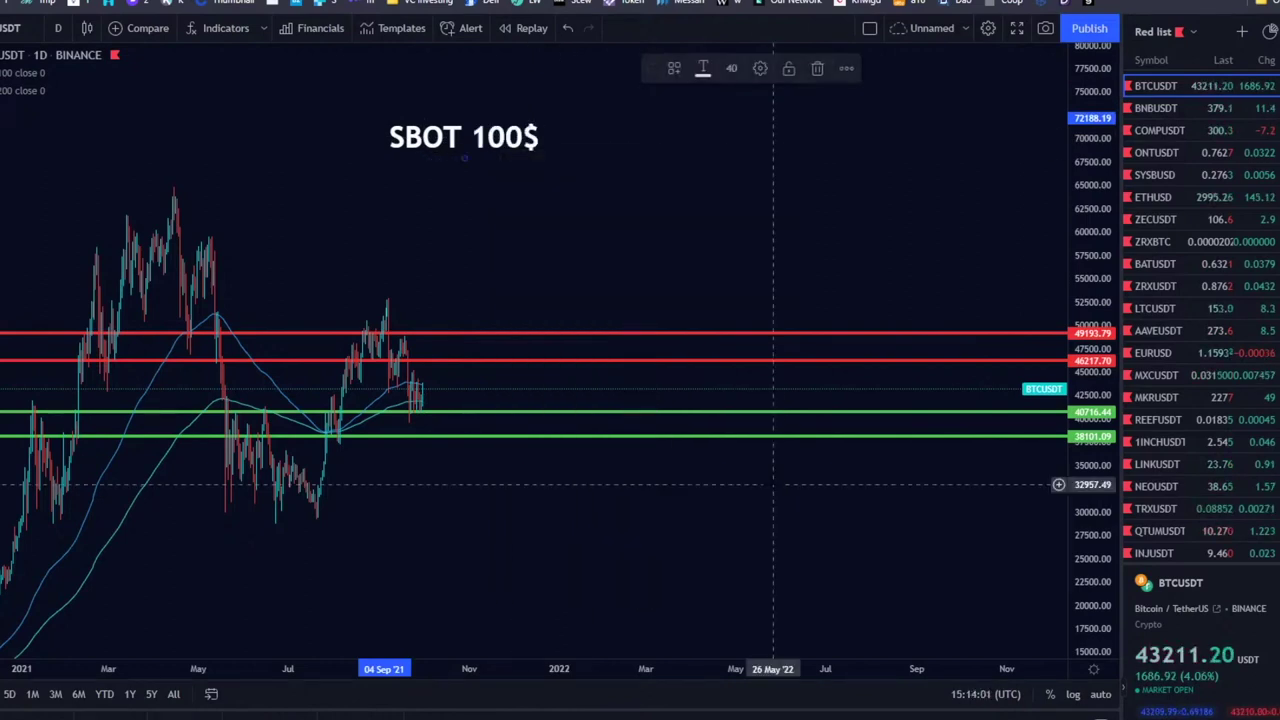
- Remove the dollar amount from the label so that its text reads only "SBOT"
{"action": "double_click", "coordinate": [463, 137]}
{"action": "key", "text": "End"}
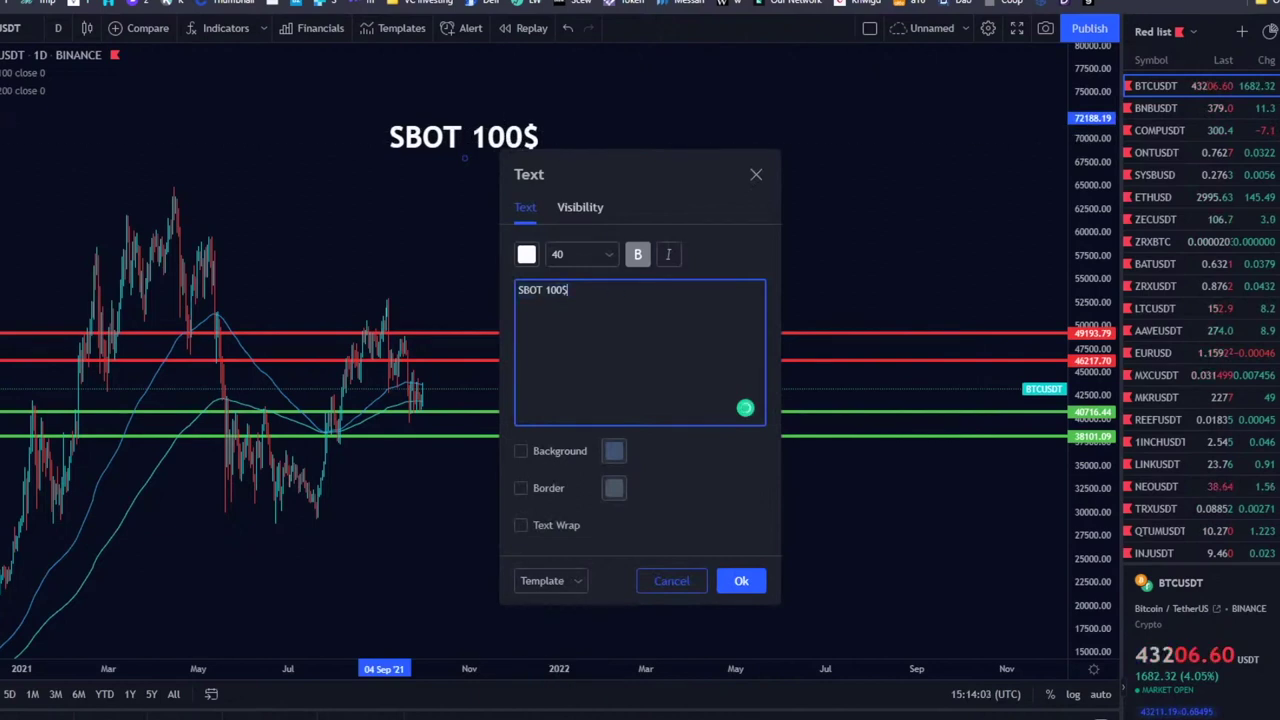
{"action": "key", "text": "BackSpace"}
{"action": "key", "text": "BackSpace"}
{"action": "key", "text": "BackSpace"}
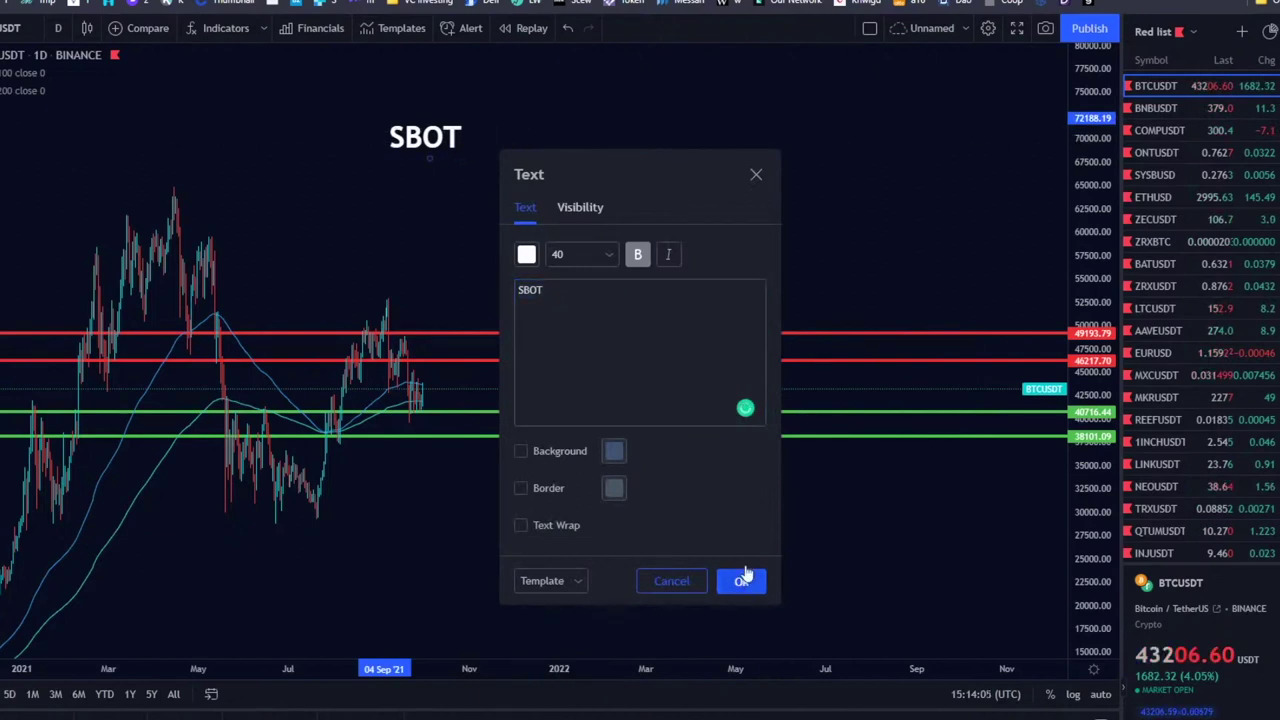
{"action": "left_click", "coordinate": [741, 580]}
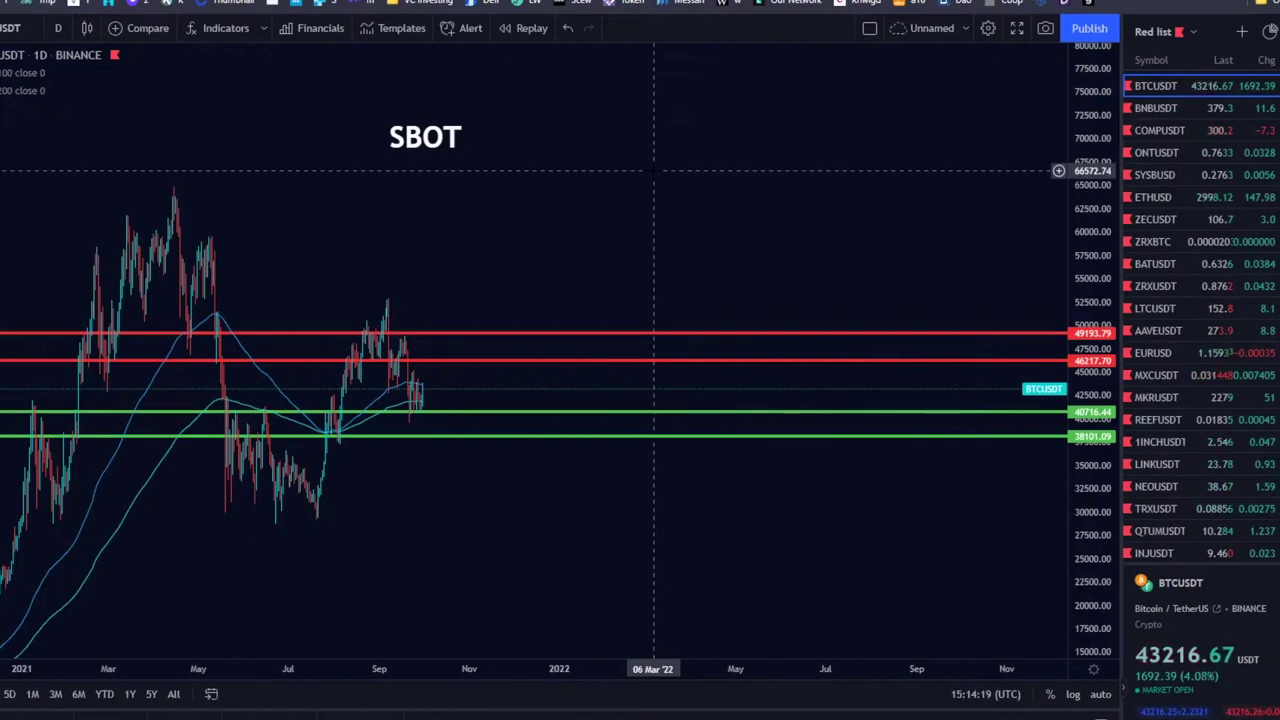
- Handwrite a letter B above each of the two red lines with the Brush
{"action": "left_click_drag", "start_coordinate": [654, 170], "coordinate": [662, 177]}
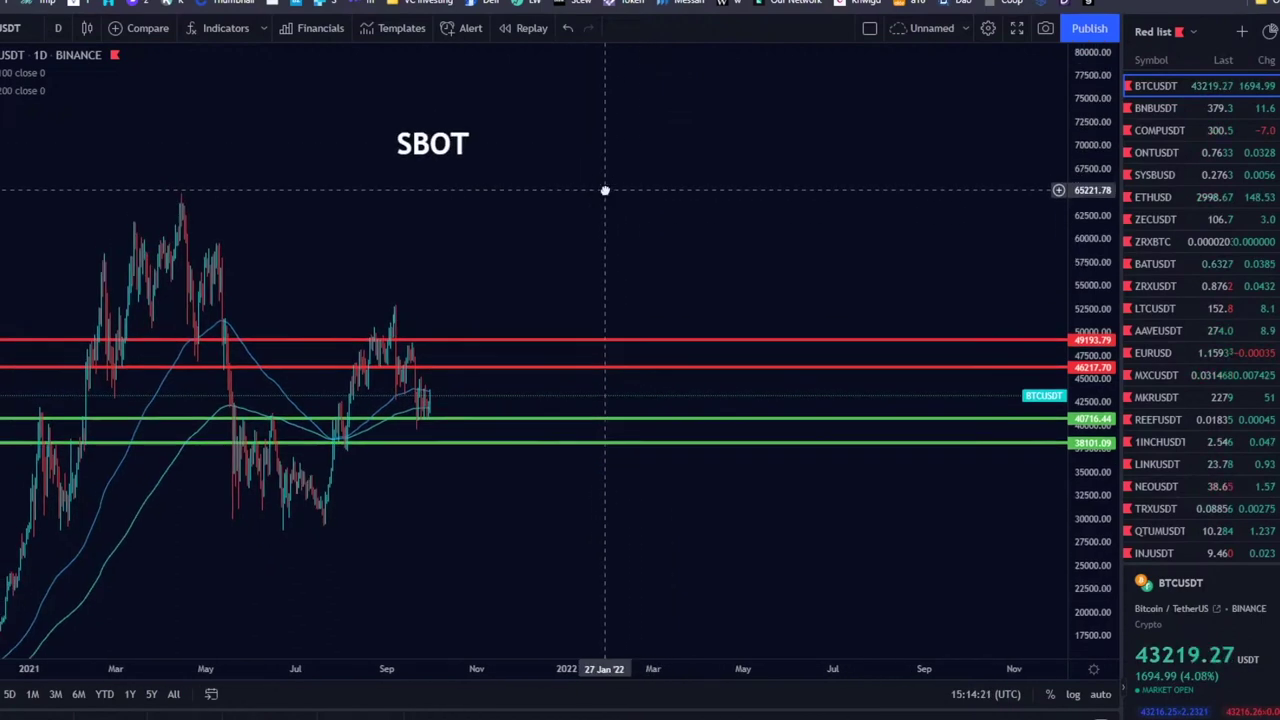
{"action": "left_click", "coordinate": [3, 140]}
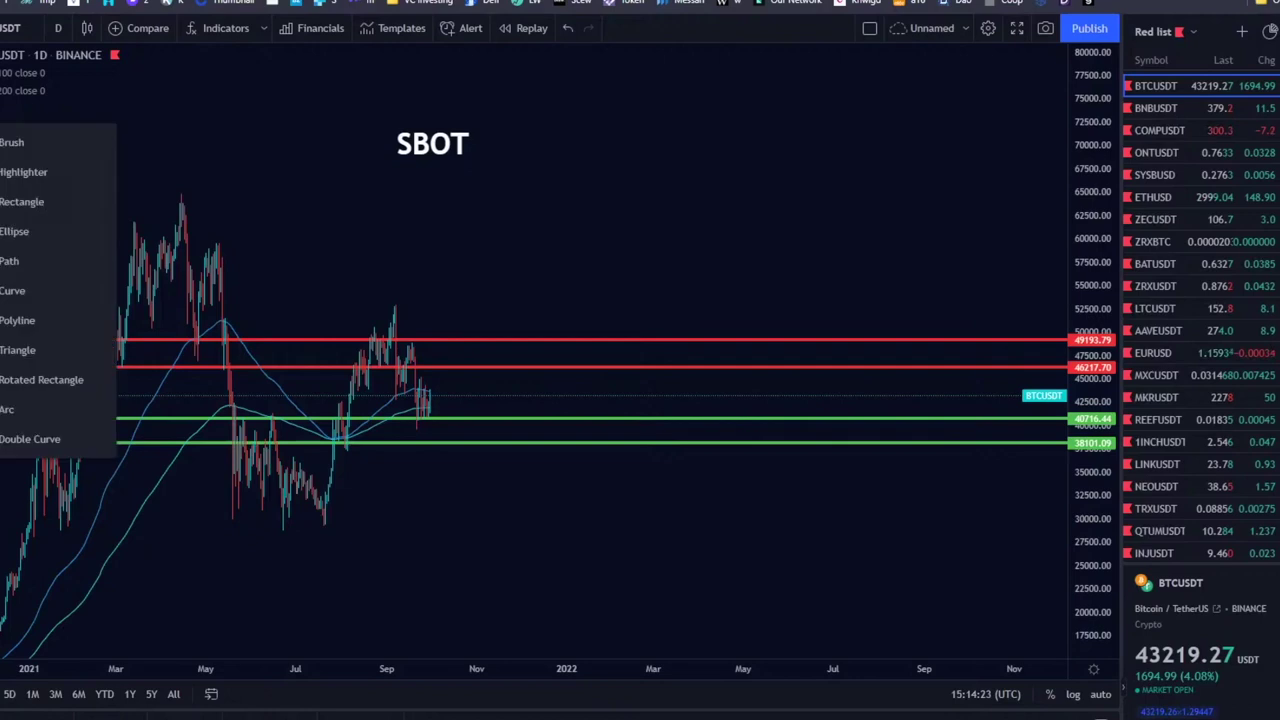
{"action": "left_click", "coordinate": [15, 144]}
{"action": "mouse_move", "coordinate": [574, 312]}
{"action": "left_mouse_down"}
{"action": "mouse_move", "coordinate": [648, 356]}
{"action": "mouse_move", "coordinate": [628, 364]}
{"action": "left_mouse_up"}
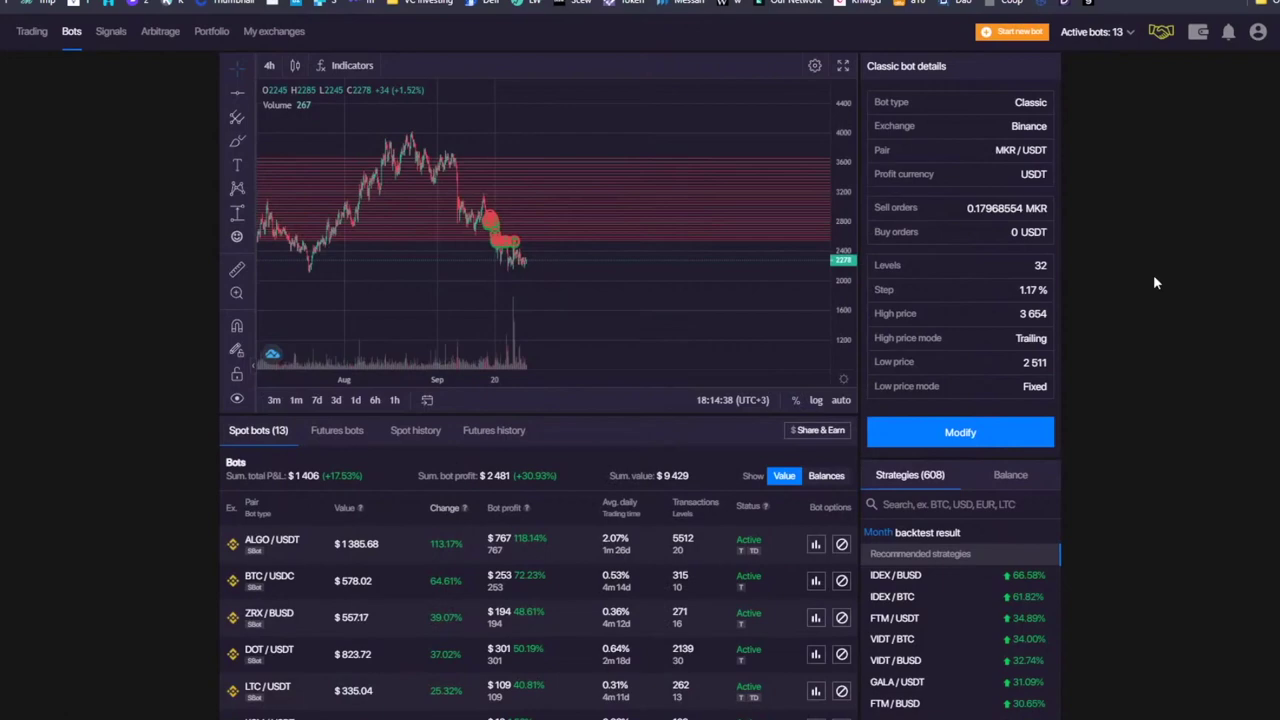
- Switch to the trading bots page, open a new Sbot setup for MKR / USDT, and examine its investment split and grid range
{"action": "left_click", "coordinate": [1003, 33]}
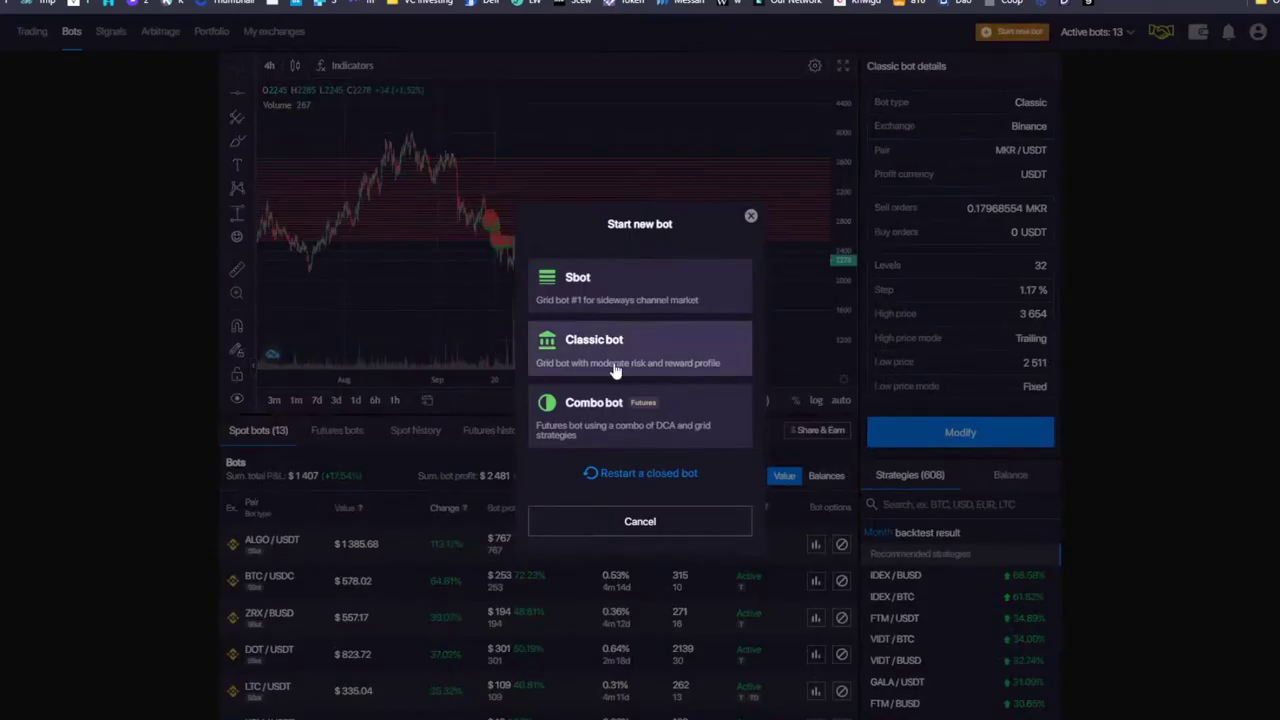
{"action": "left_click", "coordinate": [690, 285]}
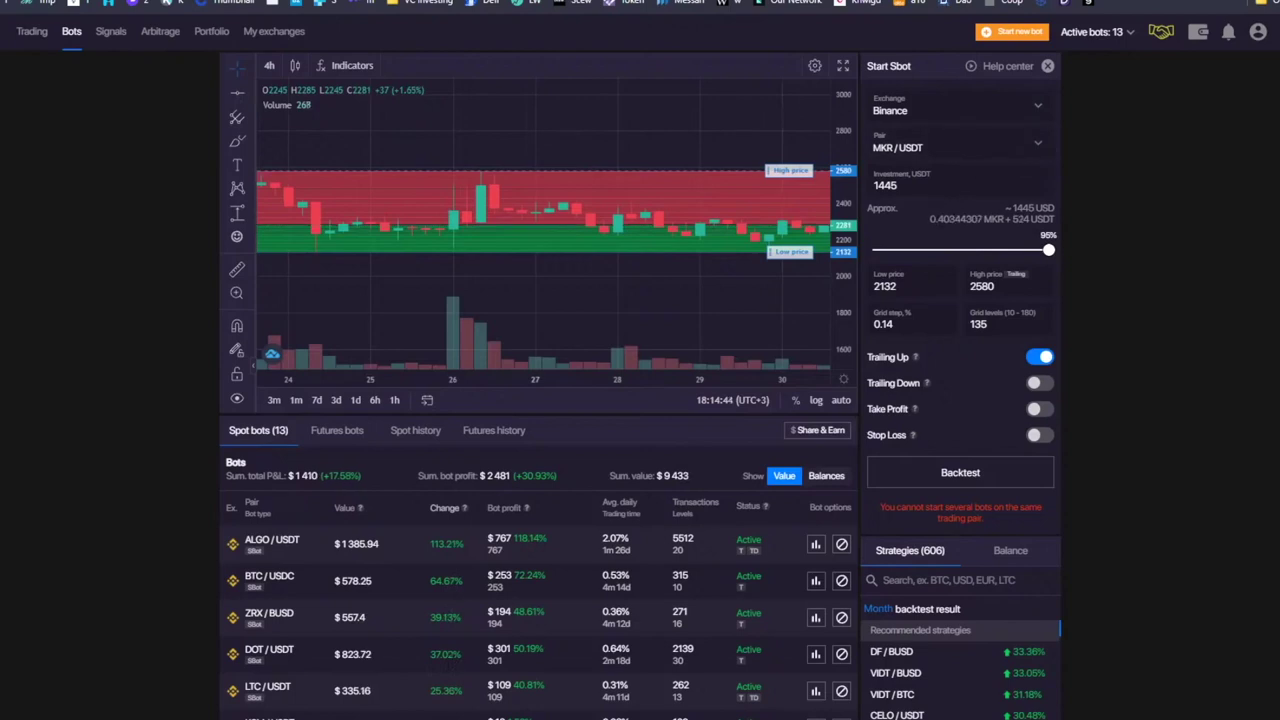
{"action": "scroll", "coordinate": [651, 211], "scroll_direction": "down", "scroll_amount": 10}
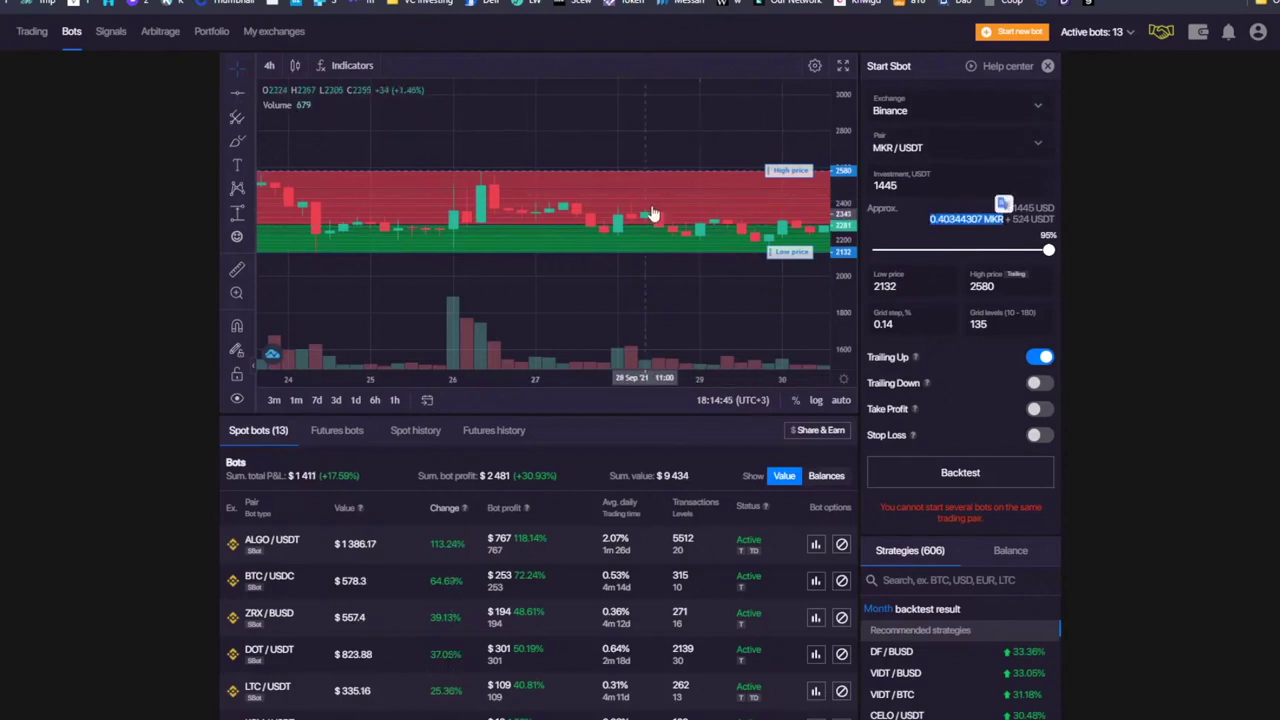
{"action": "scroll", "coordinate": [808, 118], "scroll_direction": "right", "scroll_amount": 3}
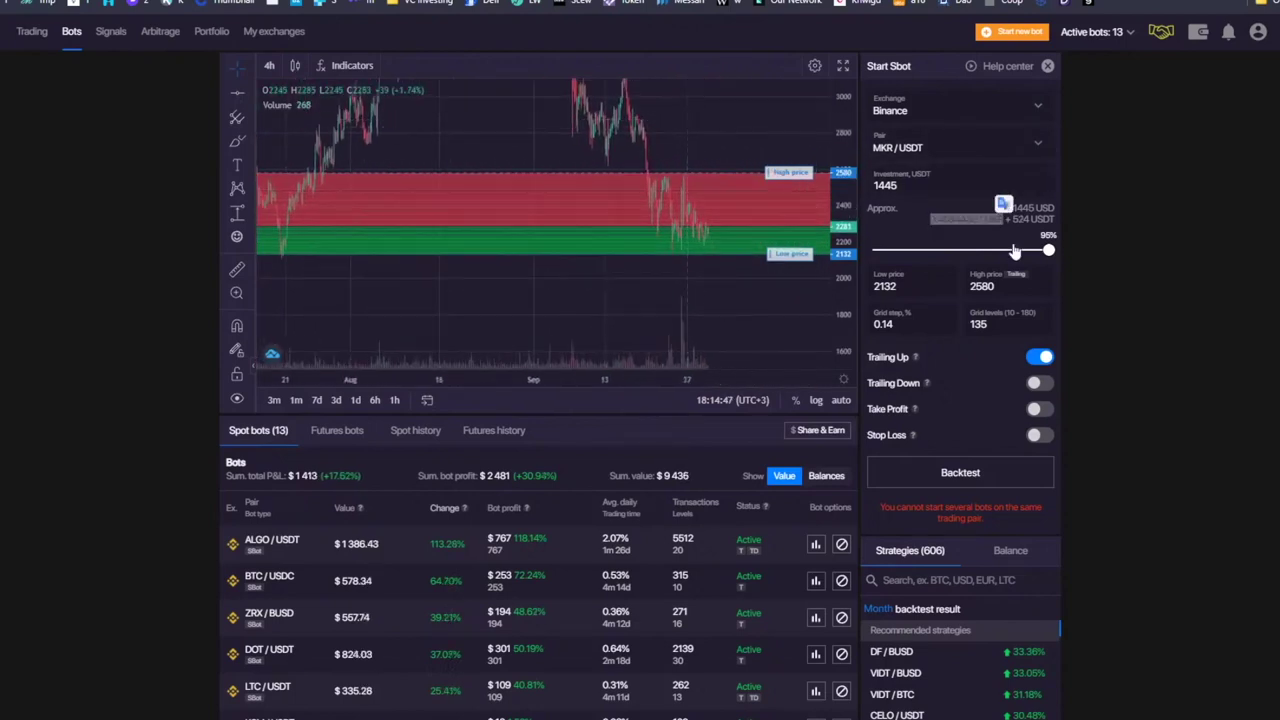
{"action": "scroll", "coordinate": [749, 152], "scroll_direction": "up", "scroll_amount": 3}
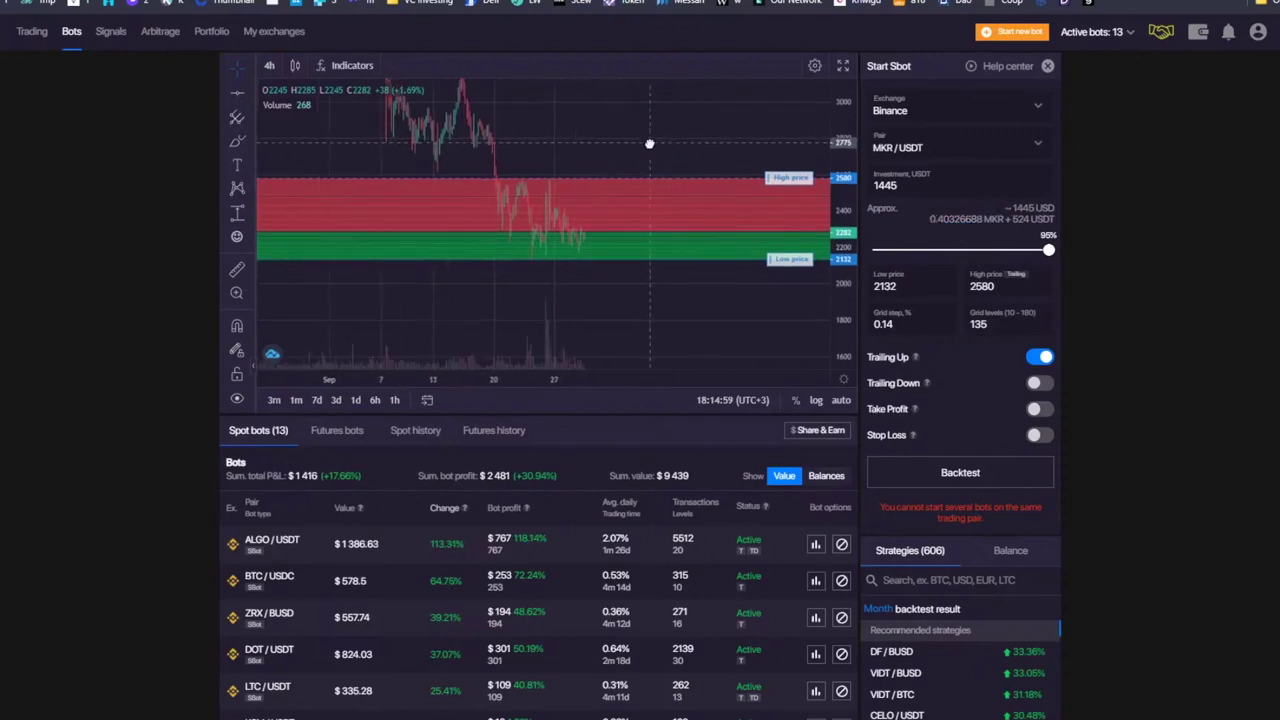
{"action": "left_click", "coordinate": [249, 139]}
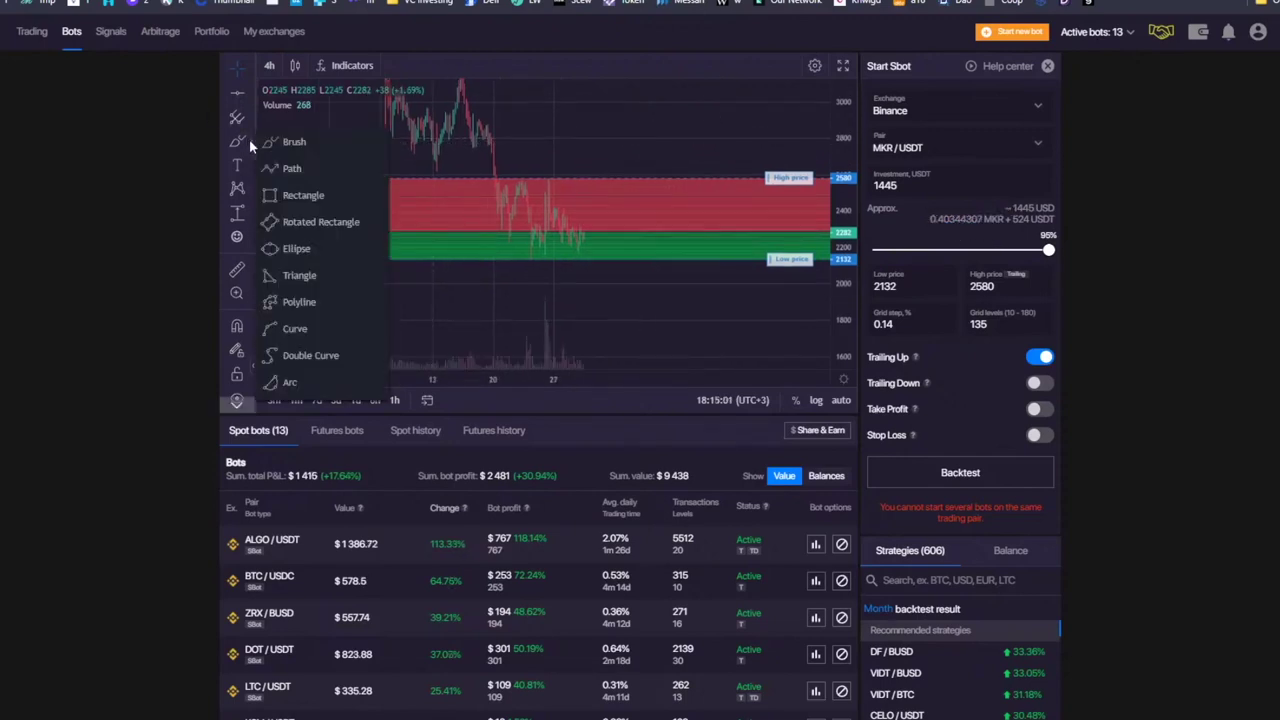
{"action": "left_click", "coordinate": [240, 117]}
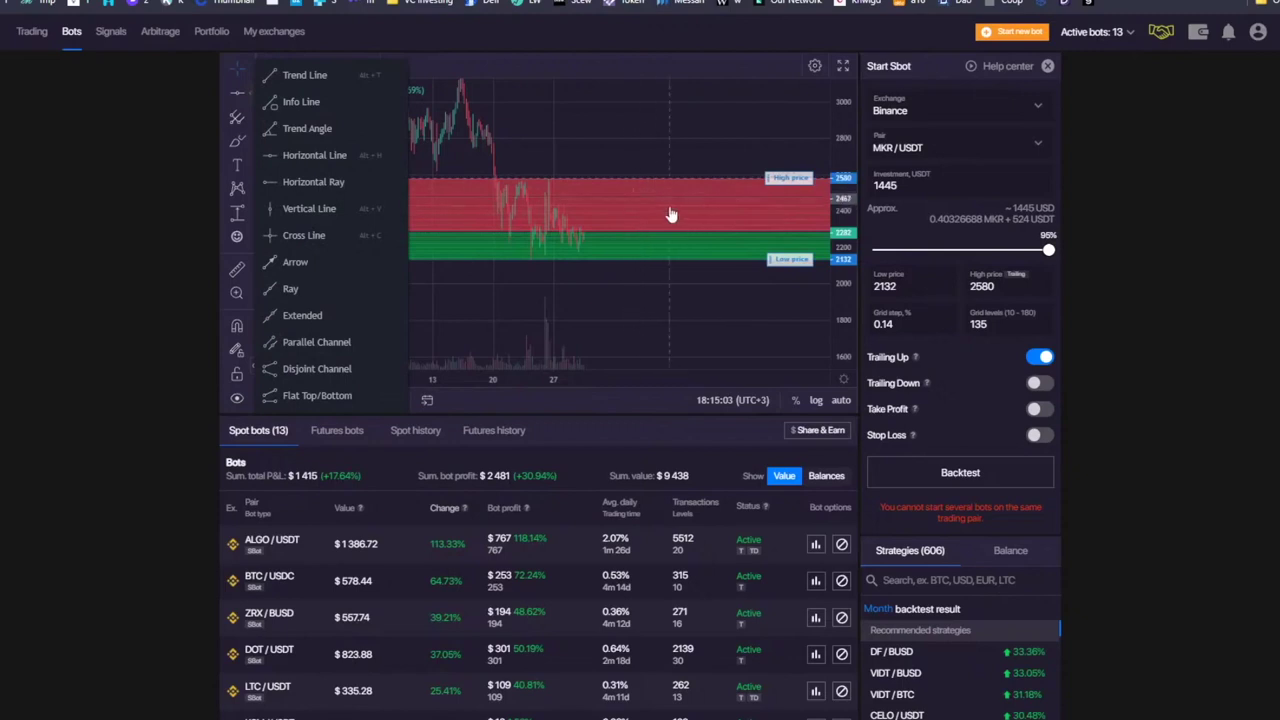
{"action": "left_click", "coordinate": [693, 145]}
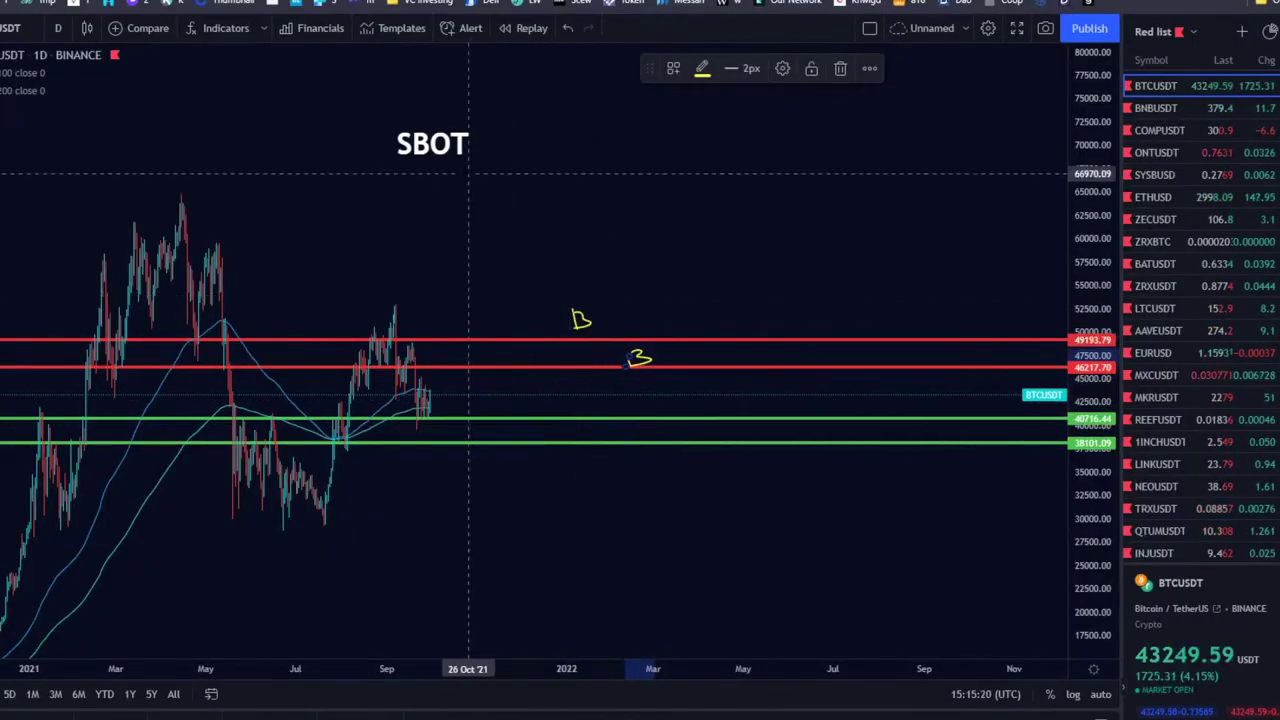
- Handwrite X/X beside the SBOT label and a letter Q above each of the two green lines with the Brush
{"action": "mouse_move", "coordinate": [573, 117]}
{"action": "left_mouse_down"}
{"action": "mouse_move", "coordinate": [509, 198]}
{"action": "mouse_move", "coordinate": [600, 153]}
{"action": "mouse_move", "coordinate": [586, 151]}
{"action": "left_mouse_up"}
{"action": "left_click_drag", "start_coordinate": [507, 119], "coordinate": [532, 152]}
{"action": "left_click_drag", "start_coordinate": [531, 124], "coordinate": [511, 151]}
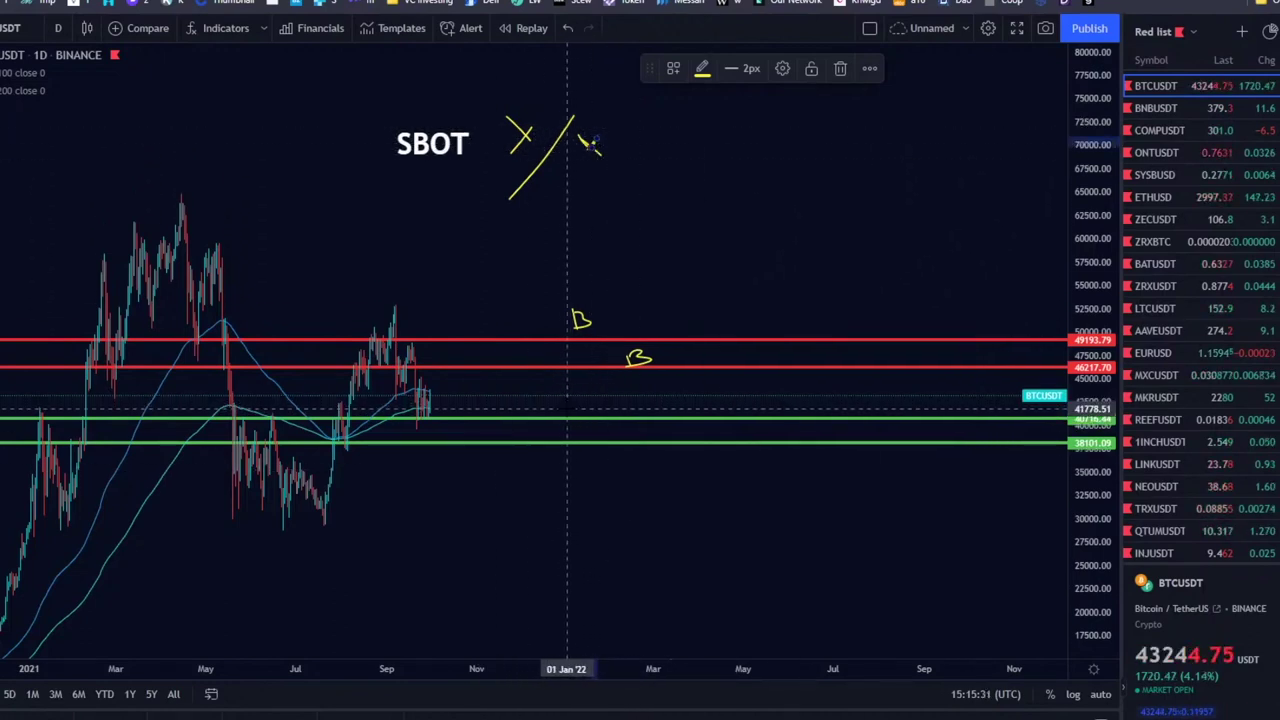
{"action": "left_click_drag", "start_coordinate": [556, 400], "coordinate": [613, 451]}
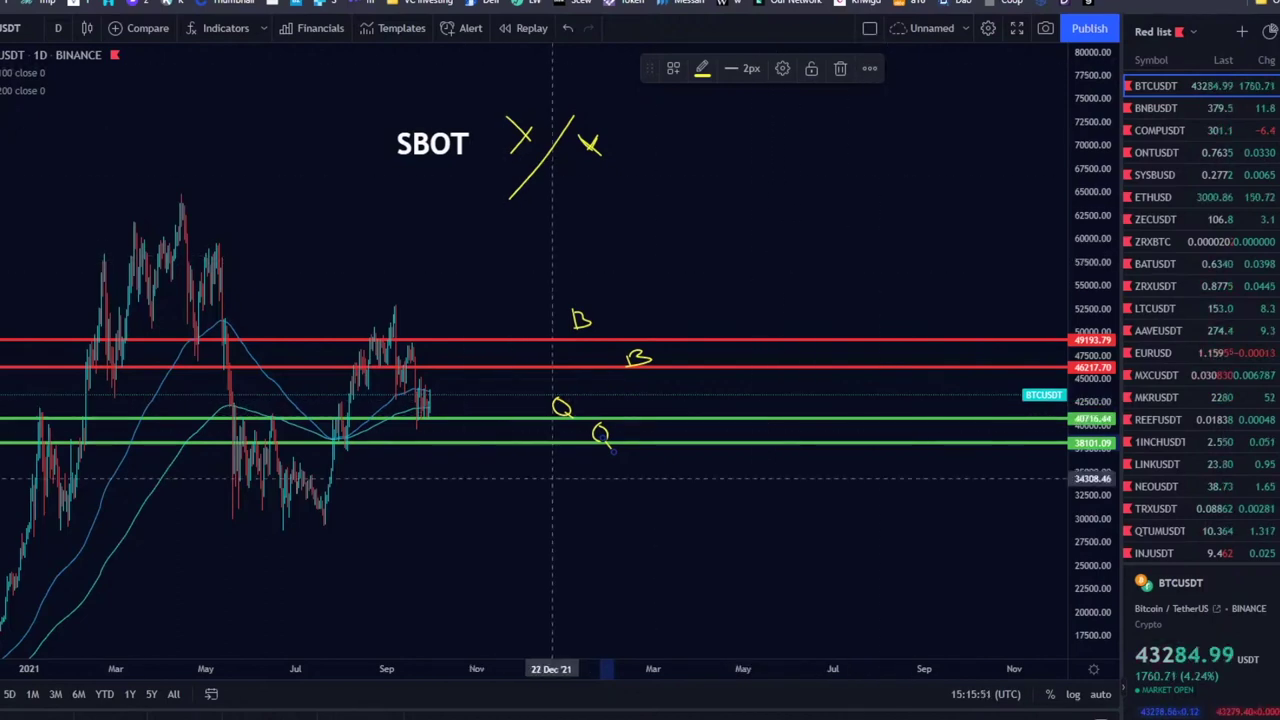
- Draw an arrow falling from the latest price through the green lines and handwrite "100$ = 10c" beside its tip
{"action": "mouse_move", "coordinate": [450, 400]}
{"action": "left_mouse_down"}
{"action": "mouse_move", "coordinate": [500, 505]}
{"action": "mouse_move", "coordinate": [505, 480]}
{"action": "mouse_move", "coordinate": [548, 483]}
{"action": "left_mouse_up"}
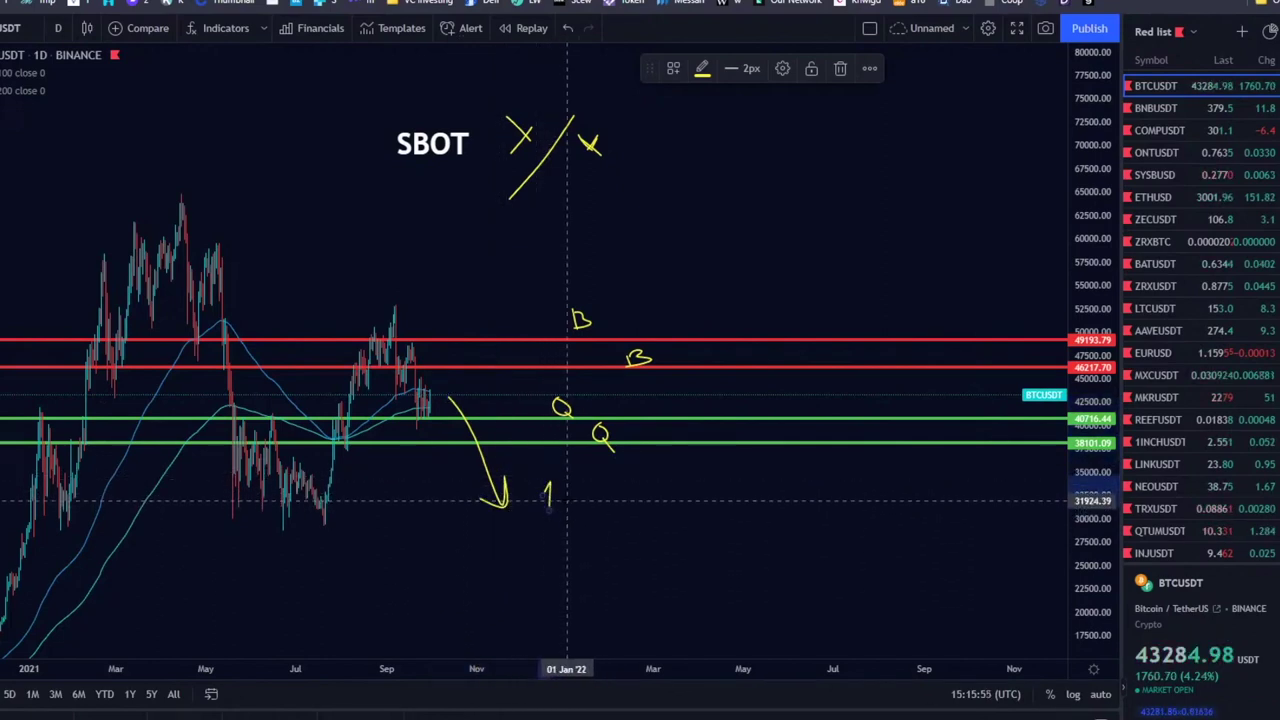
{"action": "key", "text": "Delete"}
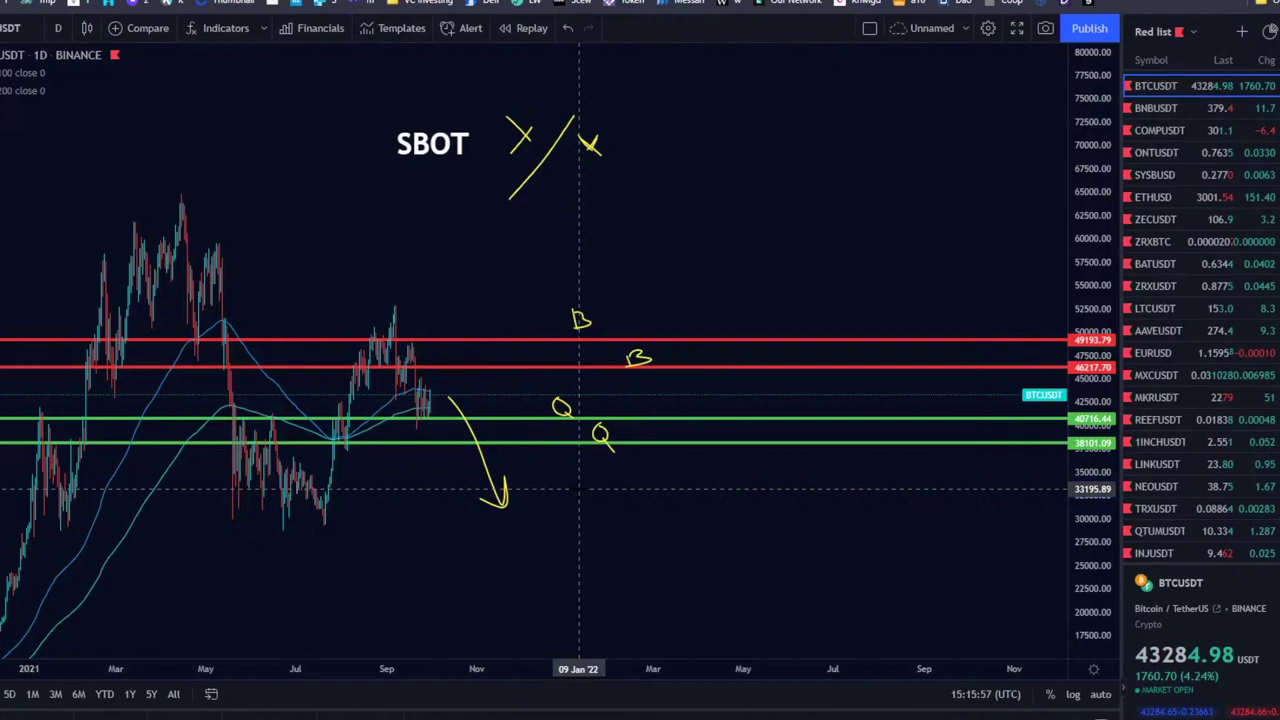
{"action": "mouse_move", "coordinate": [536, 488]}
{"action": "left_mouse_down"}
{"action": "mouse_move", "coordinate": [538, 506]}
{"action": "mouse_move", "coordinate": [580, 489]}
{"action": "left_mouse_up"}
{"action": "left_click_drag", "start_coordinate": [618, 486], "coordinate": [606, 506]}
{"action": "left_click_drag", "start_coordinate": [612, 482], "coordinate": [612, 510]}
{"action": "mouse_move", "coordinate": [650, 491]}
{"action": "left_mouse_down"}
{"action": "mouse_move", "coordinate": [690, 508]}
{"action": "mouse_move", "coordinate": [712, 490]}
{"action": "mouse_move", "coordinate": [746, 505]}
{"action": "left_mouse_up"}
- Draw a second falling arrow labelled "100$ = 15c", followed by a short downward arrow and a large rising arrow beyond the red lines
{"action": "mouse_move", "coordinate": [447, 440]}
{"action": "left_mouse_down"}
{"action": "mouse_move", "coordinate": [477, 566]}
{"action": "mouse_move", "coordinate": [541, 572]}
{"action": "mouse_move", "coordinate": [588, 556]}
{"action": "mouse_move", "coordinate": [620, 590]}
{"action": "mouse_move", "coordinate": [698, 556]}
{"action": "left_mouse_up"}
{"action": "left_click_drag", "start_coordinate": [668, 572], "coordinate": [795, 572]}
{"action": "left_click_drag", "start_coordinate": [818, 493], "coordinate": [843, 544]}
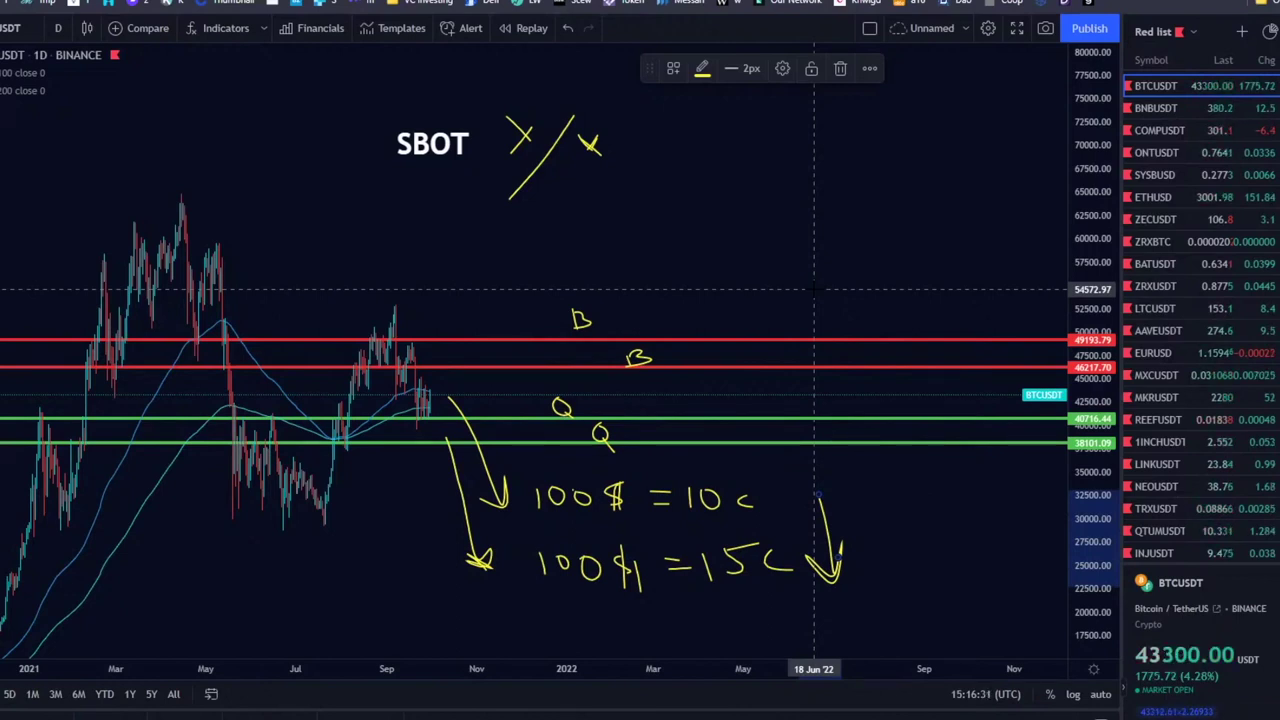
{"action": "mouse_move", "coordinate": [880, 578]}
{"action": "left_mouse_down"}
{"action": "mouse_move", "coordinate": [985, 212]}
{"action": "mouse_move", "coordinate": [927, 300]}
{"action": "mouse_move", "coordinate": [898, 302]}
{"action": "mouse_move", "coordinate": [908, 288]}
{"action": "mouse_move", "coordinate": [1000, 296]}
{"action": "mouse_move", "coordinate": [983, 296]}
{"action": "left_mouse_up"}
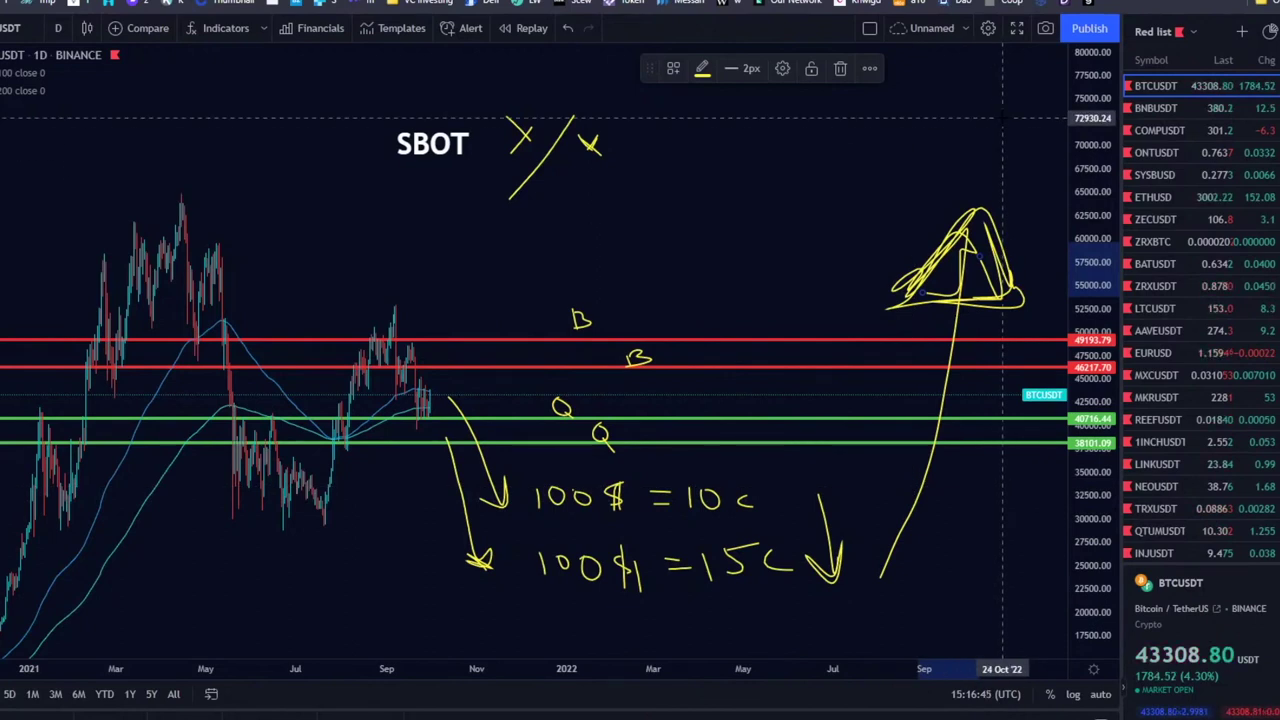
- Remove all drawings from the chart and place two horizontal lines, at about 47,000 and about 39,600
{"action": "right_click", "coordinate": [834, 175]}
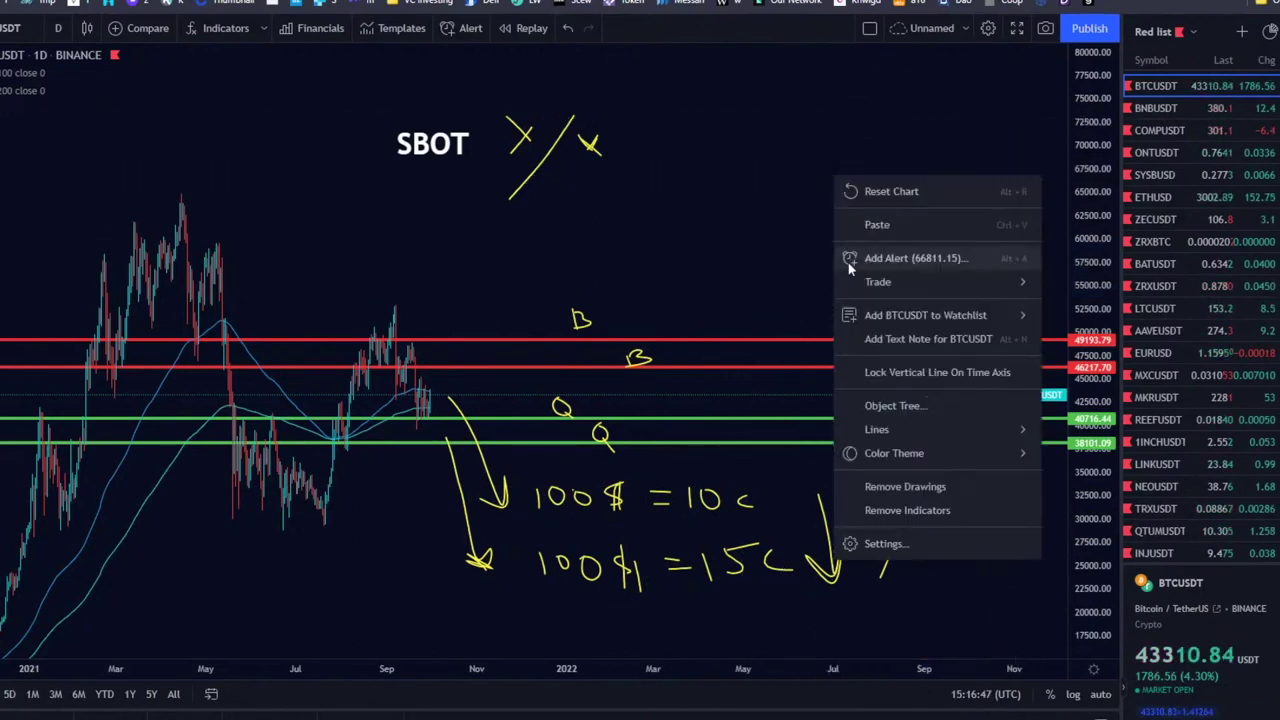
{"action": "left_click", "coordinate": [905, 486]}
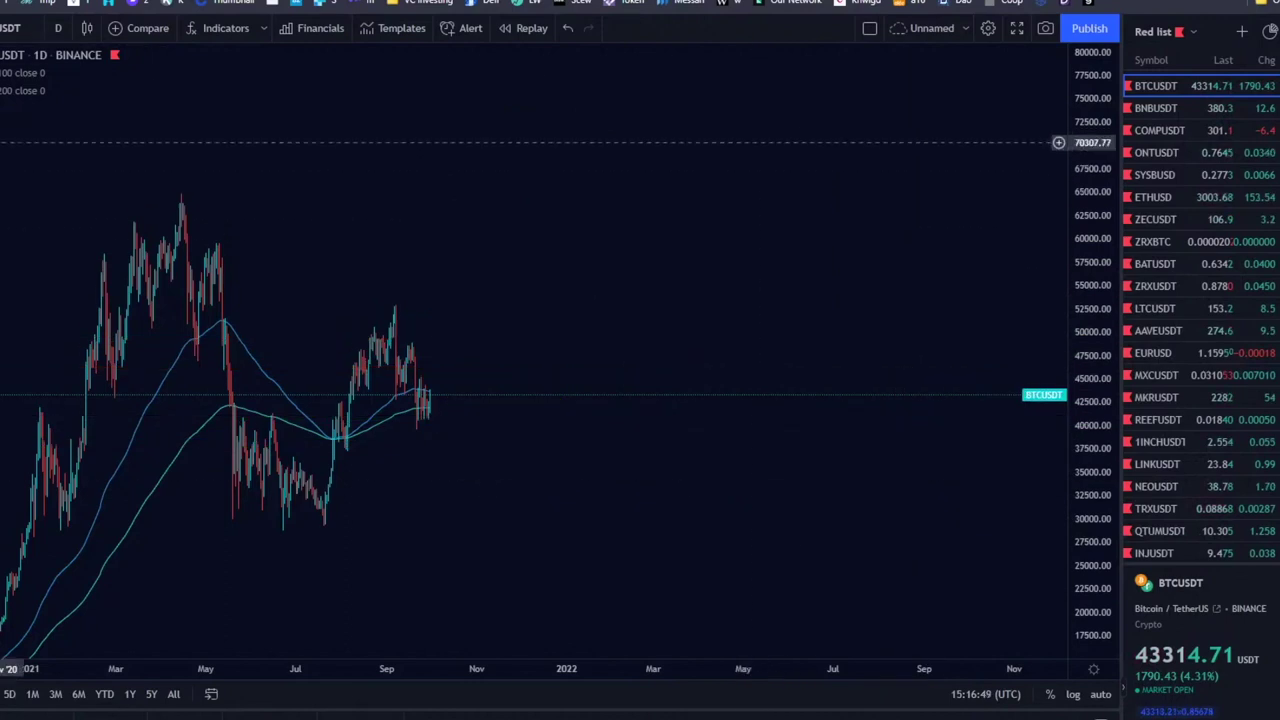
{"action": "key", "text": "alt+h"}
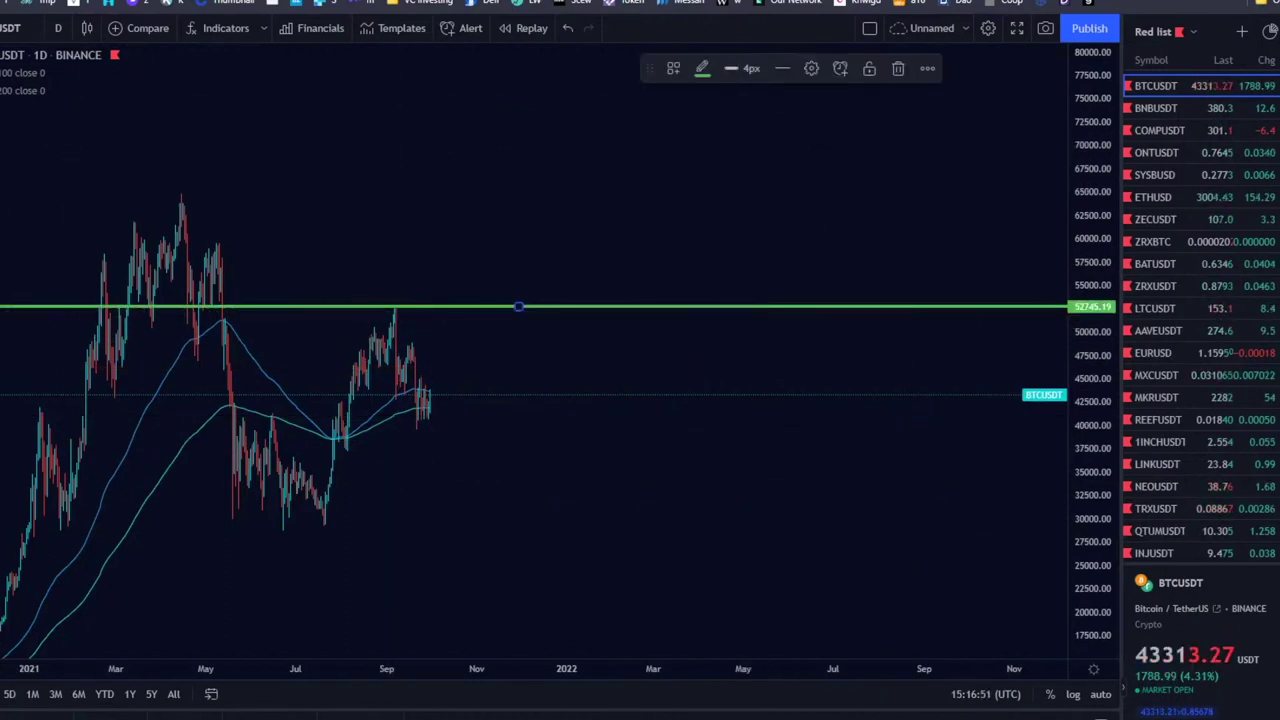
{"action": "key", "text": "alt+h"}
{"action": "left_click_drag", "start_coordinate": [534, 308], "coordinate": [519, 360]}
{"action": "left_click_drag", "start_coordinate": [420, 453], "coordinate": [428, 428]}
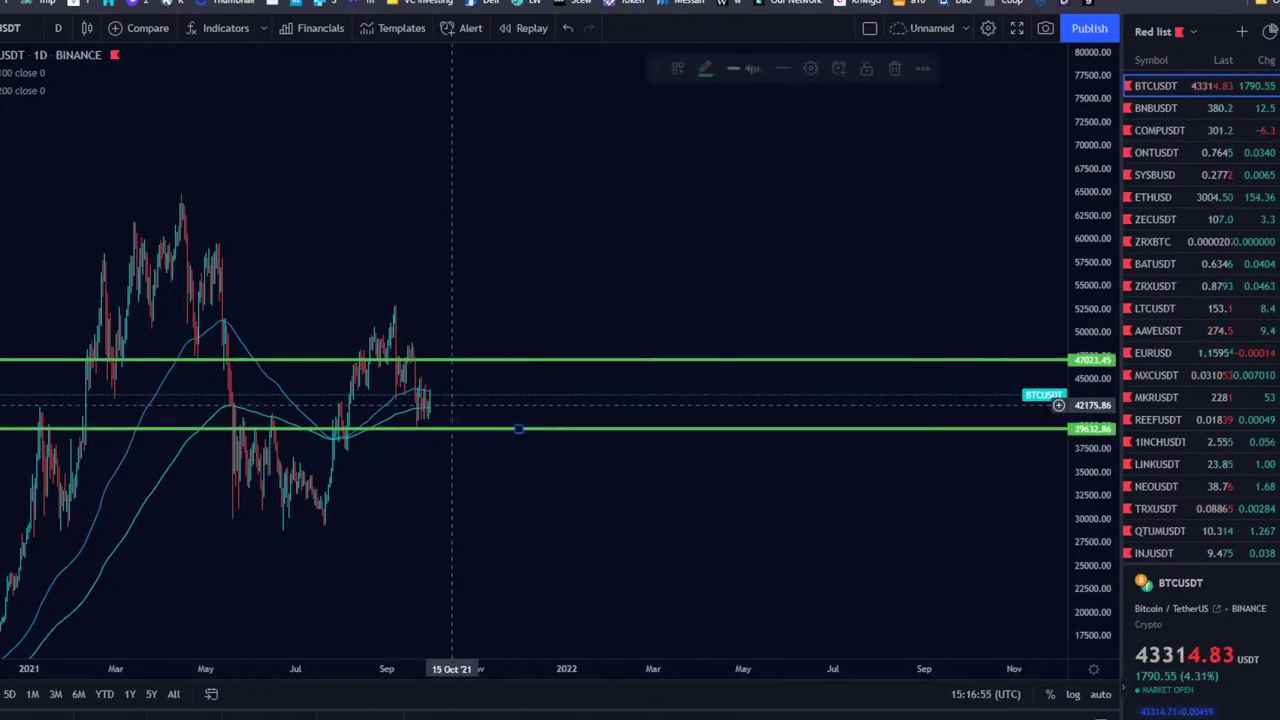
- Color the upper horizontal line red, move it to about 46,300, and add another red line at about 50,000
{"action": "left_click", "coordinate": [702, 68]}
{"action": "left_click", "coordinate": [706, 120]}
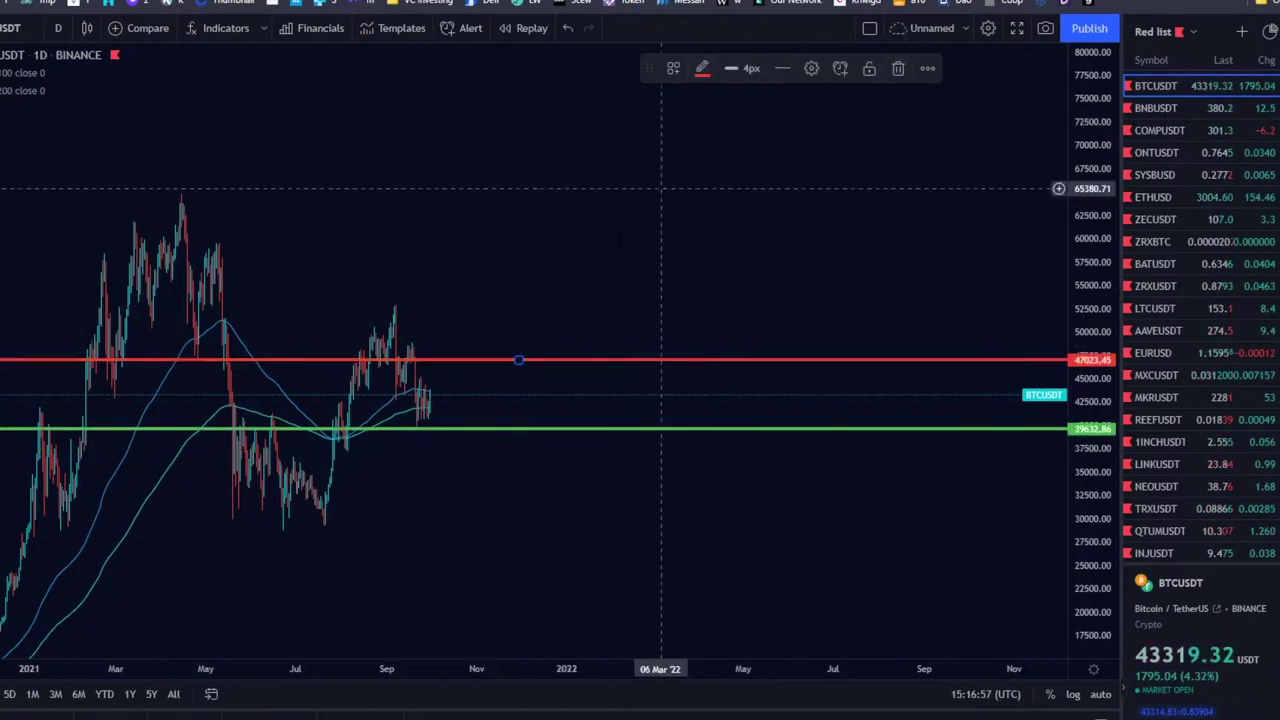
{"action": "left_click_drag", "start_coordinate": [573, 369], "coordinate": [580, 376]}
{"action": "left_click", "coordinate": [500, 340]}
{"action": "left_click", "coordinate": [517, 331]}
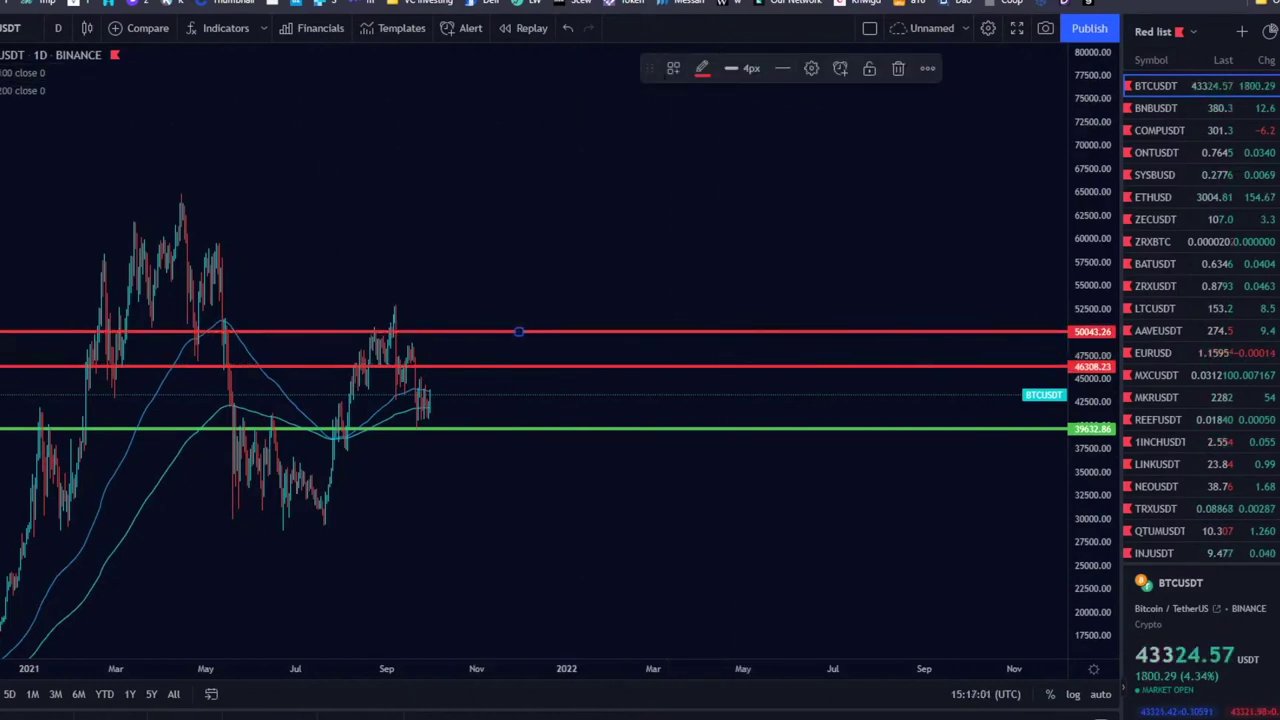
- Add a horizontal line at about 36,500 and color it green
{"action": "left_click", "coordinate": [517, 457]}
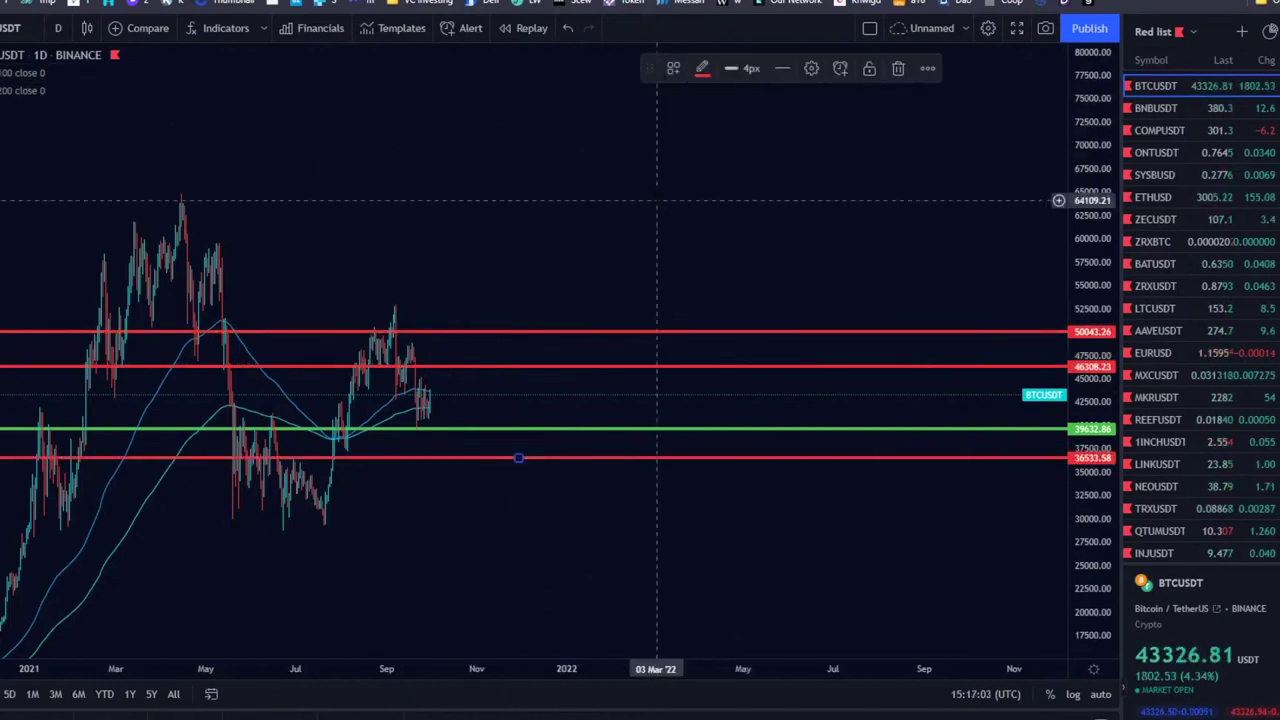
{"action": "left_click", "coordinate": [702, 70]}
{"action": "left_click", "coordinate": [754, 119]}
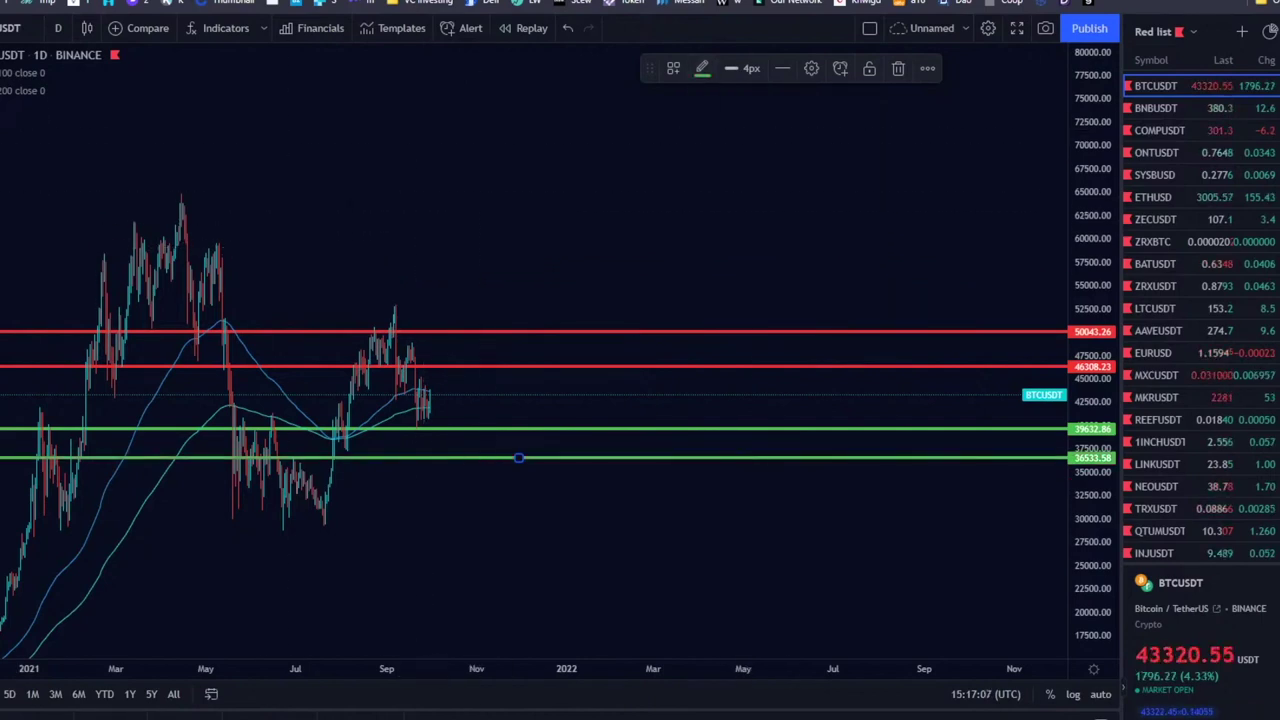
- Add a text label reading "CLassic" and position it above the red lines at about the 70,000 price level
{"action": "left_click", "coordinate": [422, 170]}
{"action": "left_click", "coordinate": [572, 137]}
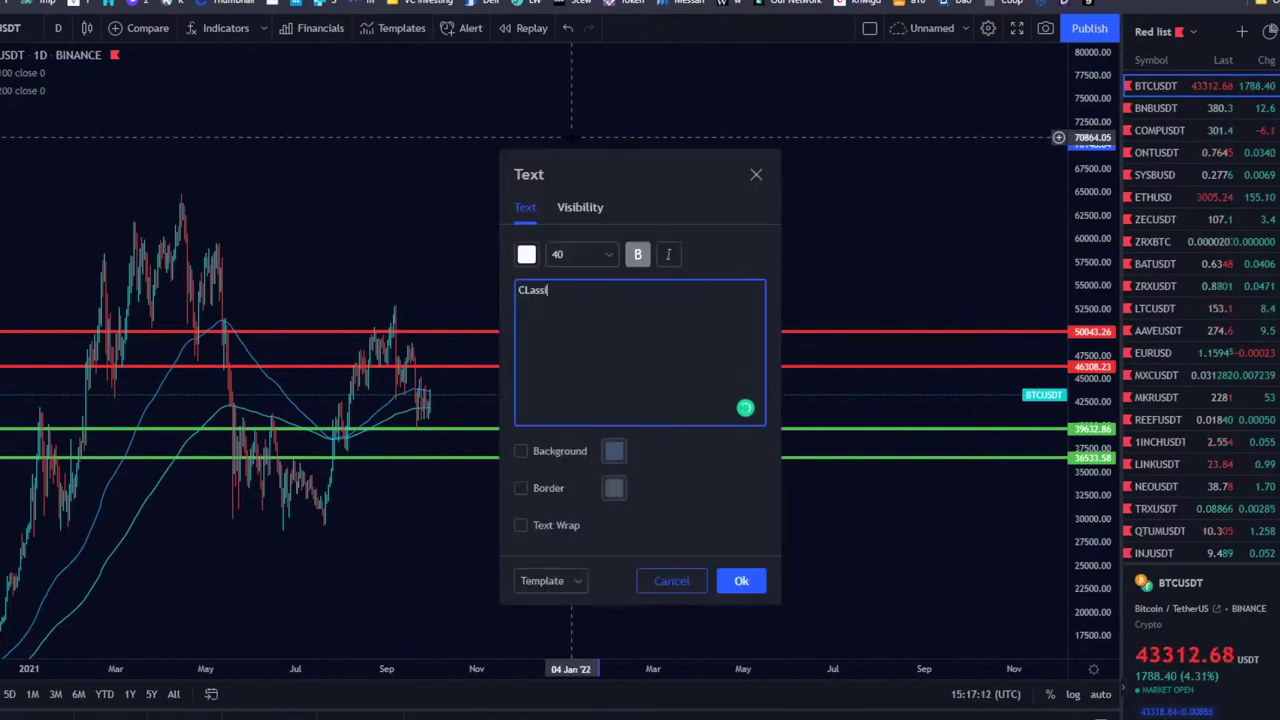
{"action": "left_click", "coordinate": [741, 580]}
{"action": "left_click_drag", "start_coordinate": [709, 163], "coordinate": [515, 146]}
{"action": "left_click", "coordinate": [580, 212]}
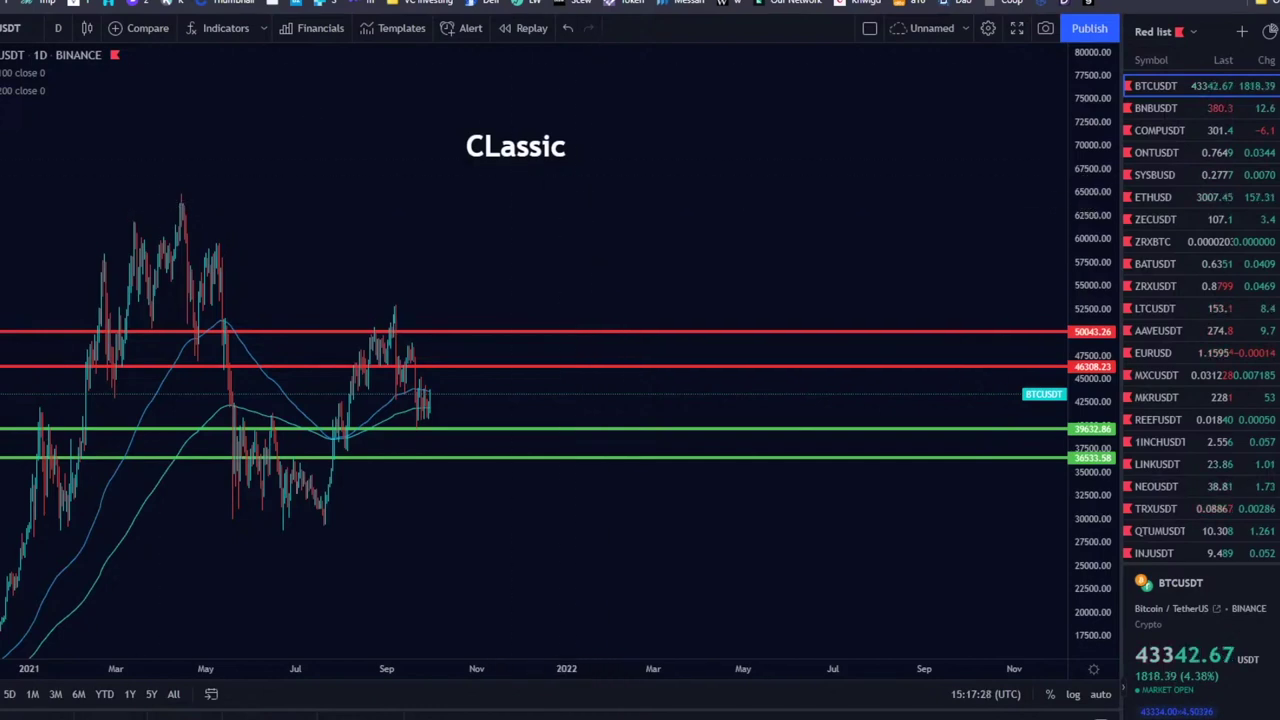
- Draw an arrow falling from the latest price through the green lines and handwrite "10c = 100$" beside it
{"action": "mouse_move", "coordinate": [443, 405]}
{"action": "left_mouse_down"}
{"action": "mouse_move", "coordinate": [500, 502]}
{"action": "mouse_move", "coordinate": [586, 486]}
{"action": "left_mouse_up"}
{"action": "mouse_move", "coordinate": [476, 517]}
{"action": "left_mouse_down"}
{"action": "mouse_move", "coordinate": [533, 520]}
{"action": "mouse_move", "coordinate": [458, 516]}
{"action": "left_mouse_up"}
{"action": "mouse_move", "coordinate": [604, 487]}
{"action": "left_mouse_down"}
{"action": "mouse_move", "coordinate": [667, 492]}
{"action": "mouse_move", "coordinate": [656, 499]}
{"action": "left_mouse_up"}
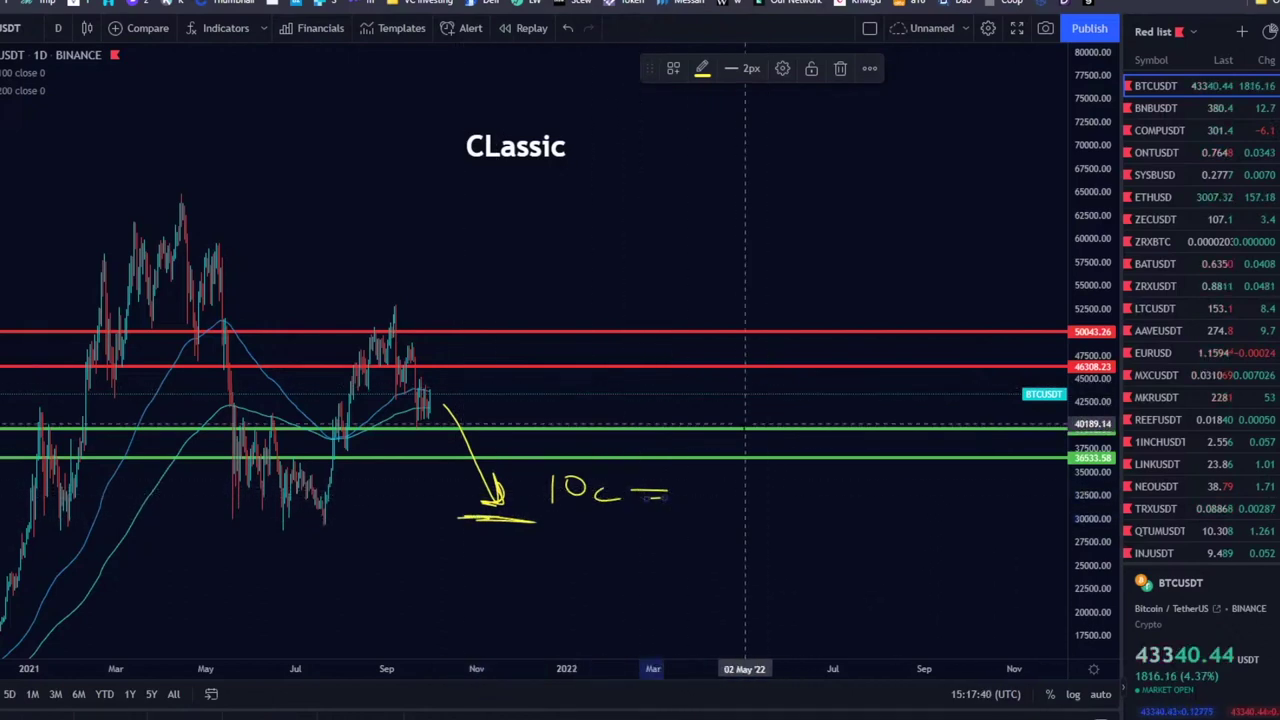
{"action": "mouse_move", "coordinate": [691, 480]}
{"action": "left_mouse_down"}
{"action": "mouse_move", "coordinate": [691, 509]}
{"action": "mouse_move", "coordinate": [745, 462]}
{"action": "mouse_move", "coordinate": [776, 508]}
{"action": "left_mouse_up"}
- Draw a second falling arrow from the lower green line and handwrite "10c = 70$" beneath the first equation
{"action": "left_click_drag", "start_coordinate": [440, 452], "coordinate": [472, 570]}
{"action": "mouse_move", "coordinate": [561, 552]}
{"action": "left_mouse_down"}
{"action": "mouse_move", "coordinate": [561, 574]}
{"action": "mouse_move", "coordinate": [576, 554]}
{"action": "mouse_move", "coordinate": [620, 576]}
{"action": "mouse_move", "coordinate": [686, 570]}
{"action": "left_mouse_up"}
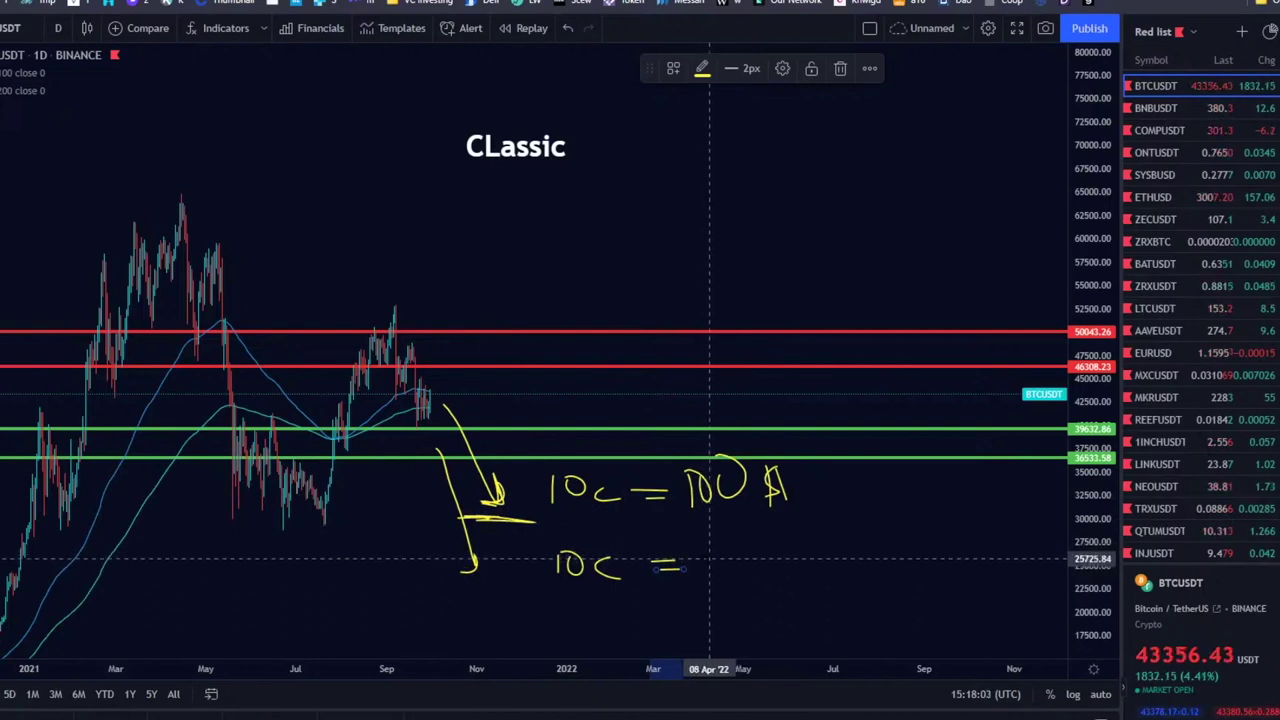
{"action": "mouse_move", "coordinate": [713, 561]}
{"action": "left_mouse_down"}
{"action": "mouse_move", "coordinate": [720, 580]}
{"action": "mouse_move", "coordinate": [760, 570]}
{"action": "mouse_move", "coordinate": [798, 578]}
{"action": "mouse_move", "coordinate": [795, 588]}
{"action": "left_mouse_up"}
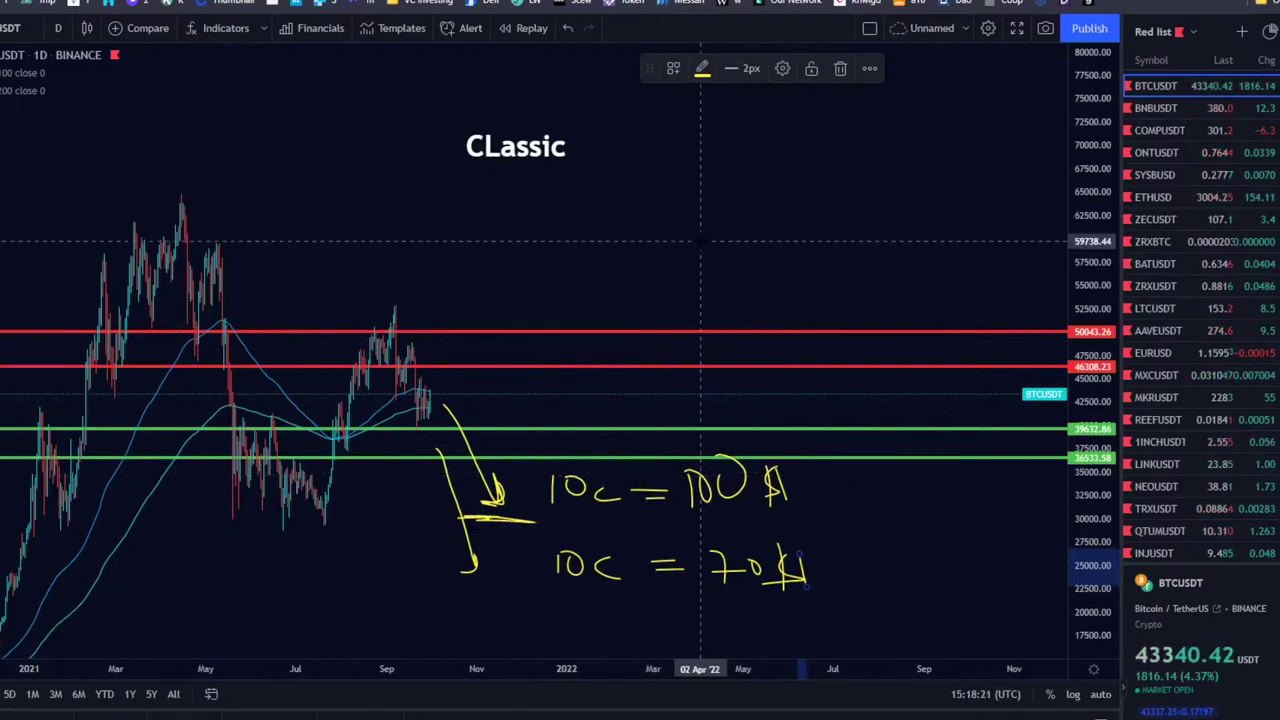
- Draw a frame around the two 10c amounts, and clear all drawings from the chart
{"action": "mouse_move", "coordinate": [548, 470]}
{"action": "left_mouse_down"}
{"action": "mouse_move", "coordinate": [626, 500]}
{"action": "mouse_move", "coordinate": [628, 600]}
{"action": "mouse_move", "coordinate": [550, 539]}
{"action": "mouse_move", "coordinate": [546, 470]}
{"action": "left_mouse_up"}
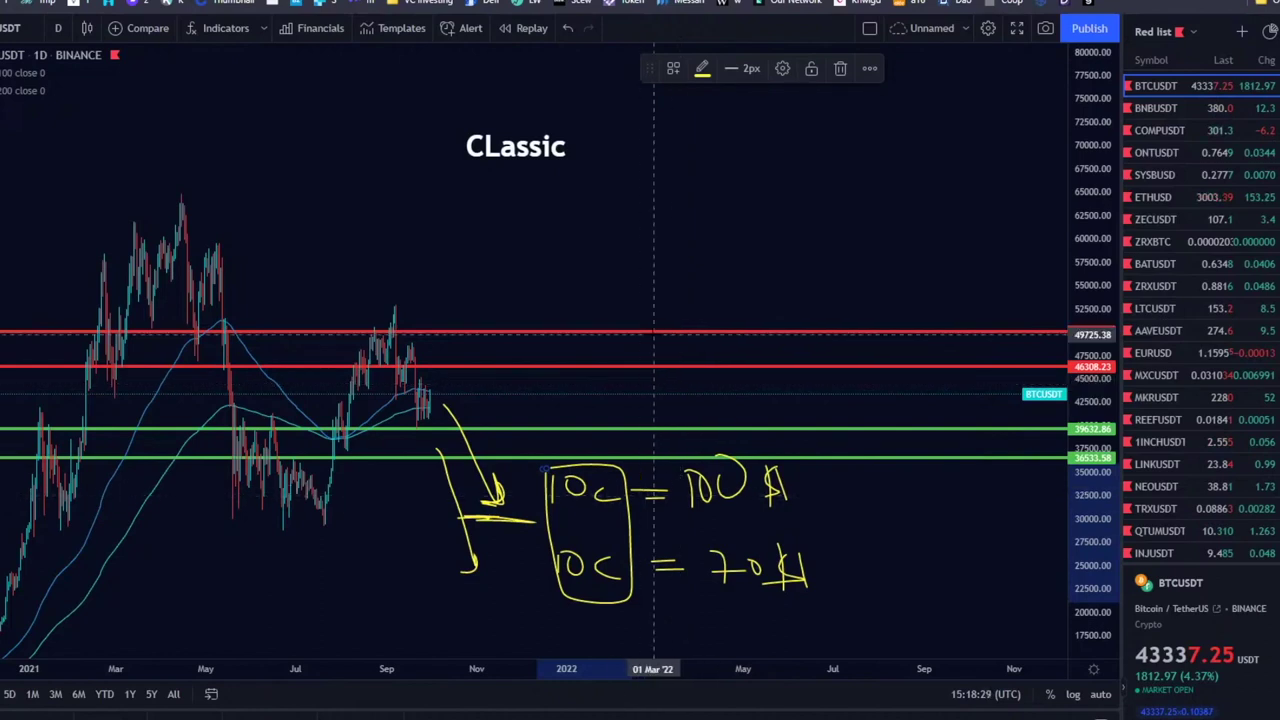
{"action": "left_click_drag", "start_coordinate": [735, 530], "coordinate": [750, 533]}
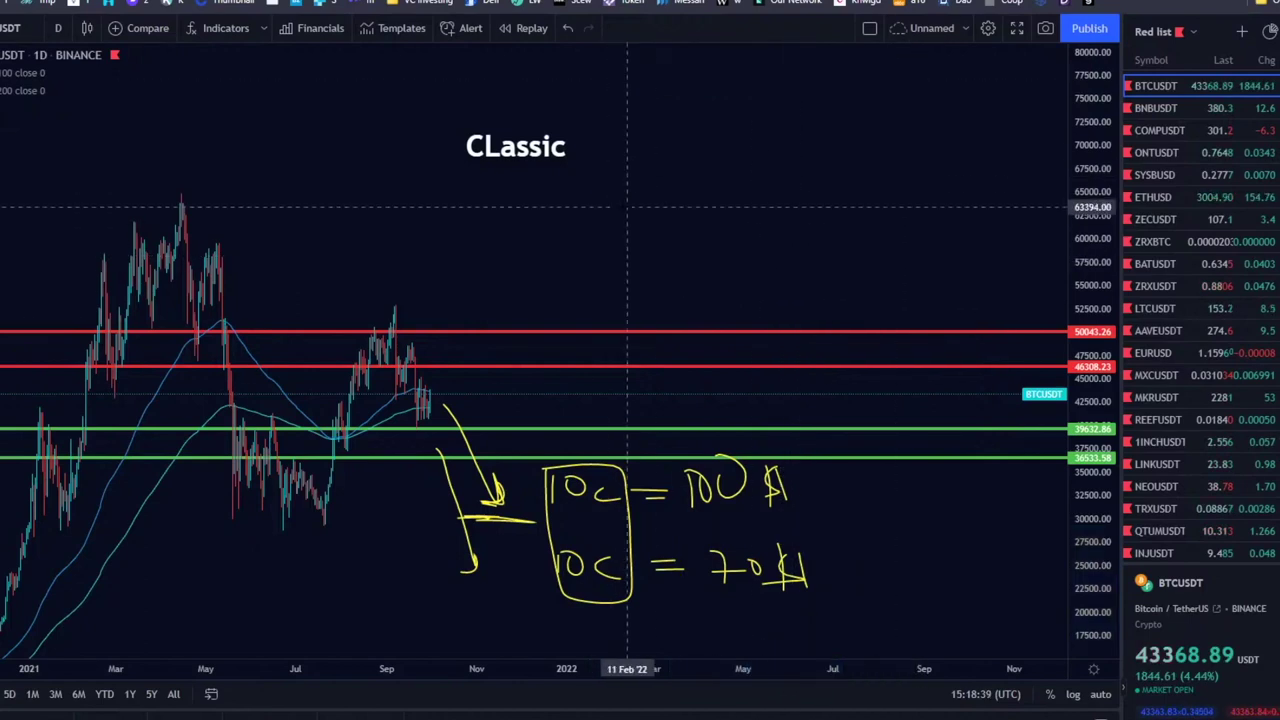
{"action": "right_click", "coordinate": [613, 195]}
{"action": "left_click", "coordinate": [716, 505]}
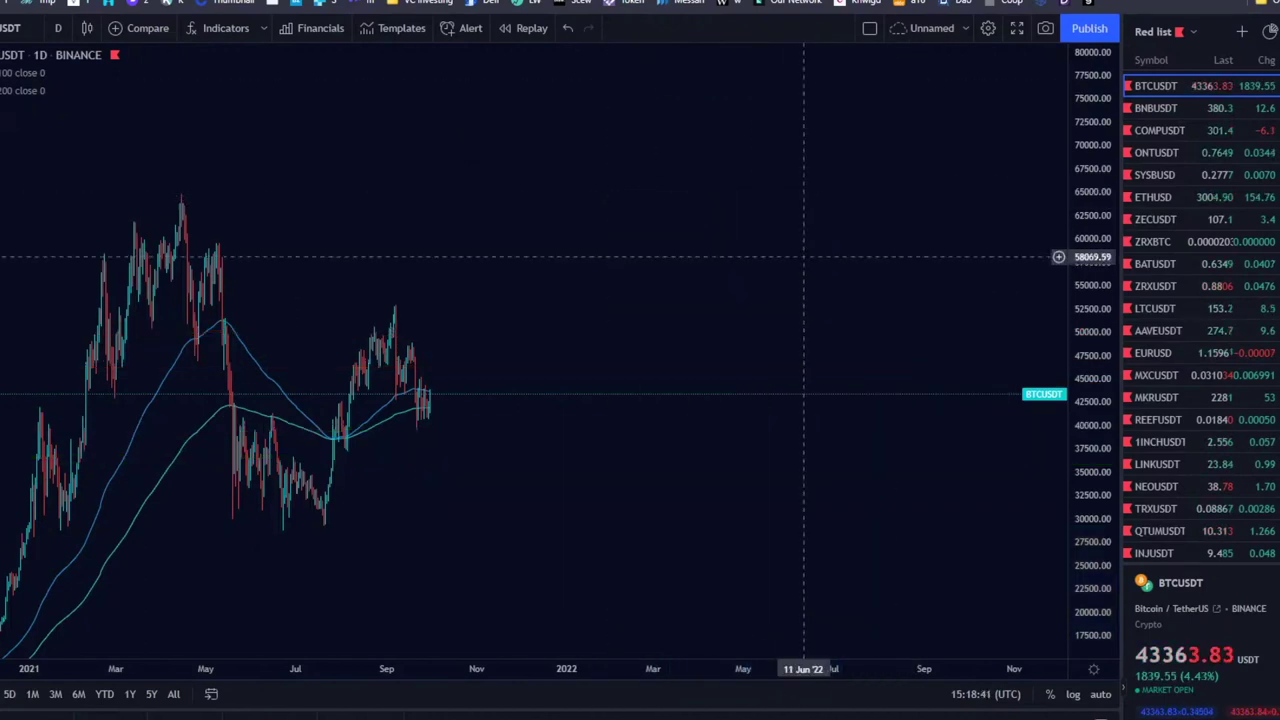
- Sketch a price dip followed by a large rising arrow after the latest candles, and delete the sketch
{"action": "mouse_move", "coordinate": [455, 437]}
{"action": "left_mouse_down"}
{"action": "mouse_move", "coordinate": [757, 182]}
{"action": "mouse_move", "coordinate": [815, 268]}
{"action": "left_mouse_up"}
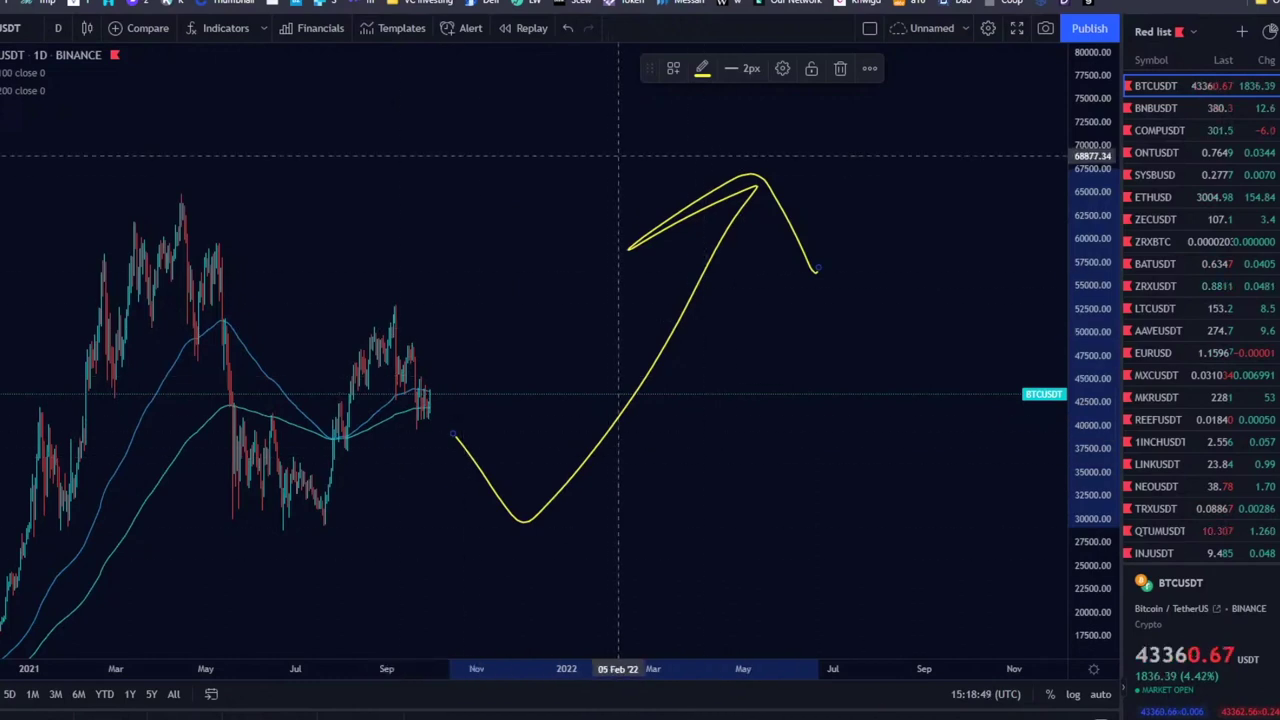
{"action": "left_click", "coordinate": [840, 68]}
{"action": "scroll", "coordinate": [271, 257], "scroll_direction": "down", "scroll_amount": 2}
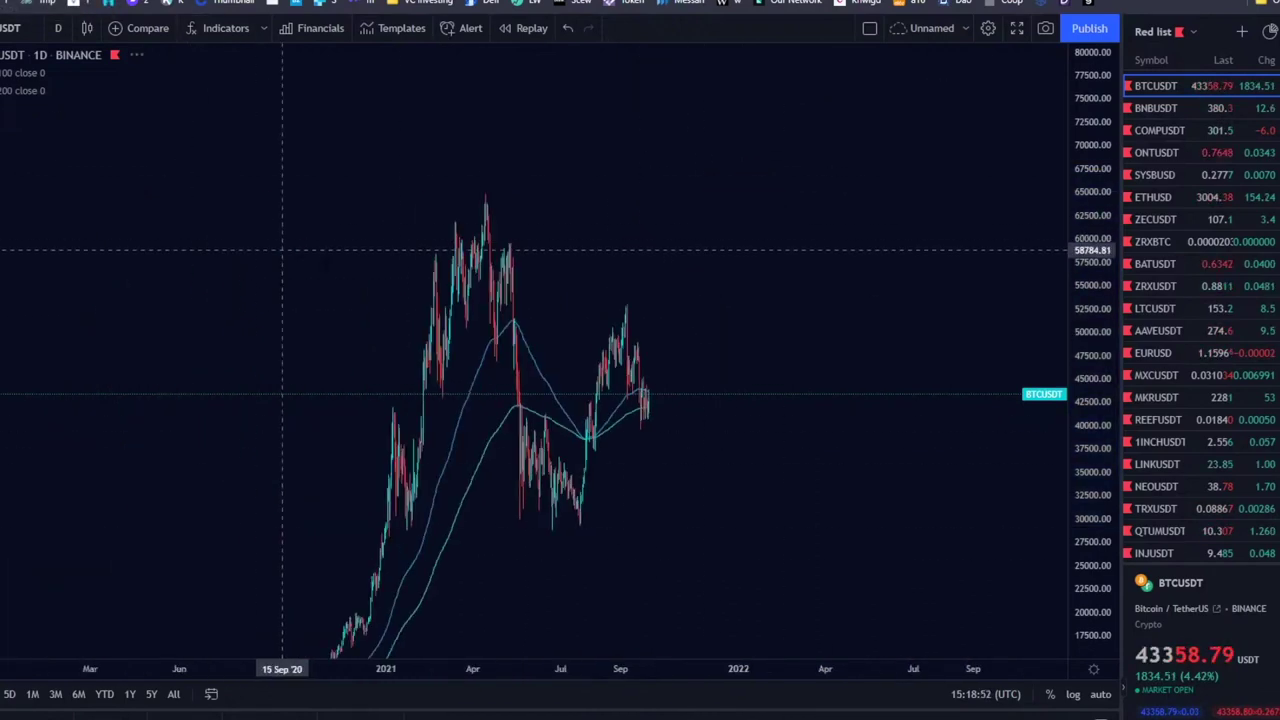
{"action": "scroll", "coordinate": [745, 263], "scroll_direction": "down", "scroll_amount": 2}
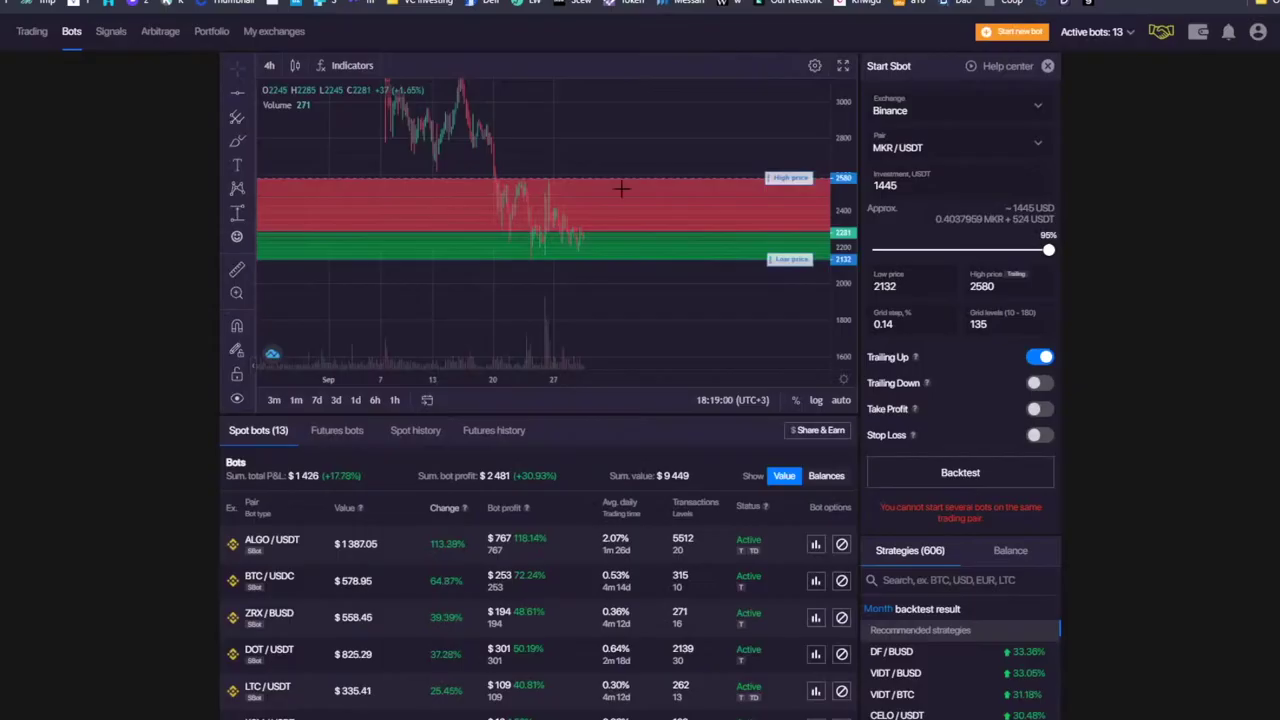
- Switch to the trading bots page, review the bot types offered for a new bot, and choose Sbot
{"action": "left_click", "coordinate": [1015, 33]}
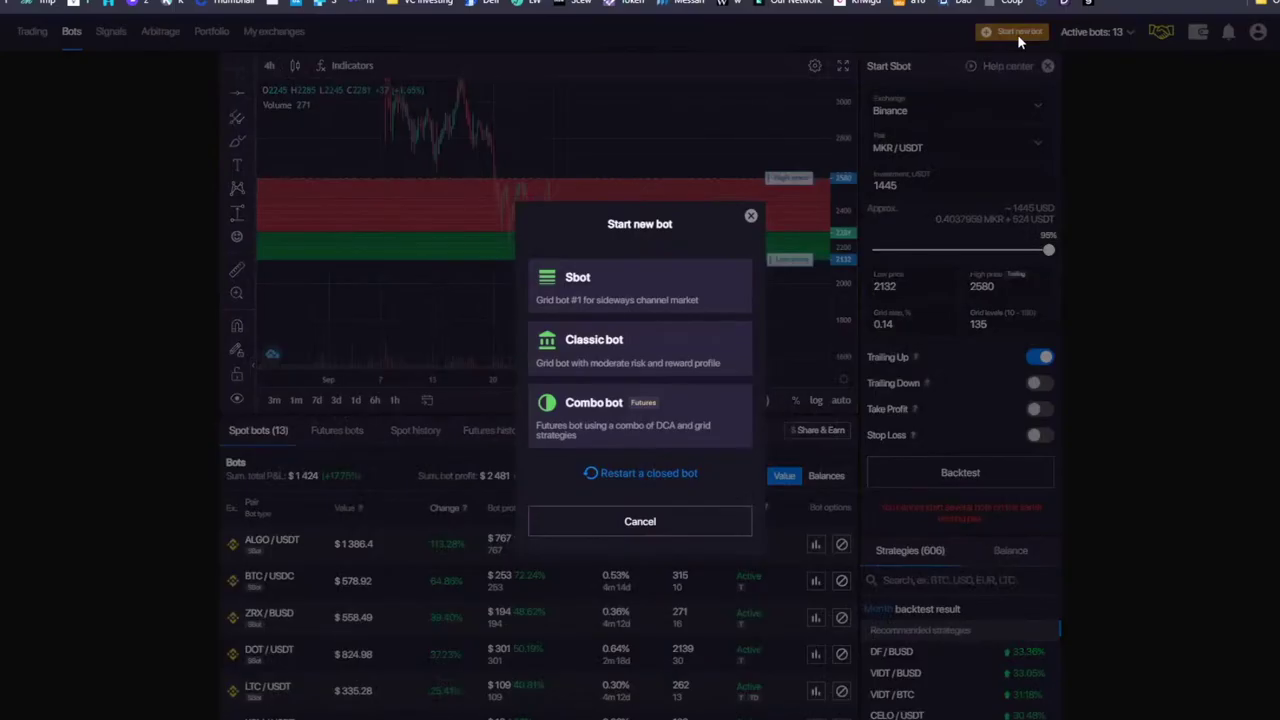
{"action": "left_click", "coordinate": [751, 217]}
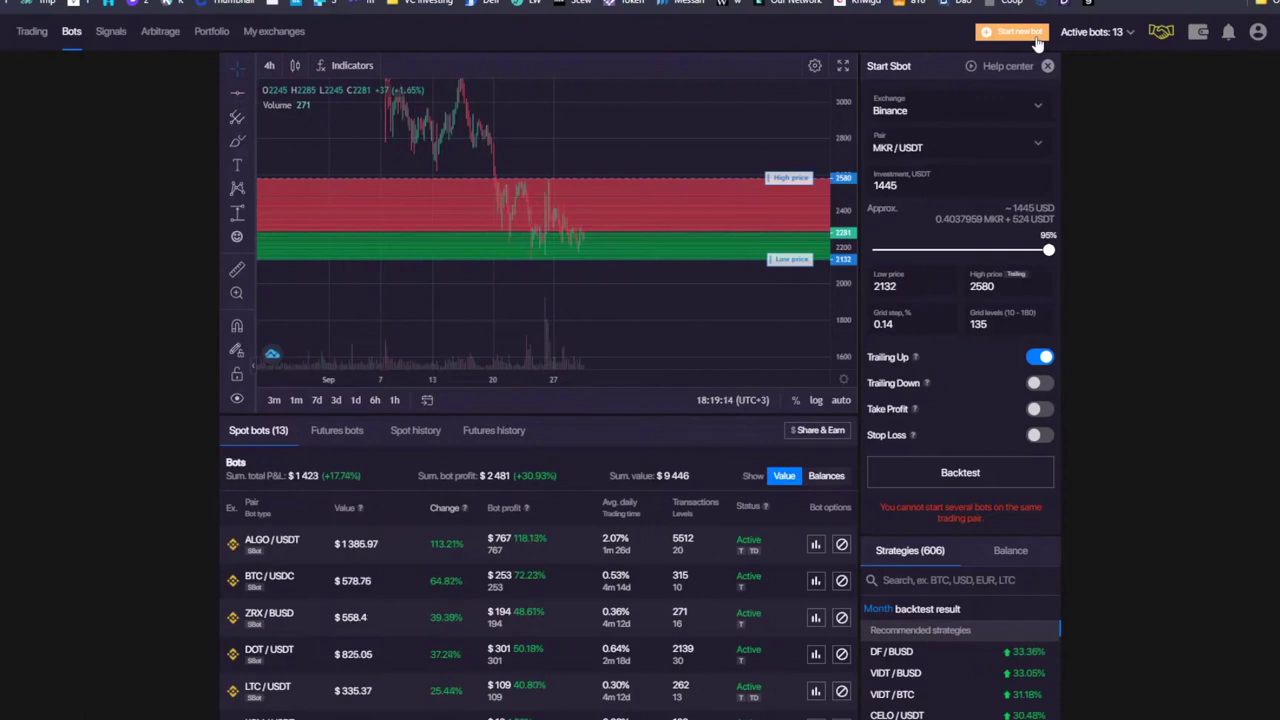
{"action": "left_click", "coordinate": [1016, 33]}
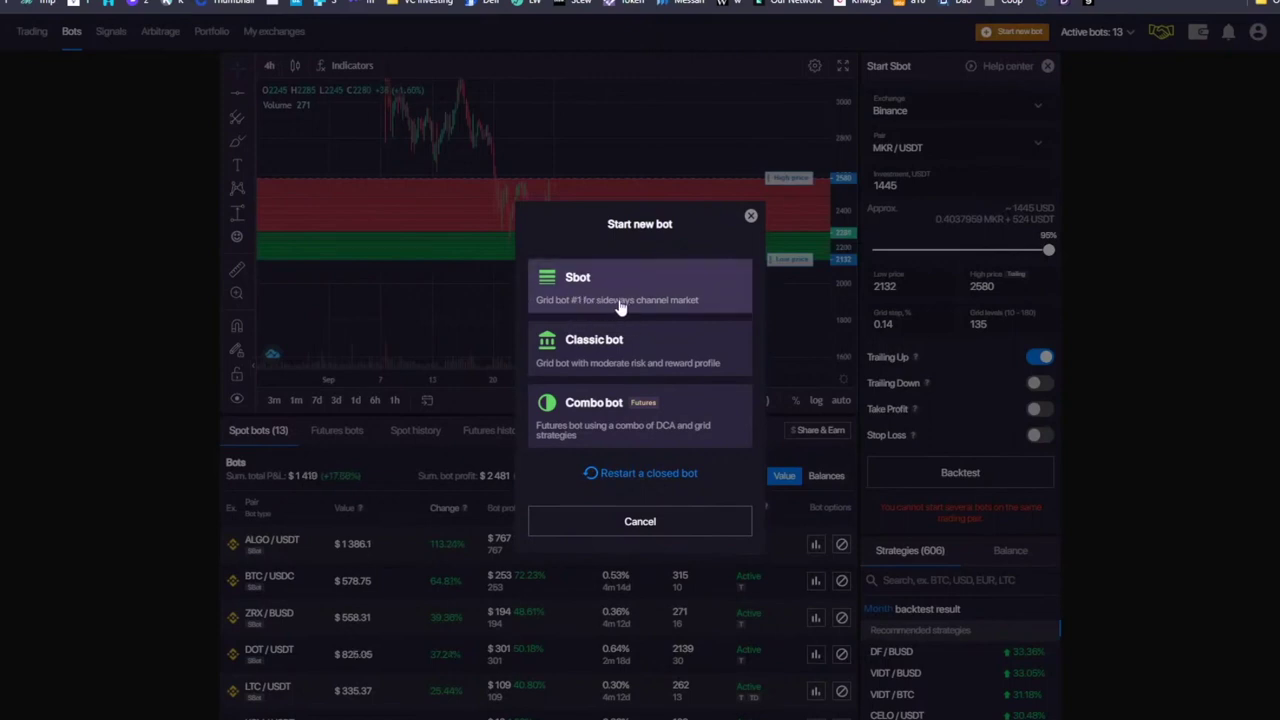
{"action": "left_click", "coordinate": [703, 300]}
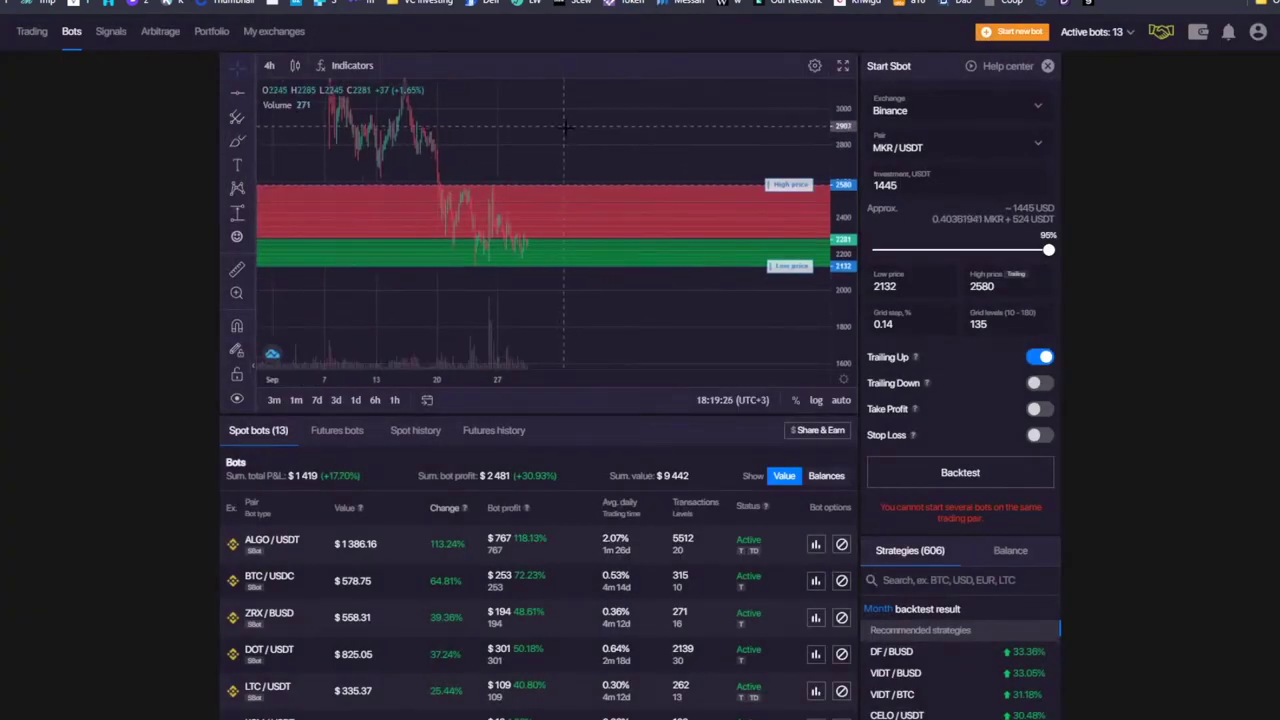
- Open the running KSM / USDT bot and examine its details, grid levels and executed trades on the chart
{"action": "scroll", "coordinate": [546, 498], "scroll_direction": "down", "scroll_amount": 3}
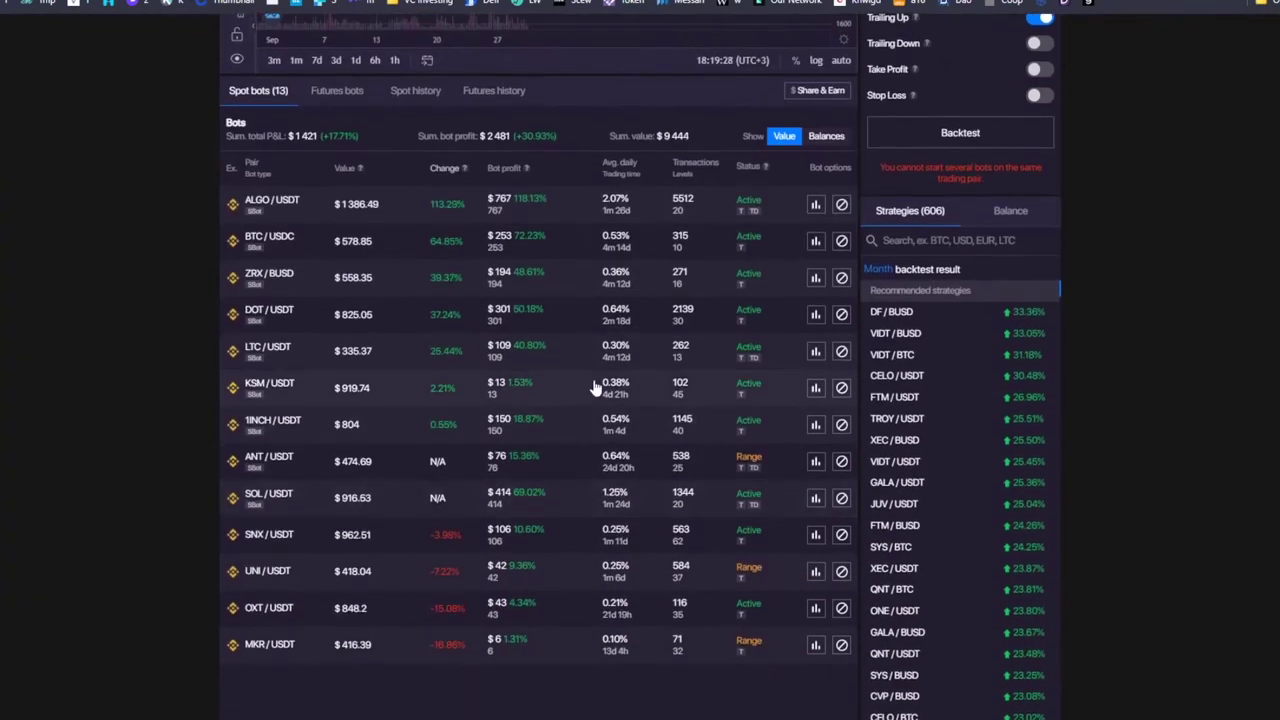
{"action": "left_click", "coordinate": [560, 461]}
{"action": "left_click", "coordinate": [518, 397]}
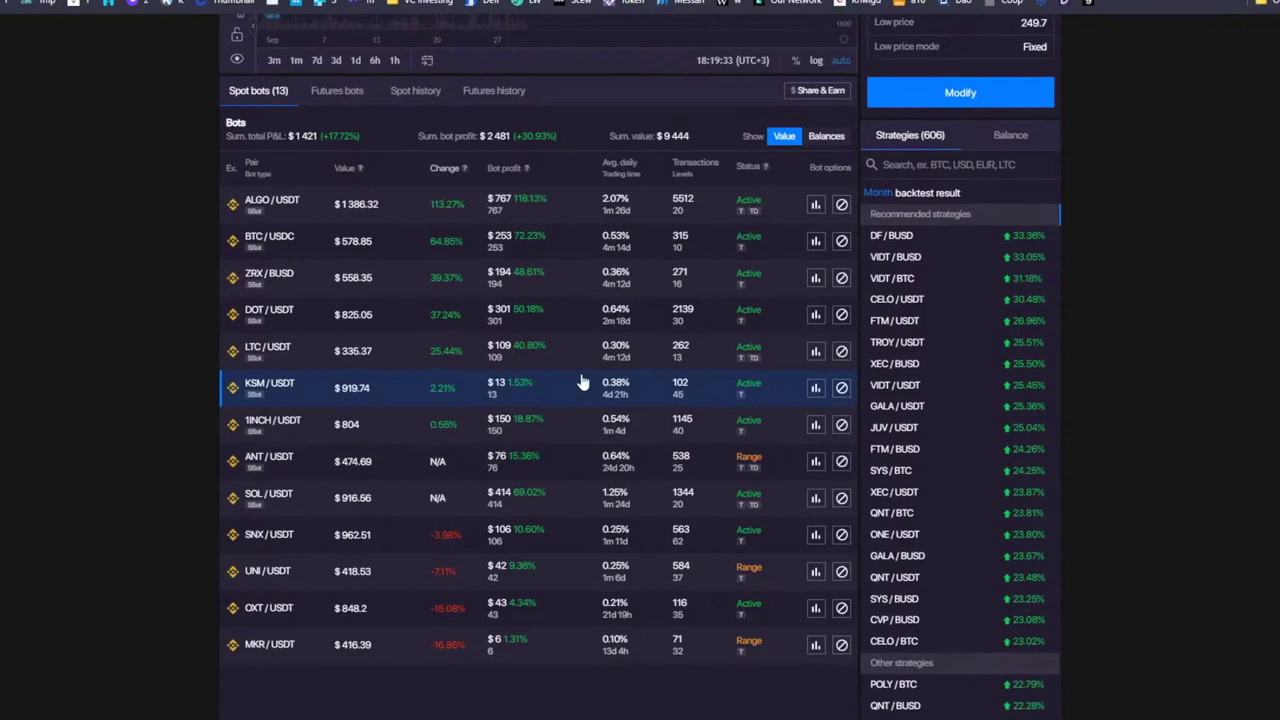
{"action": "scroll", "coordinate": [582, 383], "scroll_direction": "up", "scroll_amount": 3}
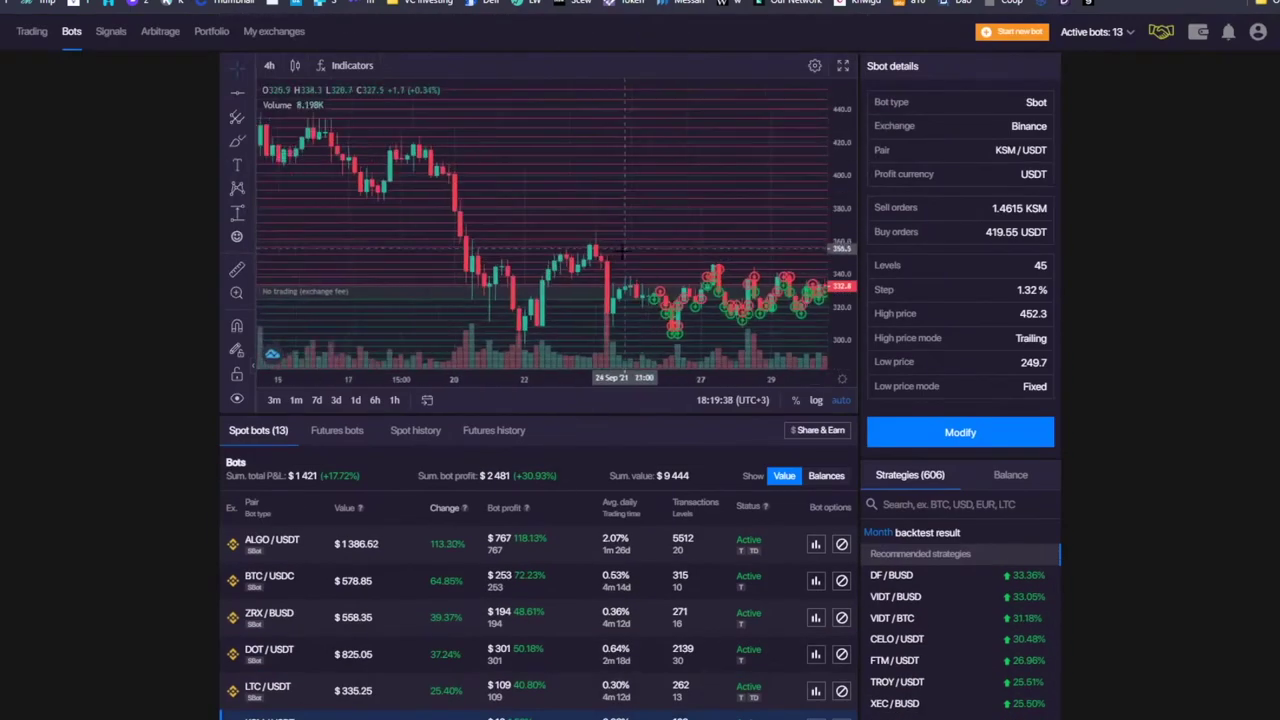
{"action": "scroll", "coordinate": [624, 250], "scroll_direction": "right", "scroll_amount": 5}
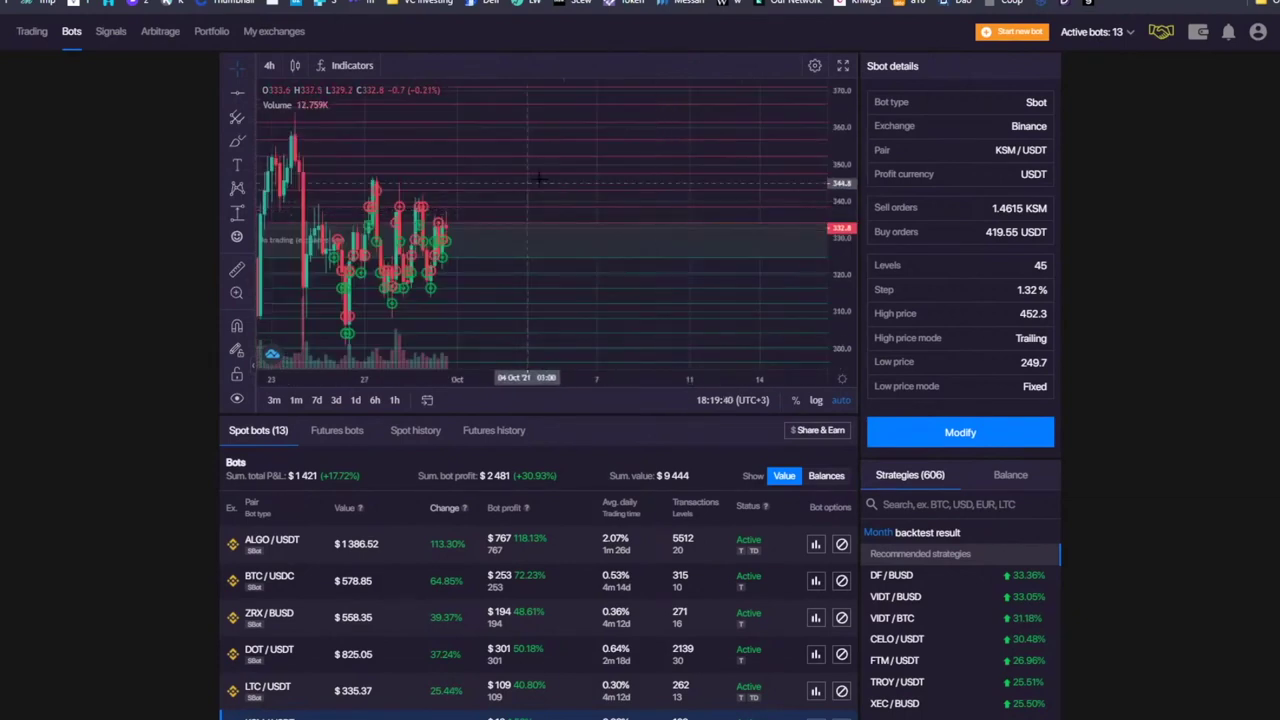
{"action": "scroll", "coordinate": [539, 178], "scroll_direction": "left", "scroll_amount": 5}
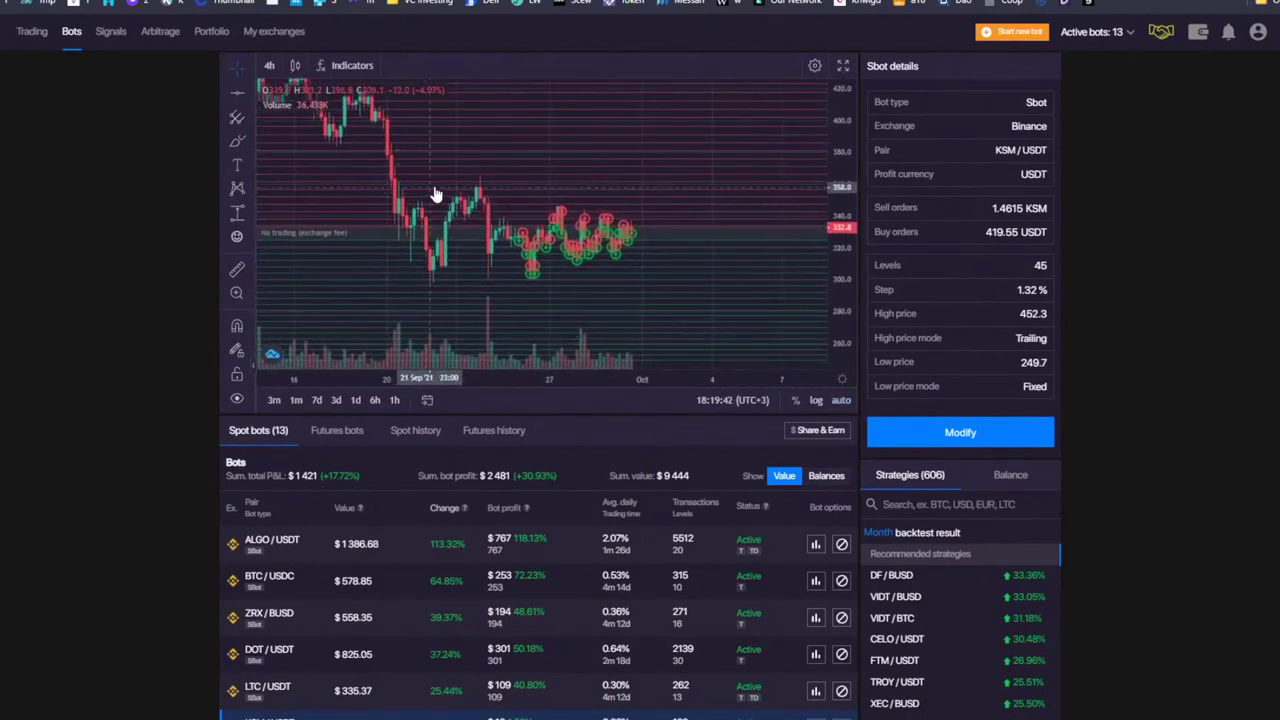
{"action": "scroll", "coordinate": [560, 149], "scroll_direction": "down", "scroll_amount": 2}
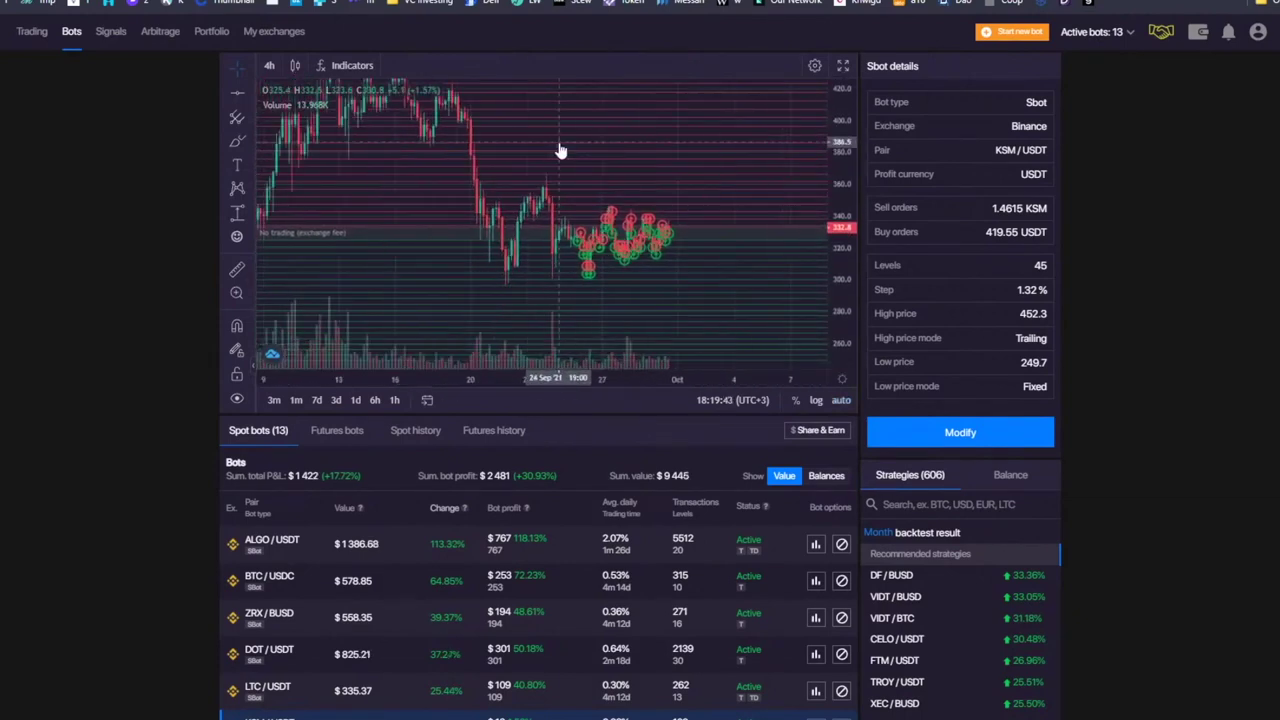
- Sketch a sideways wave across the KSM / USDT trades and place horizontal lines above and below it at about 353.4 and 298.9
{"action": "left_click", "coordinate": [236, 142]}
{"action": "mouse_move", "coordinate": [600, 265]}
{"action": "left_mouse_down"}
{"action": "mouse_move", "coordinate": [675, 228]}
{"action": "mouse_move", "coordinate": [815, 262]}
{"action": "left_mouse_up"}
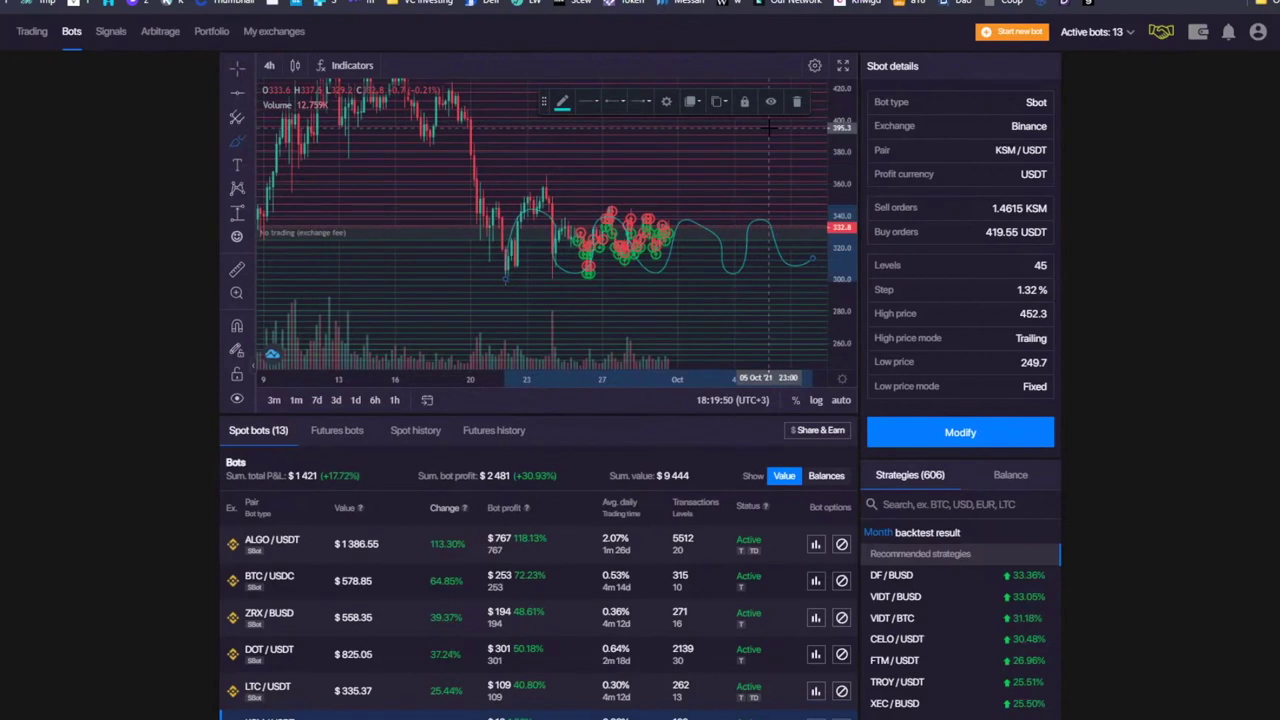
{"action": "left_click", "coordinate": [240, 93]}
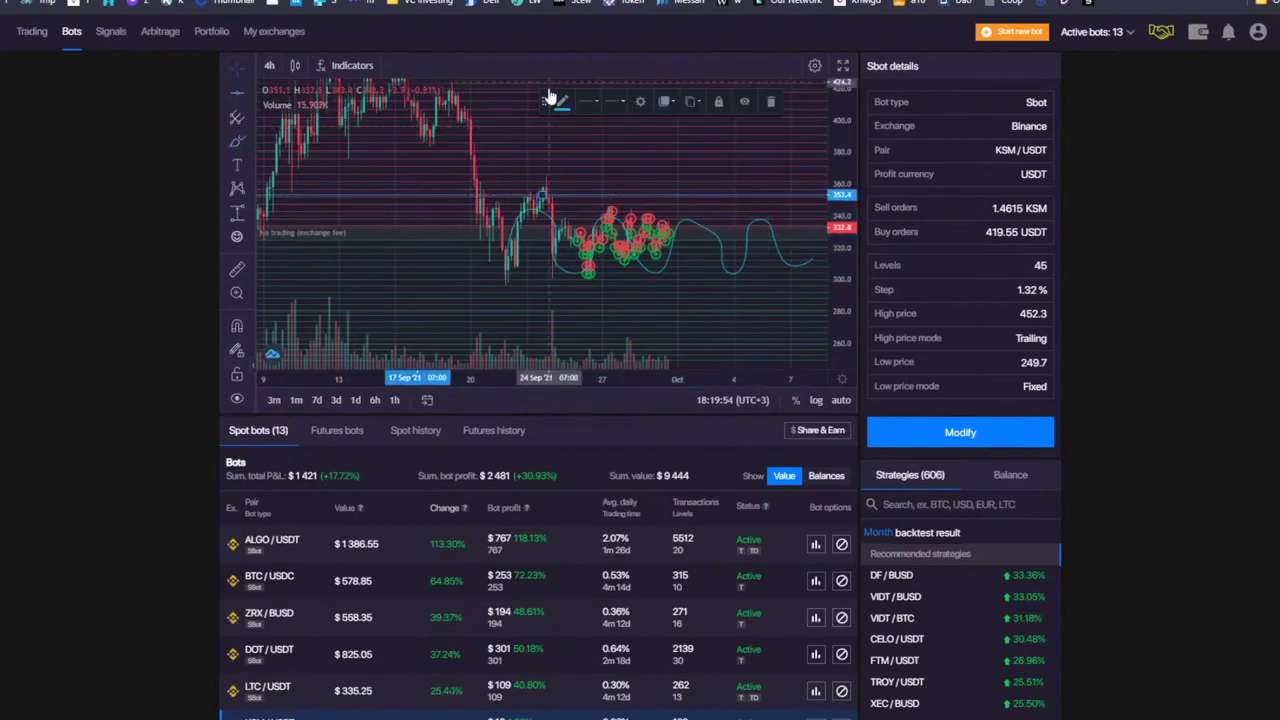
{"action": "left_click", "coordinate": [541, 281]}
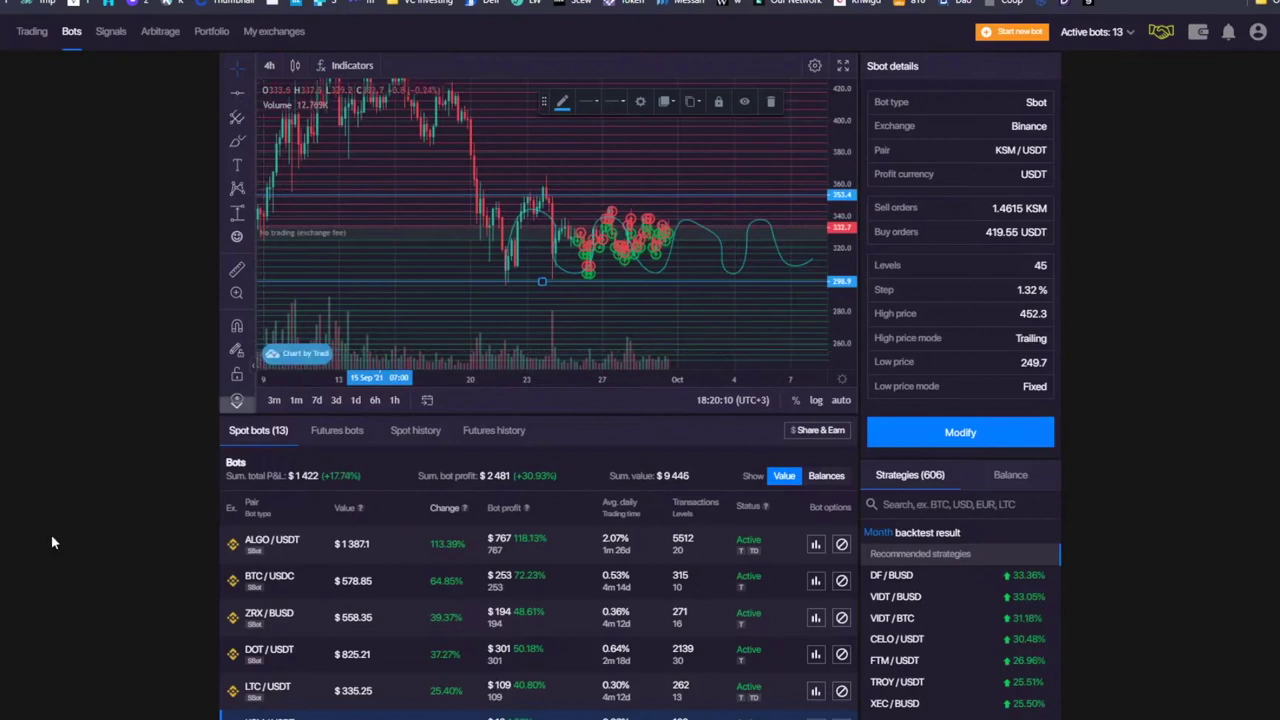
{"action": "scroll", "coordinate": [437, 472], "scroll_direction": "down", "scroll_amount": 2}
{"action": "scroll", "coordinate": [571, 380], "scroll_direction": "up", "scroll_amount": 2}
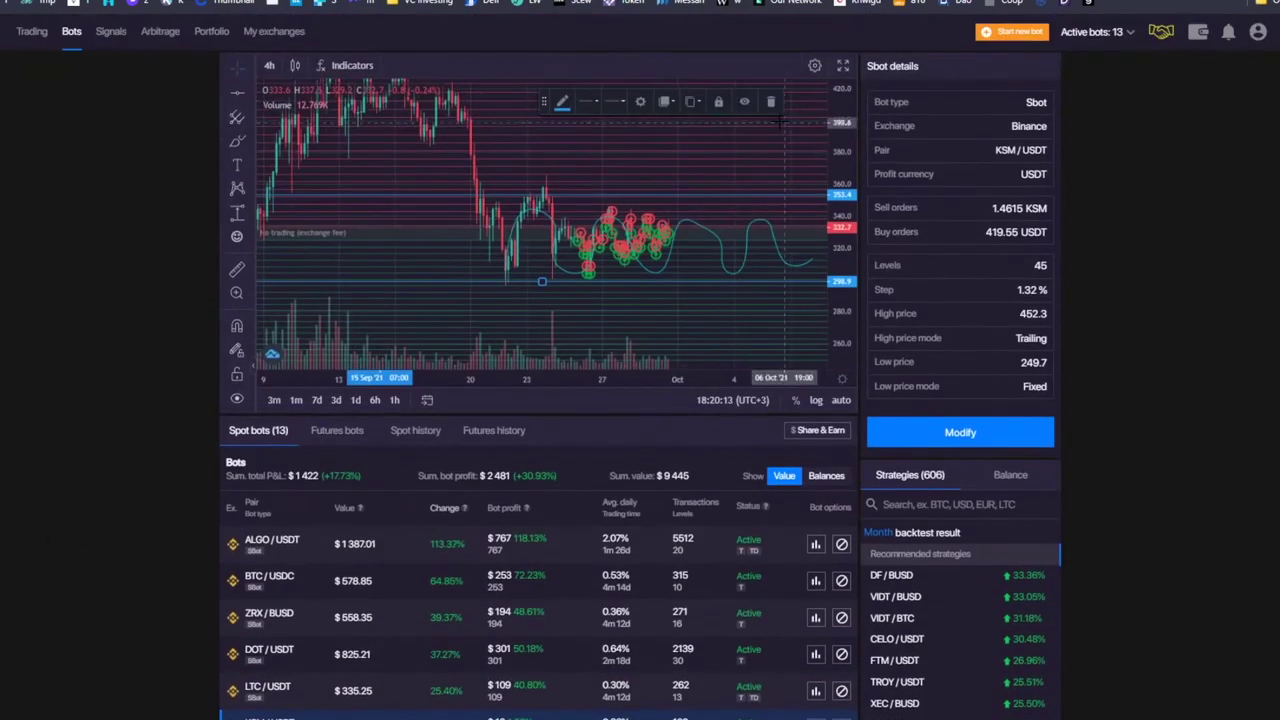
- Start a new Sbot and choose ALICE / USDT as its trading pair
{"action": "left_click", "coordinate": [1012, 31]}
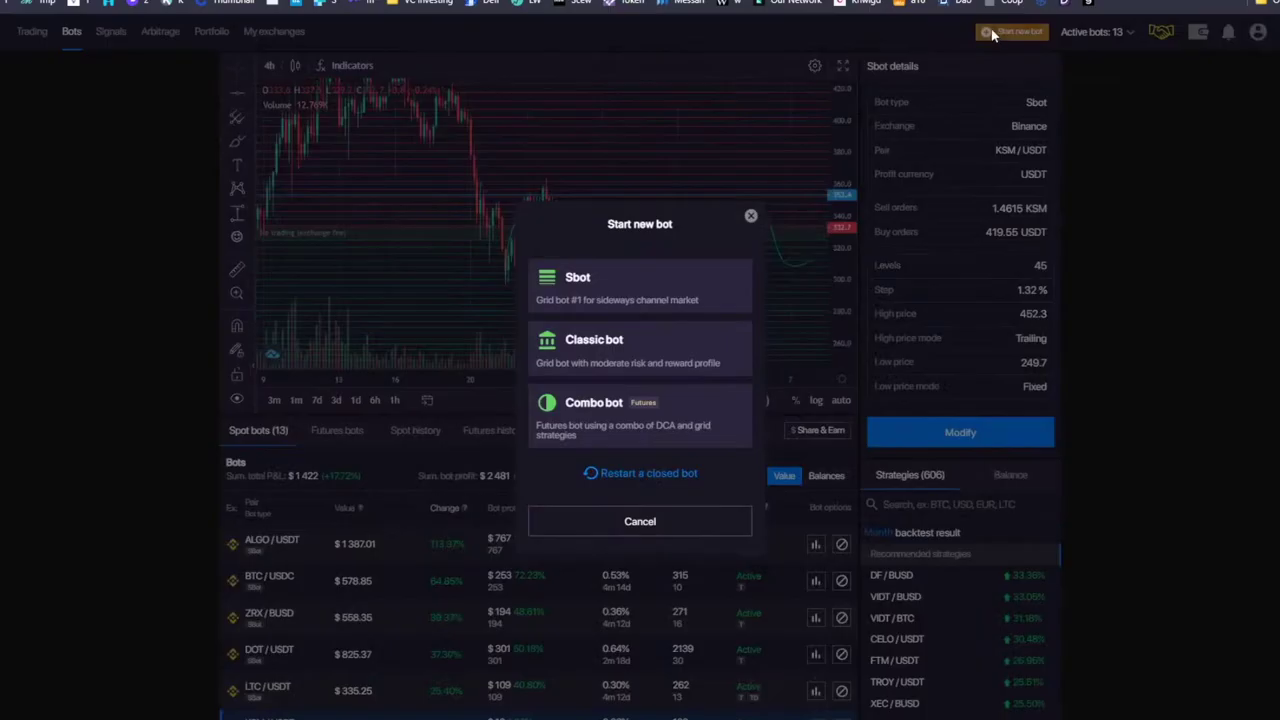
{"action": "left_click", "coordinate": [640, 296]}
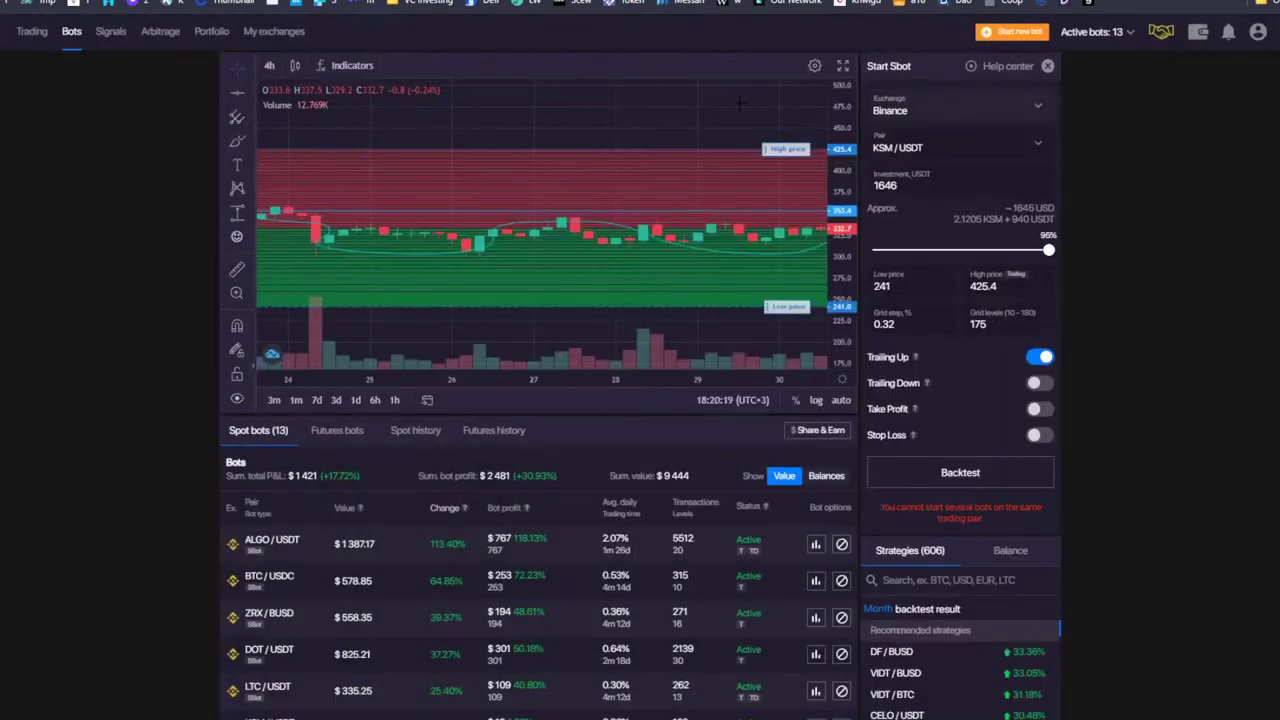
{"action": "scroll", "coordinate": [740, 103], "scroll_direction": "down", "scroll_amount": 10}
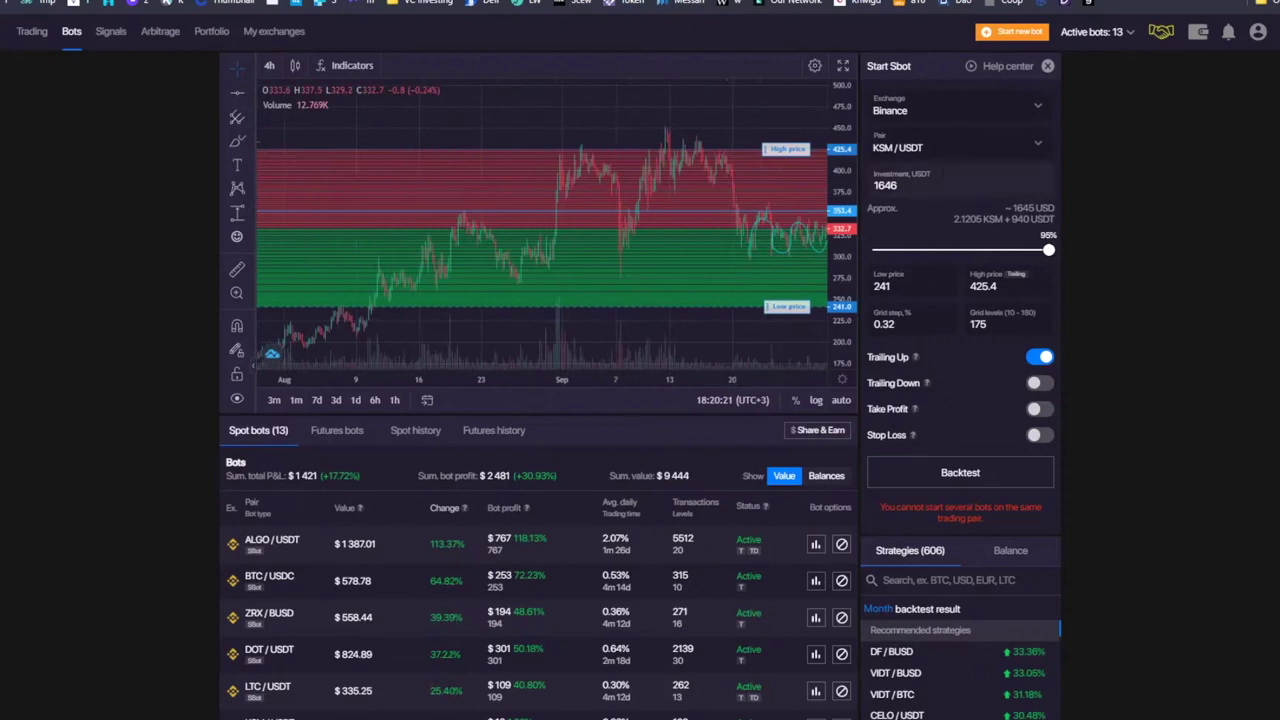
{"action": "left_click", "coordinate": [960, 147]}
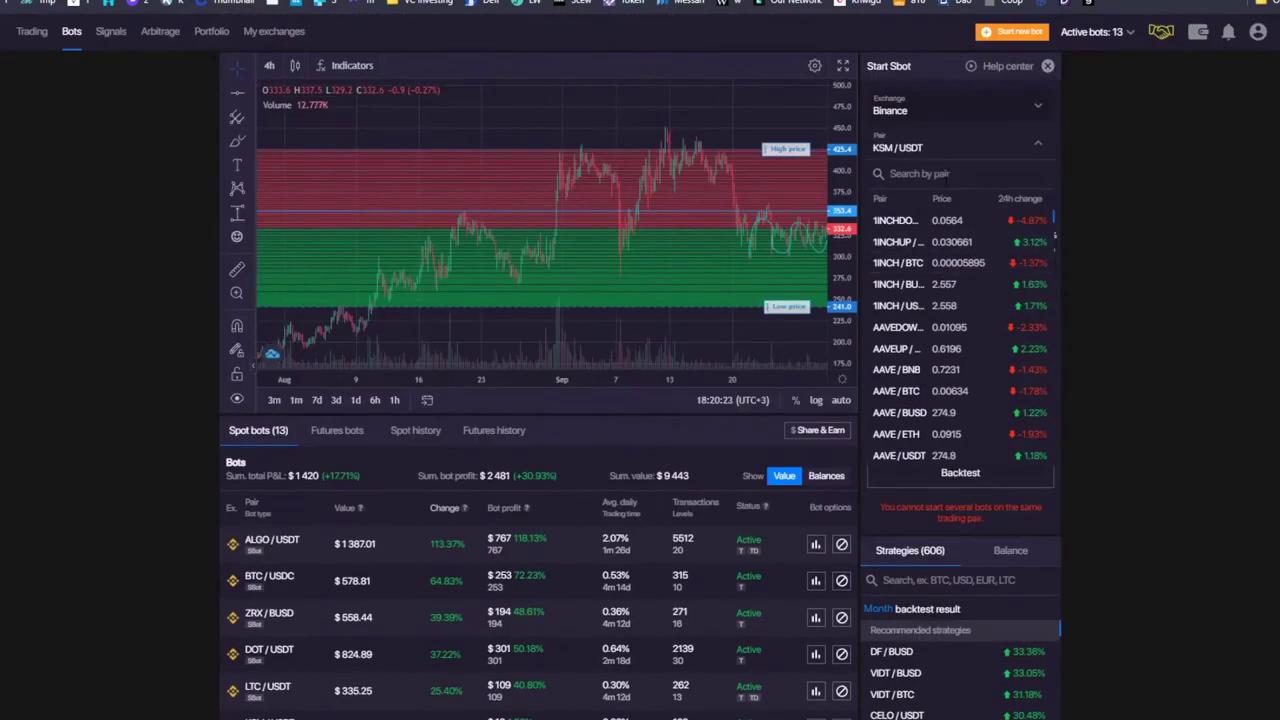
{"action": "scroll", "coordinate": [935, 330], "scroll_direction": "down", "scroll_amount": 10}
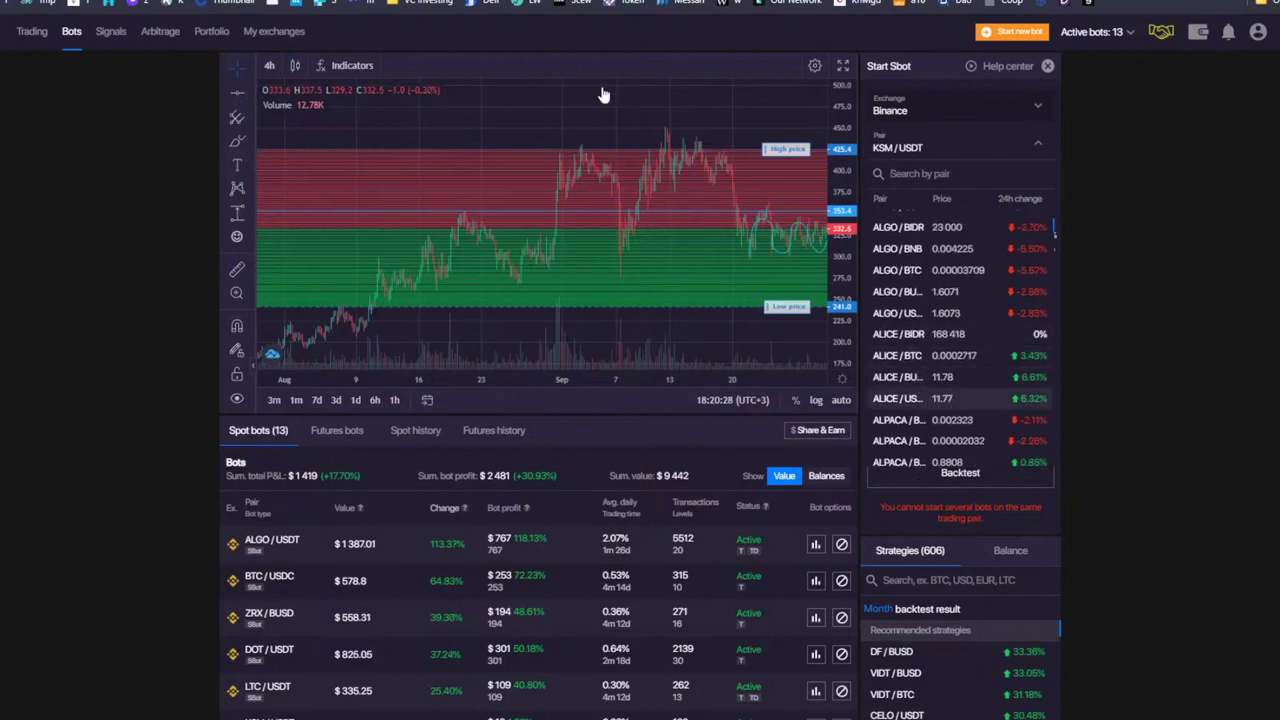
{"action": "left_click", "coordinate": [897, 398]}
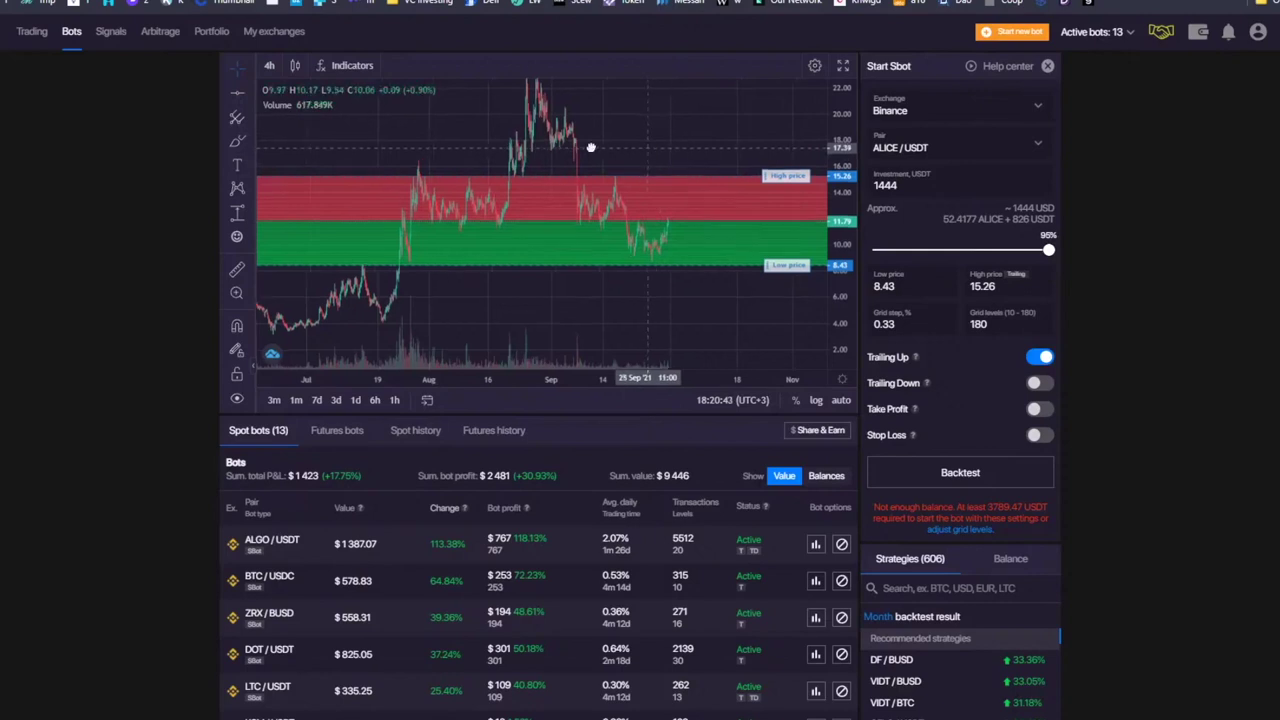
- Sketch a price wave oscillating inside the ALICE / USDT grid after the latest candles, and delete the sketch
{"action": "left_click_drag", "start_coordinate": [591, 143], "coordinate": [460, 145]}
{"action": "left_click", "coordinate": [236, 141]}
{"action": "mouse_move", "coordinate": [540, 215]}
{"action": "left_mouse_down"}
{"action": "mouse_move", "coordinate": [610, 236]}
{"action": "mouse_move", "coordinate": [762, 205]}
{"action": "left_mouse_up"}
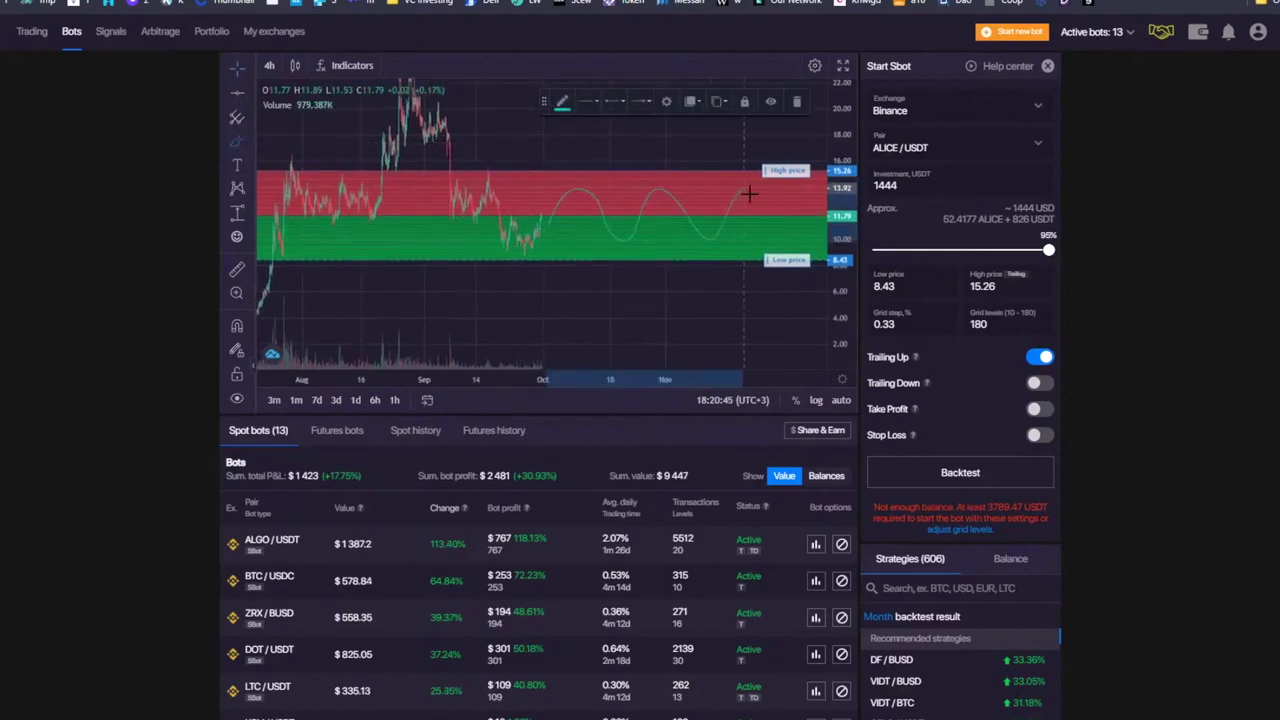
{"action": "left_click", "coordinate": [796, 101]}
- Sketch a price drop moving sideways around and below the ALICE / USDT grid's low price, and delete both strokes
{"action": "mouse_move", "coordinate": [542, 215]}
{"action": "left_mouse_down"}
{"action": "mouse_move", "coordinate": [554, 251]}
{"action": "mouse_move", "coordinate": [629, 274]}
{"action": "mouse_move", "coordinate": [768, 270]}
{"action": "left_mouse_up"}
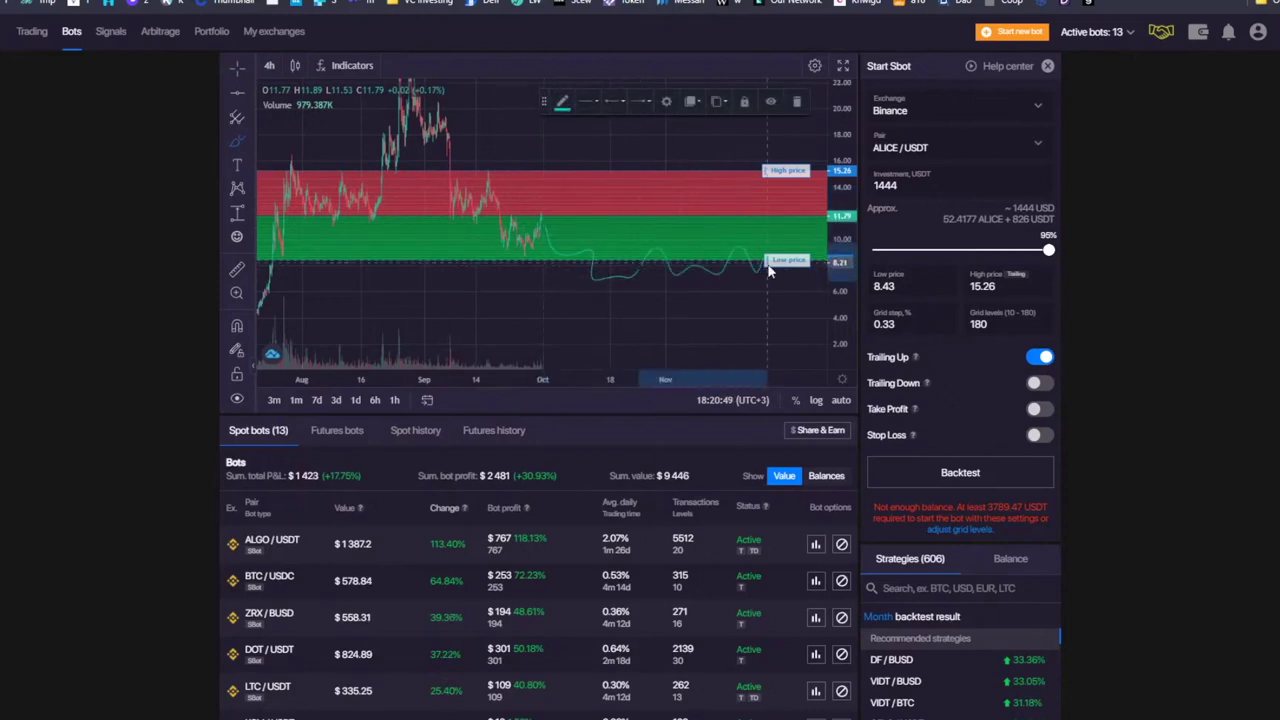
{"action": "left_click", "coordinate": [796, 101]}
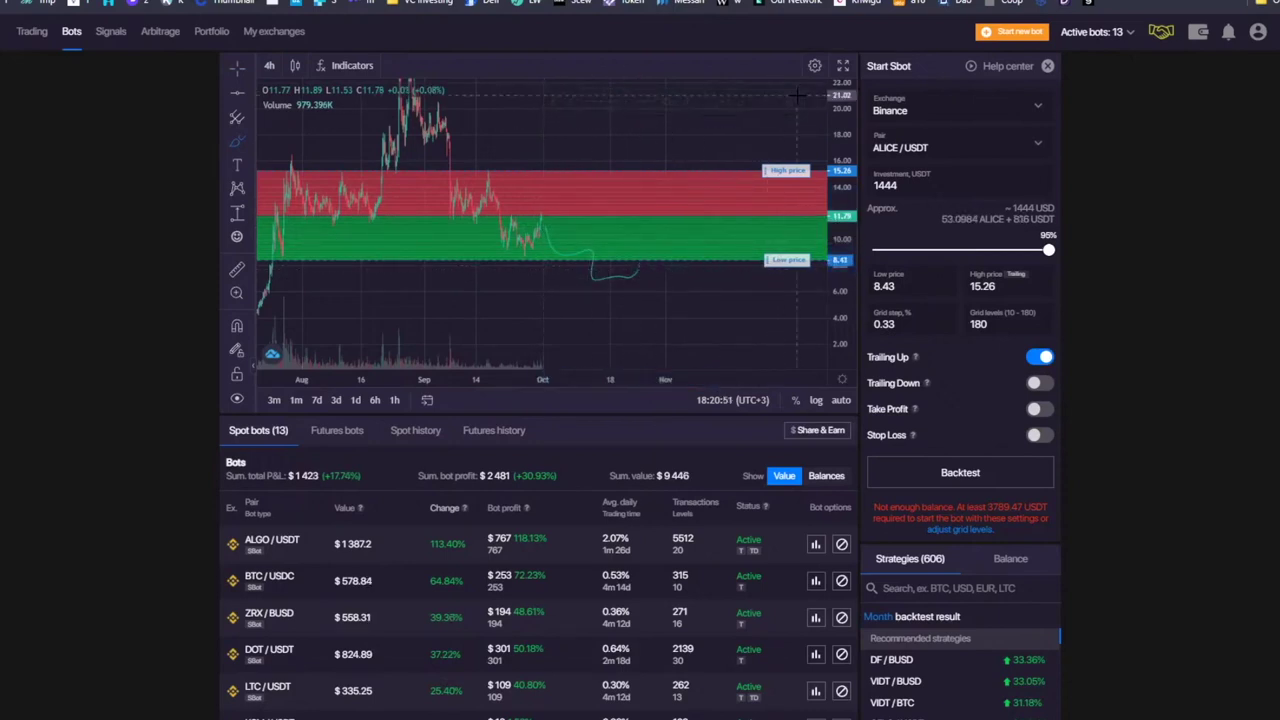
{"action": "left_click", "coordinate": [600, 272]}
{"action": "left_click", "coordinate": [796, 101]}
- Circle the late May, mid-July, late July and late September price points near the low price line on the ALICE / USDT chart
{"action": "scroll", "coordinate": [680, 125], "scroll_direction": "down", "scroll_amount": 2}
{"action": "scroll", "coordinate": [570, 132], "scroll_direction": "down", "scroll_amount": 2}
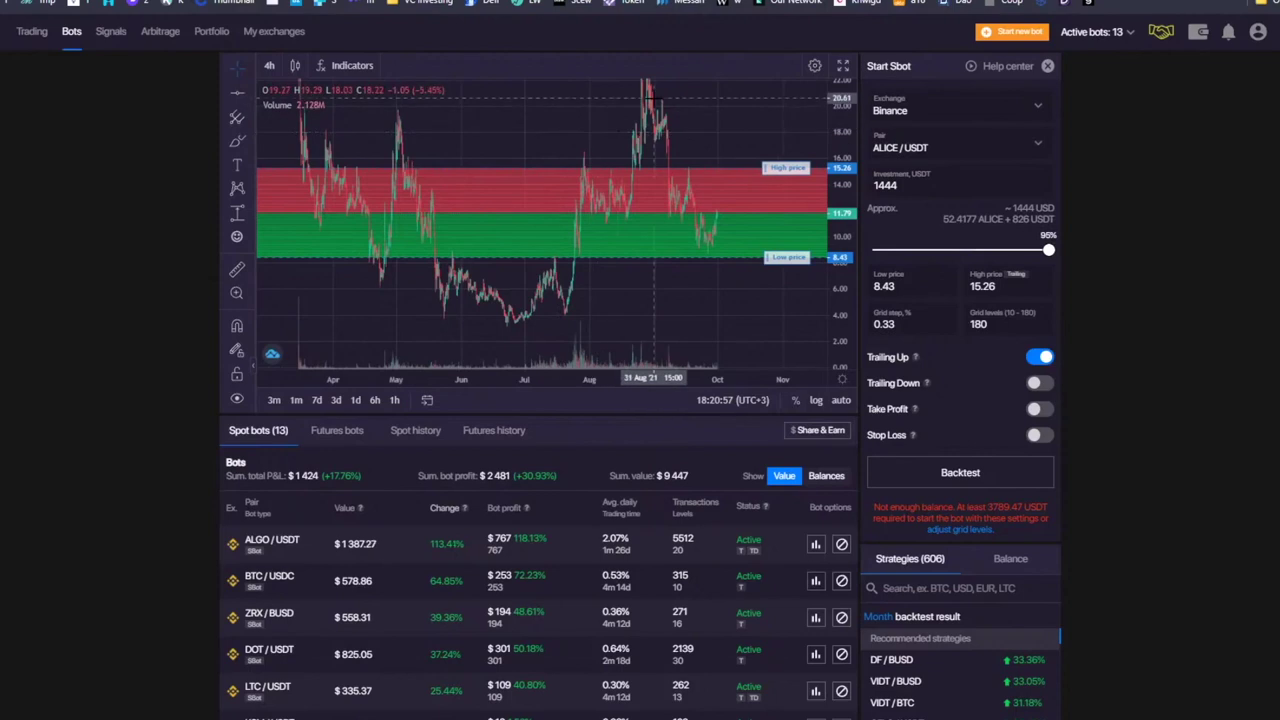
{"action": "scroll", "coordinate": [660, 110], "scroll_direction": "up", "scroll_amount": 3}
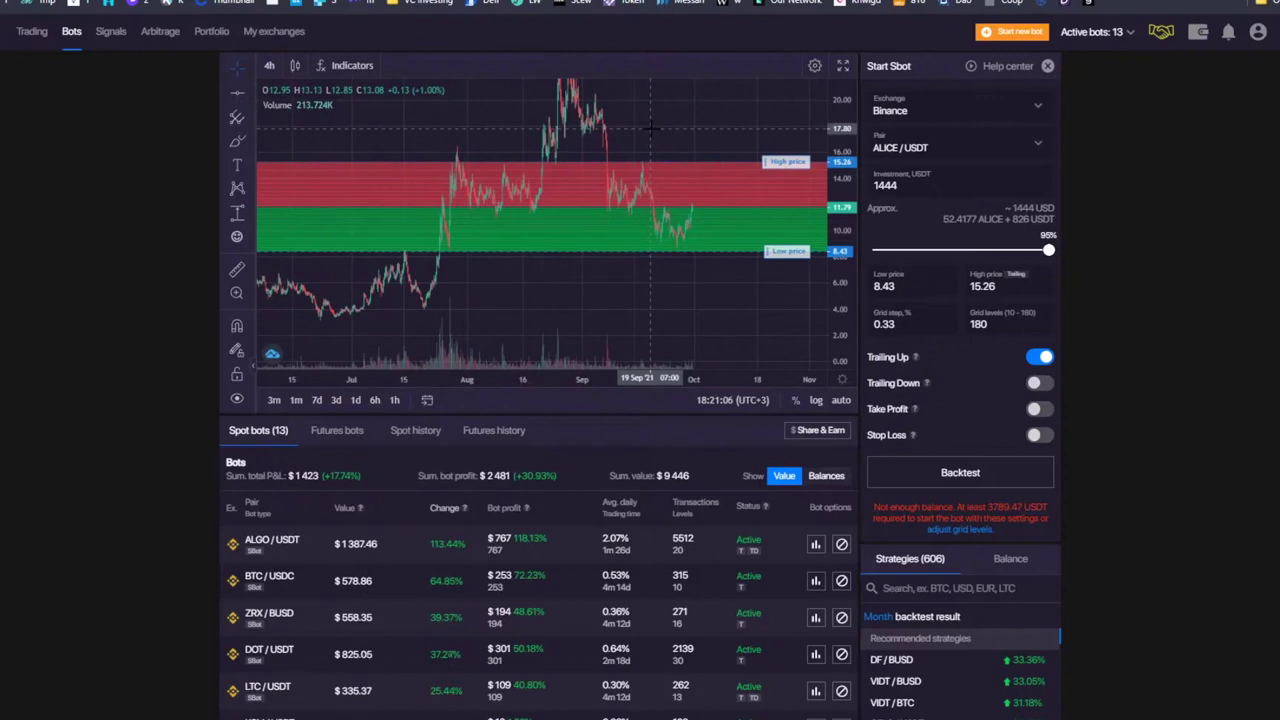
{"action": "scroll", "coordinate": [651, 128], "scroll_direction": "down", "scroll_amount": 2}
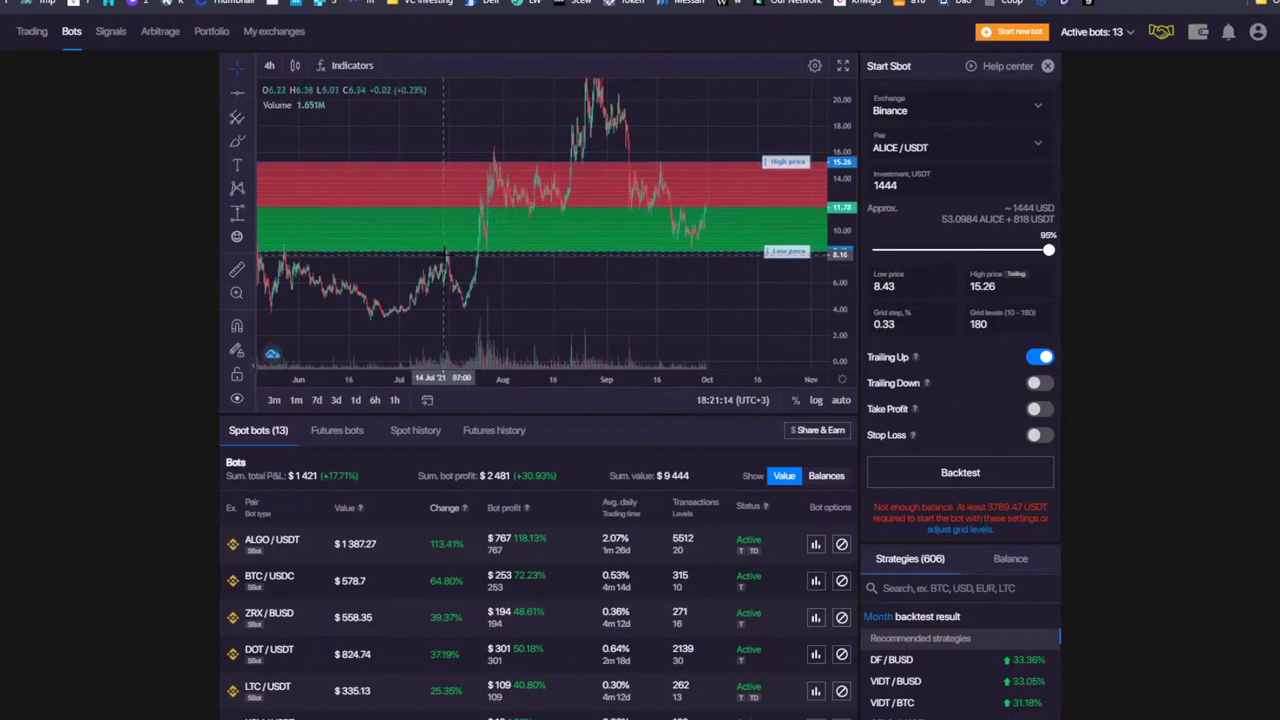
{"action": "left_click", "coordinate": [237, 141]}
{"action": "left_click_drag", "start_coordinate": [444, 248], "coordinate": [457, 246]}
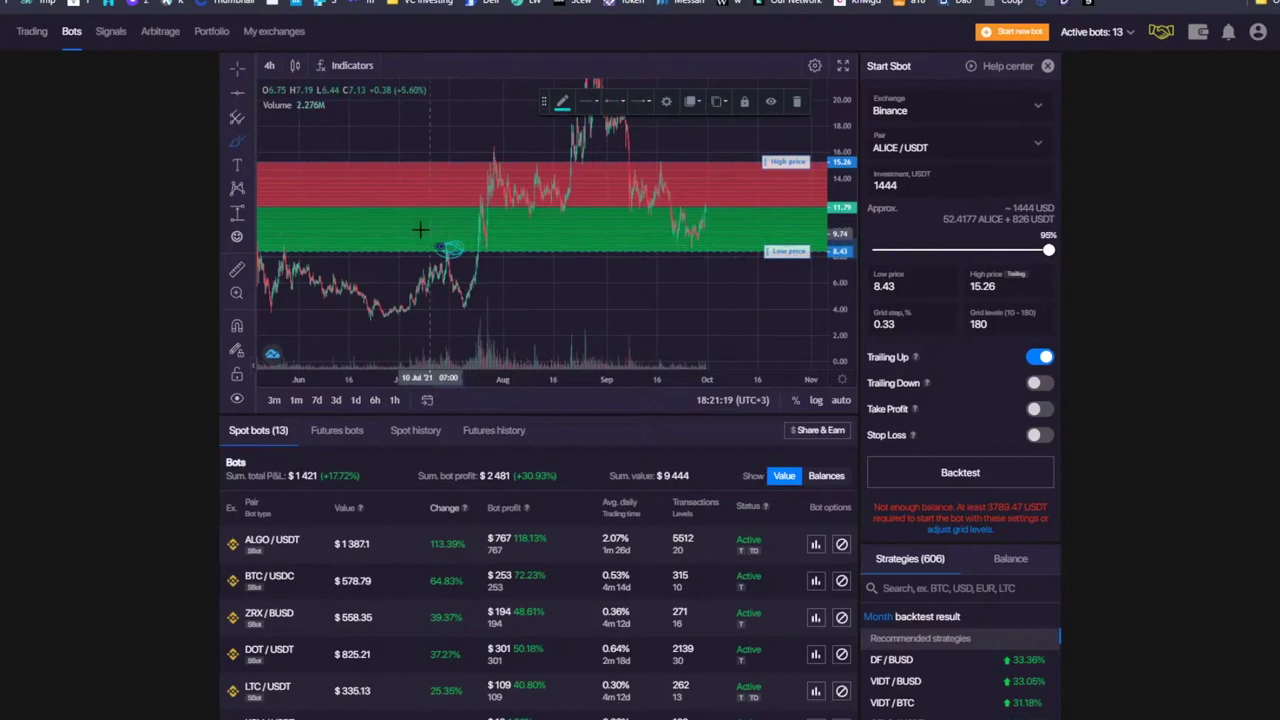
{"action": "left_click_drag", "start_coordinate": [288, 252], "coordinate": [290, 250]}
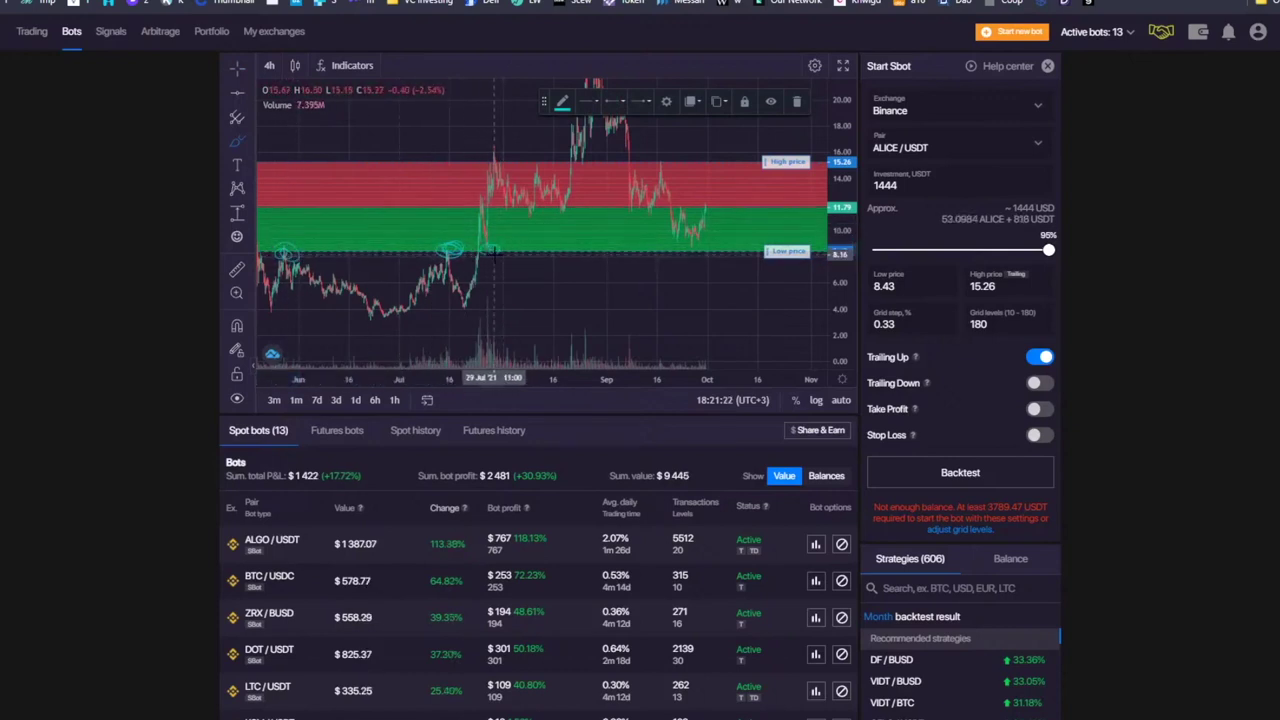
{"action": "mouse_move", "coordinate": [697, 244]}
{"action": "left_mouse_down"}
{"action": "mouse_move", "coordinate": [678, 256]}
{"action": "mouse_move", "coordinate": [698, 244]}
{"action": "mouse_move", "coordinate": [689, 250]}
{"action": "left_mouse_up"}
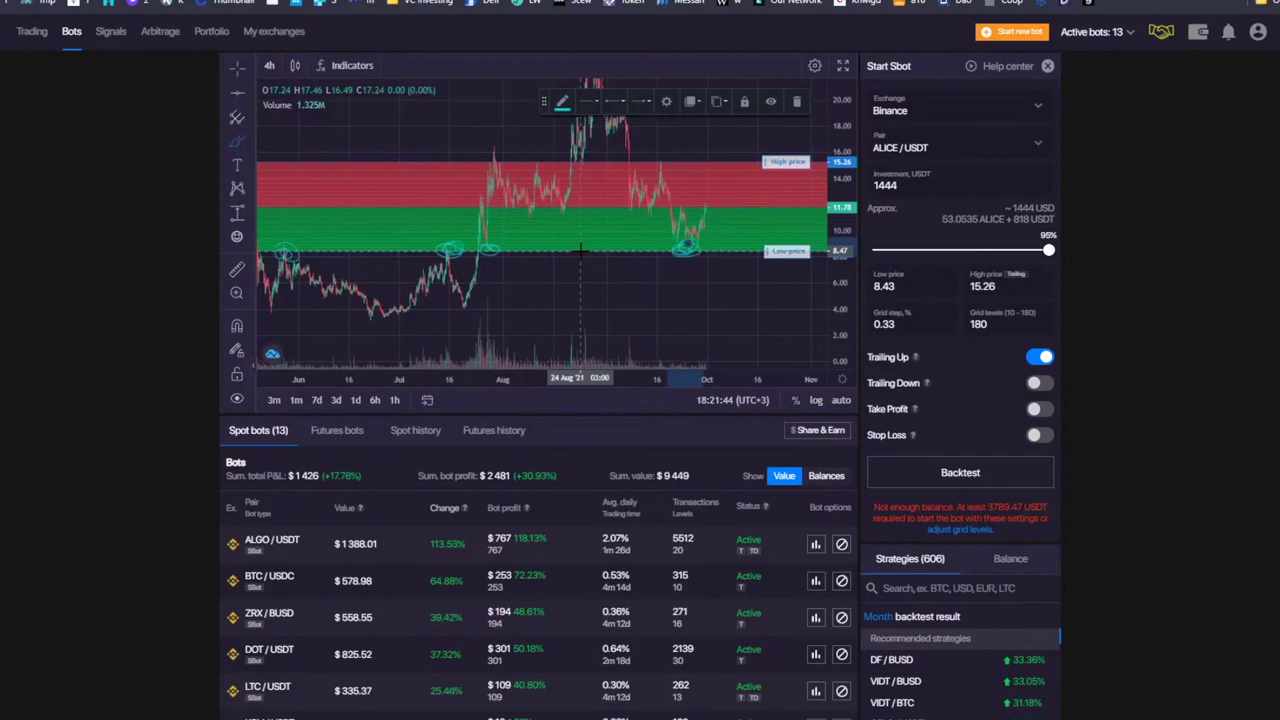
- Switch to the TradingView chart, load the Binance ALICEUSDT symbol and set the timeframe to 4h
{"action": "key", "text": "ctrl+Tab"}
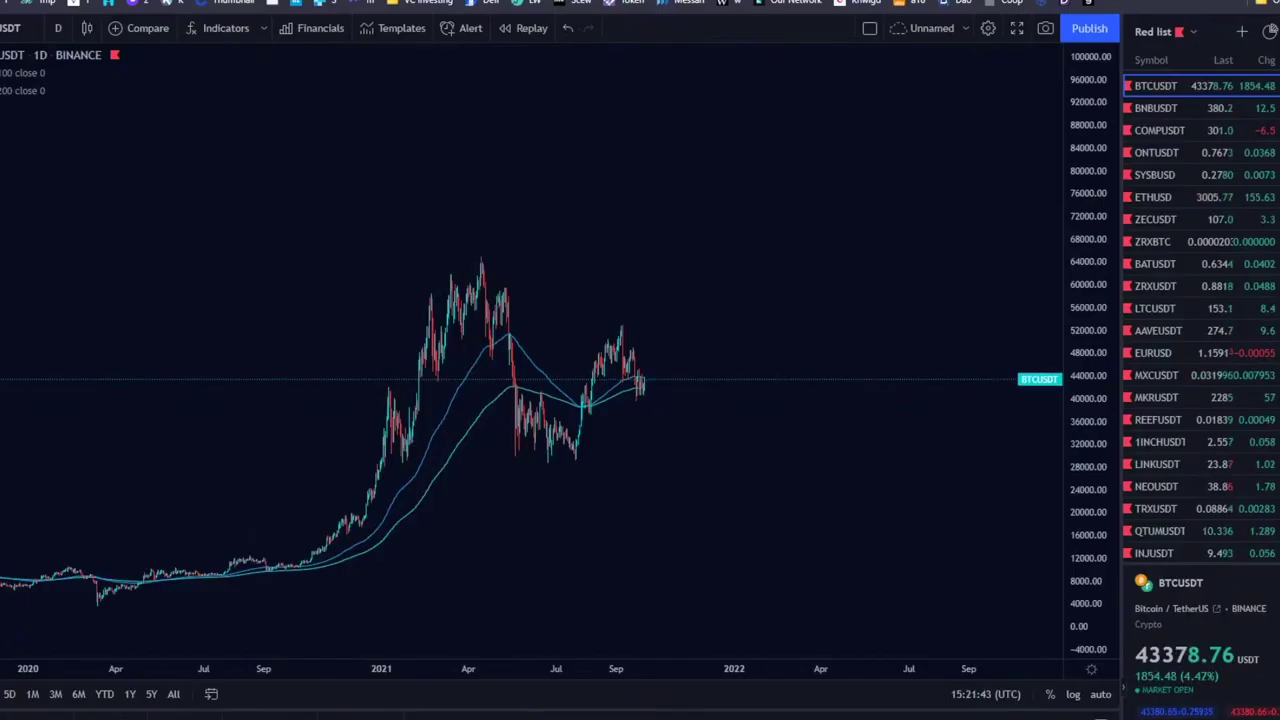
{"action": "left_click", "coordinate": [38, 30]}
{"action": "type", "text": "ALICE"}
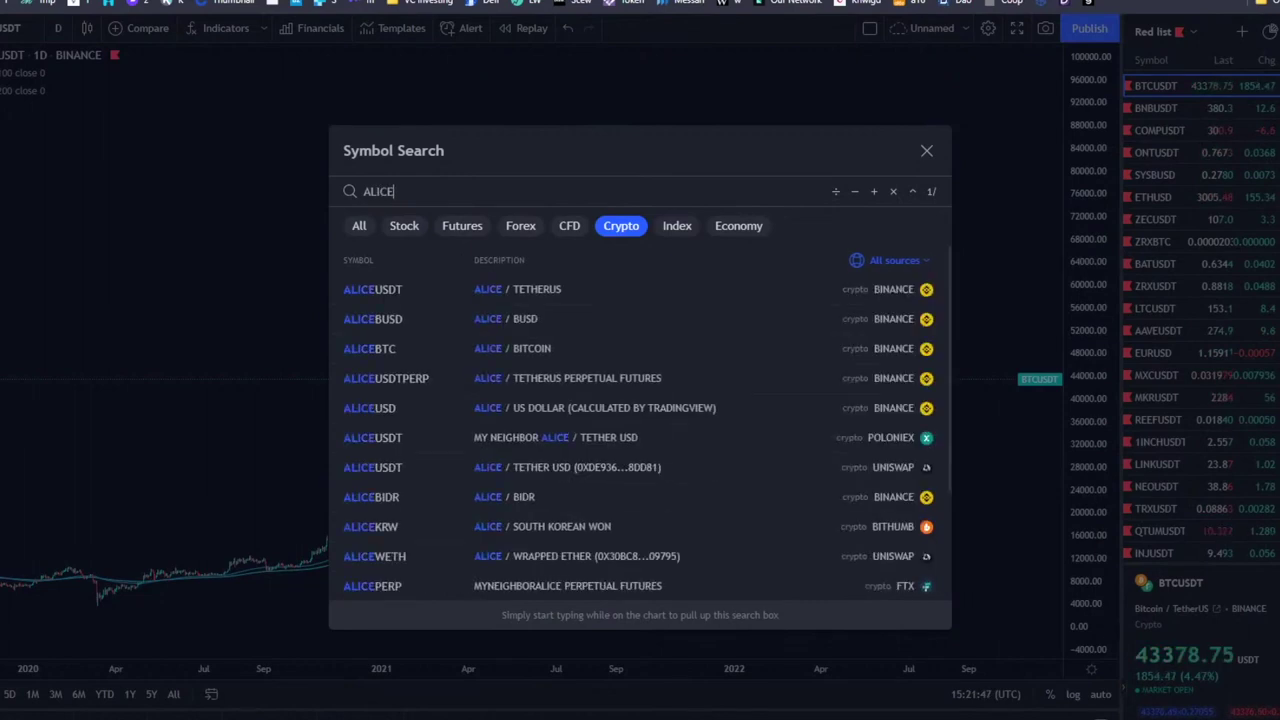
{"action": "left_click", "coordinate": [600, 300]}
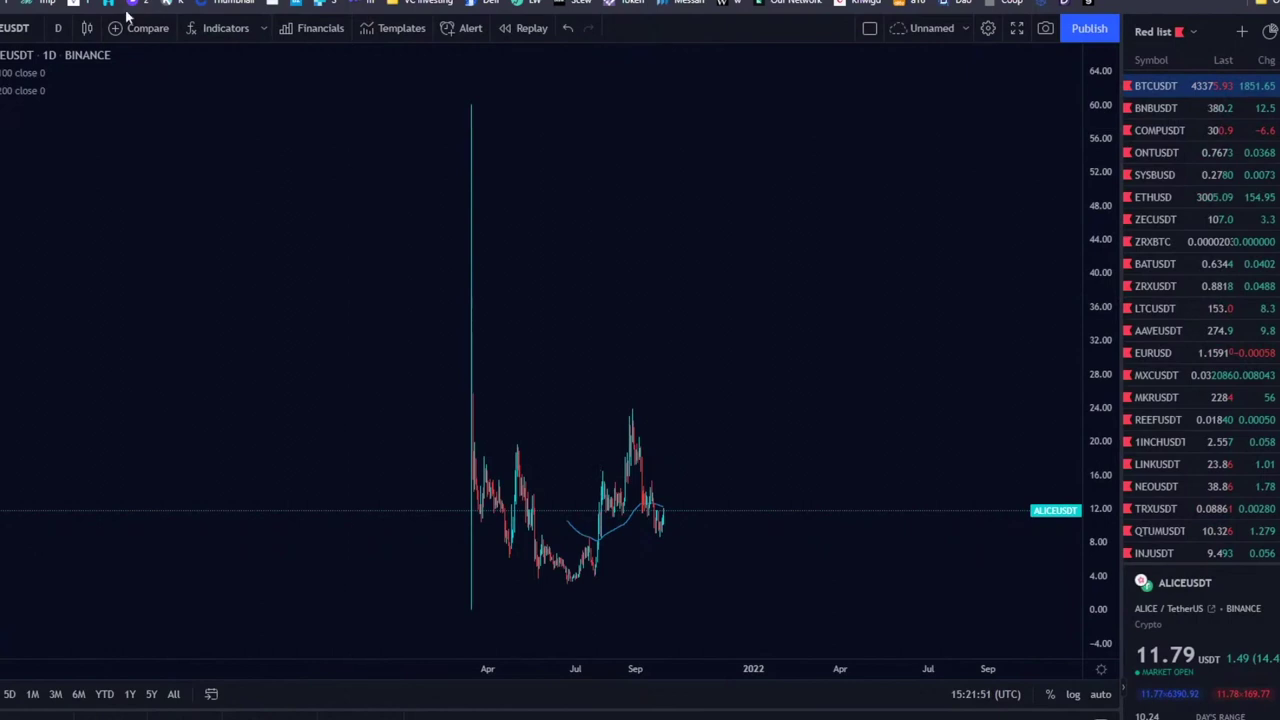
{"action": "left_click", "coordinate": [58, 28]}
{"action": "left_click", "coordinate": [89, 341]}
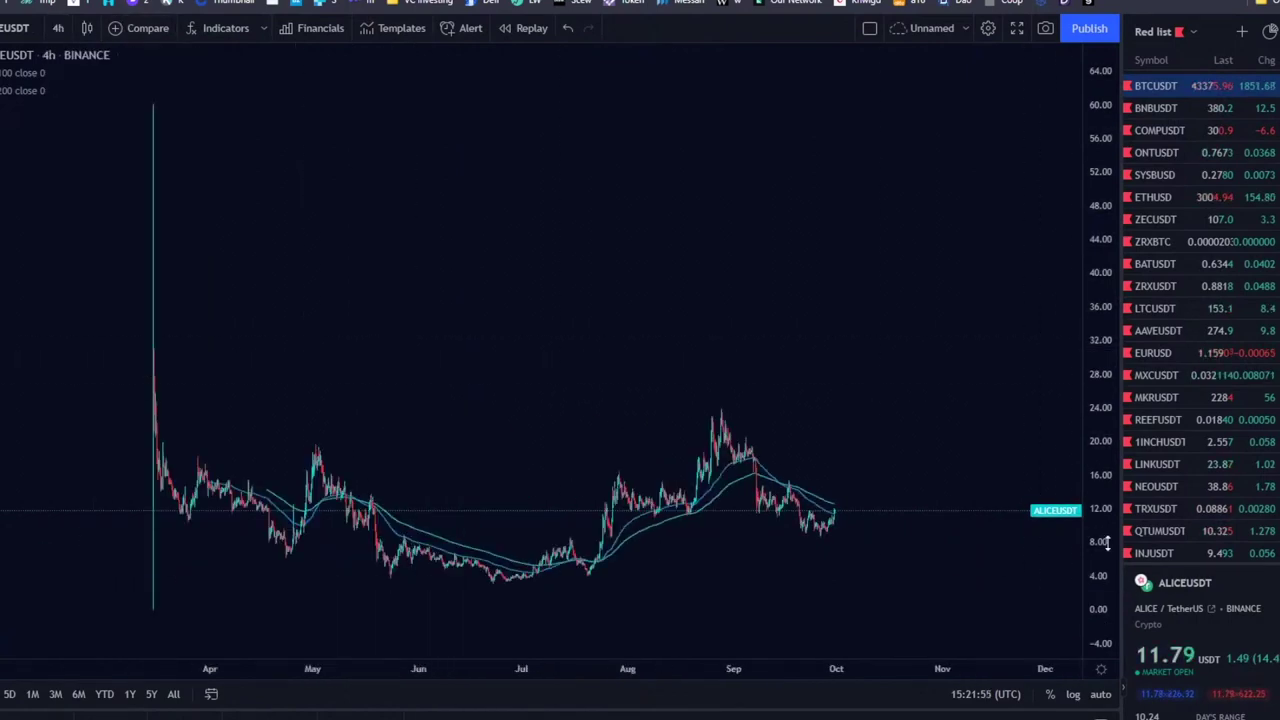
- Place a Fixed Range Volume Profile on the ALICEUSDT chart from 23 May to 30 September 2021
{"action": "left_click_drag", "start_coordinate": [1121, 486], "coordinate": [1095, 486]}
{"action": "left_click_drag", "start_coordinate": [743, 157], "coordinate": [791, 400]}
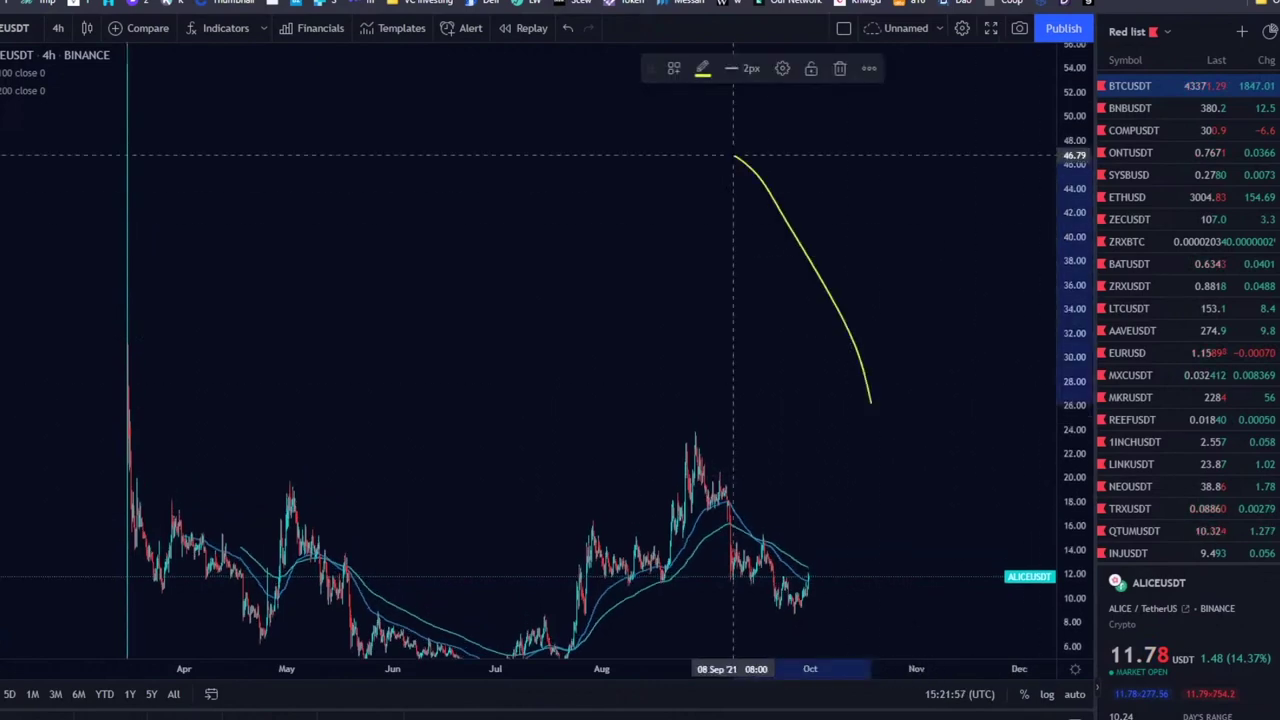
{"action": "key", "text": "ctrl+z"}
{"action": "left_click_drag", "start_coordinate": [658, 239], "coordinate": [559, 66]}
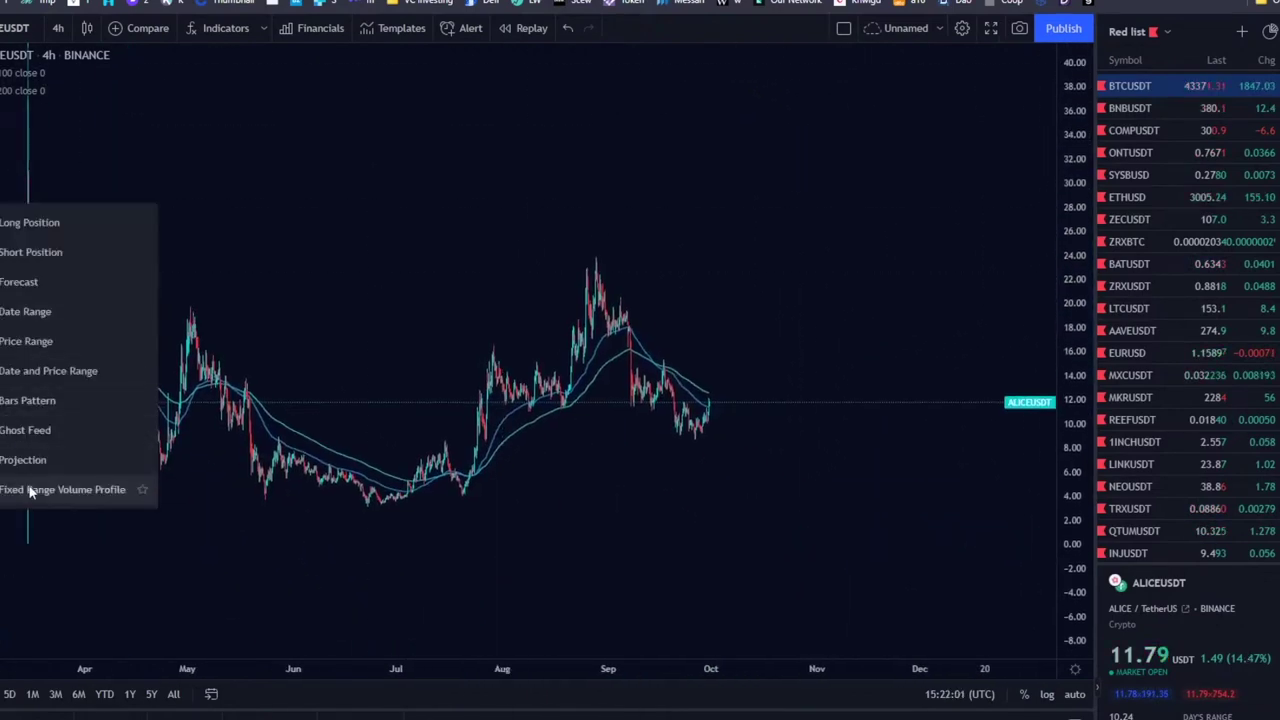
{"action": "left_click", "coordinate": [60, 489]}
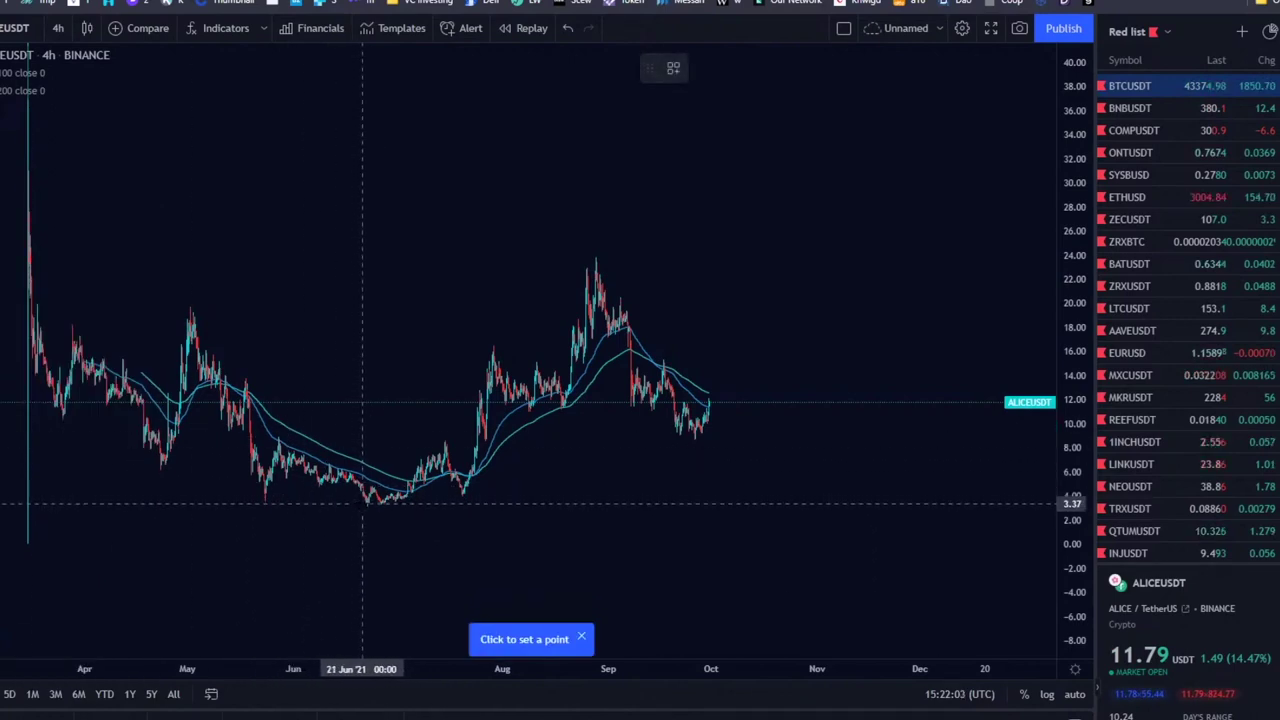
{"action": "left_click", "coordinate": [265, 503]}
{"action": "left_click", "coordinate": [709, 258]}
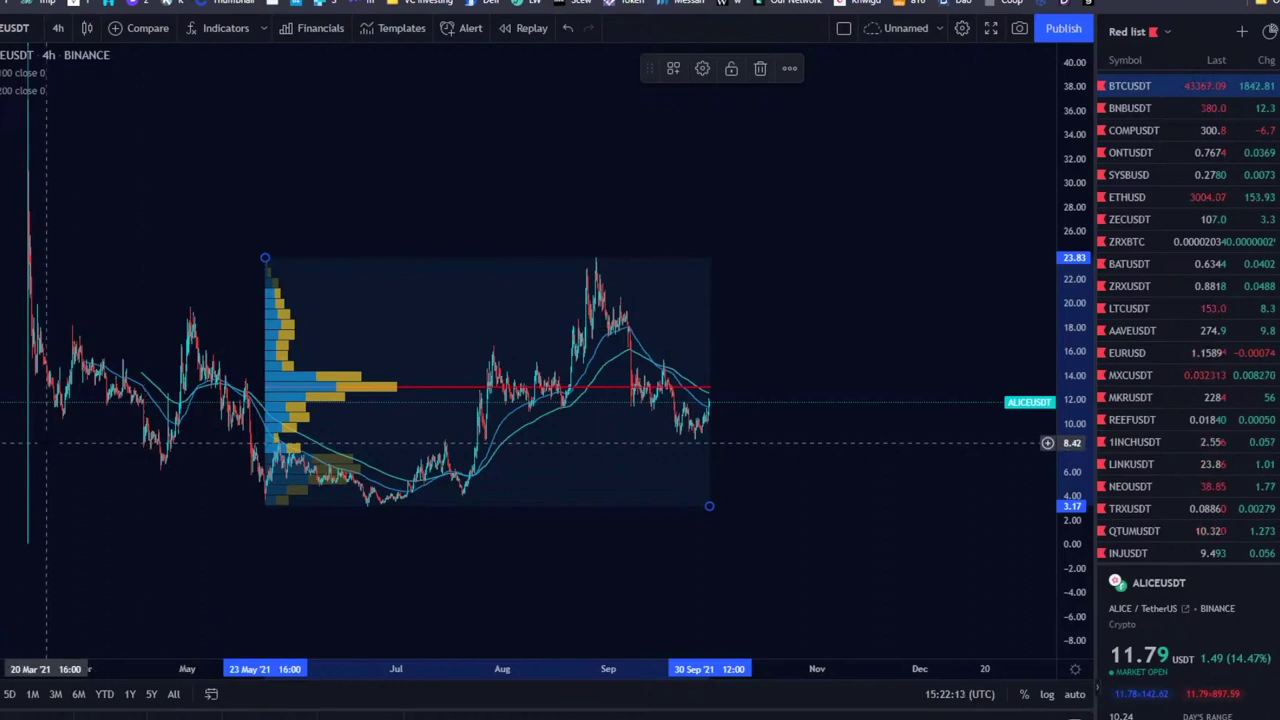
- Delete the volume profile and place a new one from the 22 June low to 30 September 2021
{"action": "scroll", "coordinate": [178, 253], "scroll_direction": "up", "scroll_amount": 3}
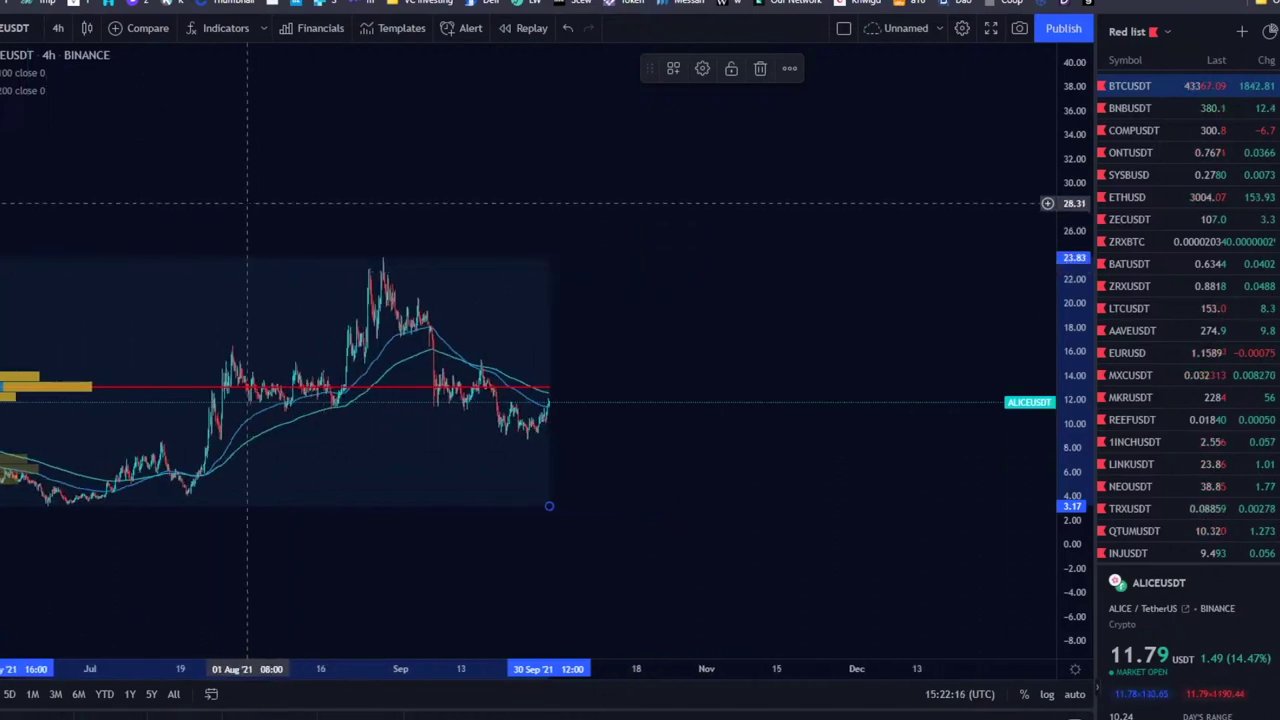
{"action": "left_click", "coordinate": [268, 357]}
{"action": "key", "text": "Delete"}
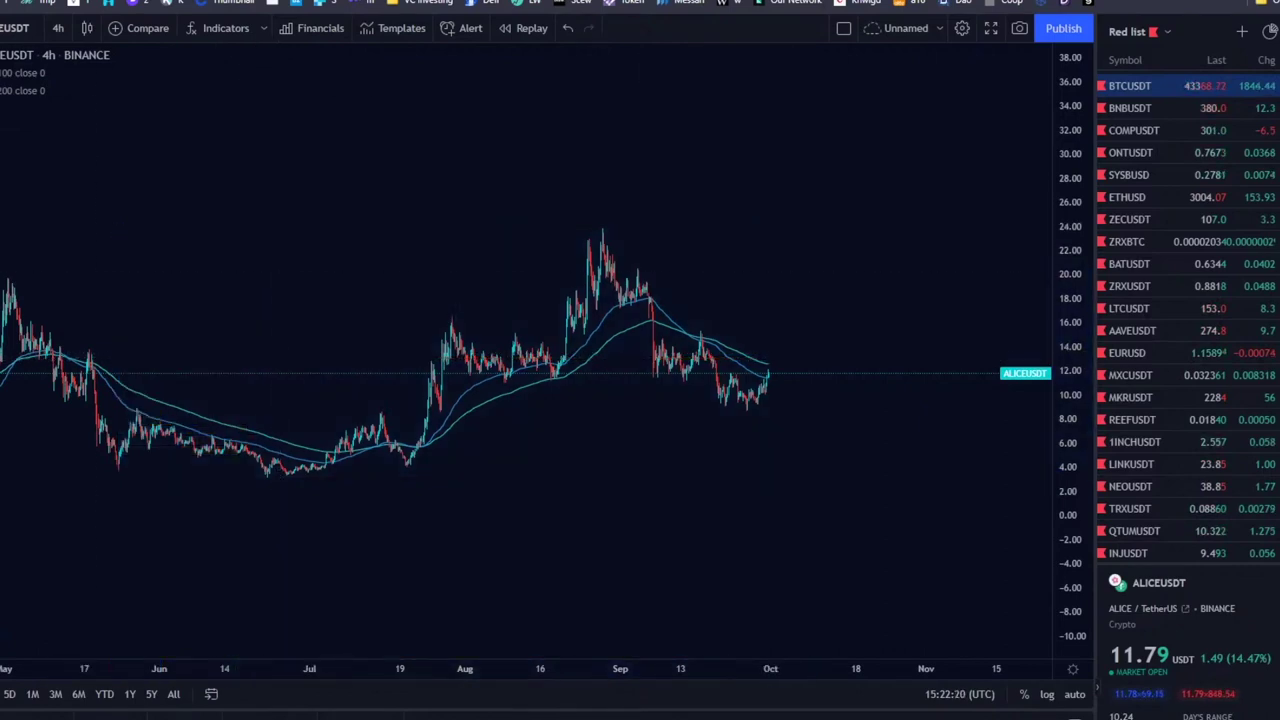
{"action": "key", "text": "alt+t"}
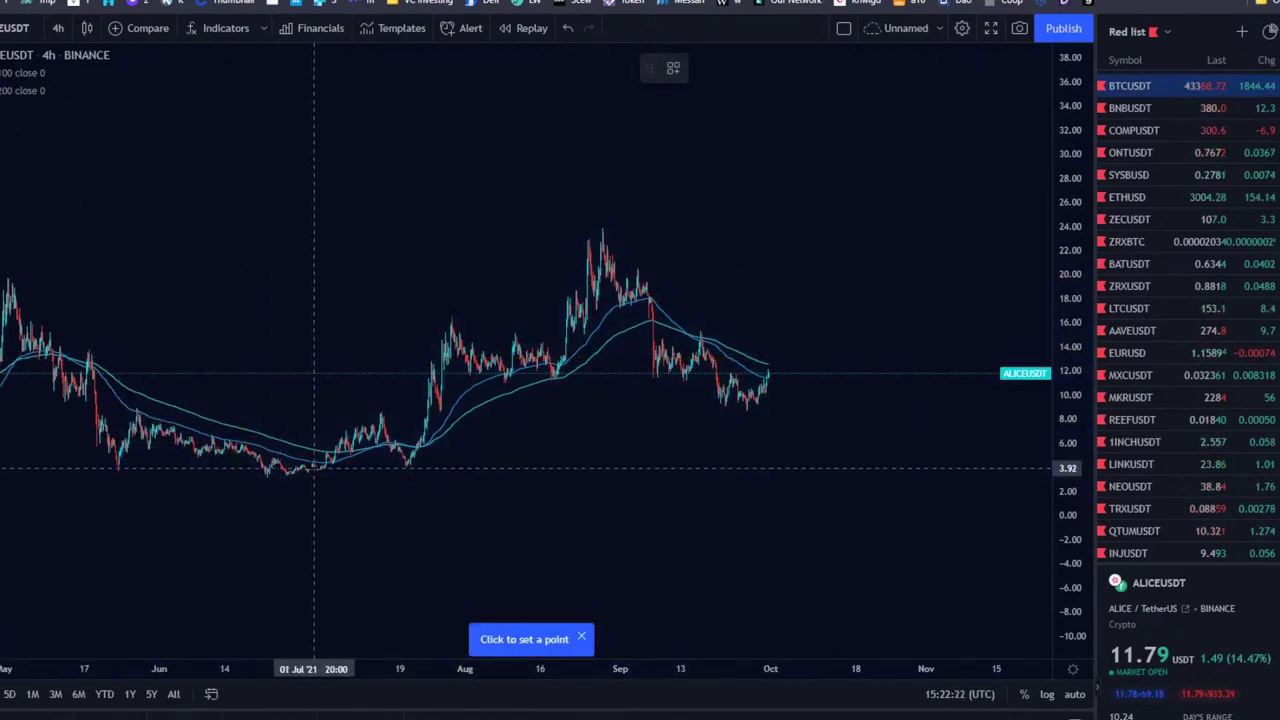
{"action": "left_click", "coordinate": [268, 476]}
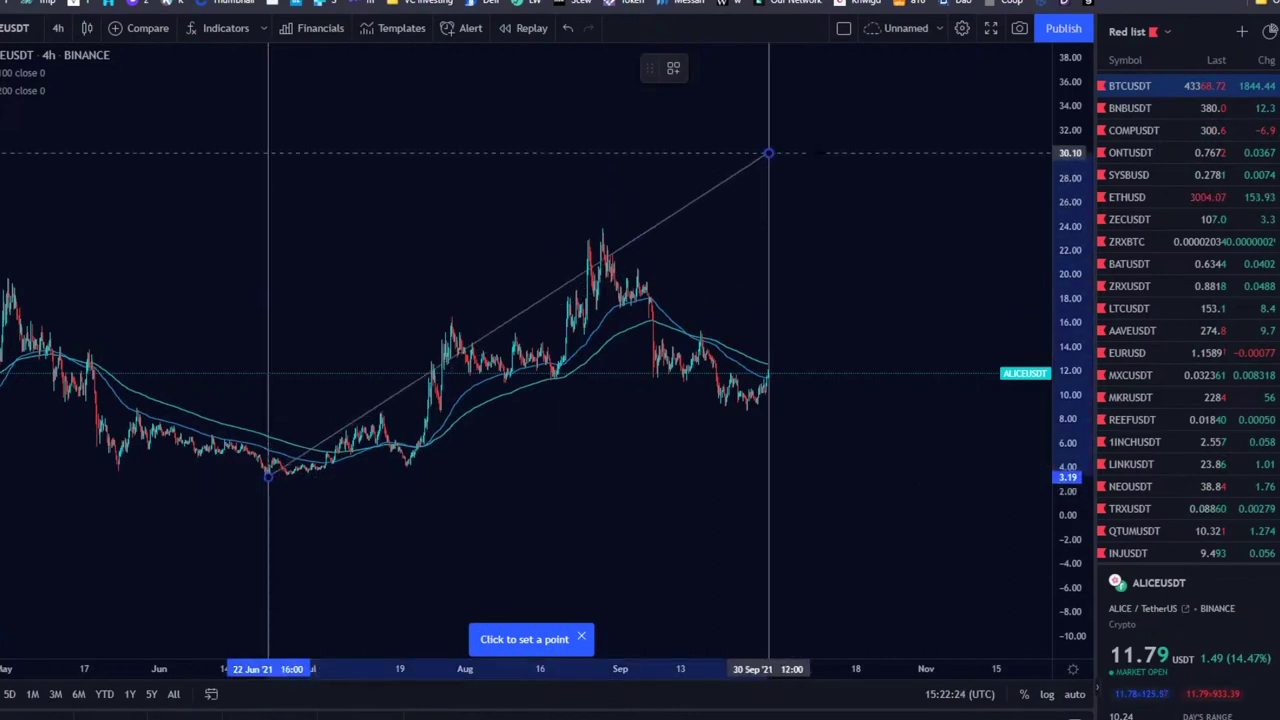
{"action": "left_click", "coordinate": [768, 153]}
{"action": "scroll", "coordinate": [1067, 455], "scroll_direction": "up", "scroll_amount": 2}
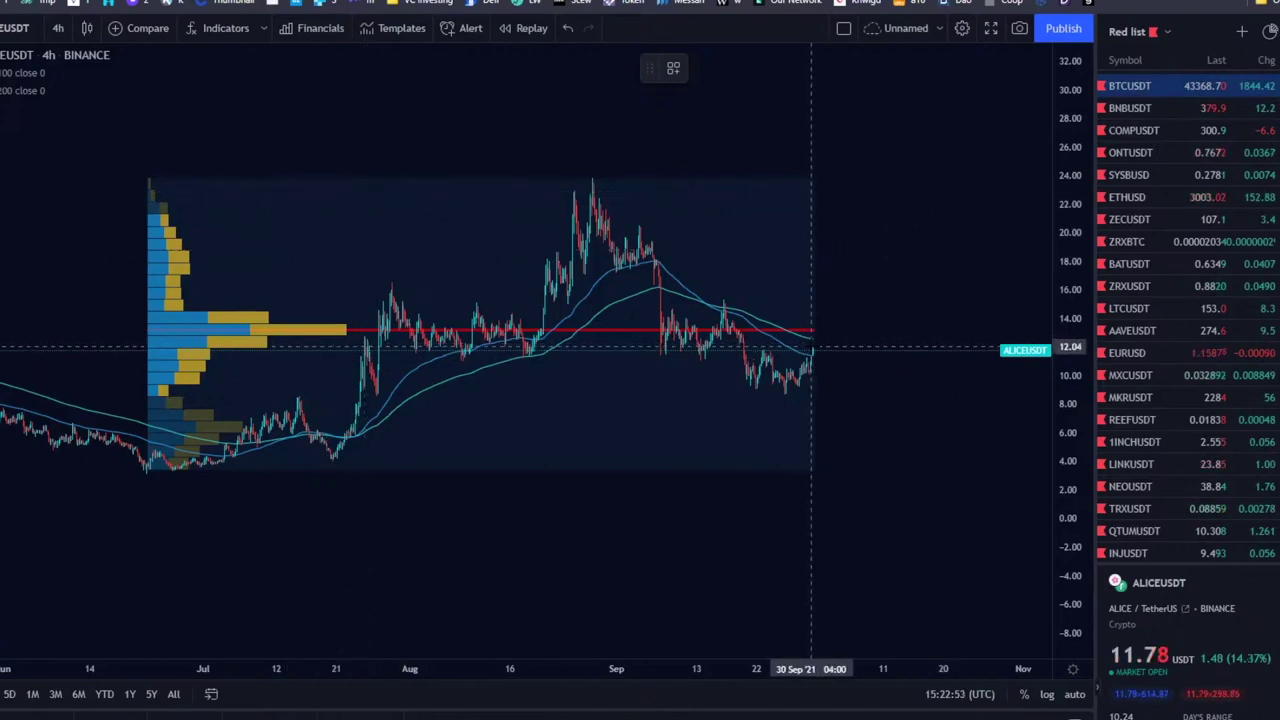
- Sketch a short rising arrow from the latest ALICEUSDT candle, and delete the sketch
{"action": "left_click_drag", "start_coordinate": [813, 351], "coordinate": [848, 292]}
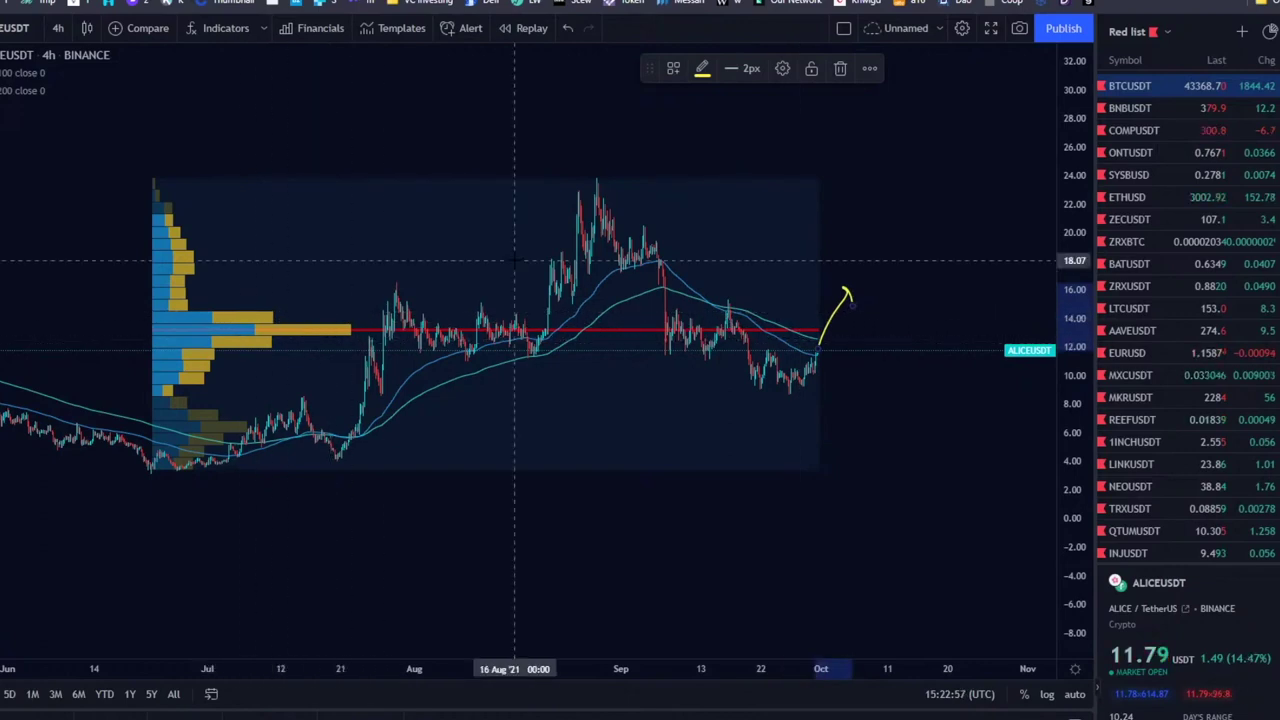
{"action": "left_click", "coordinate": [843, 67]}
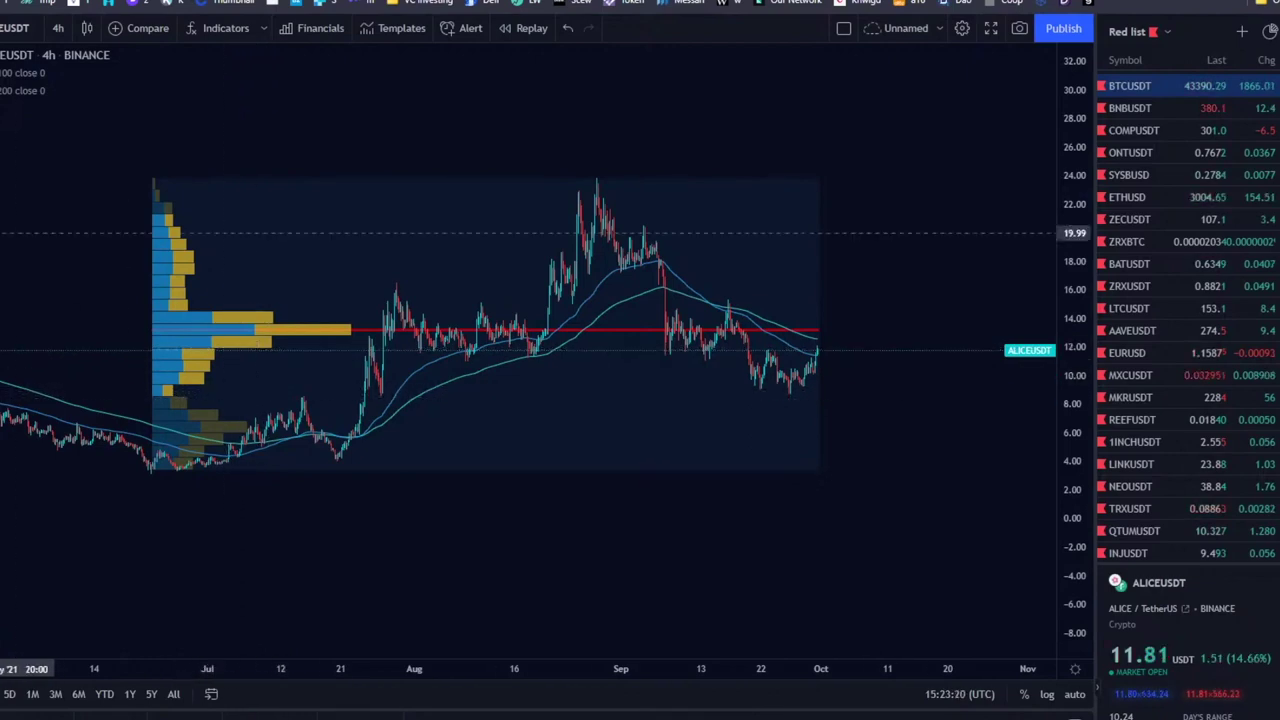
- Draw a rectangle over the lower high-volume zone on the ALICEUSDT chart, from 22 June to 29 October 2021, between about 5.87 and 7.58
{"action": "left_click", "coordinate": [0, 88]}
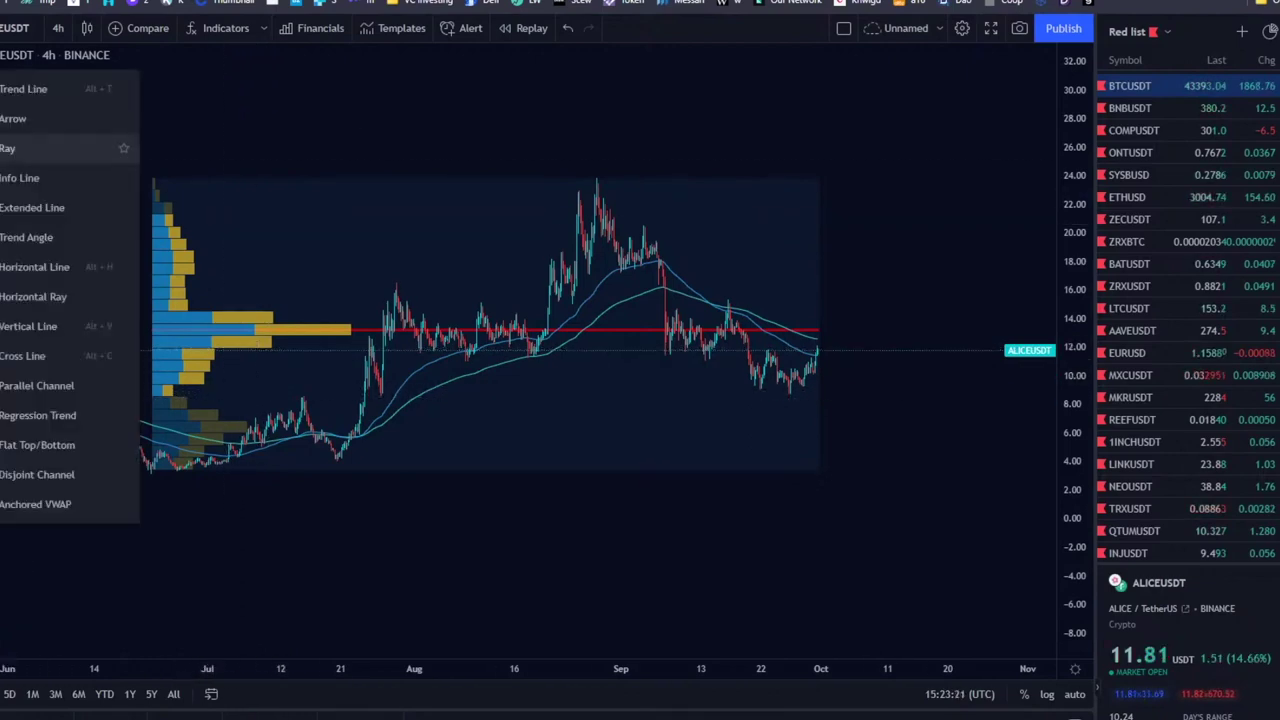
{"action": "left_click", "coordinate": [0, 169]}
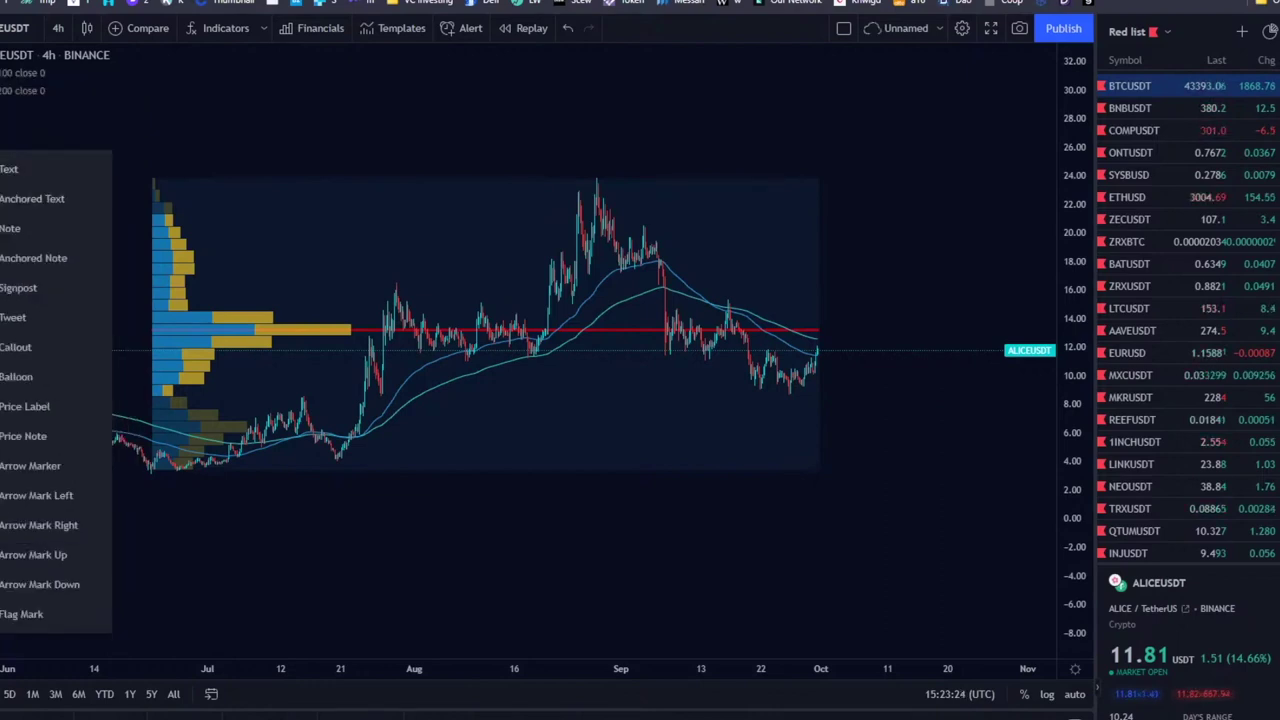
{"action": "left_click", "coordinate": [0, 115]}
{"action": "left_click", "coordinate": [0, 115]}
{"action": "left_click", "coordinate": [0, 139]}
{"action": "left_click", "coordinate": [40, 202]}
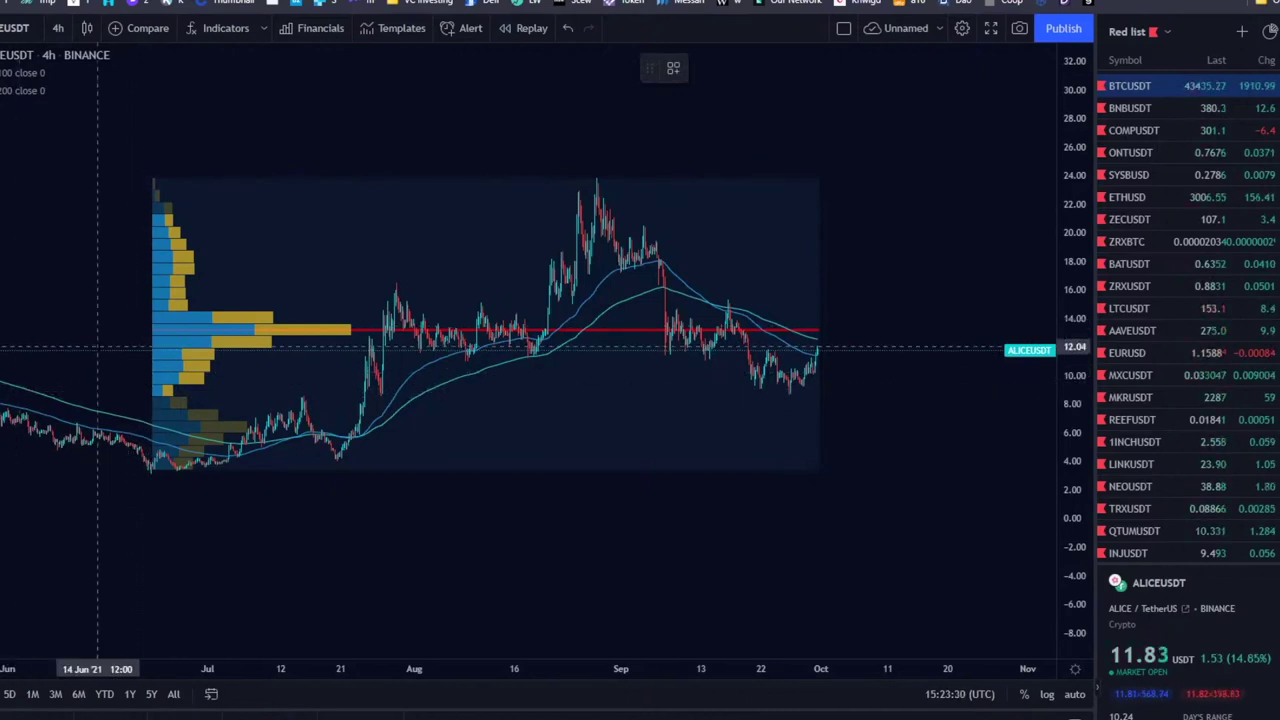
{"action": "mouse_move", "coordinate": [148, 410]}
{"action": "left_mouse_down"}
{"action": "mouse_move", "coordinate": [430, 432]}
{"action": "mouse_move", "coordinate": [1008, 432]}
{"action": "left_mouse_up"}
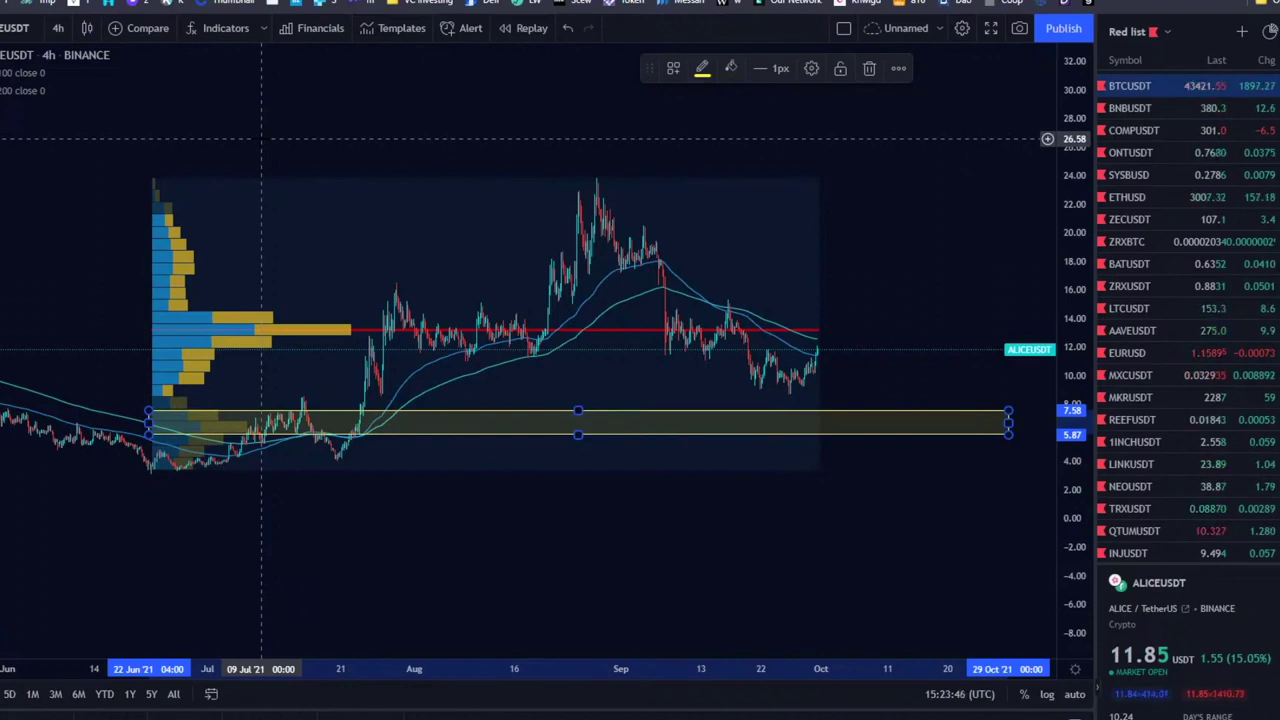
- Circle the volume profile's red line beside the latest ALICEUSDT candle, and sketch an arrow from that candle down to the rectangle
{"action": "scroll", "coordinate": [262, 140], "scroll_direction": "down", "scroll_amount": 5}
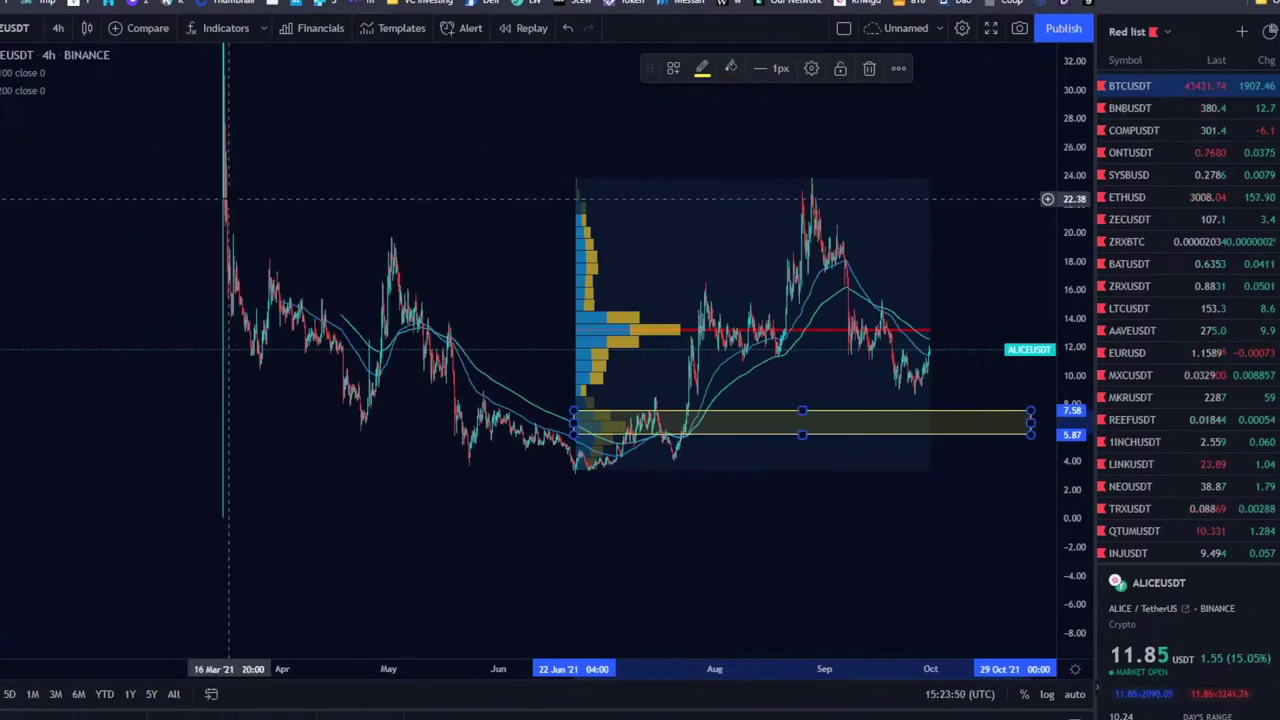
{"action": "scroll", "coordinate": [228, 198], "scroll_direction": "up", "scroll_amount": 3}
{"action": "scroll", "coordinate": [228, 198], "scroll_direction": "down", "scroll_amount": 4}
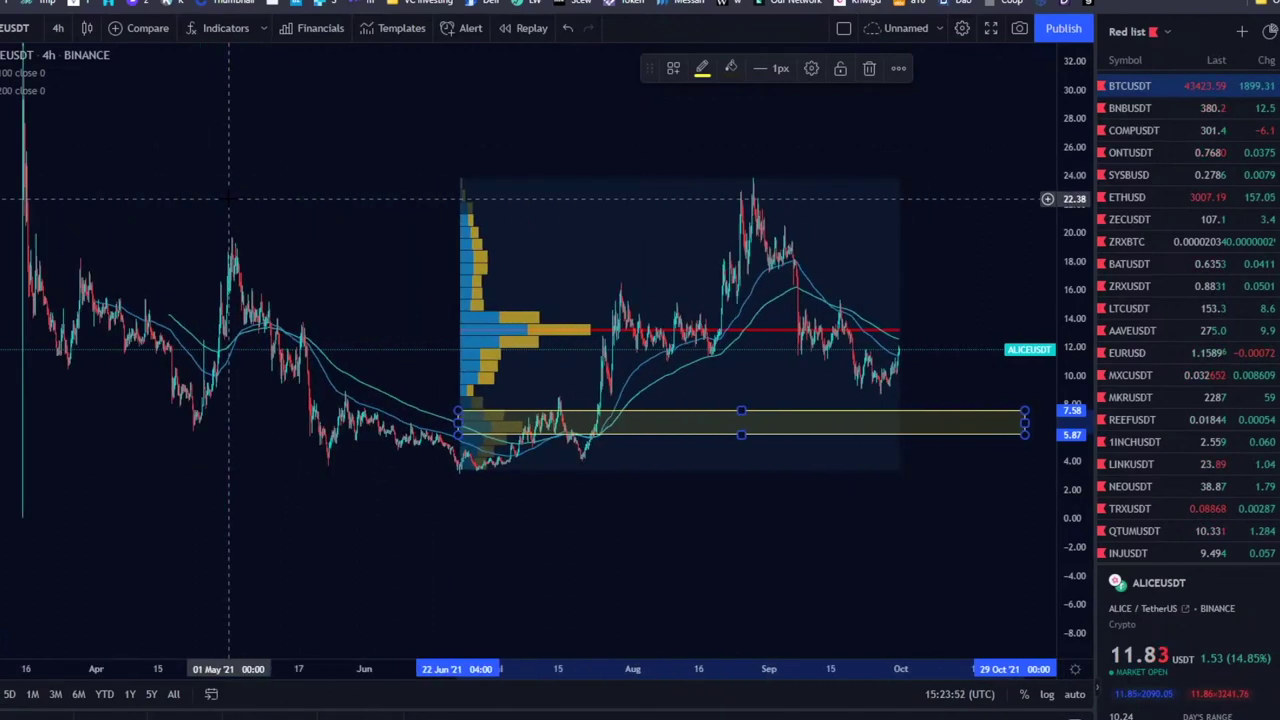
{"action": "scroll", "coordinate": [228, 198], "scroll_direction": "up", "scroll_amount": 3}
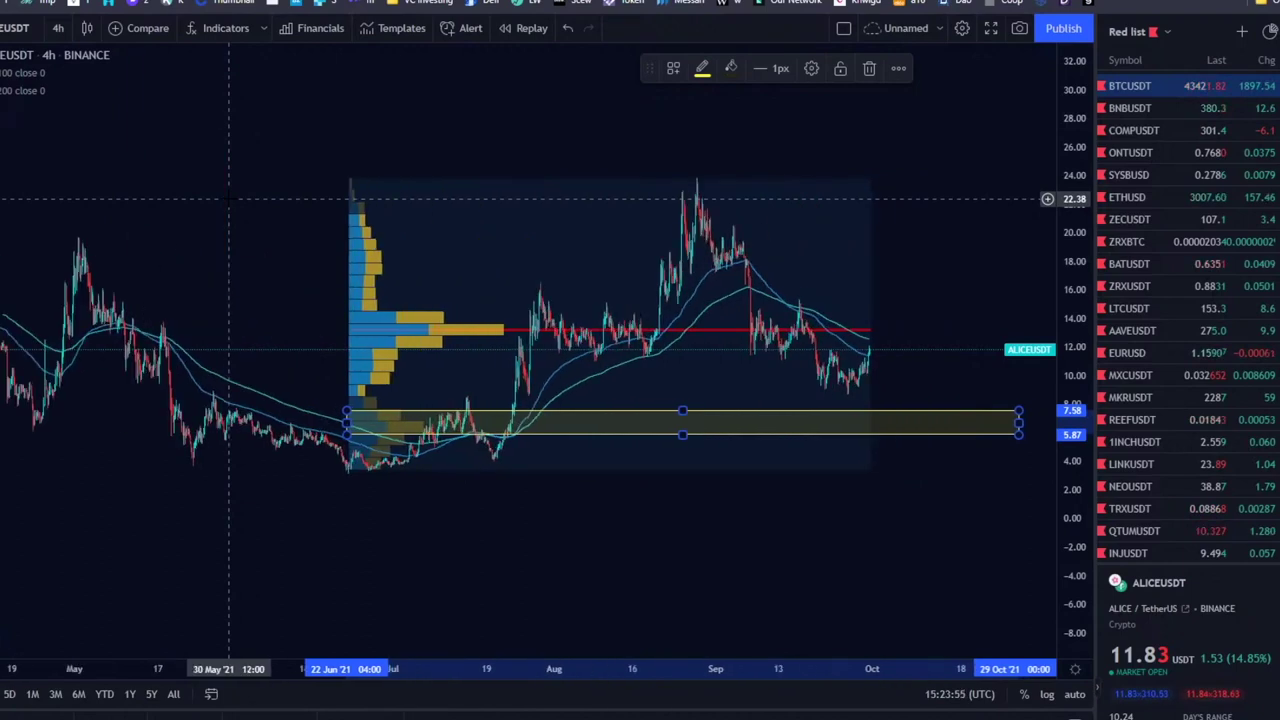
{"action": "scroll", "coordinate": [288, 384], "scroll_direction": "up", "scroll_amount": 2}
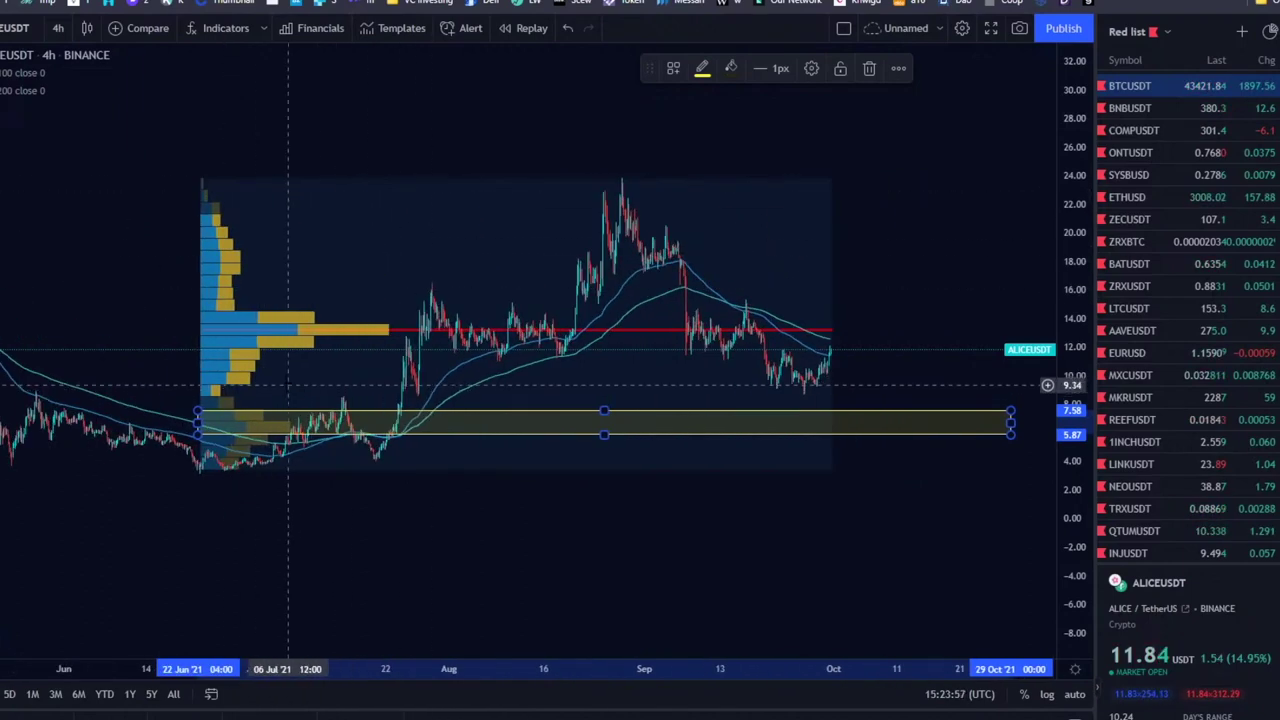
{"action": "left_click_drag", "start_coordinate": [1068, 537], "coordinate": [1068, 480]}
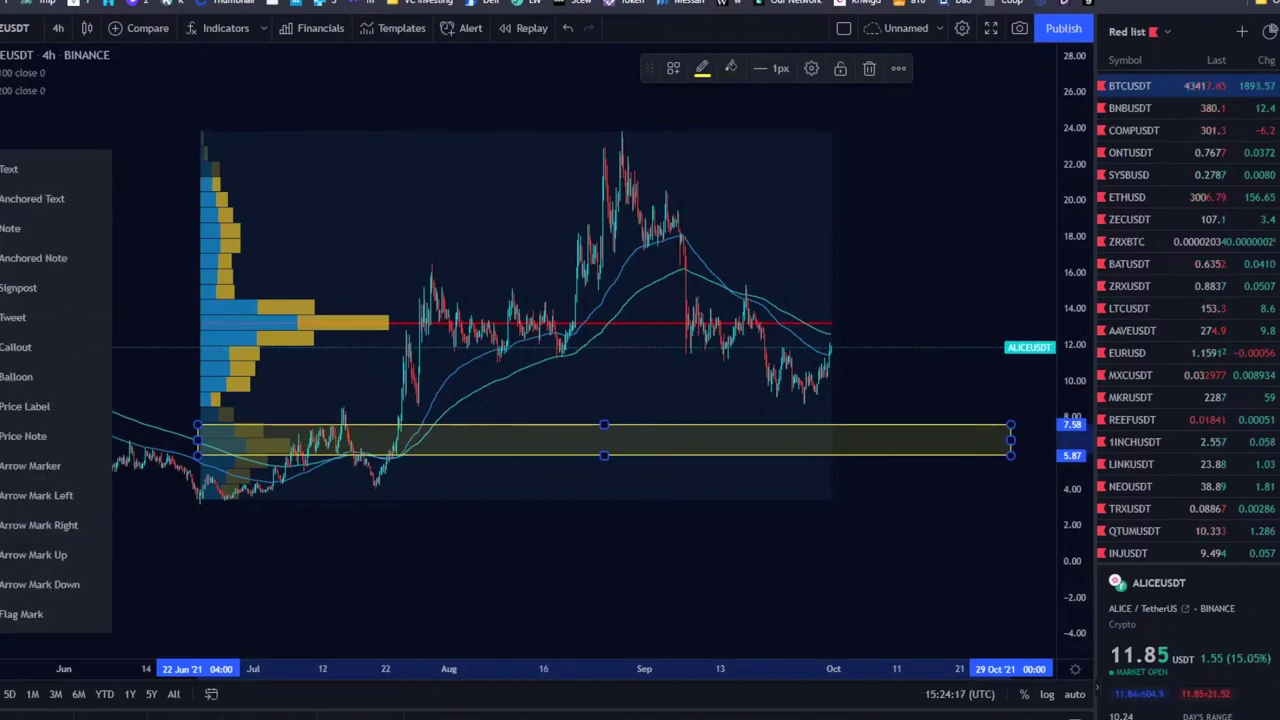
{"action": "left_click", "coordinate": [920, 355]}
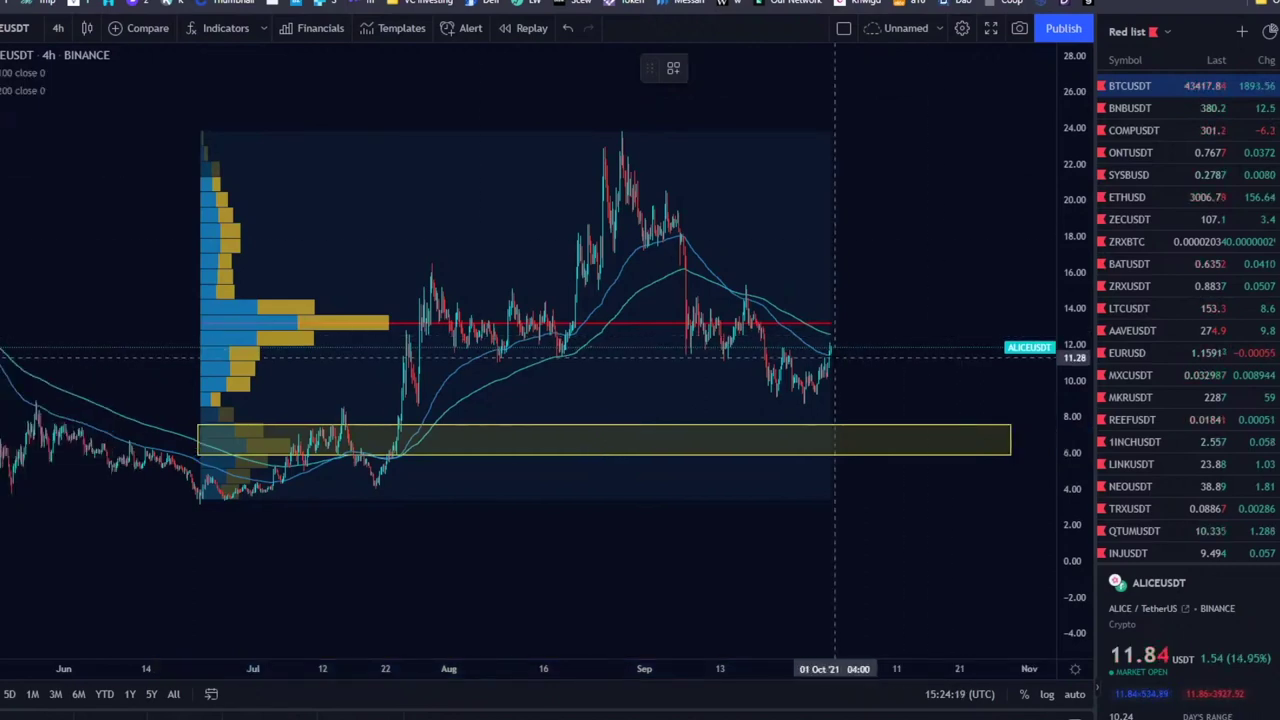
{"action": "mouse_move", "coordinate": [878, 318]}
{"action": "left_mouse_down"}
{"action": "mouse_move", "coordinate": [835, 330]}
{"action": "mouse_move", "coordinate": [848, 312]}
{"action": "left_mouse_up"}
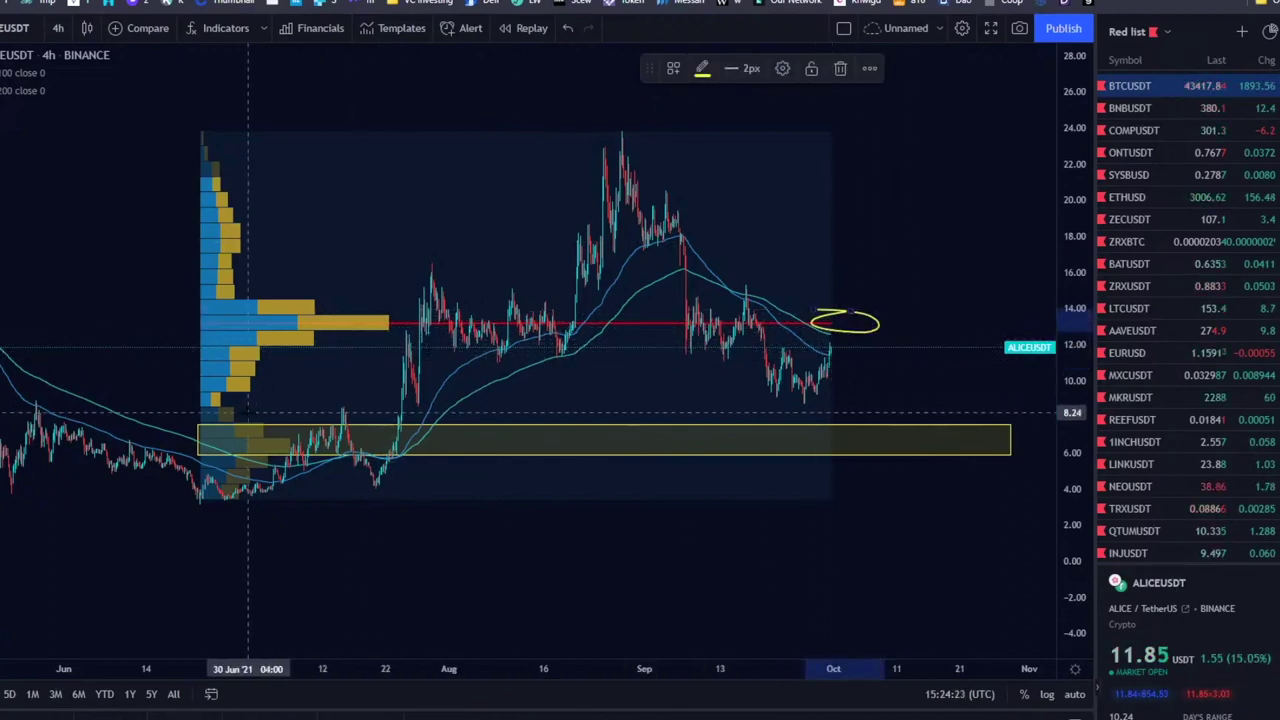
{"action": "left_click_drag", "start_coordinate": [840, 350], "coordinate": [878, 422]}
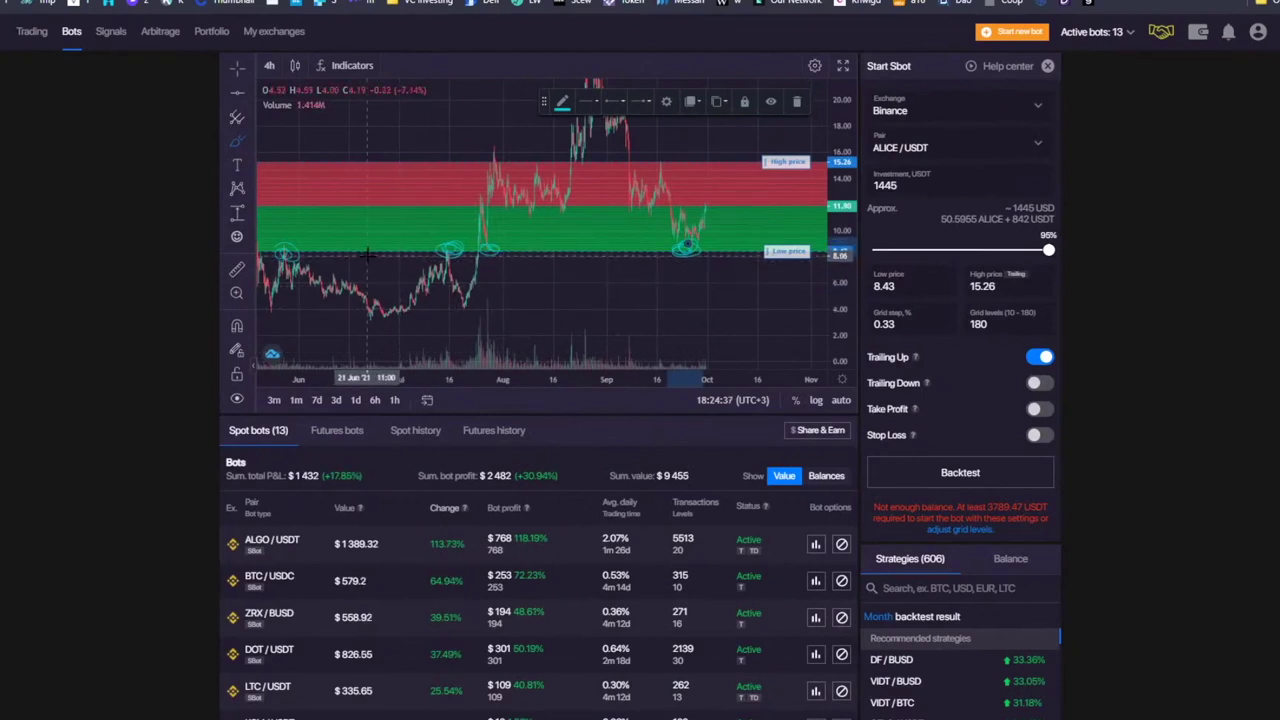
- Load BTCUSDT on the TradingView chart and place a Fixed Range Volume Profile from the late-2020 lows to 30 September 2021
{"action": "scroll", "coordinate": [362, 255], "scroll_direction": "down", "scroll_amount": 2}
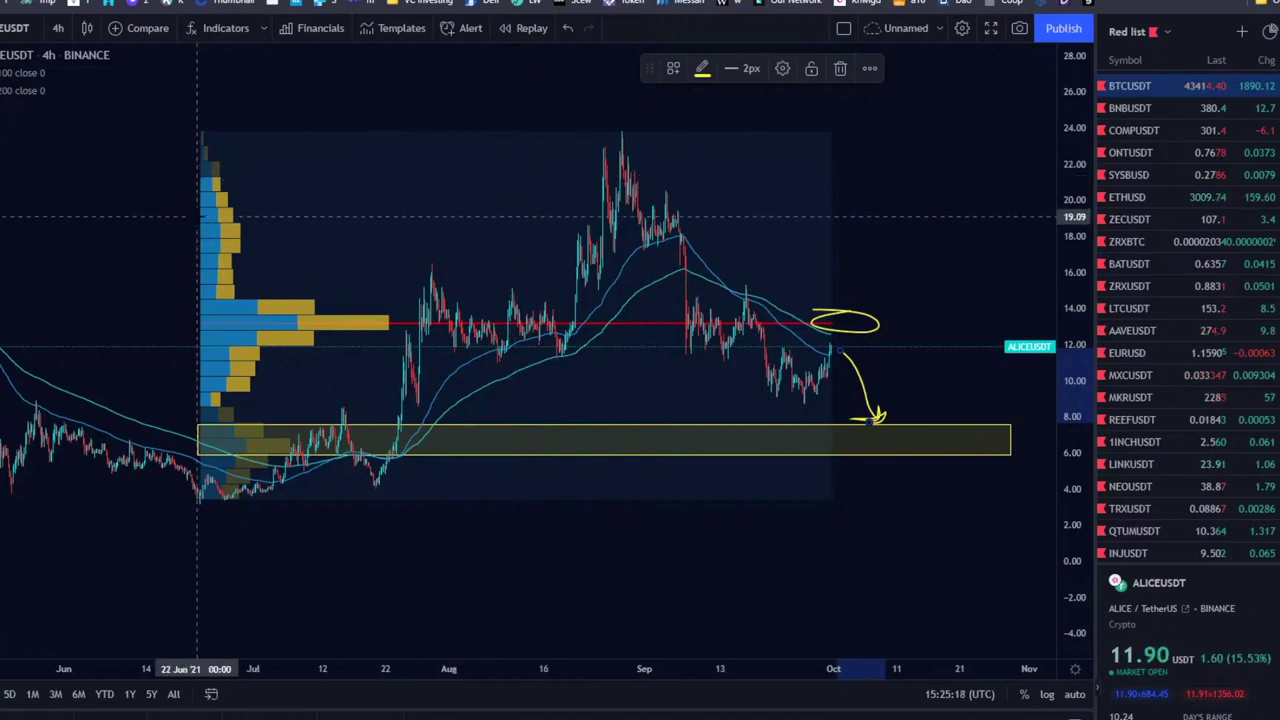
{"action": "left_click", "coordinate": [1130, 86]}
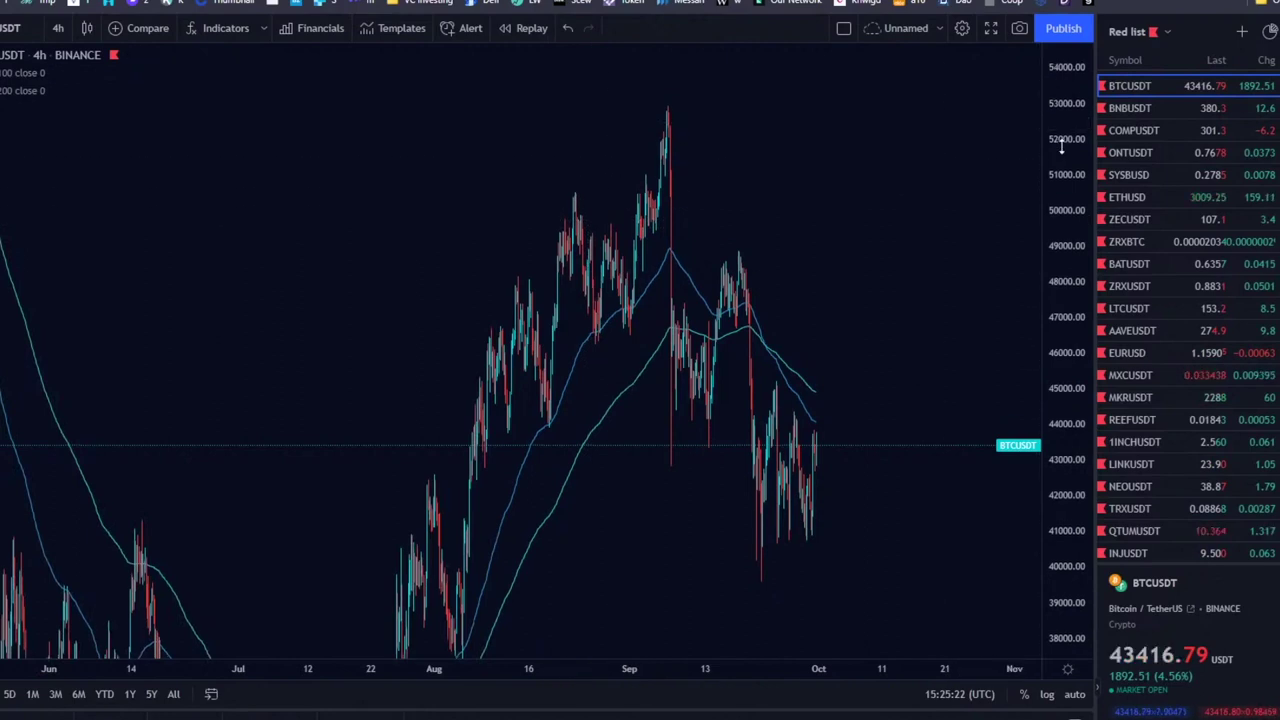
{"action": "scroll", "coordinate": [640, 300], "scroll_direction": "down", "scroll_amount": 5}
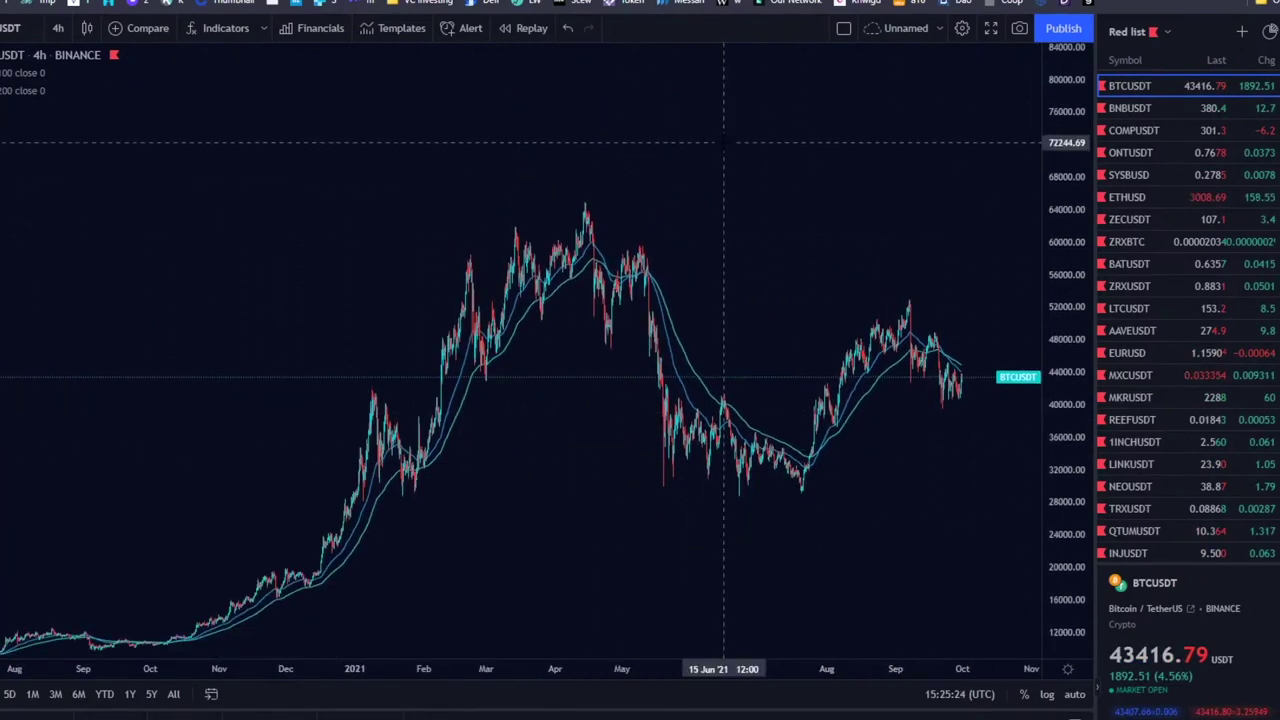
{"action": "left_click_drag", "start_coordinate": [571, 109], "coordinate": [714, 134]}
{"action": "left_click", "coordinate": [860, 64]}
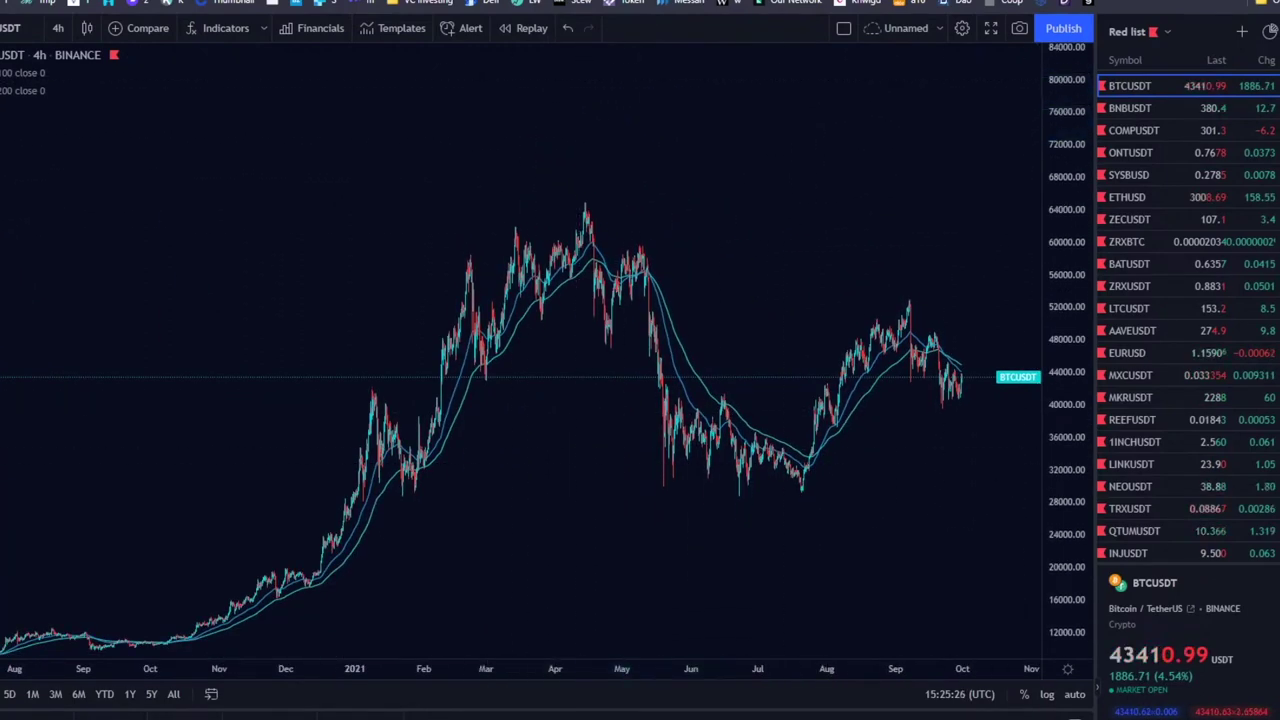
{"action": "left_click_drag", "start_coordinate": [281, 131], "coordinate": [101, 135]}
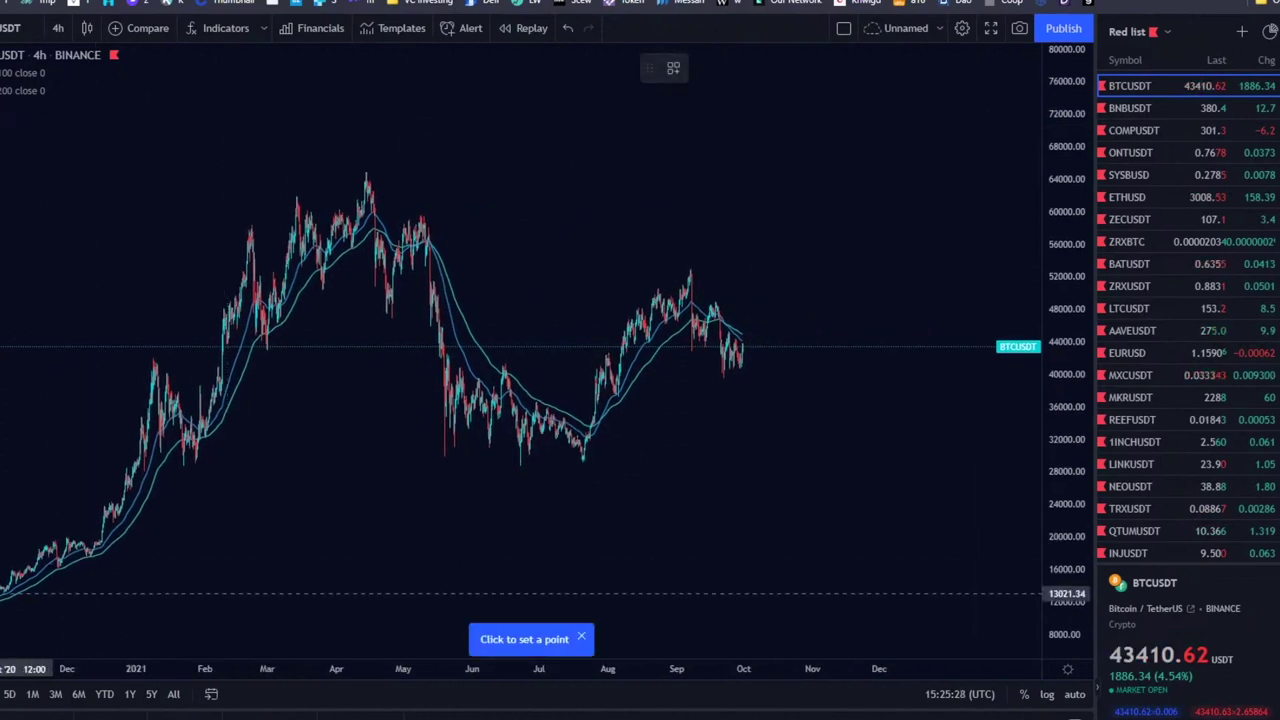
{"action": "left_click", "coordinate": [8, 590]}
{"action": "left_click", "coordinate": [743, 120]}
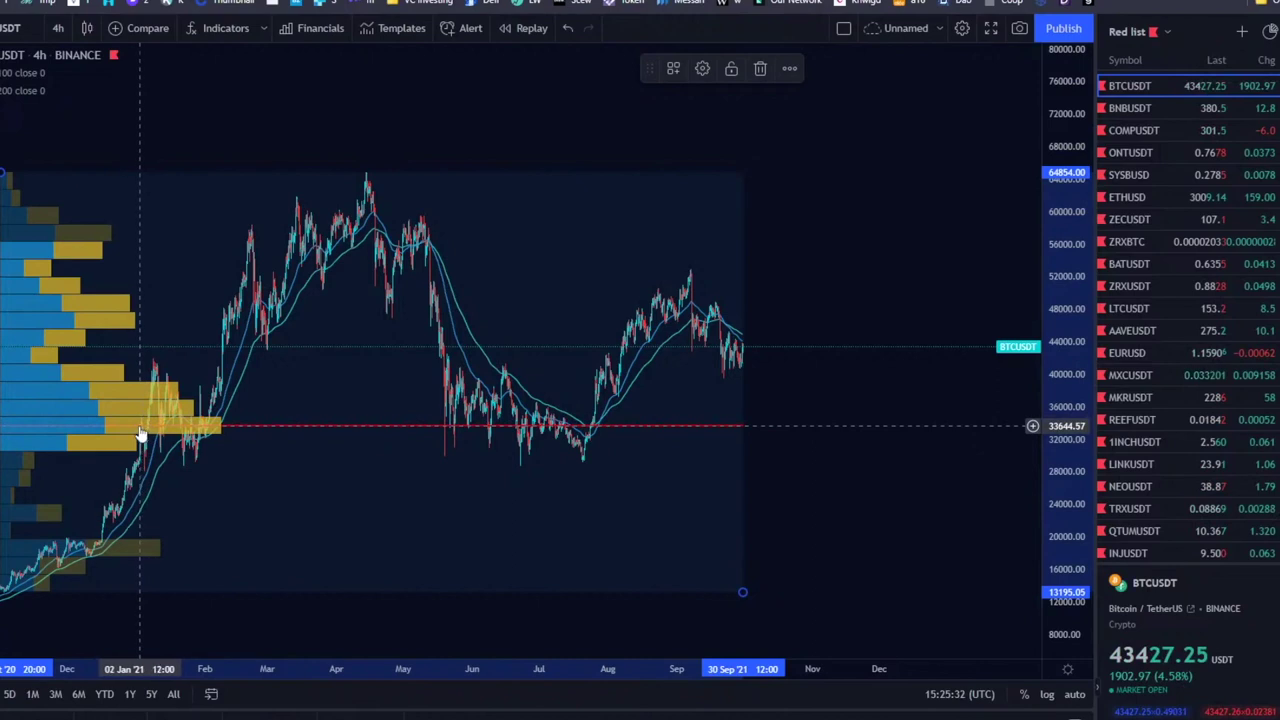
- Draw a rectangle over the high-volume zone at the BTCUSDT profile's red line, from January 2021 to beyond the latest candle
{"action": "left_click", "coordinate": [281, 367]}
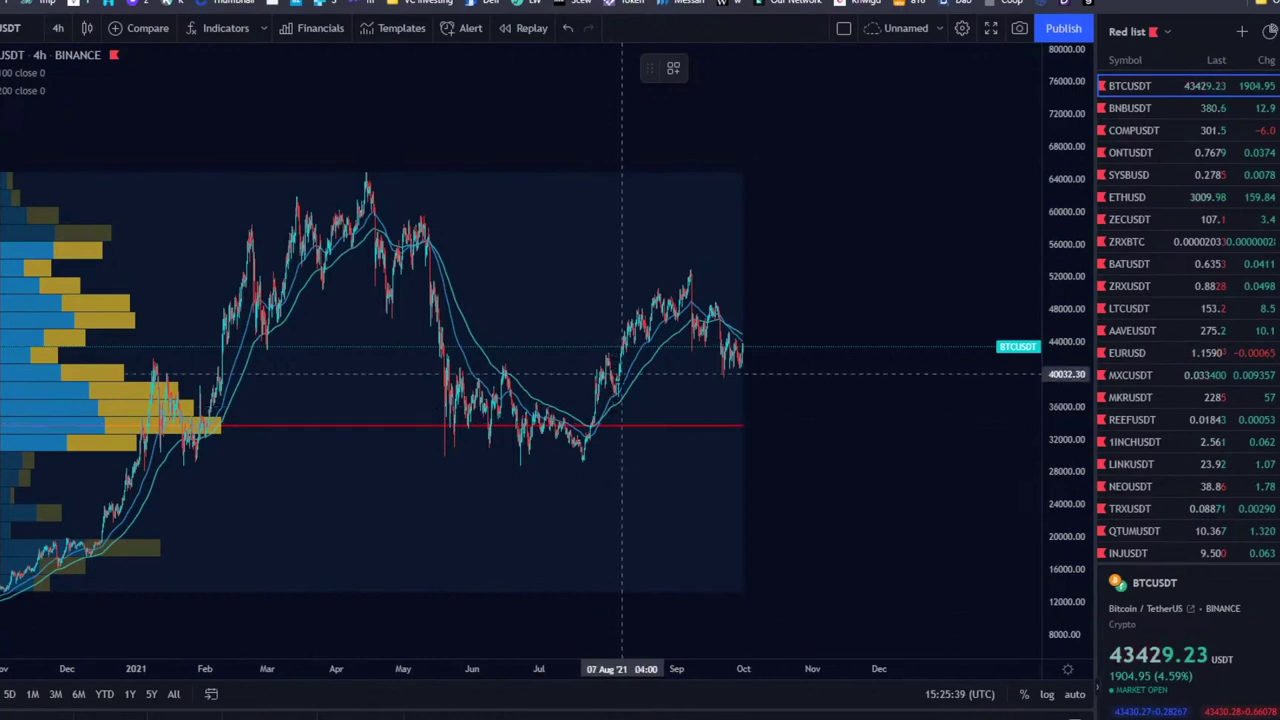
{"action": "left_click", "coordinate": [3, 140]}
{"action": "left_click", "coordinate": [30, 200]}
{"action": "left_click_drag", "start_coordinate": [140, 403], "coordinate": [921, 427]}
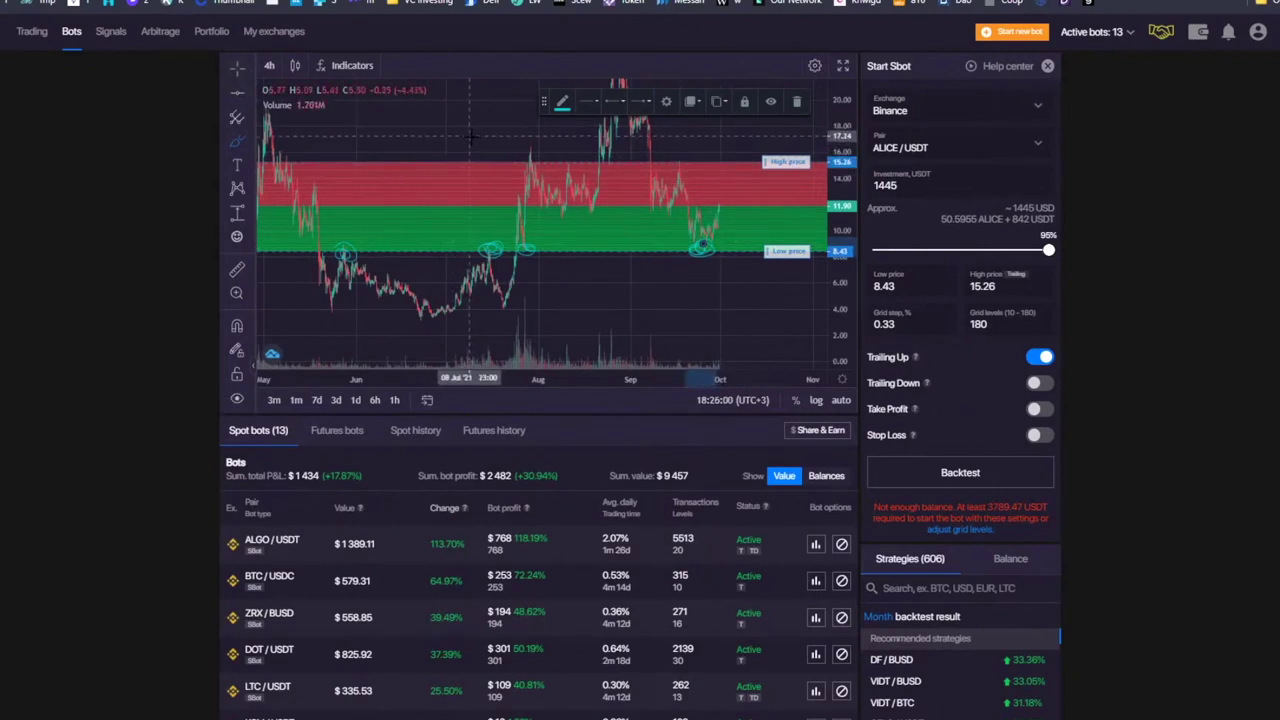
- Switch back to the ALICE / USDT Sbot setup and lower the grid's low price to 7.39
{"action": "key", "text": "Escape"}
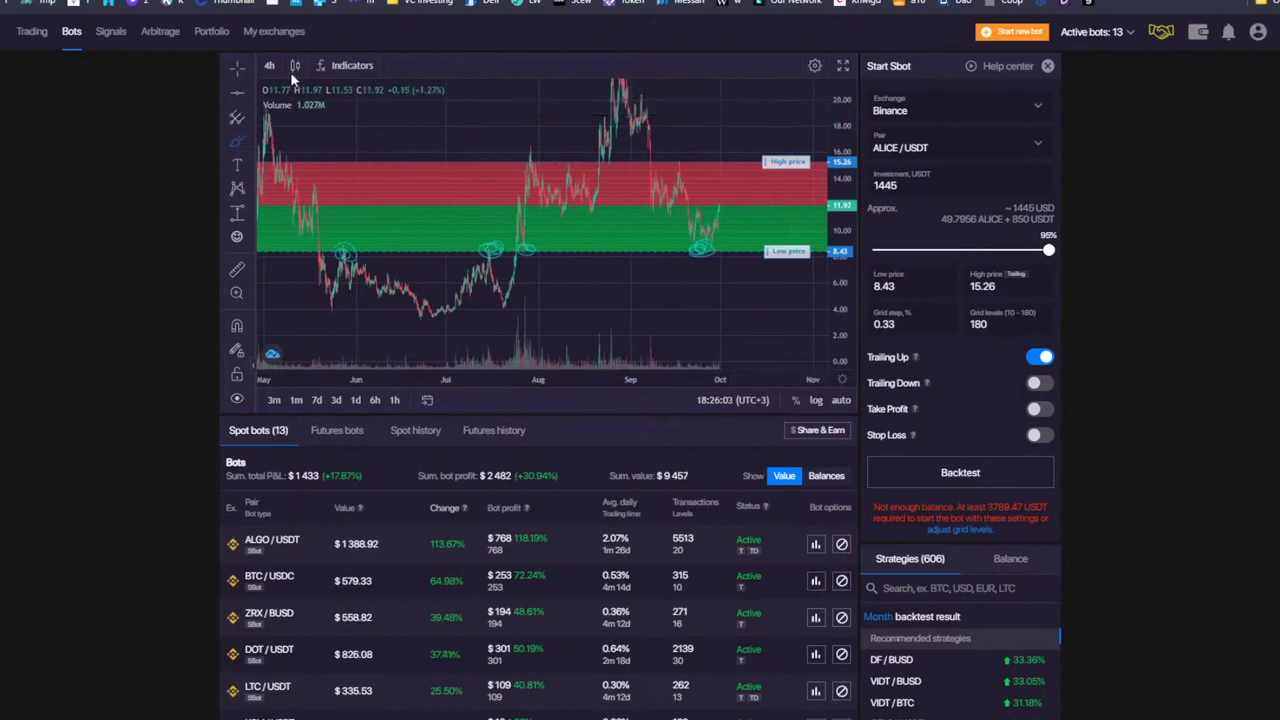
{"action": "scroll", "coordinate": [466, 148], "scroll_direction": "right", "scroll_amount": 5}
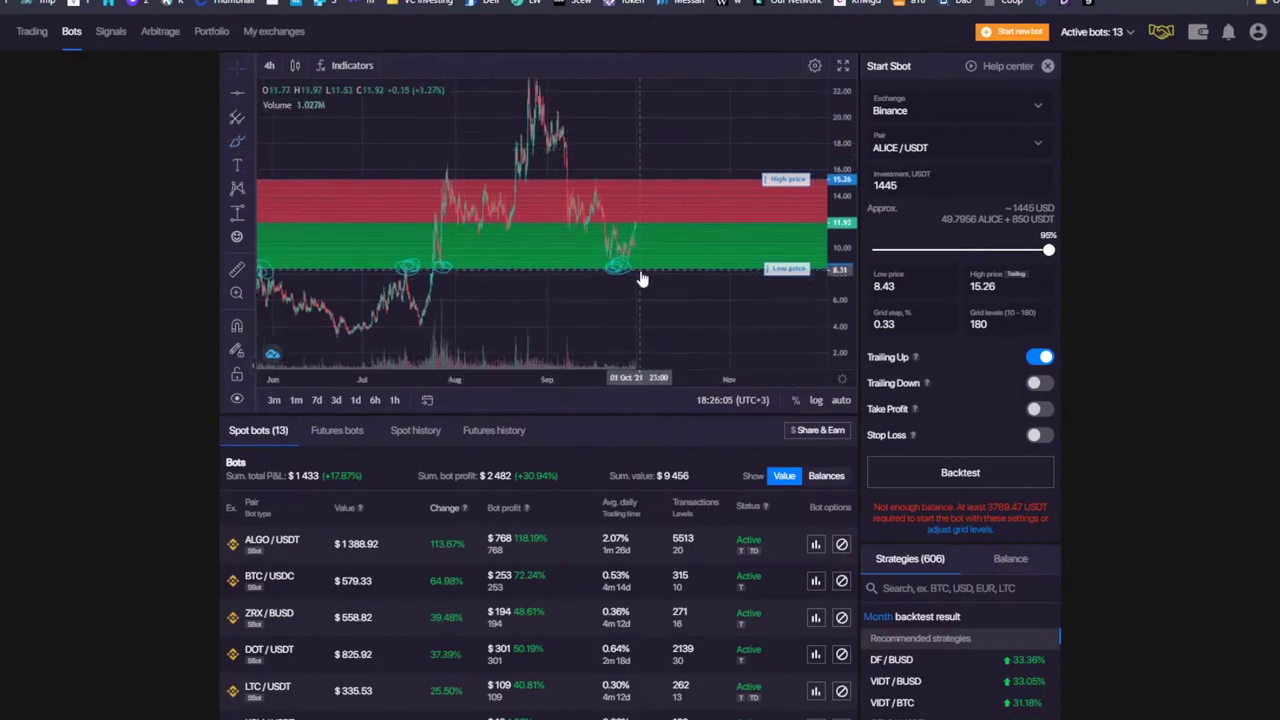
{"action": "scroll", "coordinate": [700, 277], "scroll_direction": "left", "scroll_amount": 3}
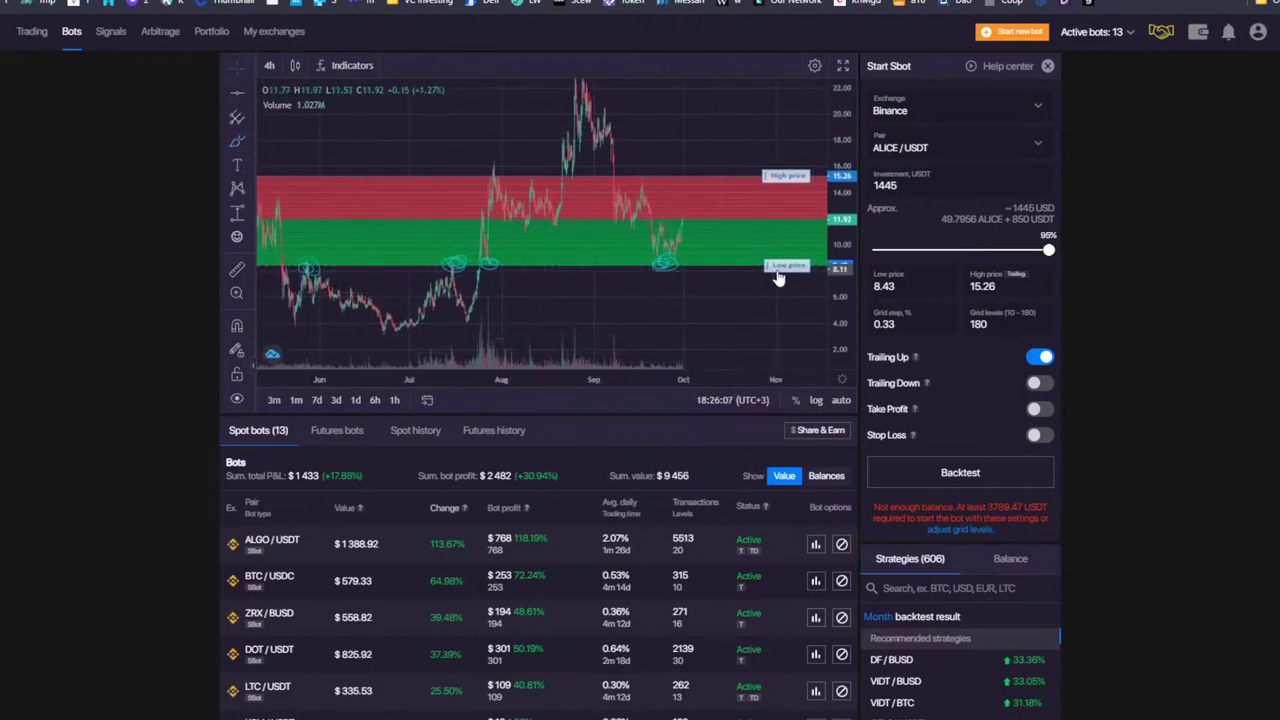
{"action": "left_click_drag", "start_coordinate": [781, 277], "coordinate": [784, 287]}
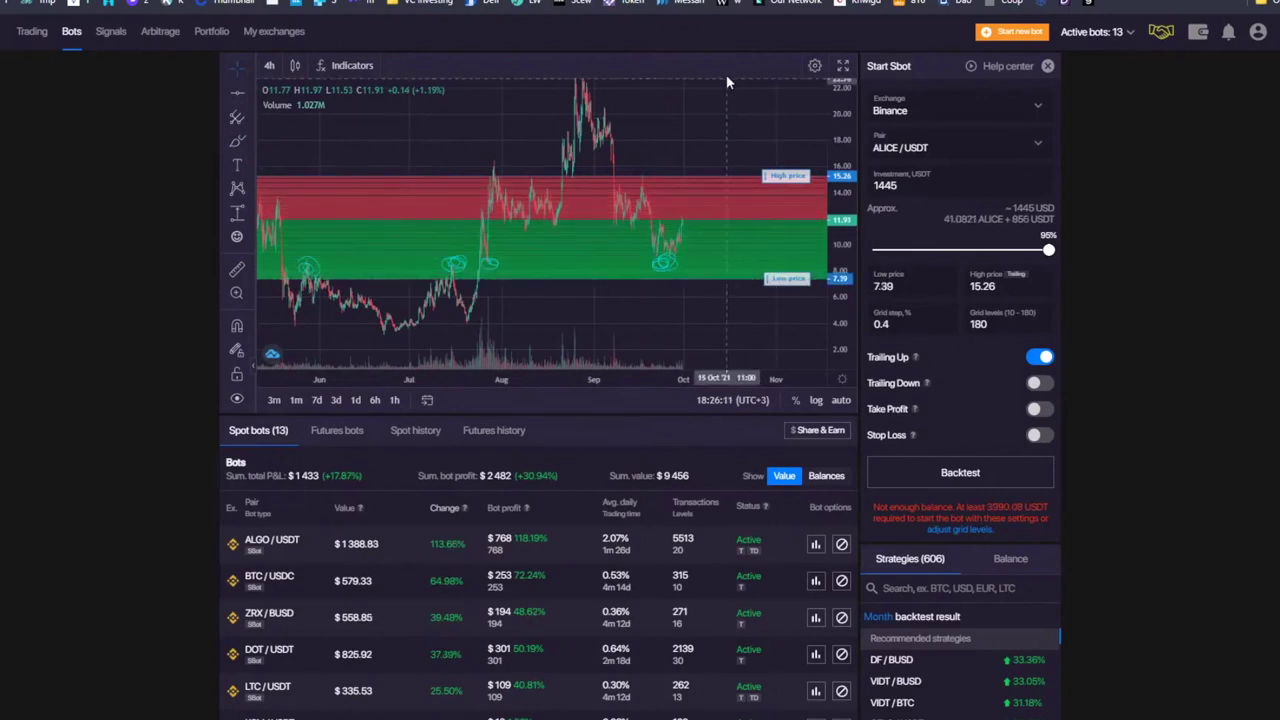
- Raise the grid's high price to 16.31 on the ALICE / USDT chart
{"action": "scroll", "coordinate": [740, 90], "scroll_direction": "down", "scroll_amount": 3}
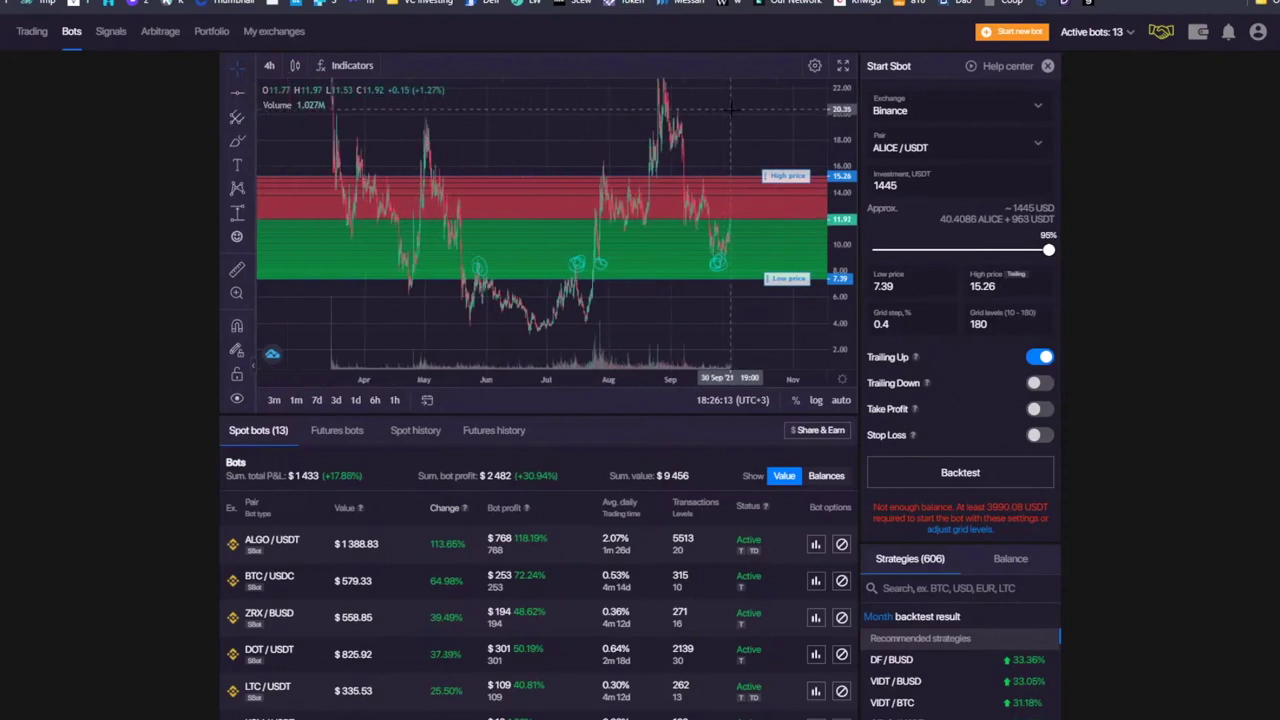
{"action": "left_click_drag", "start_coordinate": [766, 130], "coordinate": [699, 182]}
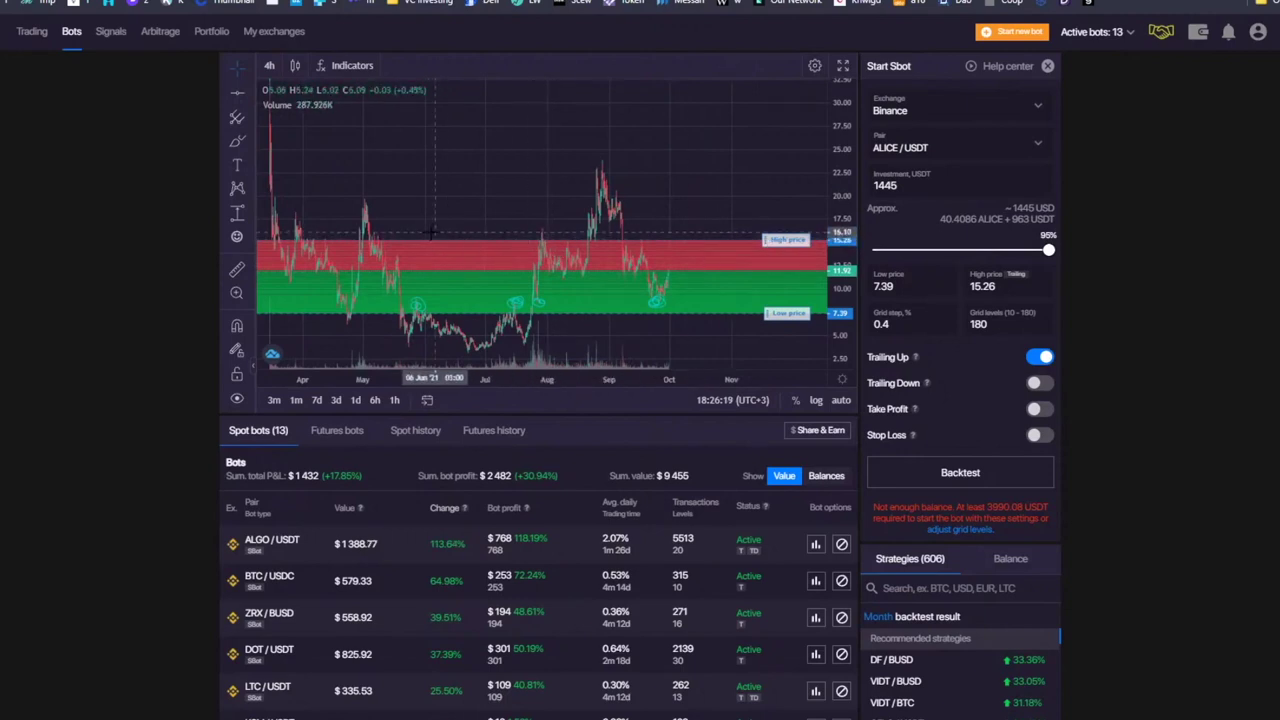
{"action": "left_click_drag", "start_coordinate": [772, 243], "coordinate": [786, 229]}
{"action": "left_click_drag", "start_coordinate": [702, 140], "coordinate": [625, 121]}
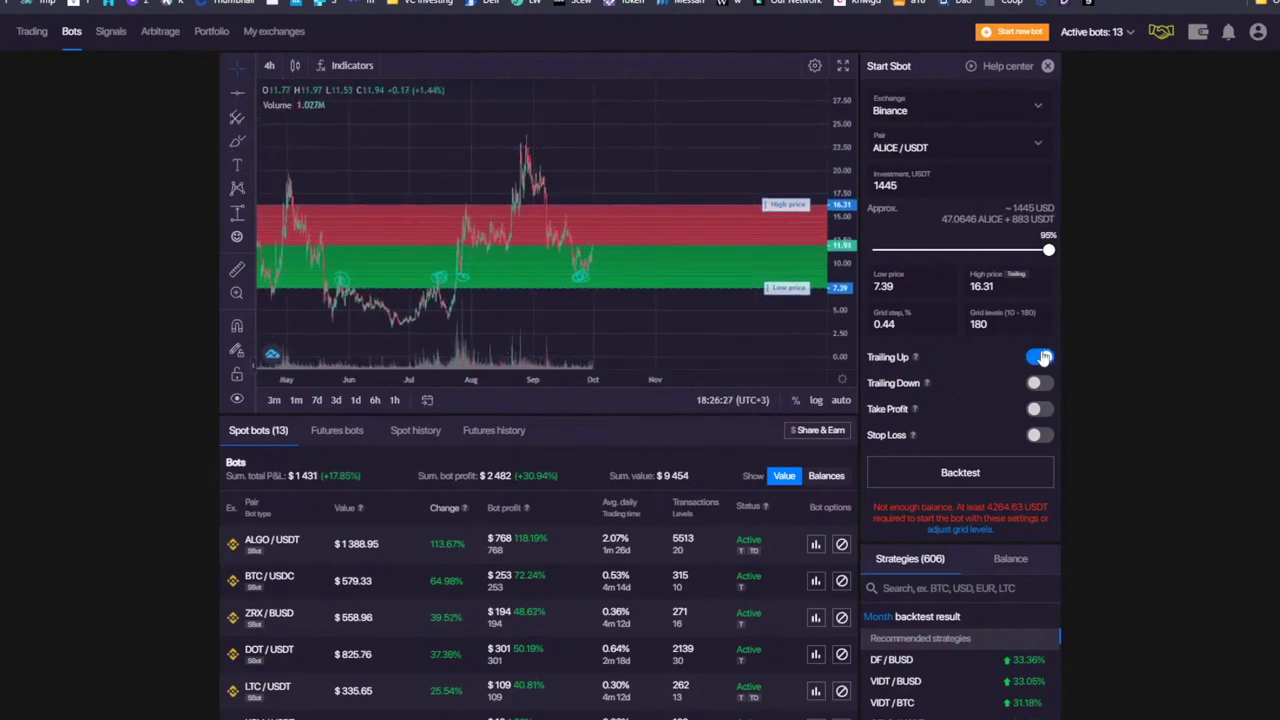
- Sketch a price path rising from the latest candle past the high price line, and delete the stroke above the grid
{"action": "left_click_drag", "start_coordinate": [534, 145], "coordinate": [494, 141]}
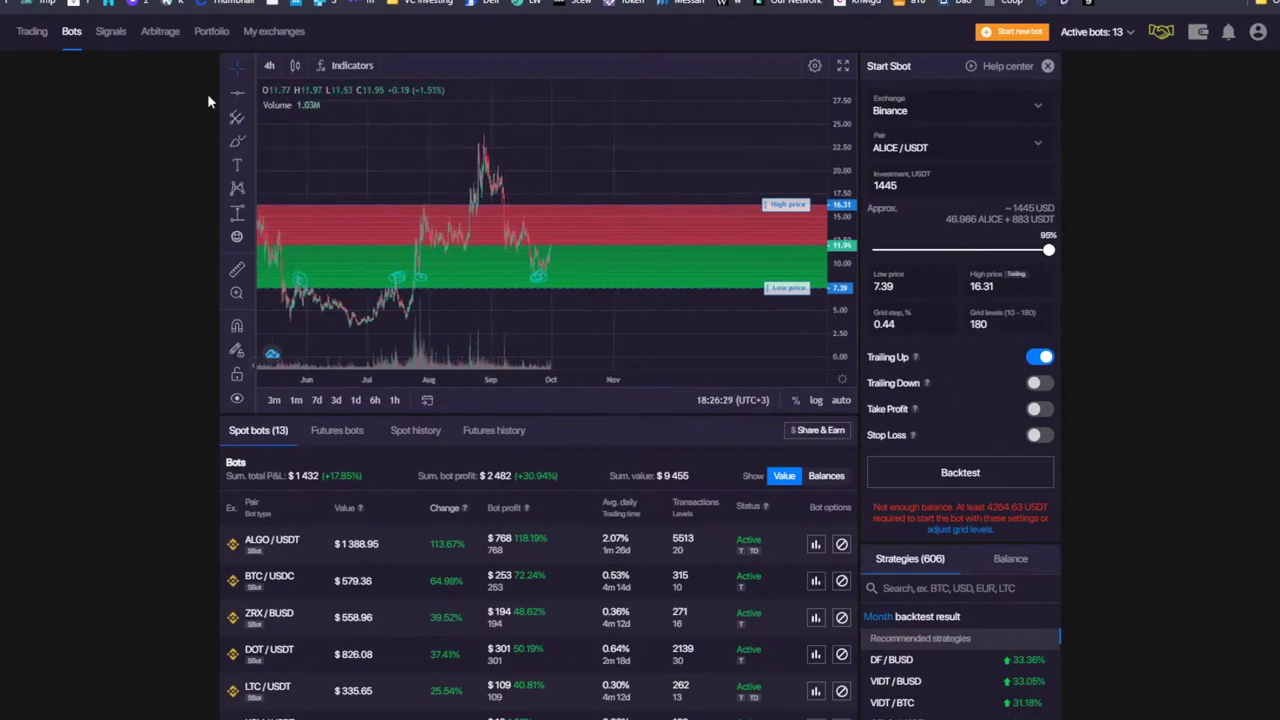
{"action": "left_click", "coordinate": [237, 143]}
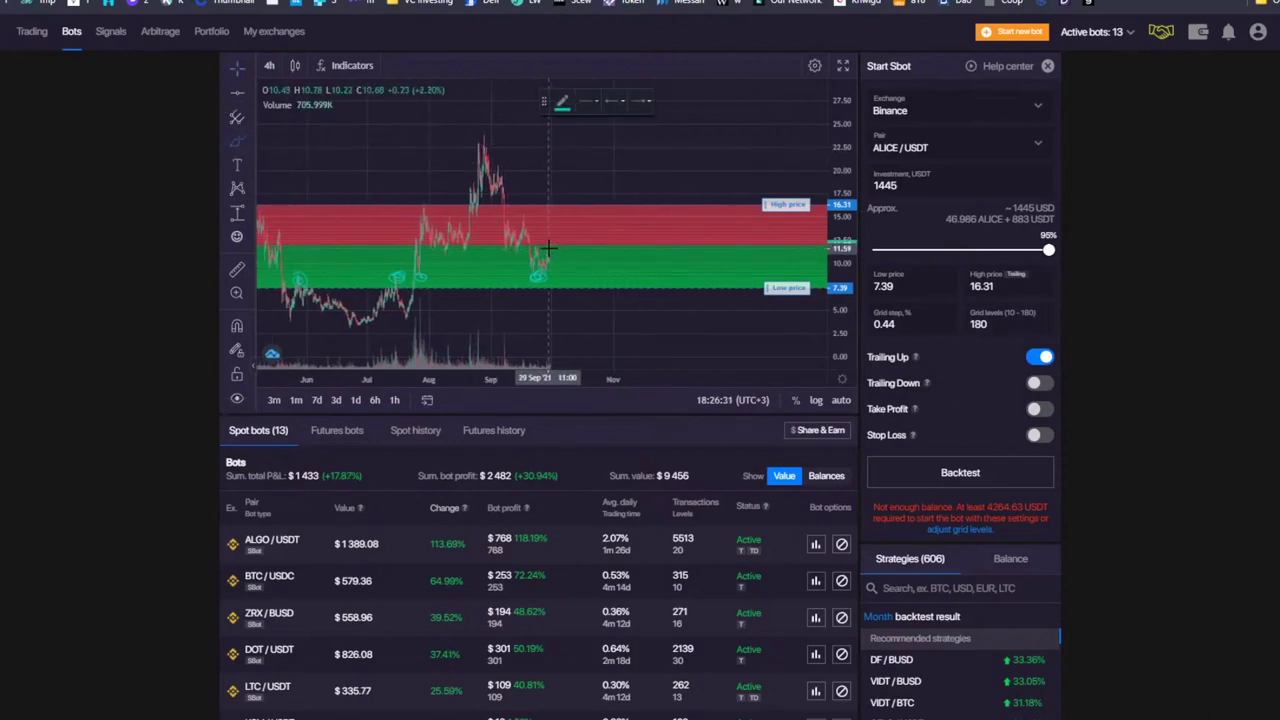
{"action": "mouse_move", "coordinate": [548, 250]}
{"action": "left_mouse_down"}
{"action": "mouse_move", "coordinate": [640, 185]}
{"action": "mouse_move", "coordinate": [665, 141]}
{"action": "left_mouse_up"}
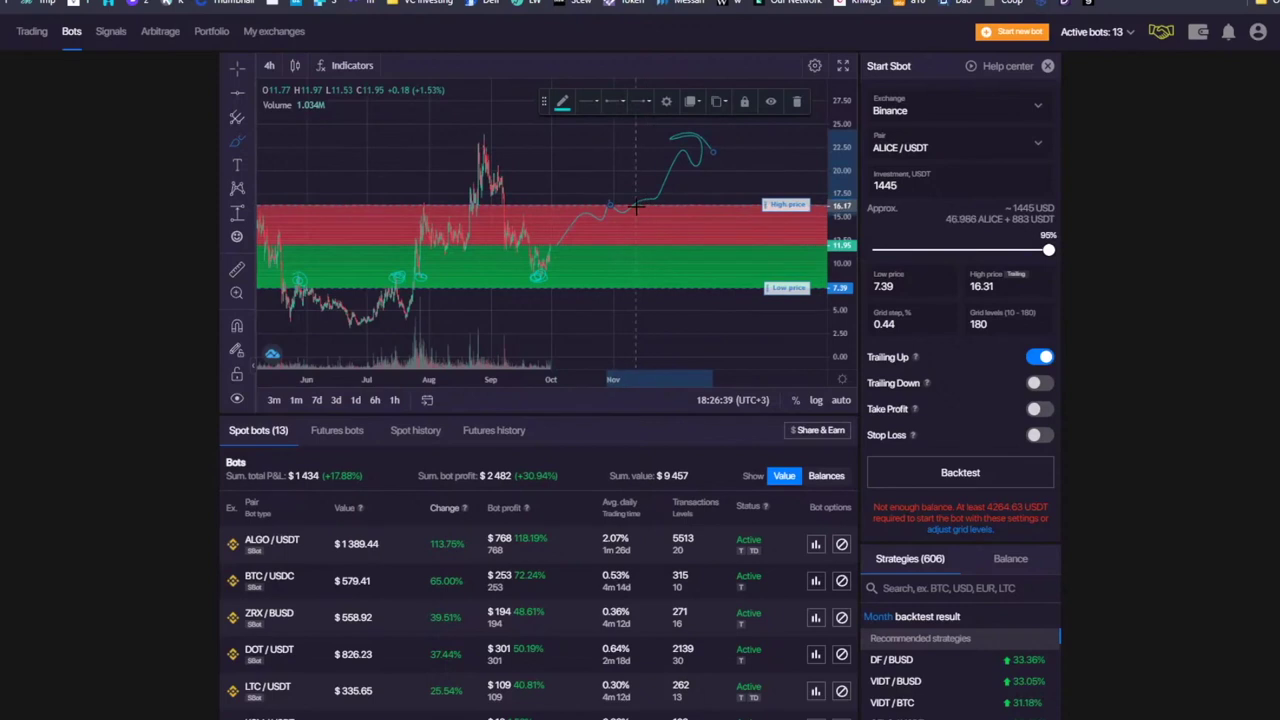
{"action": "left_click", "coordinate": [798, 103]}
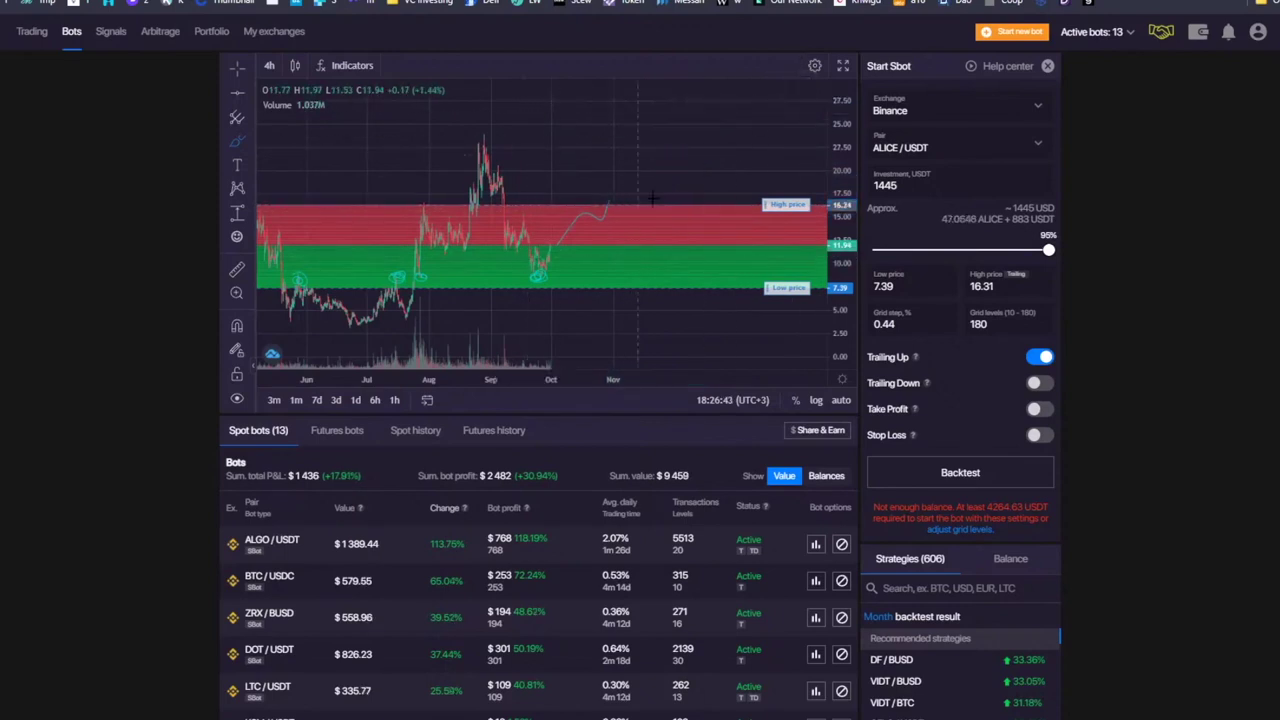
- Remove all drawings from the ALICE / USDT chart
{"action": "left_click", "coordinate": [237, 72]}
{"action": "right_click", "coordinate": [505, 124]}
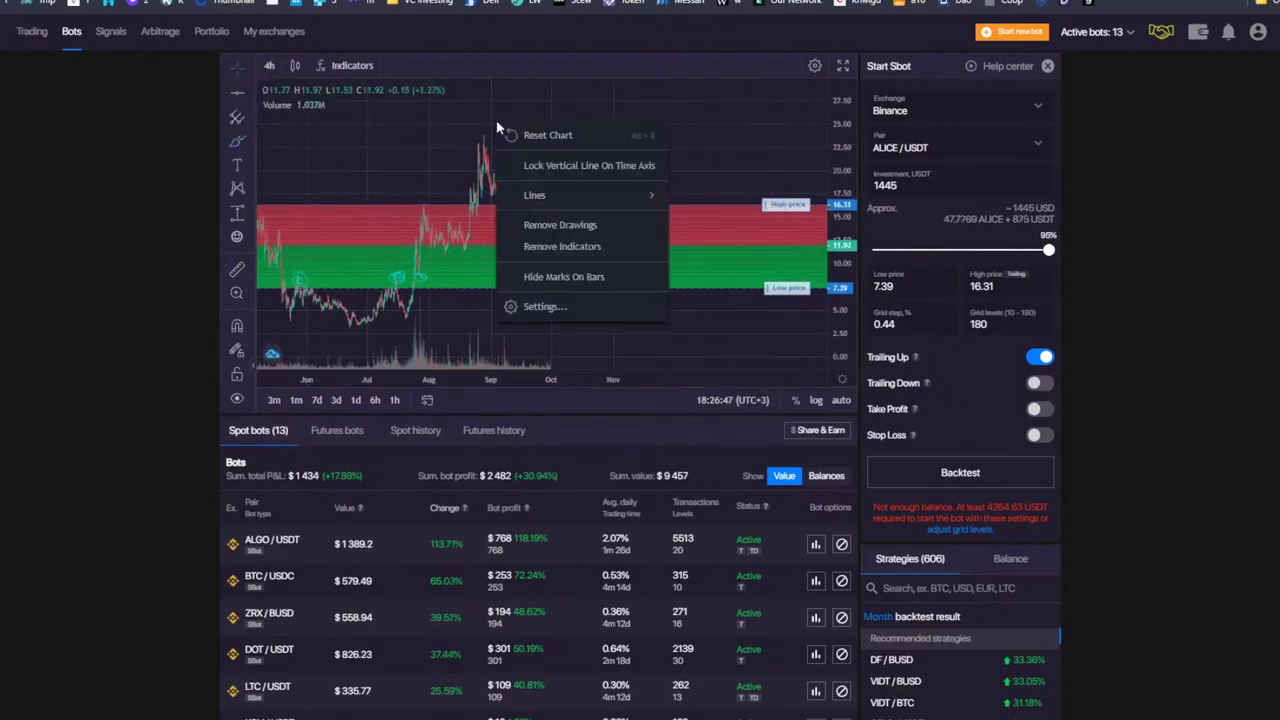
{"action": "left_click", "coordinate": [600, 224]}
- Sketch a wavy price path rising from the latest candle to about 21, with a small loop where it crosses the high price
{"action": "left_click", "coordinate": [237, 141]}
{"action": "mouse_move", "coordinate": [550, 252]}
{"action": "left_mouse_down"}
{"action": "mouse_move", "coordinate": [603, 249]}
{"action": "mouse_move", "coordinate": [646, 225]}
{"action": "mouse_move", "coordinate": [663, 233]}
{"action": "mouse_move", "coordinate": [683, 205]}
{"action": "mouse_move", "coordinate": [695, 210]}
{"action": "left_mouse_up"}
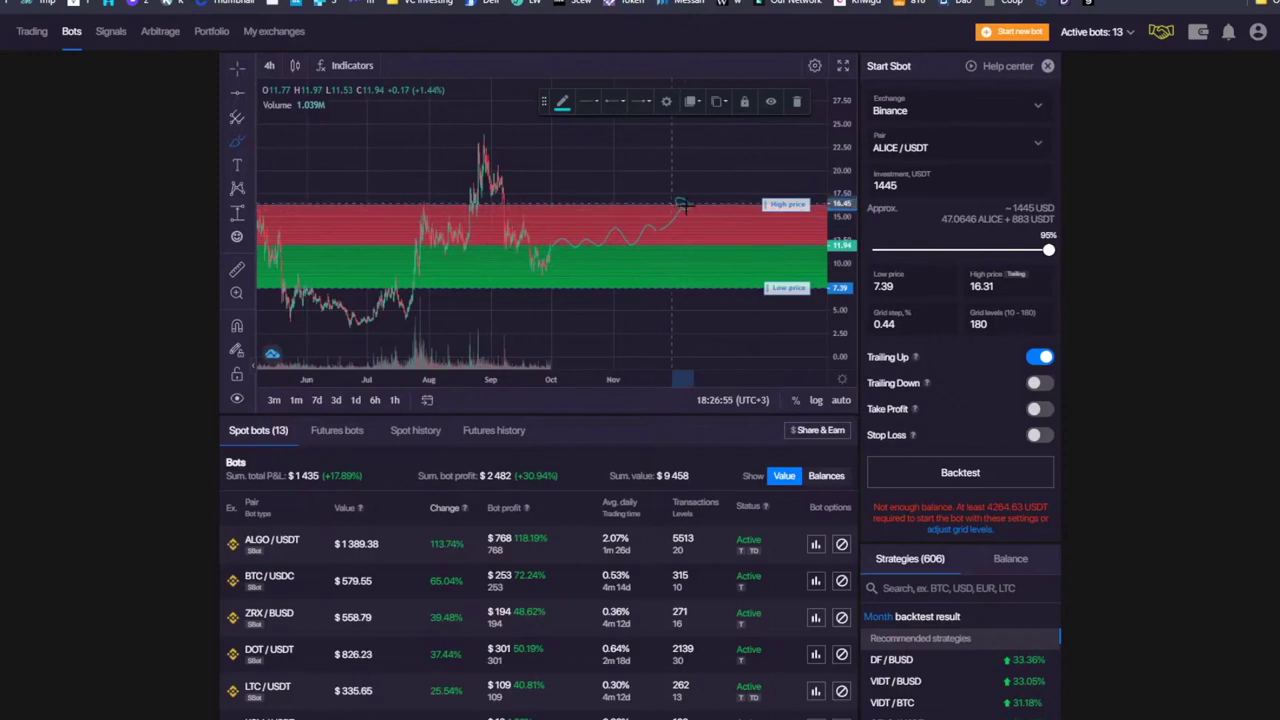
{"action": "mouse_move", "coordinate": [756, 173]}
{"action": "left_mouse_down"}
{"action": "mouse_move", "coordinate": [705, 195]}
{"action": "mouse_move", "coordinate": [740, 190]}
{"action": "mouse_move", "coordinate": [772, 147]}
{"action": "mouse_move", "coordinate": [786, 160]}
{"action": "left_mouse_up"}
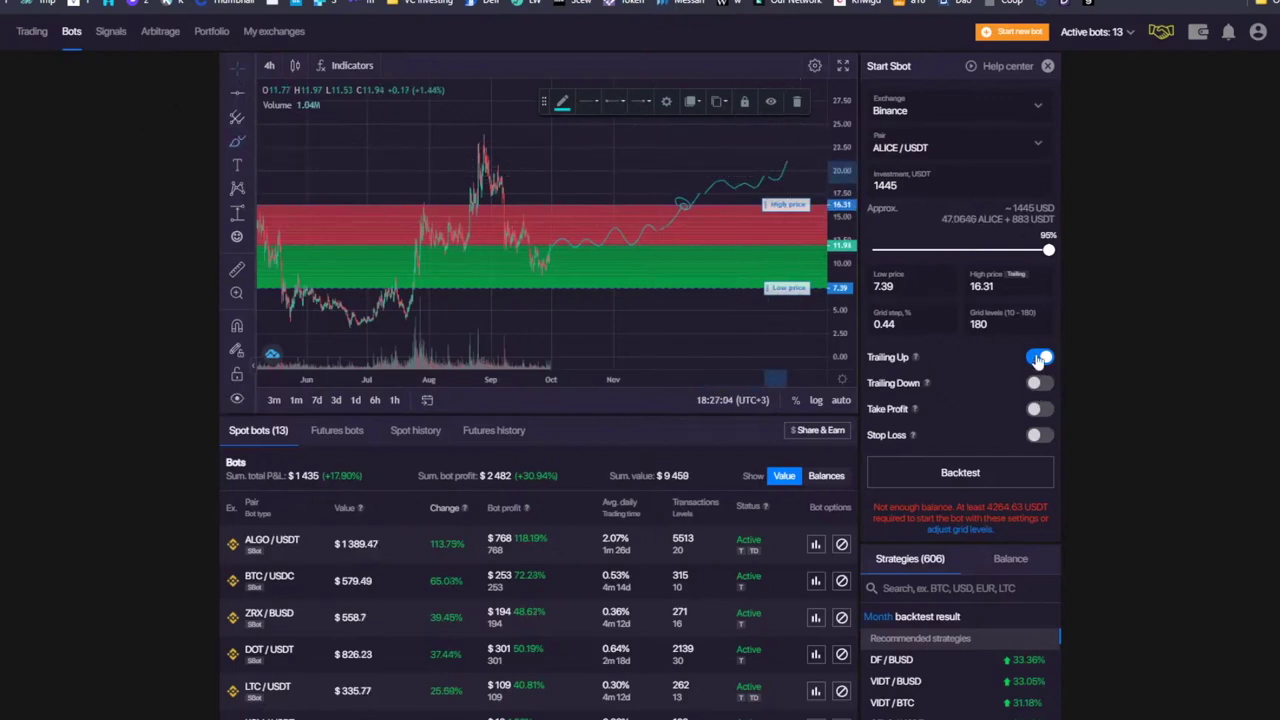
{"action": "mouse_move", "coordinate": [914, 358]}
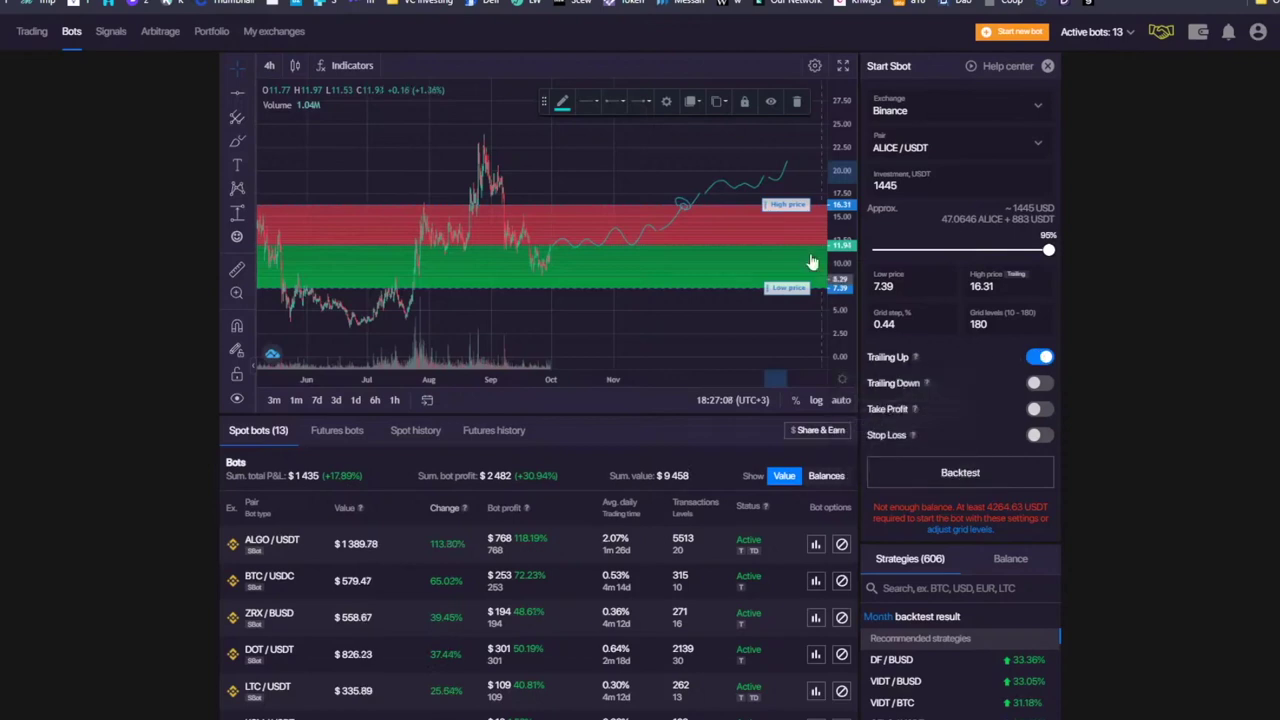
- Shift the ALICE / USDT grid upward, raising the high price to 20.68 and the low price to 9.15
{"action": "left_click_drag", "start_coordinate": [788, 213], "coordinate": [788, 164]}
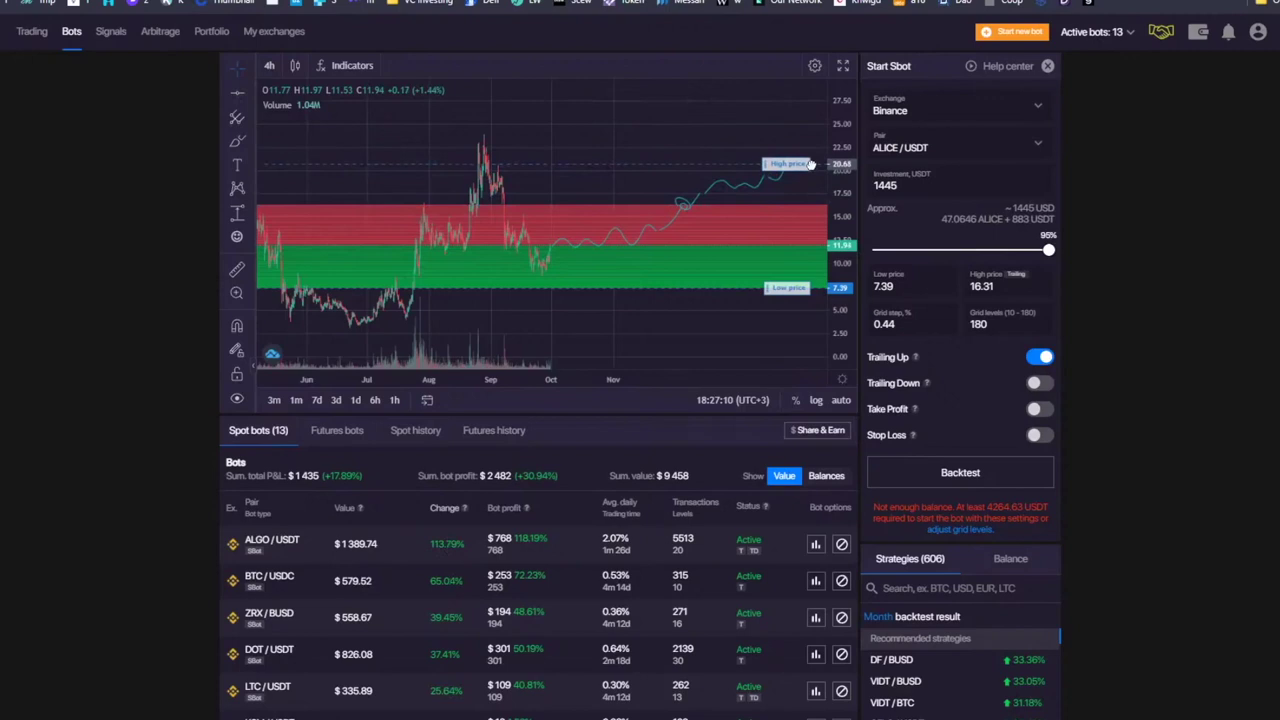
{"action": "left_click_drag", "start_coordinate": [786, 290], "coordinate": [787, 270]}
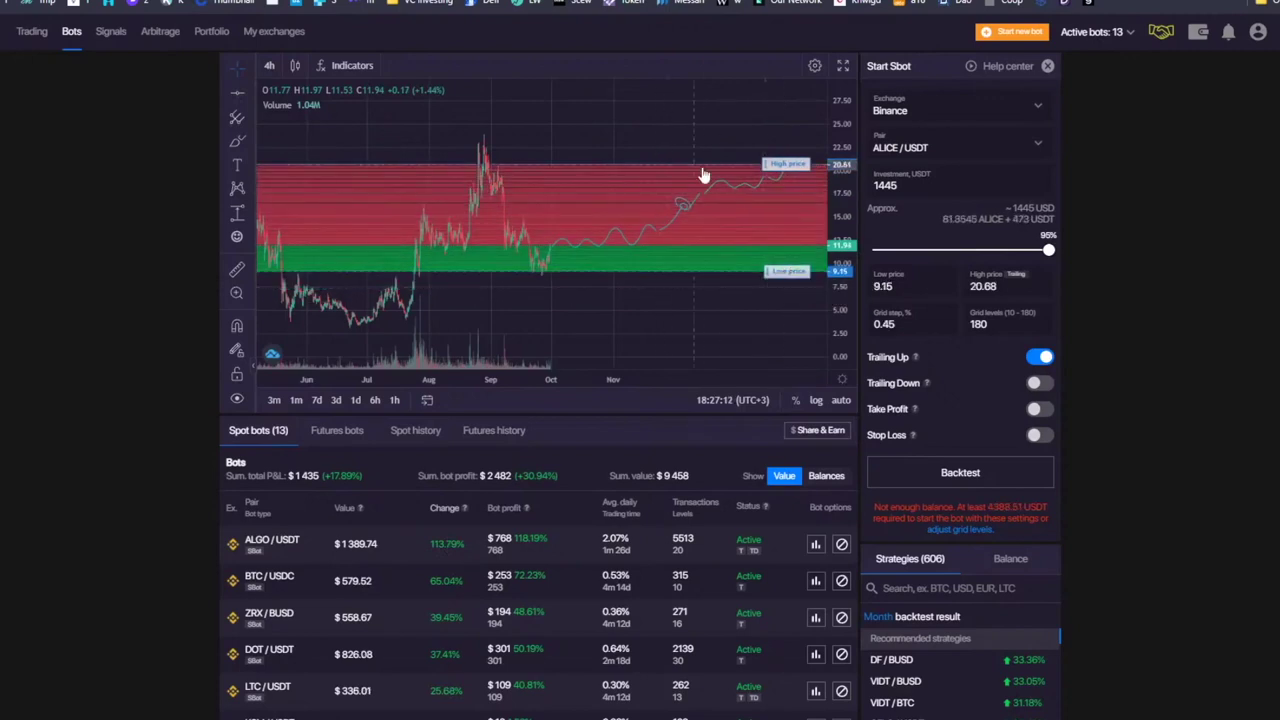
- Open the running ALGO / USDT bot and examine its trades, trailing modes and original low price
{"action": "scroll", "coordinate": [592, 568], "scroll_direction": "down", "scroll_amount": 4}
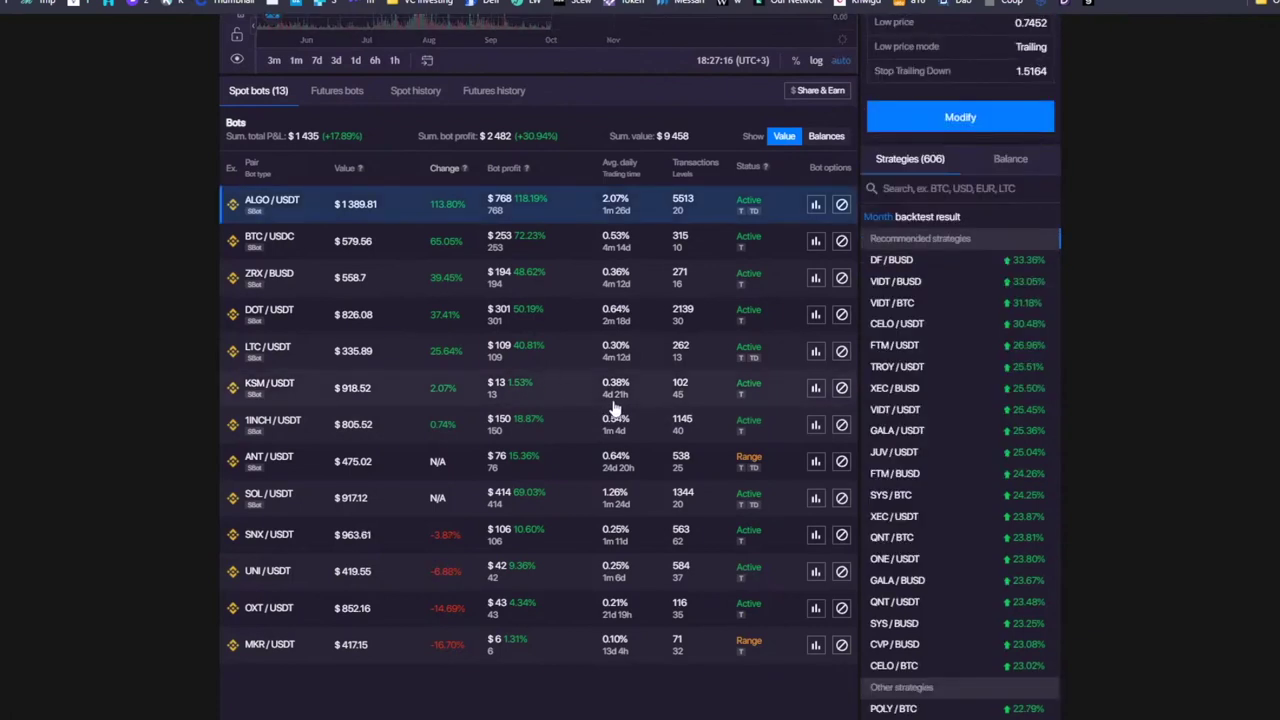
{"action": "scroll", "coordinate": [615, 408], "scroll_direction": "up", "scroll_amount": 4}
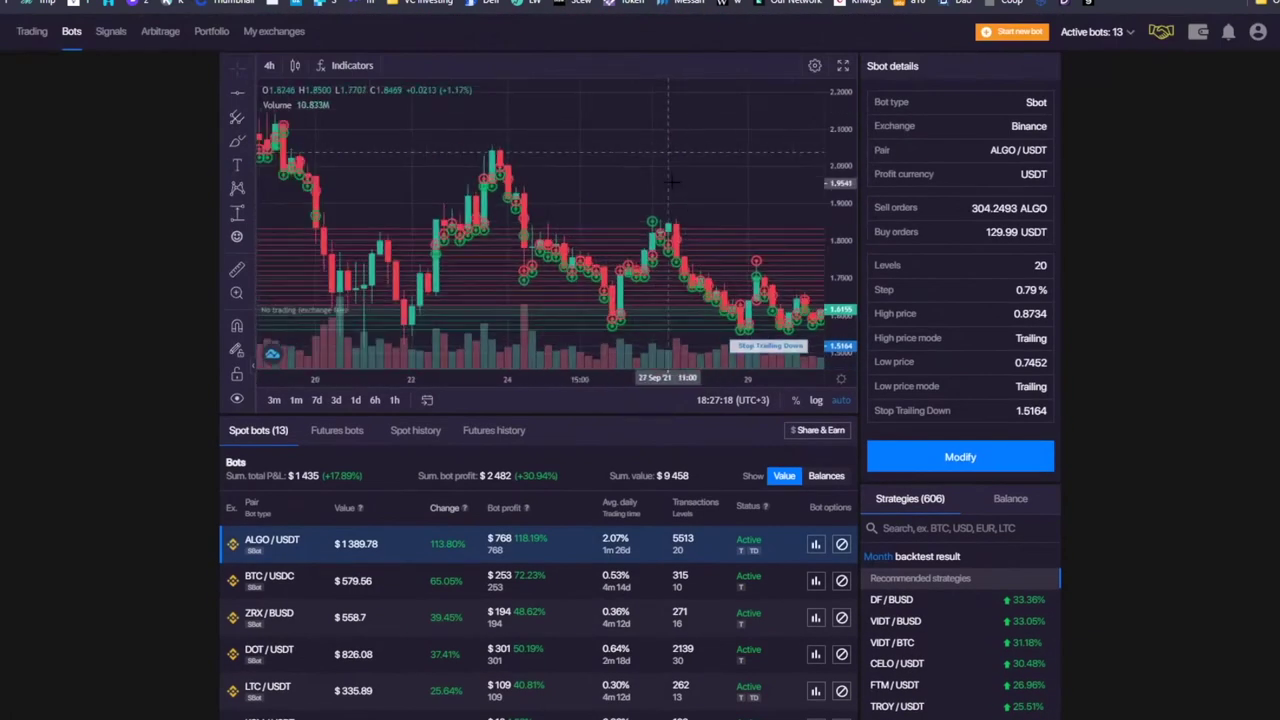
{"action": "scroll", "coordinate": [980, 330], "scroll_direction": "down", "scroll_amount": 4}
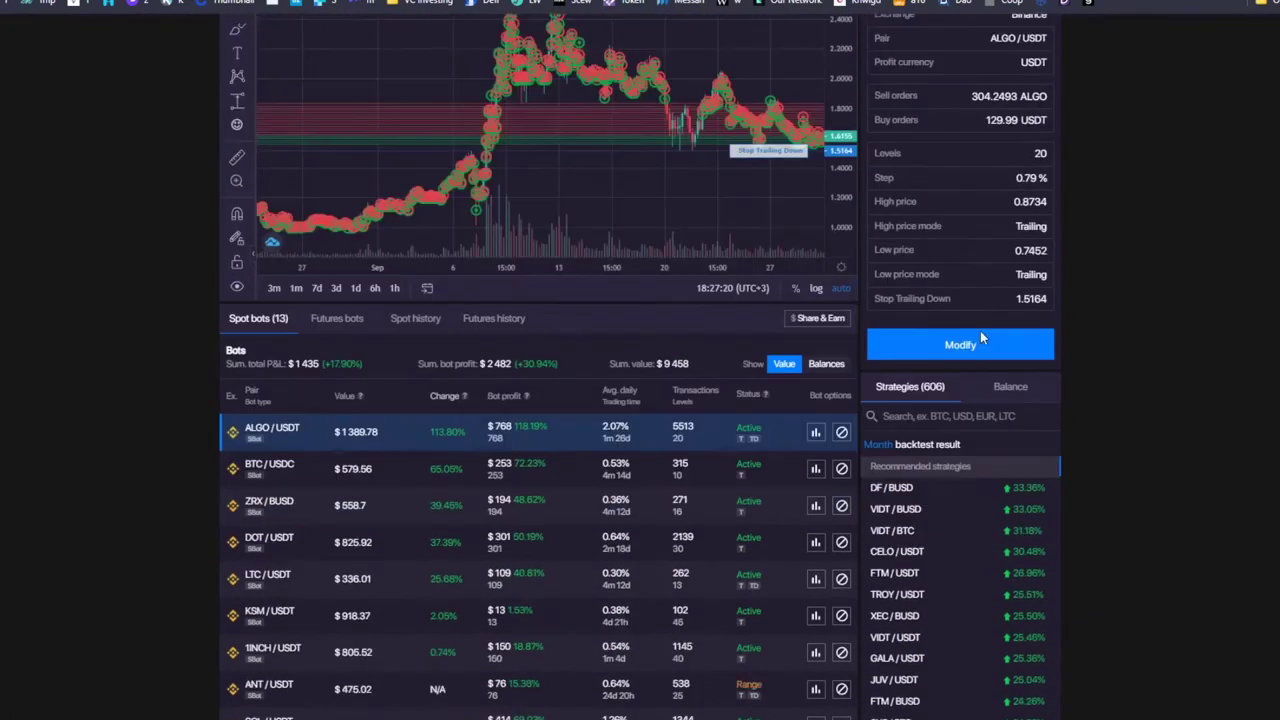
{"action": "scroll", "coordinate": [600, 300], "scroll_direction": "up", "scroll_amount": 4}
{"action": "scroll", "coordinate": [595, 240], "scroll_direction": "up", "scroll_amount": 2}
{"action": "scroll", "coordinate": [597, 242], "scroll_direction": "down", "scroll_amount": 3}
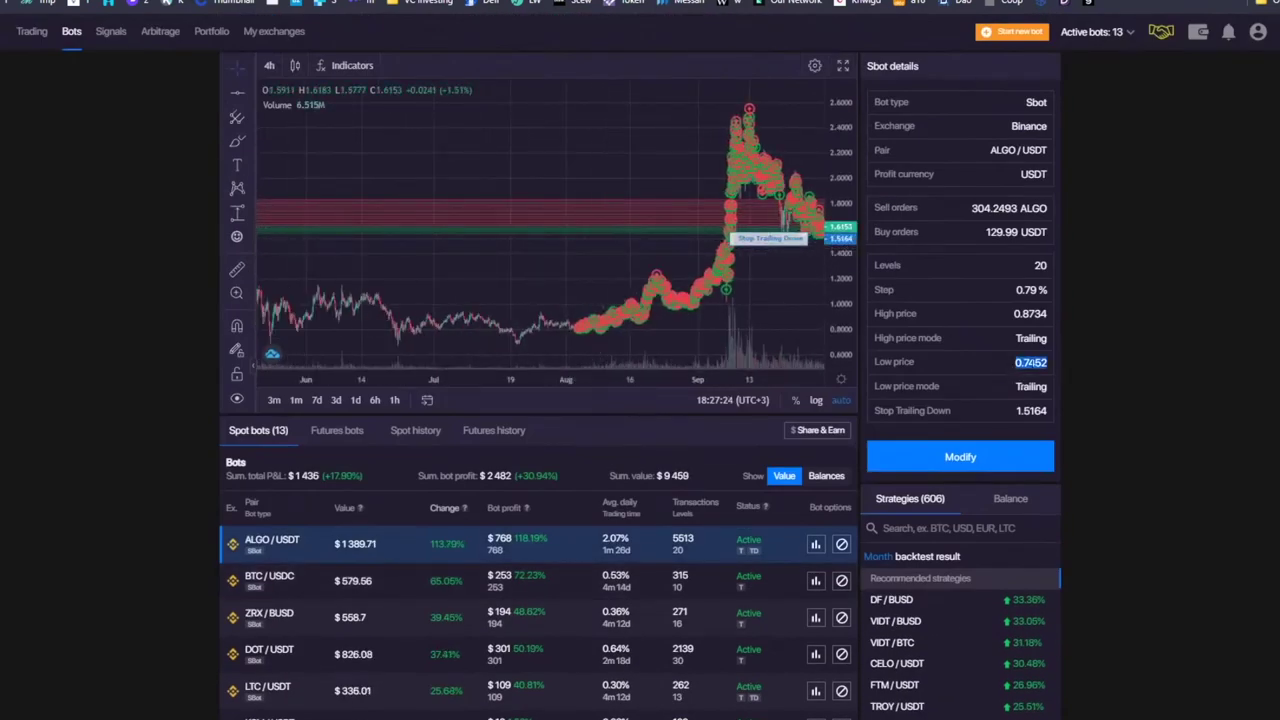
- Draw a rectangle over the ALGO / USDT bot's original price range, about 0.74 to 0.89, from late July to early October
{"action": "left_click_drag", "start_coordinate": [580, 117], "coordinate": [554, 94]}
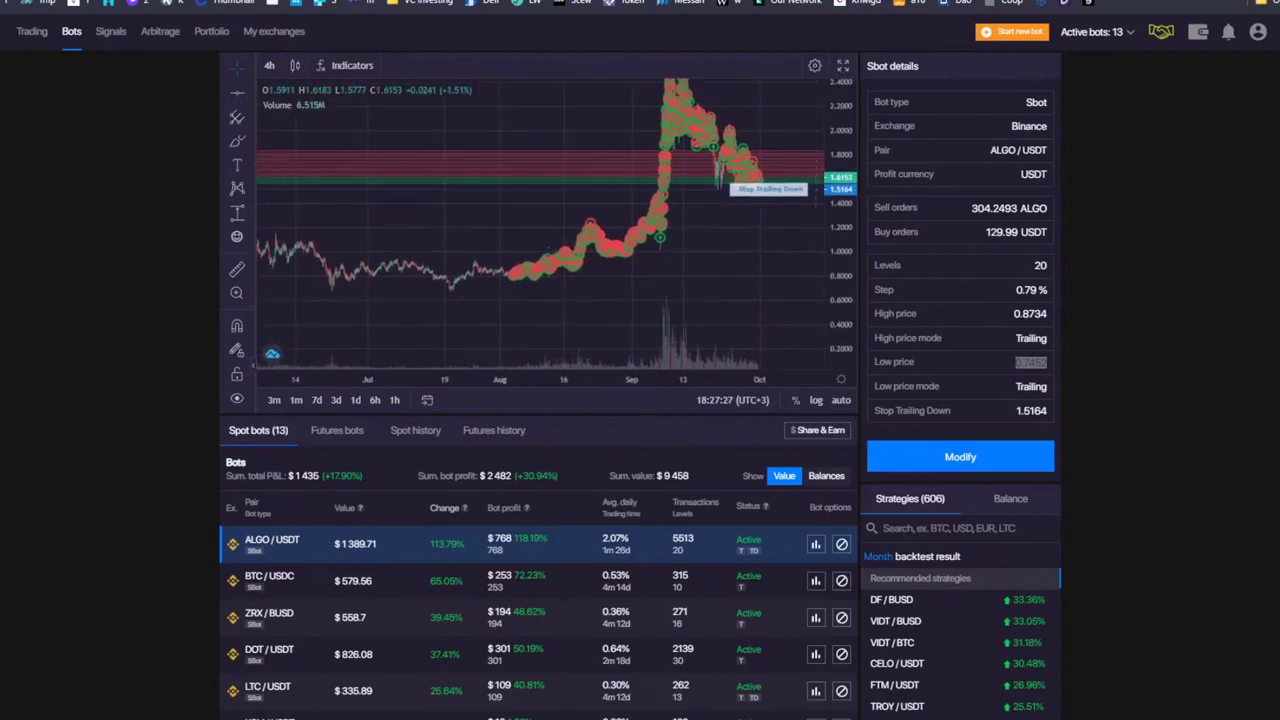
{"action": "left_click", "coordinate": [249, 142]}
{"action": "left_click", "coordinate": [300, 194]}
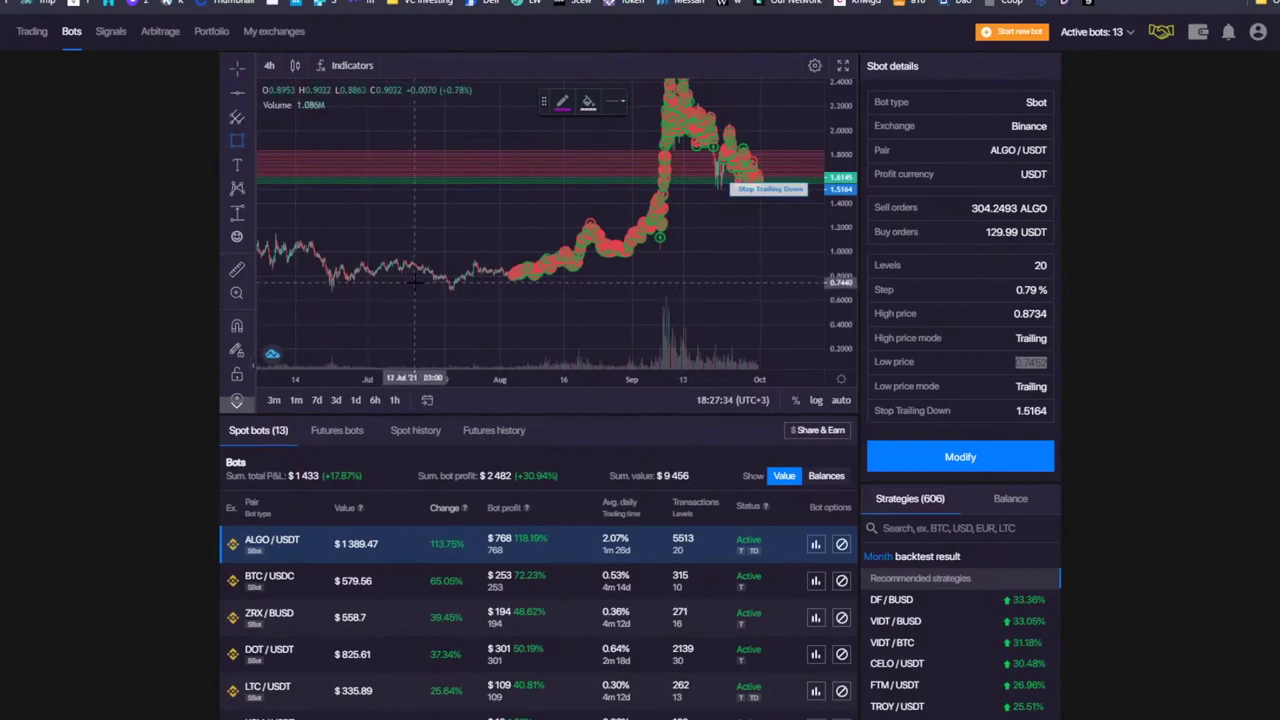
{"action": "mouse_move", "coordinate": [414, 283]}
{"action": "left_mouse_down"}
{"action": "mouse_move", "coordinate": [548, 250]}
{"action": "mouse_move", "coordinate": [725, 265]}
{"action": "left_mouse_up"}
{"action": "mouse_move", "coordinate": [843, 343]}
{"action": "left_mouse_down"}
{"action": "mouse_move", "coordinate": [714, 114]}
{"action": "mouse_move", "coordinate": [749, 174]}
{"action": "mouse_move", "coordinate": [607, 202]}
{"action": "mouse_move", "coordinate": [669, 197]}
{"action": "mouse_move", "coordinate": [652, 196]}
{"action": "left_mouse_up"}
{"action": "left_click", "coordinate": [737, 188]}
{"action": "scroll", "coordinate": [737, 188], "scroll_direction": "down", "scroll_amount": 5}
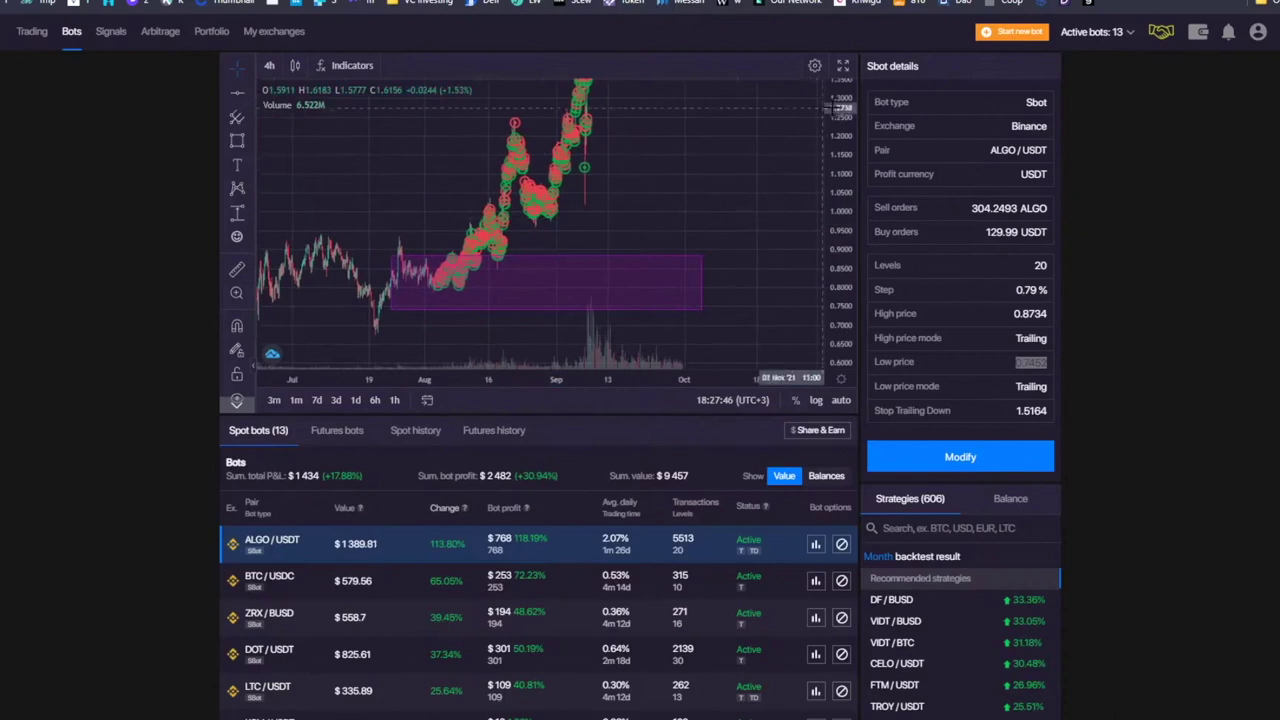
{"action": "mouse_move", "coordinate": [737, 188]}
{"action": "left_mouse_down"}
{"action": "mouse_move", "coordinate": [657, 277]}
{"action": "mouse_move", "coordinate": [657, 194]}
{"action": "mouse_move", "coordinate": [723, 161]}
{"action": "left_mouse_up"}
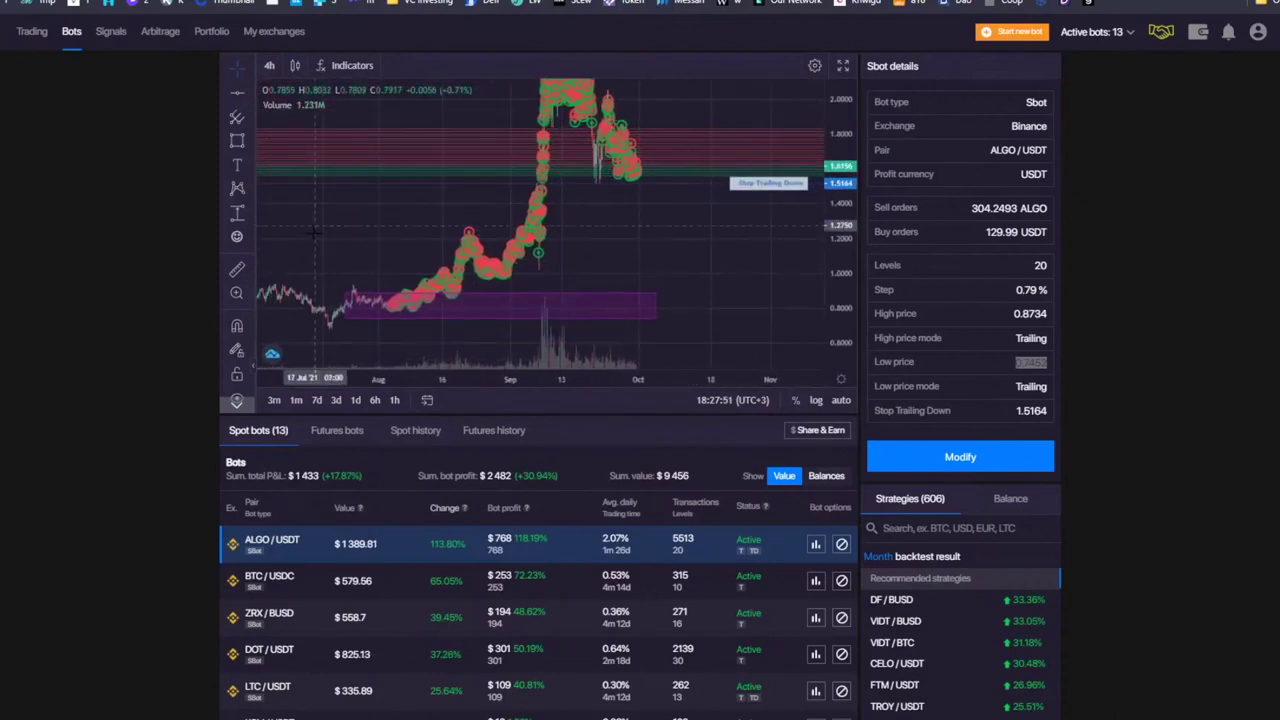
- Measure the price rise from the rectangle's upper edge to the current grid, and delete the measurement
{"action": "mouse_move", "coordinate": [623, 292]}
{"action": "left_mouse_down"}
{"action": "mouse_move", "coordinate": [657, 180]}
{"action": "mouse_move", "coordinate": [690, 160]}
{"action": "left_mouse_up"}
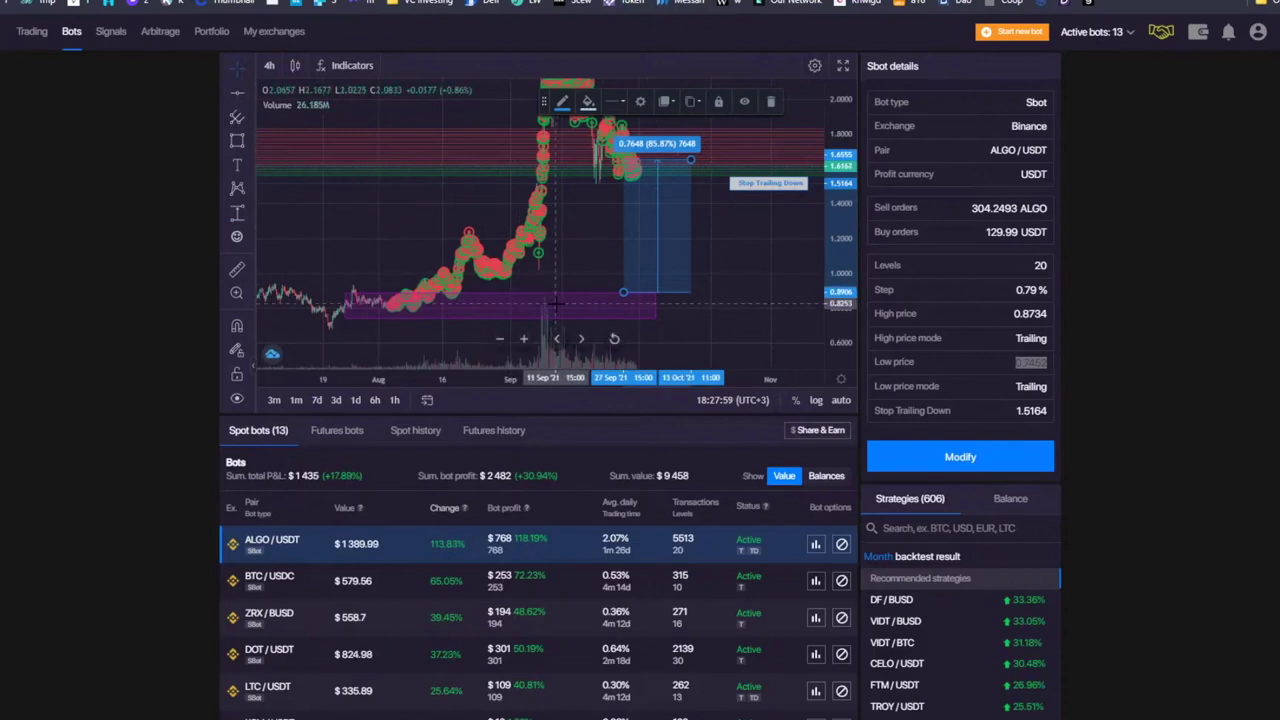
{"action": "left_click", "coordinate": [770, 101]}
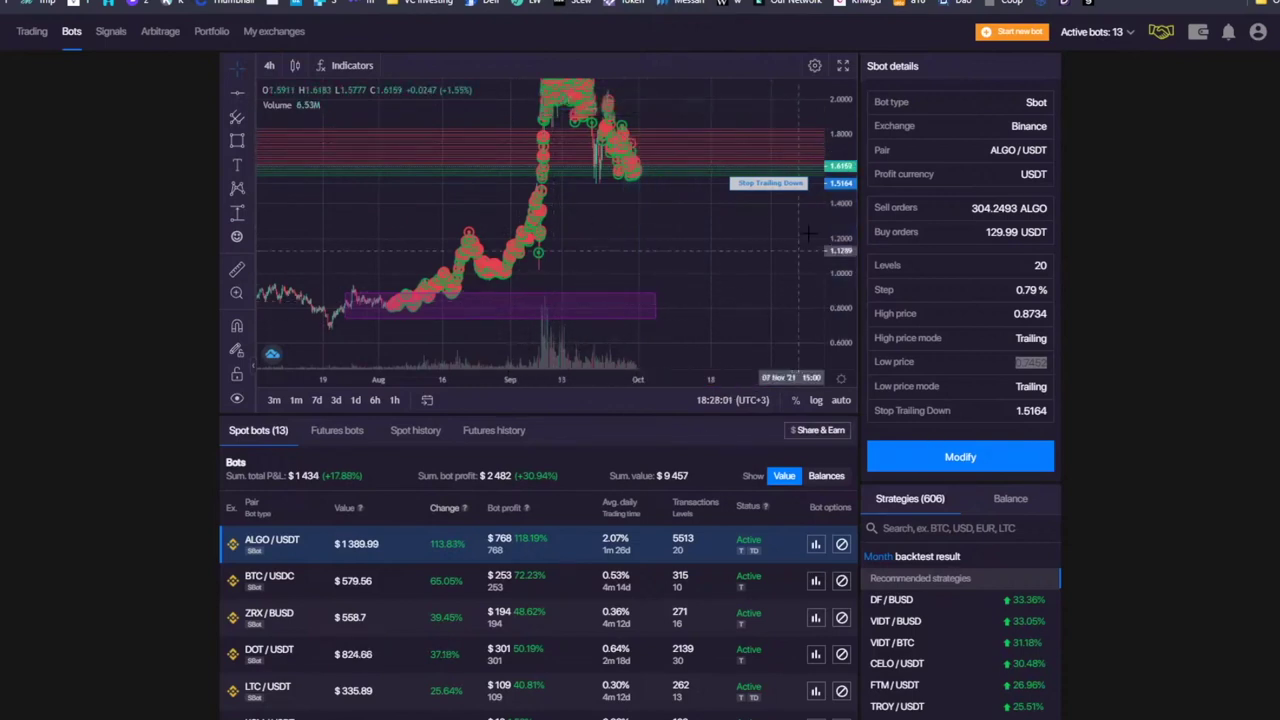
{"action": "left_click_drag", "start_coordinate": [825, 270], "coordinate": [828, 296]}
{"action": "left_click_drag", "start_coordinate": [677, 149], "coordinate": [663, 158]}
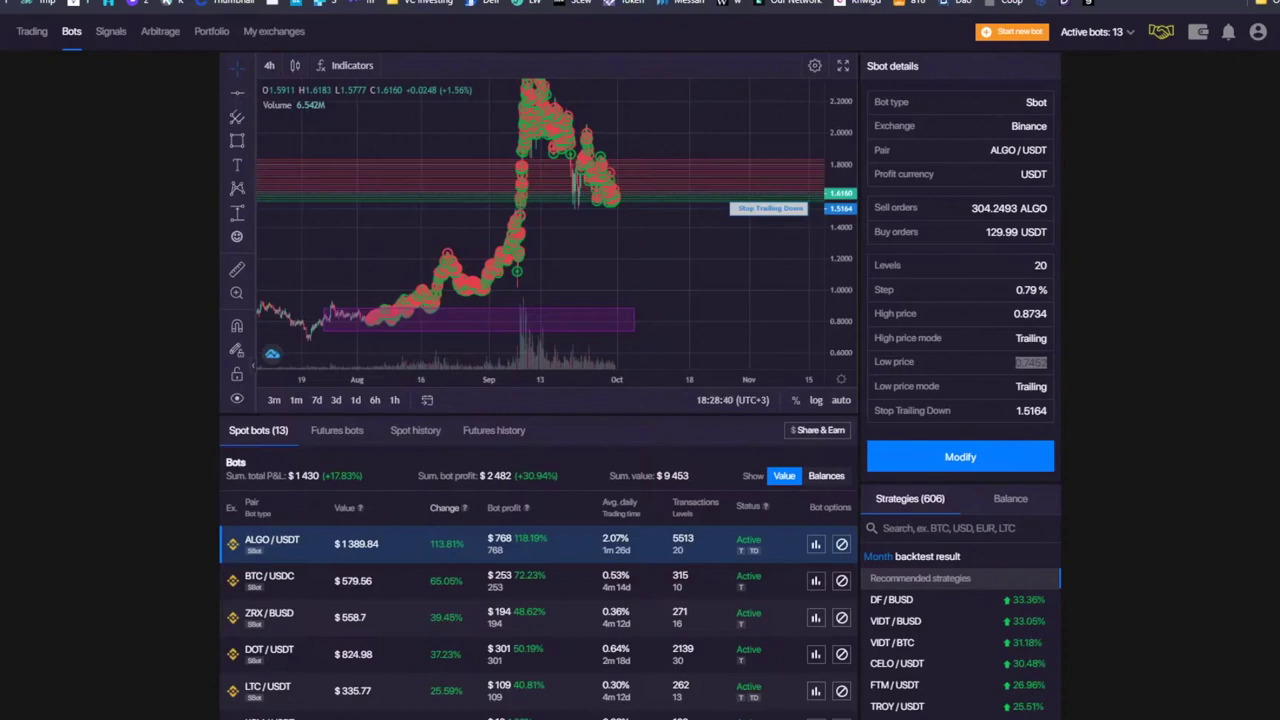
- Start a new Sbot setup and choose ALICE / BUSD as its pair
{"action": "left_click", "coordinate": [1007, 36]}
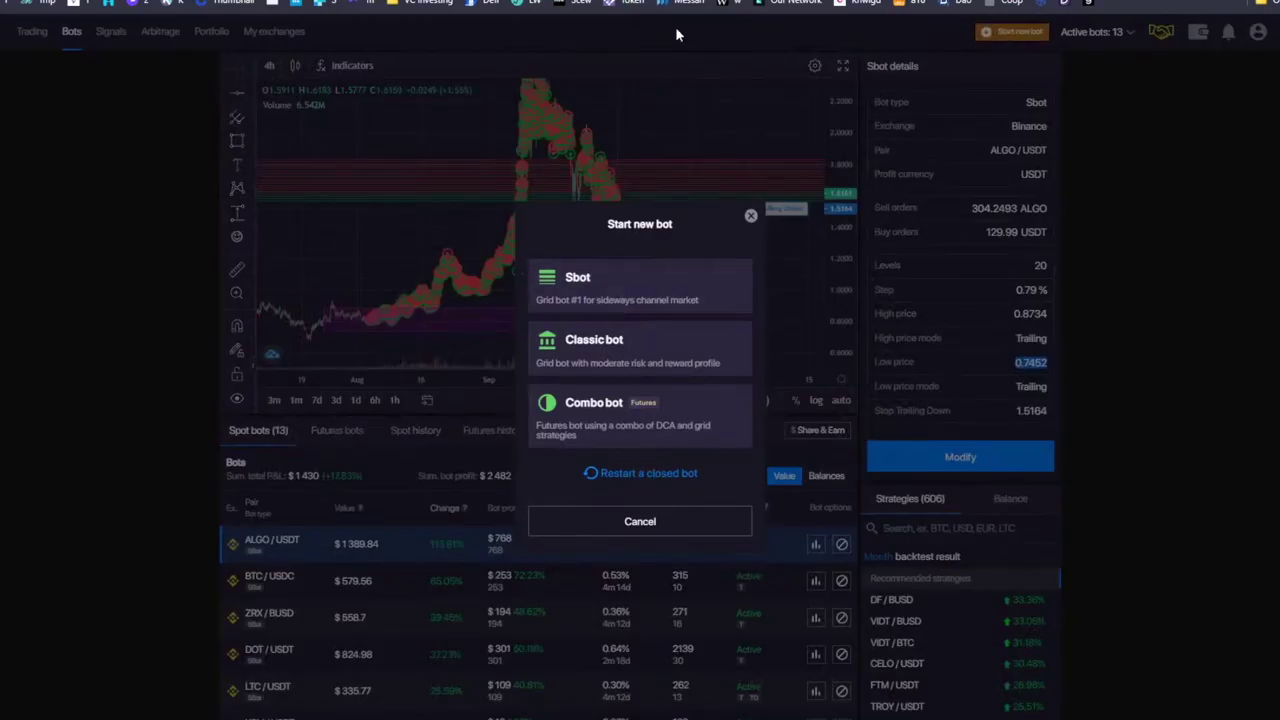
{"action": "left_click", "coordinate": [629, 286]}
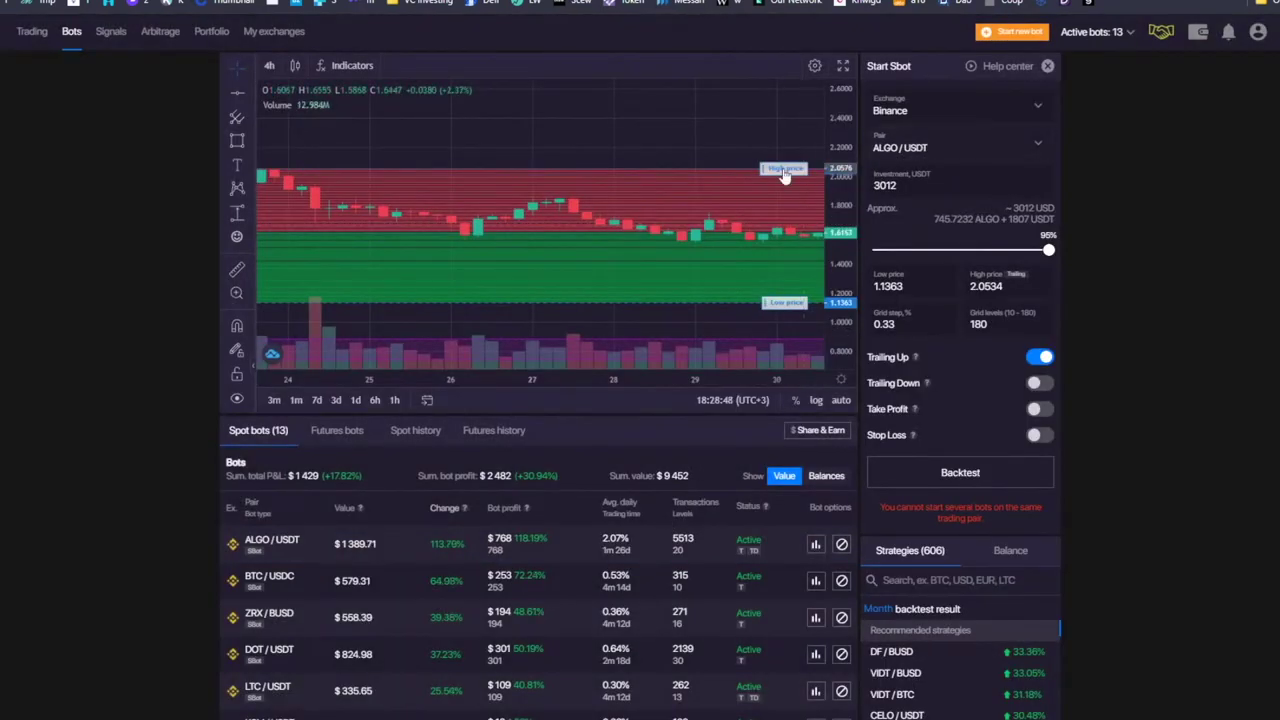
{"action": "left_click", "coordinate": [889, 155]}
{"action": "type", "text": "alice"}
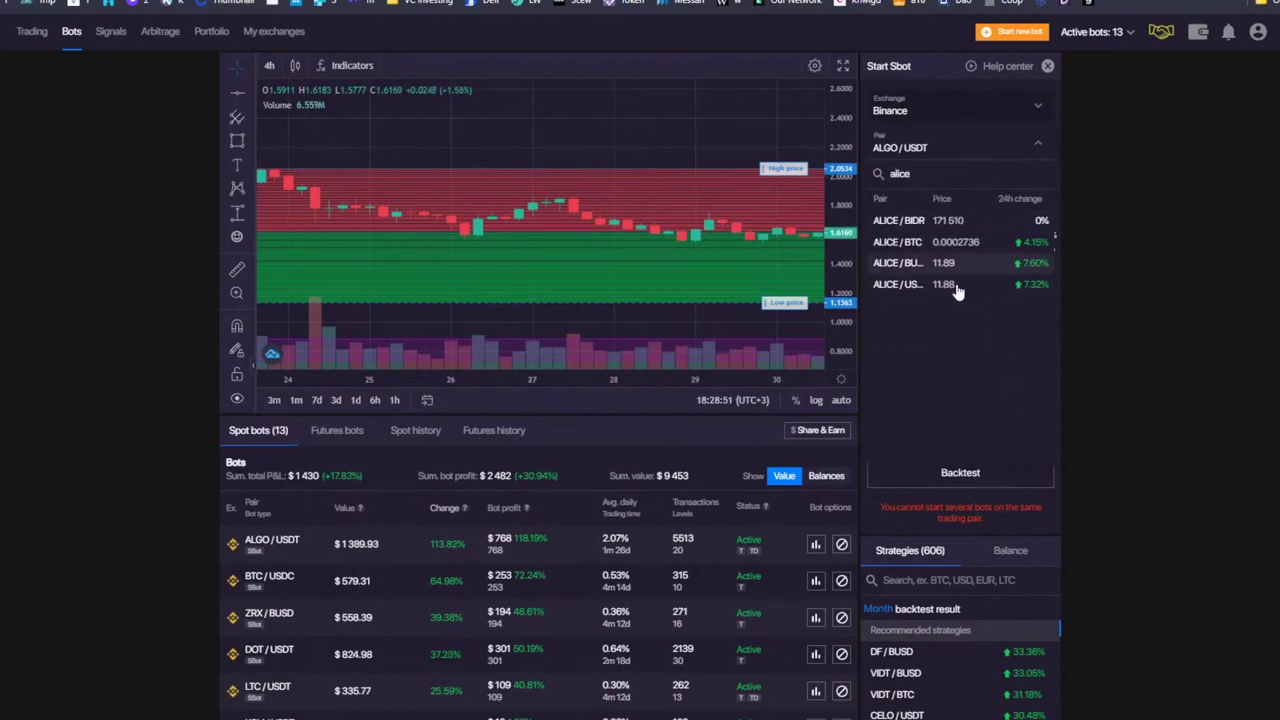
{"action": "left_click", "coordinate": [945, 266]}
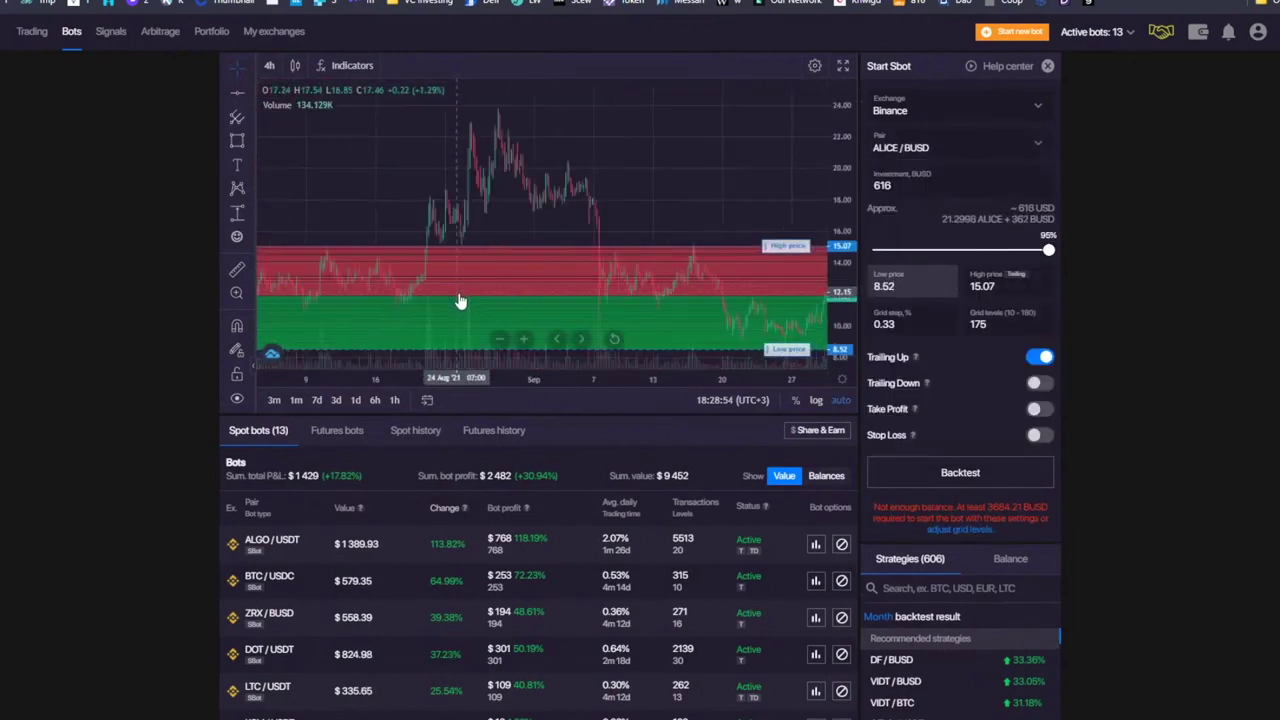
- Widen the ALICE / BUSD grid to a low price of 8.15 and a high price of 16.9
{"action": "left_click_drag", "start_coordinate": [770, 125], "coordinate": [598, 115]}
{"action": "scroll", "coordinate": [660, 130], "scroll_direction": "down", "scroll_amount": 5}
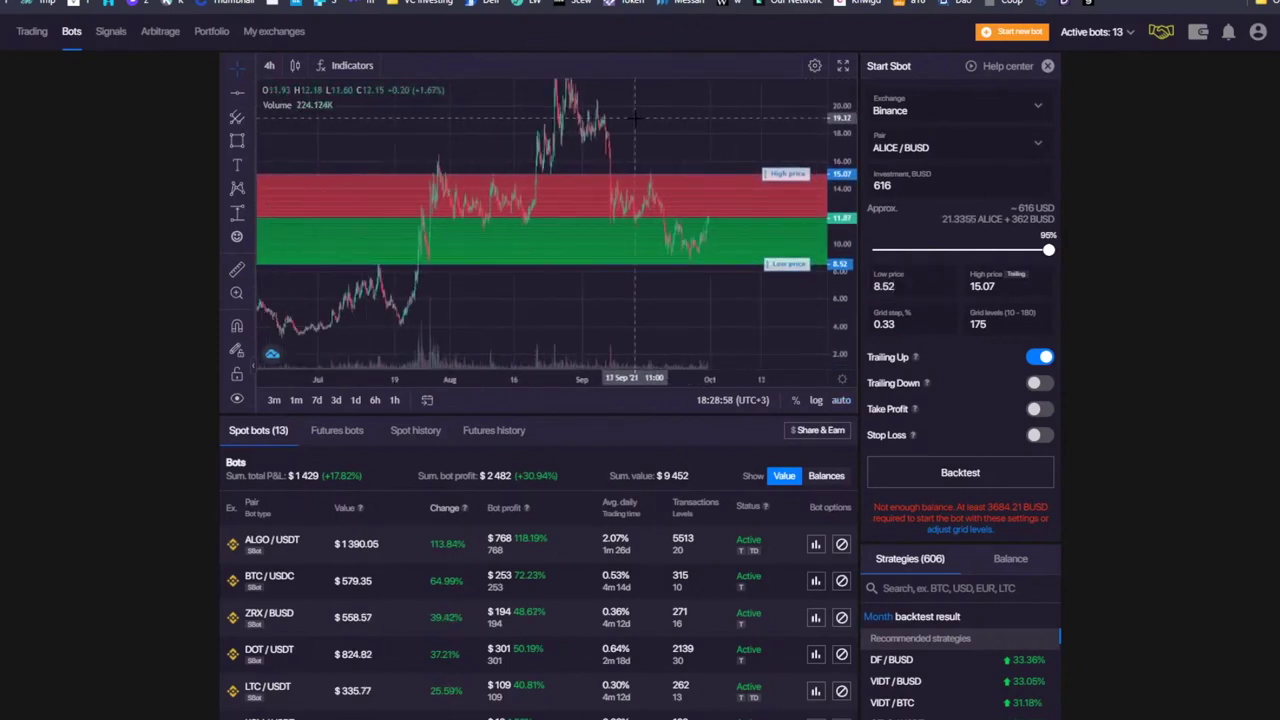
{"action": "left_click_drag", "start_coordinate": [688, 135], "coordinate": [598, 144]}
{"action": "left_click_drag", "start_coordinate": [790, 272], "coordinate": [790, 278]}
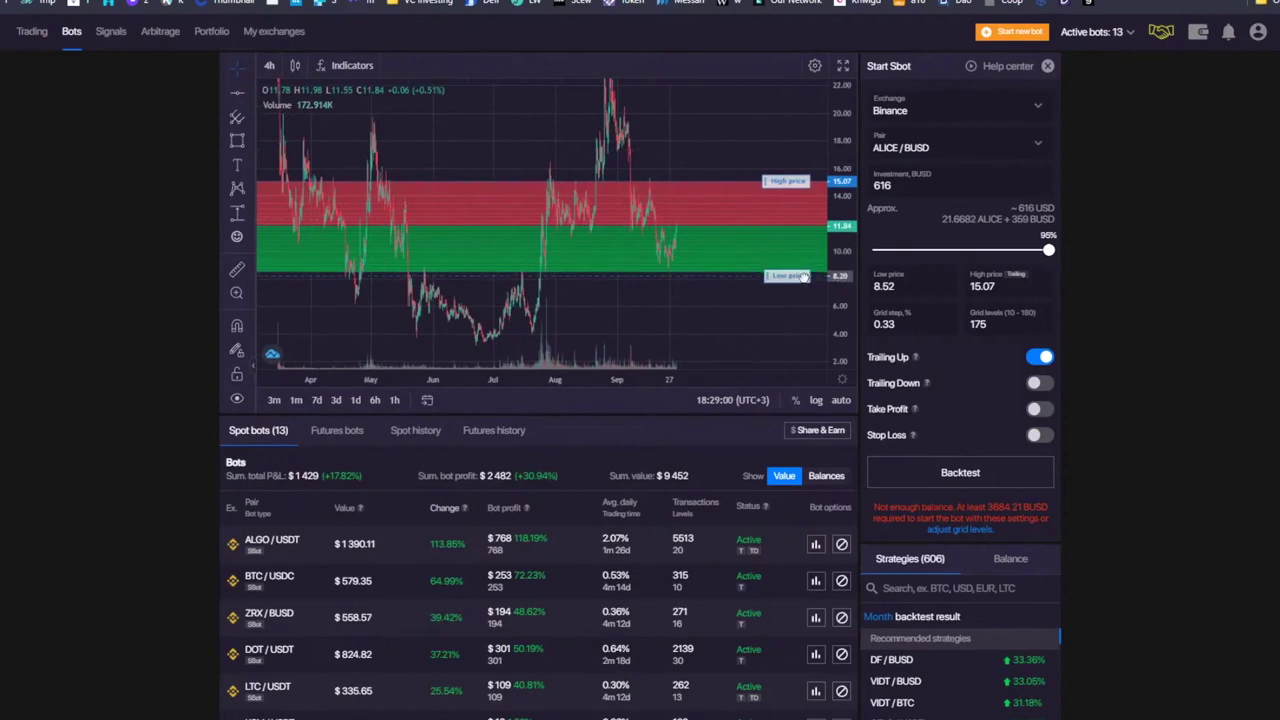
{"action": "left_click_drag", "start_coordinate": [798, 183], "coordinate": [797, 154]}
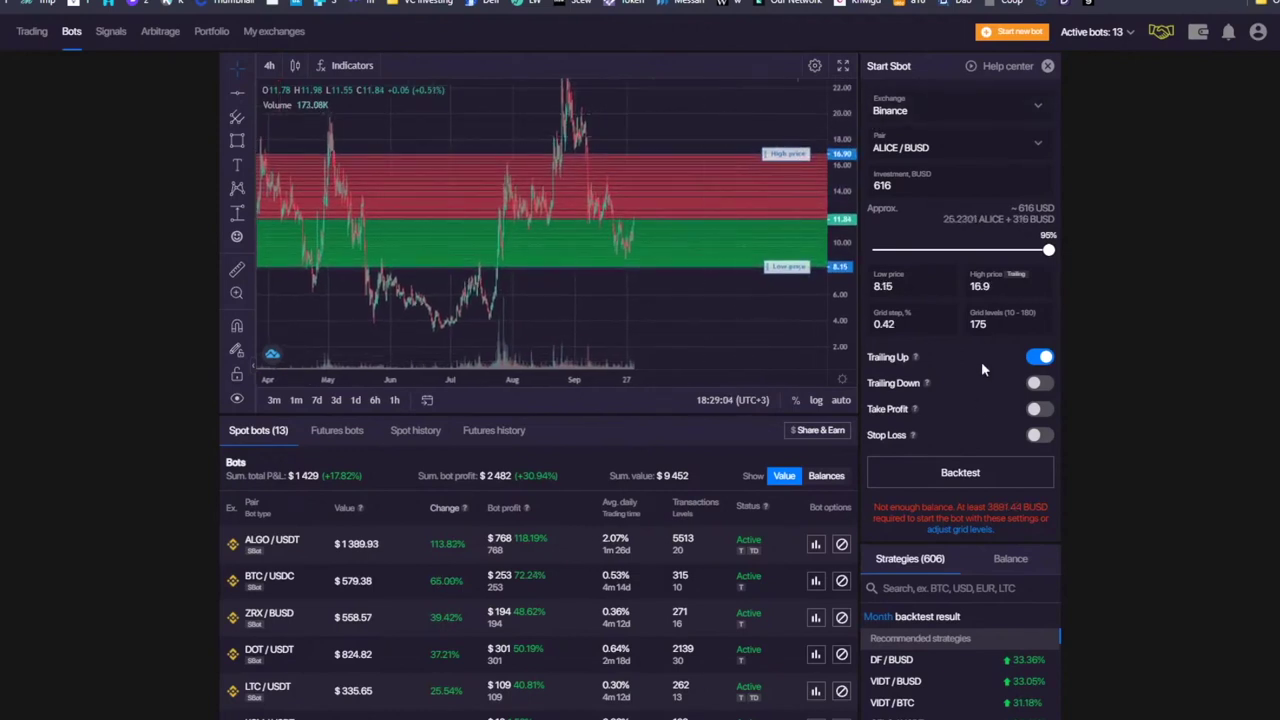
- Try the ALICE / BUSD grid with 100, 120 and 70 grid levels
{"action": "double_click", "coordinate": [978, 324]}
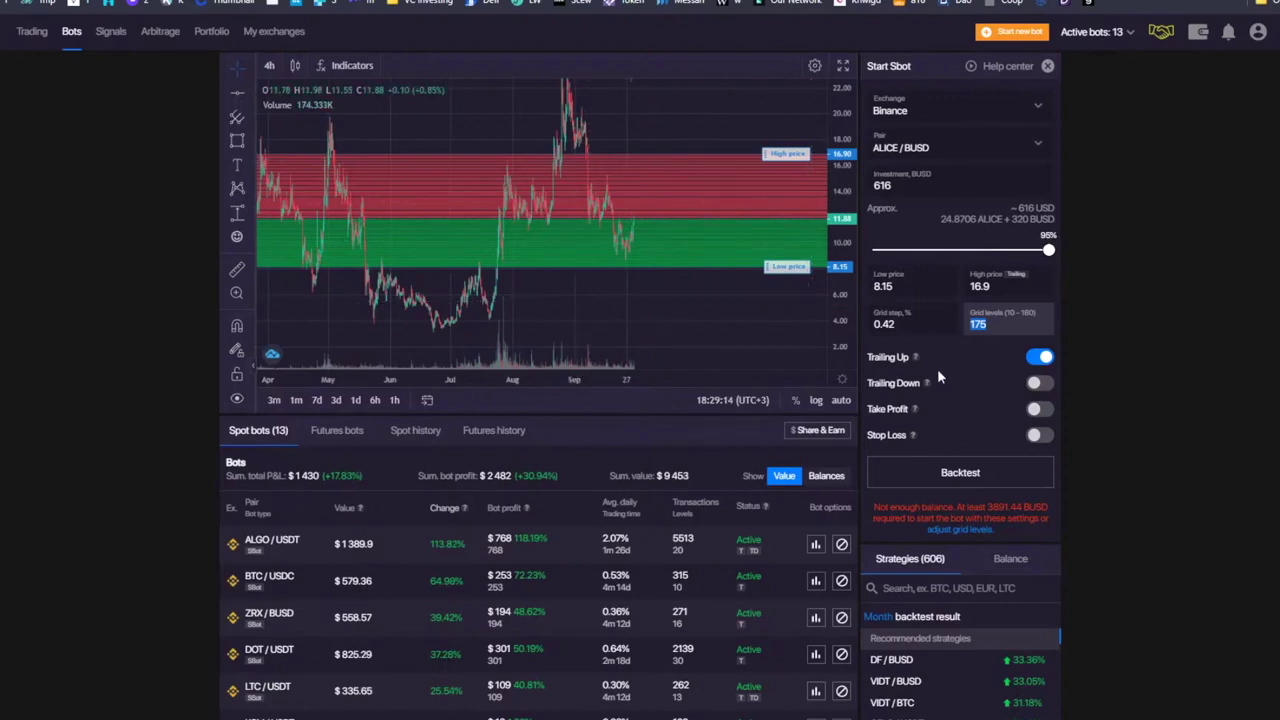
{"action": "left_click", "coordinate": [904, 323]}
{"action": "key", "text": "Tab"}
{"action": "type", "text": "100"}
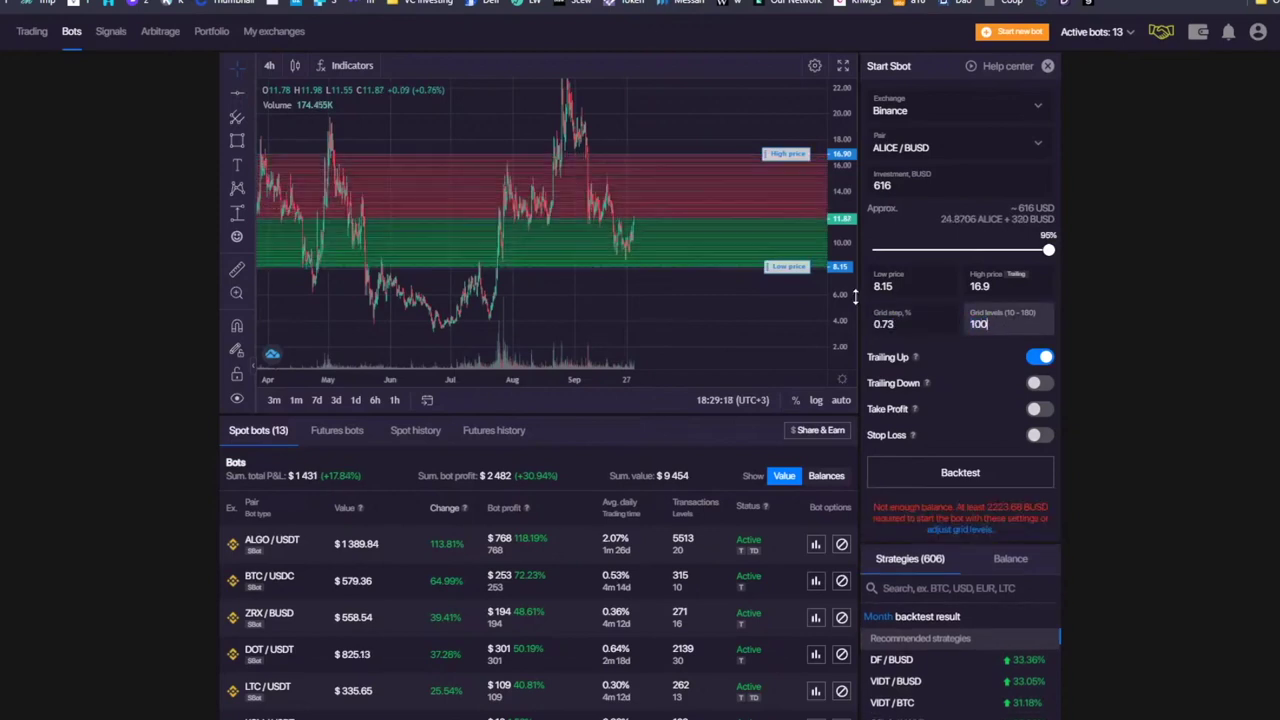
{"action": "key", "text": "BackSpace"}
{"action": "key", "text": "BackSpace"}
{"action": "type", "text": "20"}
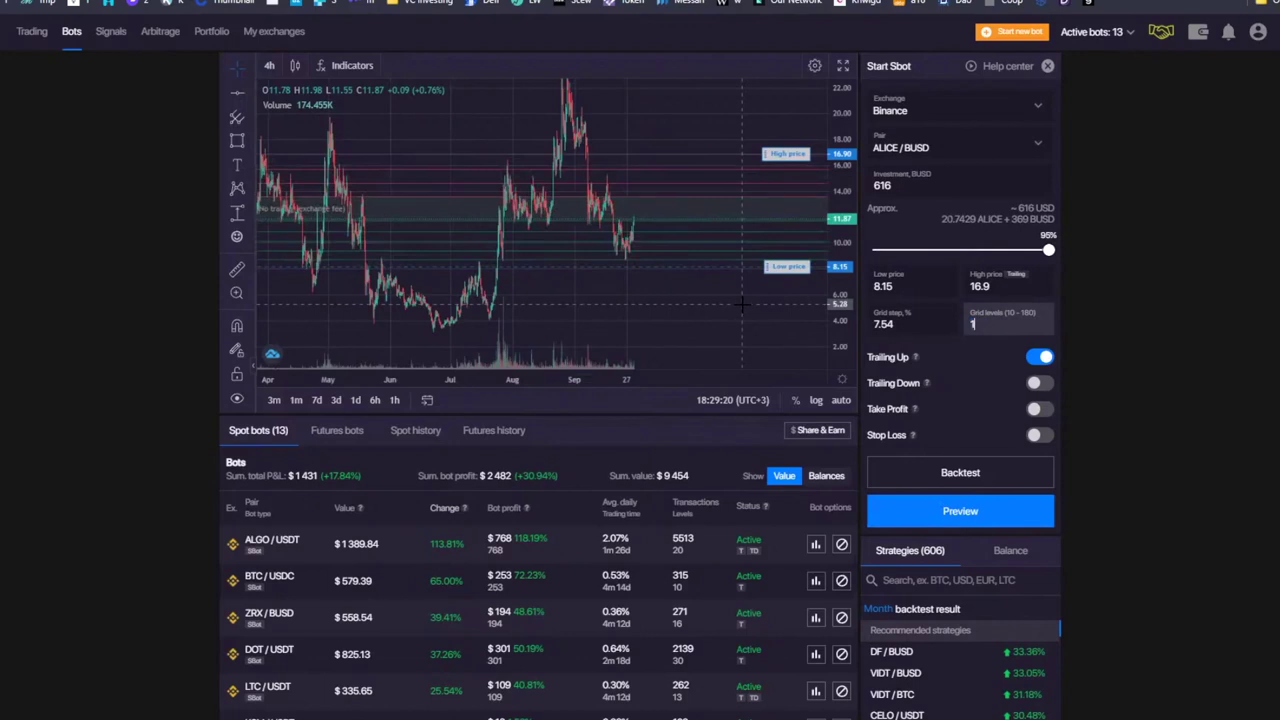
{"action": "key", "text": "ctrl+a"}
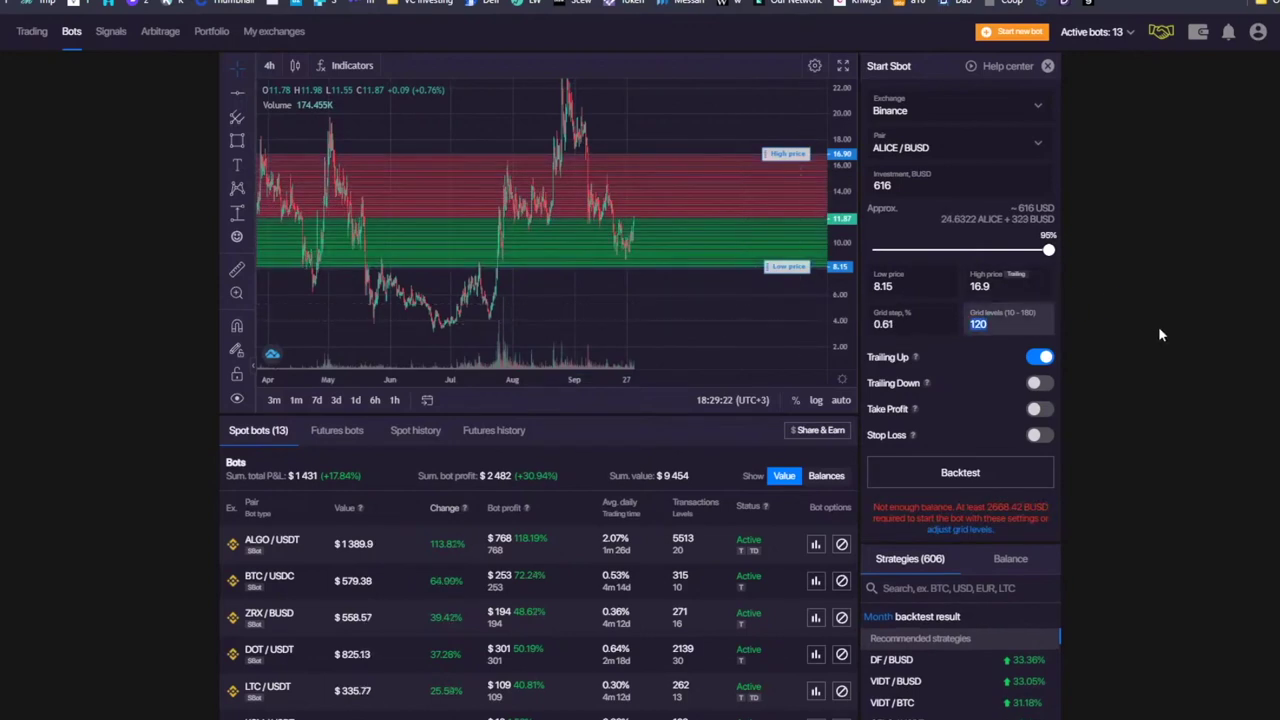
{"action": "type", "text": "70"}
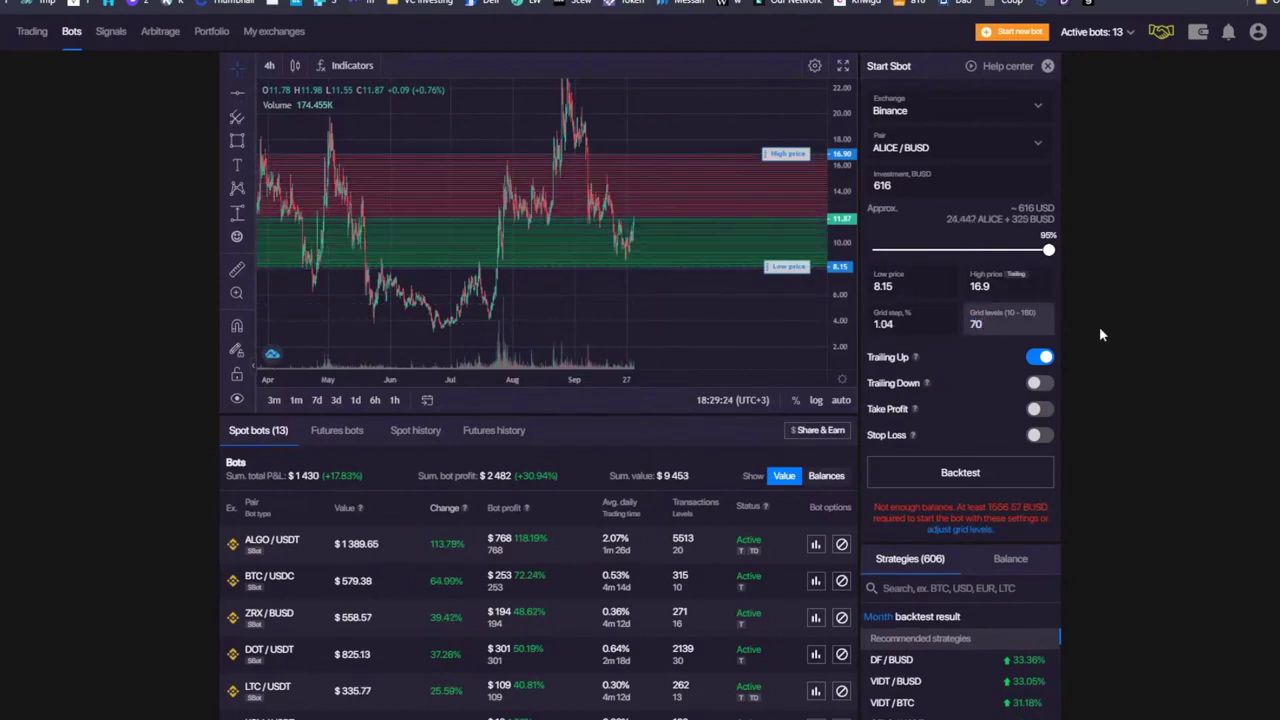
{"action": "left_click", "coordinate": [1126, 310]}
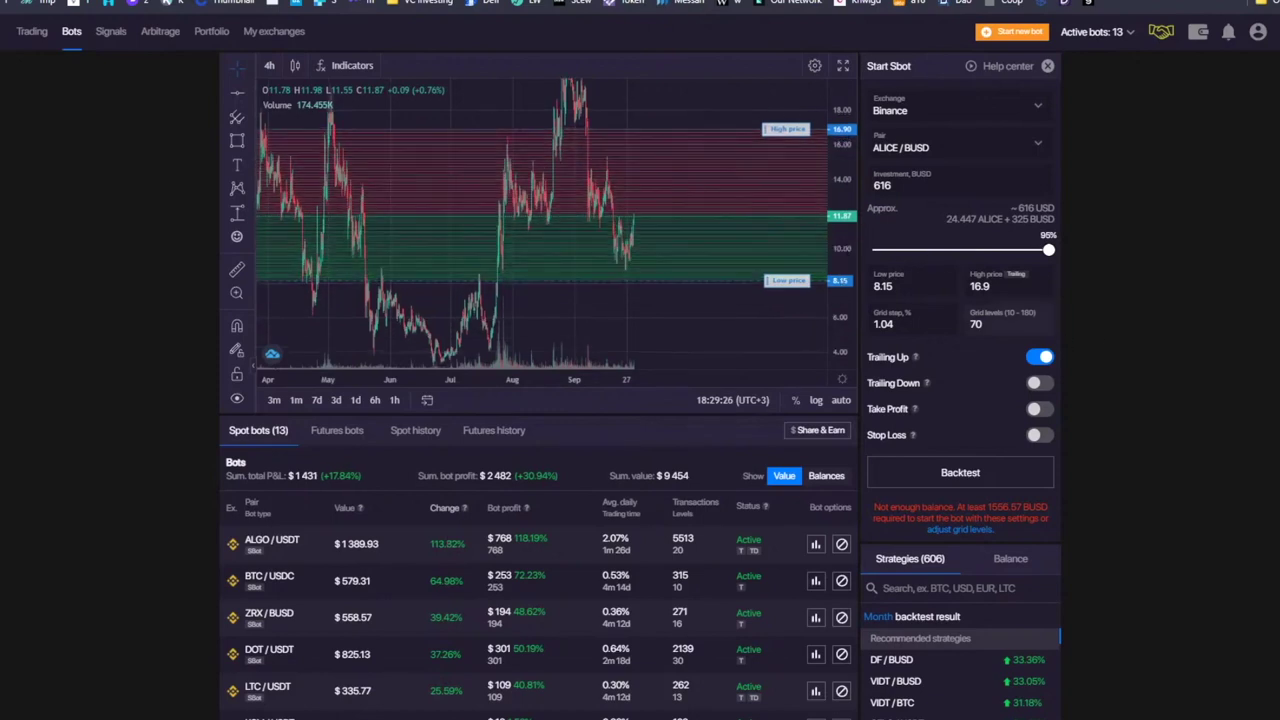
- Set the ALICE / BUSD grid step to 1%
{"action": "double_click", "coordinate": [976, 323]}
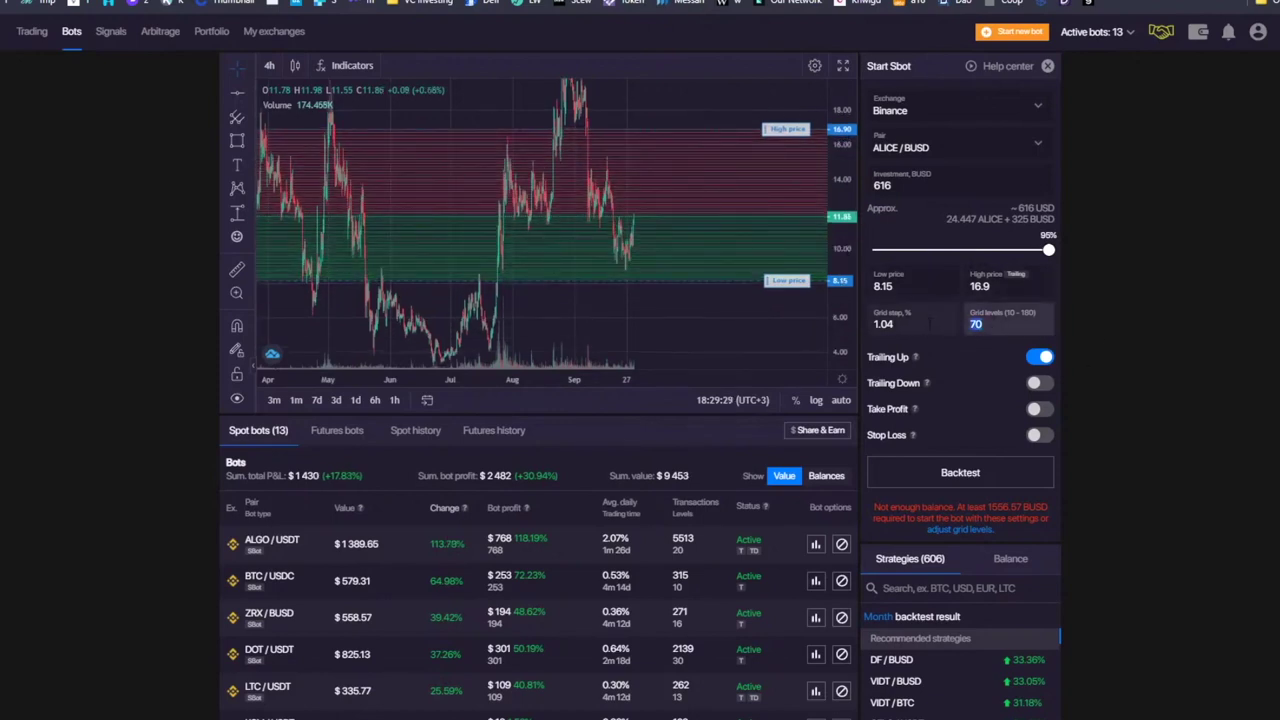
{"action": "left_click", "coordinate": [926, 323]}
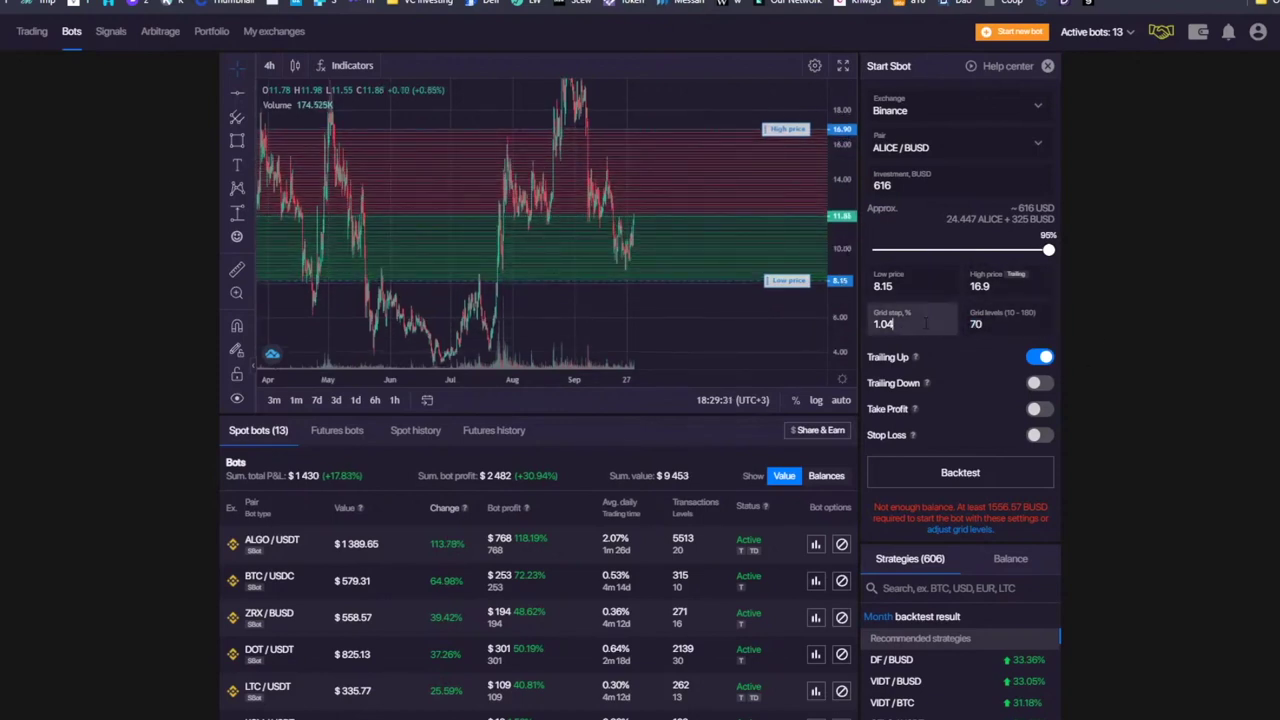
{"action": "double_click", "coordinate": [928, 325]}
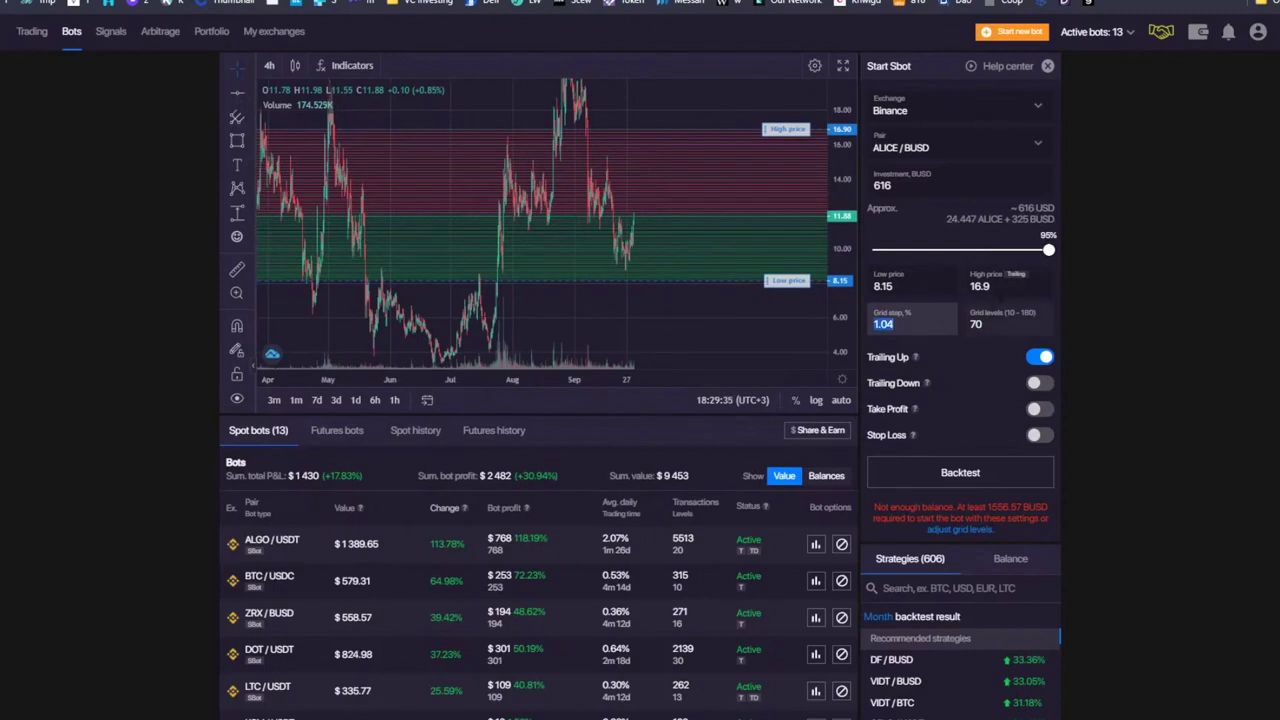
{"action": "type", "text": "1"}
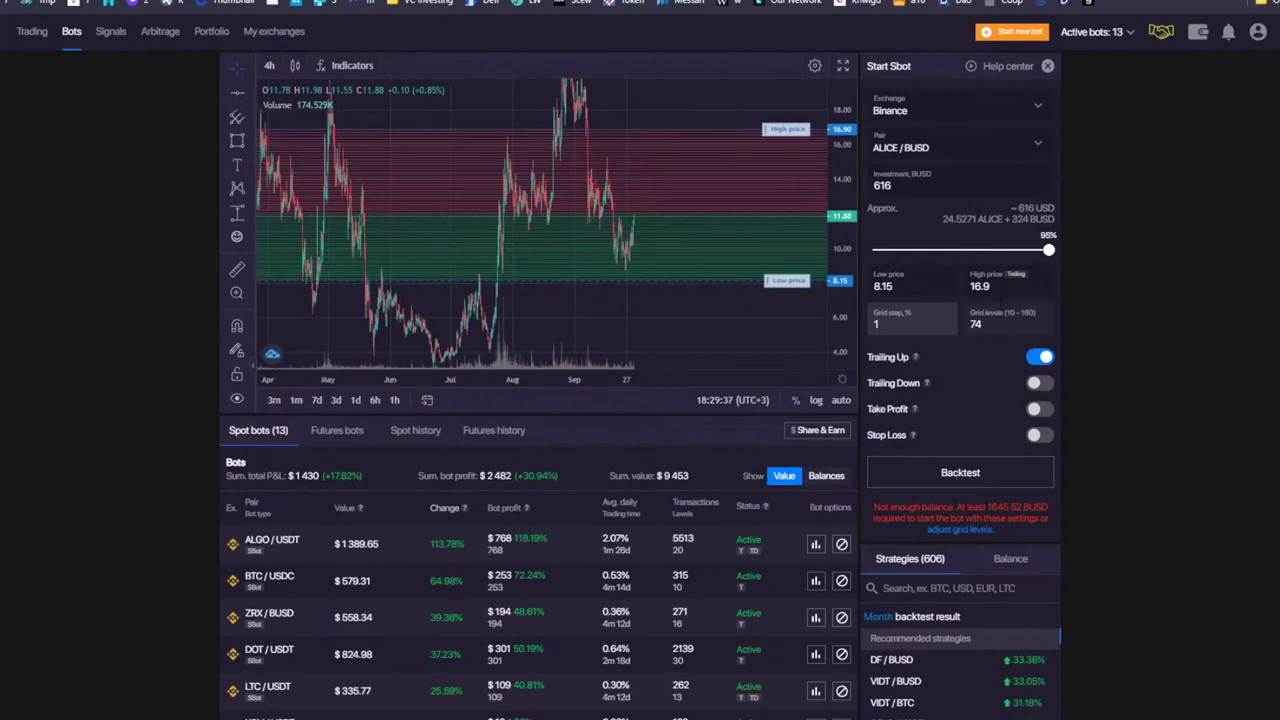
- Try a grid step of 0.67% and return it to 1%
{"action": "double_click", "coordinate": [914, 326]}
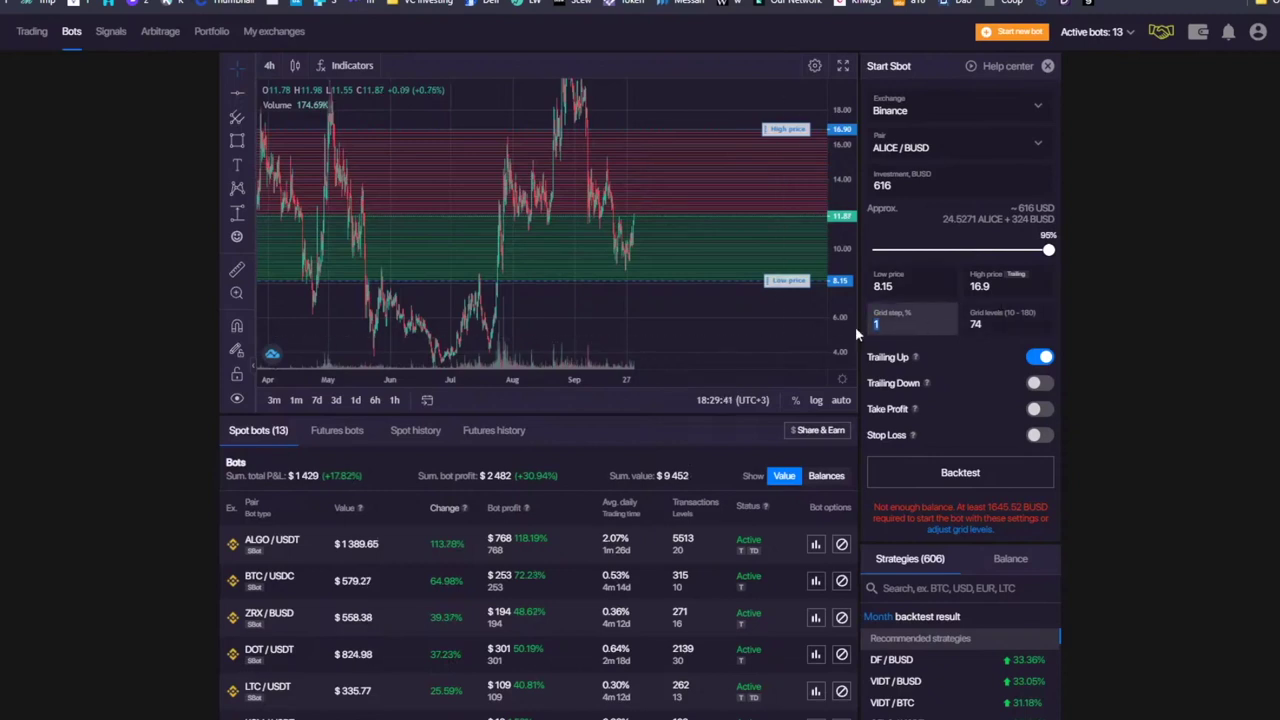
{"action": "type", "text": "0.67"}
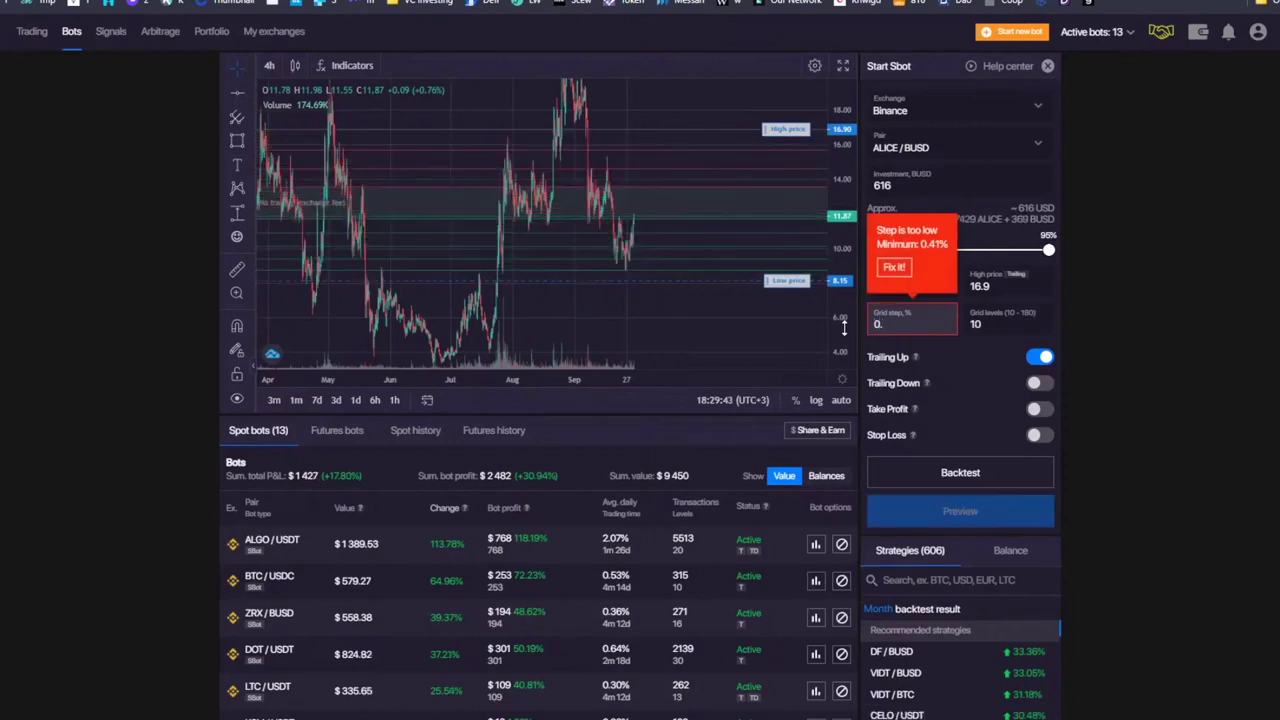
{"action": "double_click", "coordinate": [905, 325]}
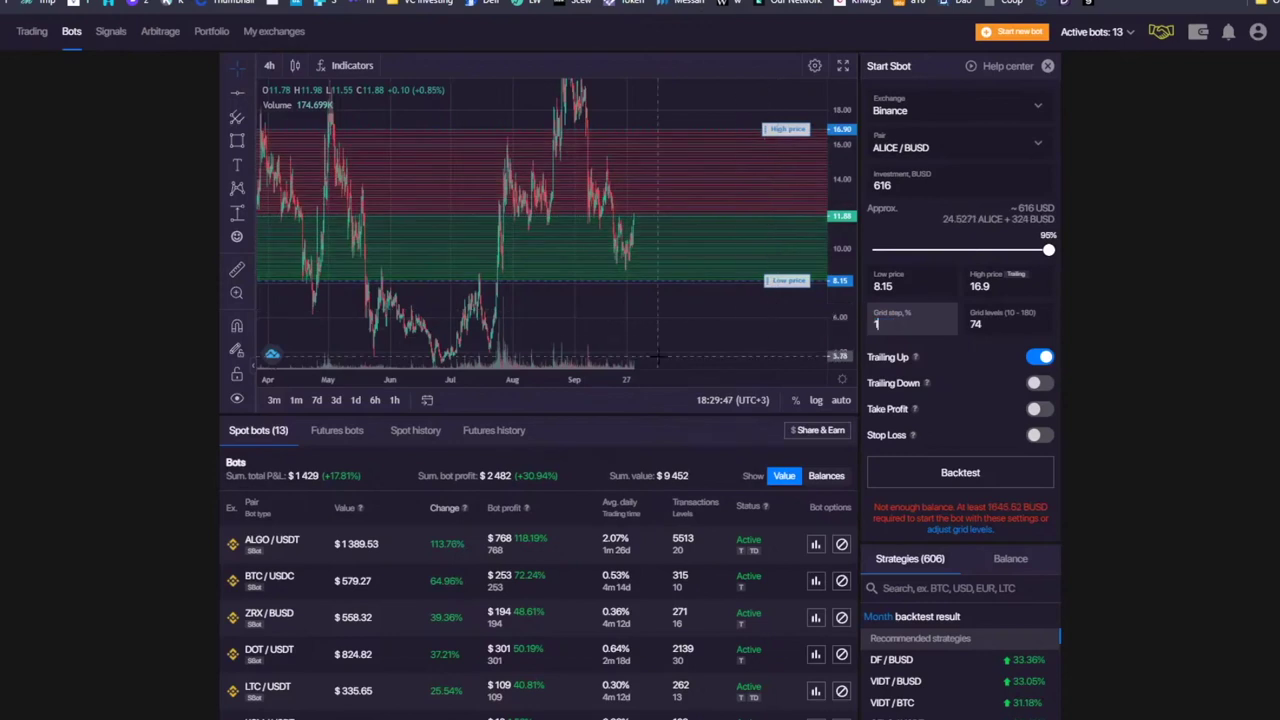
- Set the grid step of the ALICE / BUSD bot to 1%, then change it to 2%
{"action": "type", "text": "1"}
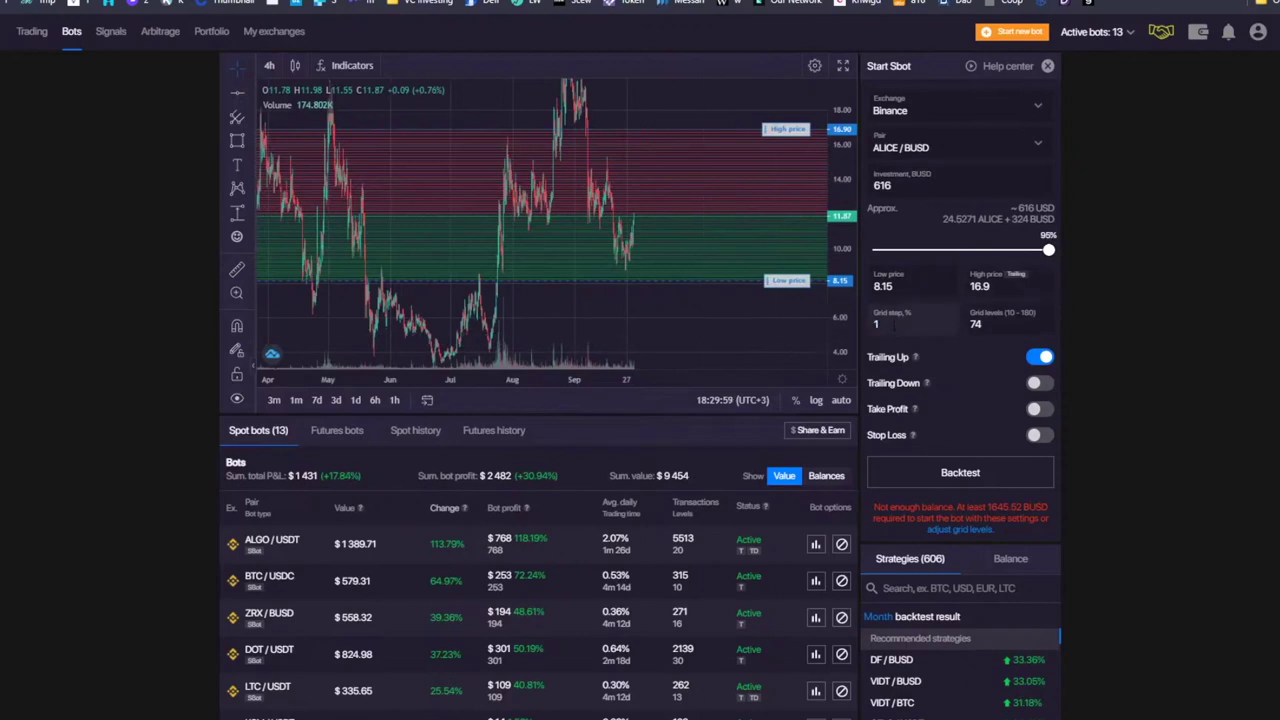
{"action": "left_click", "coordinate": [913, 325]}
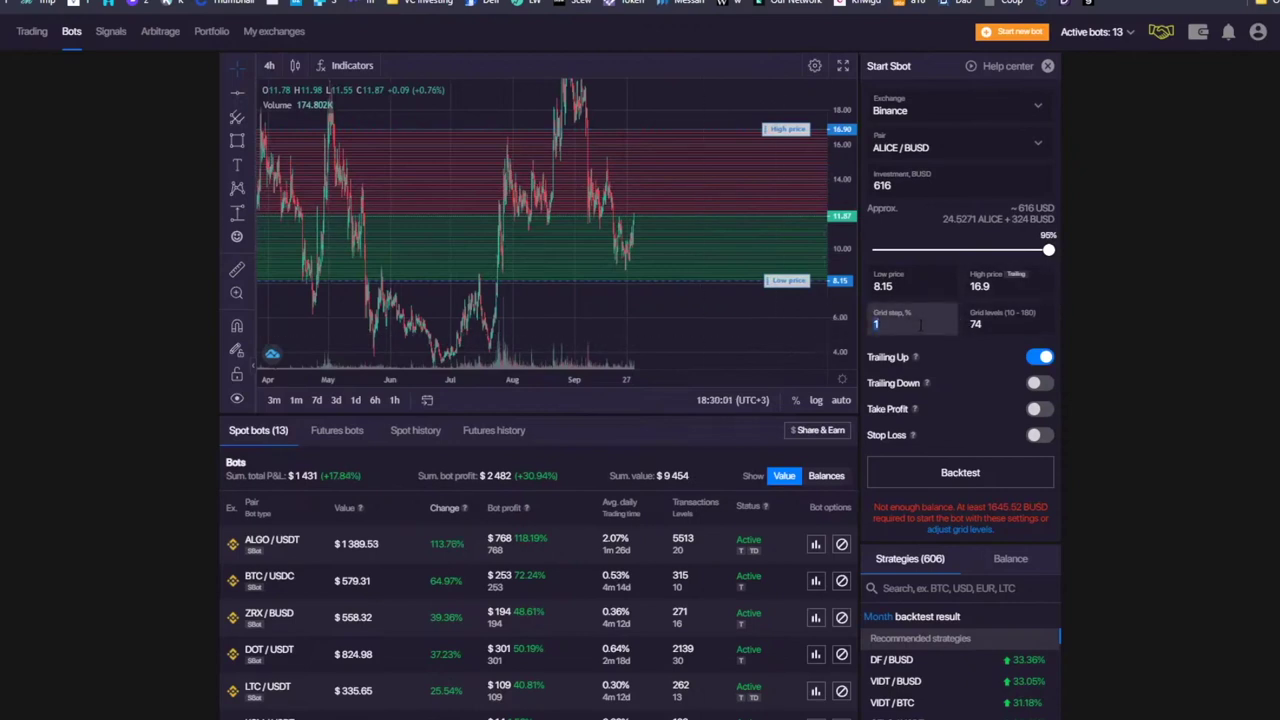
{"action": "key", "text": "BackSpace"}
{"action": "type", "text": "2"}
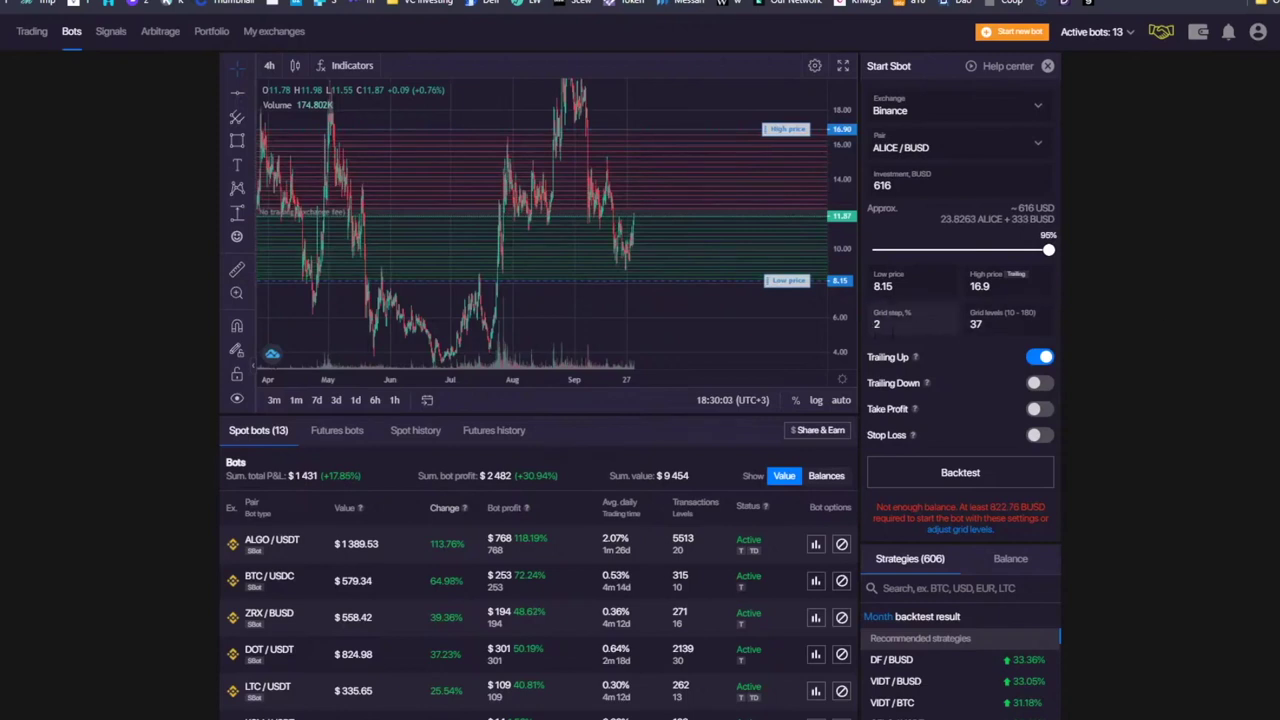
{"action": "double_click", "coordinate": [895, 324]}
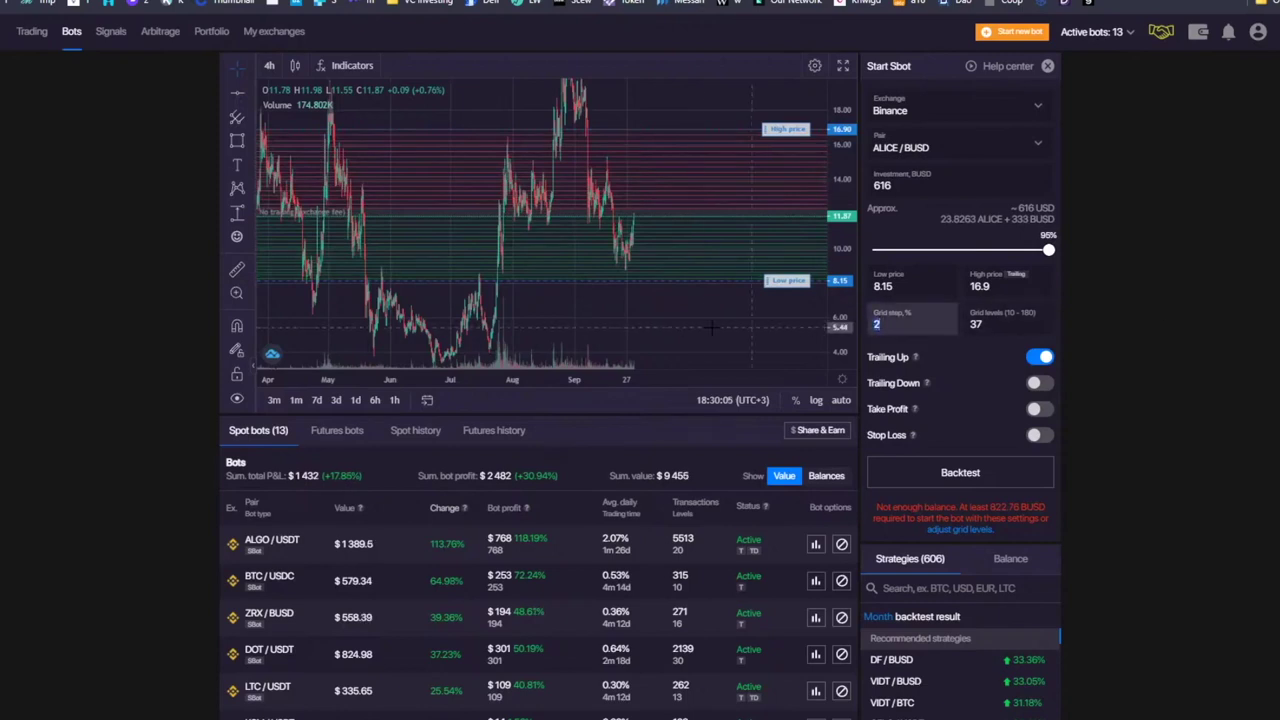
{"action": "key", "text": "Tab"}
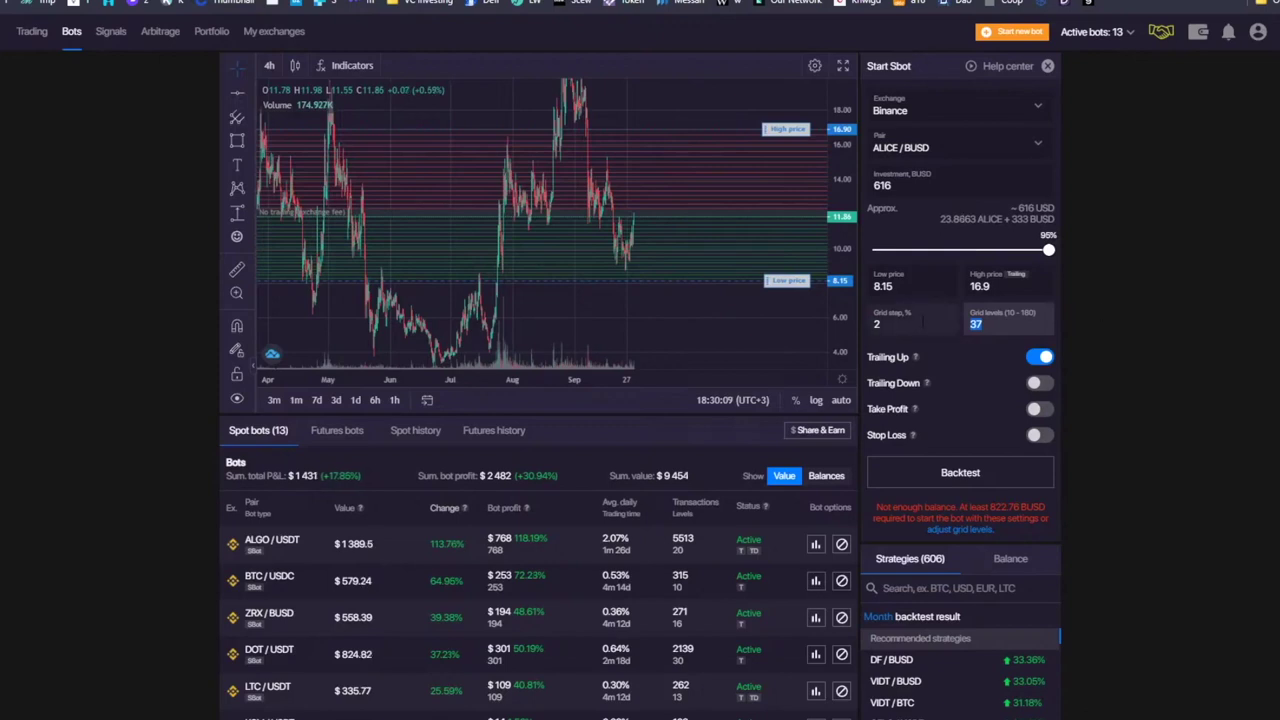
{"action": "double_click", "coordinate": [900, 322]}
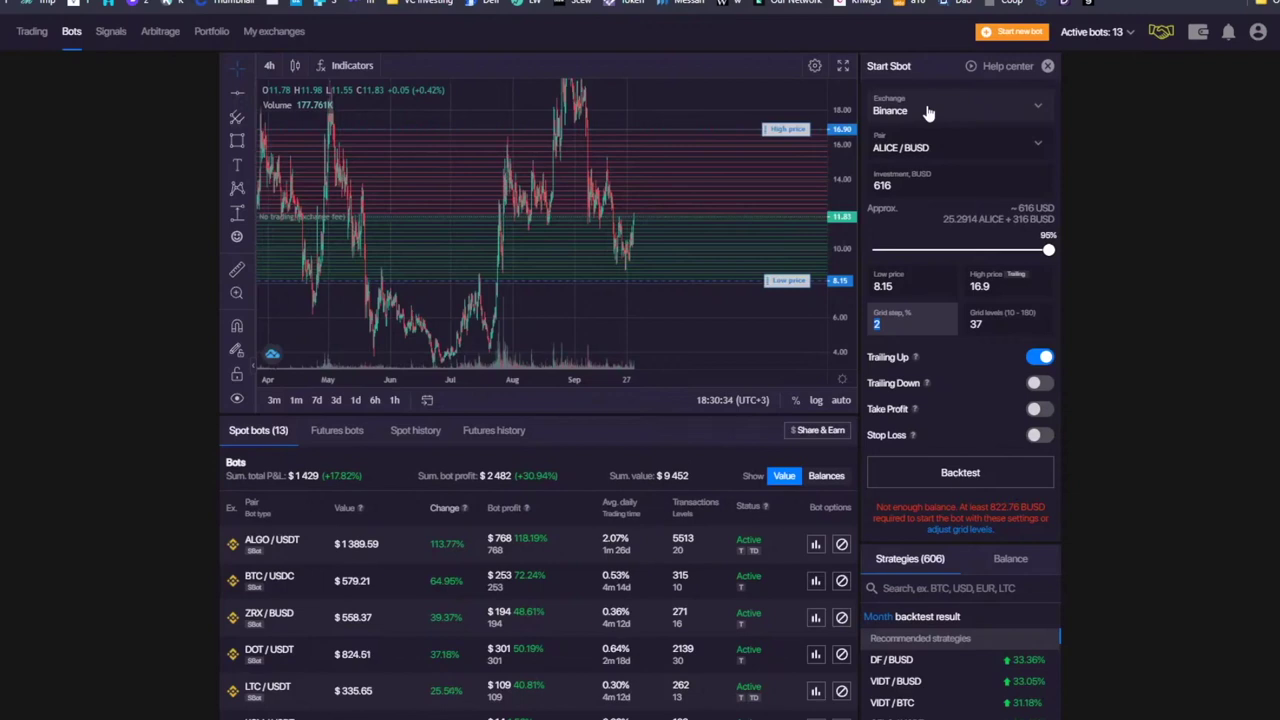
{"action": "left_click", "coordinate": [1020, 327]}
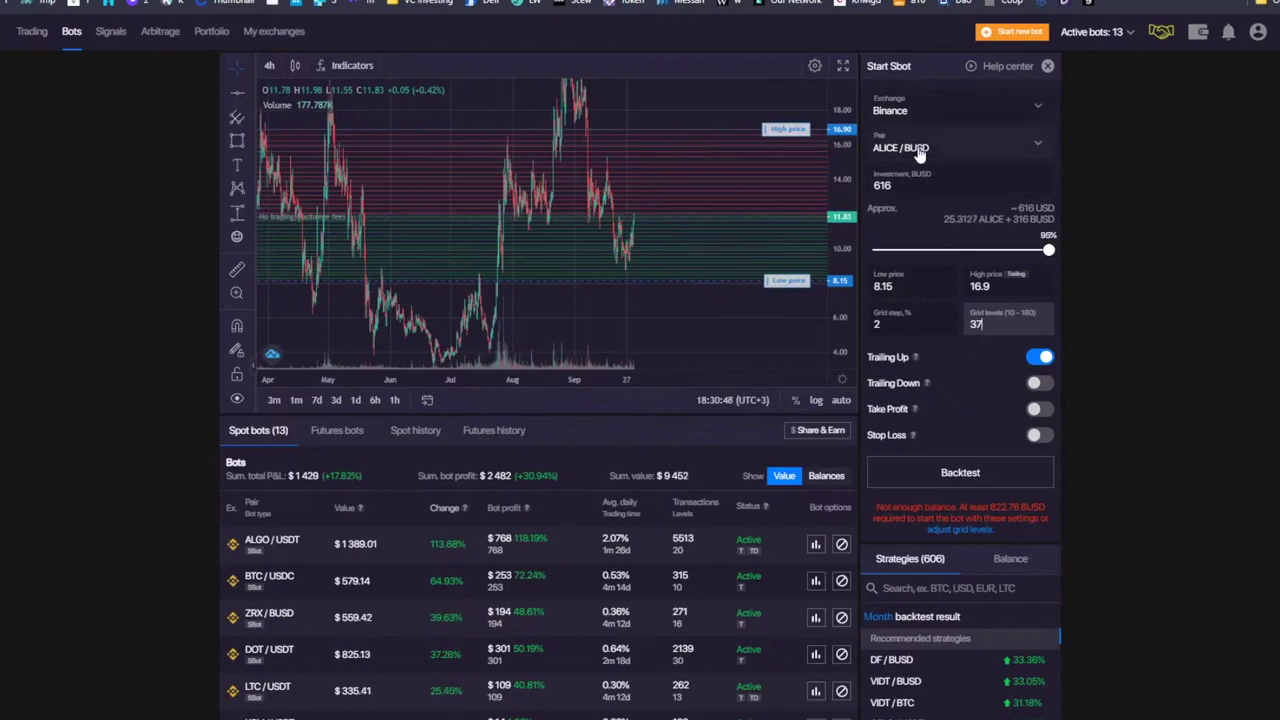
- Switch the bot's exchange to Huobi and search its trading pairs for Alice
{"action": "left_click", "coordinate": [954, 110]}
{"action": "left_click", "coordinate": [899, 237]}
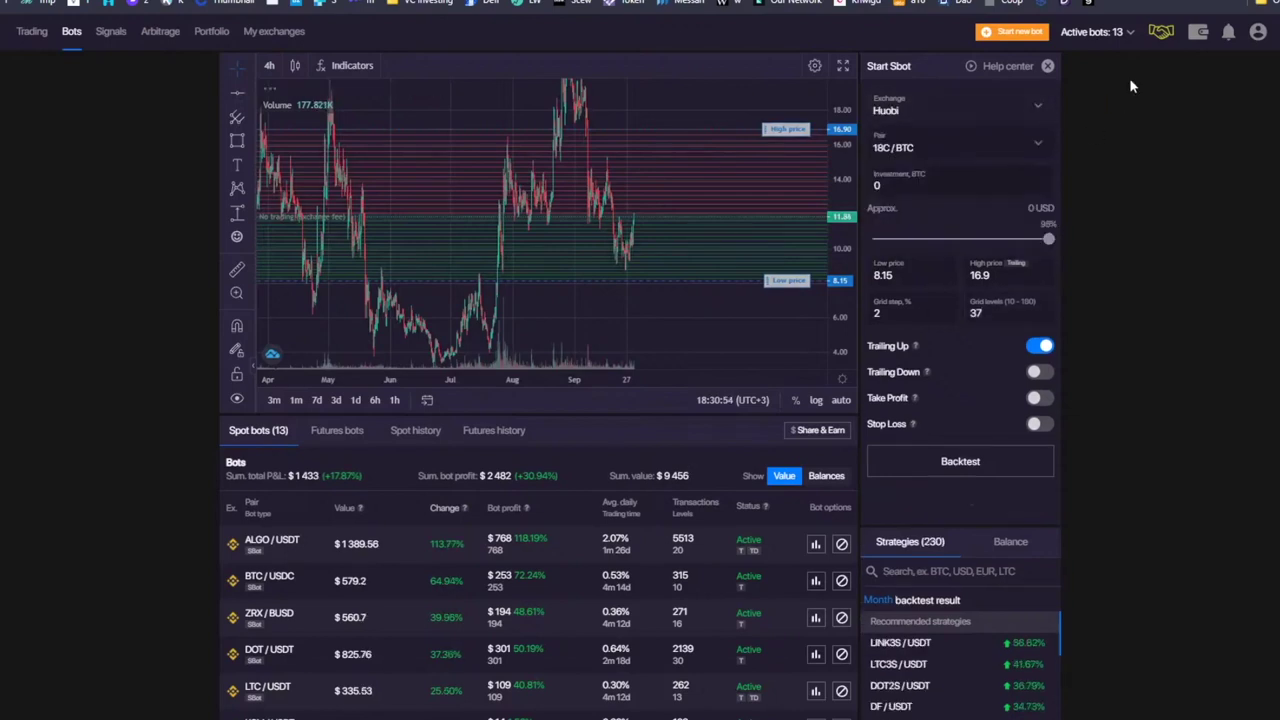
{"action": "left_click", "coordinate": [937, 149]}
{"action": "type", "text": "aliceA"}
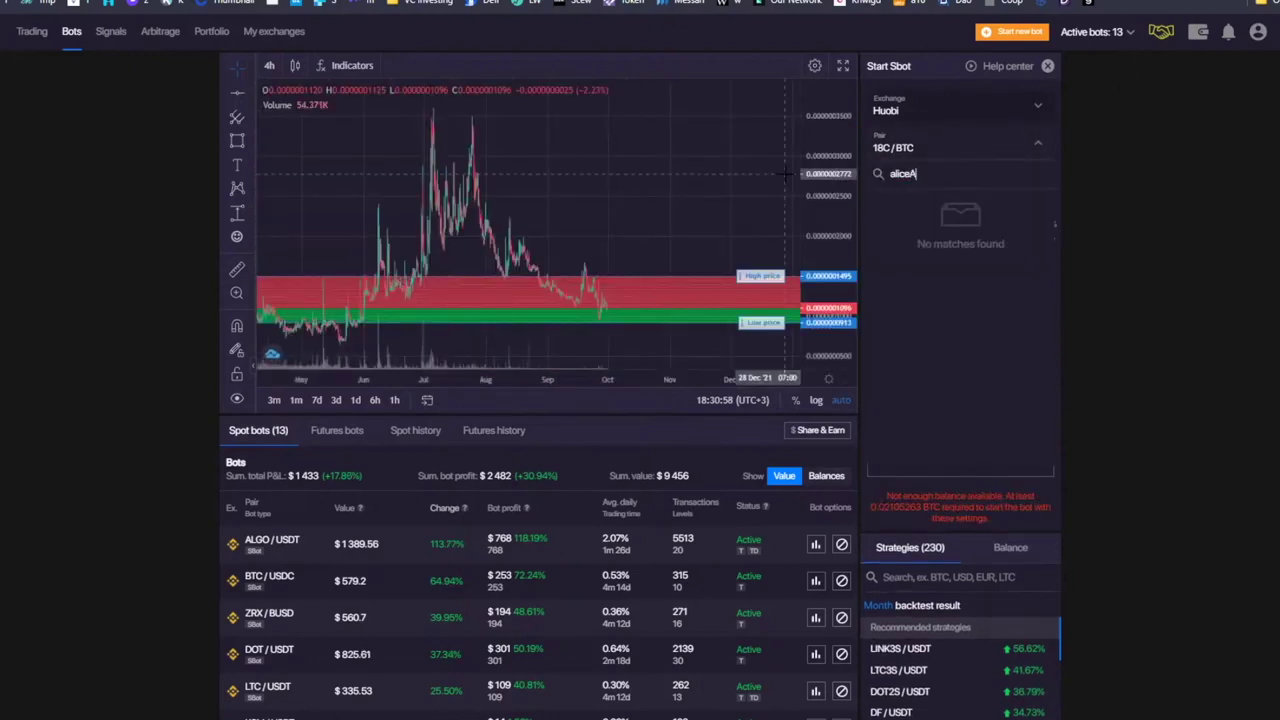
{"action": "key", "text": "BackSpace"}
{"action": "key", "text": "BackSpace"}
{"action": "key", "text": "BackSpace"}
{"action": "key", "text": "BackSpace"}
{"action": "type", "text": "Alic"}
{"action": "key", "text": "BackSpace"}
{"action": "key", "text": "BackSpace"}
{"action": "key", "text": "BackSpace"}
{"action": "key", "text": "BackSpace"}
{"action": "type", "text": "A"}
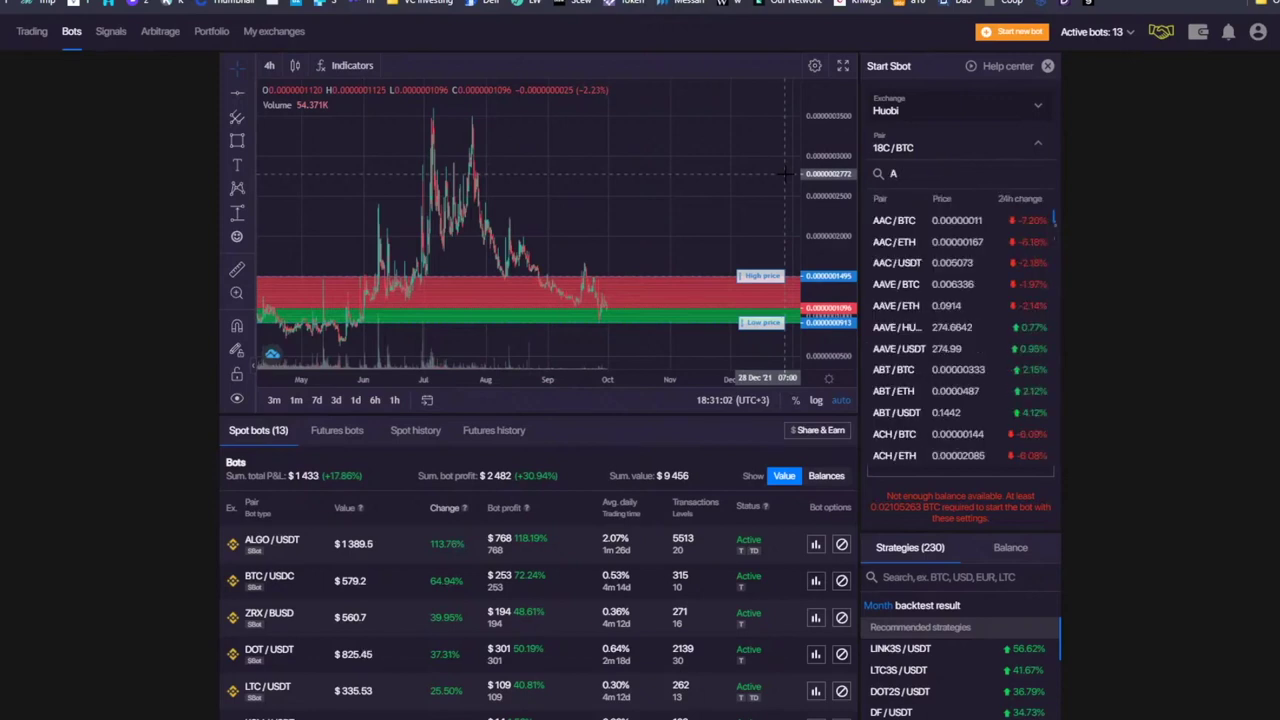
{"action": "type", "text": "lice"}
- Switch the bot's exchange to OKEx, search its trading pairs for Alice, and close the pair list
{"action": "left_click", "coordinate": [960, 112]}
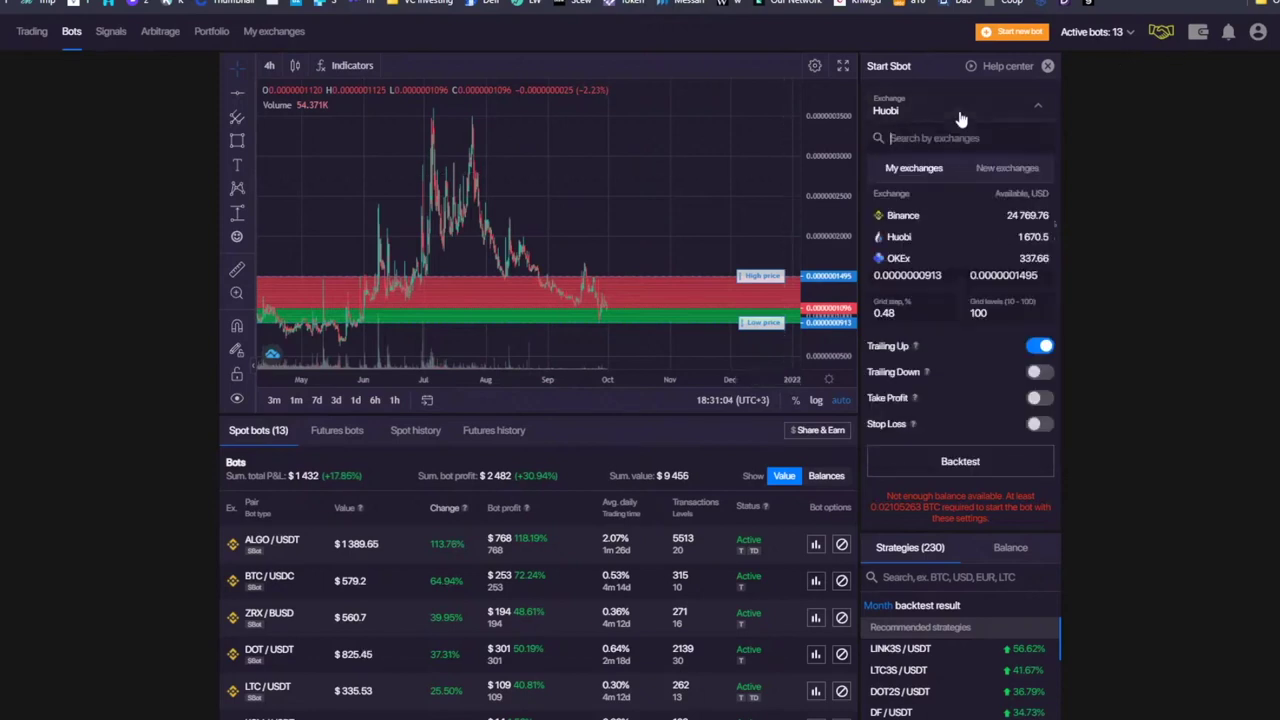
{"action": "left_click", "coordinate": [920, 260]}
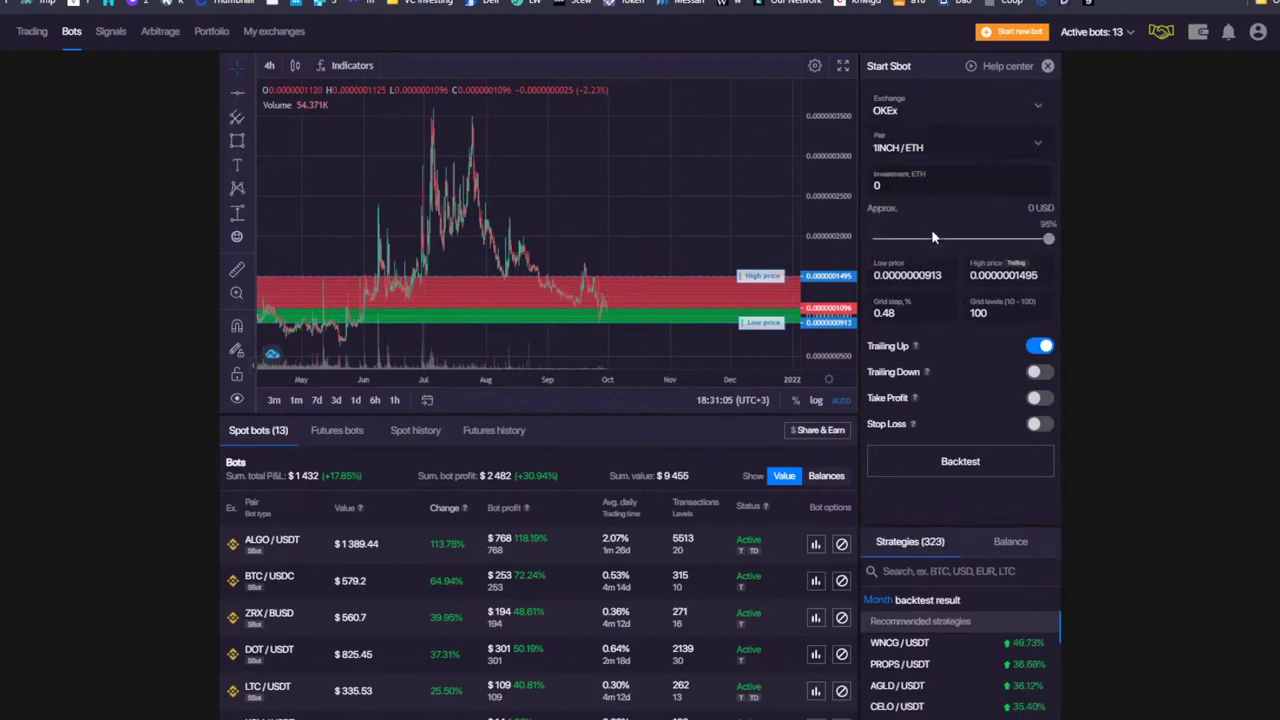
{"action": "left_click", "coordinate": [946, 147]}
{"action": "type", "text": "Alice"}
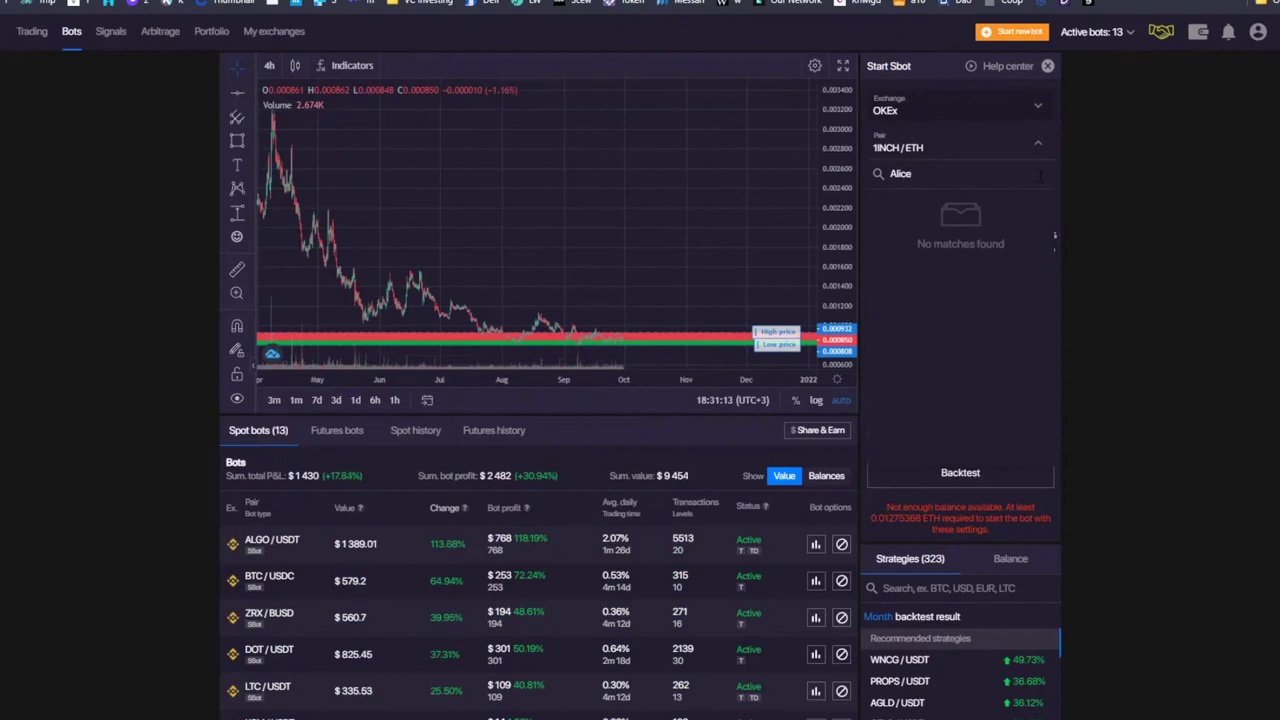
{"action": "key", "text": "BackSpace"}
{"action": "key", "text": "BackSpace"}
{"action": "key", "text": "BackSpace"}
{"action": "key", "text": "BackSpace"}
{"action": "key", "text": "BackSpace"}
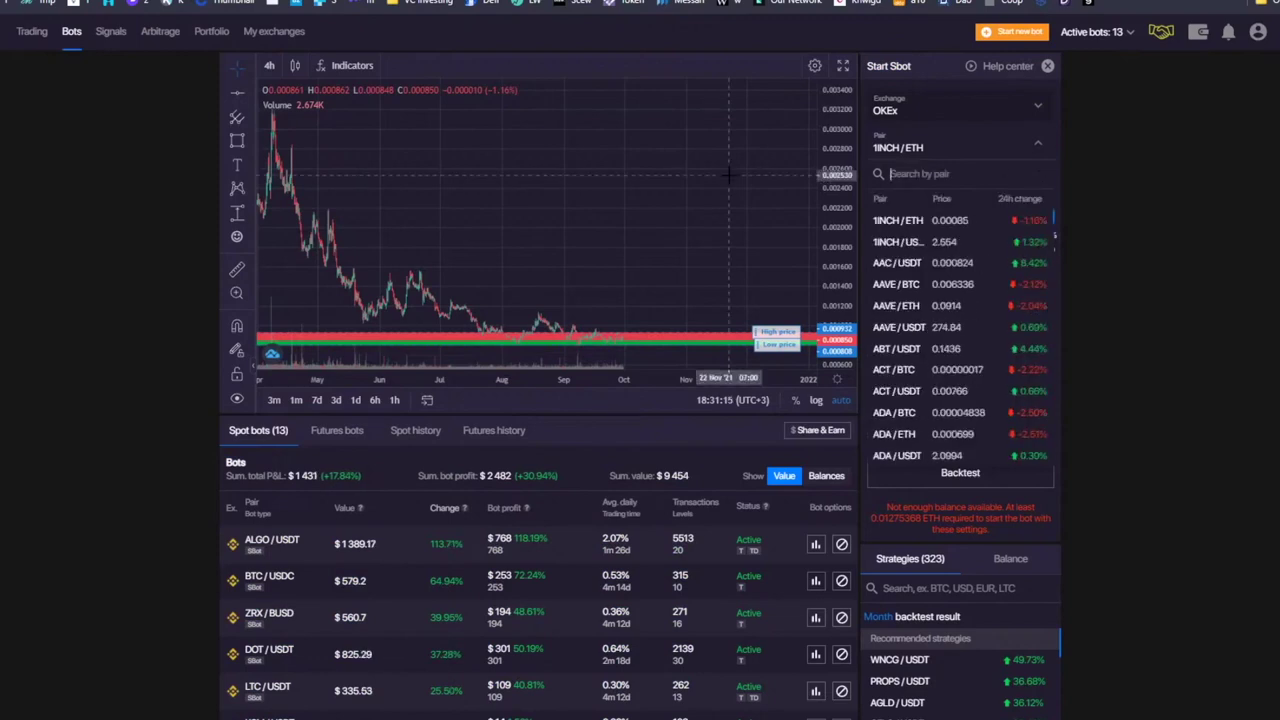
{"action": "left_click", "coordinate": [1188, 136]}
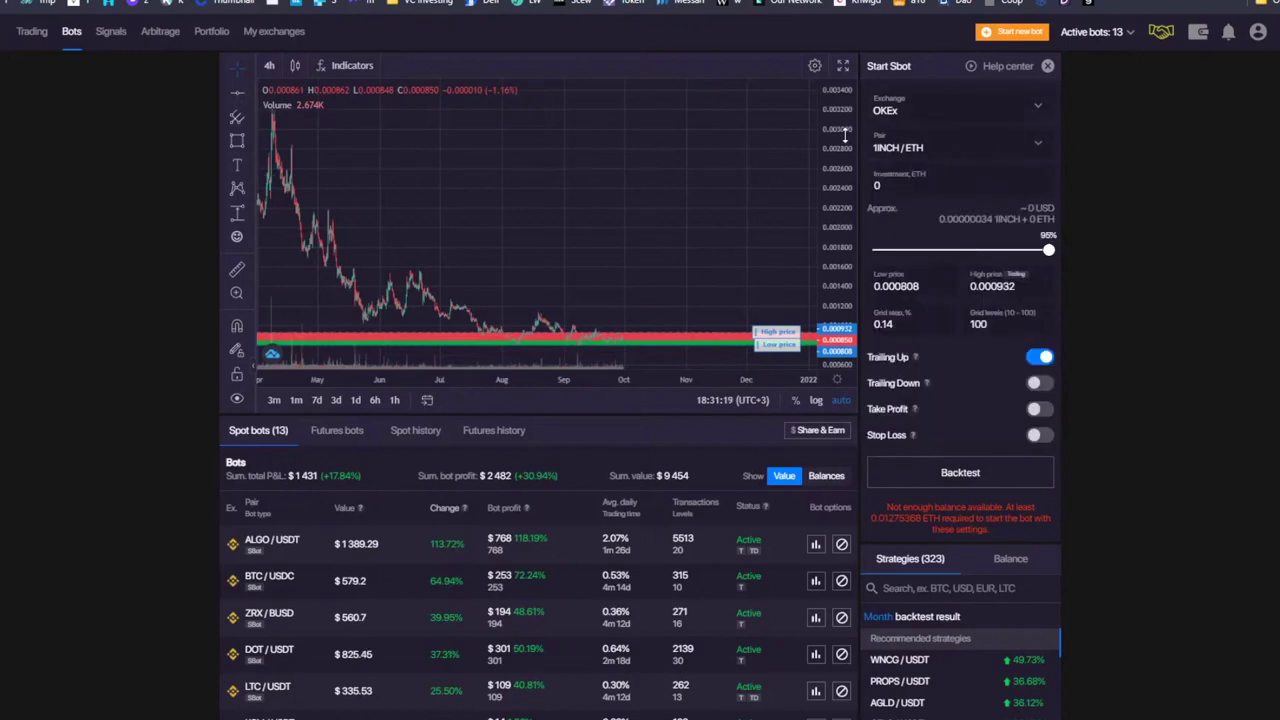
- Examine the available balances of the connected exchanges and the 1INCH / ETH chart around the bot's price range
{"action": "left_click_drag", "start_coordinate": [845, 143], "coordinate": [760, 185]}
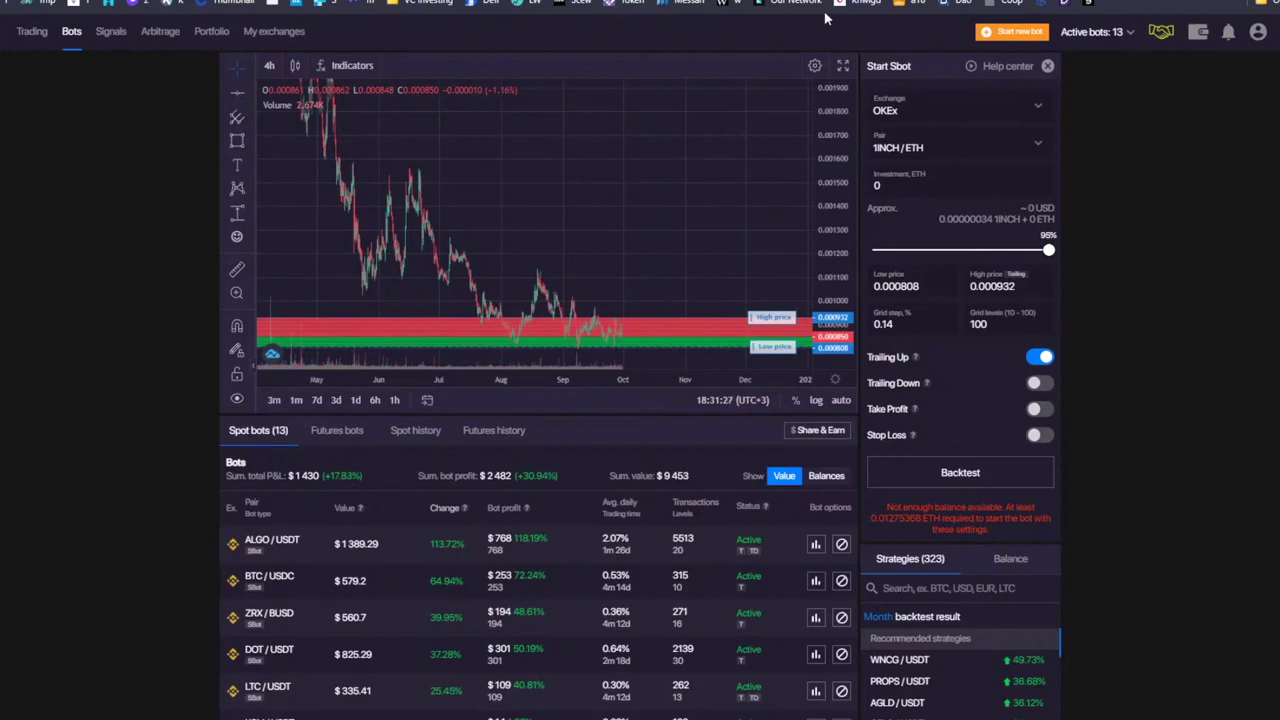
{"action": "left_click", "coordinate": [1030, 105]}
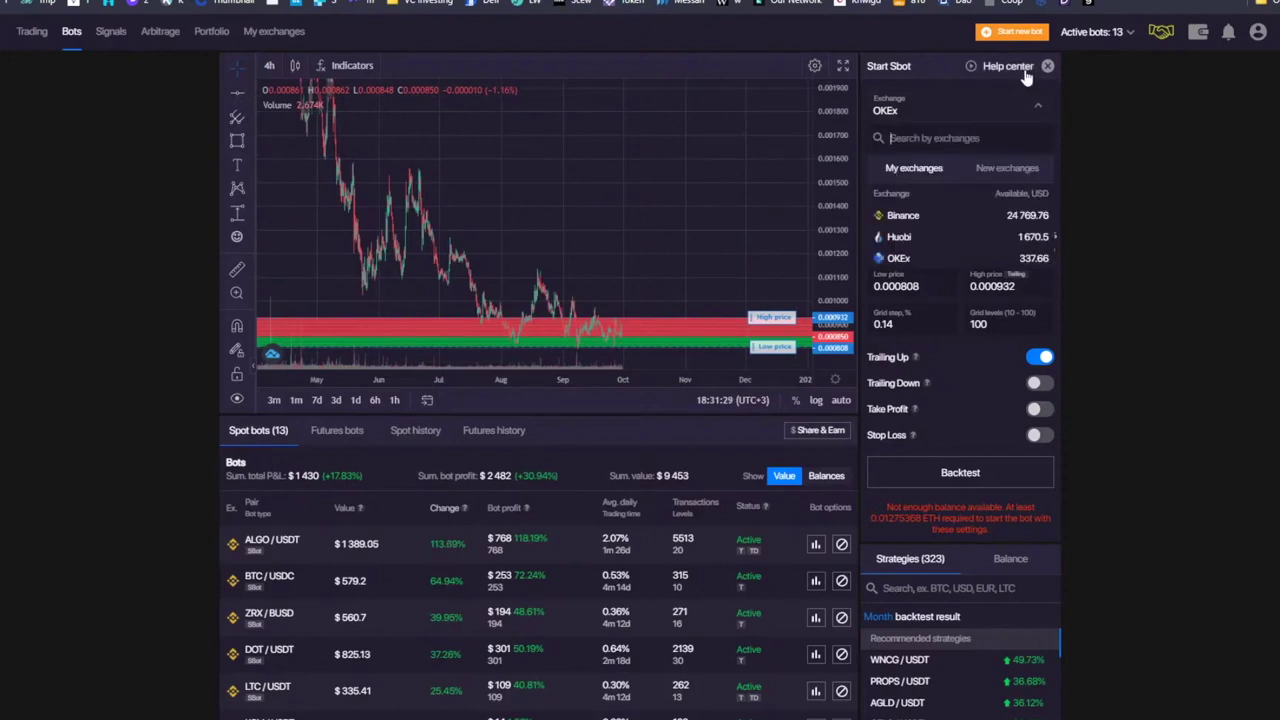
{"action": "left_click", "coordinate": [1142, 184]}
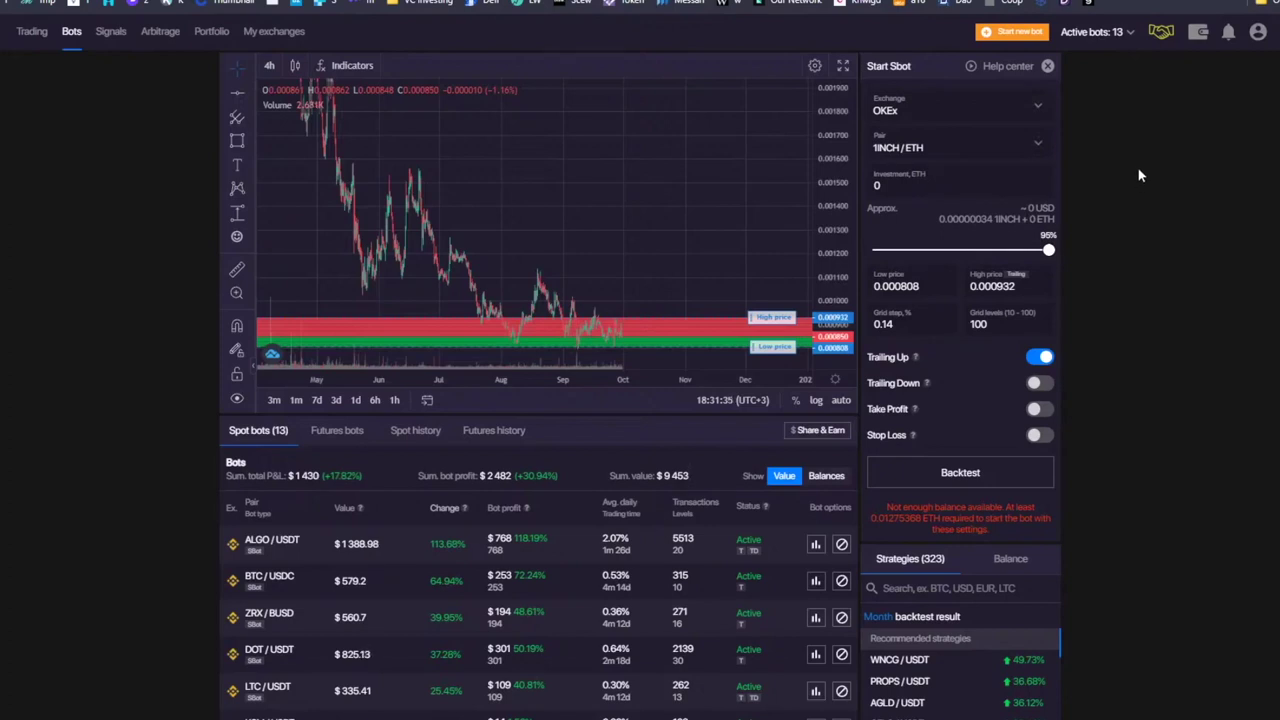
{"action": "left_click", "coordinate": [970, 118]}
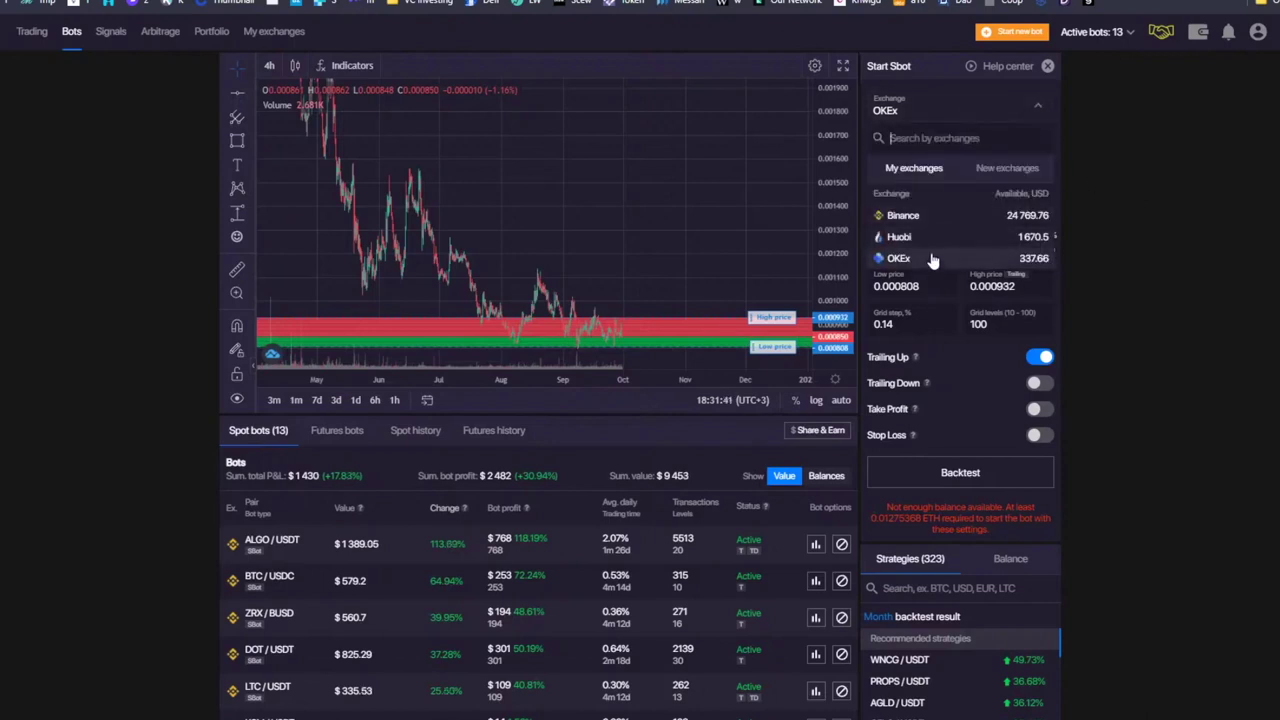
{"action": "left_click", "coordinate": [1116, 140]}
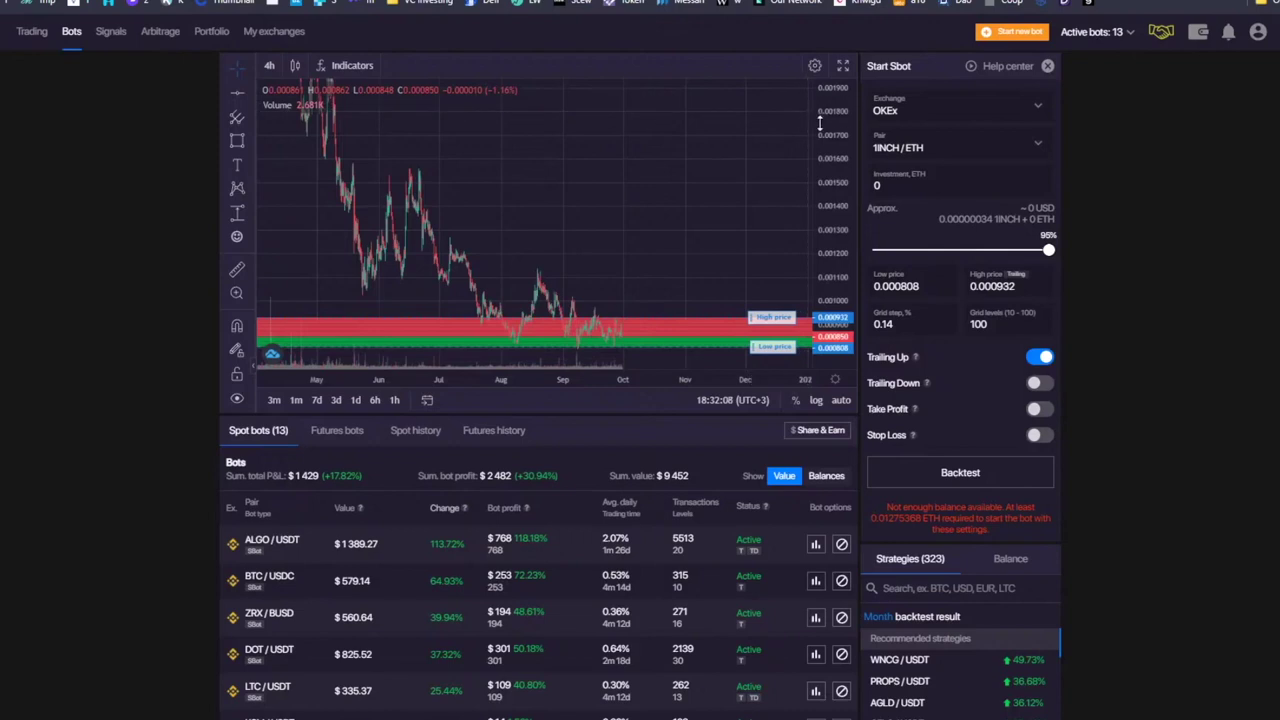
{"action": "scroll", "coordinate": [737, 103], "scroll_direction": "down", "scroll_amount": 1}
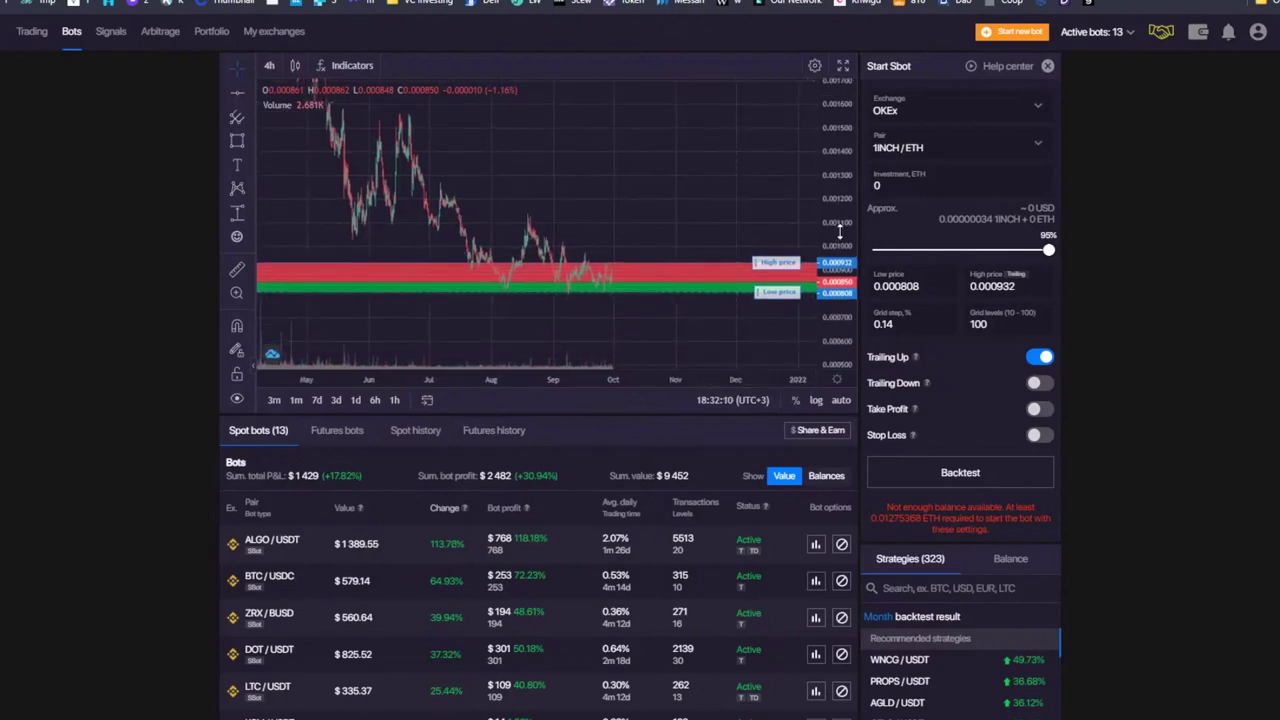
{"action": "left_click_drag", "start_coordinate": [745, 190], "coordinate": [715, 165]}
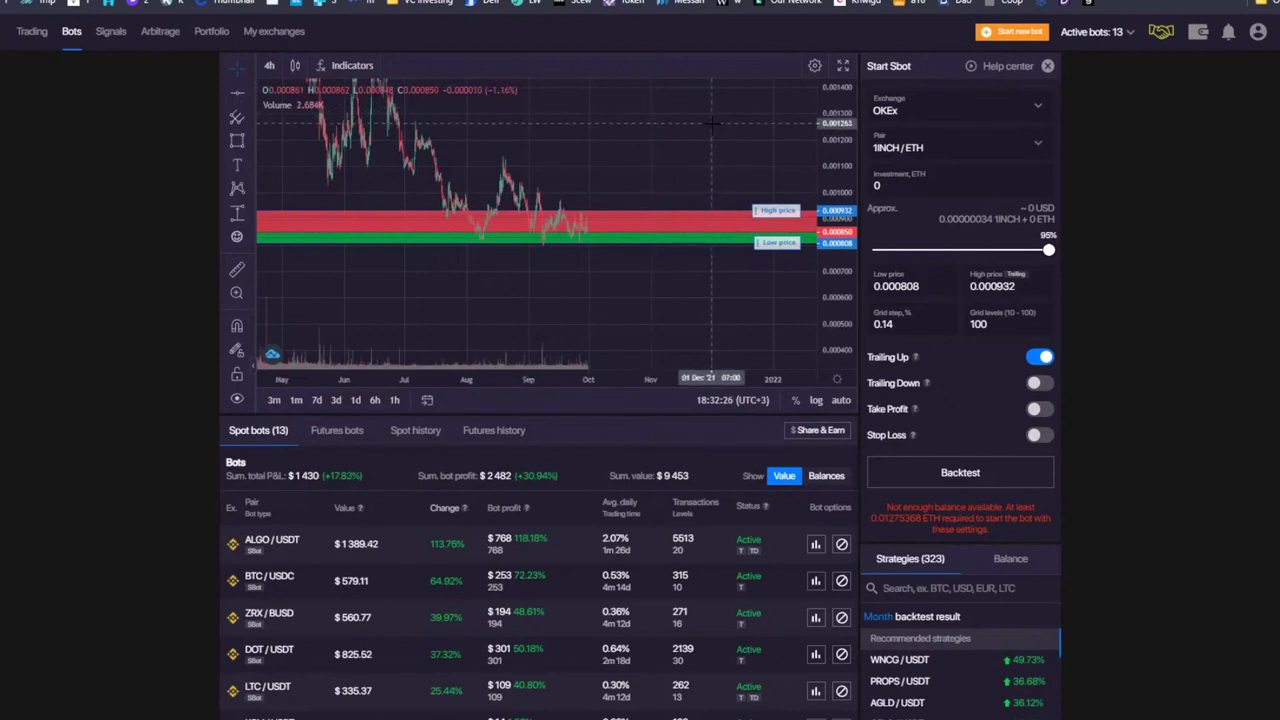
{"action": "scroll", "coordinate": [625, 150], "scroll_direction": "up", "scroll_amount": 2}
{"action": "scroll", "coordinate": [625, 150], "scroll_direction": "left", "scroll_amount": 2}
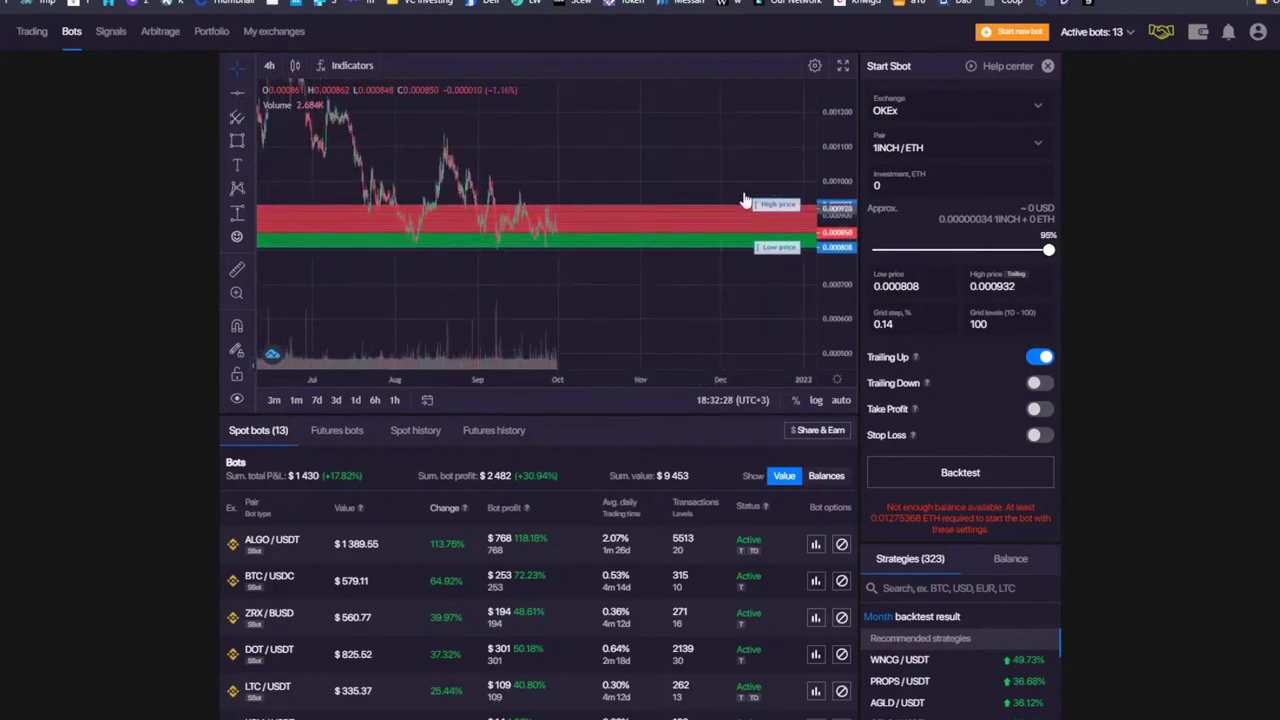
- Switch the bot's exchange back to Binance and look over its trading pairs and the 1INCH / BTC chart
{"action": "left_click", "coordinate": [903, 118]}
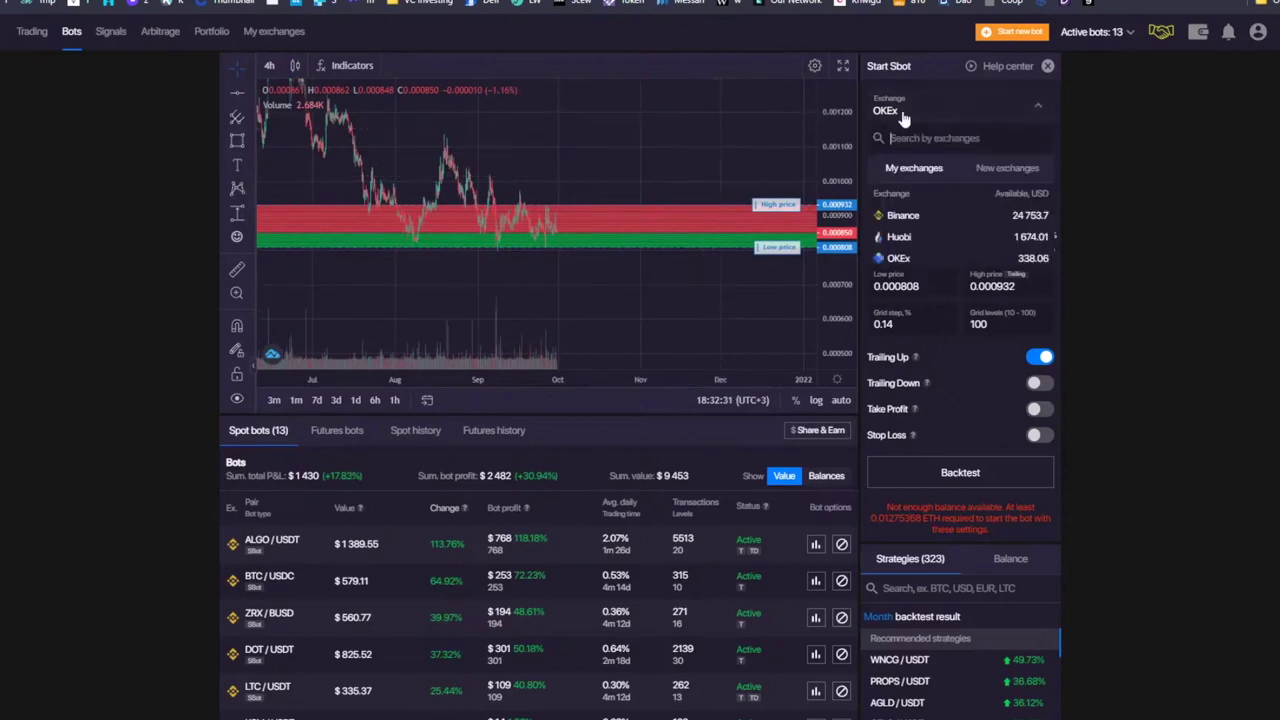
{"action": "left_click", "coordinate": [926, 220]}
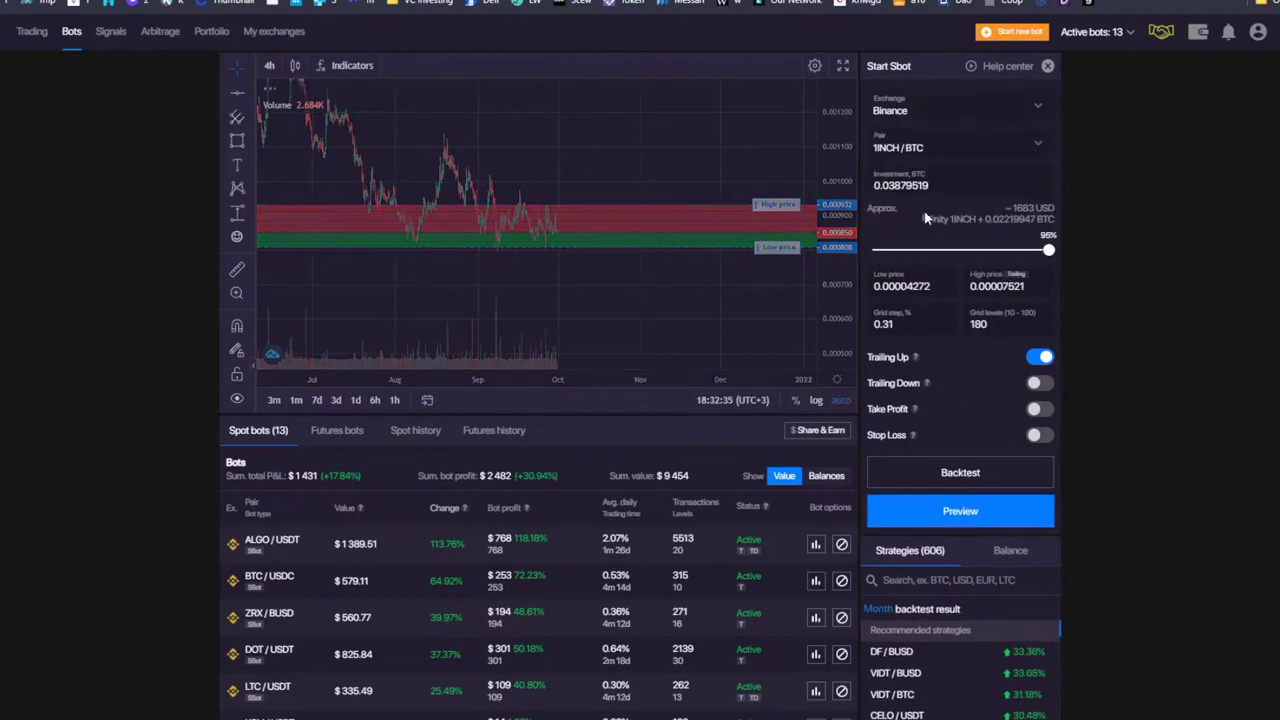
{"action": "left_click", "coordinate": [930, 160]}
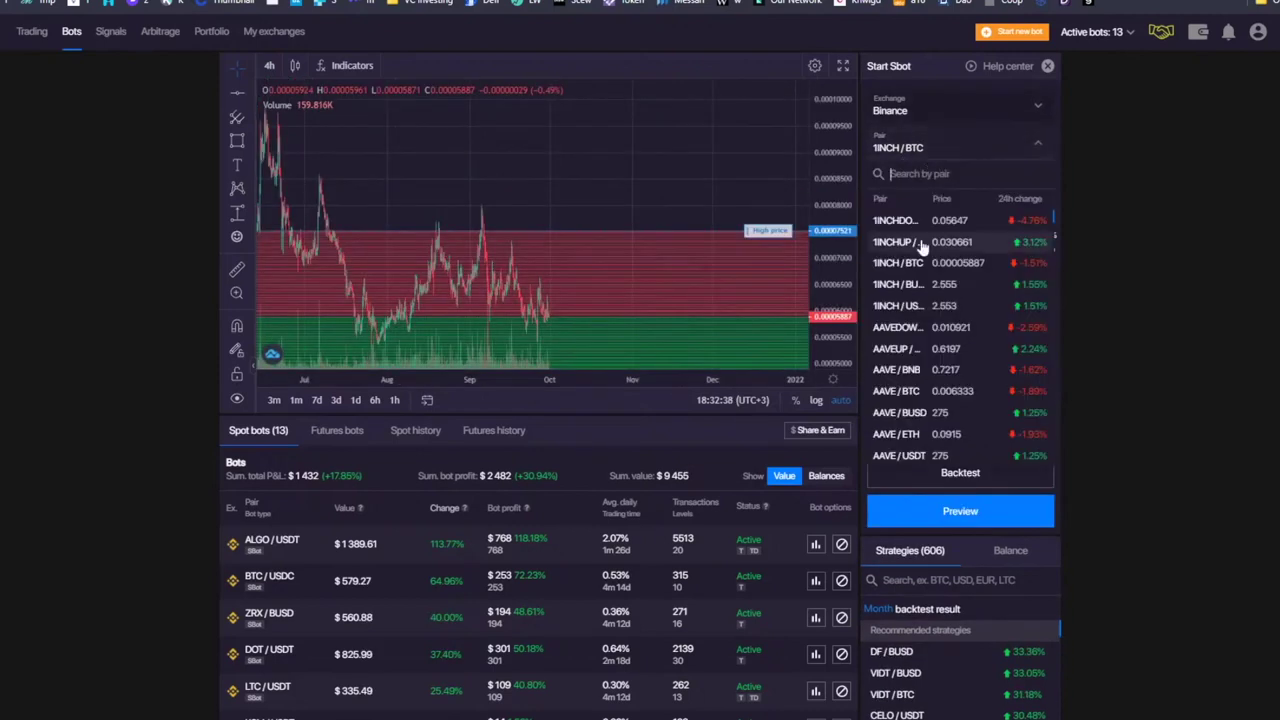
{"action": "left_click", "coordinate": [956, 148]}
{"action": "left_click", "coordinate": [950, 158]}
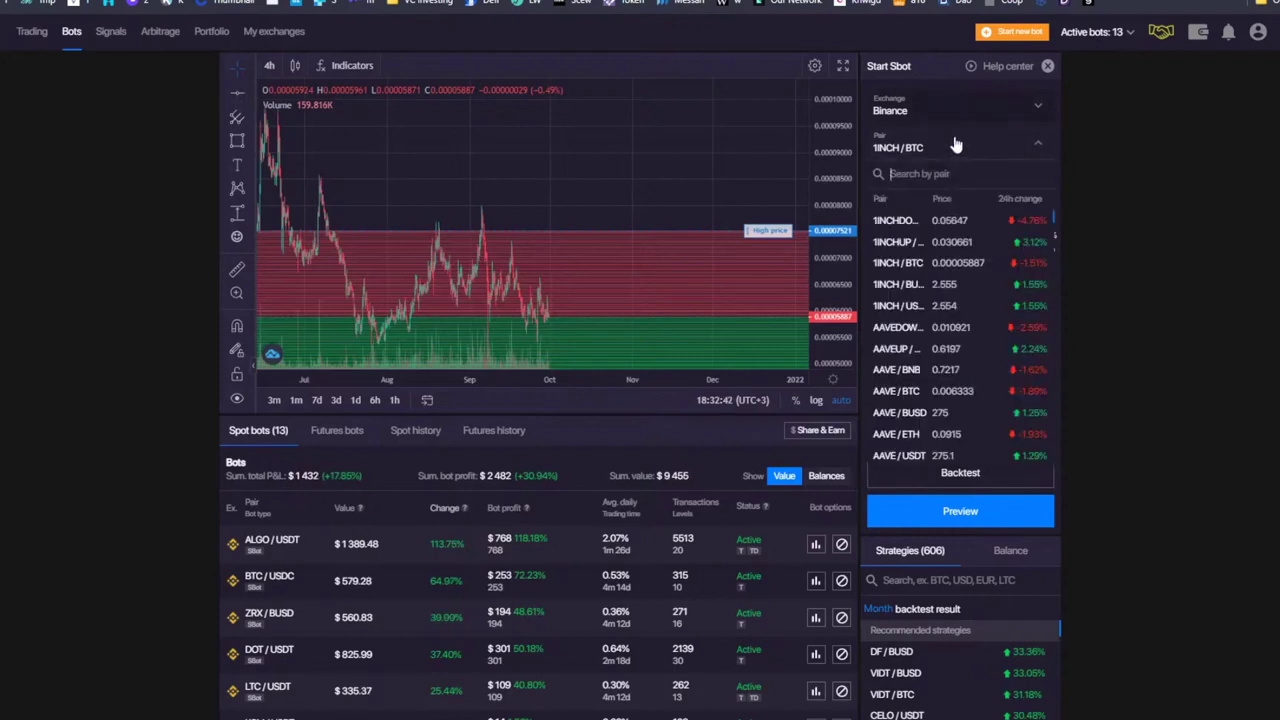
{"action": "left_click", "coordinate": [956, 145]}
{"action": "left_click", "coordinate": [956, 145]}
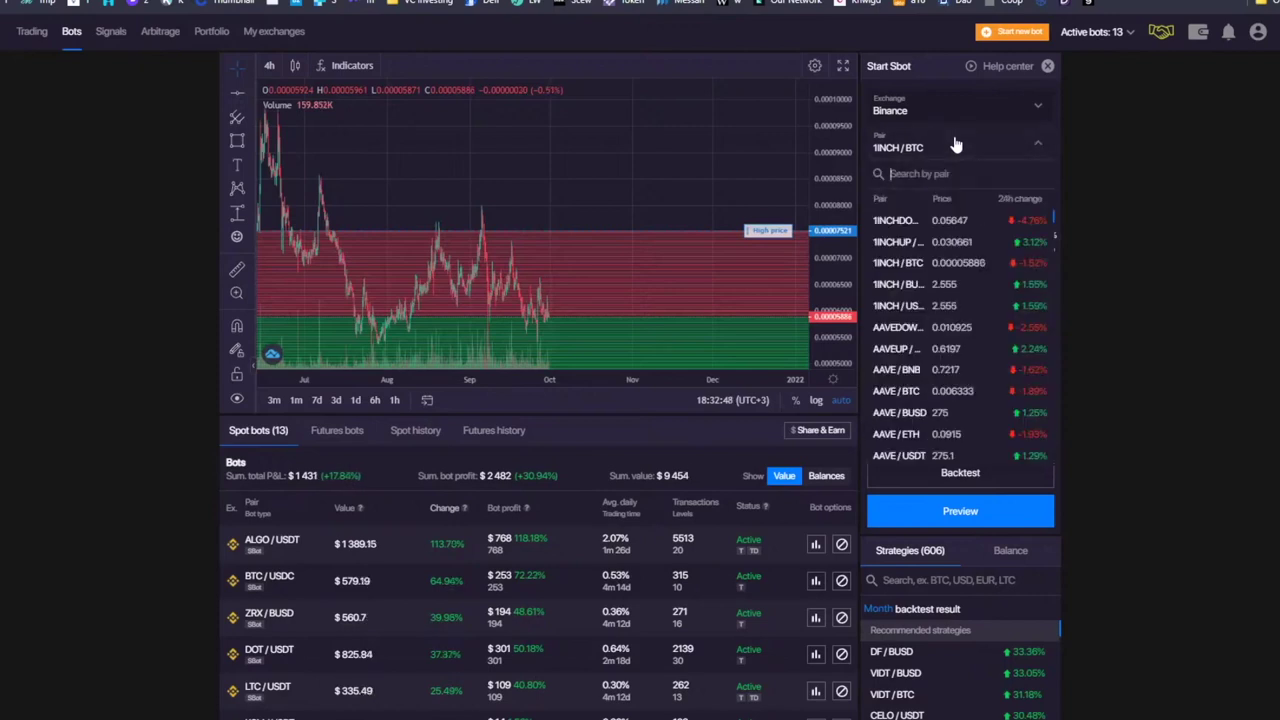
{"action": "left_click", "coordinate": [956, 145]}
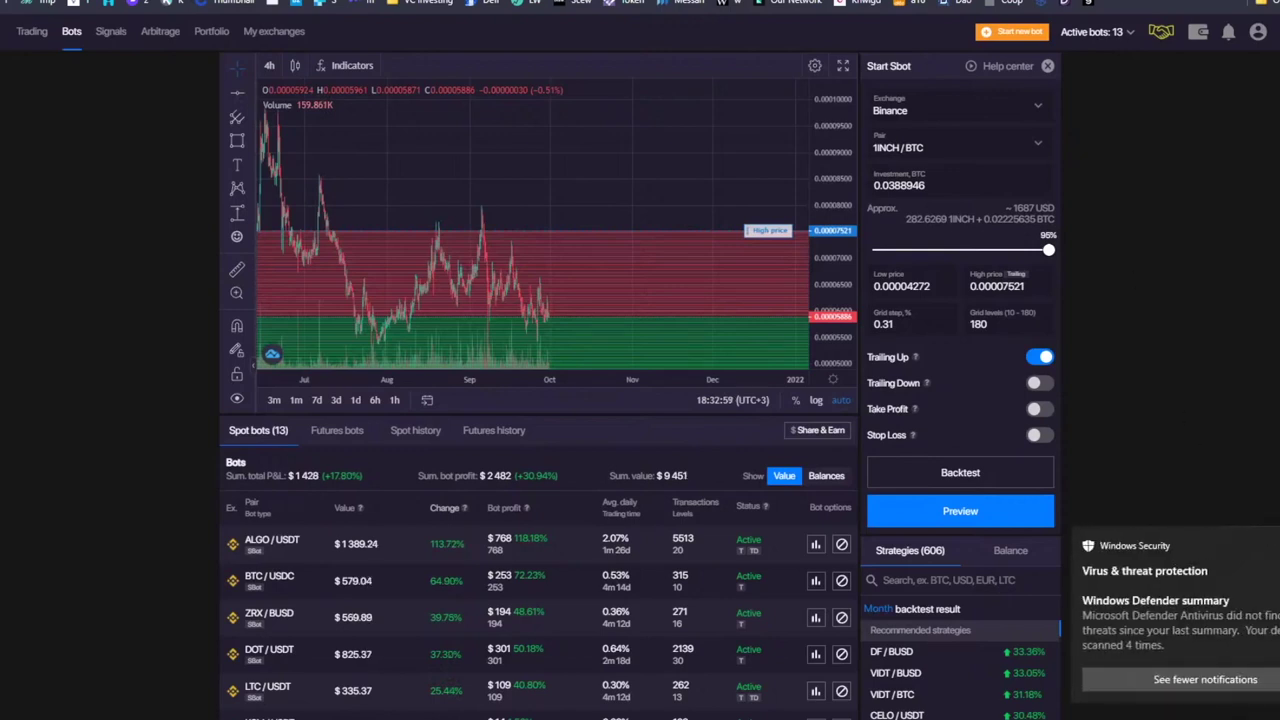
{"action": "scroll", "coordinate": [715, 406], "scroll_direction": "down", "scroll_amount": 1}
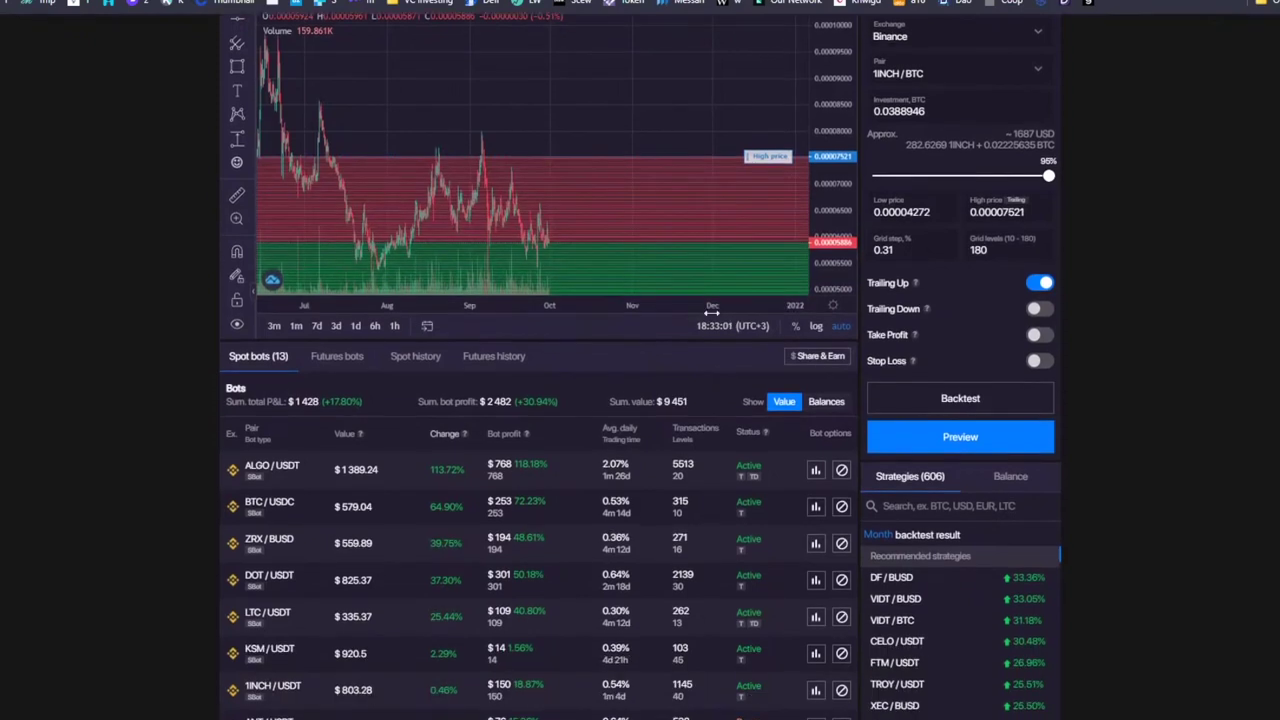
{"action": "scroll", "coordinate": [716, 380], "scroll_direction": "up", "scroll_amount": 1}
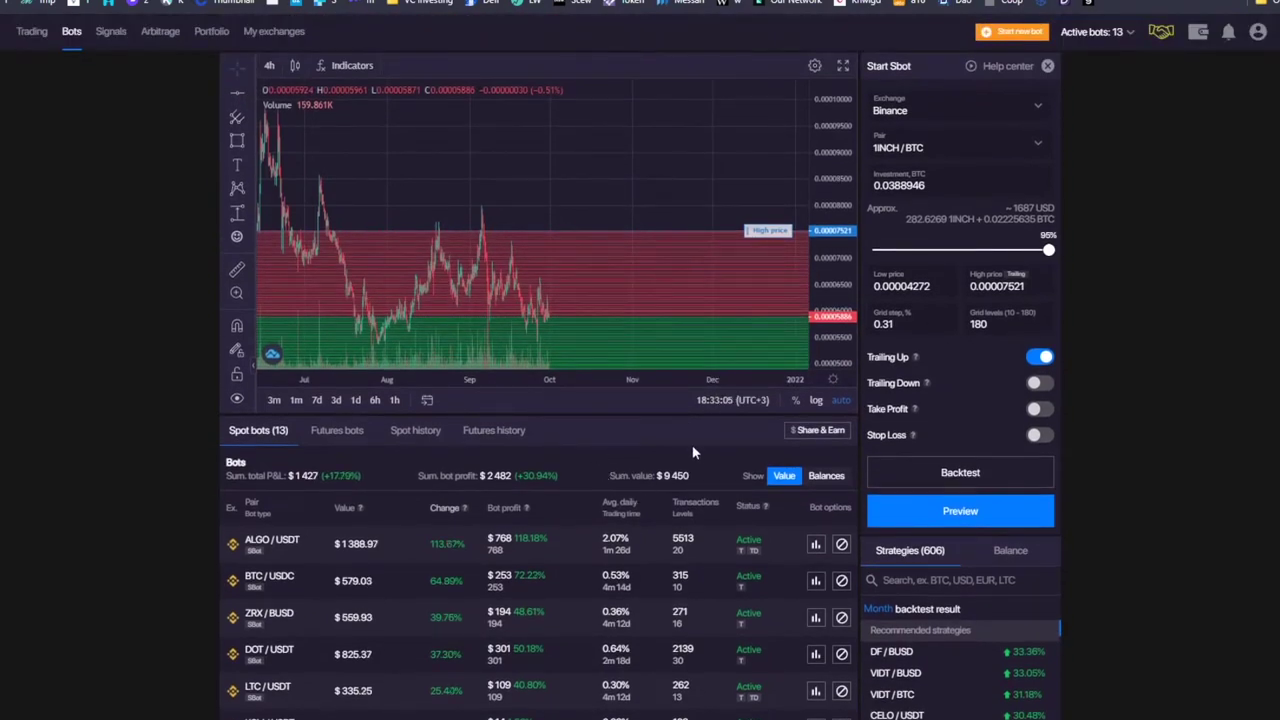
{"action": "scroll", "coordinate": [705, 168], "scroll_direction": "down", "scroll_amount": 2}
- Select the ALICE / USDT pair for the bot and raise its grid's high price to 16.85
{"action": "left_click", "coordinate": [950, 147]}
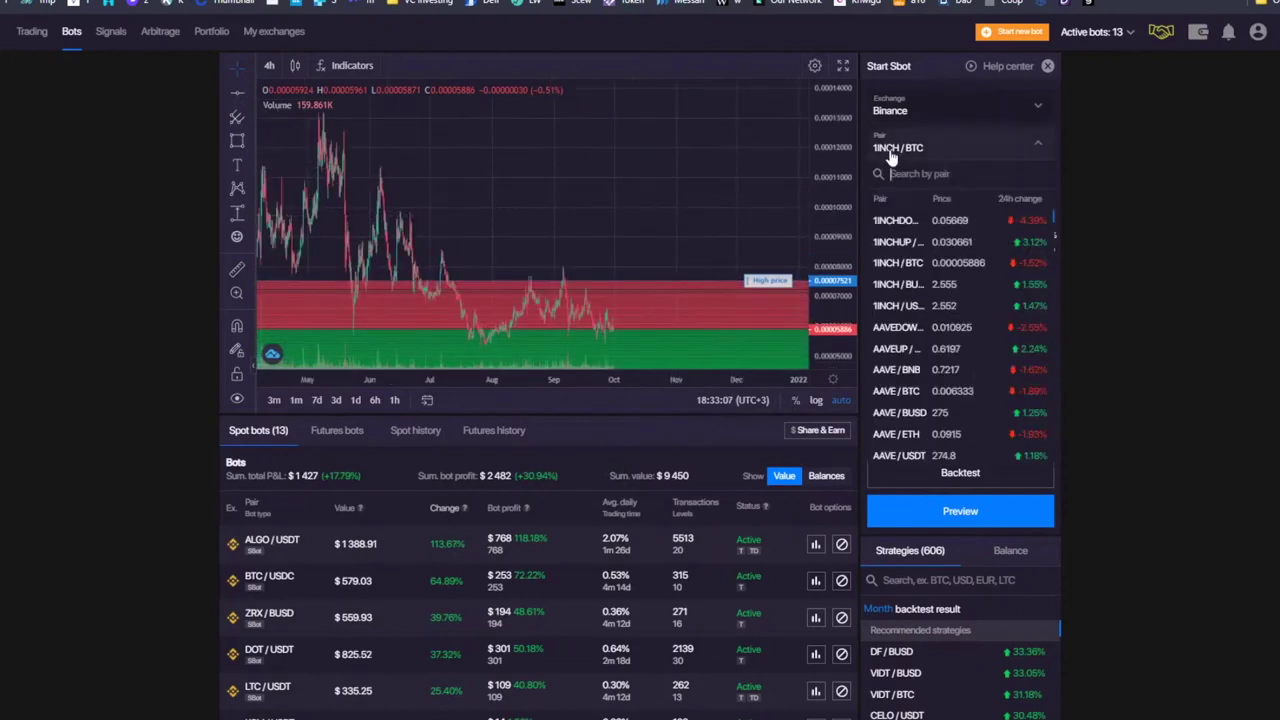
{"action": "type", "text": "alice"}
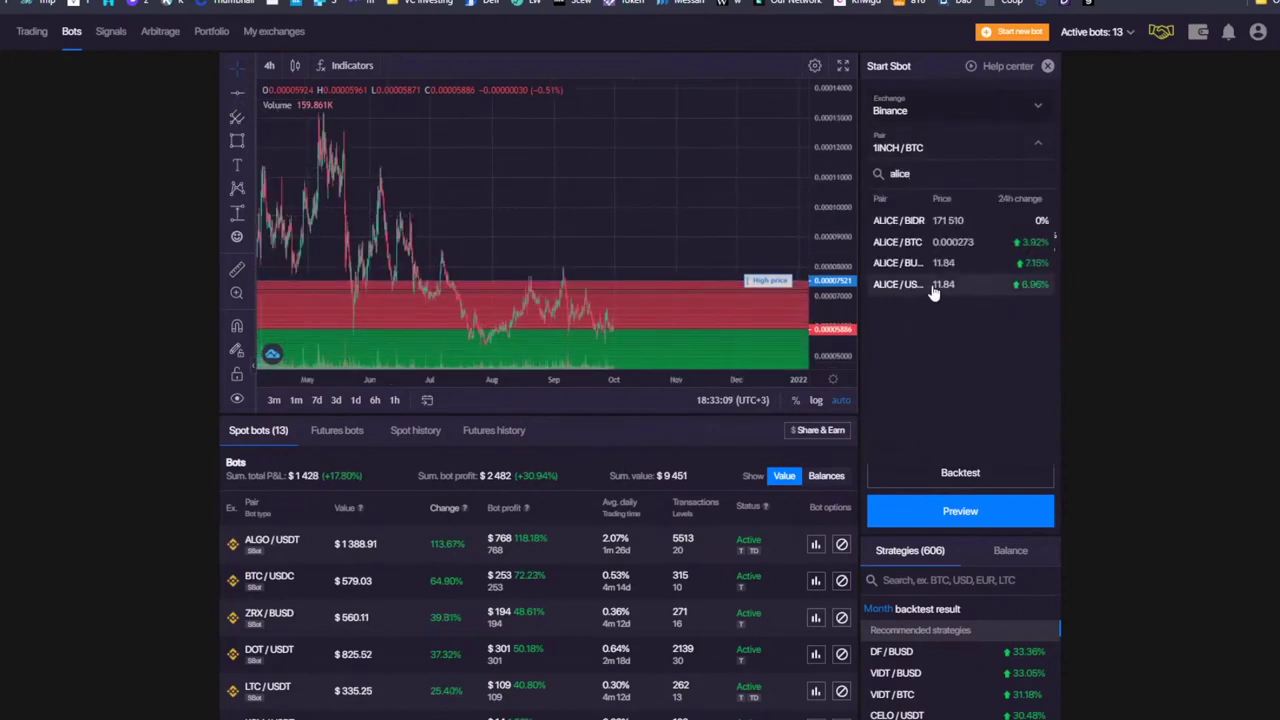
{"action": "left_click", "coordinate": [932, 285]}
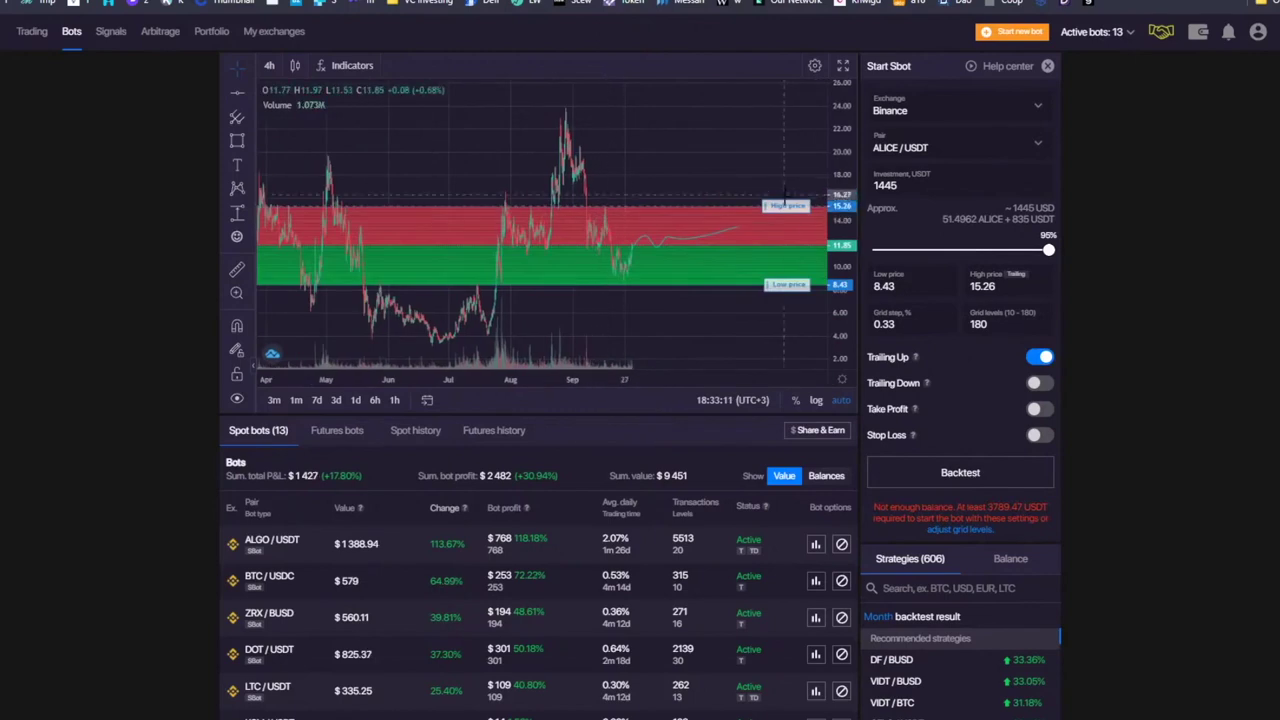
{"action": "left_click_drag", "start_coordinate": [785, 197], "coordinate": [785, 187]}
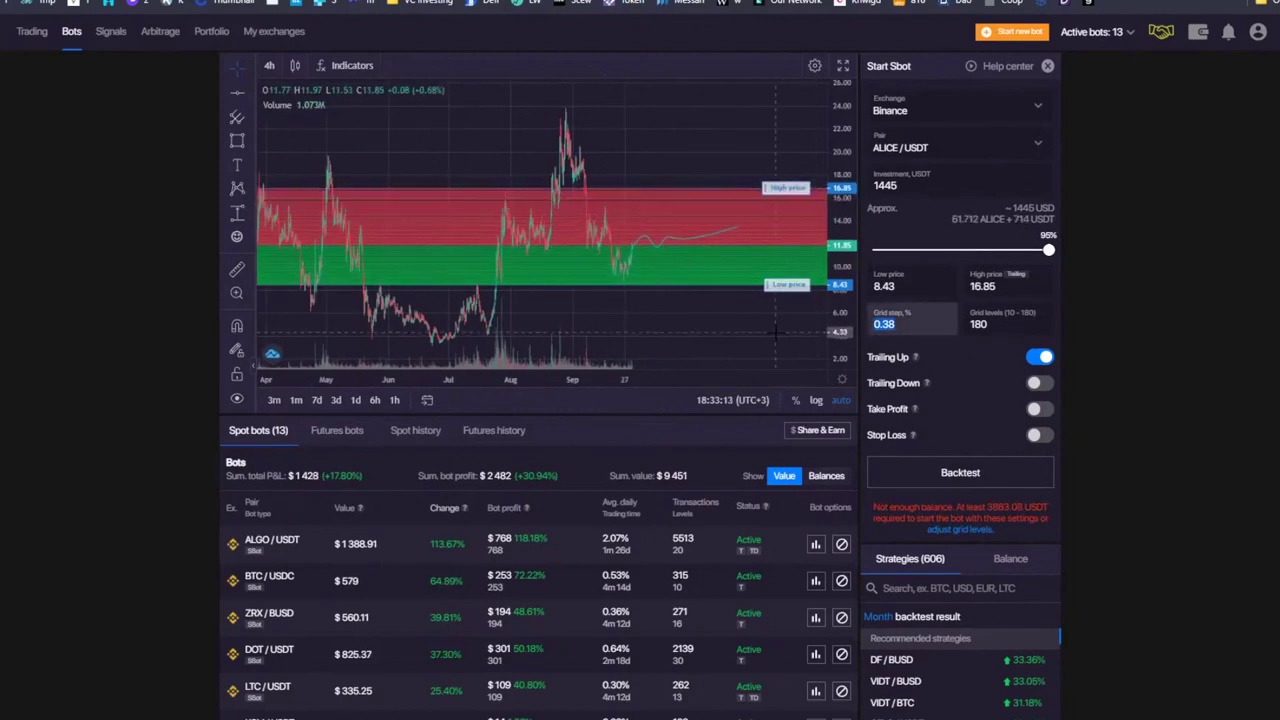
- Set the bot's grid step to 1% and its investment to 400 USDT
{"action": "type", "text": "1"}
{"action": "key", "text": "Tab"}
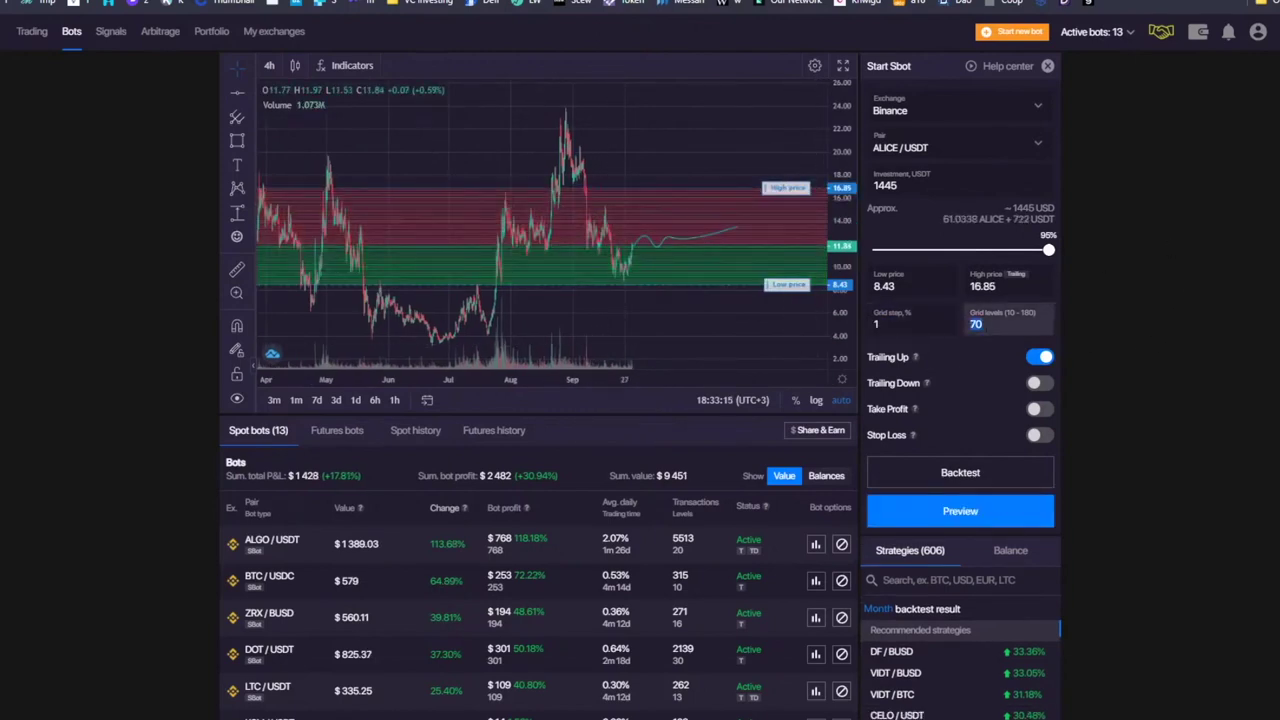
{"action": "double_click", "coordinate": [888, 185]}
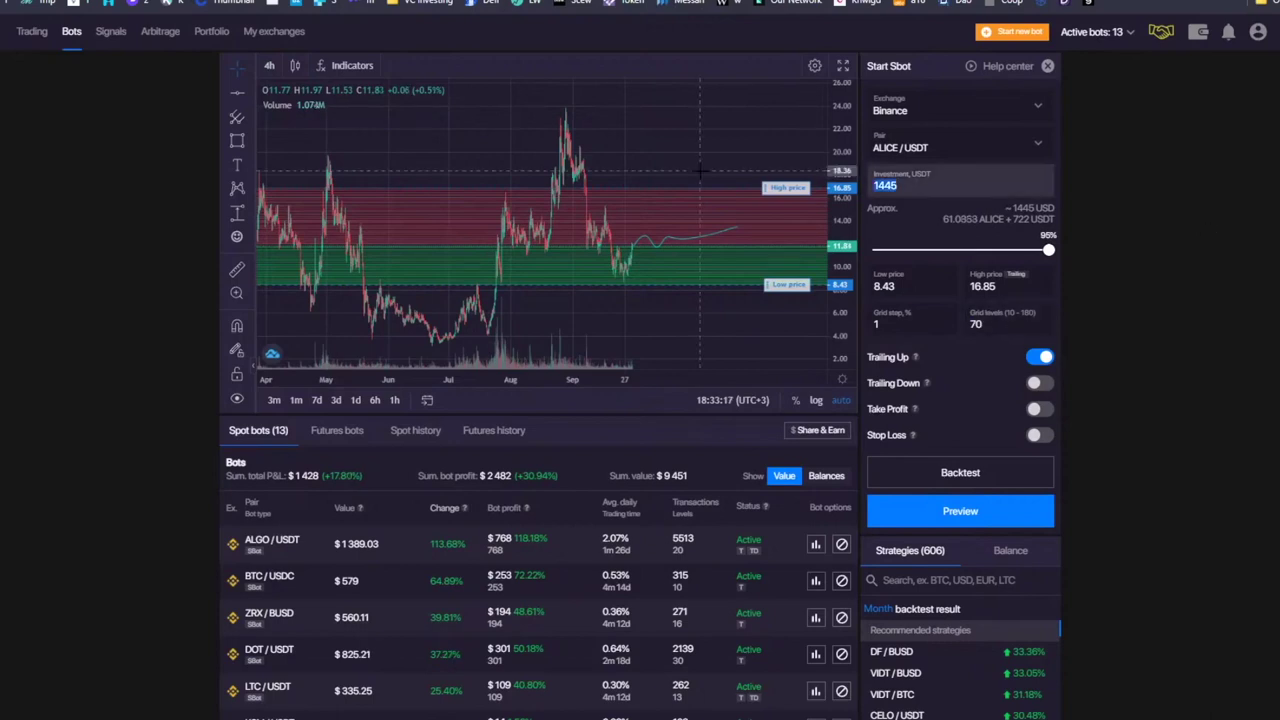
{"action": "type", "text": "400"}
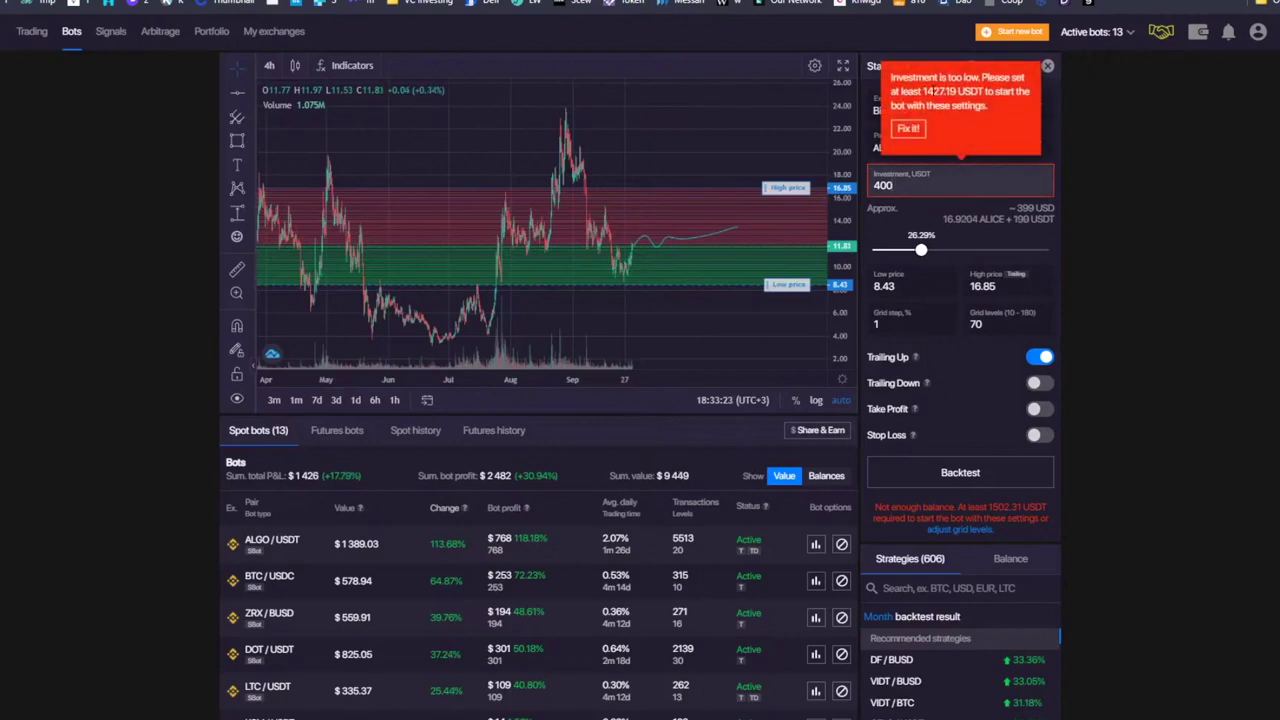
- Have the grid levels adjusted automatically to suit the 400 USDT investment
{"action": "key", "text": "ctrl+a"}
{"action": "left_click", "coordinate": [960, 183]}
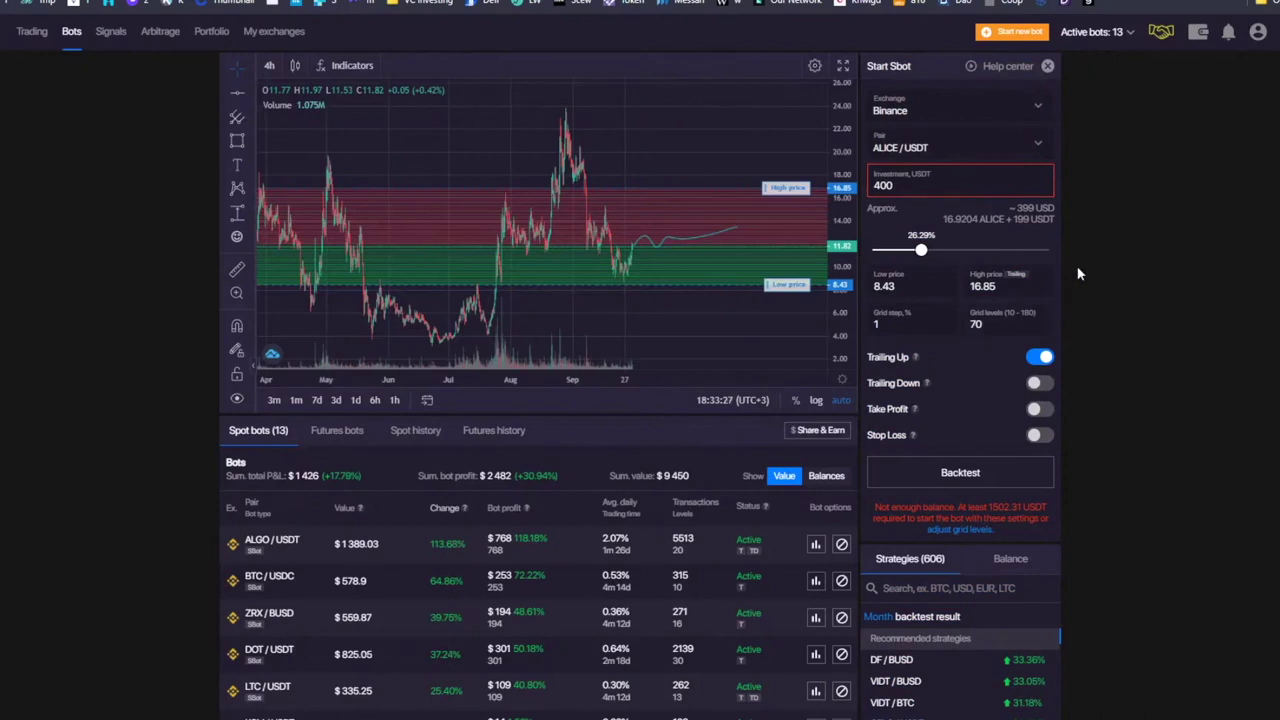
{"action": "left_click", "coordinate": [955, 530]}
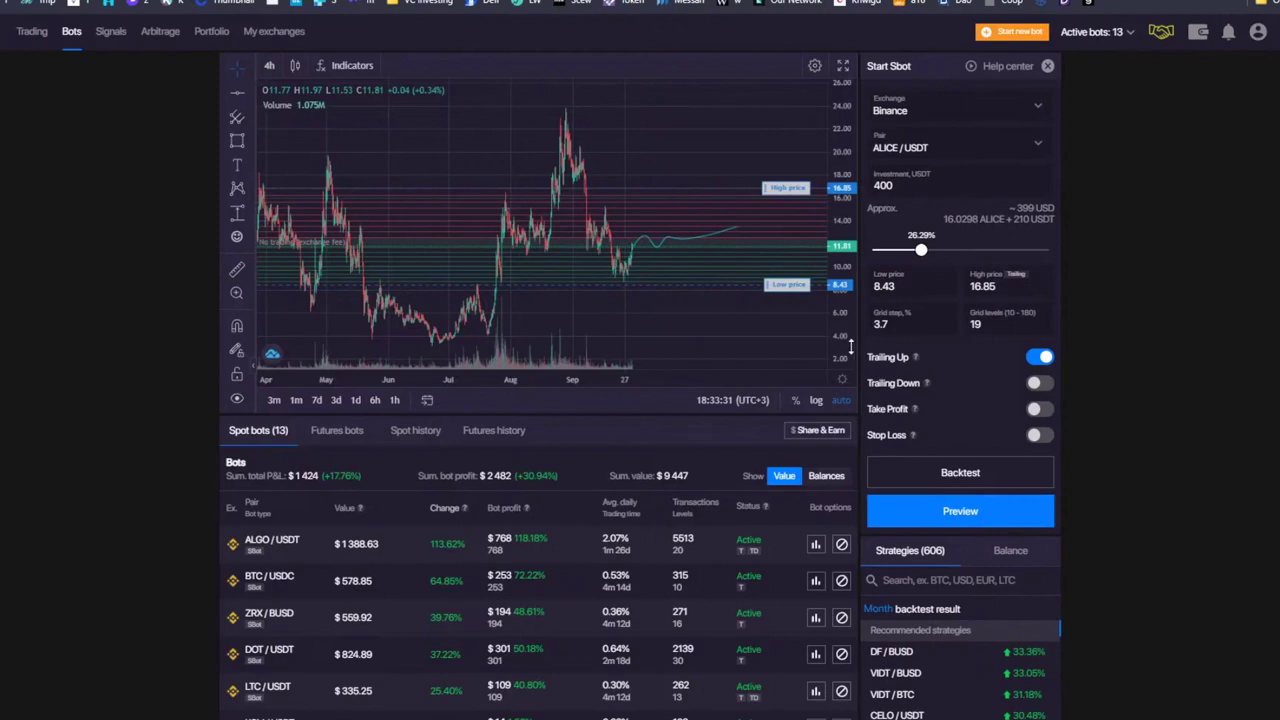
{"action": "double_click", "coordinate": [880, 323]}
{"action": "left_click", "coordinate": [1238, 220]}
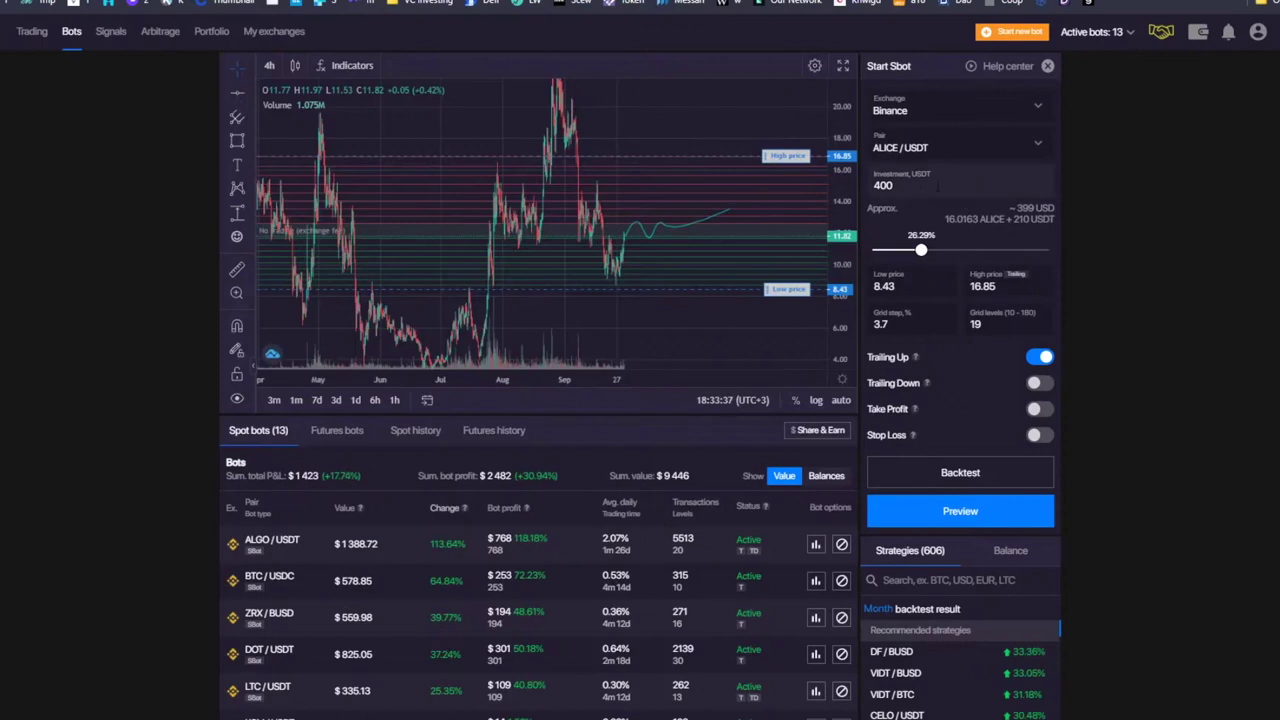
{"action": "left_click", "coordinate": [950, 186]}
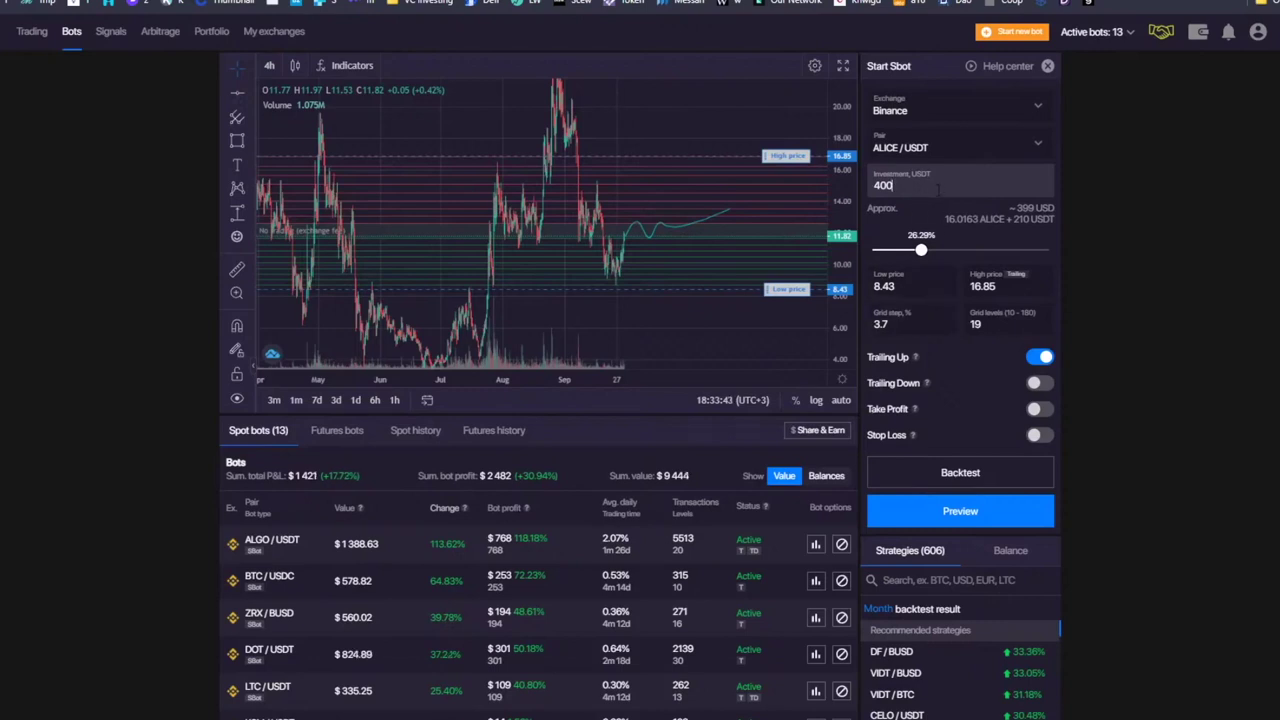
{"action": "key", "text": "Tab"}
{"action": "key", "text": "Tab"}
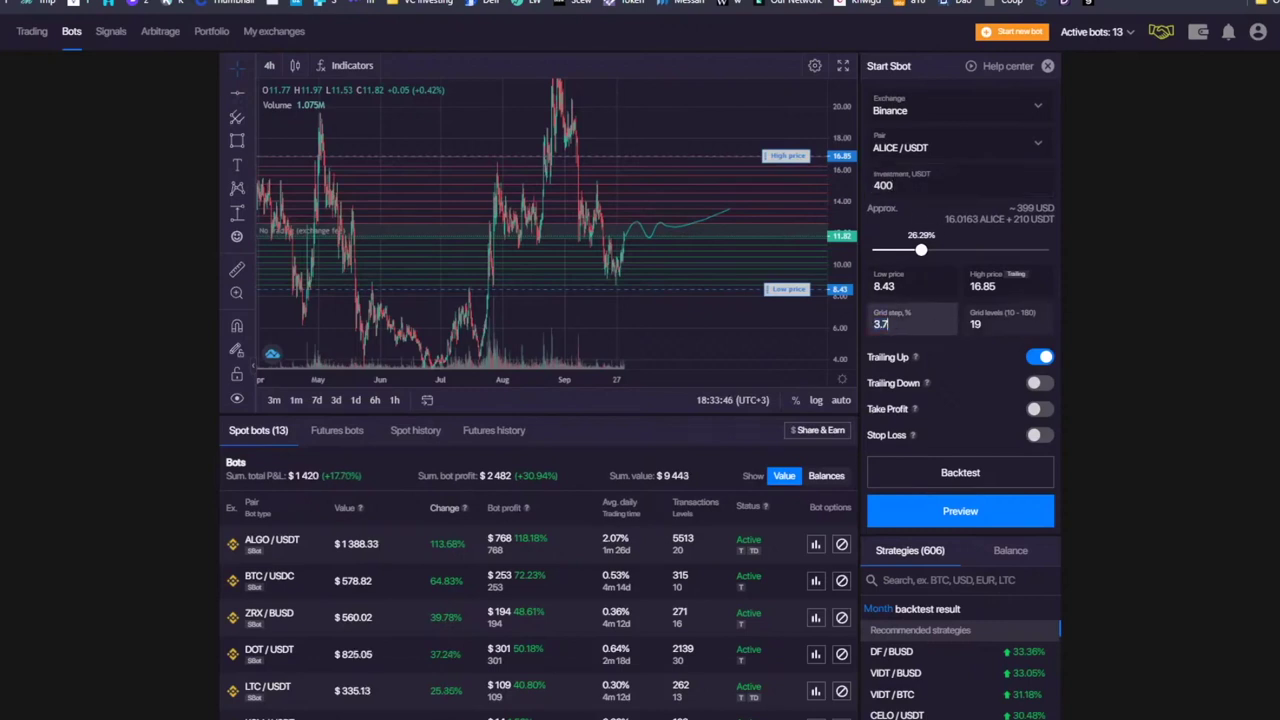
{"action": "left_click", "coordinate": [960, 185]}
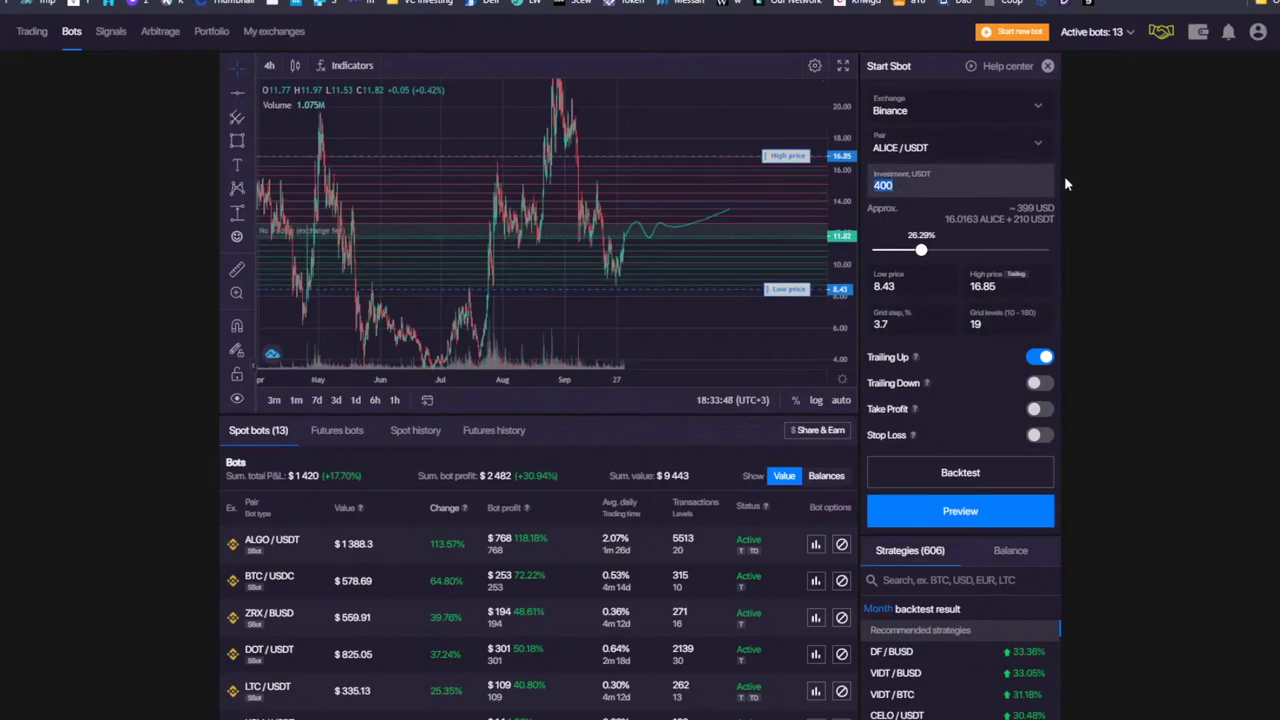
{"action": "left_click", "coordinate": [1165, 130]}
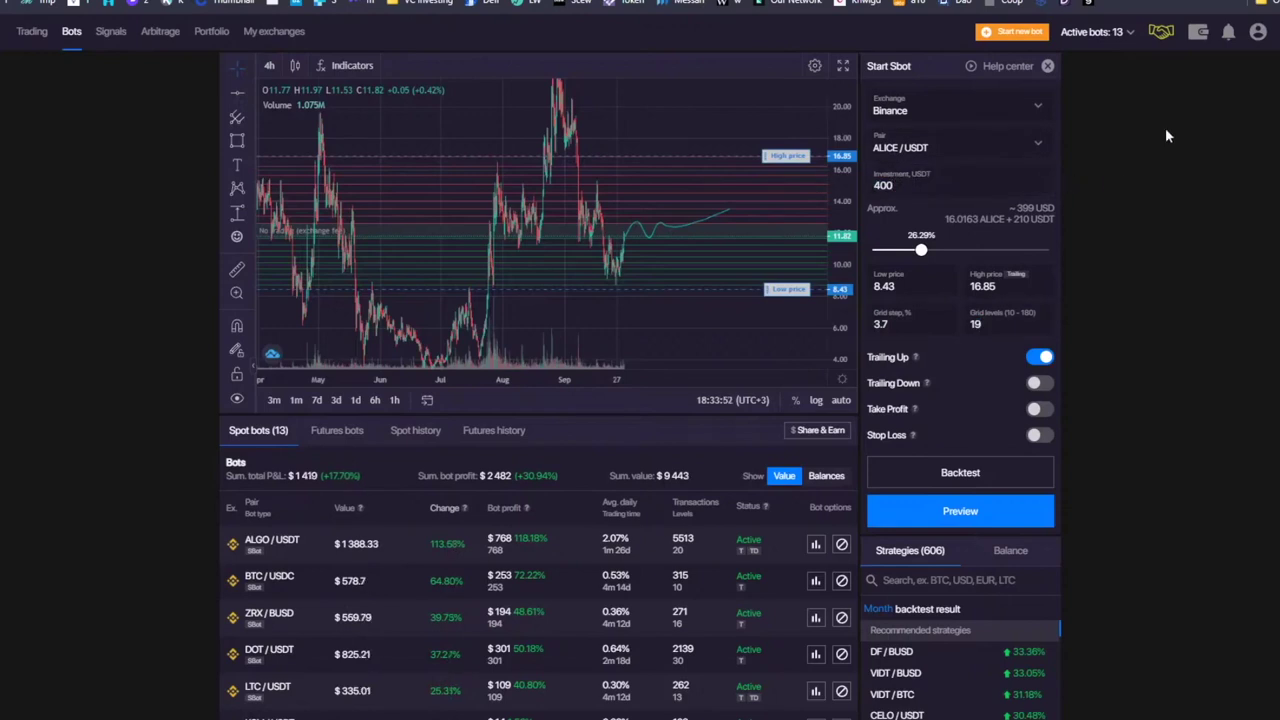
- Show the exchange's currency balances and set the bot's number of grid levels to 50
{"action": "left_click", "coordinate": [1010, 551]}
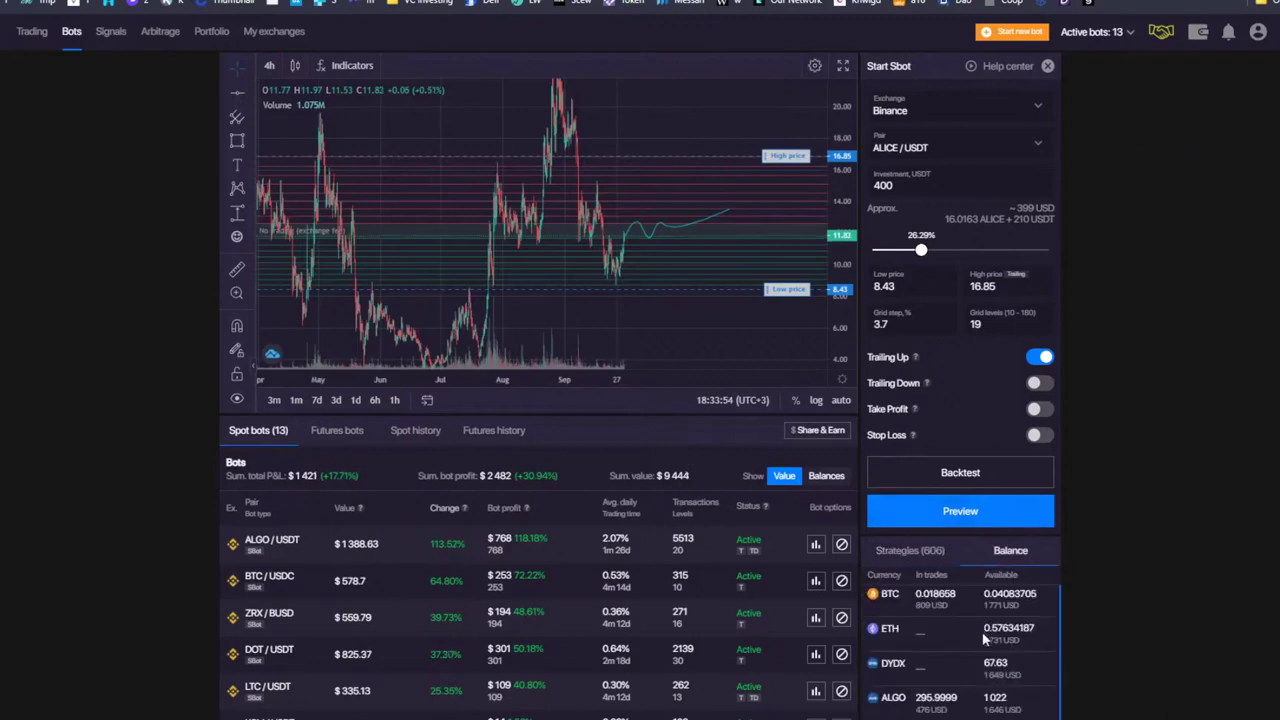
{"action": "left_click", "coordinate": [960, 185]}
{"action": "left_click", "coordinate": [941, 330]}
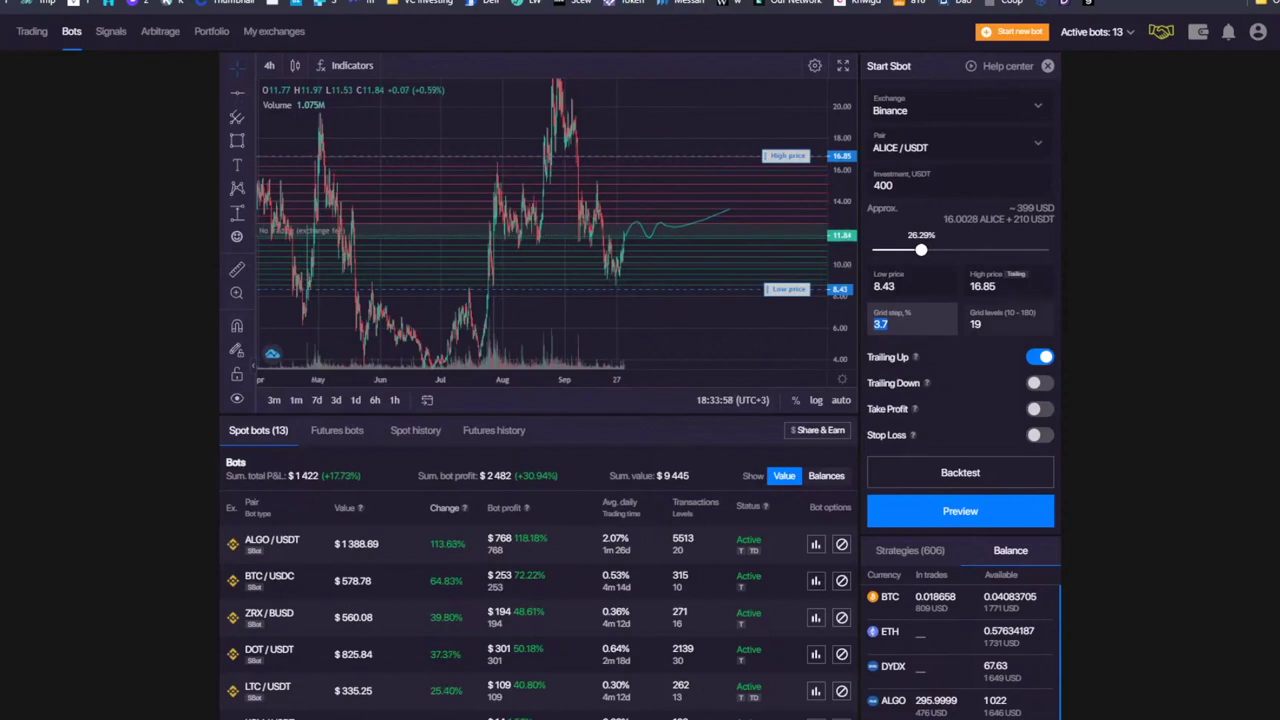
{"action": "key", "text": "Tab"}
{"action": "type", "text": "50"}
{"action": "left_click", "coordinate": [1214, 286]}
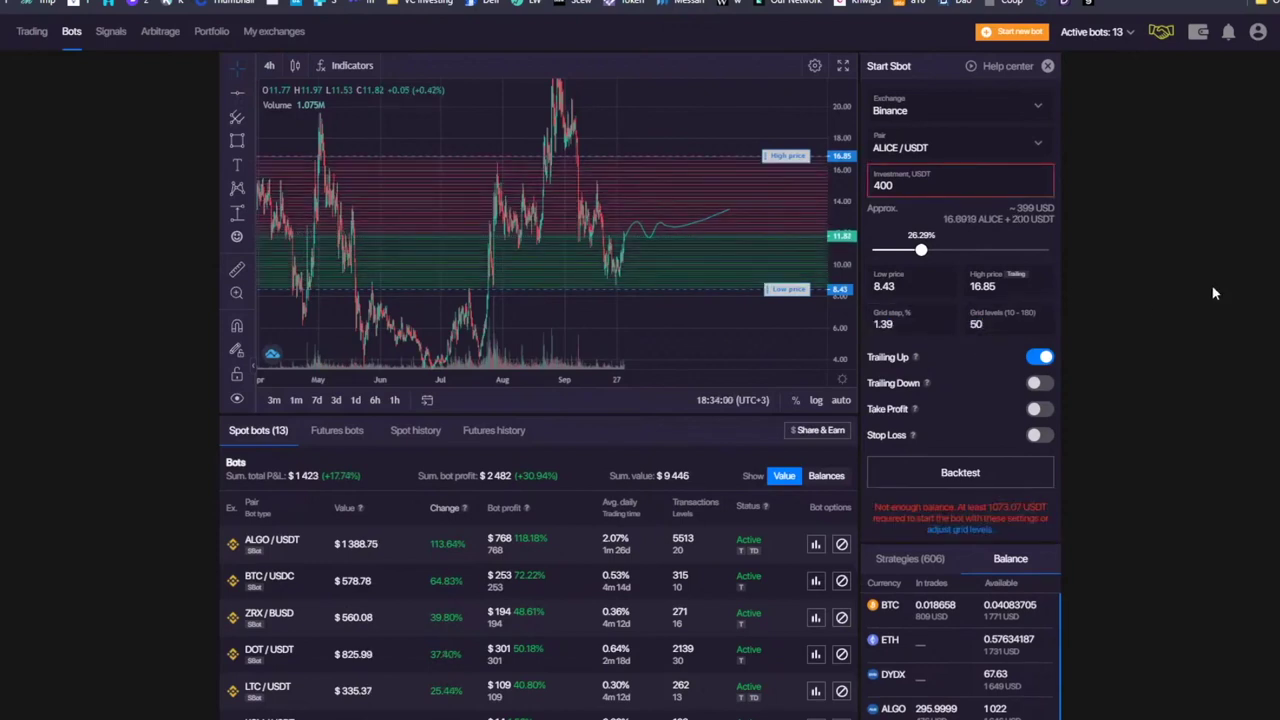
{"action": "left_click", "coordinate": [983, 460]}
- Set the bot's investment to 1100 USDT
{"action": "double_click", "coordinate": [900, 185]}
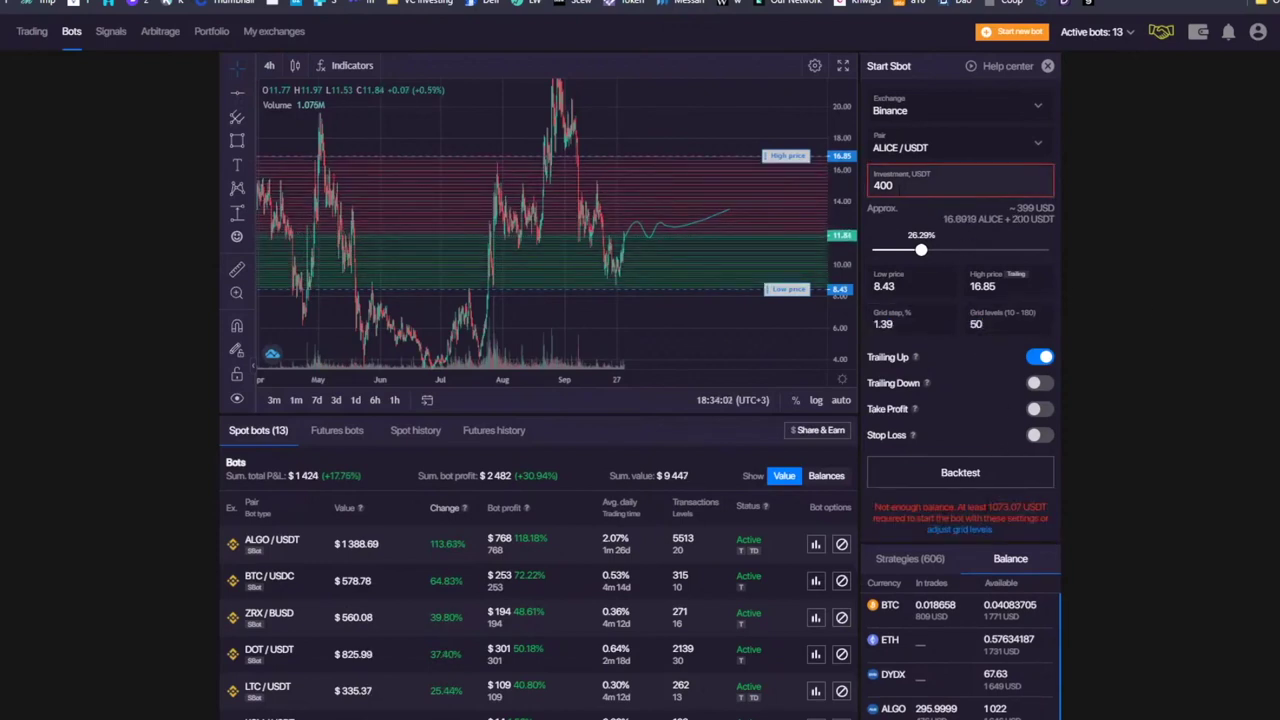
{"action": "type", "text": "100"}
{"action": "key", "text": "Home"}
{"action": "type", "text": "1"}
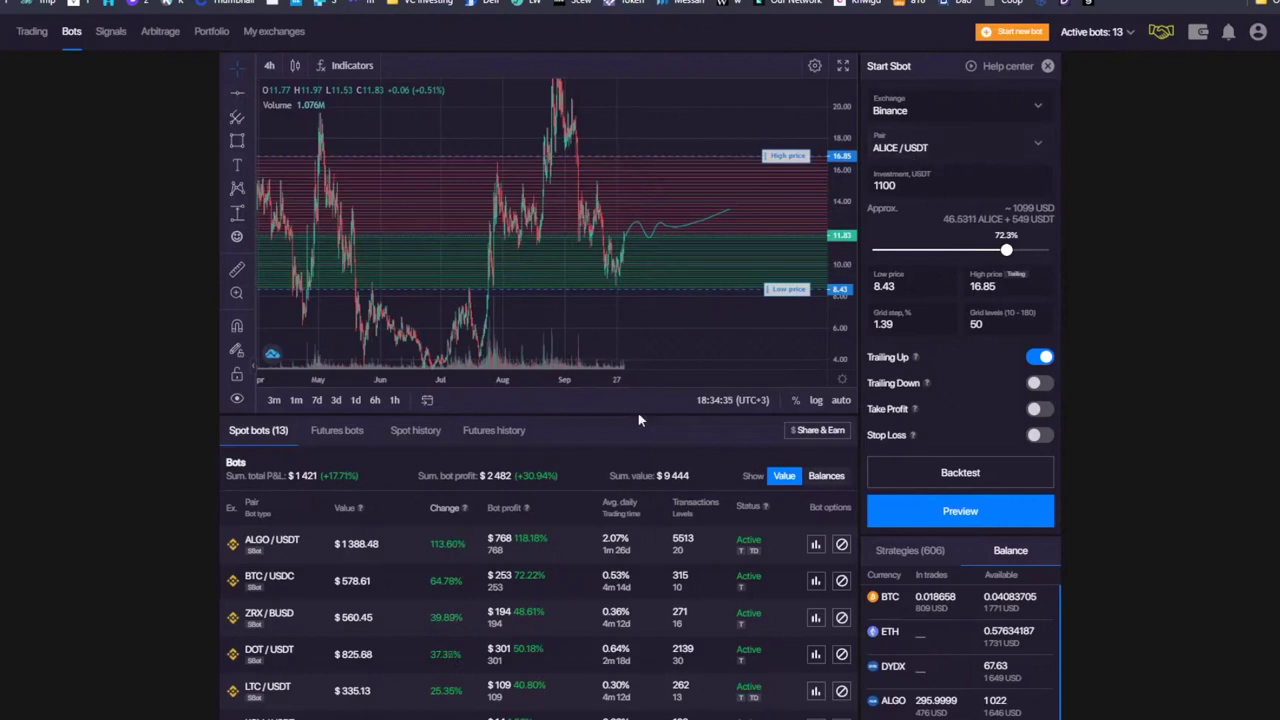
- Examine the values, profits and statuses of the running spot bots
{"action": "scroll", "coordinate": [640, 420], "scroll_direction": "down", "scroll_amount": 3}
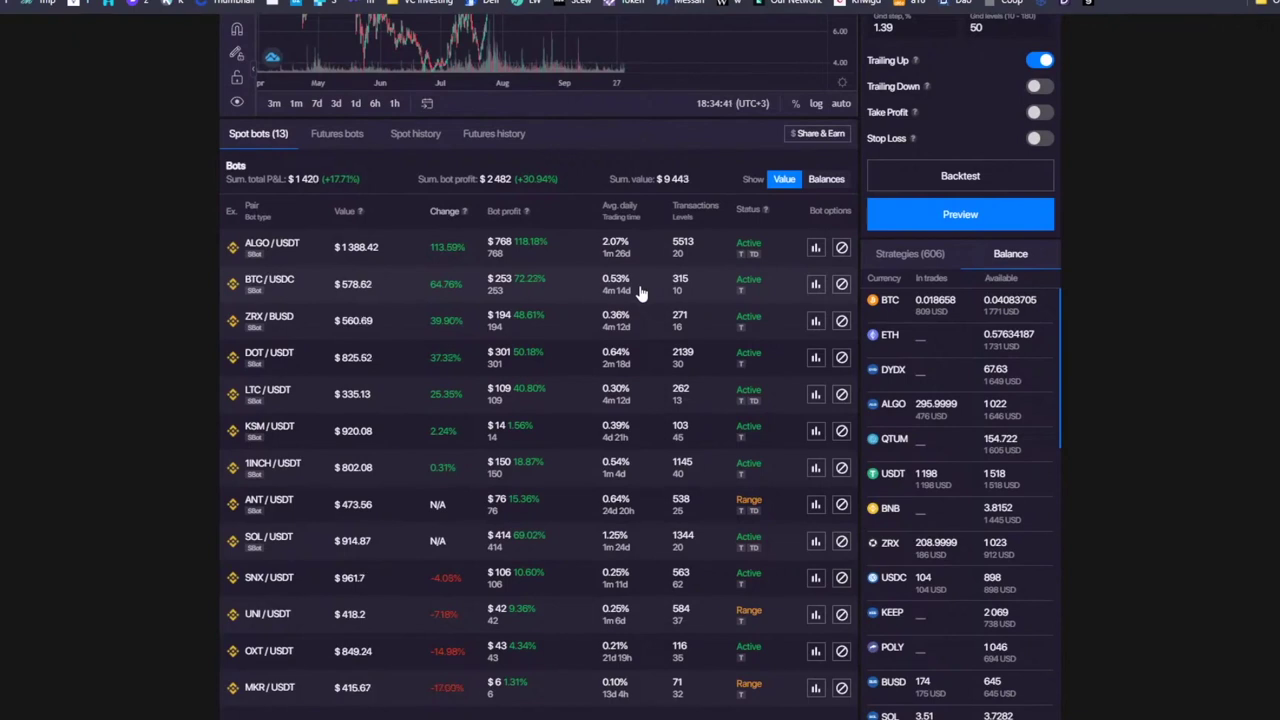
{"action": "scroll", "coordinate": [641, 292], "scroll_direction": "up", "scroll_amount": 2}
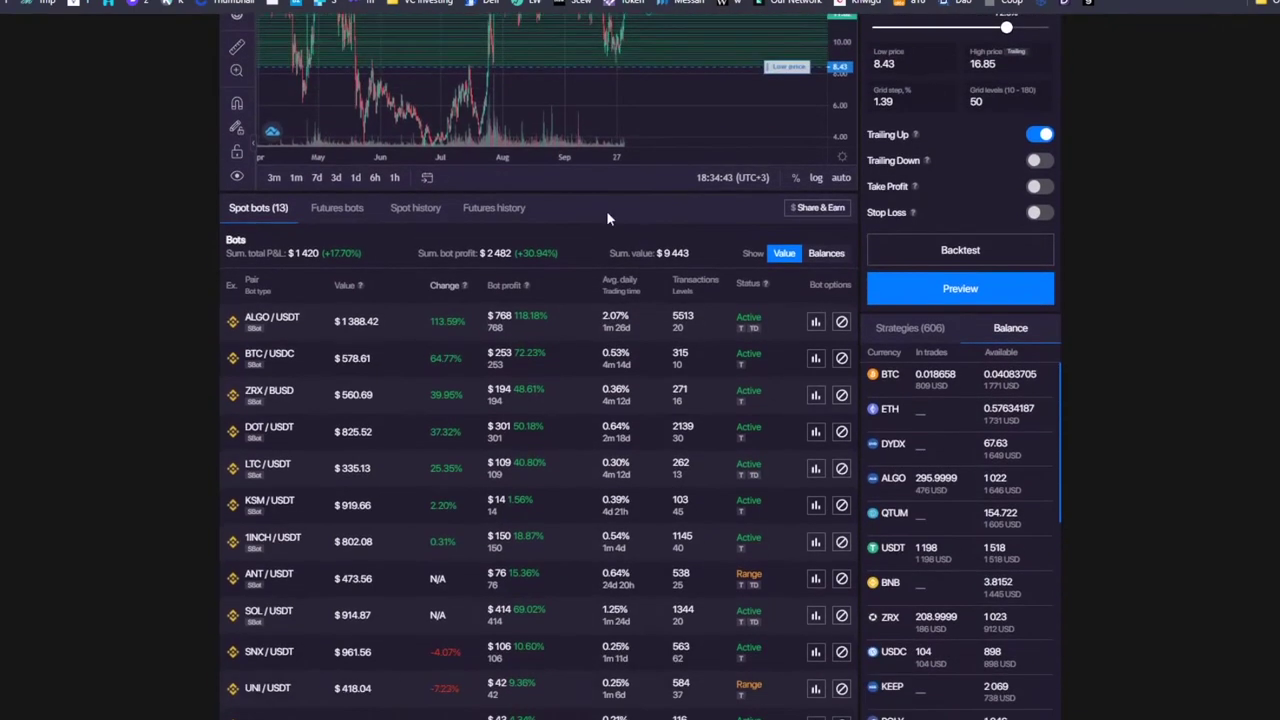
{"action": "scroll", "coordinate": [614, 246], "scroll_direction": "down", "scroll_amount": 3}
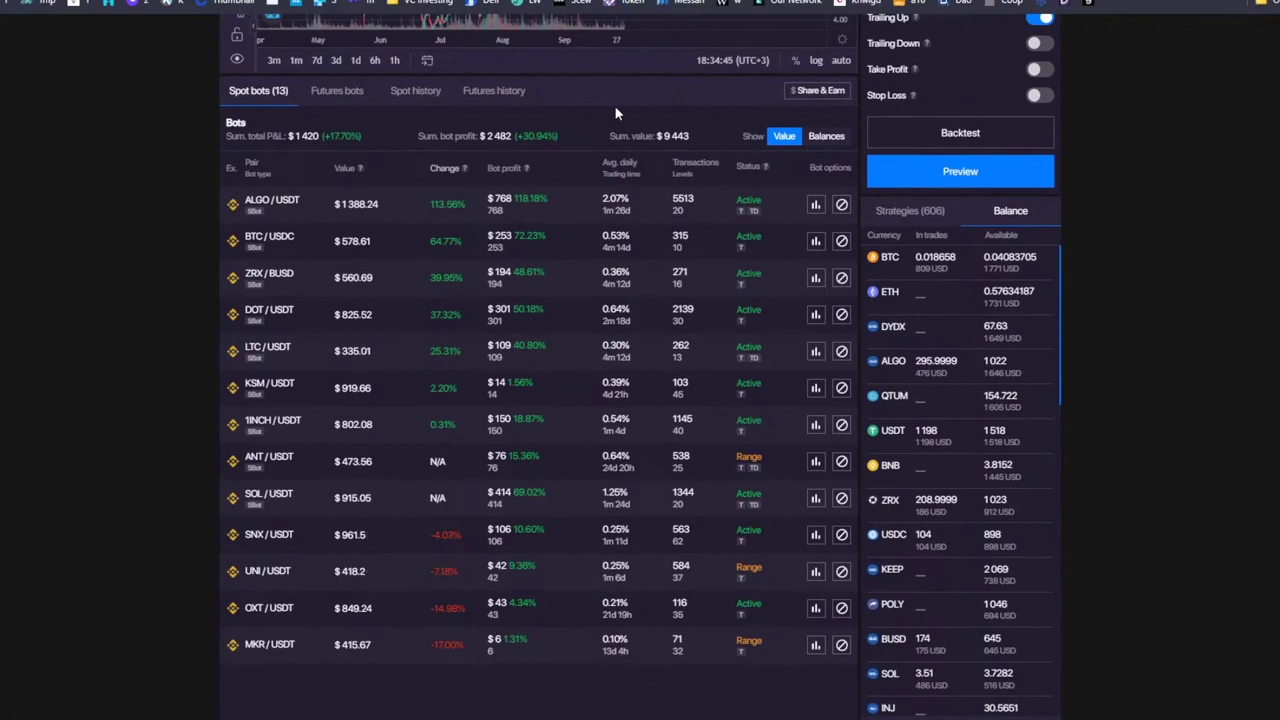
{"action": "scroll", "coordinate": [614, 105], "scroll_direction": "up", "scroll_amount": 2}
{"action": "scroll", "coordinate": [635, 189], "scroll_direction": "up", "scroll_amount": 7}
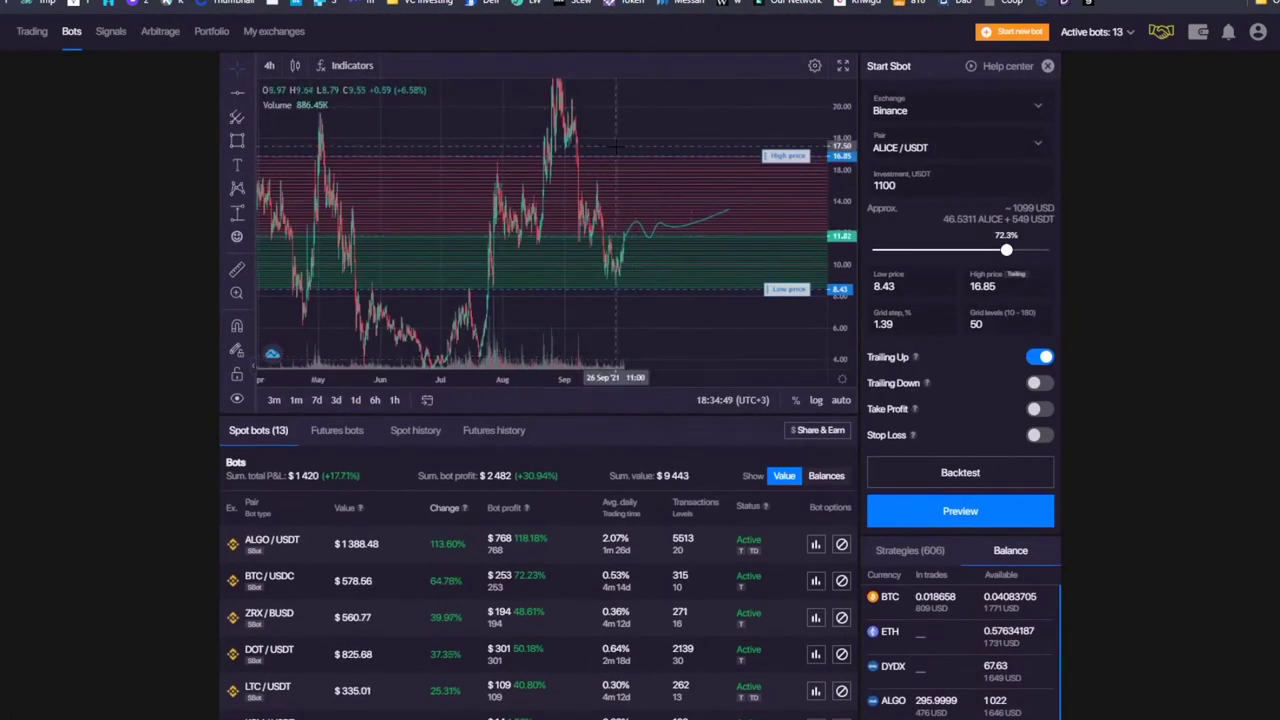
- Enable Stop Loss for the bot at 7.19, just below the grid's low price
{"action": "left_click_drag", "start_coordinate": [662, 243], "coordinate": [729, 134]}
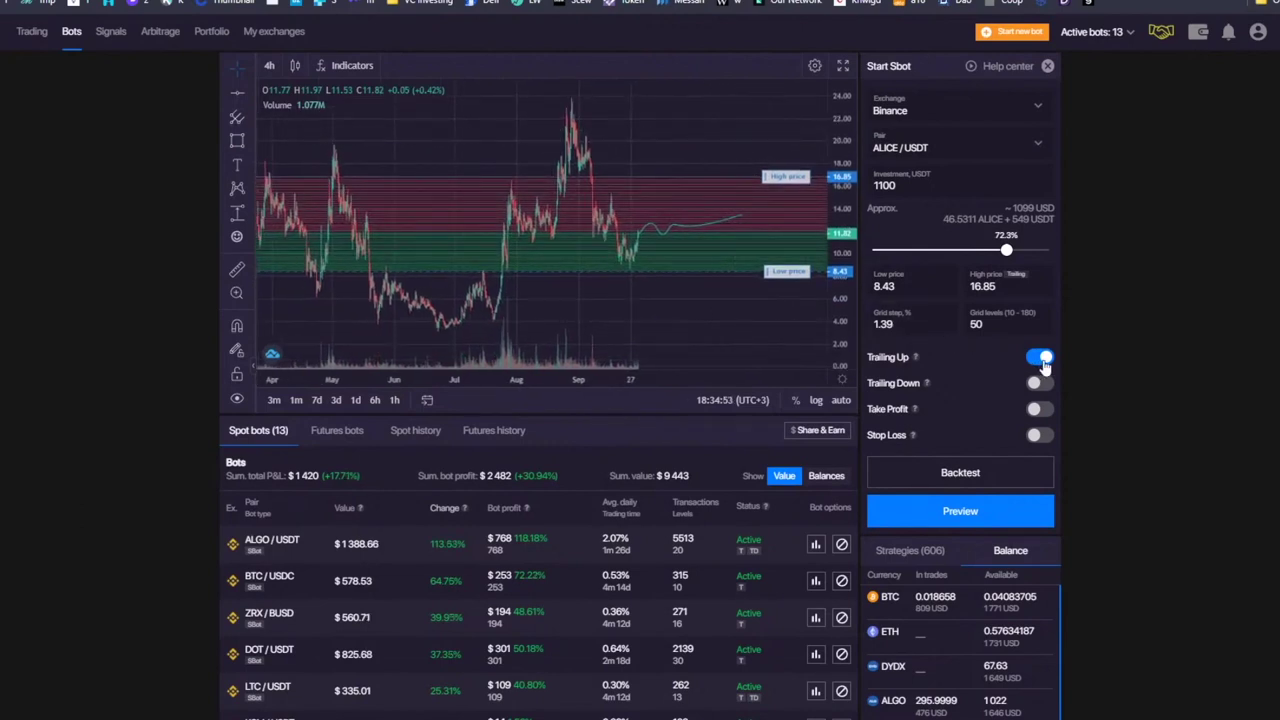
{"action": "left_click", "coordinate": [1035, 434]}
{"action": "left_click_drag", "start_coordinate": [790, 276], "coordinate": [789, 275]}
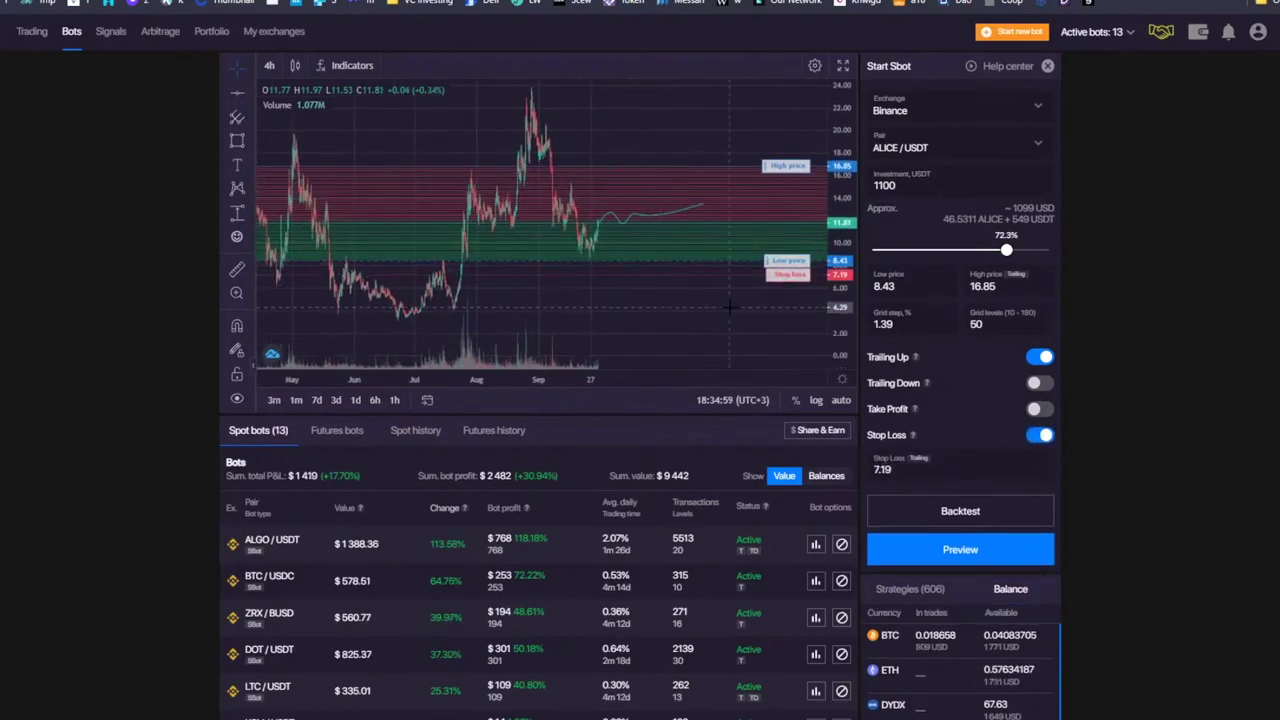
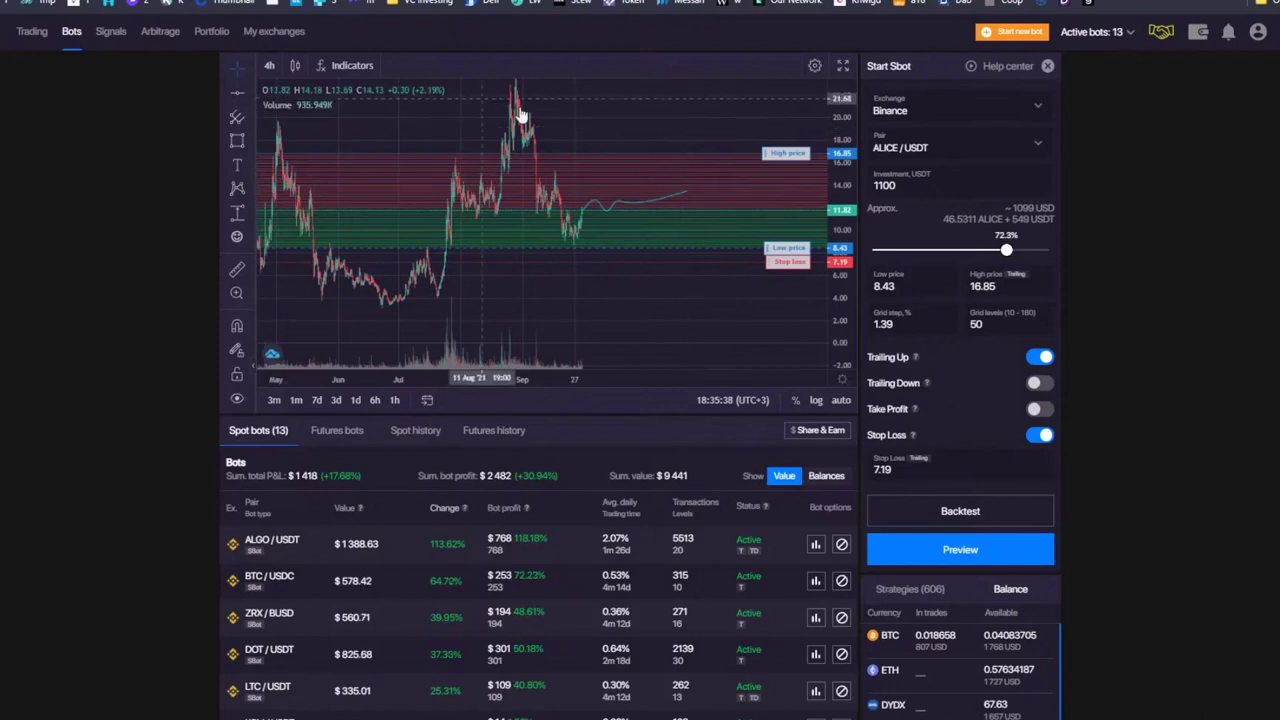
{"action": "left_click_drag", "start_coordinate": [400, 235], "coordinate": [422, 235]}
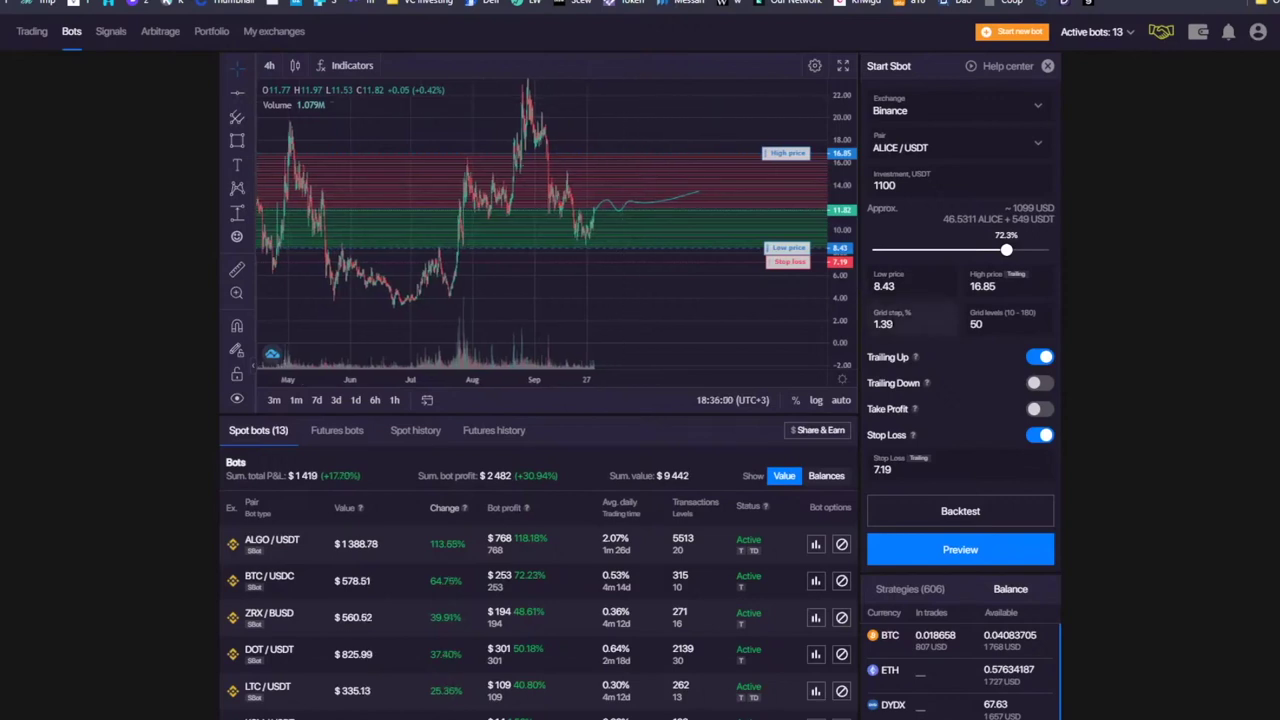
- Enable Trailing Down for the bot and turn off its Stop Loss
{"action": "left_click", "coordinate": [1040, 383]}
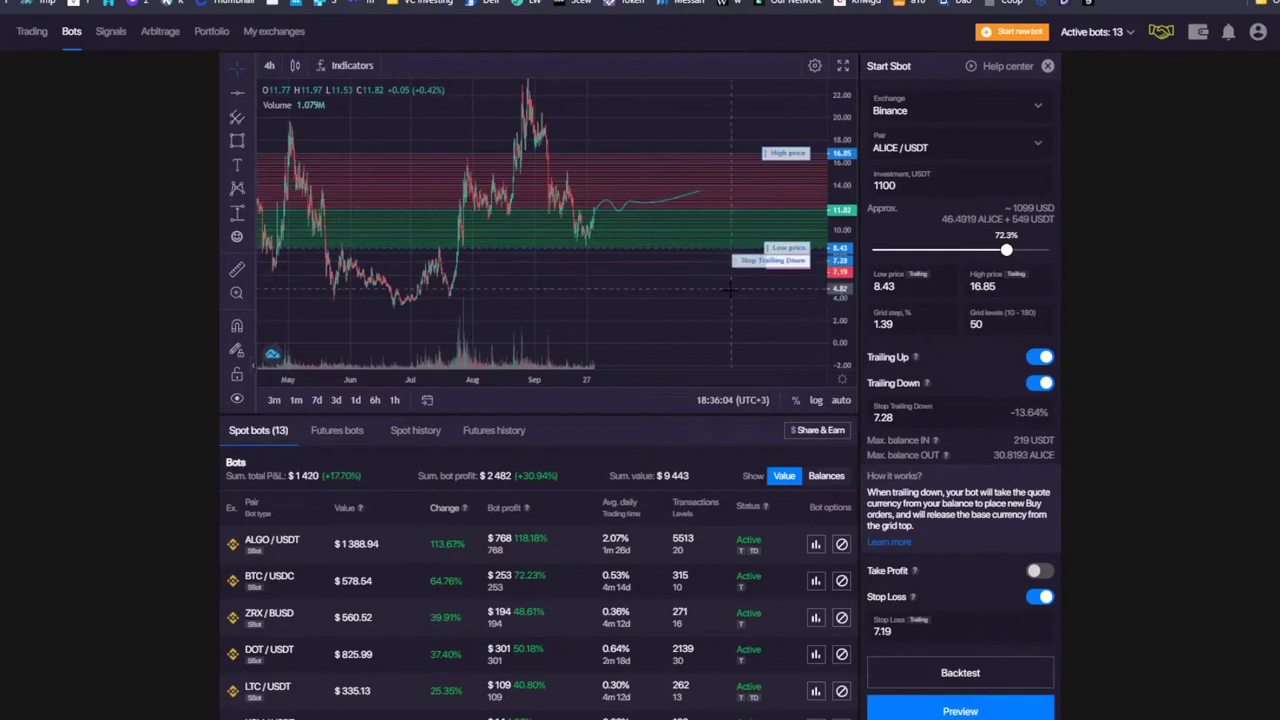
{"action": "left_click_drag", "start_coordinate": [836, 278], "coordinate": [836, 293]}
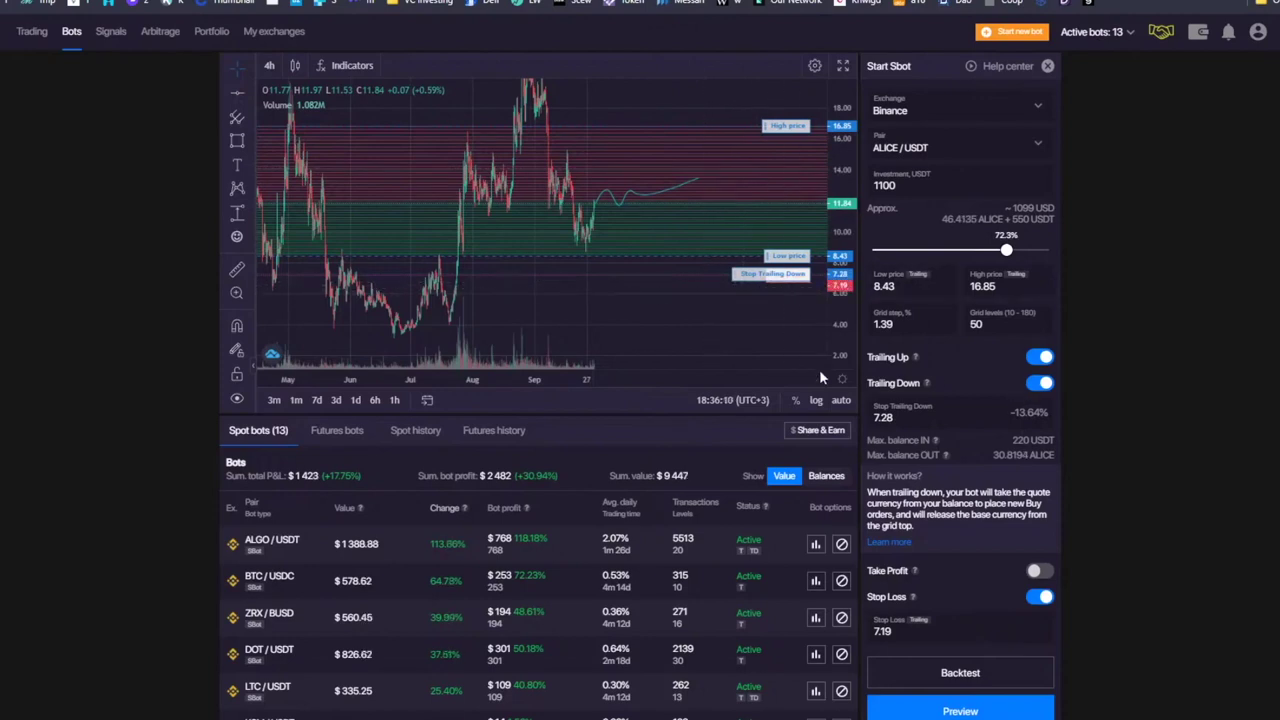
{"action": "left_click", "coordinate": [1042, 600]}
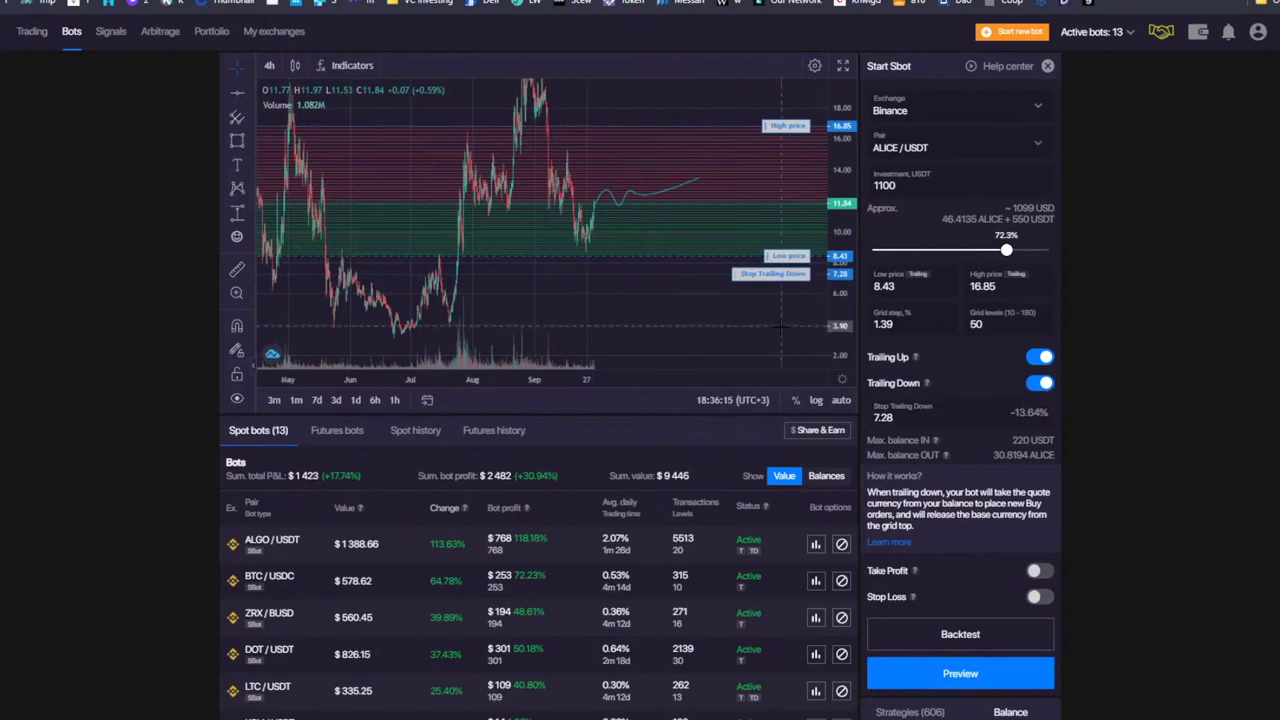
- Lower the Stop Trailing Down price to 4.55 and draw a rectangle over the chart from the current price down to that level
{"action": "left_click_drag", "start_coordinate": [770, 274], "coordinate": [776, 316]}
{"action": "left_click", "coordinate": [237, 141]}
{"action": "mouse_move", "coordinate": [543, 204]}
{"action": "left_mouse_down"}
{"action": "mouse_move", "coordinate": [760, 316]}
{"action": "mouse_move", "coordinate": [820, 314]}
{"action": "left_mouse_up"}
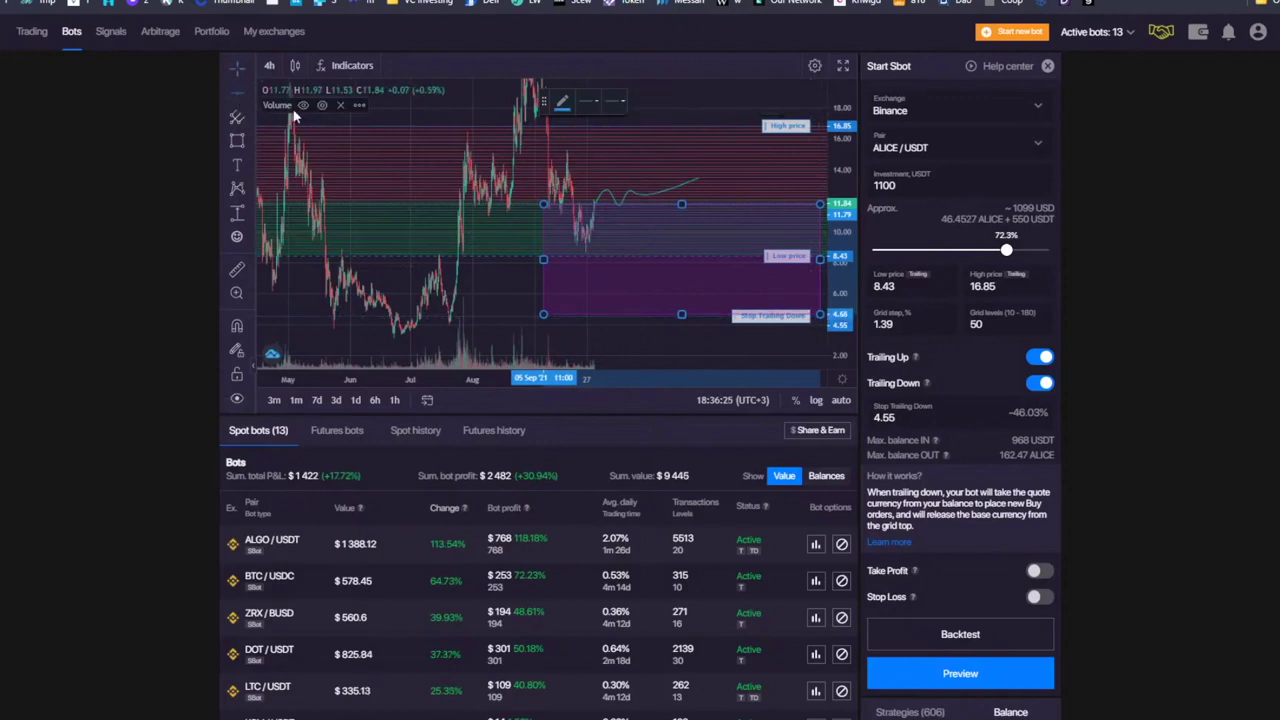
- Draw three bright green horizontal lines on the chart just below the grid's low price
{"action": "left_click", "coordinate": [563, 104]}
{"action": "left_click", "coordinate": [607, 146]}
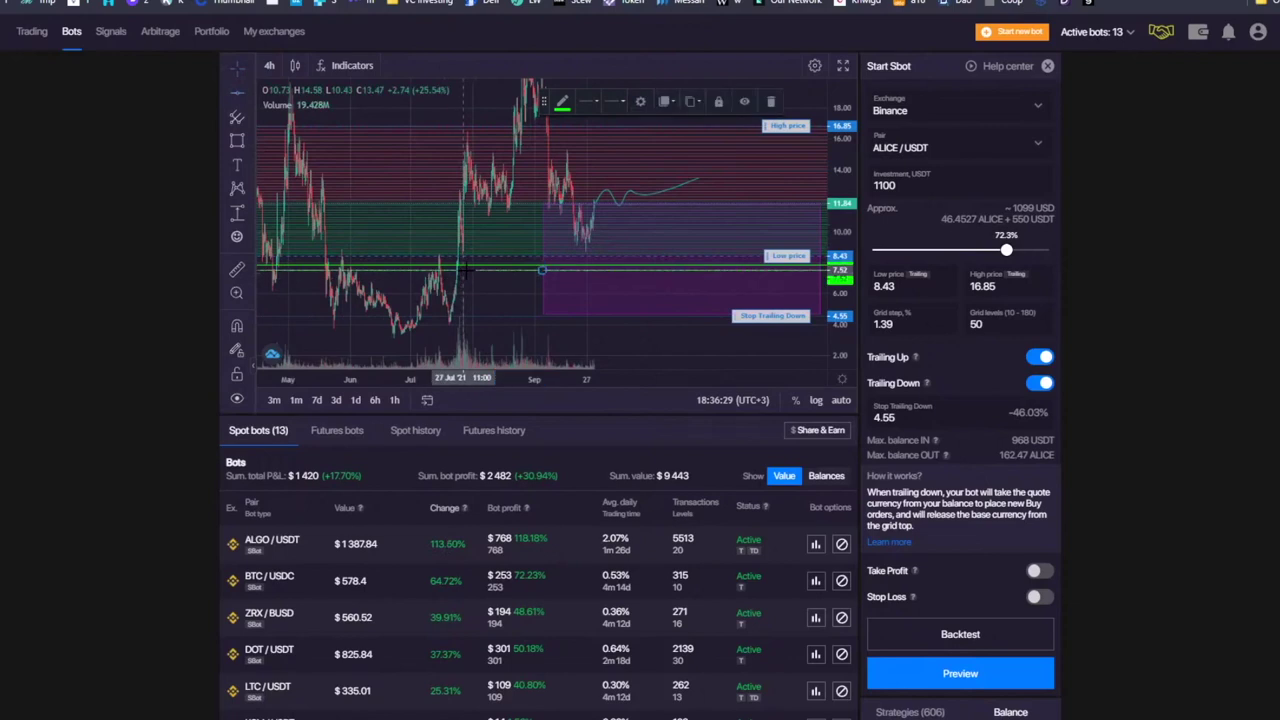
{"action": "left_click_drag", "start_coordinate": [450, 268], "coordinate": [485, 275]}
{"action": "left_click", "coordinate": [490, 286]}
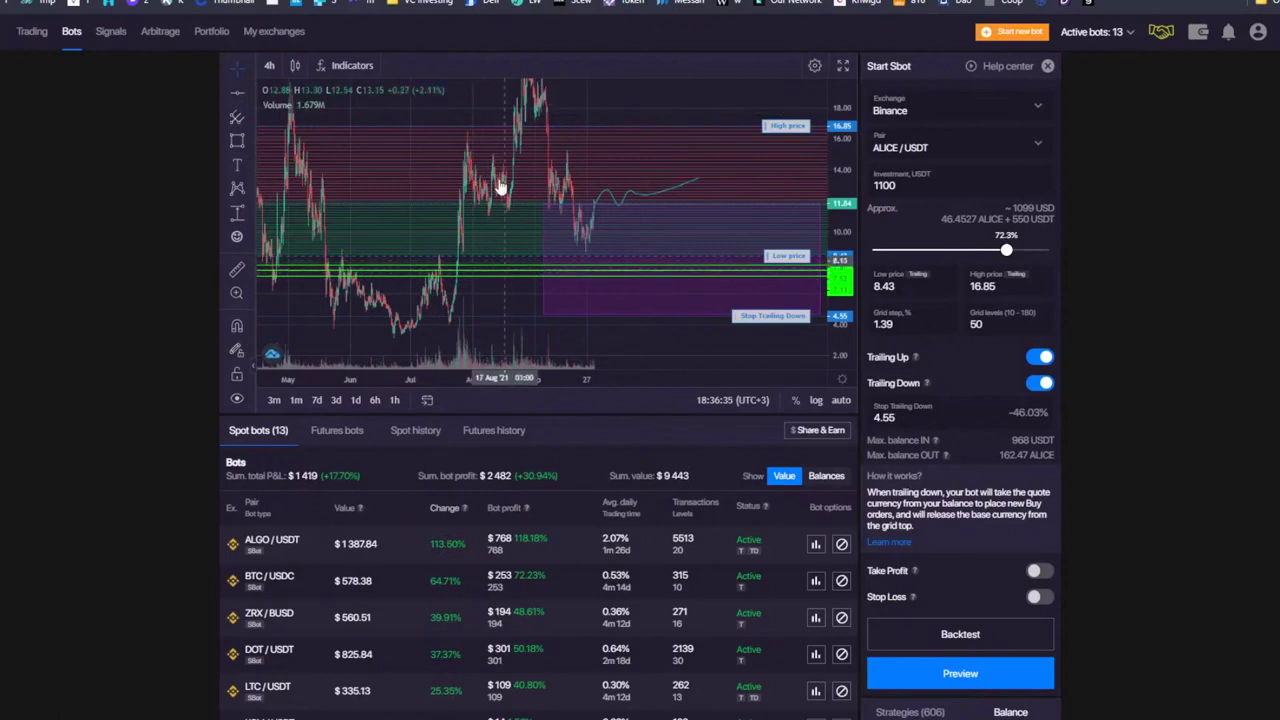
- Try an investment of 1700 USDT with Trailing Down enabled, and set it back to 1100 USDT
{"action": "scroll", "coordinate": [981, 532], "scroll_direction": "down", "scroll_amount": 2}
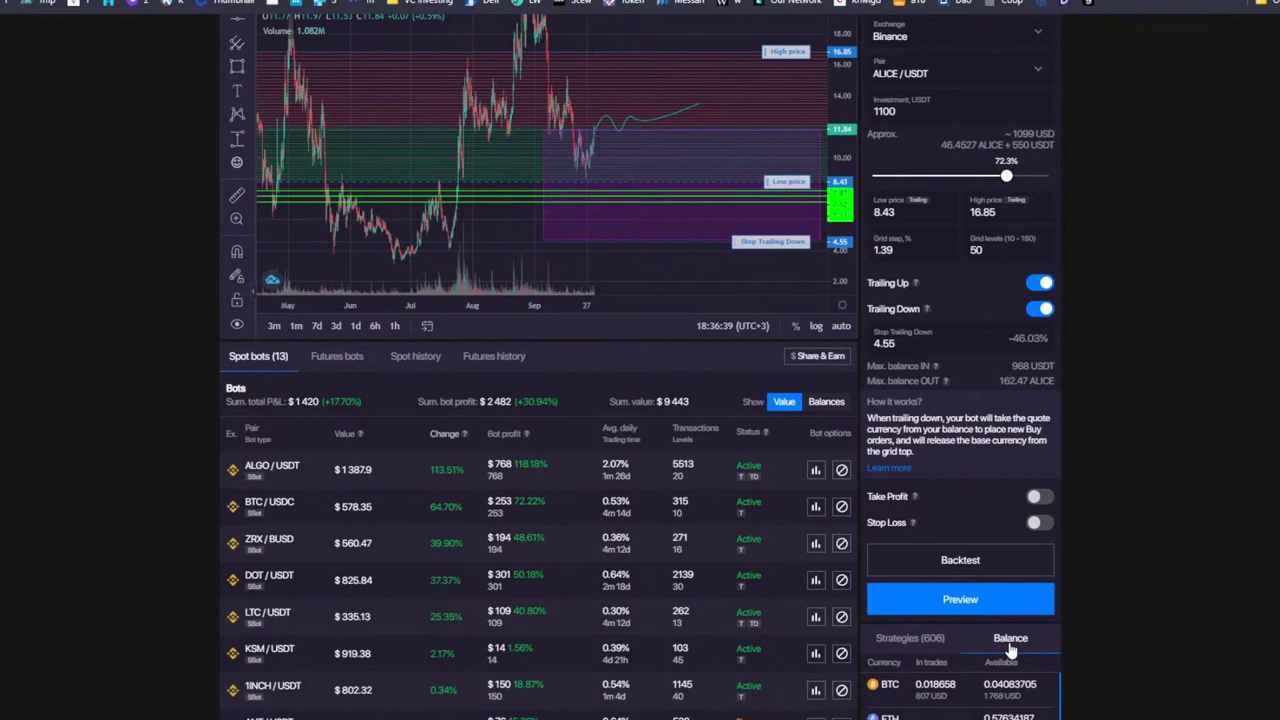
{"action": "scroll", "coordinate": [1050, 430], "scroll_direction": "up", "scroll_amount": 2}
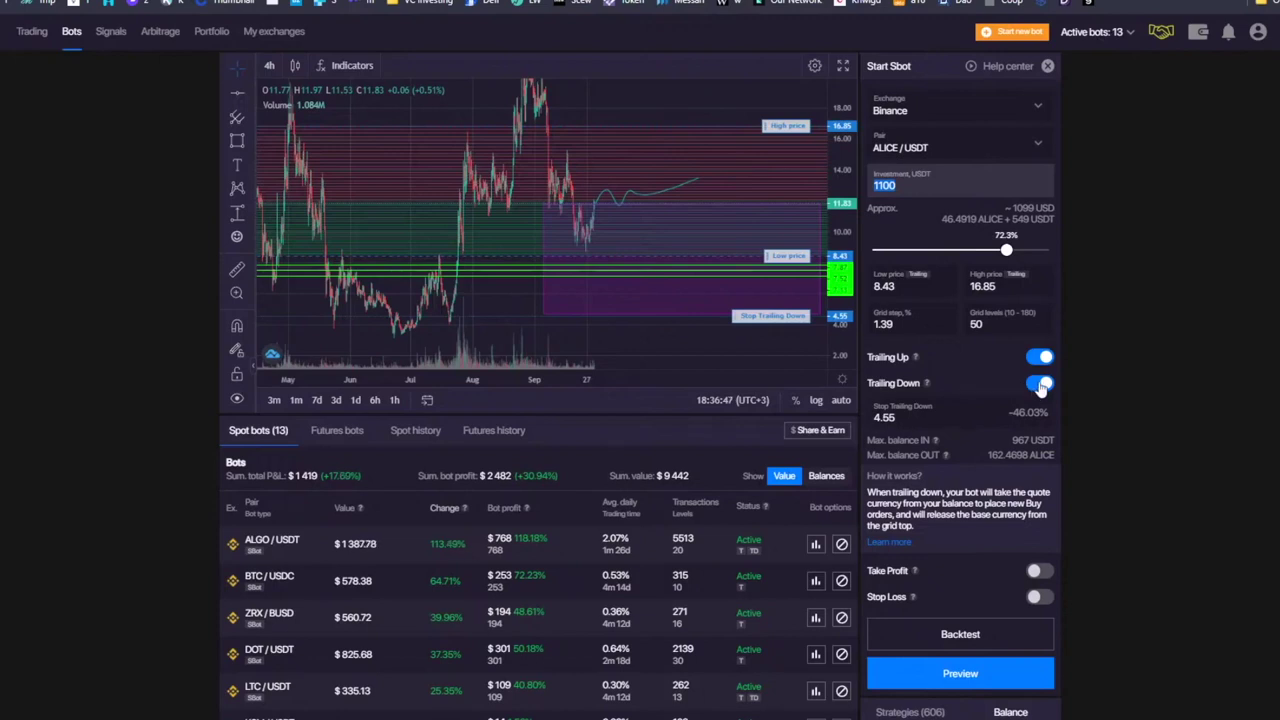
{"action": "scroll", "coordinate": [1086, 618], "scroll_direction": "down", "scroll_amount": 1}
{"action": "scroll", "coordinate": [1058, 471], "scroll_direction": "up", "scroll_amount": 1}
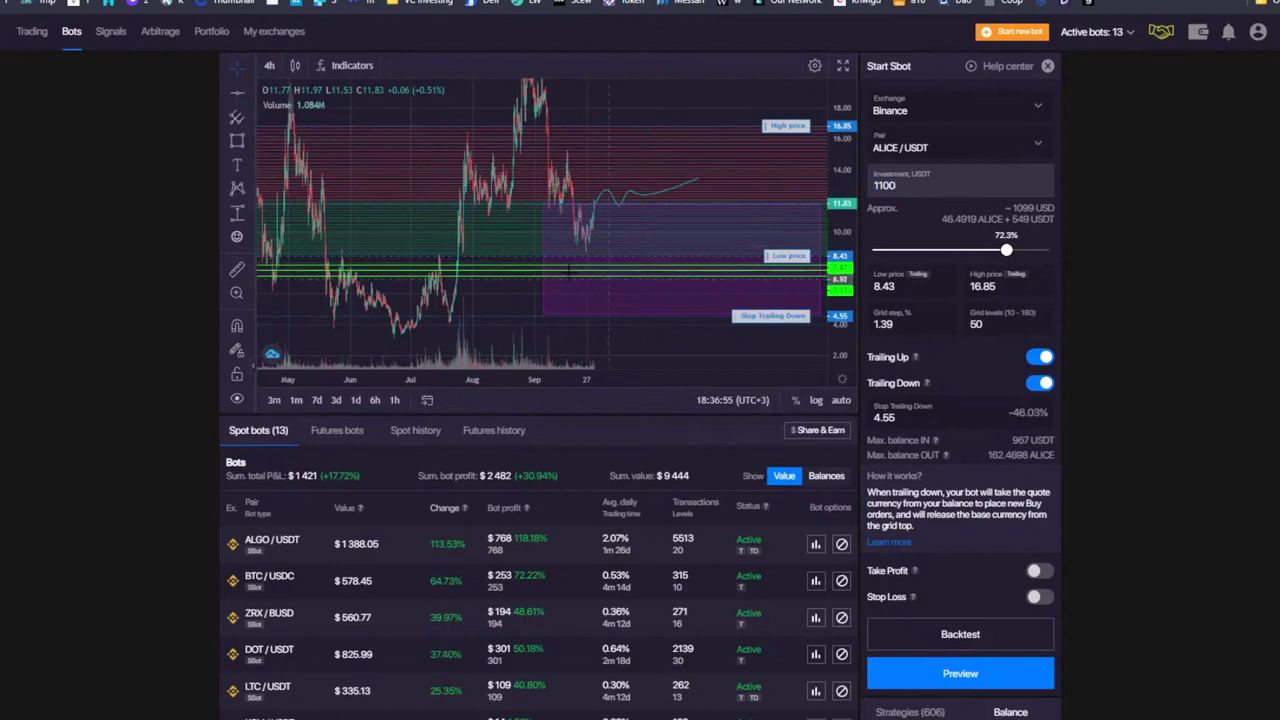
{"action": "double_click", "coordinate": [884, 184]}
{"action": "type", "text": "1700"}
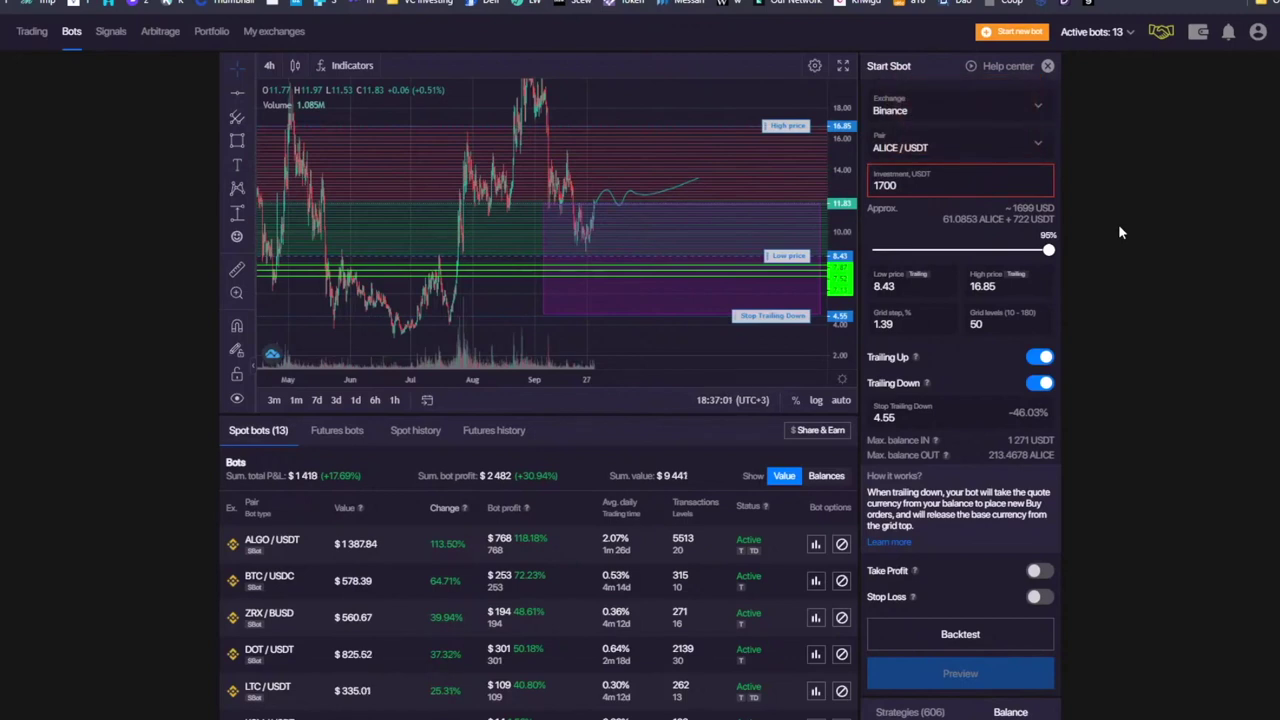
{"action": "double_click", "coordinate": [885, 185]}
{"action": "type", "text": "1100"}
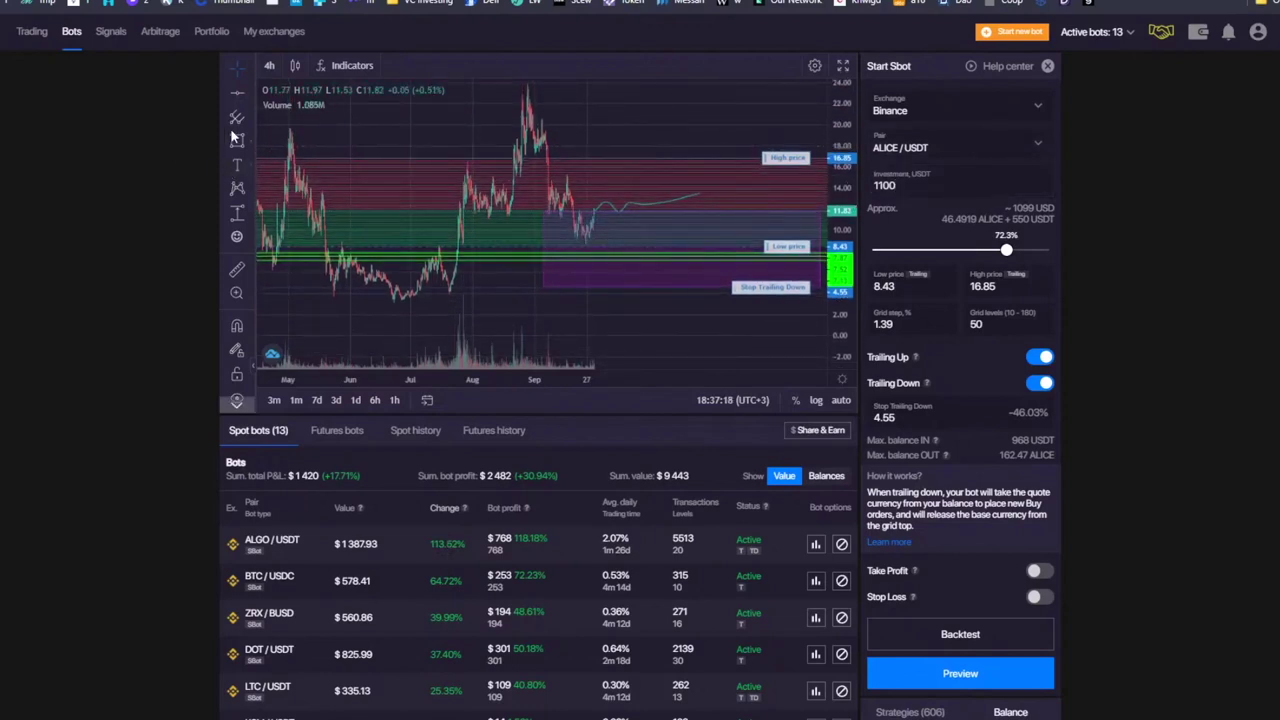
{"action": "left_click", "coordinate": [250, 164]}
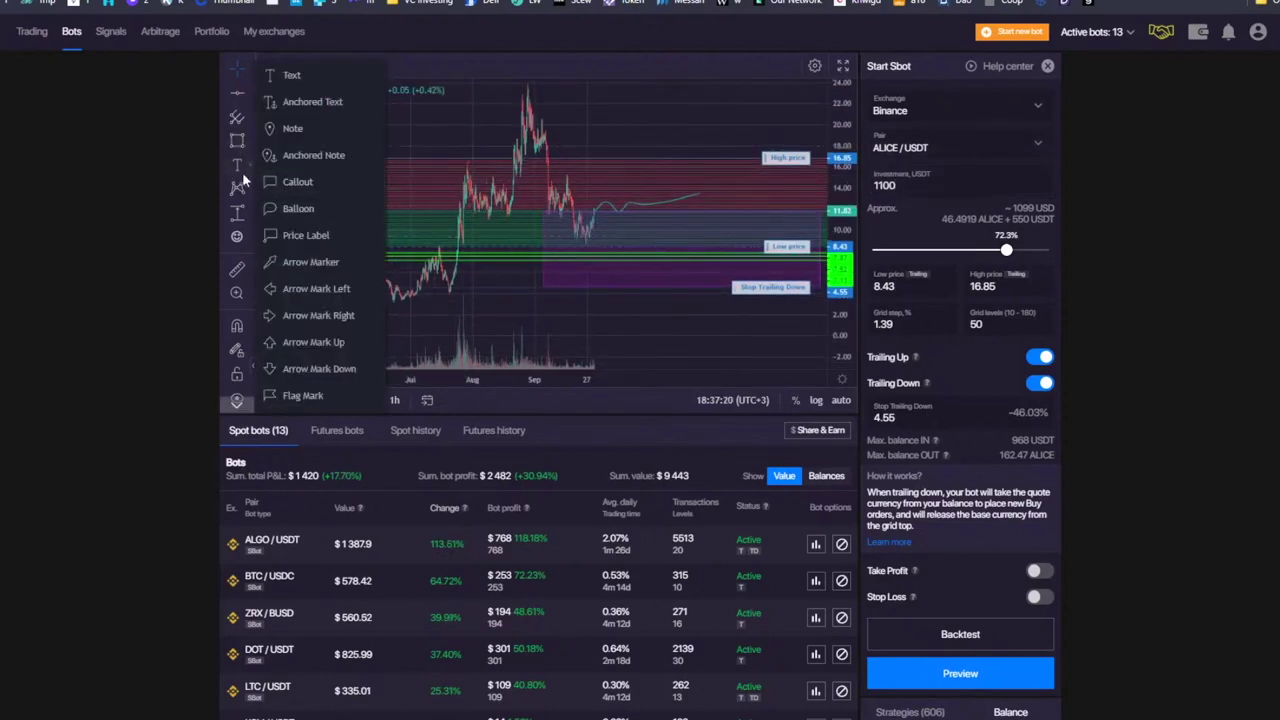
{"action": "left_click", "coordinate": [680, 328]}
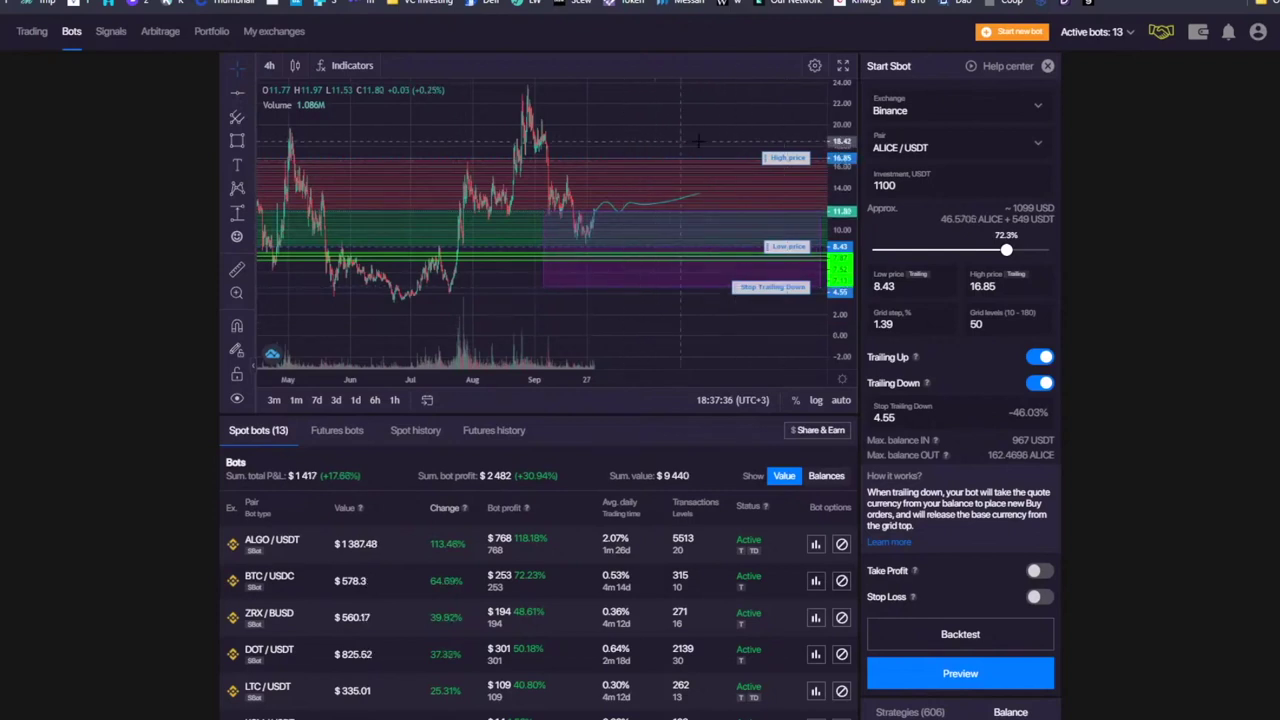
{"action": "left_click_drag", "start_coordinate": [639, 125], "coordinate": [585, 140]}
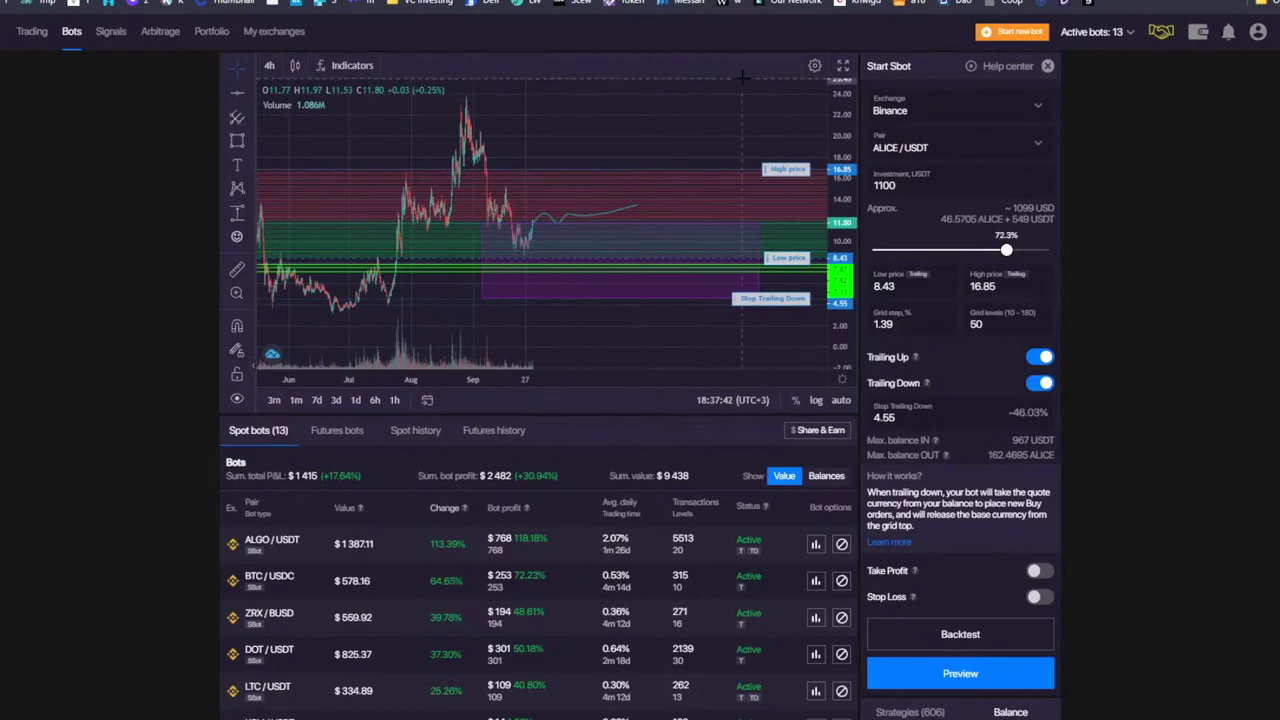
{"action": "right_click", "coordinate": [628, 44]}
{"action": "key", "text": "Escape"}
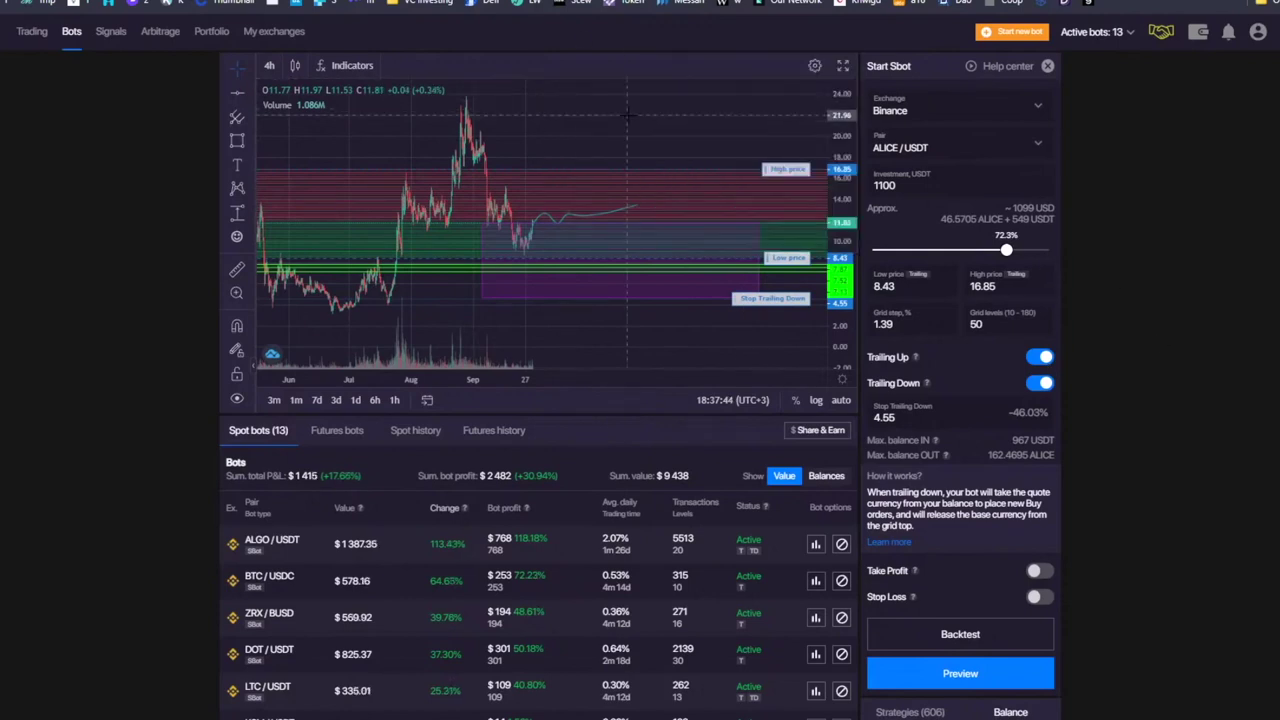
{"action": "scroll", "coordinate": [617, 194], "scroll_direction": "down", "scroll_amount": 3}
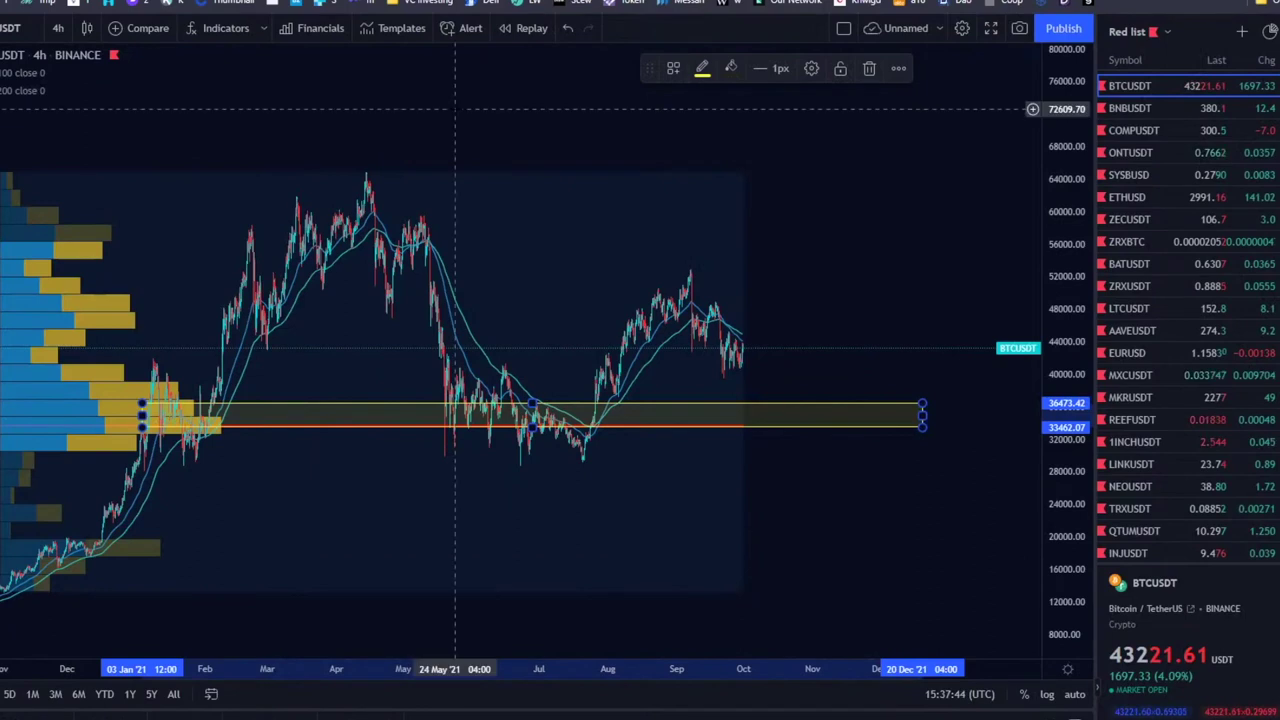
- In TradingView, place a text note in an empty area of the BTCUSDT chart reading "Balance = 1000$", followed by a blank line
{"action": "left_click_drag", "start_coordinate": [455, 109], "coordinate": [538, 317]}
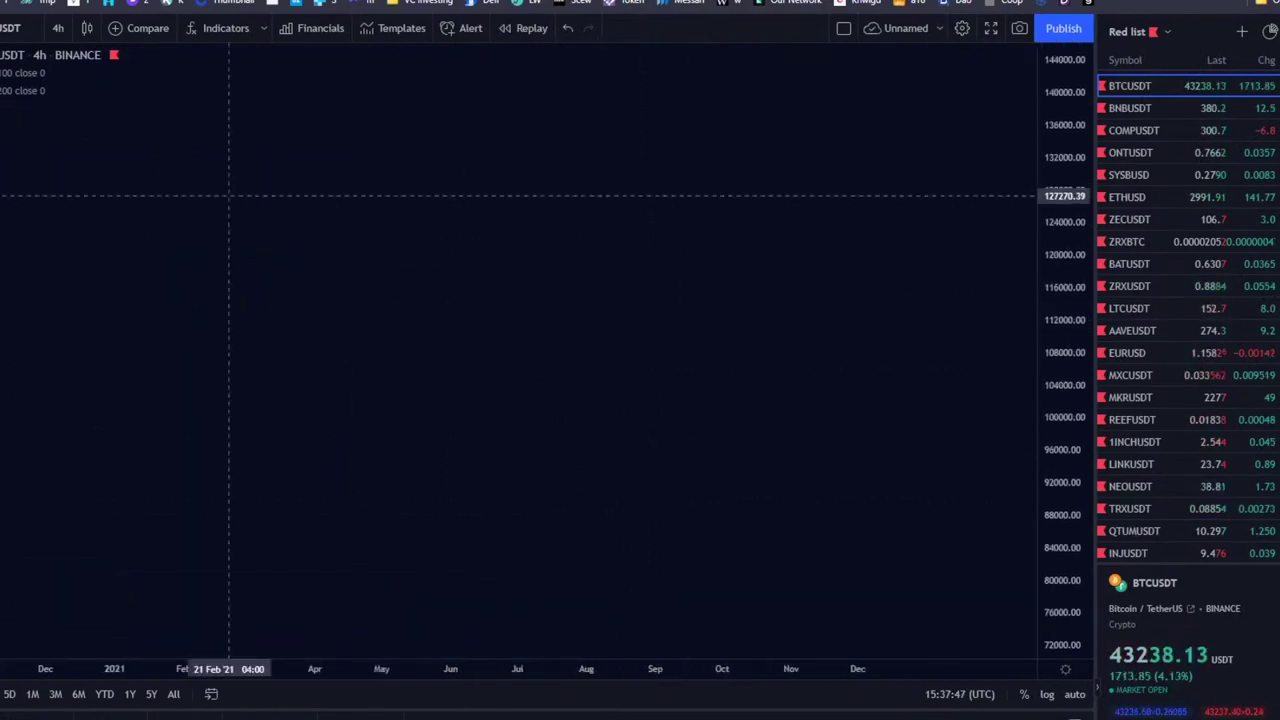
{"action": "left_click", "coordinate": [362, 190]}
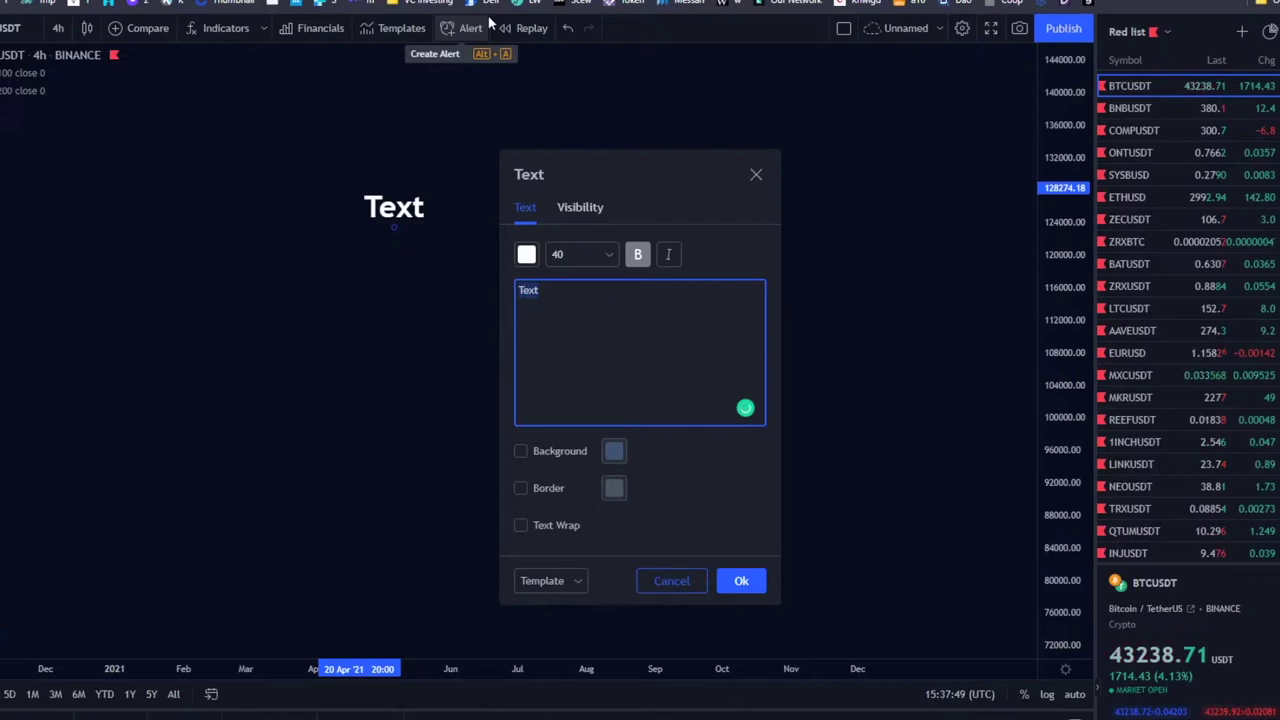
{"action": "type", "text": "Balance ="}
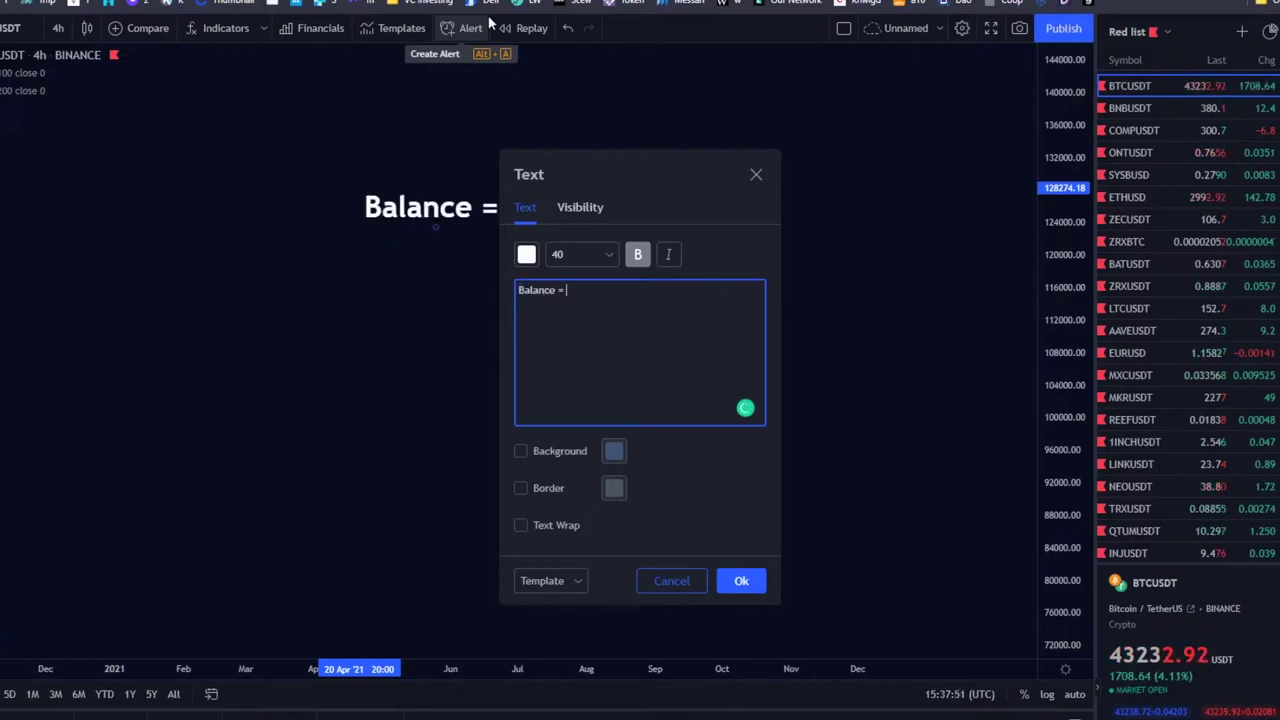
{"action": "type", "text": " 1000$"}
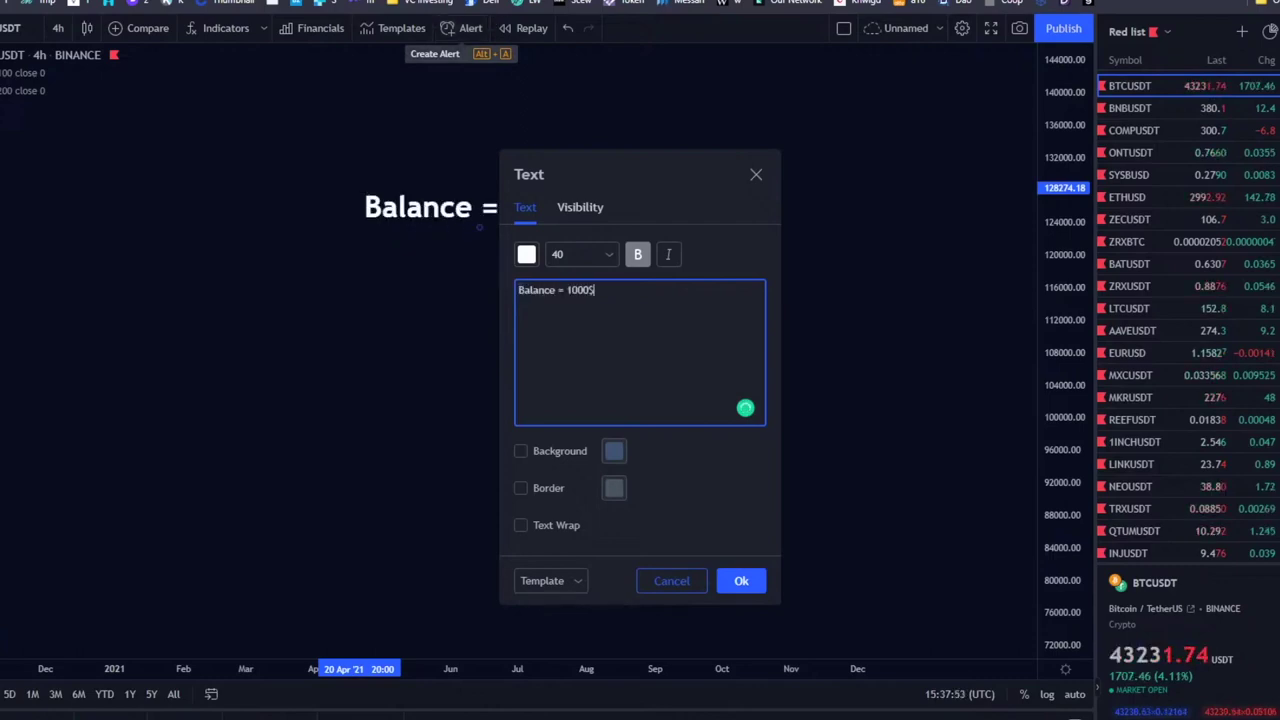
{"action": "key", "text": "Return"}
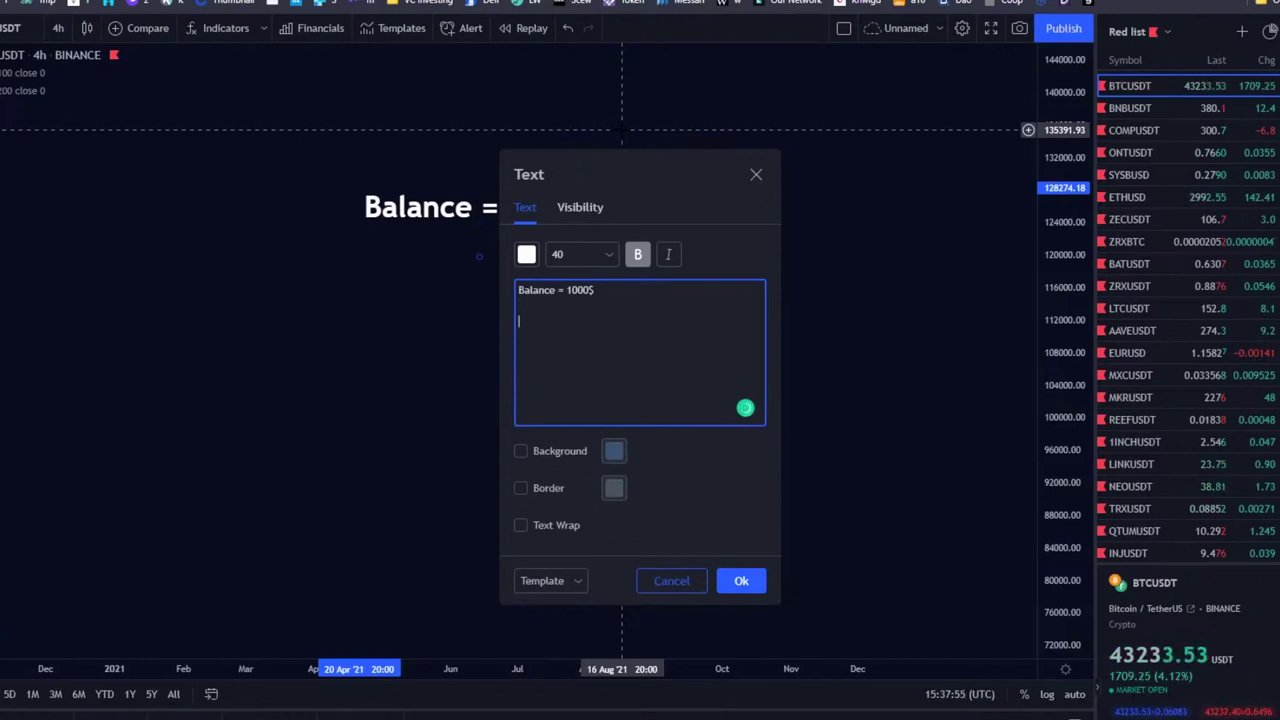
- Add the list items "1. Automated bots" and "2. Smart trading" below the balance line of the note
{"action": "type", "text": "1. "}
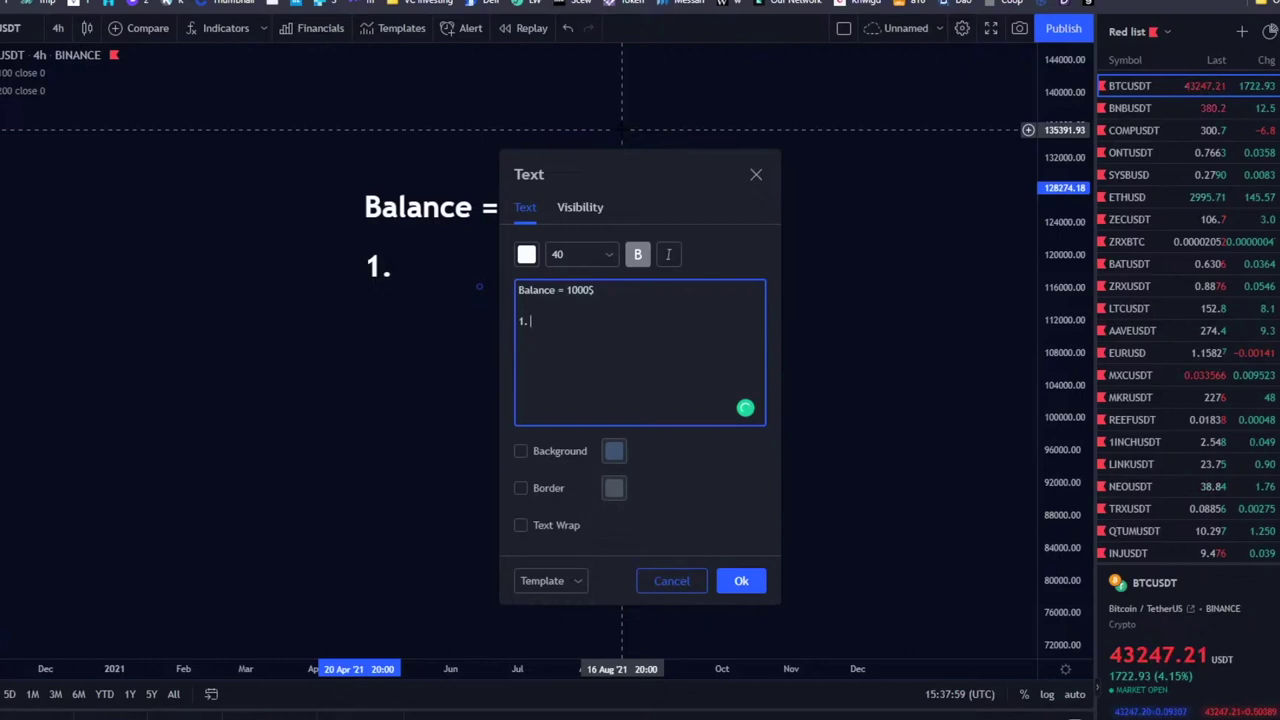
{"action": "type", "text": "Automaded"}
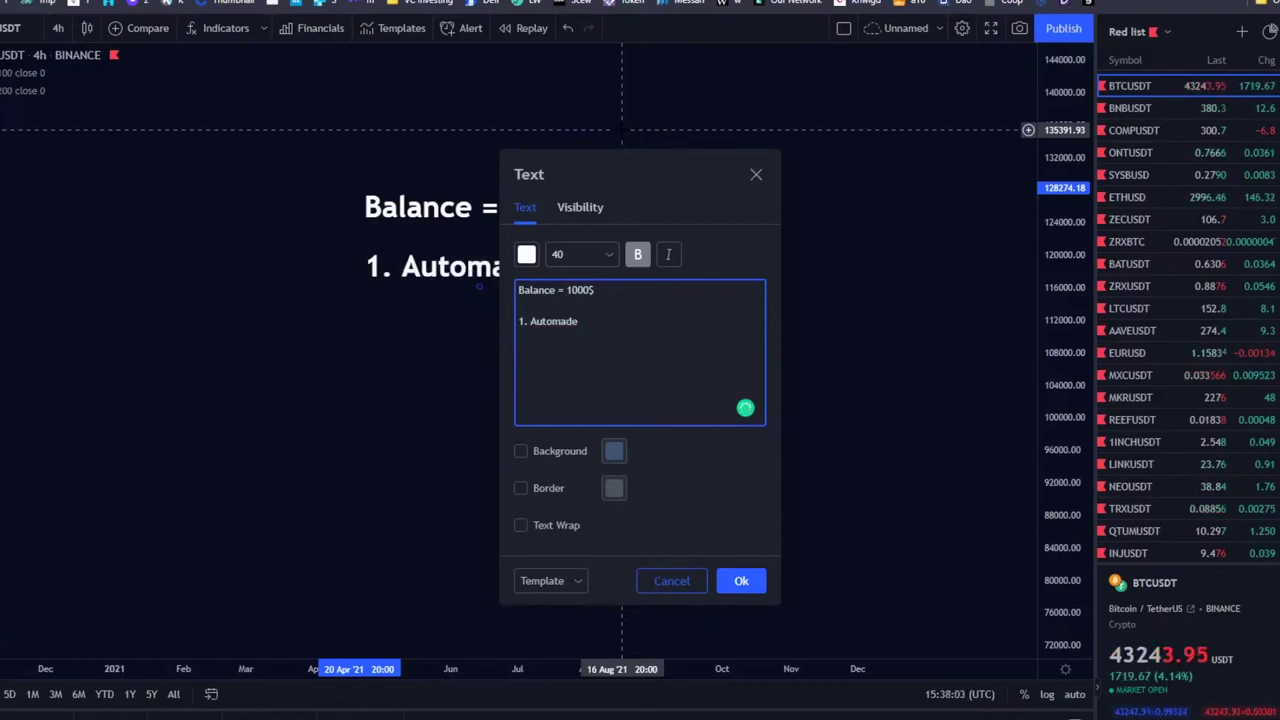
{"action": "key", "text": "BackSpace"}
{"action": "key", "text": "BackSpace"}
{"action": "type", "text": "ted bots"}
{"action": "key", "text": "Return"}
{"action": "type", "text": "2."}
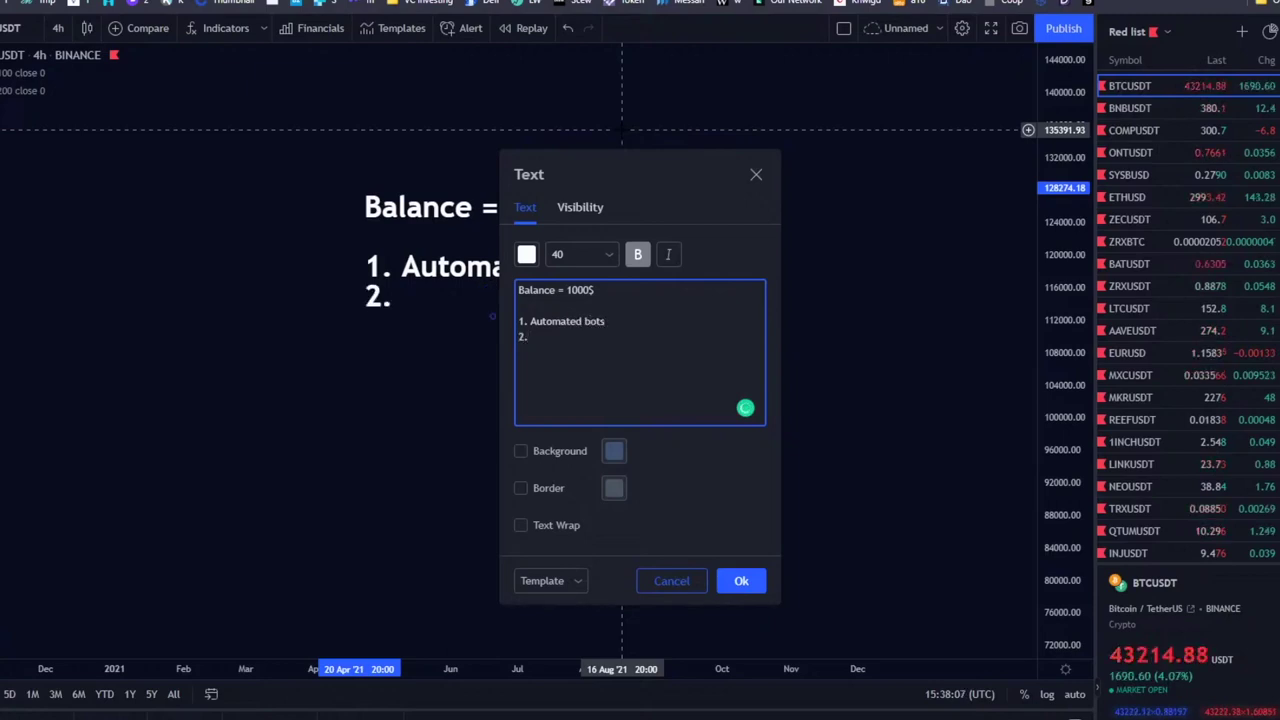
{"action": "type", "text": " Smart tradin"}
- Add a third list item to the note reading "3. HODL + yield framing"
{"action": "type", "text": "3. H"}
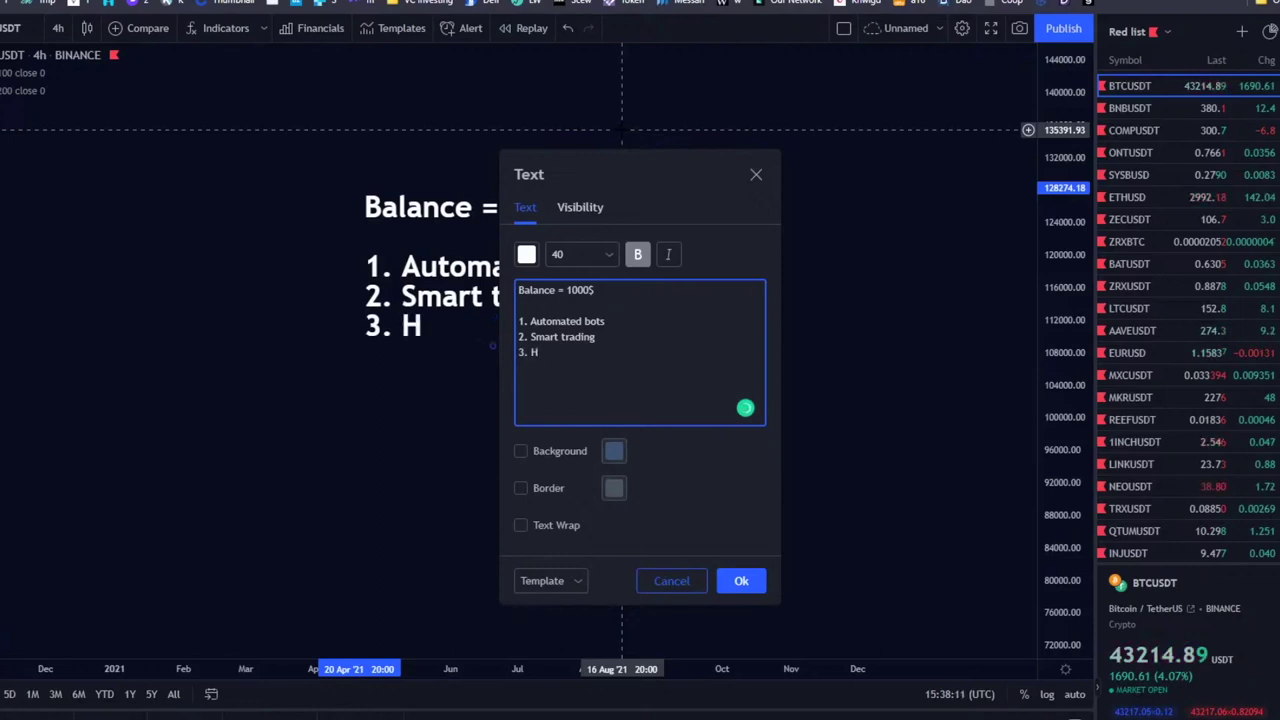
{"action": "type", "text": "ODL + yield fram"}
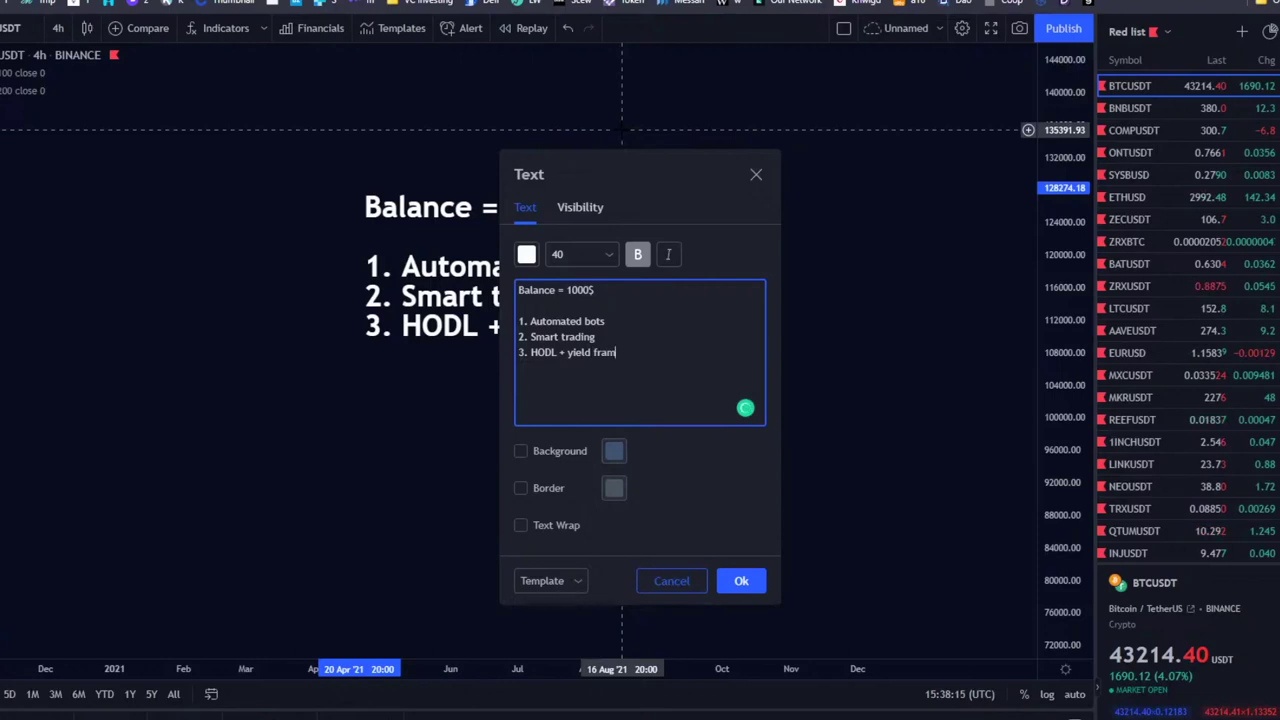
{"action": "type", "text": "ng"}
{"action": "key", "text": "BackSpace"}
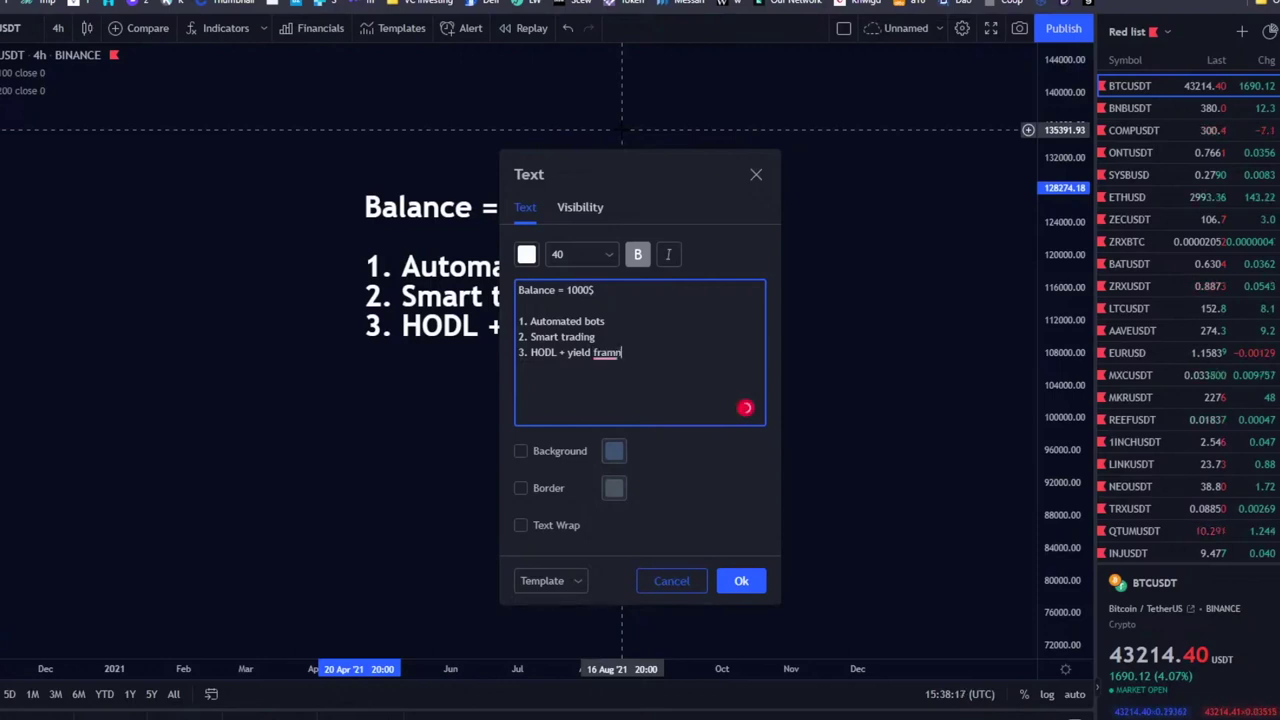
{"action": "type", "text": "g ("}
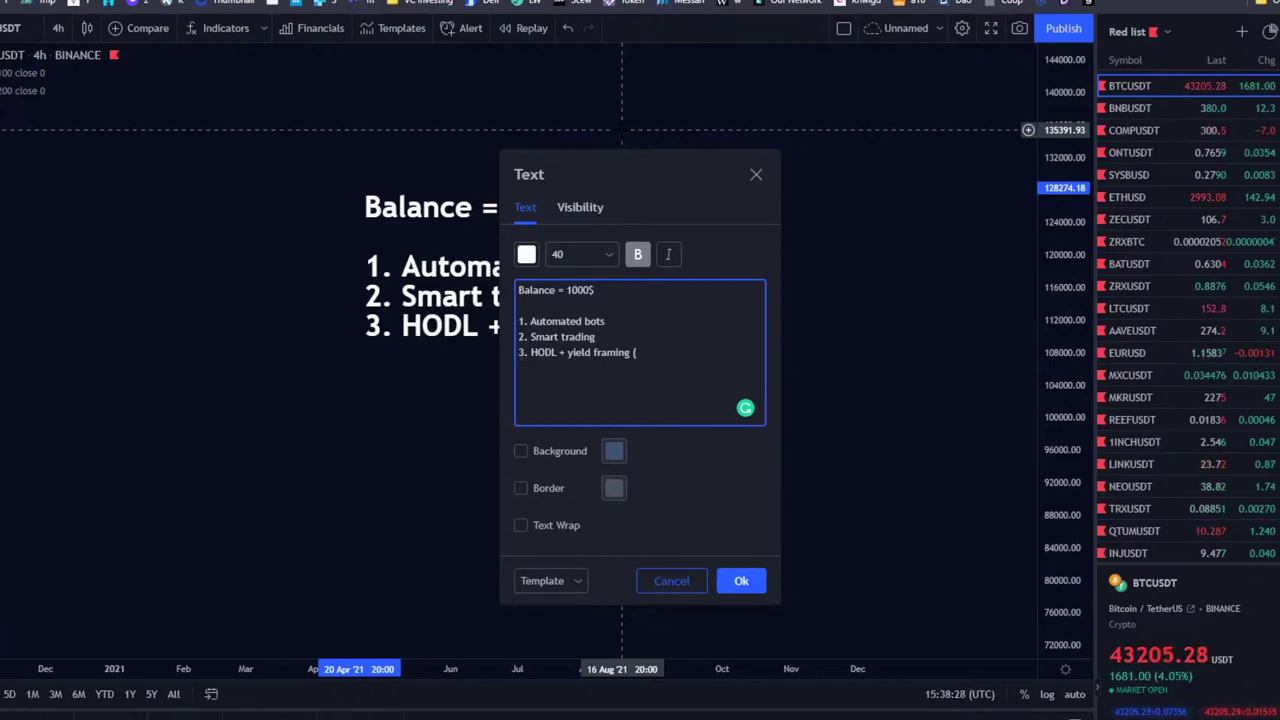
{"action": "type", "text": "idity"}
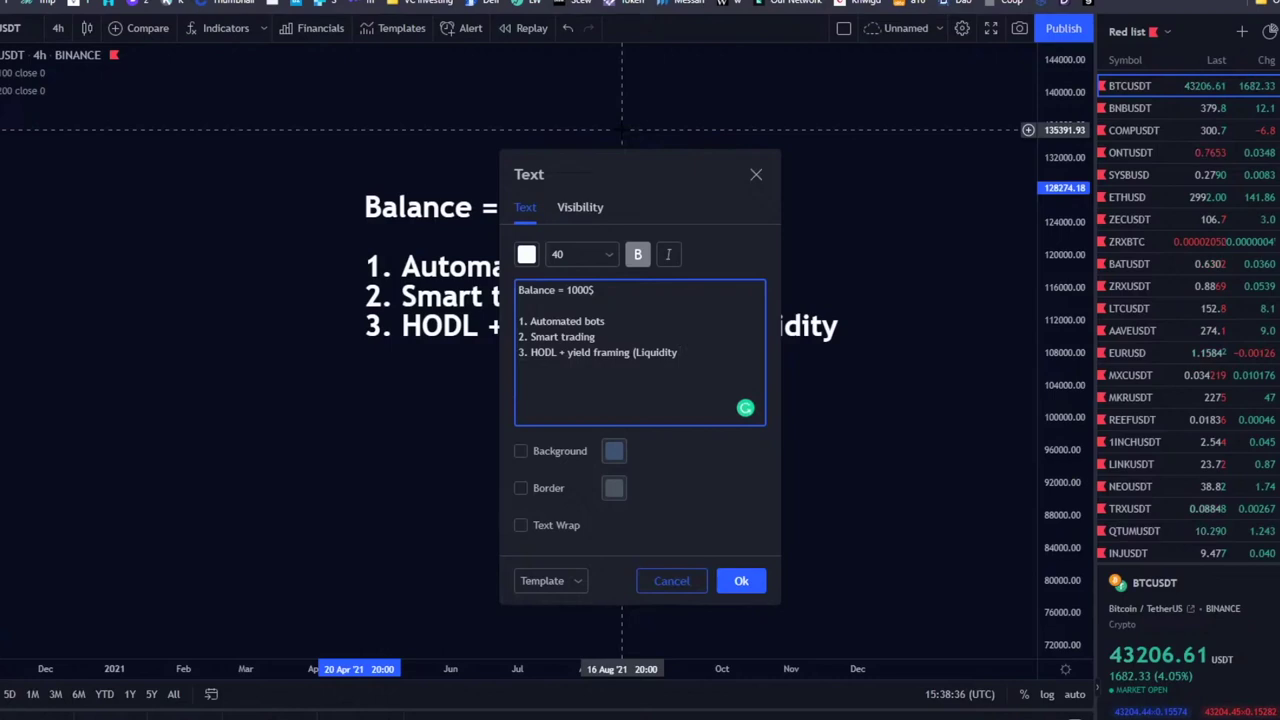
{"action": "key", "text": "BackSpace"}
{"action": "key", "text": "BackSpace"}
{"action": "key", "text": "BackSpace"}
{"action": "key", "text": "BackSpace"}
{"action": "key", "text": "BackSpace"}
{"action": "key", "text": "BackSpace"}
{"action": "key", "text": "BackSpace"}
{"action": "key", "text": "BackSpace"}
{"action": "key", "text": "BackSpace"}
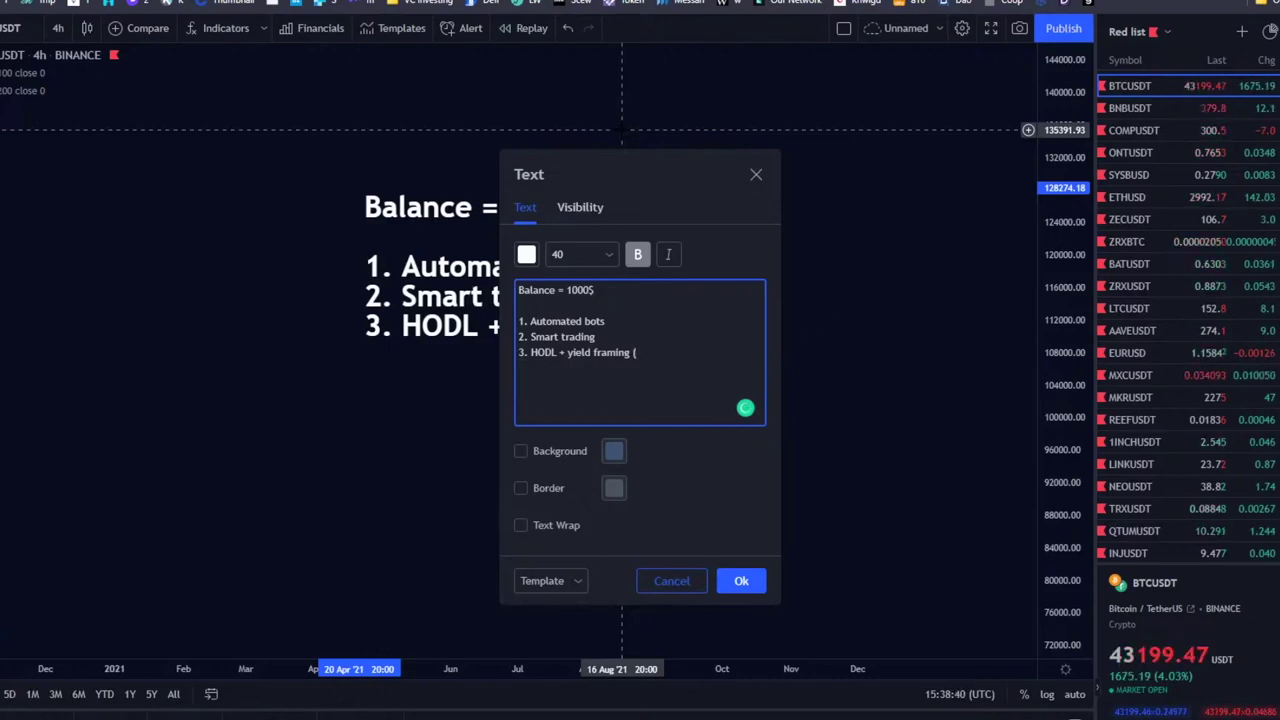
{"action": "type", "text": "CeFi)"}
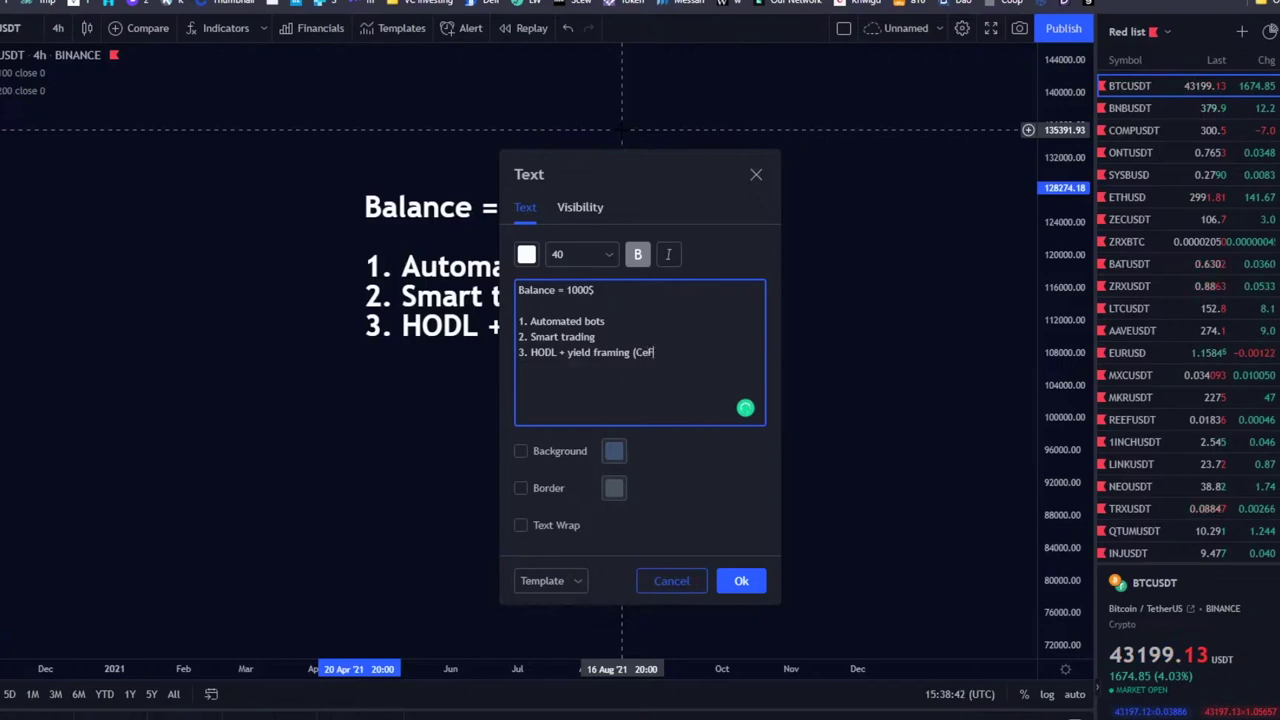
{"action": "key", "text": "BackSpace"}
{"action": "key", "text": "BackSpace"}
{"action": "key", "text": "BackSpace"}
{"action": "key", "text": "BackSpace"}
{"action": "key", "text": "BackSpace"}
{"action": "key", "text": "BackSpace"}
{"action": "type", "text": "("}
{"action": "key", "text": "BackSpace"}
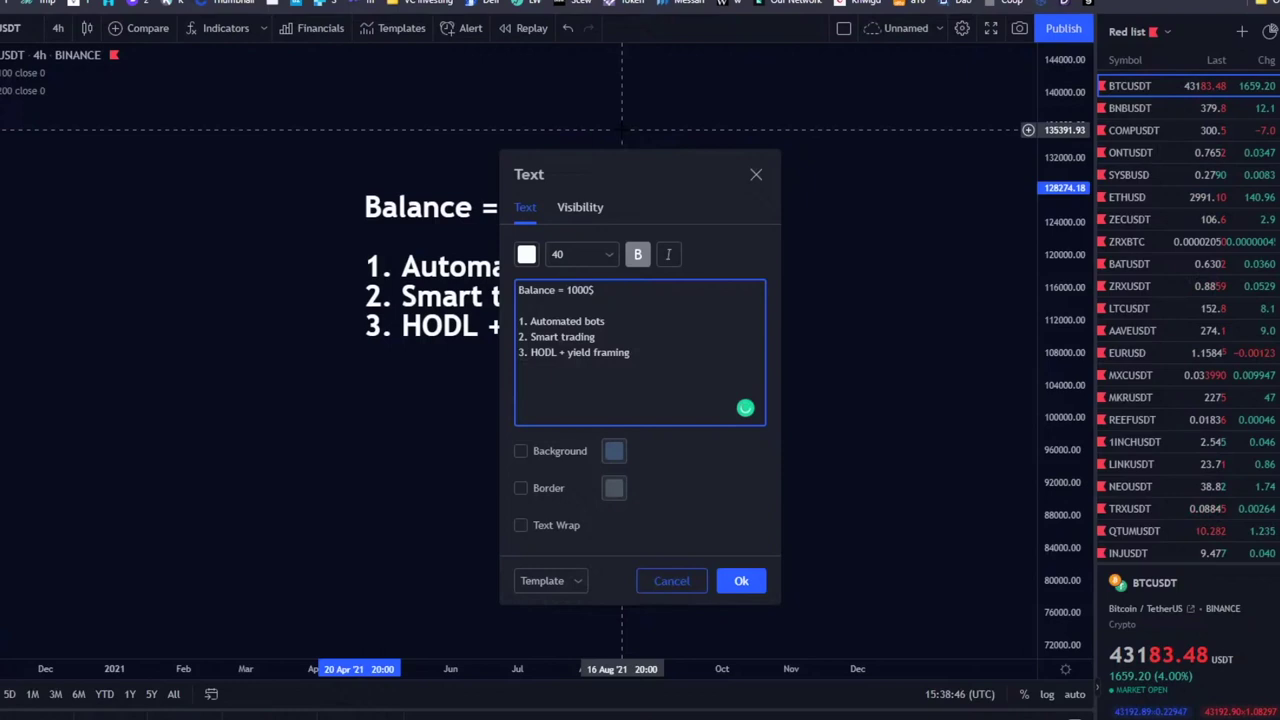
- Append "(50%) = 500$" to the "Automated bots" item
{"action": "key", "text": "shift+Up"}
{"action": "key", "text": "shift+Up"}
{"action": "key", "text": "Left"}
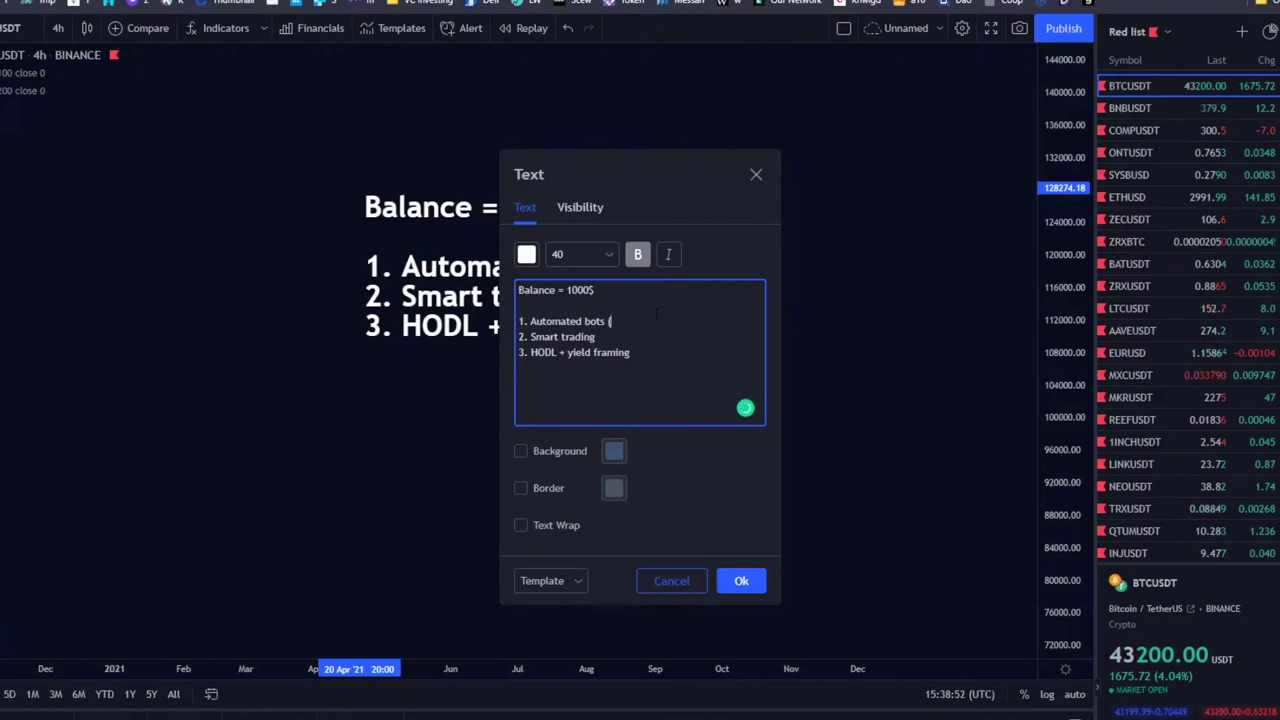
{"action": "type", "text": "(50%)"}
{"action": "key", "text": "Down"}
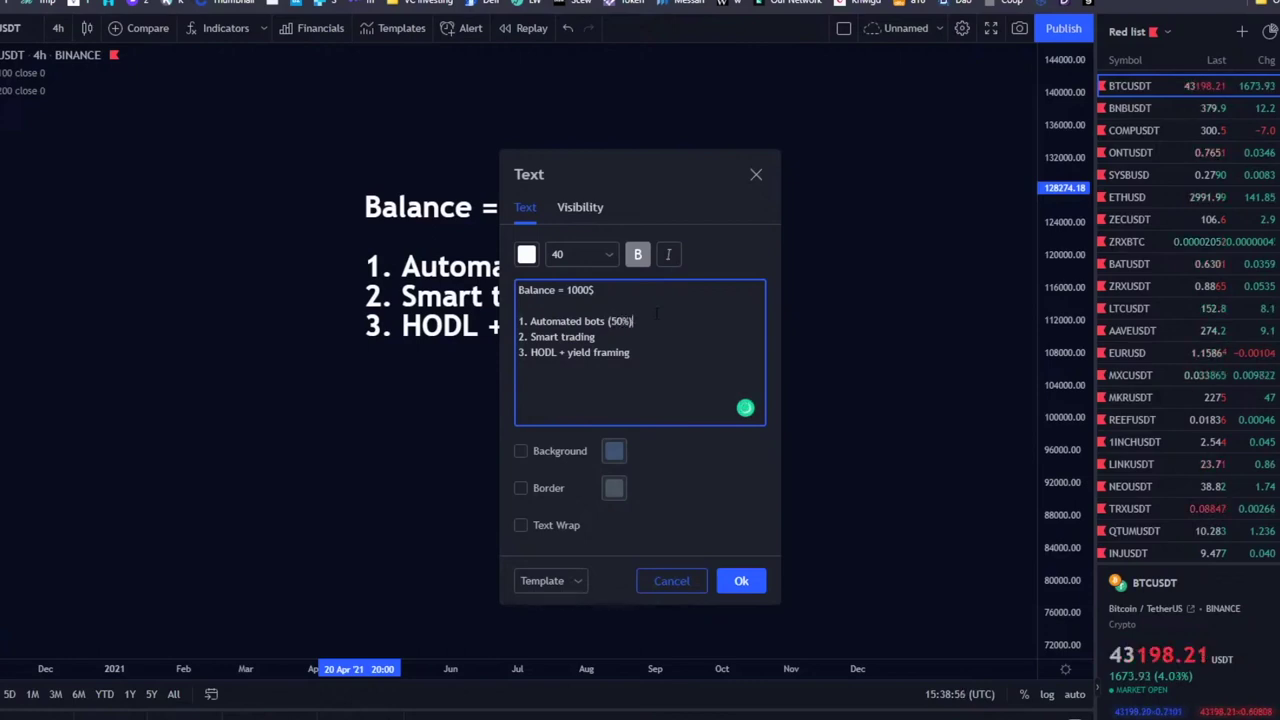
{"action": "type", "text": "= 500$"}
- Append "(10%) = 100$" to the "Smart trading" item
{"action": "key", "text": "Down"}
{"action": "type", "text": "(20%"}
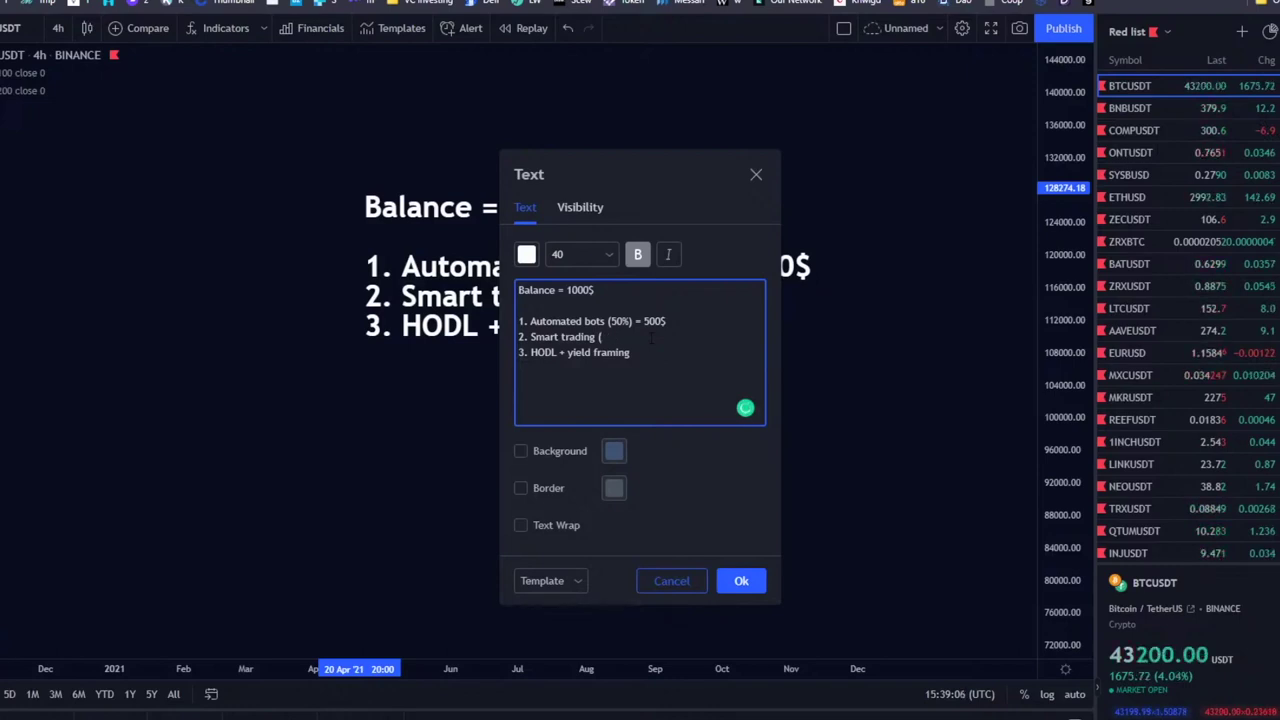
{"action": "type", "text": "10%) = 100$"}
- Append "40% 400$" to the "HODL + yield framing" item, without parentheses
{"action": "key", "text": "Down"}
{"action": "type", "text": "="}
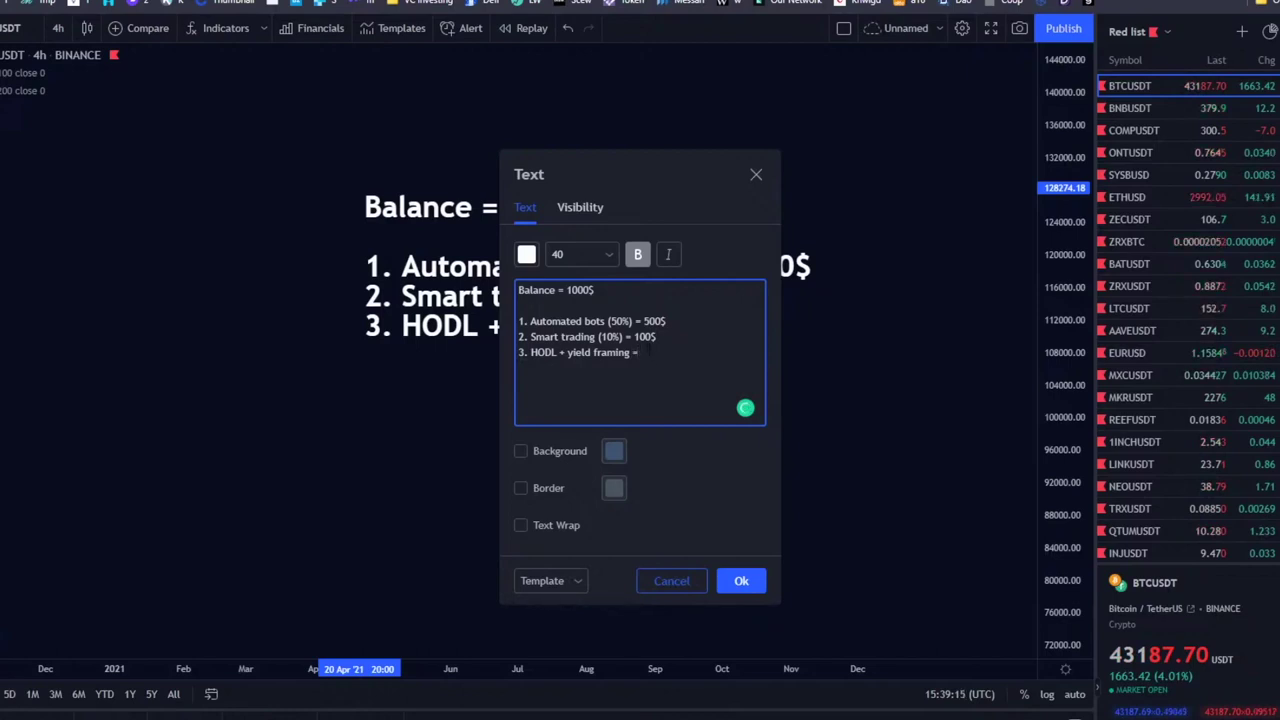
{"action": "key", "text": "BackSpace"}
{"action": "type", "text": "40% ("}
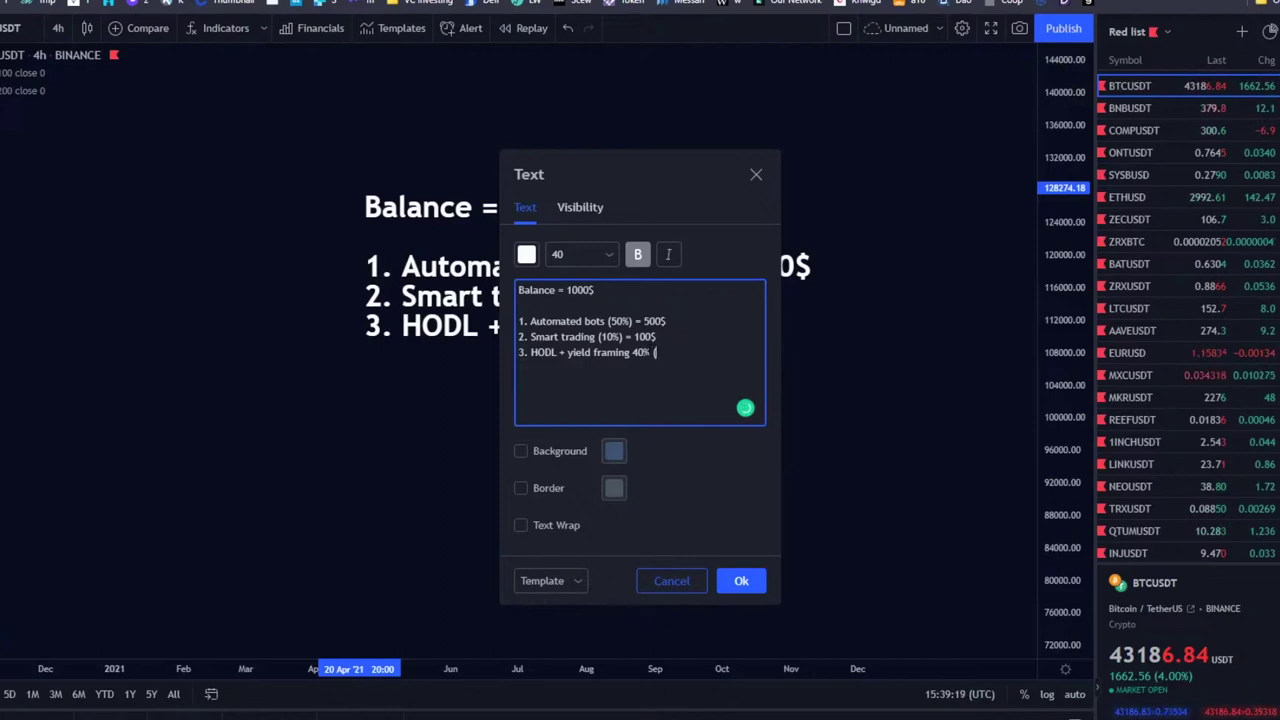
{"action": "type", "text": "400$"}
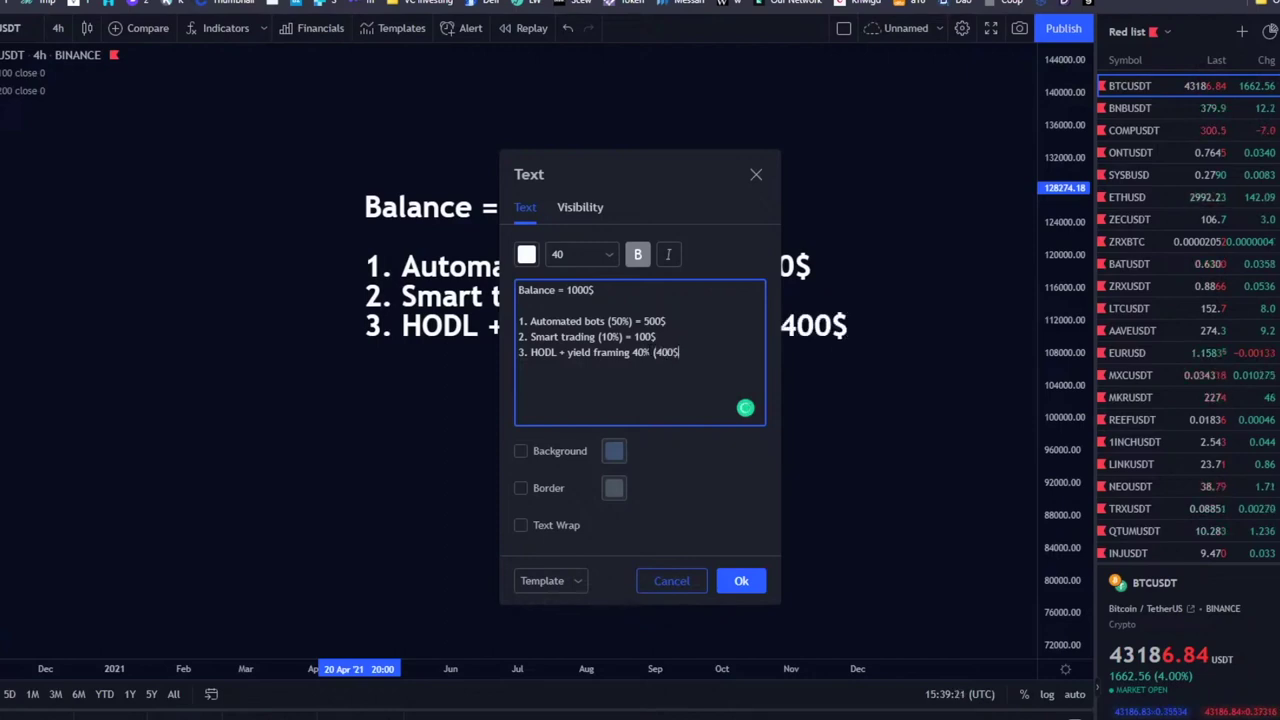
{"action": "key", "text": "BackSpace"}
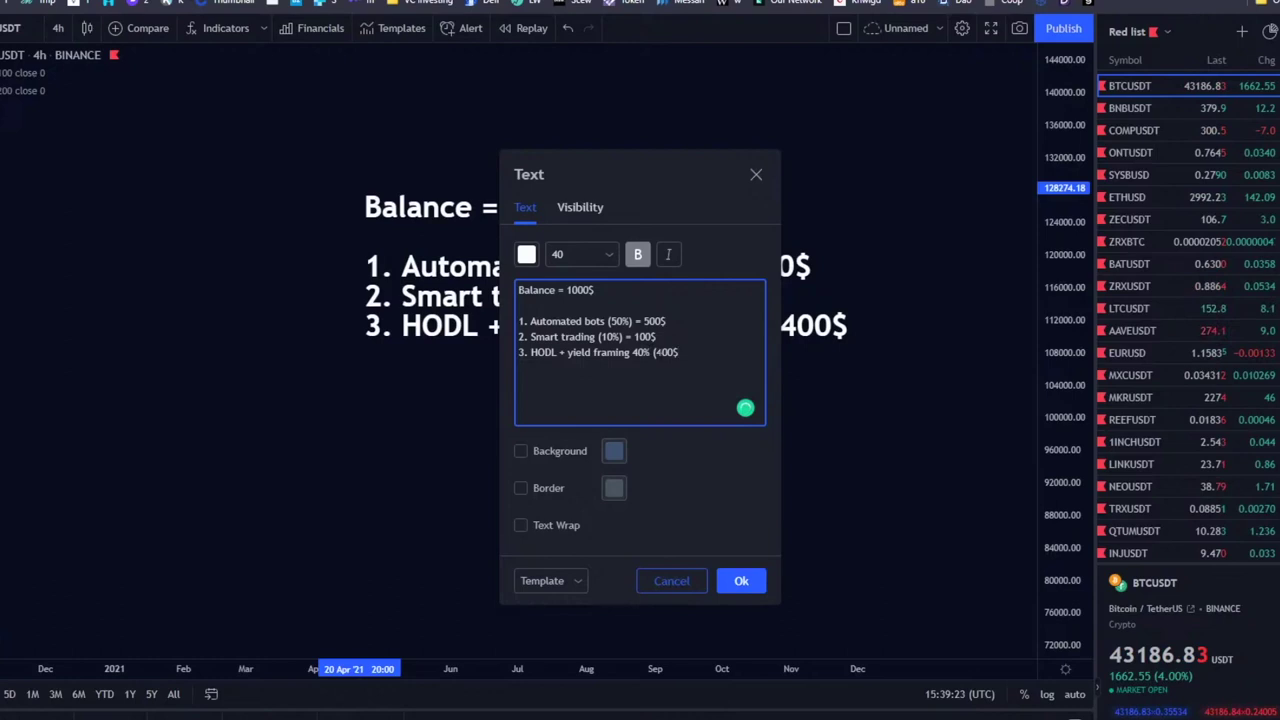
{"action": "key", "text": "Left"}
{"action": "key", "text": "Left"}
{"action": "key", "text": "Left"}
{"action": "key", "text": "Left"}
{"action": "key", "text": "BackSpace"}
- Insert the line "-100$ per bot" under the "Automated bots" item, leaving a blank line before "Smart trading"
{"action": "left_click", "coordinate": [666, 321]}
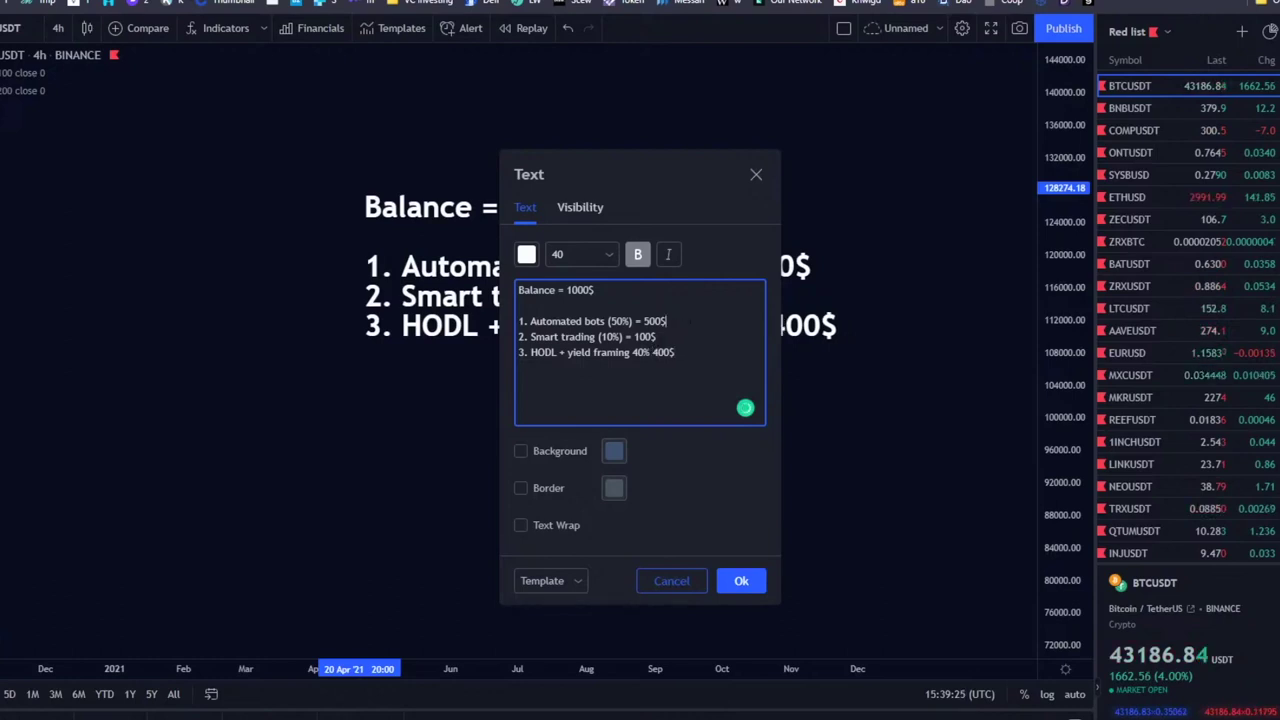
{"action": "key", "text": "Return"}
{"action": "key", "text": "Return"}
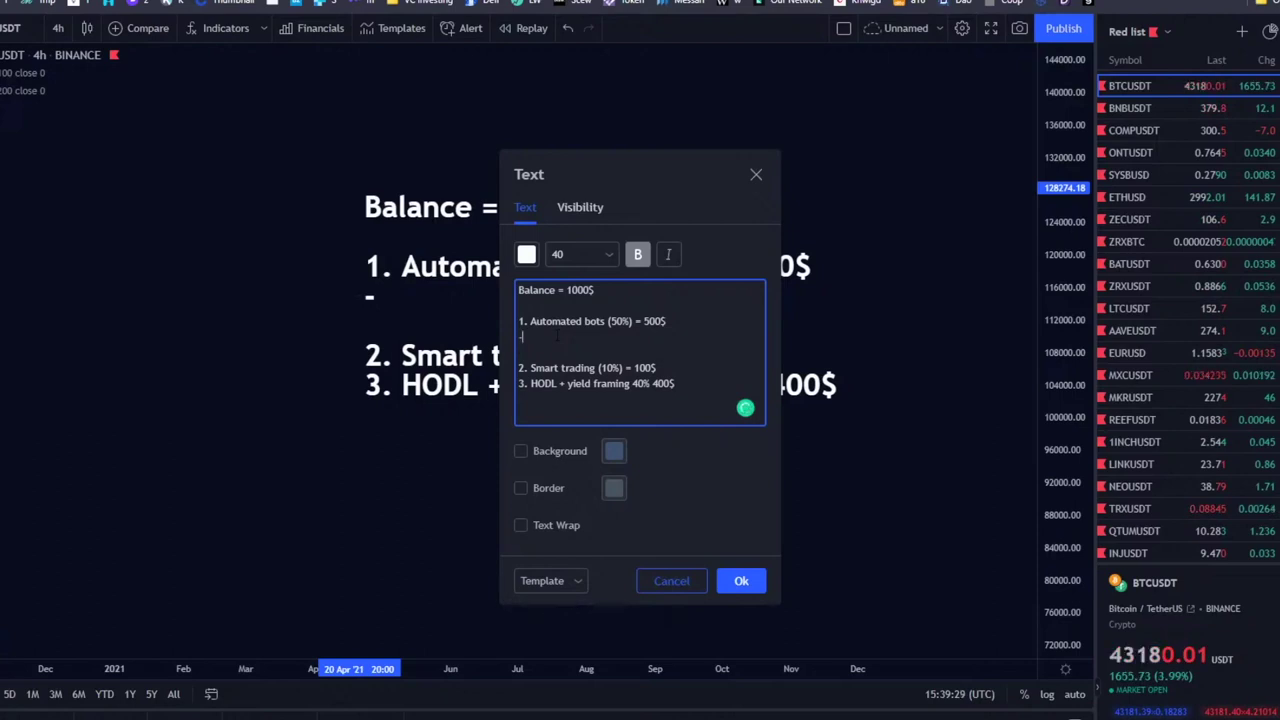
{"action": "type", "text": "-10"}
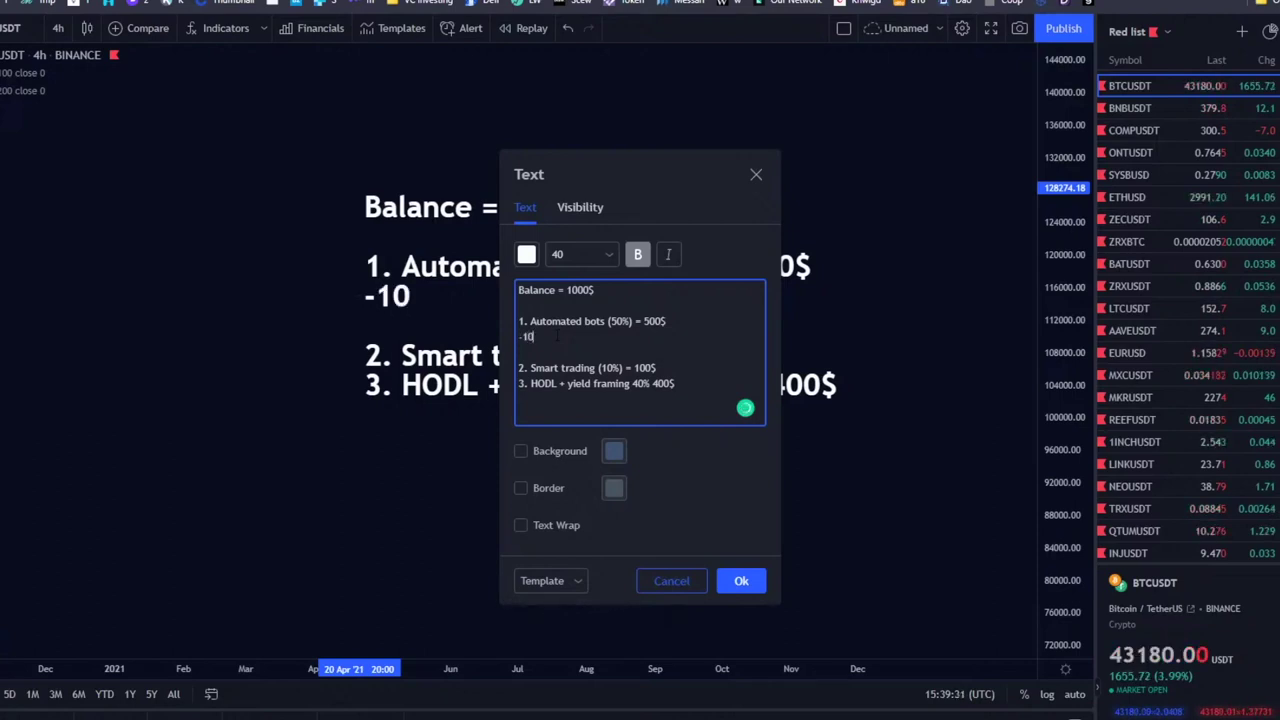
{"action": "type", "text": "0$ per bot"}
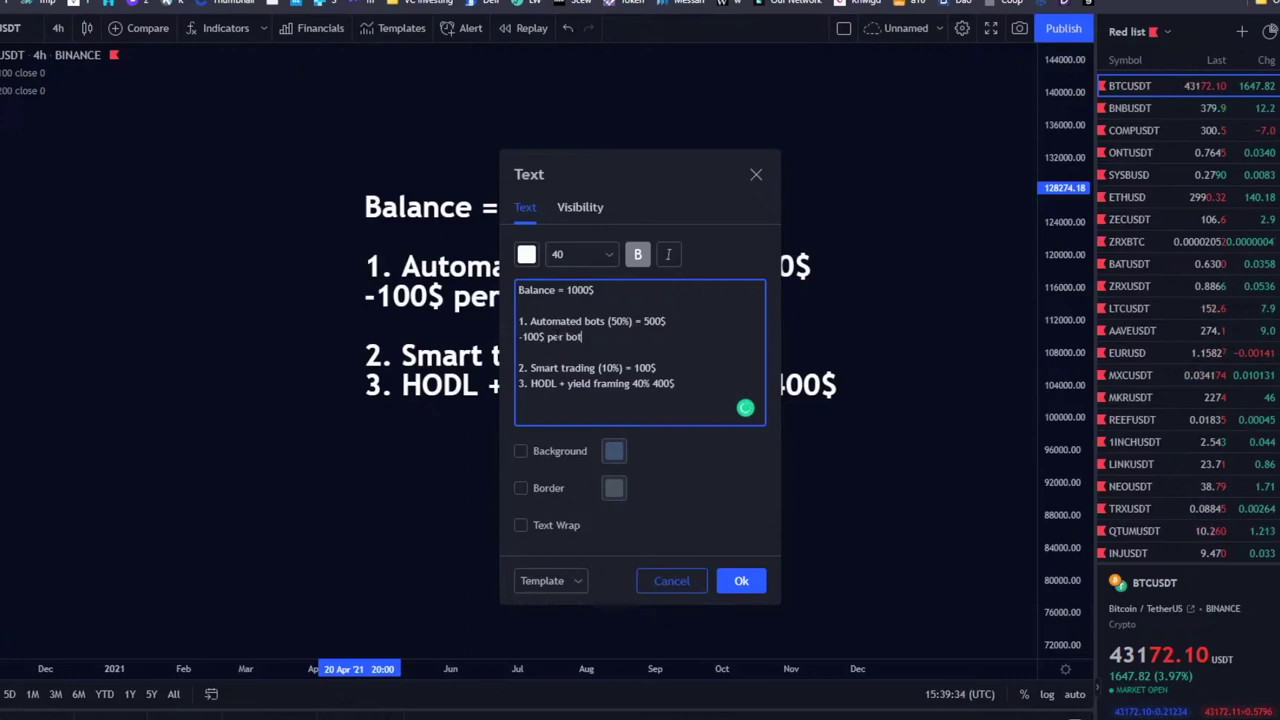
- Add two more "-100$ per bot" lines beneath the existing one under the "Automated bots" item
{"action": "key", "text": "Return"}
{"action": "type", "text": "-100$"}
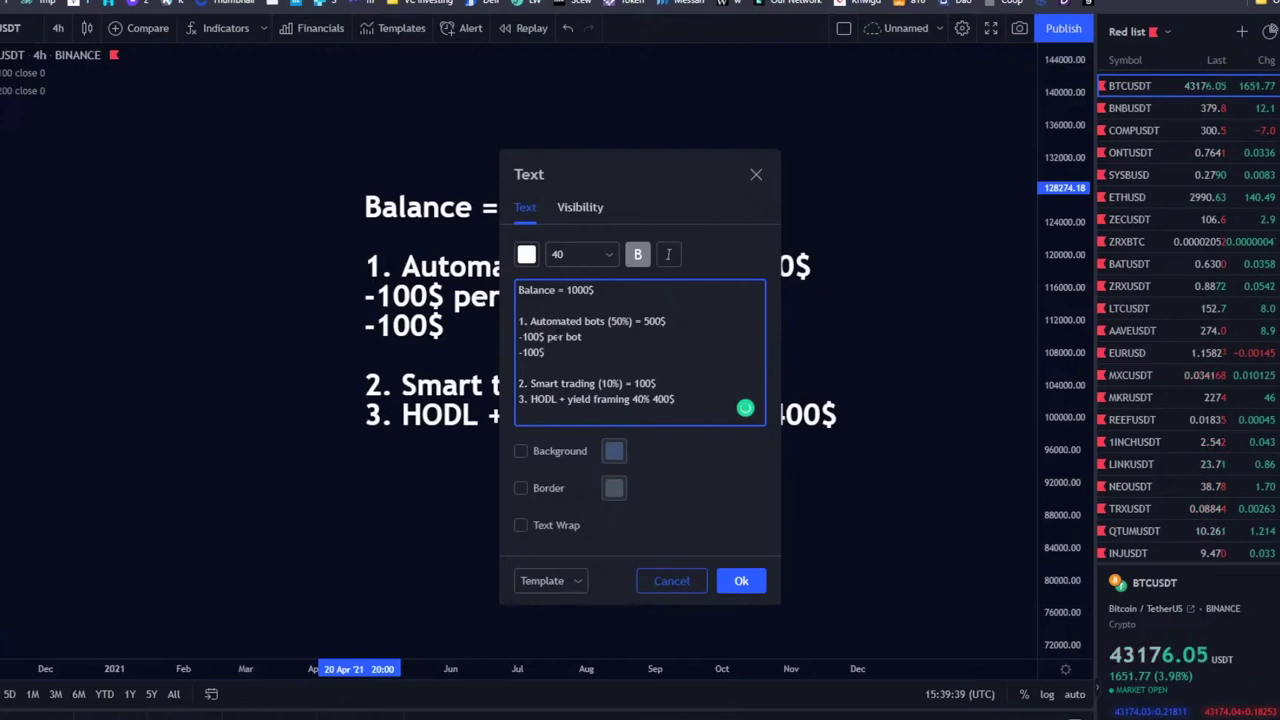
{"action": "type", "text": " per bots"}
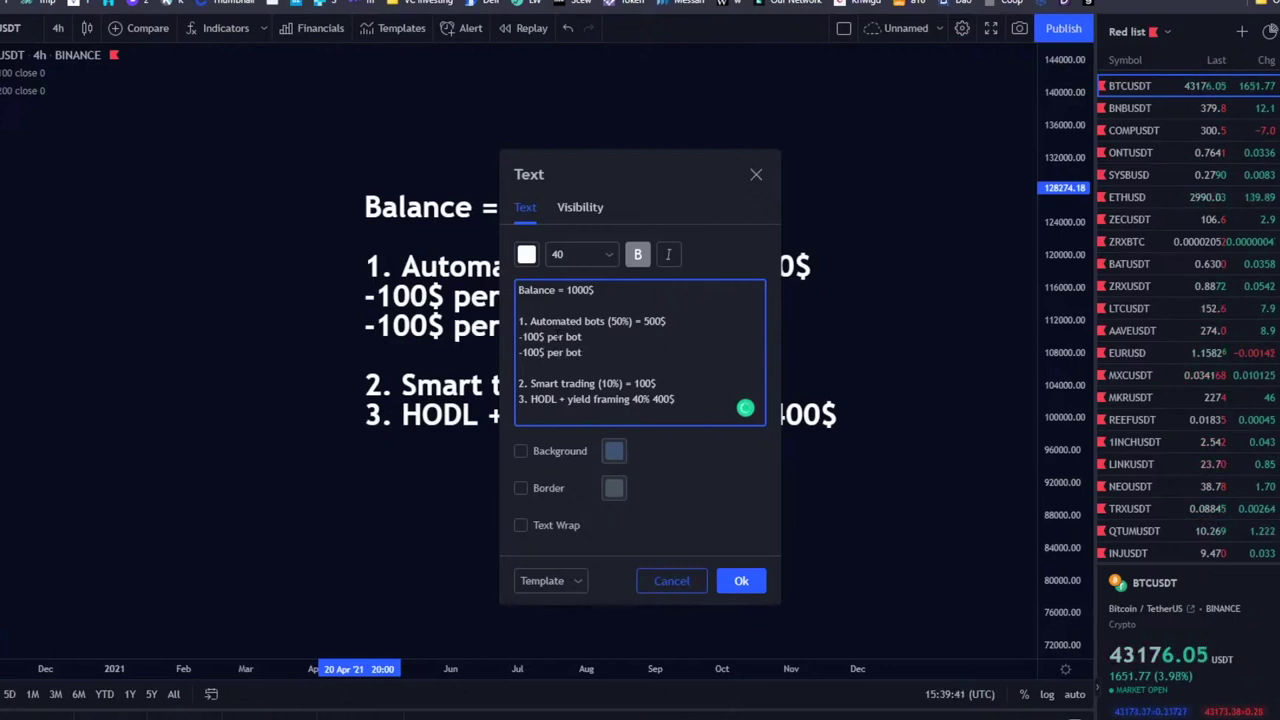
{"action": "key", "text": "Return"}
{"action": "type", "text": "-"}
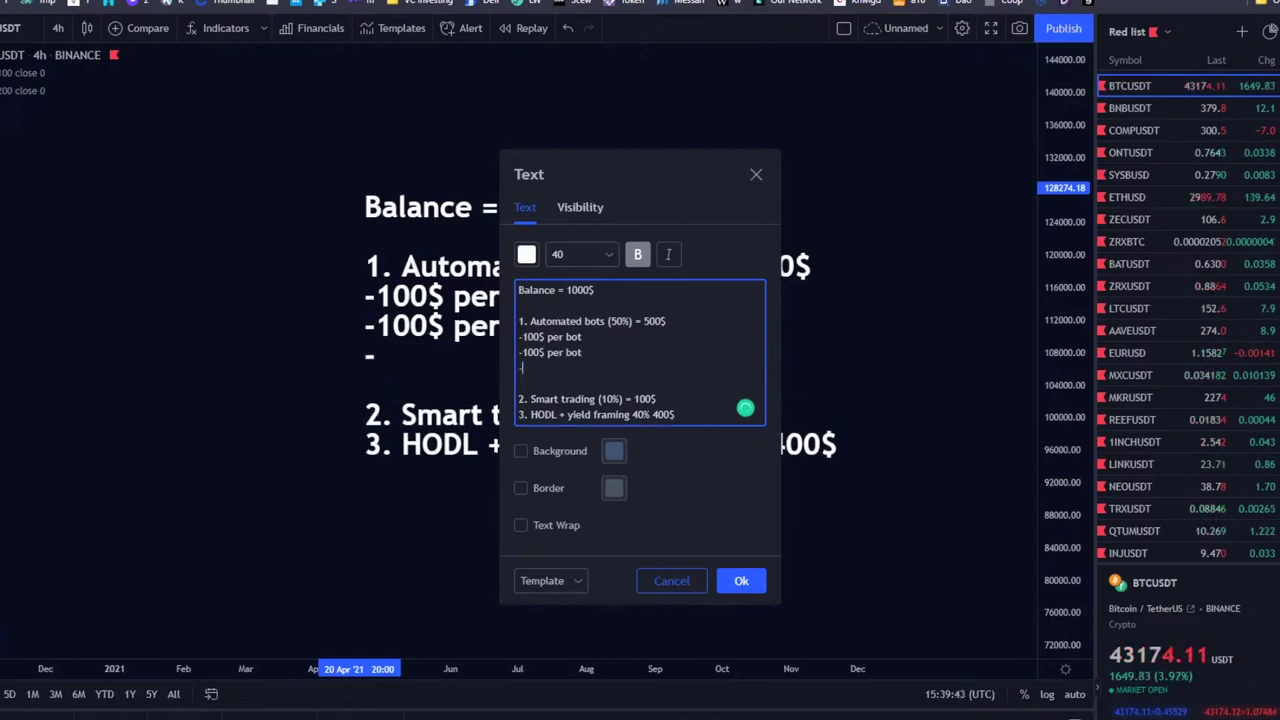
{"action": "type", "text": "100"}
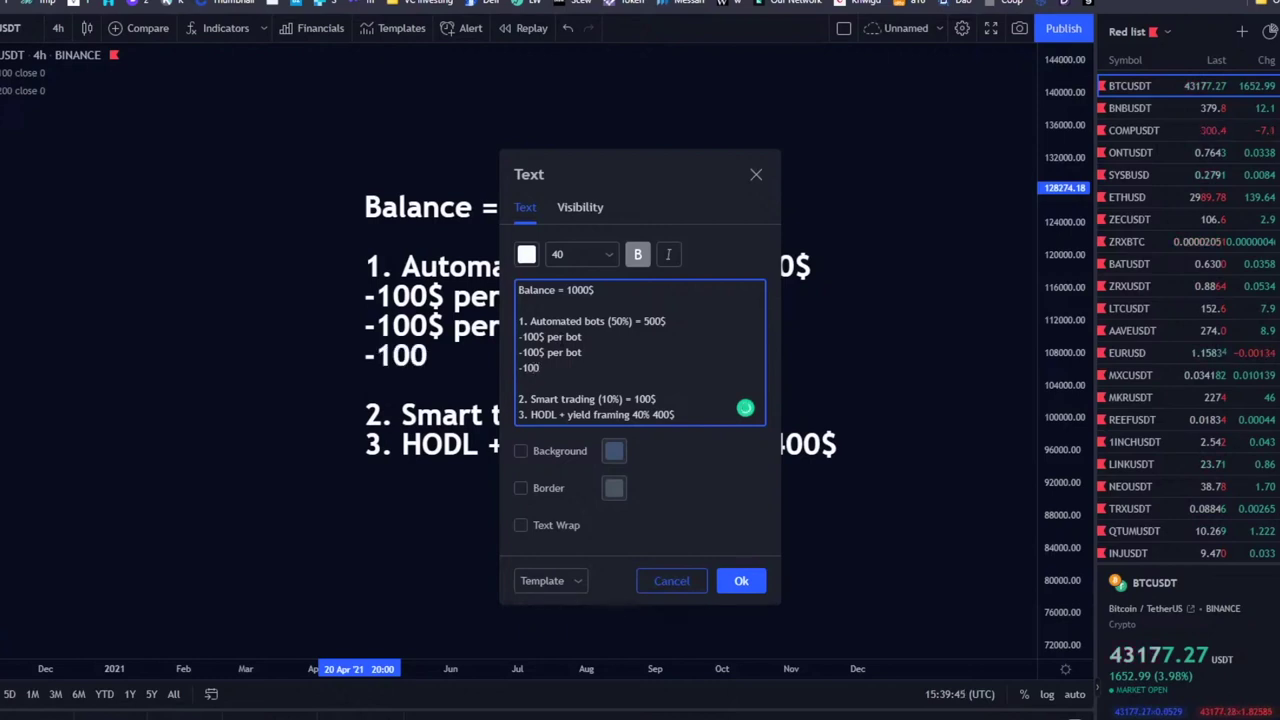
{"action": "type", "text": "$ per bot"}
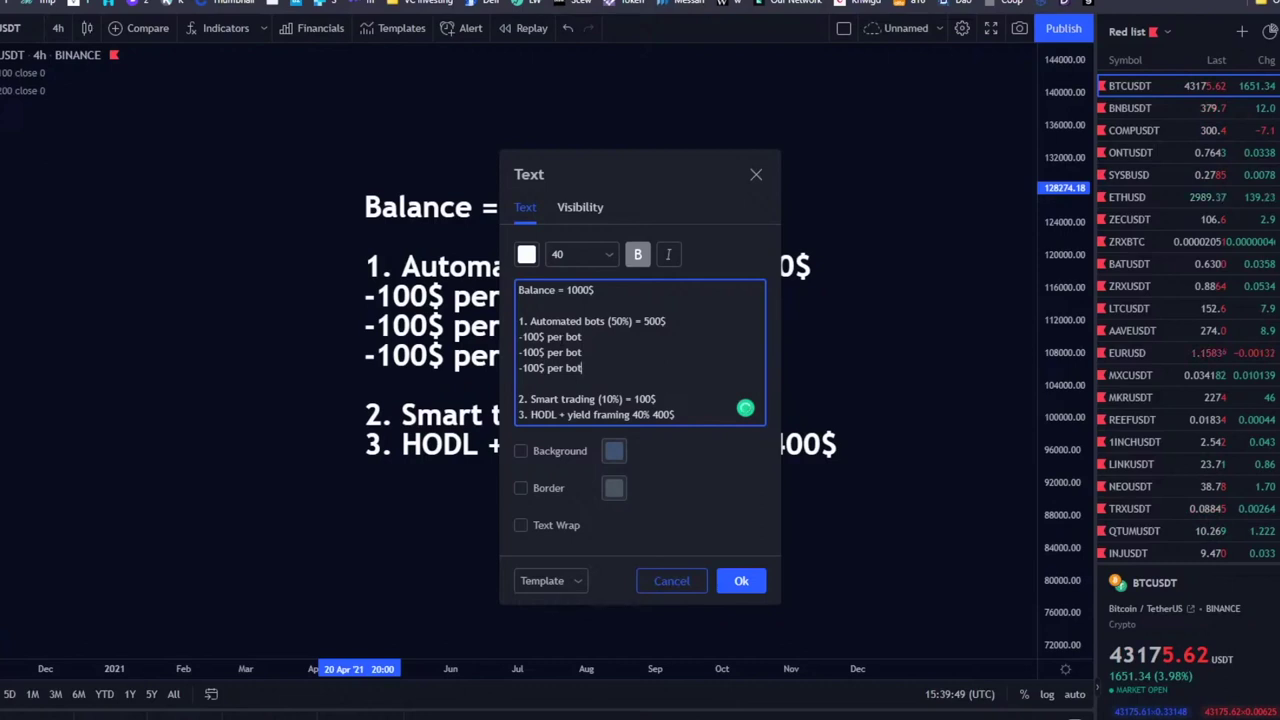
- Append "(10%)", "(4%)" and "(-3%)" to the first, second and third "-100$ per bot" lines respectively
{"action": "left_click", "coordinate": [610, 340]}
{"action": "type", "text": "(10%)"}
{"action": "key", "text": "Down"}
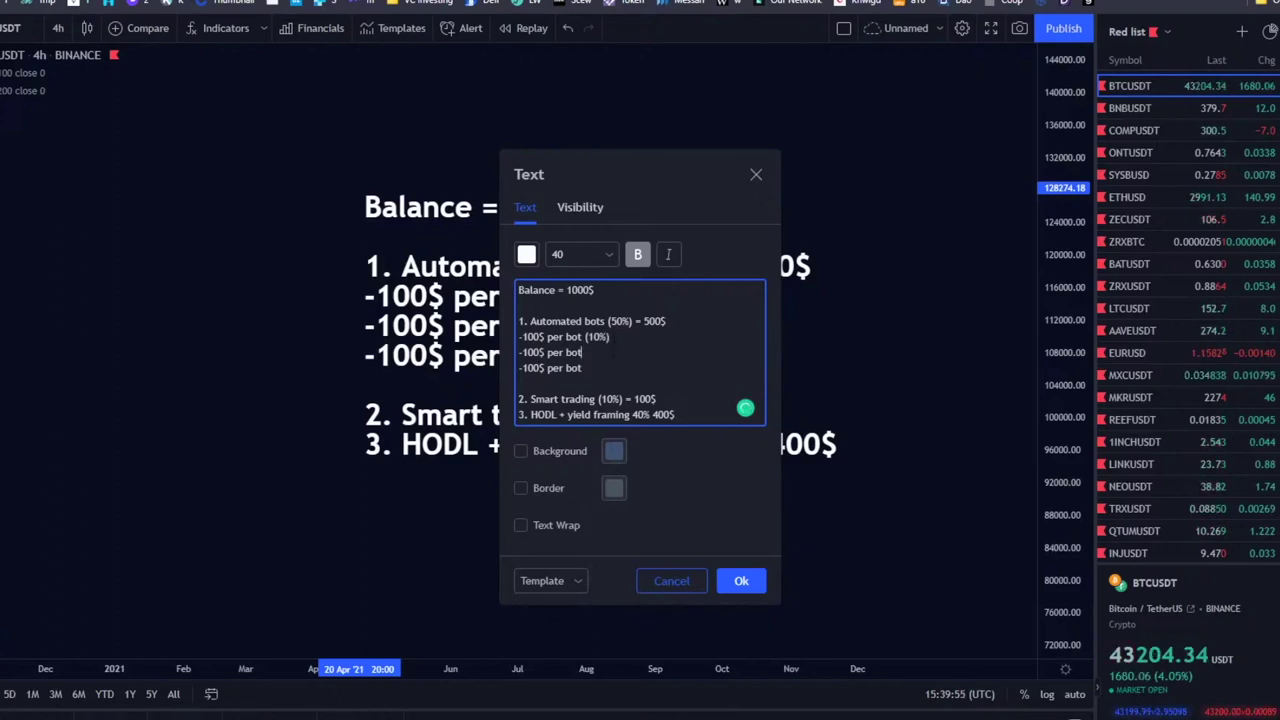
{"action": "type", "text": "(4"}
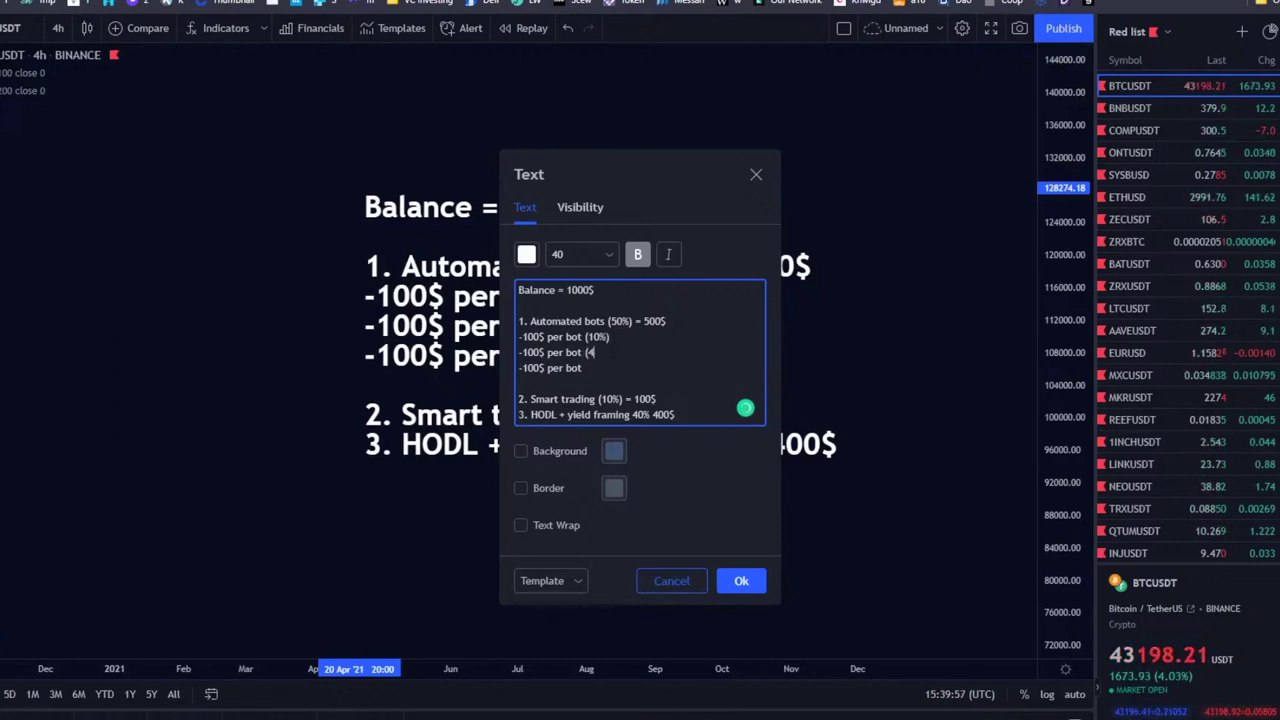
{"action": "type", "text": "%)"}
{"action": "key", "text": "Down"}
{"action": "type", "text": "(-3"}
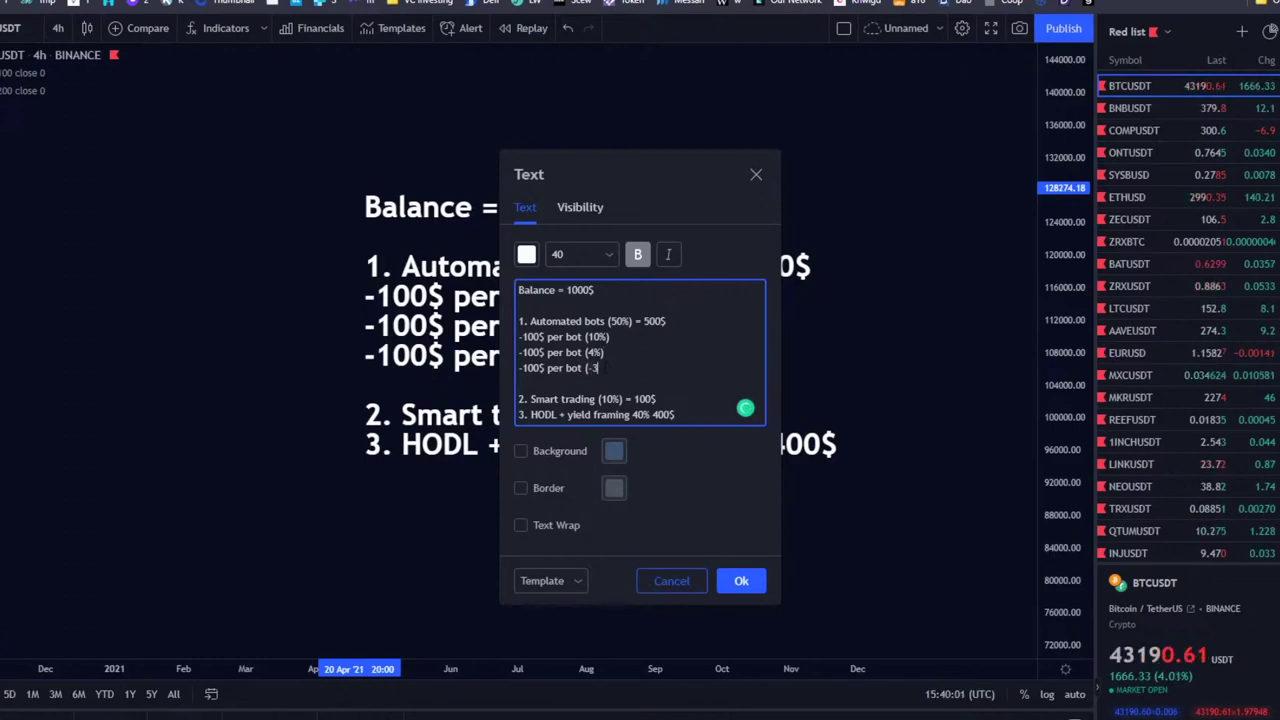
{"action": "type", "text": "%)"}
{"action": "key", "text": "Down"}
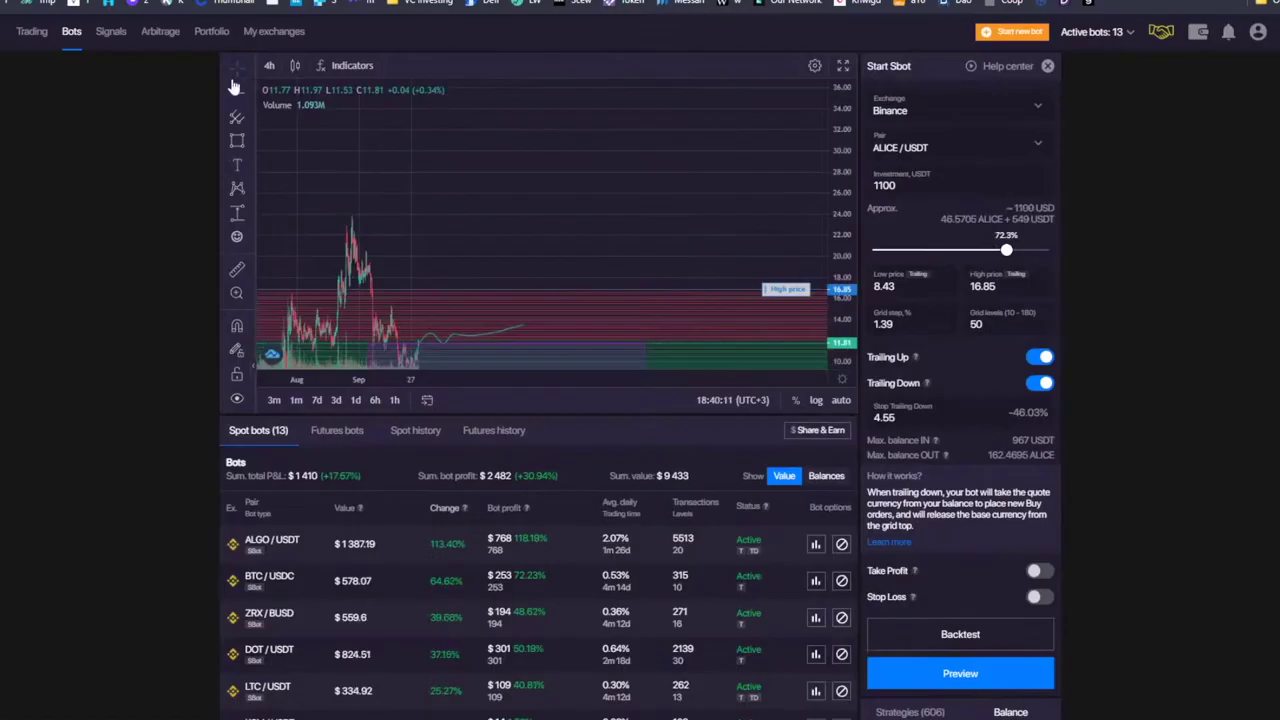
- Switch to Bitsgap's spot bots and examine the OXT / USDT bot's chart, grid details and sell orders
{"action": "scroll", "coordinate": [445, 372], "scroll_direction": "down", "scroll_amount": 5}
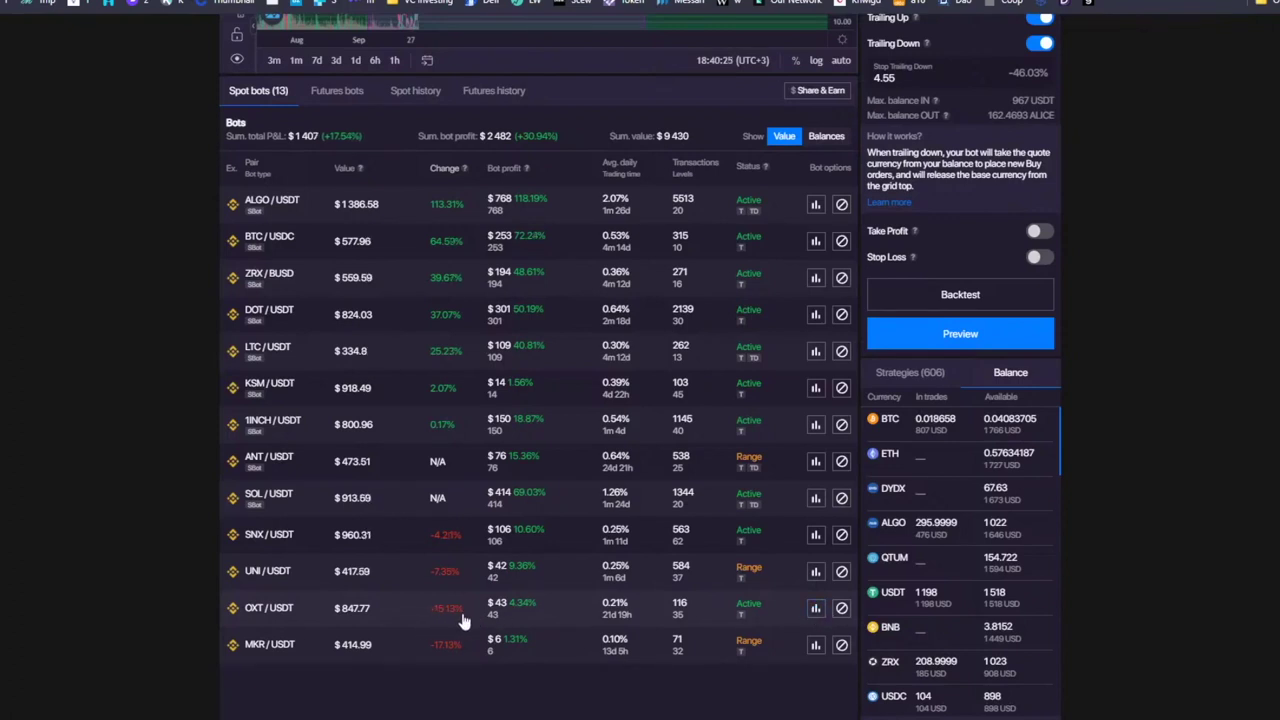
{"action": "left_click", "coordinate": [815, 608]}
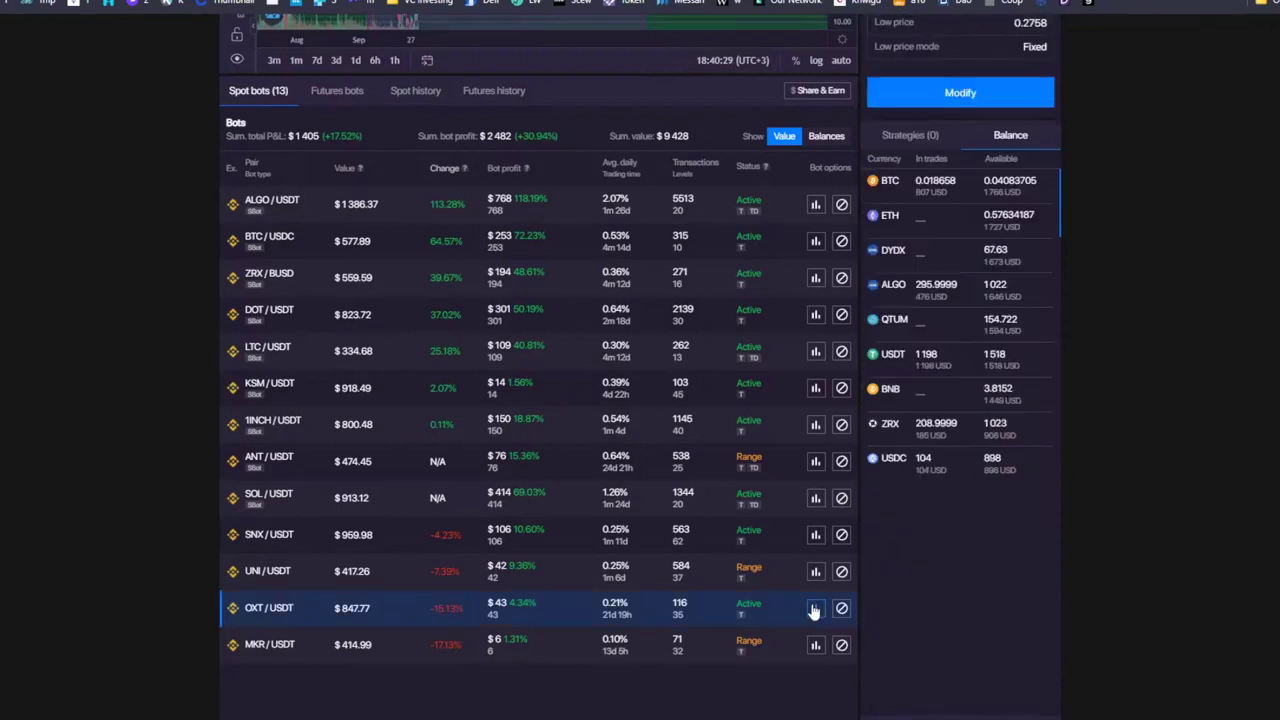
{"action": "left_click_drag", "start_coordinate": [974, 212], "coordinate": [1078, 238]}
{"action": "left_click", "coordinate": [1105, 232]}
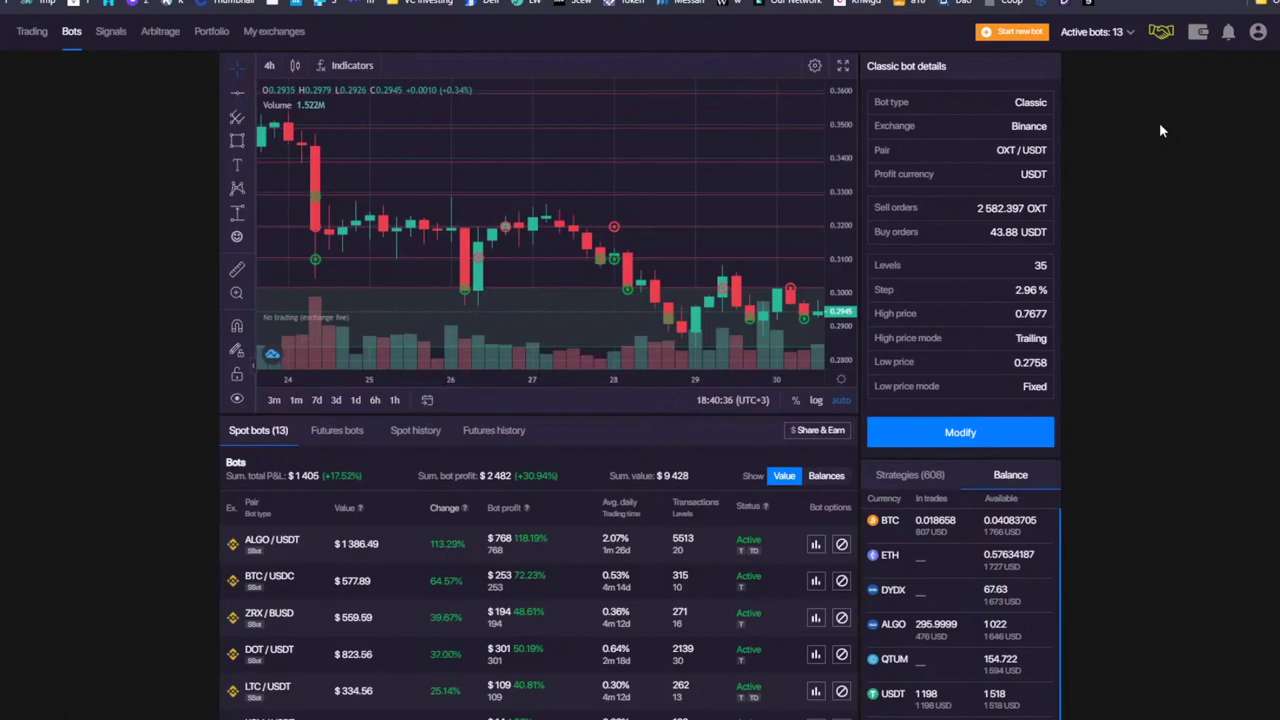
{"action": "double_click", "coordinate": [1036, 208]}
{"action": "scroll", "coordinate": [740, 240], "scroll_direction": "down", "scroll_amount": 5}
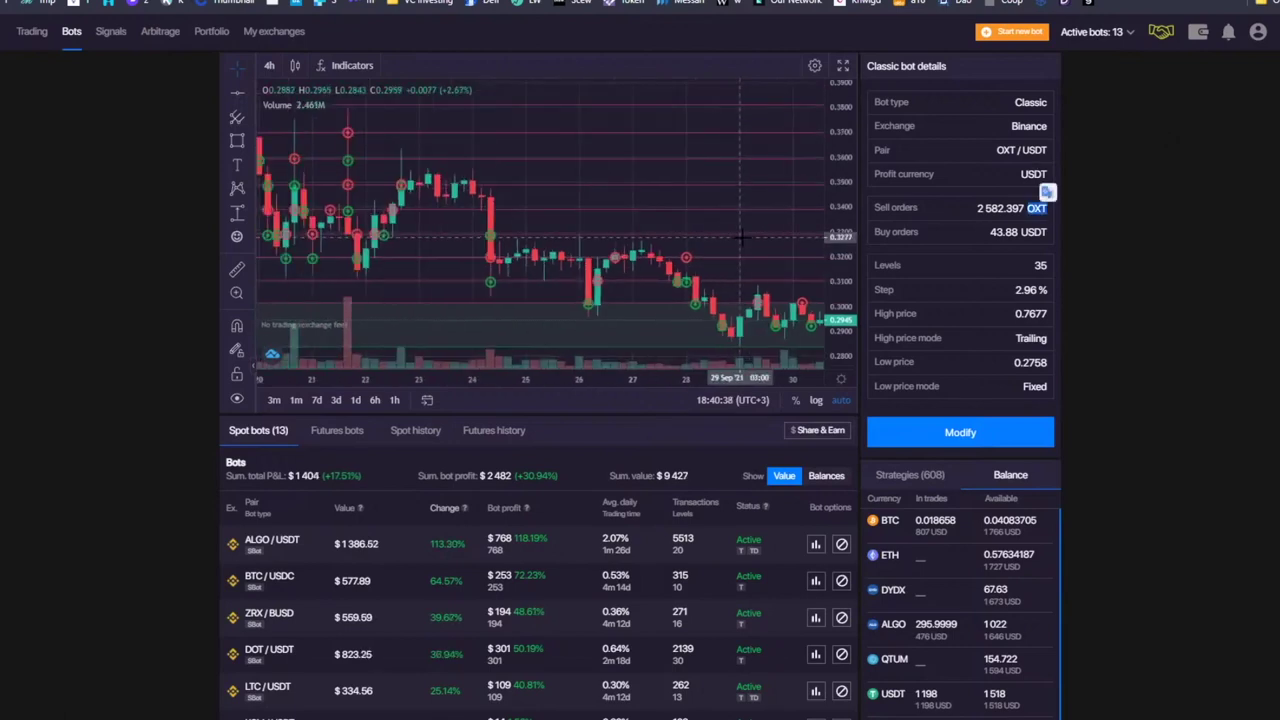
{"action": "left_click_drag", "start_coordinate": [740, 240], "coordinate": [565, 175]}
{"action": "left_click", "coordinate": [980, 212]}
{"action": "left_click_drag", "start_coordinate": [979, 212], "coordinate": [1030, 224]}
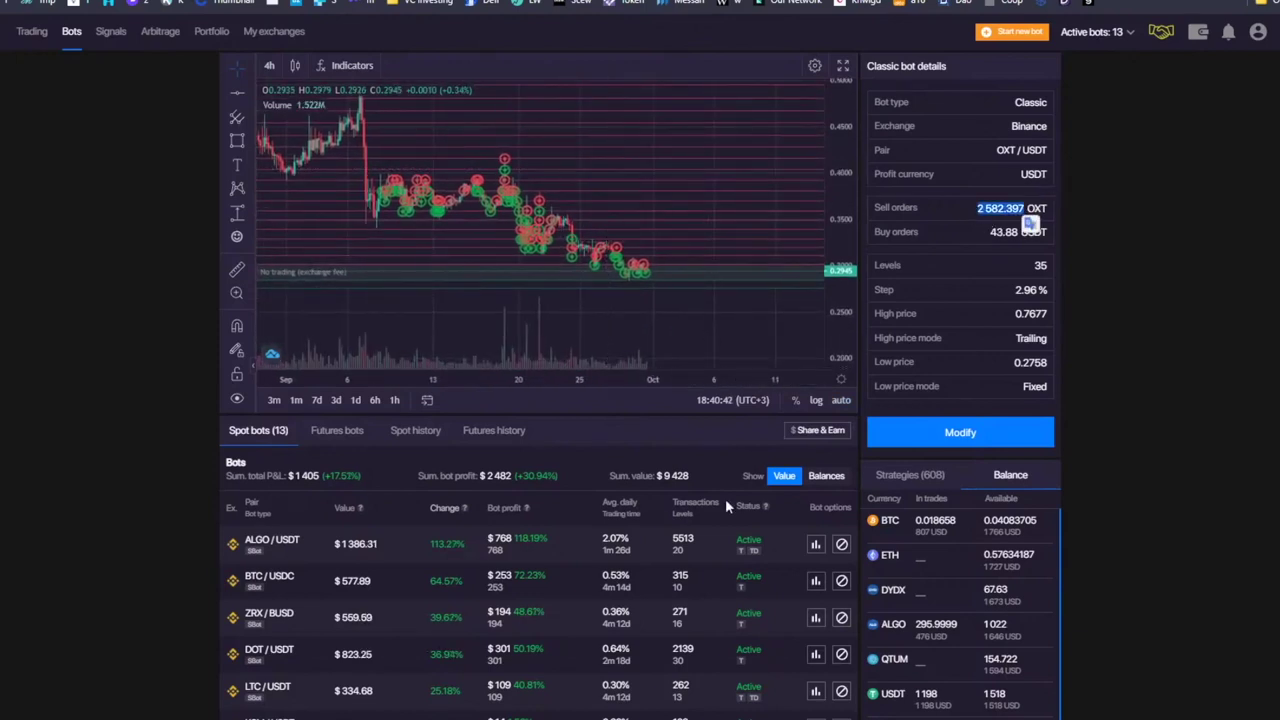
- Review the OXT / USDT bot's profit, current funds and initial funds, then close its statistics
{"action": "scroll", "coordinate": [695, 568], "scroll_direction": "down", "scroll_amount": 4}
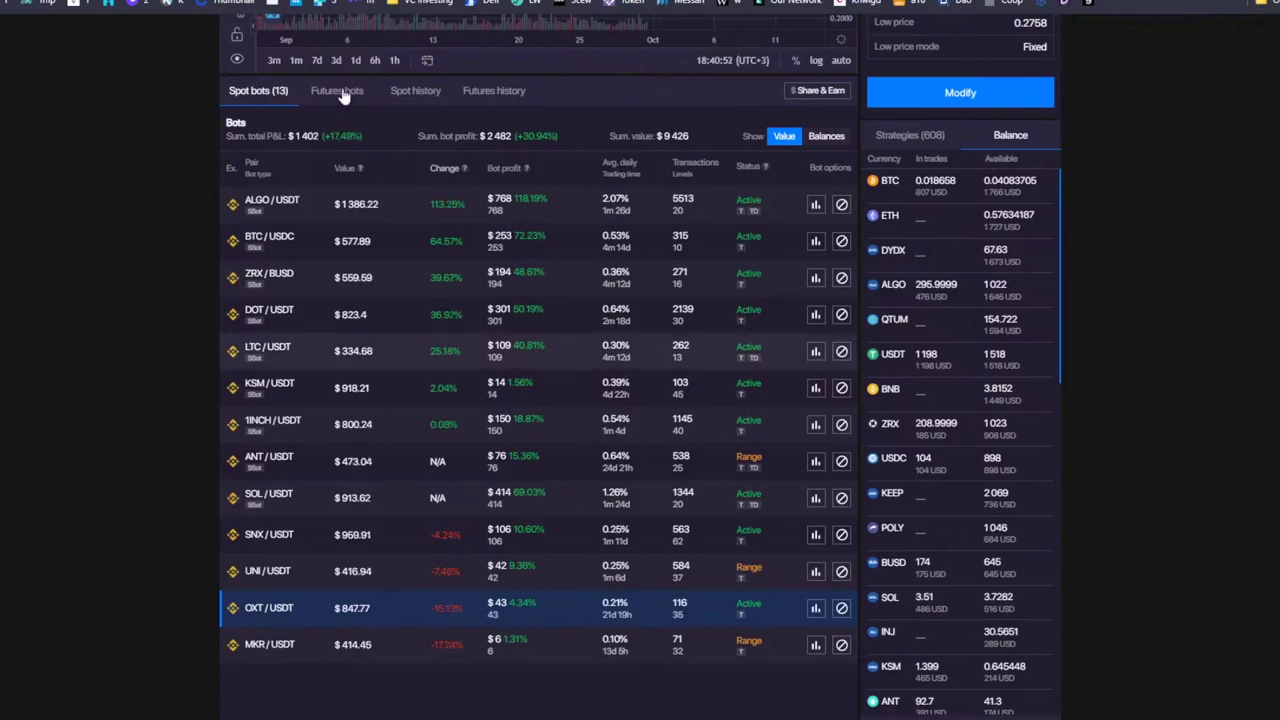
{"action": "left_click", "coordinate": [817, 610]}
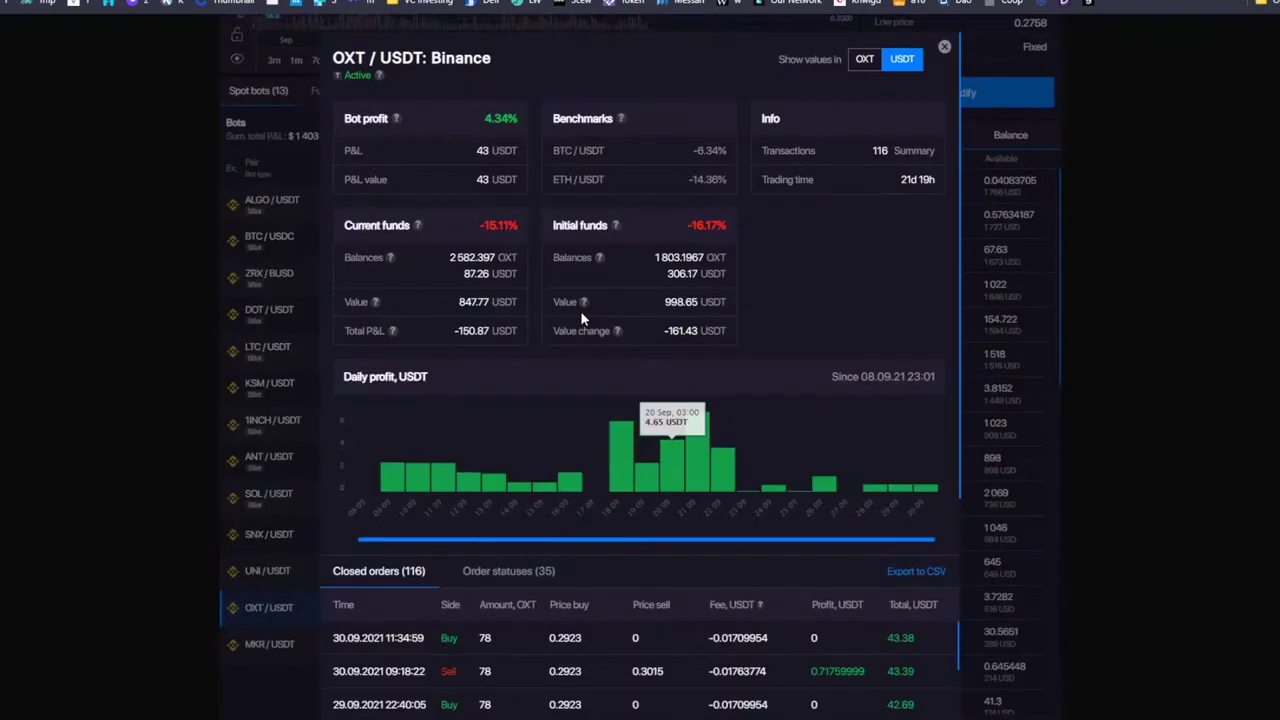
{"action": "left_click", "coordinate": [945, 46]}
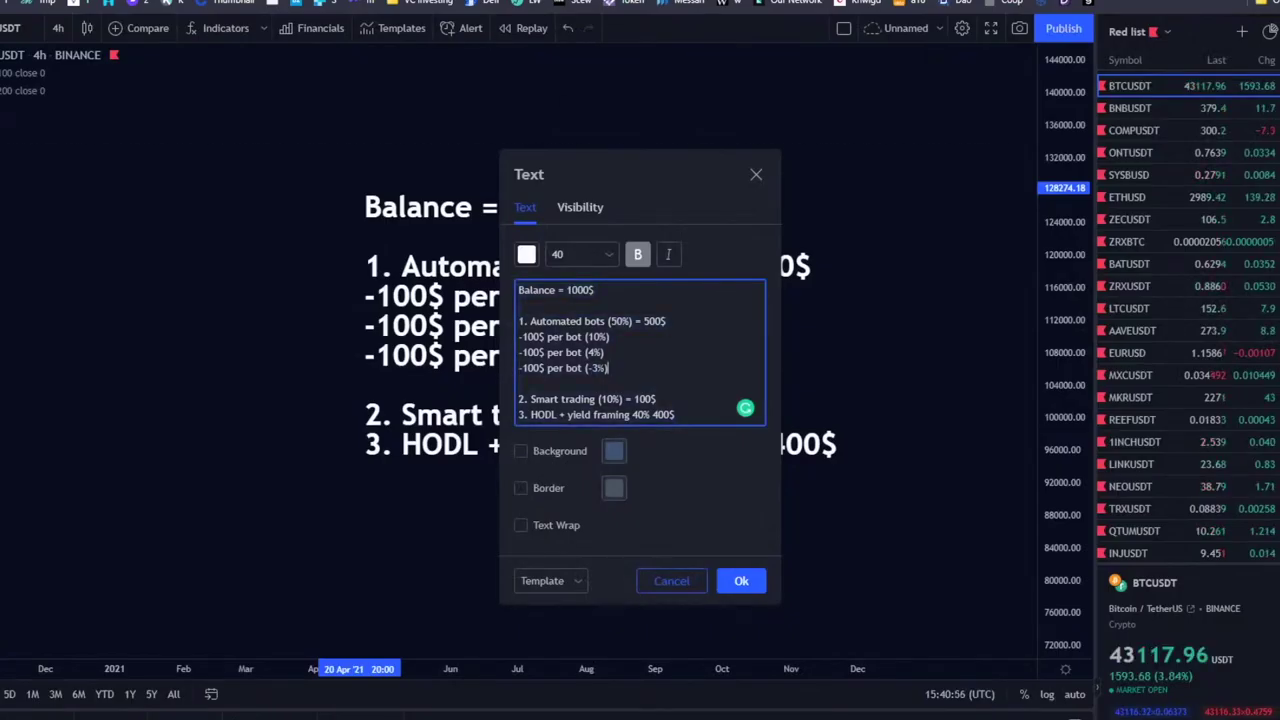
- Return to the TradingView note and insert two blank lines between the "Smart trading" and "HODL + yield framing" items
{"action": "left_click", "coordinate": [610, 337]}
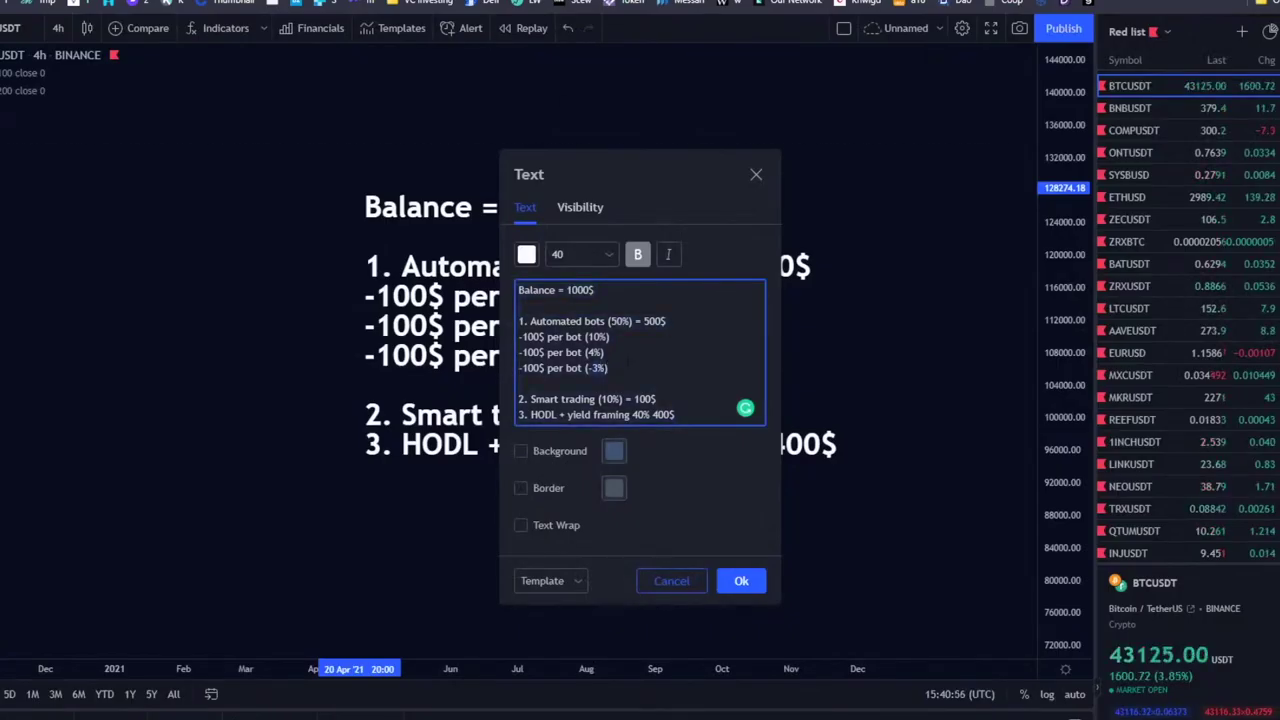
{"action": "left_click", "coordinate": [614, 352]}
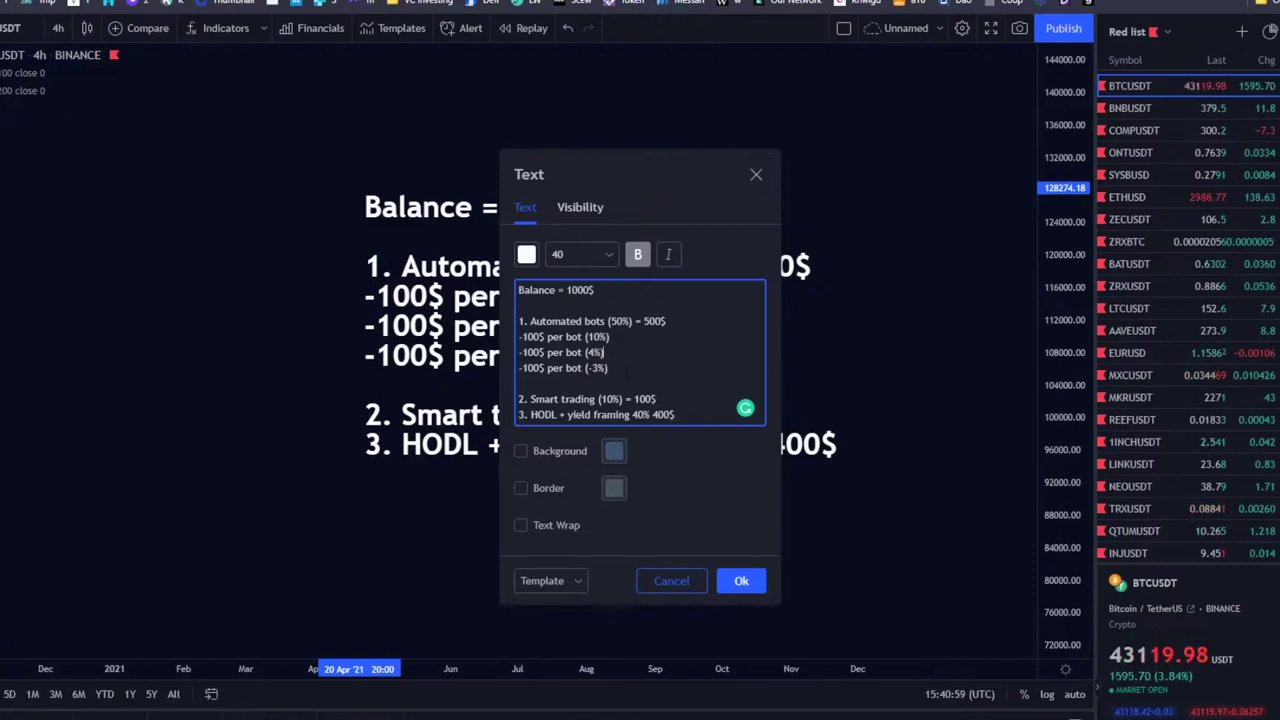
{"action": "left_click_drag", "start_coordinate": [519, 337], "coordinate": [604, 352]}
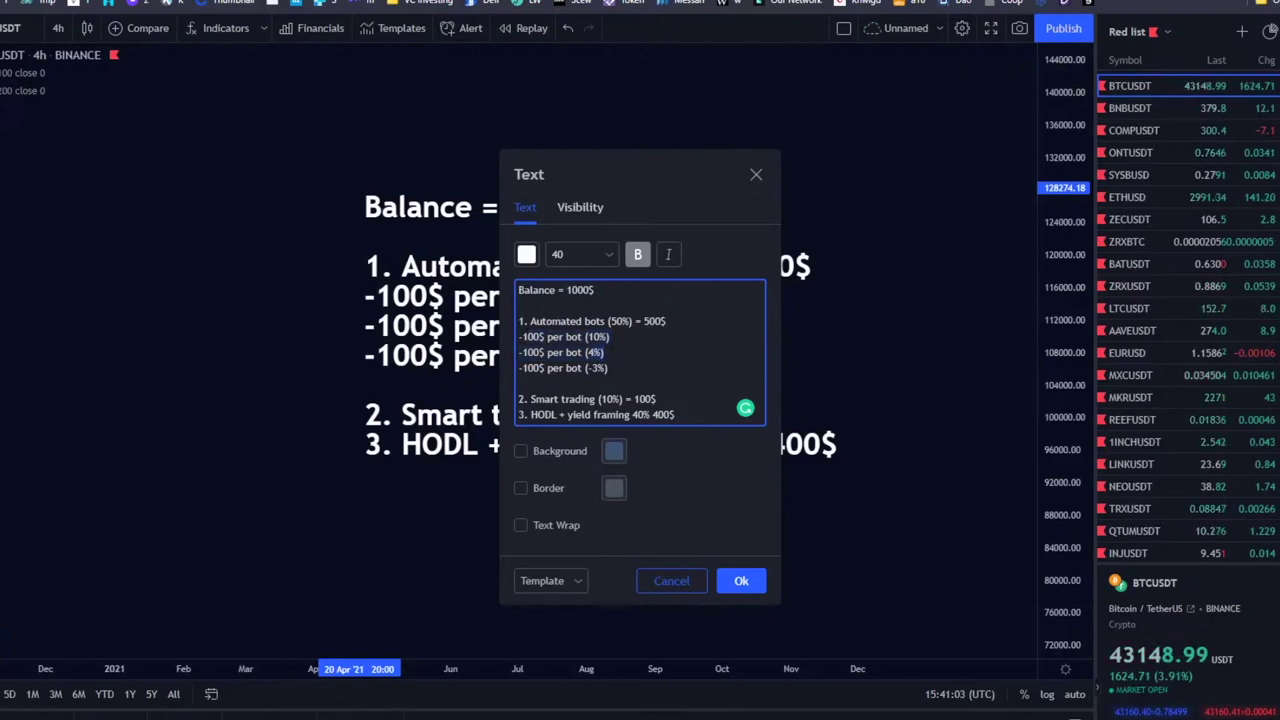
{"action": "left_click_drag", "start_coordinate": [608, 368], "coordinate": [657, 398]}
{"action": "left_click", "coordinate": [657, 398]}
{"action": "key", "text": "Return"}
{"action": "key", "text": "Return"}
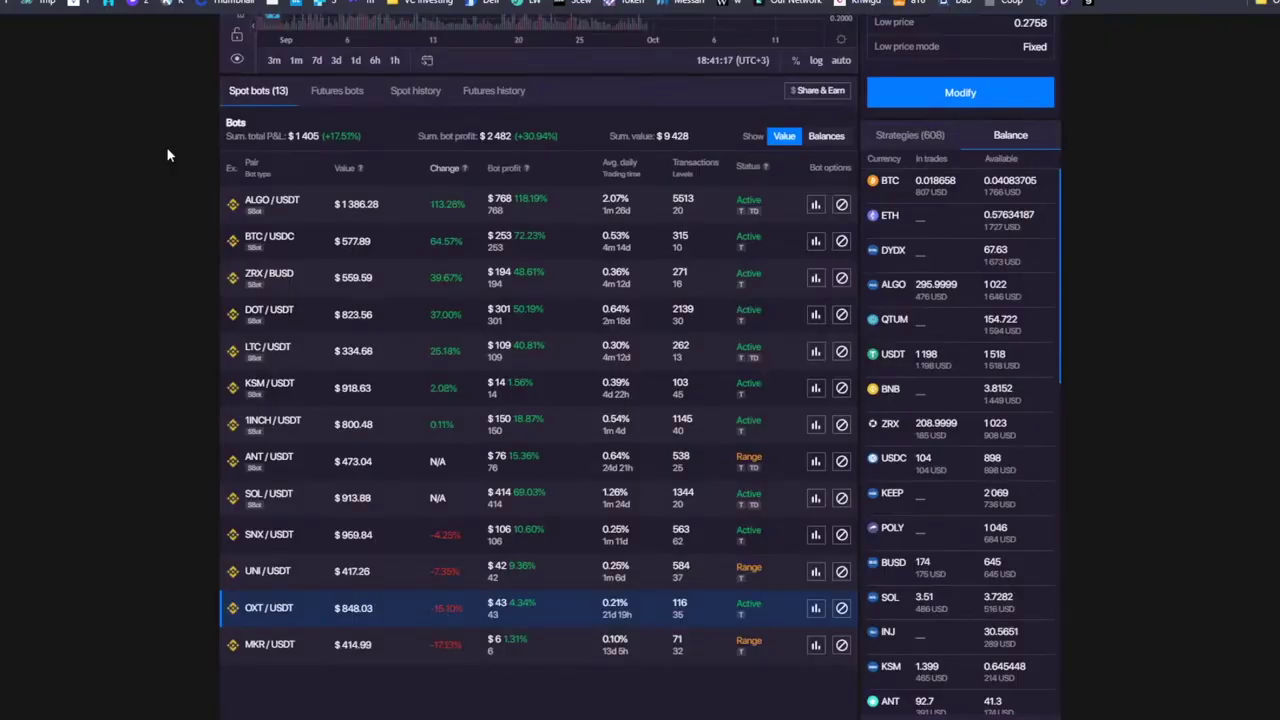
- On Bitsgap's trading page, enable Stop Loss and Take profit for the OXT / USDT limit buy order, with five profit targets
{"action": "scroll", "coordinate": [166, 160], "scroll_direction": "up", "scroll_amount": 5}
{"action": "key", "text": "alt+Left"}
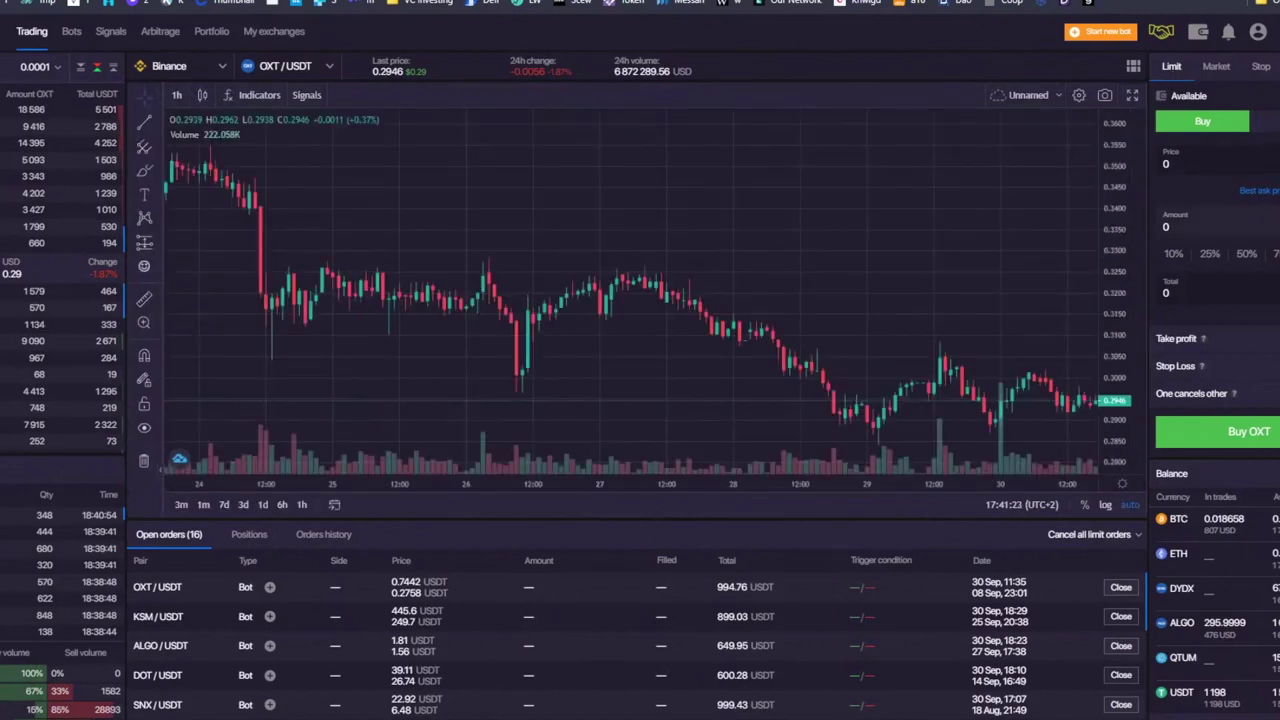
{"action": "left_click", "coordinate": [1183, 172]}
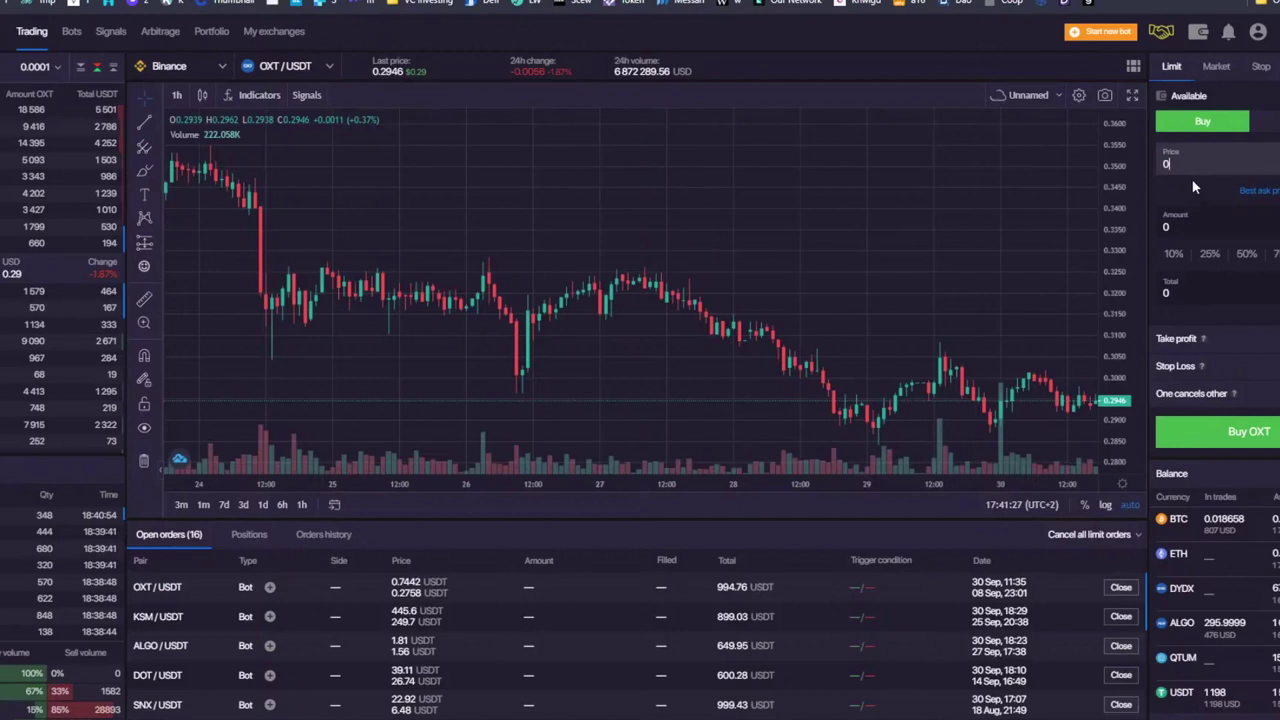
{"action": "scroll", "coordinate": [910, 200], "scroll_direction": "down", "scroll_amount": 3}
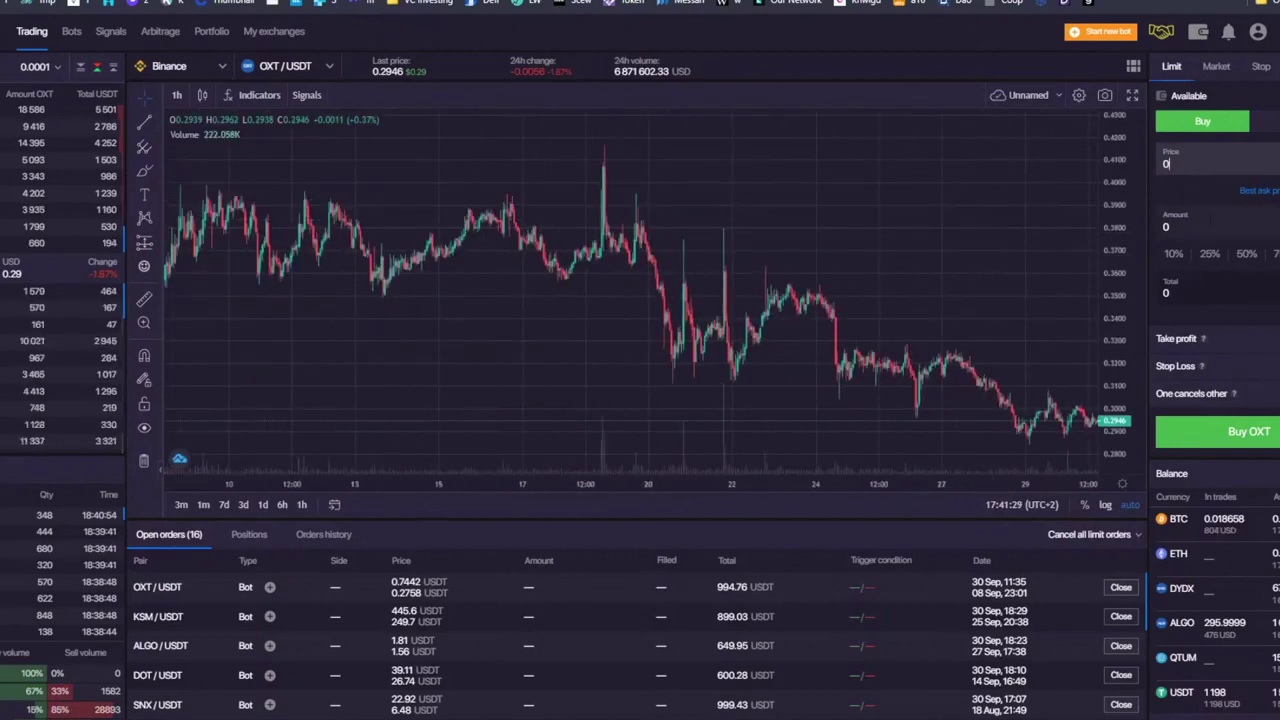
{"action": "left_click", "coordinate": [1215, 366]}
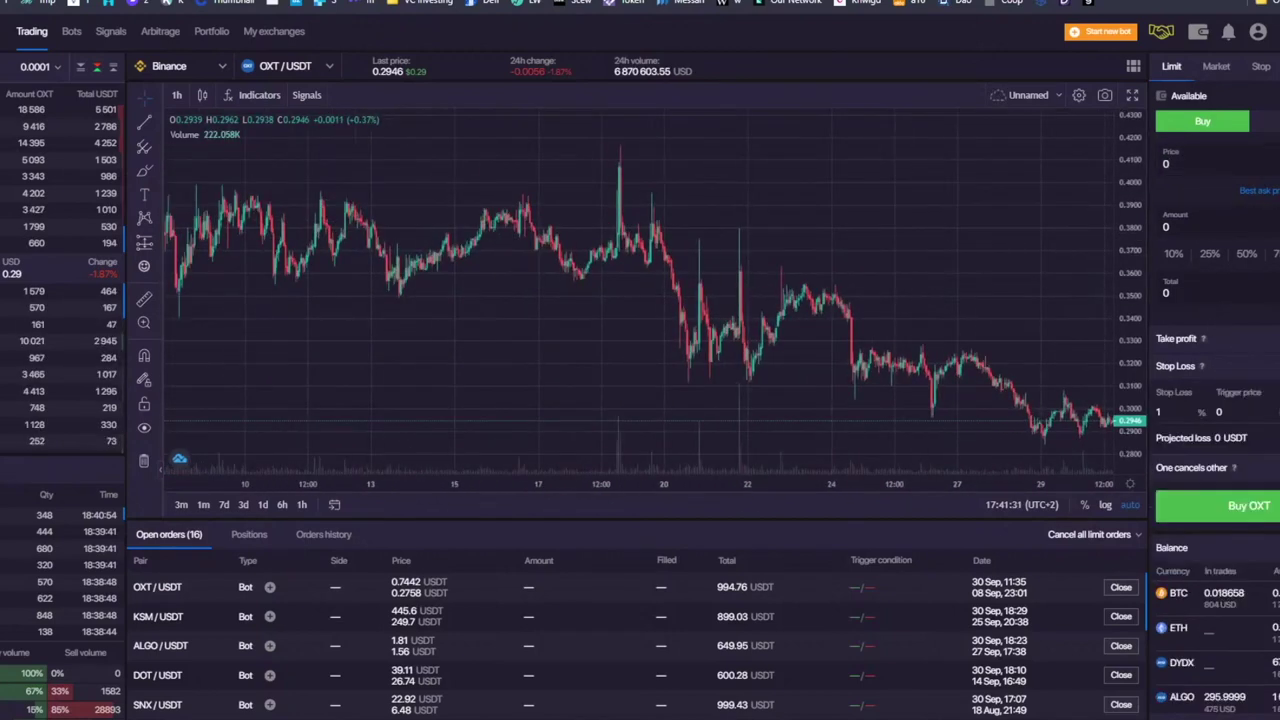
{"action": "left_click", "coordinate": [1180, 338]}
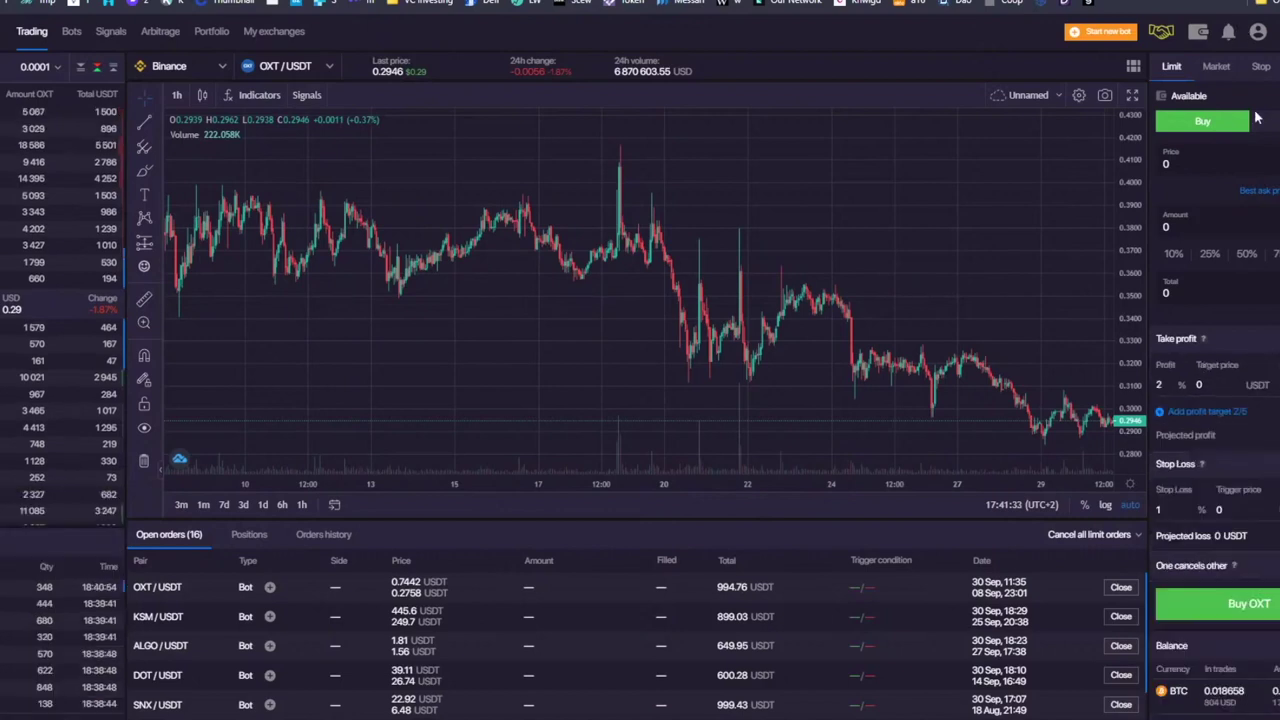
{"action": "left_click", "coordinate": [1202, 413]}
{"action": "left_click", "coordinate": [1205, 440]}
{"action": "left_click", "coordinate": [1207, 466]}
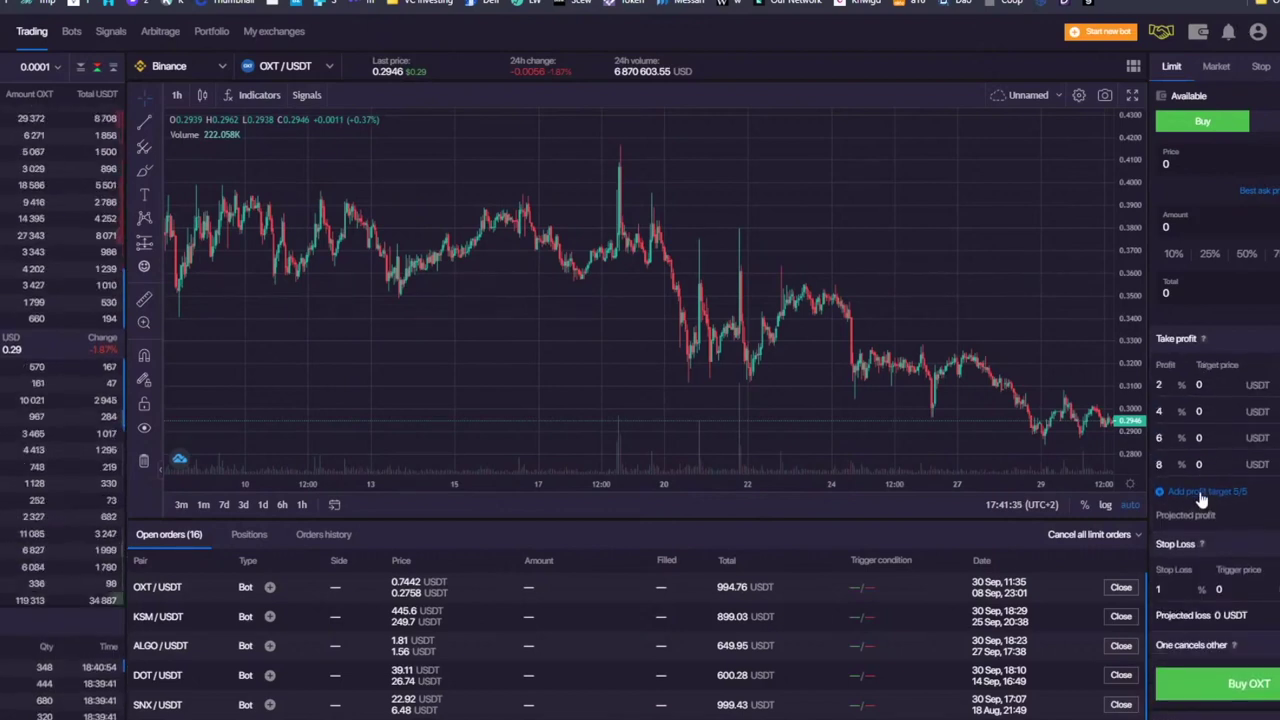
{"action": "left_click", "coordinate": [1207, 491]}
{"action": "left_click_drag", "start_coordinate": [965, 234], "coordinate": [783, 234]}
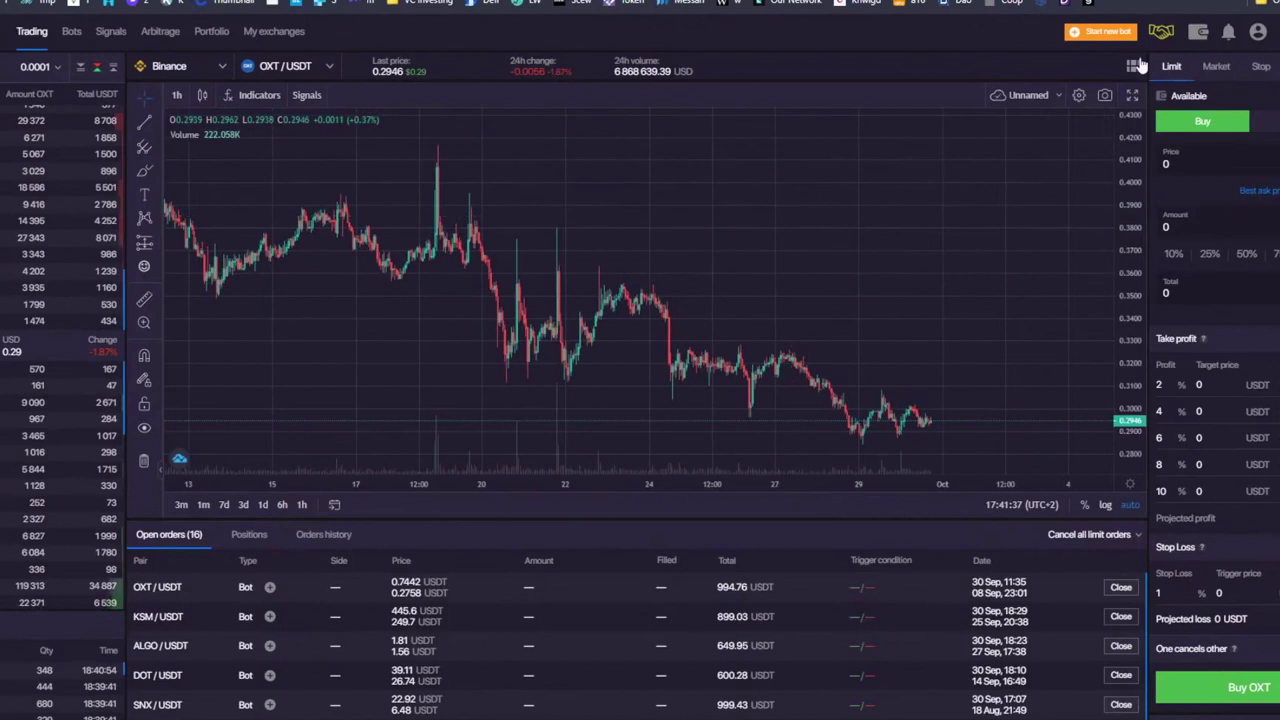
- Change the OXT / USDT buy order type to TWAP and select a 1 hour buy period
{"action": "left_click", "coordinate": [1261, 66]}
{"action": "mouse_move", "coordinate": [1261, 66]}
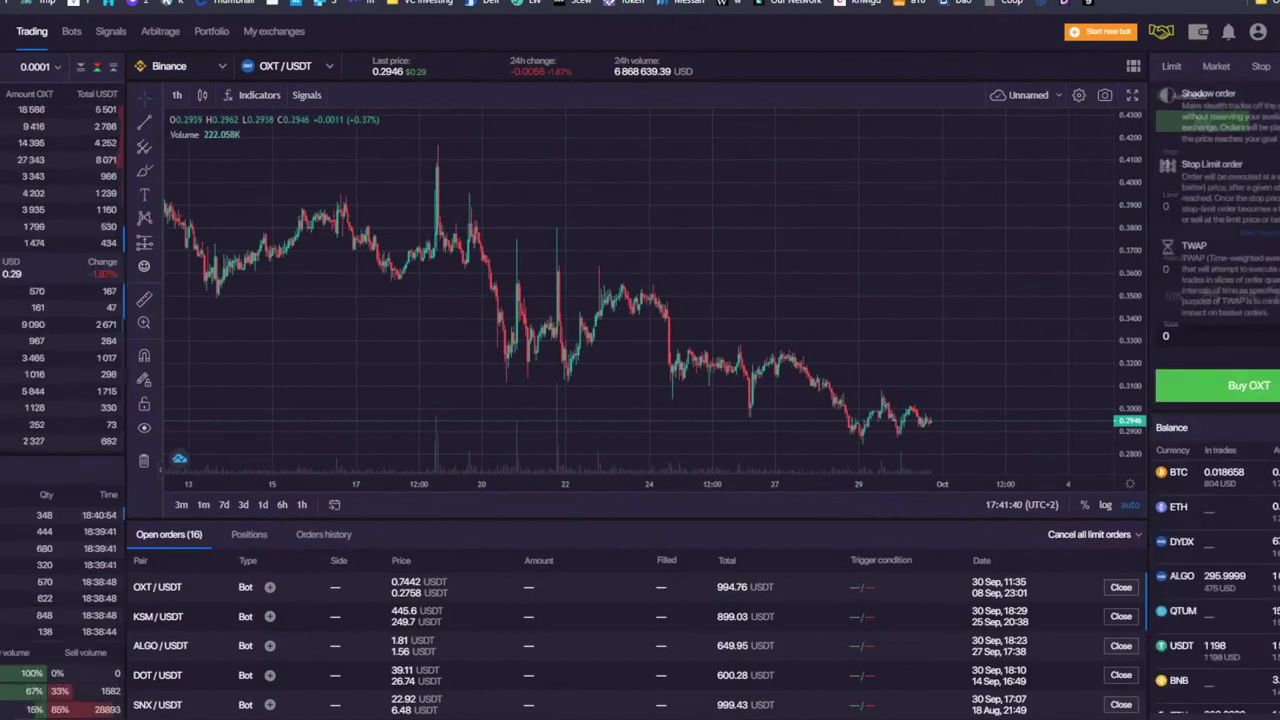
{"action": "left_click", "coordinate": [1240, 256]}
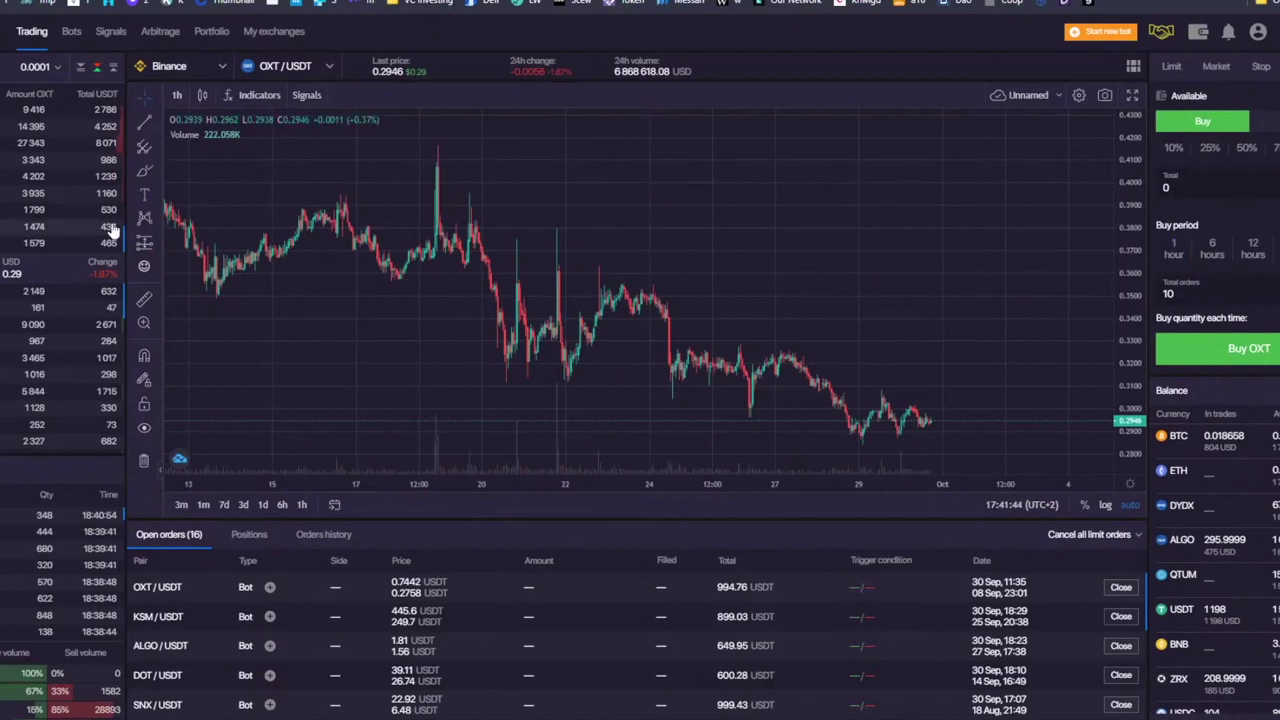
{"action": "scroll", "coordinate": [797, 234], "scroll_direction": "down", "scroll_amount": 3}
{"action": "scroll", "coordinate": [797, 234], "scroll_direction": "down", "scroll_amount": 5}
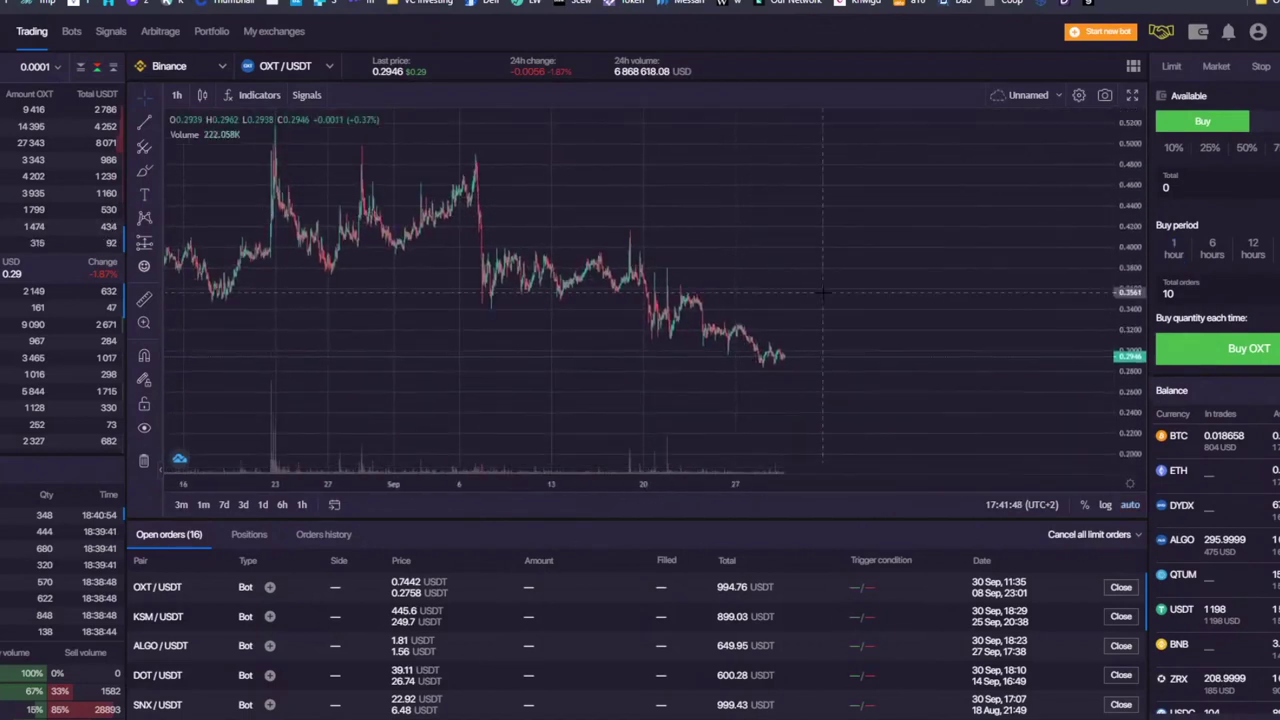
{"action": "left_click_drag", "start_coordinate": [825, 234], "coordinate": [669, 228]}
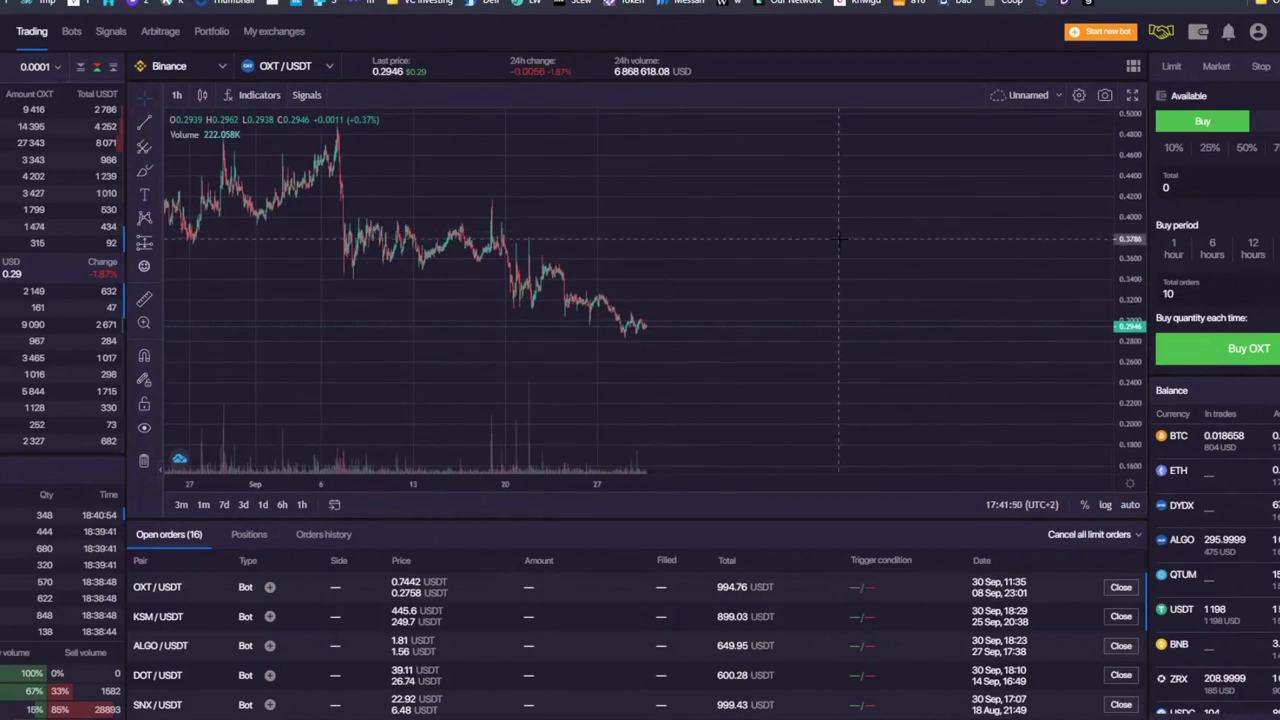
{"action": "left_click", "coordinate": [1173, 246]}
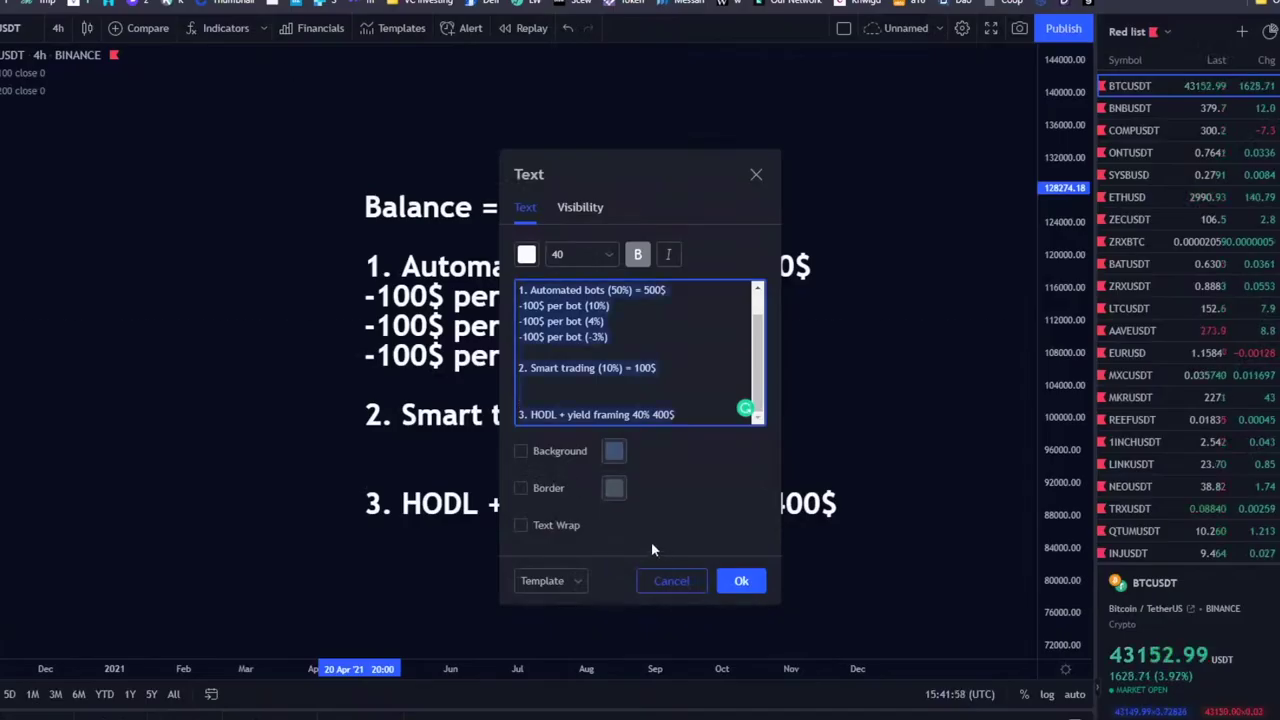
- Remove one blank line between the "Smart trading" and "HODL + yield framing" items in the TradingView note
{"action": "scroll", "coordinate": [767, 347], "scroll_direction": "up", "scroll_amount": 2}
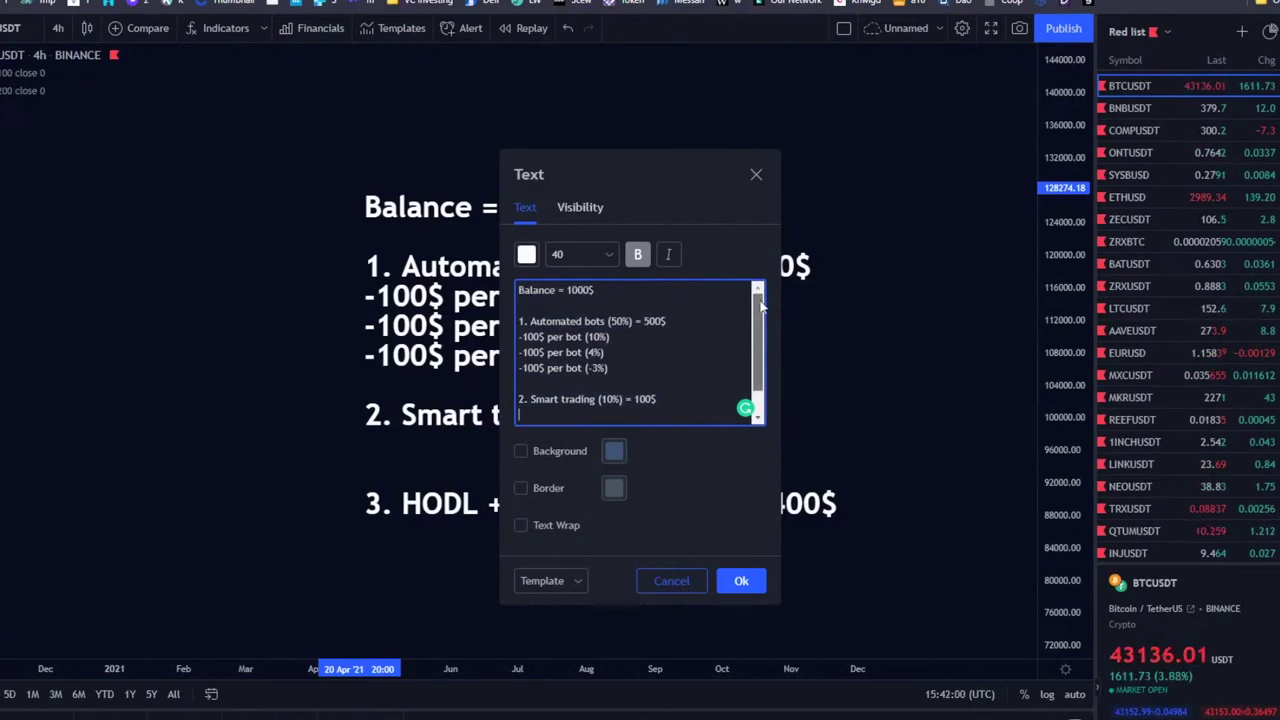
{"action": "left_click", "coordinate": [545, 405]}
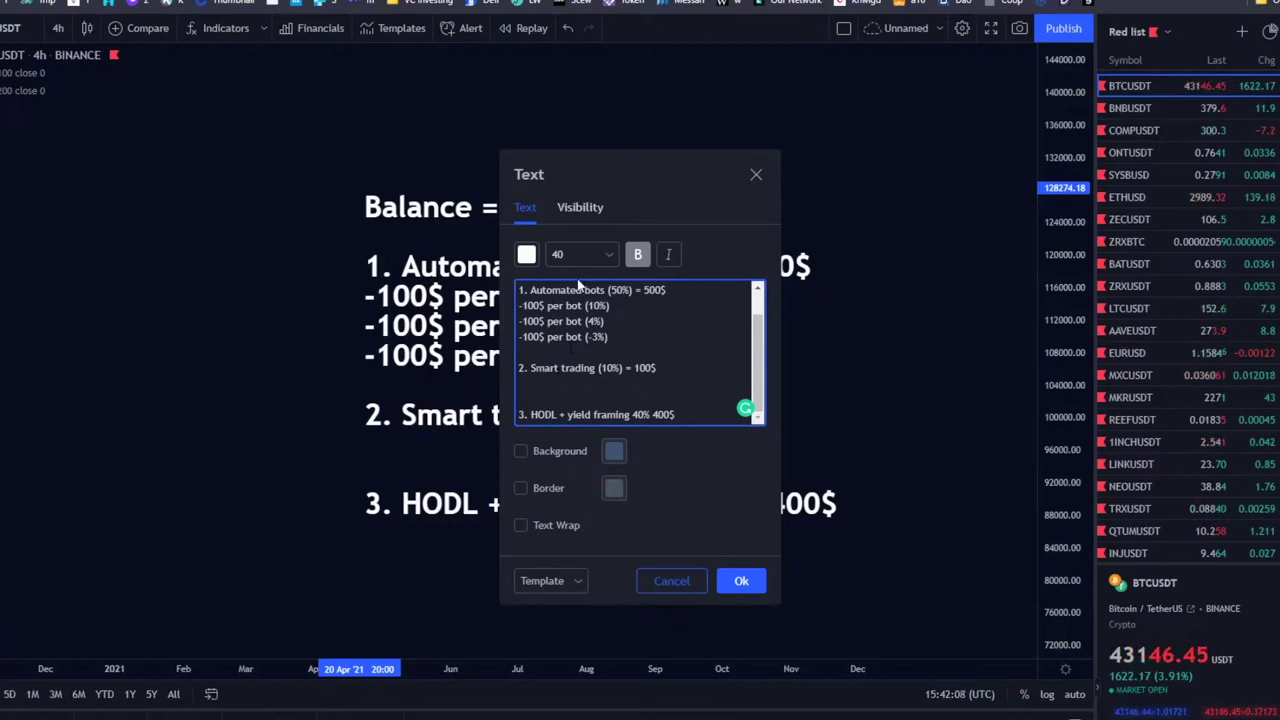
{"action": "key", "text": "BackSpace"}
{"action": "scroll", "coordinate": [646, 338], "scroll_direction": "up", "scroll_amount": 1}
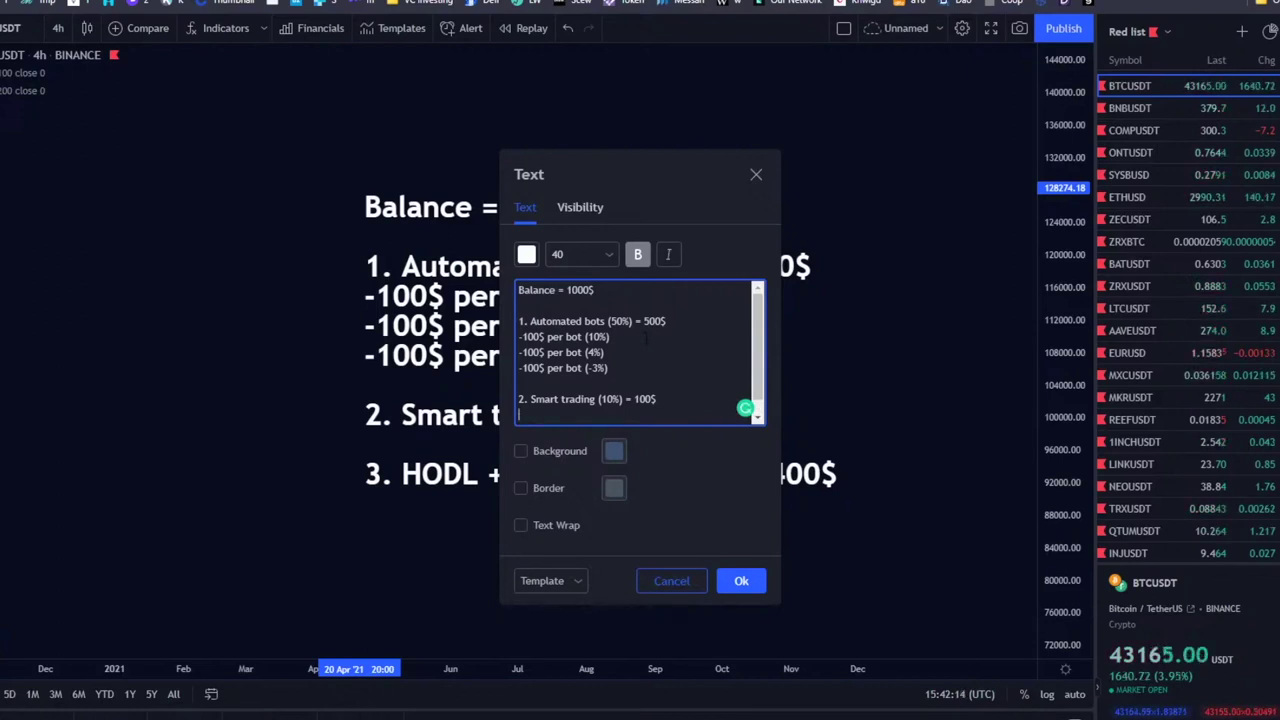
{"action": "scroll", "coordinate": [758, 338], "scroll_direction": "down", "scroll_amount": 1}
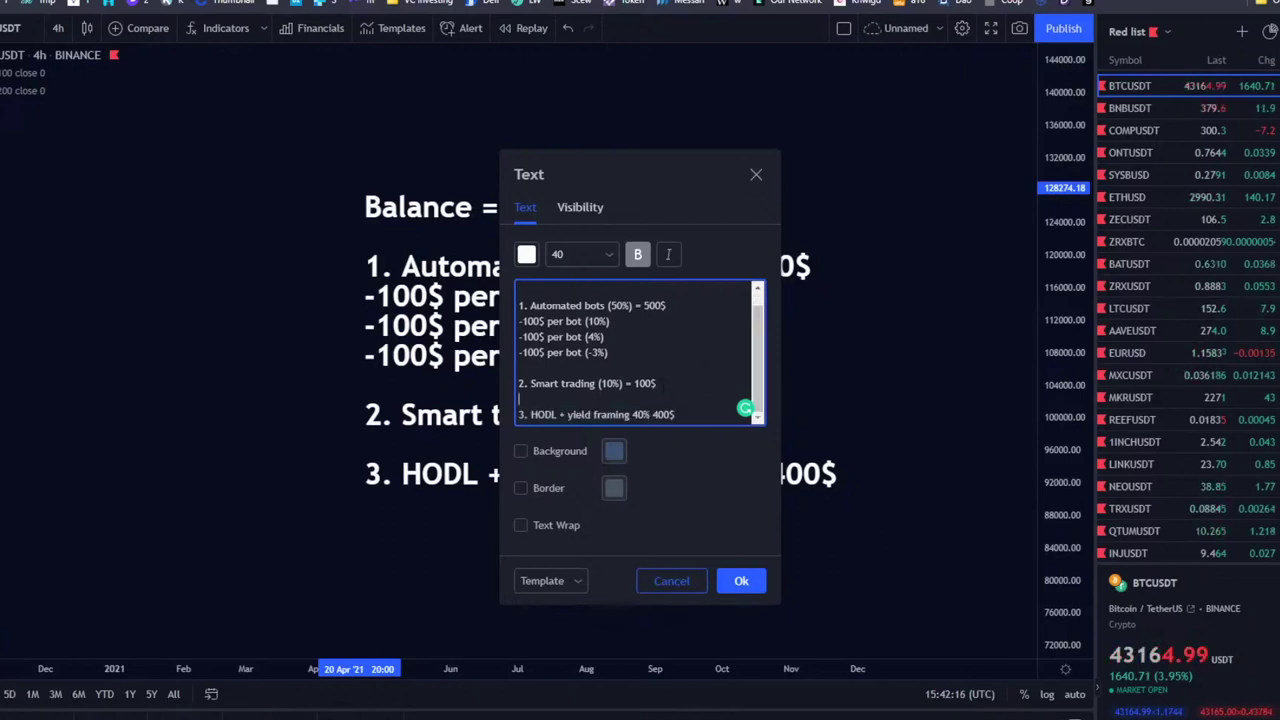
- Highlight the automated bots, smart trading and HODL lines of the note in turn to point out each allocation
{"action": "left_click_drag", "start_coordinate": [643, 305], "coordinate": [519, 305]}
{"action": "left_click_drag", "start_coordinate": [656, 383], "coordinate": [519, 383]}
{"action": "left_click", "coordinate": [604, 337]}
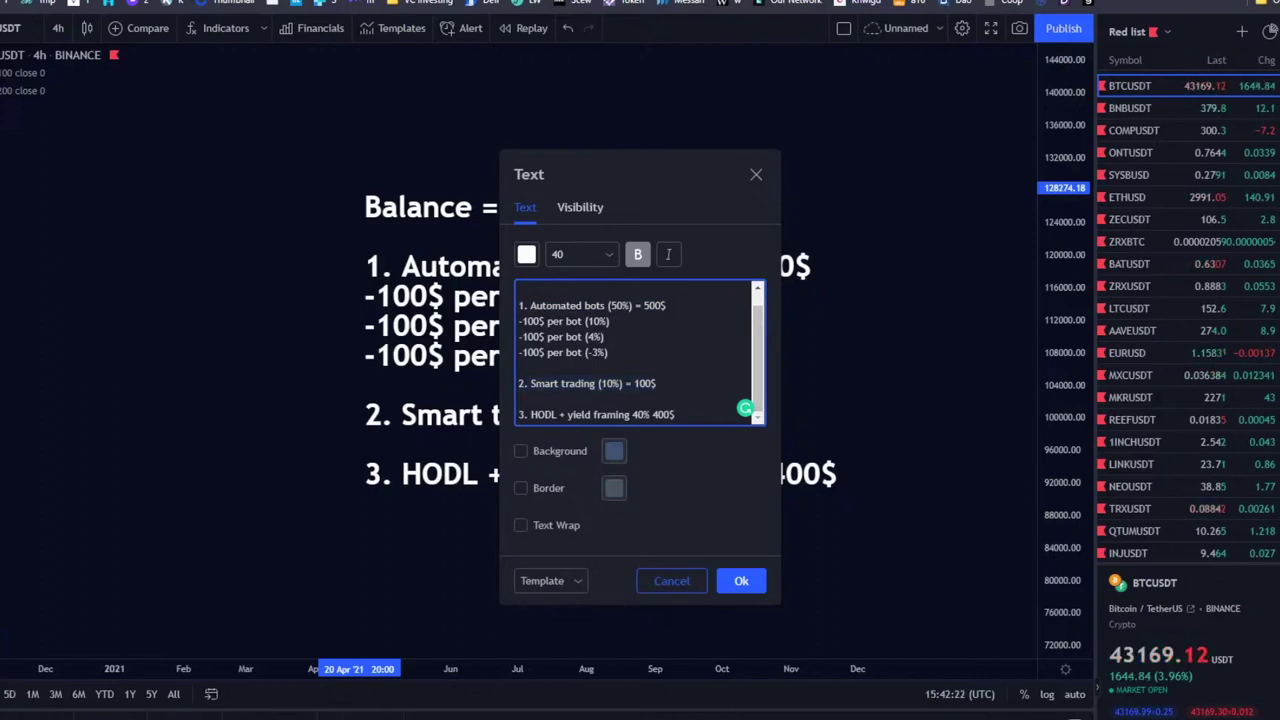
{"action": "left_click_drag", "start_coordinate": [674, 414], "coordinate": [519, 414]}
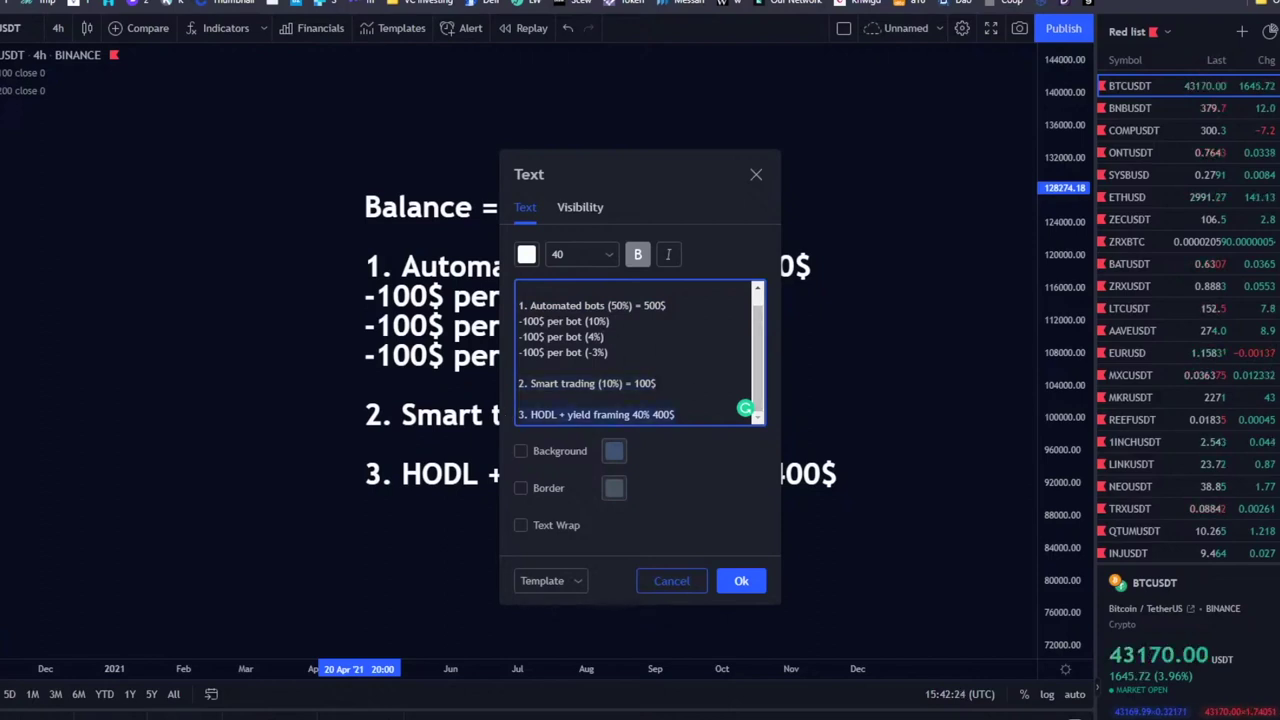
{"action": "left_click", "coordinate": [670, 383]}
{"action": "left_click_drag", "start_coordinate": [656, 383], "coordinate": [506, 386]}
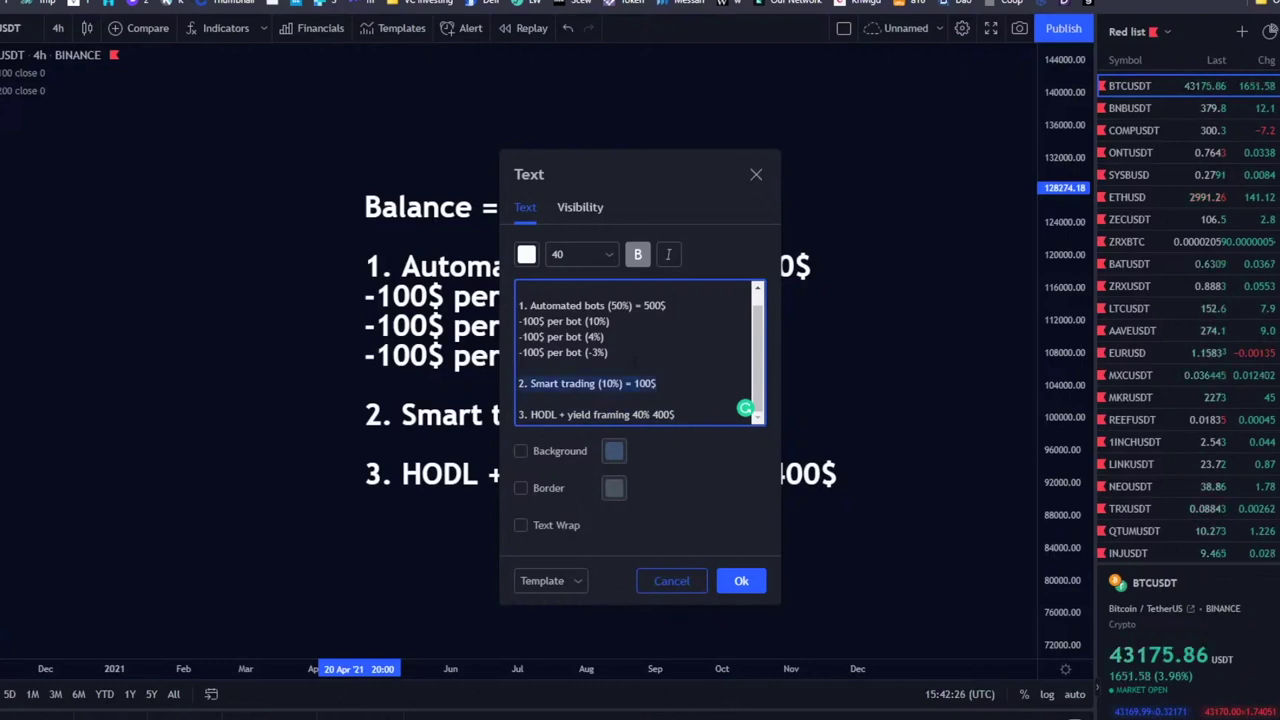
{"action": "key", "text": "Up"}
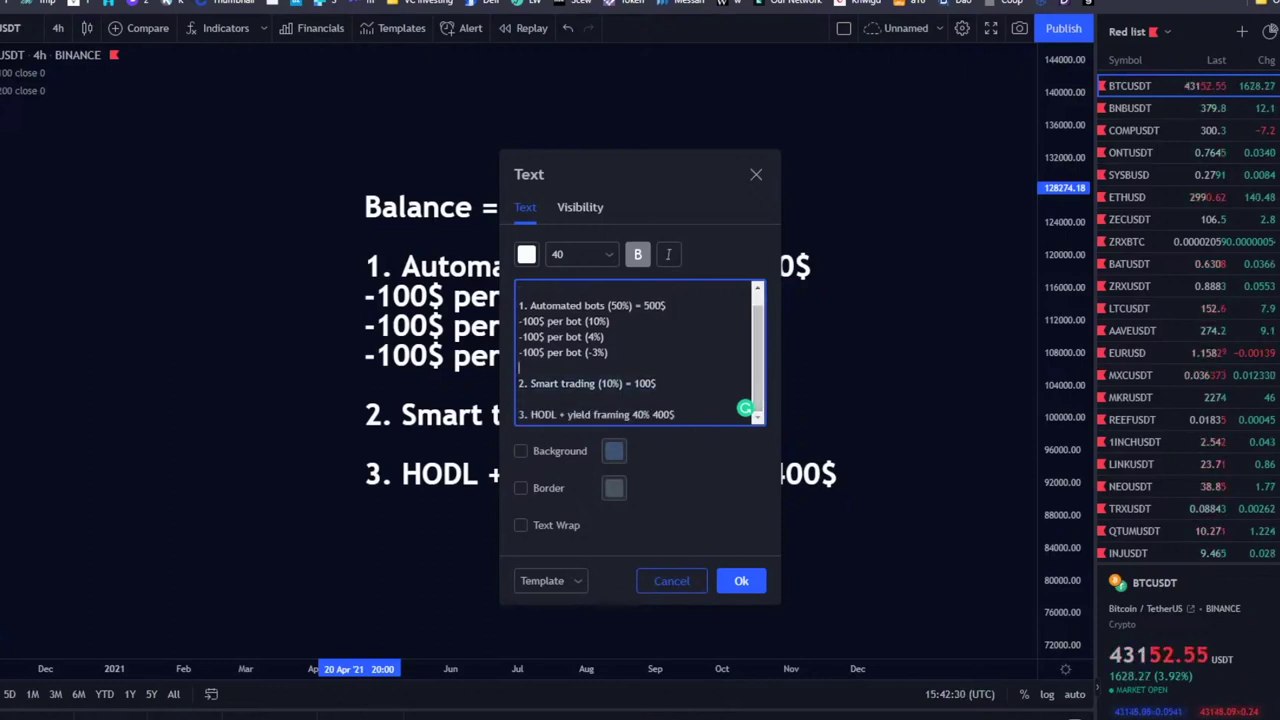
- Move the text settings dialog off the note and highlight the automated bots item with its three per-bot lines
{"action": "left_click_drag", "start_coordinate": [666, 160], "coordinate": [800, 96]}
{"action": "key", "text": "shift+Down"}
{"action": "key", "text": "shift+Up"}
{"action": "key", "text": "shift+Up"}
{"action": "key", "text": "shift+Up"}
{"action": "key", "text": "shift+Up"}
{"action": "key", "text": "shift+Up"}
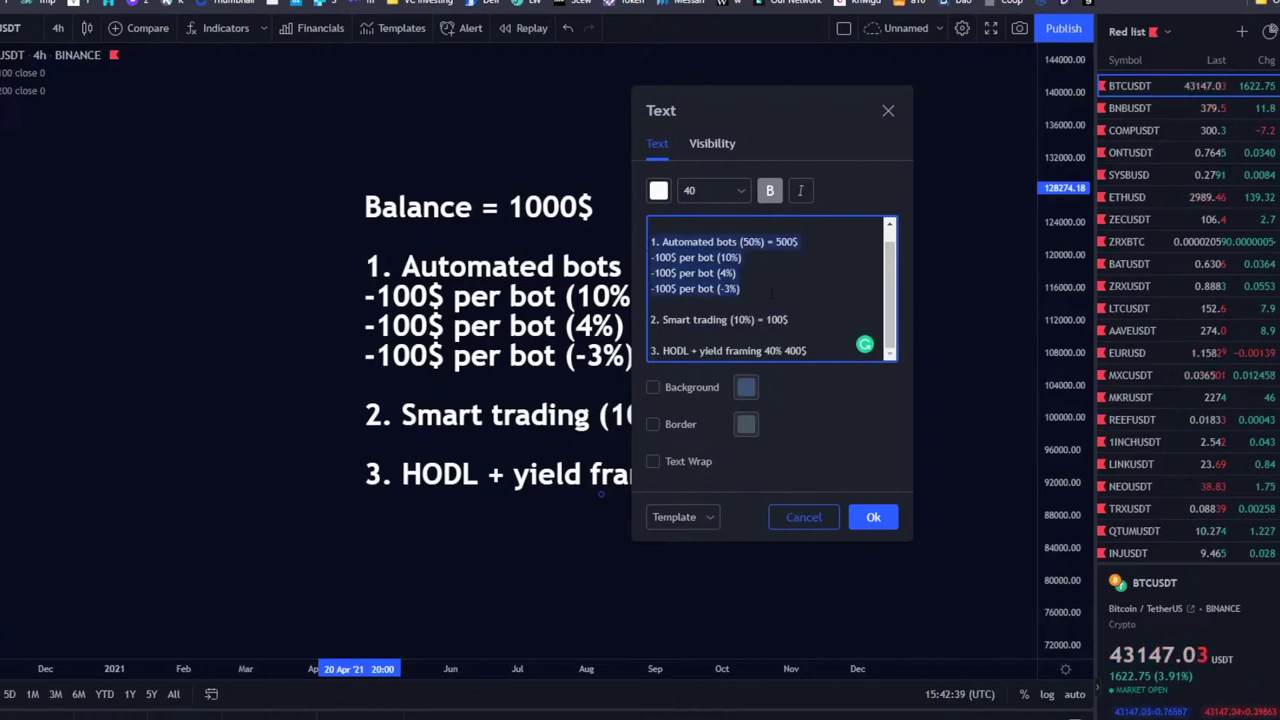
- Highlight the full three-part allocation in the note to examine how the 1000$ balance is divided
{"action": "triple_click", "coordinate": [725, 319]}
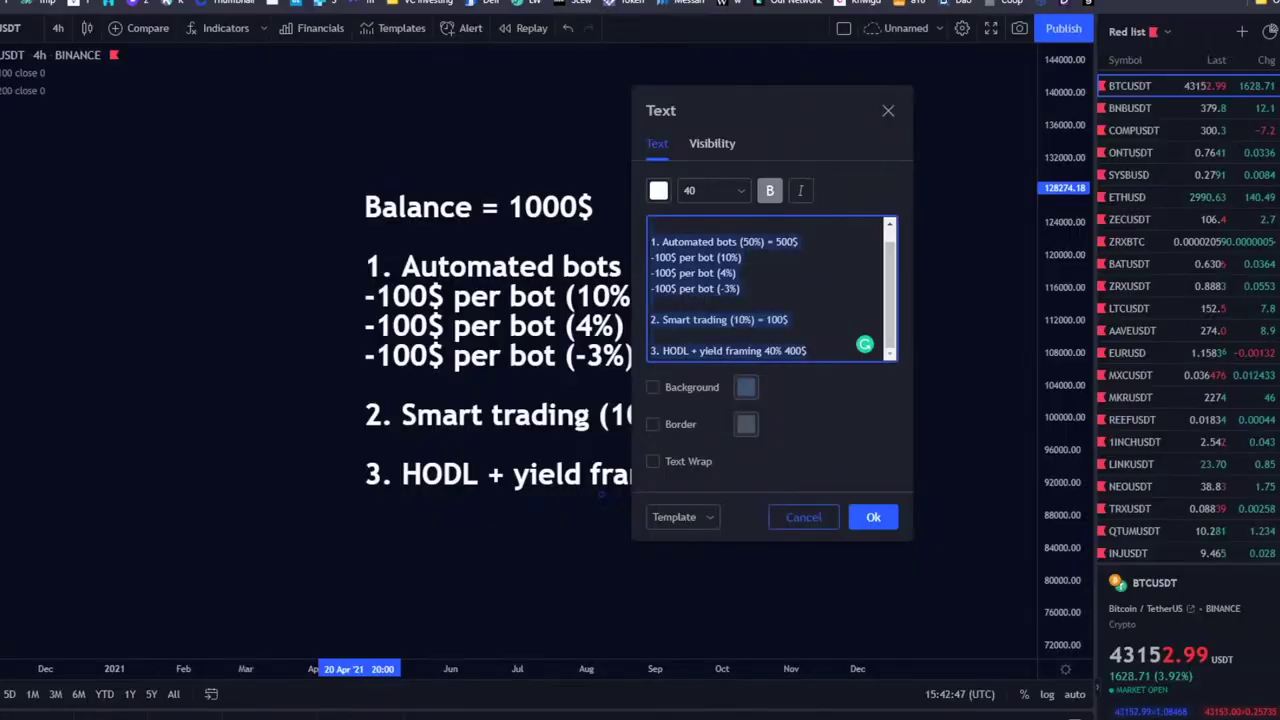
{"action": "left_click", "coordinate": [742, 257]}
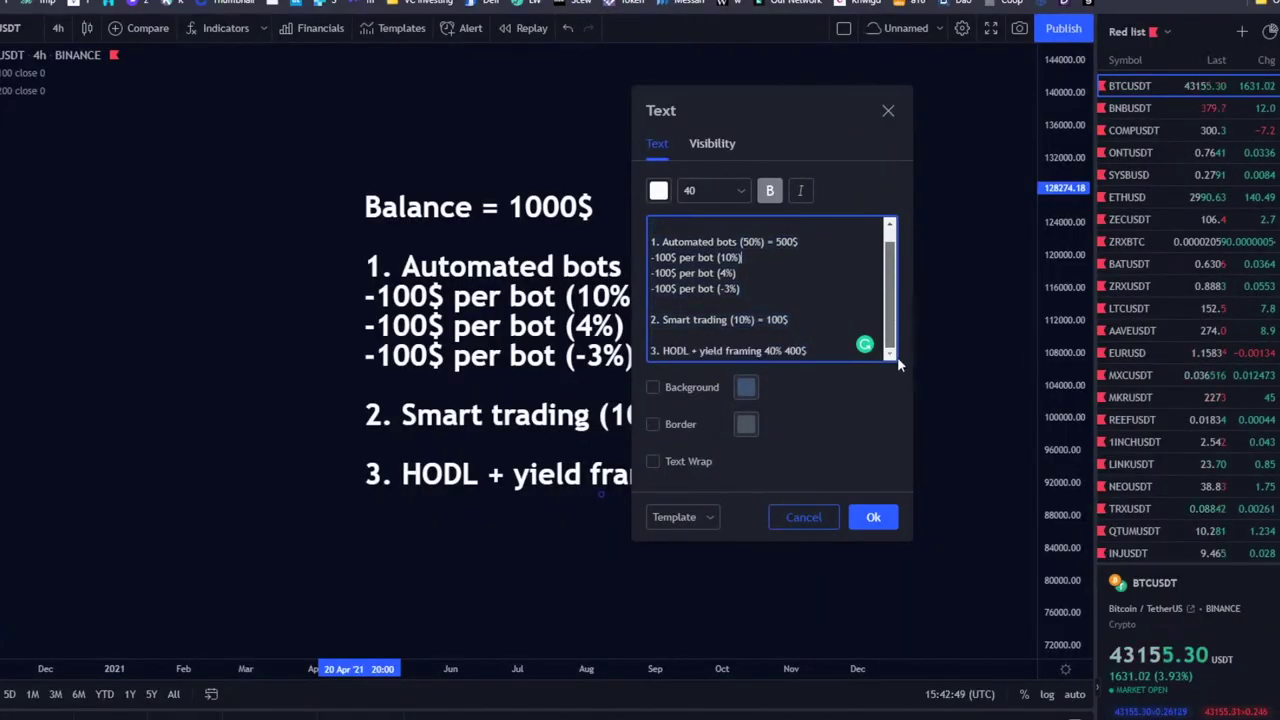
{"action": "left_click_drag", "start_coordinate": [795, 322], "coordinate": [650, 214]}
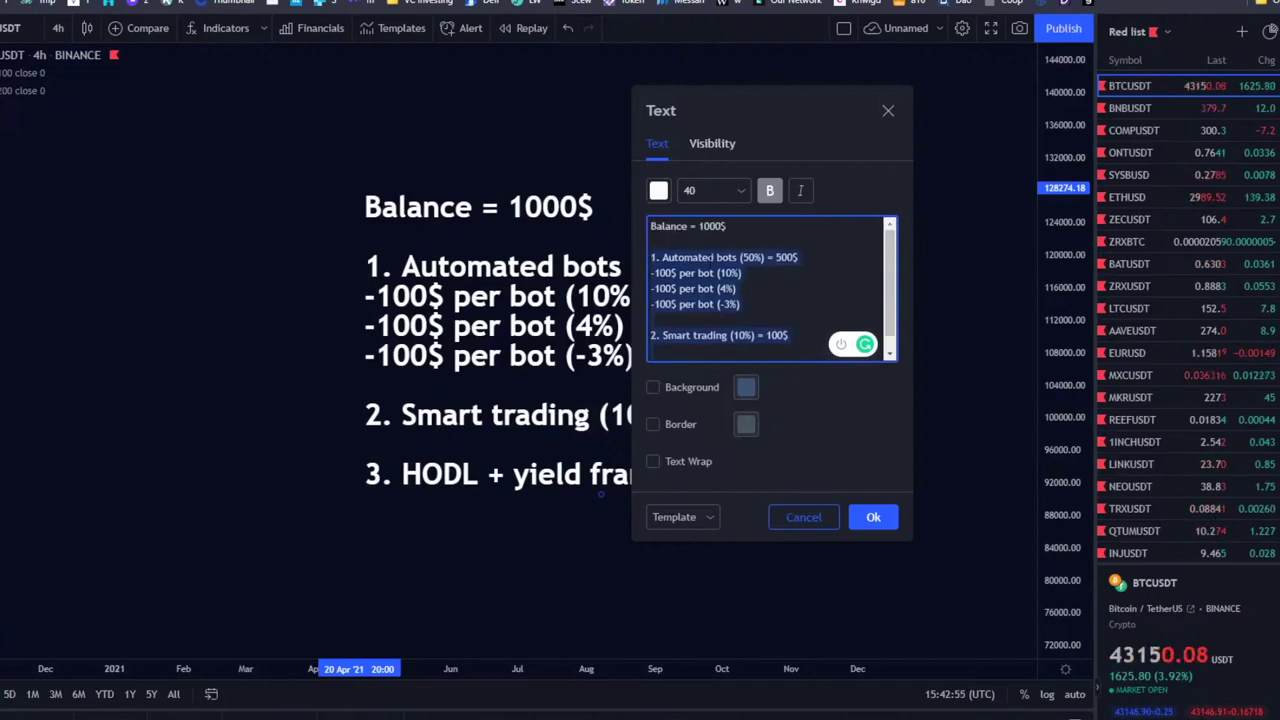
{"action": "left_click", "coordinate": [651, 241]}
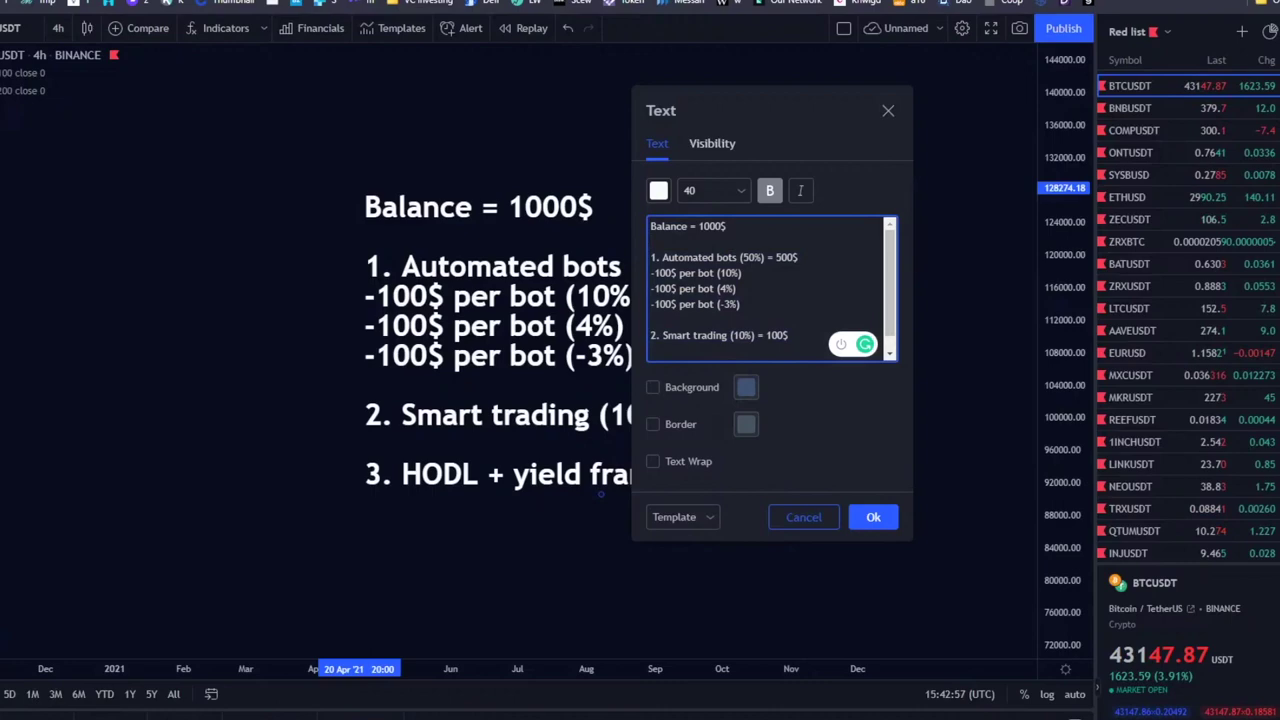
{"action": "scroll", "coordinate": [770, 290], "scroll_direction": "down", "scroll_amount": 1}
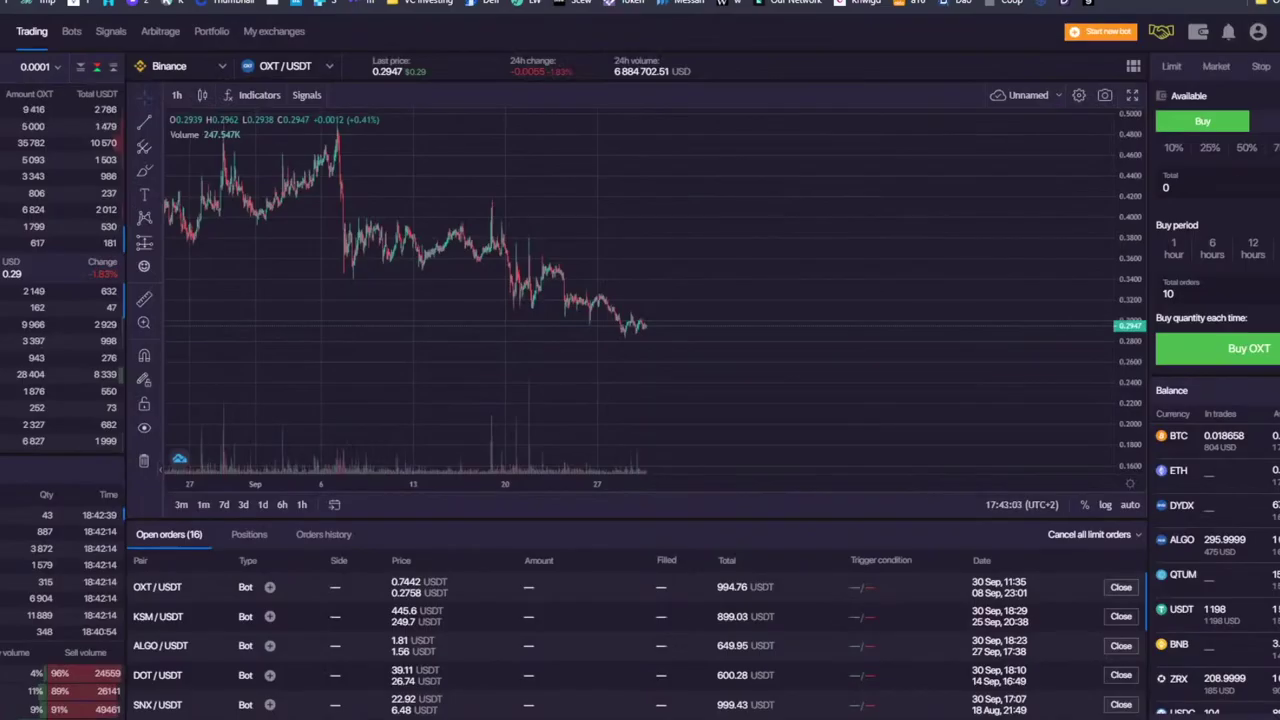
- On Bitsgap, check the balances of the connected exchanges, and sort the spot bots by change from highest to lowest
{"action": "left_click", "coordinate": [172, 66]}
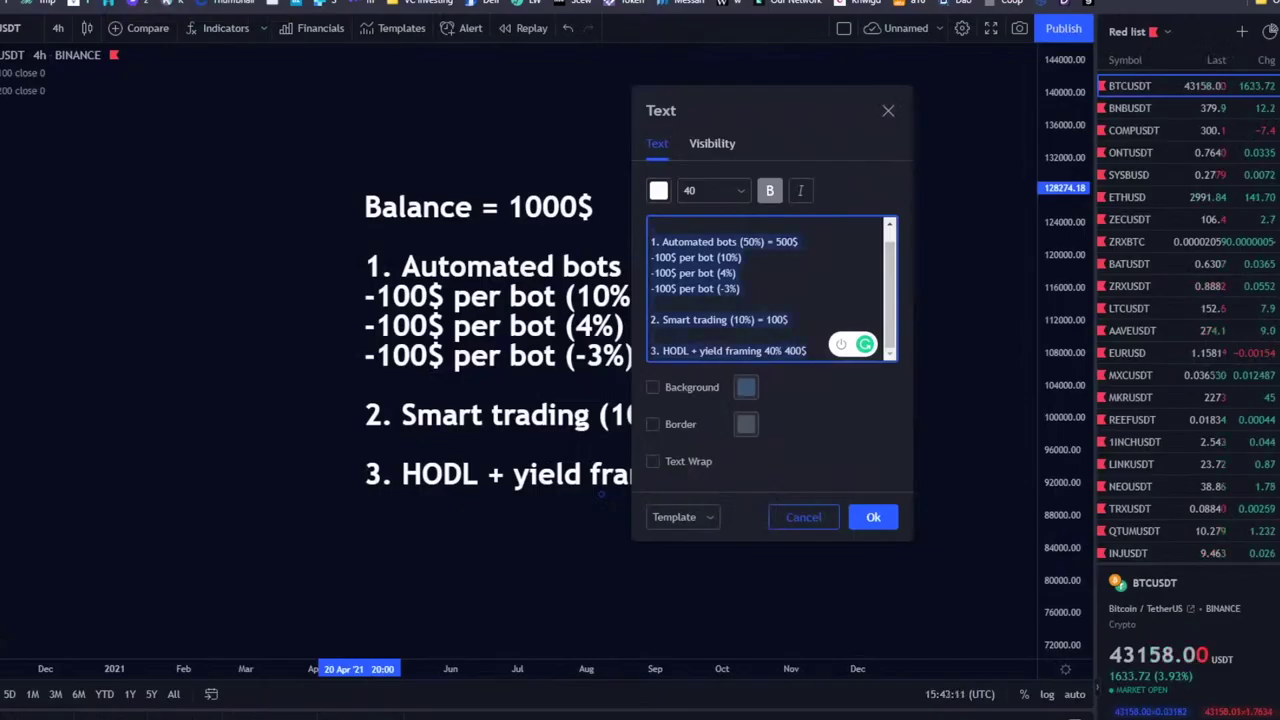
{"action": "left_click", "coordinate": [342, 236]}
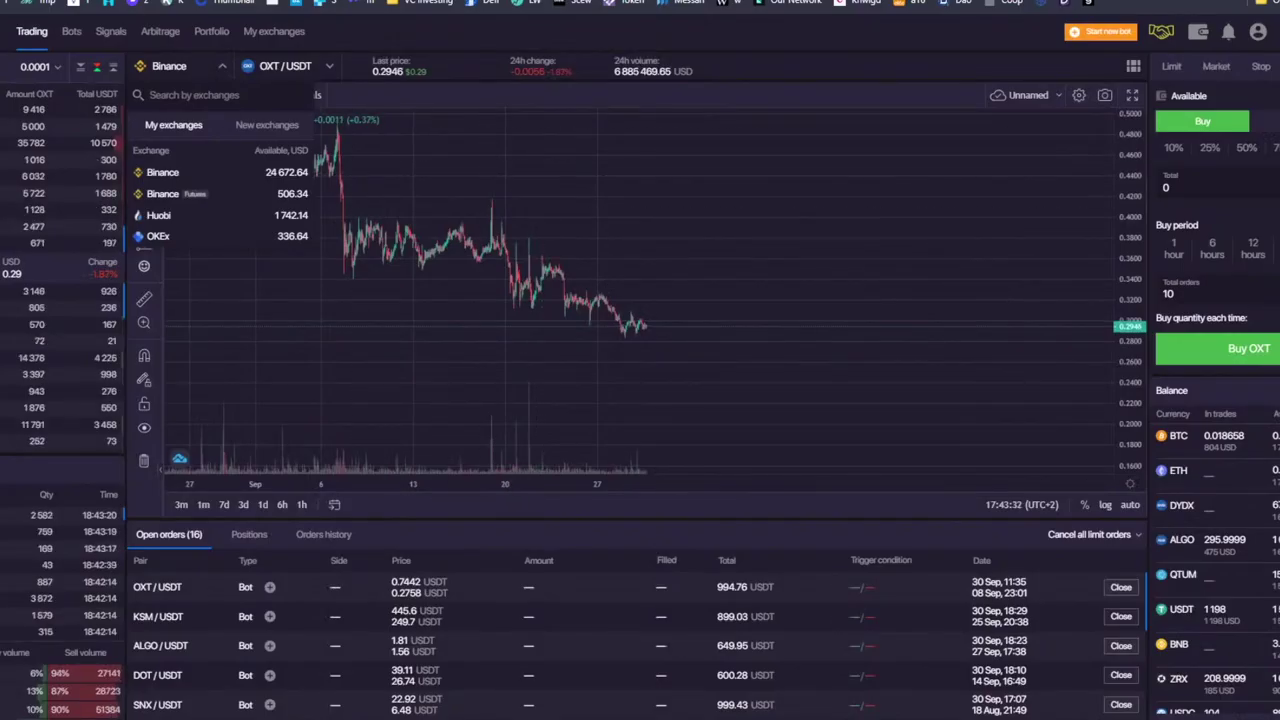
{"action": "left_click", "coordinate": [72, 32]}
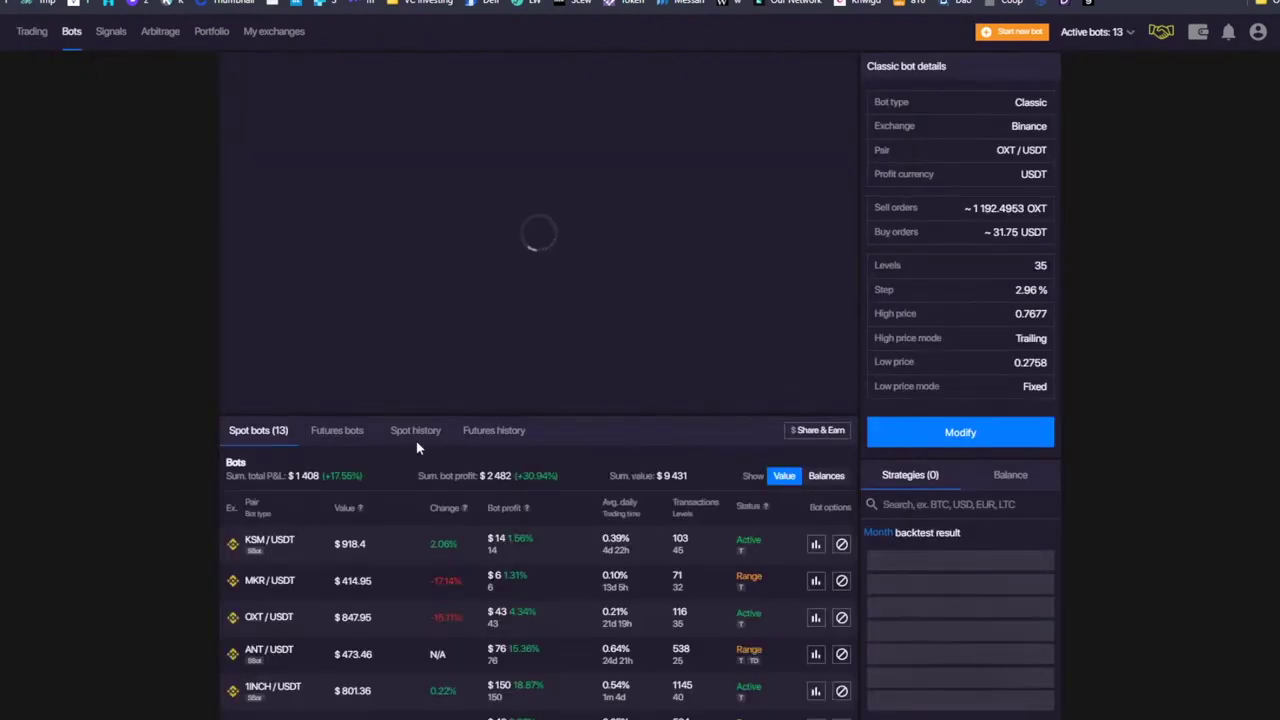
{"action": "left_click", "coordinate": [445, 508]}
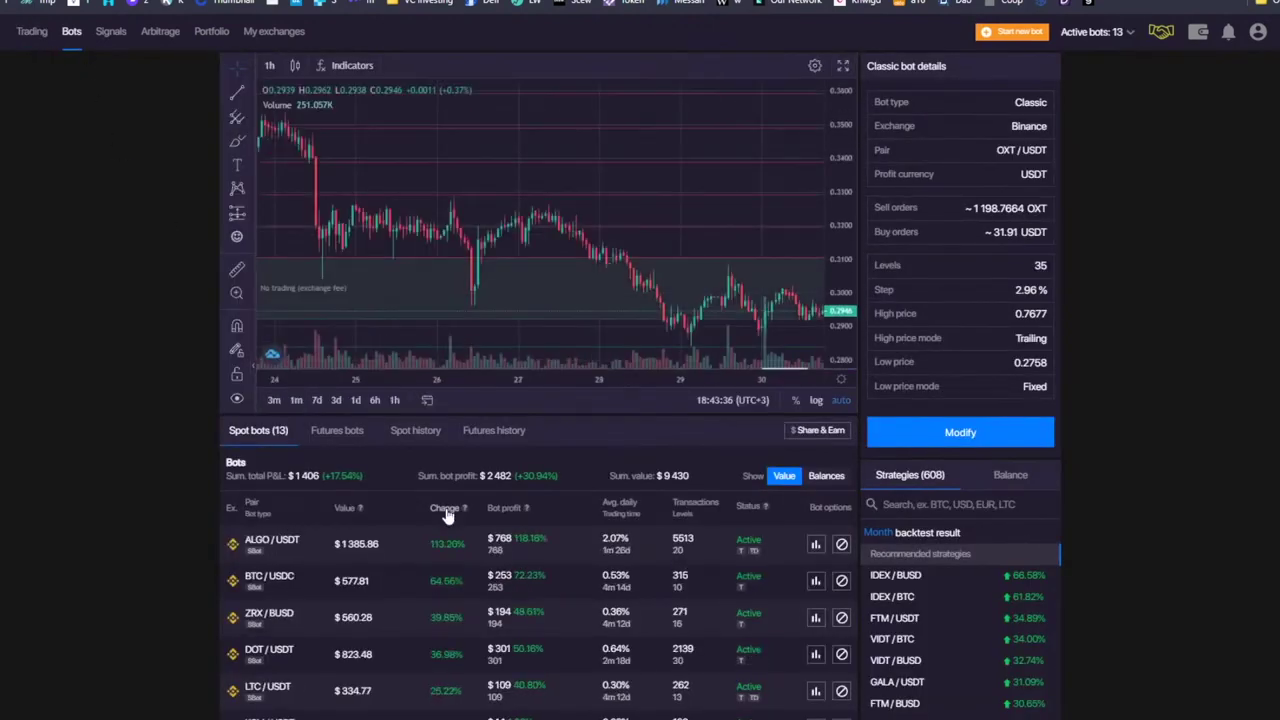
- Examine the summed total P&L of the spot bots and the individual results of all listed pairs
{"action": "scroll", "coordinate": [447, 512], "scroll_direction": "down", "scroll_amount": 3}
{"action": "scroll", "coordinate": [367, 183], "scroll_direction": "up", "scroll_amount": 1}
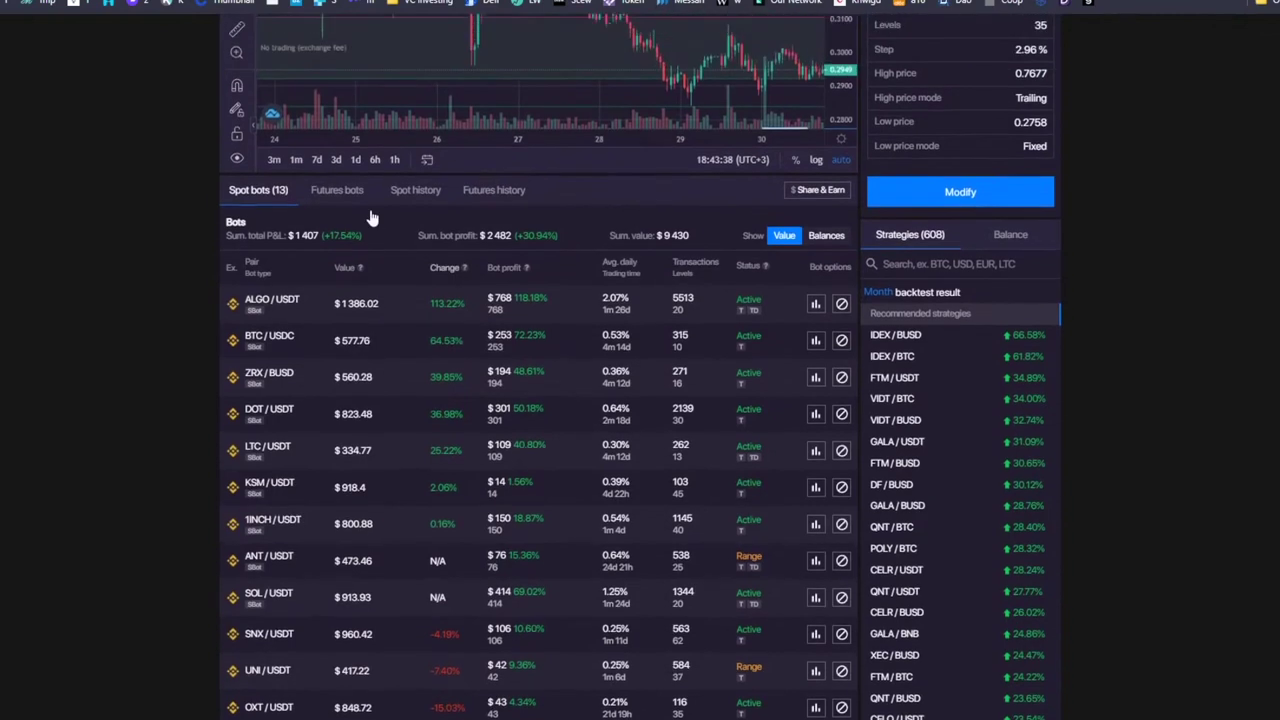
{"action": "left_click_drag", "start_coordinate": [329, 253], "coordinate": [290, 253]}
{"action": "left_click", "coordinate": [381, 260]}
{"action": "left_click", "coordinate": [379, 242]}
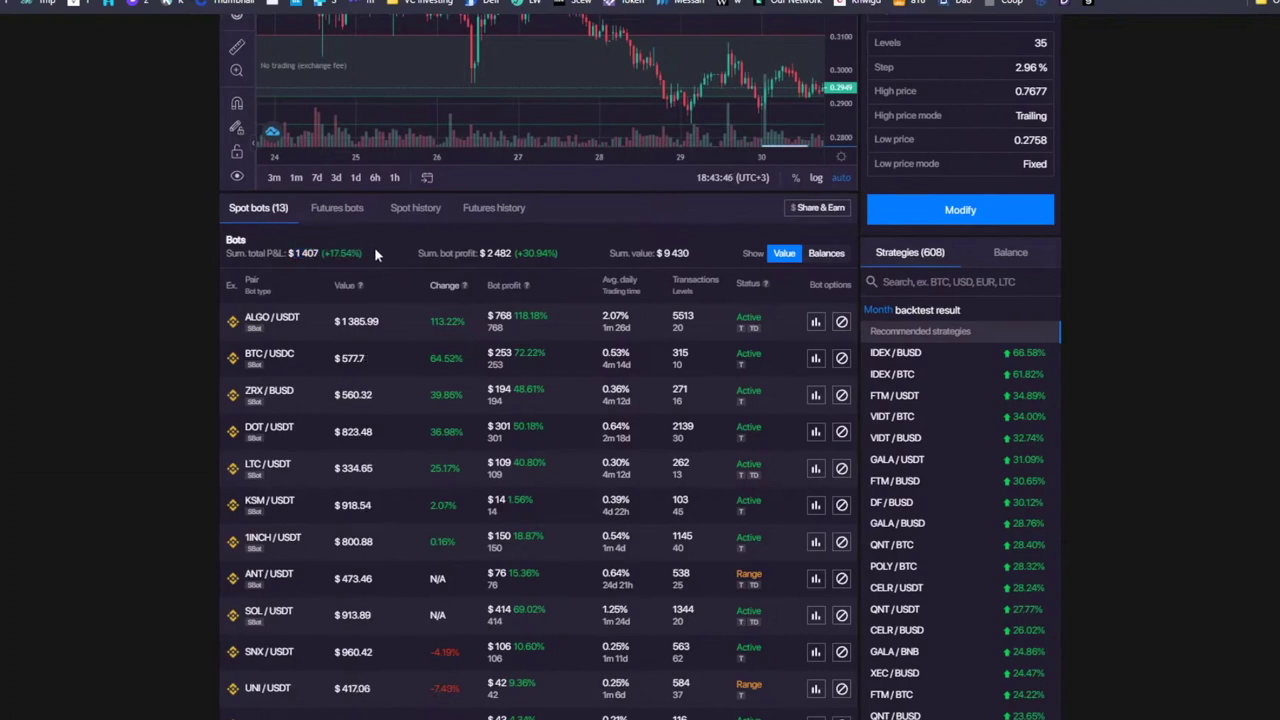
{"action": "scroll", "coordinate": [375, 254], "scroll_direction": "down", "scroll_amount": 2}
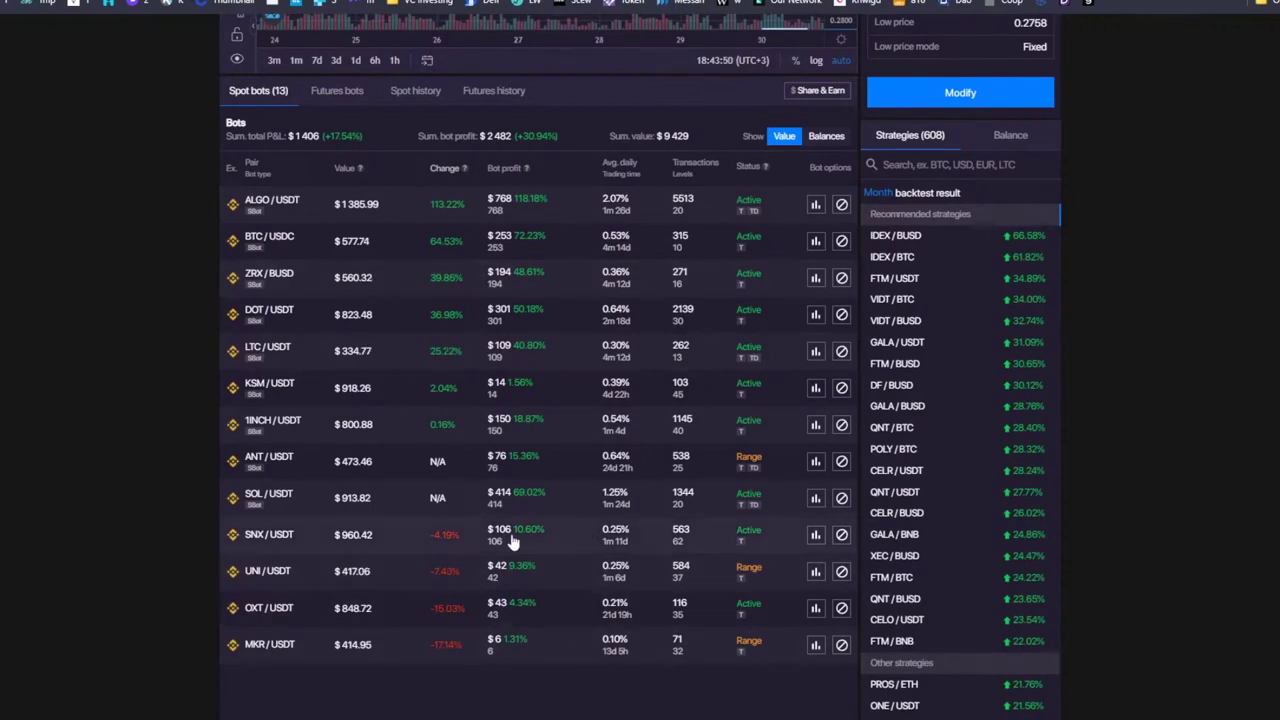
- Compare the summed total P&L with the summed bot profit of the spot bots
{"action": "scroll", "coordinate": [512, 543], "scroll_direction": "up", "scroll_amount": 1}
{"action": "scroll", "coordinate": [512, 543], "scroll_direction": "up", "scroll_amount": 1}
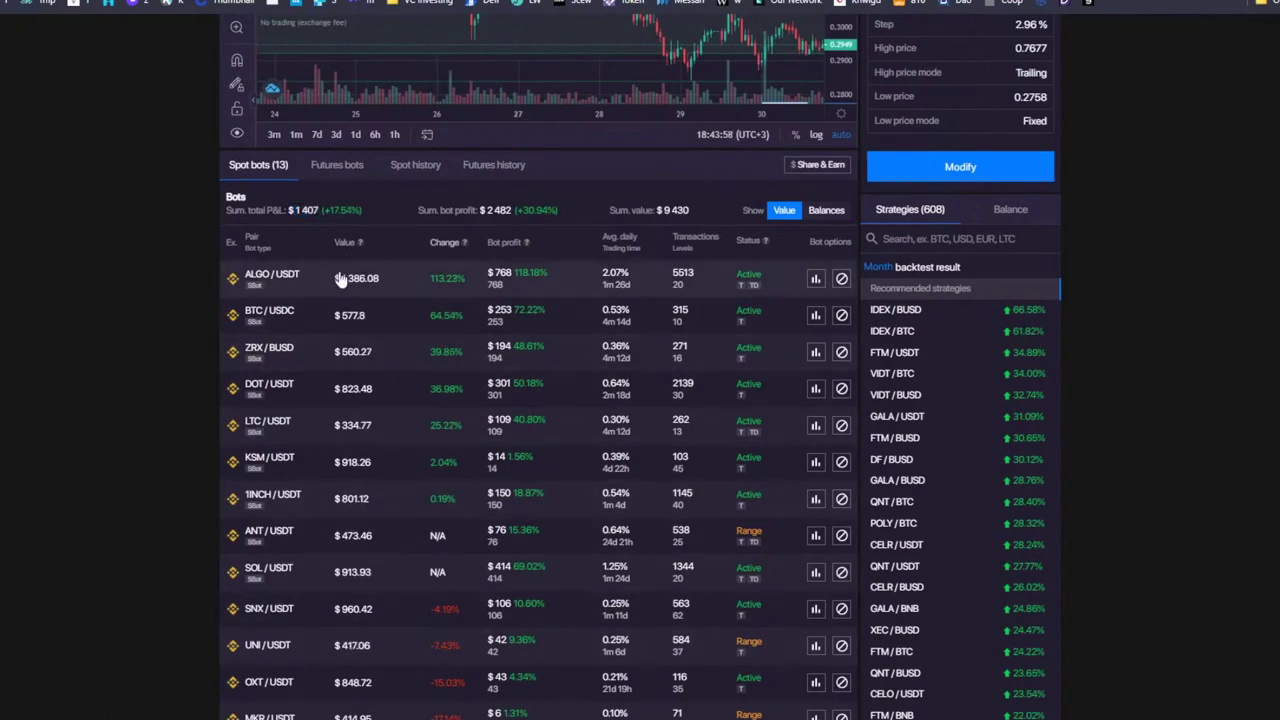
{"action": "scroll", "coordinate": [350, 395], "scroll_direction": "down", "scroll_amount": 1}
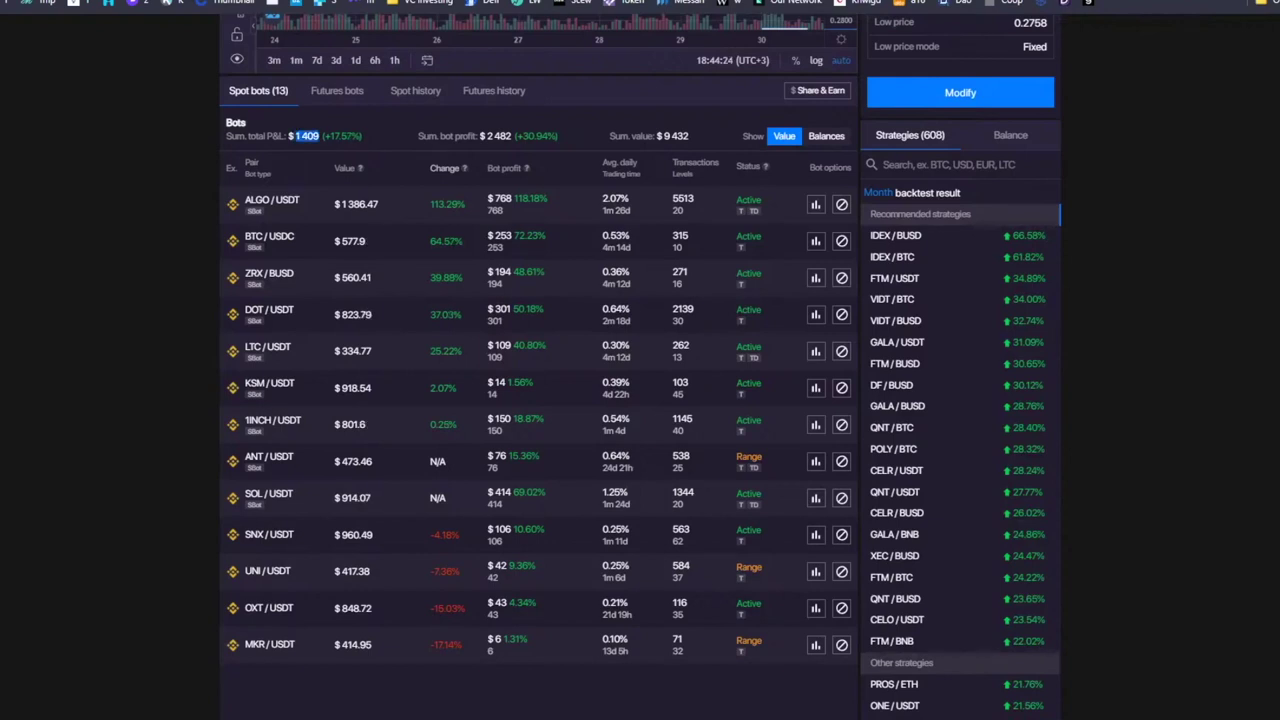
{"action": "left_click", "coordinate": [423, 113]}
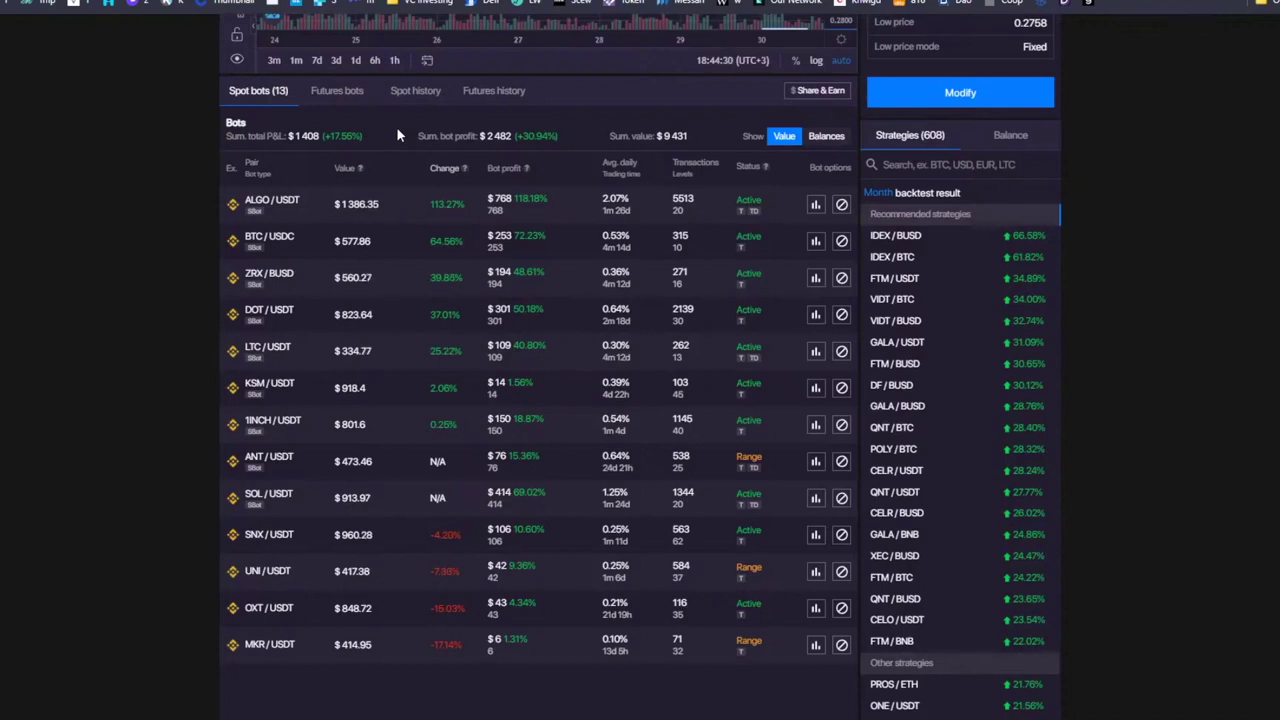
{"action": "scroll", "coordinate": [400, 130], "scroll_direction": "up", "scroll_amount": 1}
{"action": "scroll", "coordinate": [478, 133], "scroll_direction": "down", "scroll_amount": 1}
{"action": "double_click", "coordinate": [494, 136]}
{"action": "left_click", "coordinate": [575, 133]}
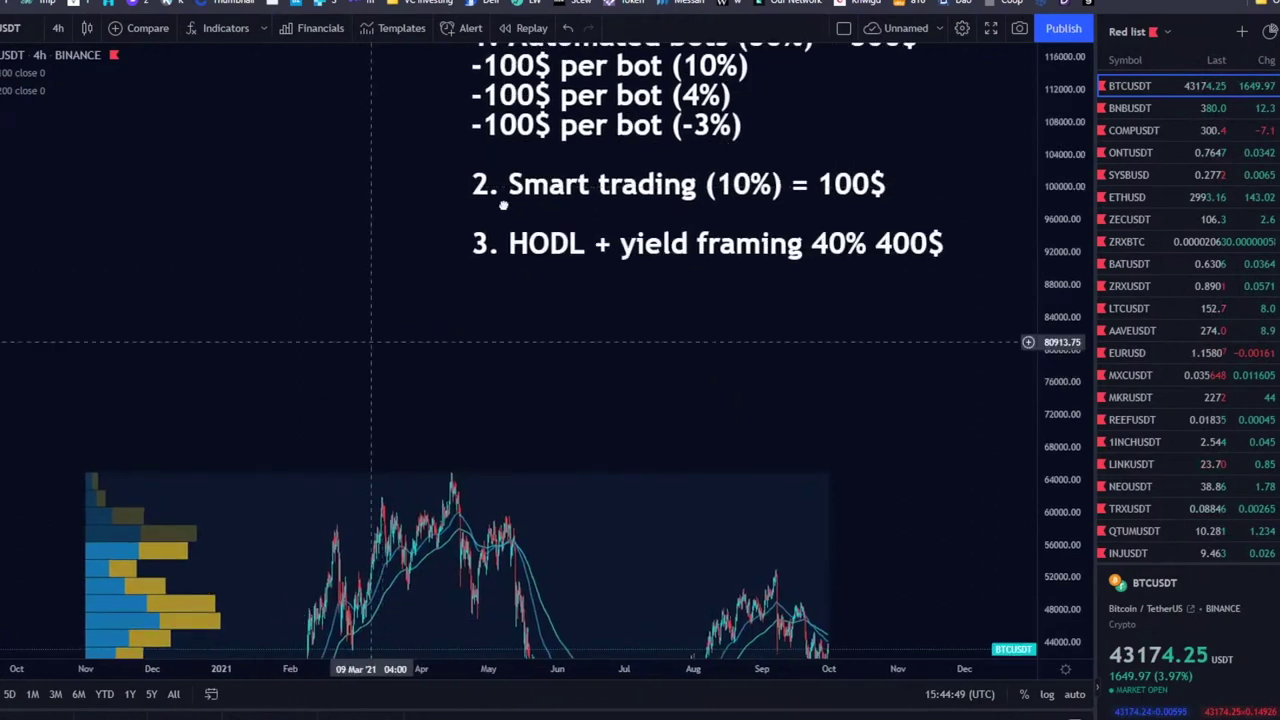
- Return to TradingView and examine the BTCUSDT price decline from May to June 2021 on the 4h chart
{"action": "scroll", "coordinate": [372, 342], "scroll_direction": "up", "scroll_amount": 10}
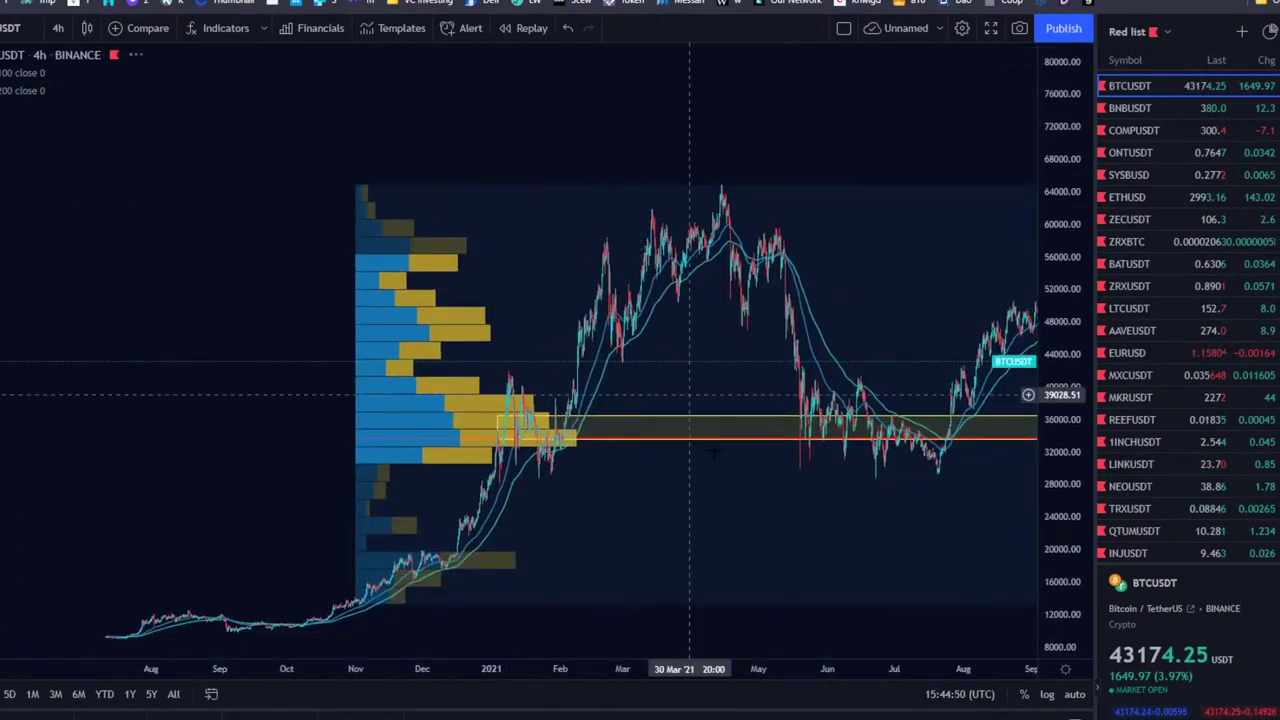
{"action": "scroll", "coordinate": [566, 260], "scroll_direction": "up", "scroll_amount": 10}
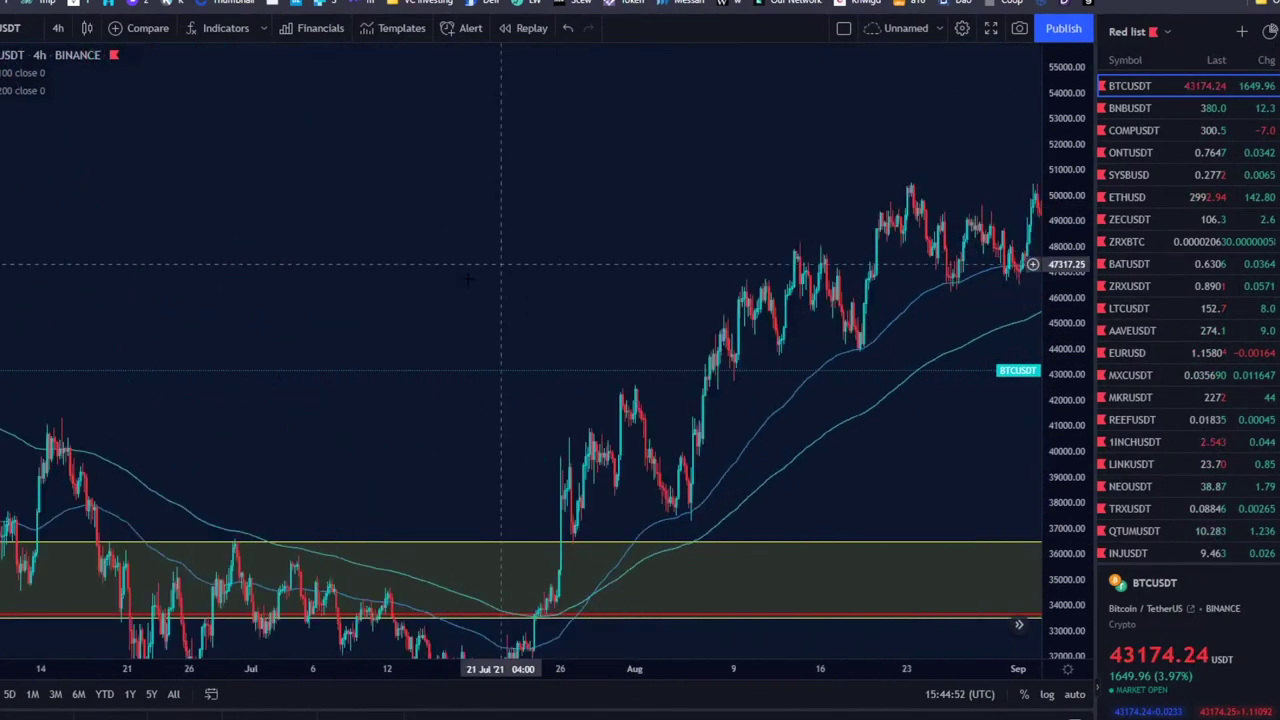
{"action": "scroll", "coordinate": [430, 180], "scroll_direction": "up", "scroll_amount": 5}
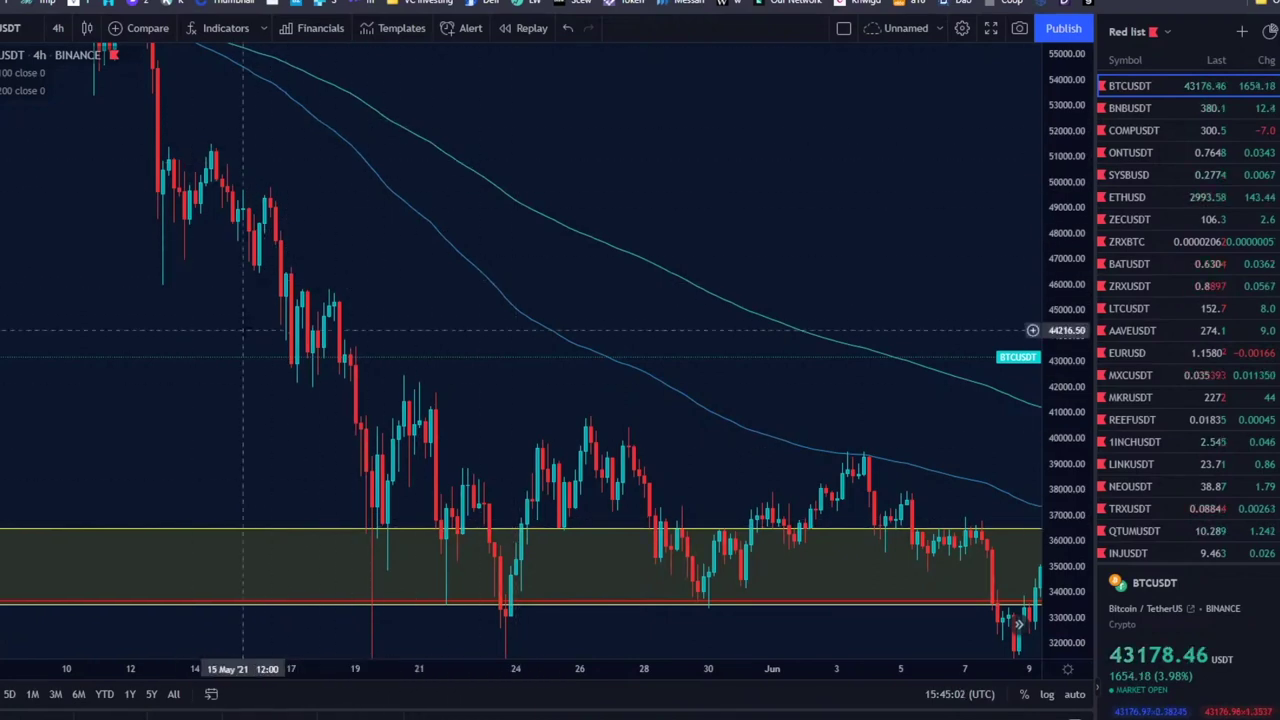
{"action": "left_click_drag", "start_coordinate": [1065, 300], "coordinate": [1065, 360]}
{"action": "scroll", "coordinate": [742, 383], "scroll_direction": "down", "scroll_amount": 5}
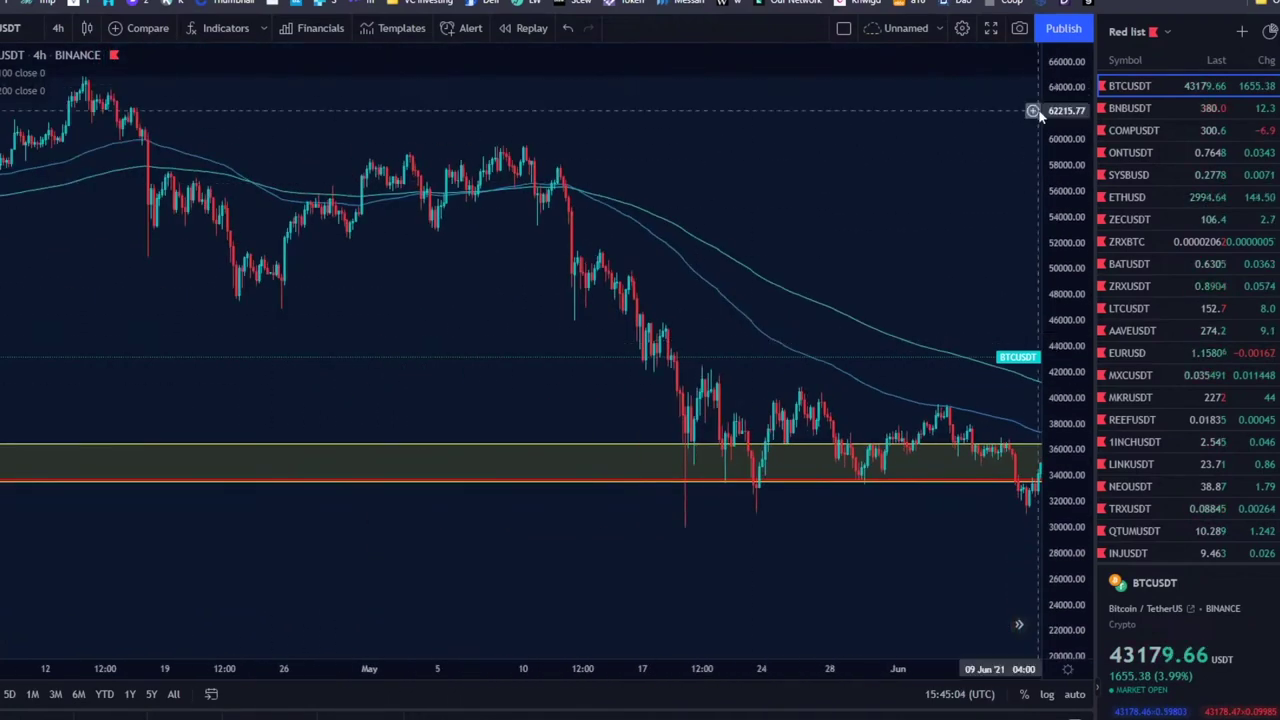
{"action": "scroll", "coordinate": [742, 383], "scroll_direction": "down", "scroll_amount": 2}
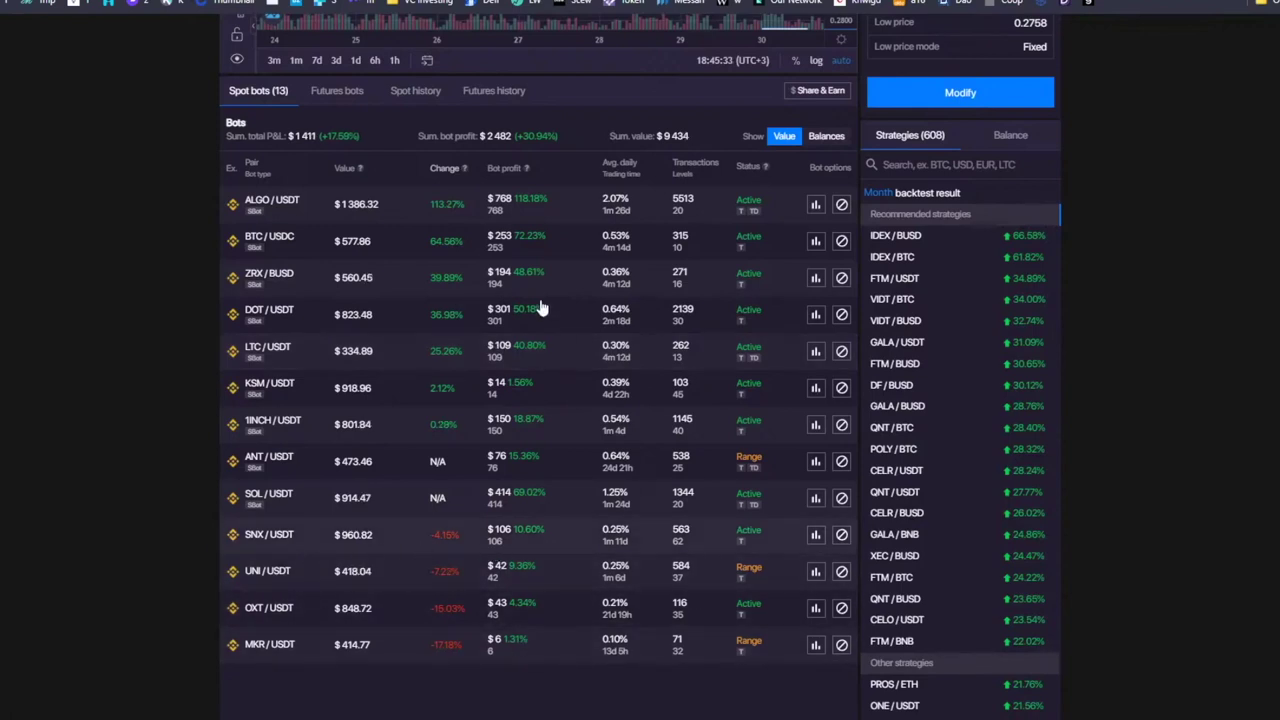
- Back on Bitsgap, review the SNX / USDT bot's initial and current funds, close its statistics and view its trades on the chart
{"action": "left_click", "coordinate": [815, 535]}
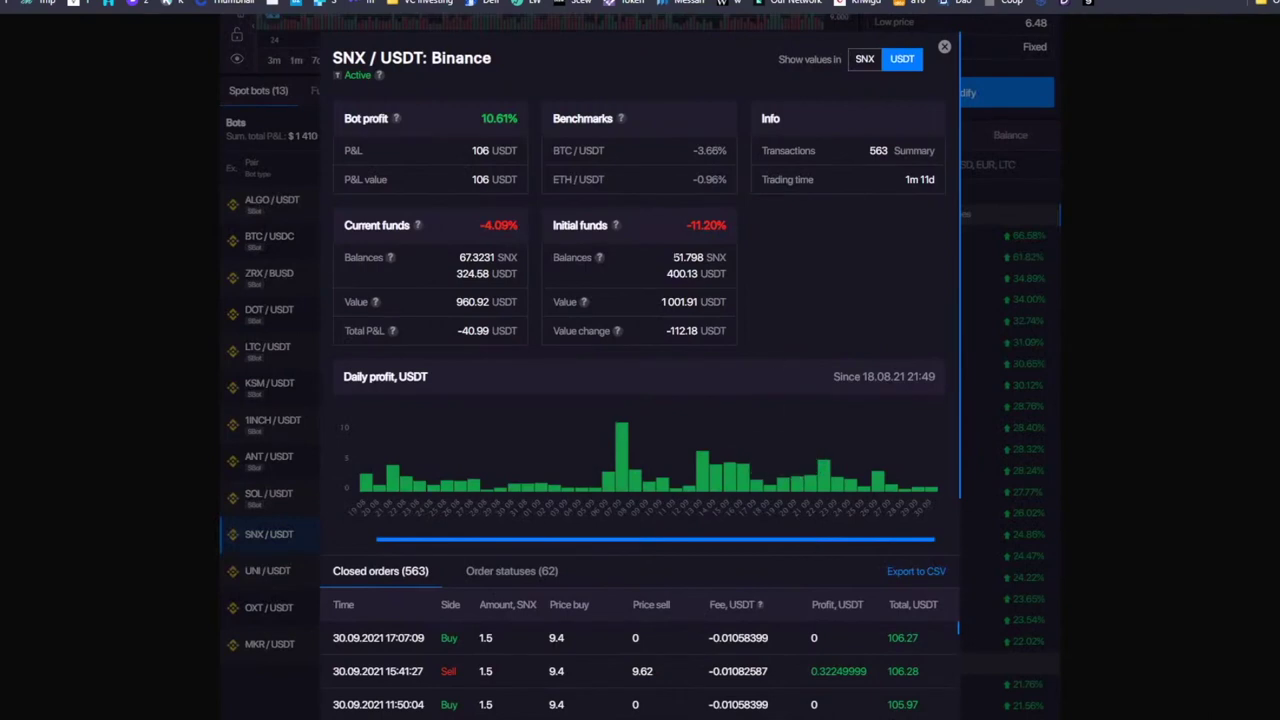
{"action": "left_click_drag", "start_coordinate": [689, 269], "coordinate": [700, 278]}
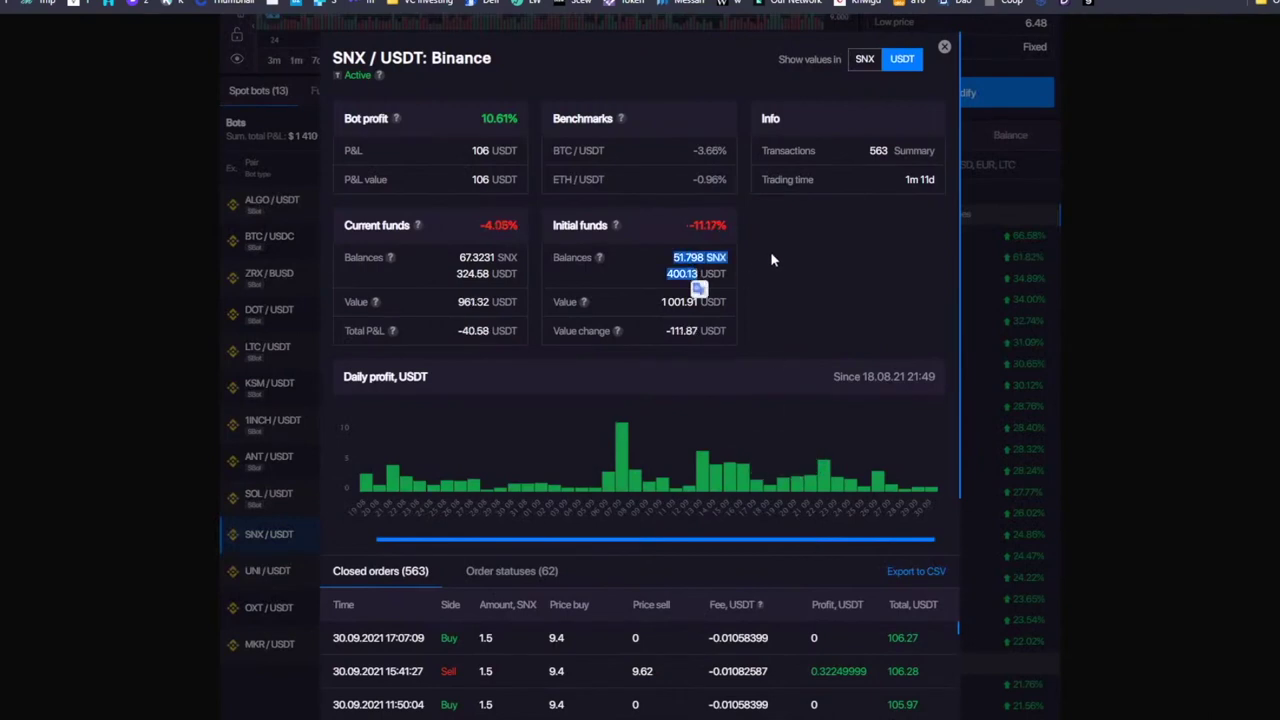
{"action": "left_click", "coordinate": [665, 277]}
{"action": "left_click", "coordinate": [641, 283]}
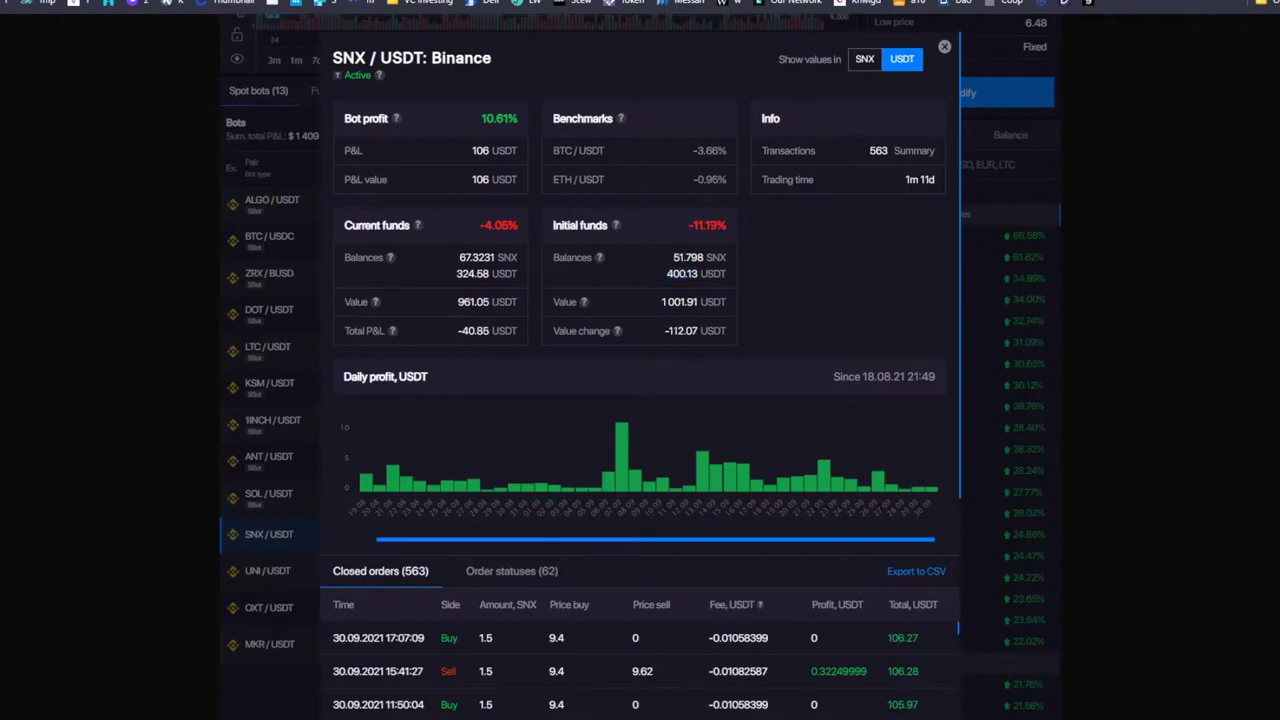
{"action": "left_click", "coordinate": [783, 292]}
{"action": "left_click", "coordinate": [590, 286]}
{"action": "left_click", "coordinate": [944, 49]}
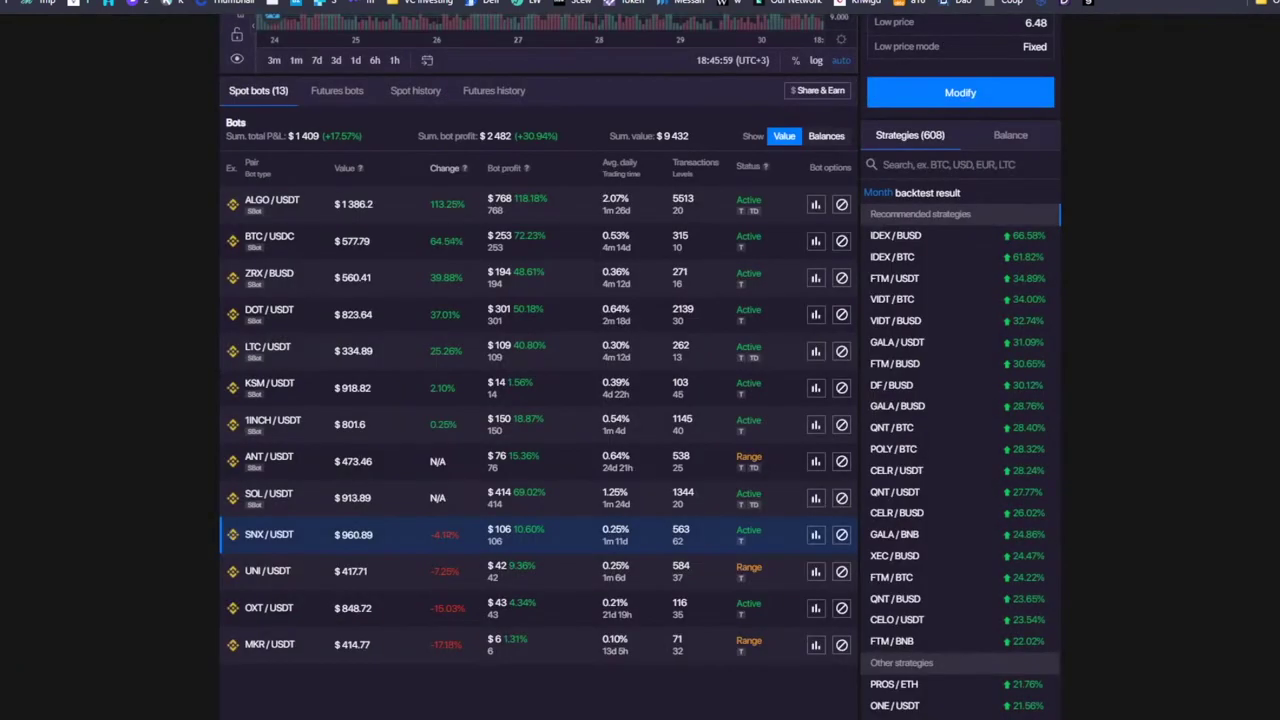
{"action": "scroll", "coordinate": [63, 290], "scroll_direction": "up", "scroll_amount": 3}
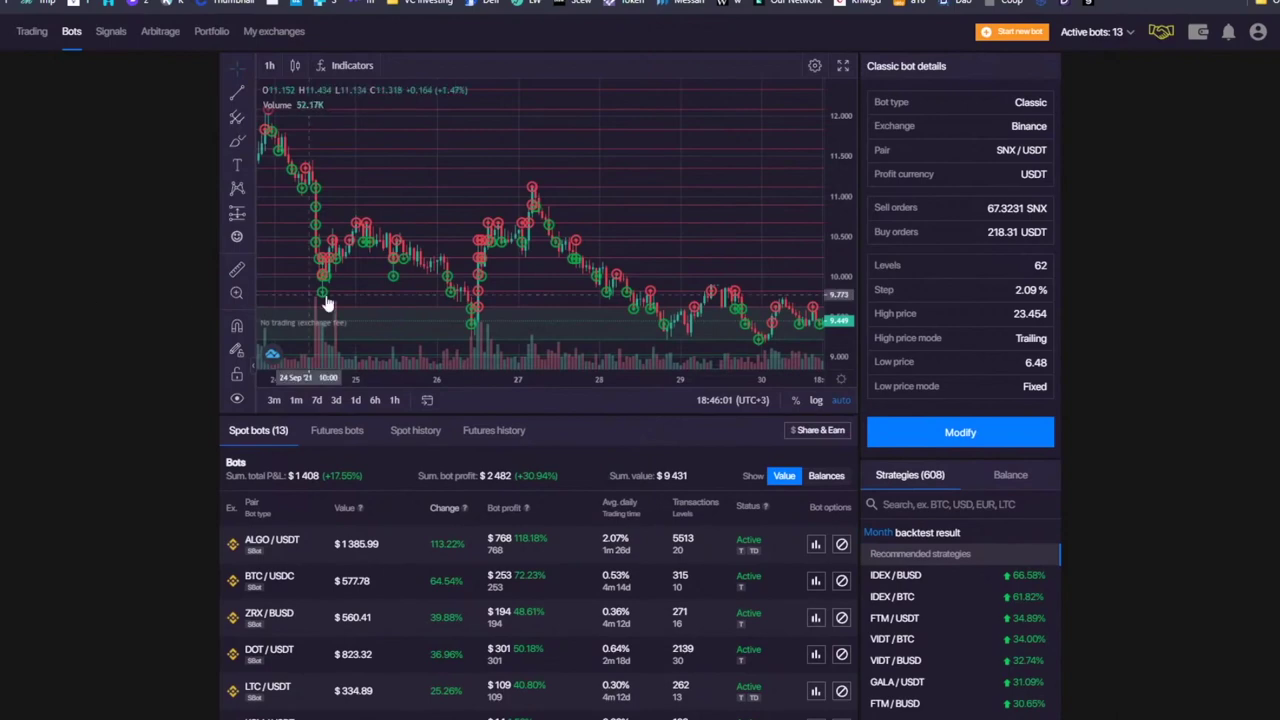
- Switch to TradingView and view the note splitting the 1000$ balance above the BTCUSDT 4h chart
{"action": "scroll", "coordinate": [449, 214], "scroll_direction": "down", "scroll_amount": 5}
{"action": "key", "text": "ctrl+Tab"}
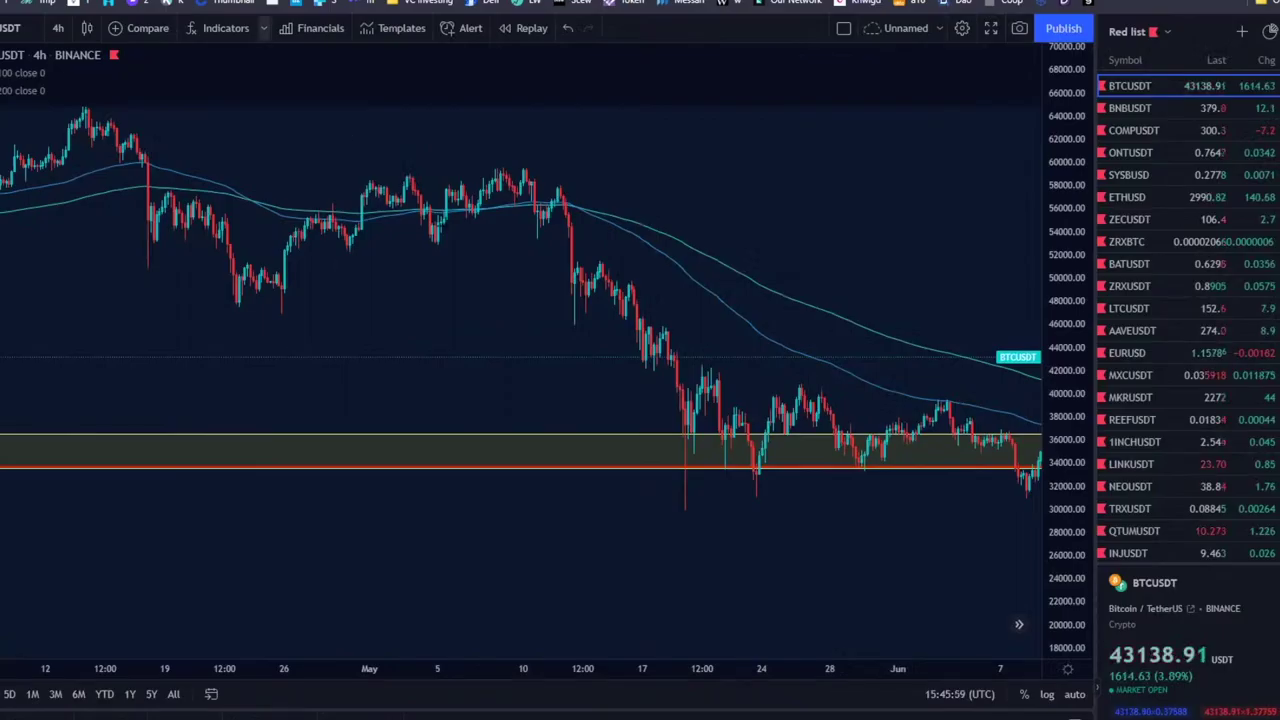
{"action": "scroll", "coordinate": [850, 137], "scroll_direction": "down", "scroll_amount": 2}
{"action": "left_click_drag", "start_coordinate": [850, 137], "coordinate": [452, 303]}
{"action": "scroll", "coordinate": [543, 343], "scroll_direction": "down", "scroll_amount": 2}
{"action": "left_click_drag", "start_coordinate": [543, 343], "coordinate": [180, 200]}
{"action": "mouse_move", "coordinate": [545, 198]}
{"action": "left_mouse_down"}
{"action": "mouse_move", "coordinate": [337, 466]}
{"action": "mouse_move", "coordinate": [360, 397]}
{"action": "mouse_move", "coordinate": [476, 432]}
{"action": "mouse_move", "coordinate": [780, 137]}
{"action": "mouse_move", "coordinate": [778, 157]}
{"action": "left_mouse_up"}
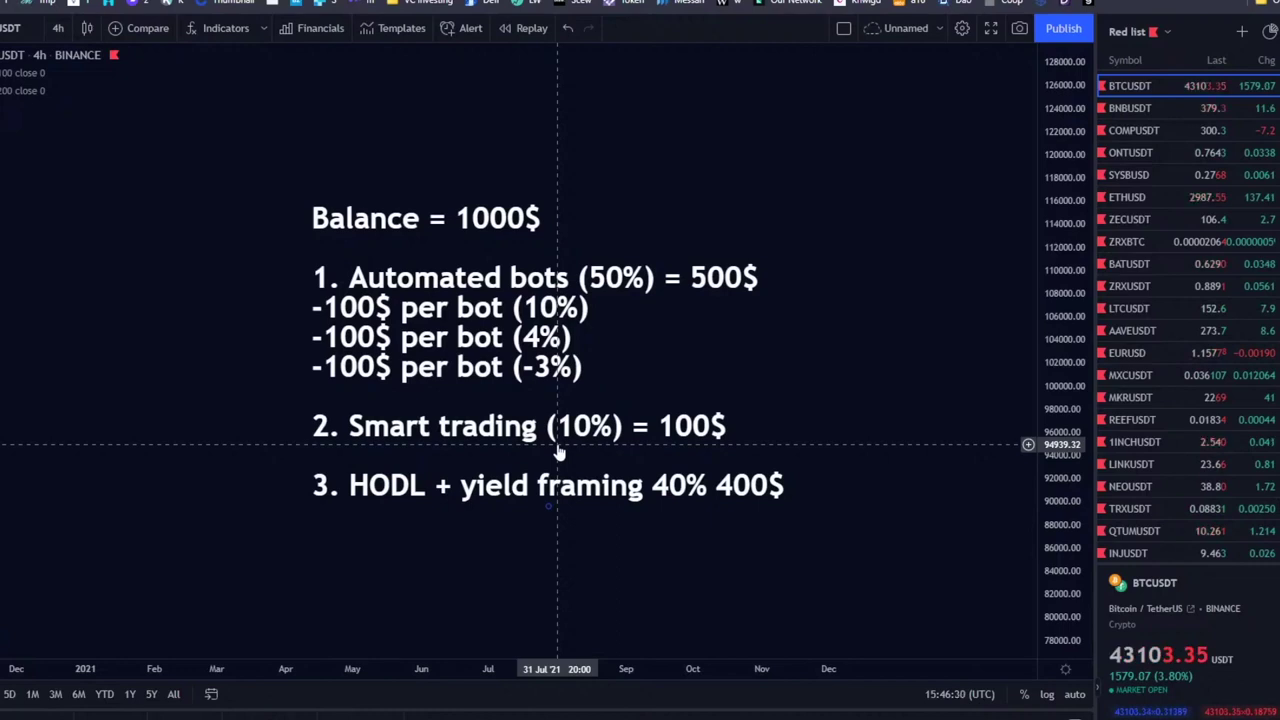
- Place a horizontal line near the April 2021 peak of BTCUSDT, at about 63,286, and delete it
{"action": "mouse_move", "coordinate": [168, 512]}
{"action": "left_mouse_down"}
{"action": "mouse_move", "coordinate": [316, 244]}
{"action": "mouse_move", "coordinate": [394, 177]}
{"action": "mouse_move", "coordinate": [494, 226]}
{"action": "left_mouse_up"}
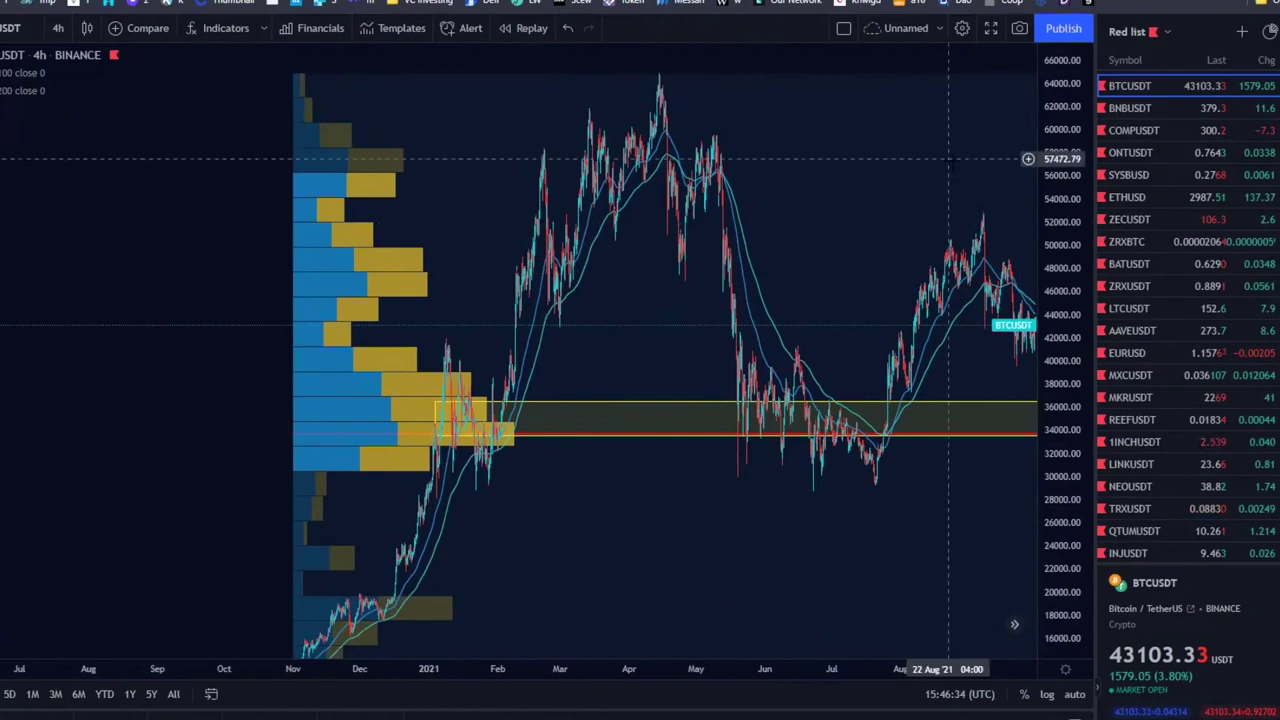
{"action": "left_click_drag", "start_coordinate": [382, 200], "coordinate": [133, 210]}
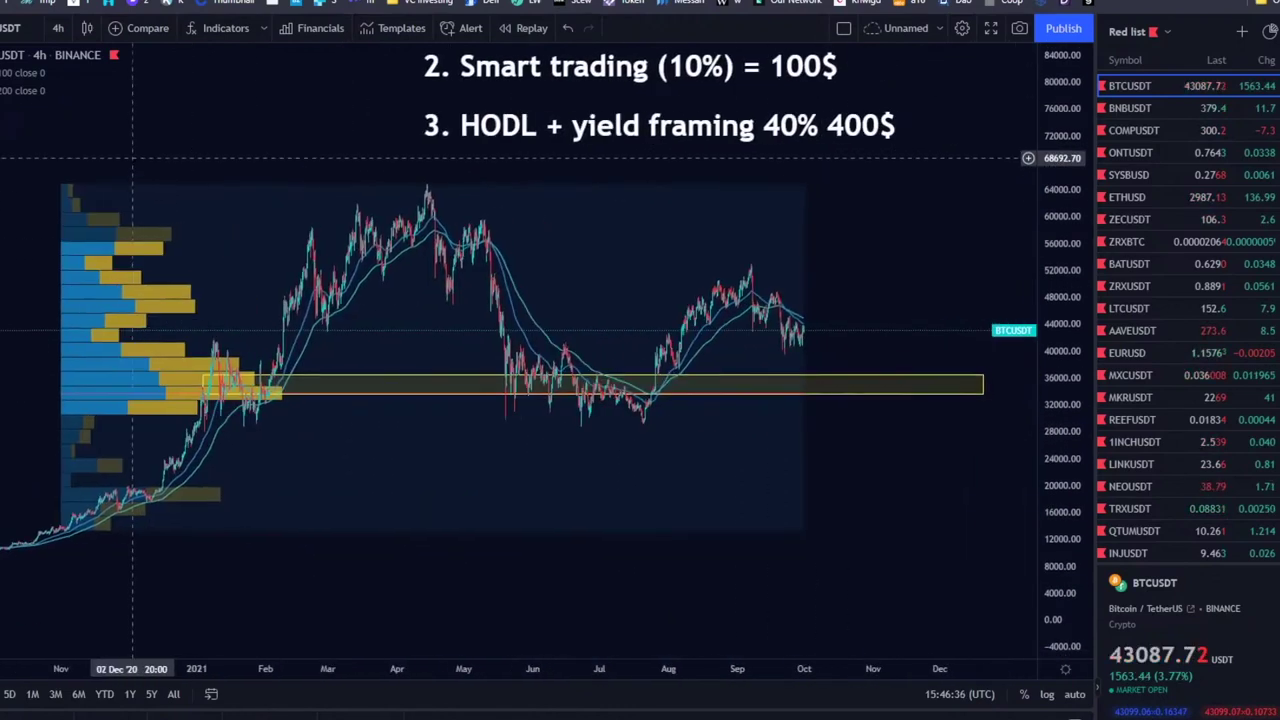
{"action": "key", "text": "alt+h"}
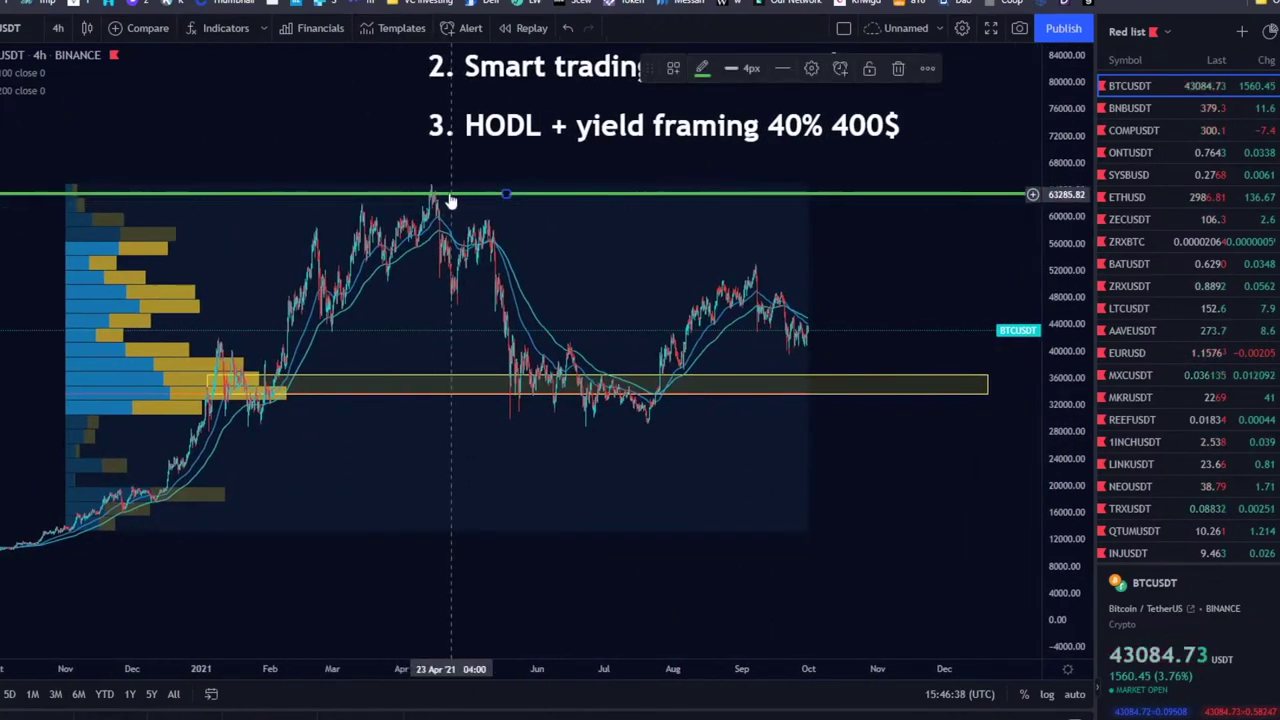
{"action": "left_click", "coordinate": [898, 68]}
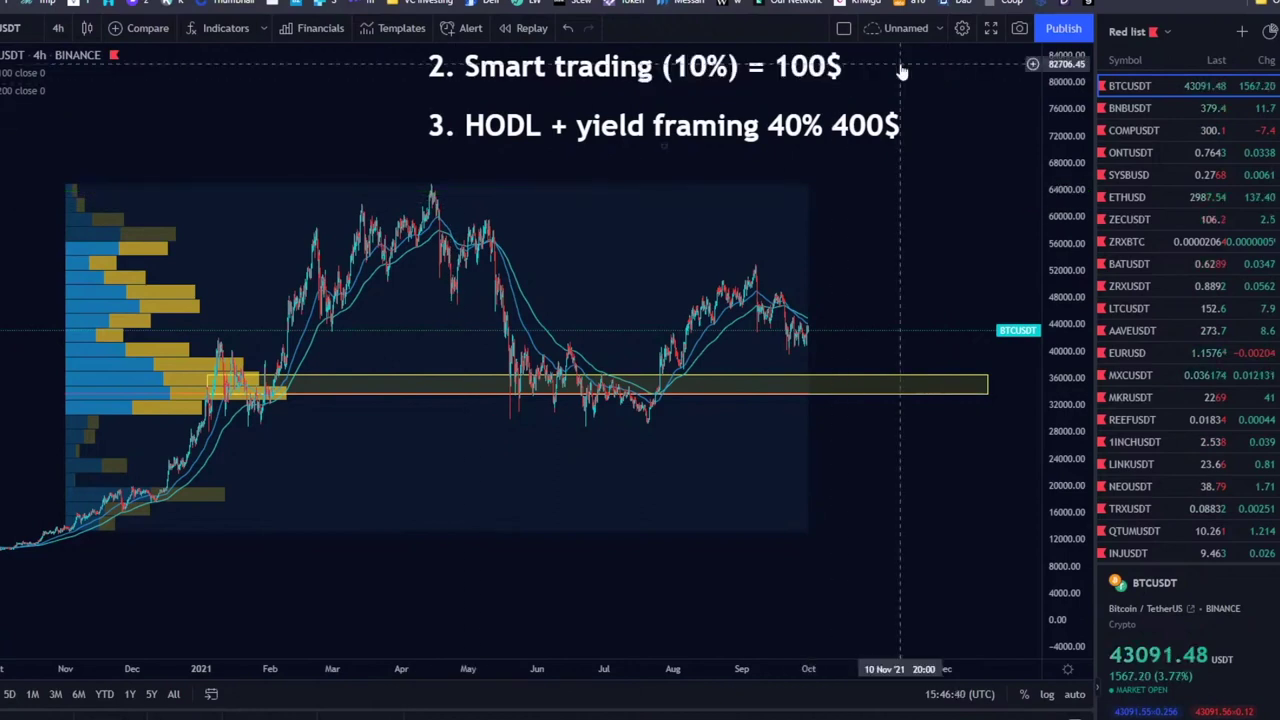
- Review the smart trading and HODL items of the balance note above the BTCUSDT chart
{"action": "mouse_move", "coordinate": [872, 100]}
{"action": "left_mouse_down"}
{"action": "mouse_move", "coordinate": [766, 200]}
{"action": "mouse_move", "coordinate": [765, 179]}
{"action": "left_mouse_up"}
{"action": "left_click_drag", "start_coordinate": [758, 135], "coordinate": [828, 147]}
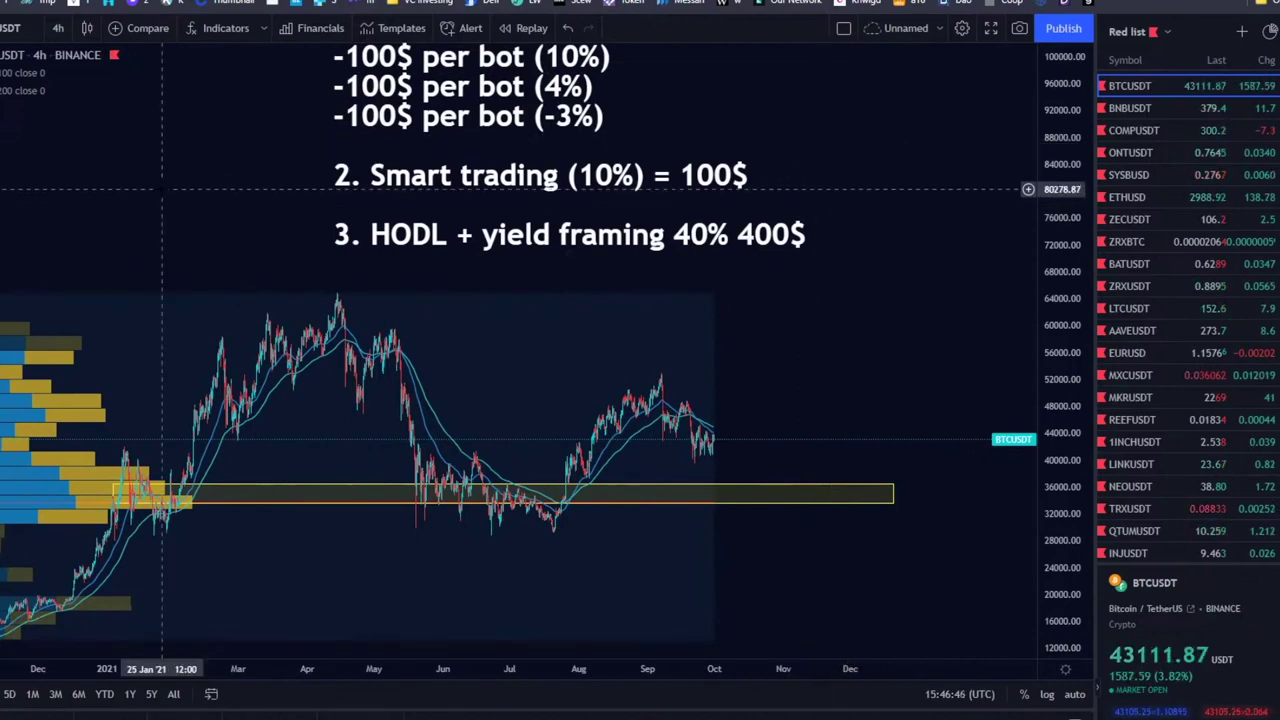
{"action": "left_click_drag", "start_coordinate": [162, 188], "coordinate": [230, 251]}
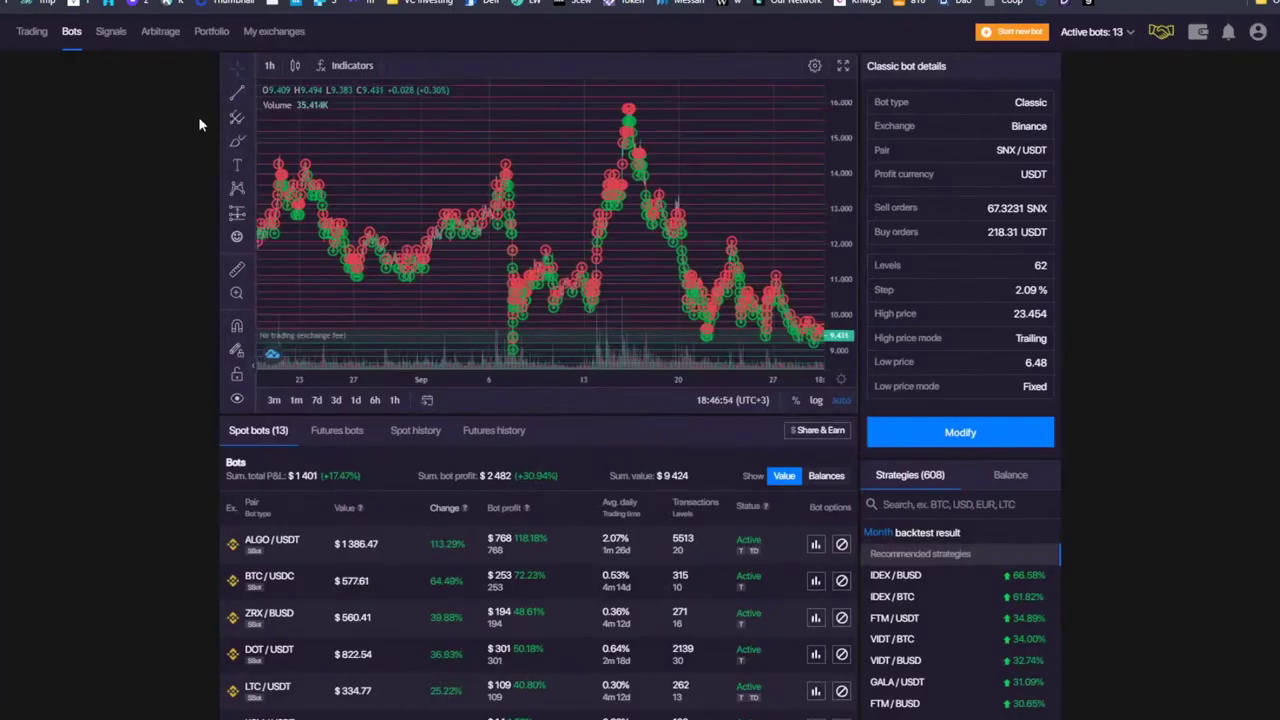
- Back on Bitsgap, examine the SNX / USDT bot's full trade history on the chart and the value and profit of all spot bots
{"action": "scroll", "coordinate": [494, 177], "scroll_direction": "down", "scroll_amount": 5}
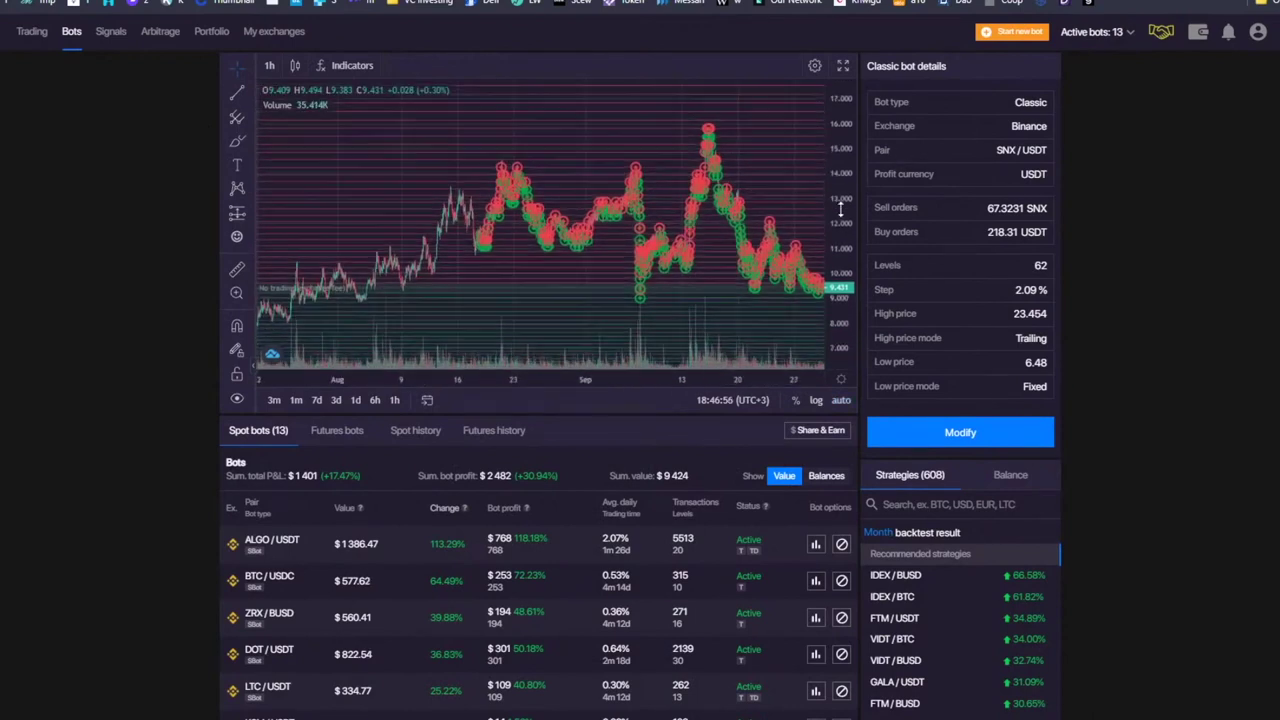
{"action": "scroll", "coordinate": [69, 336], "scroll_direction": "down", "scroll_amount": 3}
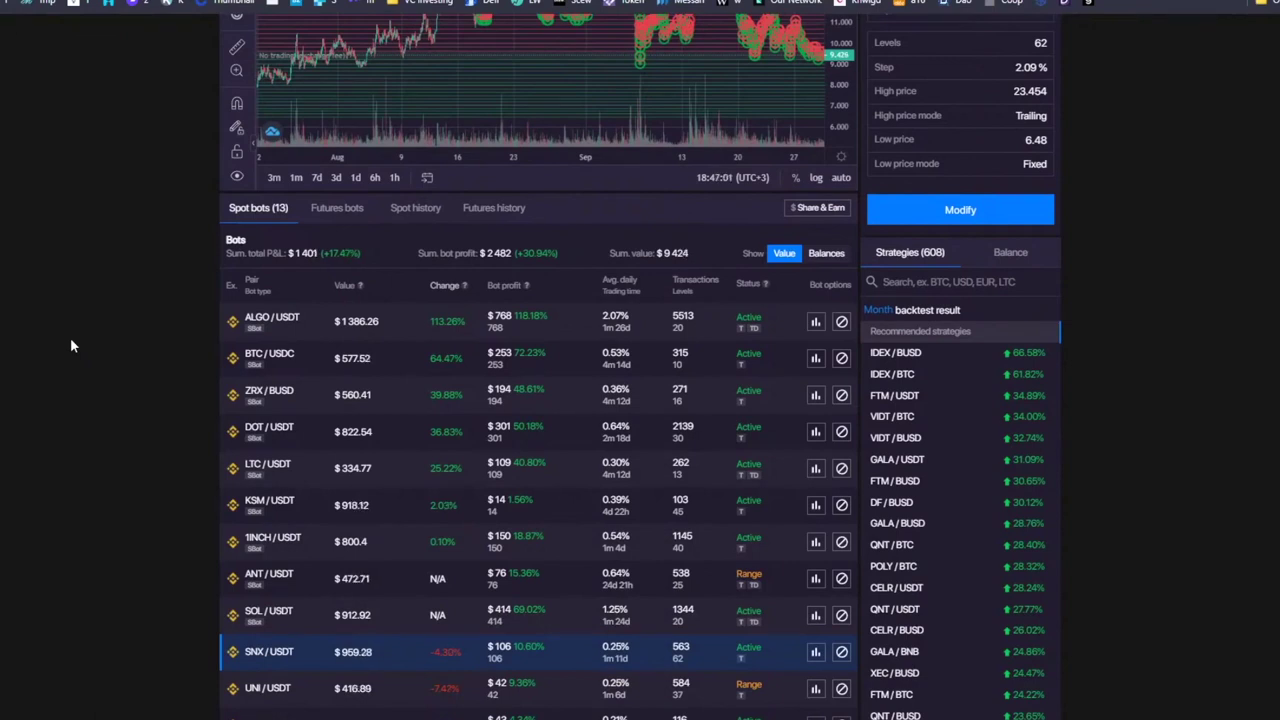
{"action": "scroll", "coordinate": [177, 296], "scroll_direction": "up", "scroll_amount": 3}
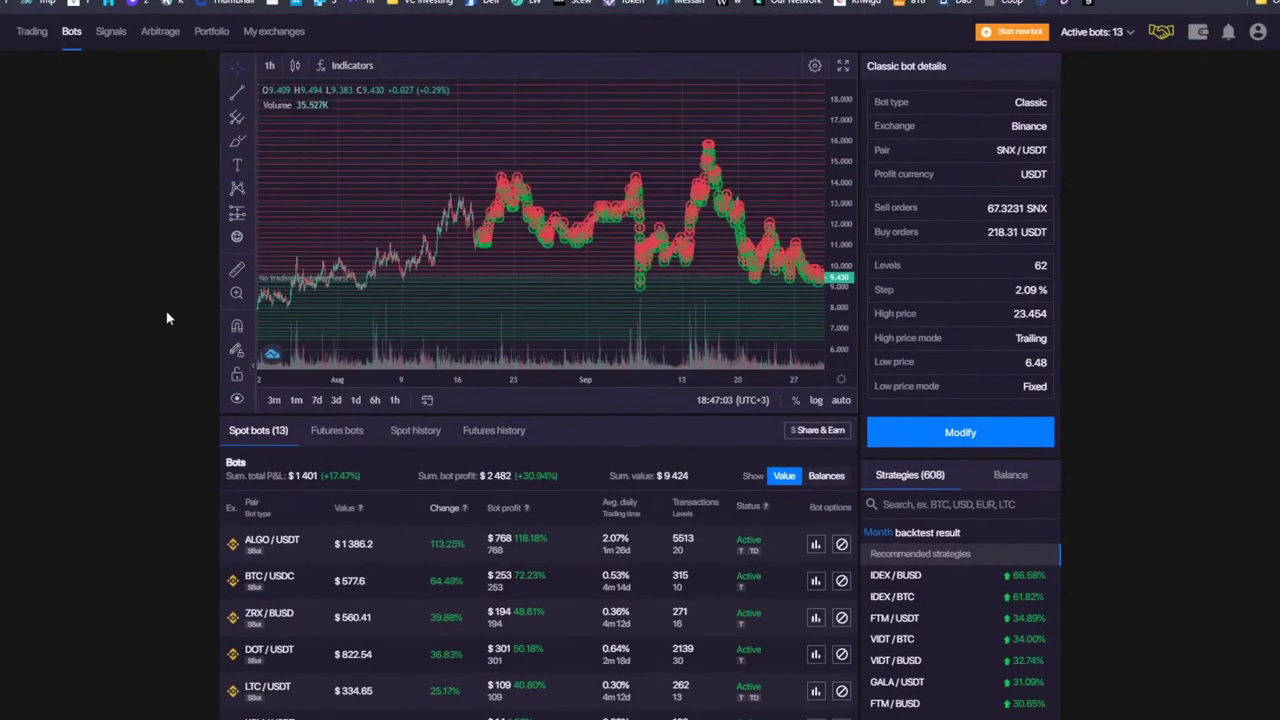
{"action": "scroll", "coordinate": [156, 322], "scroll_direction": "down", "scroll_amount": 4}
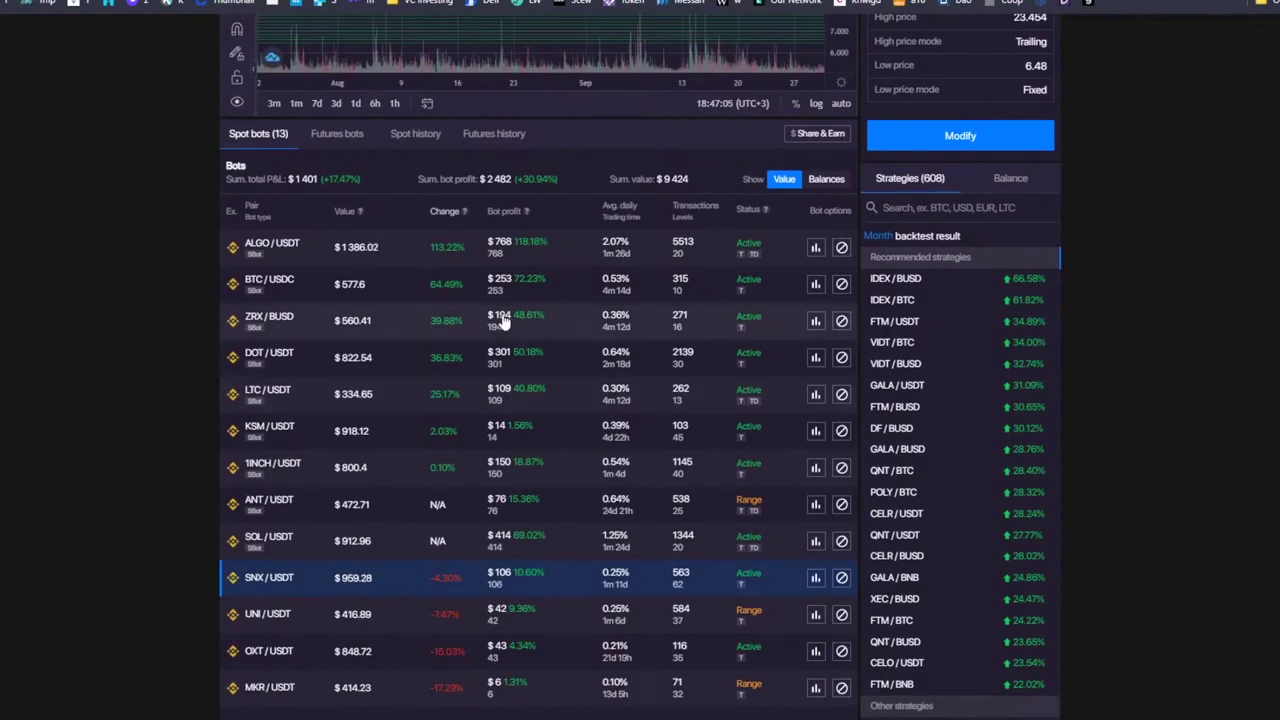
{"action": "scroll", "coordinate": [554, 357], "scroll_direction": "up", "scroll_amount": 3}
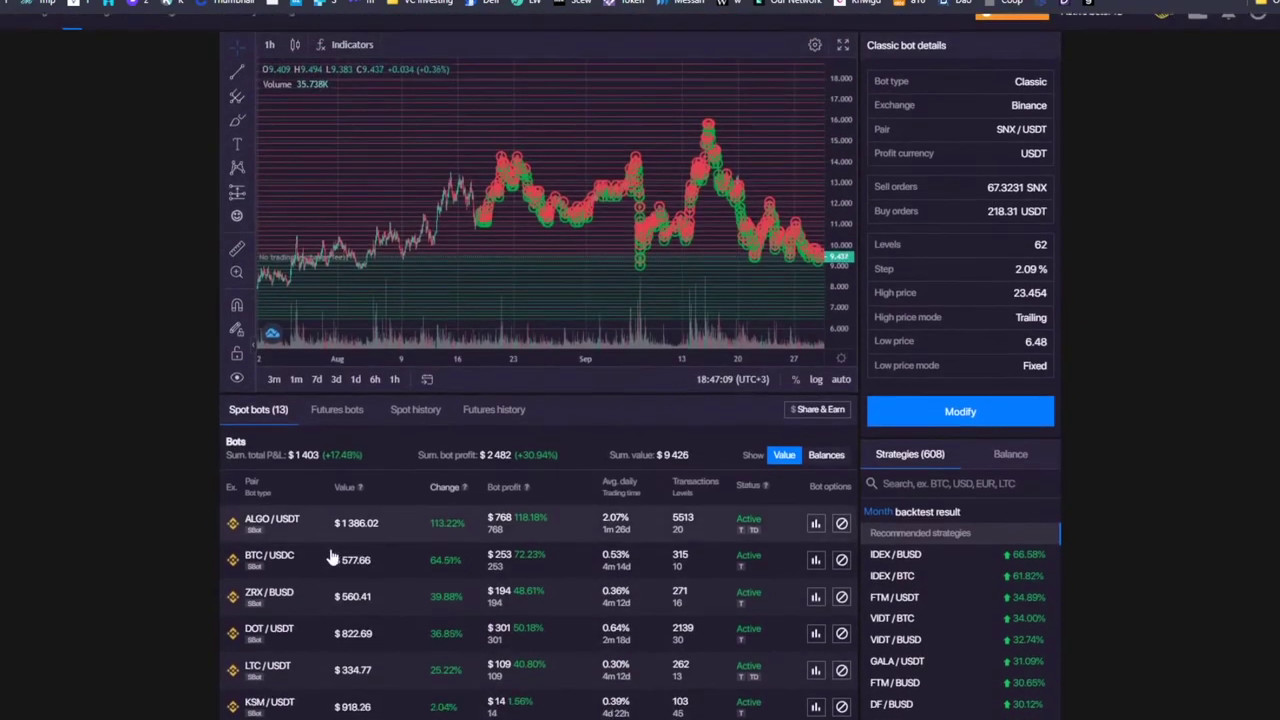
{"action": "scroll", "coordinate": [600, 415], "scroll_direction": "down", "scroll_amount": 4}
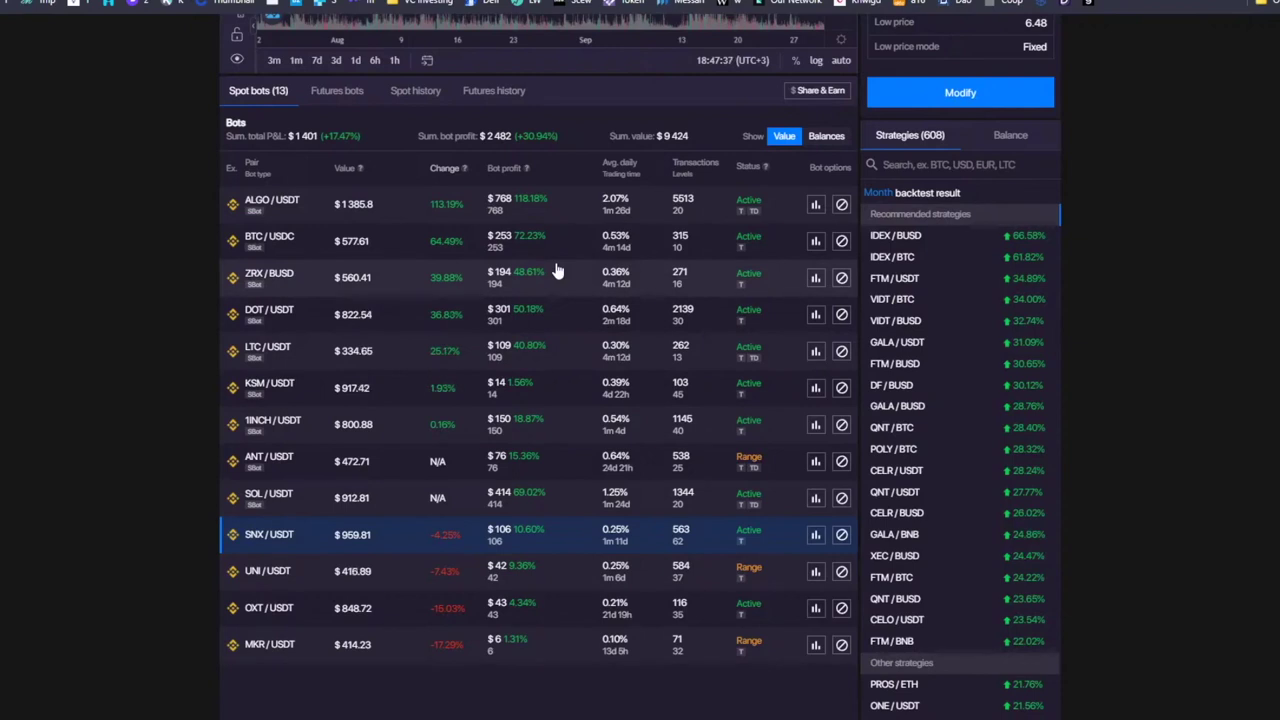
{"action": "scroll", "coordinate": [529, 266], "scroll_direction": "up", "scroll_amount": 4}
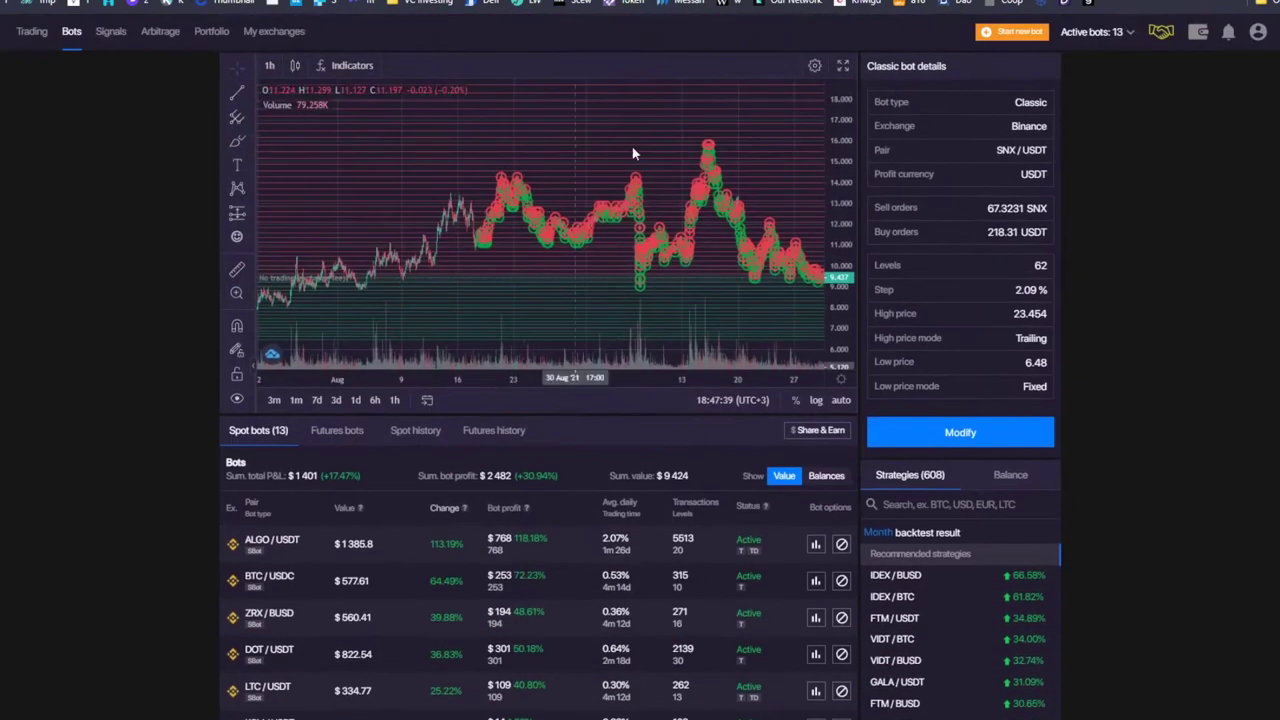
- Return to TradingView and review the complete balance split between automated bots, smart trading and HODL
{"action": "scroll", "coordinate": [492, 119], "scroll_direction": "down", "scroll_amount": 5}
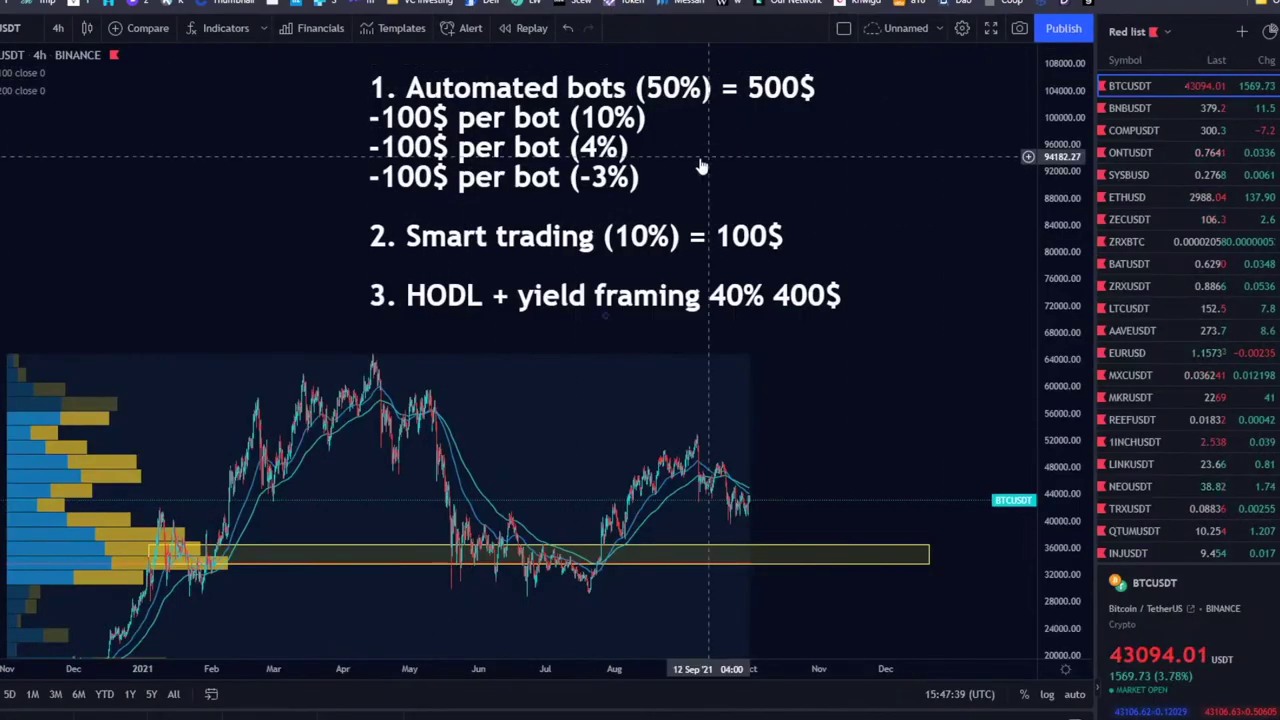
{"action": "scroll", "coordinate": [193, 228], "scroll_direction": "up", "scroll_amount": 1}
{"action": "scroll", "coordinate": [193, 228], "scroll_direction": "down", "scroll_amount": 2}
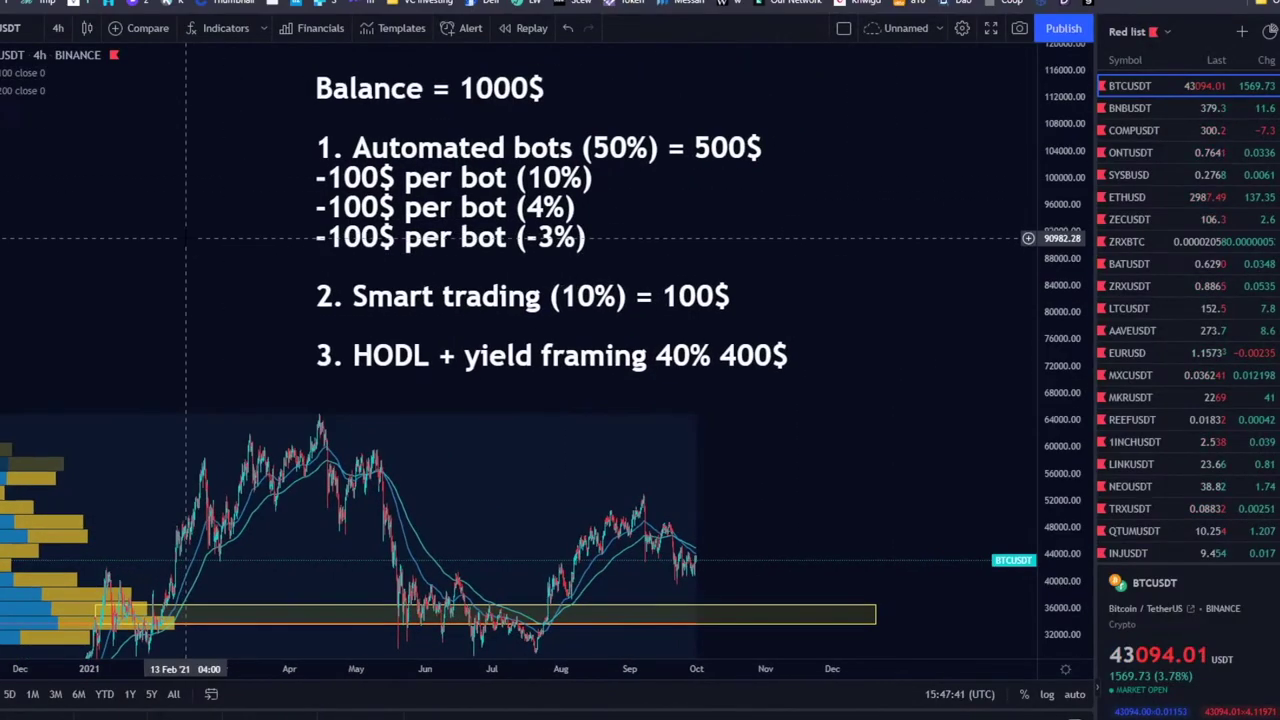
{"action": "left_click_drag", "start_coordinate": [211, 240], "coordinate": [160, 233]}
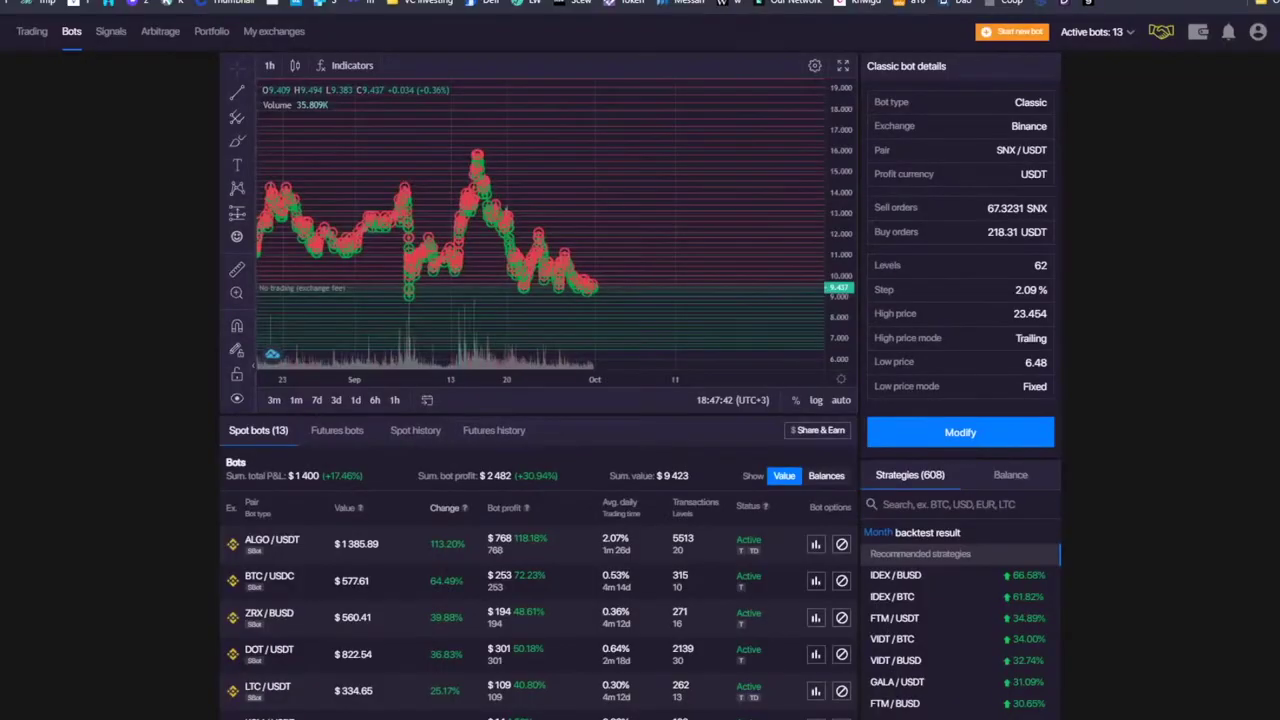
- On Bitsgap, show the account balance per currency and look through the in-trades and available amounts
{"action": "scroll", "coordinate": [928, 560], "scroll_direction": "down", "scroll_amount": 3}
{"action": "left_click", "coordinate": [1012, 476]}
{"action": "scroll", "coordinate": [965, 524], "scroll_direction": "down", "scroll_amount": 5}
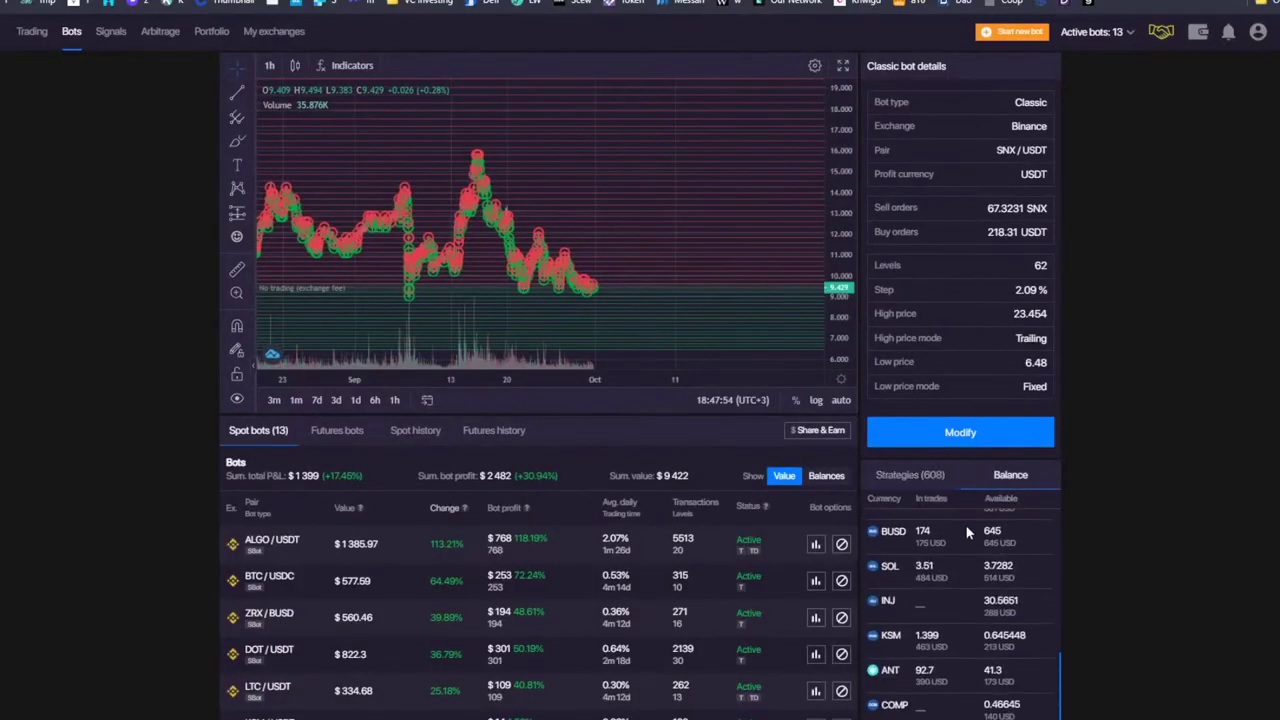
{"action": "scroll", "coordinate": [1068, 540], "scroll_direction": "up", "scroll_amount": 5}
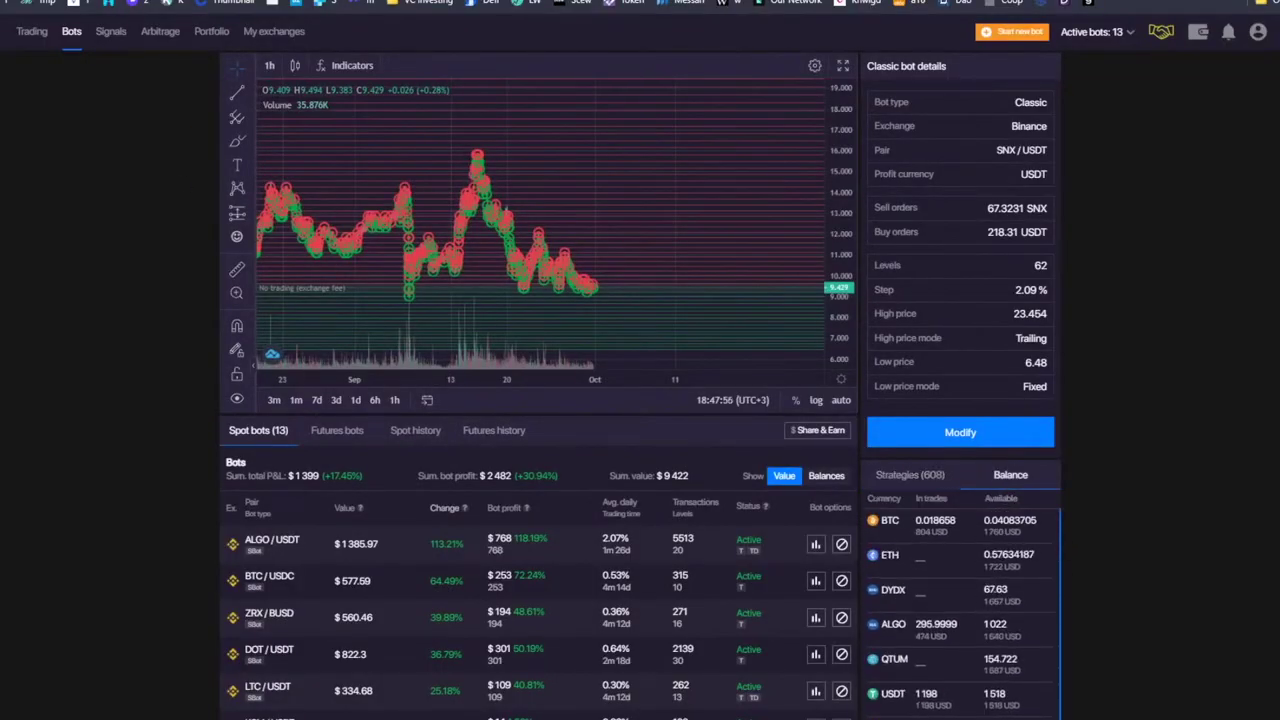
- Open the classic bot setup for DYDX / USDT on Binance and examine its price history against the grid range
{"action": "mouse_move", "coordinate": [922, 600]}
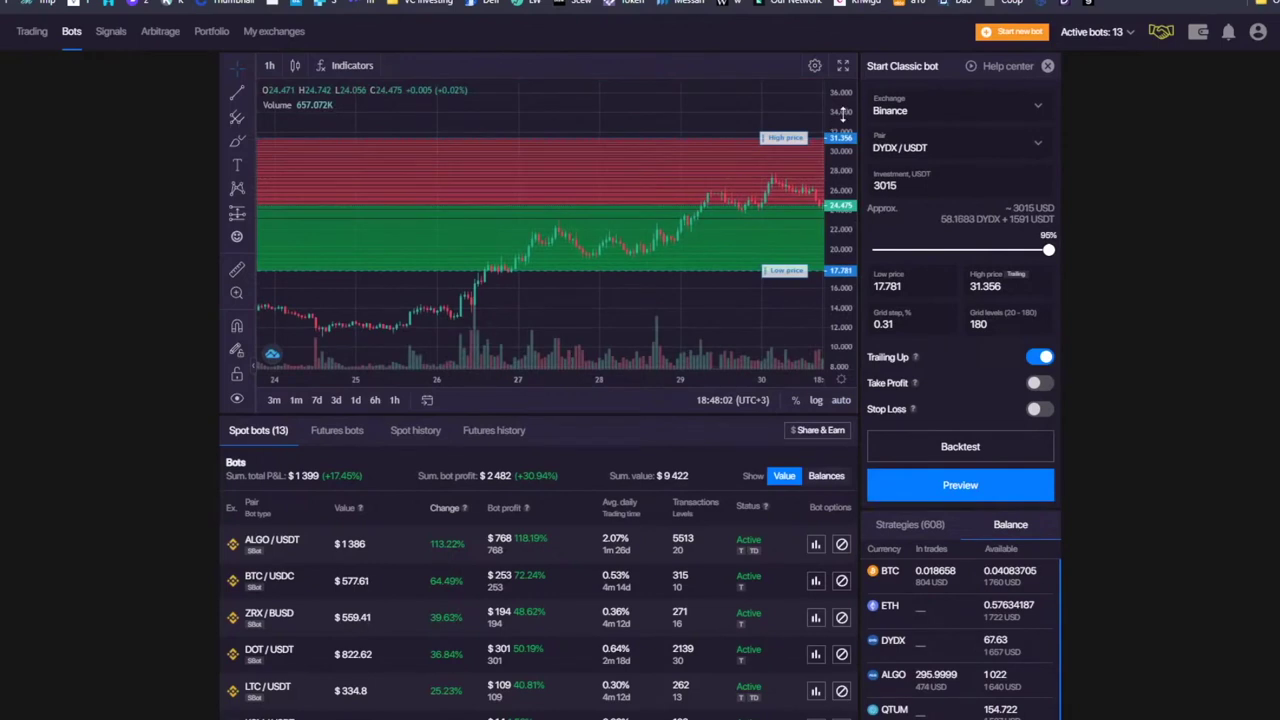
{"action": "scroll", "coordinate": [429, 243], "scroll_direction": "down", "scroll_amount": 5}
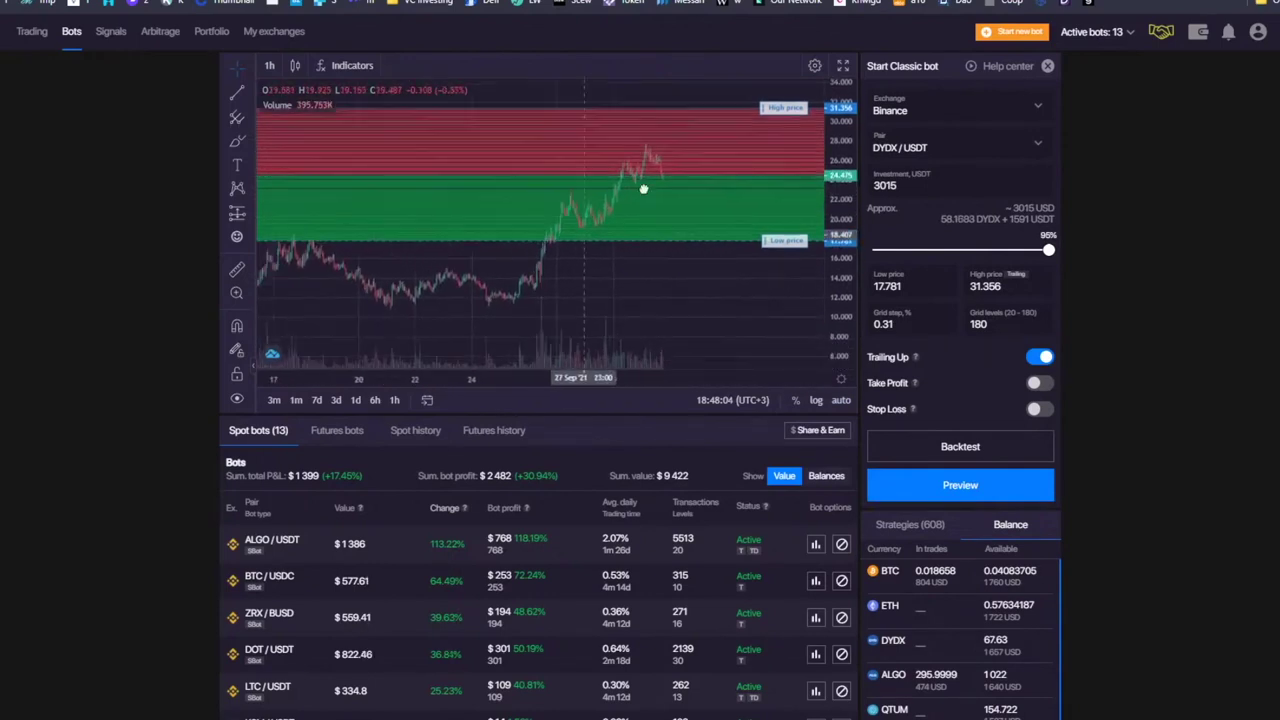
{"action": "scroll", "coordinate": [643, 188], "scroll_direction": "down", "scroll_amount": 5}
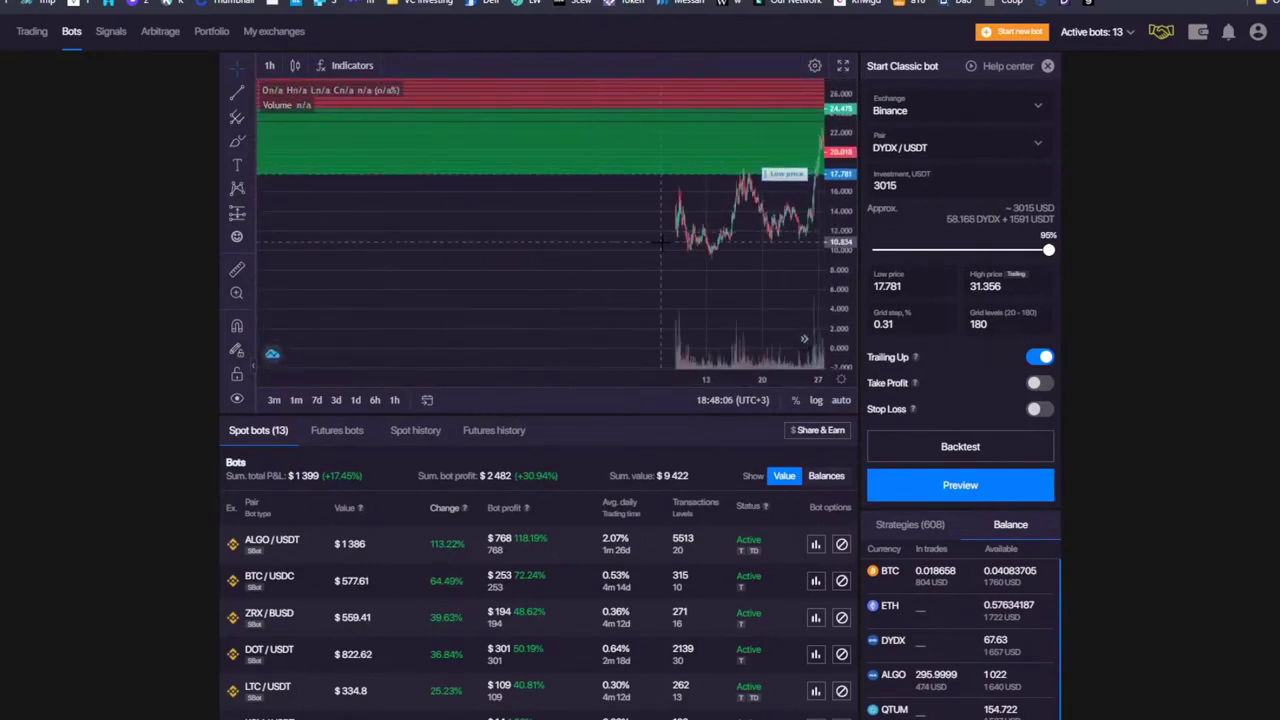
{"action": "scroll", "coordinate": [661, 241], "scroll_direction": "up", "scroll_amount": 5}
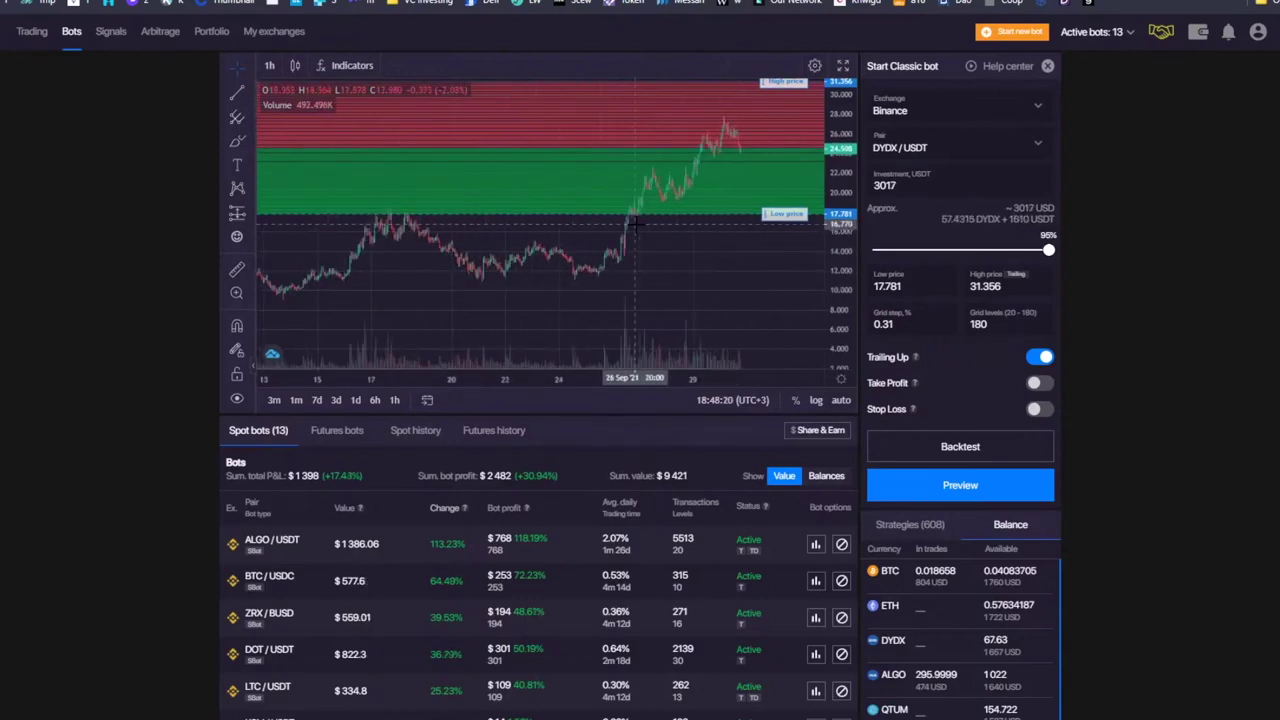
- Examine ALGO's in-trades and available amounts in the balance list alongside the running ALGO / USDT bot
{"action": "scroll", "coordinate": [840, 585], "scroll_direction": "down", "scroll_amount": 3}
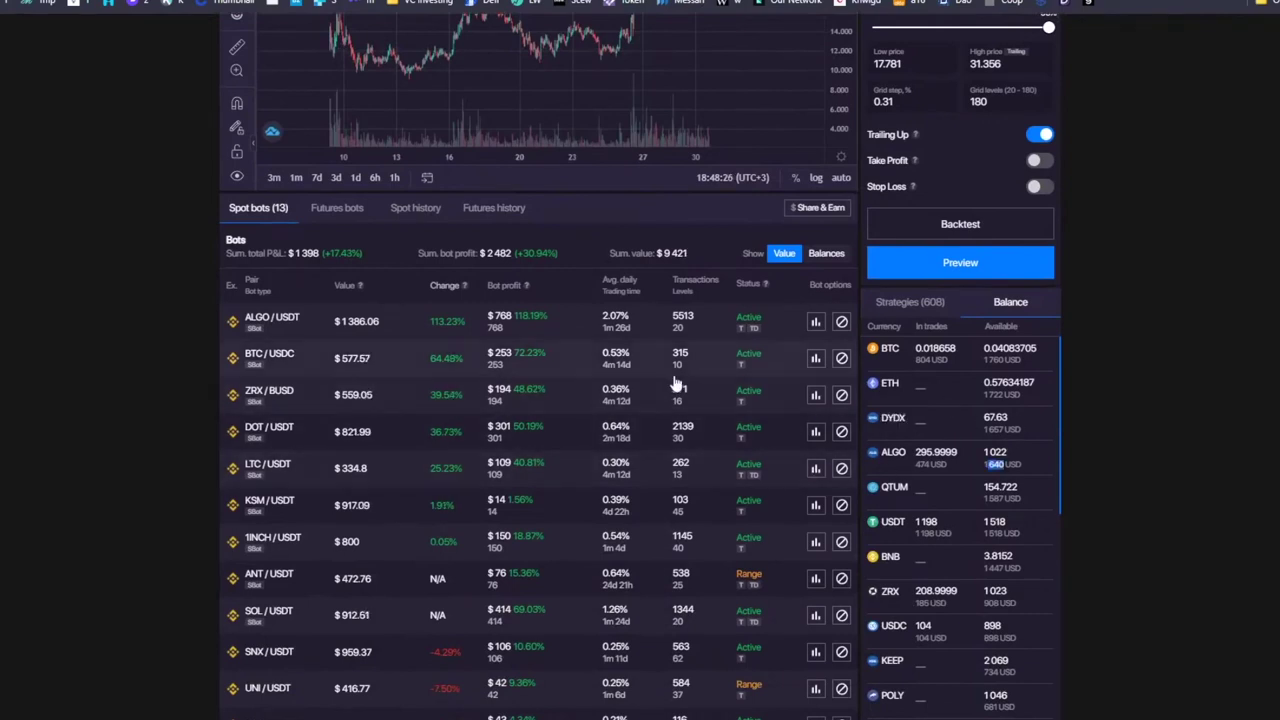
{"action": "scroll", "coordinate": [751, 331], "scroll_direction": "up", "scroll_amount": 2}
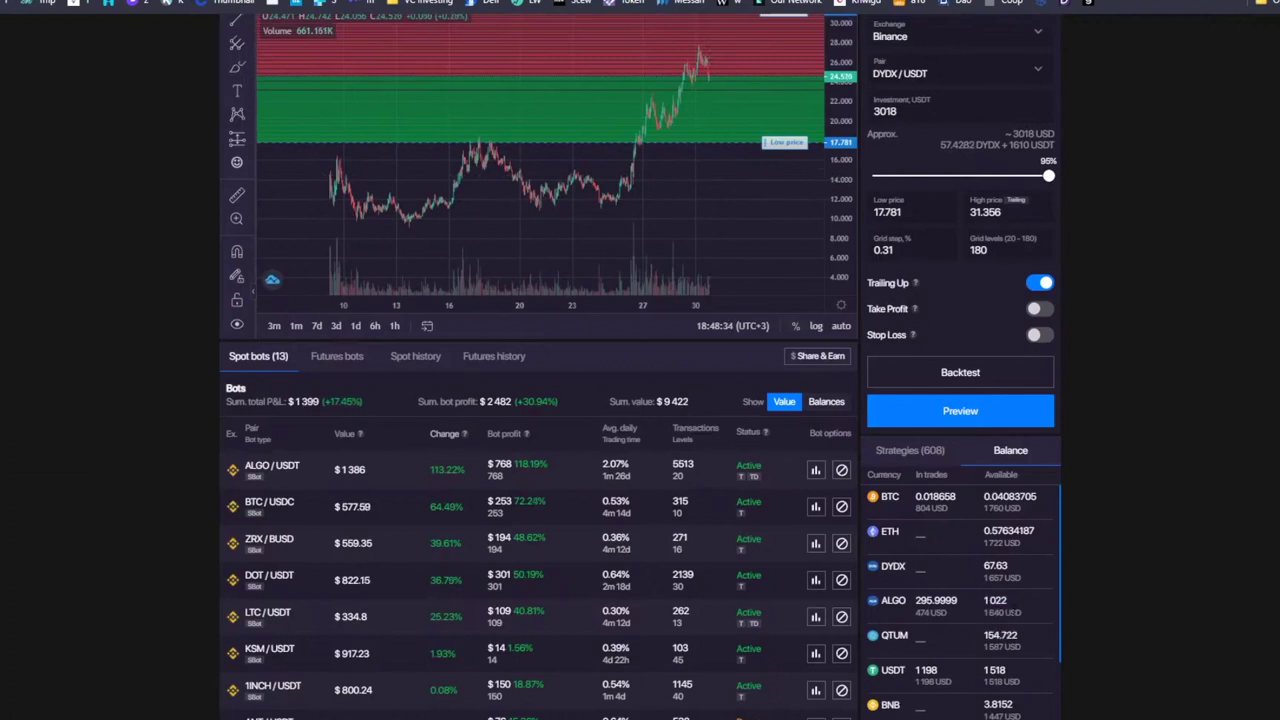
{"action": "left_click_drag", "start_coordinate": [984, 598], "coordinate": [997, 626]}
{"action": "left_click", "coordinate": [997, 626]}
{"action": "left_click_drag", "start_coordinate": [985, 612], "coordinate": [893, 603]}
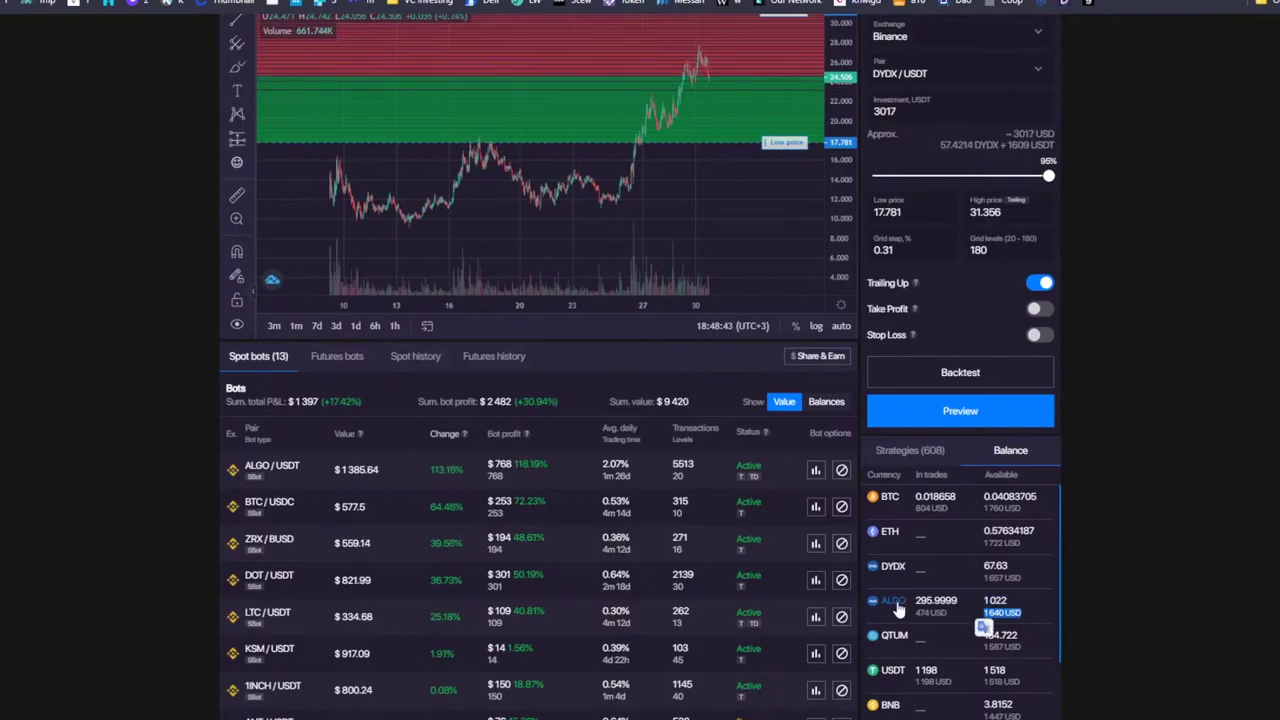
{"action": "left_click", "coordinate": [893, 601]}
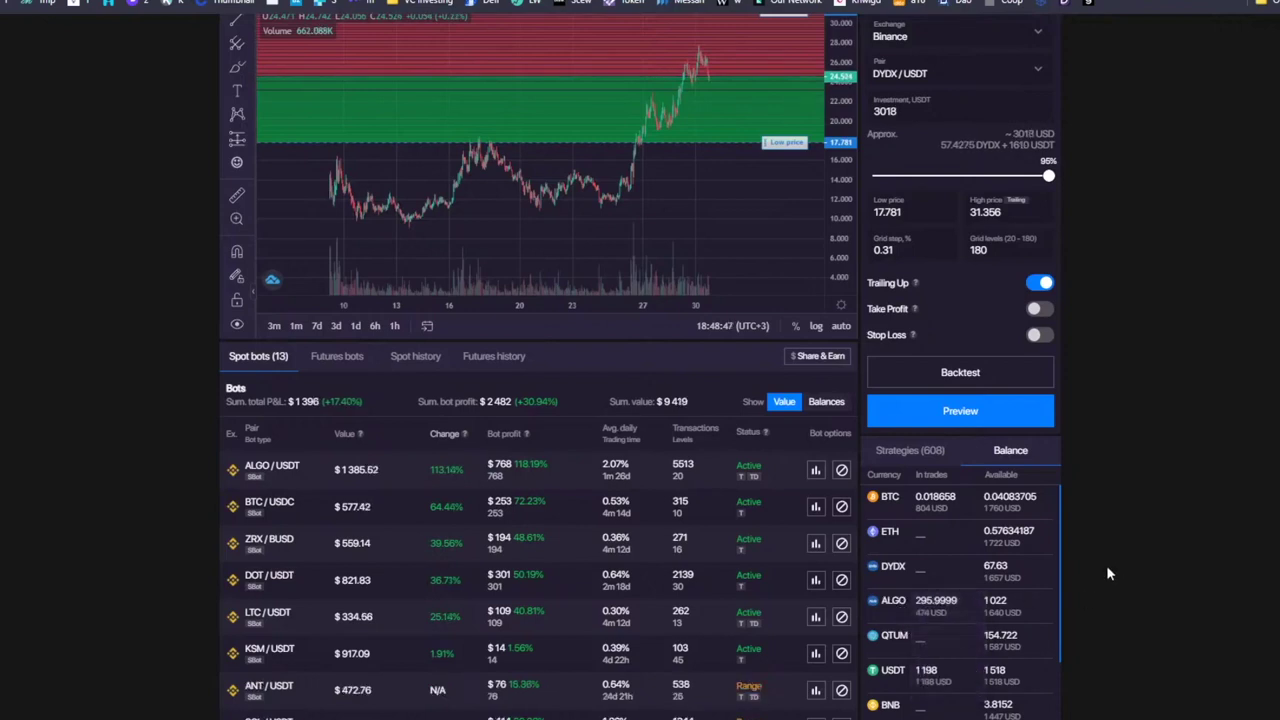
{"action": "left_click", "coordinate": [1003, 610]}
{"action": "left_click_drag", "start_coordinate": [982, 599], "coordinate": [994, 613]}
{"action": "left_click", "coordinate": [1043, 599]}
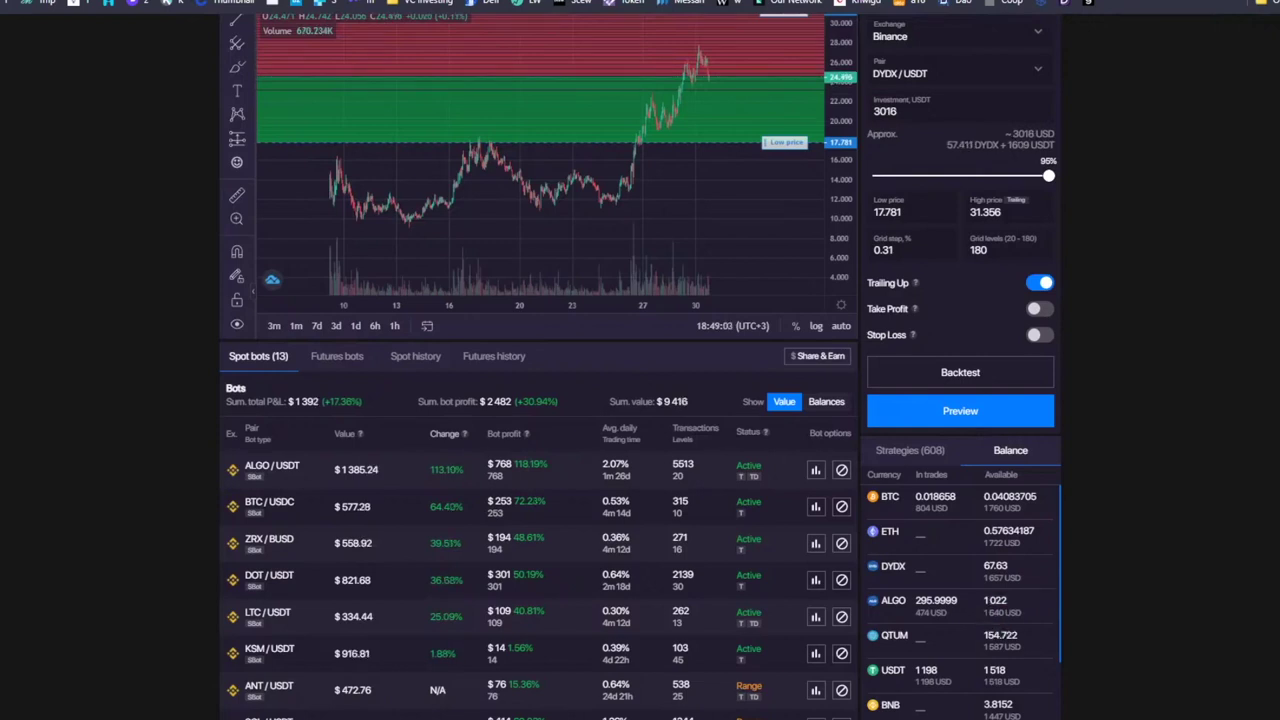
{"action": "left_click_drag", "start_coordinate": [985, 612], "coordinate": [1037, 617]}
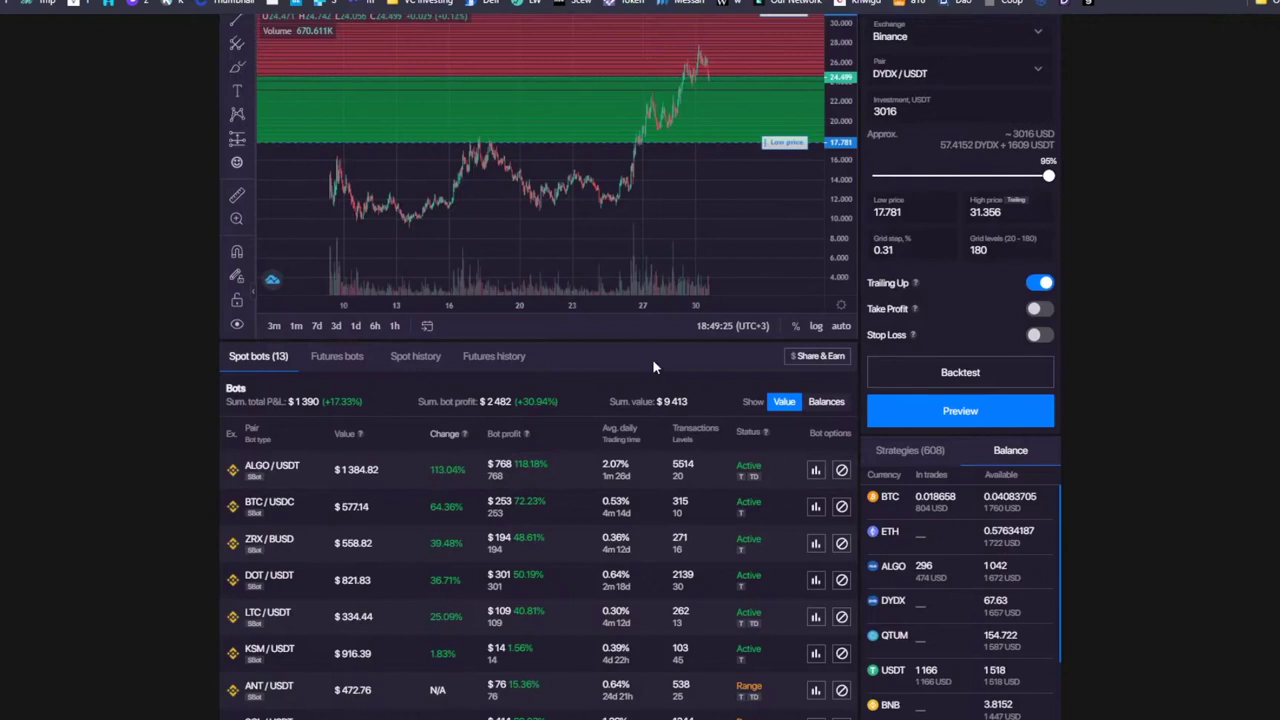
- Compare DYDX's available balance with the results of the listed spot bots and review the DYDX / USDT grid chart
{"action": "scroll", "coordinate": [648, 373], "scroll_direction": "up", "scroll_amount": 2}
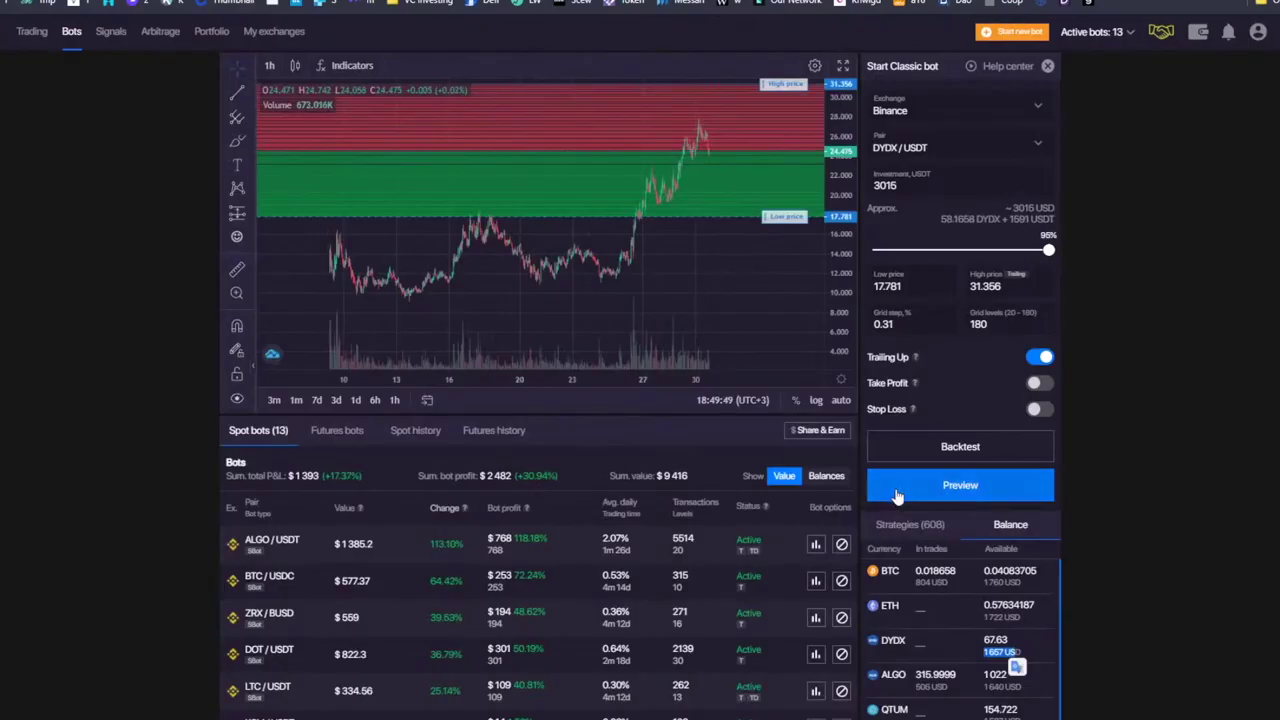
{"action": "scroll", "coordinate": [897, 497], "scroll_direction": "down", "scroll_amount": 3}
{"action": "scroll", "coordinate": [921, 520], "scroll_direction": "down", "scroll_amount": 1}
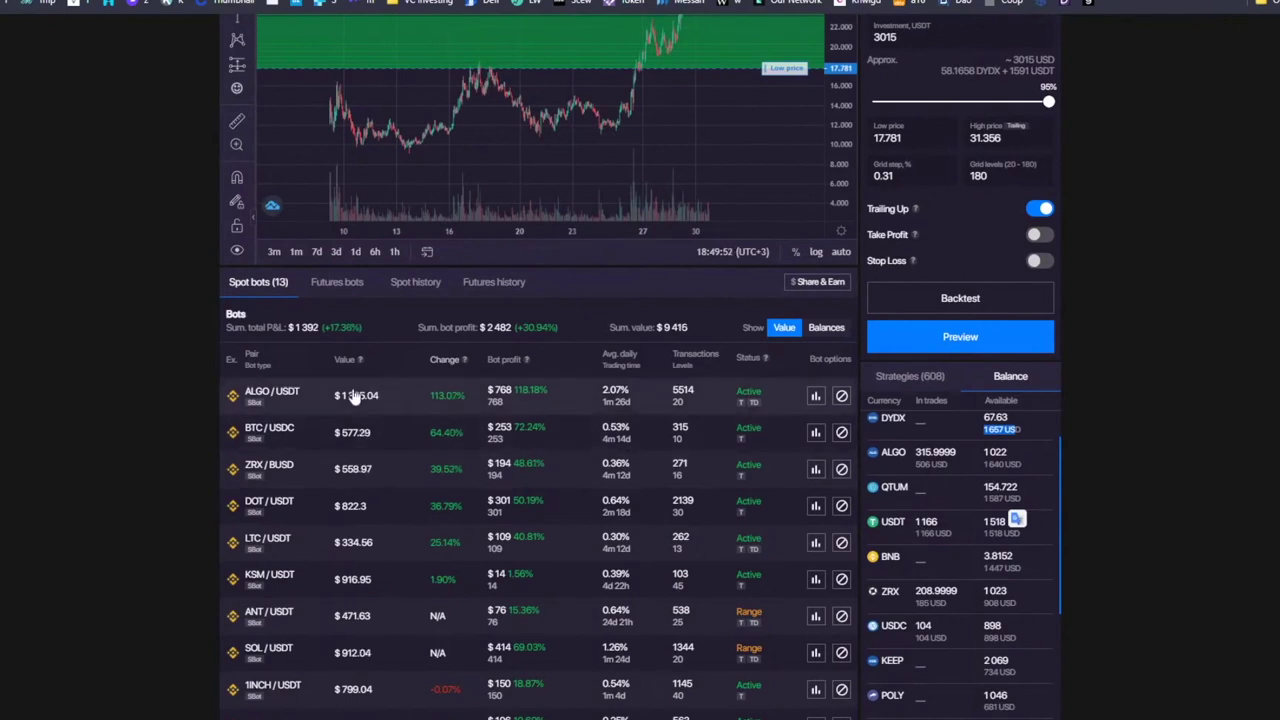
{"action": "scroll", "coordinate": [380, 420], "scroll_direction": "down", "scroll_amount": 1}
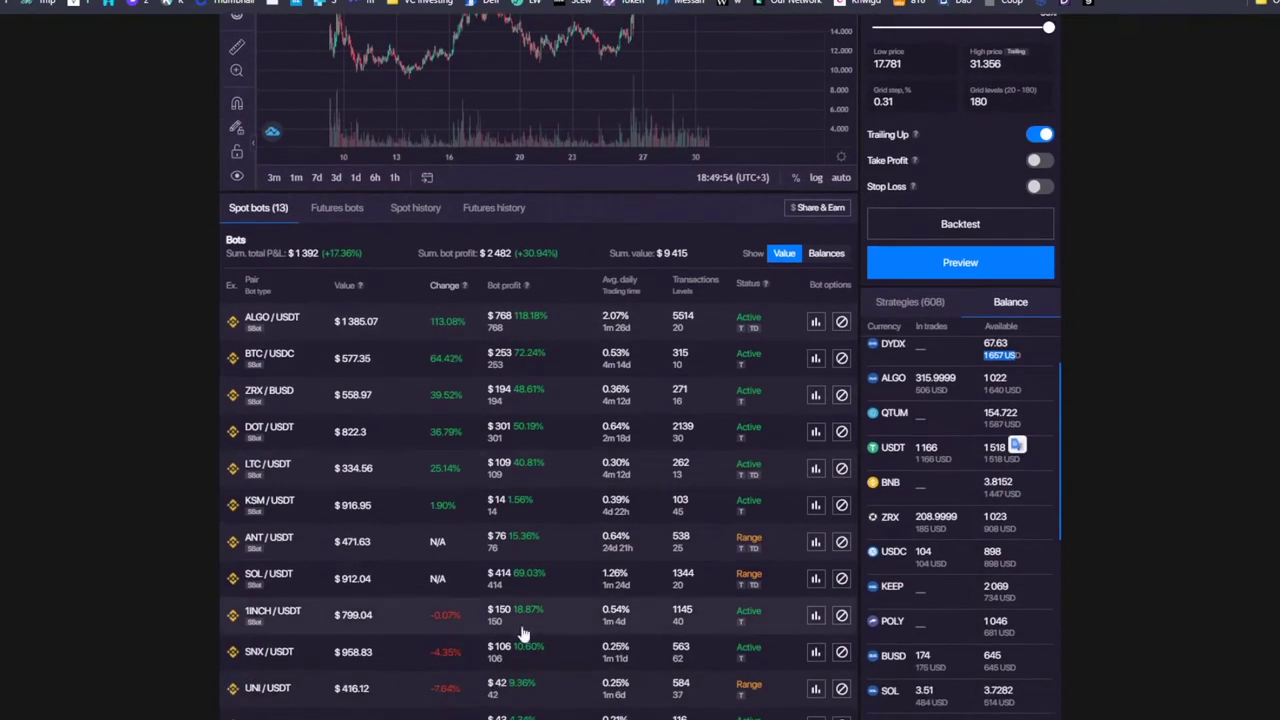
{"action": "scroll", "coordinate": [352, 453], "scroll_direction": "up", "scroll_amount": 3}
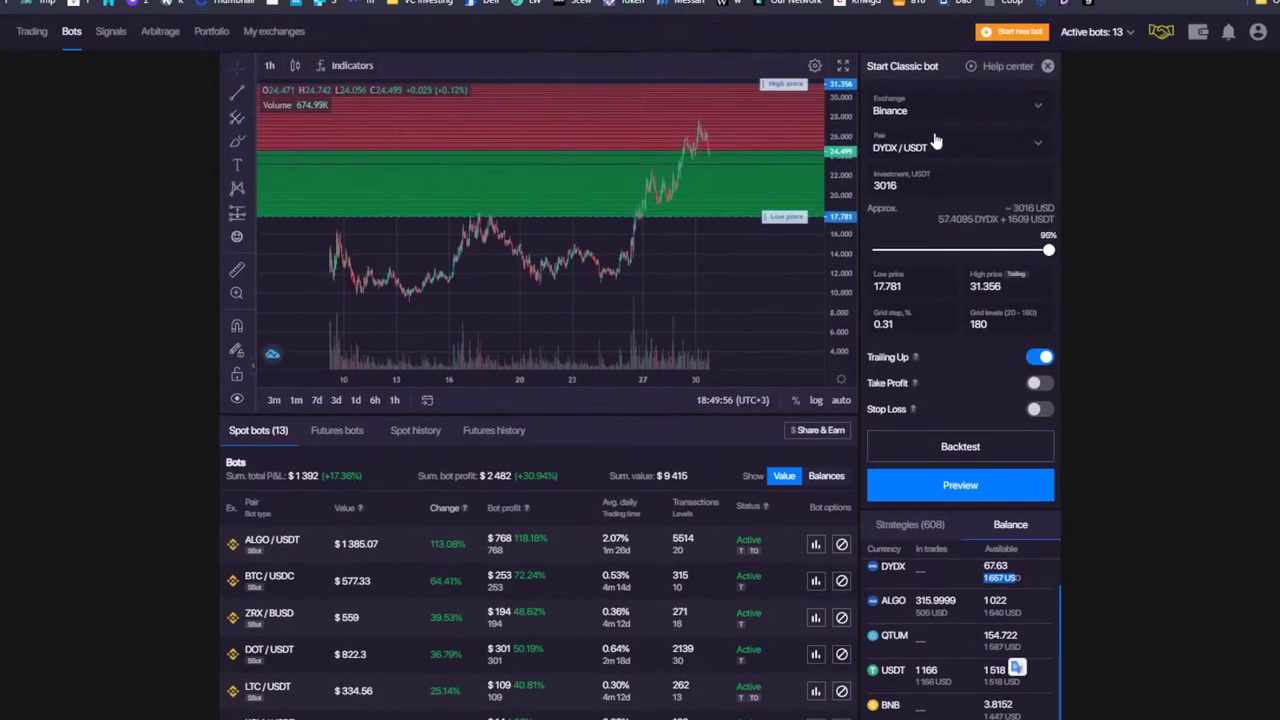
{"action": "scroll", "coordinate": [760, 238], "scroll_direction": "down", "scroll_amount": 4}
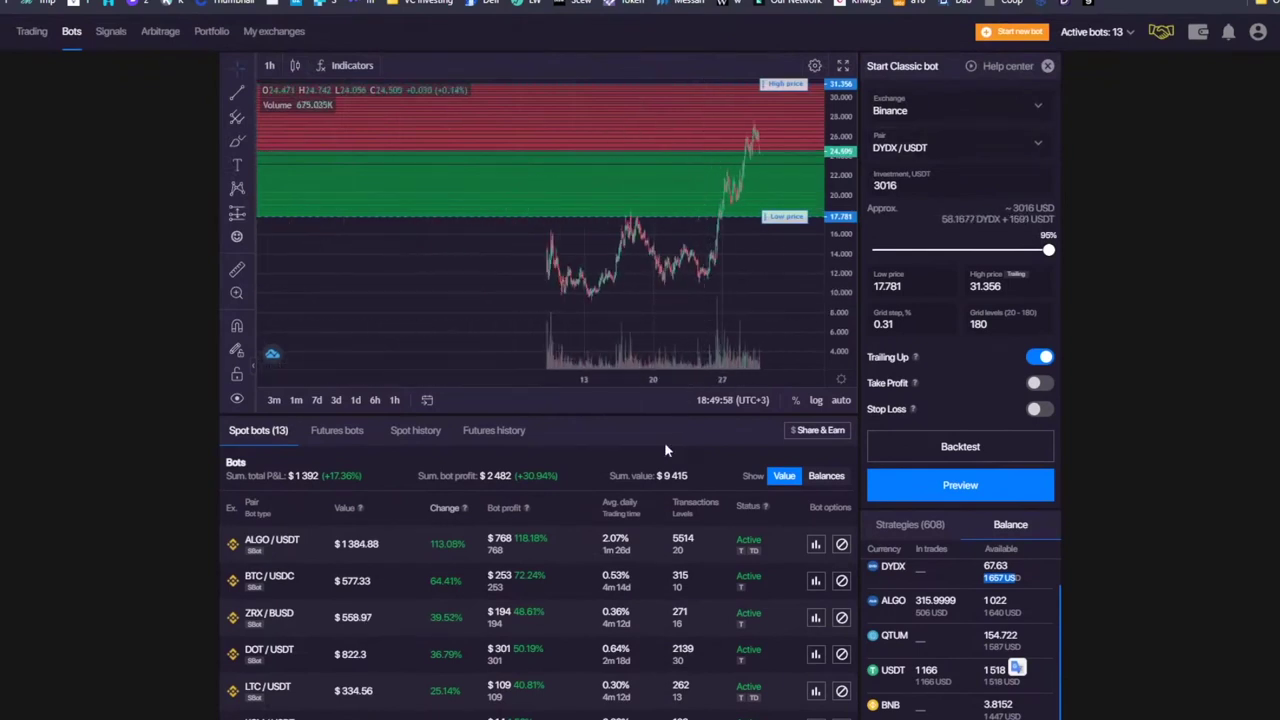
{"action": "scroll", "coordinate": [763, 256], "scroll_direction": "down", "scroll_amount": 3}
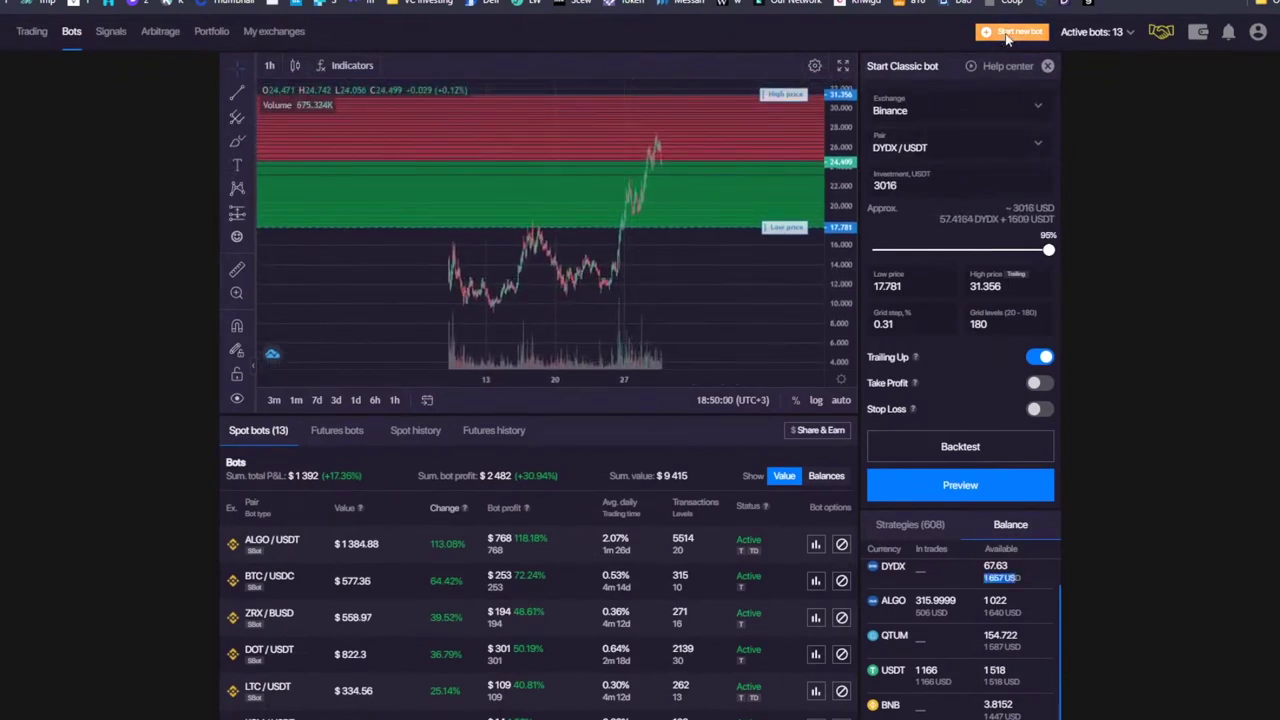
{"action": "left_click", "coordinate": [1013, 31]}
{"action": "left_click", "coordinate": [641, 361]}
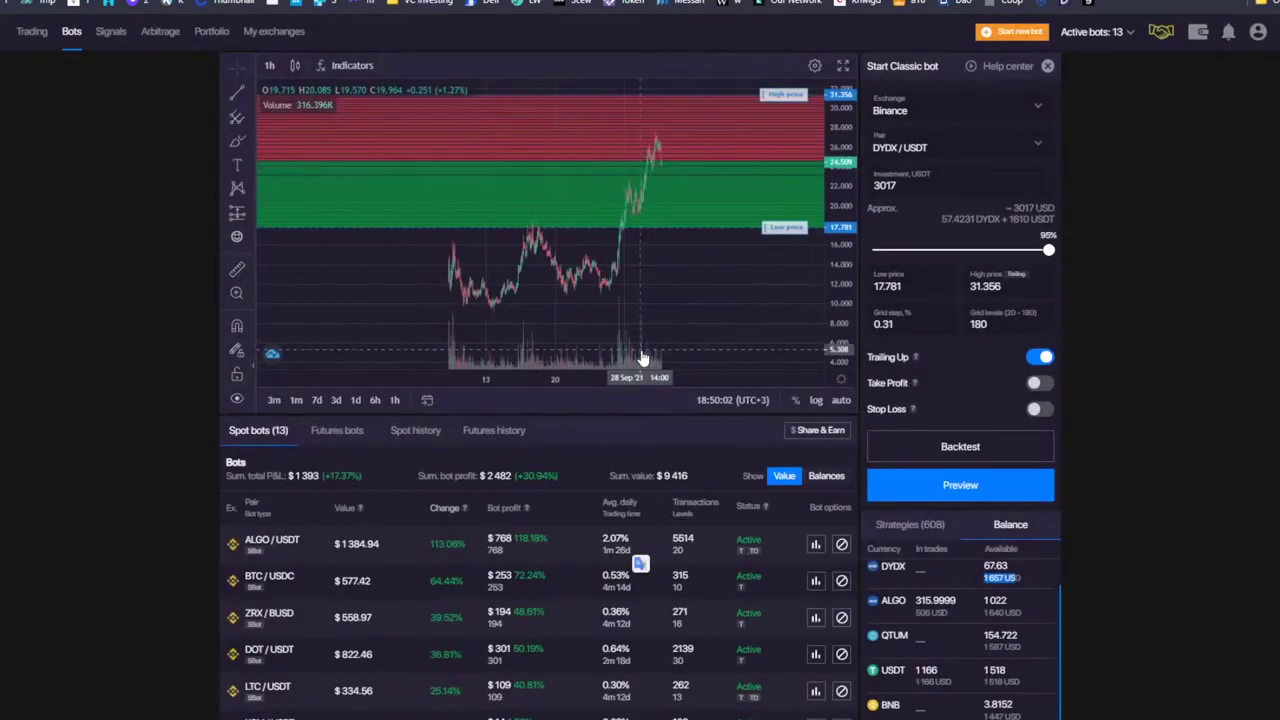
{"action": "left_click", "coordinate": [1016, 31]}
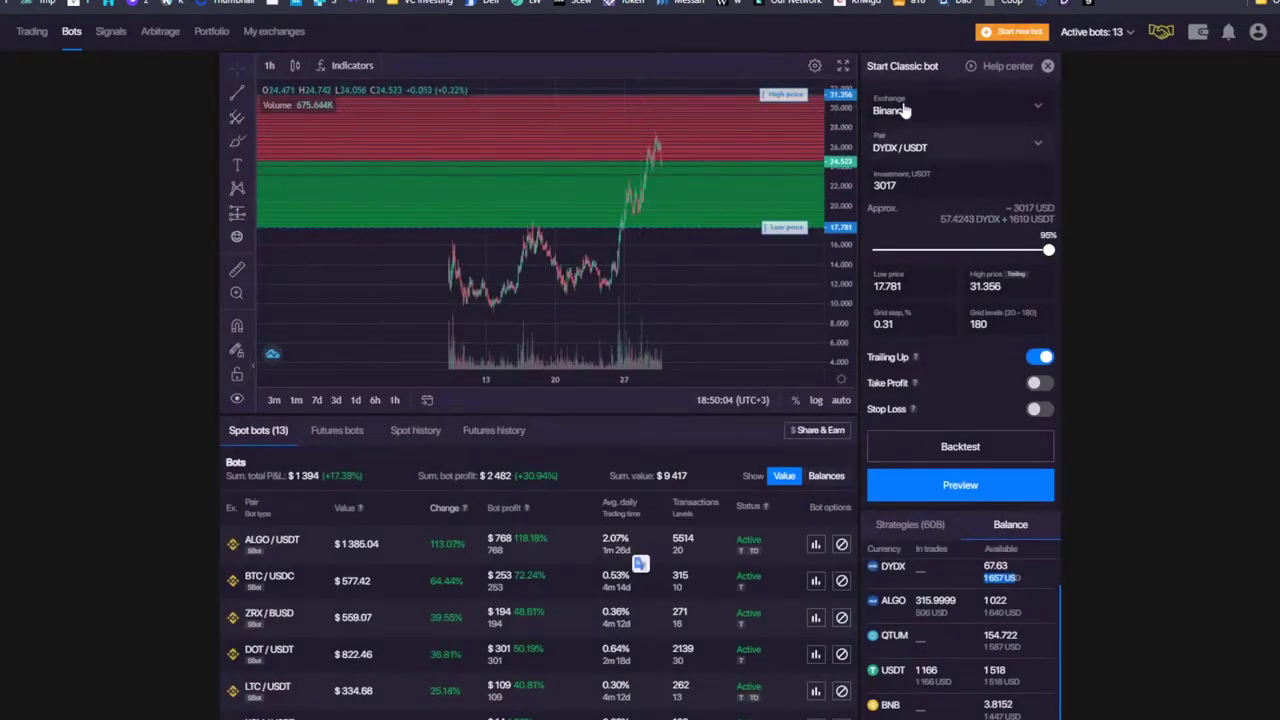
{"action": "left_click", "coordinate": [623, 345]}
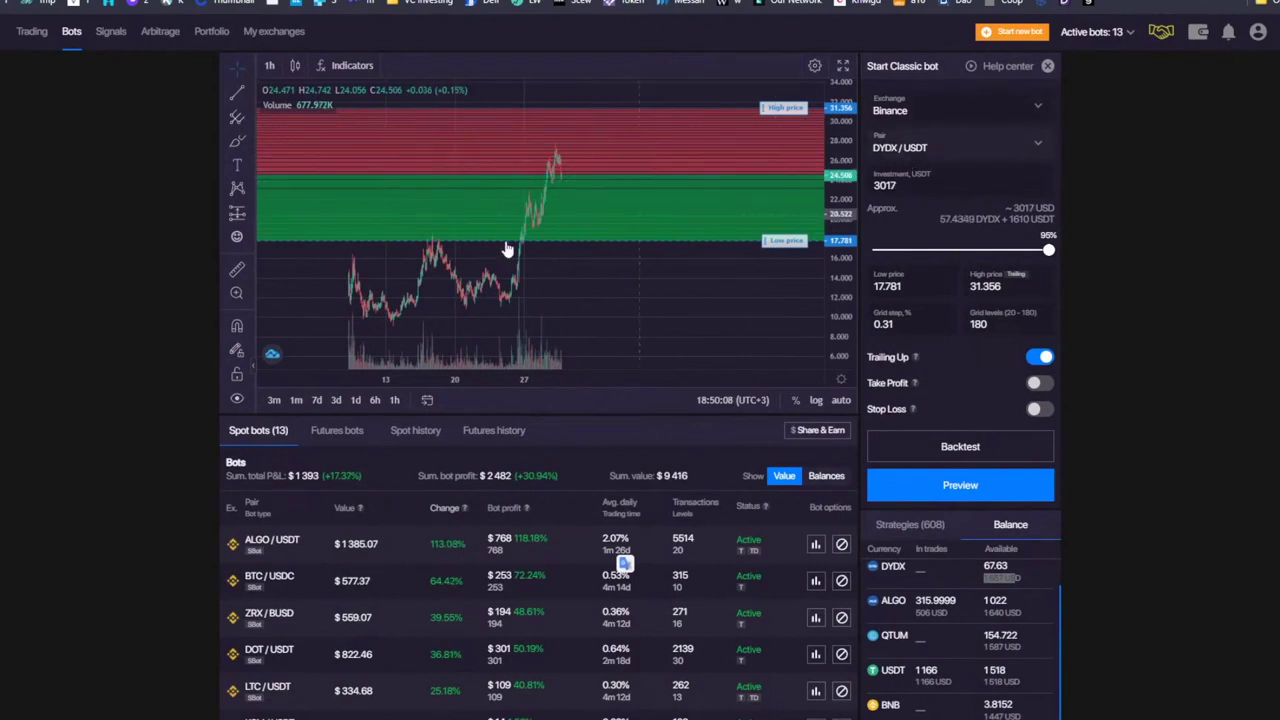
- Brush a wavy projected price path on the DYDX / USDT chart, rising from the current price past the grid's high price
{"action": "left_click", "coordinate": [237, 142]}
{"action": "left_click_drag", "start_coordinate": [565, 190], "coordinate": [672, 128]}
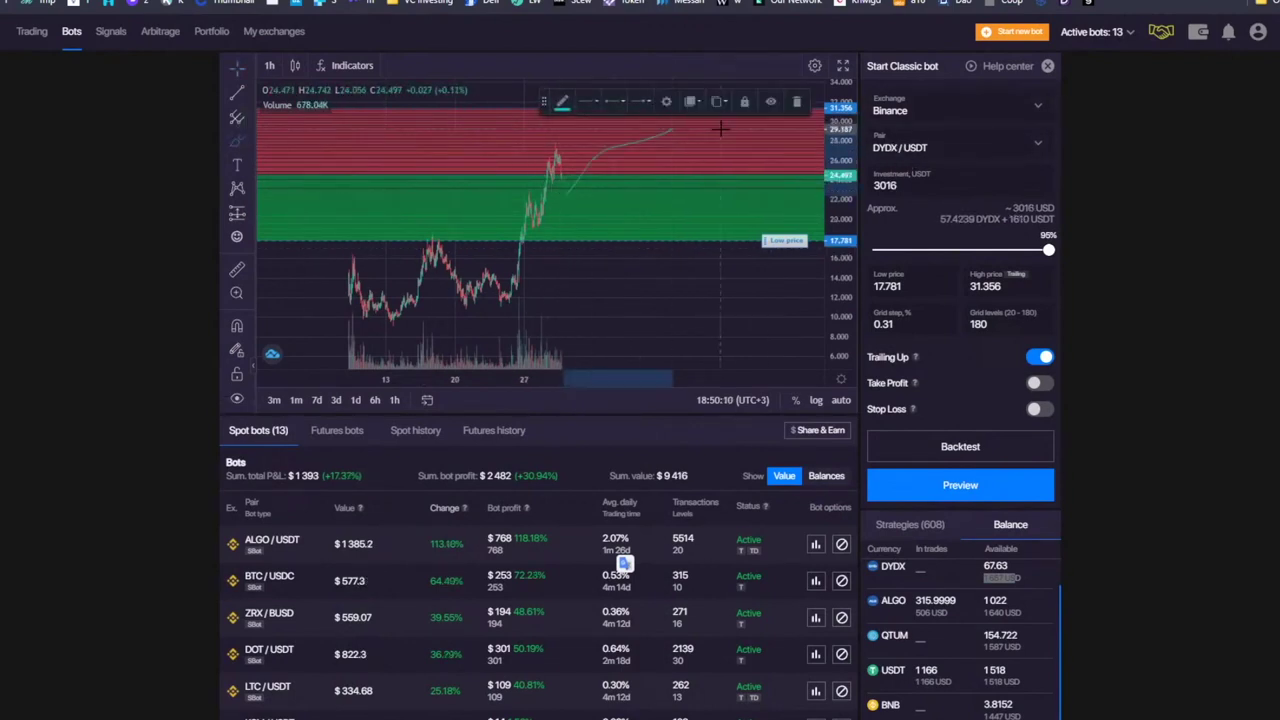
{"action": "left_click", "coordinate": [796, 104]}
{"action": "mouse_move", "coordinate": [565, 175]}
{"action": "left_mouse_down"}
{"action": "mouse_move", "coordinate": [600, 158]}
{"action": "mouse_move", "coordinate": [700, 162]}
{"action": "mouse_move", "coordinate": [740, 100]}
{"action": "left_mouse_up"}
{"action": "left_click", "coordinate": [651, 282]}
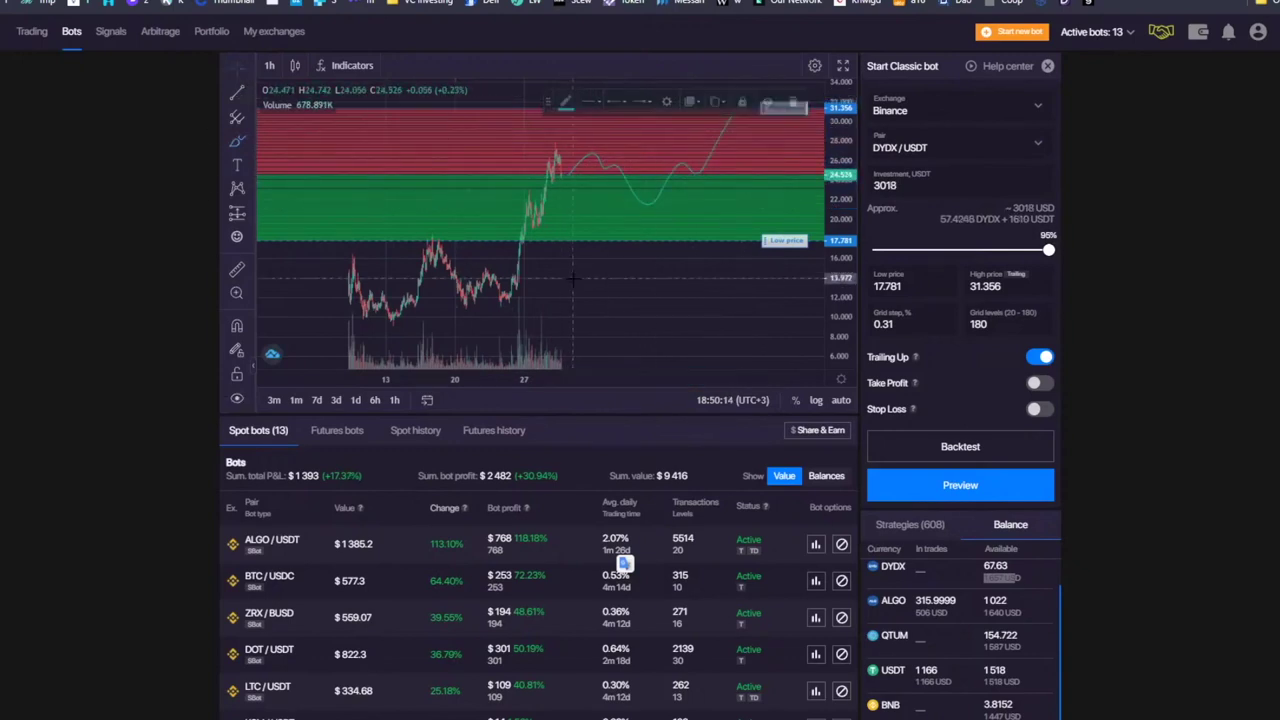
{"action": "left_click_drag", "start_coordinate": [651, 282], "coordinate": [505, 260]}
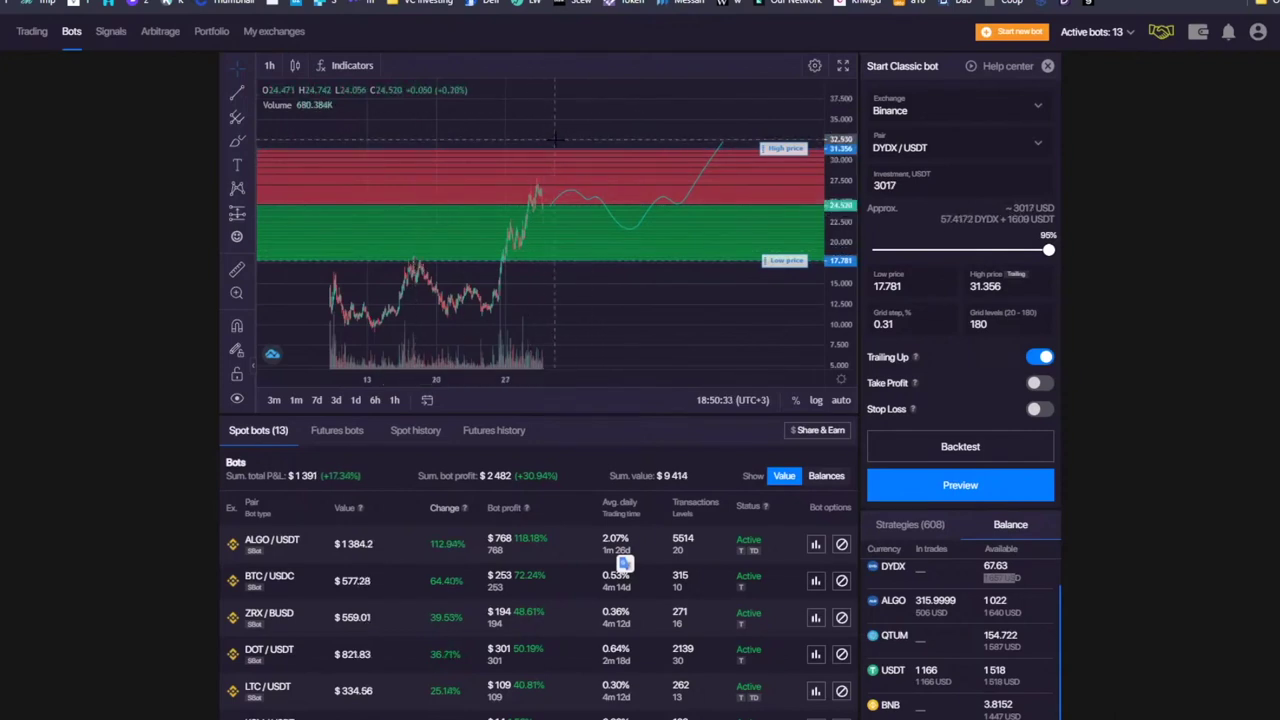
- Raise the grid's high price to 32.124 and set the grid step to 1.3 %
{"action": "left_click_drag", "start_coordinate": [798, 152], "coordinate": [730, 143]}
{"action": "key", "text": "Tab"}
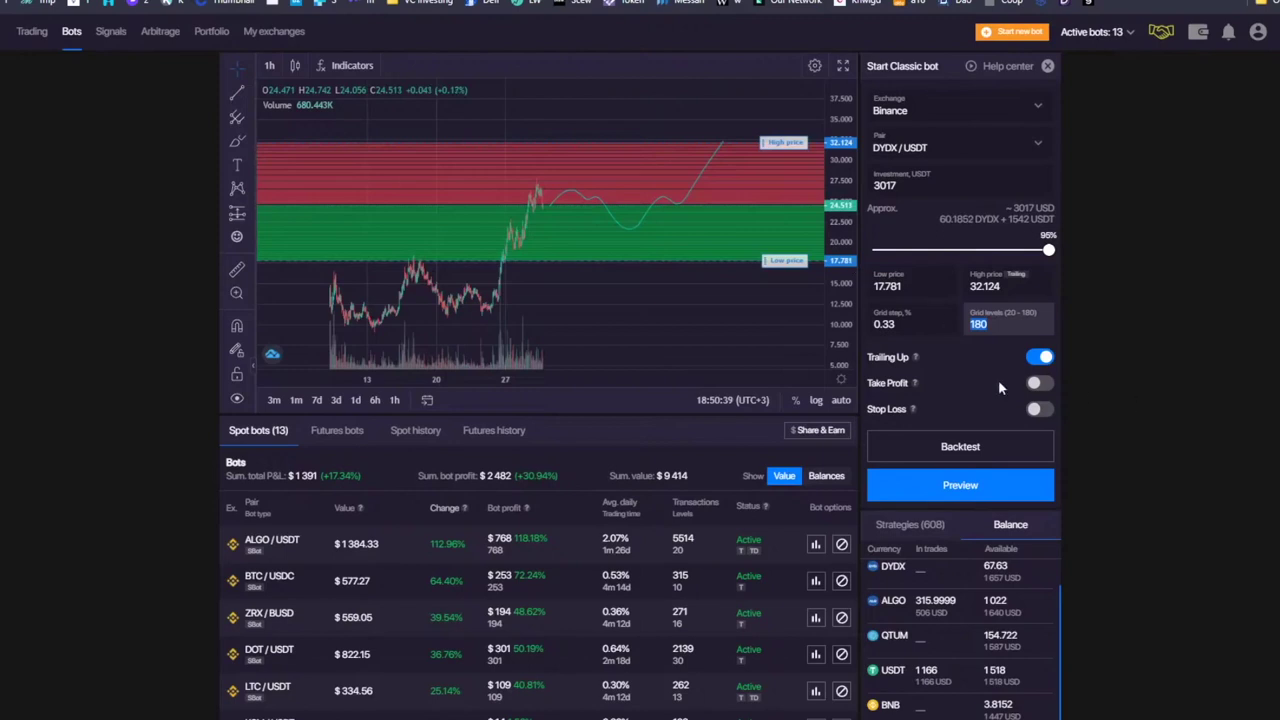
{"action": "key", "text": "shift+Tab"}
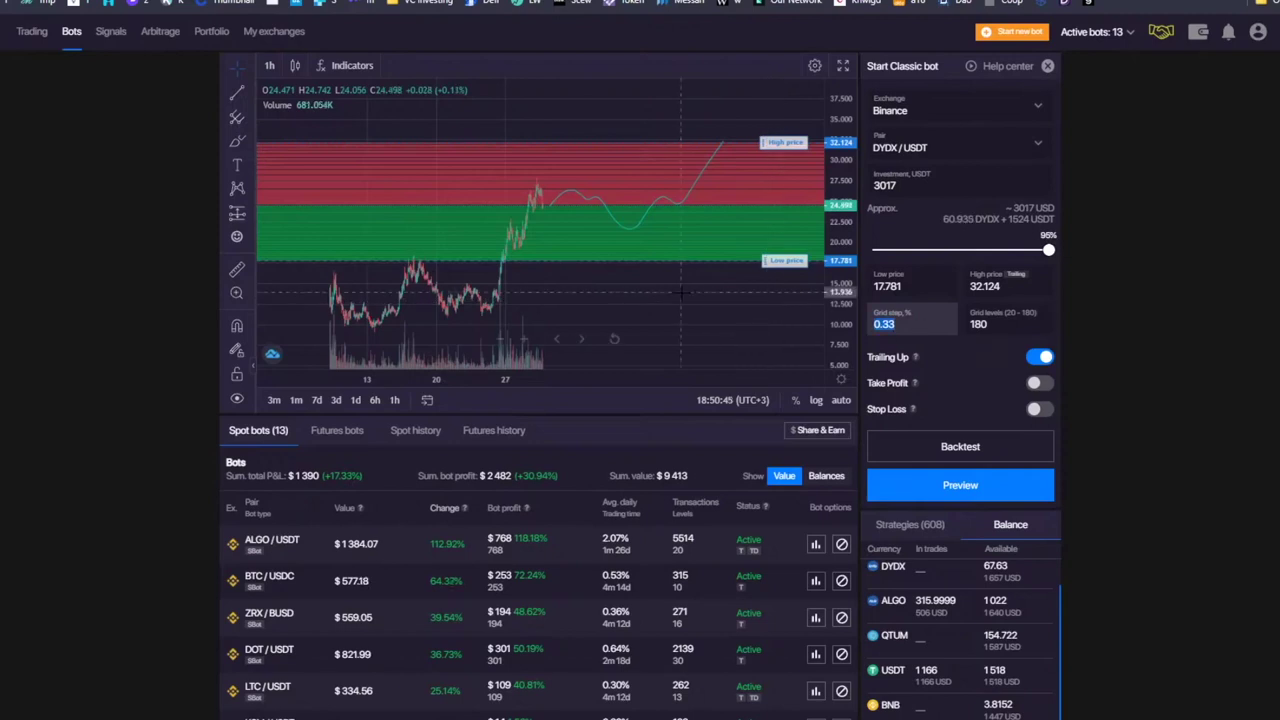
{"action": "type", "text": "1.3"}
{"action": "left_click", "coordinate": [1168, 263]}
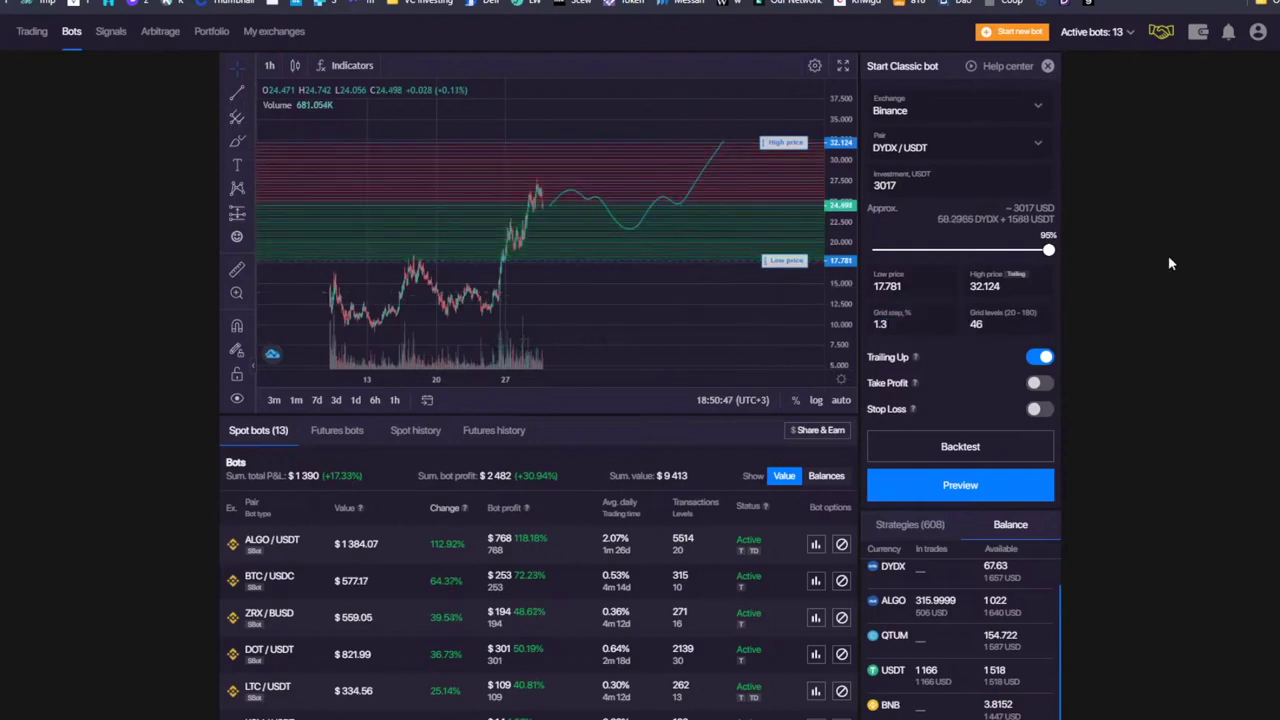
{"action": "key", "text": "Tab"}
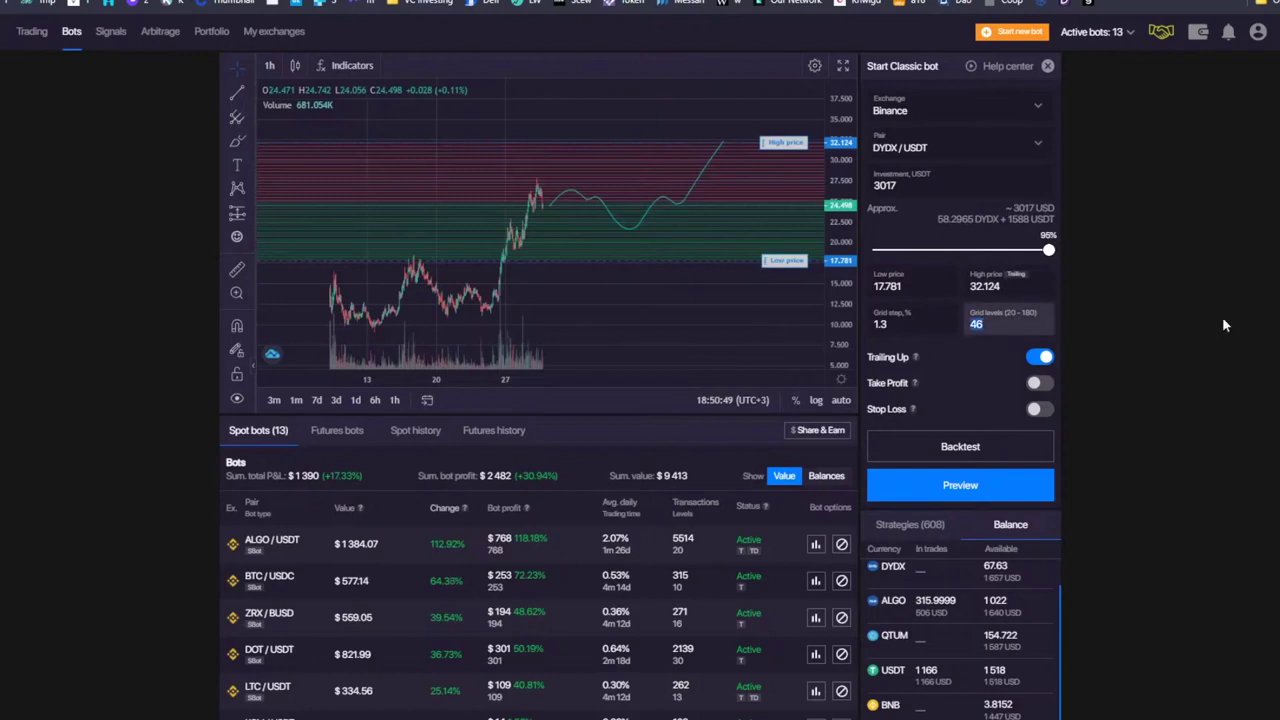
{"action": "left_click", "coordinate": [1222, 325]}
- Set the investment to 1000 USDT and enable Stop Loss for the bot
{"action": "left_click", "coordinate": [930, 185]}
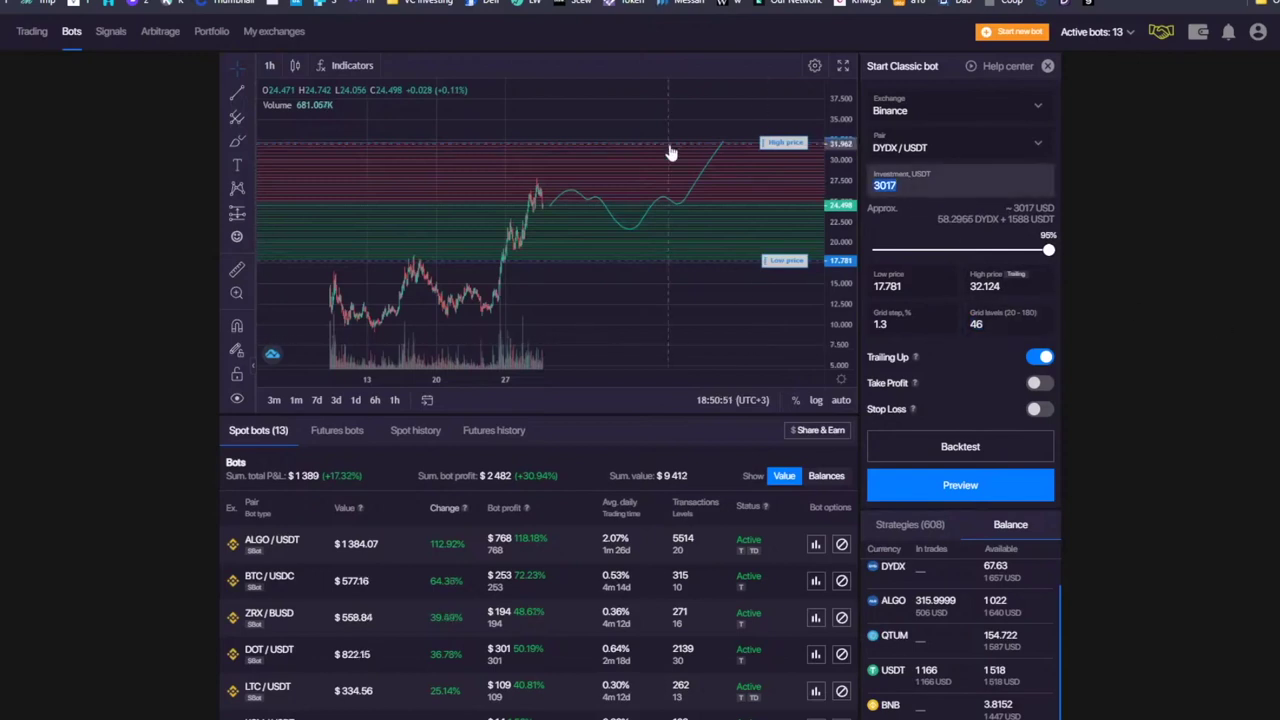
{"action": "type", "text": "1000"}
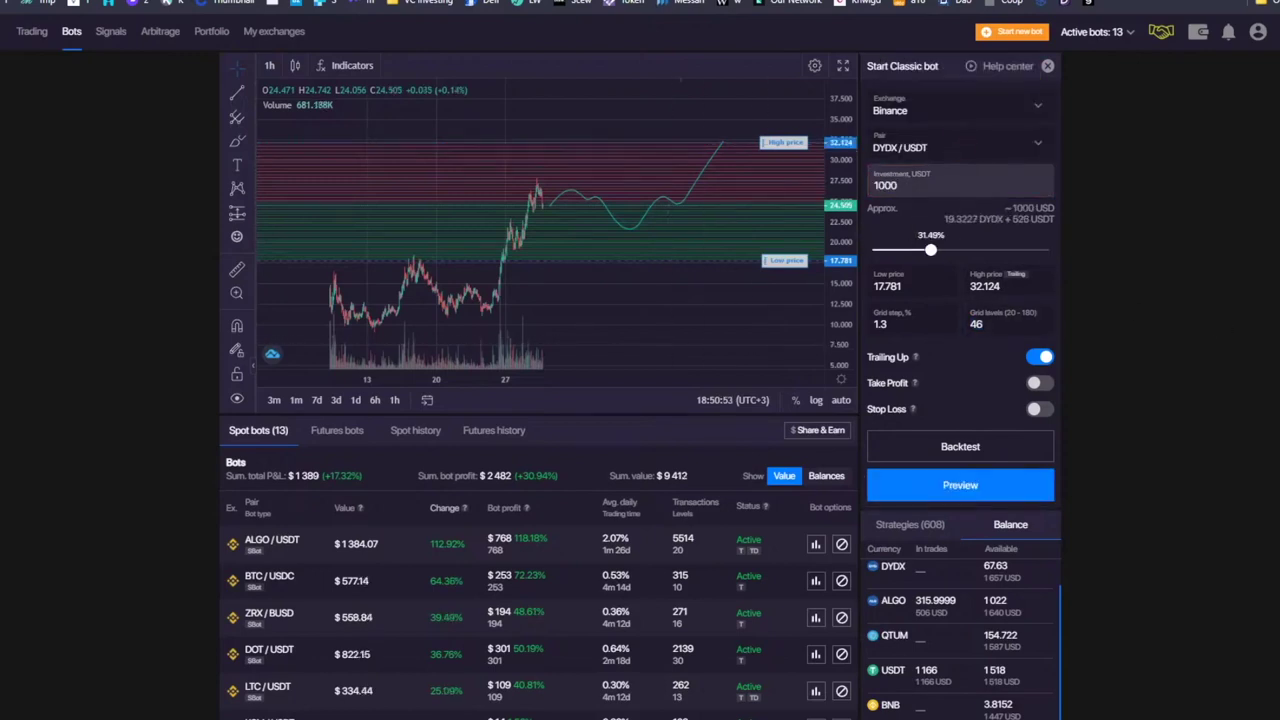
{"action": "left_click", "coordinate": [1240, 330]}
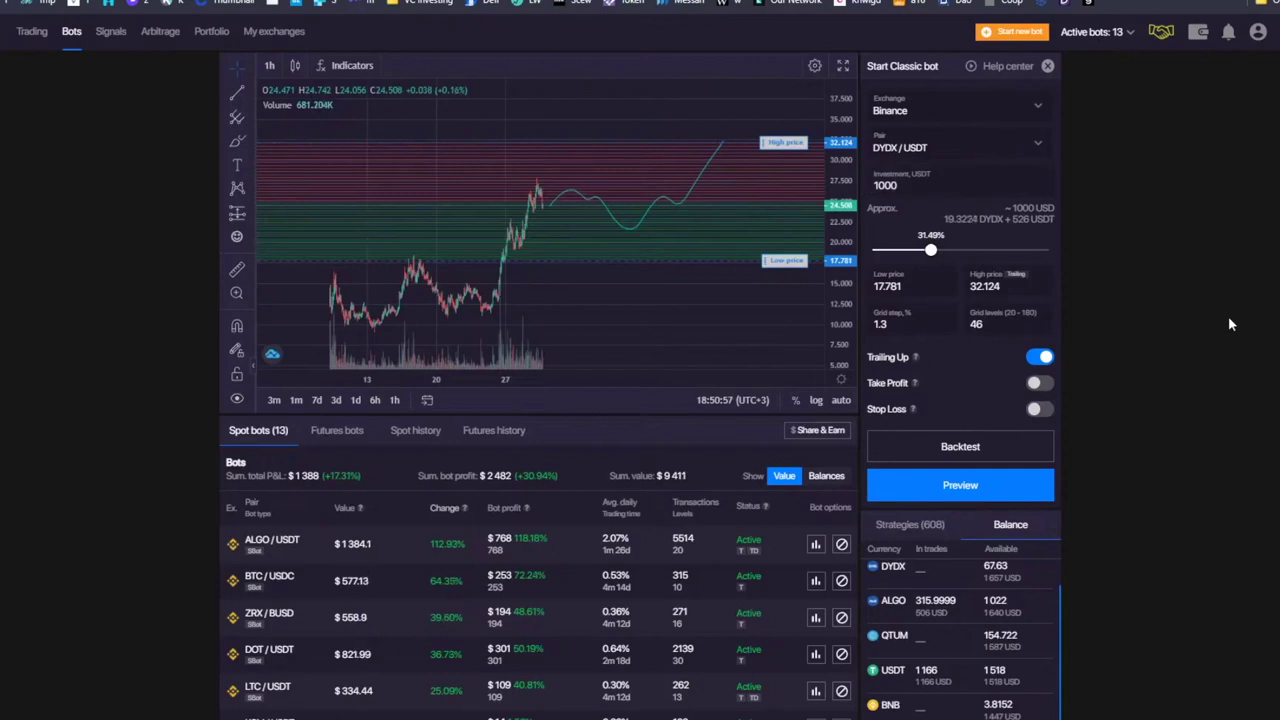
{"action": "left_click", "coordinate": [1037, 410]}
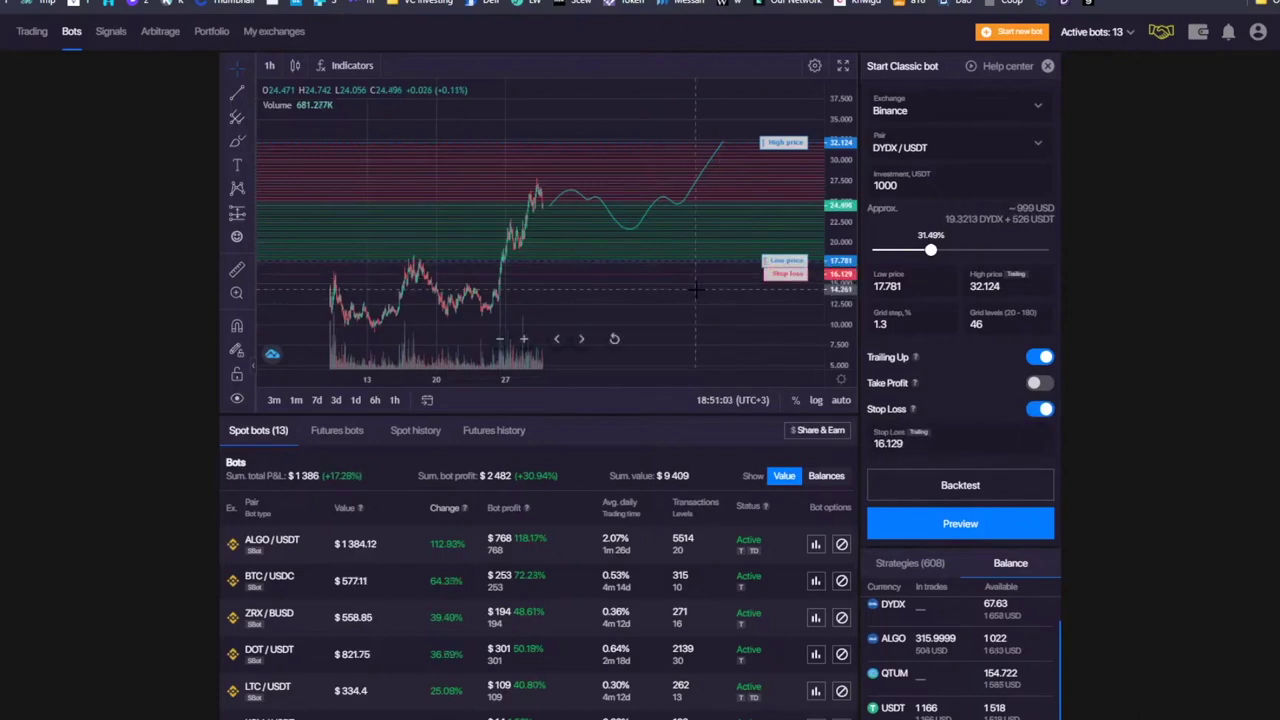
- Handwrite 50 % over the red part of the grid and 50 % over the green part
{"action": "mouse_move", "coordinate": [692, 94]}
{"action": "left_mouse_down"}
{"action": "mouse_move", "coordinate": [505, 192]}
{"action": "mouse_move", "coordinate": [530, 206]}
{"action": "mouse_move", "coordinate": [574, 186]}
{"action": "mouse_move", "coordinate": [632, 206]}
{"action": "mouse_move", "coordinate": [668, 198]}
{"action": "left_mouse_up"}
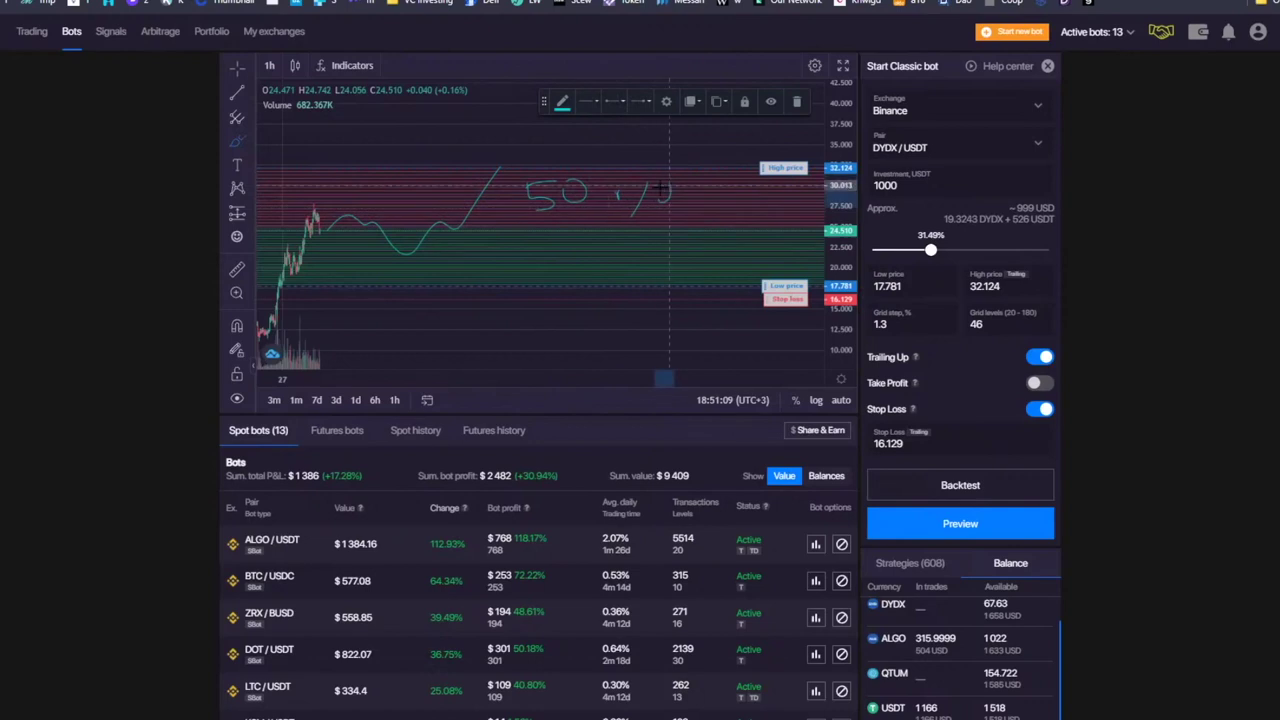
{"action": "mouse_move", "coordinate": [560, 240]}
{"action": "left_mouse_down"}
{"action": "mouse_move", "coordinate": [545, 273]}
{"action": "mouse_move", "coordinate": [607, 245]}
{"action": "mouse_move", "coordinate": [652, 285]}
{"action": "mouse_move", "coordinate": [684, 266]}
{"action": "left_mouse_up"}
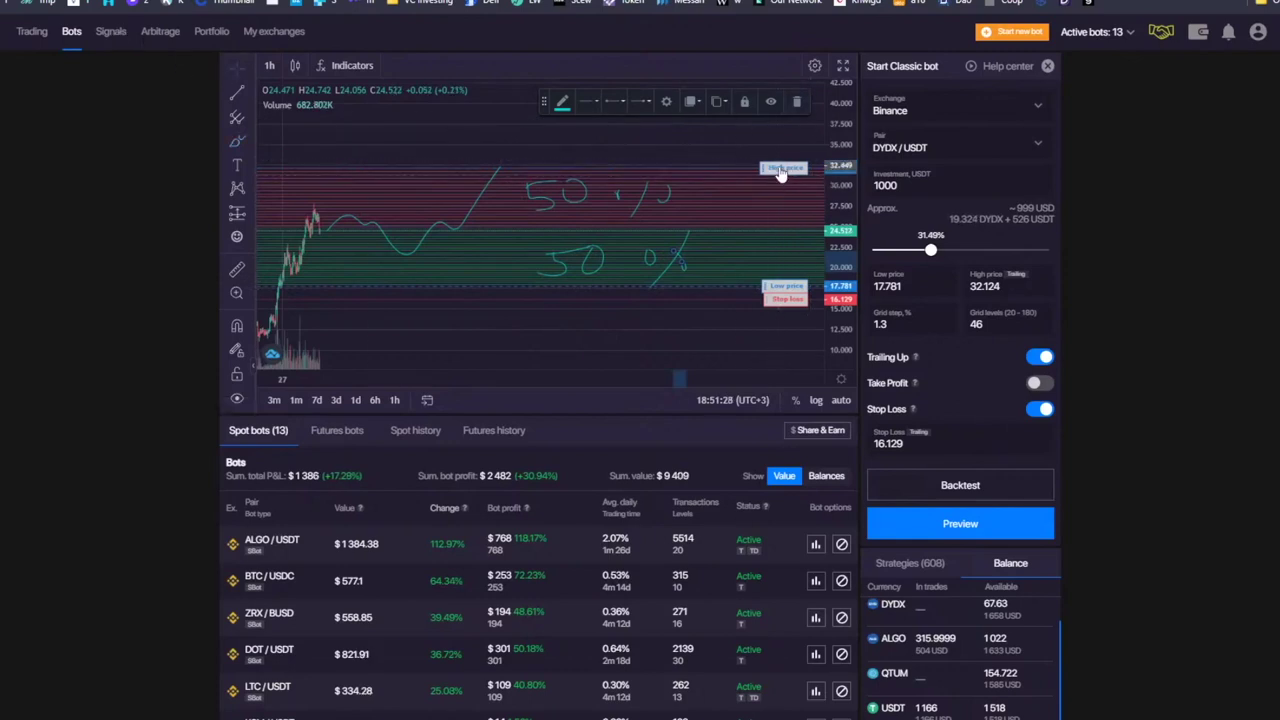
- Lower the grid's high price to 29.12 and replace the drawings with handwritten 30 % on the red part and 70 % on the green part
{"action": "left_click_drag", "start_coordinate": [781, 185], "coordinate": [788, 192]}
{"action": "left_click_drag", "start_coordinate": [944, 218], "coordinate": [1004, 219]}
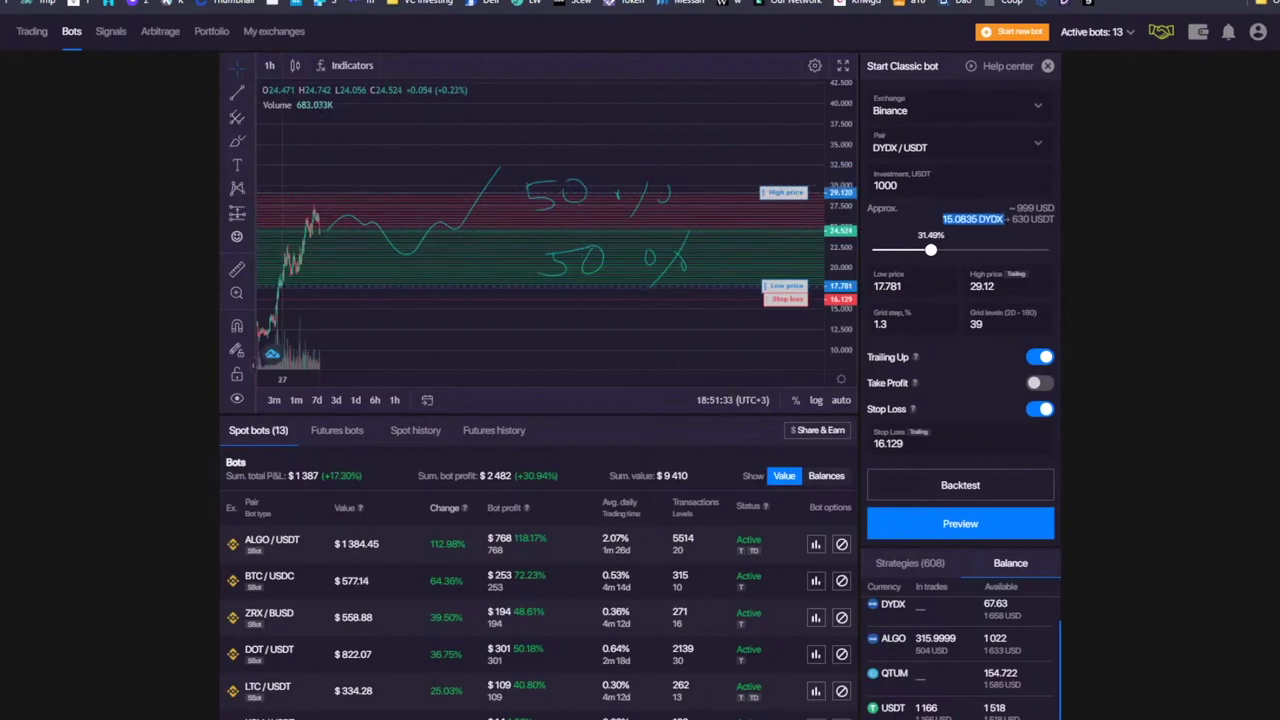
{"action": "right_click", "coordinate": [582, 152]}
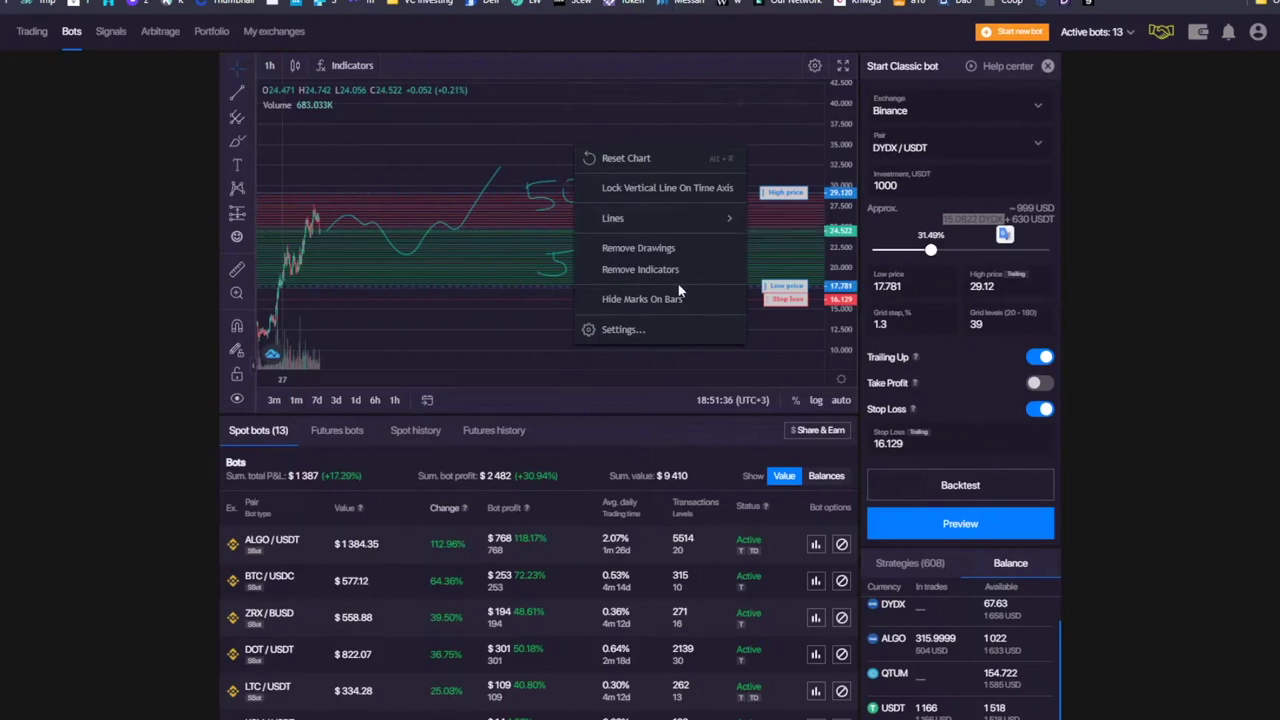
{"action": "left_click", "coordinate": [636, 247]}
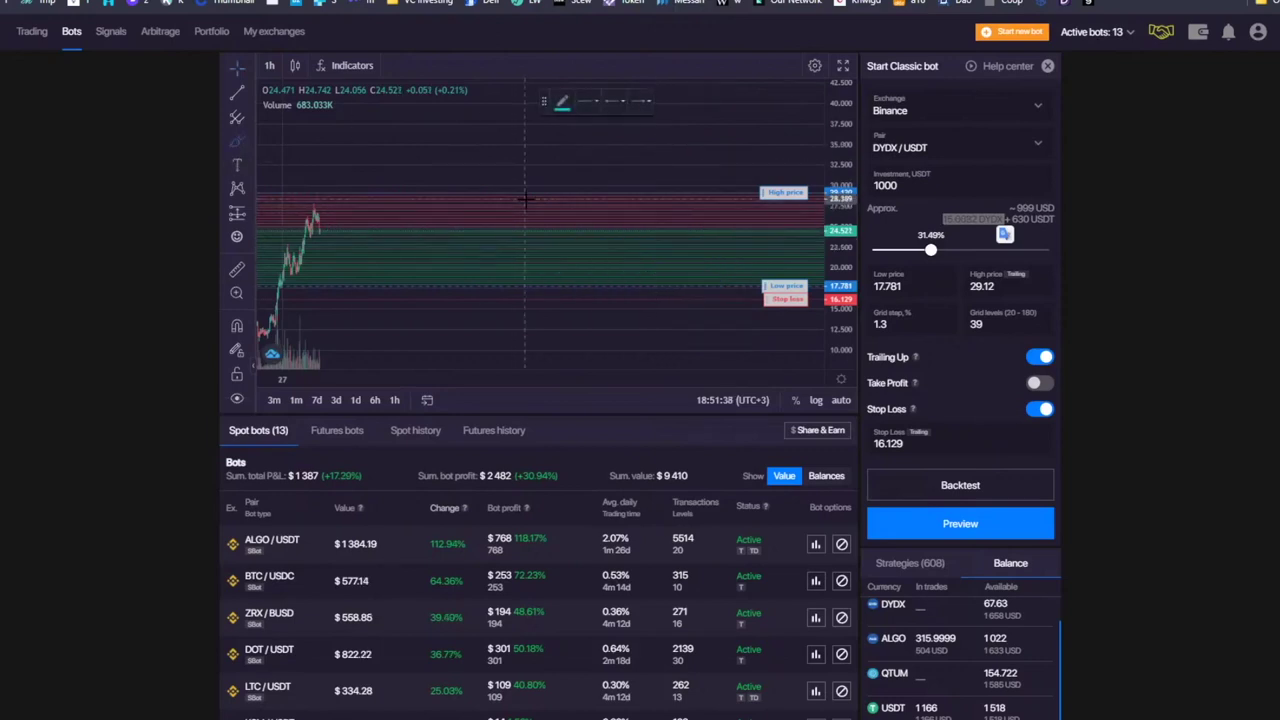
{"action": "mouse_move", "coordinate": [589, 222]}
{"action": "left_mouse_down"}
{"action": "mouse_move", "coordinate": [612, 177]}
{"action": "mouse_move", "coordinate": [620, 198]}
{"action": "left_mouse_up"}
{"action": "mouse_move", "coordinate": [530, 256]}
{"action": "left_mouse_down"}
{"action": "mouse_move", "coordinate": [546, 268]}
{"action": "mouse_move", "coordinate": [538, 276]}
{"action": "mouse_move", "coordinate": [566, 254]}
{"action": "mouse_move", "coordinate": [620, 248]}
{"action": "mouse_move", "coordinate": [626, 272]}
{"action": "mouse_move", "coordinate": [640, 262]}
{"action": "left_mouse_up"}
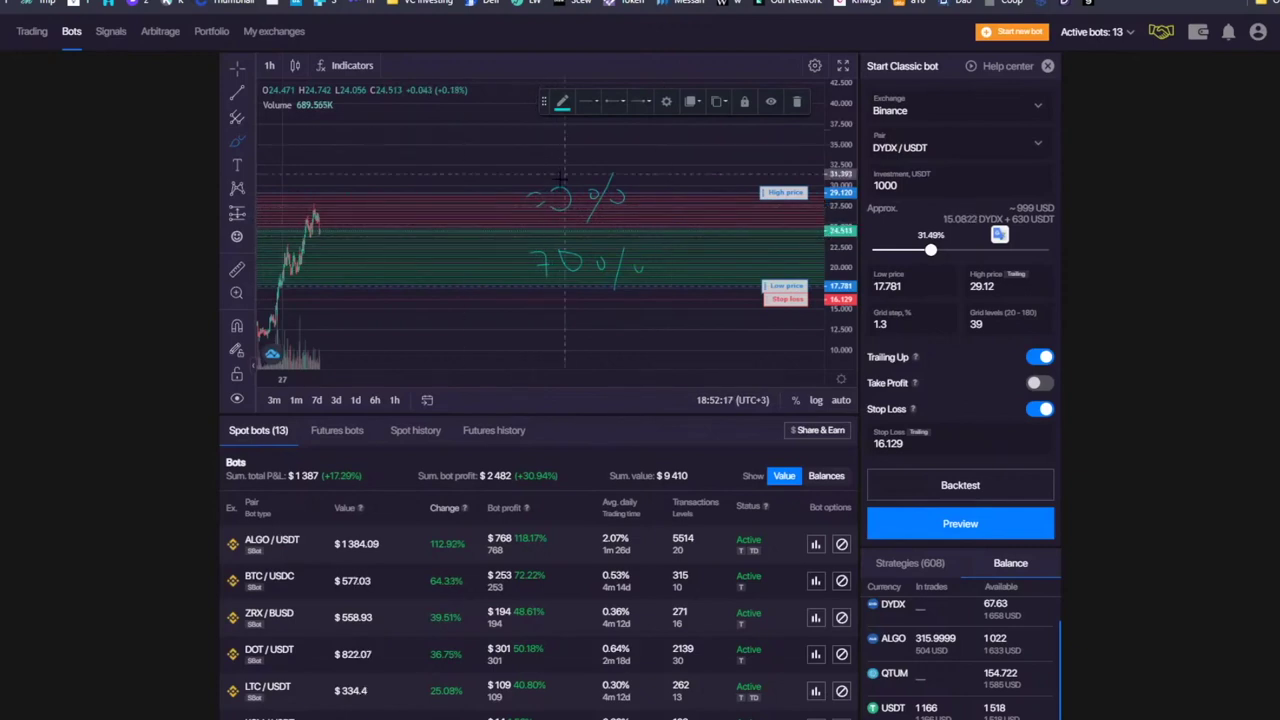
- Check how the investment splits between DYDX and USDT, remove all chart drawings and return to the Cross cursor
{"action": "left_click_drag", "start_coordinate": [940, 222], "coordinate": [1012, 222]}
{"action": "left_click", "coordinate": [1012, 222]}
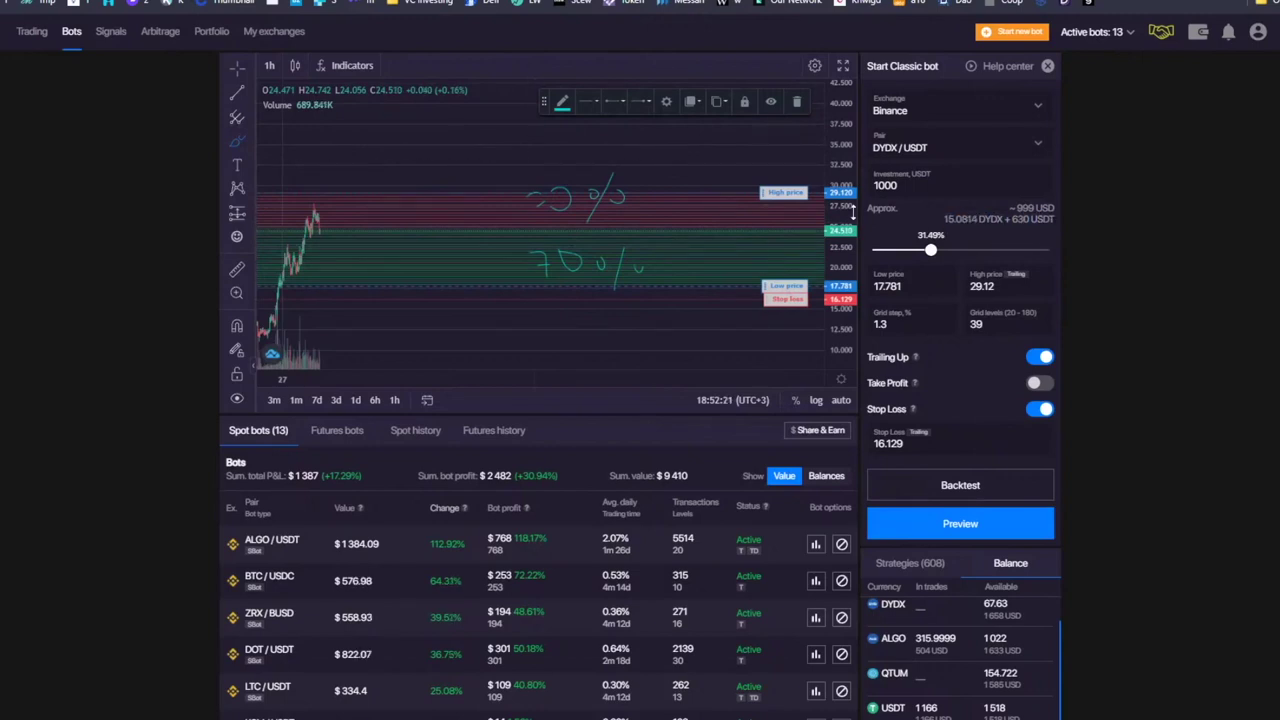
{"action": "right_click", "coordinate": [684, 158]}
{"action": "left_click", "coordinate": [740, 260]}
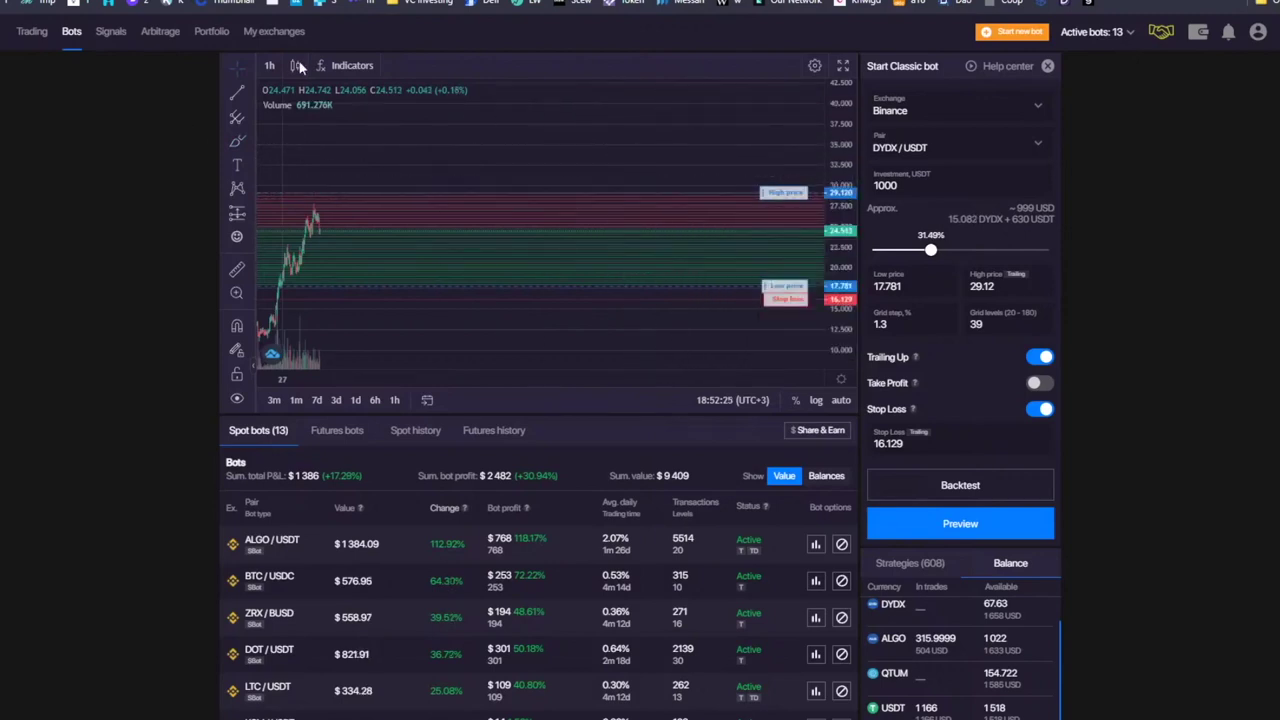
{"action": "left_click", "coordinate": [236, 74]}
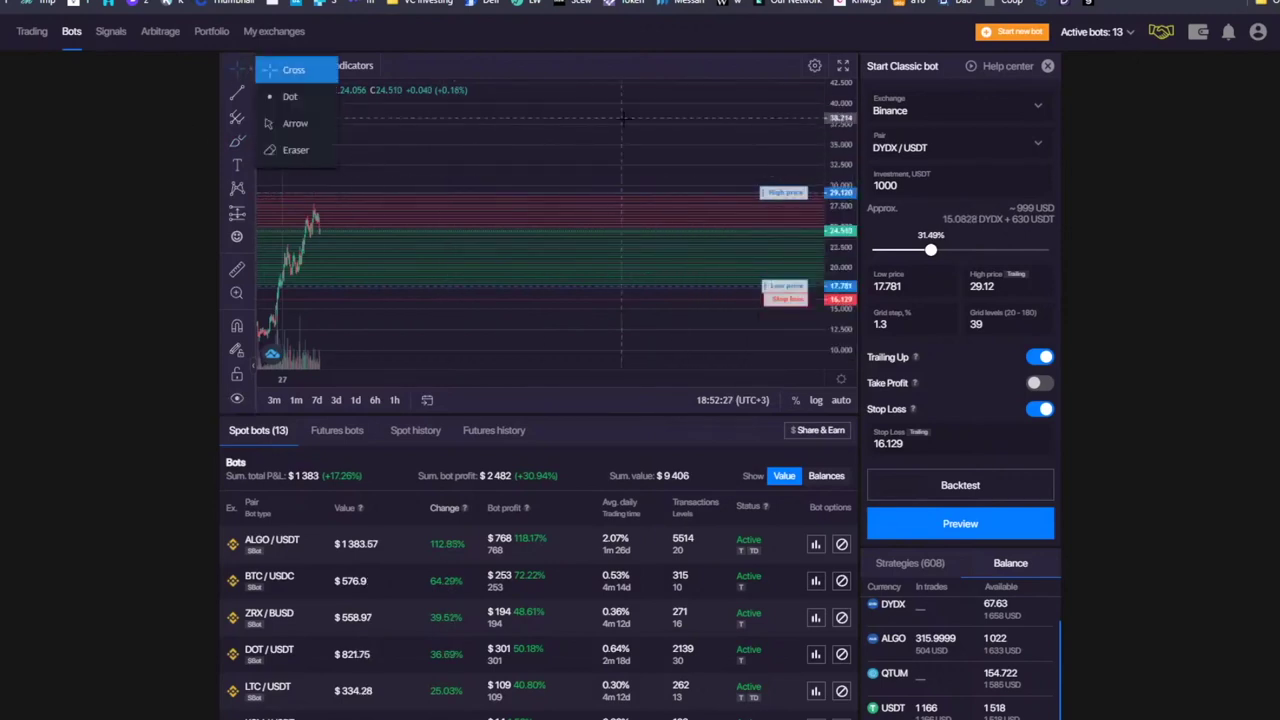
{"action": "left_click", "coordinate": [286, 66]}
- Set the grid's high price to 38.295 and its low price to 19.458 on the chart
{"action": "left_click_drag", "start_coordinate": [788, 198], "coordinate": [786, 119]}
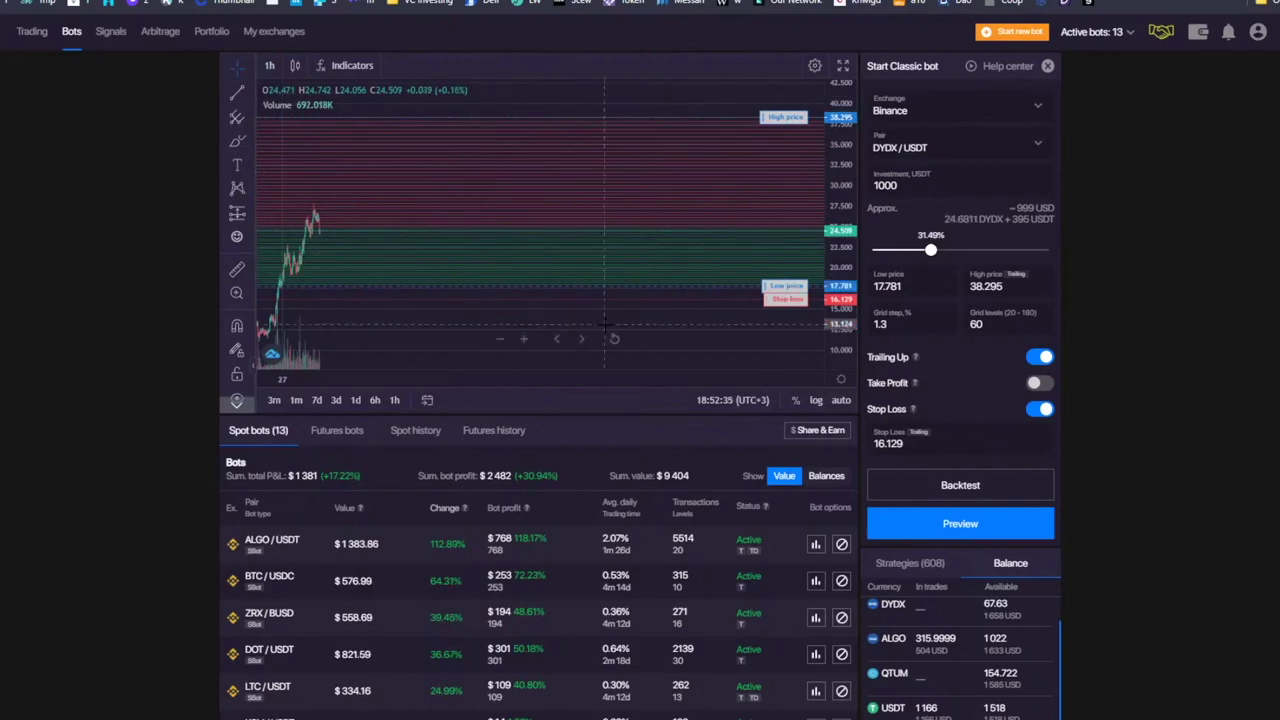
{"action": "scroll", "coordinate": [786, 288], "scroll_direction": "up", "scroll_amount": 2}
{"action": "left_click_drag", "start_coordinate": [770, 276], "coordinate": [770, 277]}
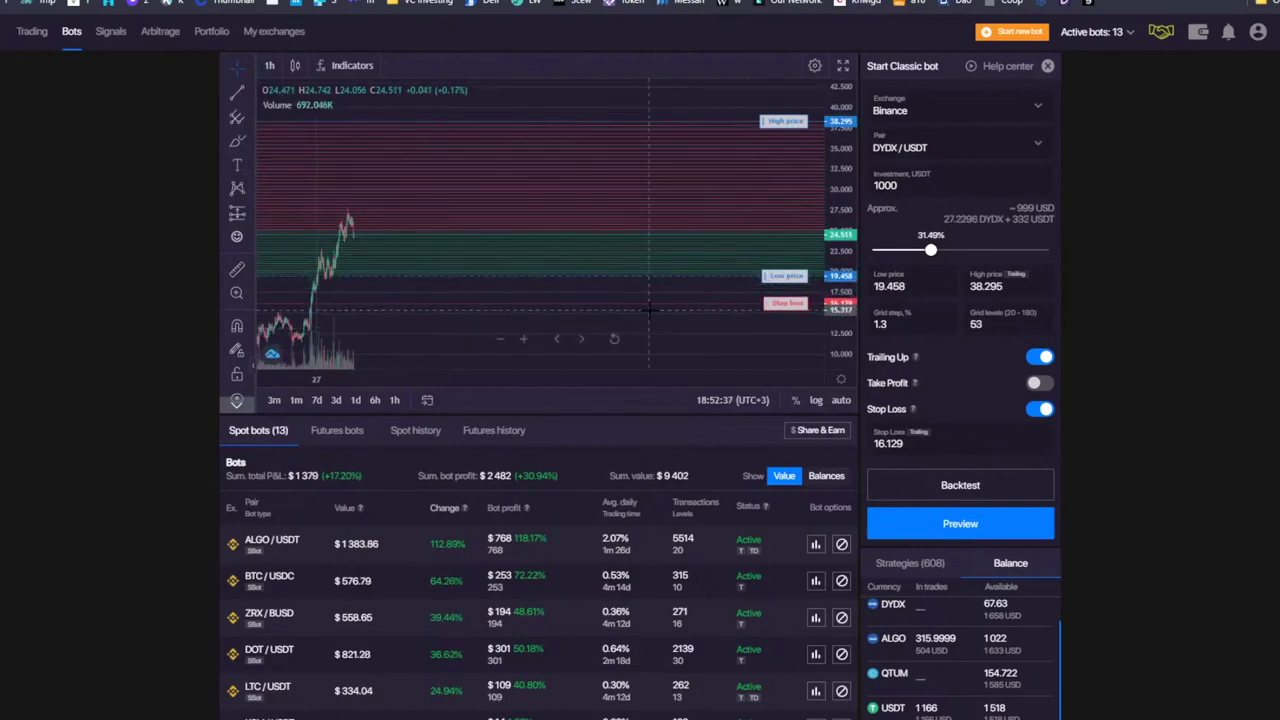
- Handwrite 70 % on the red part and 30 % on the green part of the grid, and examine the DYDX share of the investment
{"action": "left_click", "coordinate": [237, 141]}
{"action": "mouse_move", "coordinate": [557, 152]}
{"action": "left_mouse_down"}
{"action": "mouse_move", "coordinate": [592, 178]}
{"action": "mouse_move", "coordinate": [703, 142]}
{"action": "mouse_move", "coordinate": [690, 174]}
{"action": "left_mouse_up"}
{"action": "mouse_move", "coordinate": [588, 240]}
{"action": "left_mouse_down"}
{"action": "mouse_move", "coordinate": [598, 264]}
{"action": "mouse_move", "coordinate": [645, 242]}
{"action": "mouse_move", "coordinate": [660, 280]}
{"action": "mouse_move", "coordinate": [688, 262]}
{"action": "left_mouse_up"}
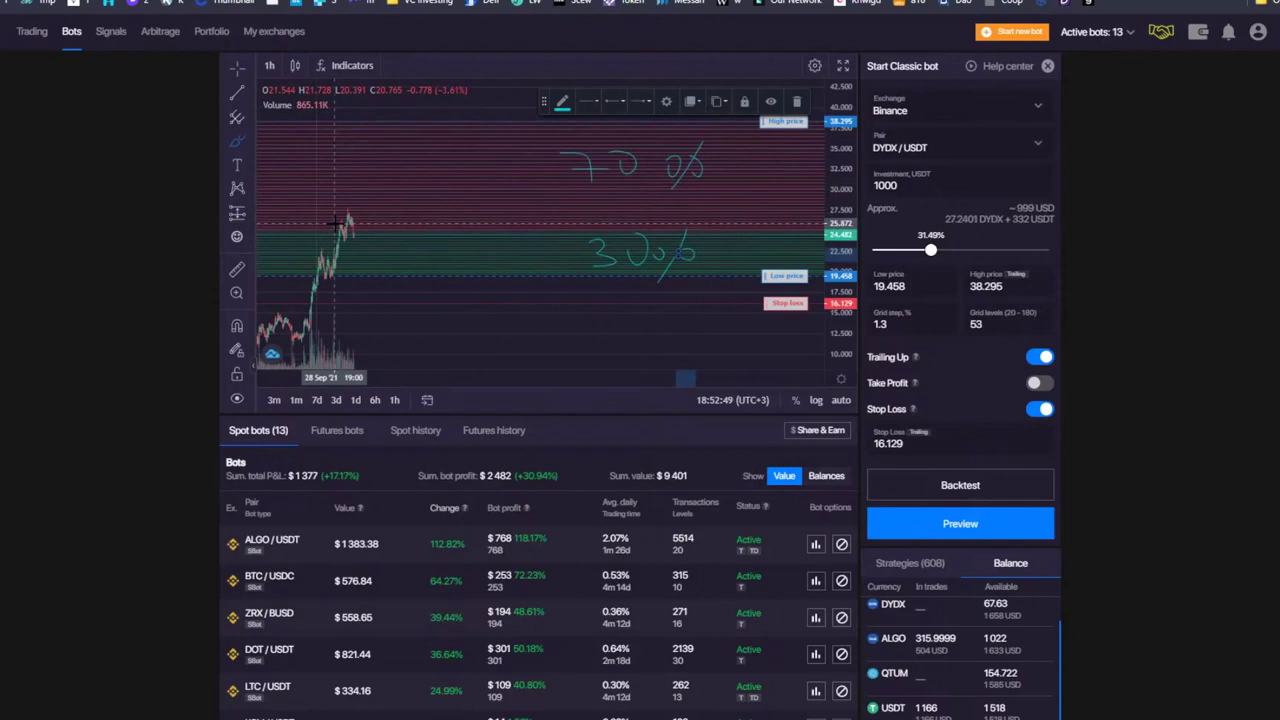
{"action": "double_click", "coordinate": [960, 219]}
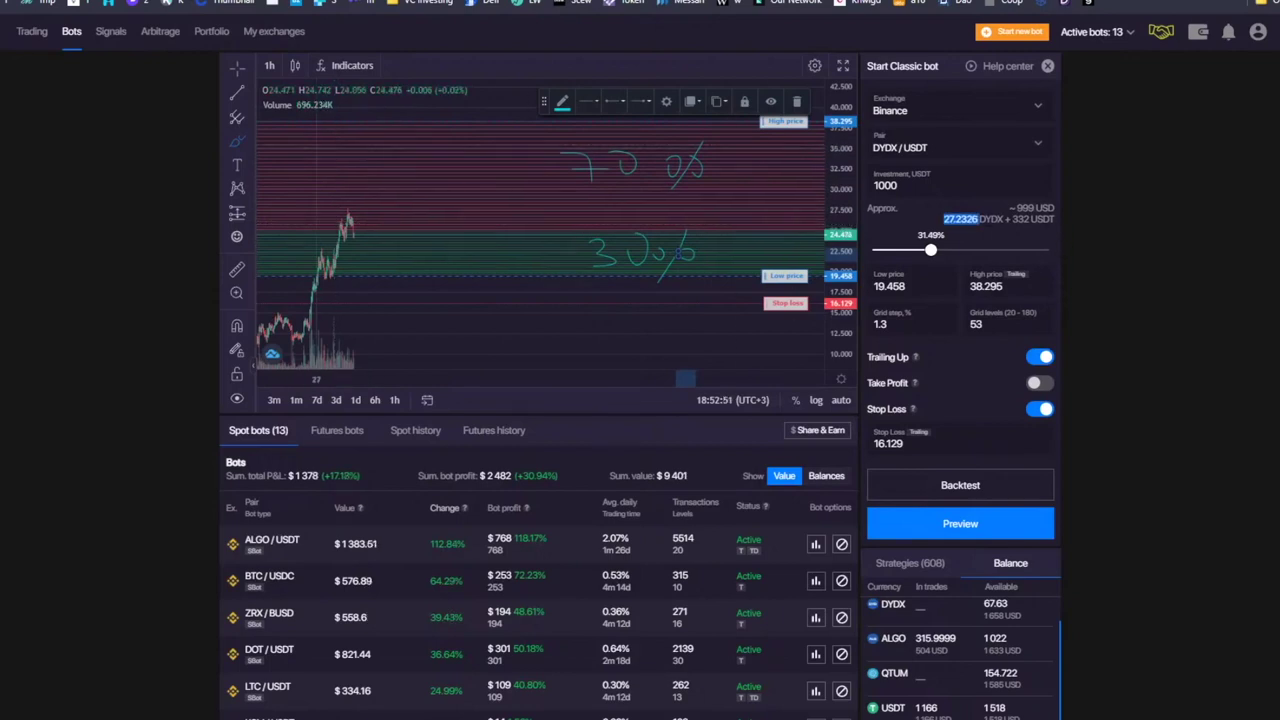
{"action": "left_click", "coordinate": [935, 180]}
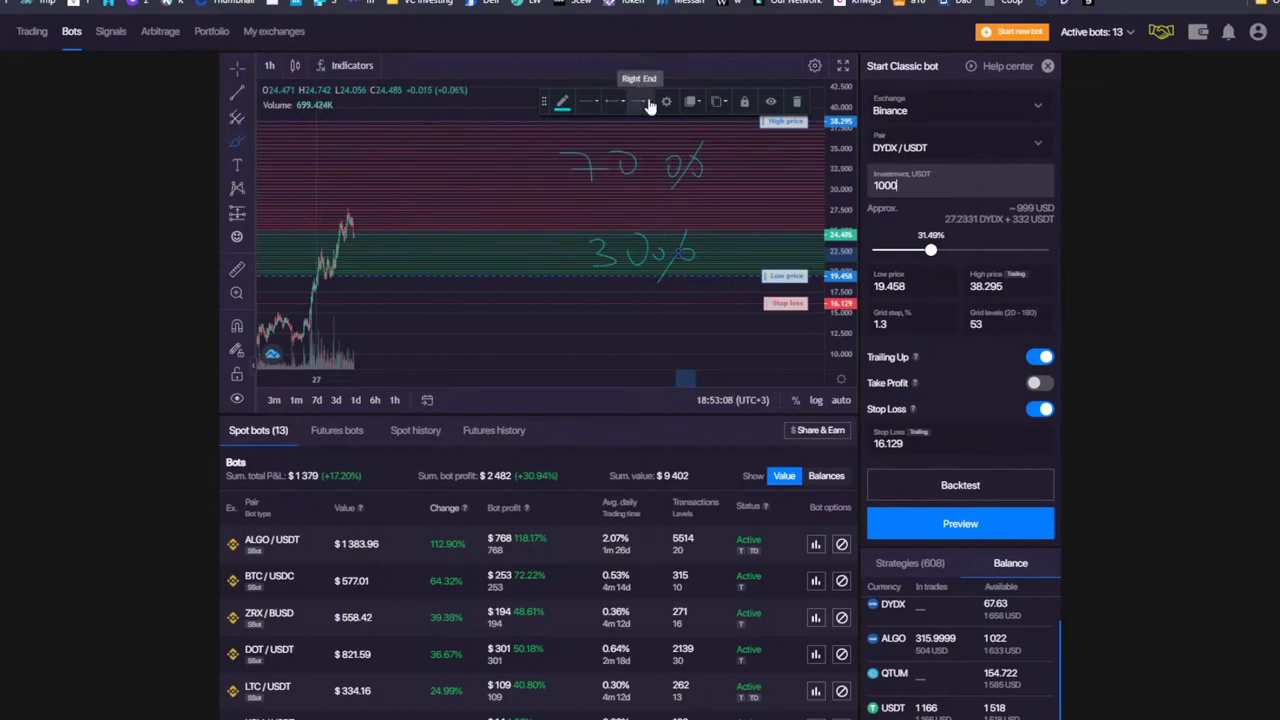
{"action": "key", "text": "ctrl+a"}
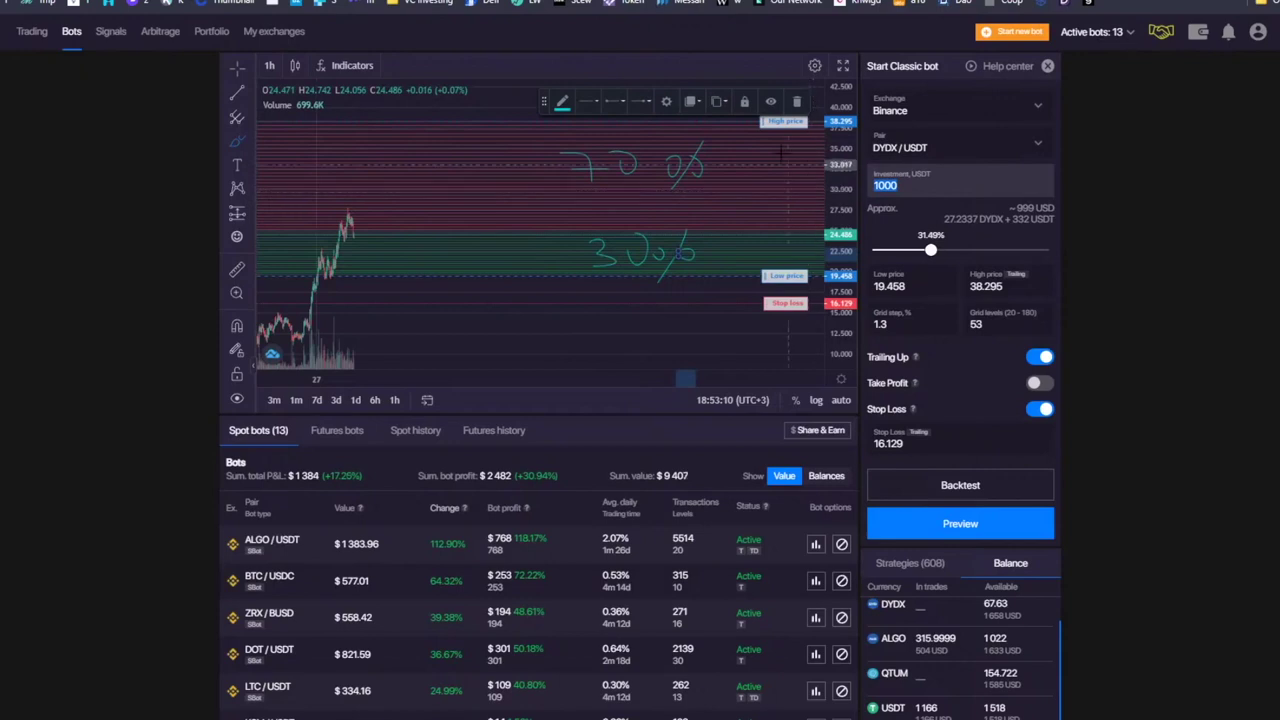
- Clear the handwritten percentages from the chart and switch back to the Cross cursor
{"action": "left_click", "coordinate": [793, 101]}
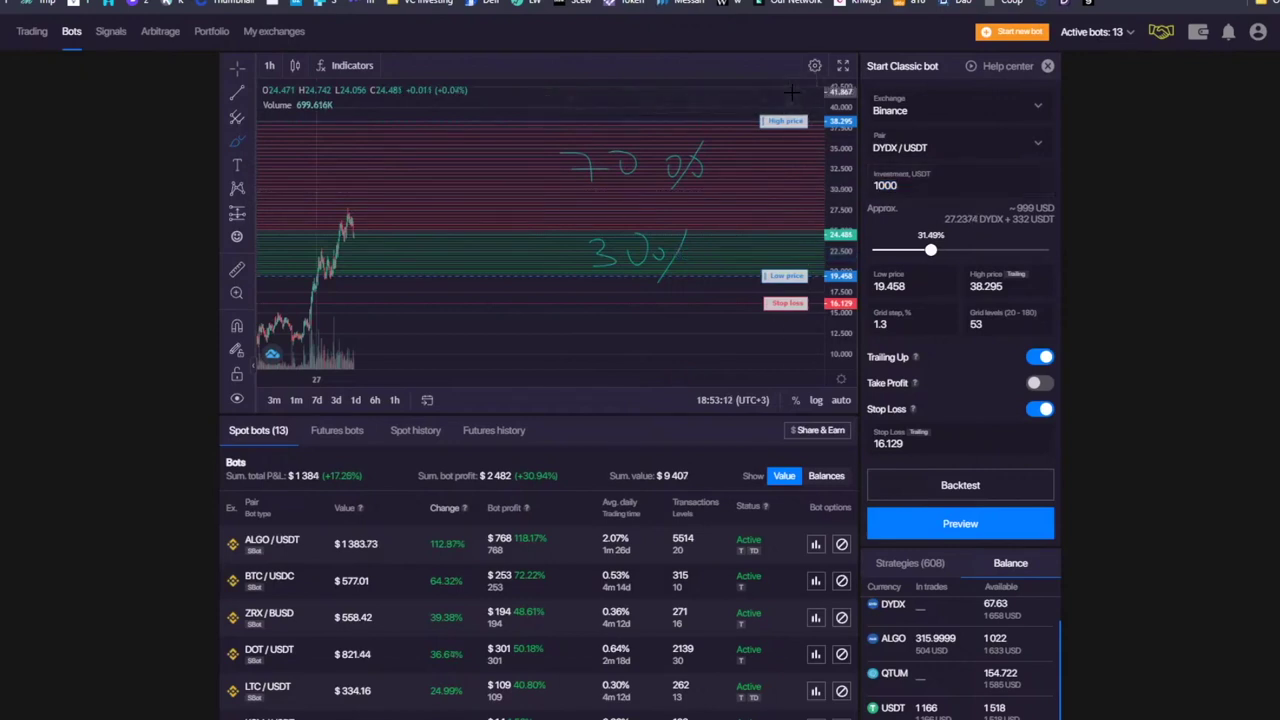
{"action": "right_click", "coordinate": [723, 110]}
{"action": "left_click", "coordinate": [707, 202]}
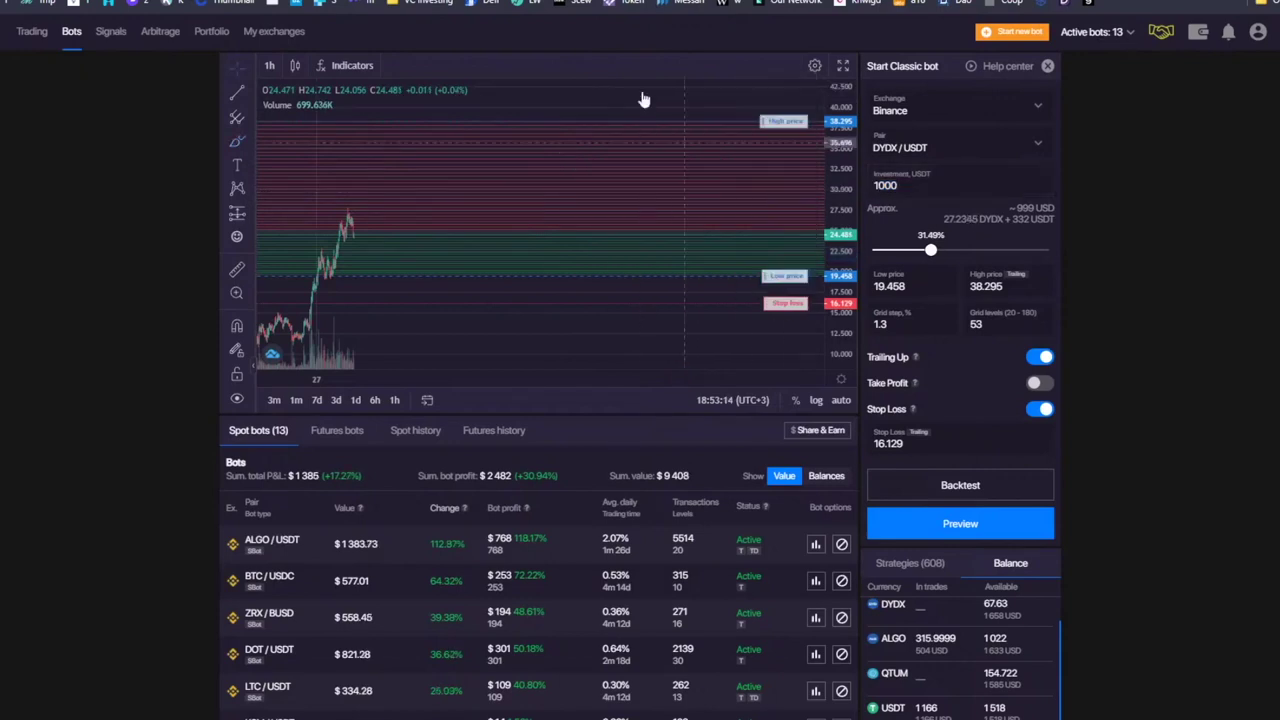
{"action": "left_click", "coordinate": [239, 62]}
{"action": "left_click", "coordinate": [266, 71]}
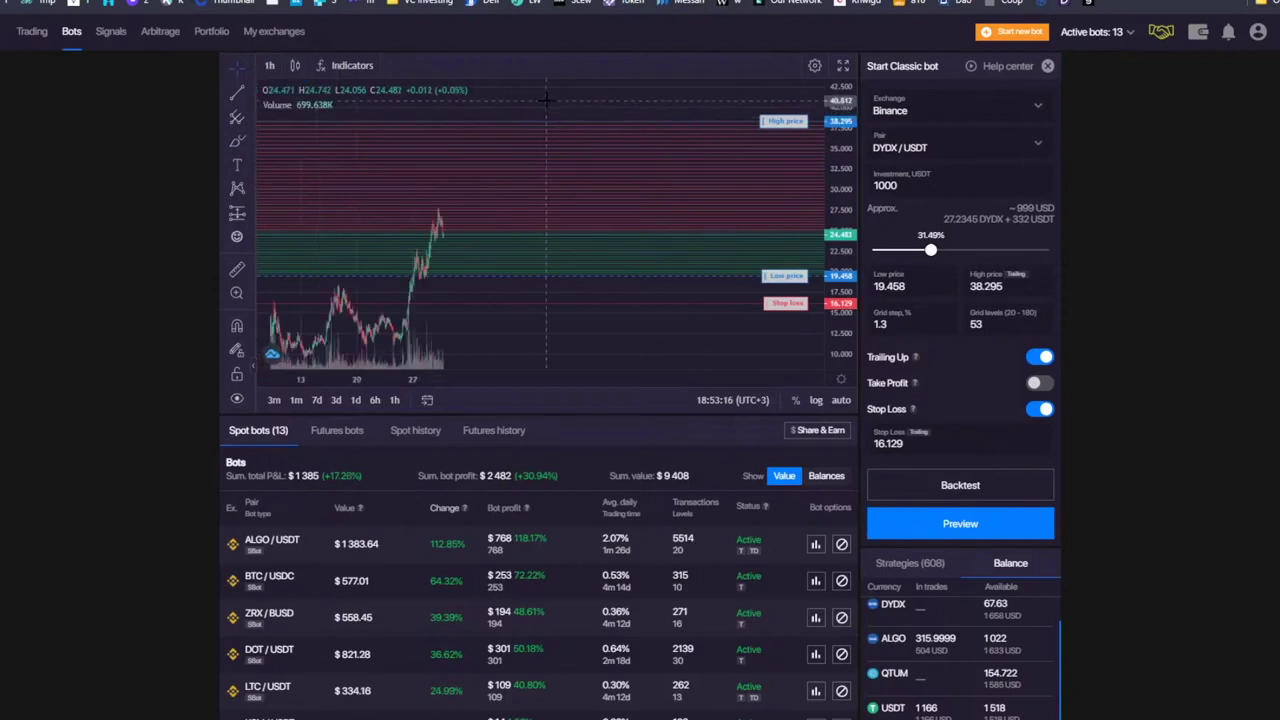
{"action": "left_click_drag", "start_coordinate": [571, 100], "coordinate": [560, 280]}
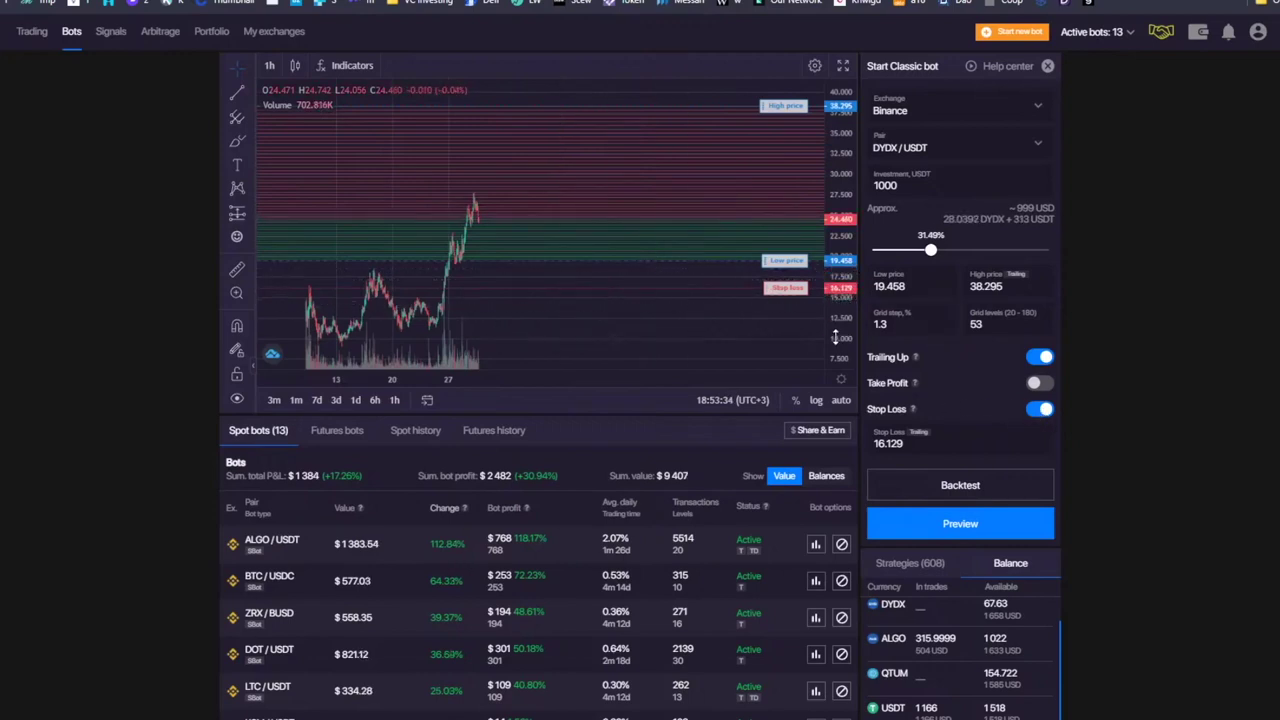
{"action": "left_click_drag", "start_coordinate": [846, 170], "coordinate": [846, 182]}
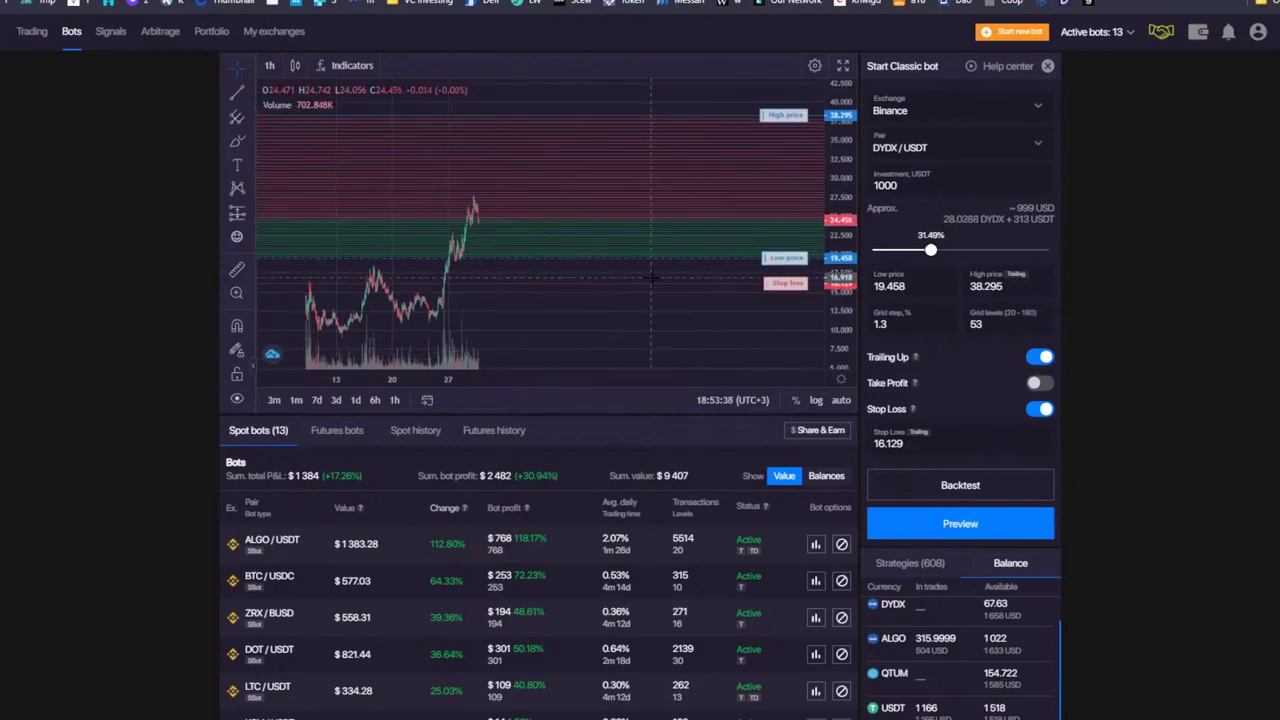
{"action": "left_click_drag", "start_coordinate": [849, 192], "coordinate": [849, 180]}
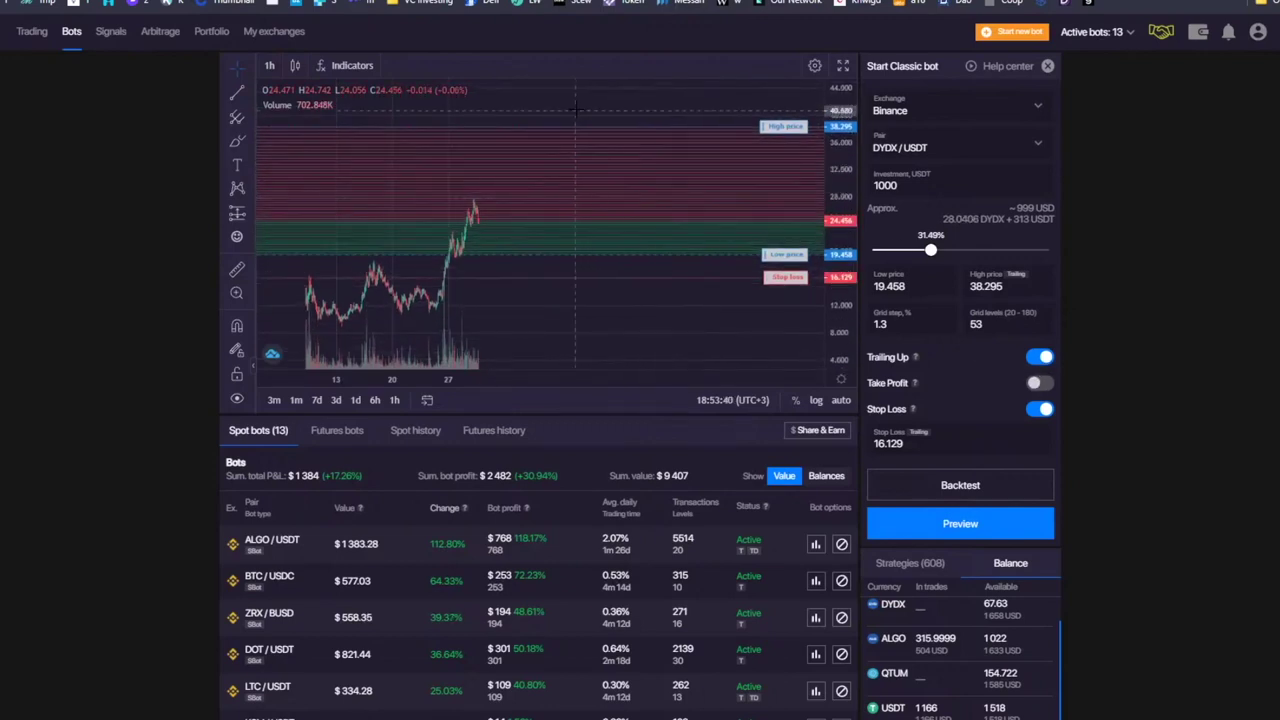
{"action": "left_click_drag", "start_coordinate": [573, 100], "coordinate": [543, 104]}
{"action": "mouse_move", "coordinate": [519, 343]}
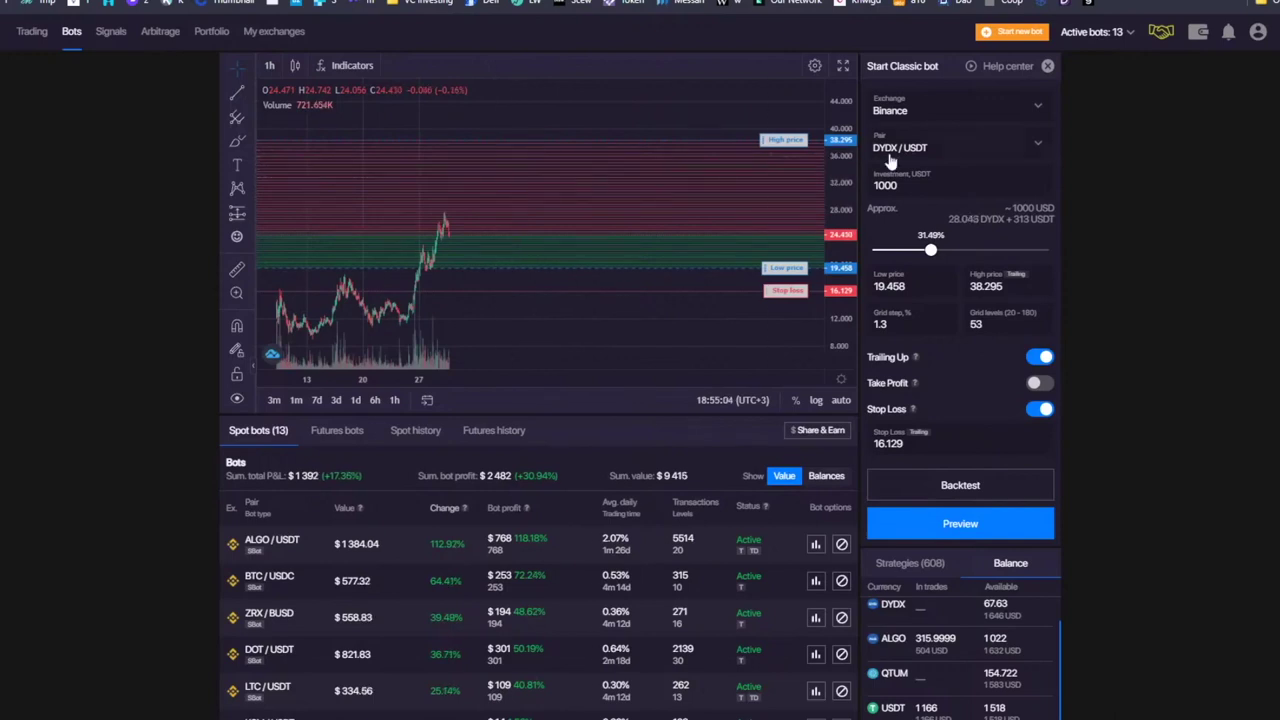
- Reselect Binance as the new bot's exchange and check the existing futures bots and spot bots
{"action": "left_click", "coordinate": [913, 107]}
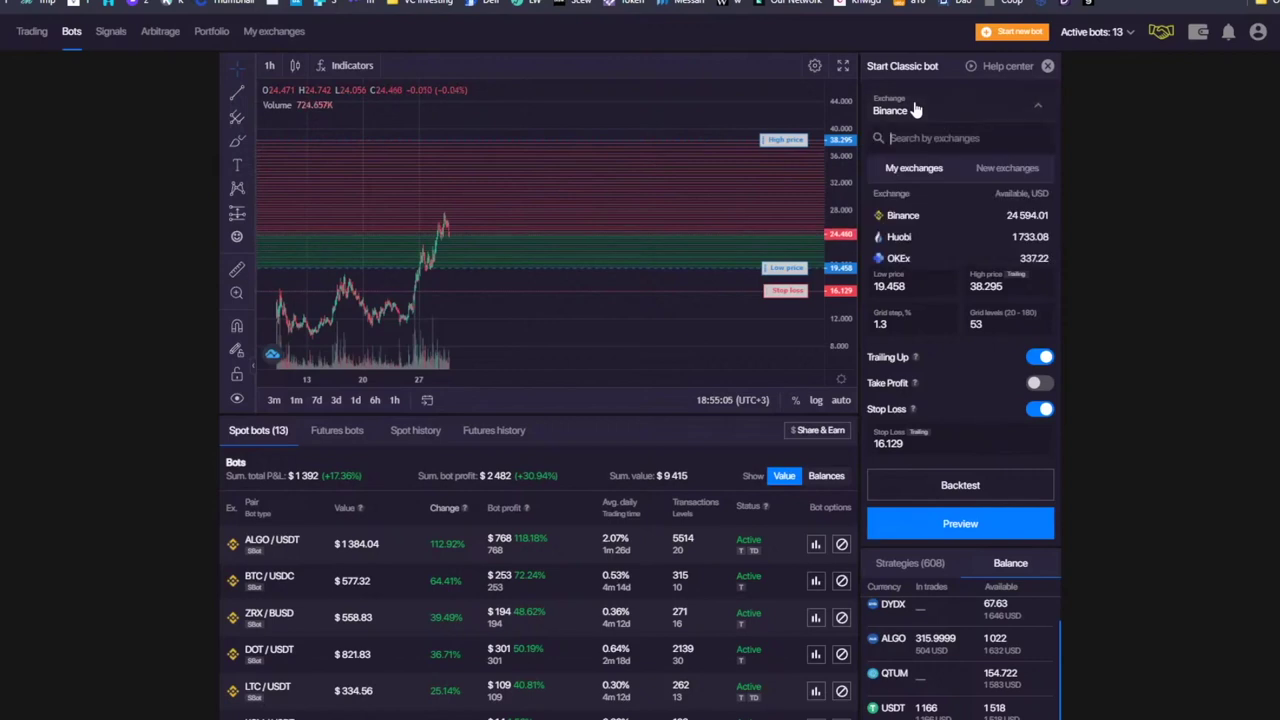
{"action": "left_click", "coordinate": [916, 216]}
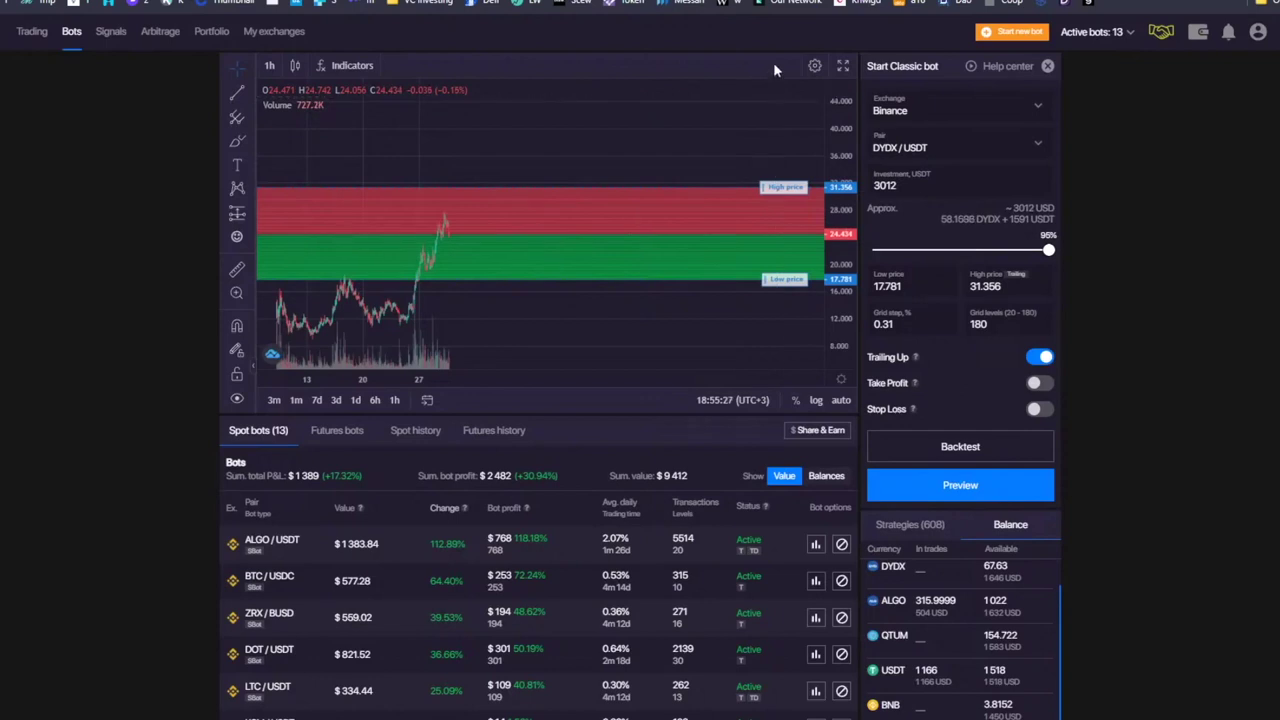
{"action": "left_click", "coordinate": [345, 435]}
{"action": "left_click", "coordinate": [265, 432]}
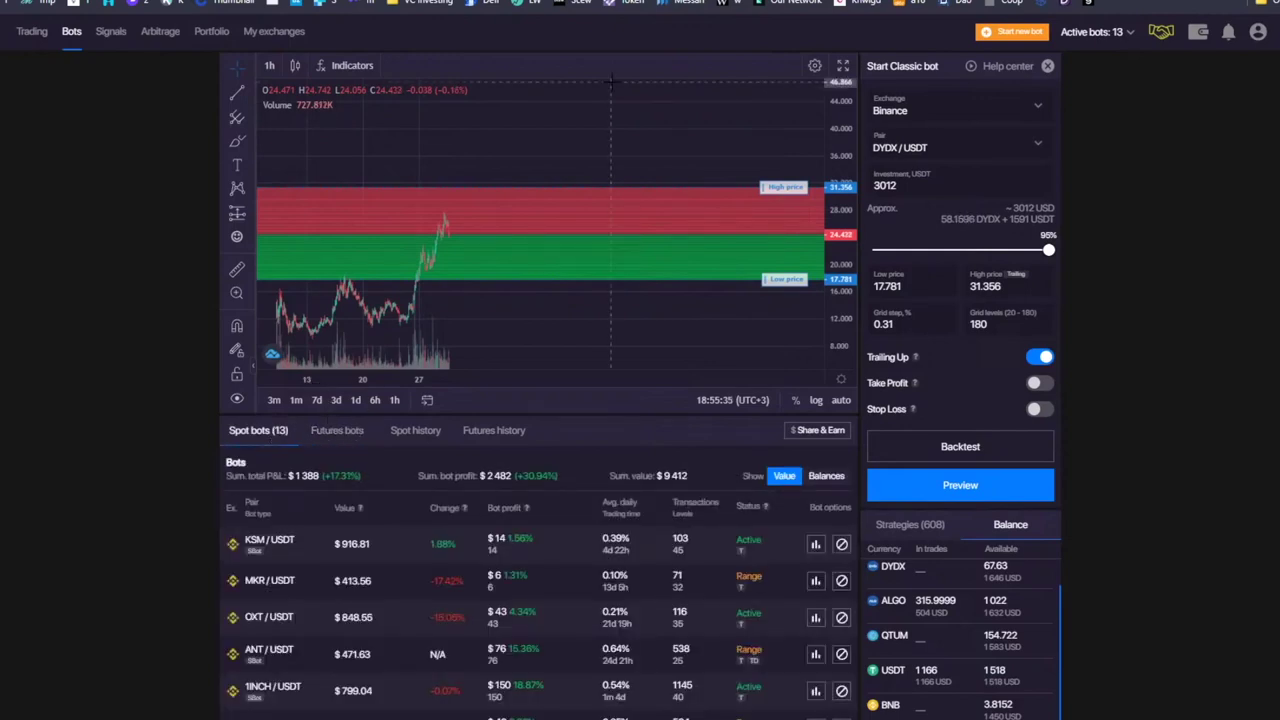
- Search the available trading pairs for BTC/USDT, and for BTC/USDC
{"action": "left_click", "coordinate": [1020, 147]}
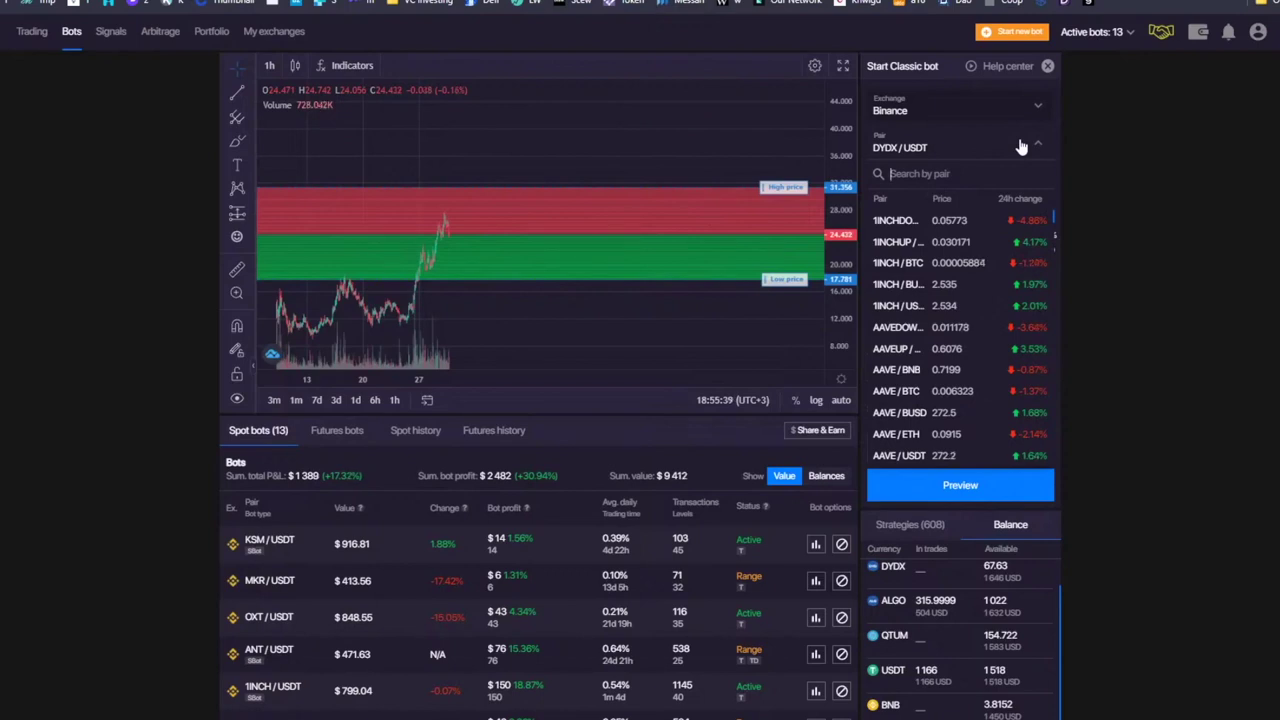
{"action": "type", "text": "BTC"}
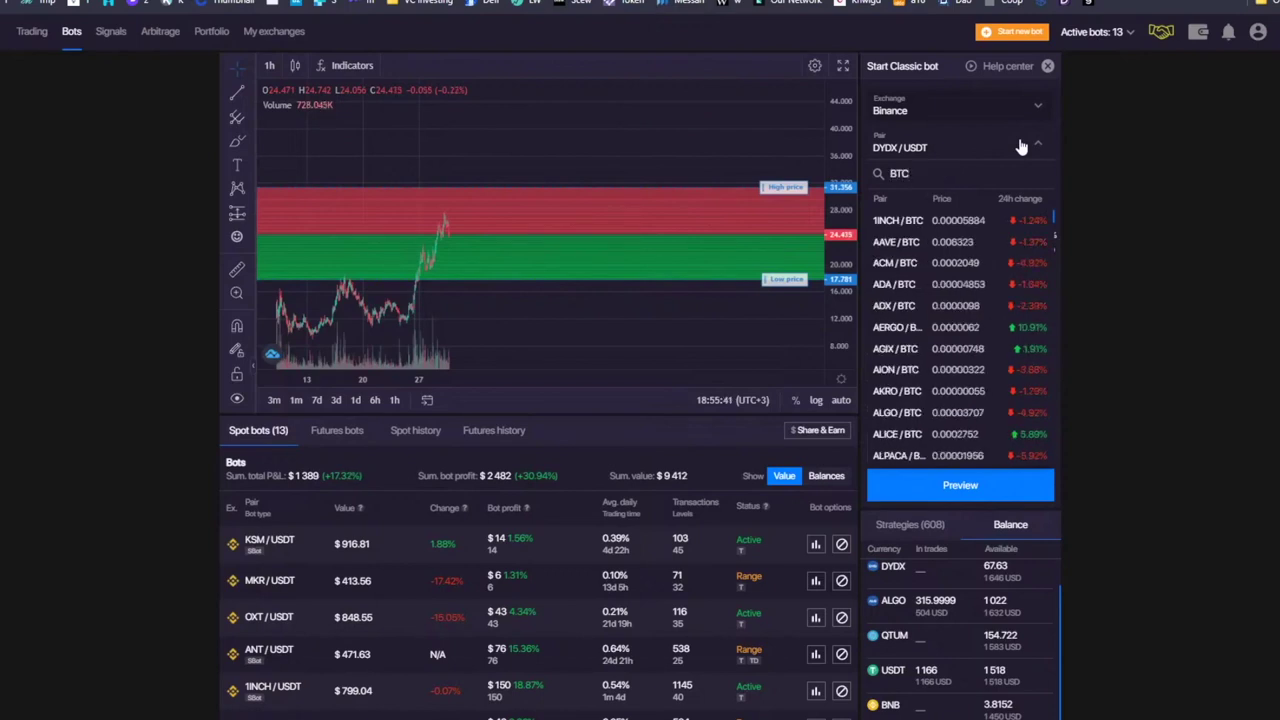
{"action": "type", "text": "/USDT"}
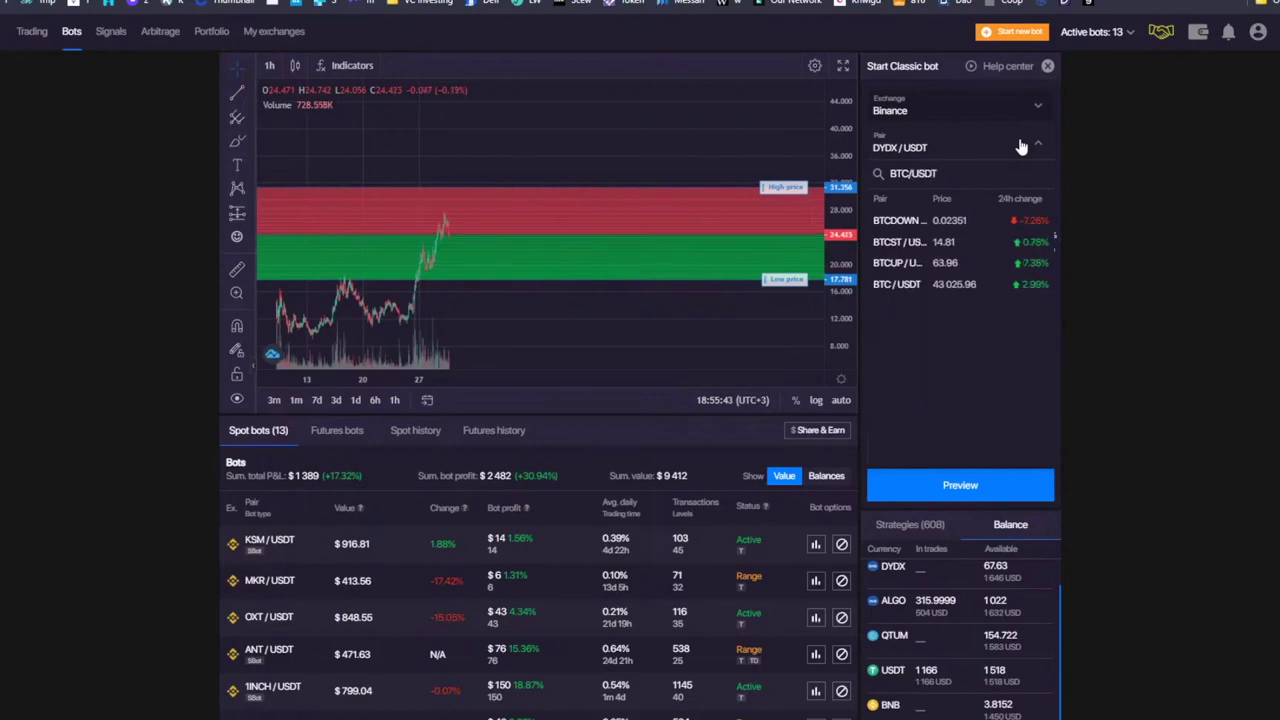
{"action": "key", "text": "BackSpace"}
{"action": "key", "text": "BackSpace"}
{"action": "key", "text": "BackSpace"}
{"action": "key", "text": "BackSpace"}
{"action": "type", "text": "USDC"}
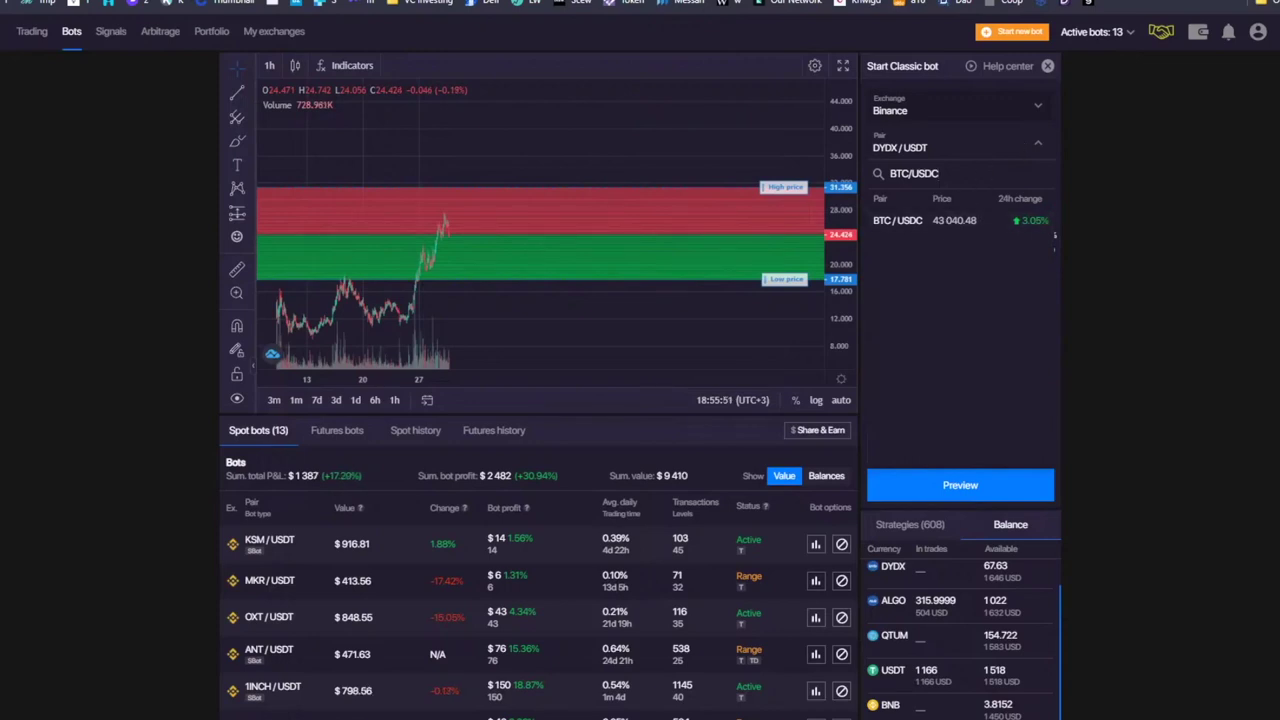
- Search the trading pairs for Bitcoin against the stablecoins TUSD and BUSD, clearing the quote currency after each
{"action": "key", "text": "BackSpace"}
{"action": "key", "text": "BackSpace"}
{"action": "key", "text": "BackSpace"}
{"action": "key", "text": "BackSpace"}
{"action": "type", "text": "TUSD"}
{"action": "key", "text": "BackSpace"}
{"action": "key", "text": "BackSpace"}
{"action": "key", "text": "BackSpace"}
{"action": "key", "text": "BackSpace"}
{"action": "type", "text": "BUS"}
{"action": "key", "text": "BackSpace"}
{"action": "key", "text": "BackSpace"}
{"action": "key", "text": "BackSpace"}
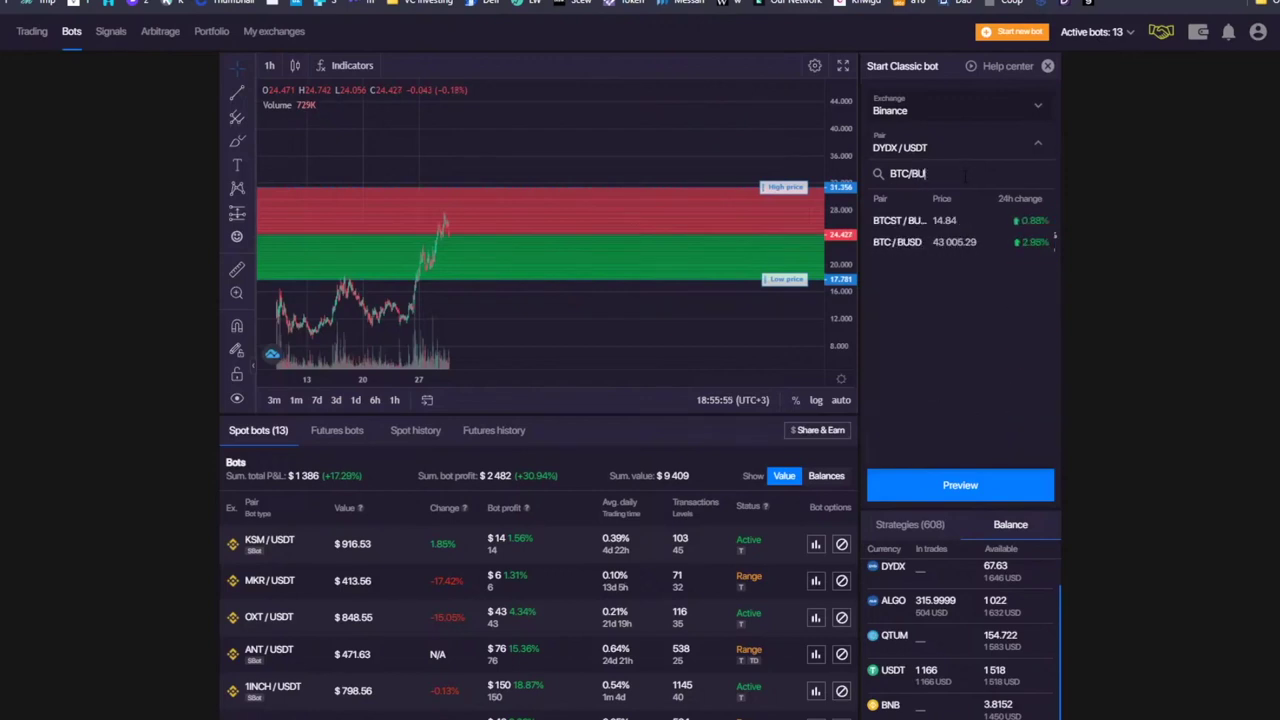
- Look up the Bitcoin pair against DAI and clear the quote currency from the search
{"action": "type", "text": "DA"}
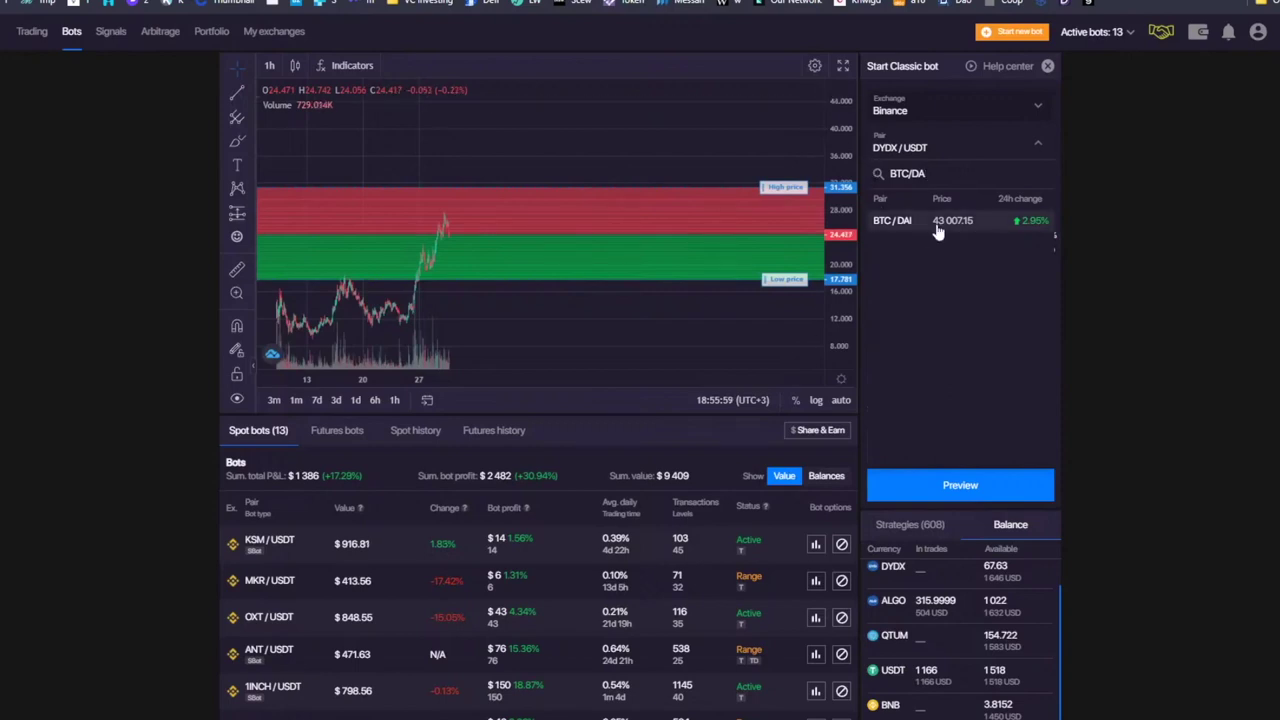
{"action": "key", "text": "BackSpace"}
{"action": "key", "text": "BackSpace"}
{"action": "key", "text": "BackSpace"}
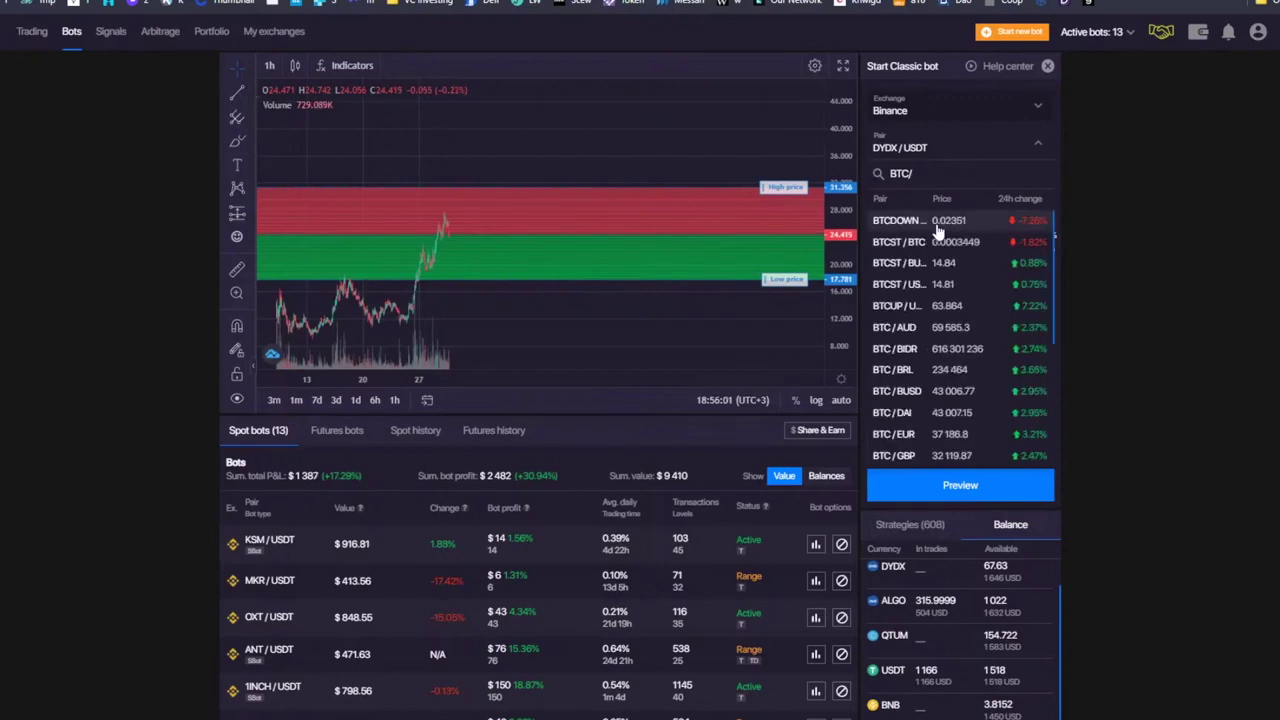
- Compare the BTC/USDC and BTC/USDT pairs by searching for each, and clear the quote currency
{"action": "type", "text": "USDC"}
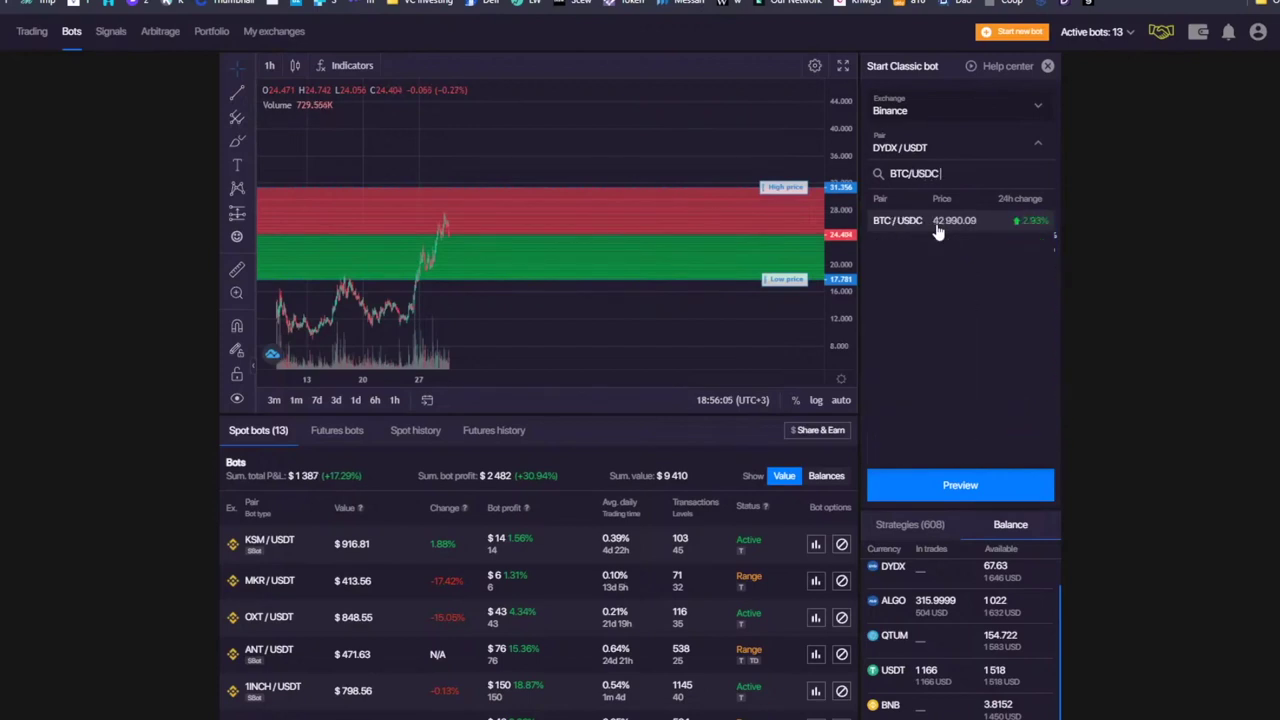
{"action": "key", "text": "BackSpace"}
{"action": "key", "text": "BackSpace"}
{"action": "key", "text": "BackSpace"}
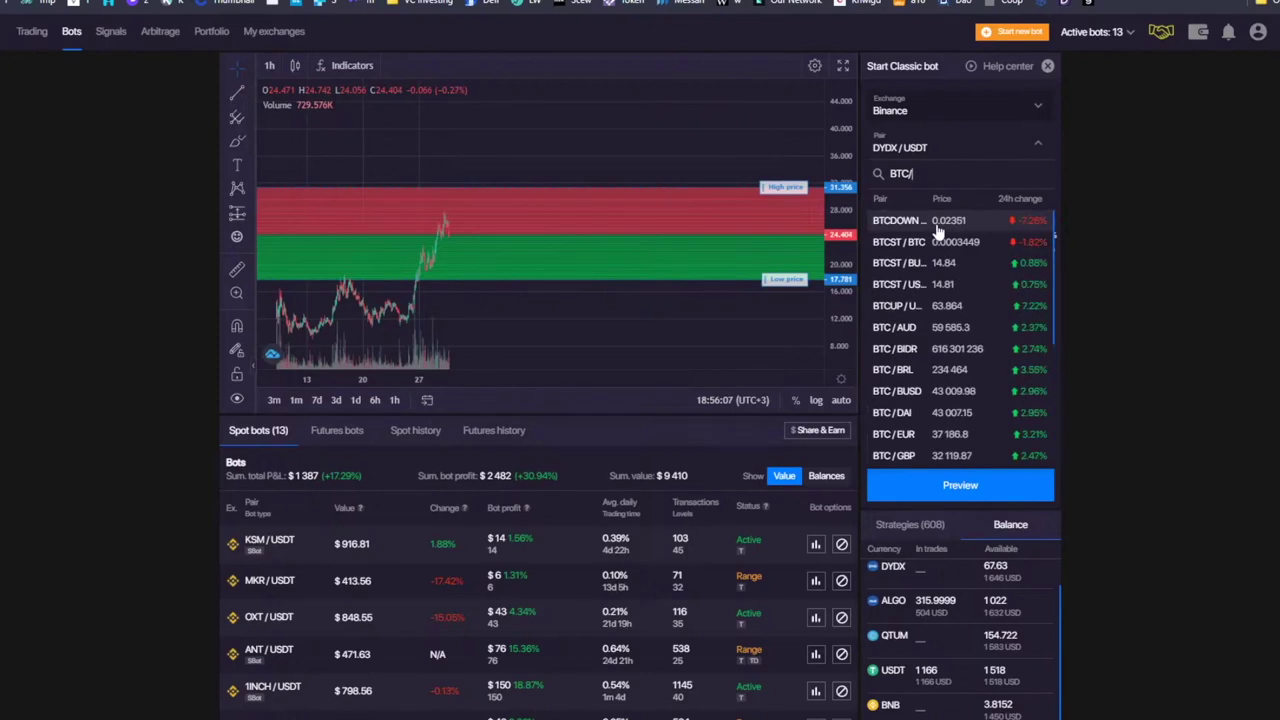
{"action": "type", "text": "SDT"}
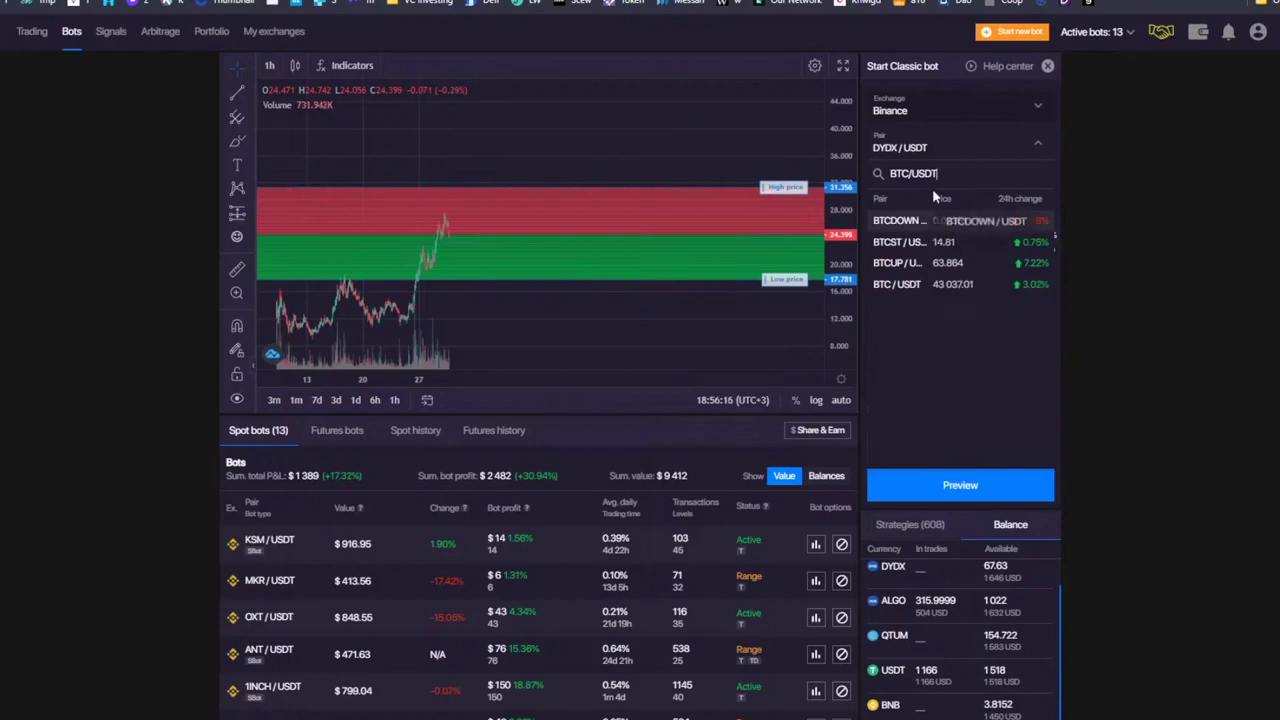
{"action": "key", "text": "ctrl+shift+Left"}
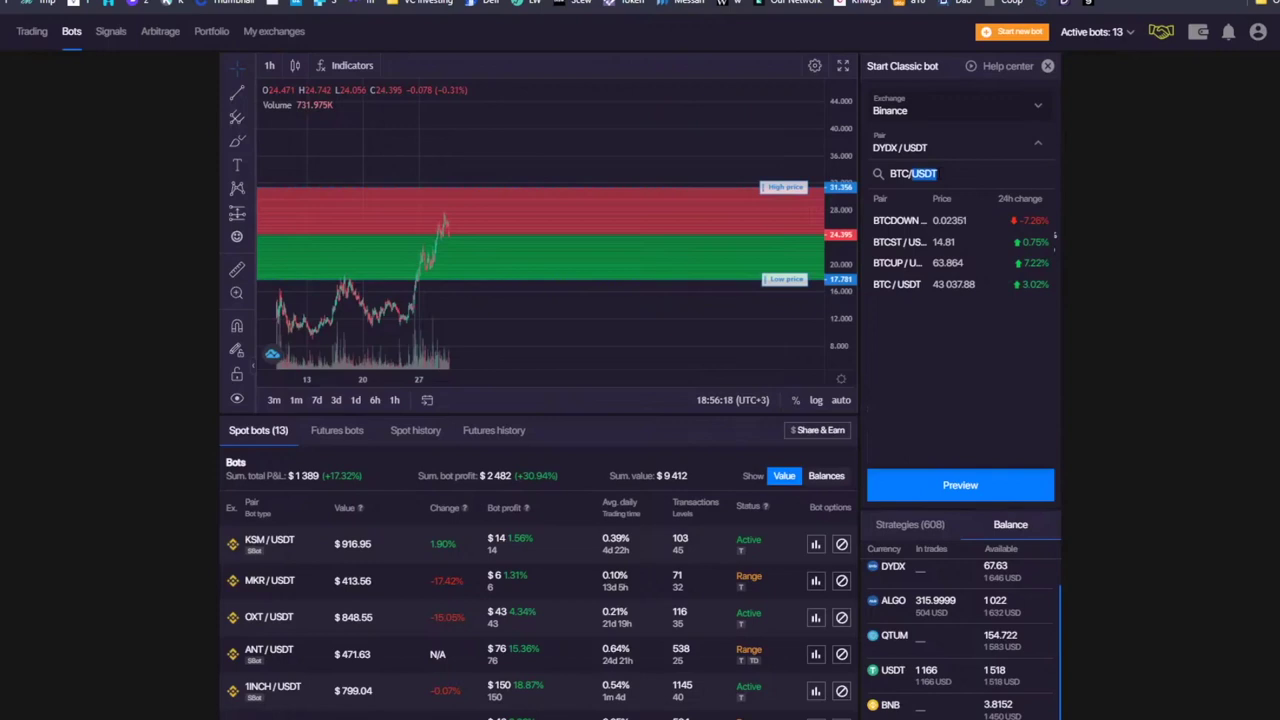
{"action": "key", "text": "BackSpace"}
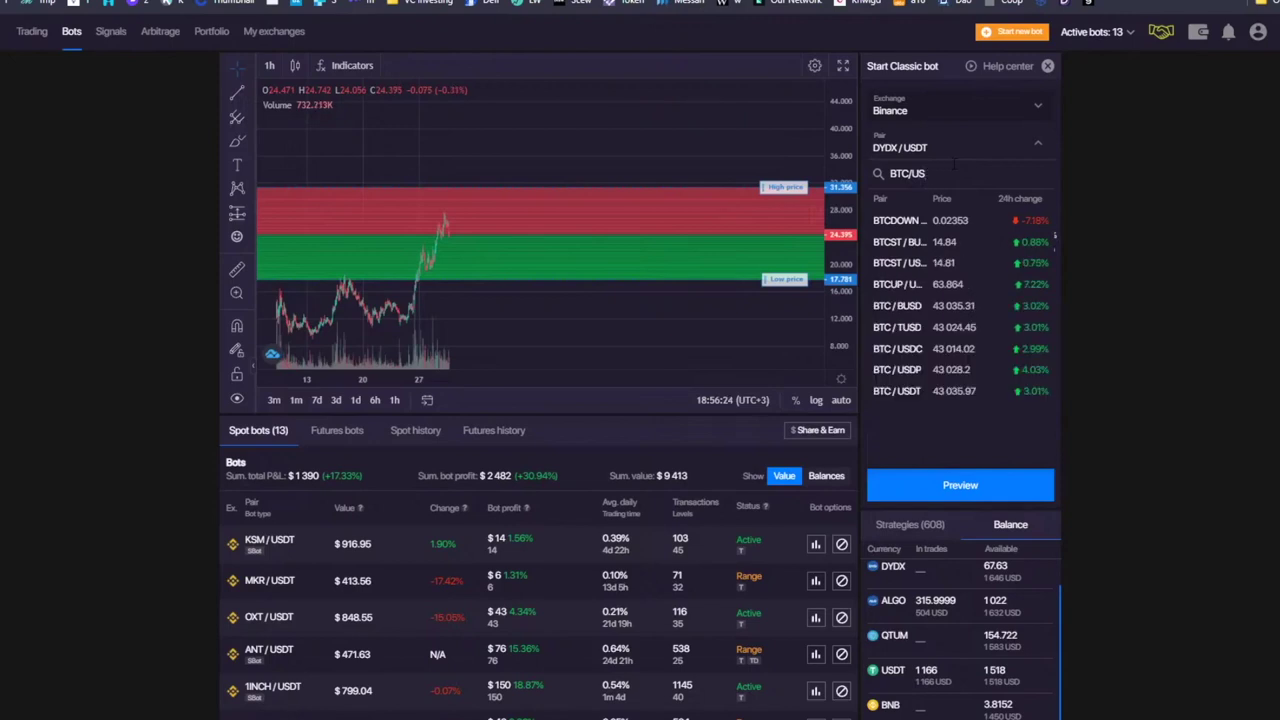
- Search for the BTC/USDC pair twice in a row, clearing the quote currency in between
{"action": "type", "text": "USDC"}
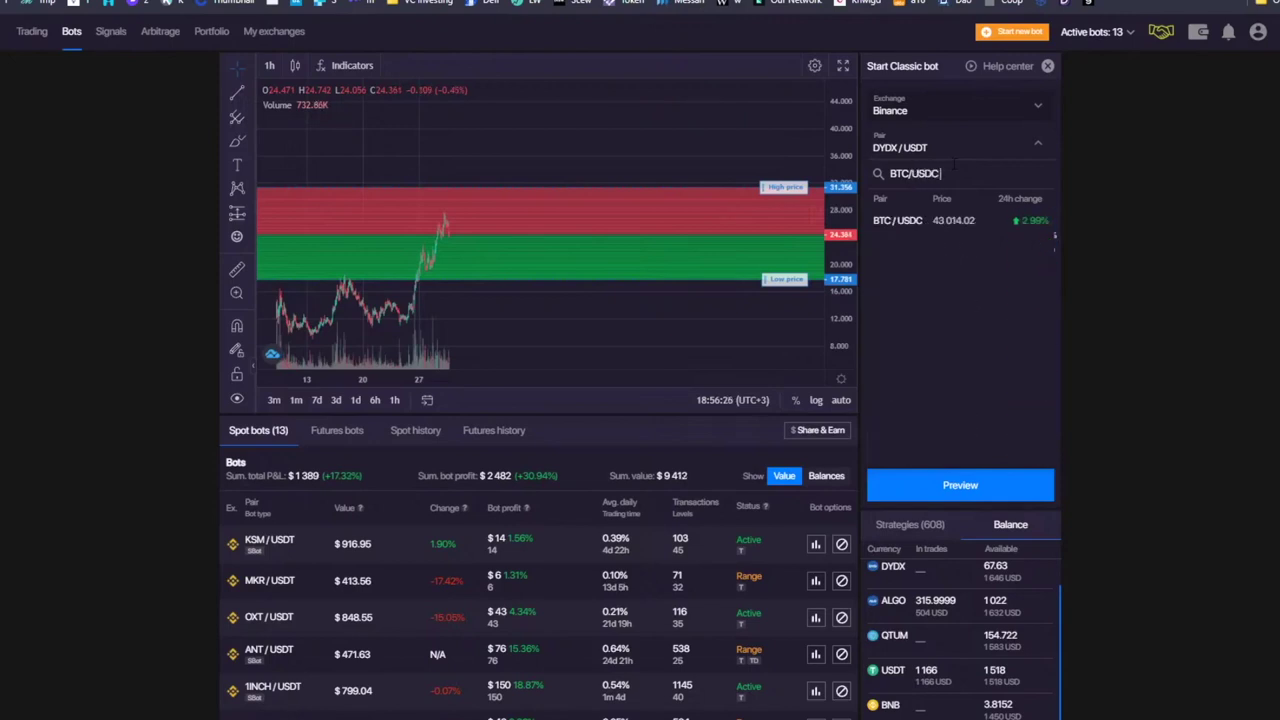
{"action": "key", "text": "BackSpace"}
{"action": "key", "text": "BackSpace"}
{"action": "key", "text": "BackSpace"}
{"action": "key", "text": "BackSpace"}
{"action": "type", "text": "US"}
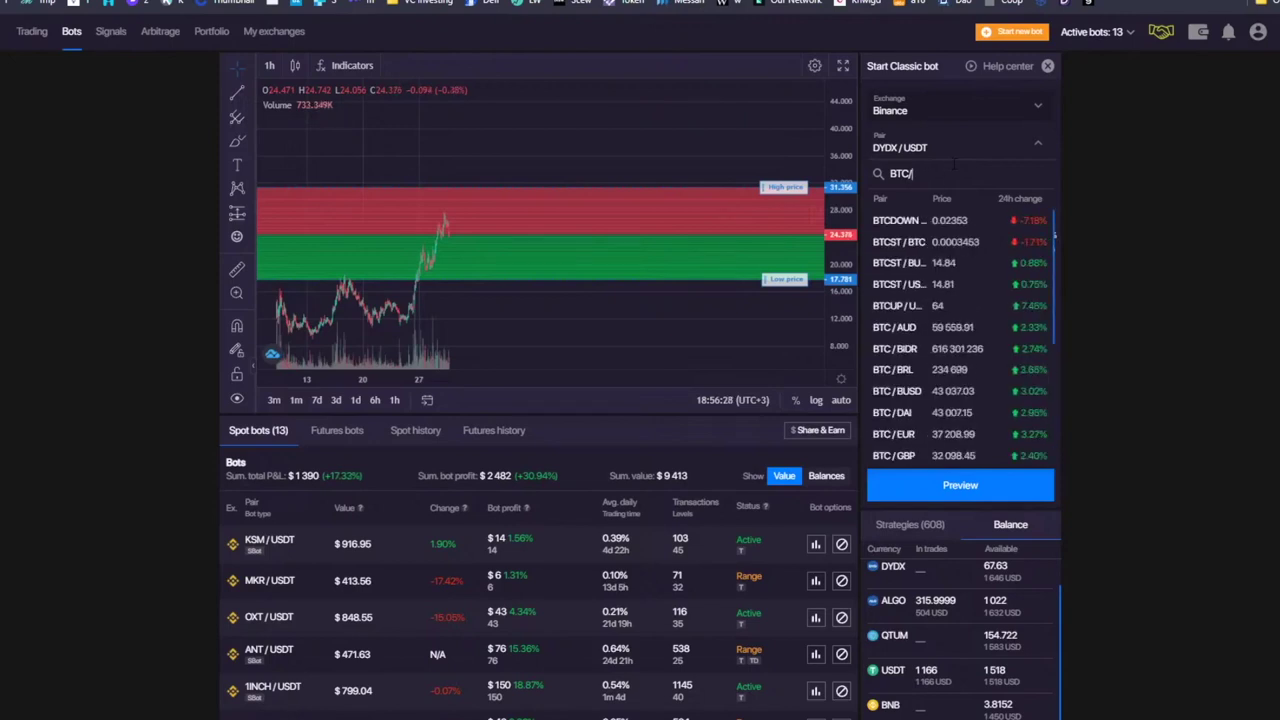
{"action": "type", "text": "DC"}
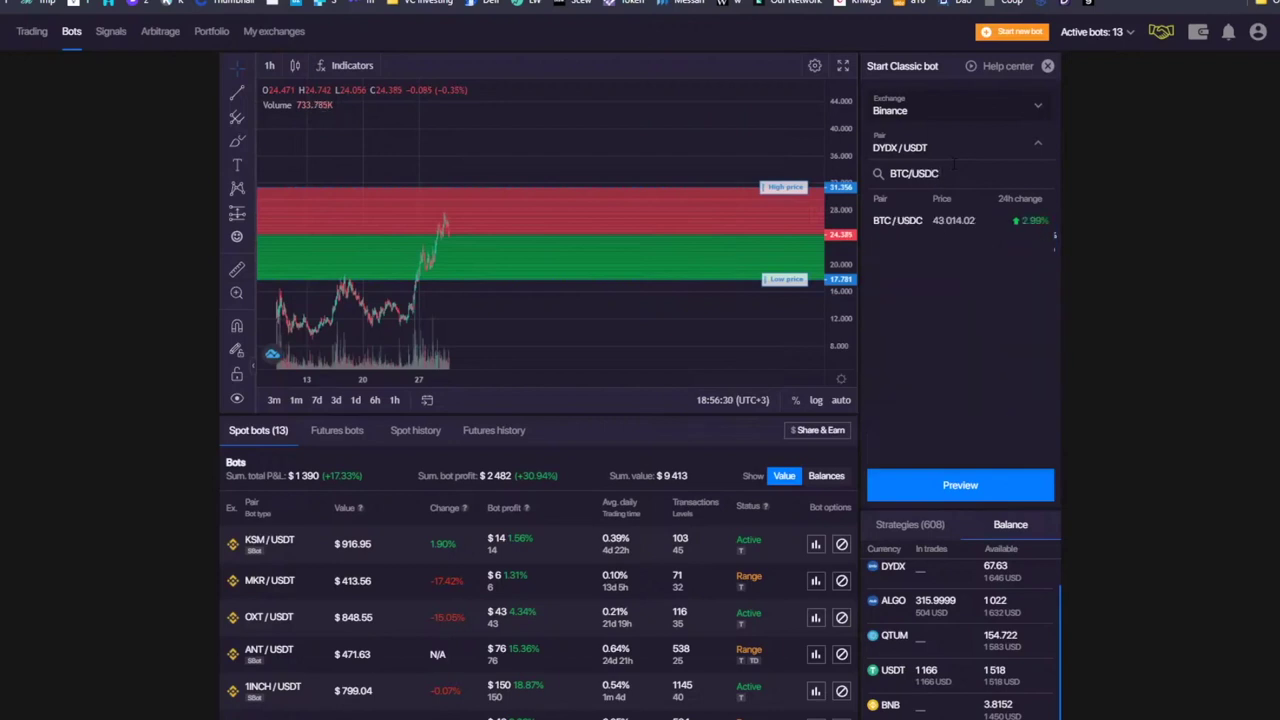
- Replace the pair search with the word Stable and clear the search again
{"action": "key", "text": "ctrl+a"}
{"action": "key", "text": "BackSpace"}
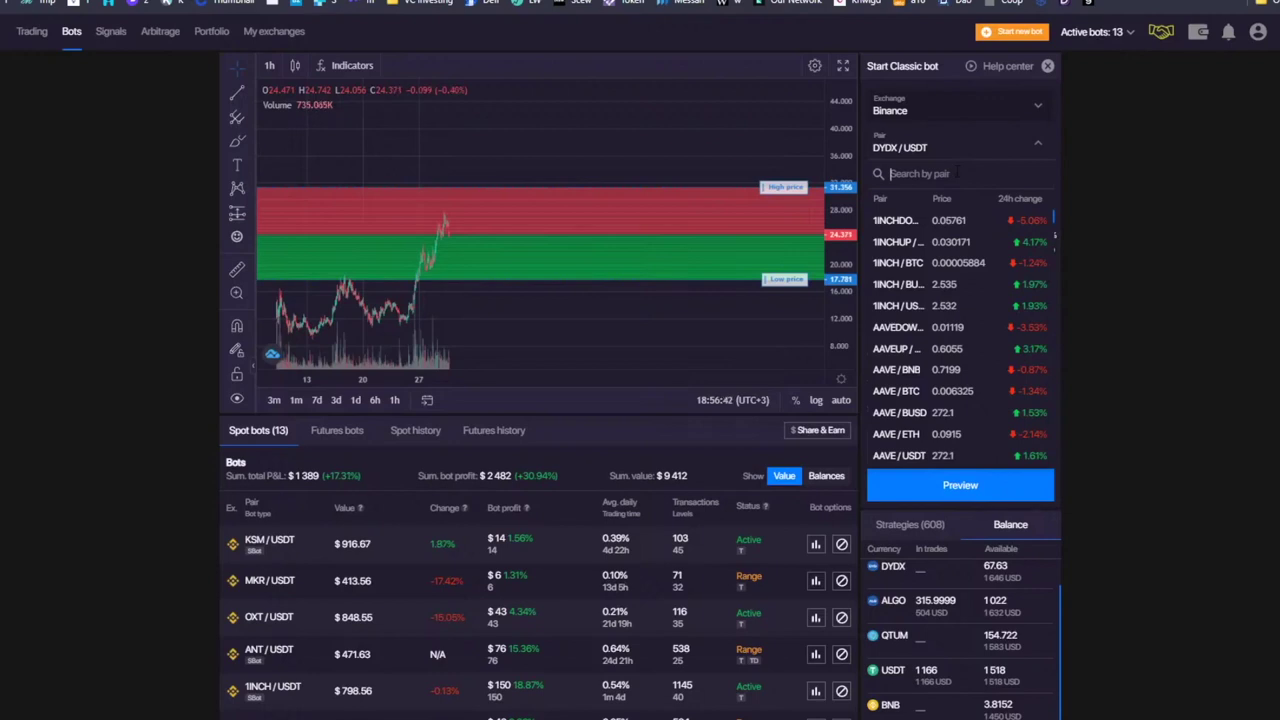
{"action": "type", "text": "Stable"}
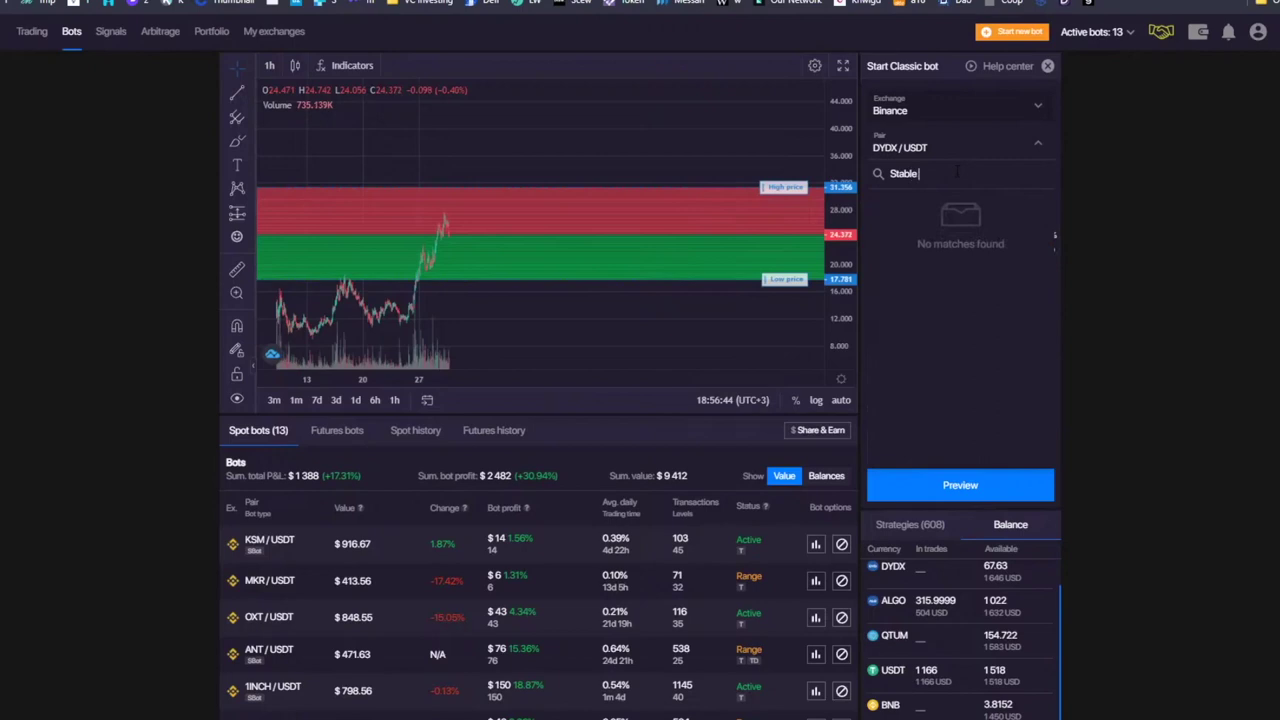
{"action": "left_click_drag", "start_coordinate": [956, 172], "coordinate": [889, 173]}
{"action": "key", "text": "End"}
{"action": "key", "text": "BackSpace"}
{"action": "key", "text": "BackSpace"}
{"action": "key", "text": "BackSpace"}
{"action": "key", "text": "BackSpace"}
{"action": "key", "text": "BackSpace"}
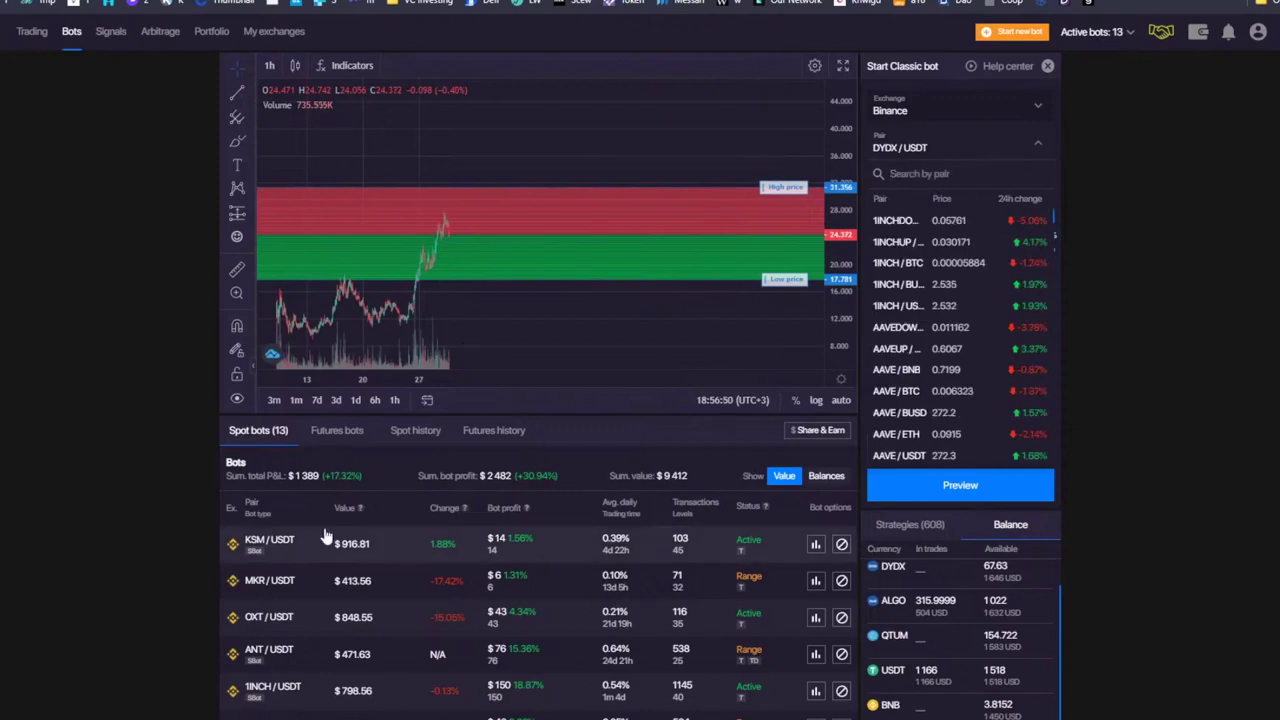
- View the running KSM / USDT bot's details, open the setup for a new Sbot on that pair and highlight its red warning
{"action": "left_click", "coordinate": [284, 534]}
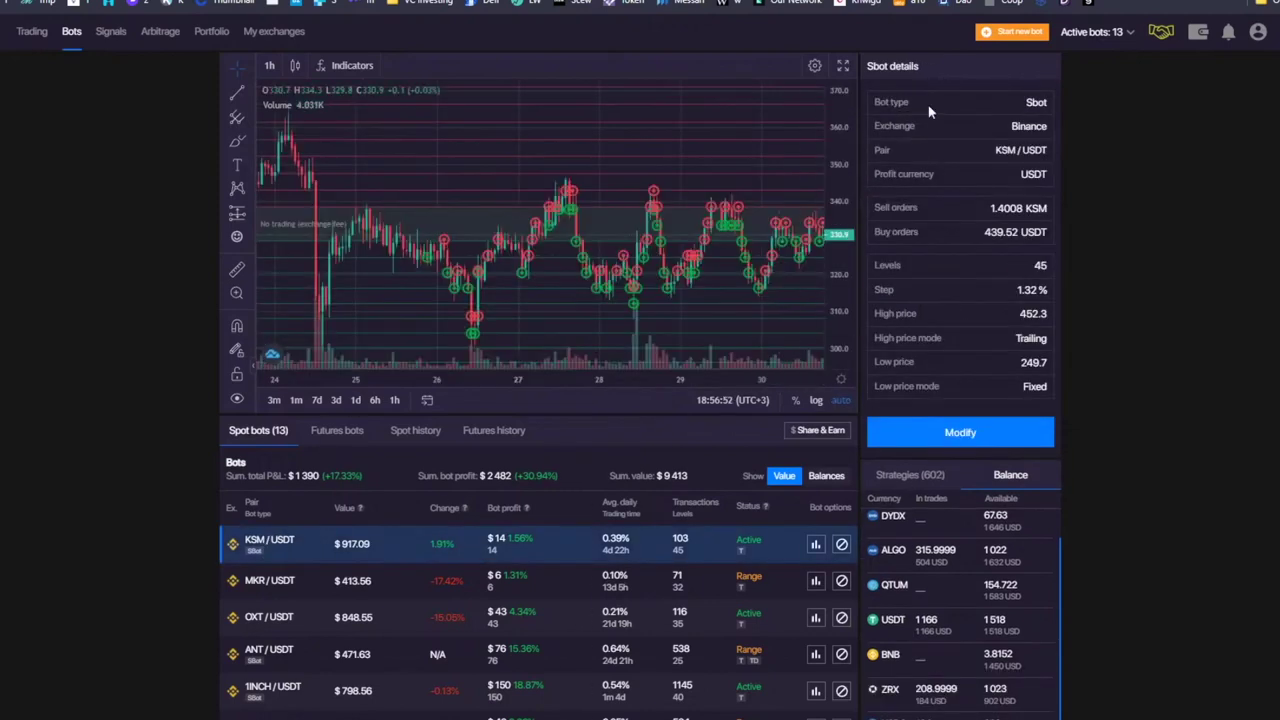
{"action": "left_click", "coordinate": [1006, 34]}
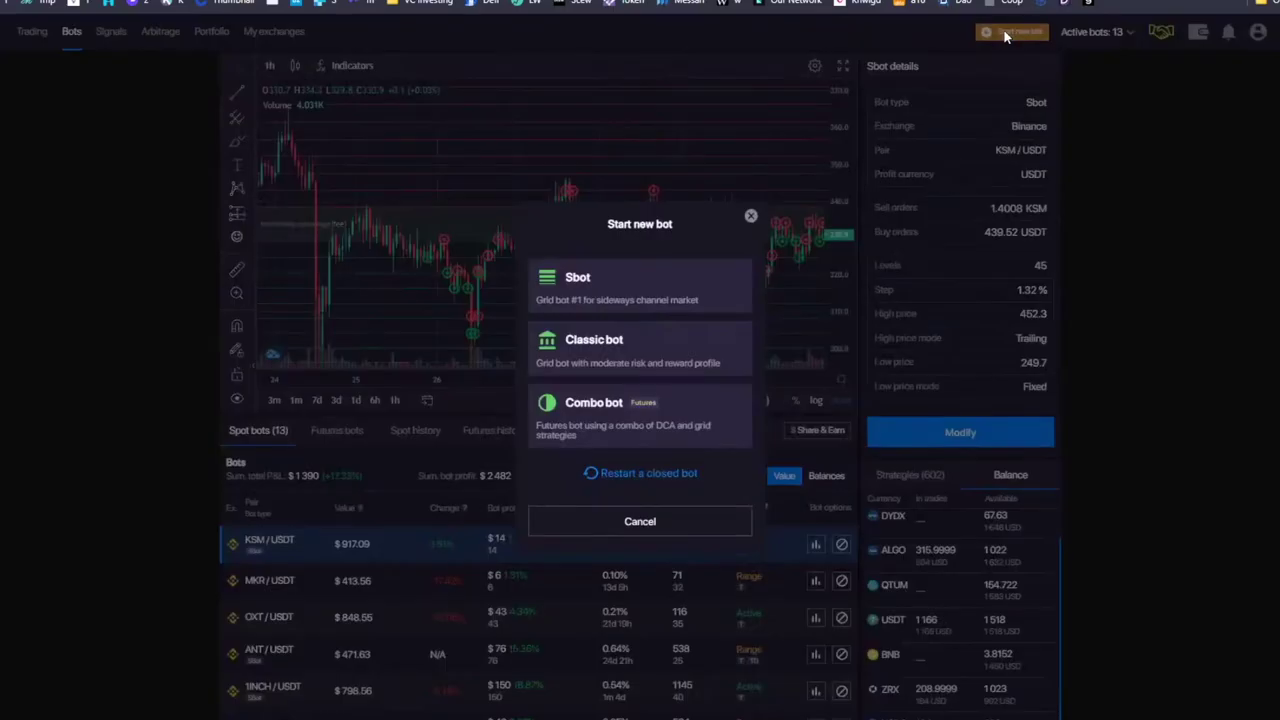
{"action": "left_click", "coordinate": [655, 293]}
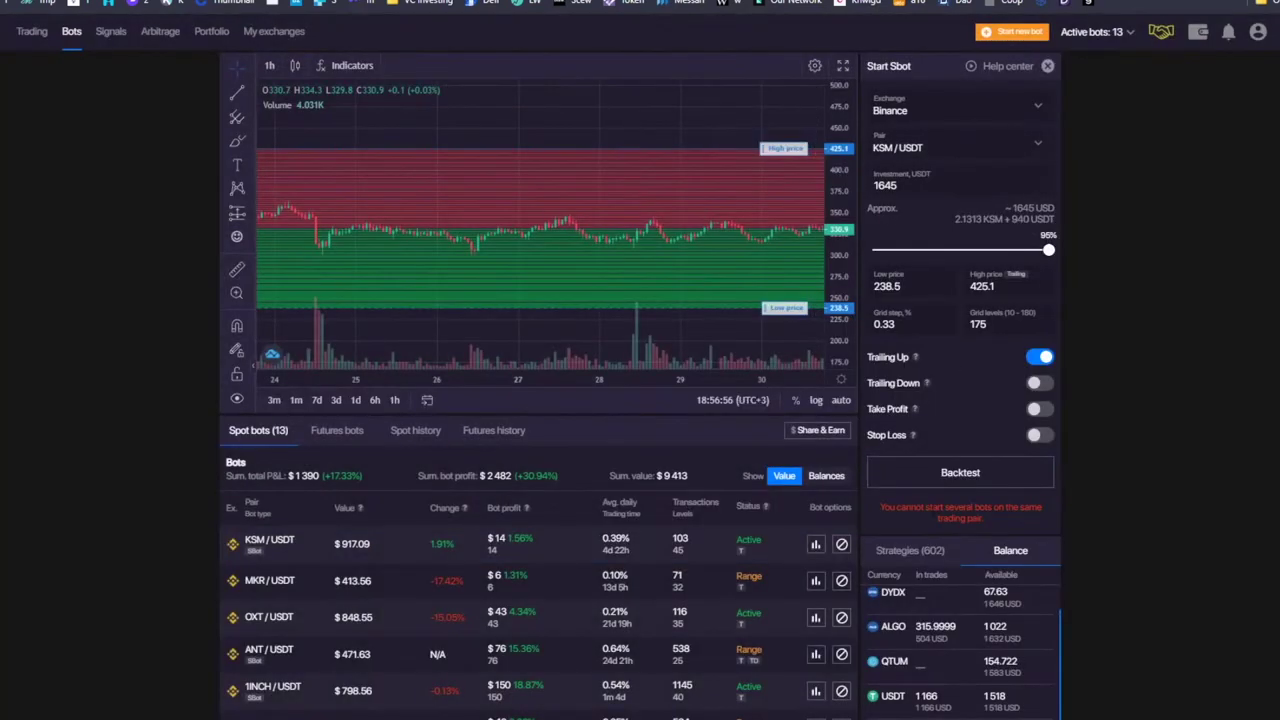
{"action": "left_click_drag", "start_coordinate": [884, 507], "coordinate": [1019, 519]}
{"action": "left_click", "coordinate": [1019, 519]}
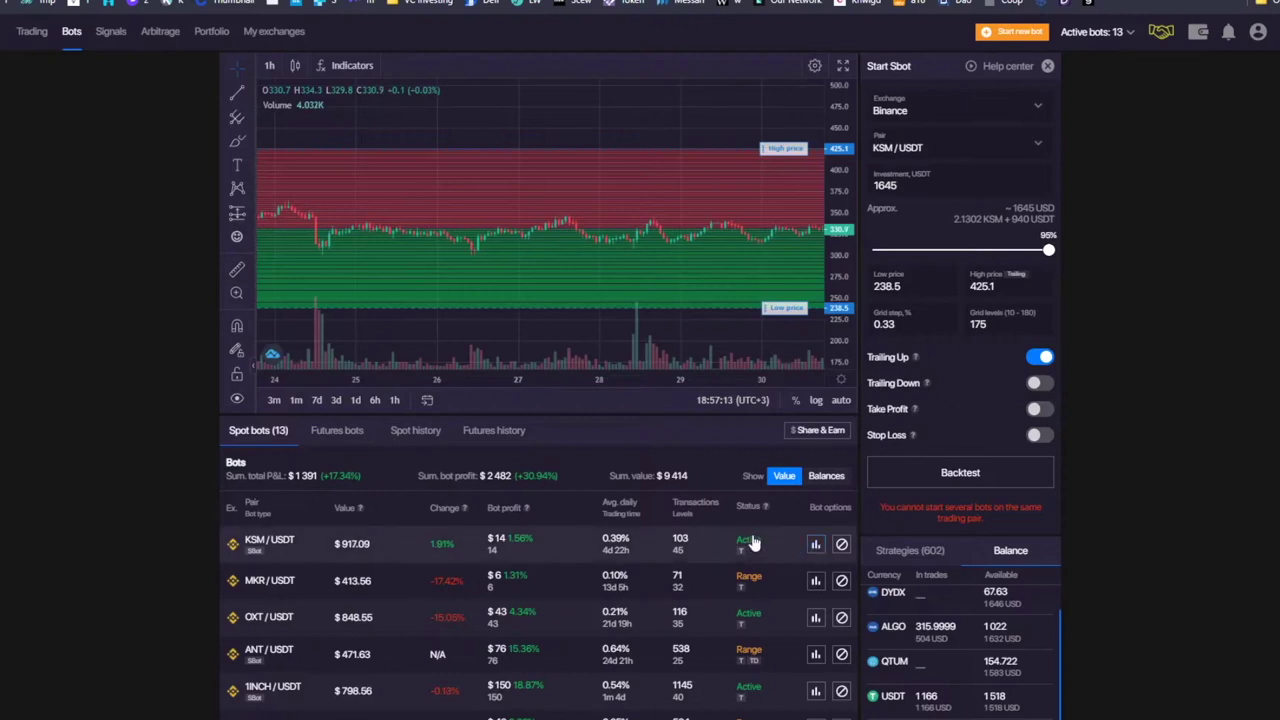
- Examine the running KSM / USDT bot's statistics, including the daily profit bar for 29 Sep, 17:00, and close them
{"action": "left_click", "coordinate": [815, 546]}
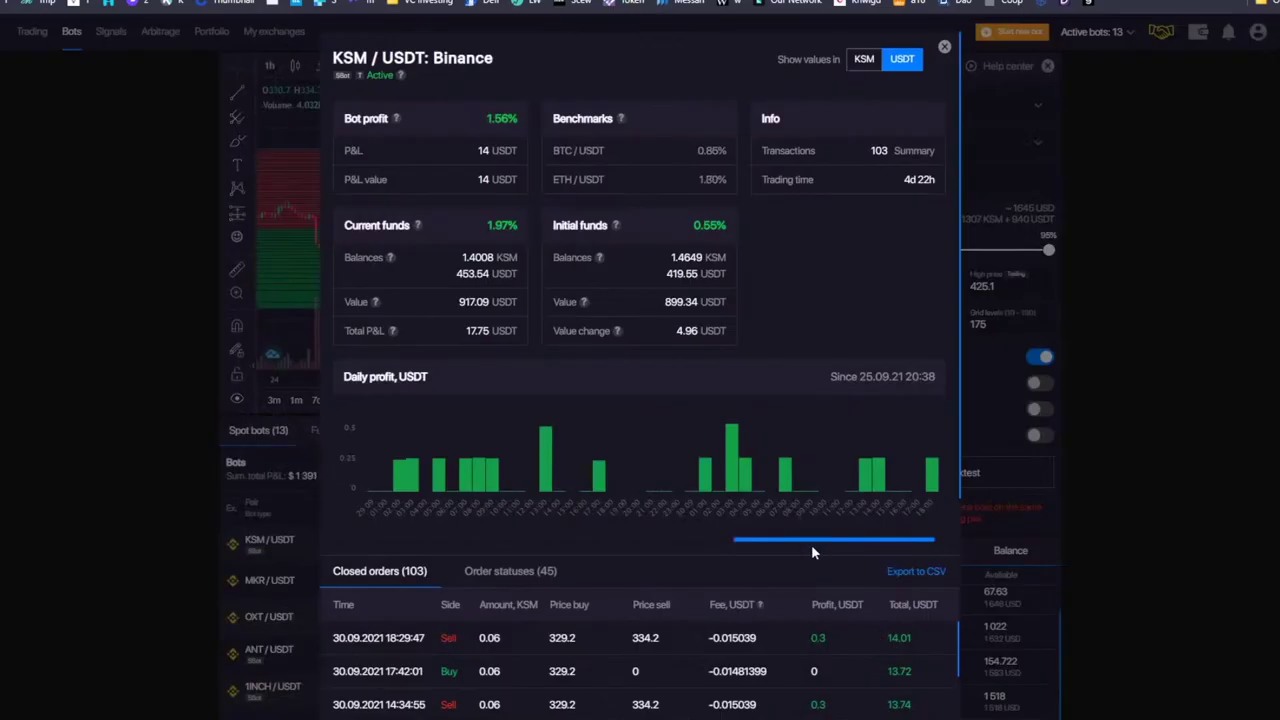
{"action": "mouse_move", "coordinate": [603, 456]}
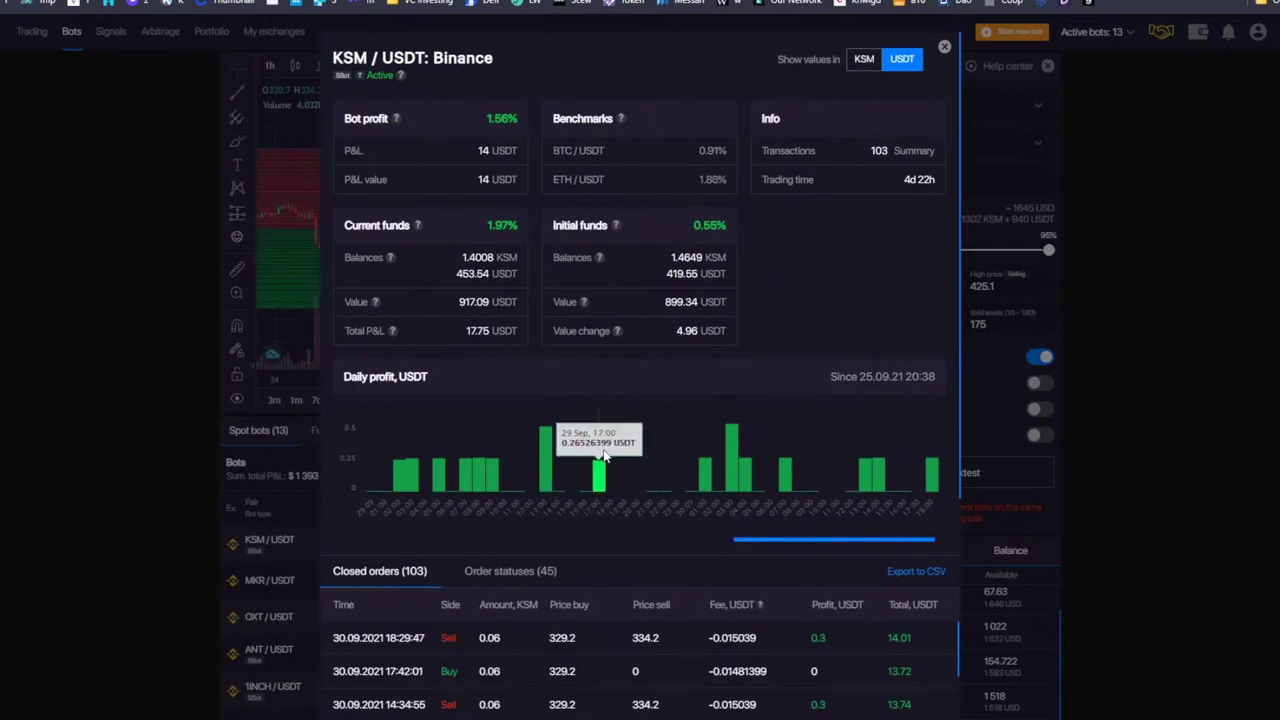
{"action": "left_click", "coordinate": [945, 50]}
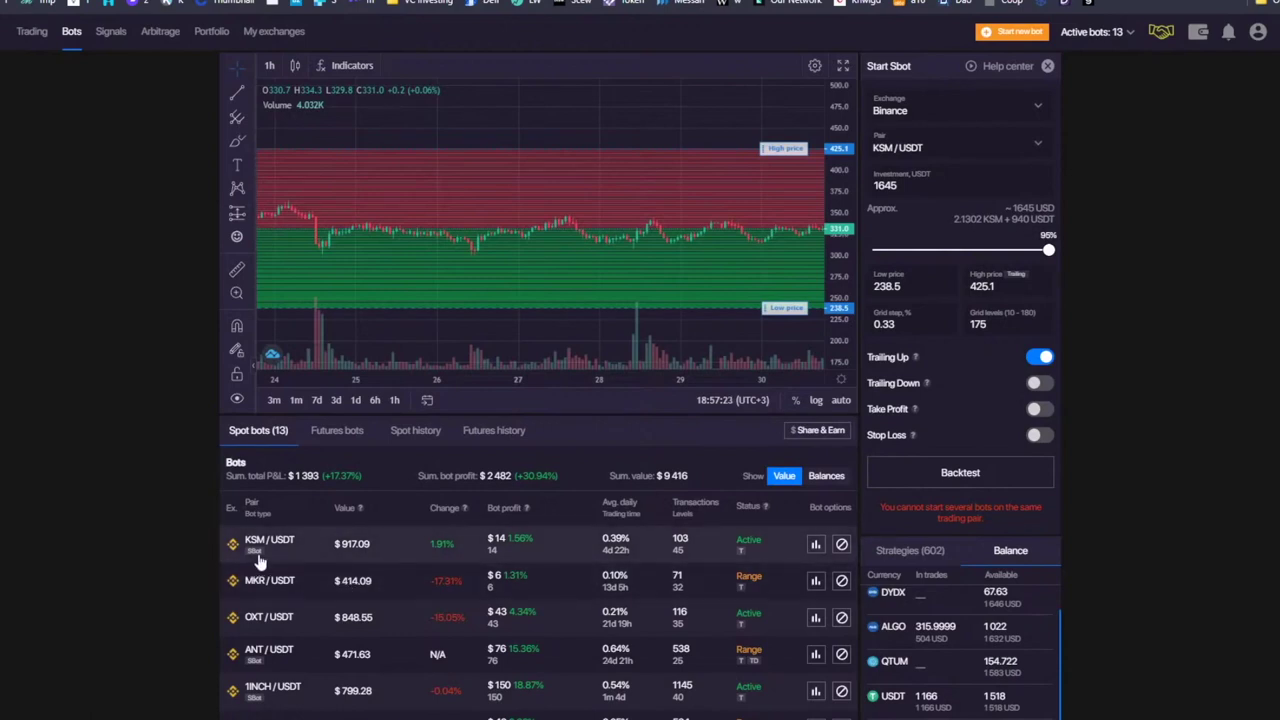
- Search the new Sbot's pairs for KSM with USD quotes, choose KSM / BUSD and reopen the pair choices
{"action": "left_click", "coordinate": [946, 148]}
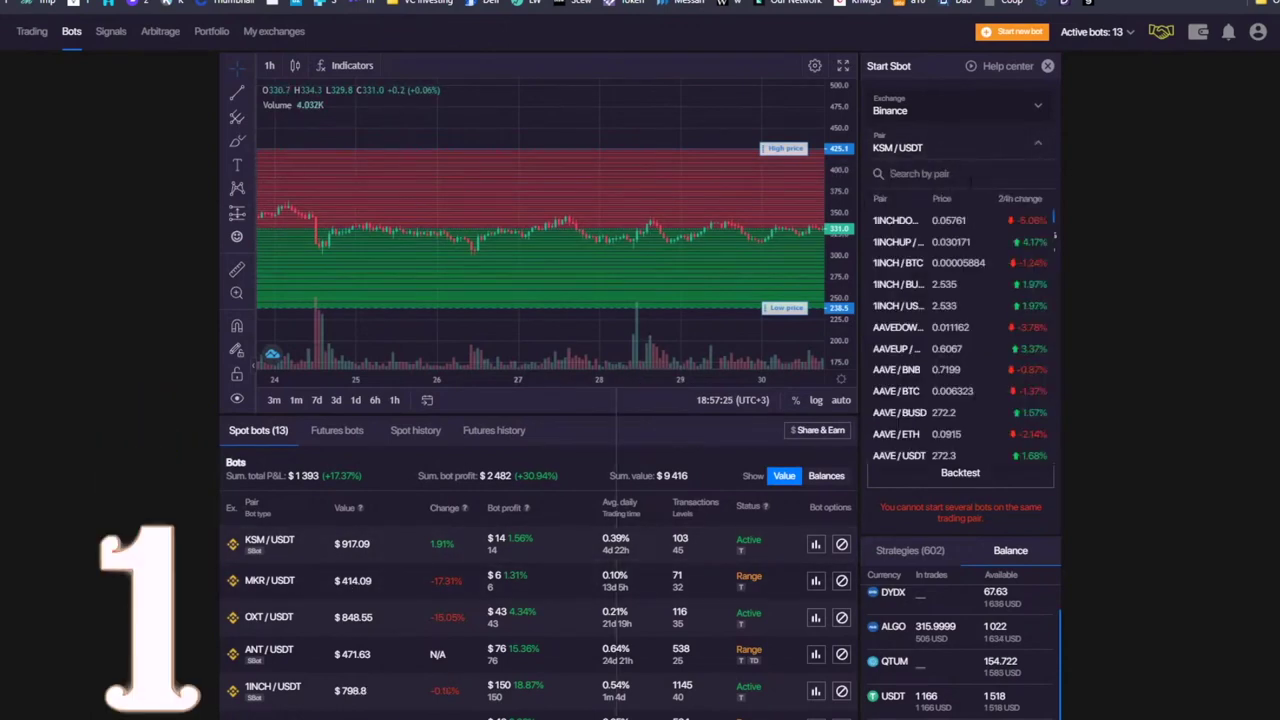
{"action": "type", "text": "KSm/USDC"}
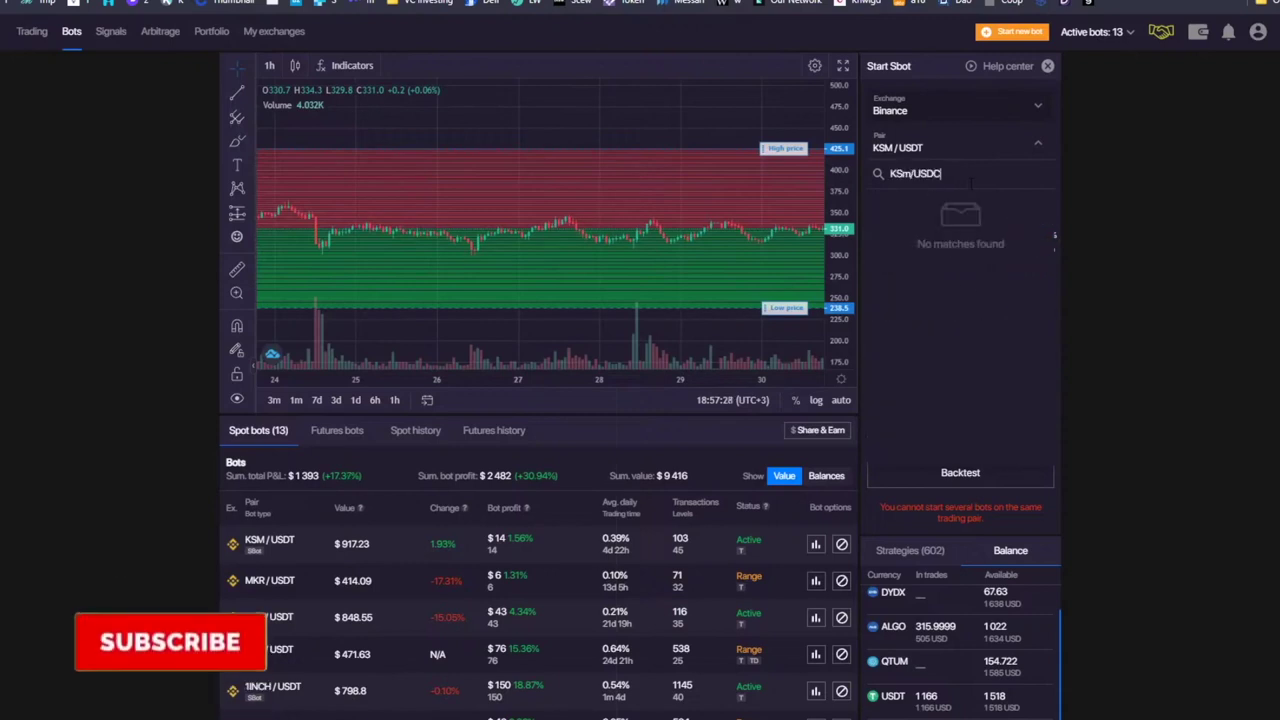
{"action": "key", "text": "BackSpace"}
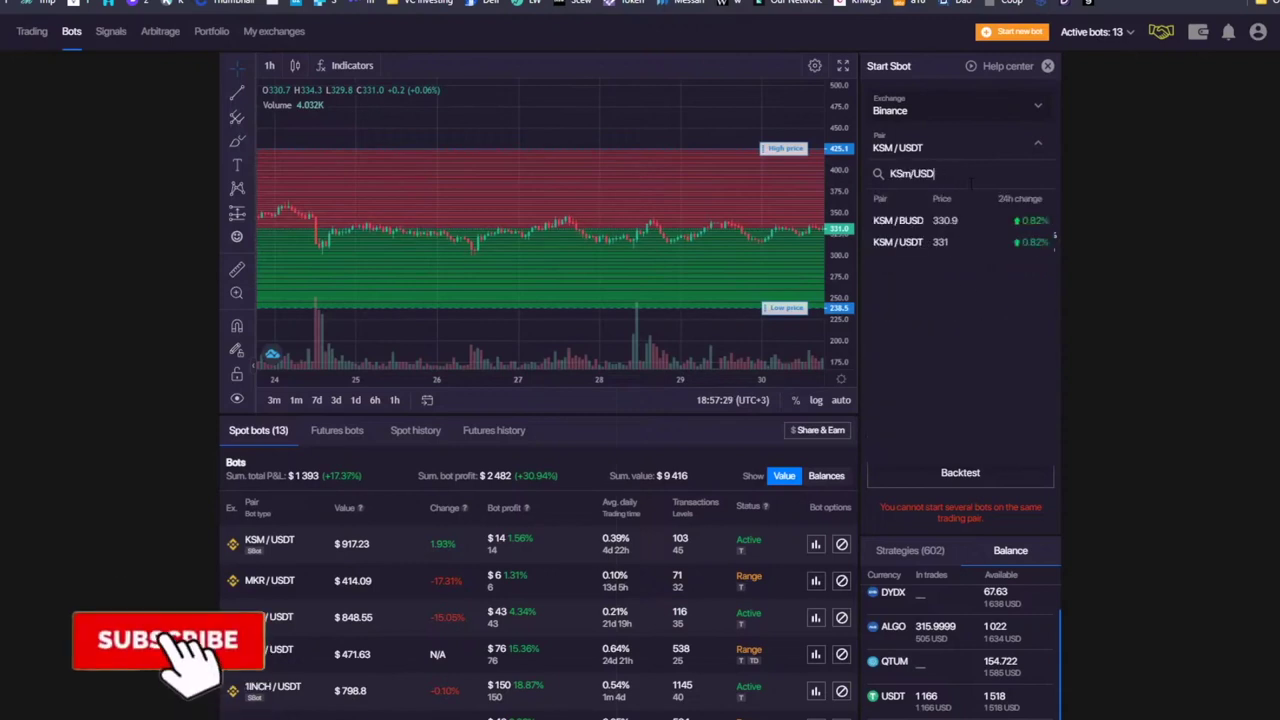
{"action": "left_click", "coordinate": [943, 221]}
{"action": "left_click", "coordinate": [948, 147]}
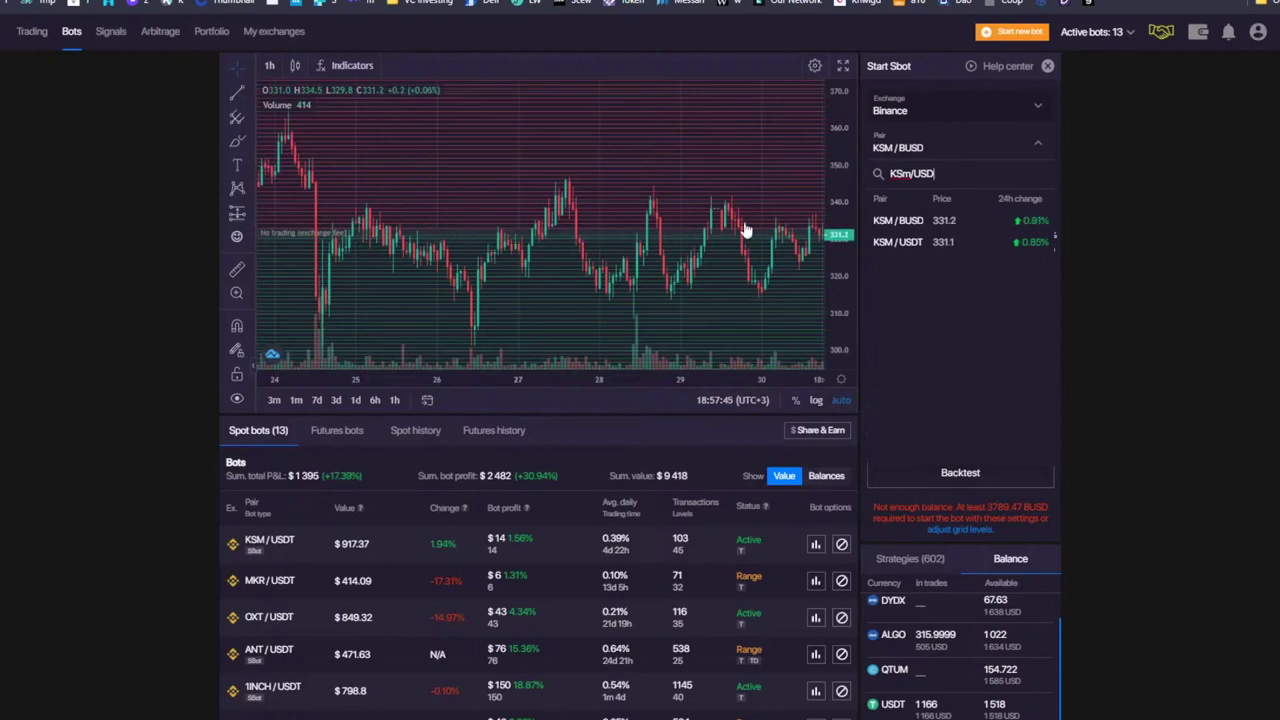
- Highlight the number of levels in the running KSM / USDT bot's details and start setting up a new Sbot
{"action": "left_click", "coordinate": [408, 545]}
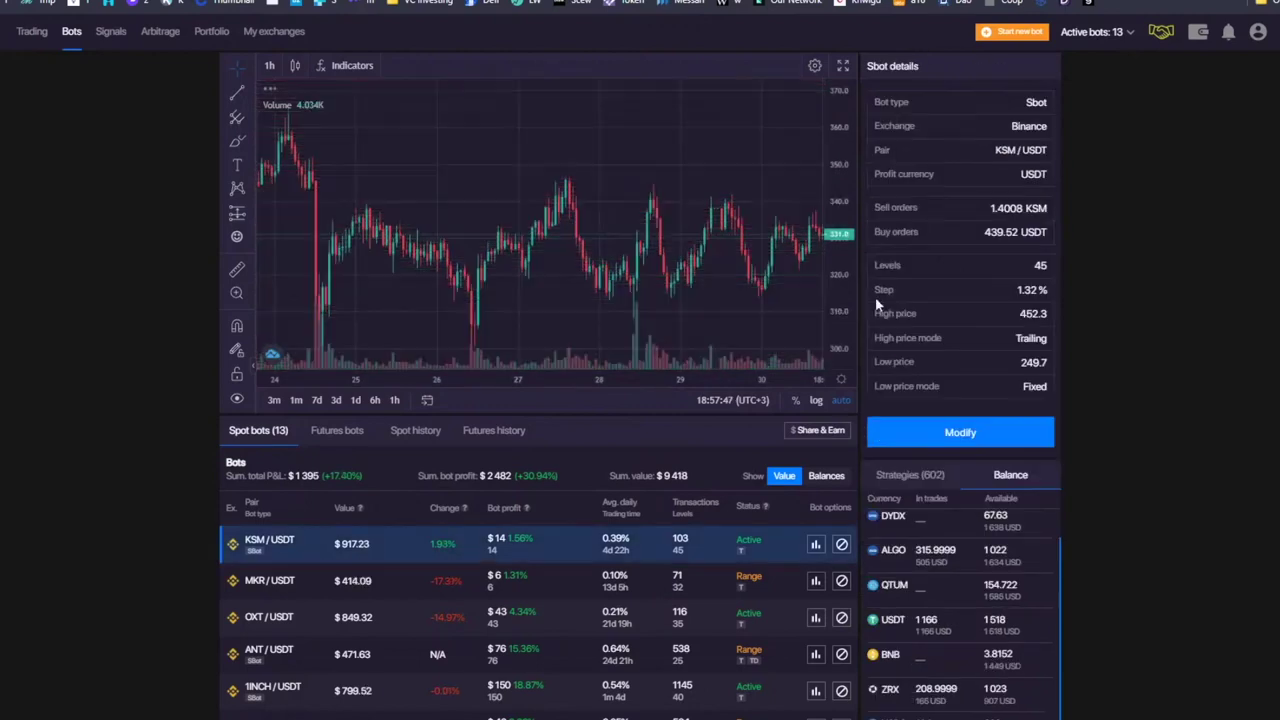
{"action": "double_click", "coordinate": [1040, 265]}
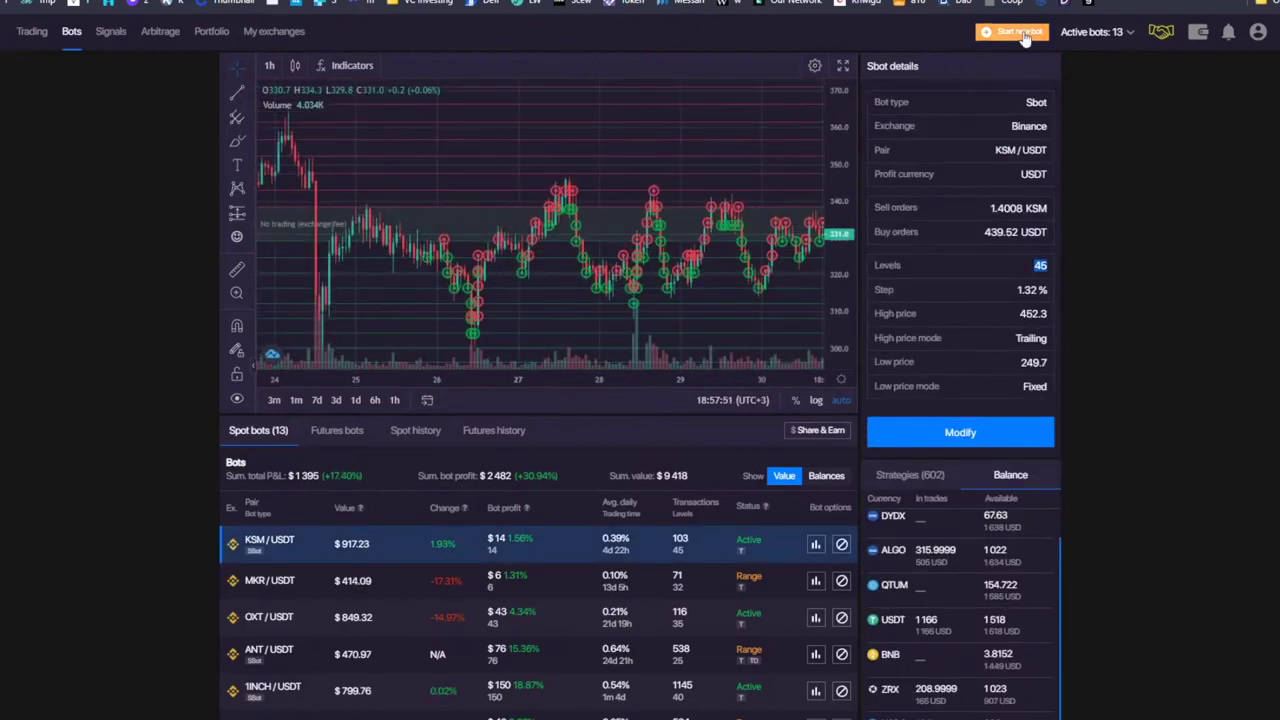
{"action": "left_click", "coordinate": [988, 31]}
{"action": "left_click", "coordinate": [627, 295]}
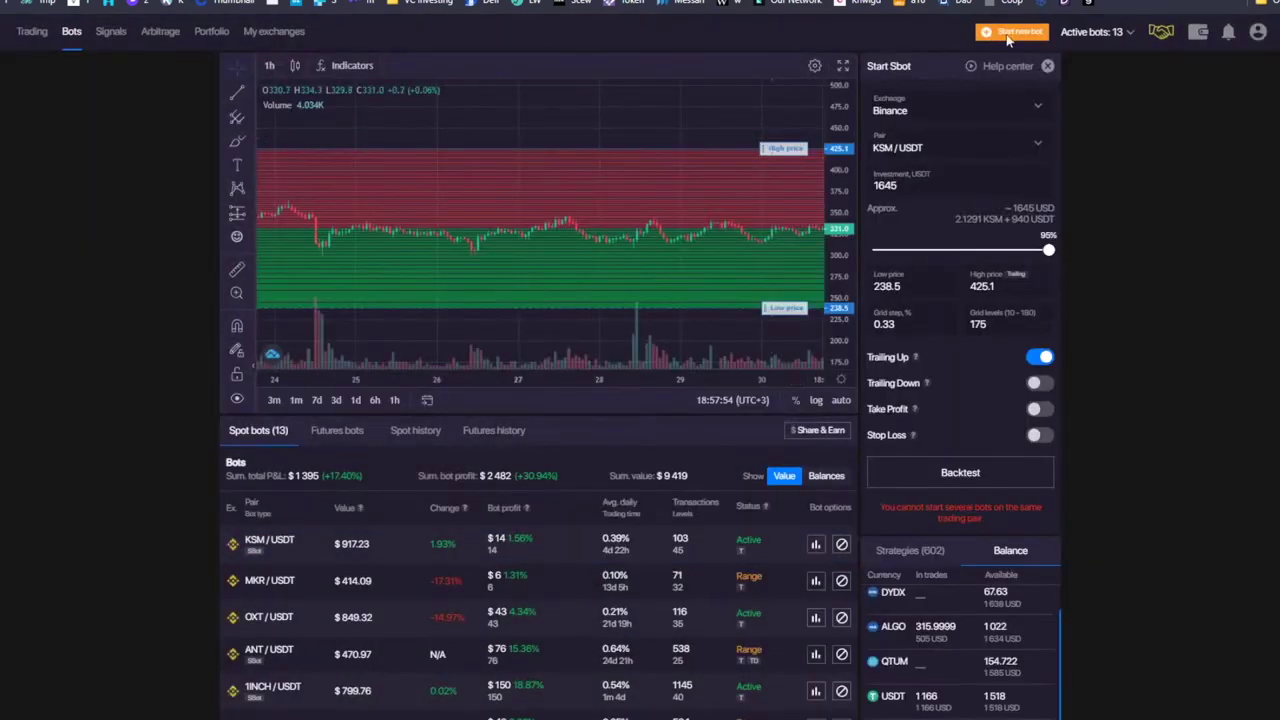
- Set up a new Classic bot for KSM/USDT with 20 grid levels
{"action": "left_click", "coordinate": [1008, 33]}
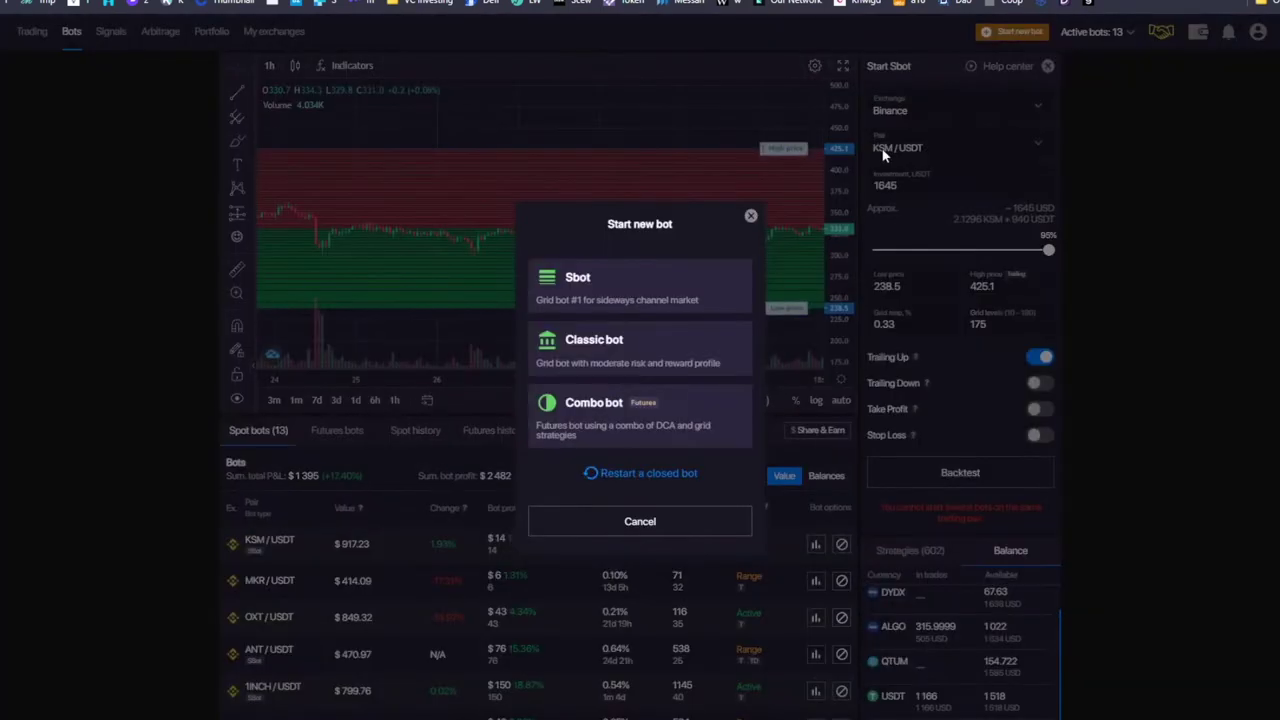
{"action": "left_click", "coordinate": [606, 352]}
{"action": "double_click", "coordinate": [978, 323]}
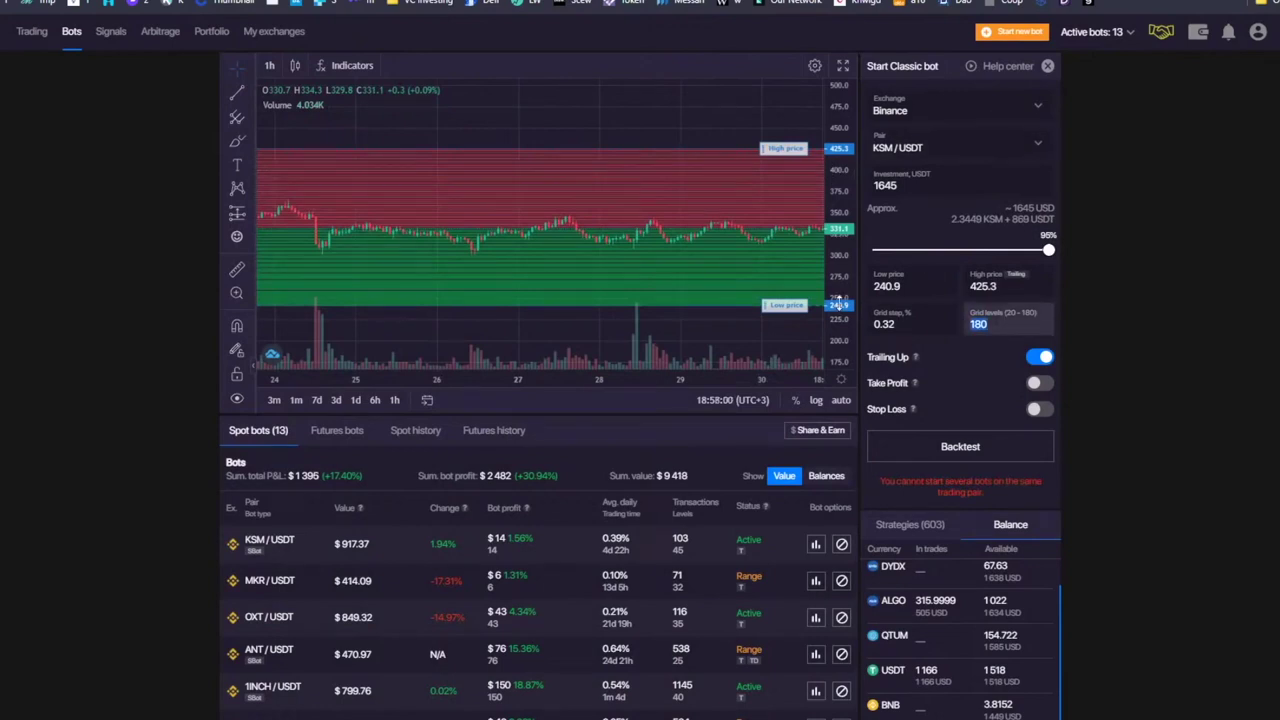
{"action": "type", "text": "20"}
{"action": "left_click", "coordinate": [1107, 248]}
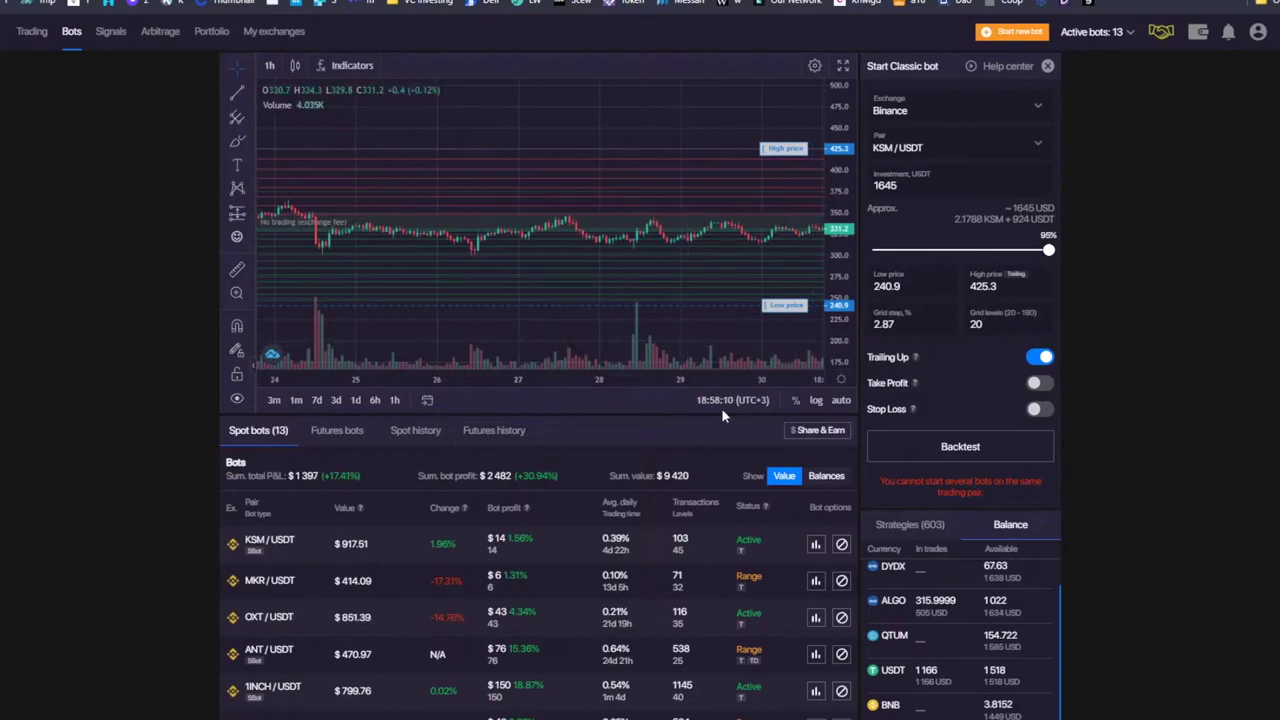
{"action": "scroll", "coordinate": [718, 409], "scroll_direction": "down", "scroll_amount": 2}
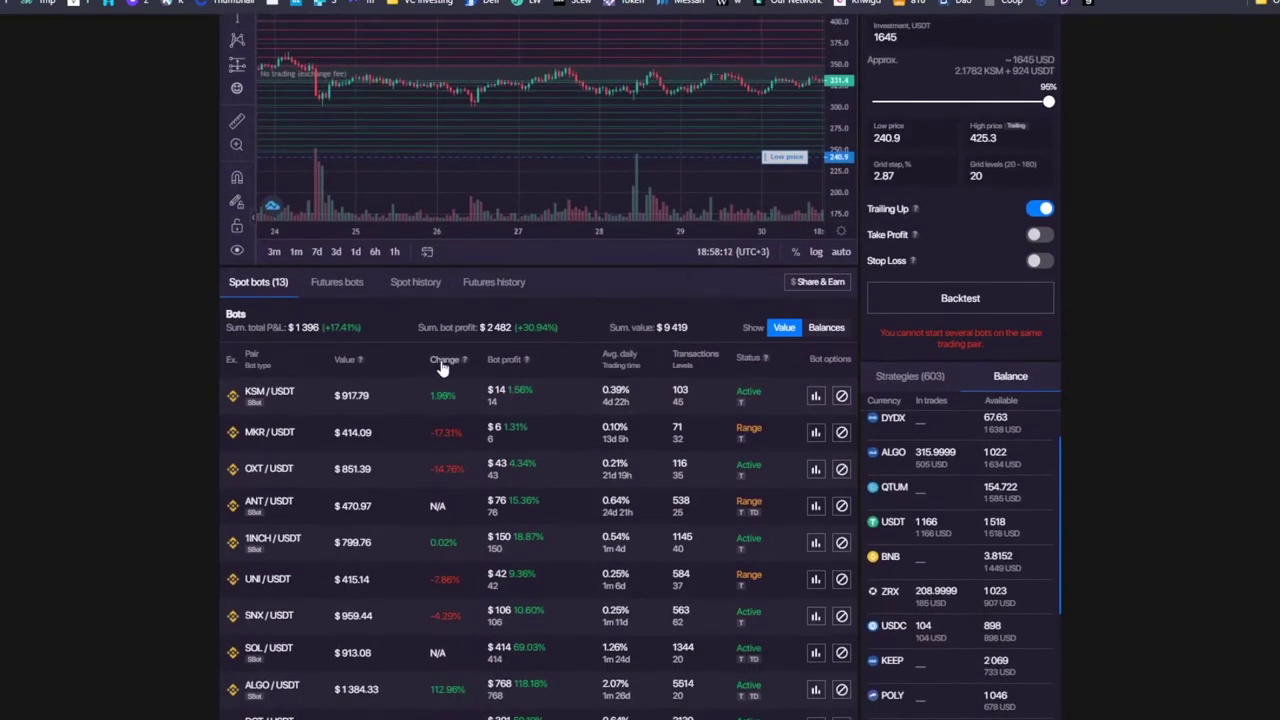
{"action": "scroll", "coordinate": [580, 280], "scroll_direction": "up", "scroll_amount": 2}
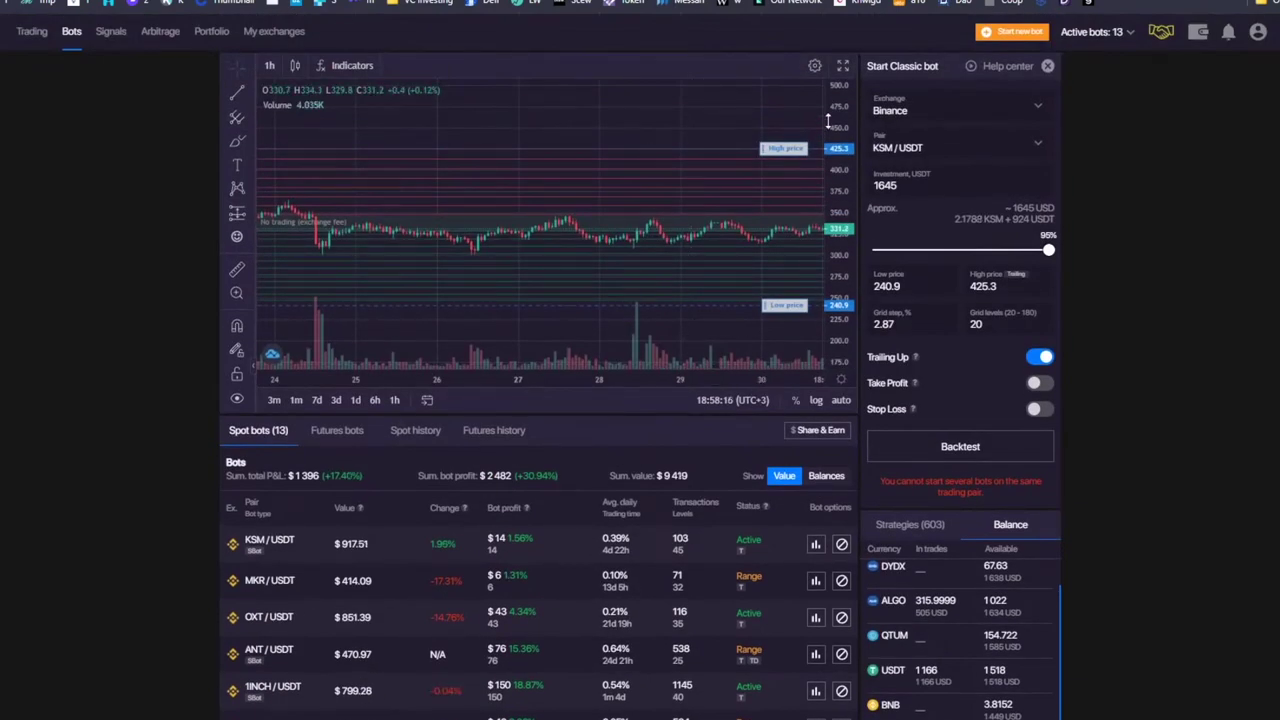
- Check the live exchange balances and switch the account to Demo mode
{"action": "mouse_move", "coordinate": [1205, 35]}
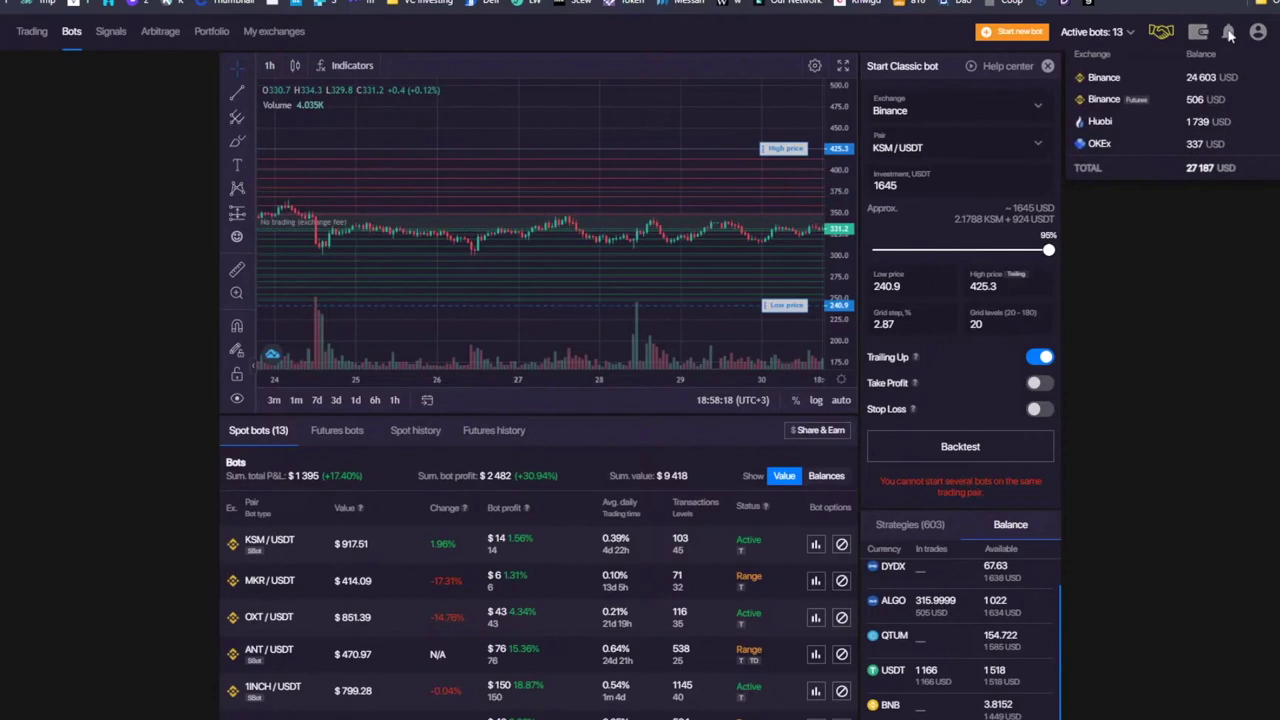
{"action": "mouse_move", "coordinate": [1260, 32]}
{"action": "left_click", "coordinate": [1244, 100]}
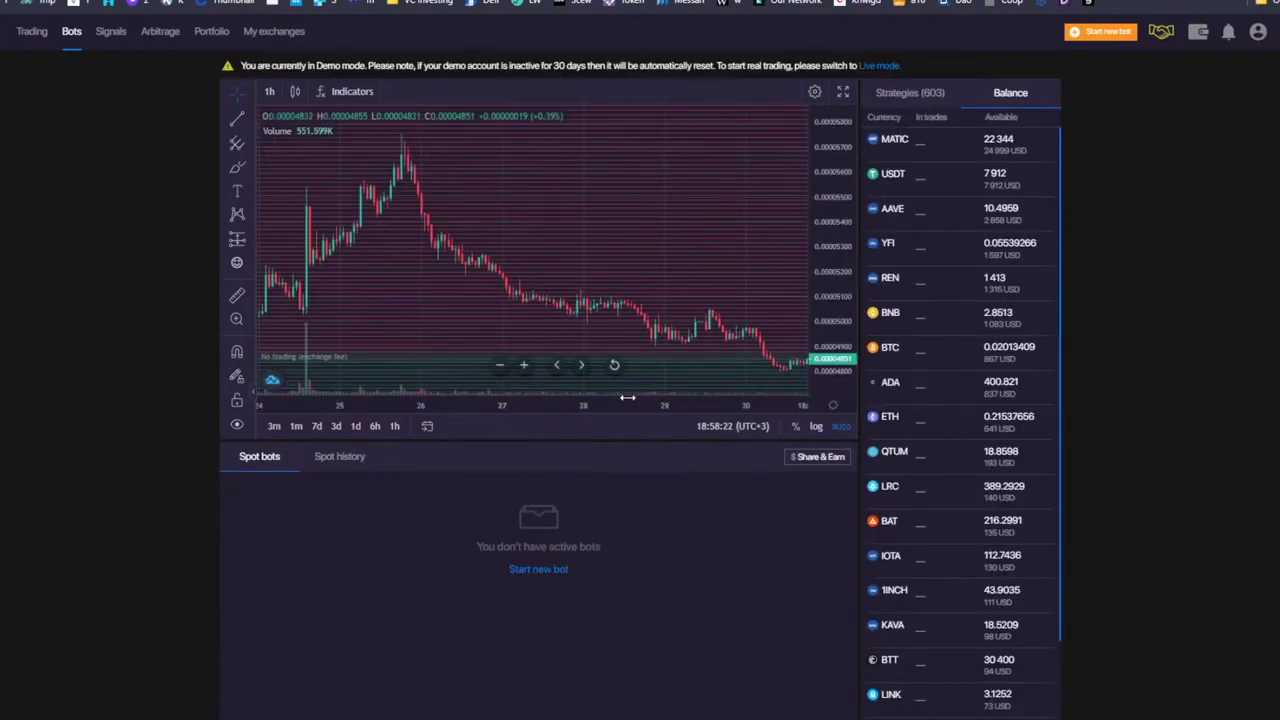
- Examine the demo price chart over a longer period and the demo balances across the exchanges
{"action": "scroll", "coordinate": [651, 300], "scroll_direction": "down", "scroll_amount": 6}
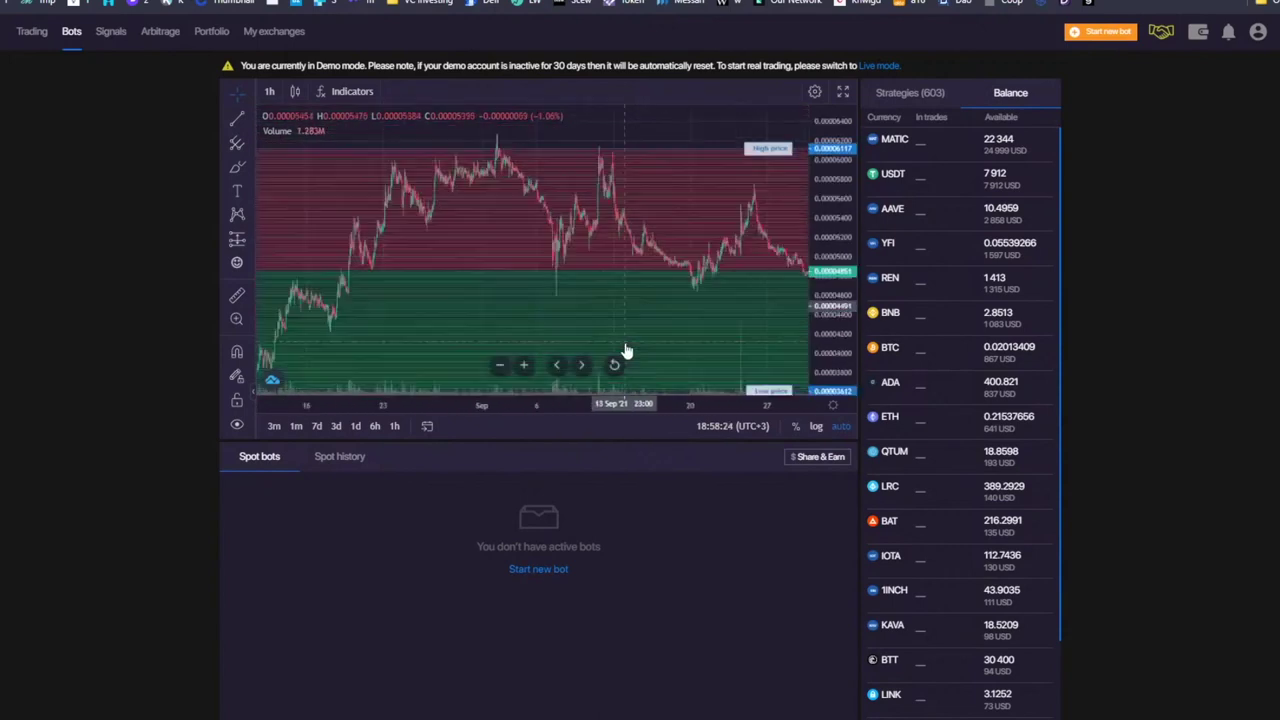
{"action": "left_click_drag", "start_coordinate": [767, 215], "coordinate": [615, 153]}
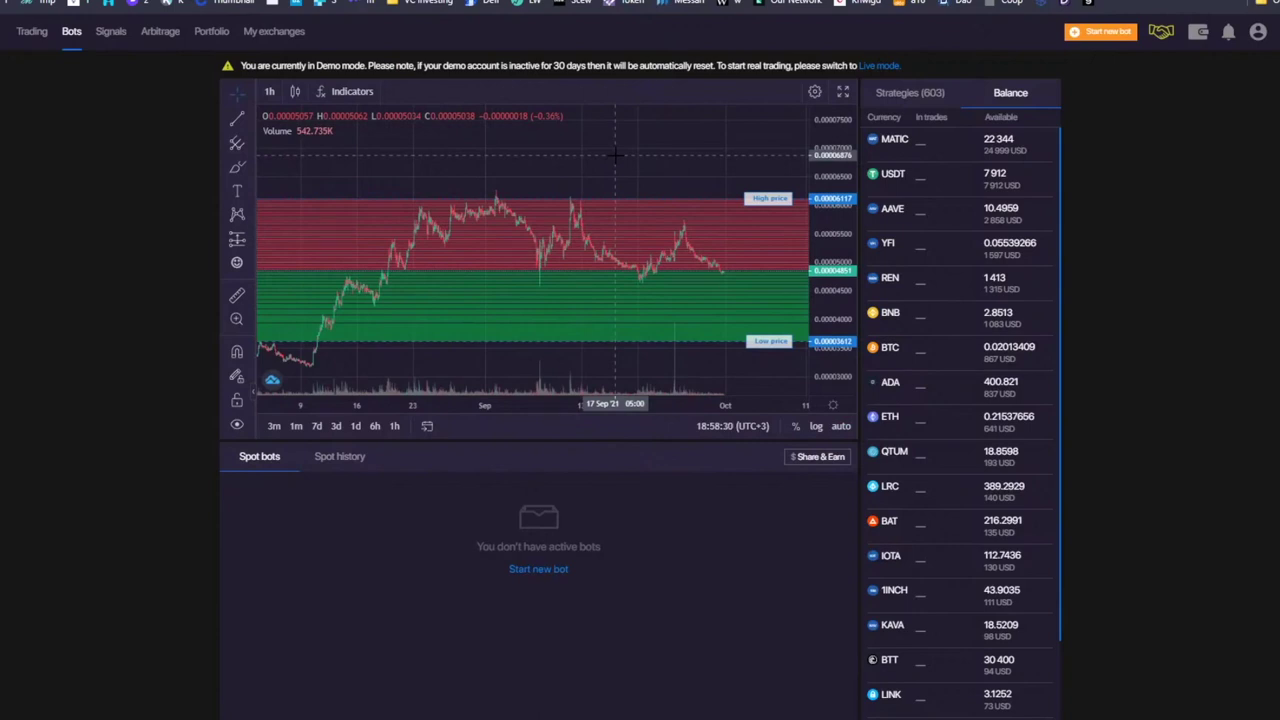
{"action": "left_click", "coordinate": [1200, 33]}
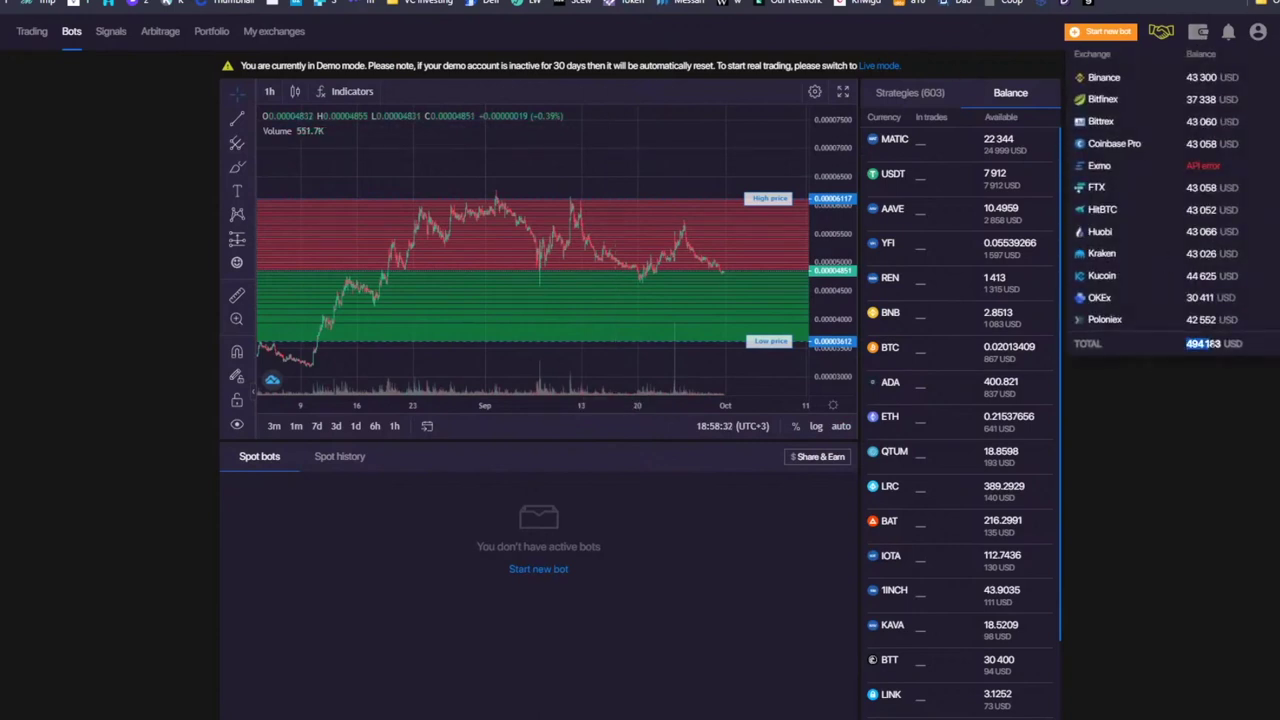
{"action": "left_click", "coordinate": [1221, 374]}
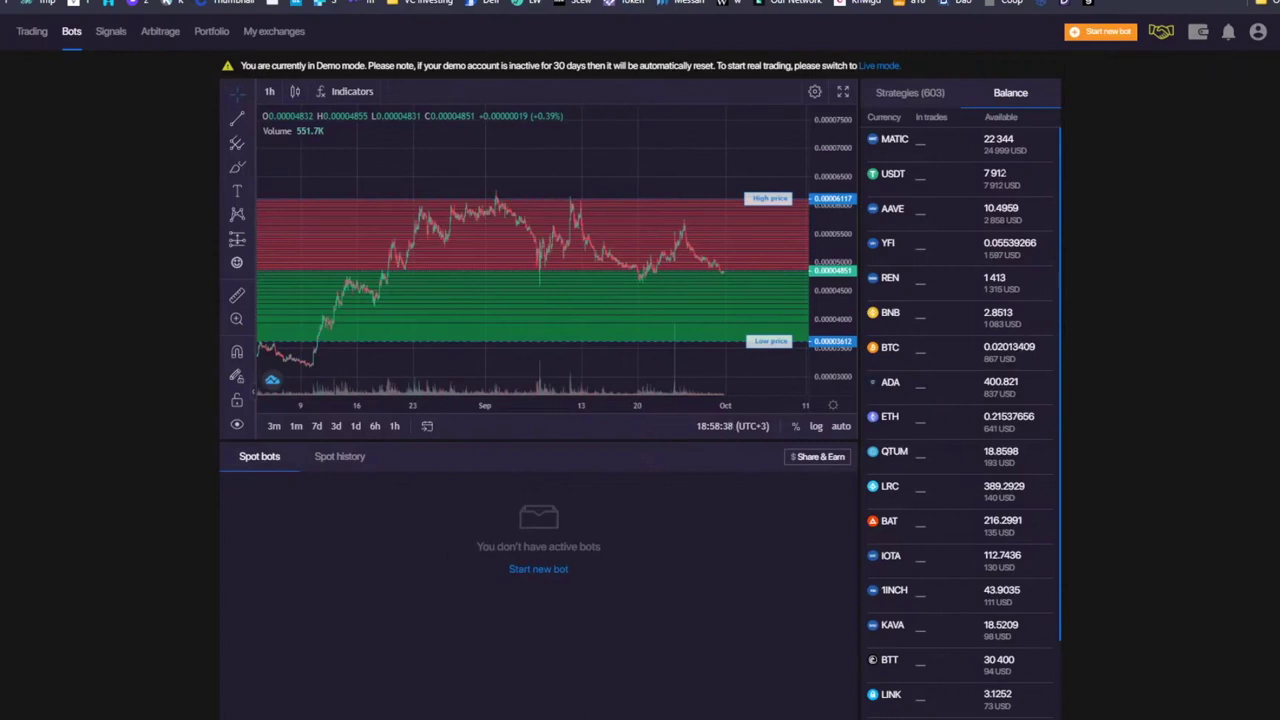
- Choose MATIC/USDT from the MATIC balance as the pair for a demo Classic bot on Binance
{"action": "left_click", "coordinate": [900, 142]}
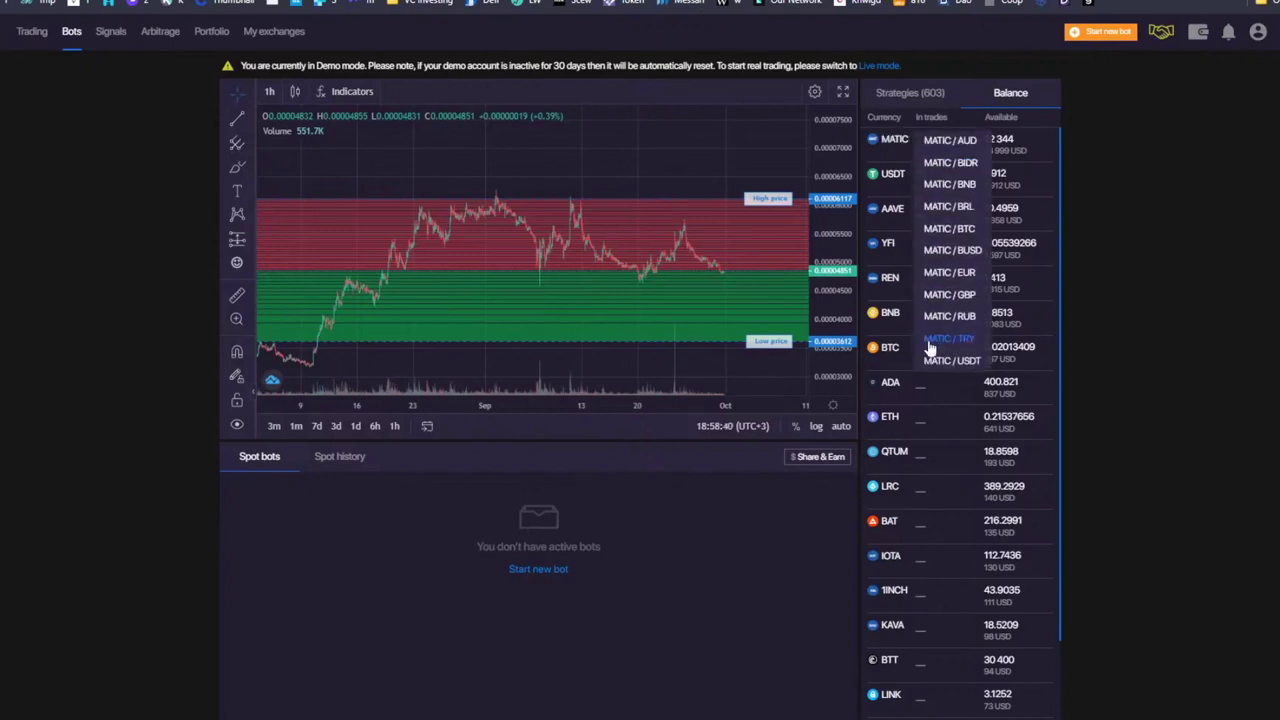
{"action": "left_click", "coordinate": [952, 361]}
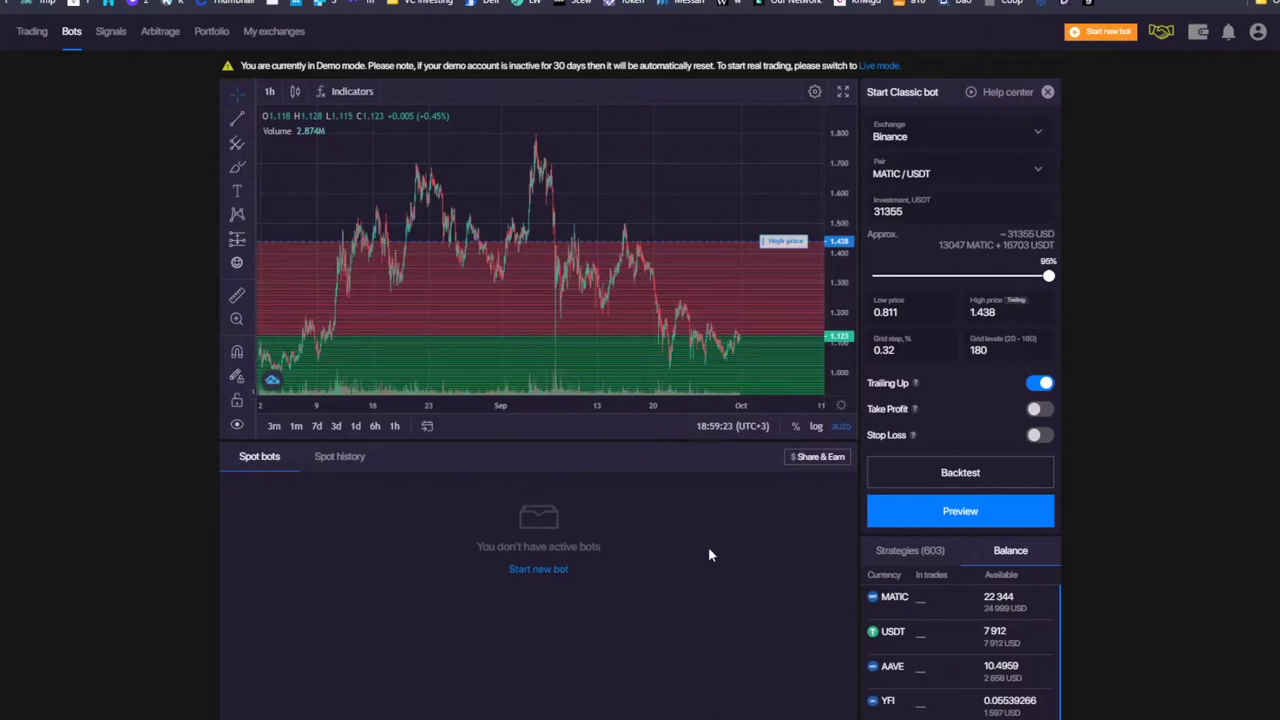
{"action": "scroll", "coordinate": [705, 579], "scroll_direction": "down", "scroll_amount": 2}
{"action": "scroll", "coordinate": [705, 579], "scroll_direction": "up", "scroll_amount": 2}
- Look through the trading pairs and exchanges offered for the demo Classic bot, keeping MATIC/USDT on Binance
{"action": "left_click", "coordinate": [974, 170]}
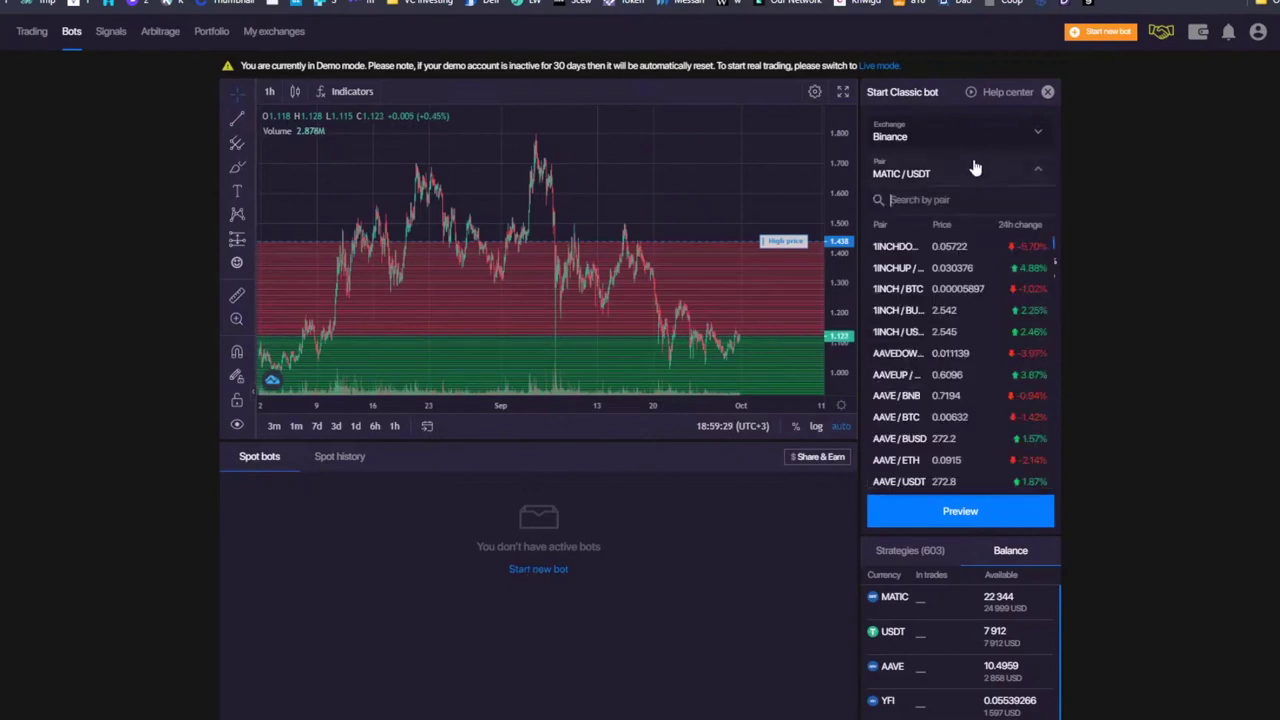
{"action": "scroll", "coordinate": [968, 410], "scroll_direction": "down", "scroll_amount": 2}
{"action": "left_click", "coordinate": [920, 173]}
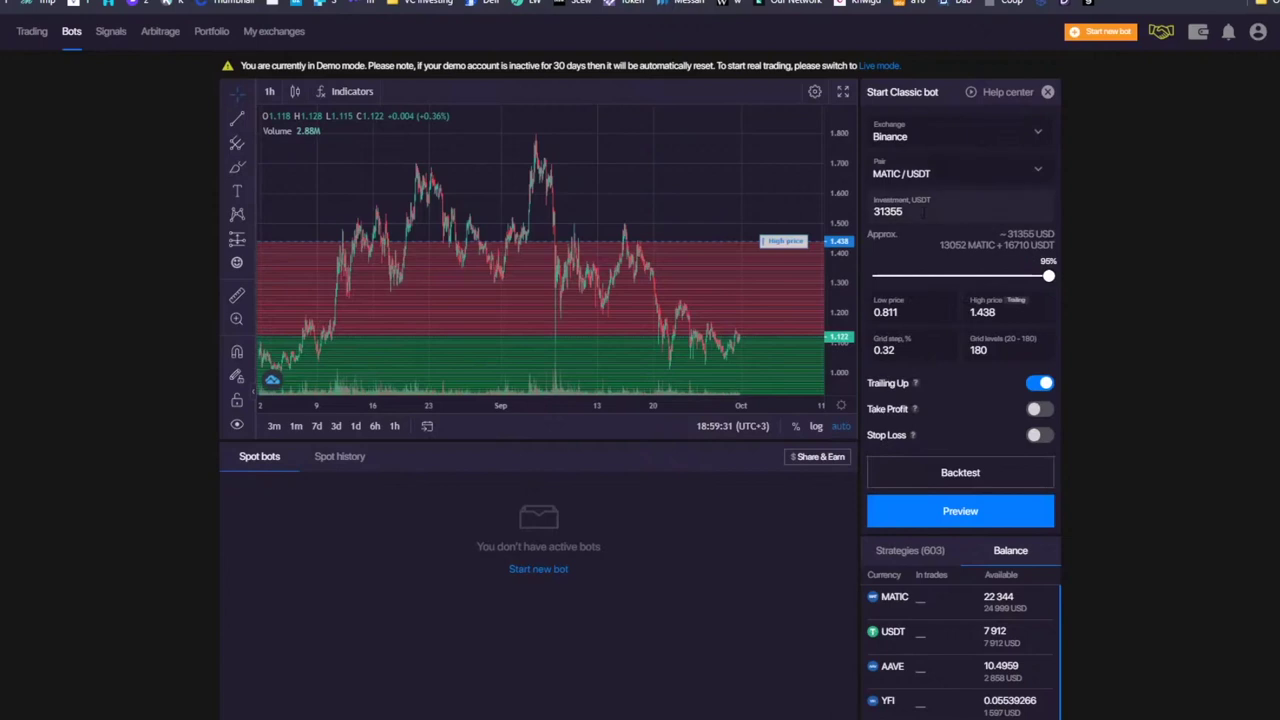
{"action": "left_click", "coordinate": [905, 133]}
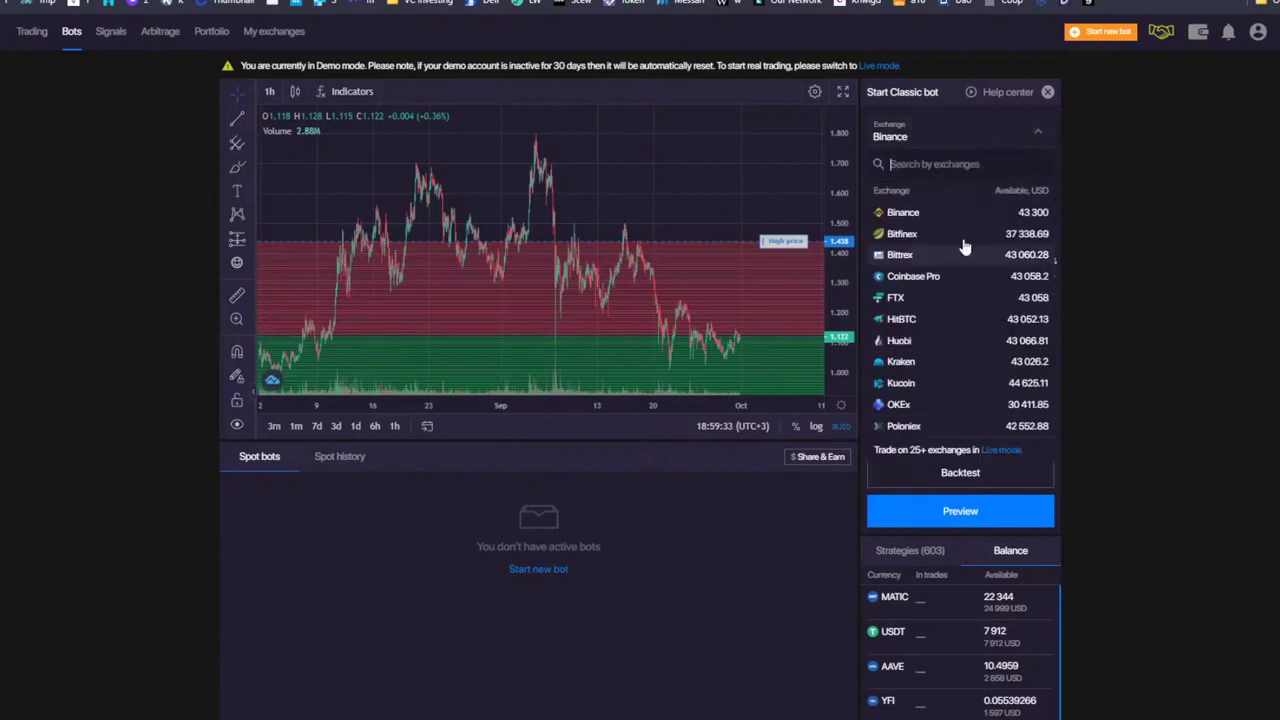
{"action": "left_click", "coordinate": [905, 140]}
{"action": "left_click", "coordinate": [905, 138]}
{"action": "scroll", "coordinate": [953, 360], "scroll_direction": "down", "scroll_amount": 3}
{"action": "scroll", "coordinate": [951, 394], "scroll_direction": "up", "scroll_amount": 3}
{"action": "left_click", "coordinate": [1158, 253]}
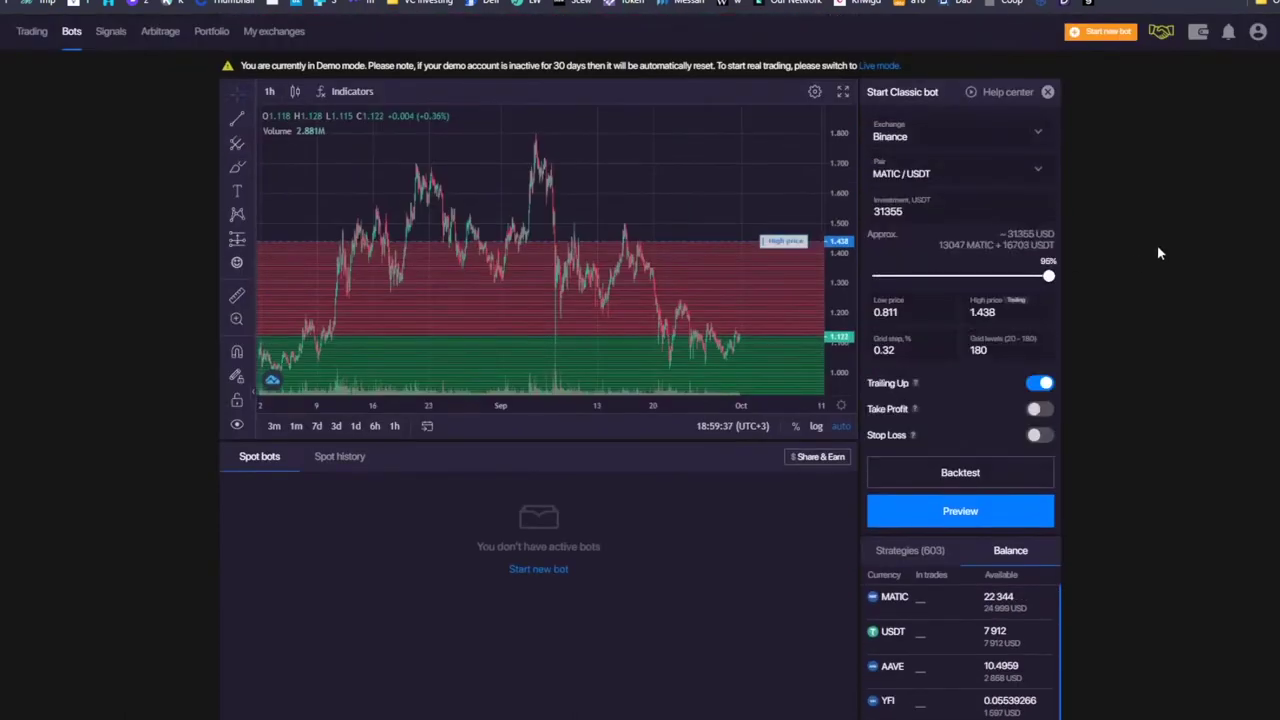
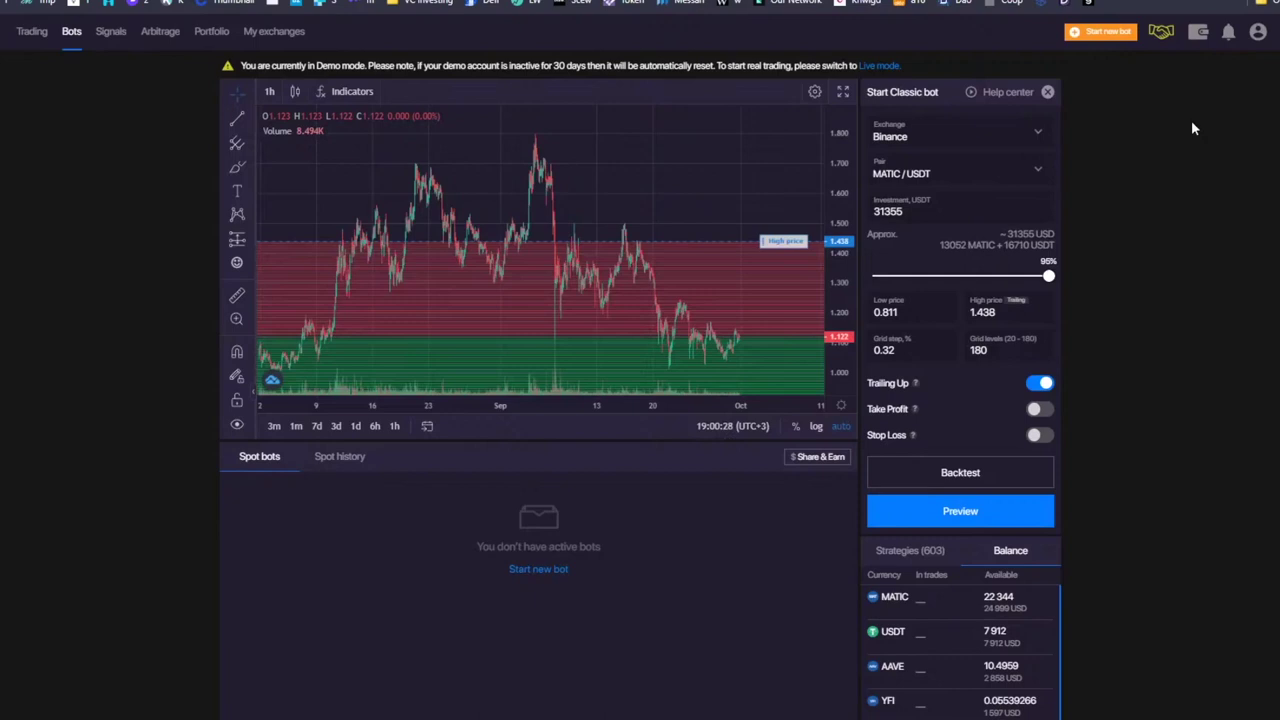
- Open the MATIC/USDT trading terminal and examine its stop order forms and a longer stretch of price history
{"action": "left_click", "coordinate": [31, 31]}
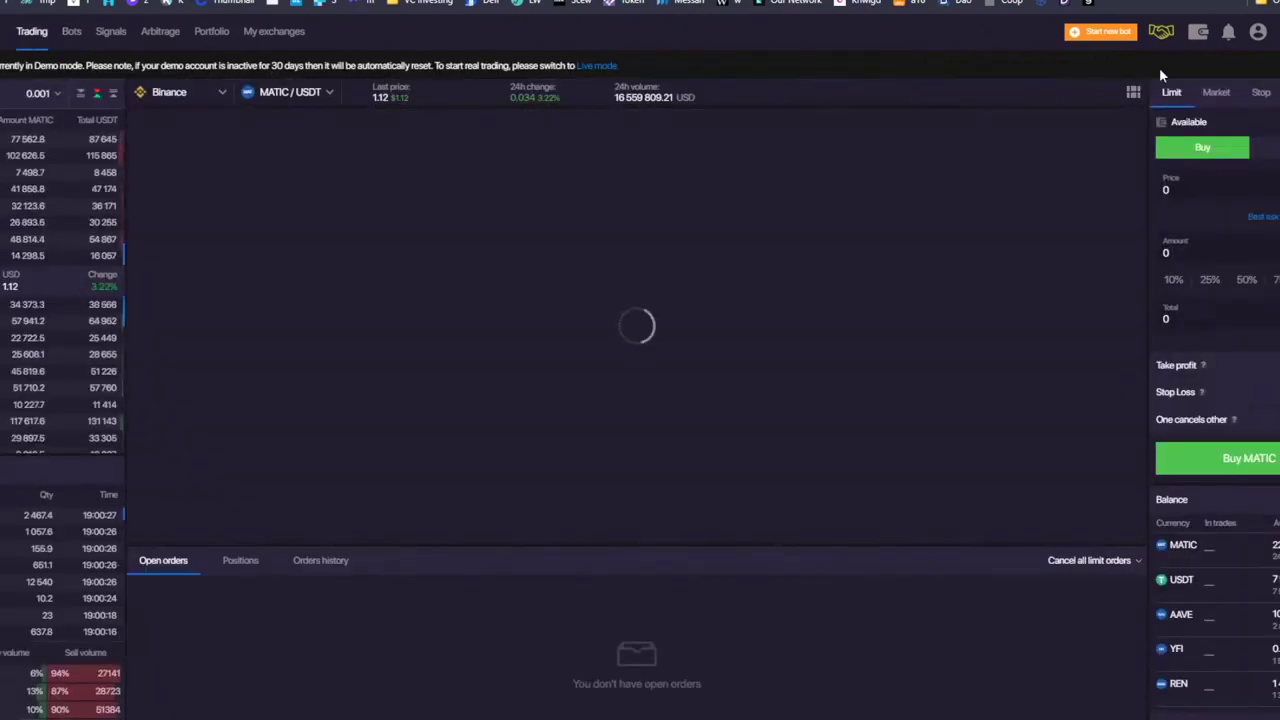
{"action": "left_click", "coordinate": [1261, 92]}
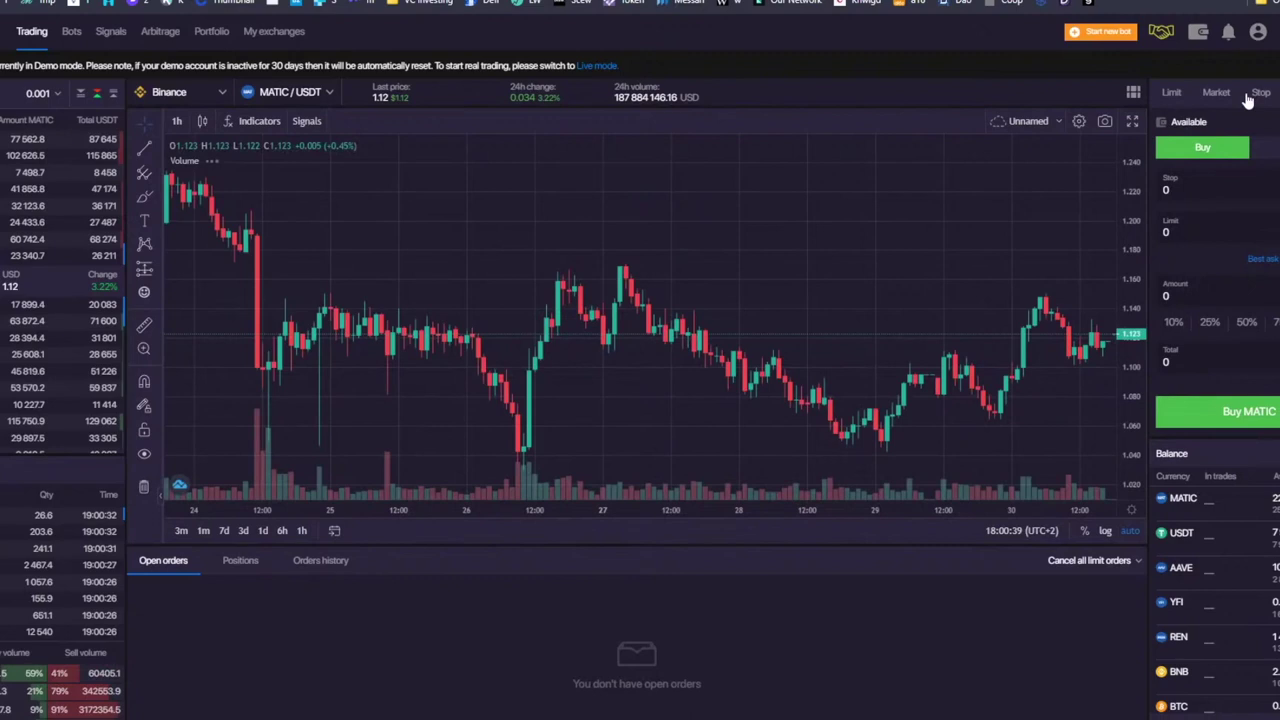
{"action": "left_click", "coordinate": [1230, 92]}
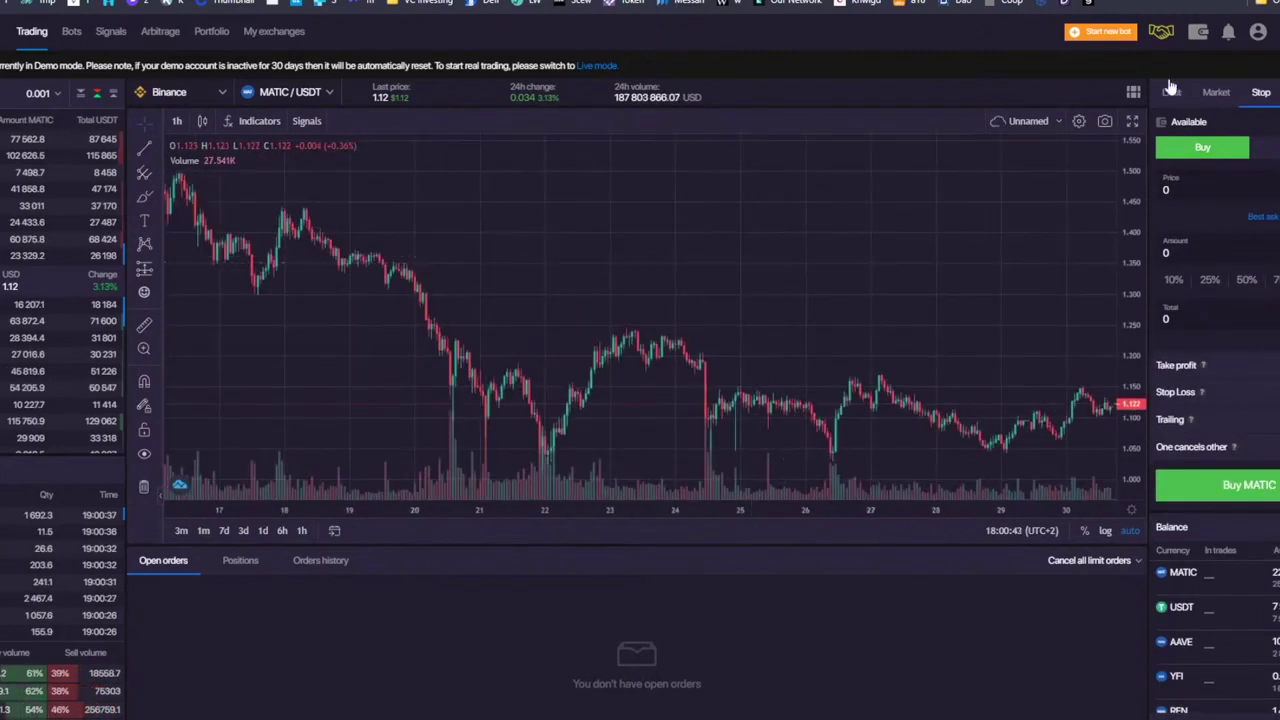
{"action": "left_click", "coordinate": [1258, 33]}
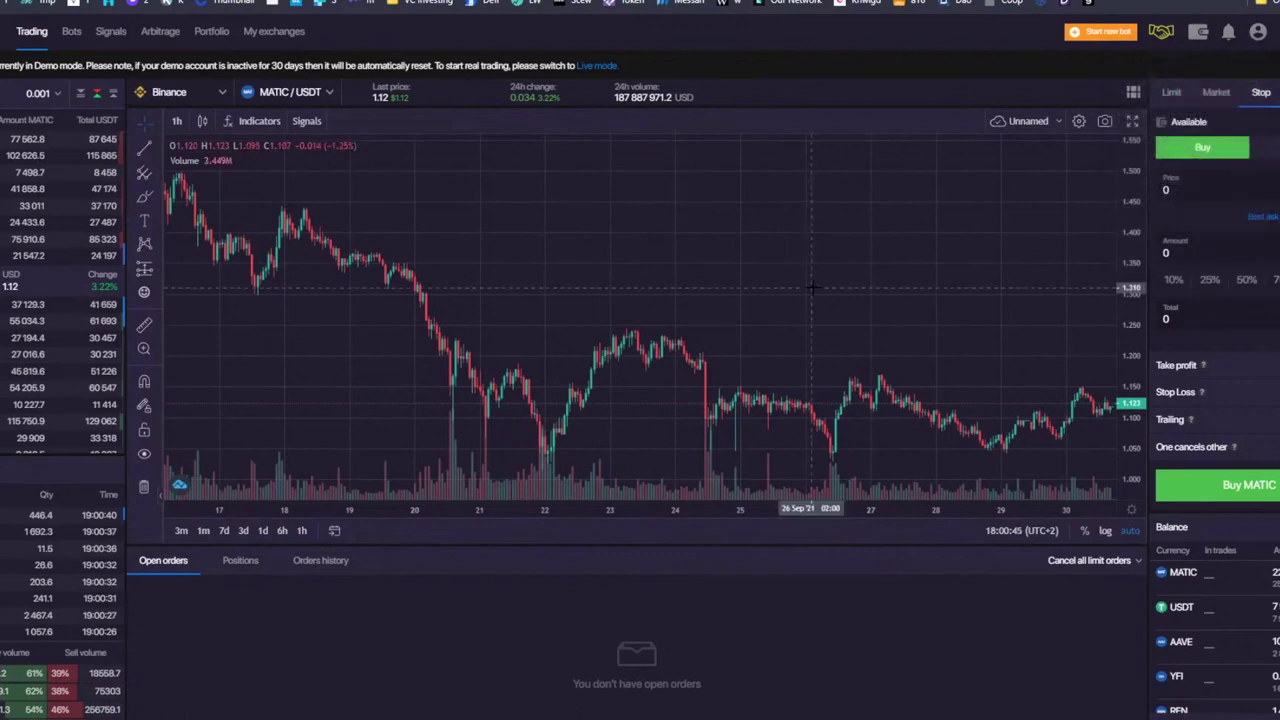
{"action": "scroll", "coordinate": [837, 287], "scroll_direction": "down", "scroll_amount": 5}
{"action": "scroll", "coordinate": [837, 287], "scroll_direction": "right", "scroll_amount": 5}
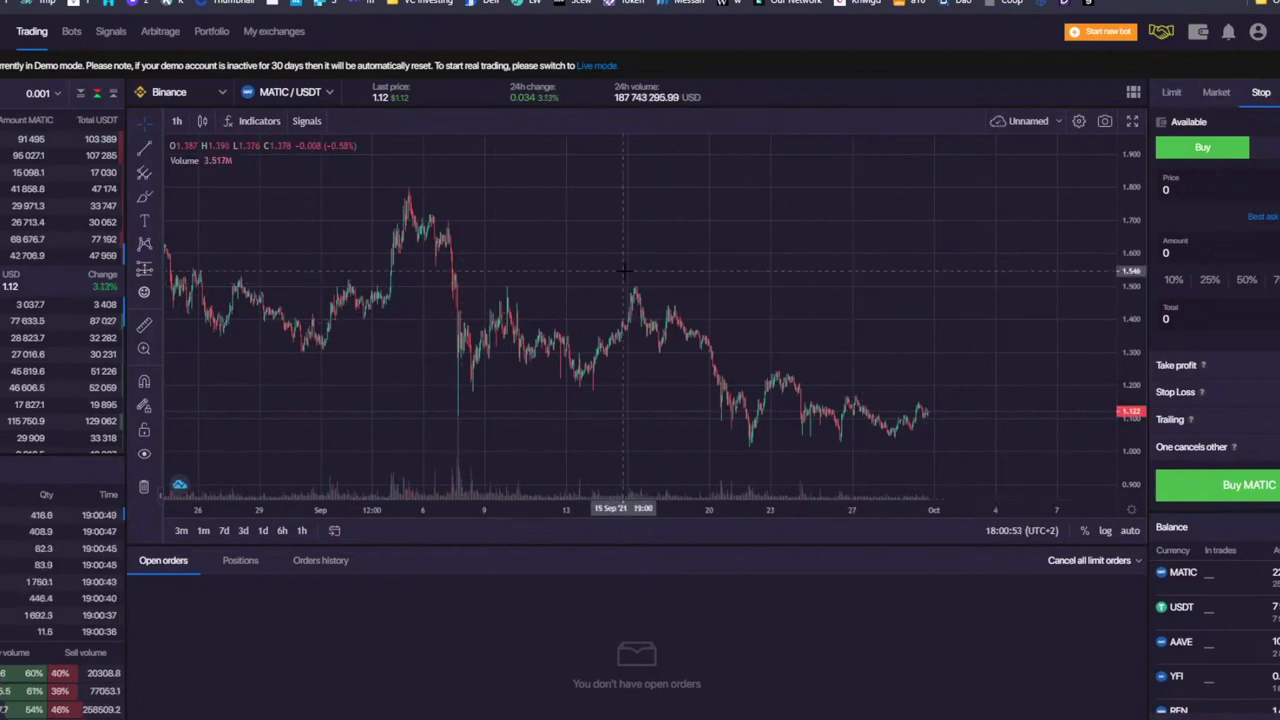
- Compare the Limit, Market and Stop order forms for buying MATIC
{"action": "left_click", "coordinate": [1174, 96]}
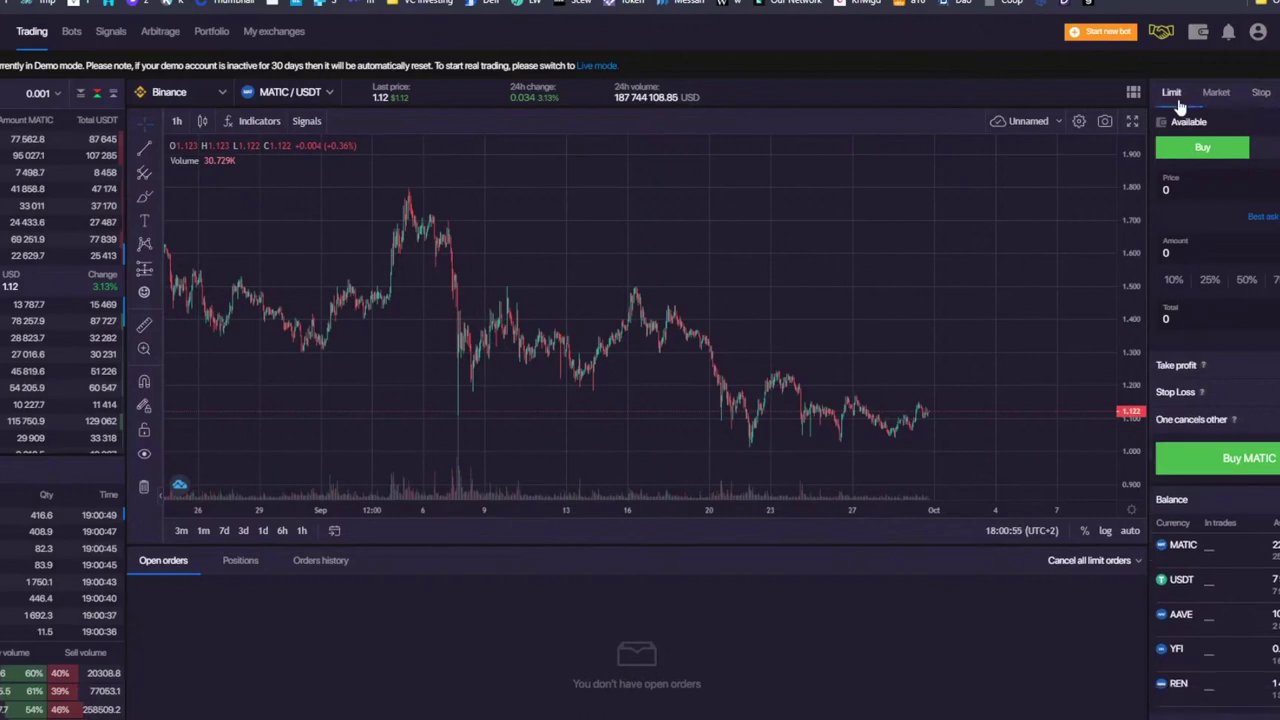
{"action": "left_click", "coordinate": [1261, 92]}
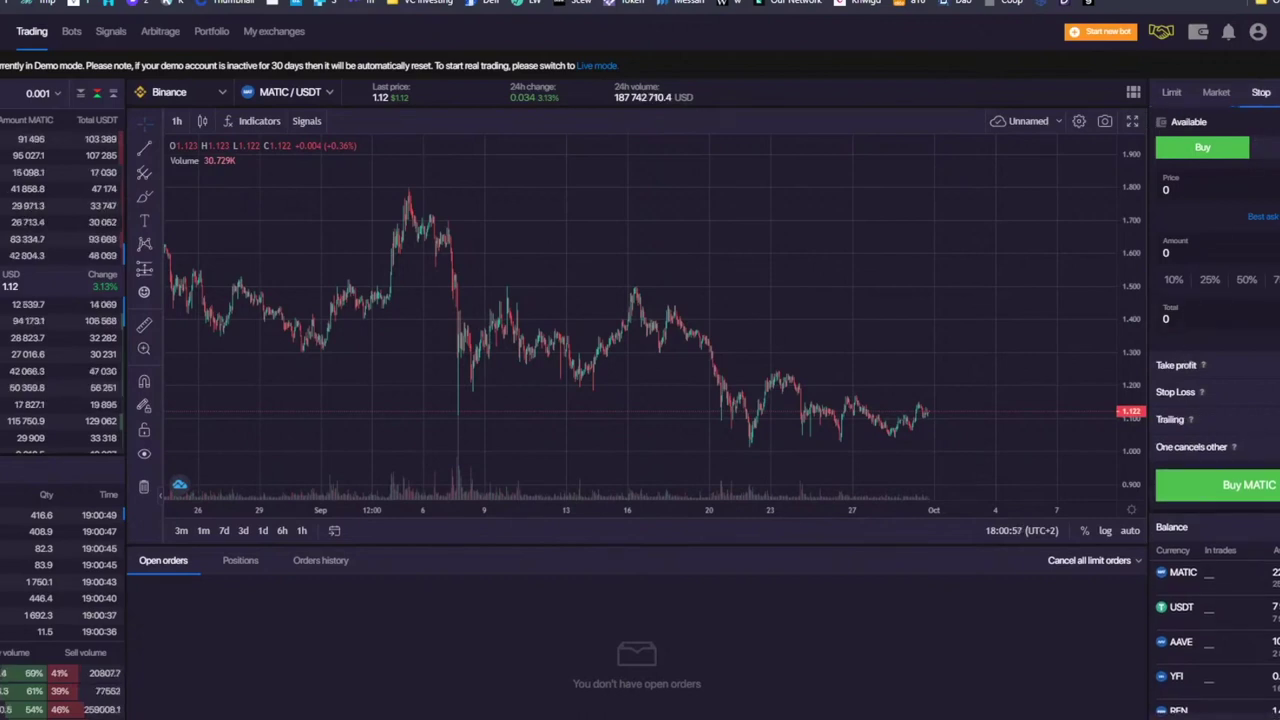
{"action": "left_click", "coordinate": [1216, 92]}
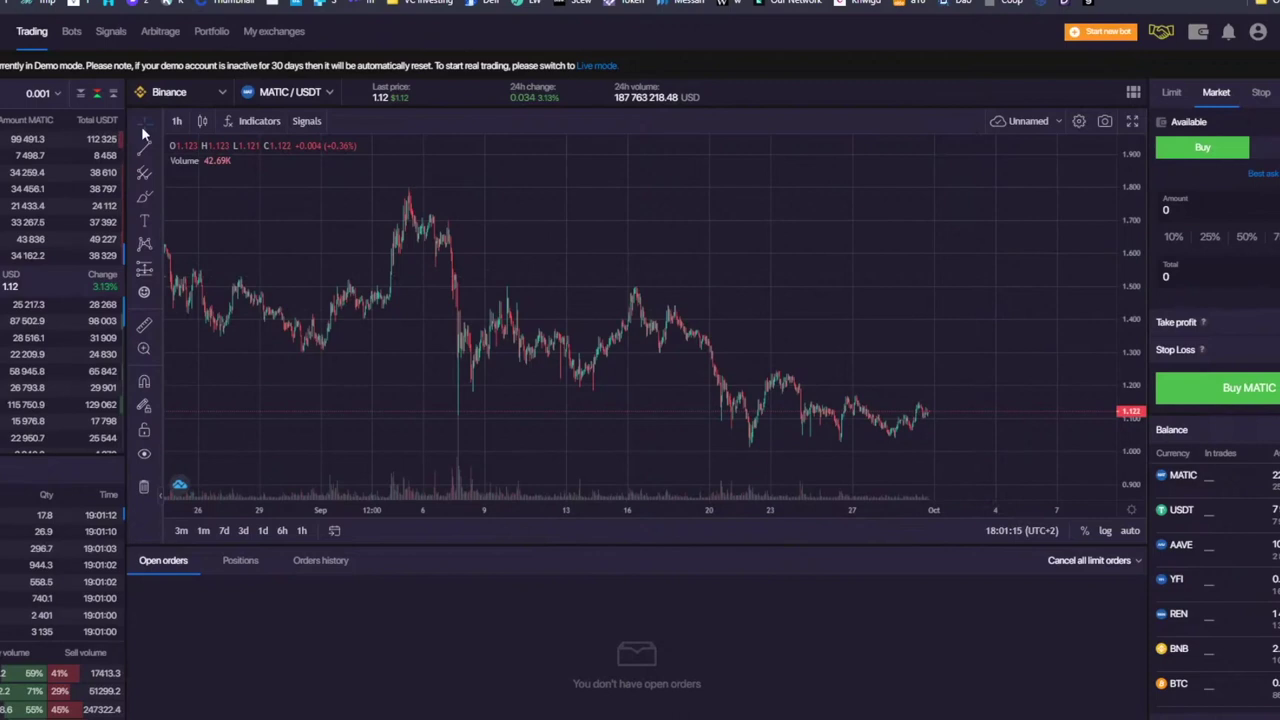
{"action": "scroll", "coordinate": [523, 300], "scroll_direction": "down", "scroll_amount": 2}
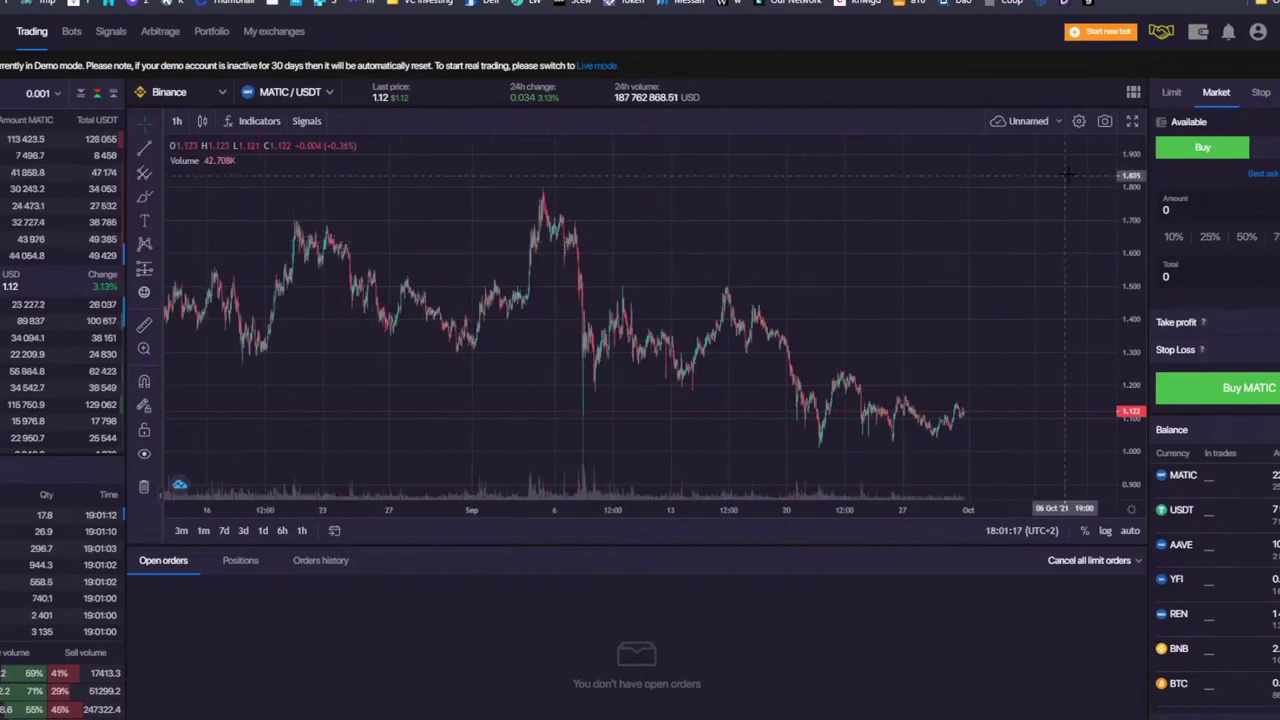
{"action": "left_click", "coordinate": [1260, 95]}
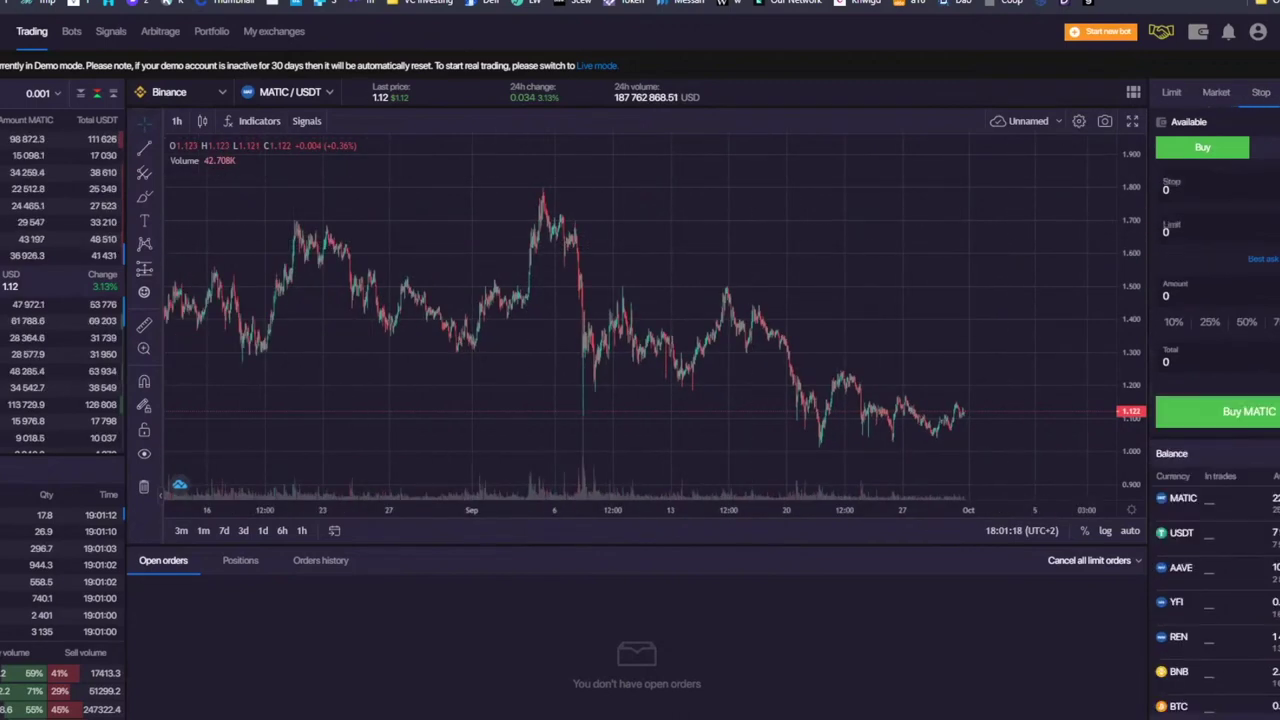
- Return to the trading bots and turn Demo mode off
{"action": "left_click", "coordinate": [71, 31]}
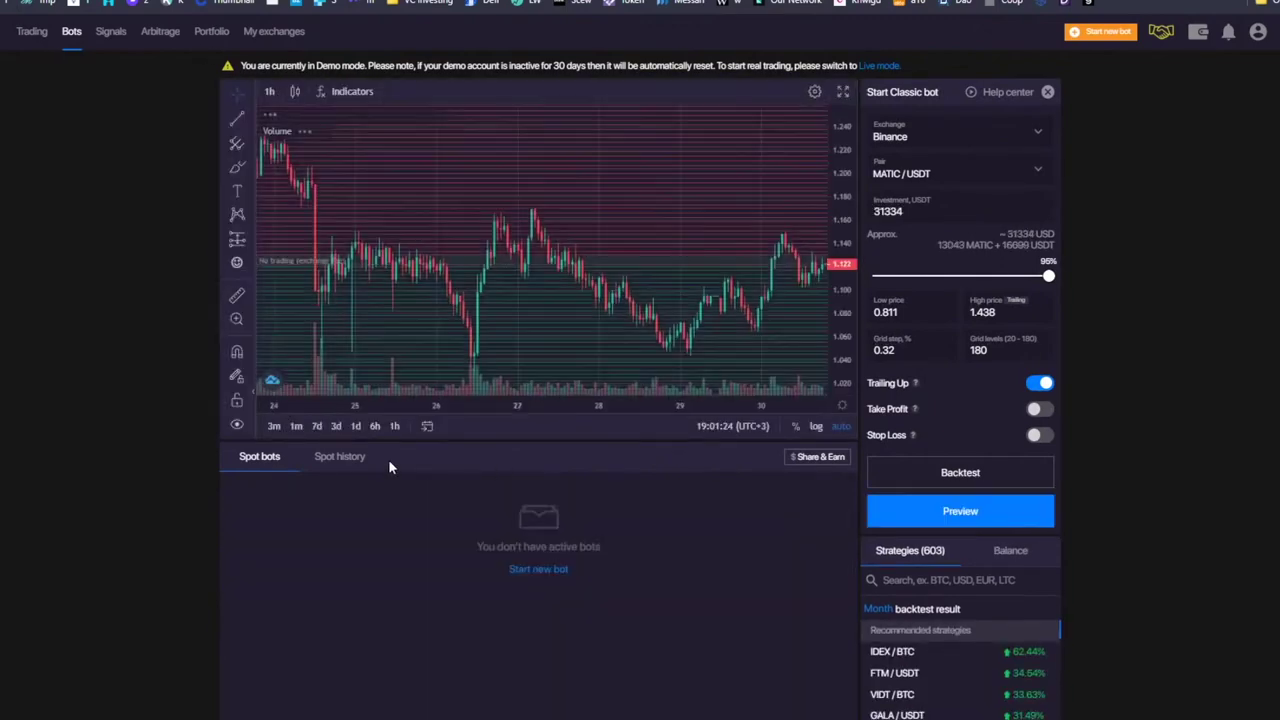
{"action": "left_click", "coordinate": [1258, 31]}
{"action": "left_click", "coordinate": [1246, 94]}
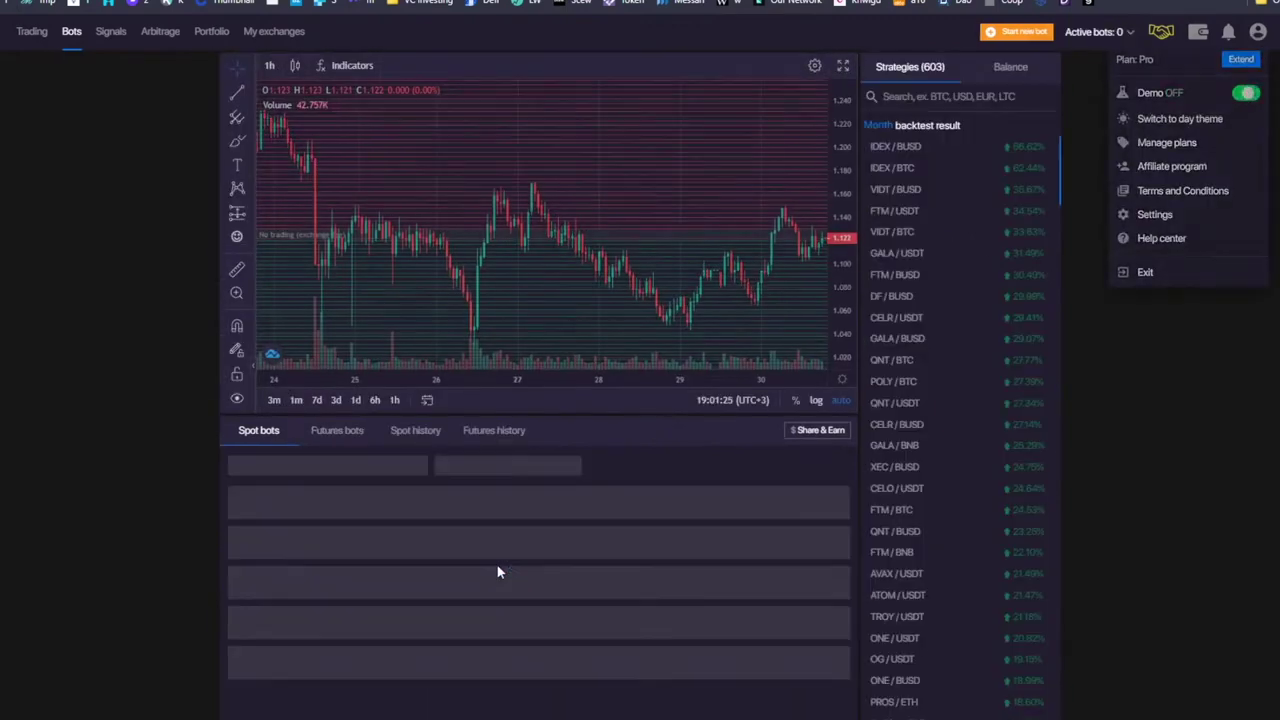
- Sort the live spot bots by highest change first and examine the MKR/USDT bot's grid and trades on its chart
{"action": "scroll", "coordinate": [271, 408], "scroll_direction": "down", "scroll_amount": 3}
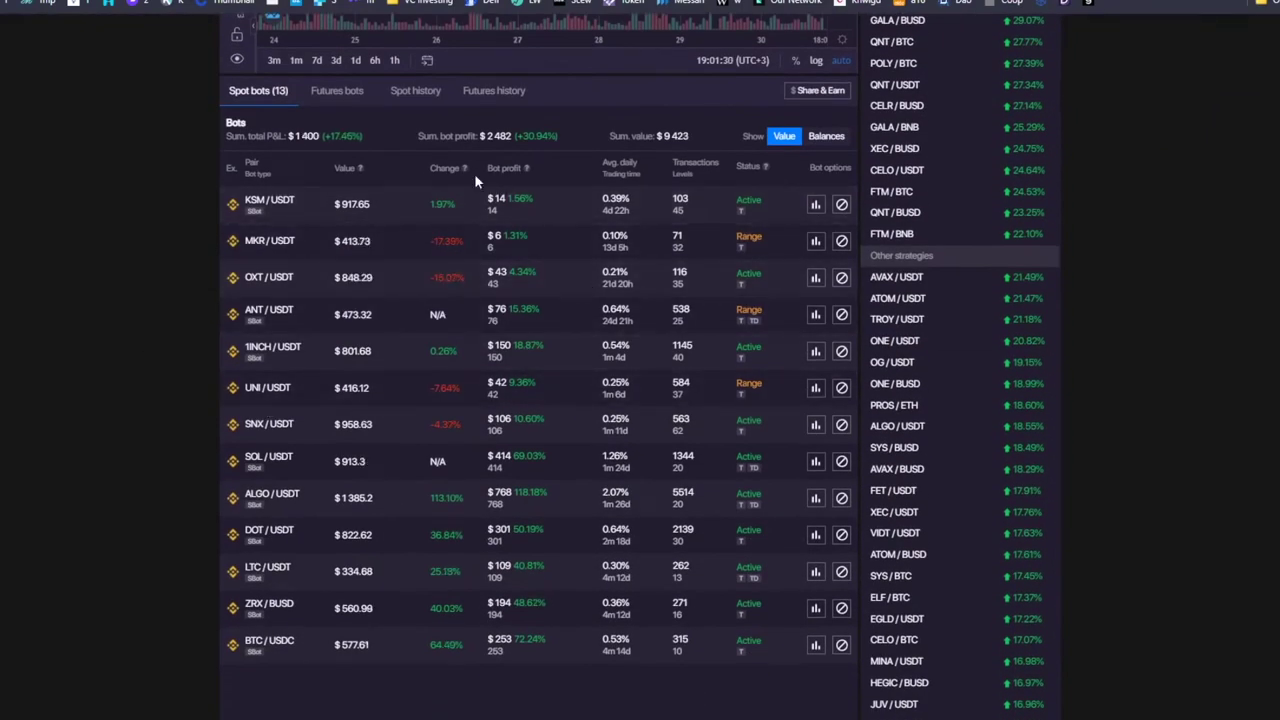
{"action": "left_click", "coordinate": [448, 172]}
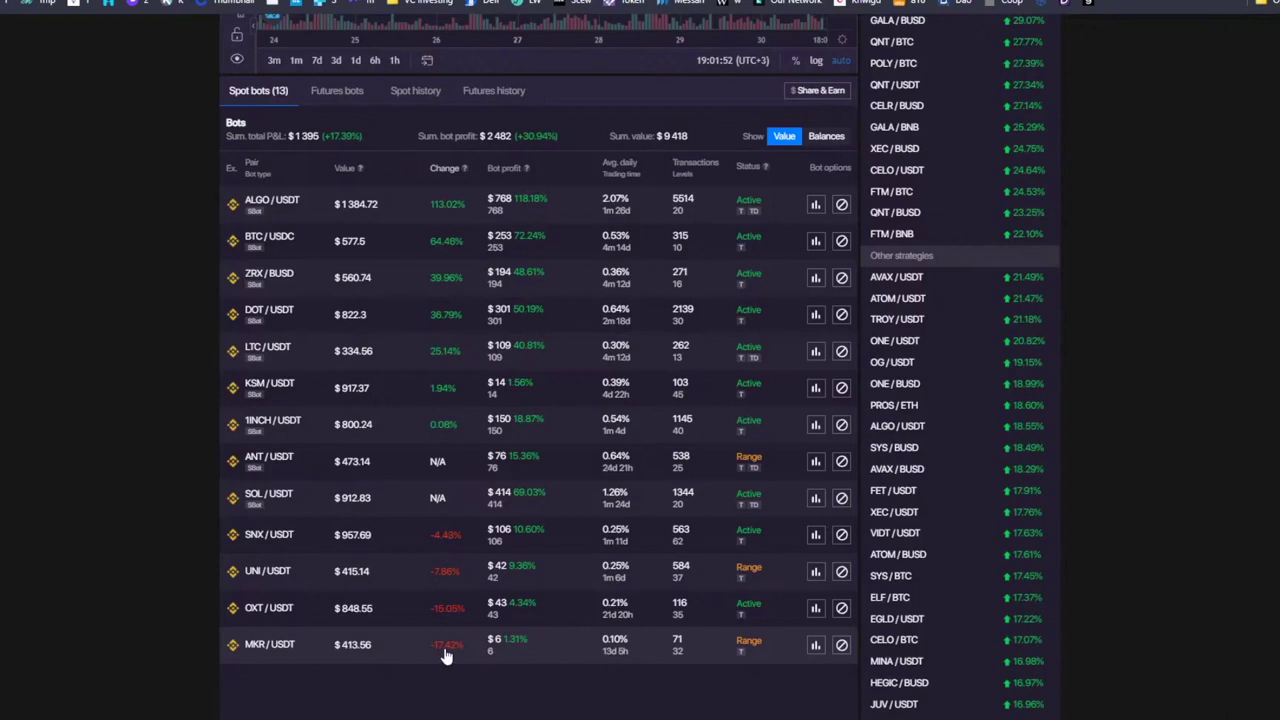
{"action": "left_click", "coordinate": [521, 650]}
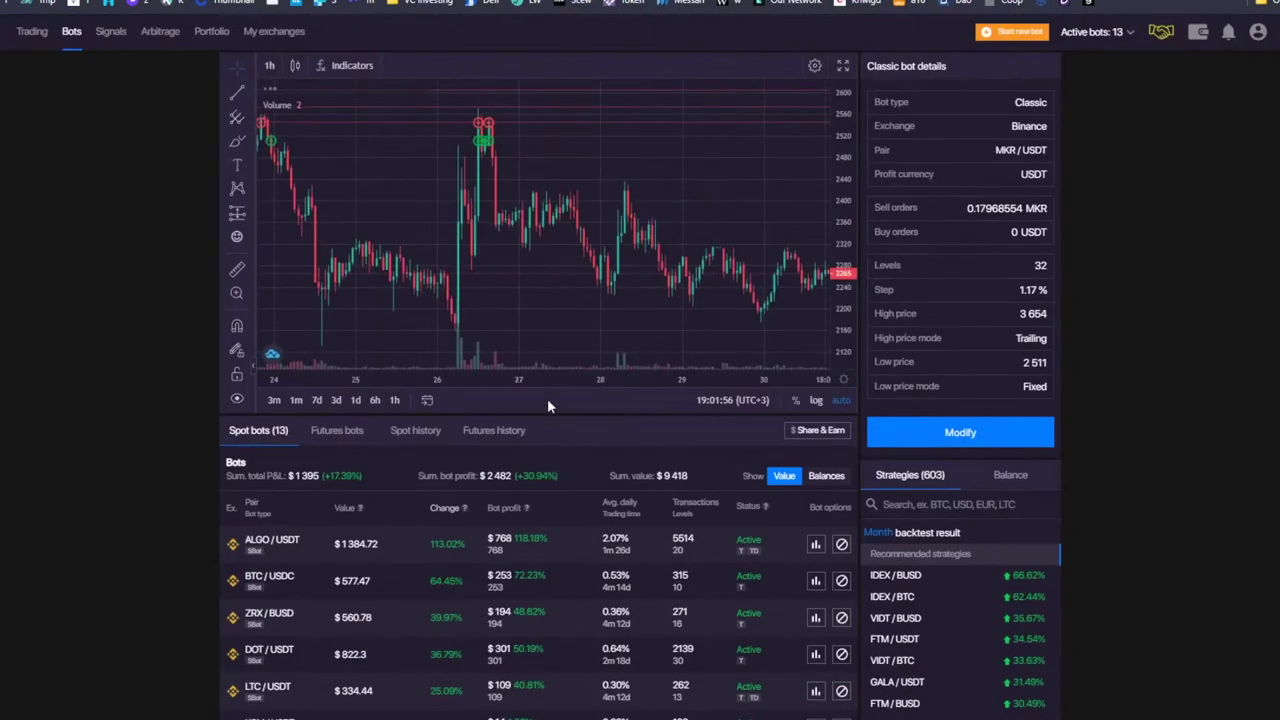
{"action": "scroll", "coordinate": [576, 185], "scroll_direction": "down", "scroll_amount": 5}
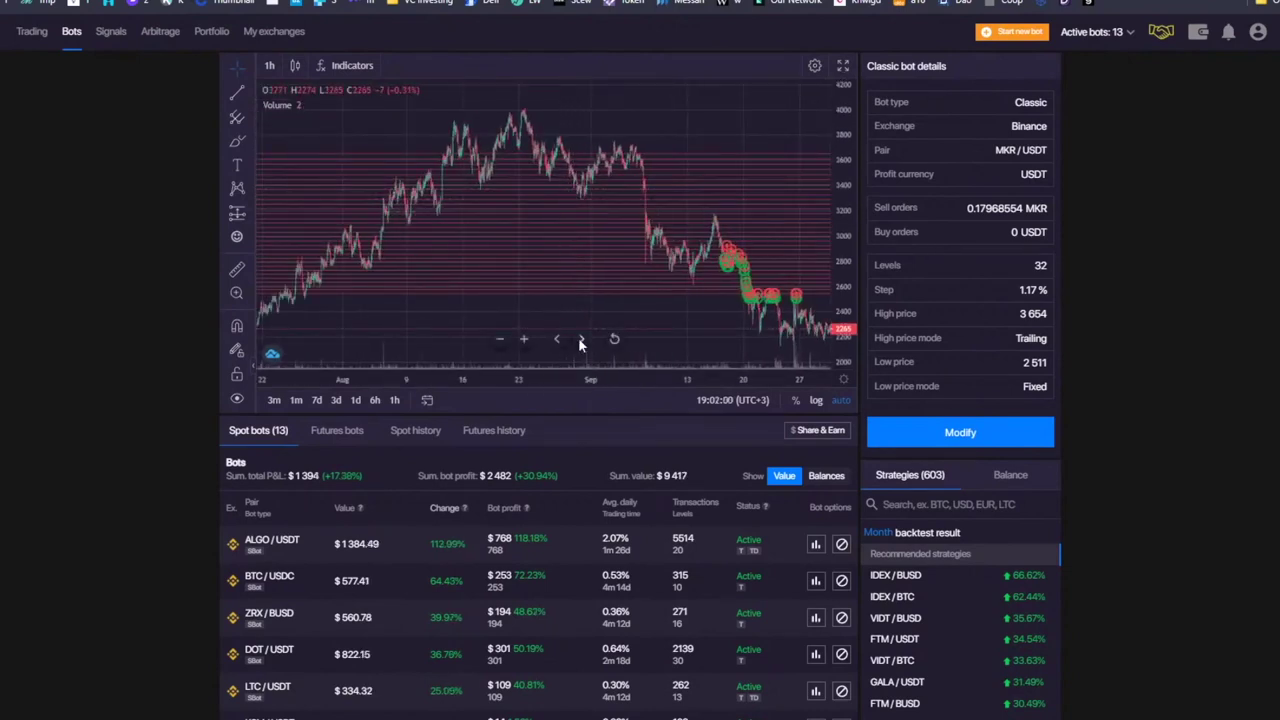
{"action": "left_click", "coordinate": [581, 338]}
{"action": "left_click", "coordinate": [581, 338]}
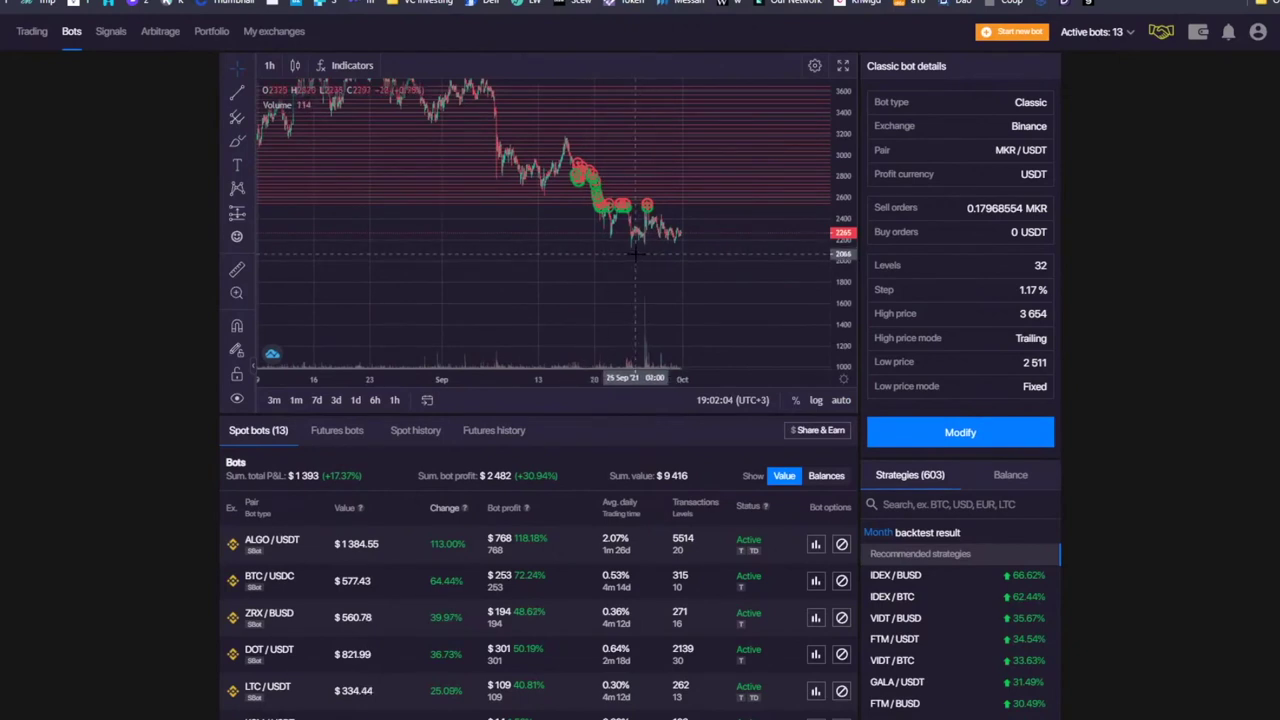
- Open the ANT/USDT bot and examine its grid, trades and Stop Trailing Down level against the earlier price history
{"action": "scroll", "coordinate": [605, 560], "scroll_direction": "down", "scroll_amount": 3}
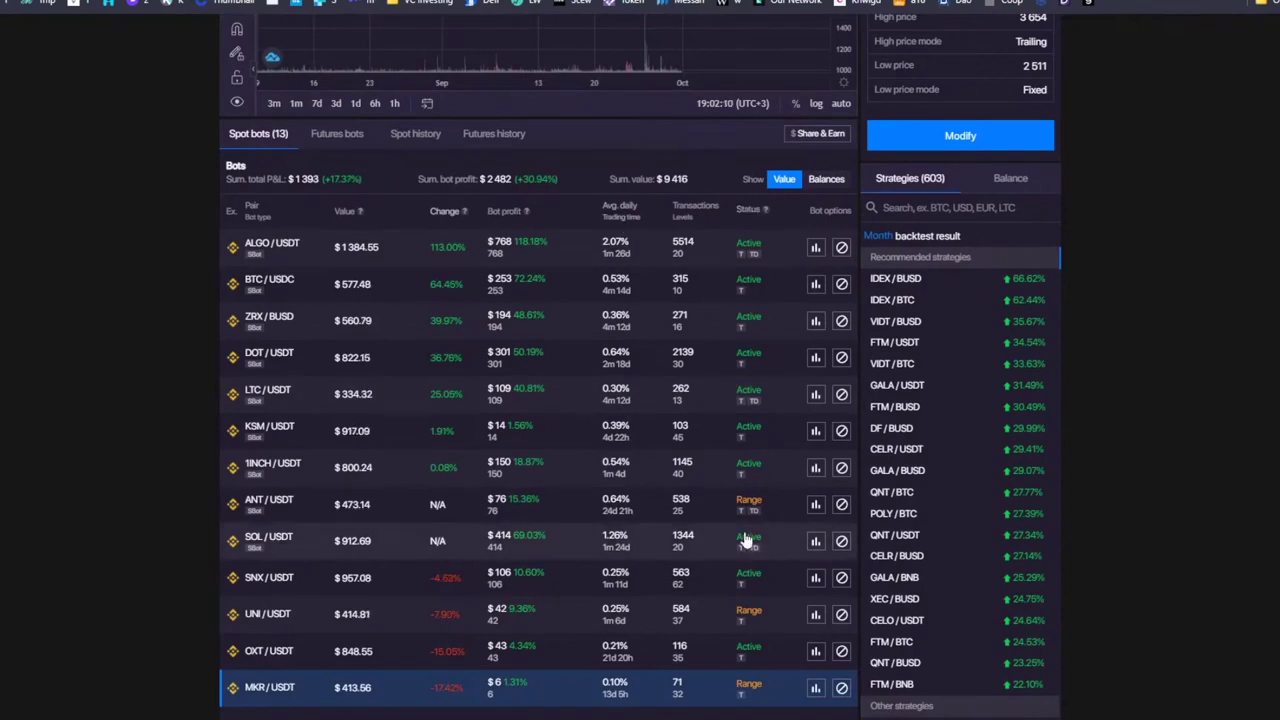
{"action": "left_click", "coordinate": [295, 514]}
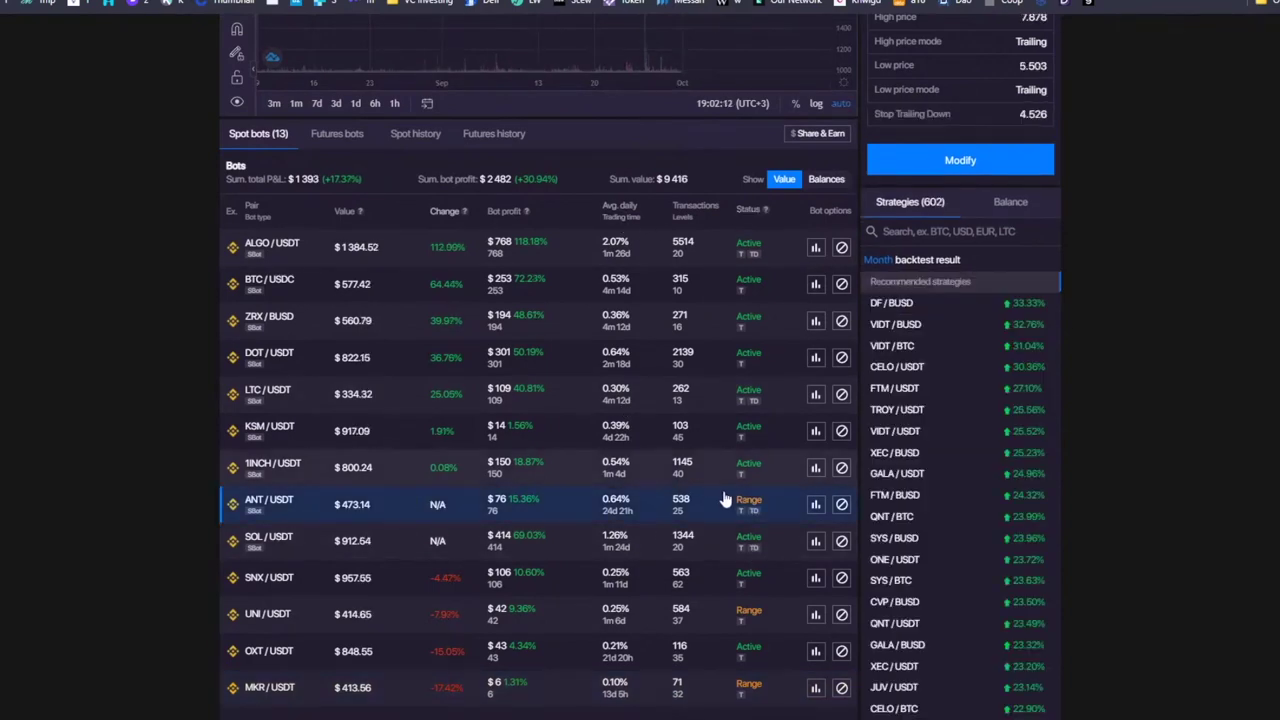
{"action": "scroll", "coordinate": [690, 480], "scroll_direction": "up", "scroll_amount": 3}
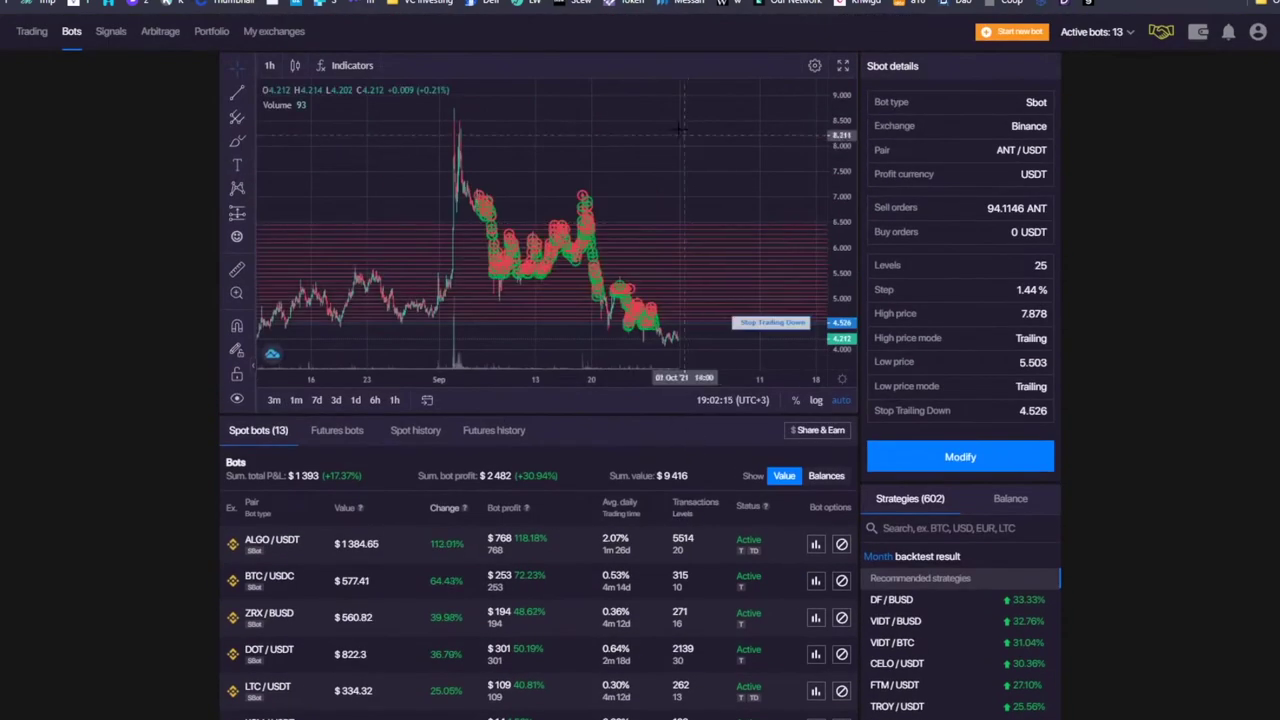
{"action": "left_click_drag", "start_coordinate": [617, 157], "coordinate": [723, 143]}
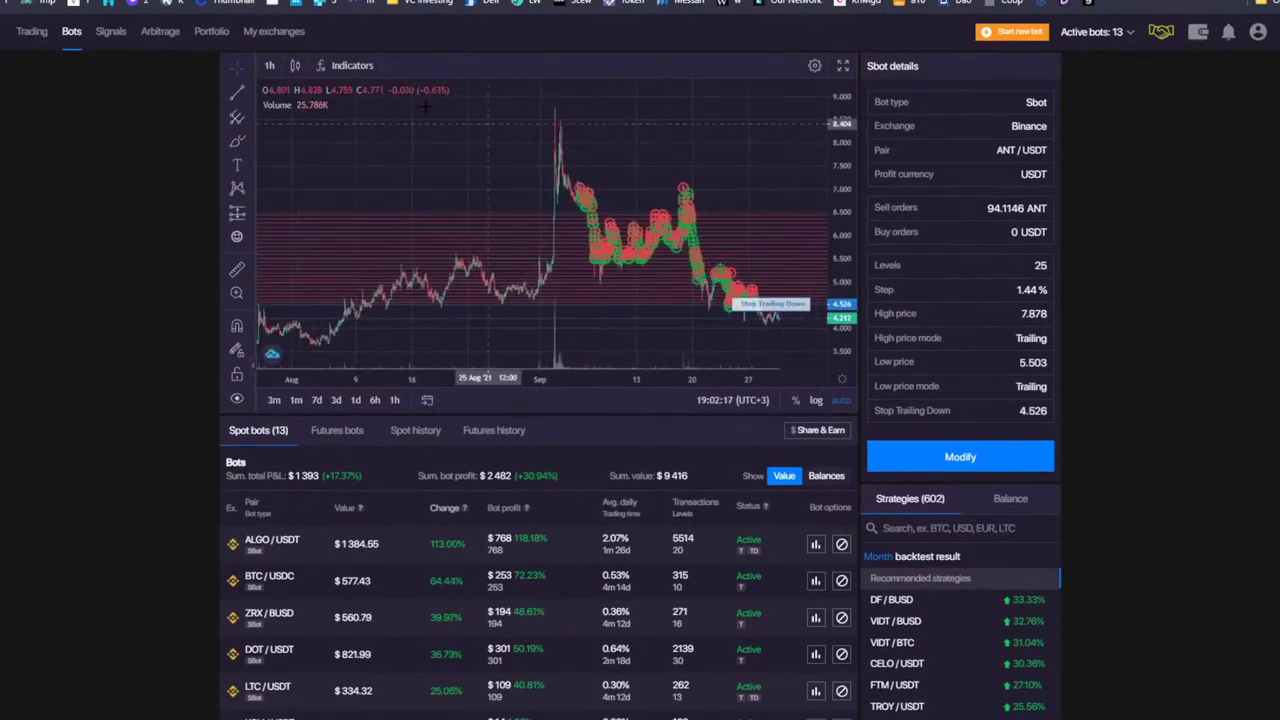
{"action": "left_click_drag", "start_coordinate": [843, 147], "coordinate": [845, 175]}
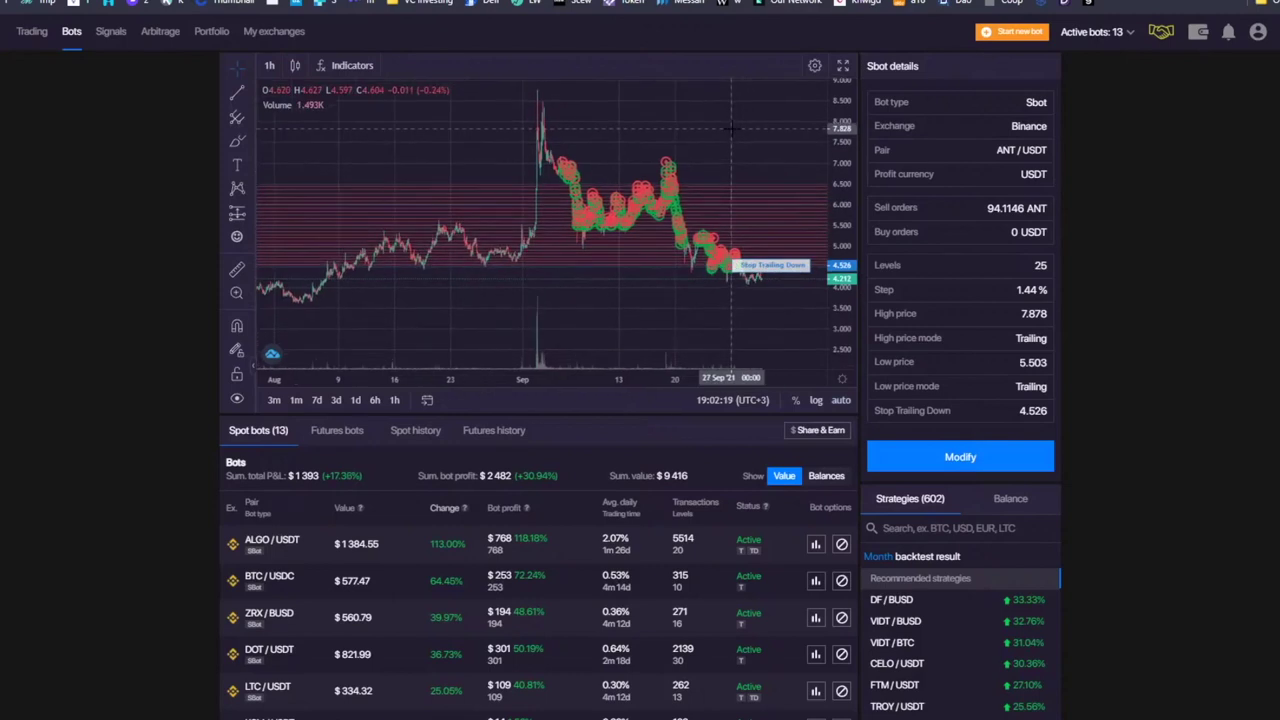
{"action": "left_click_drag", "start_coordinate": [731, 134], "coordinate": [703, 126]}
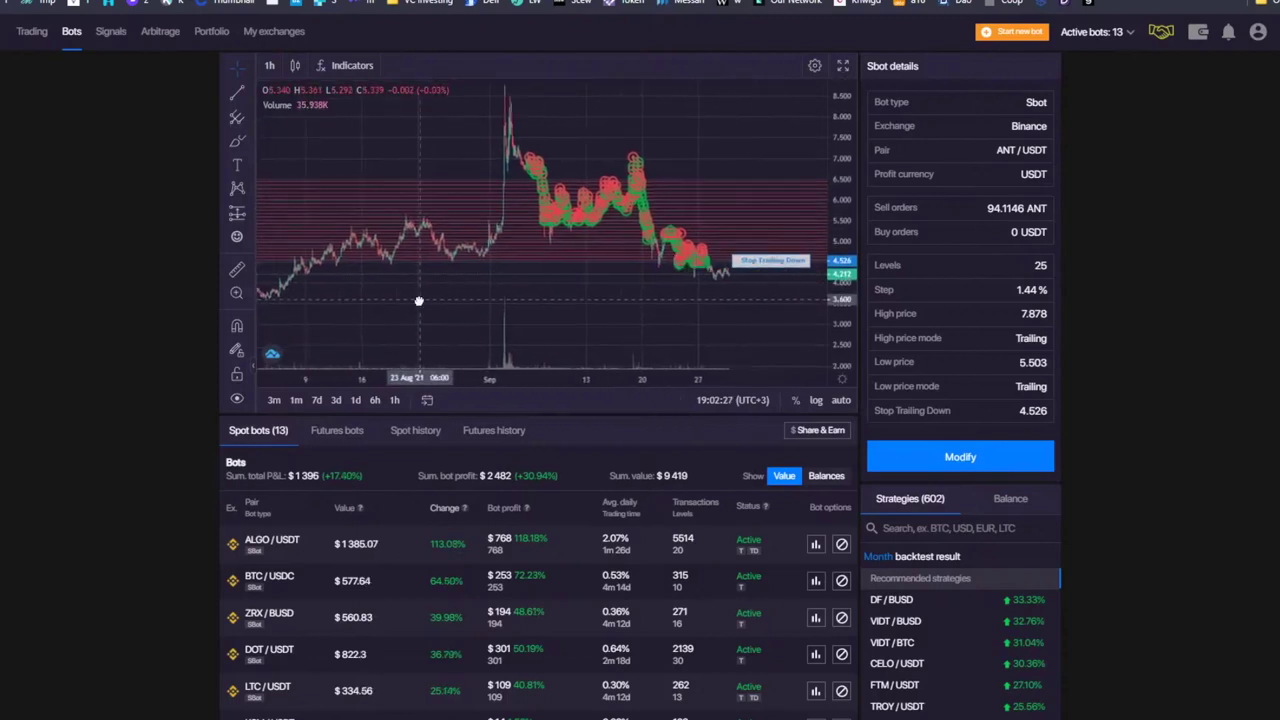
{"action": "mouse_move", "coordinate": [385, 268]}
{"action": "left_mouse_down"}
{"action": "mouse_move", "coordinate": [505, 268]}
{"action": "mouse_move", "coordinate": [387, 262]}
{"action": "left_mouse_up"}
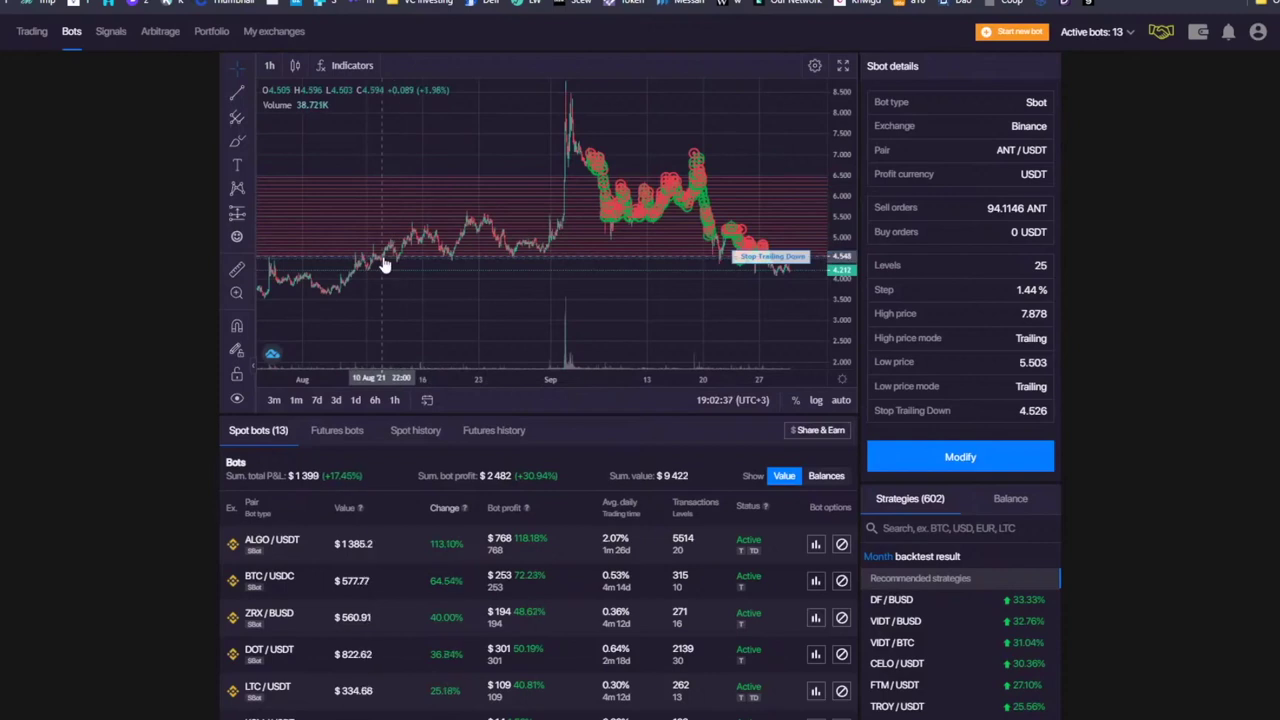
- Compare the ANT/USDT bot's profit and Range status in the spot bots list with its recent price action
{"action": "scroll", "coordinate": [571, 563], "scroll_direction": "down", "scroll_amount": 4}
{"action": "scroll", "coordinate": [614, 280], "scroll_direction": "up", "scroll_amount": 4}
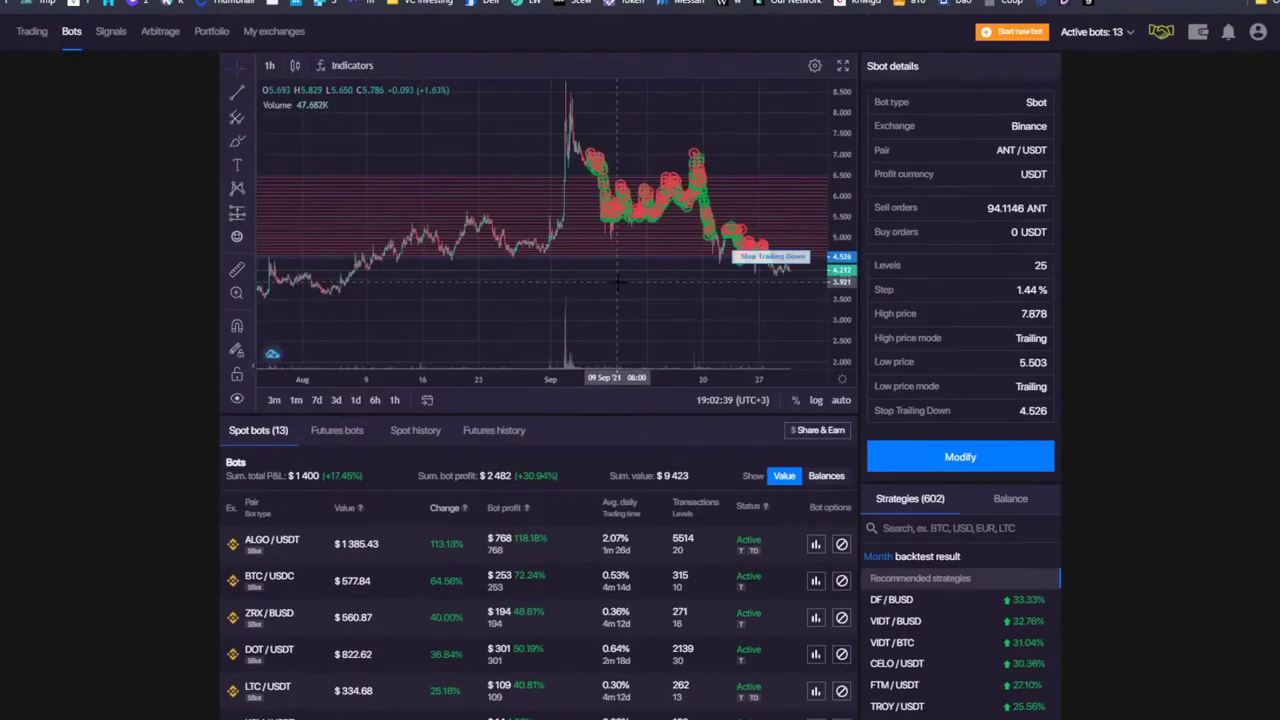
{"action": "scroll", "coordinate": [617, 283], "scroll_direction": "right", "scroll_amount": 3}
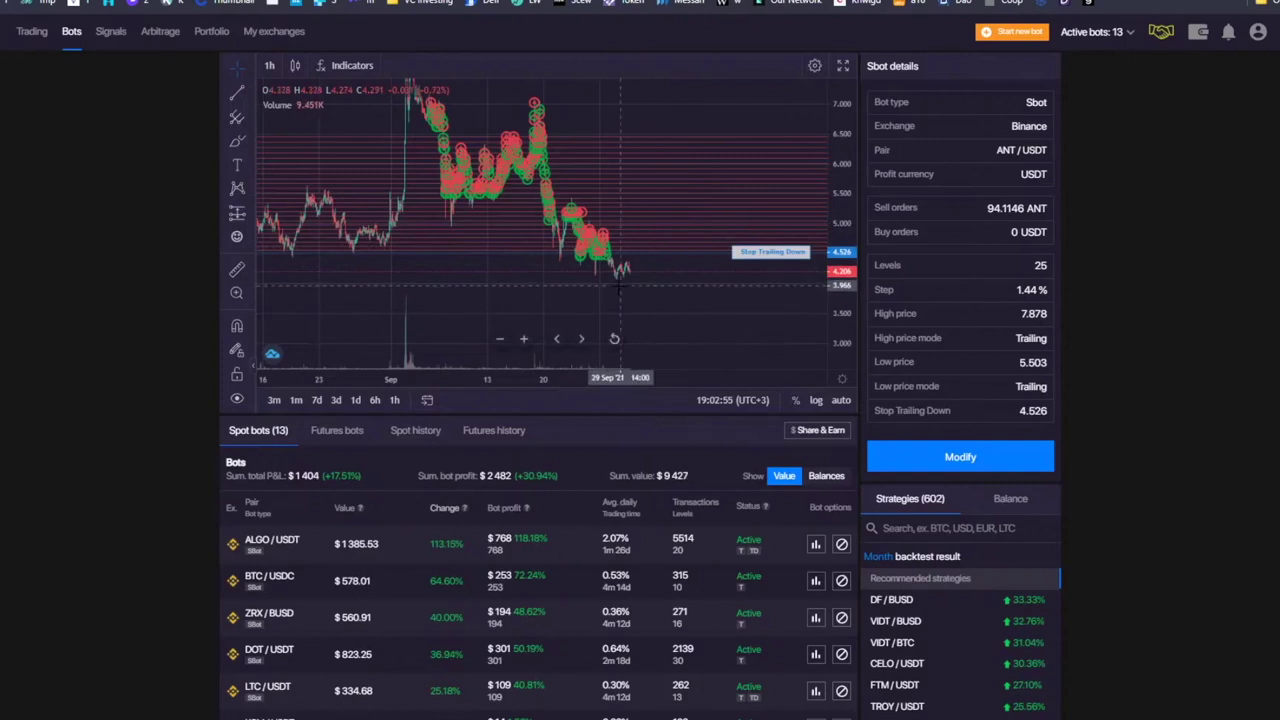
{"action": "scroll", "coordinate": [620, 378], "scroll_direction": "down", "scroll_amount": 3}
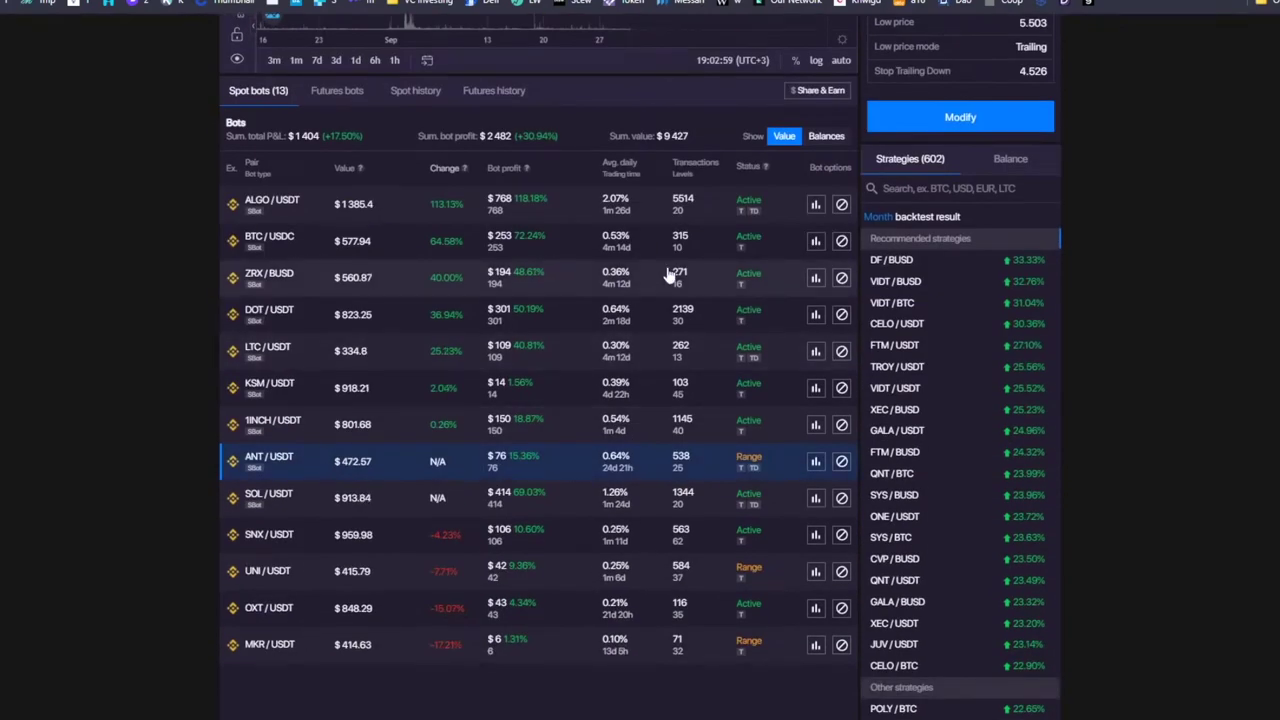
{"action": "scroll", "coordinate": [668, 276], "scroll_direction": "up", "scroll_amount": 3}
{"action": "scroll", "coordinate": [670, 272], "scroll_direction": "down", "scroll_amount": 3}
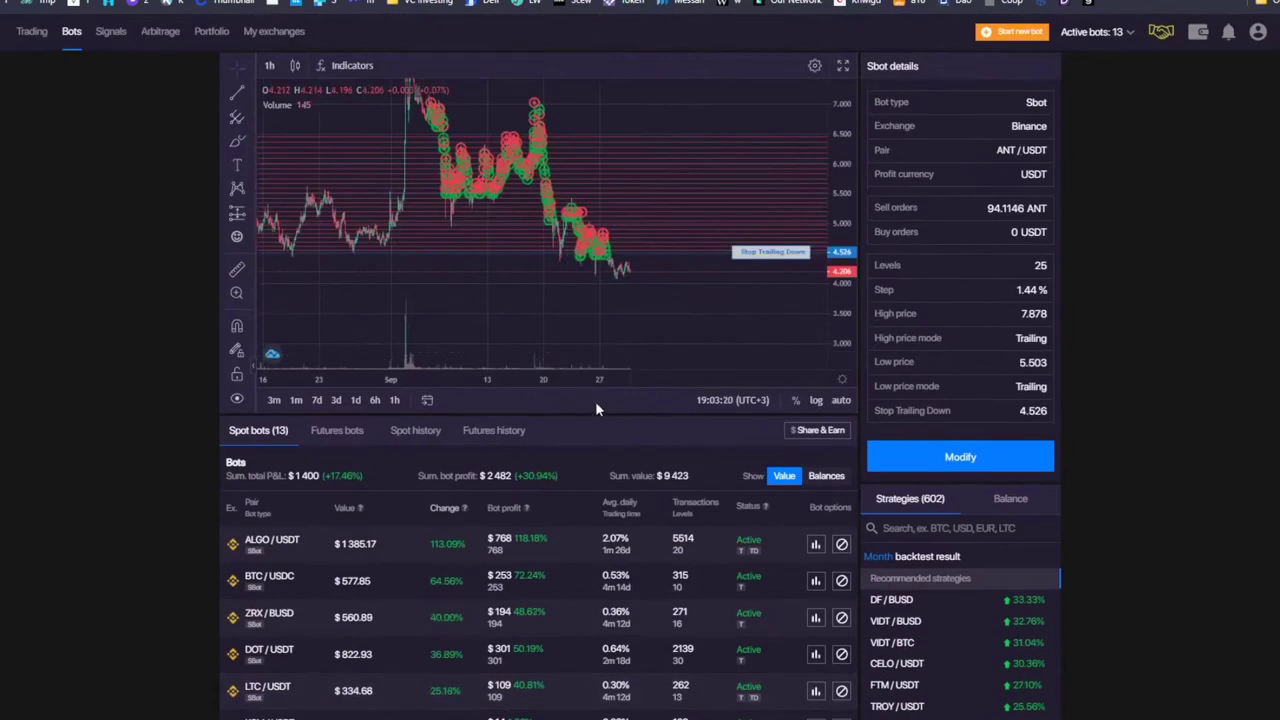
{"action": "scroll", "coordinate": [595, 401], "scroll_direction": "down", "scroll_amount": 1}
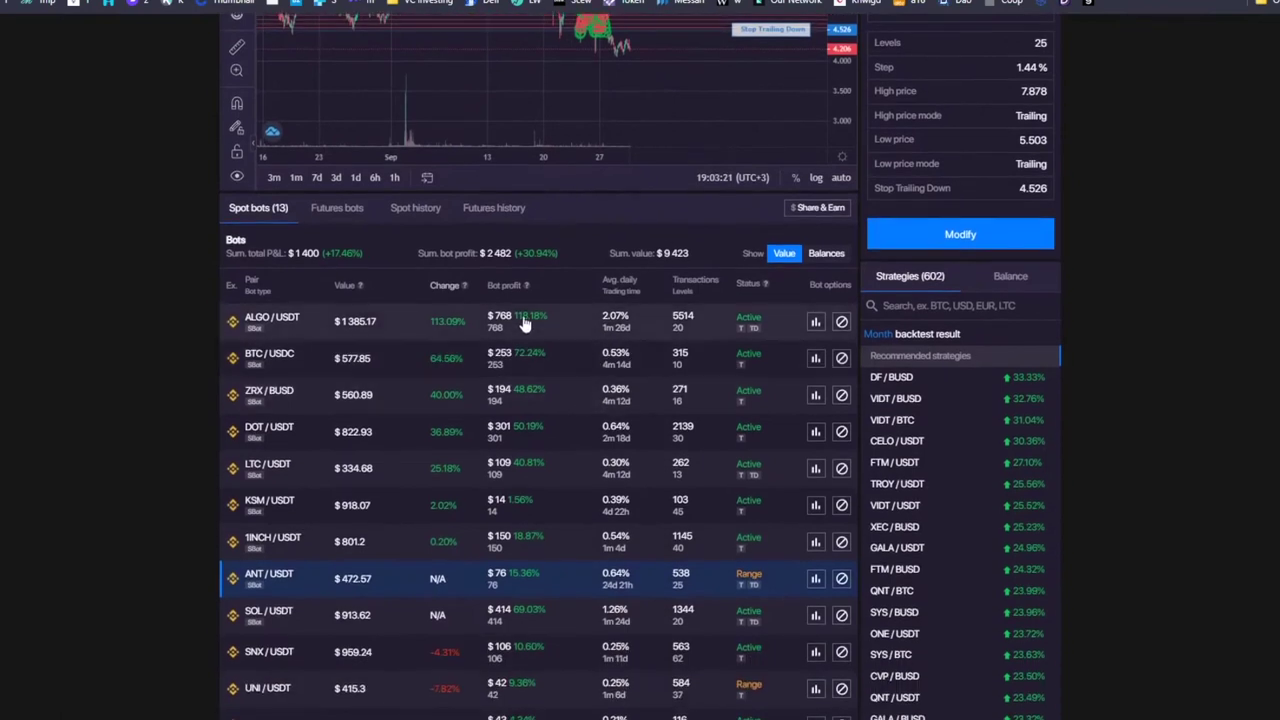
- Open the BTC/USDC bot and set its chart to the 4h interval to view the full trade history
{"action": "left_click", "coordinate": [519, 376]}
{"action": "scroll", "coordinate": [519, 376], "scroll_direction": "up", "scroll_amount": 3}
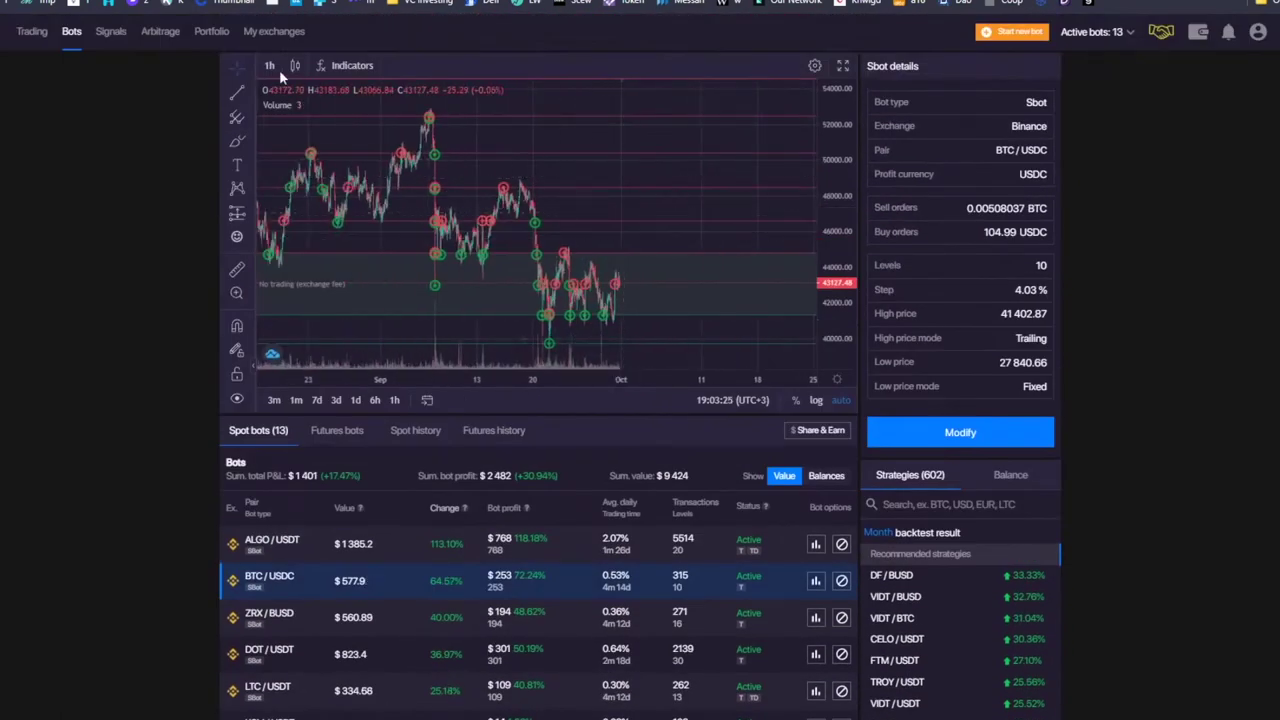
{"action": "left_click", "coordinate": [269, 65]}
{"action": "left_click", "coordinate": [330, 263]}
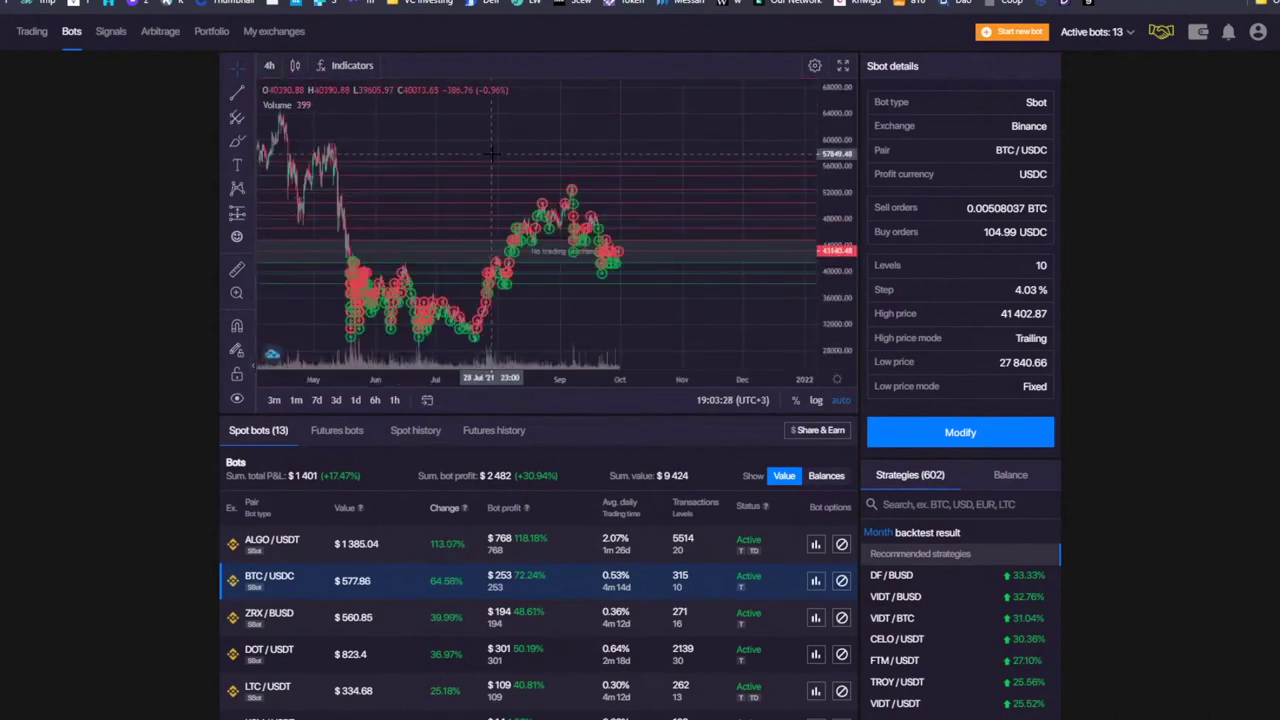
{"action": "left_click_drag", "start_coordinate": [828, 166], "coordinate": [830, 200]}
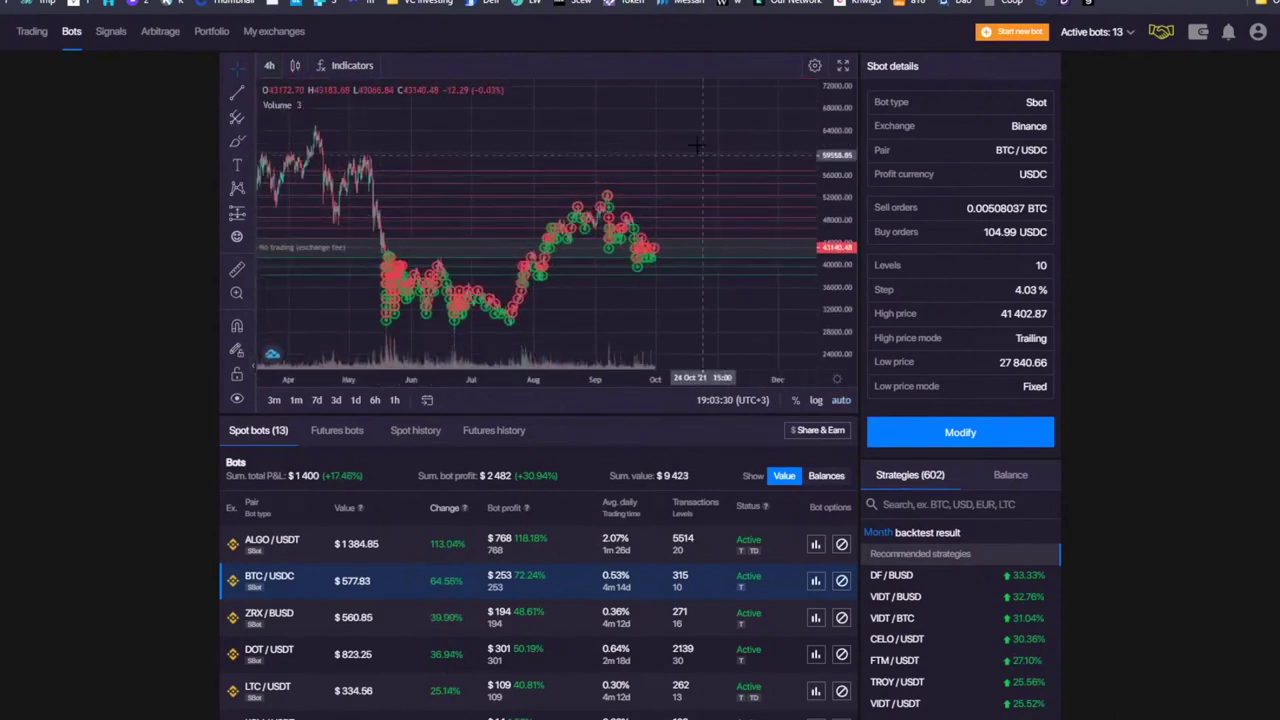
- Draw a rectangle on the BTC/USDC chart around the low-price trades from about 29 Apr to 25 Jul '21
{"action": "left_click", "coordinate": [245, 142]}
{"action": "left_click", "coordinate": [298, 192]}
{"action": "left_click_drag", "start_coordinate": [399, 248], "coordinate": [575, 318]}
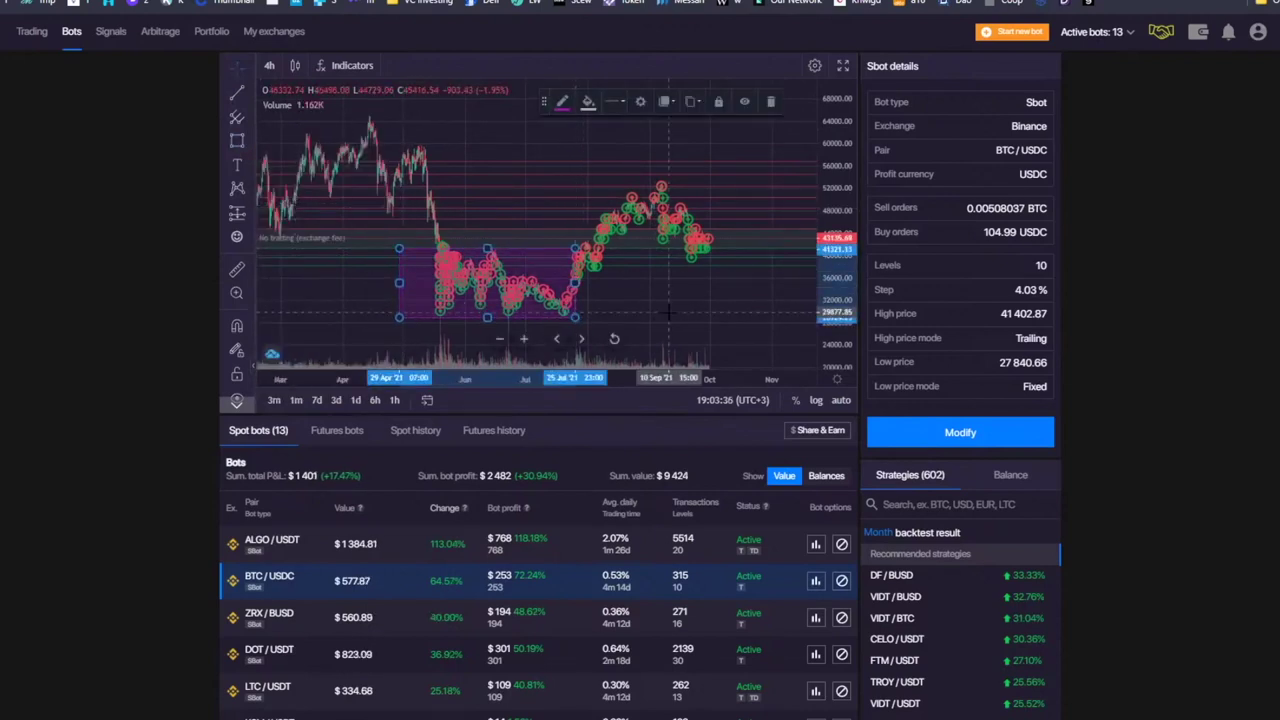
{"action": "left_click_drag", "start_coordinate": [504, 343], "coordinate": [500, 292]}
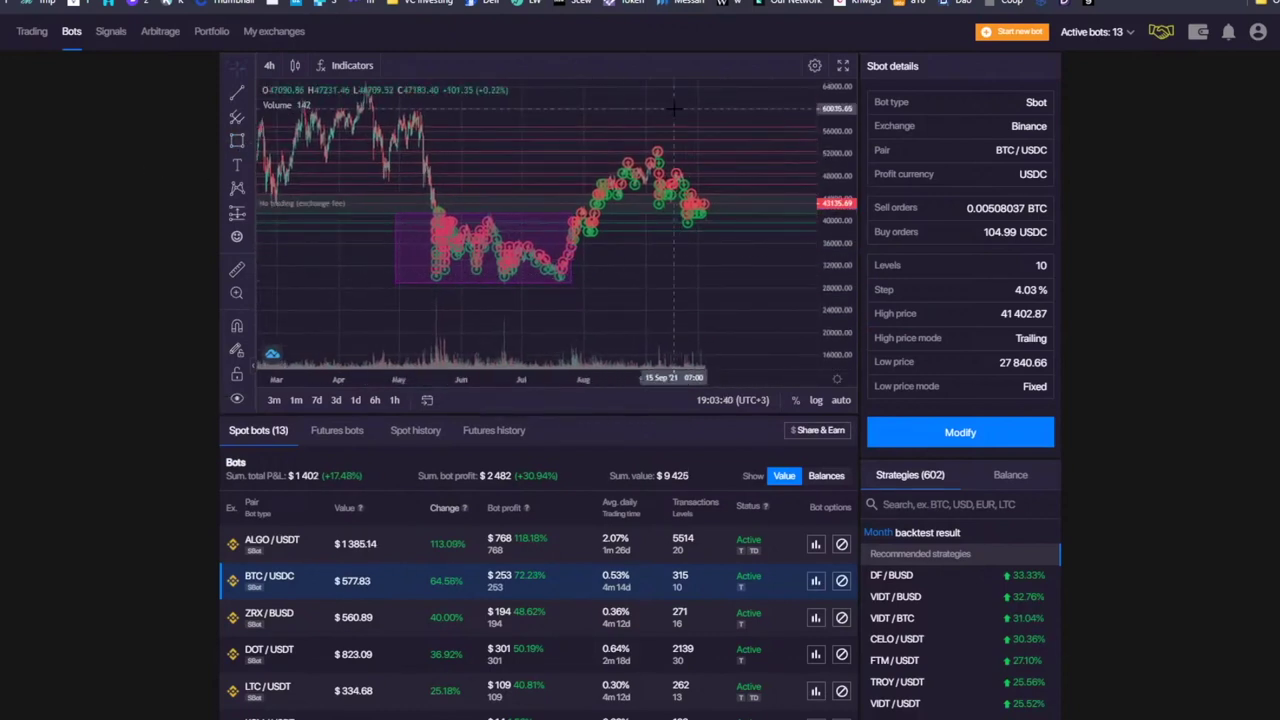
{"action": "left_click_drag", "start_coordinate": [660, 245], "coordinate": [615, 250]}
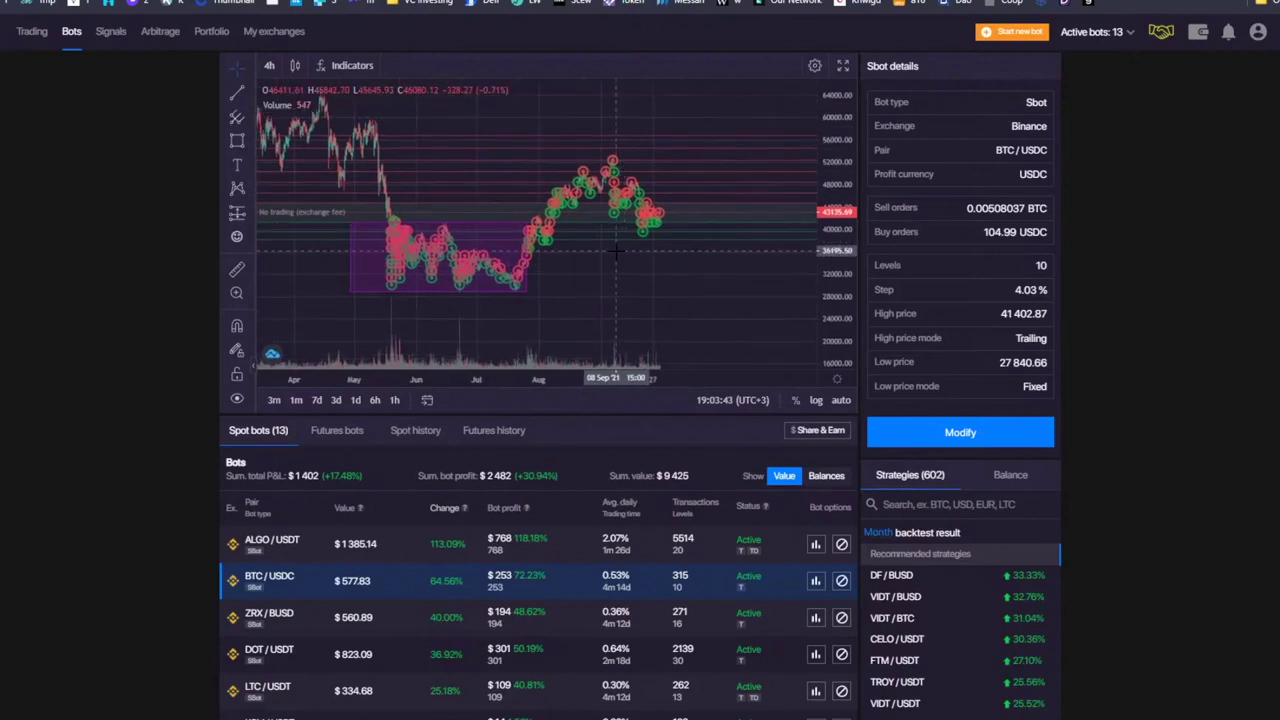
- Sketch a small freehand arrow with the Brush beside the August price rise on the BTC/USDC chart
{"action": "left_click", "coordinate": [252, 138]}
{"action": "left_click", "coordinate": [290, 168]}
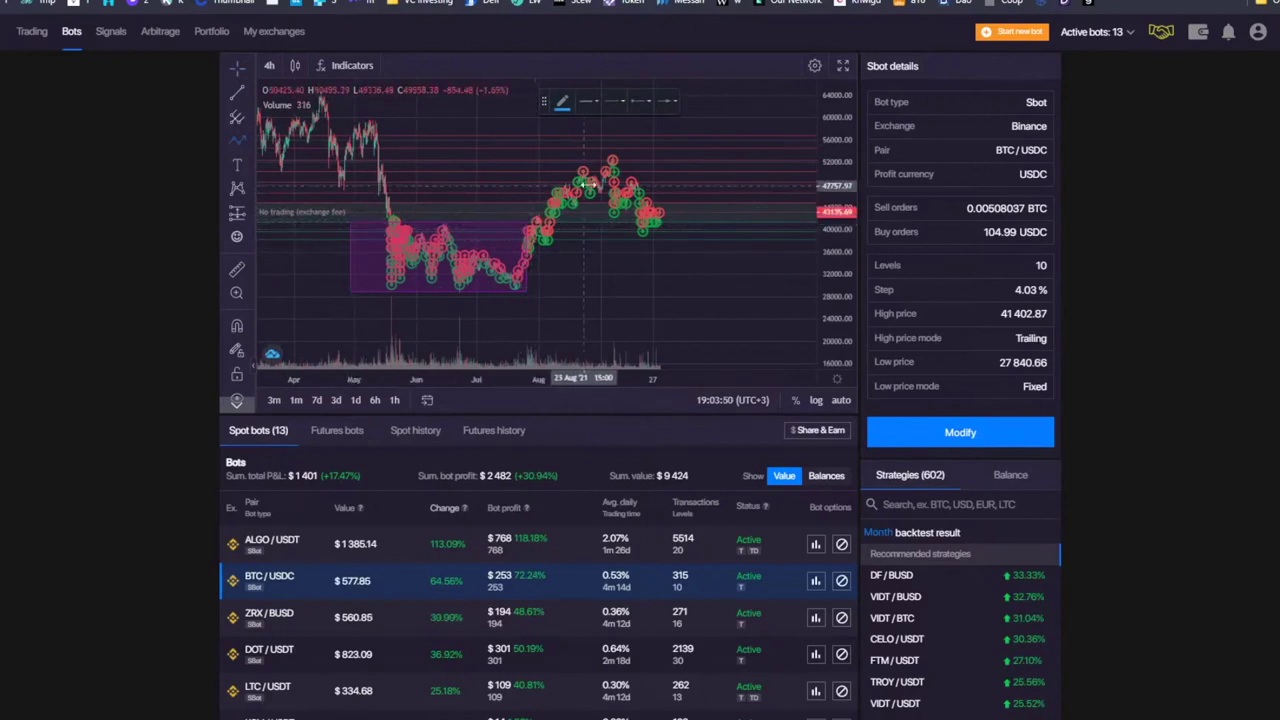
{"action": "left_click", "coordinate": [250, 163]}
{"action": "left_click", "coordinate": [250, 141]}
{"action": "left_click", "coordinate": [294, 142]}
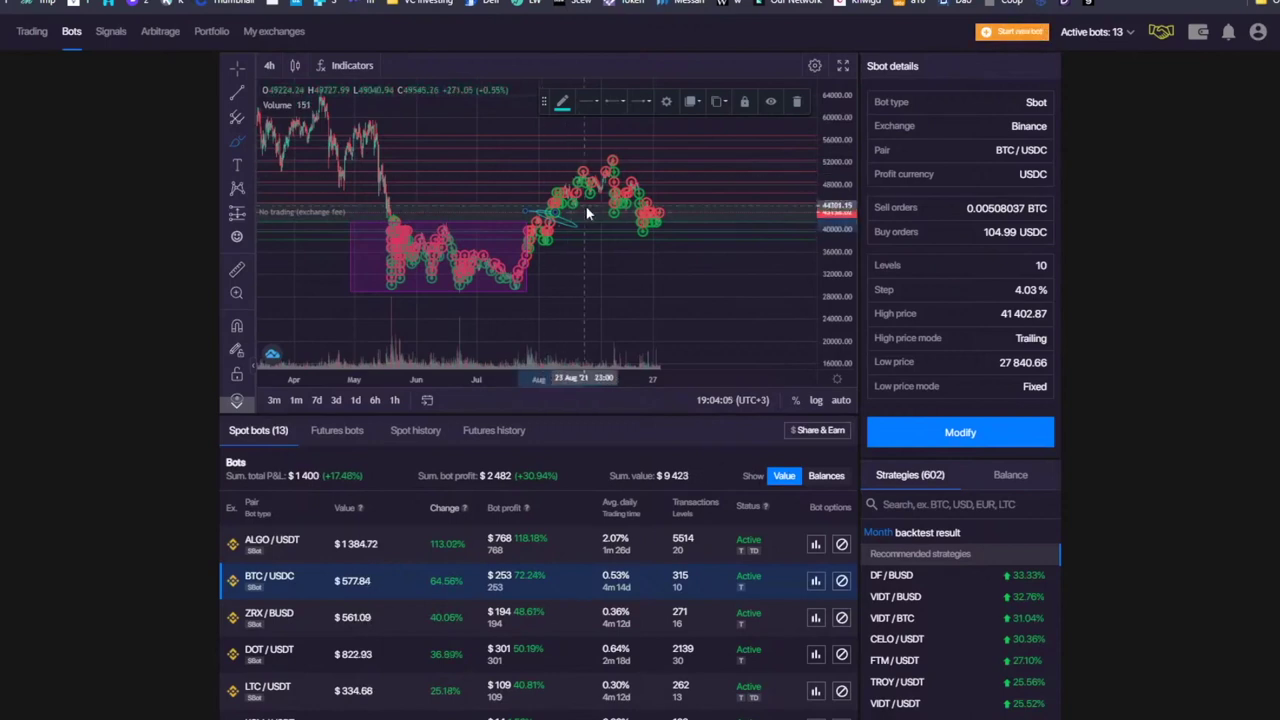
- Open the 1INCH/USDT bot and examine its change and profit alongside the trades on its chart
{"action": "scroll", "coordinate": [664, 550], "scroll_direction": "down", "scroll_amount": 3}
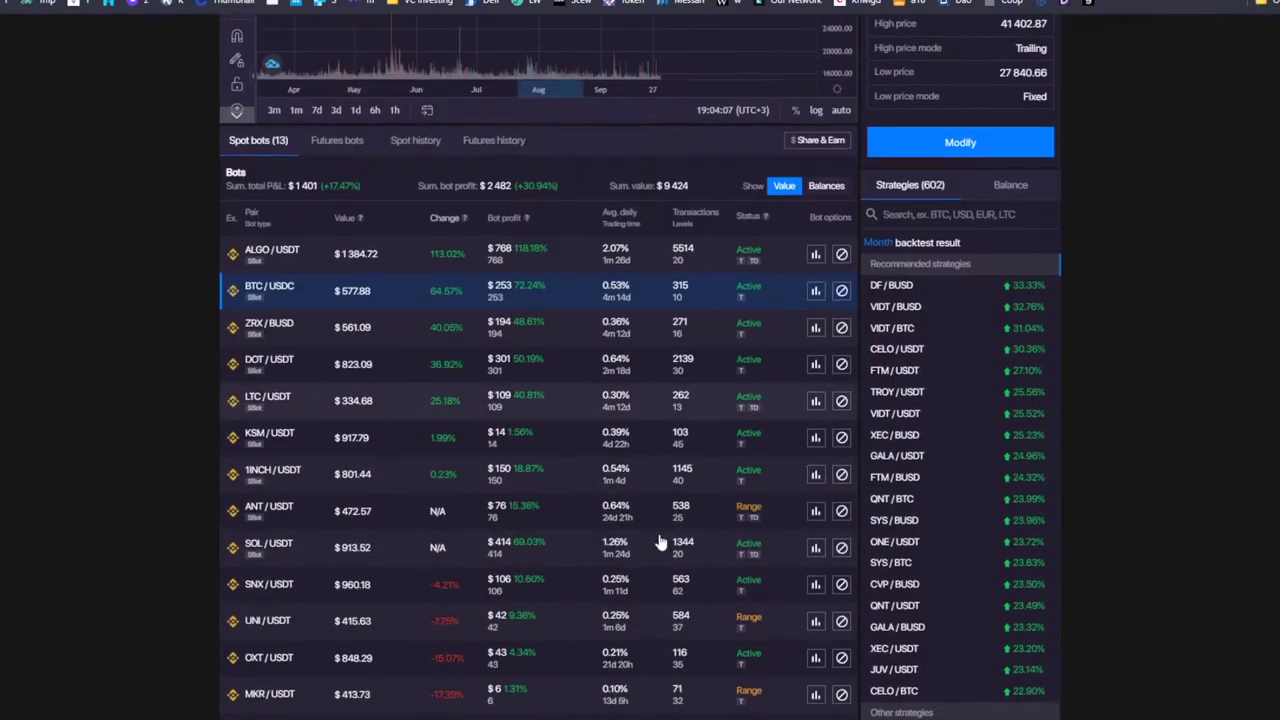
{"action": "left_click", "coordinate": [559, 462]}
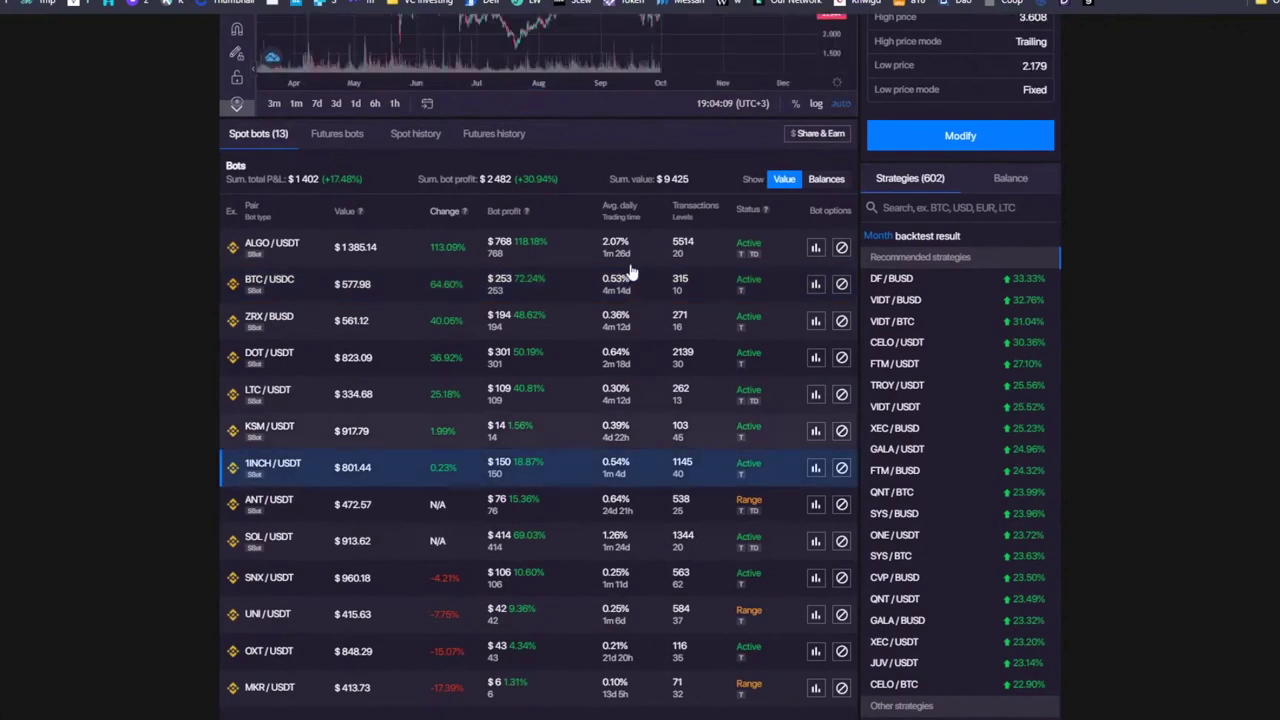
{"action": "scroll", "coordinate": [638, 238], "scroll_direction": "up", "scroll_amount": 3}
{"action": "scroll", "coordinate": [549, 520], "scroll_direction": "down", "scroll_amount": 2}
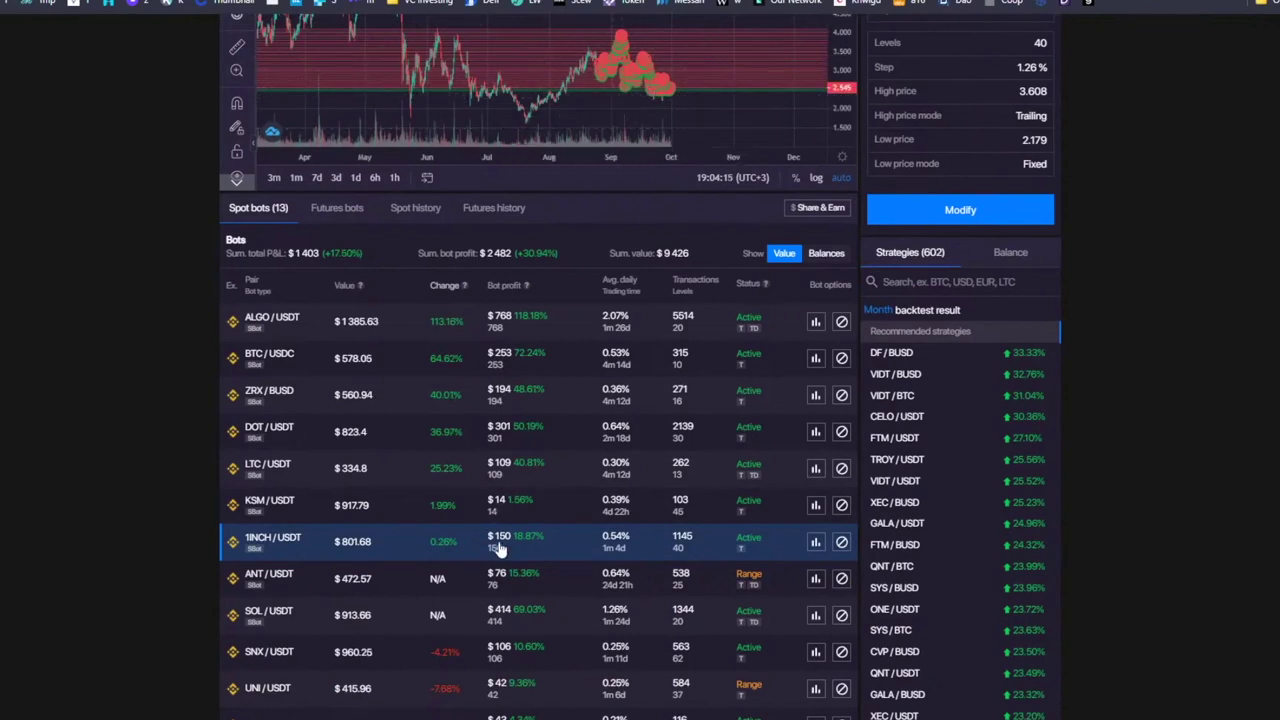
{"action": "scroll", "coordinate": [645, 400], "scroll_direction": "up", "scroll_amount": 2}
{"action": "scroll", "coordinate": [645, 400], "scroll_direction": "up", "scroll_amount": 5}
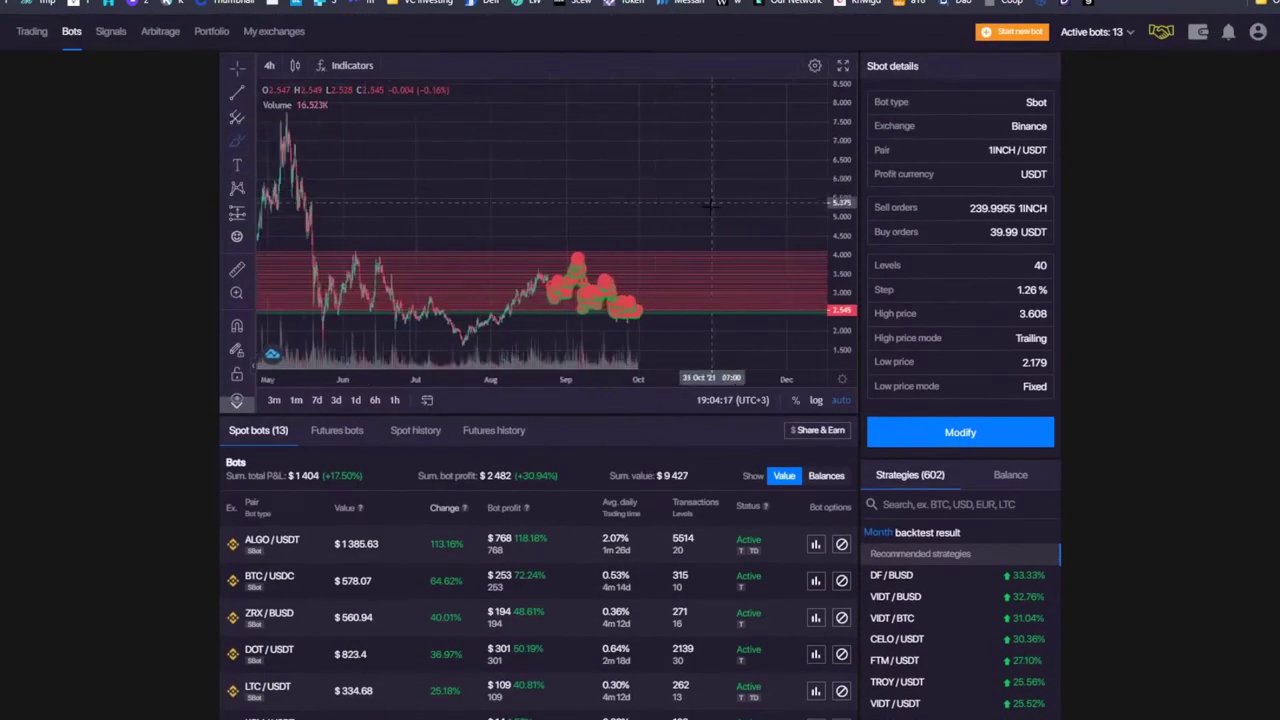
- Measure the 1INCH/USDT price range from about 3.131 at the bot's 24 Aug start down to about 2.472
{"action": "left_click", "coordinate": [249, 71]}
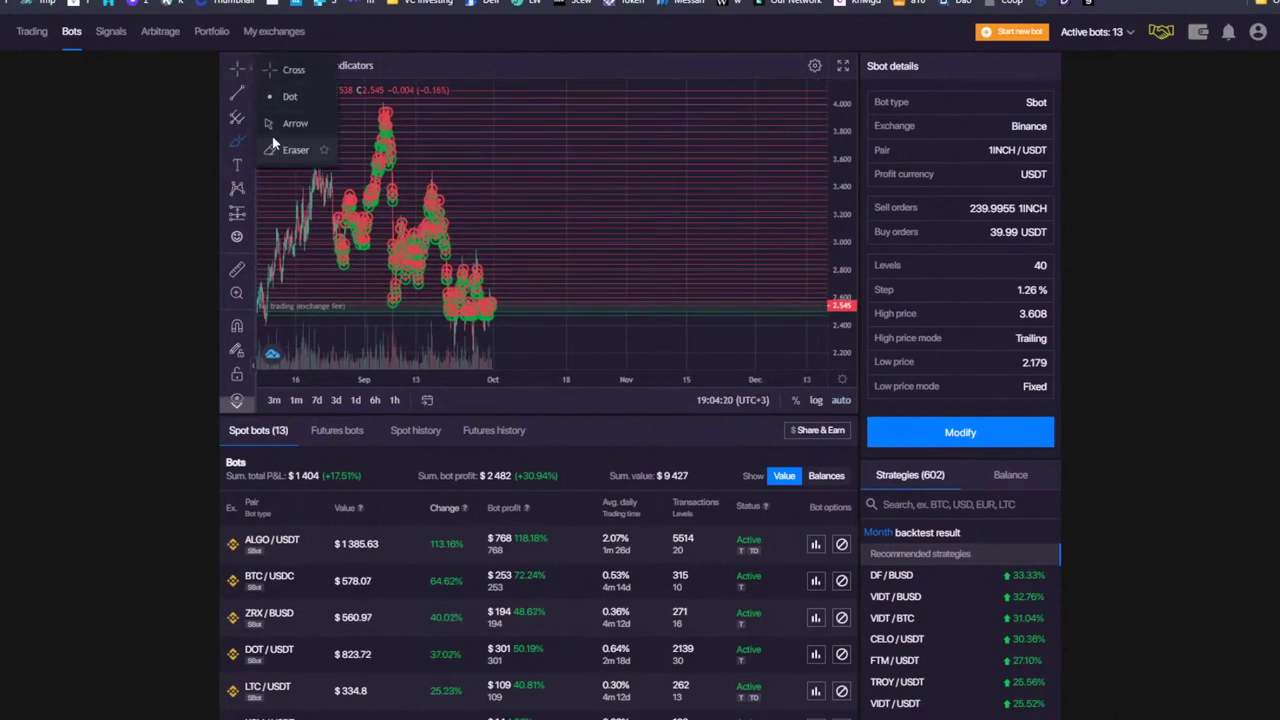
{"action": "left_click", "coordinate": [250, 214]}
{"action": "left_click", "coordinate": [293, 289]}
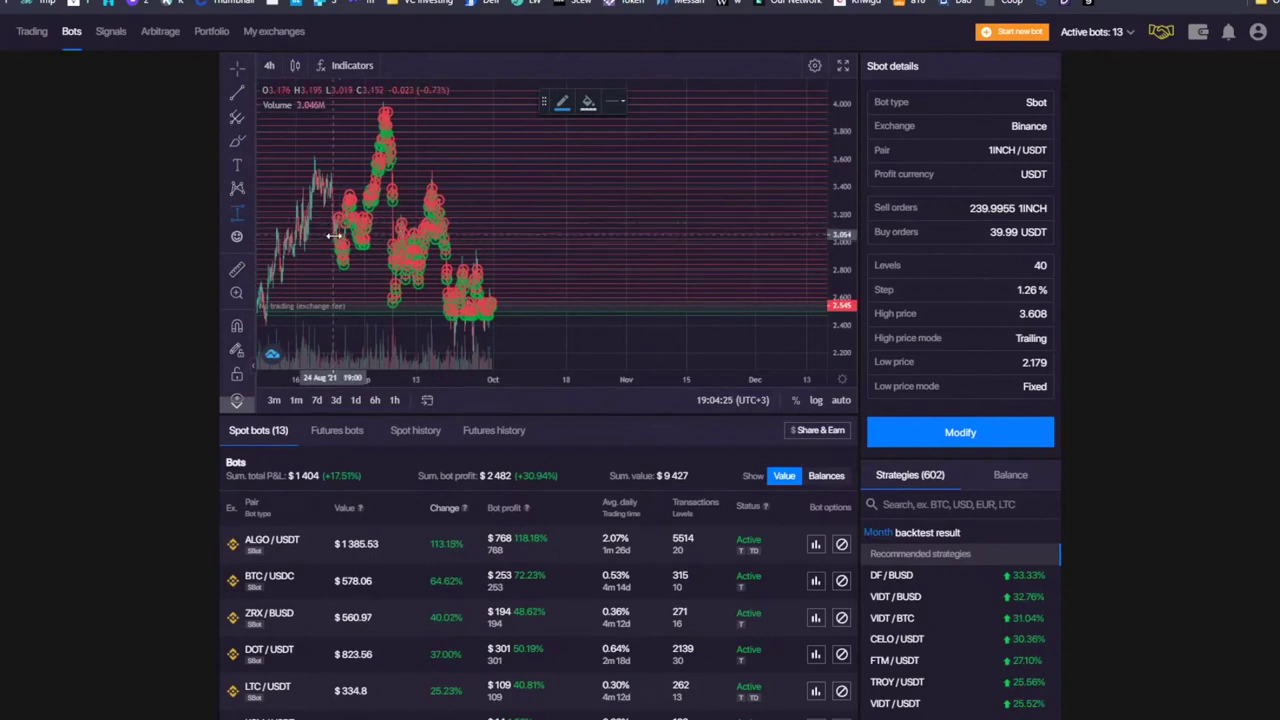
{"action": "left_click", "coordinate": [336, 226]}
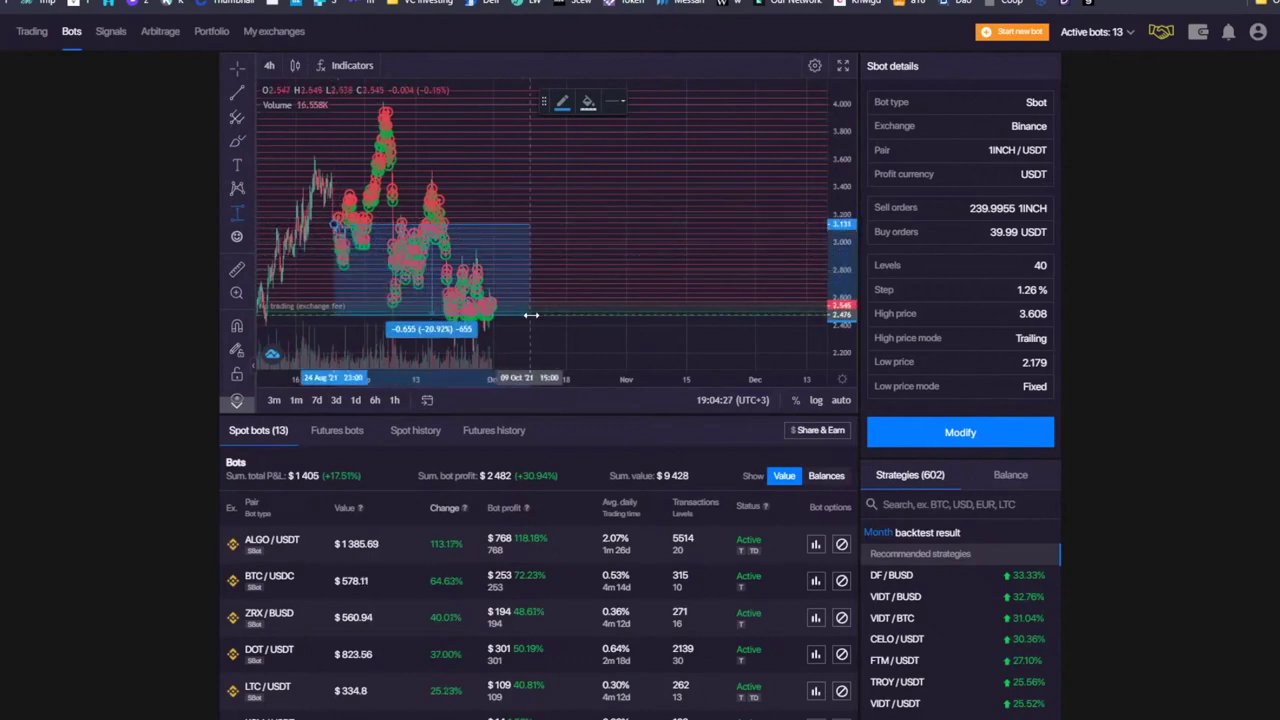
{"action": "left_click", "coordinate": [533, 315]}
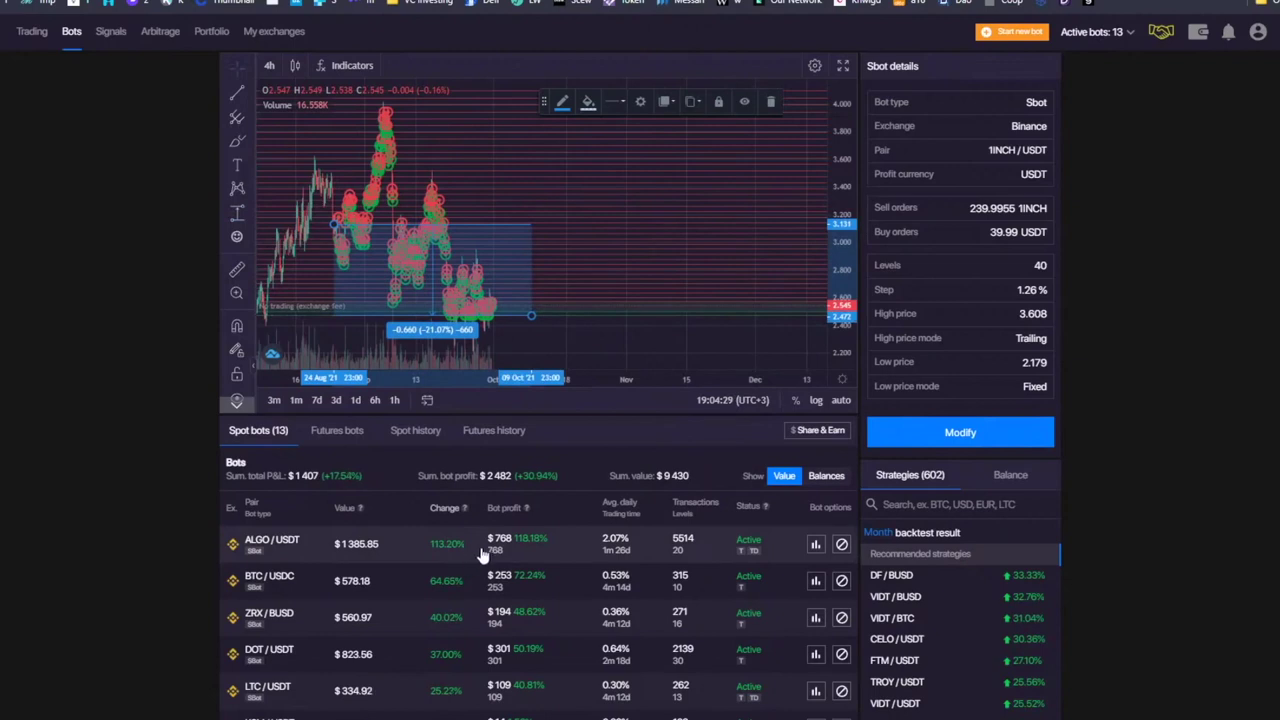
- Compare the 1INCH/USDT bot's change and profit in the list with the measured price drop on the chart
{"action": "scroll", "coordinate": [648, 243], "scroll_direction": "down", "scroll_amount": 3}
{"action": "scroll", "coordinate": [620, 280], "scroll_direction": "up", "scroll_amount": 1}
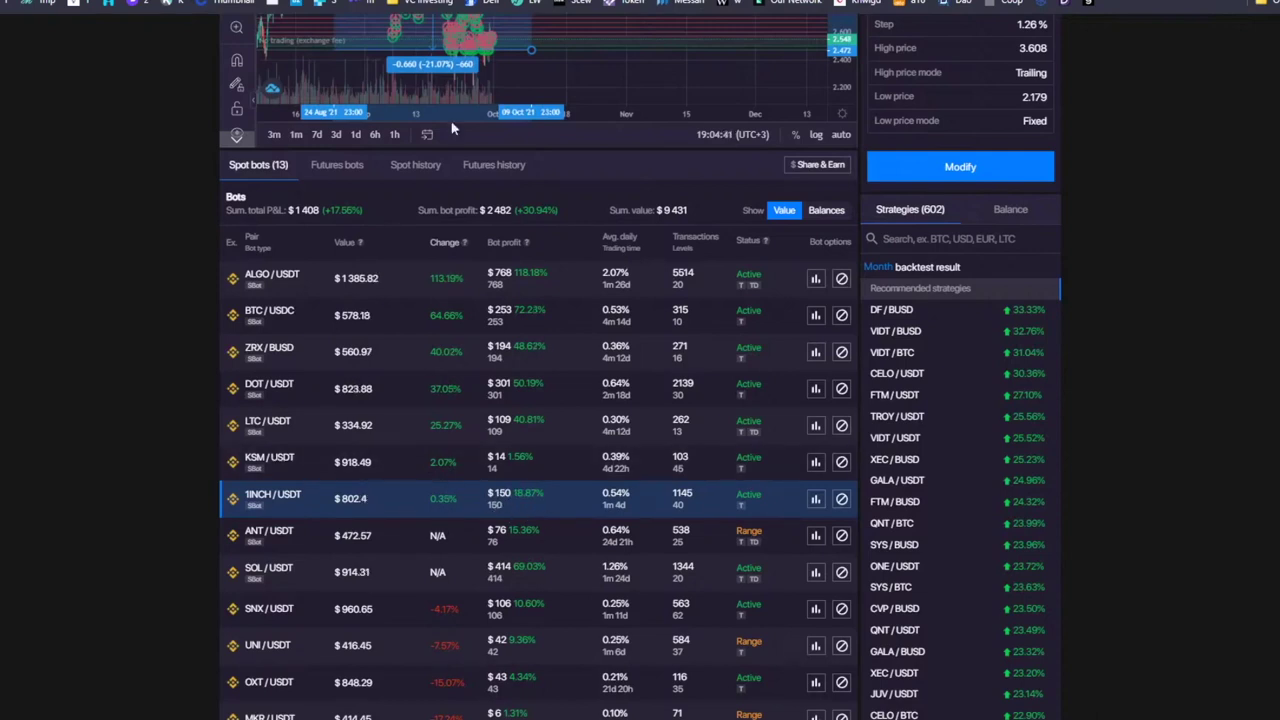
{"action": "scroll", "coordinate": [452, 128], "scroll_direction": "up", "scroll_amount": 3}
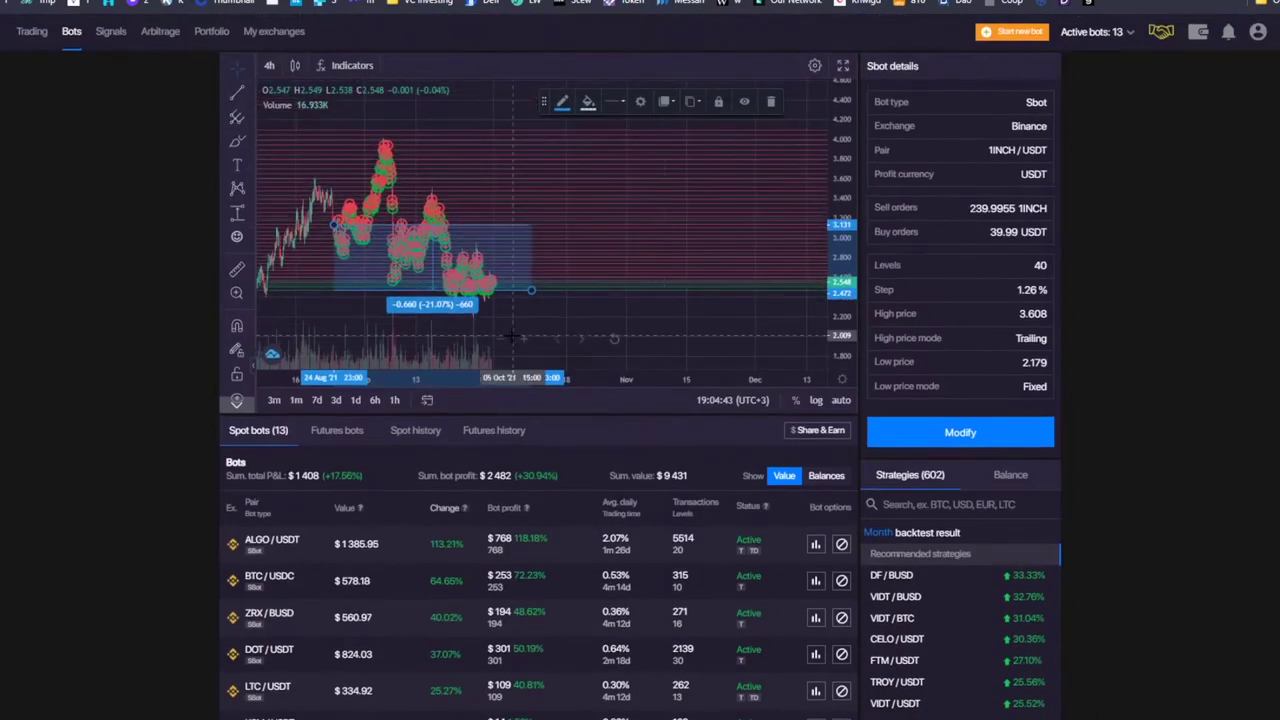
{"action": "scroll", "coordinate": [560, 280], "scroll_direction": "down", "scroll_amount": 2}
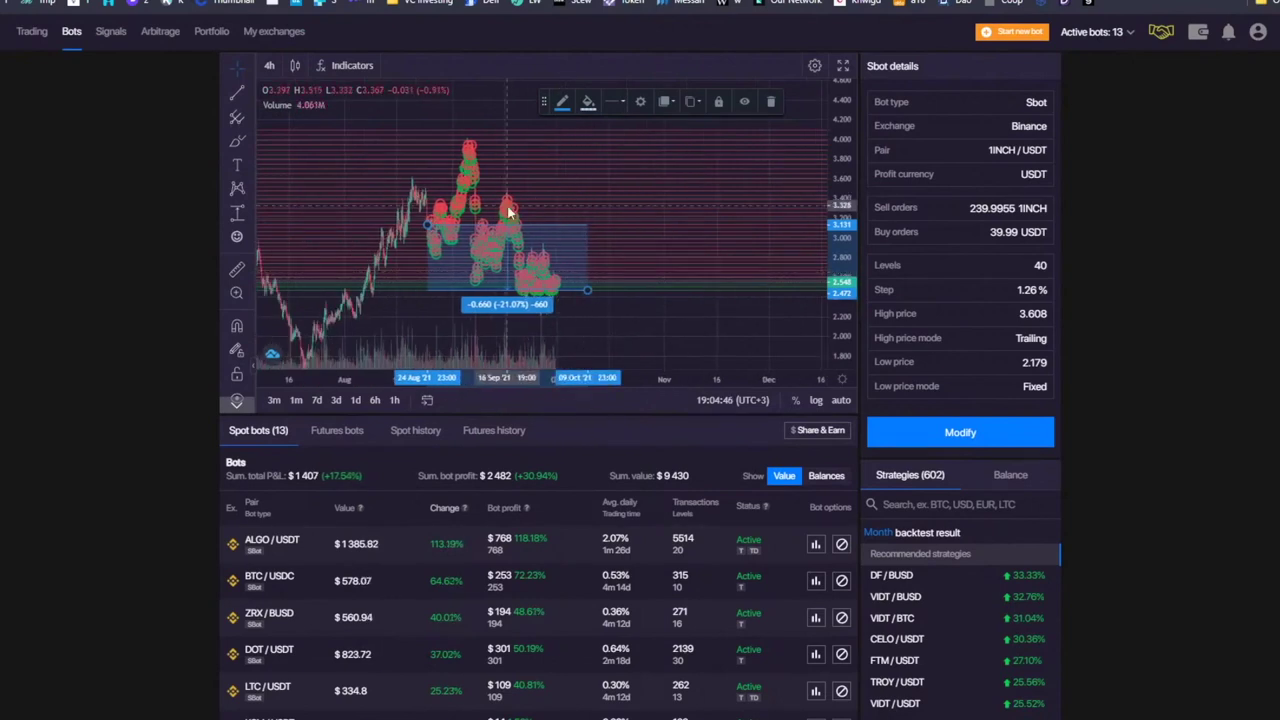
{"action": "scroll", "coordinate": [505, 640], "scroll_direction": "down", "scroll_amount": 3}
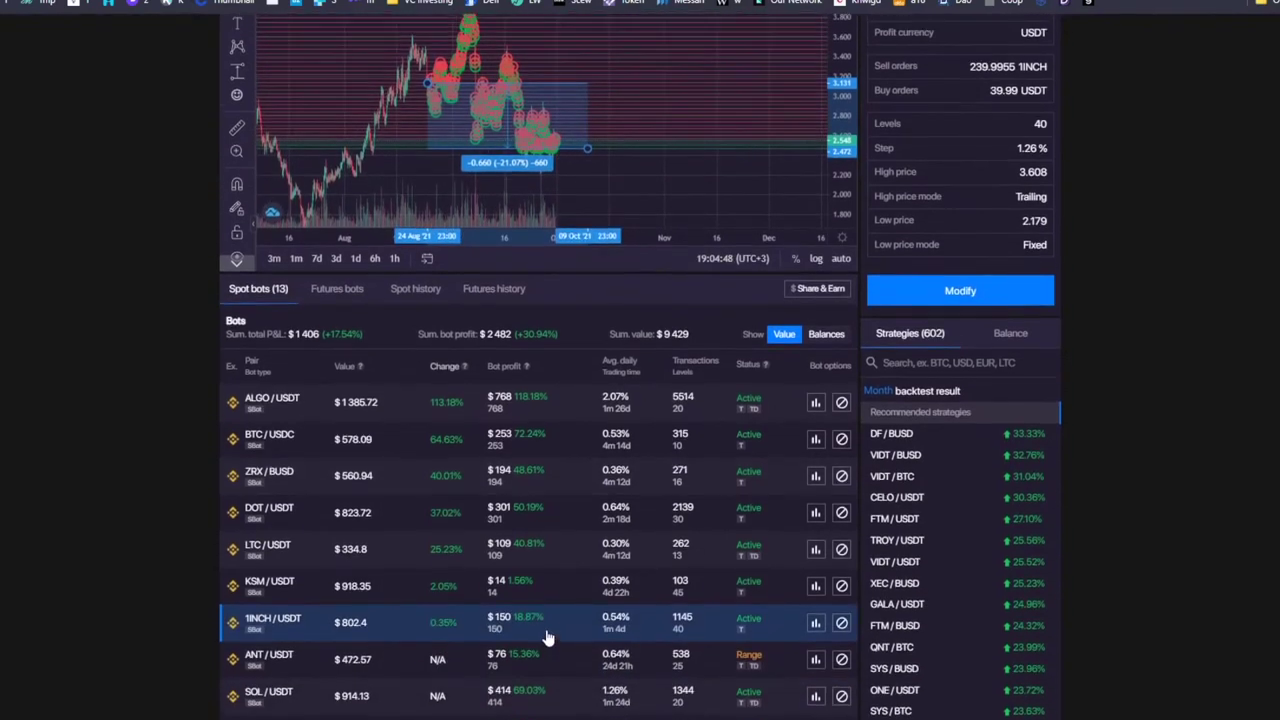
- Sketch a rising freehand arrow with the Brush on the 1INCH/USDT chart, from about 2.6 up to about 3.9
{"action": "scroll", "coordinate": [548, 638], "scroll_direction": "up", "scroll_amount": 3}
{"action": "left_click", "coordinate": [237, 140]}
{"action": "left_click_drag", "start_coordinate": [600, 275], "coordinate": [662, 168]}
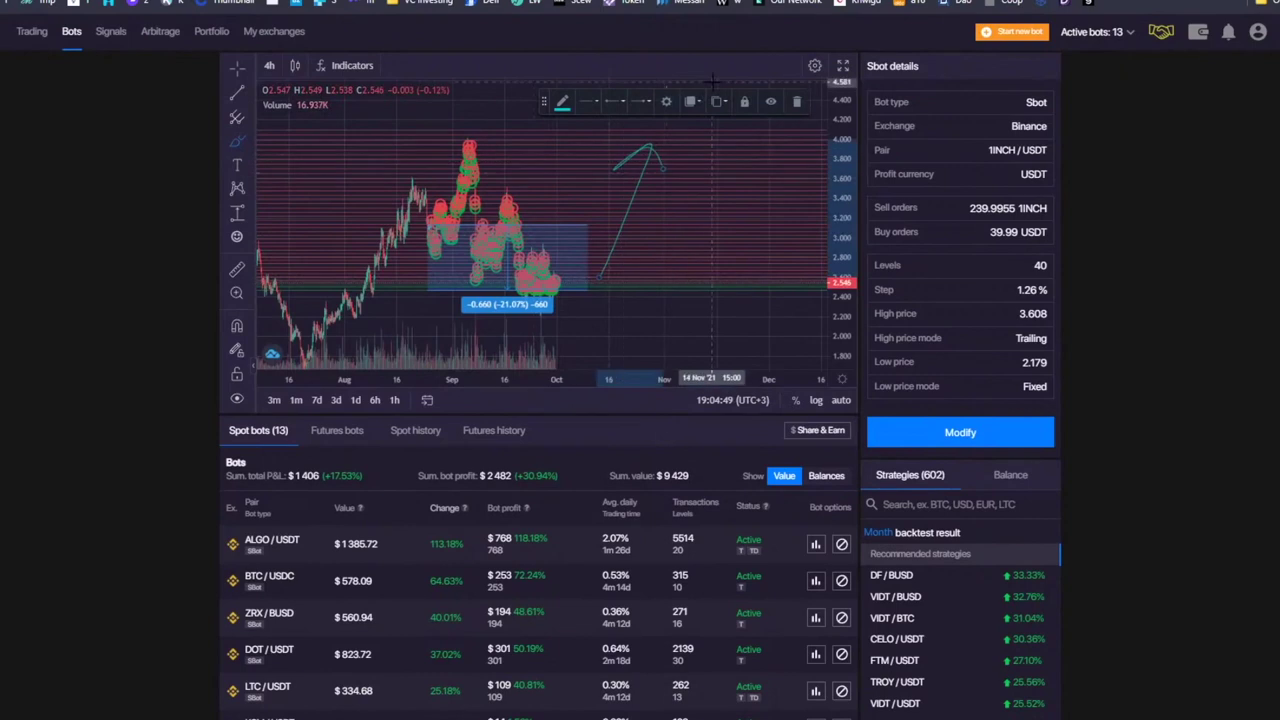
- Highlight the 1INCH/USDT bot's profit in the list and open that bot's detailed statistics
{"action": "scroll", "coordinate": [460, 440], "scroll_direction": "down", "scroll_amount": 5}
{"action": "triple_click", "coordinate": [505, 425]}
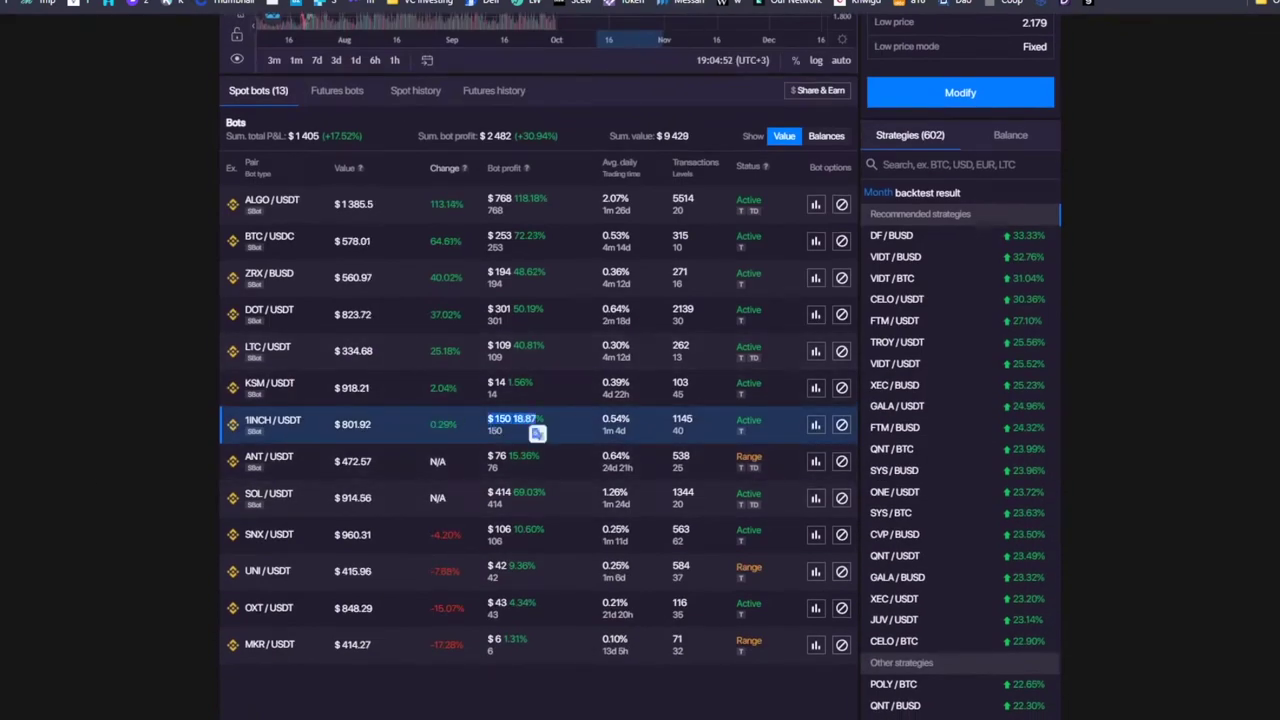
{"action": "left_click", "coordinate": [813, 428]}
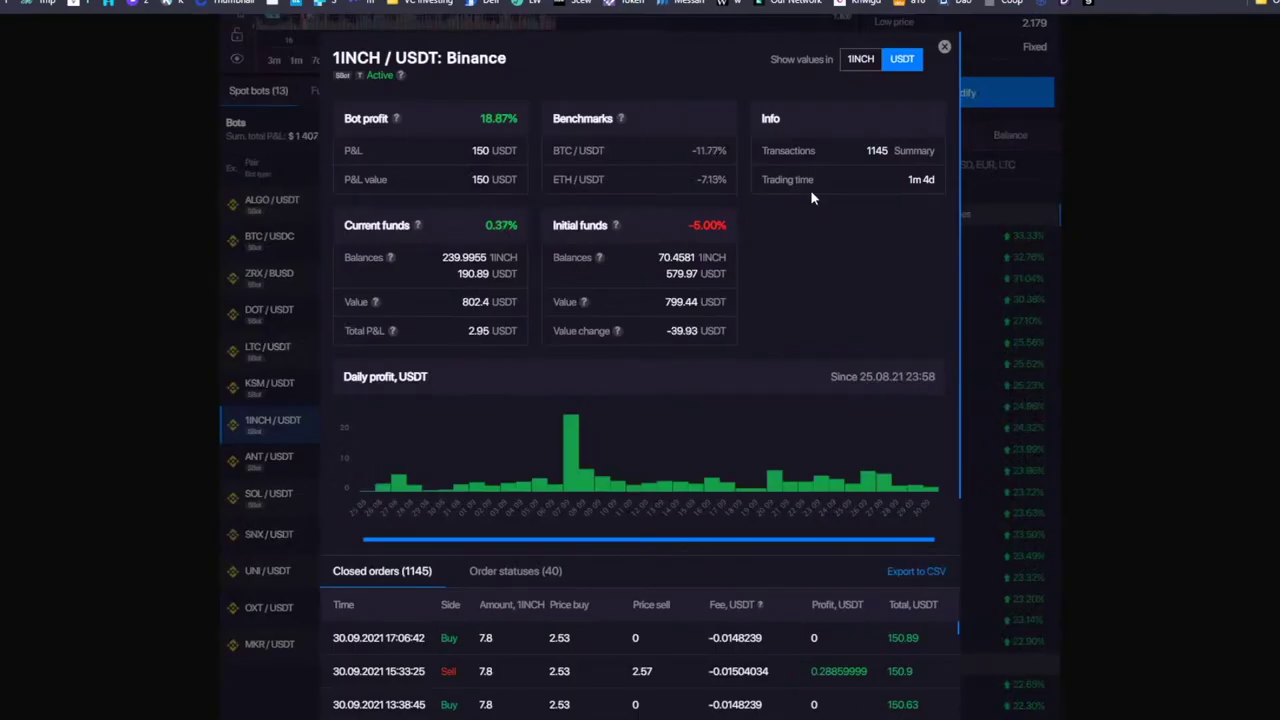
- Compare the value change under Initial funds with the current value and total P&L in the 1INCH/USDT bot statistics
{"action": "left_click_drag", "start_coordinate": [662, 331], "coordinate": [714, 331]}
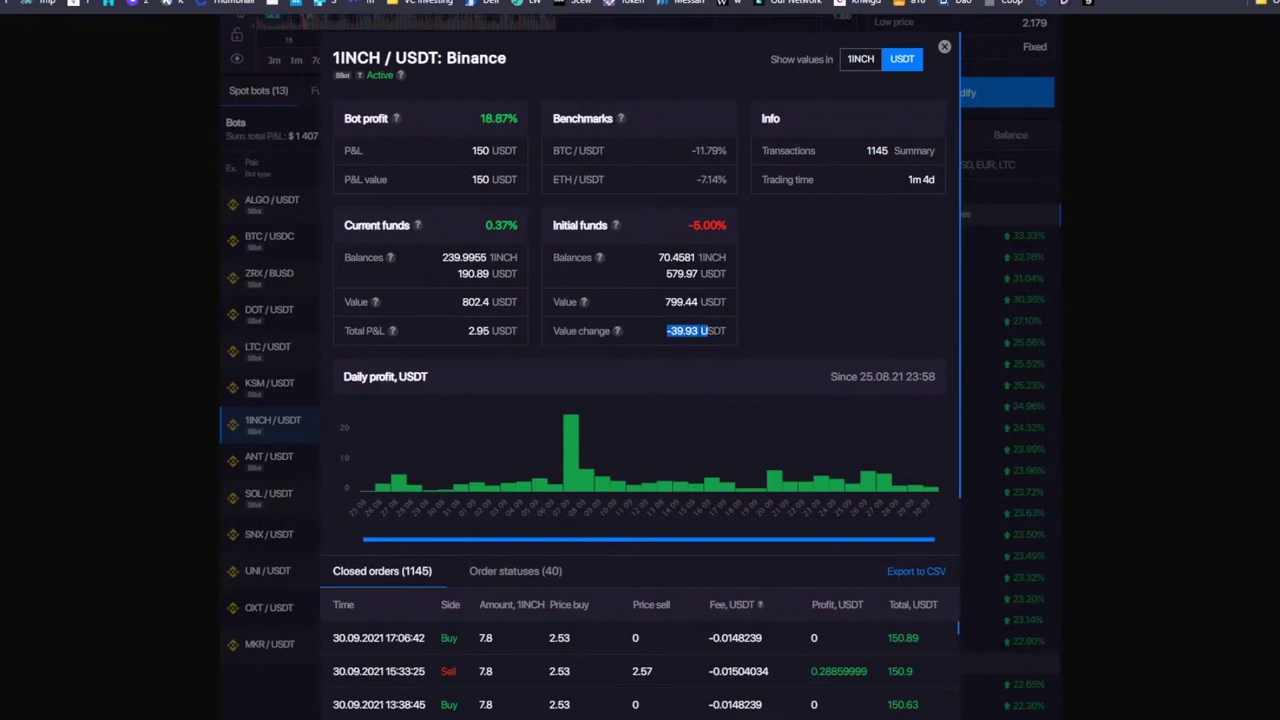
{"action": "left_click", "coordinate": [790, 271]}
{"action": "left_click_drag", "start_coordinate": [455, 343], "coordinate": [493, 301]}
{"action": "left_click", "coordinate": [486, 329]}
{"action": "left_click", "coordinate": [798, 299]}
- Compare the initial and current 1INCH balances by highlighting them, and close the 1INCH/USDT bot statistics
{"action": "double_click", "coordinate": [676, 257]}
{"action": "double_click", "coordinate": [686, 258]}
{"action": "left_click", "coordinate": [642, 283]}
{"action": "double_click", "coordinate": [464, 257]}
{"action": "left_click", "coordinate": [497, 272]}
{"action": "left_click_drag", "start_coordinate": [452, 258], "coordinate": [491, 258]}
{"action": "left_click", "coordinate": [605, 260]}
{"action": "left_click", "coordinate": [944, 47]}
{"action": "scroll", "coordinate": [647, 88], "scroll_direction": "up", "scroll_amount": 2}
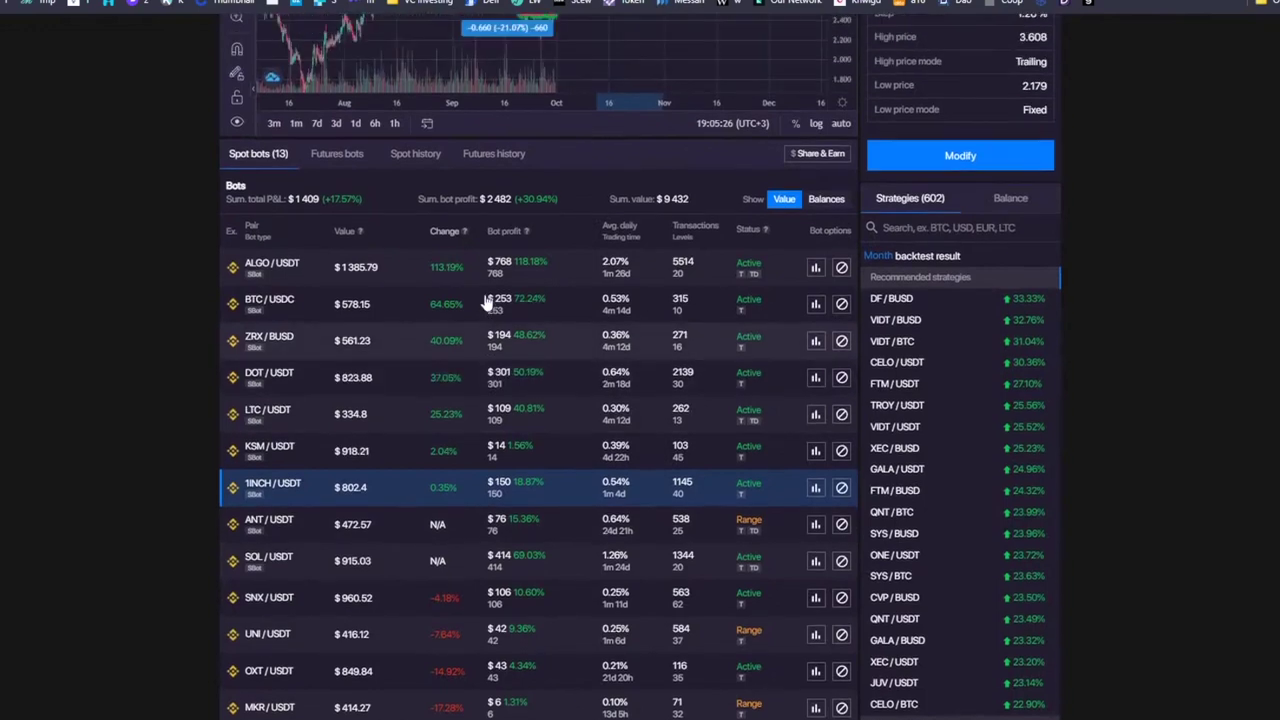
- Show the ALGO/USDT bot on the chart and review its trades, profit and trailing settings
{"action": "left_click", "coordinate": [518, 279]}
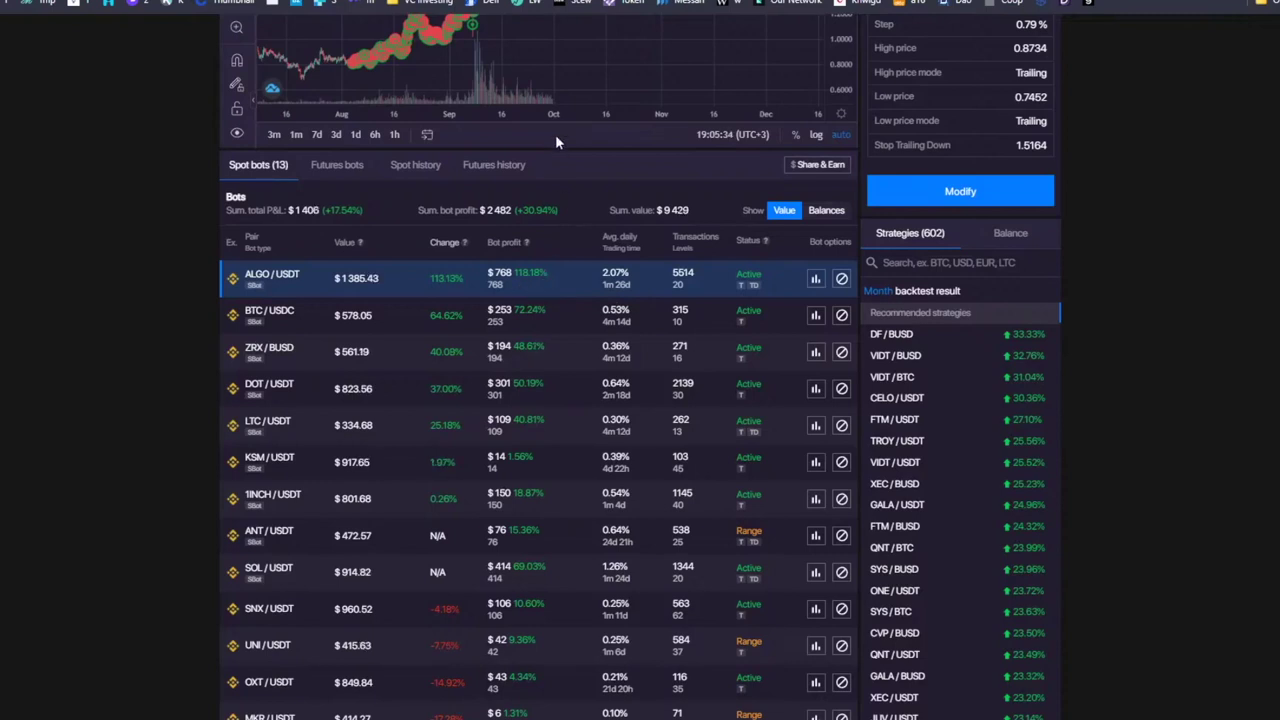
{"action": "scroll", "coordinate": [565, 165], "scroll_direction": "up", "scroll_amount": 3}
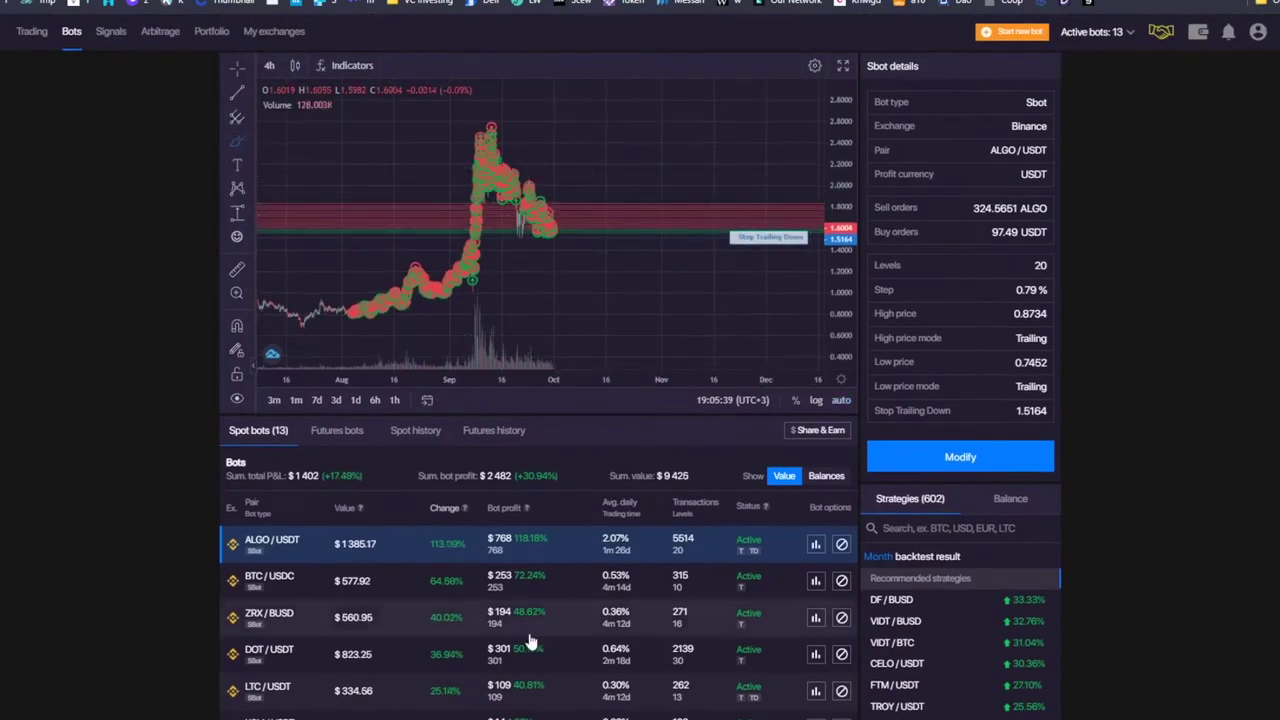
{"action": "scroll", "coordinate": [560, 485], "scroll_direction": "down", "scroll_amount": 3}
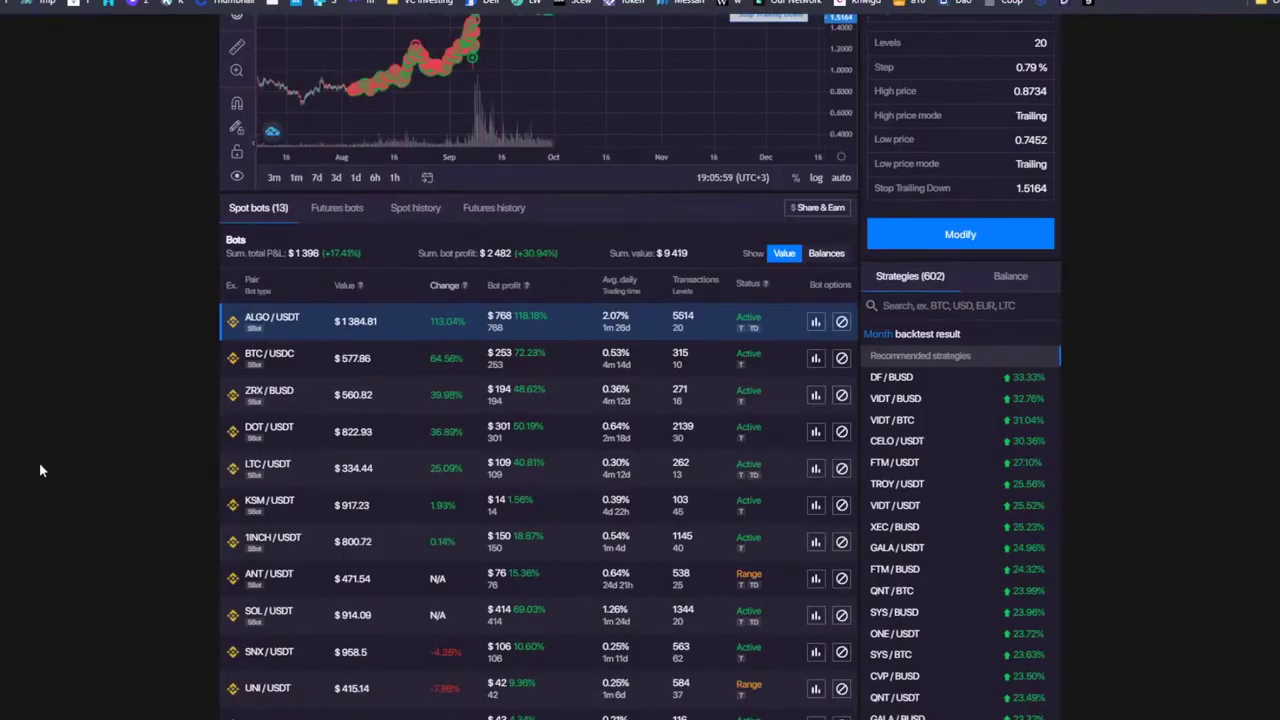
{"action": "scroll", "coordinate": [673, 402], "scroll_direction": "up", "scroll_amount": 2}
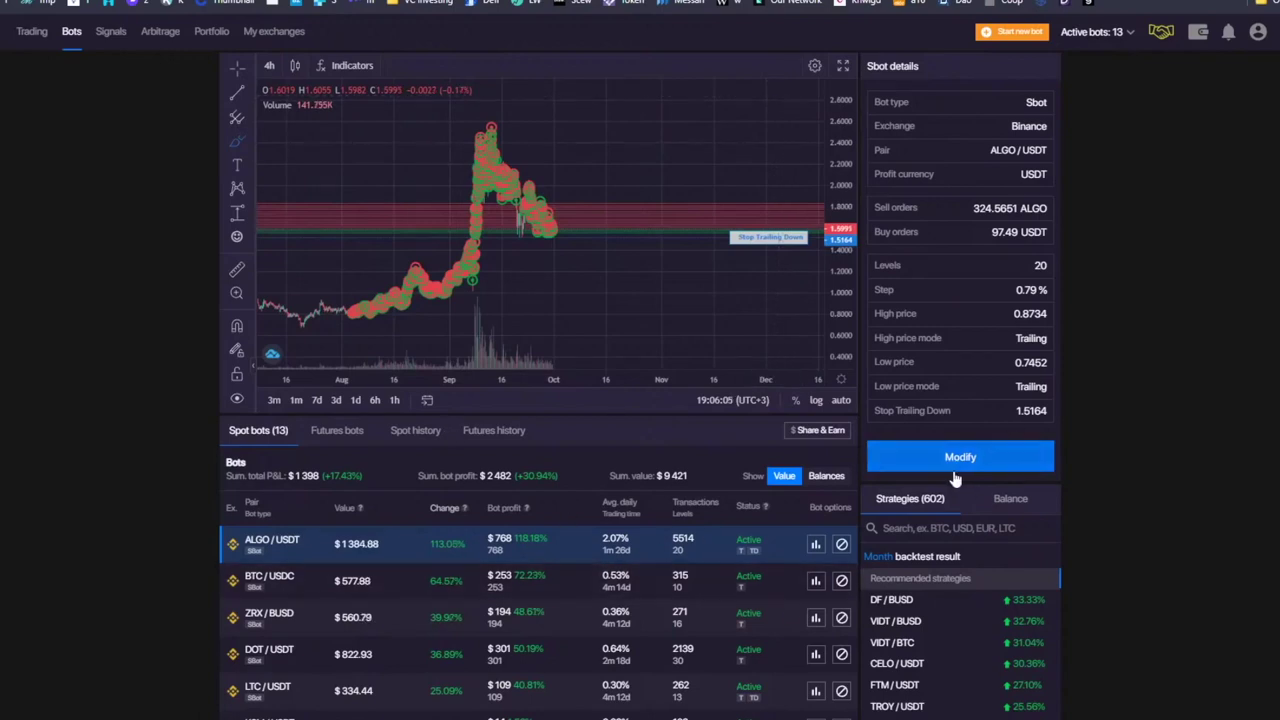
- Open the ALGO/USDT bot's modification settings and switch Stop Loss on and off again
{"action": "left_click", "coordinate": [915, 462]}
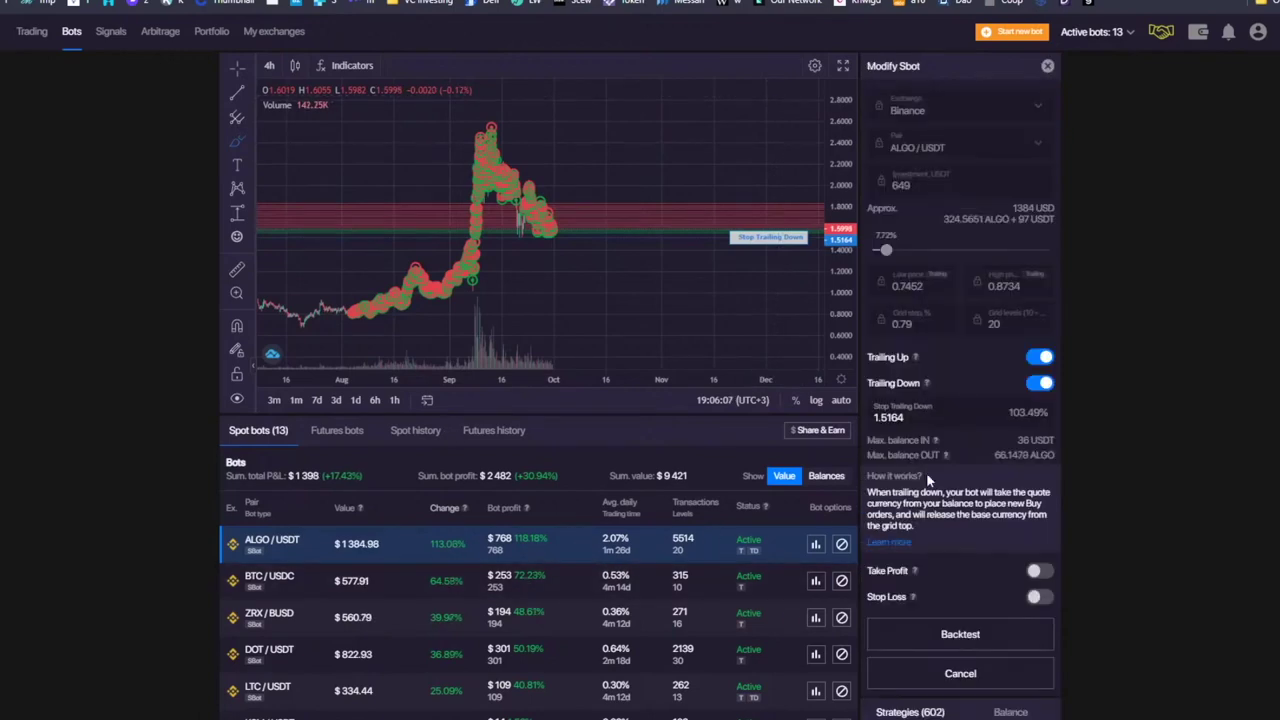
{"action": "left_click", "coordinate": [1036, 598]}
{"action": "left_click", "coordinate": [1037, 599]}
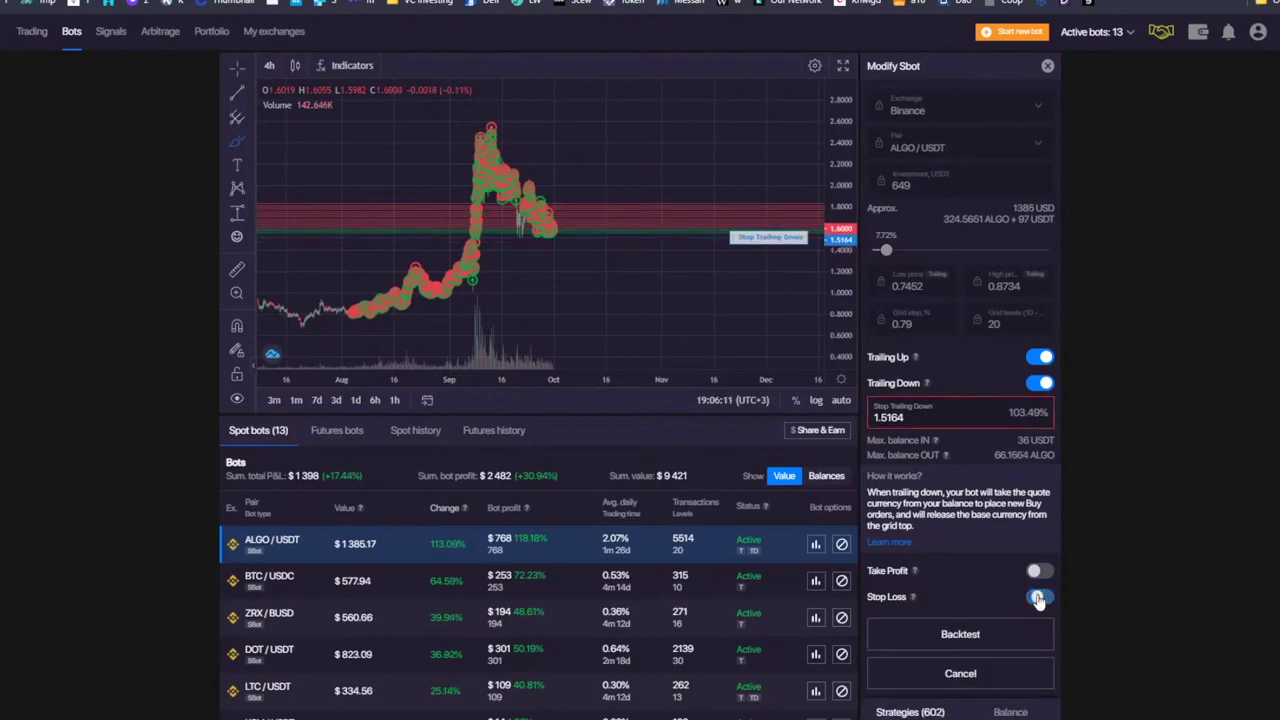
- Select the KSM/USDT bot, view its modifiable Trailing, Take Profit and Stop Loss options, and cancel the modification
{"action": "scroll", "coordinate": [560, 491], "scroll_direction": "down", "scroll_amount": 3}
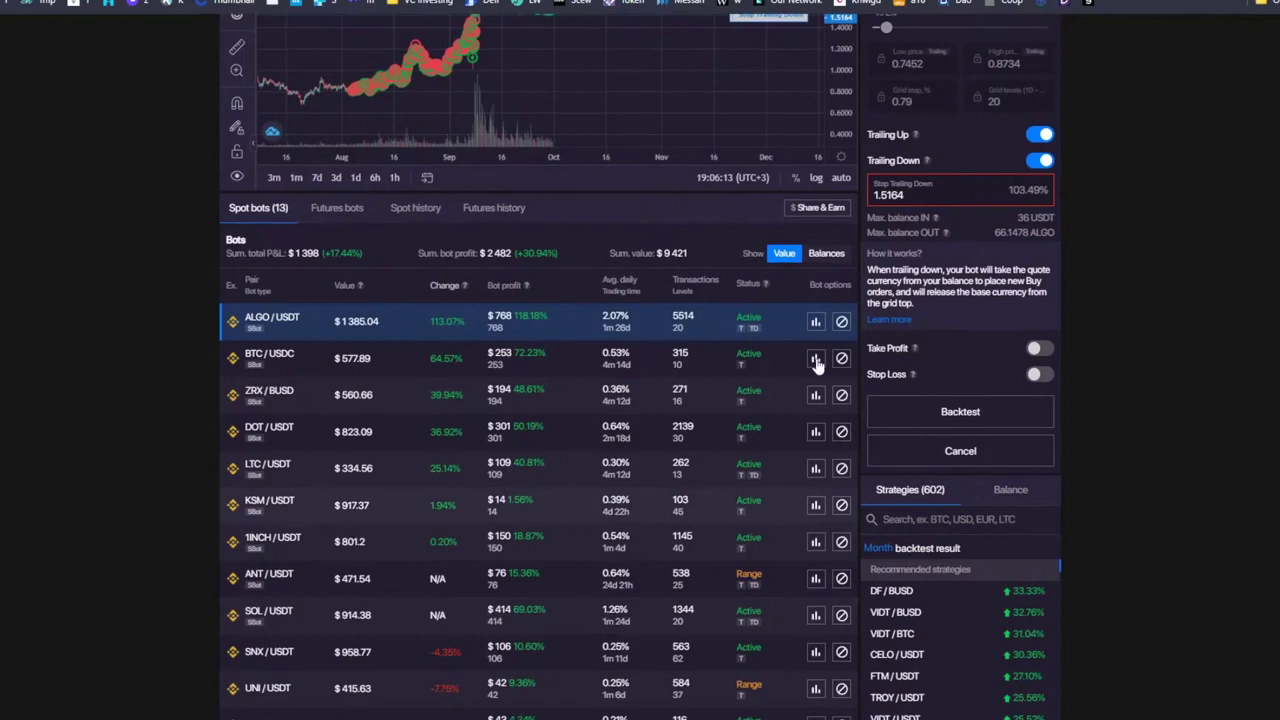
{"action": "left_click", "coordinate": [612, 512]}
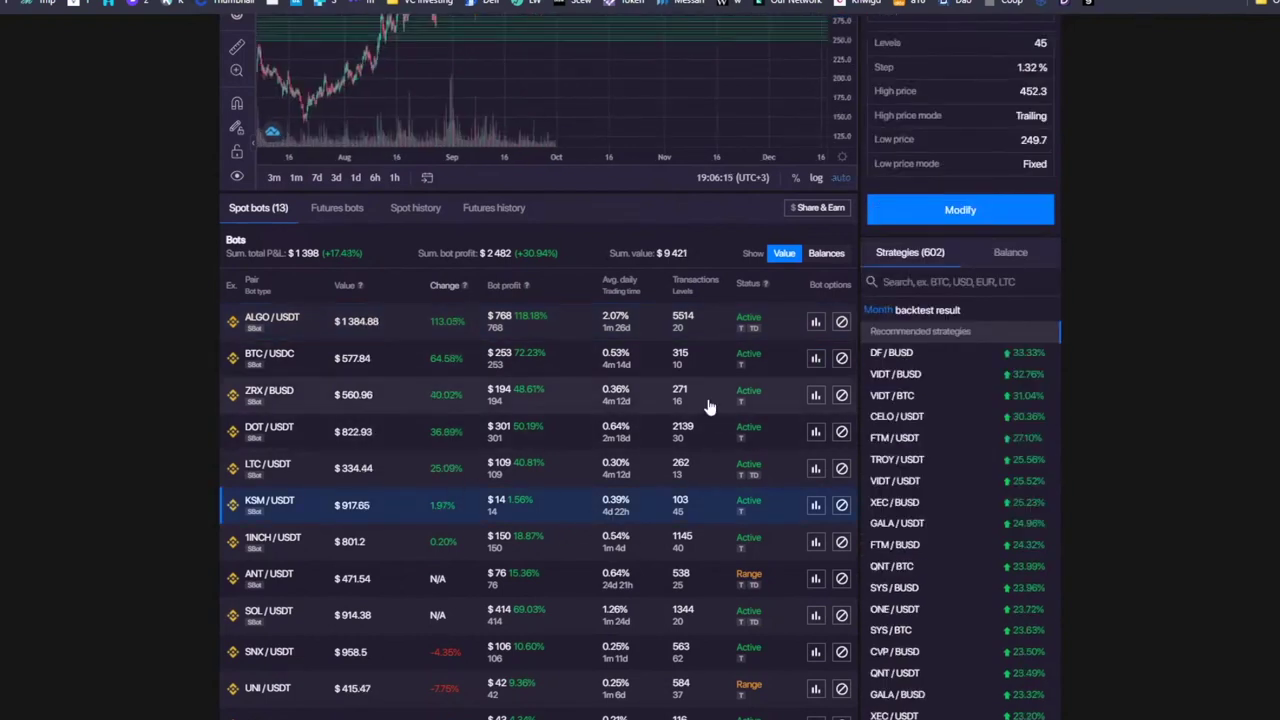
{"action": "scroll", "coordinate": [708, 407], "scroll_direction": "up", "scroll_amount": 3}
{"action": "left_click", "coordinate": [967, 424]}
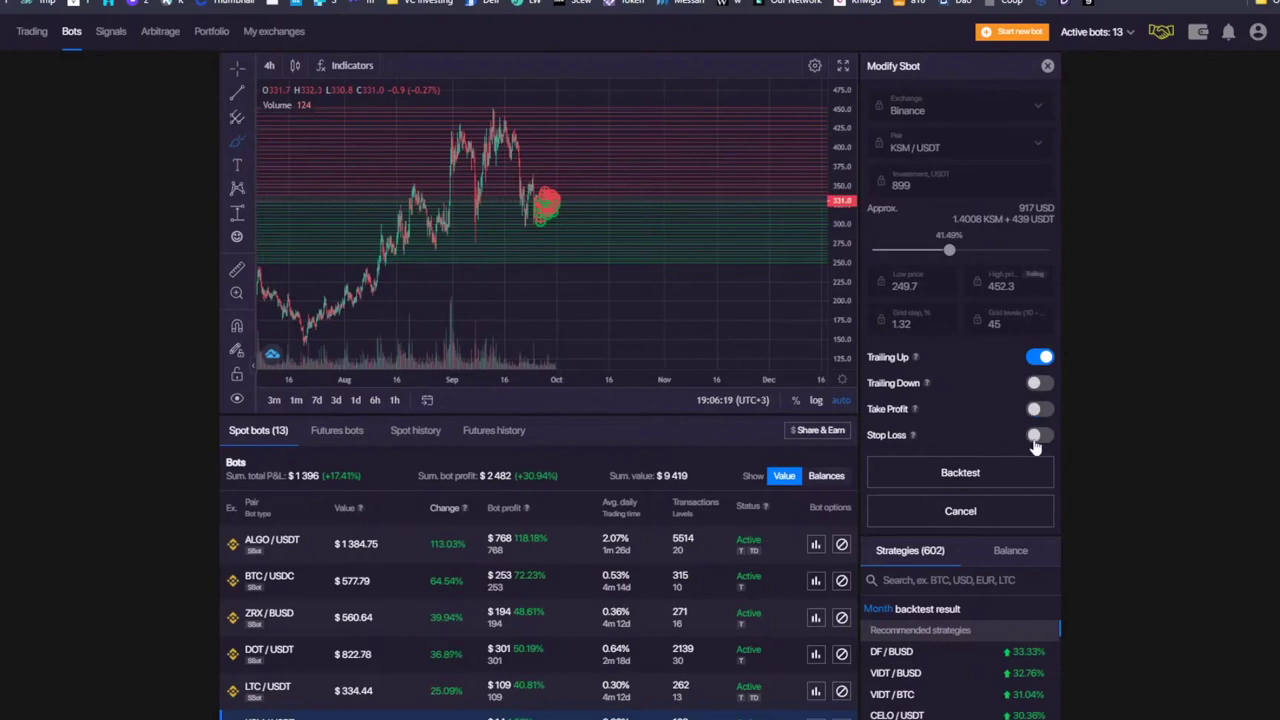
{"action": "left_click", "coordinate": [1015, 515]}
{"action": "scroll", "coordinate": [790, 450], "scroll_direction": "down", "scroll_amount": 3}
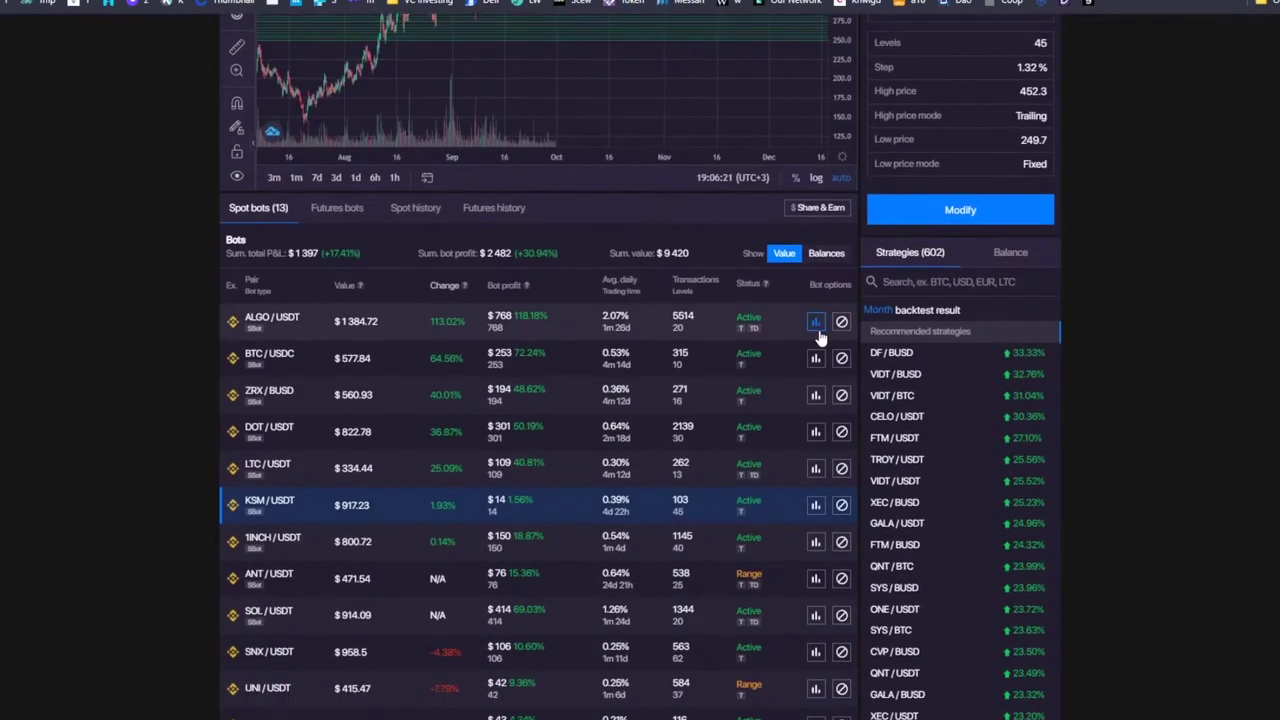
{"action": "scroll", "coordinate": [818, 338], "scroll_direction": "up", "scroll_amount": 1}
{"action": "left_click", "coordinate": [1020, 283]}
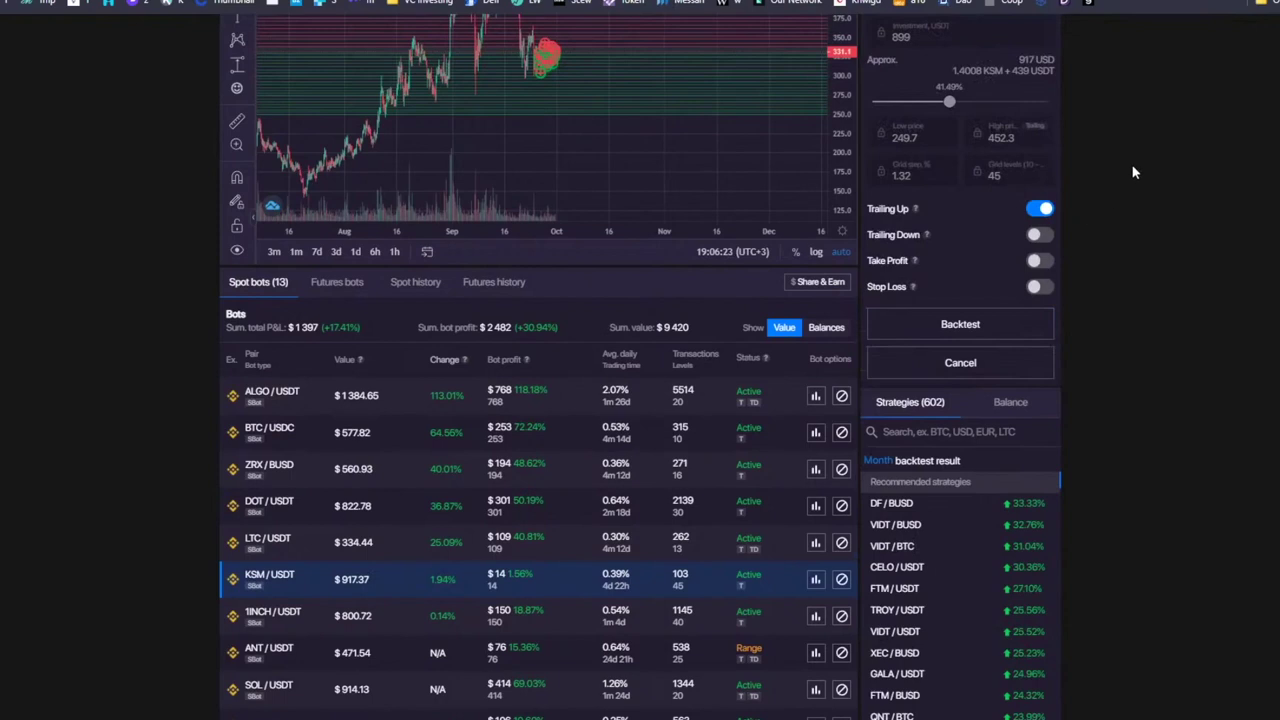
{"action": "left_click", "coordinate": [1030, 362]}
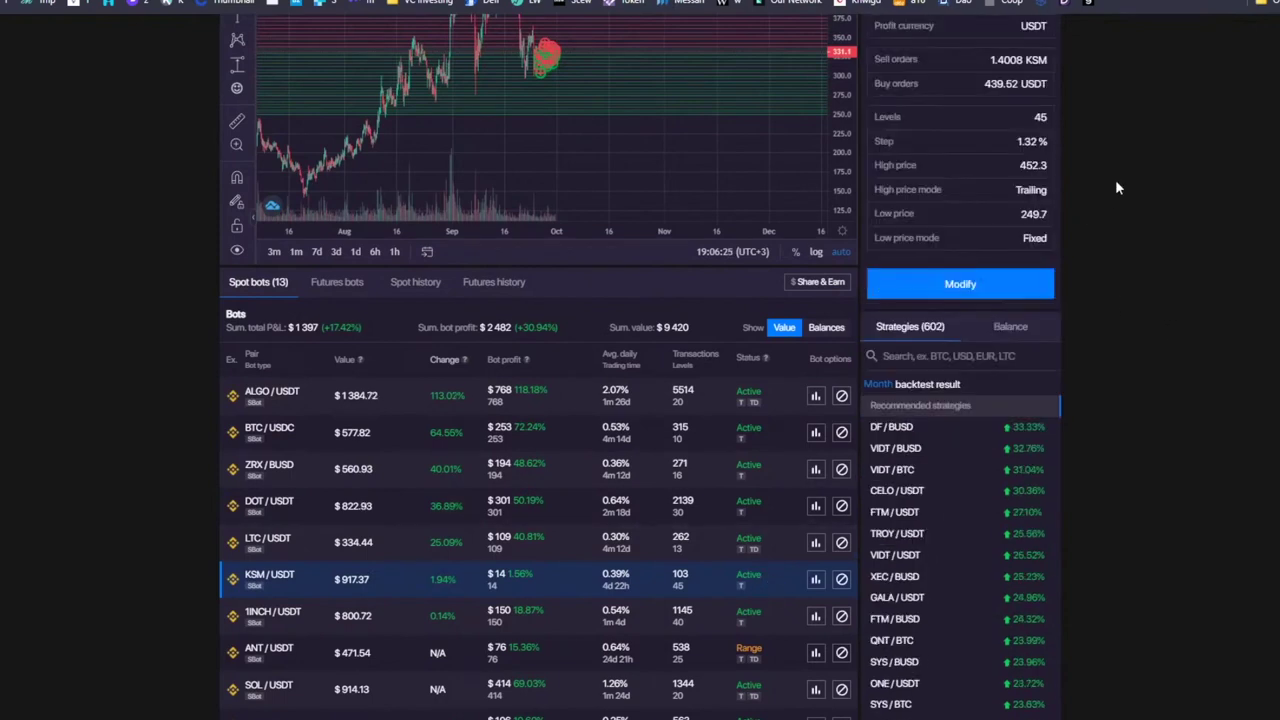
{"action": "scroll", "coordinate": [1115, 181], "scroll_direction": "up", "scroll_amount": 2}
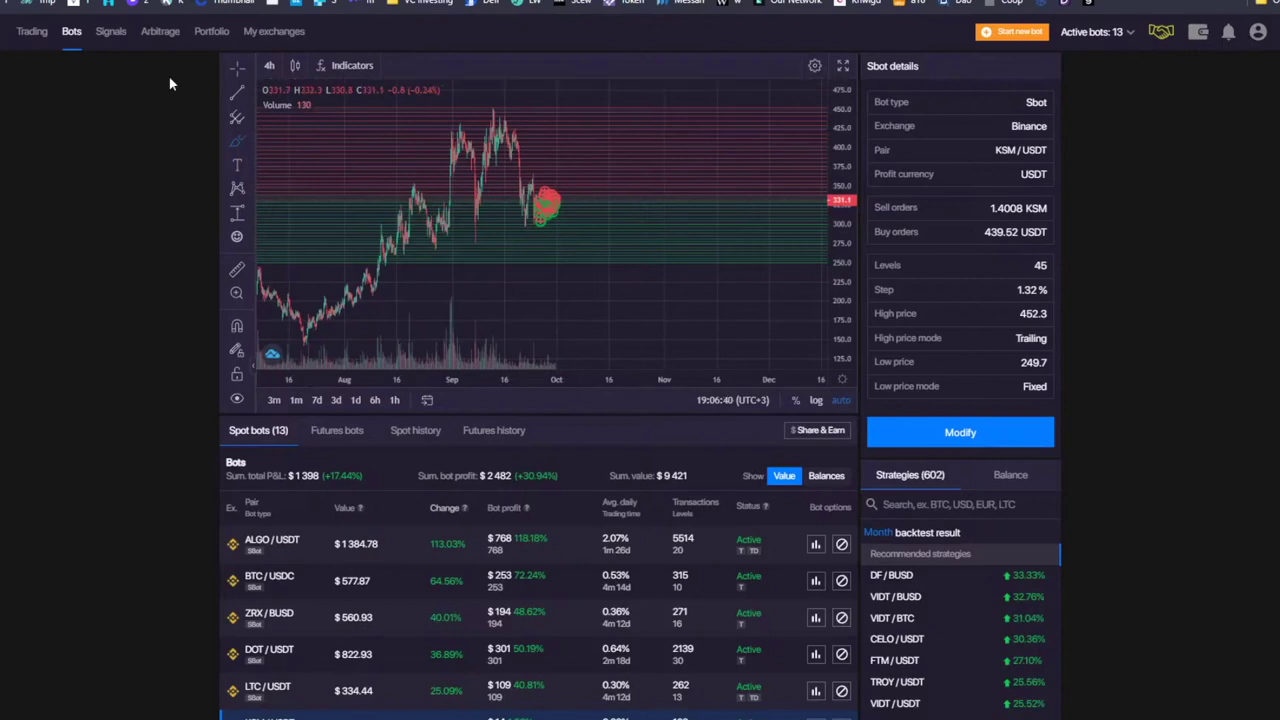
- Start setting up a new Combo bot for KSM/USDT on Binance Futures
{"action": "left_click", "coordinate": [32, 38]}
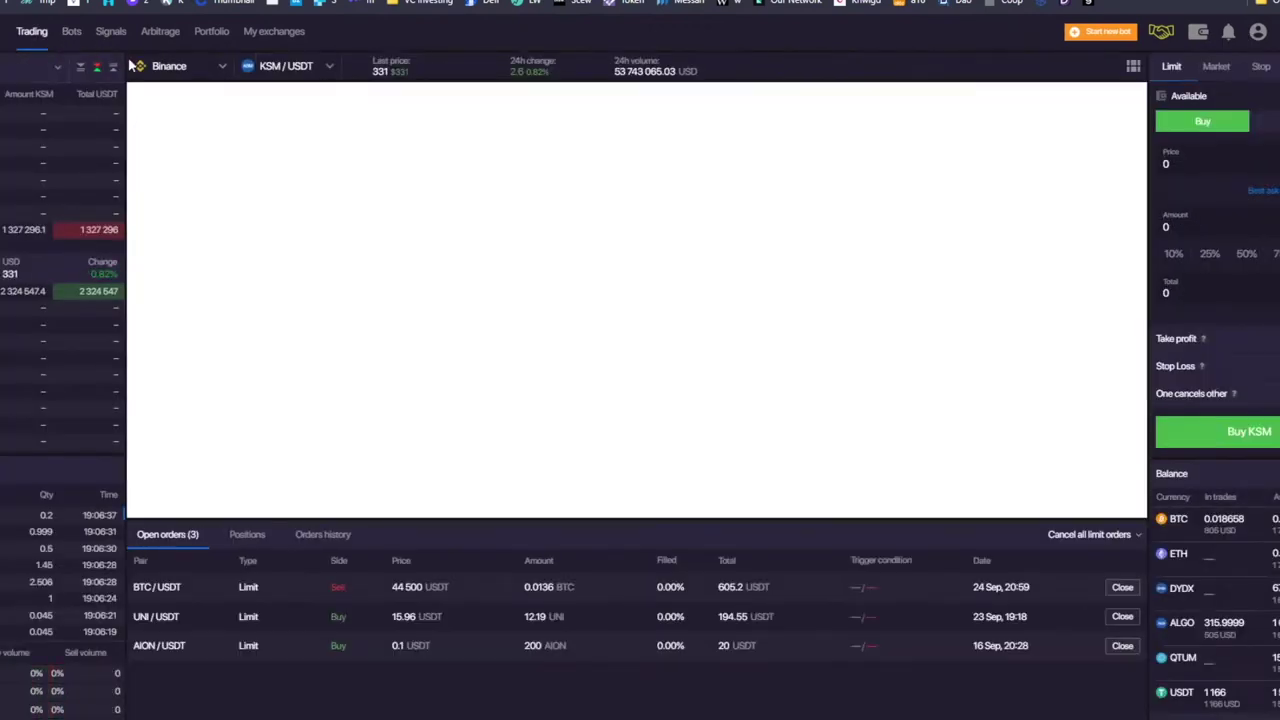
{"action": "left_click", "coordinate": [72, 33]}
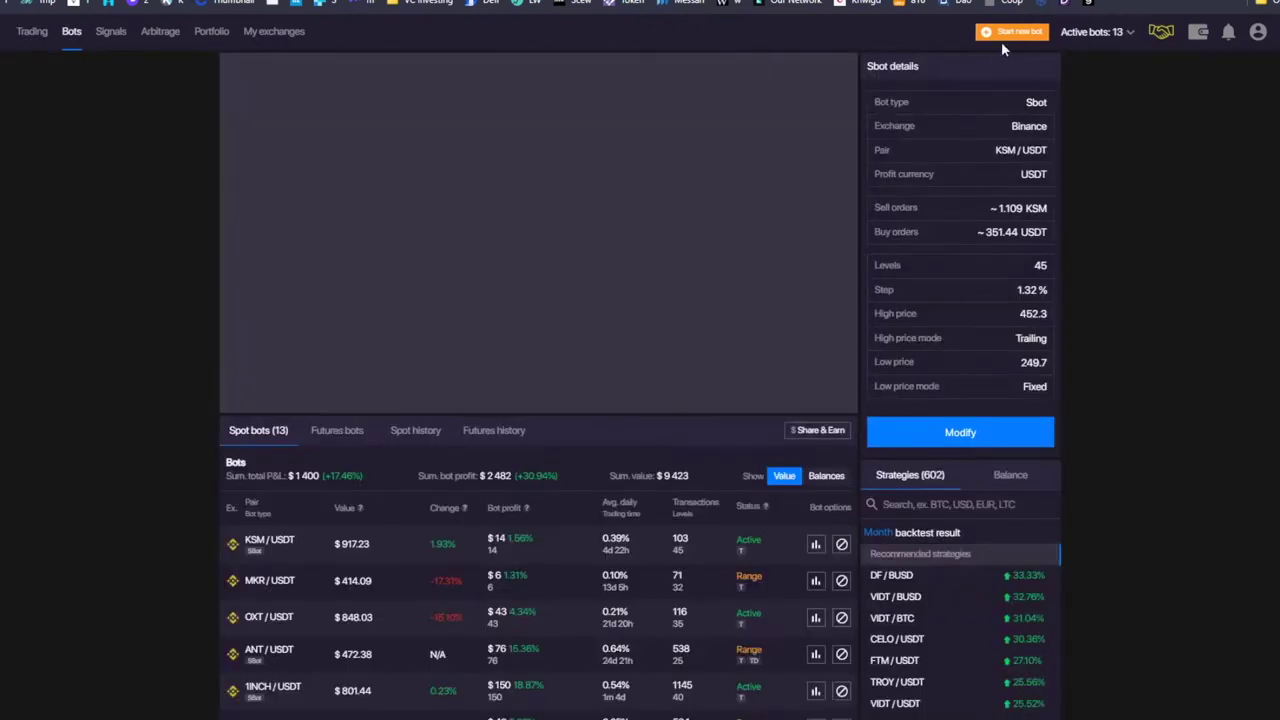
{"action": "left_click", "coordinate": [1001, 38]}
{"action": "left_click", "coordinate": [685, 412]}
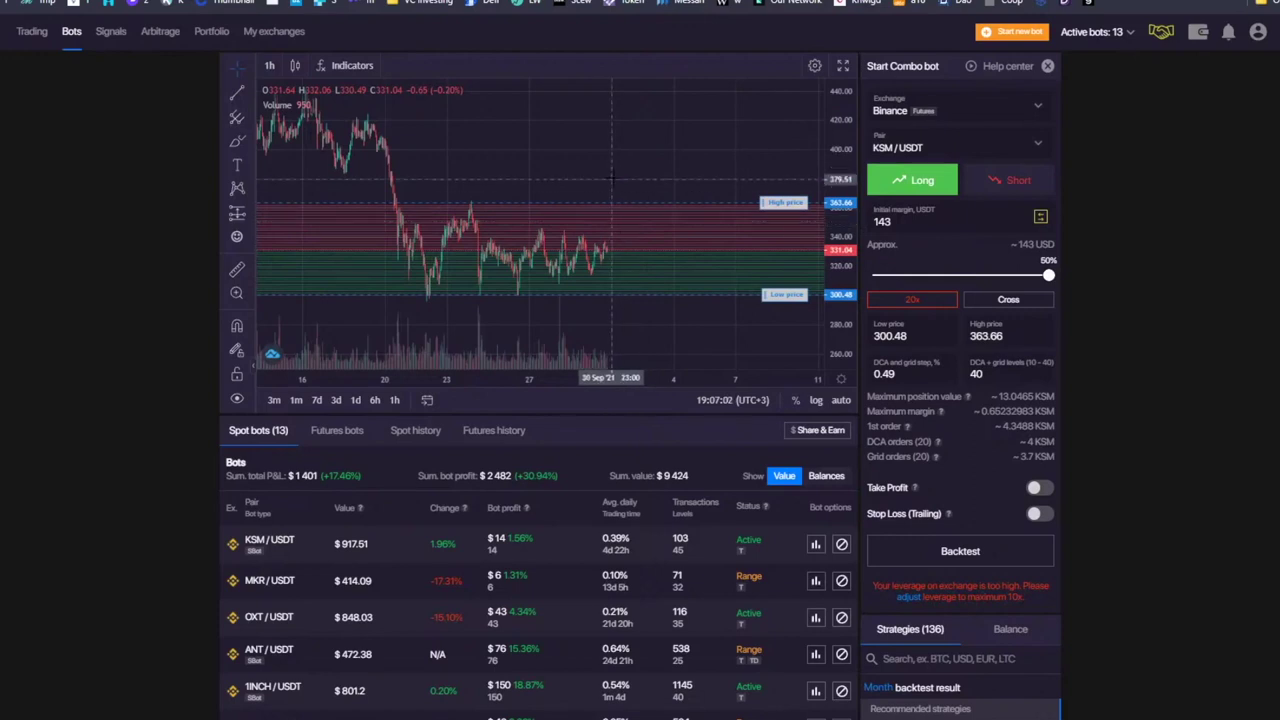
- Sketch a rising freehand price path with the Brush from about 331 up to about 410, and delete it
{"action": "left_click_drag", "start_coordinate": [588, 177], "coordinate": [520, 165]}
{"action": "left_click", "coordinate": [237, 141]}
{"action": "mouse_move", "coordinate": [545, 245]}
{"action": "left_mouse_down"}
{"action": "mouse_move", "coordinate": [634, 206]}
{"action": "mouse_move", "coordinate": [745, 122]}
{"action": "left_mouse_up"}
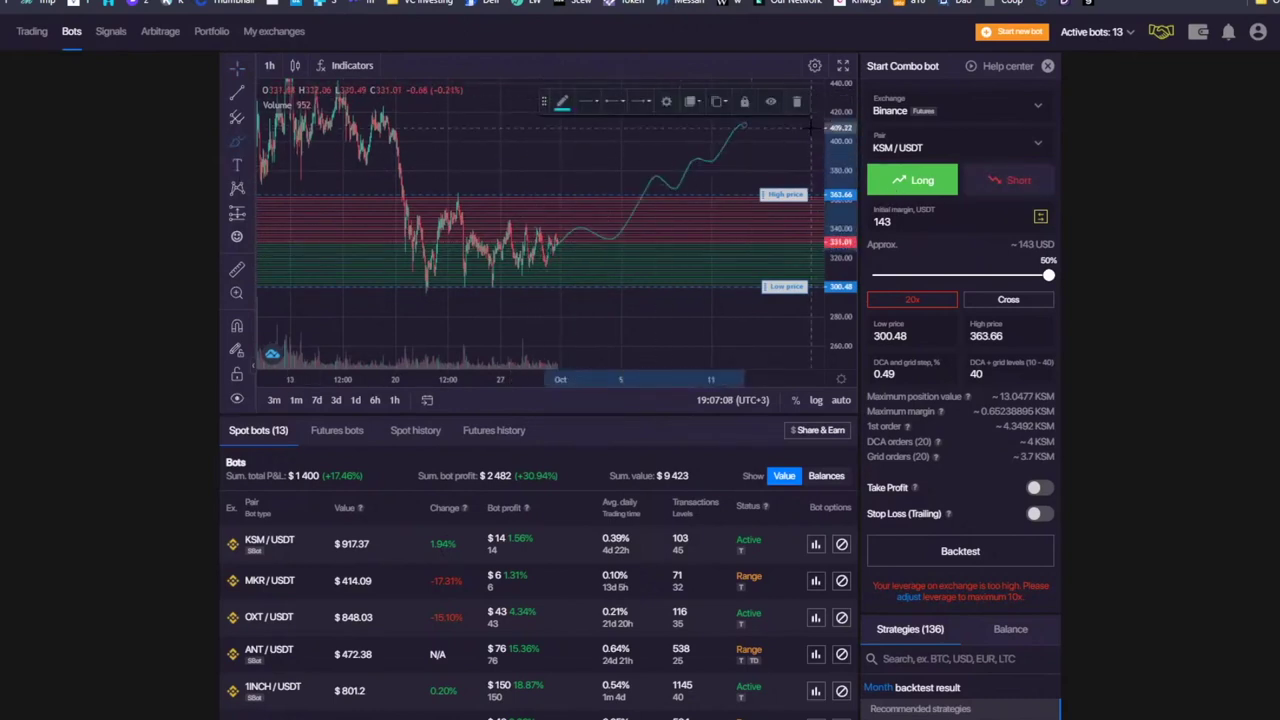
{"action": "left_click", "coordinate": [796, 101]}
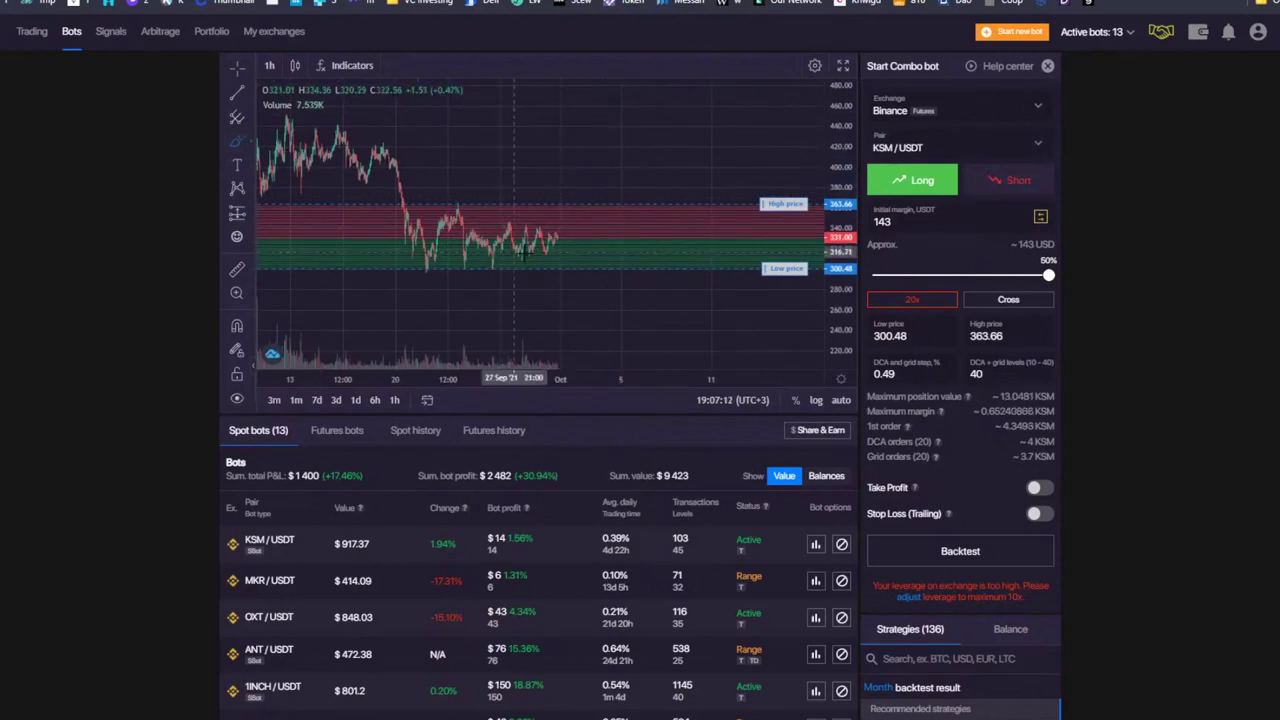
- Sketch a falling freehand price path on the KSM/USDT chart from about 331 down to about 200
{"action": "mouse_move", "coordinate": [555, 236]}
{"action": "left_mouse_down"}
{"action": "mouse_move", "coordinate": [614, 284]}
{"action": "mouse_move", "coordinate": [786, 374]}
{"action": "mouse_move", "coordinate": [803, 340]}
{"action": "left_mouse_up"}
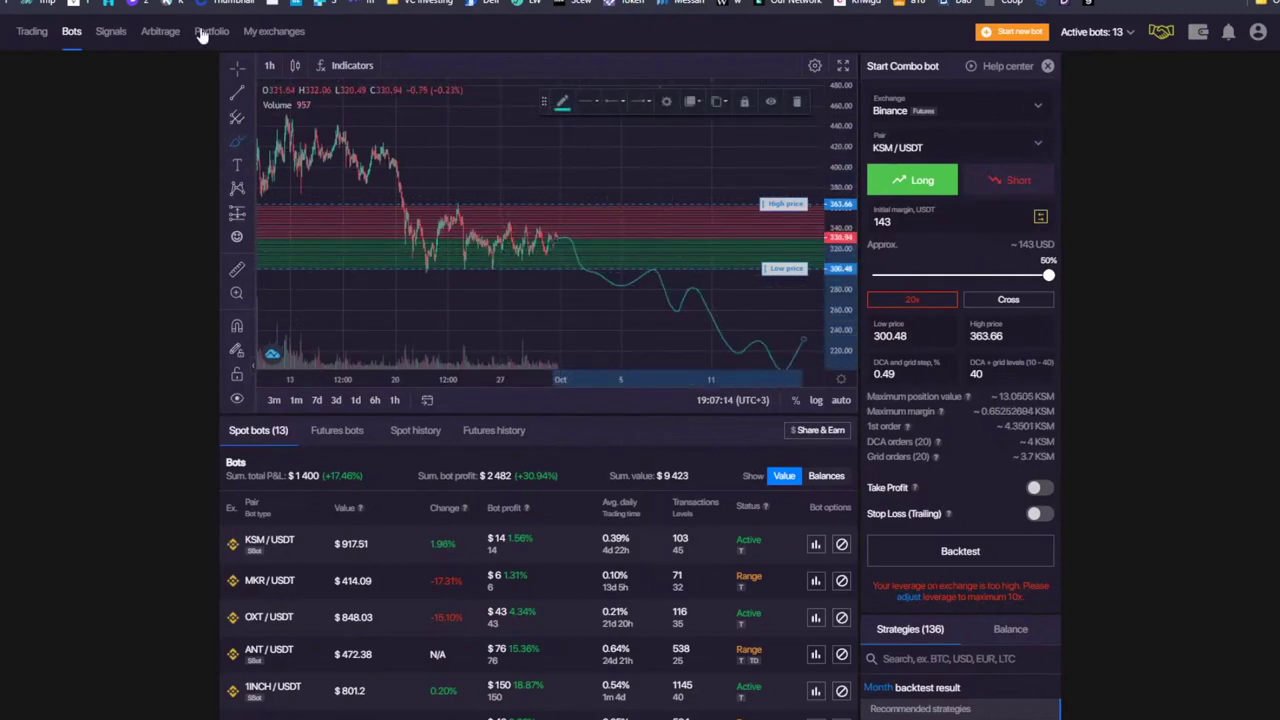
{"action": "left_click_drag", "start_coordinate": [549, 168], "coordinate": [493, 148]}
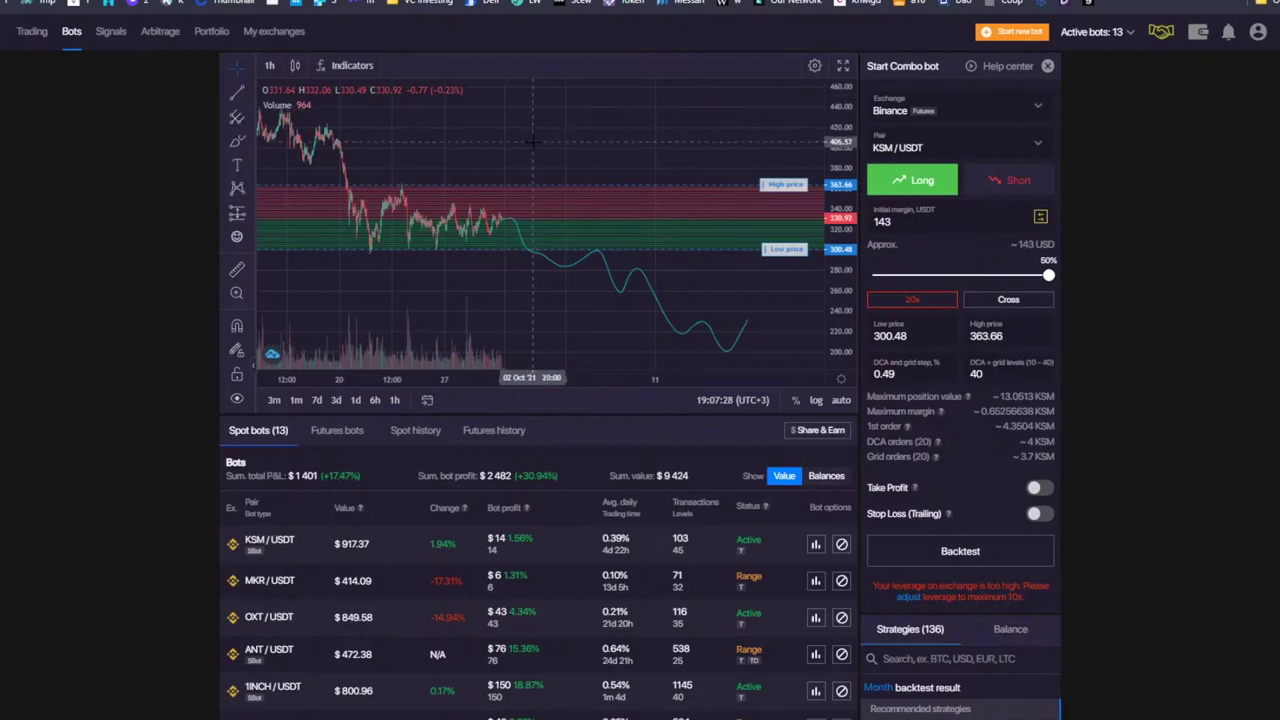
- Sort the spot bots by change from highest to lowest and check the Combo bot's exchange selection
{"action": "left_click", "coordinate": [456, 507]}
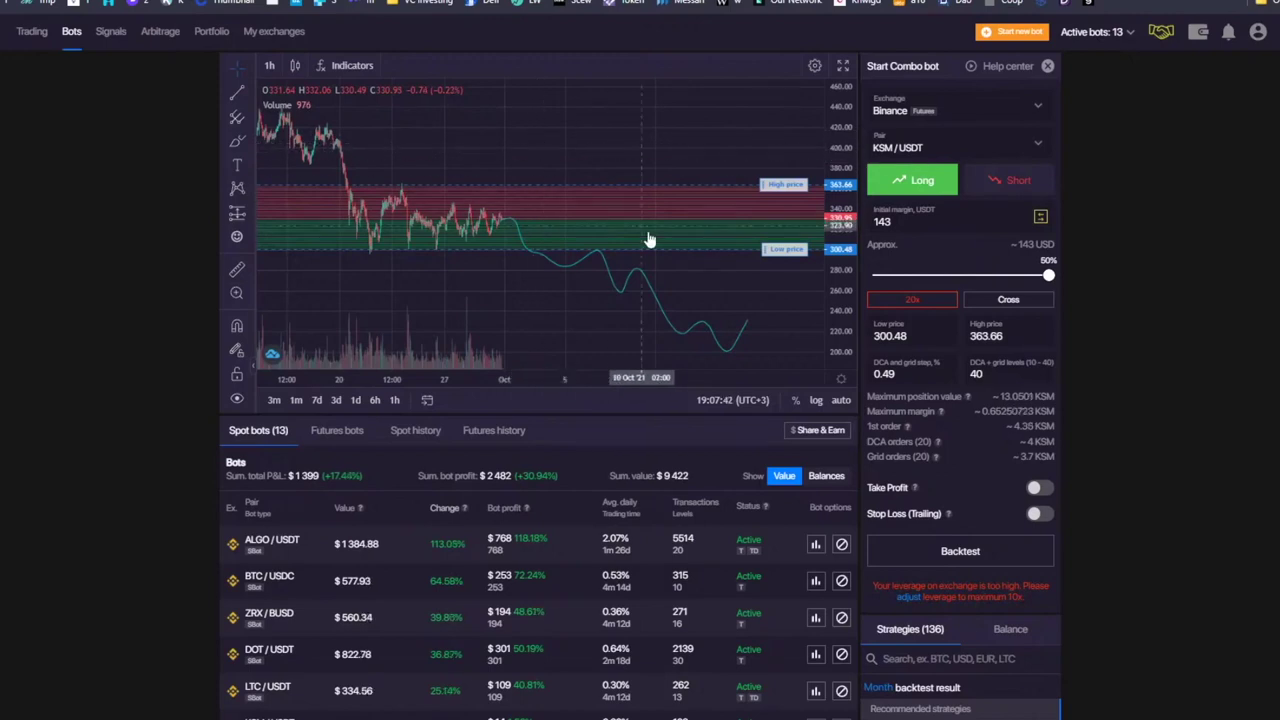
{"action": "left_click", "coordinate": [946, 117]}
{"action": "left_click", "coordinate": [948, 118]}
{"action": "left_click", "coordinate": [944, 118]}
{"action": "left_click", "coordinate": [939, 118]}
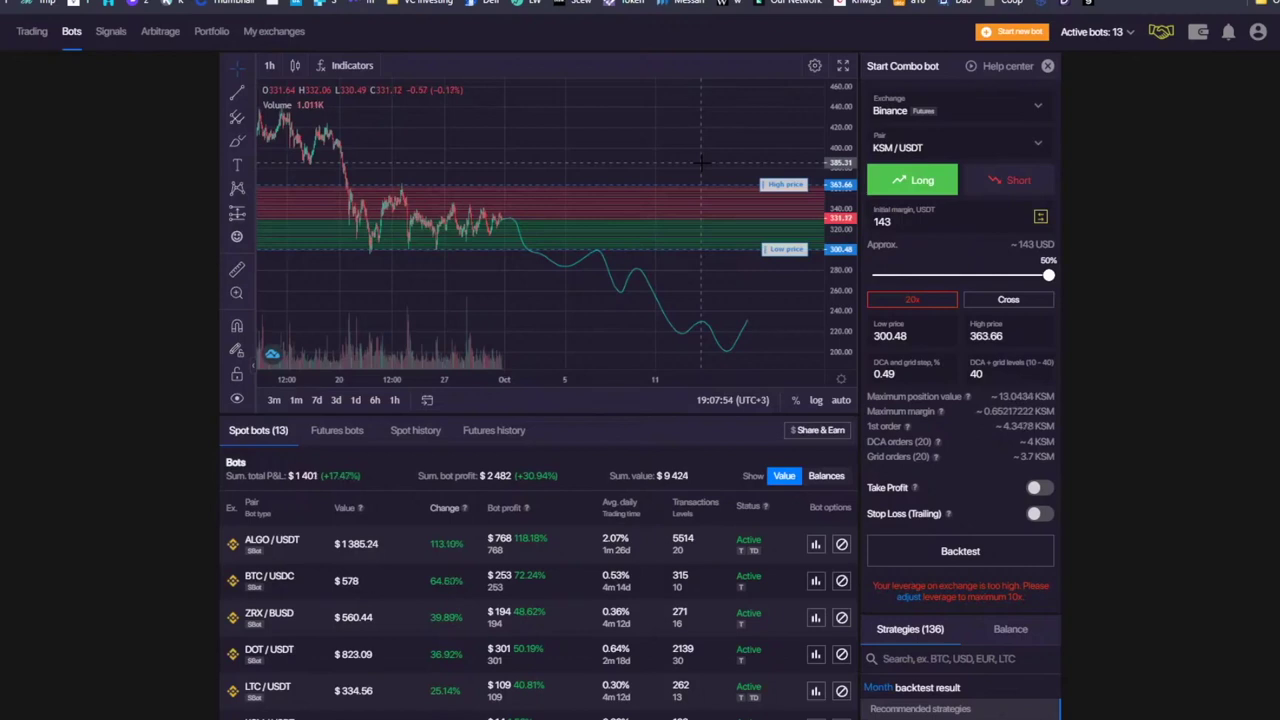
- Delete the falling freehand path from the KSM/USDT chart
{"action": "left_click", "coordinate": [666, 310]}
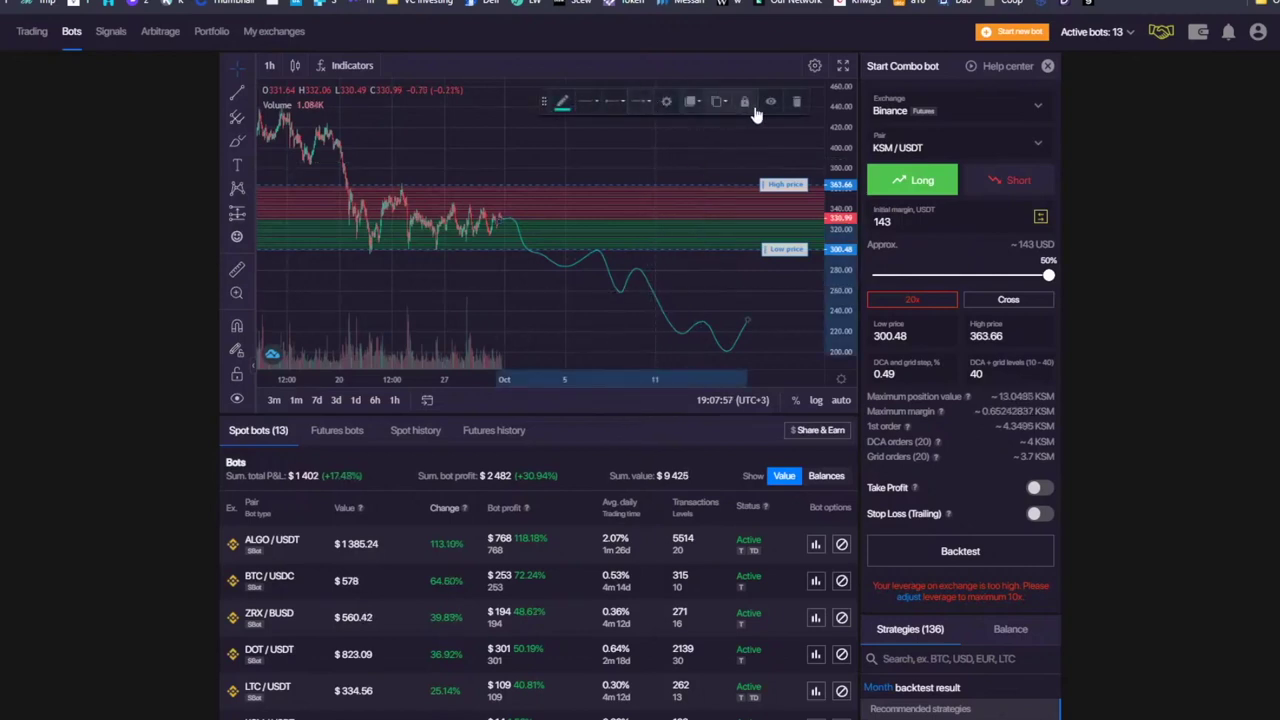
{"action": "left_click", "coordinate": [795, 101]}
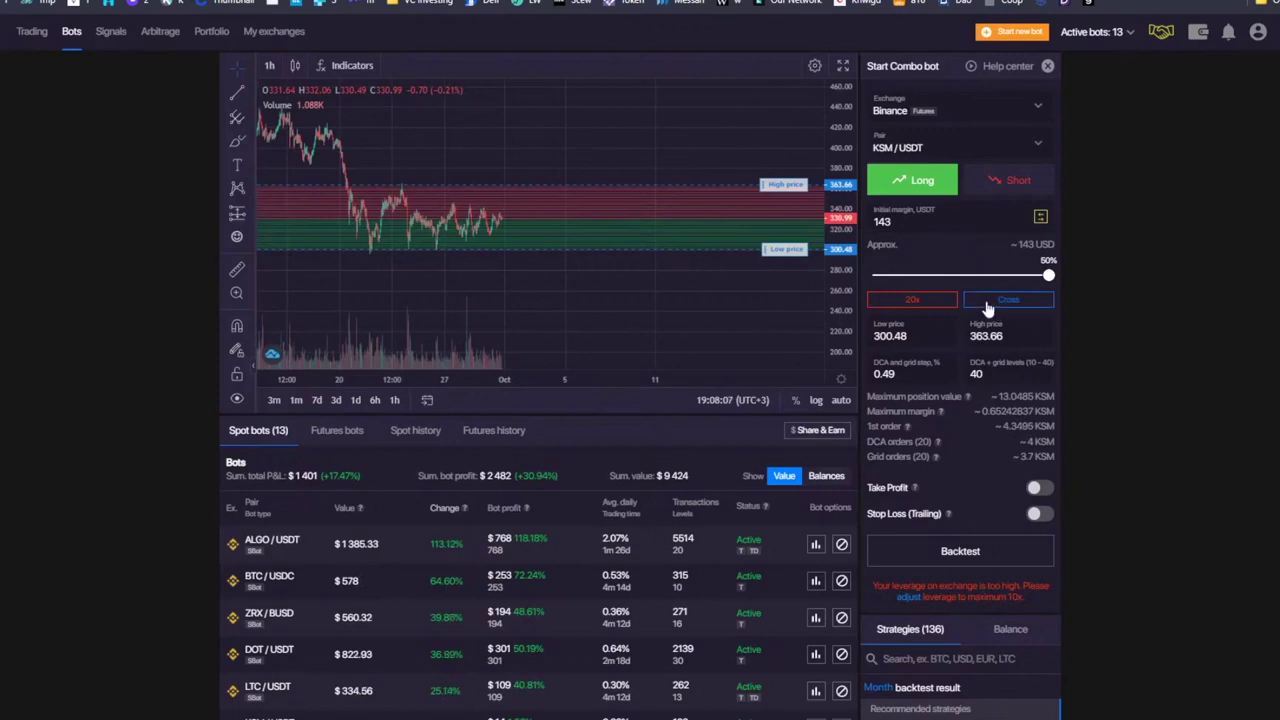
- View the leverage adjustment options for the Combo bot and cancel without changing them
{"action": "left_click", "coordinate": [920, 302]}
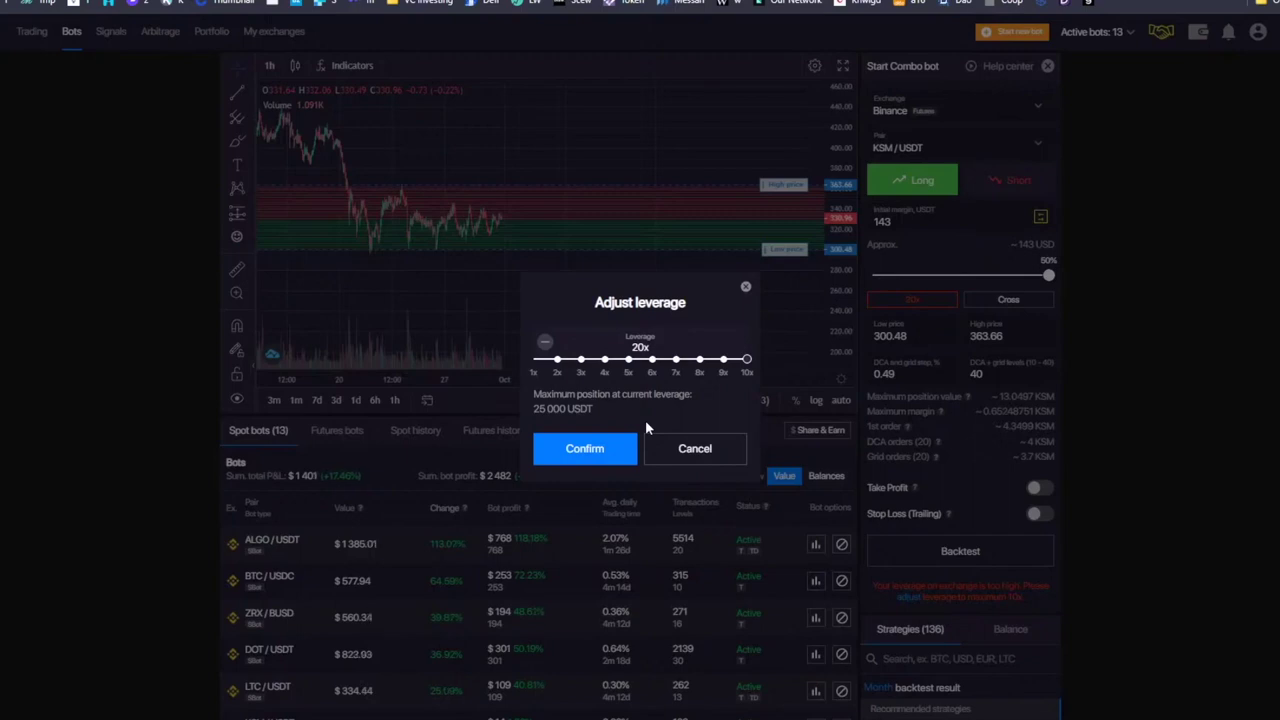
{"action": "left_click", "coordinate": [706, 449]}
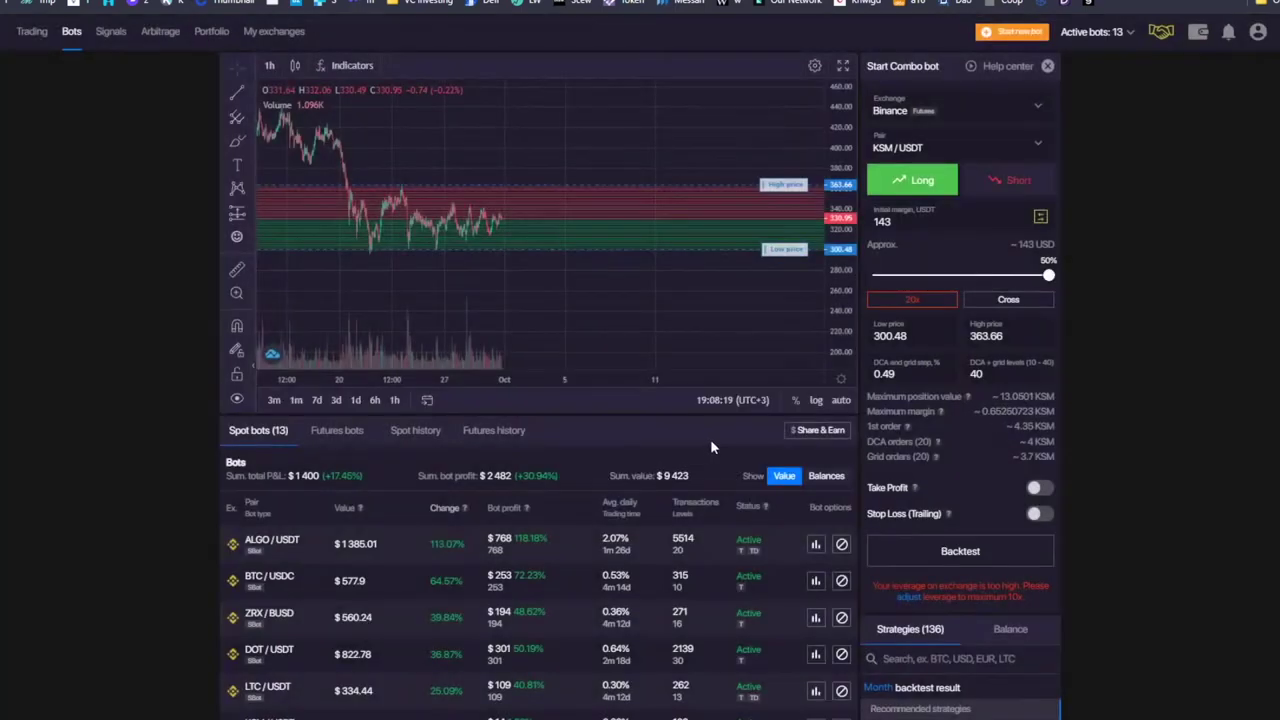
- Compare the Cross and Isolated margin modes for KSM/USDT, switching between them, and close the dialog without confirming
{"action": "left_click", "coordinate": [1008, 300]}
{"action": "left_click", "coordinate": [712, 263]}
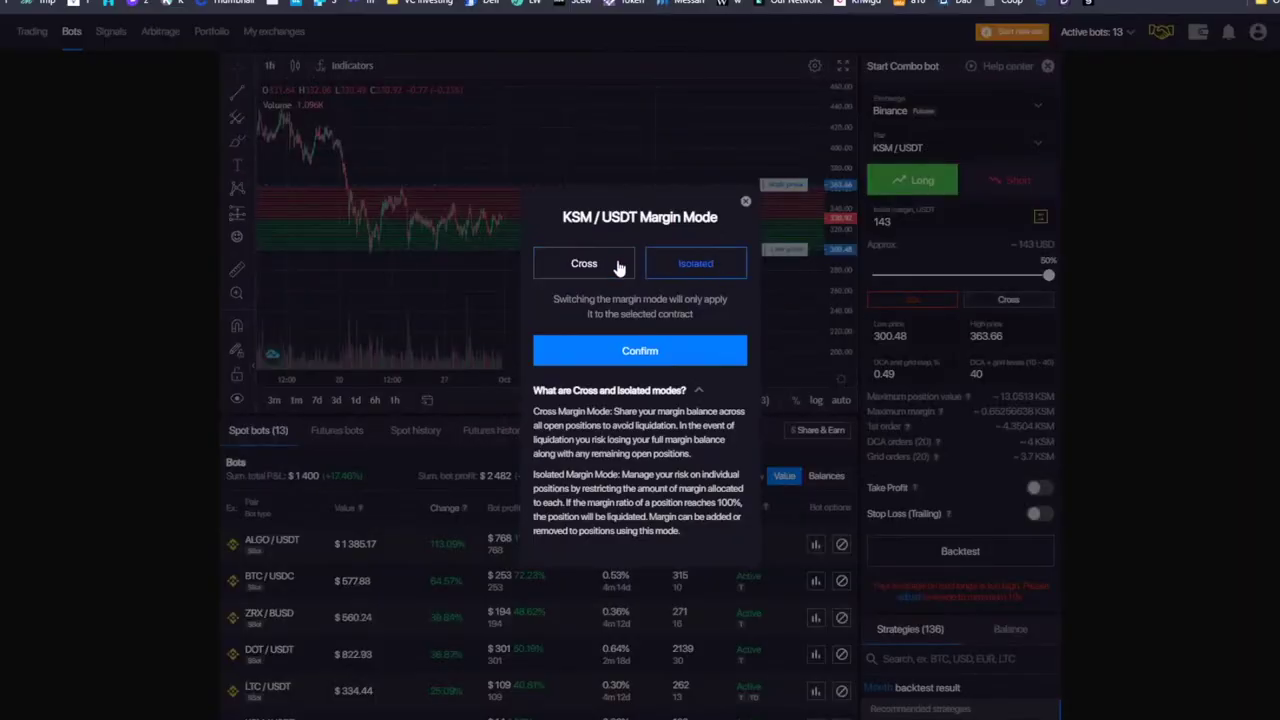
{"action": "left_click", "coordinate": [555, 272]}
{"action": "left_click", "coordinate": [731, 263]}
{"action": "left_click", "coordinate": [545, 272]}
{"action": "left_click", "coordinate": [722, 264]}
{"action": "left_click", "coordinate": [592, 263]}
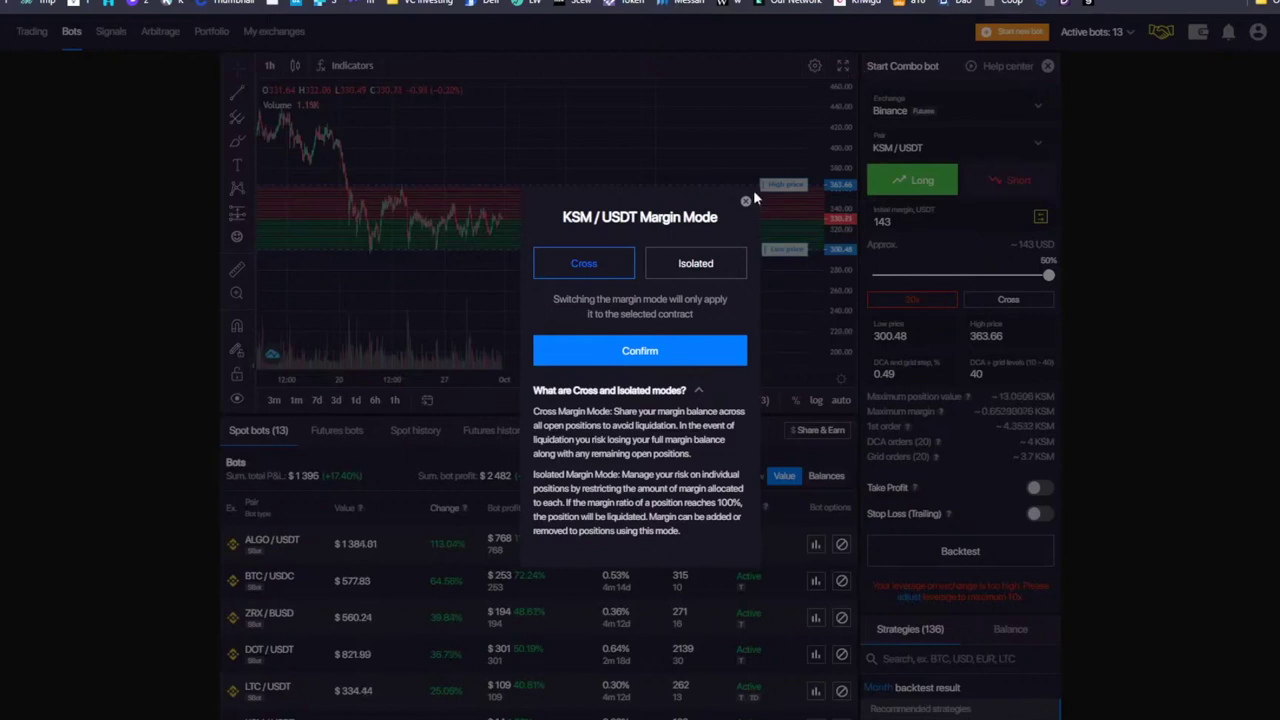
{"action": "left_click", "coordinate": [695, 263]}
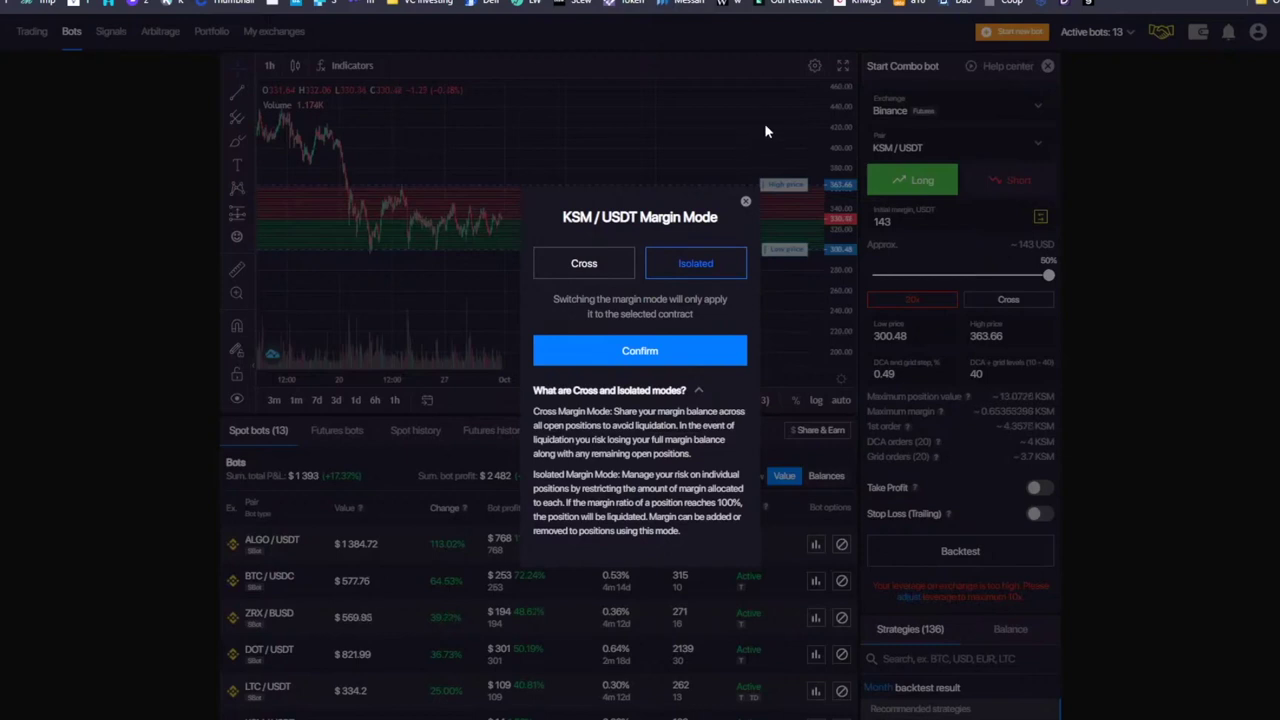
{"action": "left_click", "coordinate": [745, 205]}
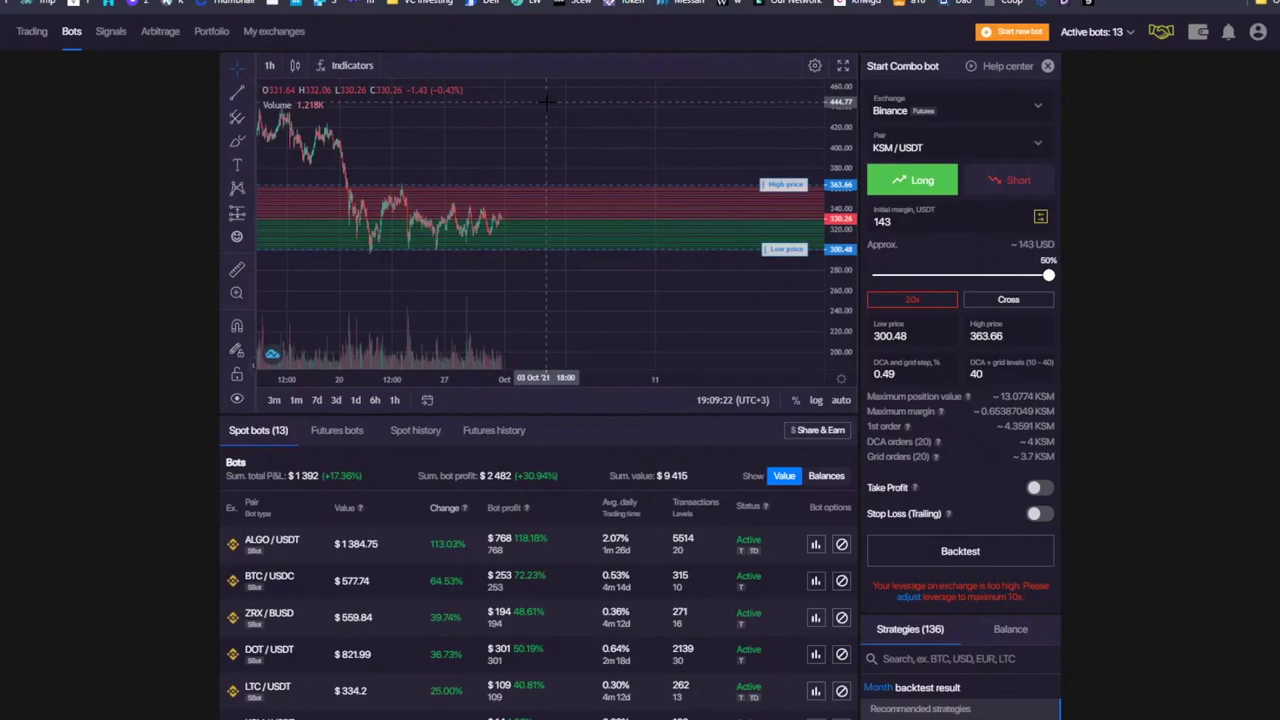
- Check the Combo bot's leverage setting again, close it unchanged, and return to the KSM/USDT price chart
{"action": "left_click_drag", "start_coordinate": [846, 304], "coordinate": [846, 290]}
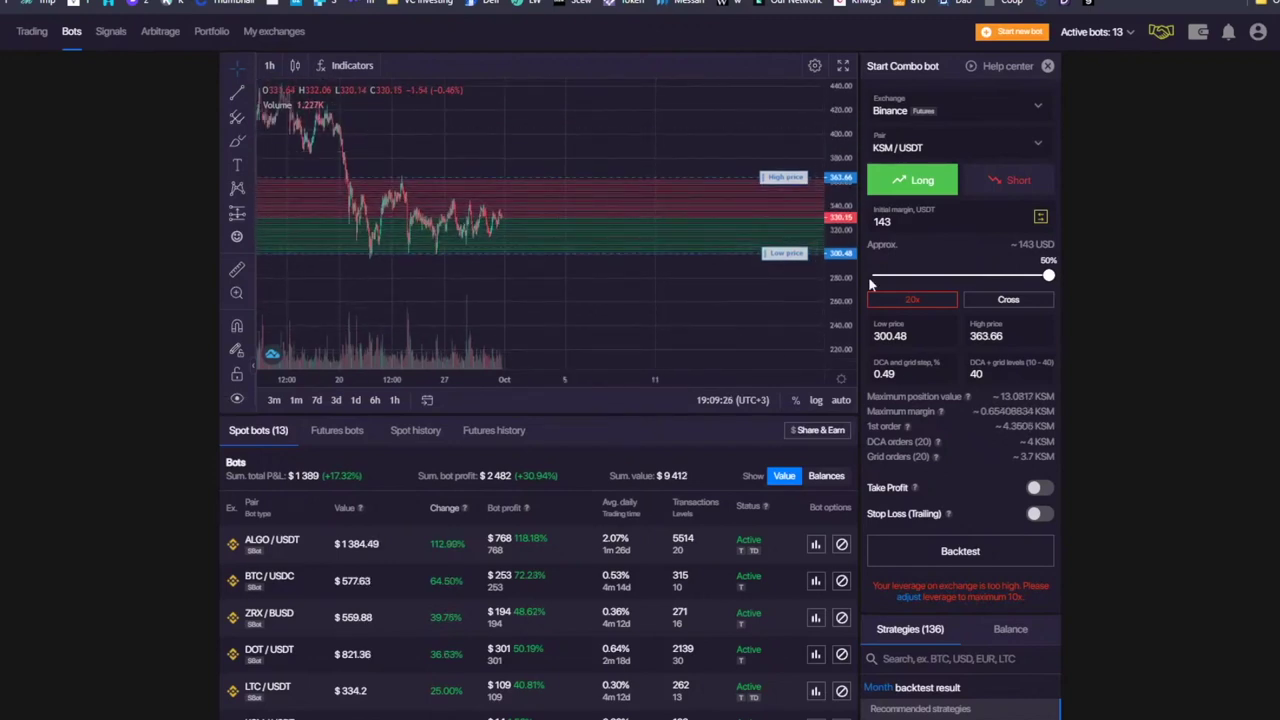
{"action": "left_click", "coordinate": [911, 300]}
{"action": "left_click", "coordinate": [745, 287]}
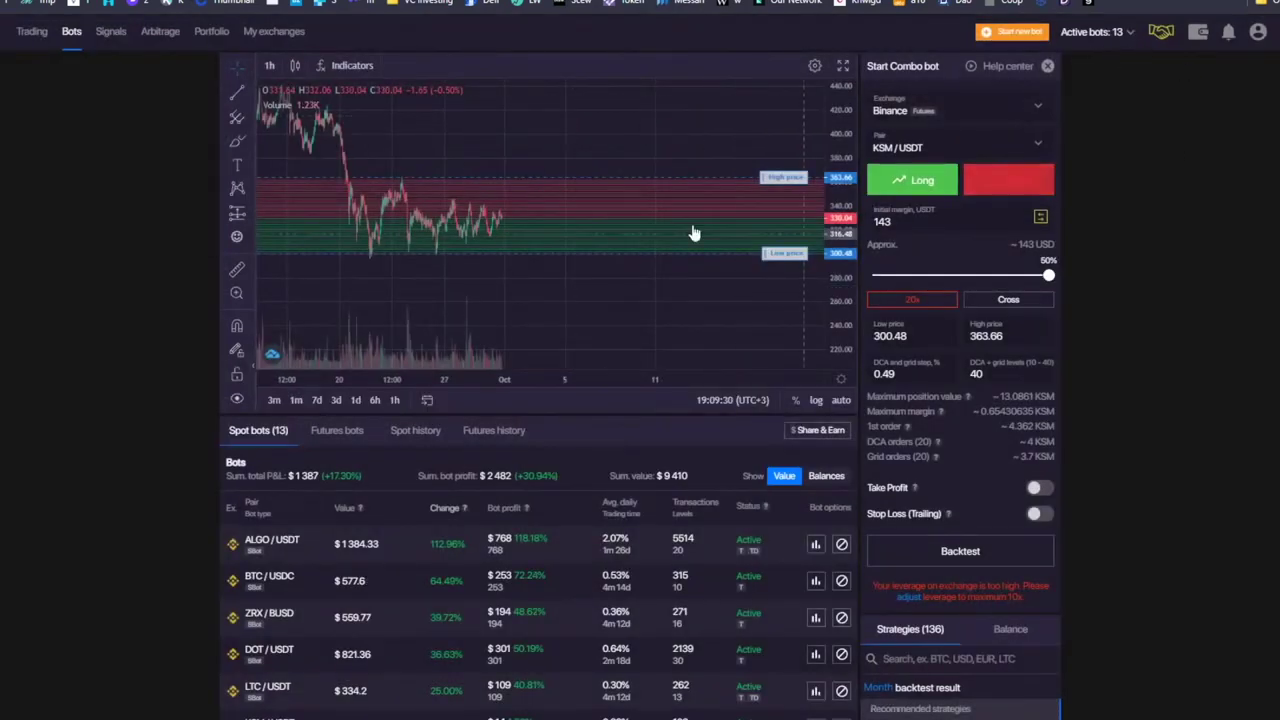
{"action": "left_click_drag", "start_coordinate": [519, 130], "coordinate": [600, 155]}
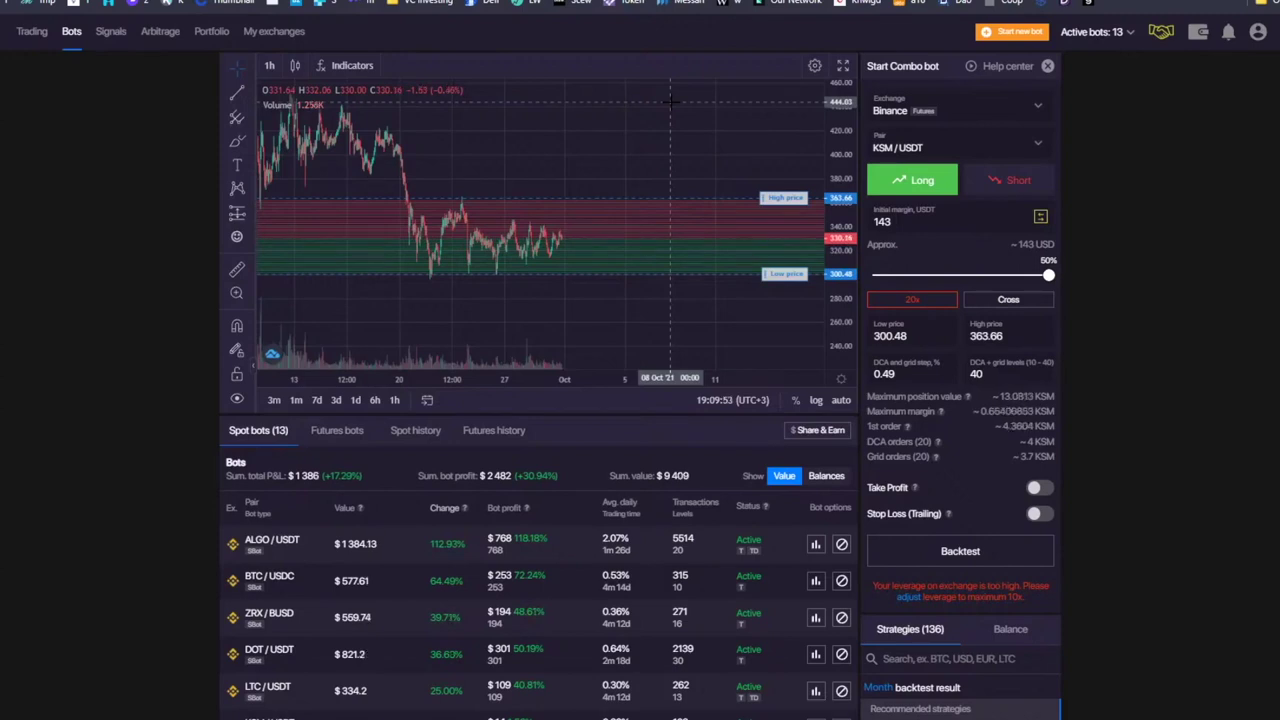
- Review the KSM/USDT margin mode explanations, close them without confirming, and check the Combo bot's order estimates against the chart
{"action": "left_click", "coordinate": [914, 303]}
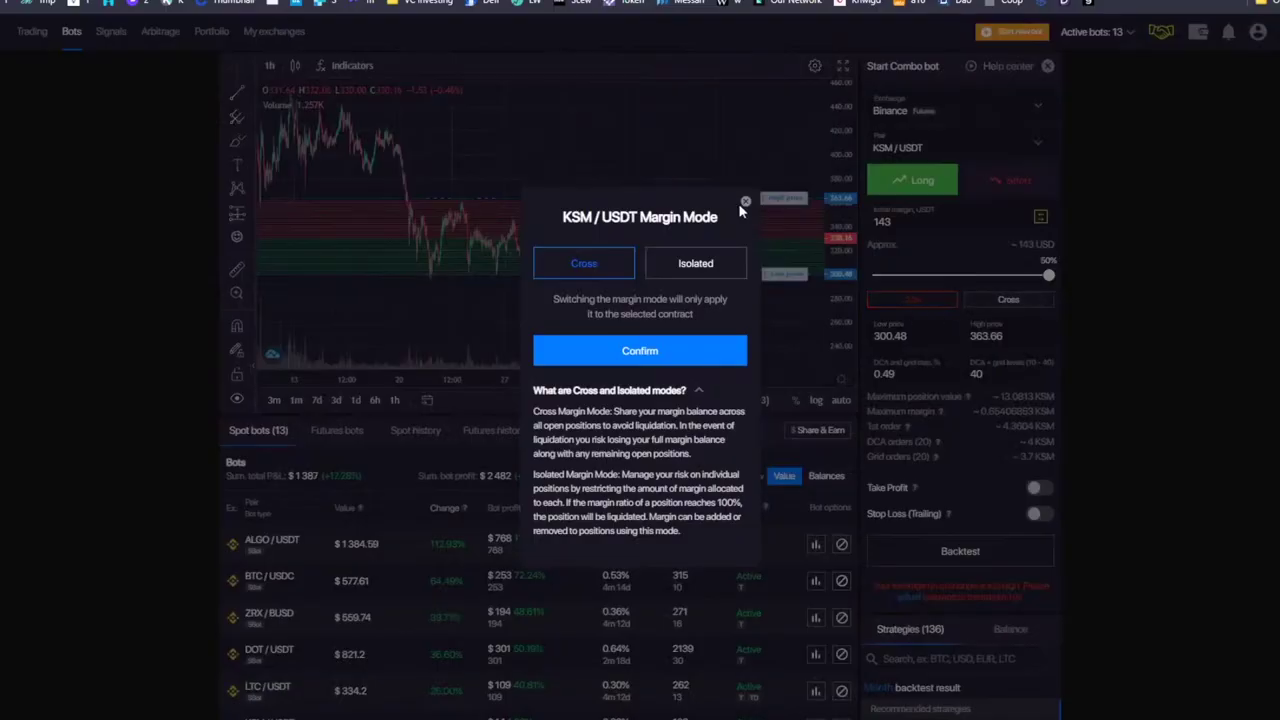
{"action": "left_click", "coordinate": [745, 202]}
{"action": "left_click_drag", "start_coordinate": [866, 396], "coordinate": [1057, 455]}
{"action": "left_click", "coordinate": [950, 456]}
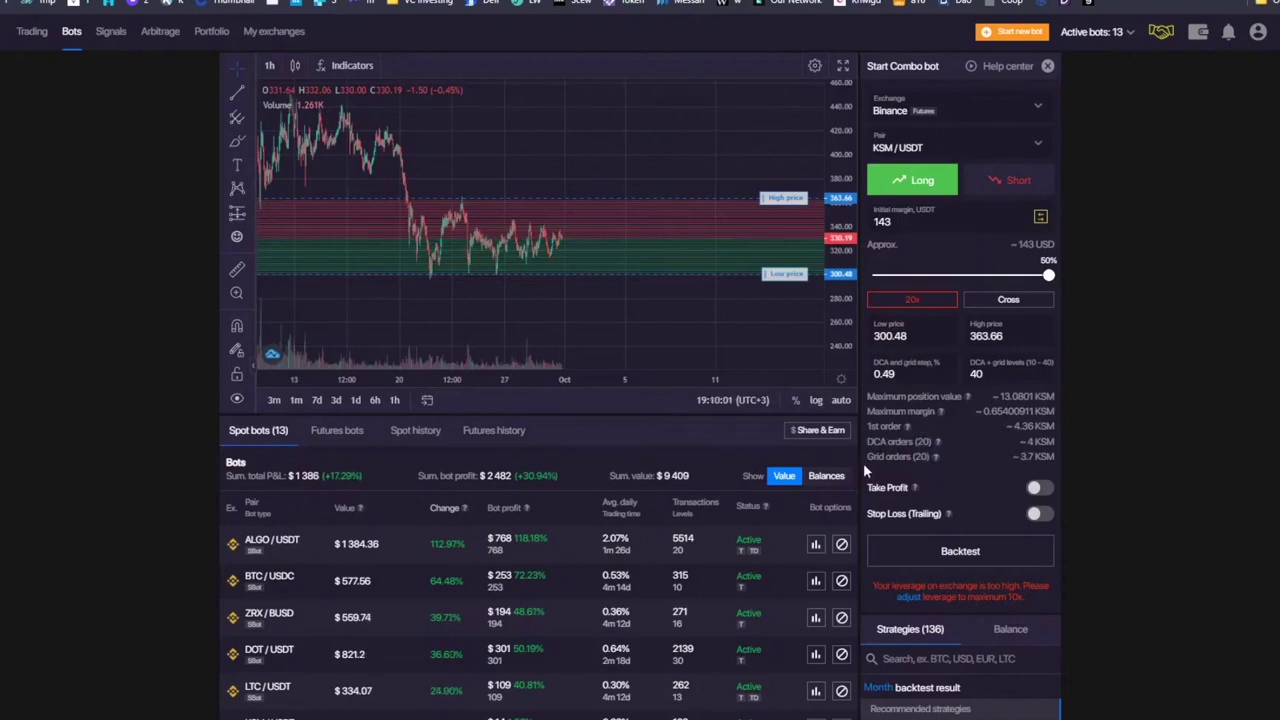
{"action": "left_click", "coordinate": [1063, 420]}
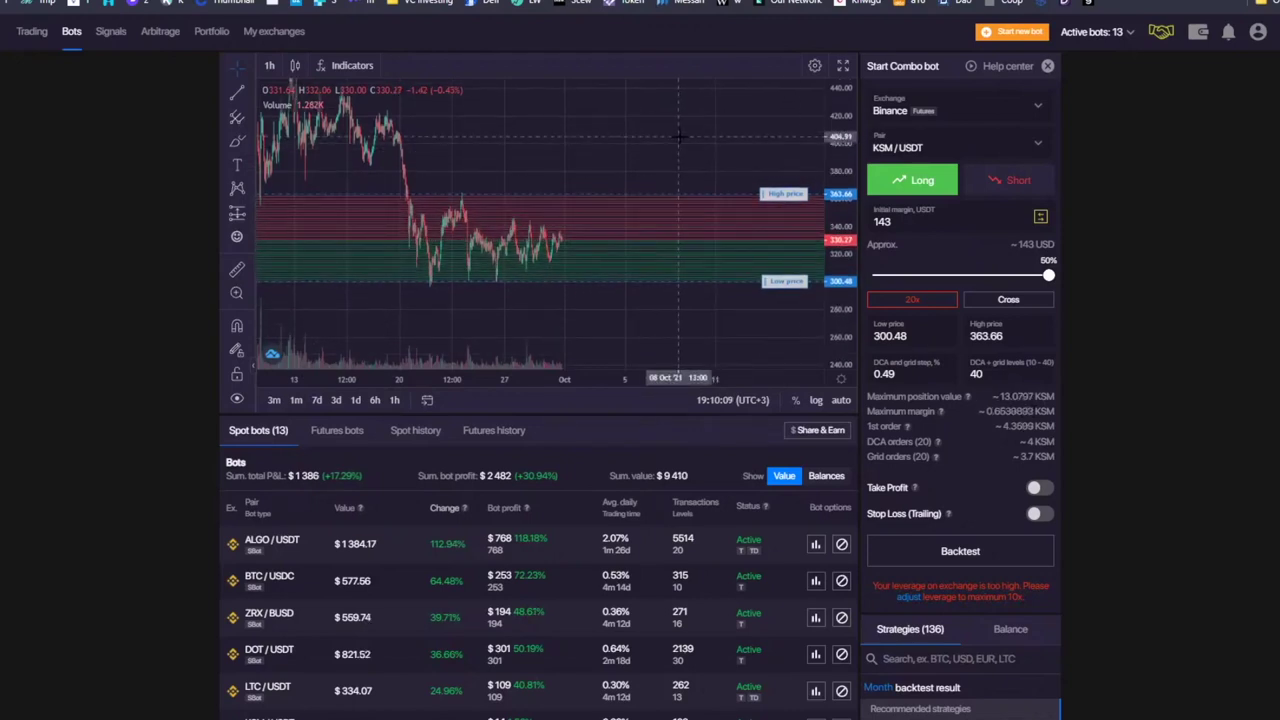
{"action": "scroll", "coordinate": [678, 130], "scroll_direction": "right", "scroll_amount": 2}
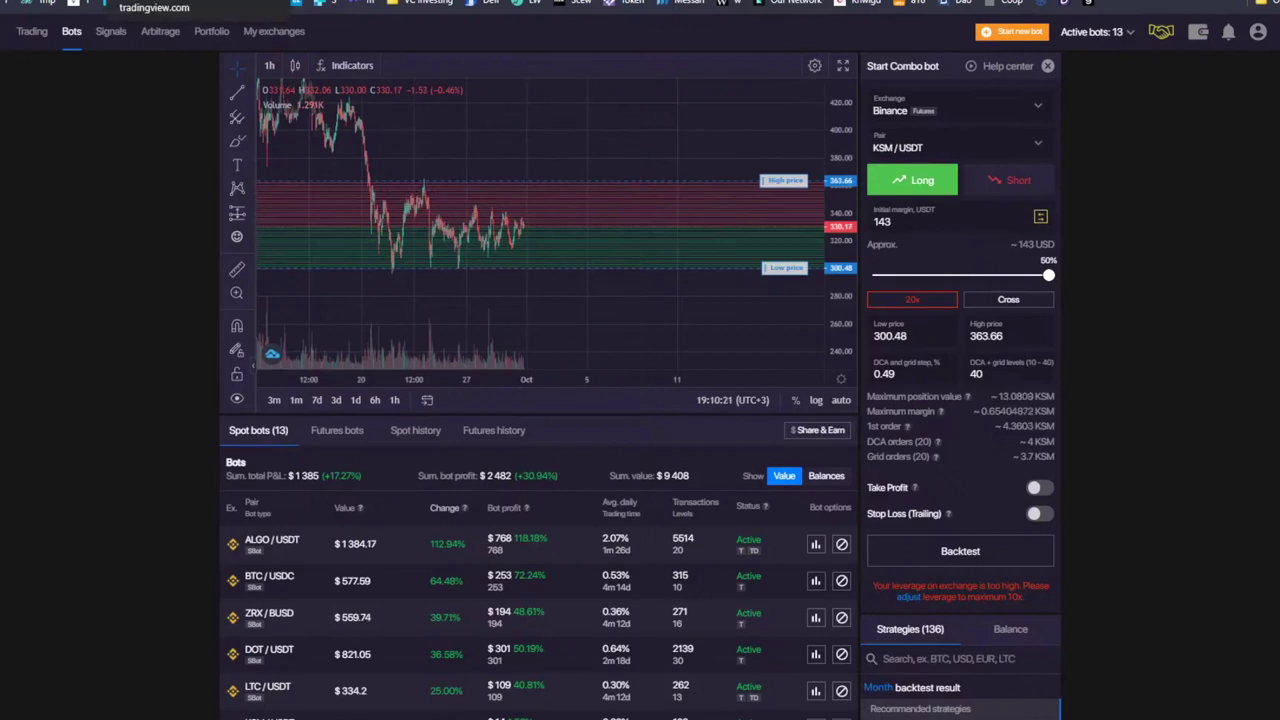
- Switch to the BTCUSDT chart in TradingView and read the notes on splitting capital between bots, smart trading and HODL
{"action": "left_click_drag", "start_coordinate": [566, 142], "coordinate": [622, 142]}
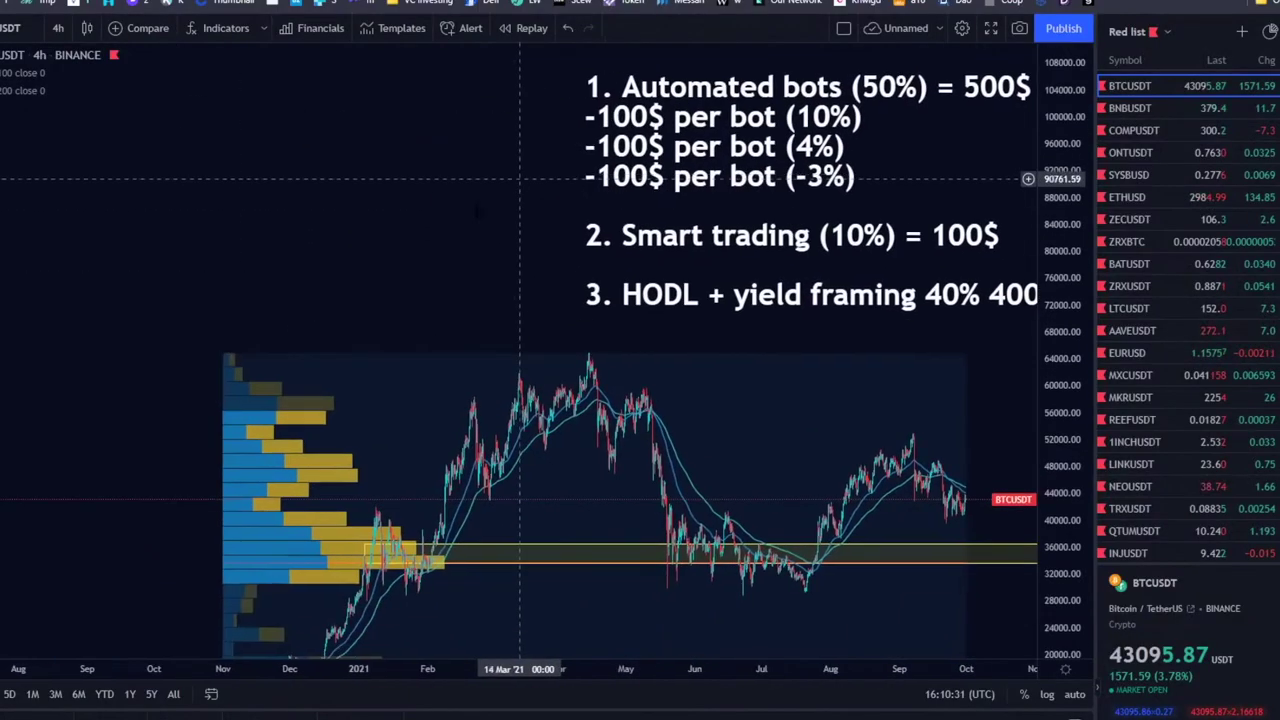
{"action": "left_click_drag", "start_coordinate": [519, 180], "coordinate": [519, 95]}
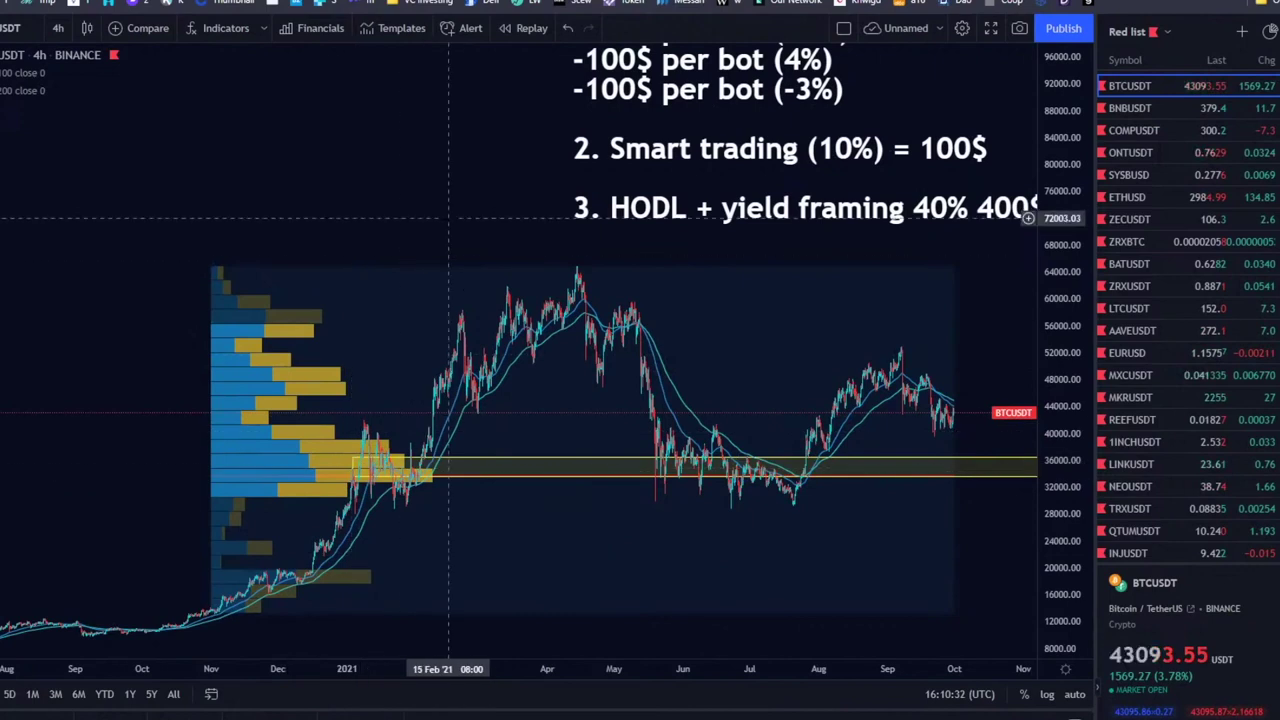
{"action": "left_click_drag", "start_coordinate": [627, 179], "coordinate": [527, 102]}
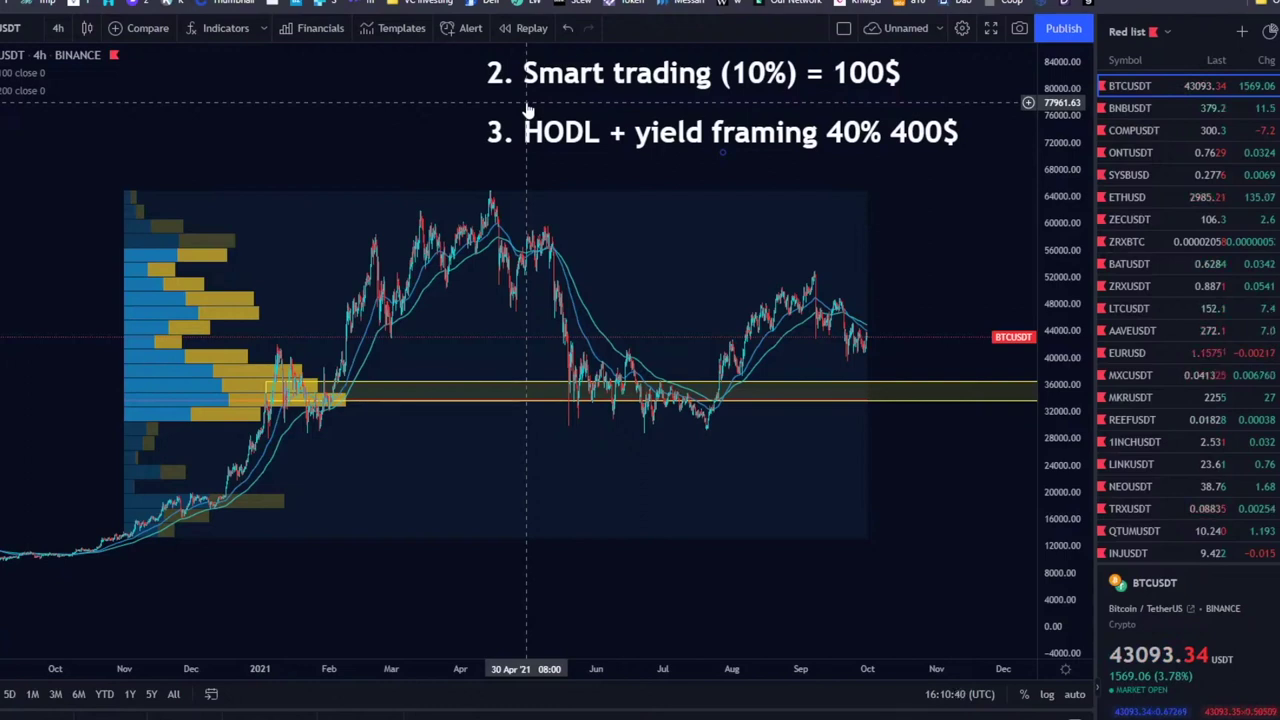
{"action": "left_click_drag", "start_coordinate": [894, 337], "coordinate": [754, 345]}
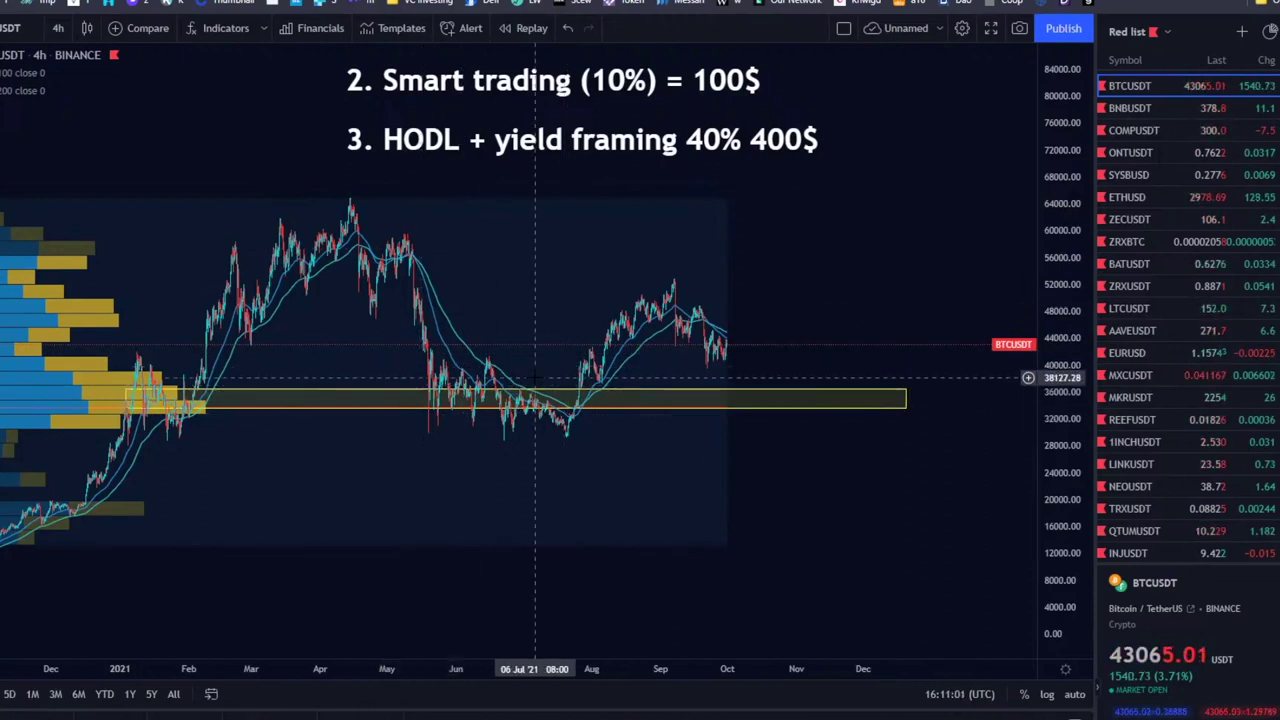
{"action": "scroll", "coordinate": [277, 109], "scroll_direction": "left", "scroll_amount": 2}
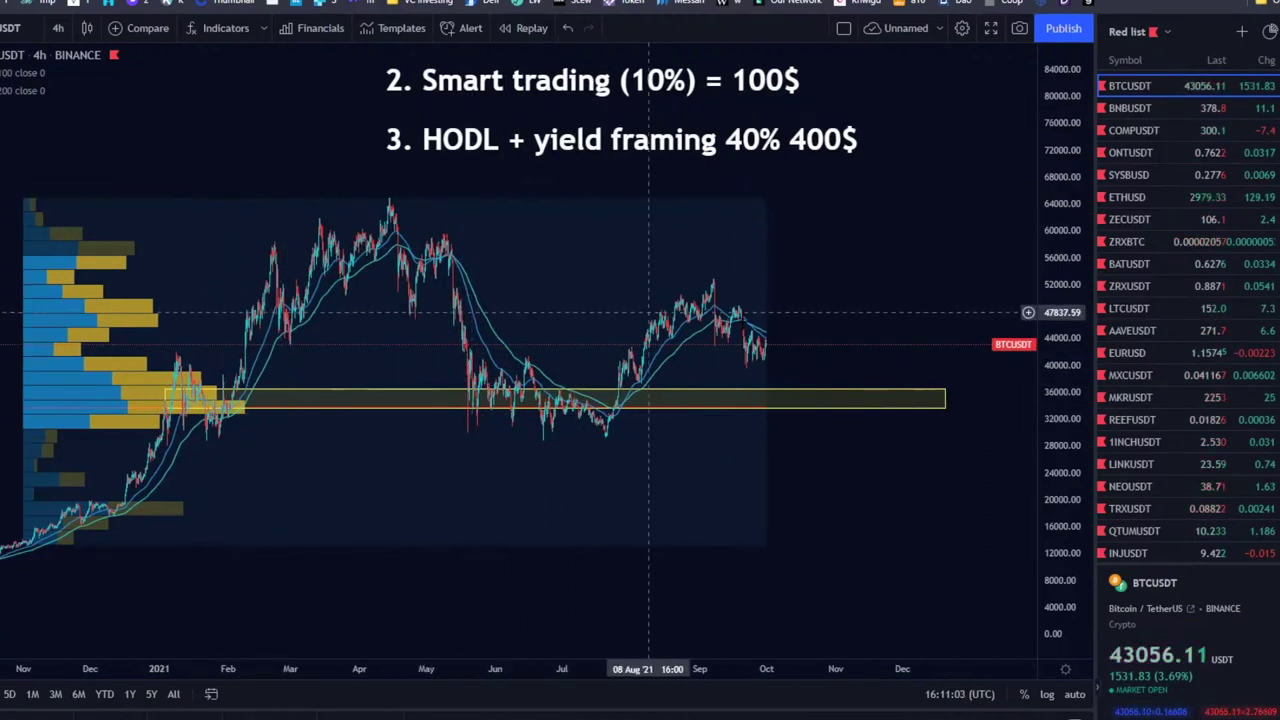
- Examine the 4-hour BTCUSDT price action around the moving averages and the yellow support zone
{"action": "left_click_drag", "start_coordinate": [1073, 490], "coordinate": [1073, 455]}
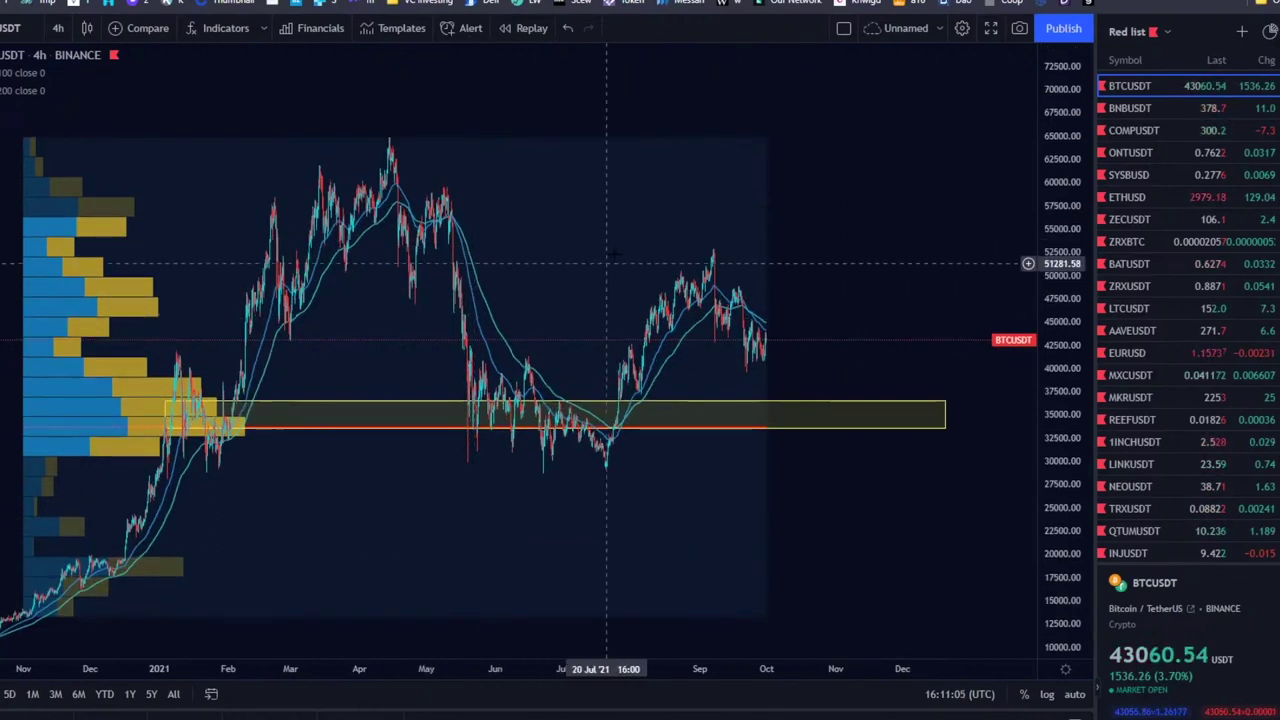
{"action": "scroll", "coordinate": [618, 240], "scroll_direction": "up", "scroll_amount": 2}
{"action": "scroll", "coordinate": [622, 243], "scroll_direction": "down", "scroll_amount": 2}
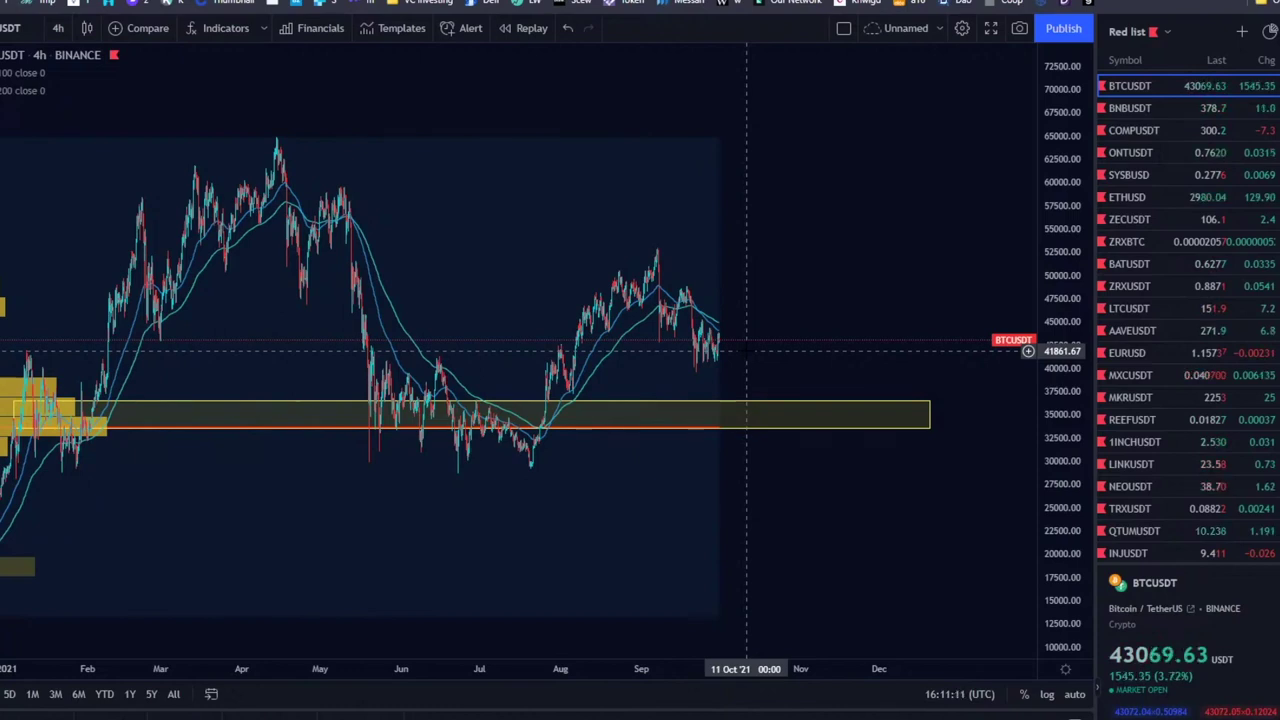
{"action": "scroll", "coordinate": [749, 223], "scroll_direction": "up", "scroll_amount": 2}
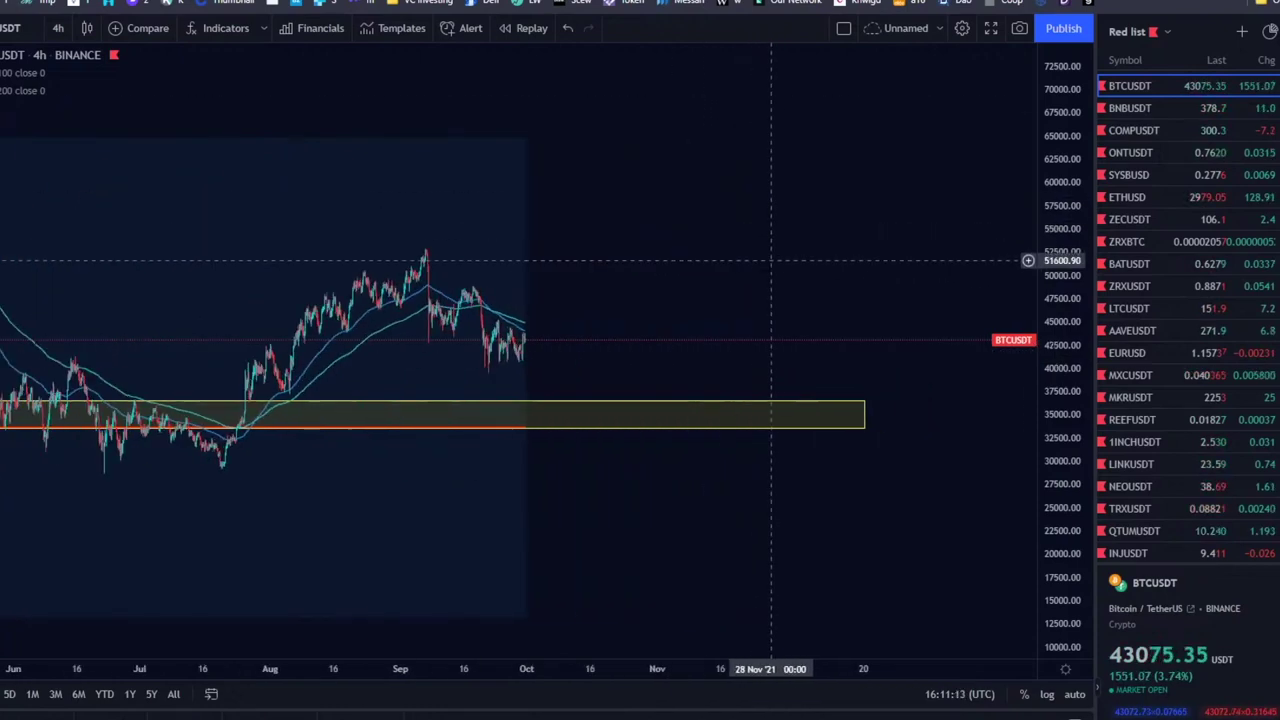
{"action": "scroll", "coordinate": [849, 251], "scroll_direction": "up", "scroll_amount": 3}
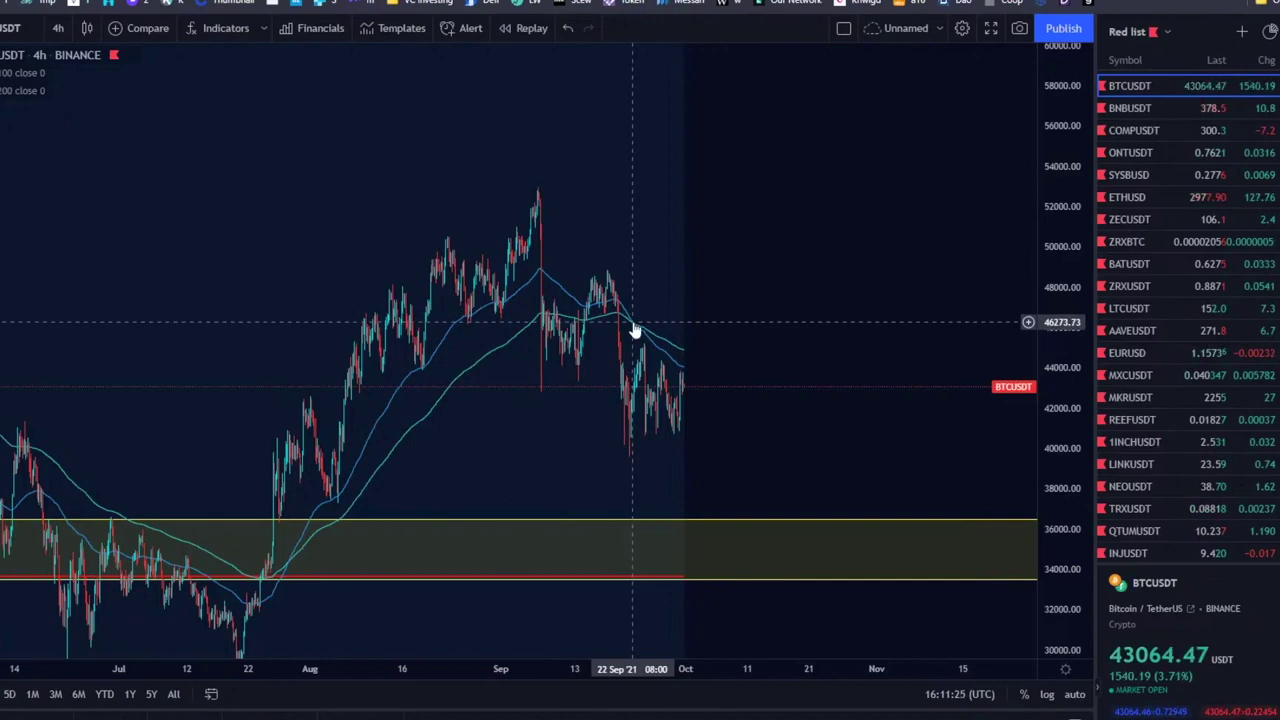
{"action": "scroll", "coordinate": [632, 319], "scroll_direction": "down", "scroll_amount": 2}
{"action": "scroll", "coordinate": [632, 319], "scroll_direction": "down", "scroll_amount": 4}
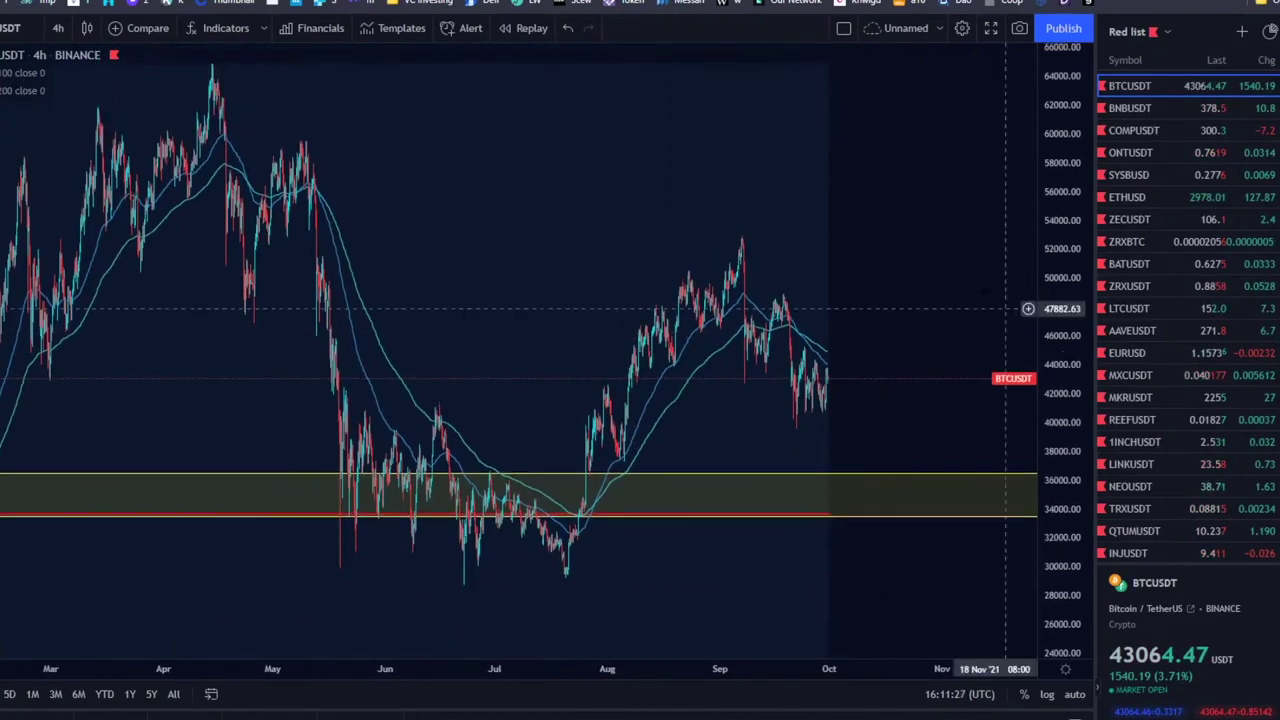
{"action": "scroll", "coordinate": [875, 175], "scroll_direction": "down", "scroll_amount": 3}
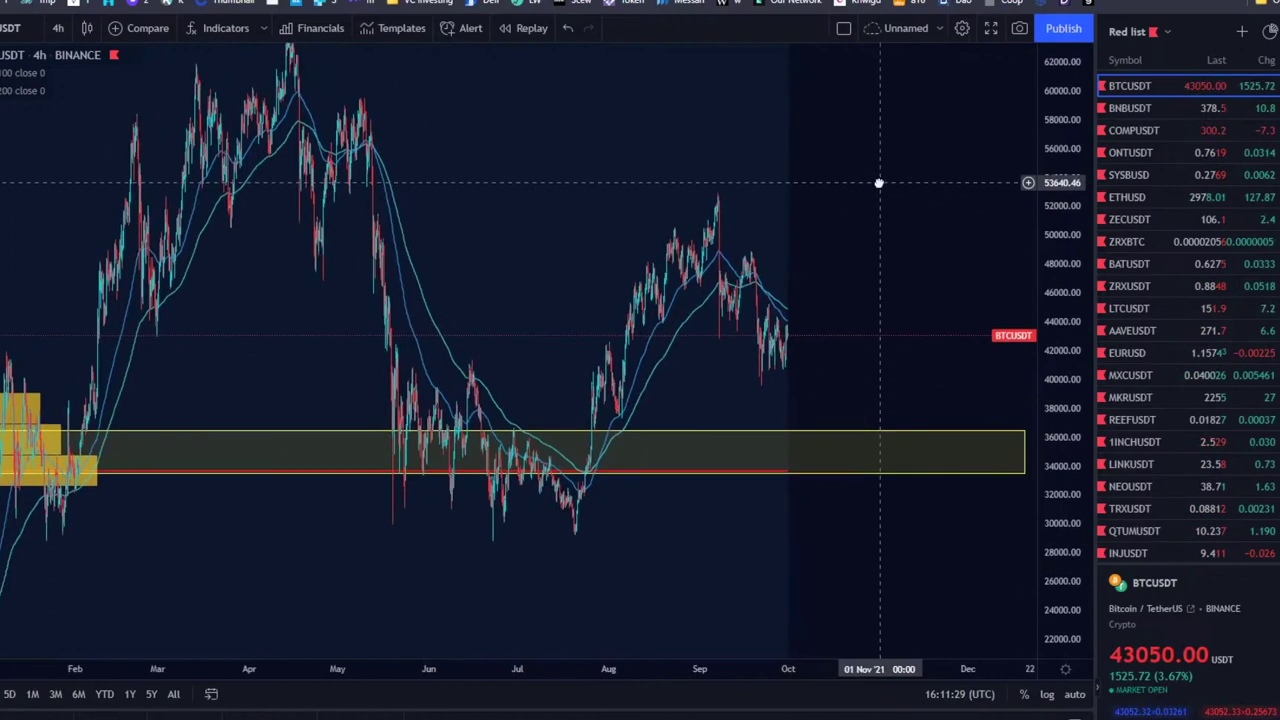
{"action": "scroll", "coordinate": [842, 170], "scroll_direction": "down", "scroll_amount": 4}
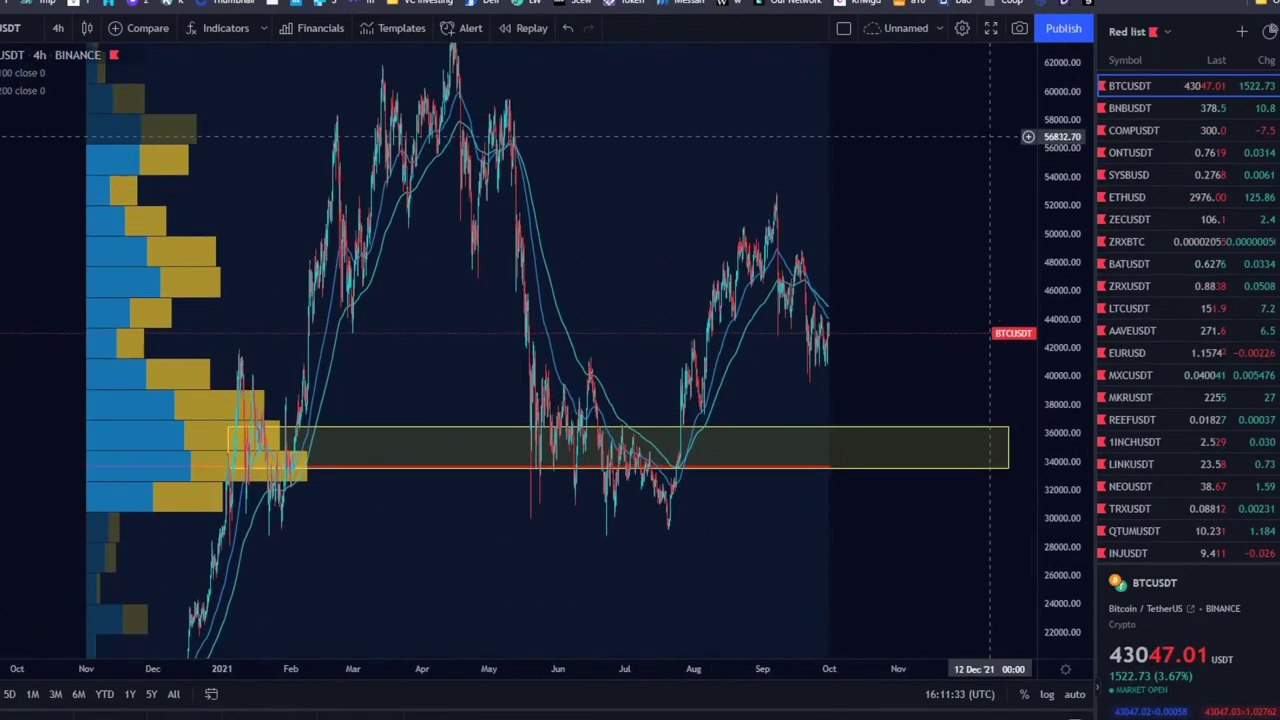
{"action": "scroll", "coordinate": [857, 229], "scroll_direction": "up", "scroll_amount": 5}
{"action": "scroll", "coordinate": [812, 220], "scroll_direction": "down", "scroll_amount": 6}
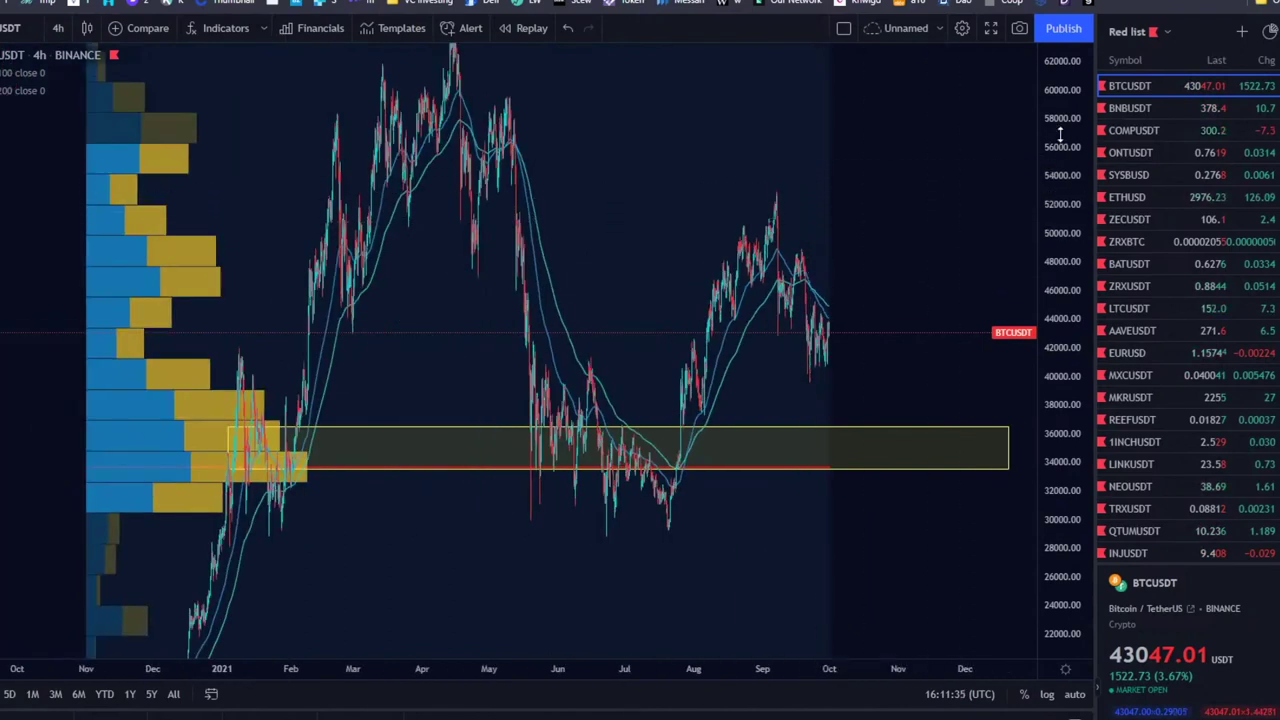
{"action": "left_click_drag", "start_coordinate": [907, 204], "coordinate": [757, 186]}
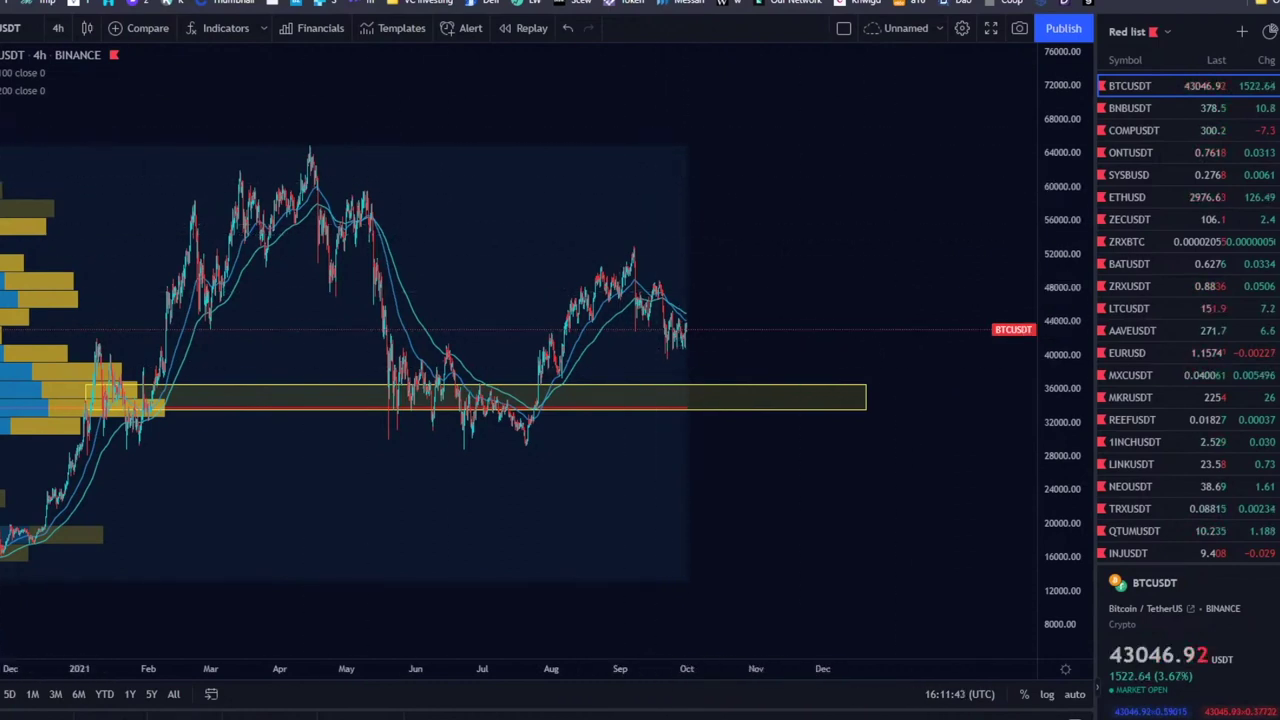
{"action": "left_click", "coordinate": [714, 395]}
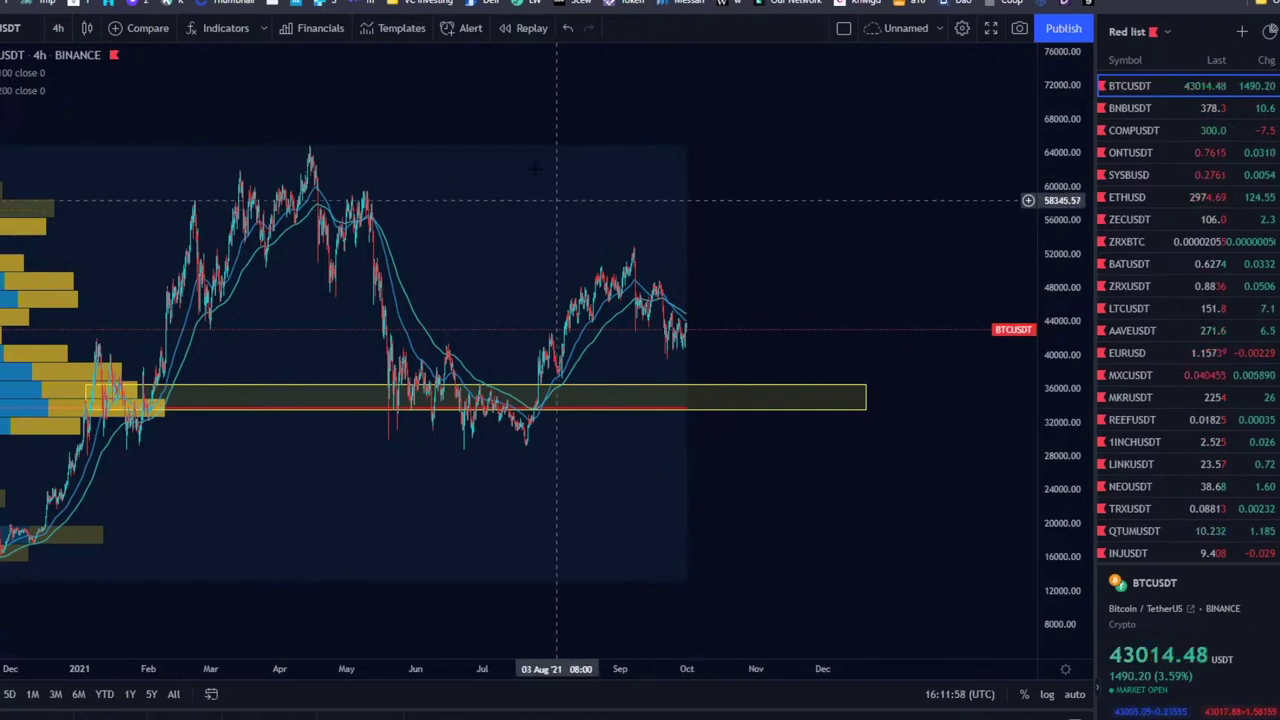
- Add the Ichimoku Cloud indicator to the BTCUSDT chart and check its style settings without changing them
{"action": "left_click", "coordinate": [216, 28]}
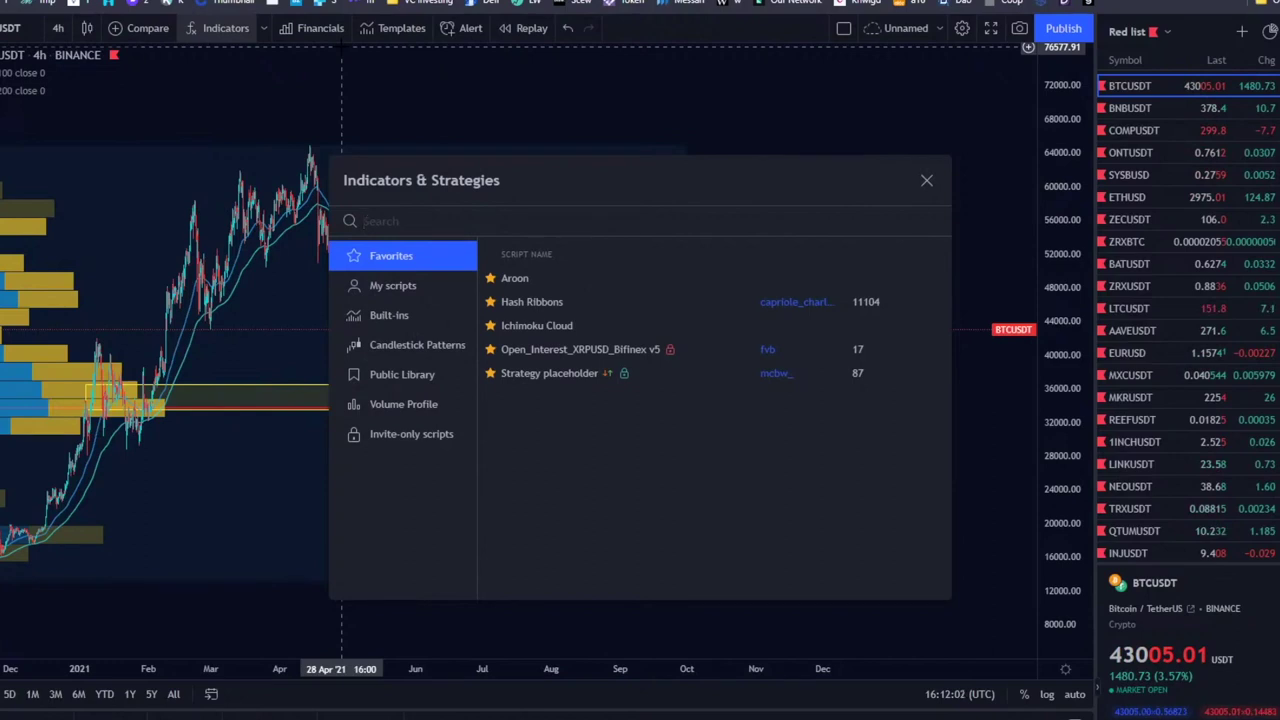
{"action": "left_click", "coordinate": [587, 325]}
{"action": "left_click", "coordinate": [926, 180]}
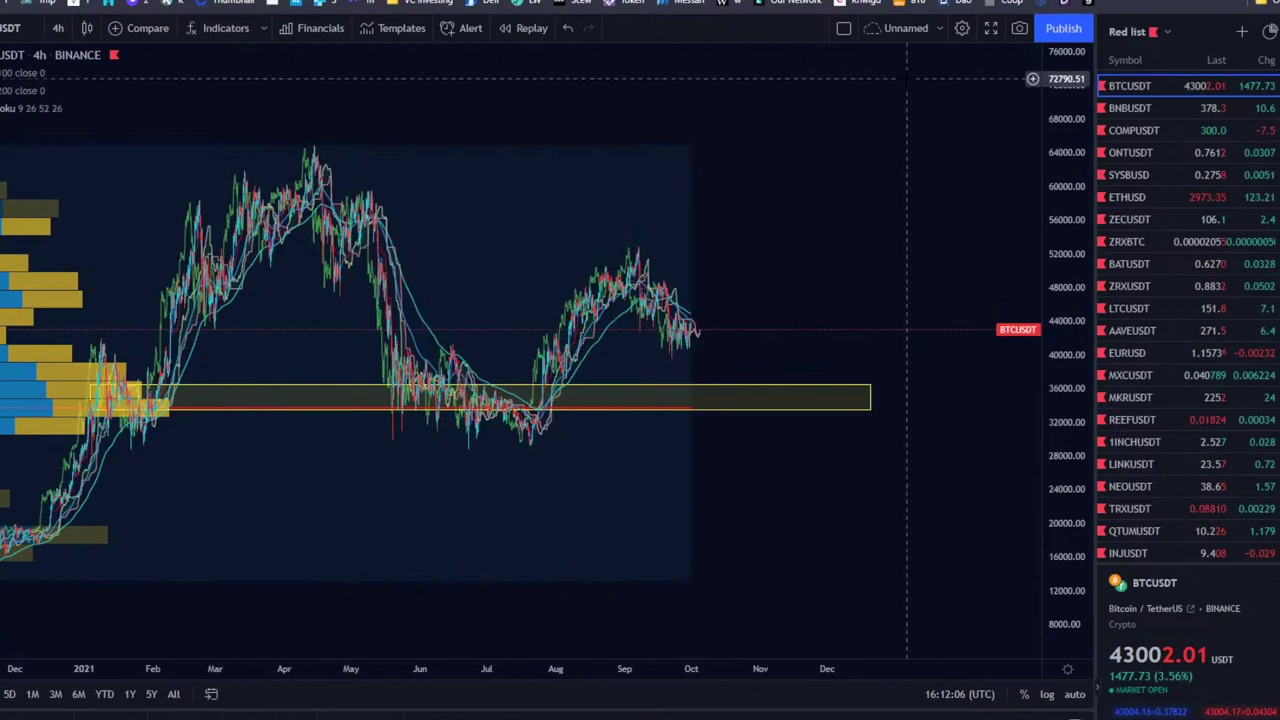
{"action": "double_click", "coordinate": [598, 273]}
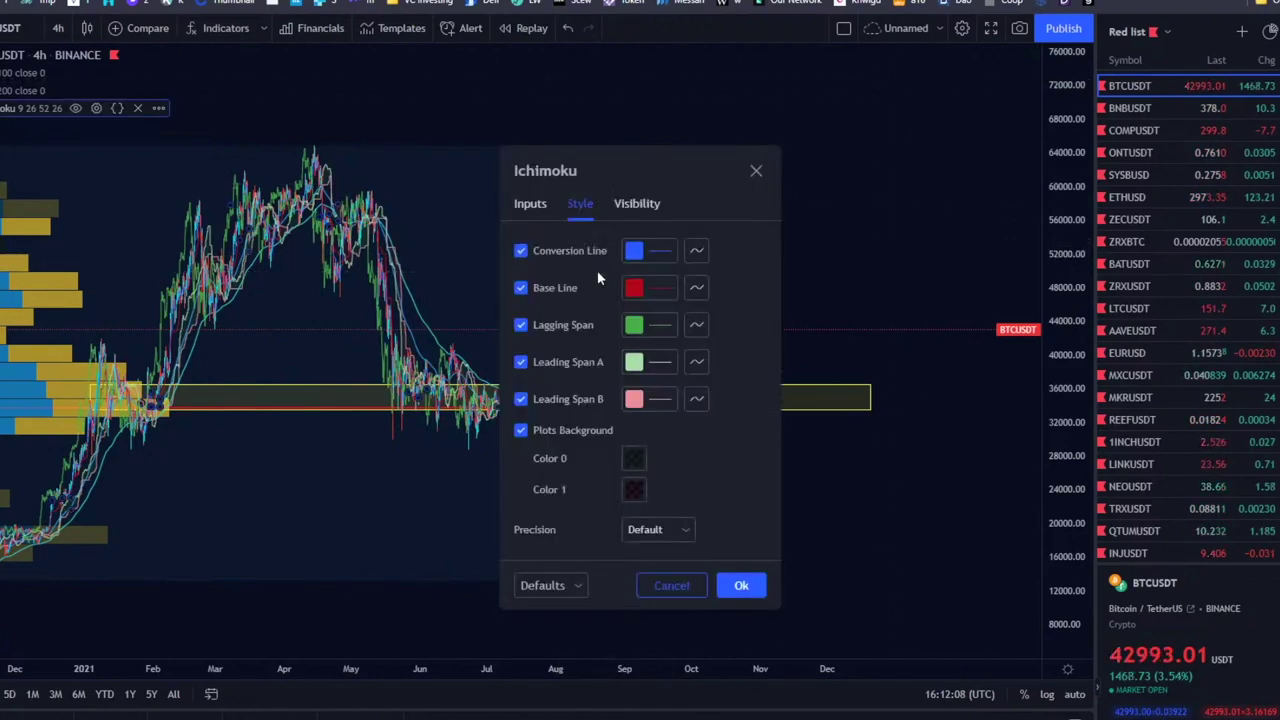
{"action": "left_click", "coordinate": [857, 157]}
- Change the BTCUSDT chart to the 1 day timeframe and frame the recent candles with the Ichimoku cloud
{"action": "scroll", "coordinate": [709, 257], "scroll_direction": "up", "scroll_amount": 5}
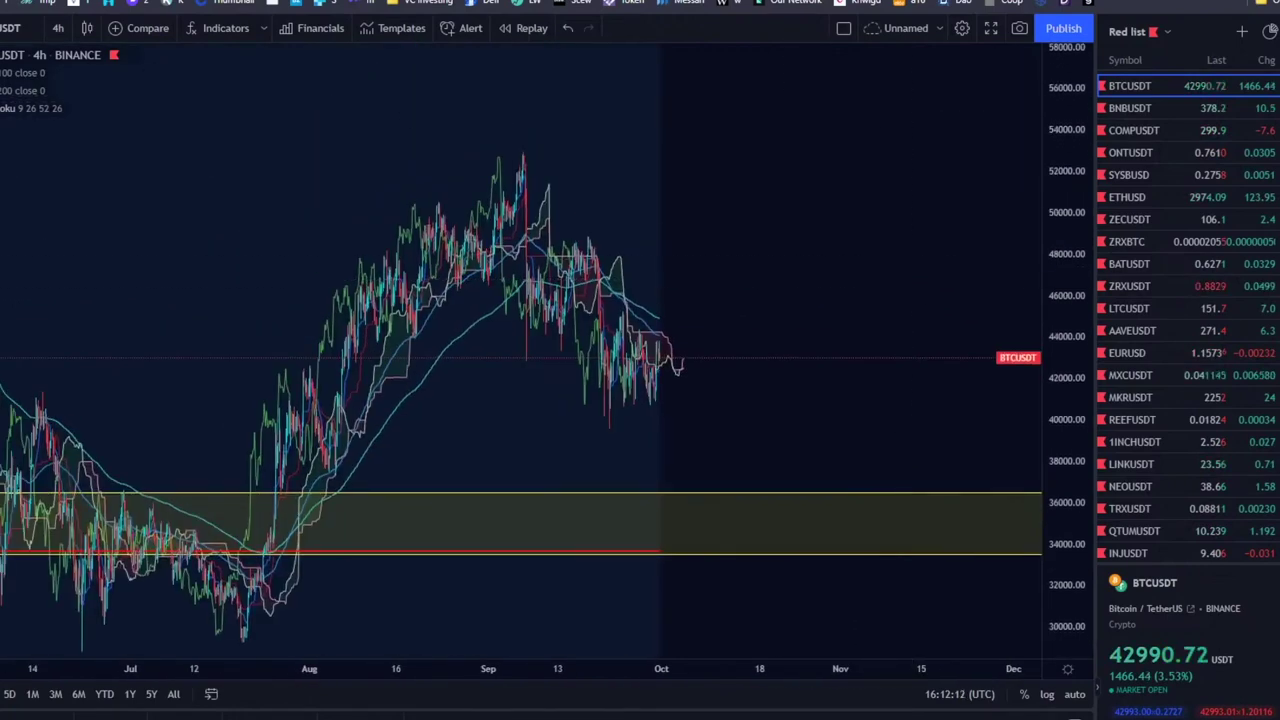
{"action": "left_click", "coordinate": [58, 28]}
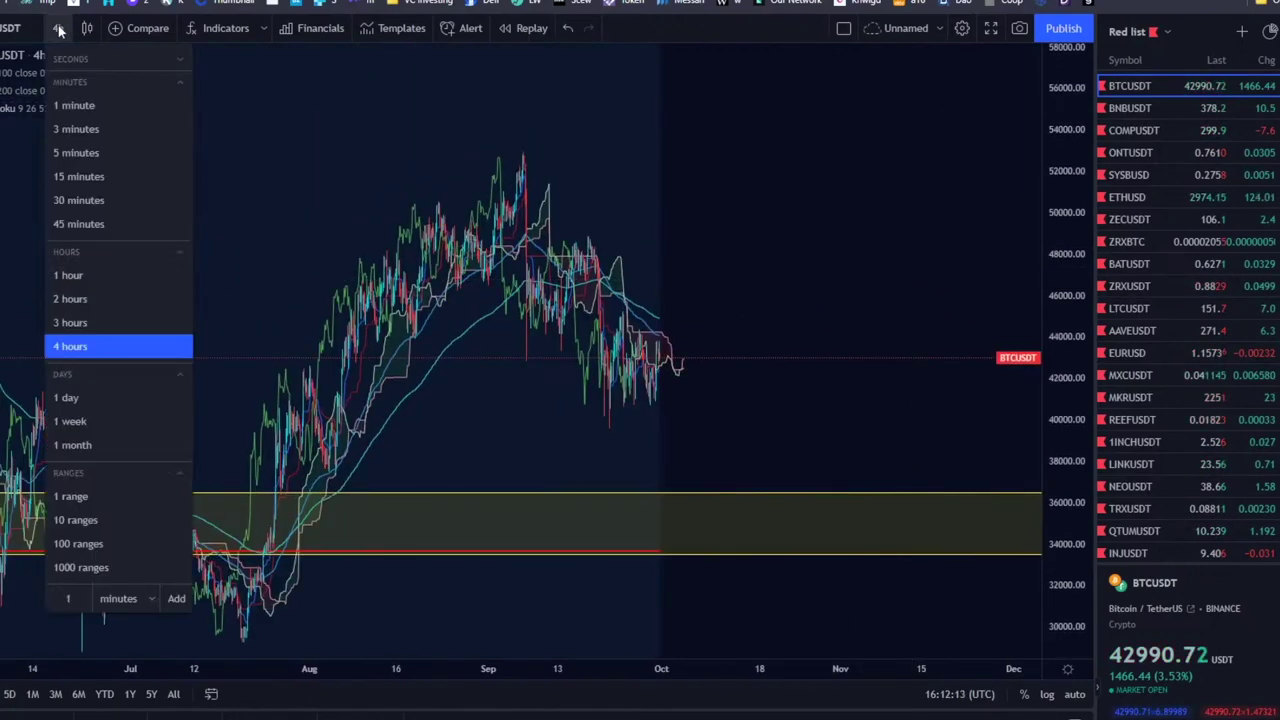
{"action": "left_click", "coordinate": [70, 398]}
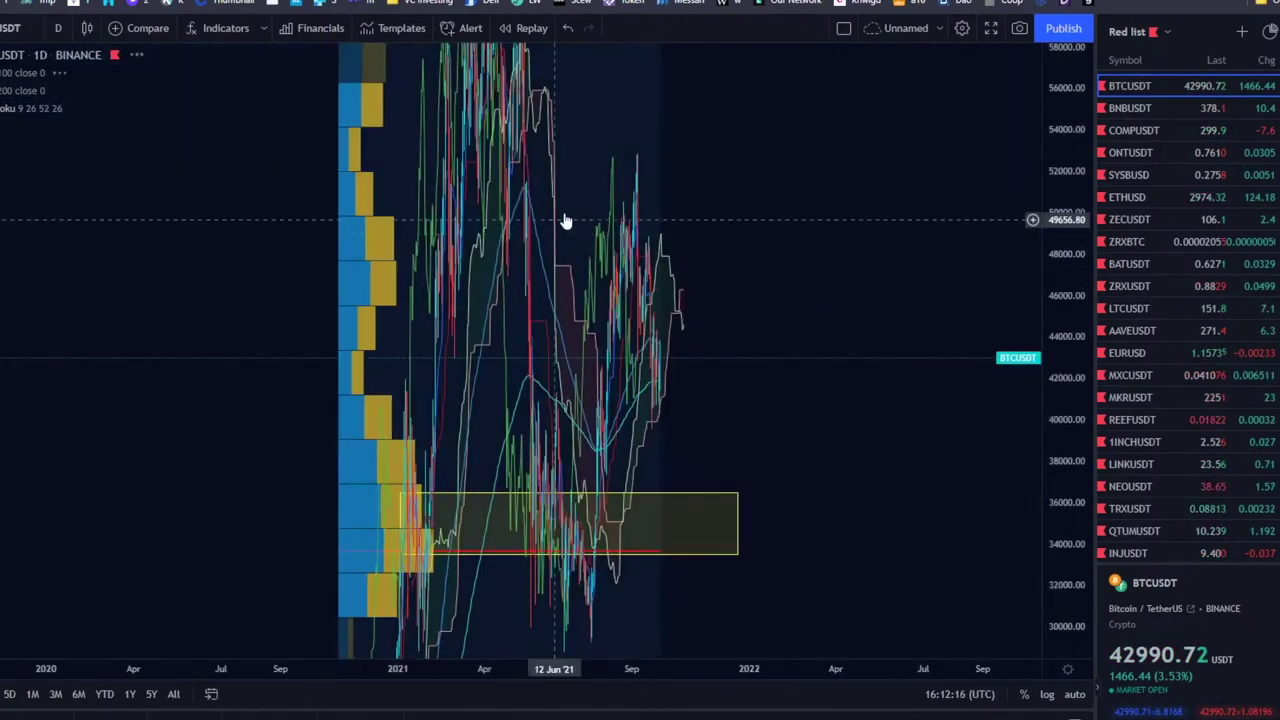
{"action": "scroll", "coordinate": [730, 293], "scroll_direction": "up", "scroll_amount": 3}
{"action": "left_click_drag", "start_coordinate": [551, 194], "coordinate": [846, 194]}
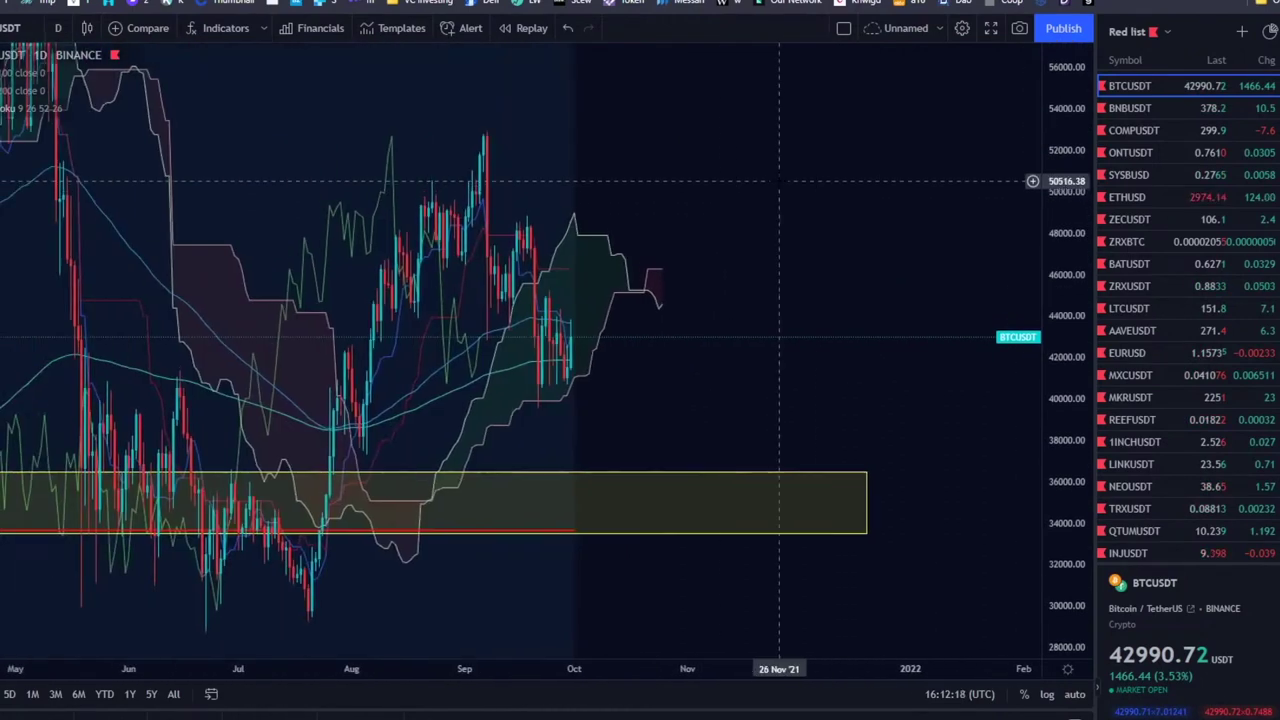
{"action": "left_click_drag", "start_coordinate": [1060, 250], "coordinate": [1052, 330]}
{"action": "scroll", "coordinate": [886, 297], "scroll_direction": "up", "scroll_amount": 3}
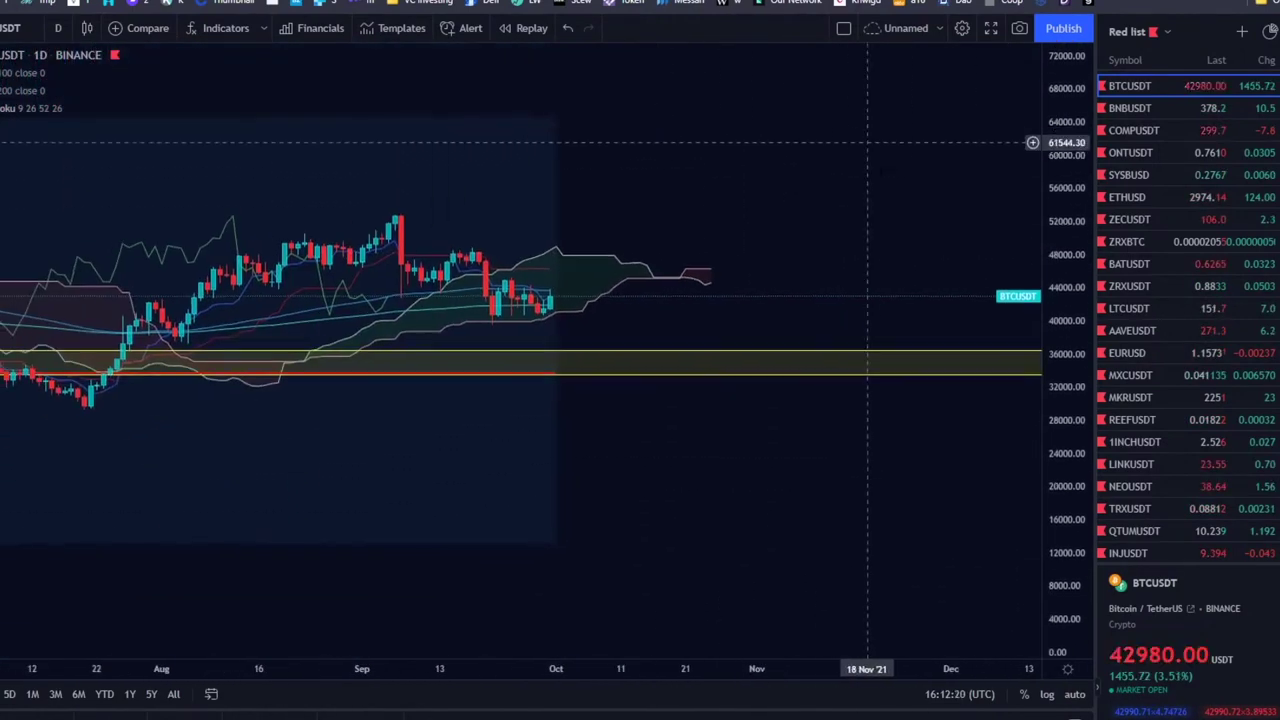
- Hide the Conversion Line and Base Line of the Ichimoku indicator and apply the style change
{"action": "double_click", "coordinate": [608, 249]}
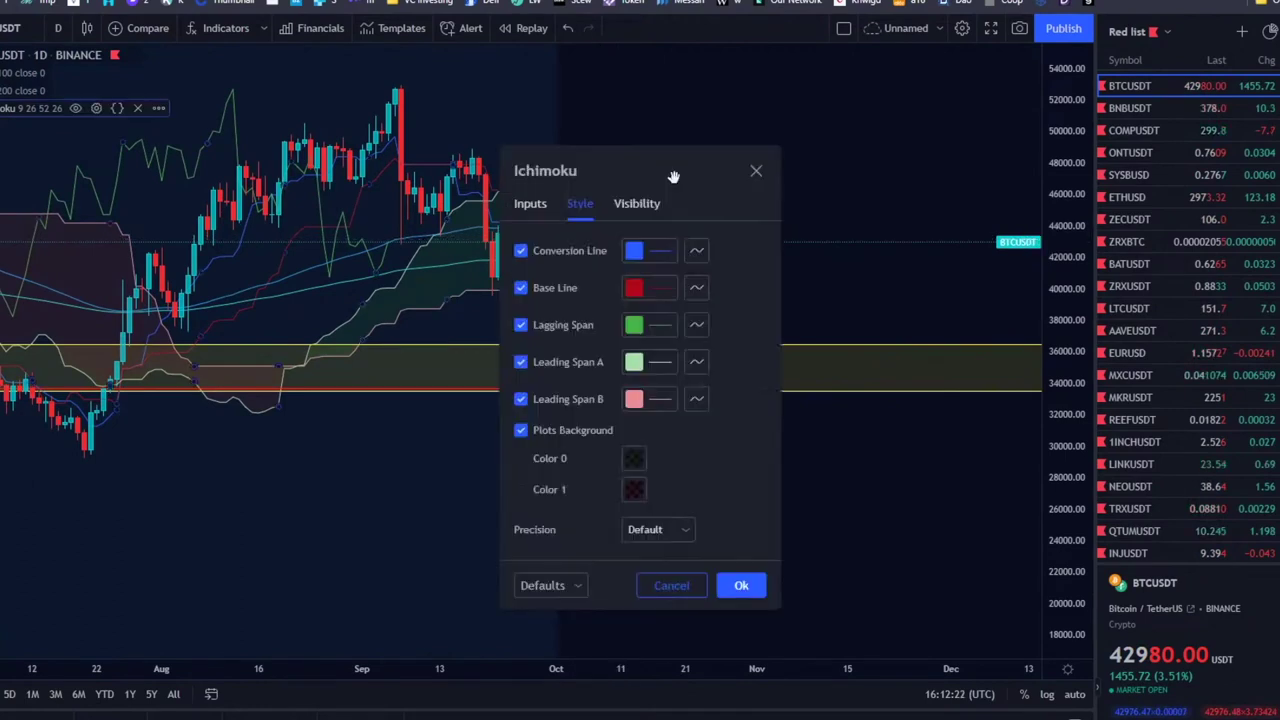
{"action": "left_click_drag", "start_coordinate": [643, 167], "coordinate": [799, 140]}
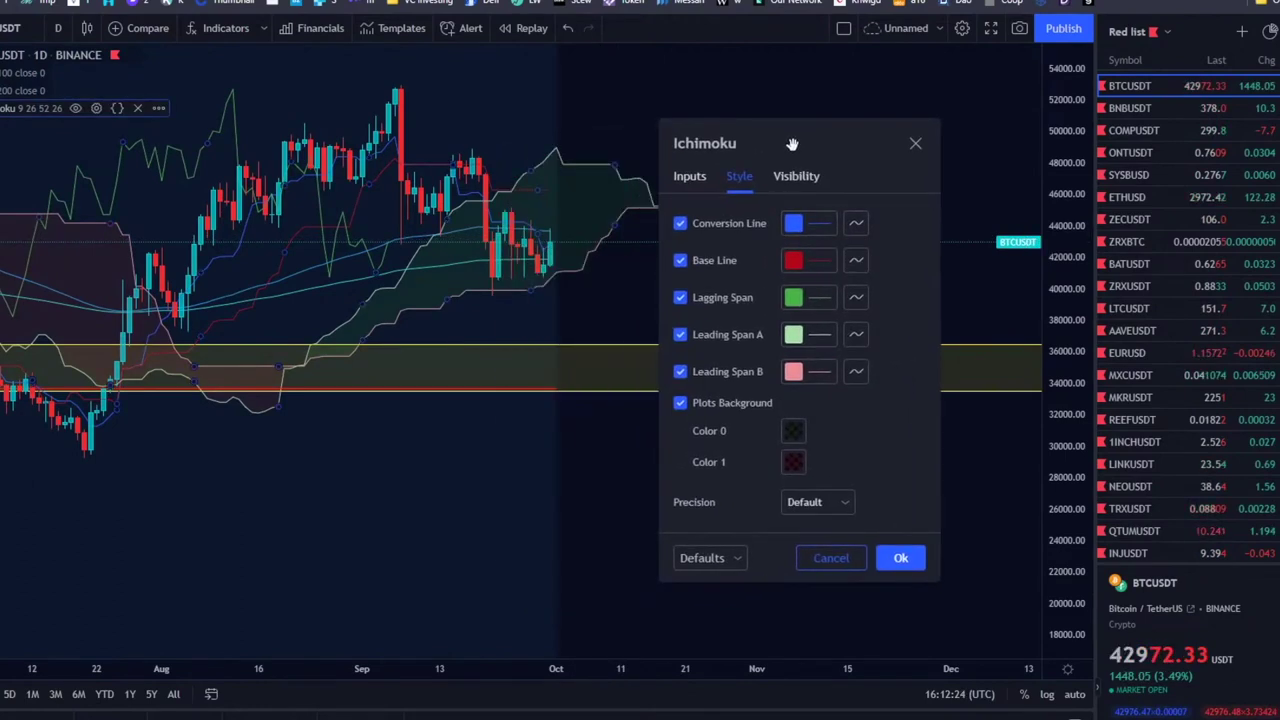
{"action": "left_click", "coordinate": [724, 228]}
{"action": "left_click", "coordinate": [711, 260]}
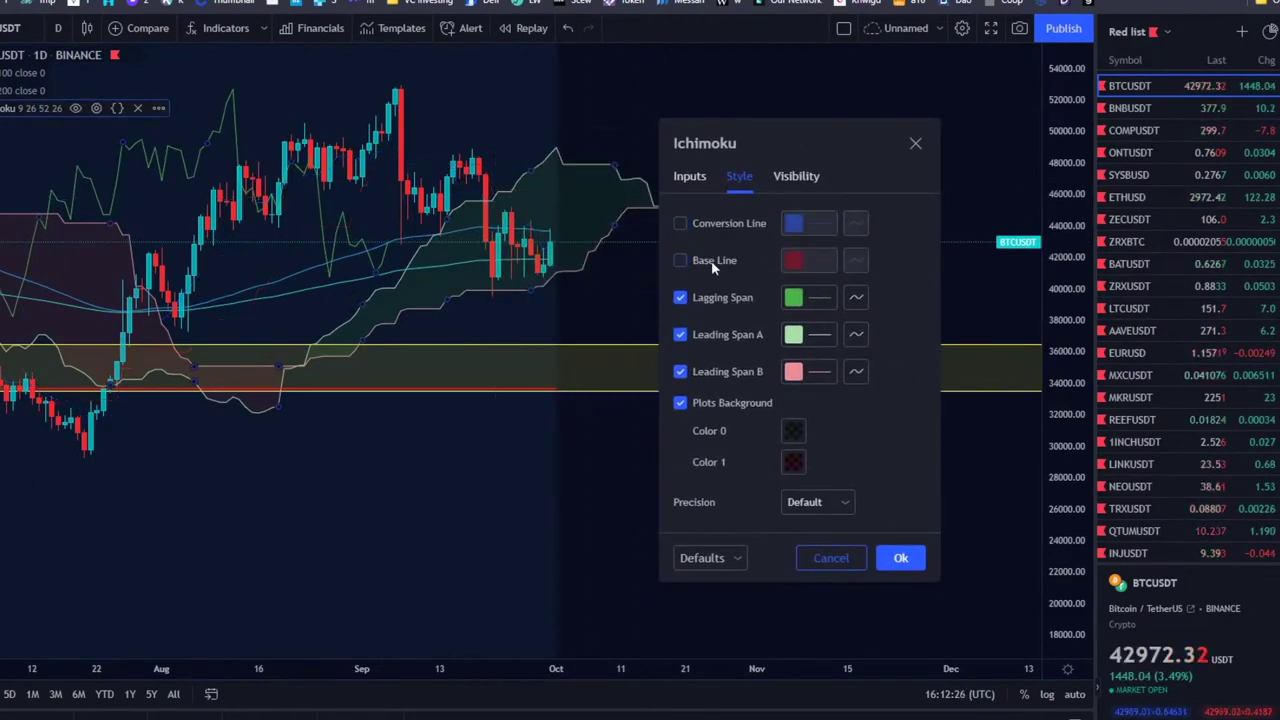
{"action": "left_click", "coordinate": [898, 558]}
{"action": "scroll", "coordinate": [795, 133], "scroll_direction": "down", "scroll_amount": 3}
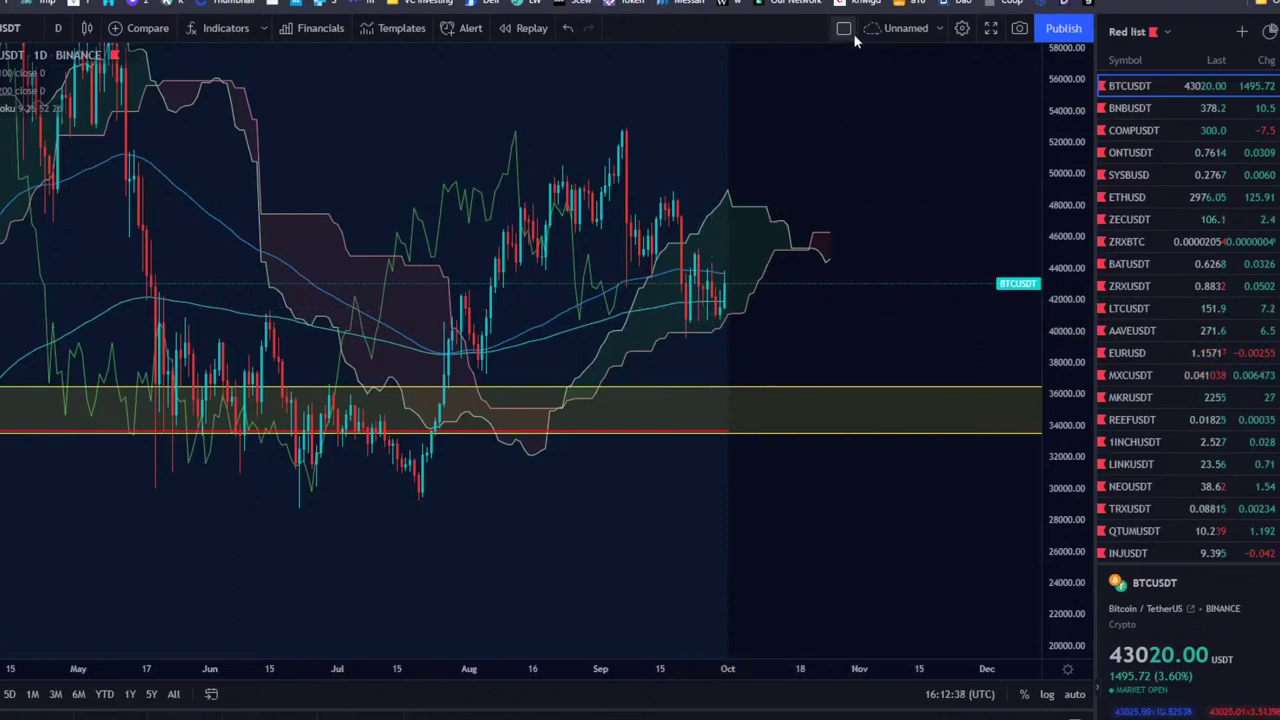
- Examine the daily BTCUSDT price relative to the Ichimoku cloud, from recent candles back to late 2020
{"action": "mouse_move", "coordinate": [381, 117]}
{"action": "left_mouse_down"}
{"action": "mouse_move", "coordinate": [397, 136]}
{"action": "mouse_move", "coordinate": [377, 141]}
{"action": "left_mouse_up"}
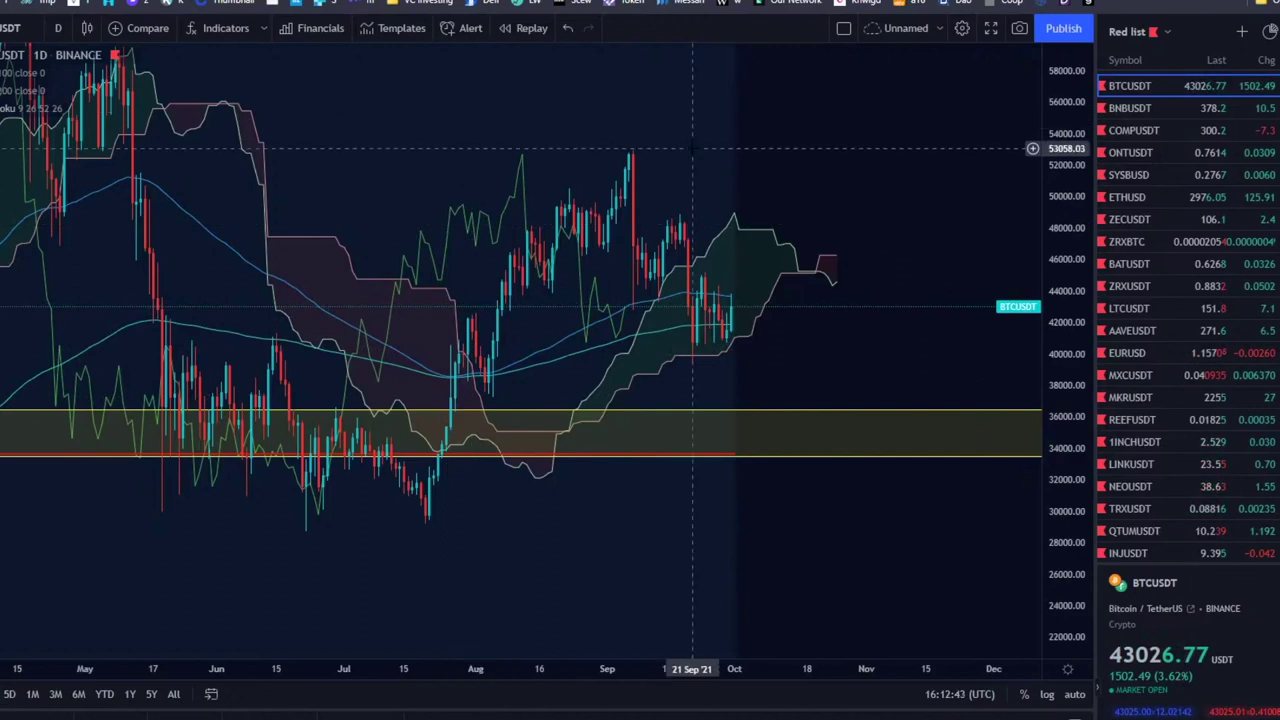
{"action": "left_click_drag", "start_coordinate": [697, 134], "coordinate": [673, 138]}
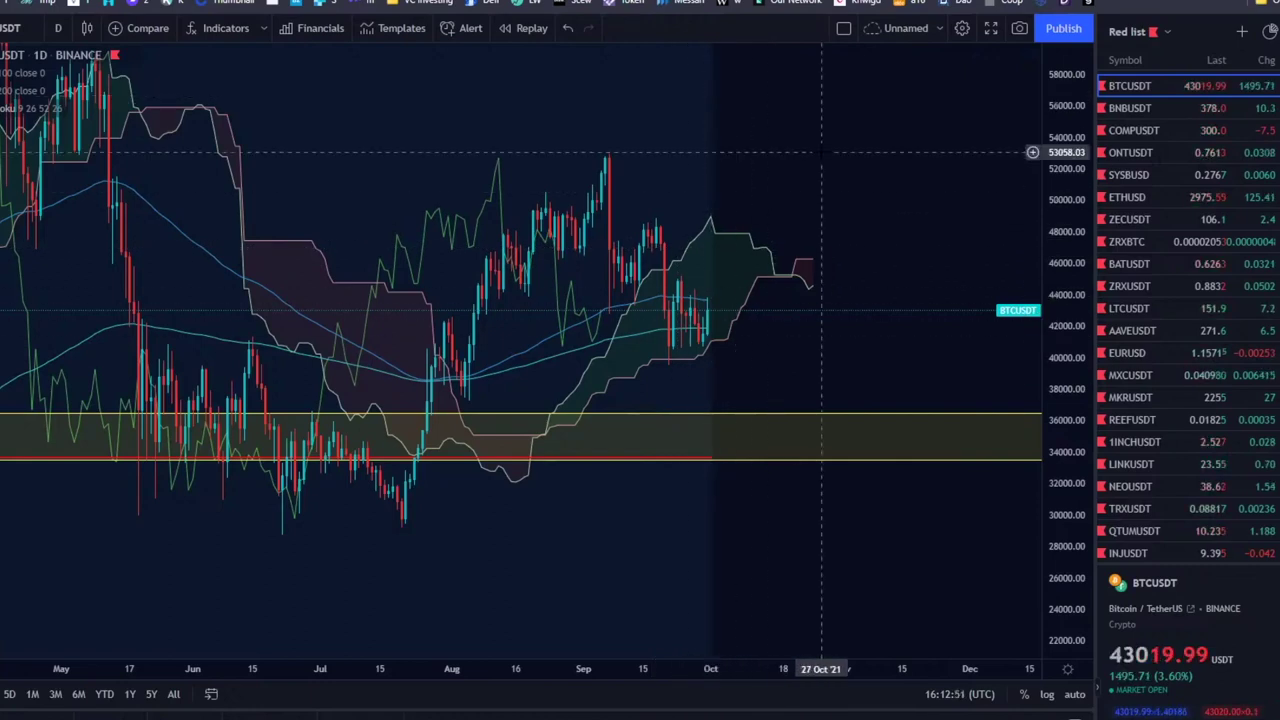
{"action": "scroll", "coordinate": [822, 152], "scroll_direction": "down", "scroll_amount": 3}
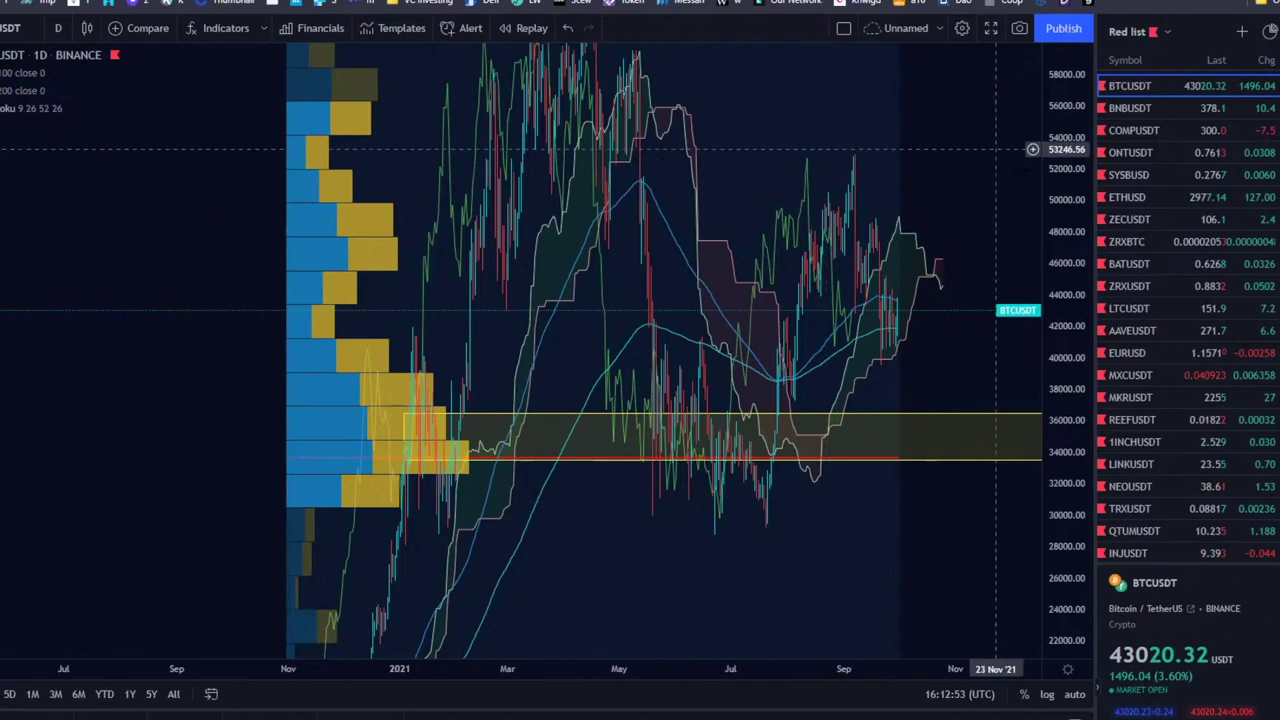
{"action": "scroll", "coordinate": [1037, 148], "scroll_direction": "down", "scroll_amount": 1}
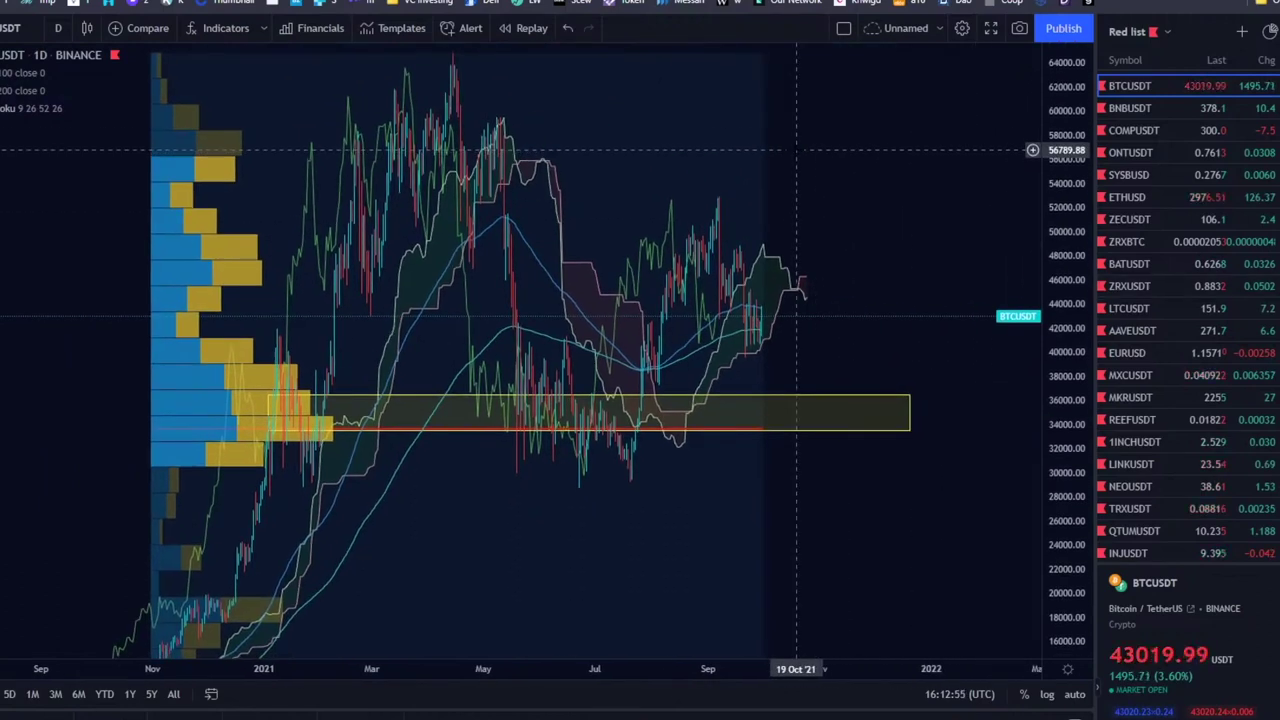
- Undo the Ichimoku Cloud additions so only the moving averages and drawings stay on the daily BTCUSDT chart
{"action": "scroll", "coordinate": [795, 150], "scroll_direction": "up", "scroll_amount": 3}
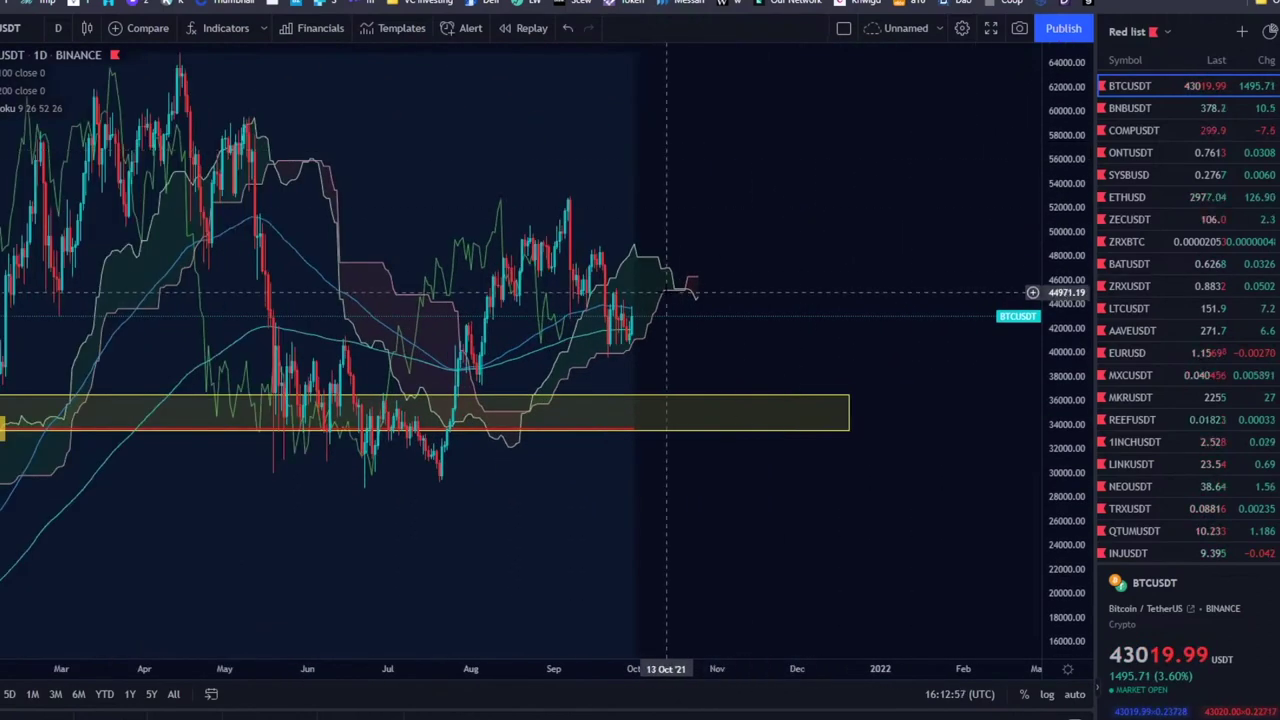
{"action": "key", "text": "ctrl+z"}
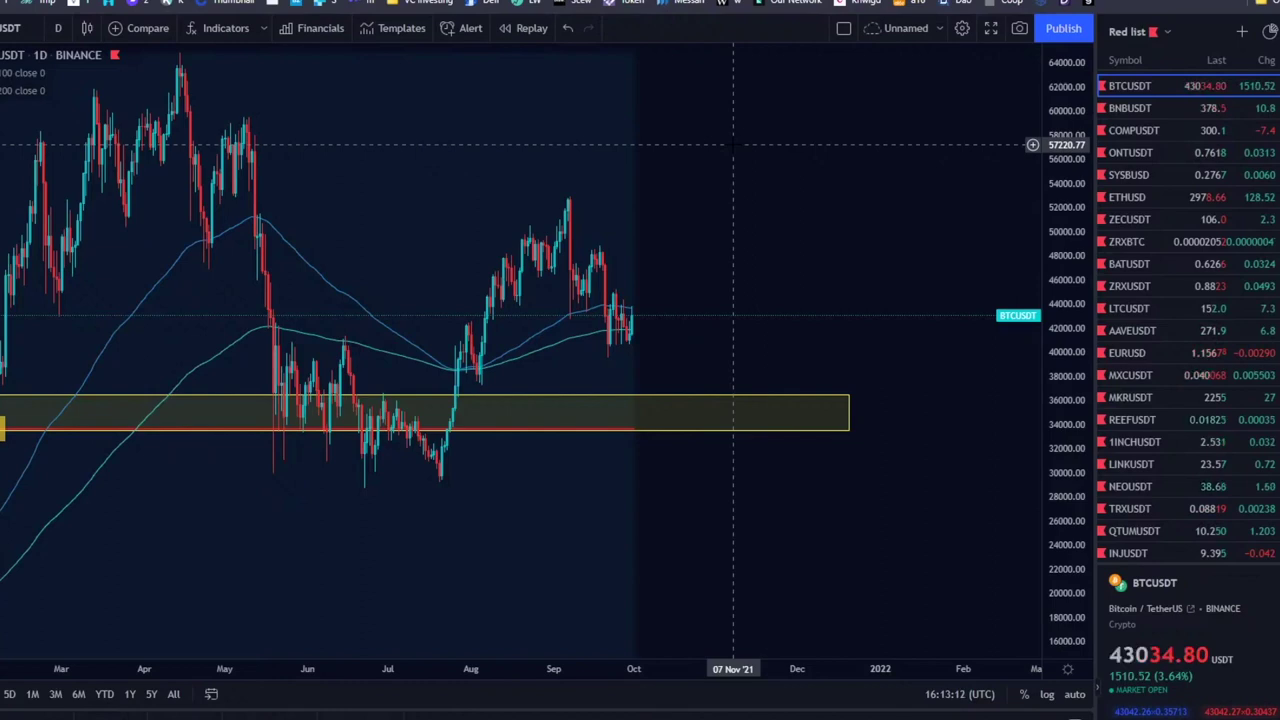
- Draw a rectangle on the daily BTCUSDT chart from about 43,500 to 49,920, spanning 4 May to 22 June 2021
{"action": "scroll", "coordinate": [734, 145], "scroll_direction": "down", "scroll_amount": 2}
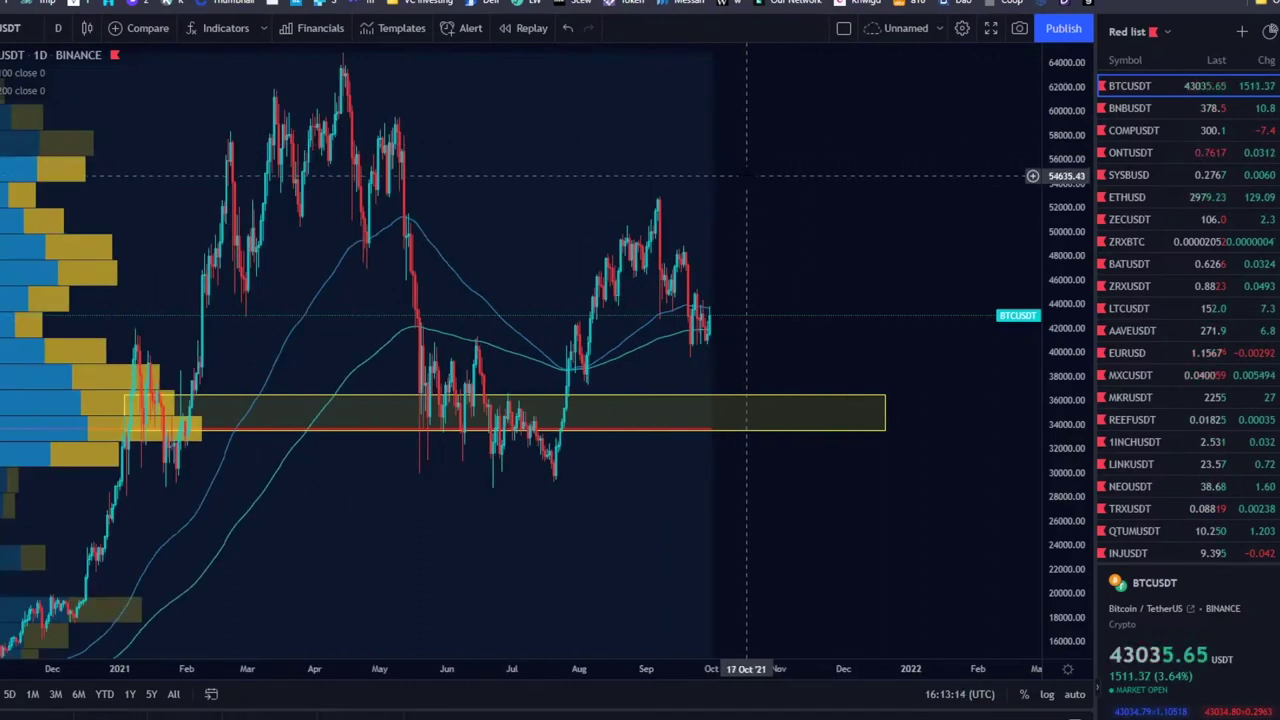
{"action": "scroll", "coordinate": [746, 172], "scroll_direction": "down", "scroll_amount": 1}
{"action": "left_click_drag", "start_coordinate": [746, 176], "coordinate": [657, 288]}
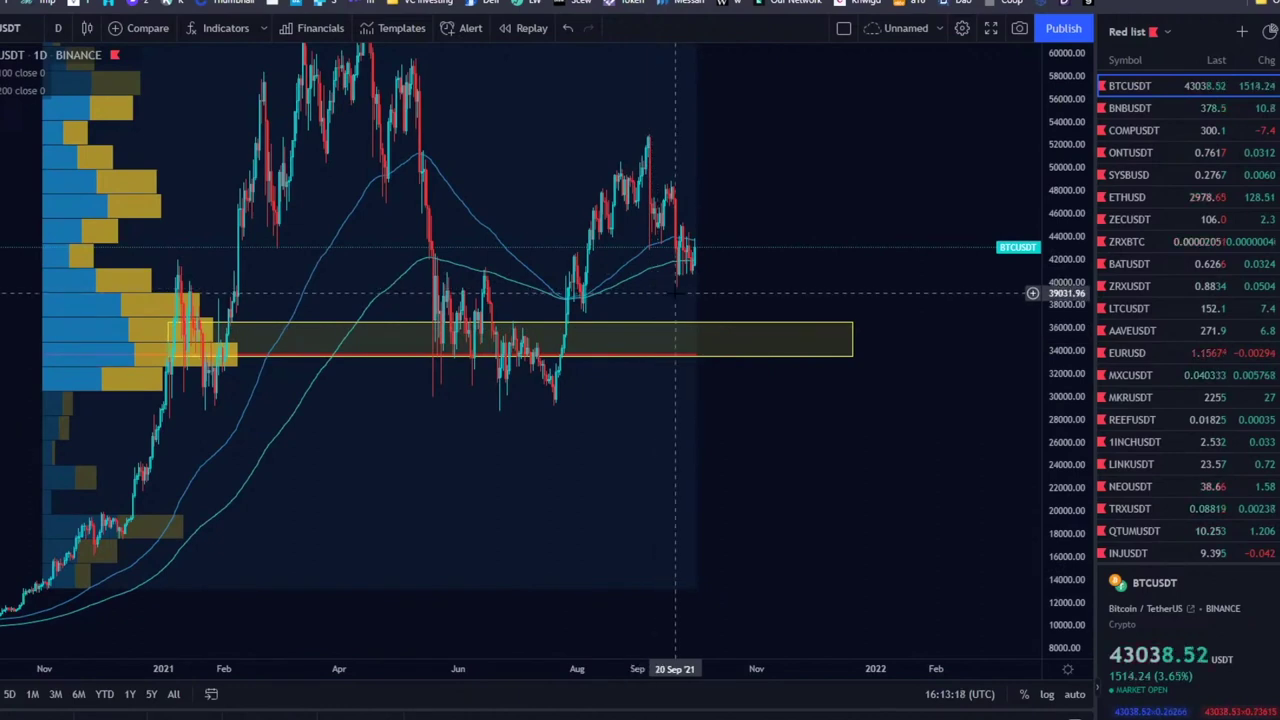
{"action": "left_click", "coordinate": [686, 324]}
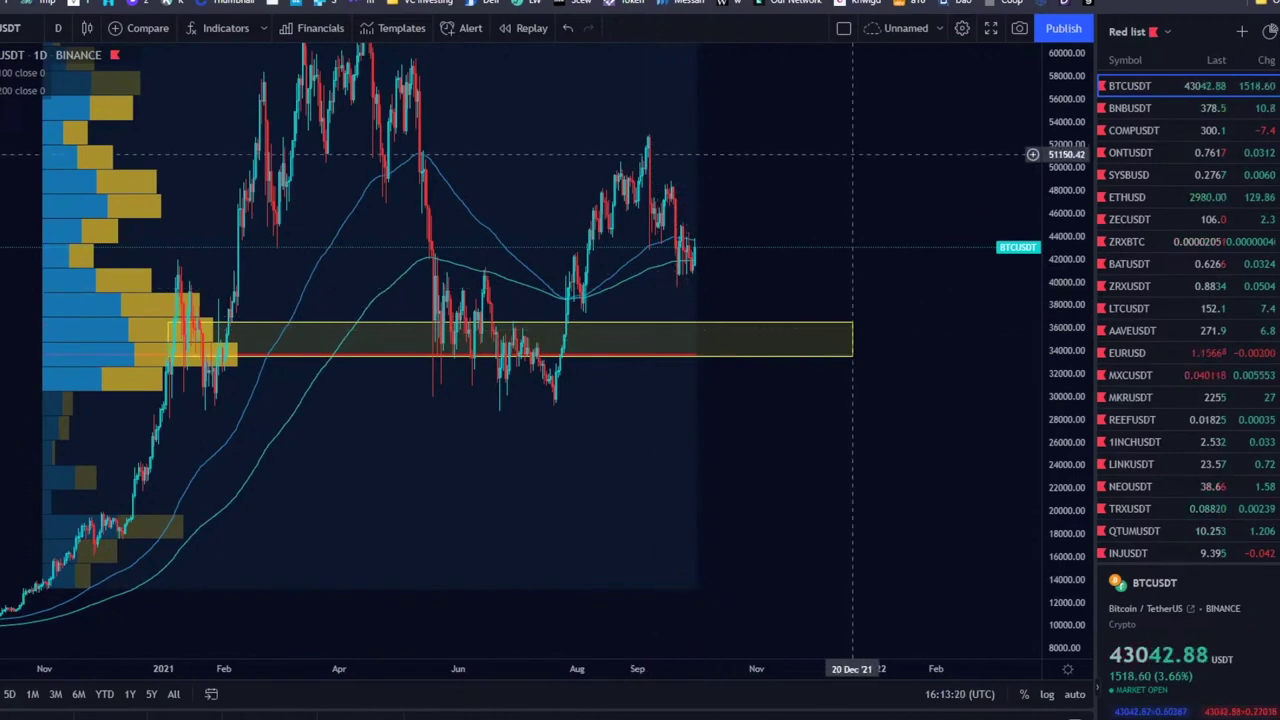
{"action": "scroll", "coordinate": [807, 175], "scroll_direction": "right", "scroll_amount": 2}
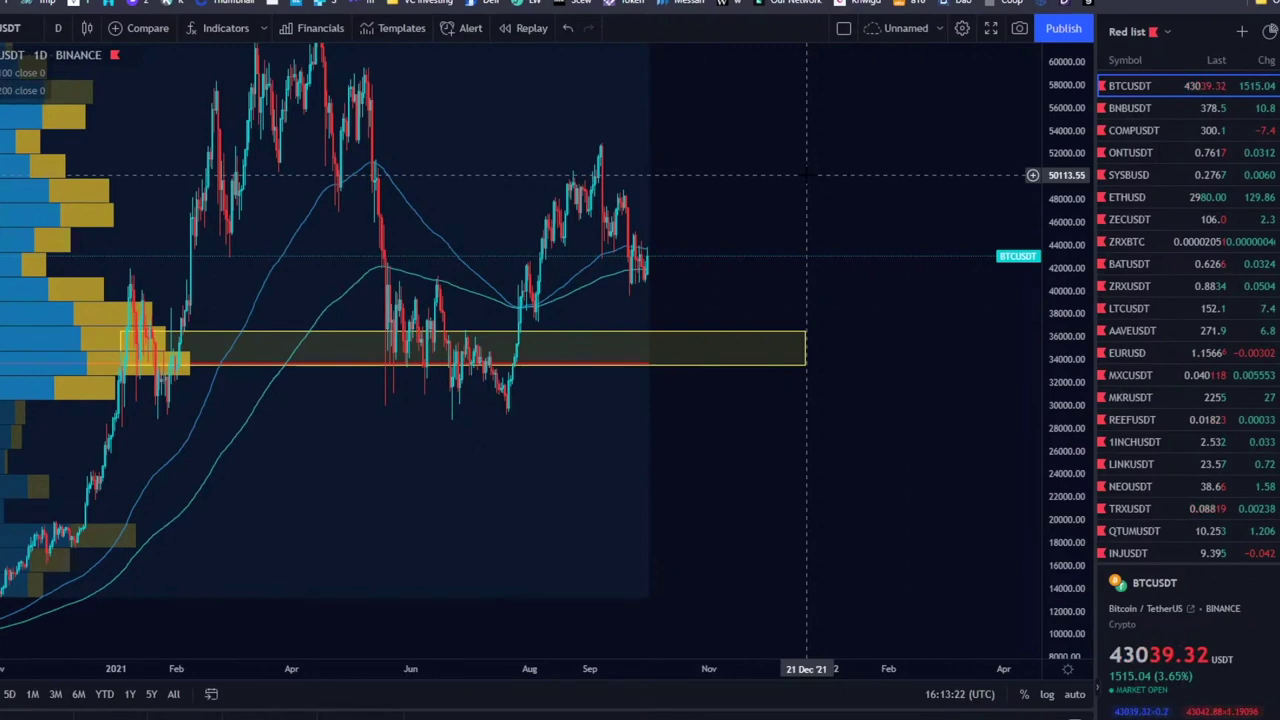
{"action": "scroll", "coordinate": [760, 162], "scroll_direction": "left", "scroll_amount": 1}
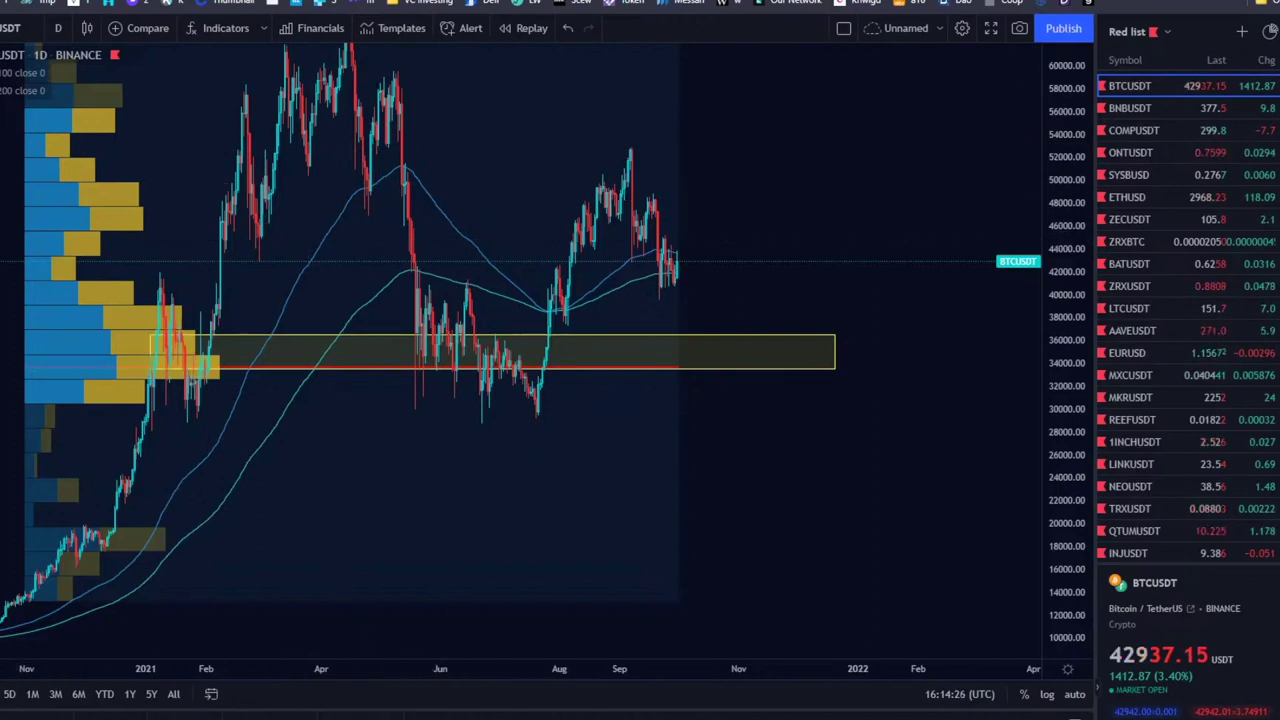
{"action": "mouse_move", "coordinate": [386, 218]}
{"action": "left_mouse_down"}
{"action": "mouse_move", "coordinate": [482, 253]}
{"action": "mouse_move", "coordinate": [482, 182]}
{"action": "left_mouse_up"}
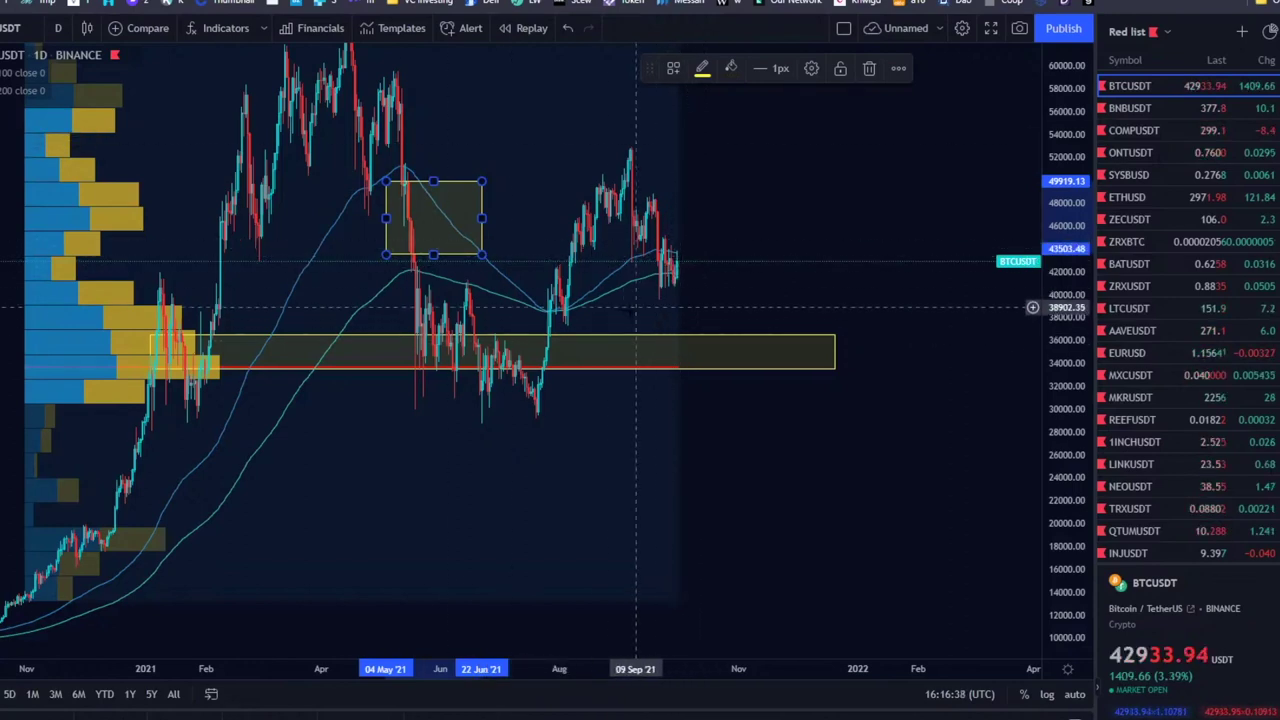
{"action": "left_click", "coordinate": [630, 320]}
{"action": "scroll", "coordinate": [637, 340], "scroll_direction": "right", "scroll_amount": 3}
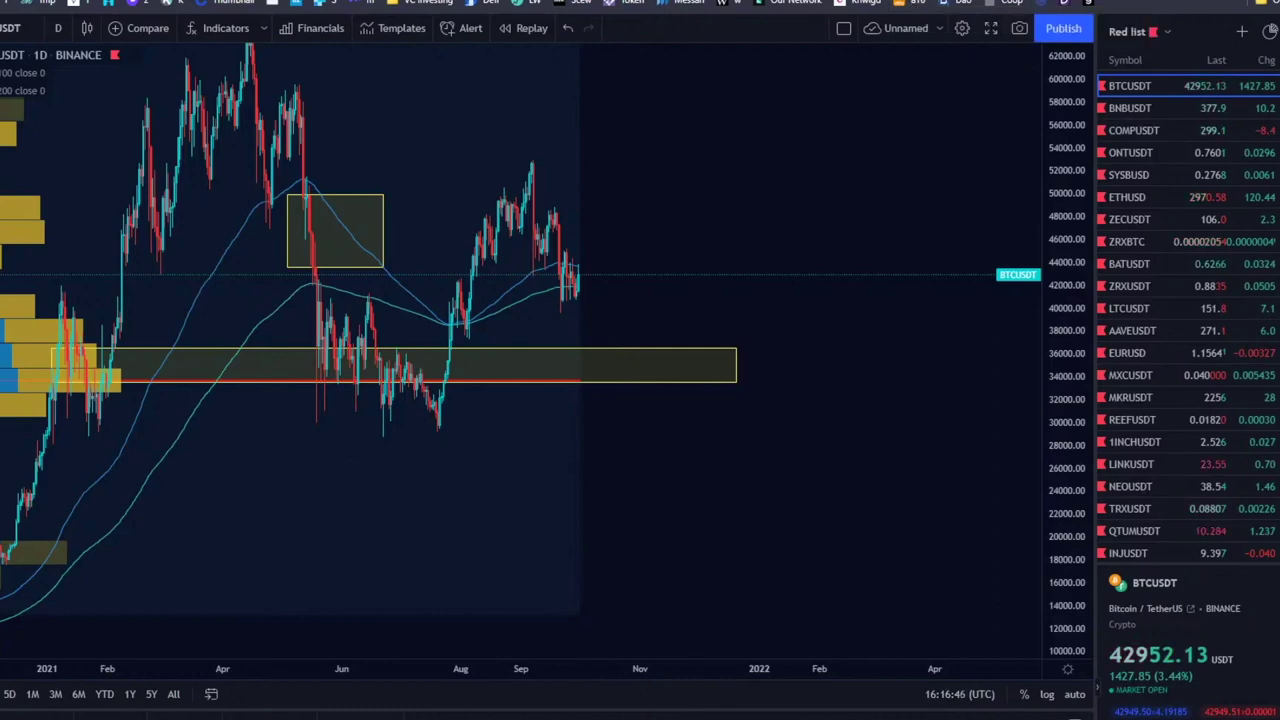
- Switch to the trading bot platform, open the SNX/USDT Classic bot's details and inspect its executed trades on the chart
{"action": "left_click", "coordinate": [941, 5]}
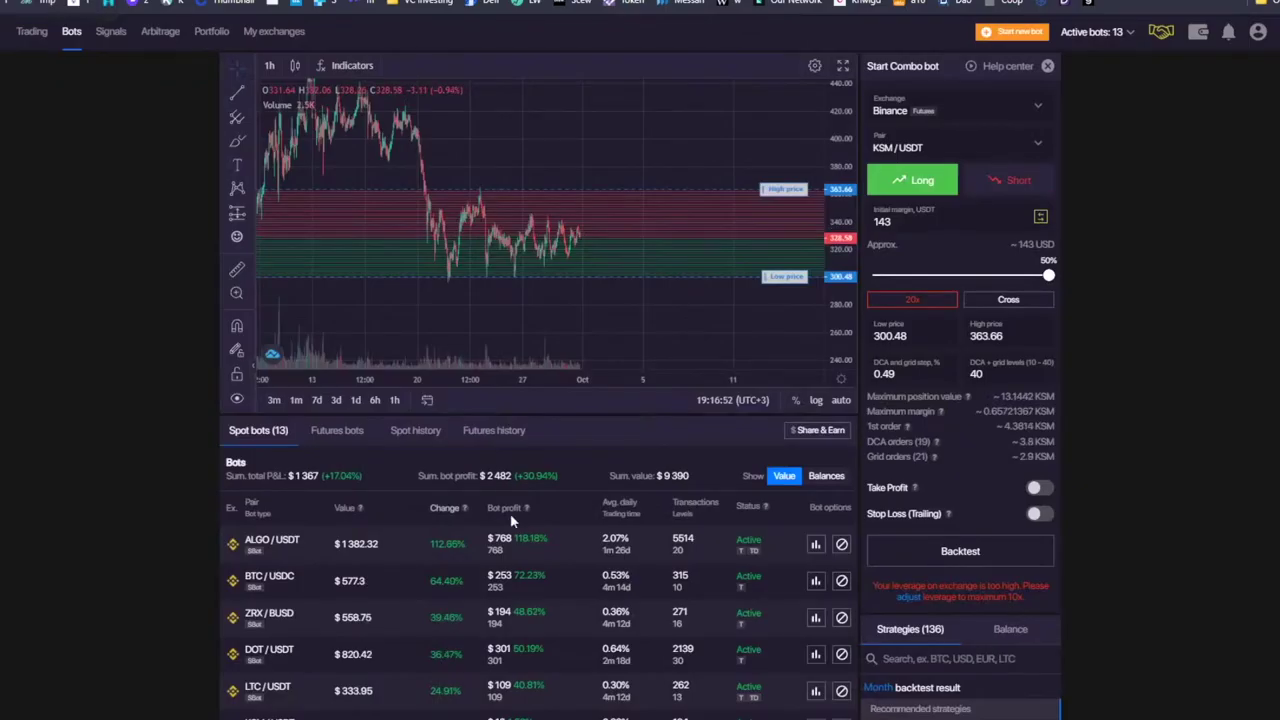
{"action": "scroll", "coordinate": [510, 513], "scroll_direction": "down", "scroll_amount": 4}
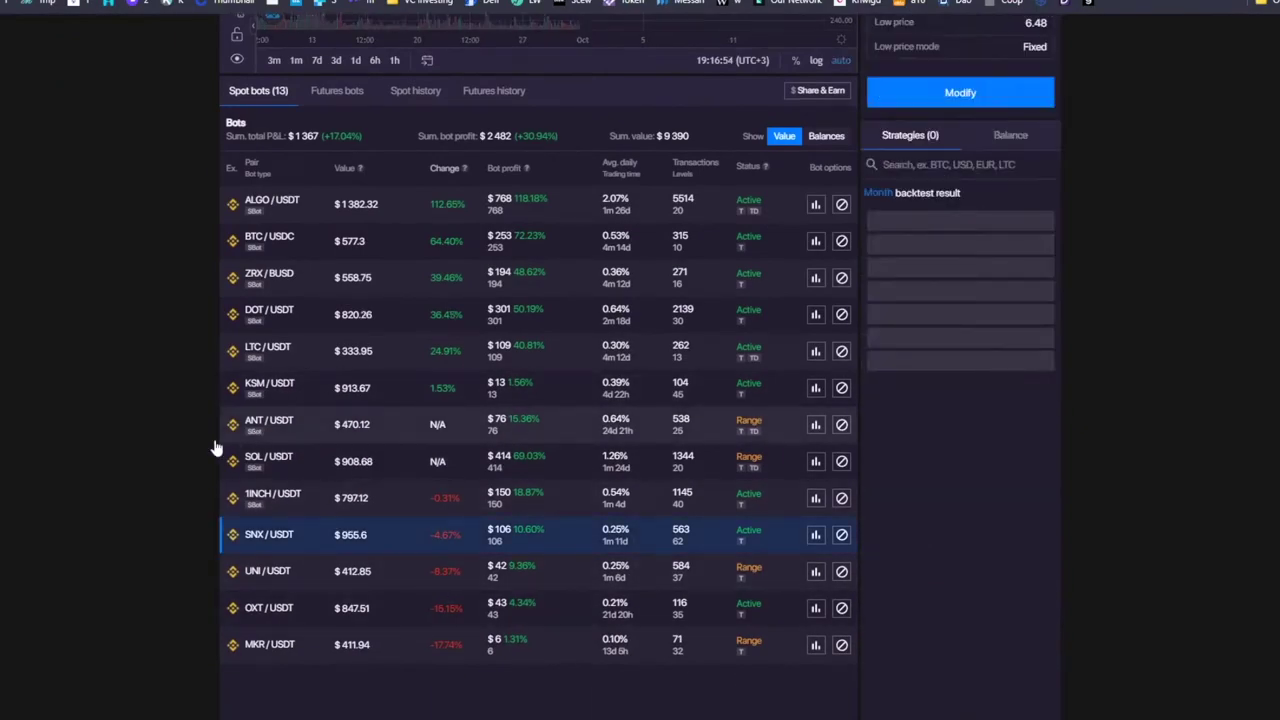
{"action": "scroll", "coordinate": [640, 170], "scroll_direction": "up", "scroll_amount": 5}
{"action": "scroll", "coordinate": [642, 176], "scroll_direction": "down", "scroll_amount": 3}
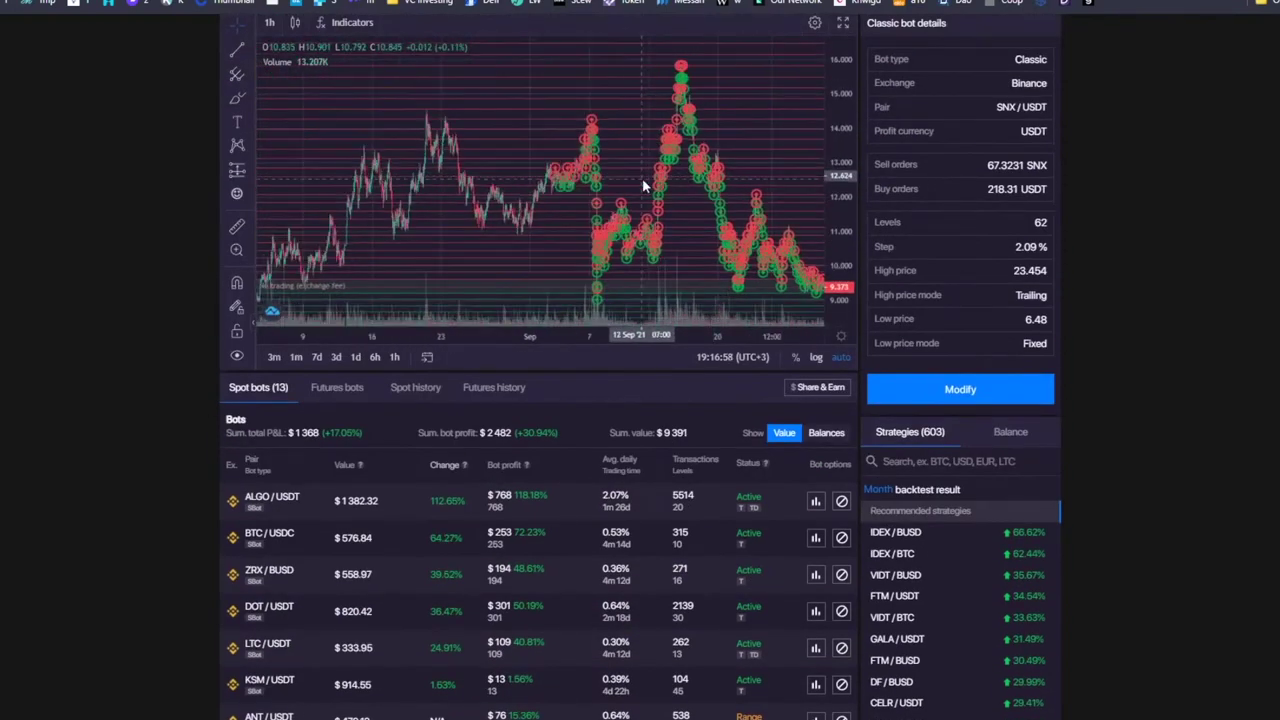
{"action": "left_click_drag", "start_coordinate": [850, 100], "coordinate": [705, 113]}
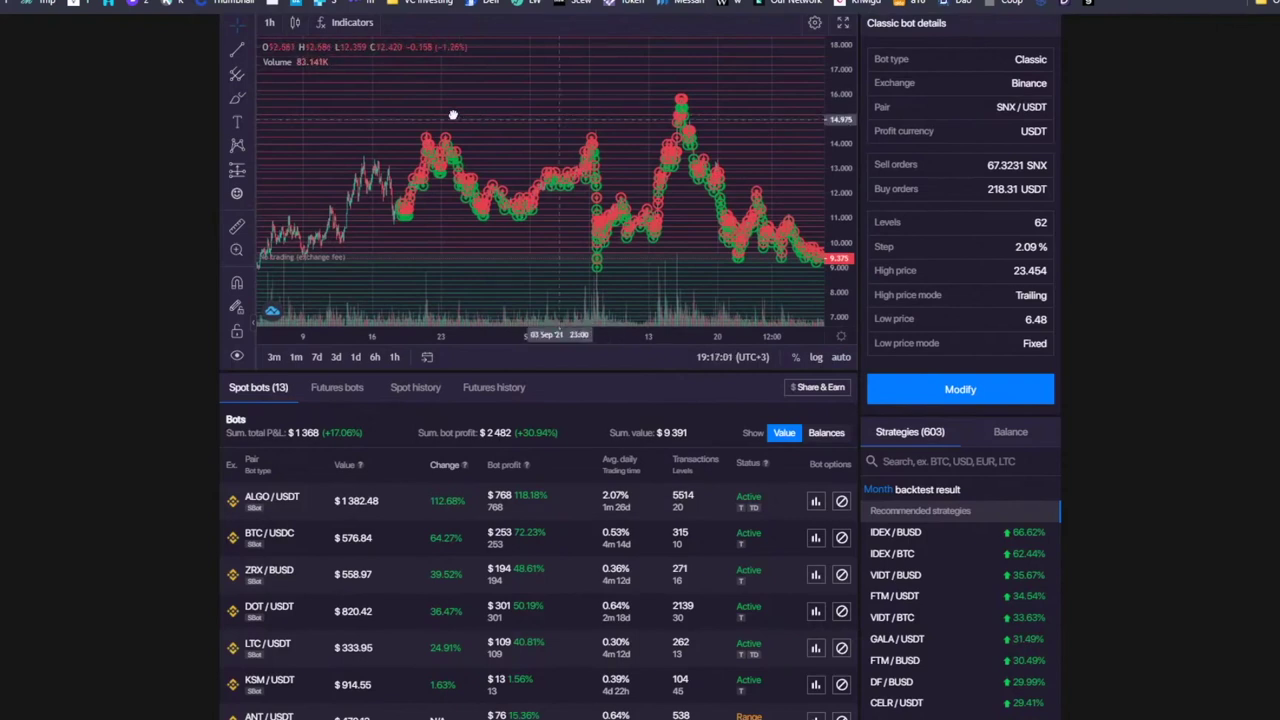
- Review the profit, change and status of the active spot bots alongside the BTCUSDT market chart
{"action": "scroll", "coordinate": [471, 120], "scroll_direction": "down", "scroll_amount": 3}
{"action": "scroll", "coordinate": [560, 480], "scroll_direction": "down", "scroll_amount": 3}
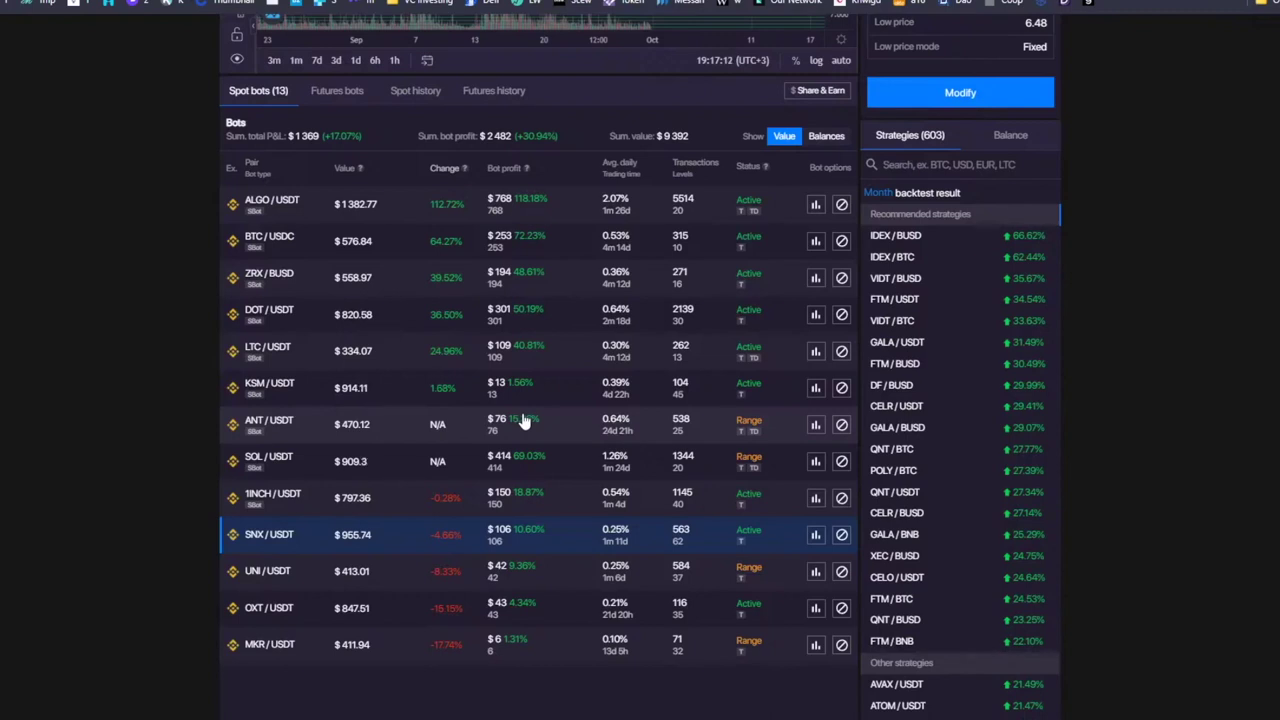
{"action": "scroll", "coordinate": [522, 421], "scroll_direction": "up", "scroll_amount": 4}
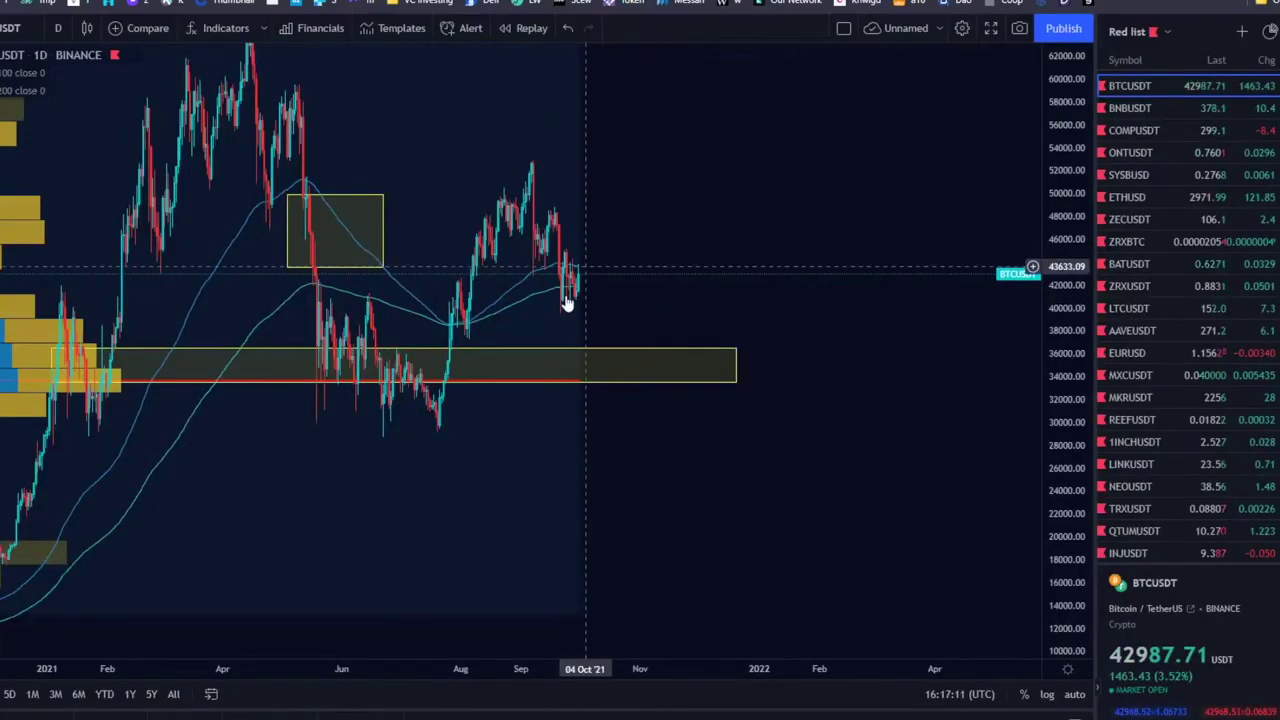
{"action": "scroll", "coordinate": [700, 371], "scroll_direction": "down", "scroll_amount": 3}
{"action": "scroll", "coordinate": [860, 209], "scroll_direction": "down", "scroll_amount": 4}
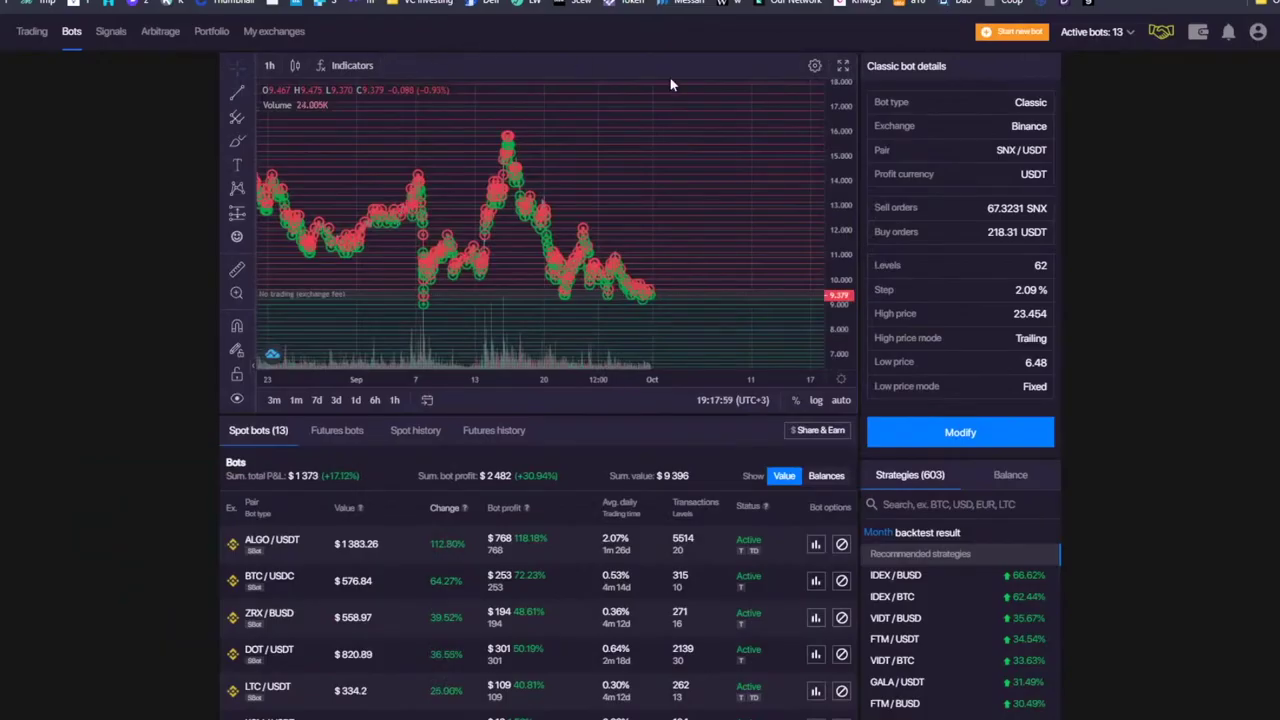
{"action": "scroll", "coordinate": [114, 528], "scroll_direction": "down", "scroll_amount": 3}
{"action": "scroll", "coordinate": [114, 528], "scroll_direction": "up", "scroll_amount": 3}
- Switch the platform to Demo mode and check the demo account's spot history and MATIC/USDT price chart
{"action": "left_click", "coordinate": [1258, 36]}
{"action": "left_click", "coordinate": [1245, 96]}
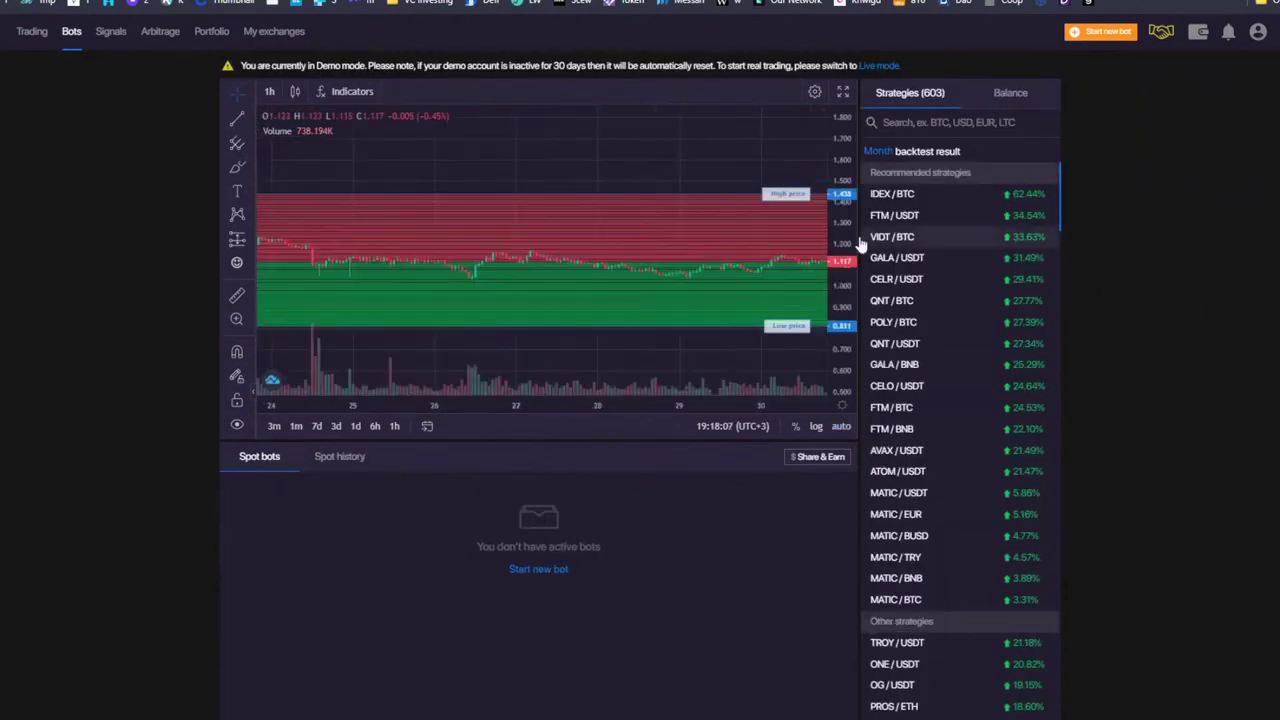
{"action": "scroll", "coordinate": [497, 185], "scroll_direction": "down", "scroll_amount": 3}
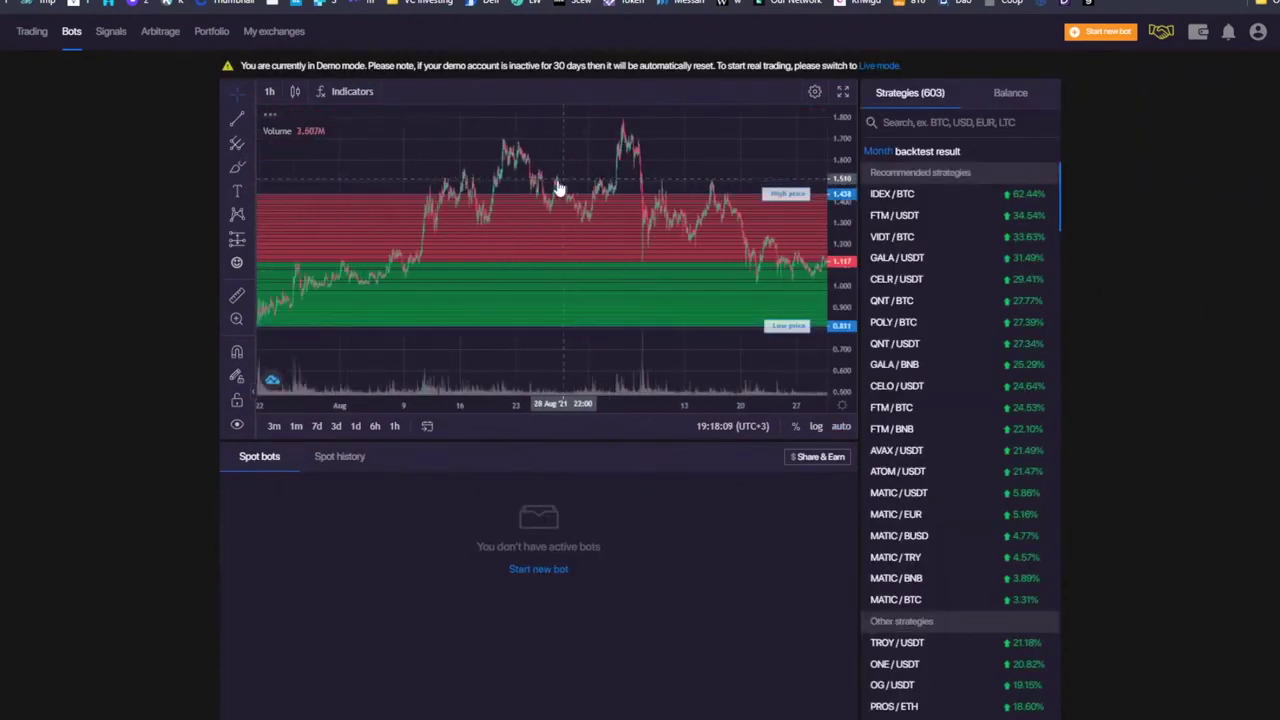
{"action": "left_click", "coordinate": [335, 468]}
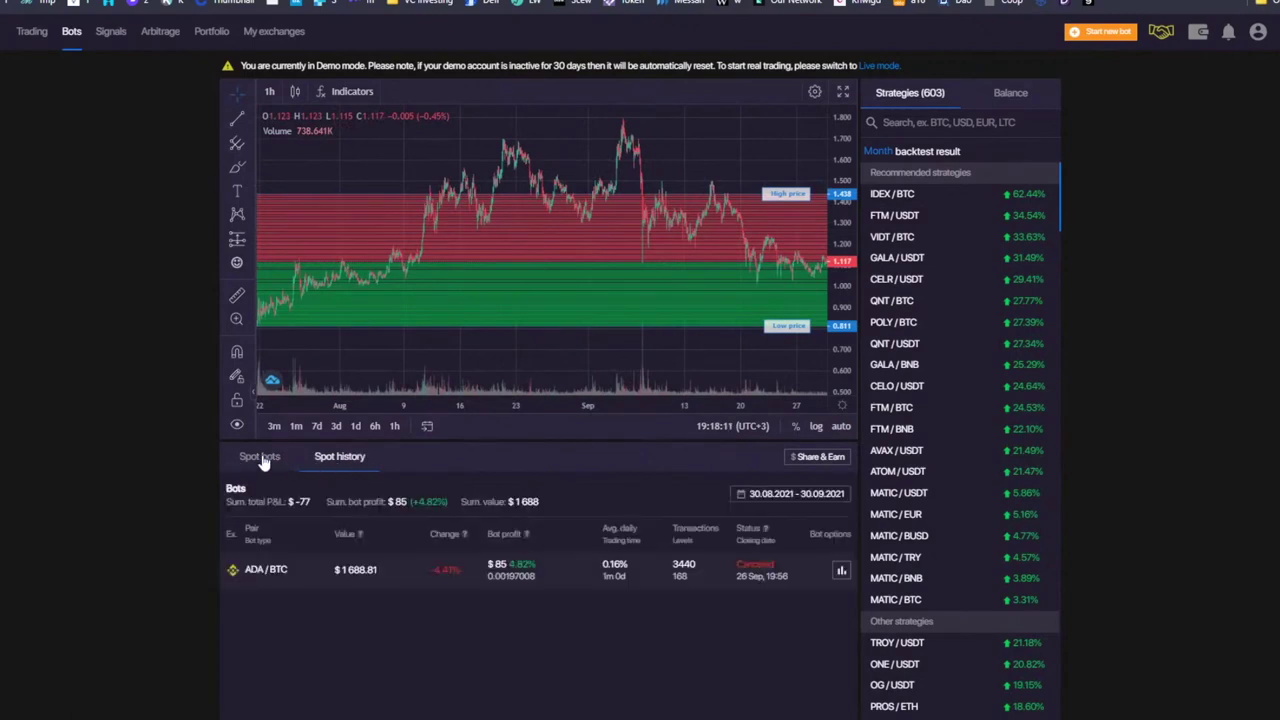
{"action": "left_click", "coordinate": [262, 464]}
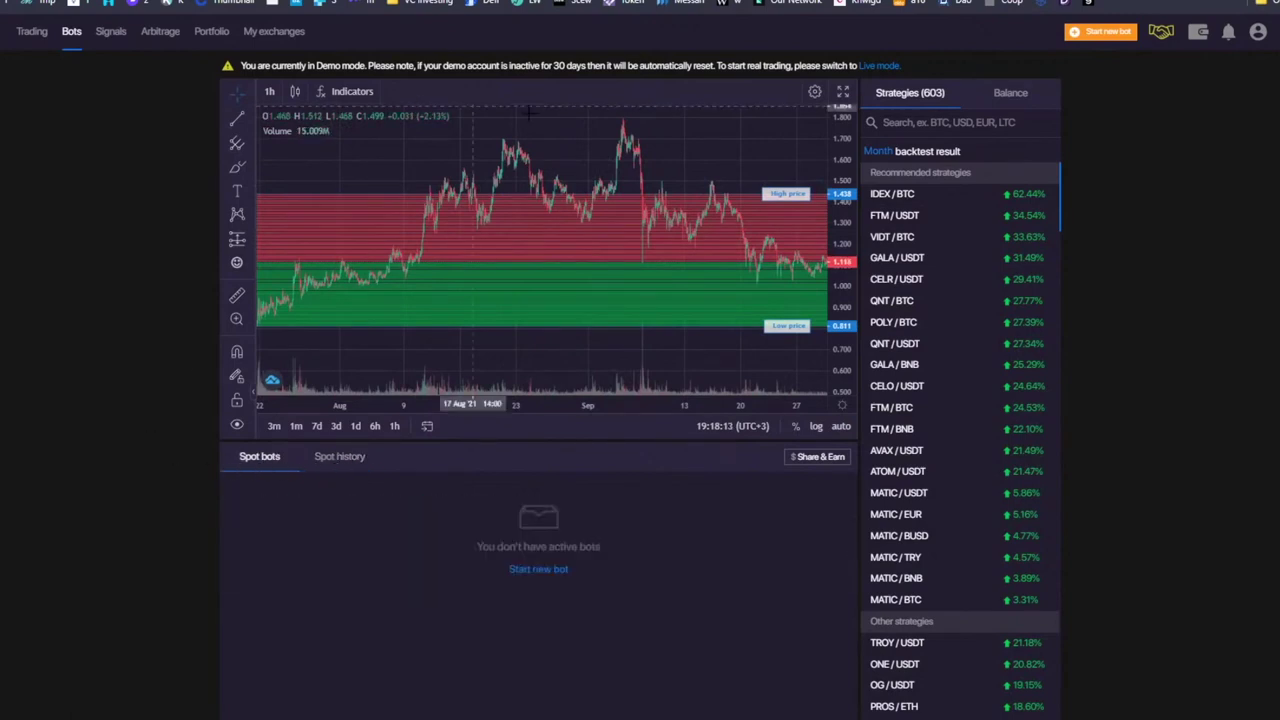
{"action": "left_click_drag", "start_coordinate": [700, 149], "coordinate": [540, 218]}
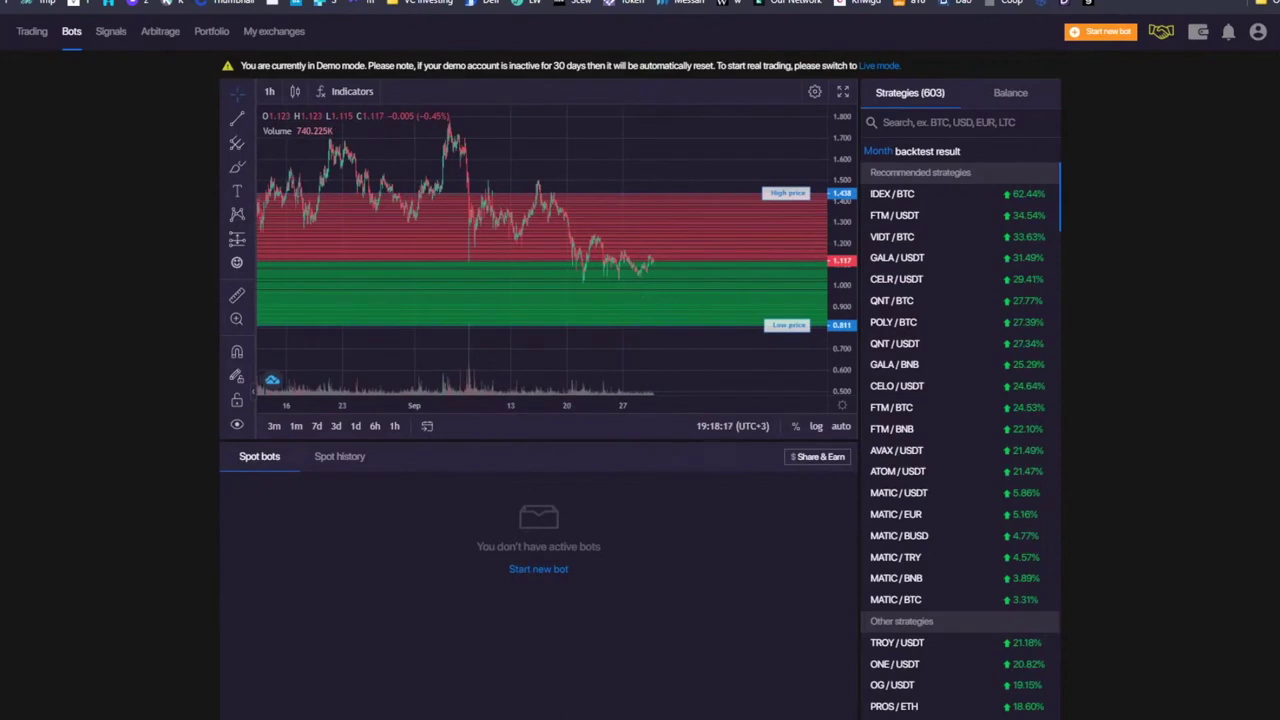
- View the demo Trading page and the bot types available for a new bot, without starting one
{"action": "left_click", "coordinate": [31, 31]}
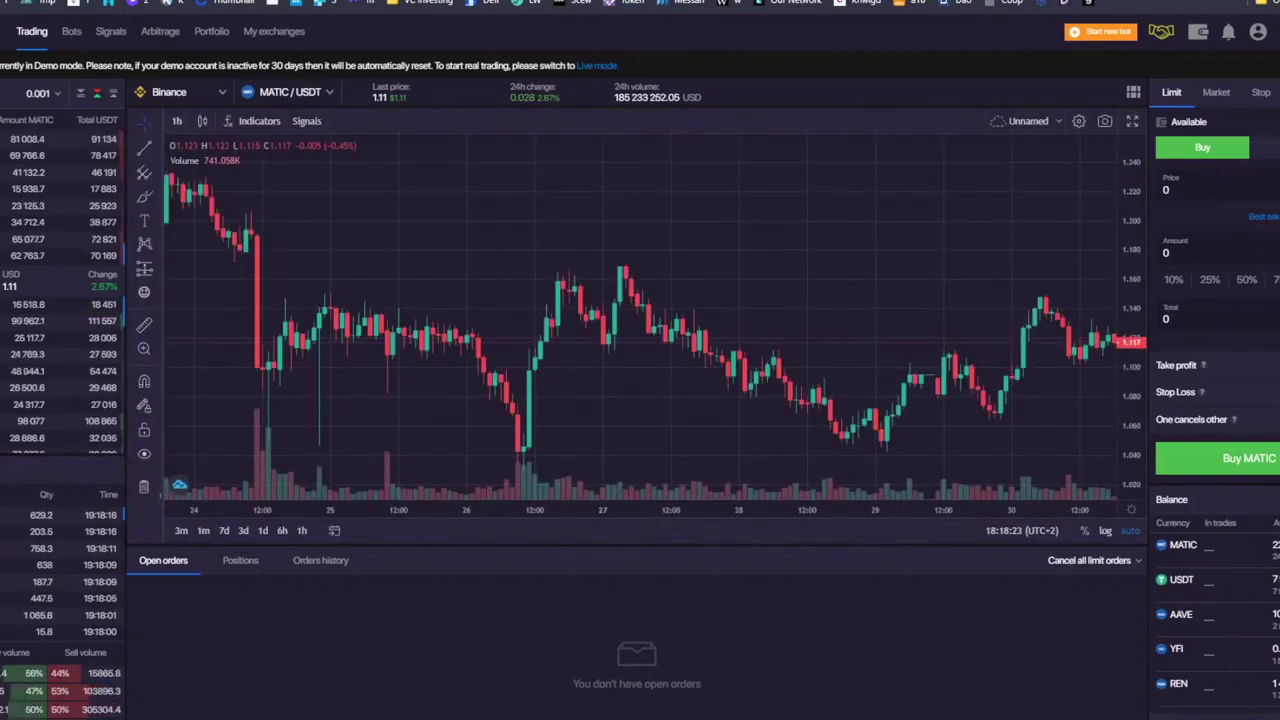
{"action": "left_click", "coordinate": [1100, 31]}
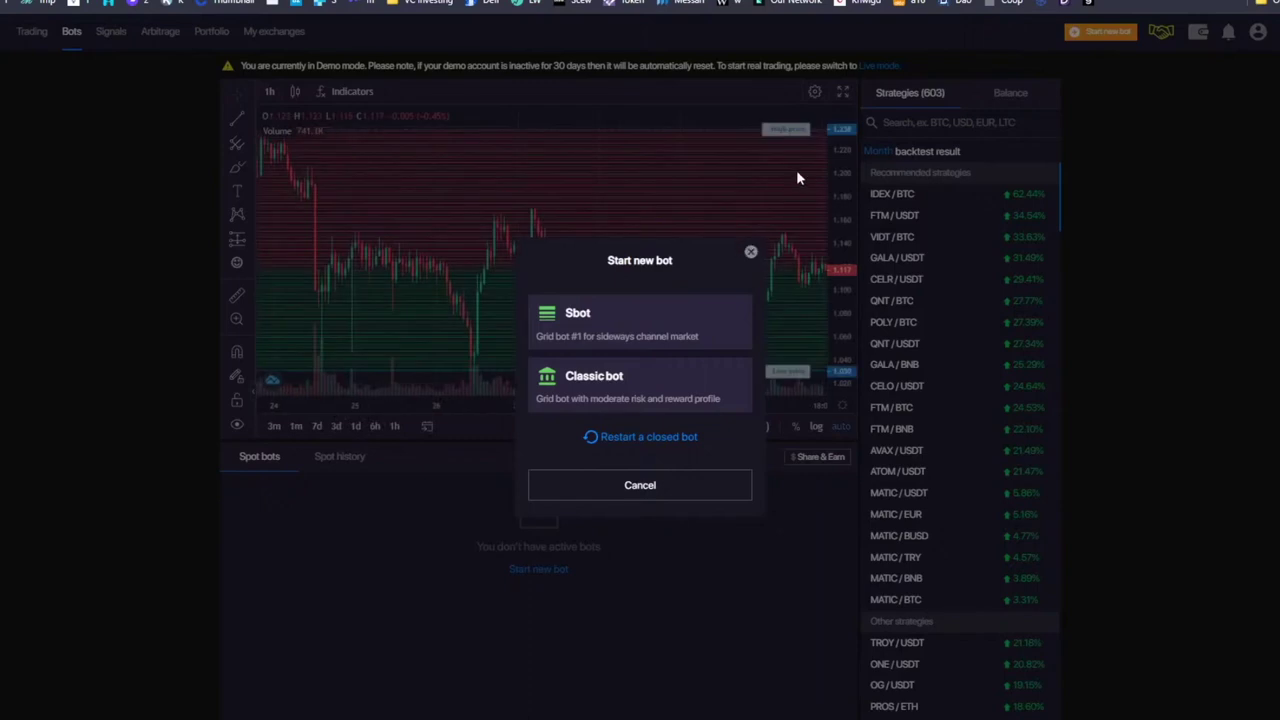
{"action": "left_click", "coordinate": [751, 251]}
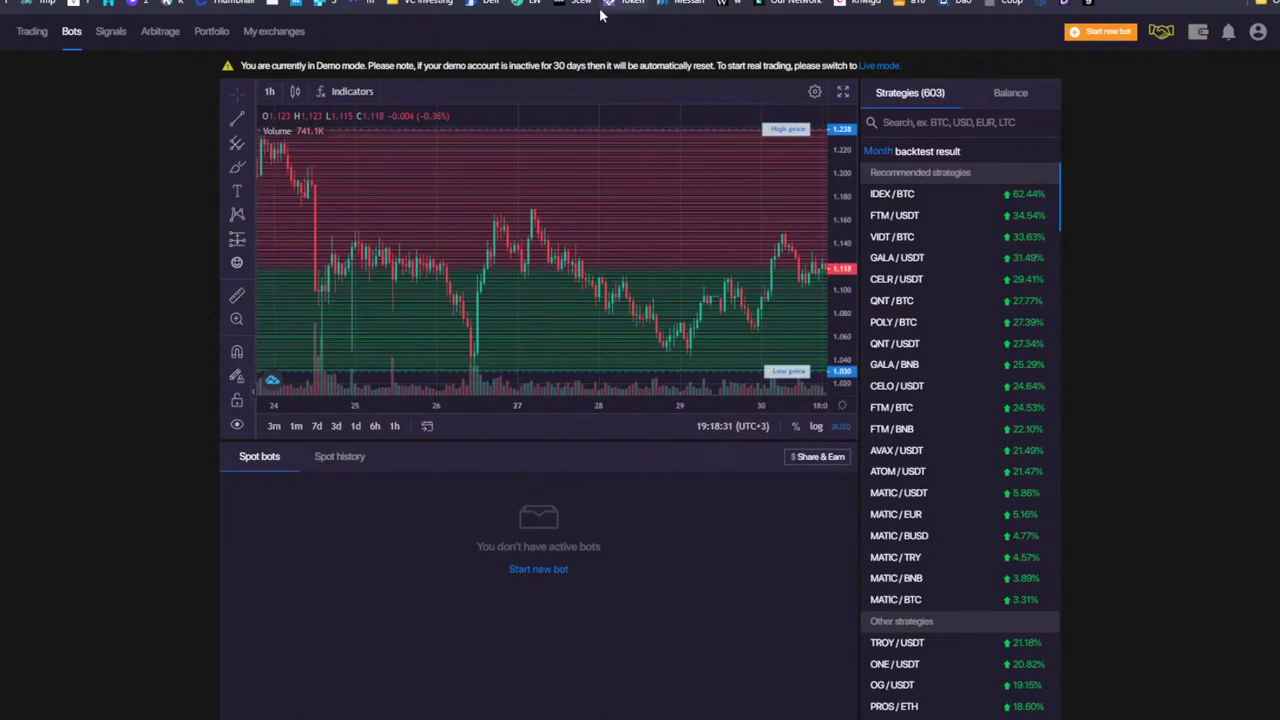
{"action": "scroll", "coordinate": [1017, 208], "scroll_direction": "down", "scroll_amount": 1}
{"action": "scroll", "coordinate": [1017, 208], "scroll_direction": "up", "scroll_amount": 1}
- Open the setup of a new demo Sbot for MATIC/USDT on Binance and frame its grid against September's price history
{"action": "left_click", "coordinate": [1120, 34]}
{"action": "left_click", "coordinate": [629, 306]}
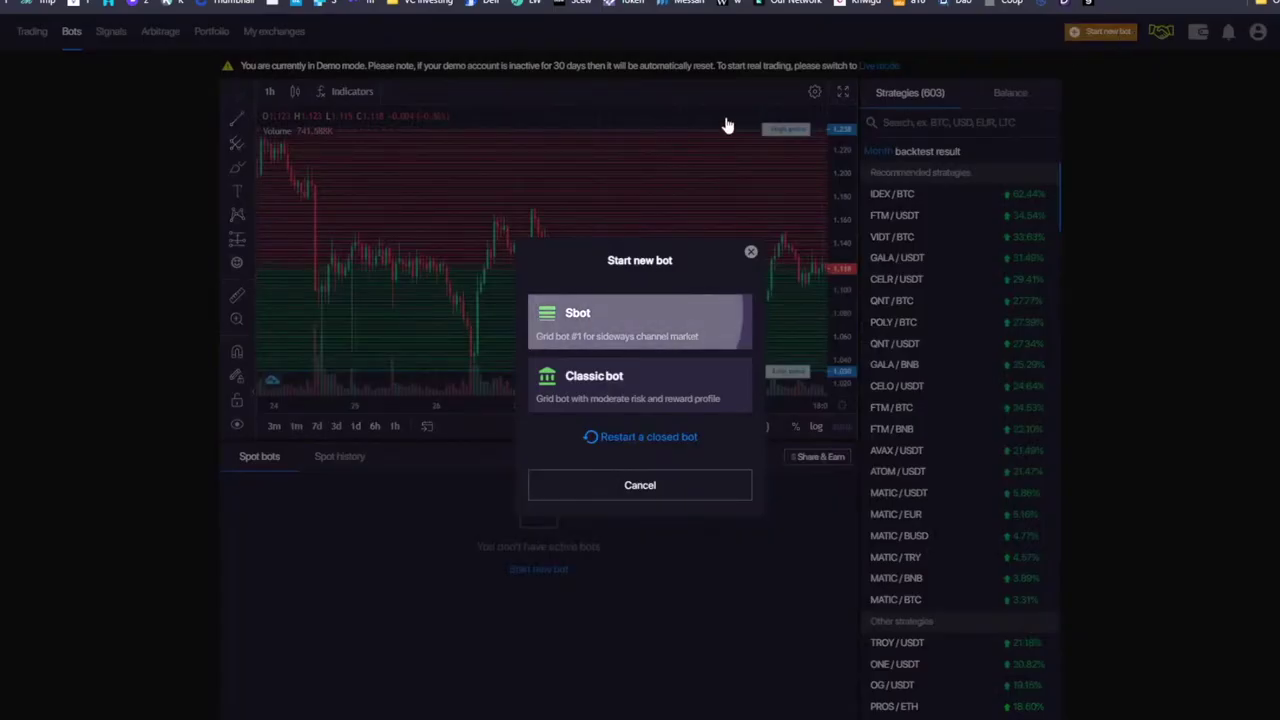
{"action": "scroll", "coordinate": [710, 200], "scroll_direction": "down", "scroll_amount": 5}
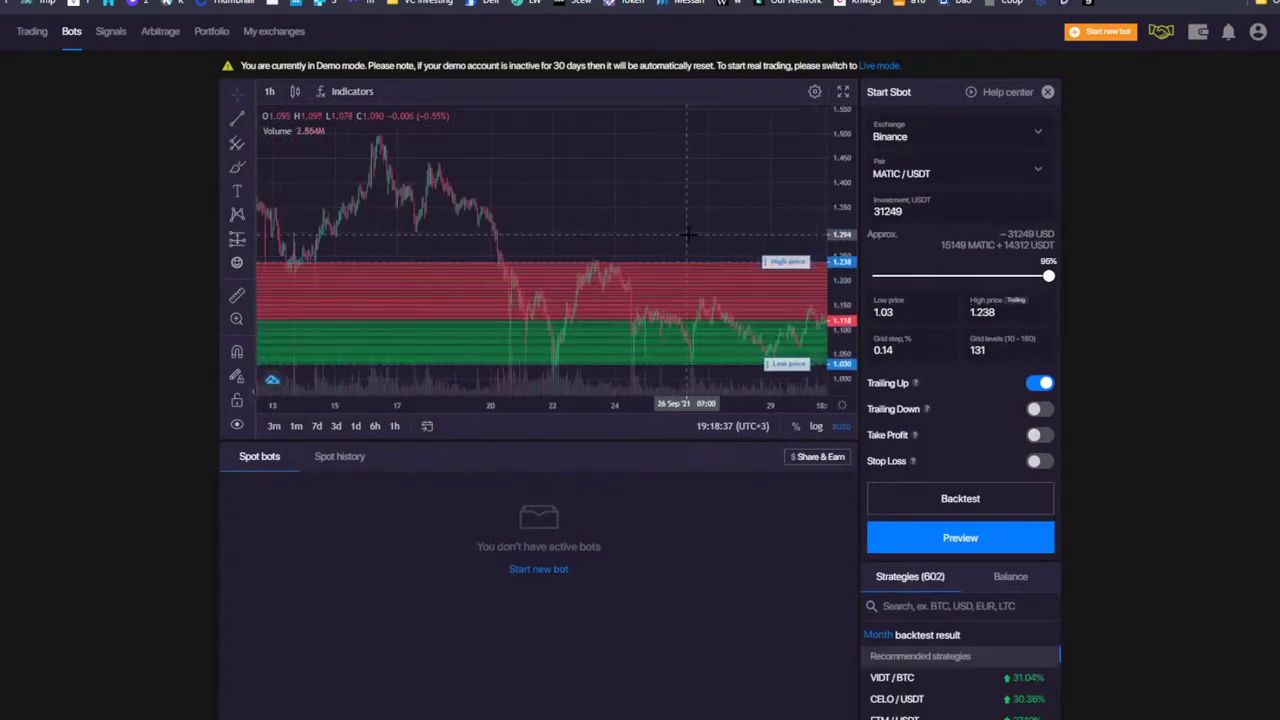
{"action": "left_click", "coordinate": [1104, 32]}
{"action": "left_click", "coordinate": [670, 336]}
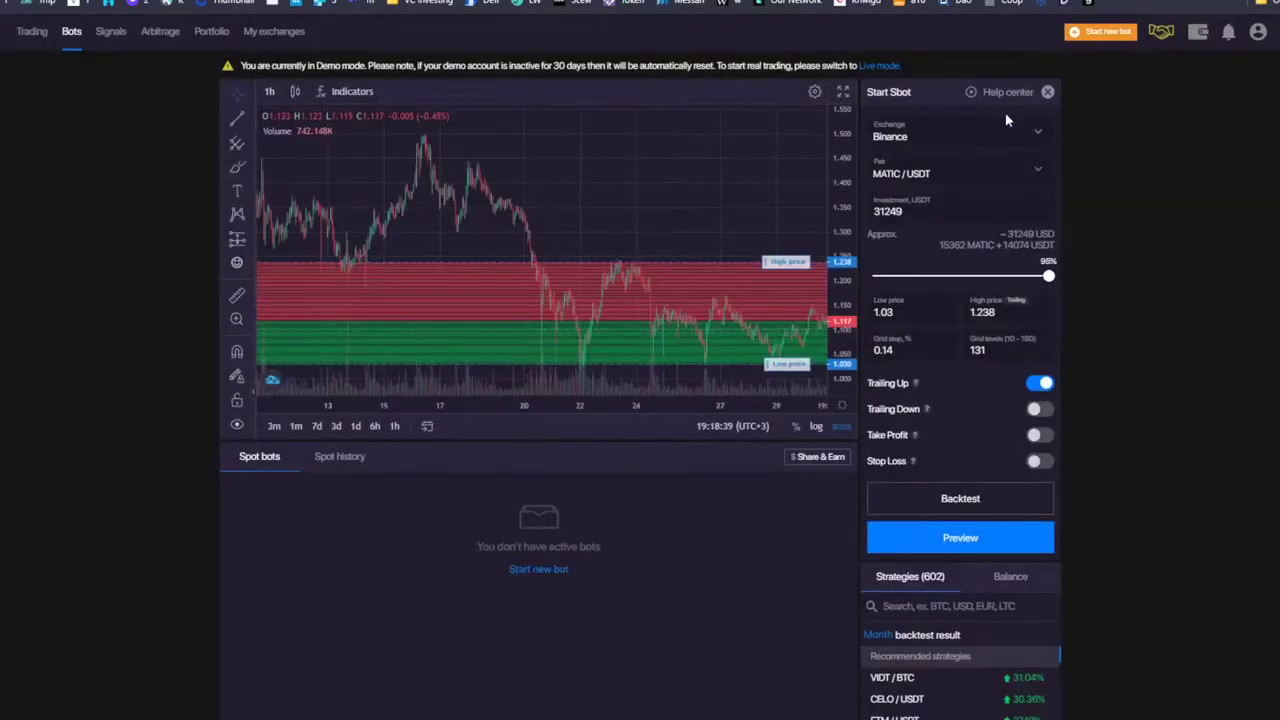
{"action": "scroll", "coordinate": [655, 213], "scroll_direction": "down", "scroll_amount": 5}
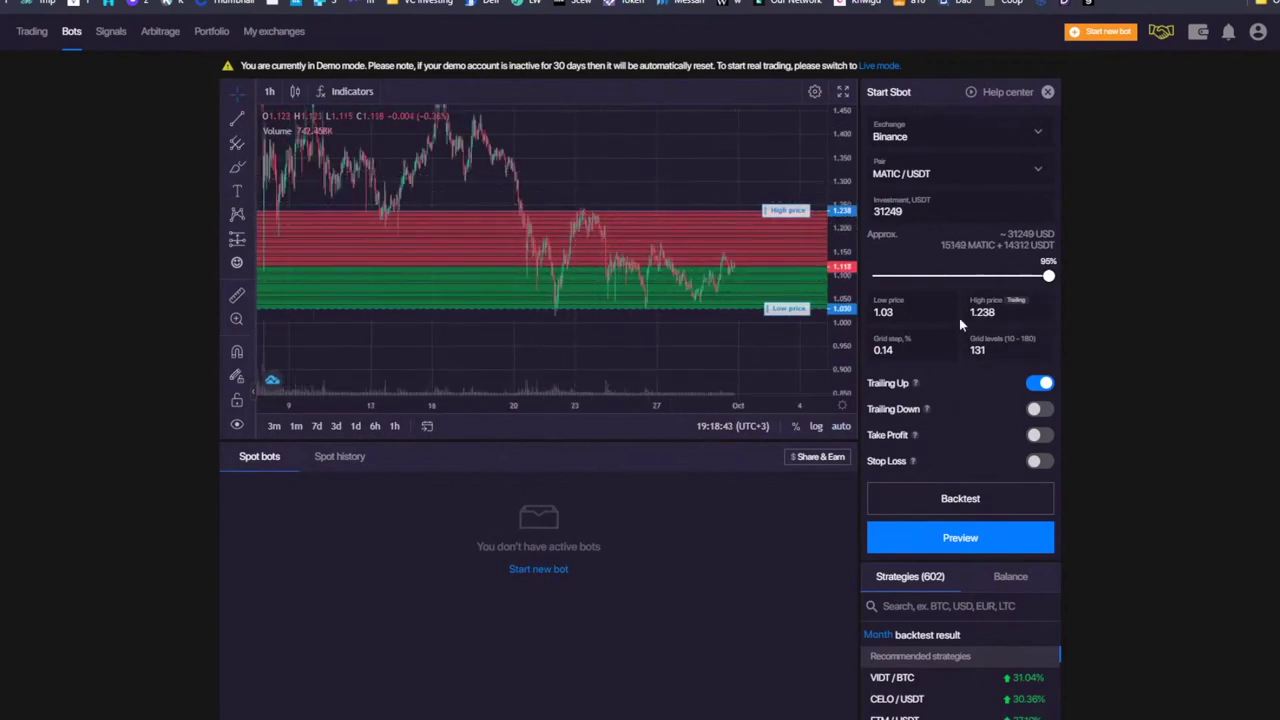
- Try an investment of 1000 USDT for the Sbot, and accept the suggested minimum of 2620 USDT
{"action": "left_click", "coordinate": [980, 350]}
{"action": "double_click", "coordinate": [888, 211]}
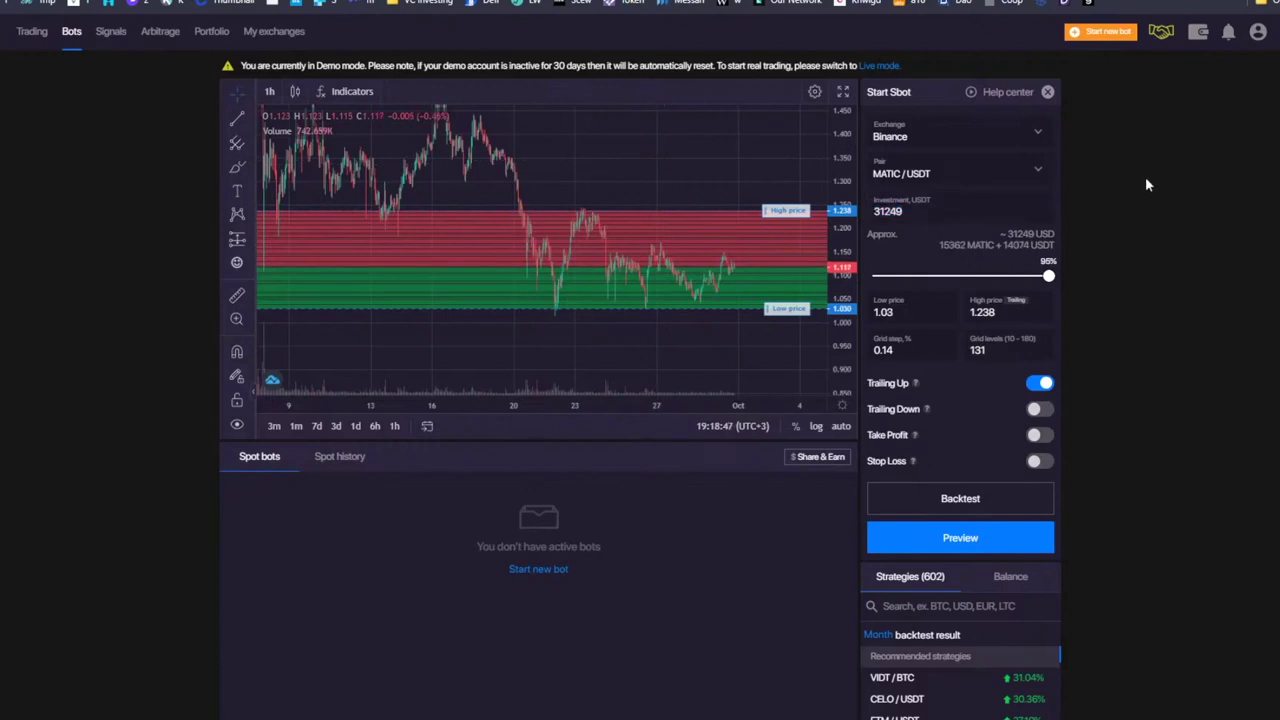
{"action": "type", "text": "1000"}
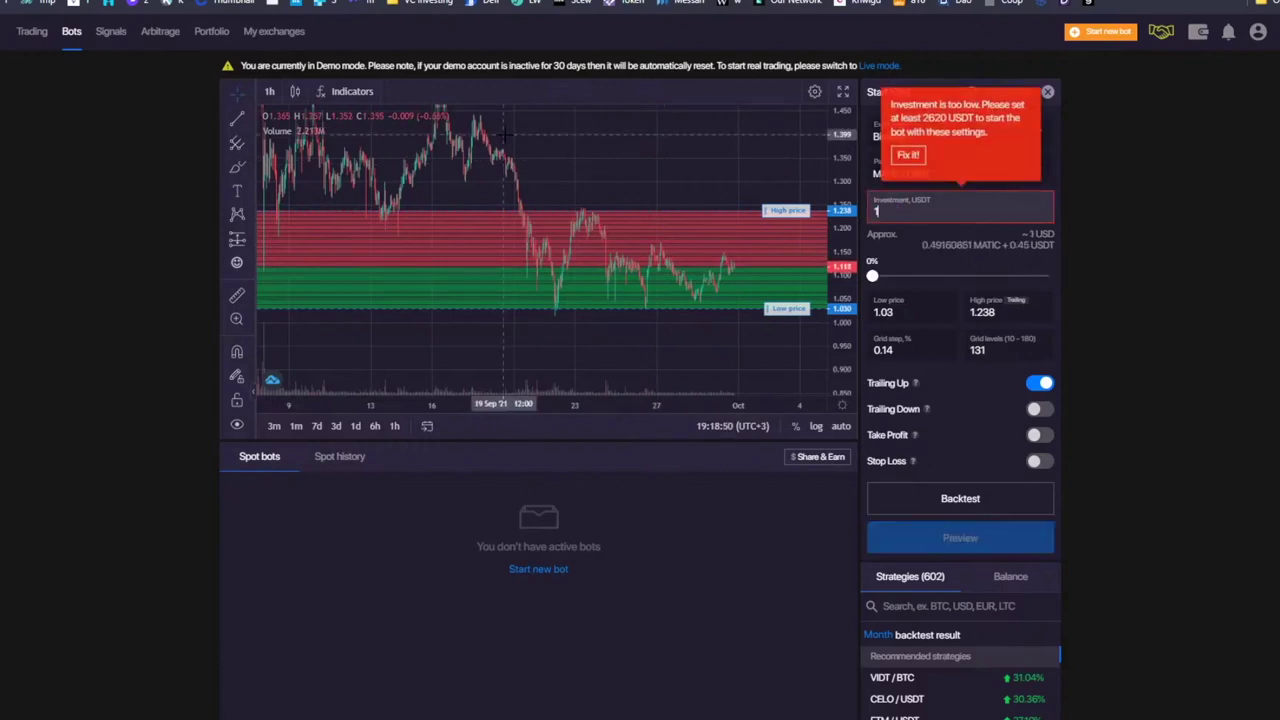
{"action": "left_click", "coordinate": [908, 155]}
{"action": "key", "text": "Tab"}
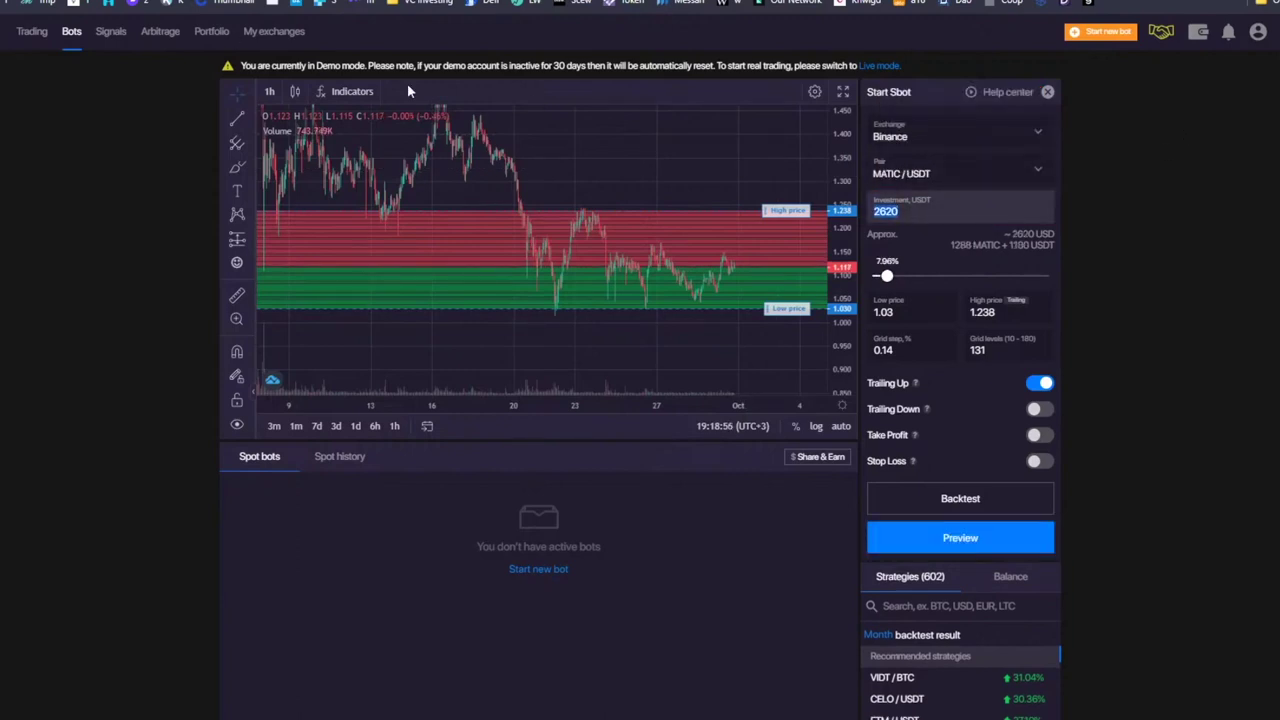
{"action": "type", "text": "1000"}
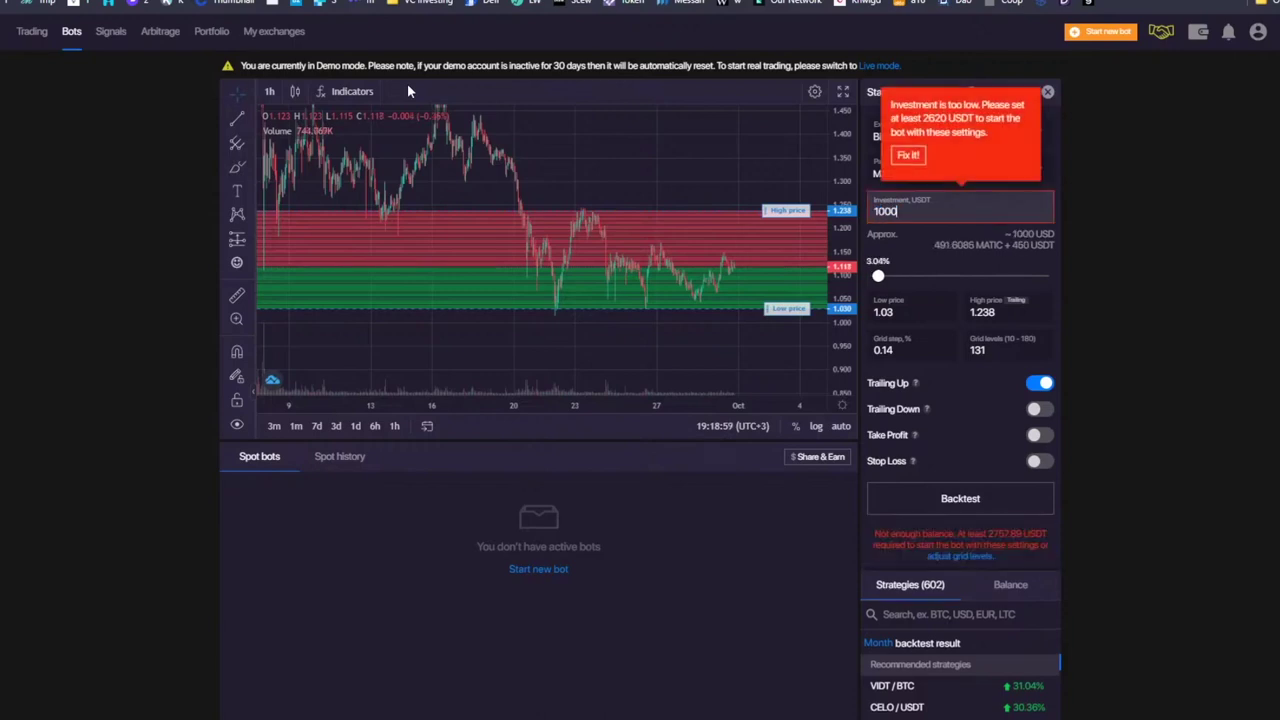
{"action": "left_click", "coordinate": [908, 155]}
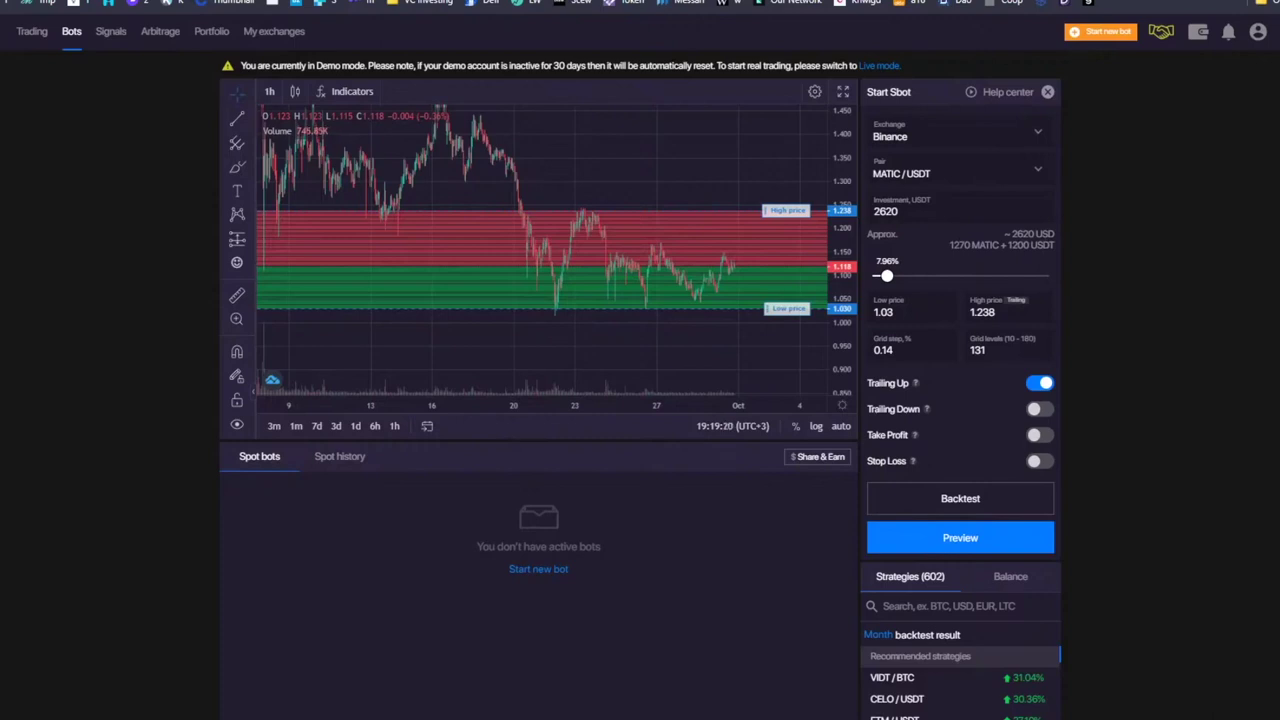
- Look through the exchanges offered for the demo Sbot and close the list, keeping Binance
{"action": "left_click", "coordinate": [966, 174]}
{"action": "left_click", "coordinate": [918, 124]}
{"action": "left_click", "coordinate": [946, 140]}
{"action": "left_click", "coordinate": [946, 140]}
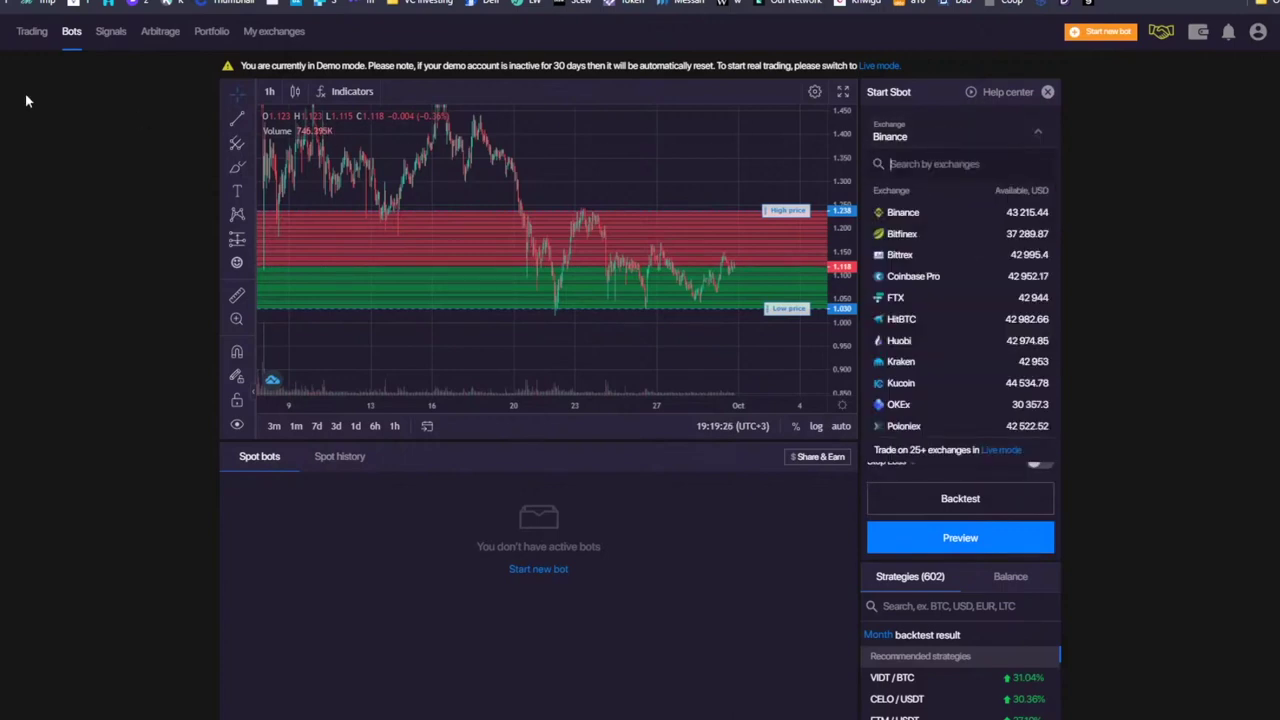
{"action": "left_click", "coordinate": [1113, 150]}
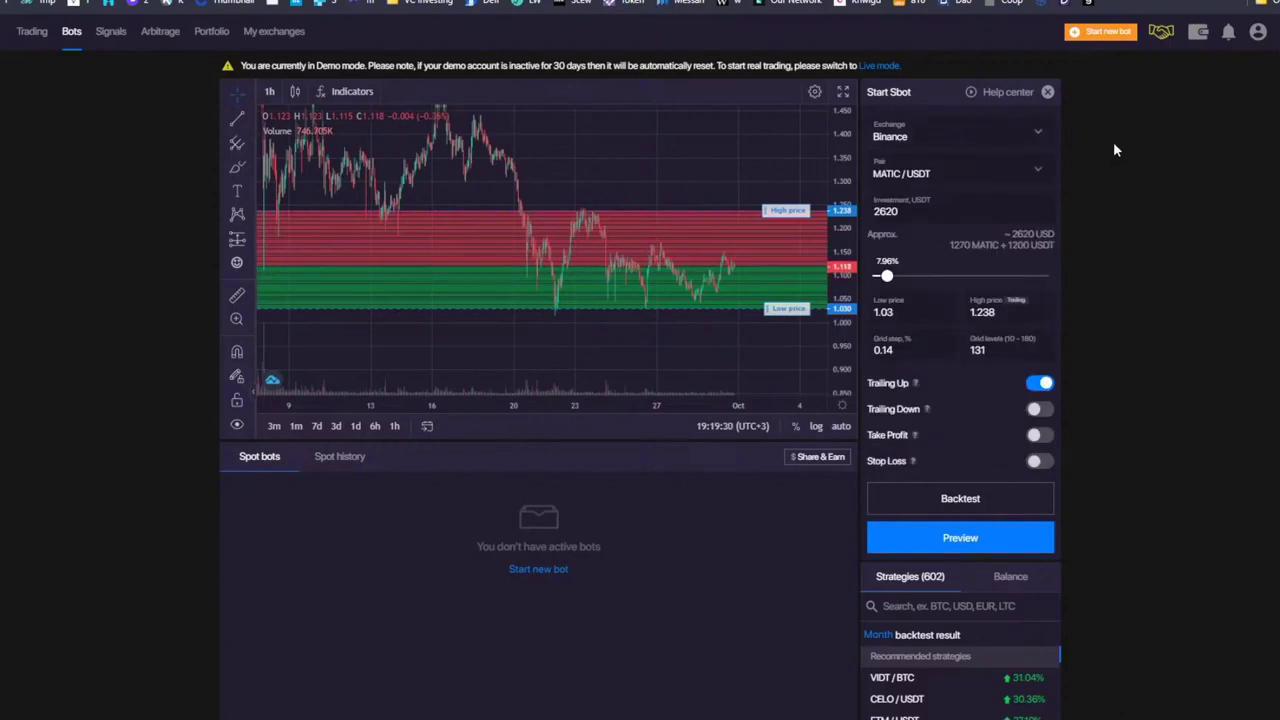
{"action": "left_click", "coordinate": [957, 136]}
{"action": "left_click", "coordinate": [1047, 148]}
{"action": "left_click", "coordinate": [967, 165]}
{"action": "left_click", "coordinate": [1135, 175]}
{"action": "left_click", "coordinate": [990, 130]}
{"action": "left_click", "coordinate": [1101, 168]}
- Switch the account from Demo mode back to Live mode and open the Trading page
{"action": "left_click", "coordinate": [1258, 32]}
{"action": "left_click", "coordinate": [1246, 92]}
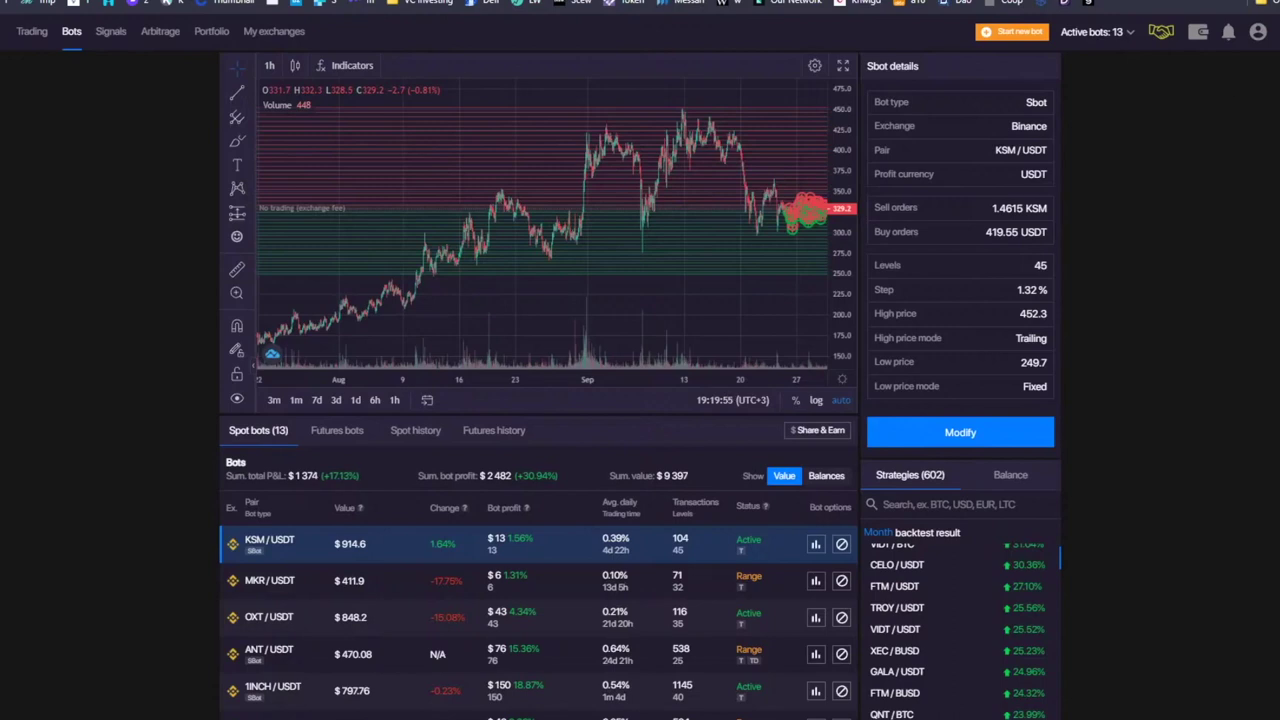
{"action": "left_click", "coordinate": [32, 31]}
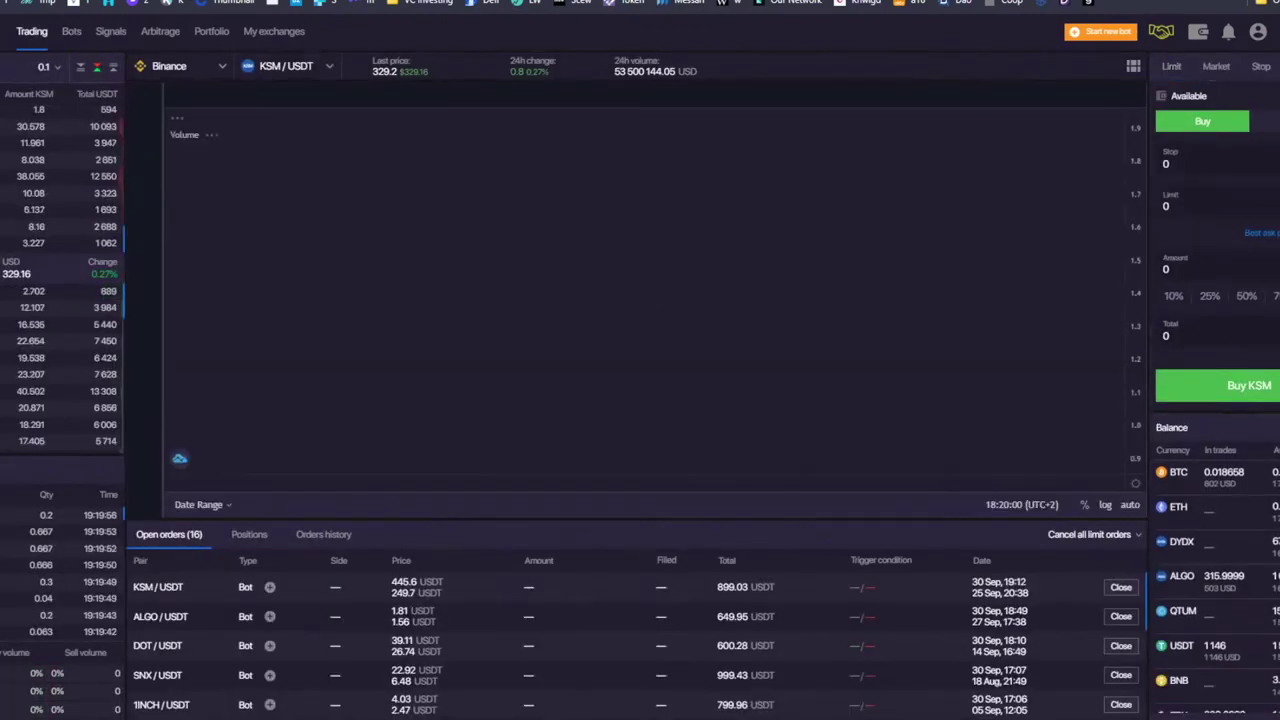
- Frame the recent KSM/USDT price action and choose the Horizontal Line drawing tool for the chart
{"action": "scroll", "coordinate": [630, 173], "scroll_direction": "down", "scroll_amount": 10}
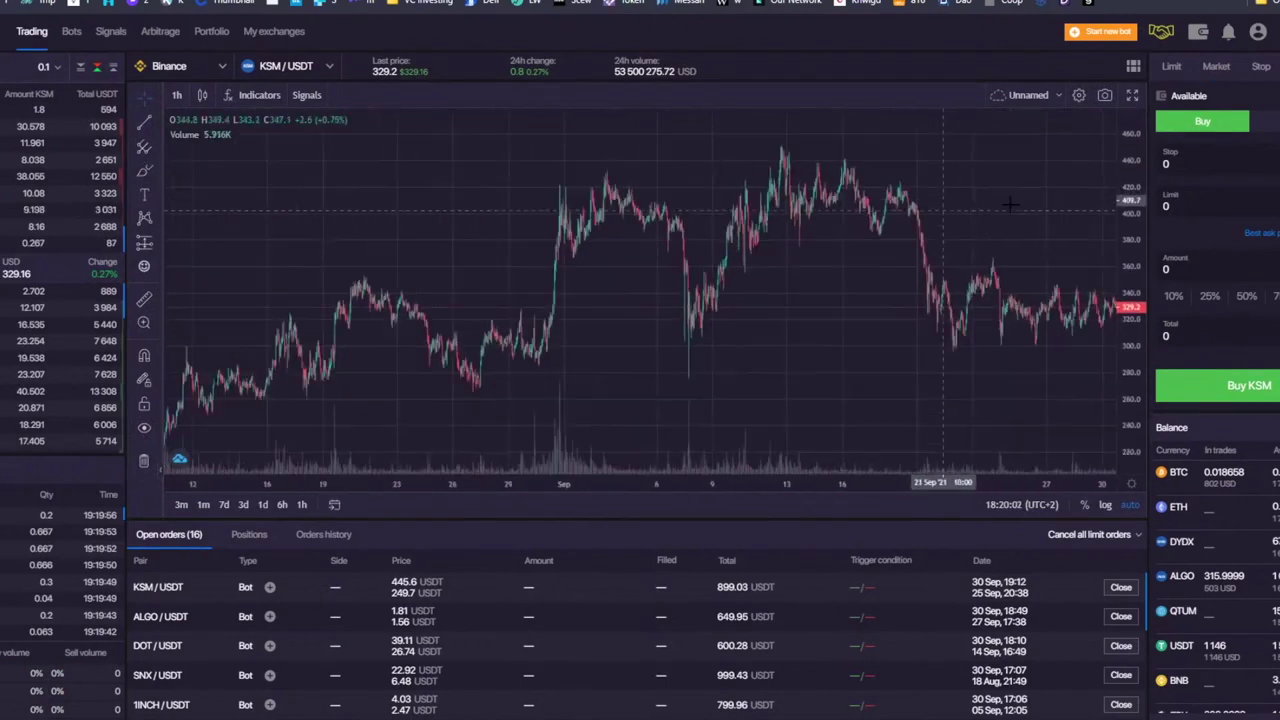
{"action": "scroll", "coordinate": [630, 173], "scroll_direction": "down", "scroll_amount": 4}
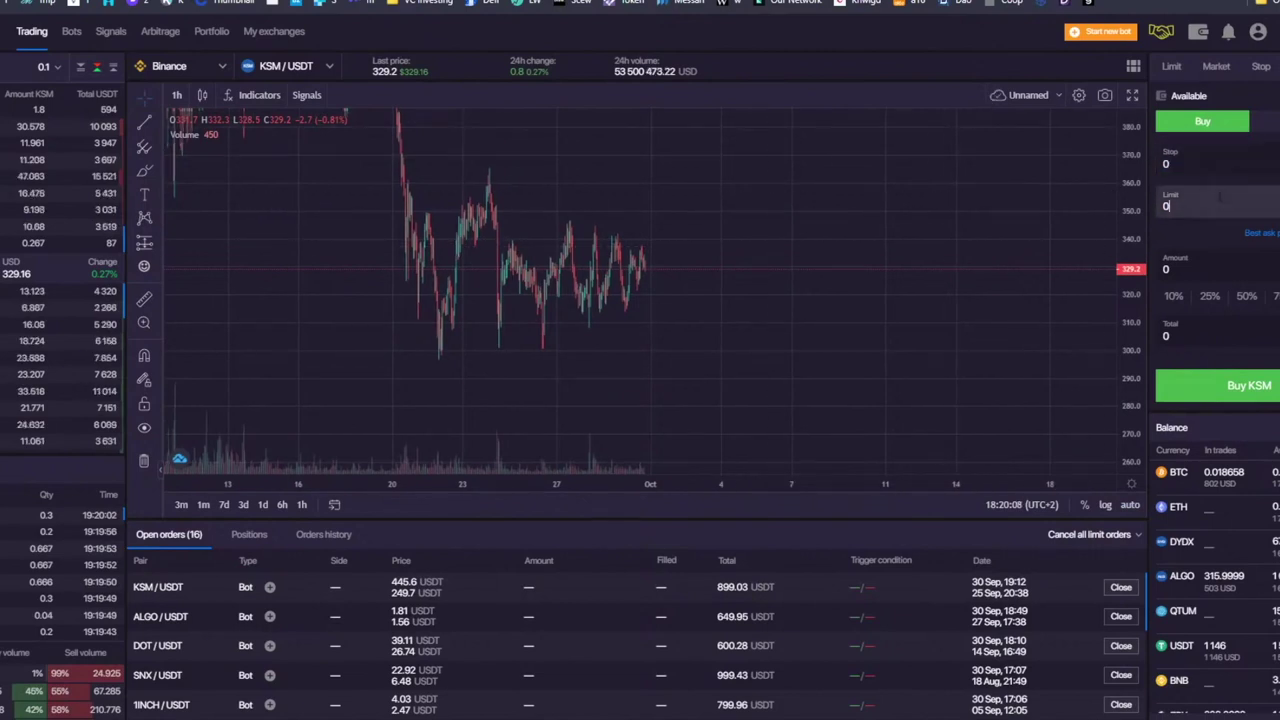
{"action": "key", "text": "Tab"}
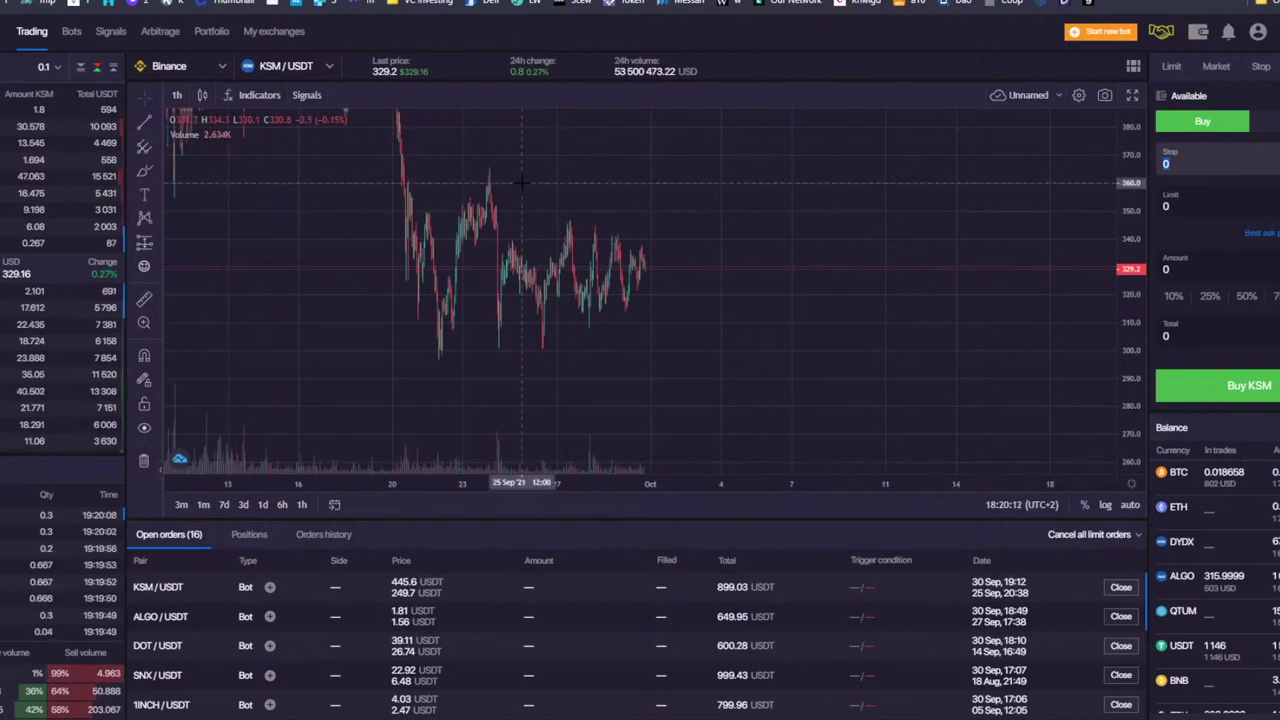
{"action": "left_click", "coordinate": [150, 126]}
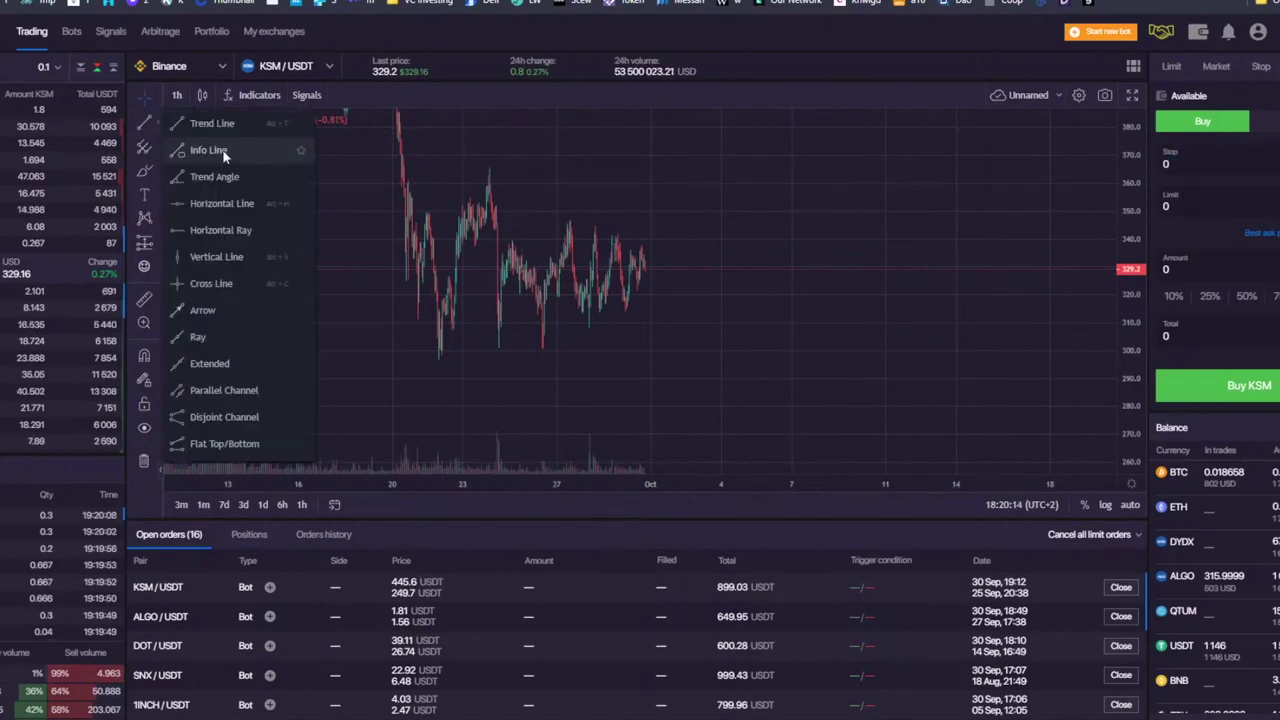
{"action": "left_click", "coordinate": [240, 206]}
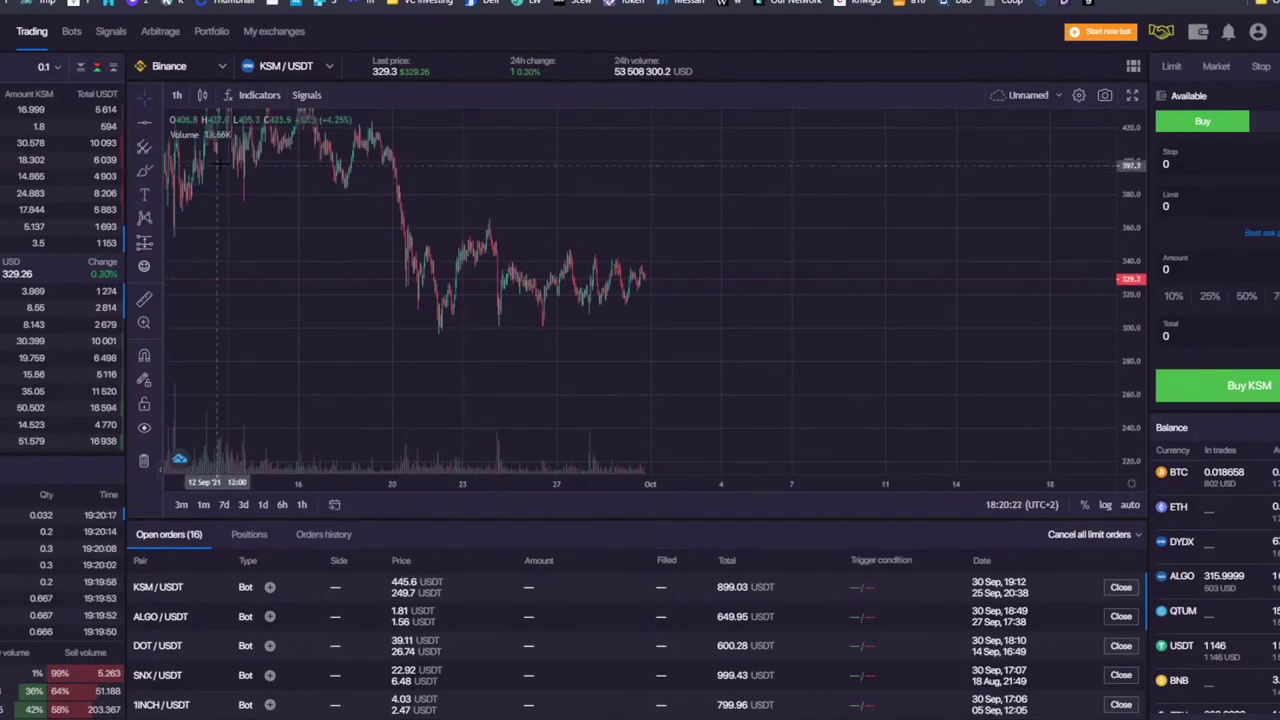
{"action": "left_click", "coordinate": [286, 66]}
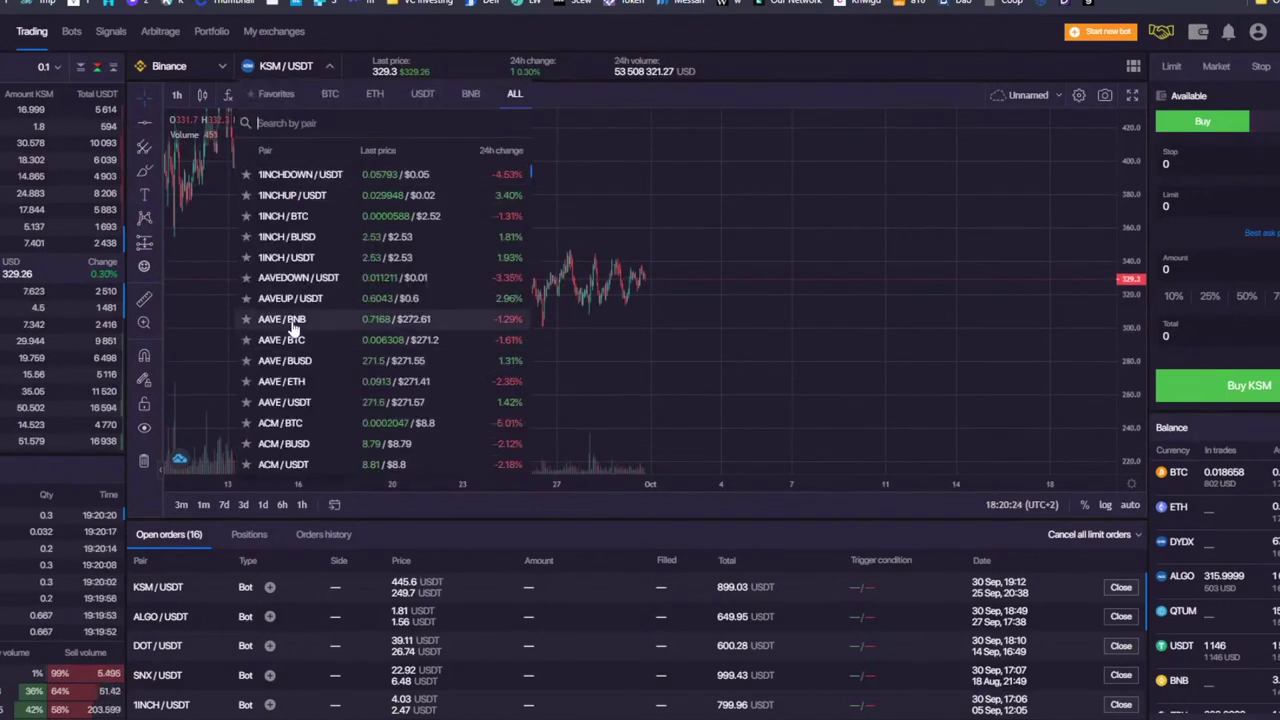
{"action": "left_click", "coordinate": [405, 322]}
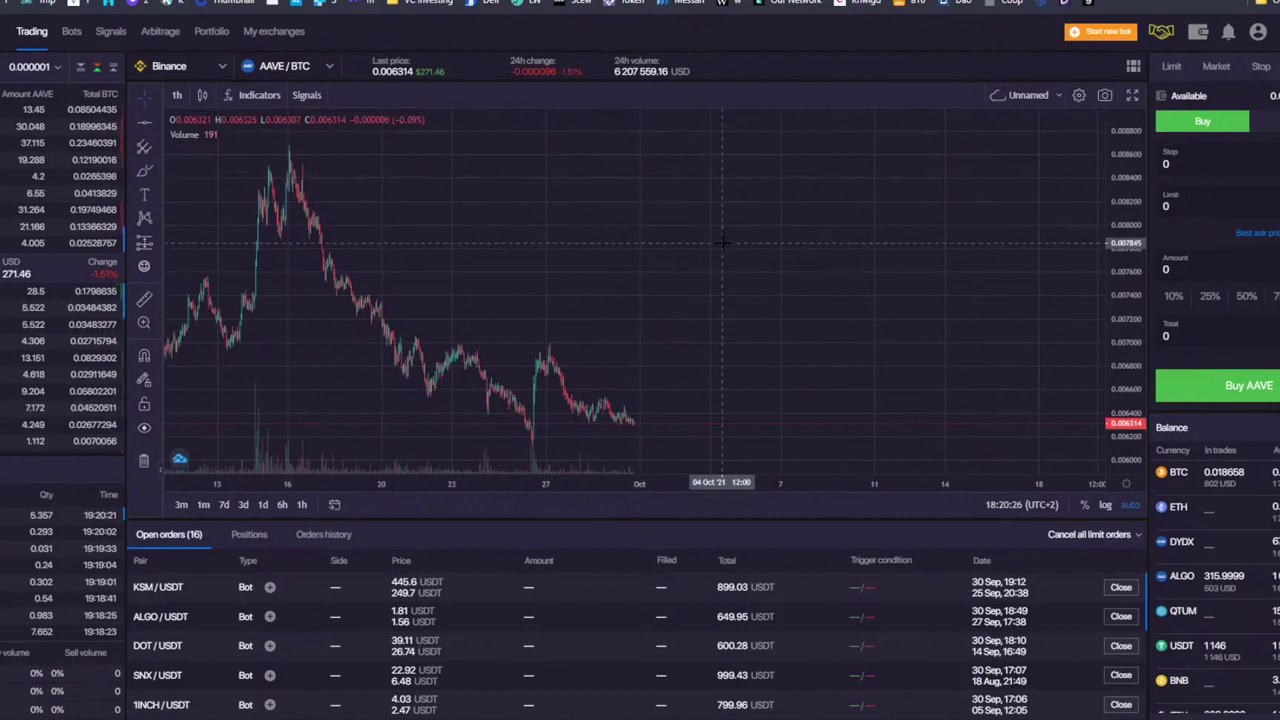
{"action": "scroll", "coordinate": [840, 220], "scroll_direction": "down", "scroll_amount": 5}
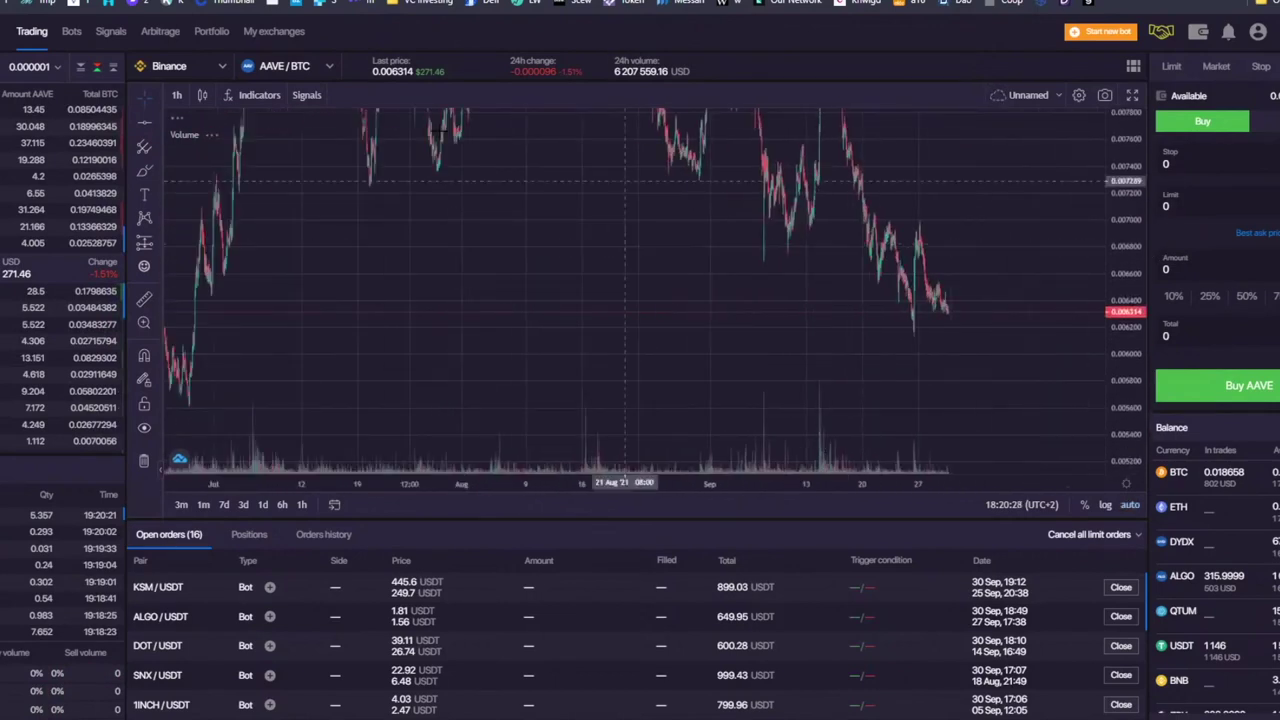
- Switch the trading pair to AAVE/USDT and frame its price history since mid-July with space ahead of the latest candle
{"action": "left_click", "coordinate": [284, 66]}
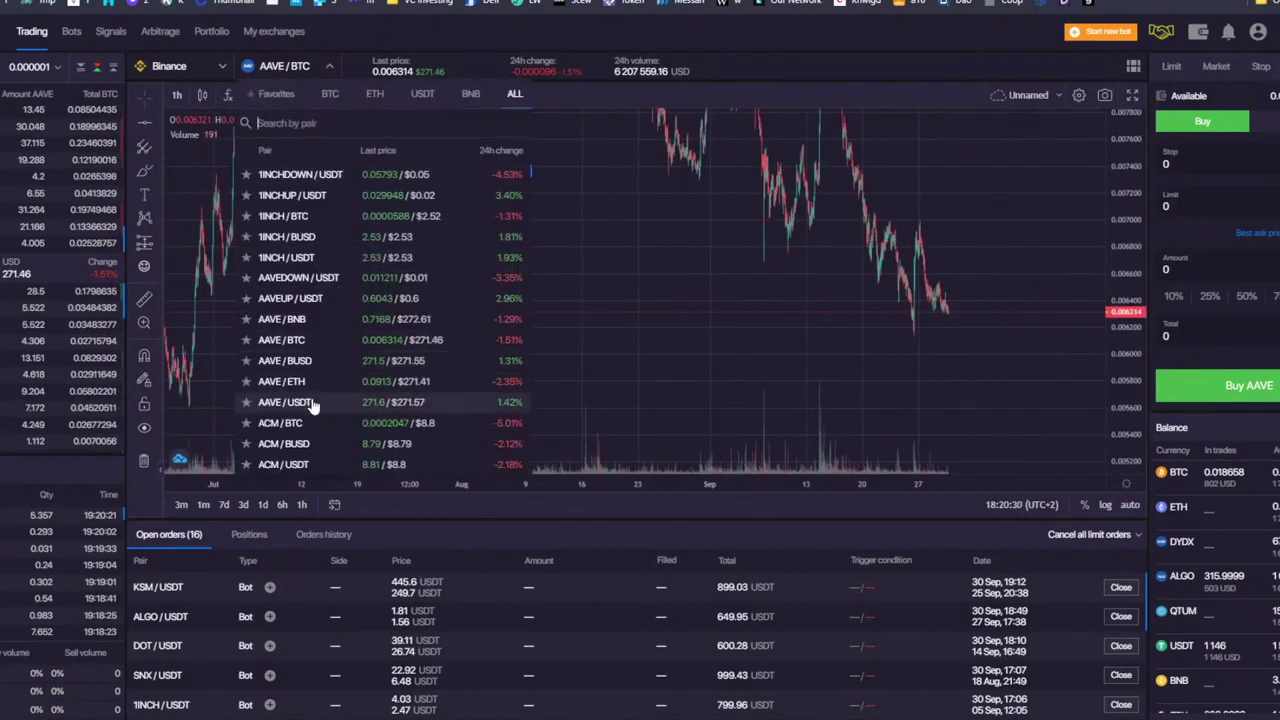
{"action": "left_click", "coordinate": [313, 404]}
{"action": "left_click_drag", "start_coordinate": [855, 270], "coordinate": [813, 200]}
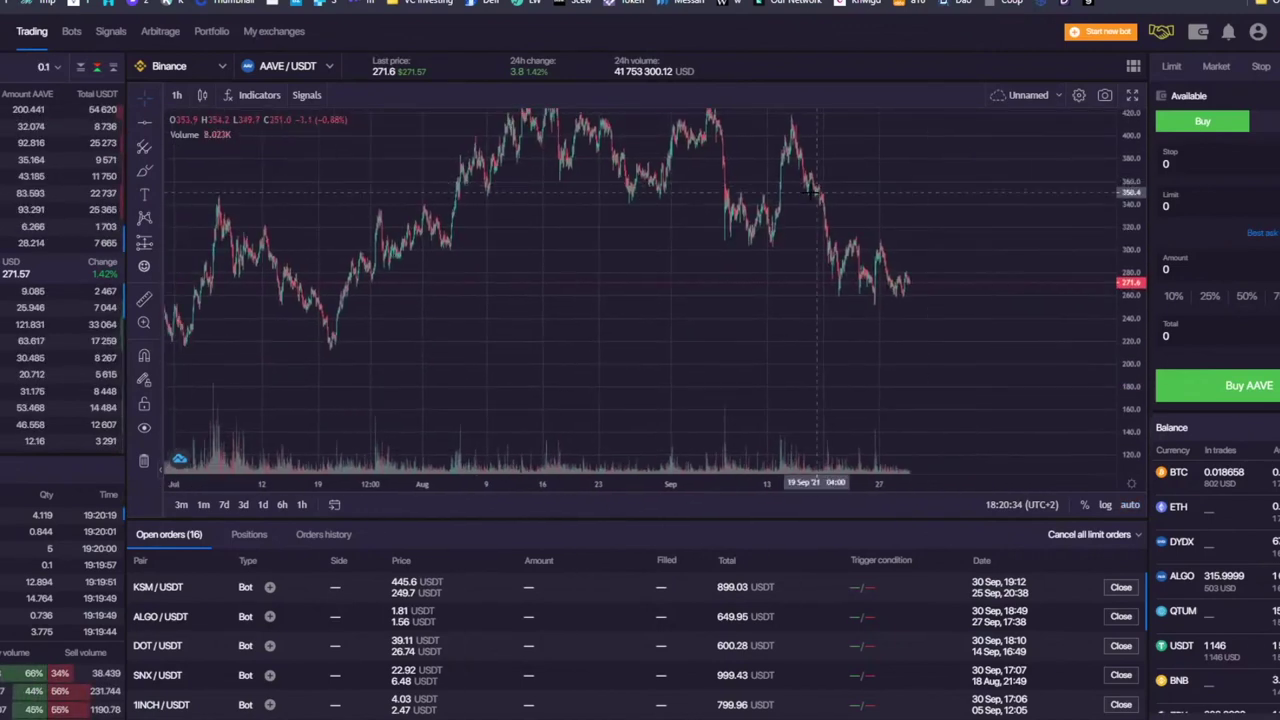
{"action": "left_click_drag", "start_coordinate": [889, 163], "coordinate": [811, 165]}
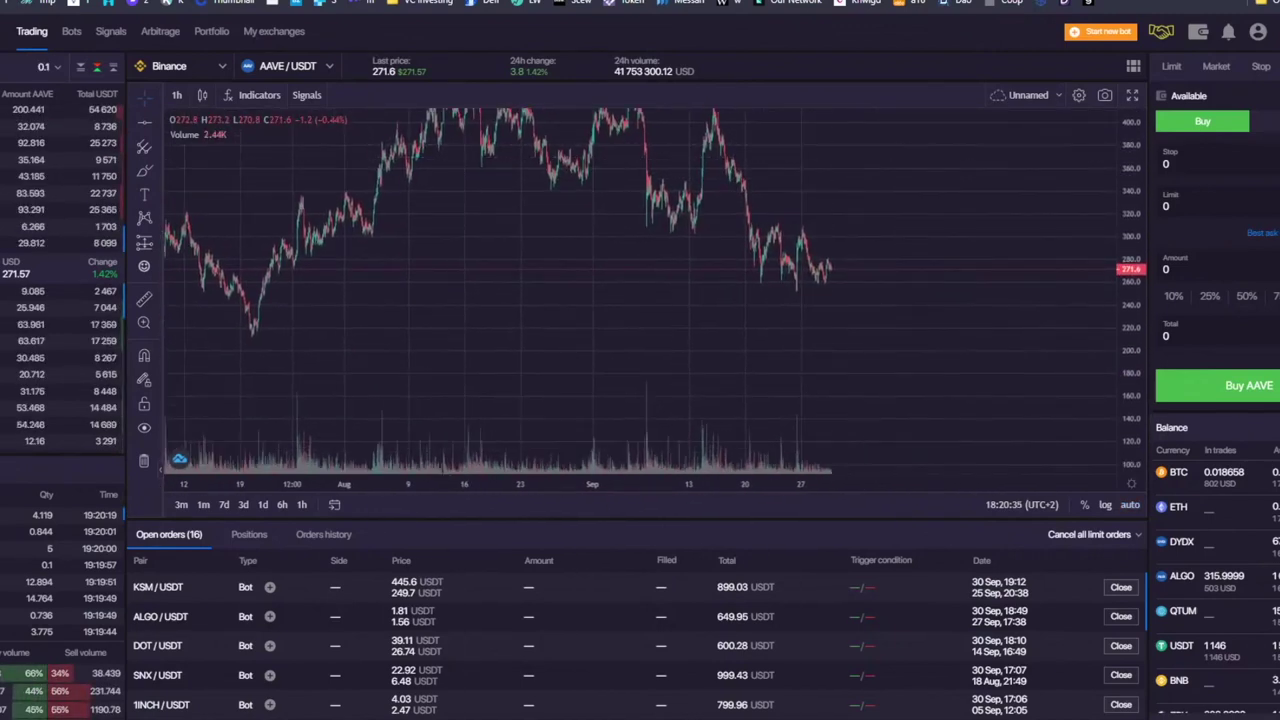
- Draw a horizontal line at about 240.9 below the AAVE price and set the buy order's Stop to 240
{"action": "left_click", "coordinate": [148, 122]}
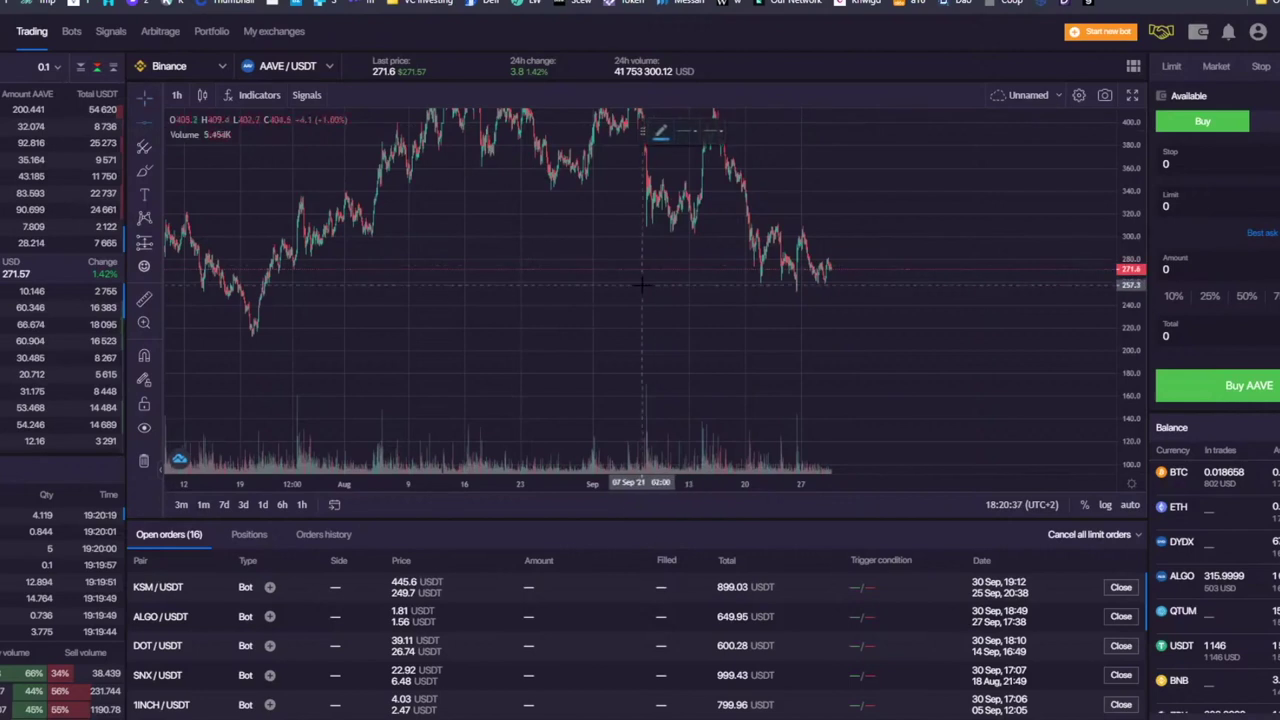
{"action": "left_click", "coordinate": [728, 304]}
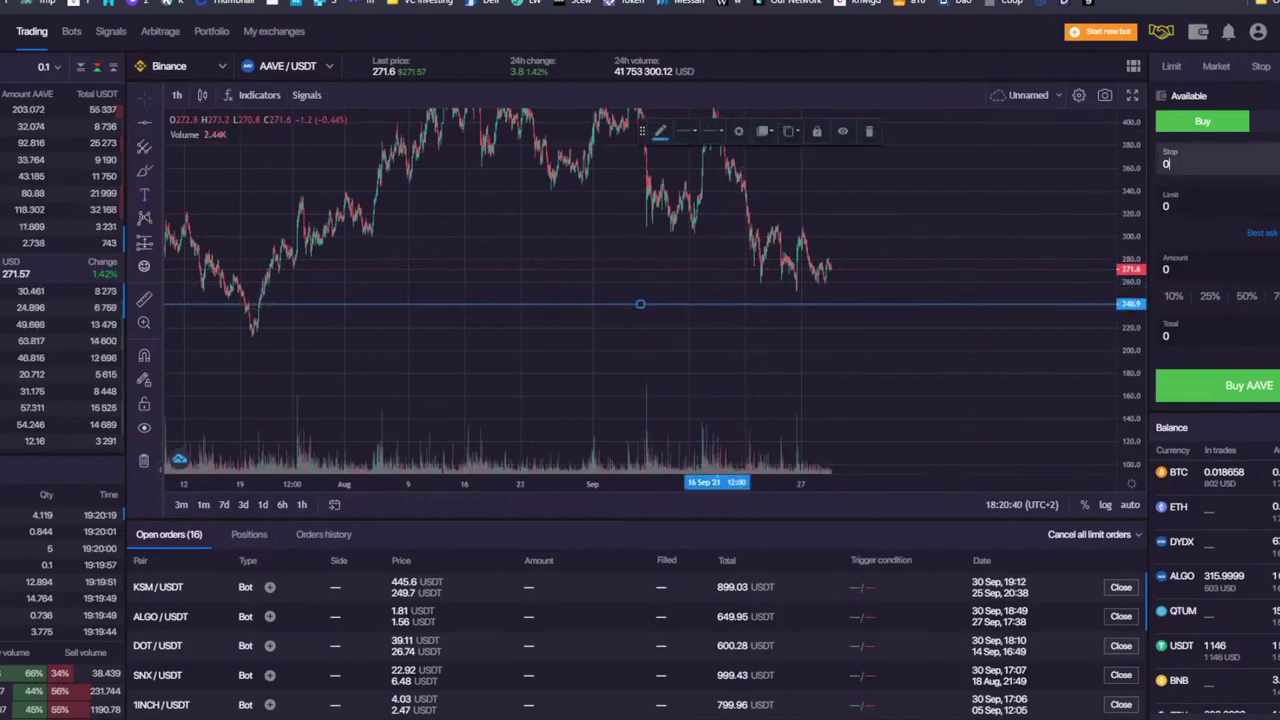
{"action": "key", "text": "ctrl+a"}
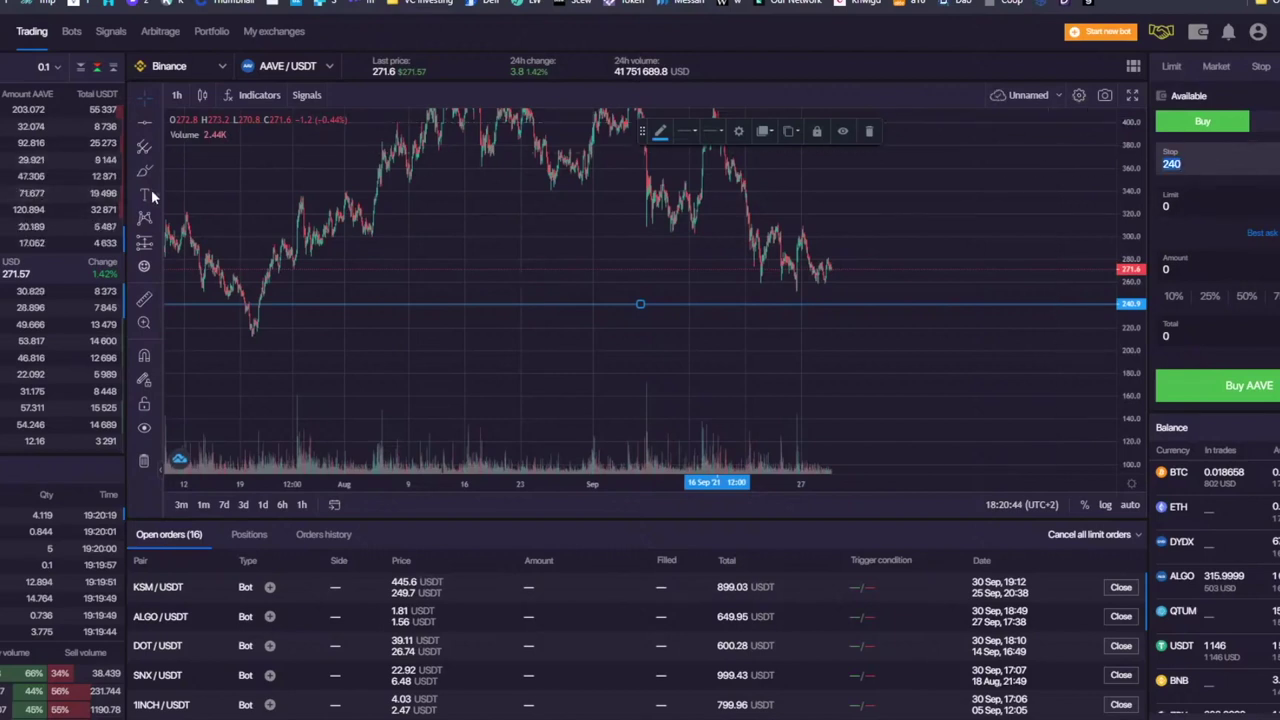
- Draw a freehand brush arrow from the latest AAVE price down to the horizontal line at 240.9
{"action": "left_click", "coordinate": [144, 170]}
{"action": "left_click", "coordinate": [838, 271]}
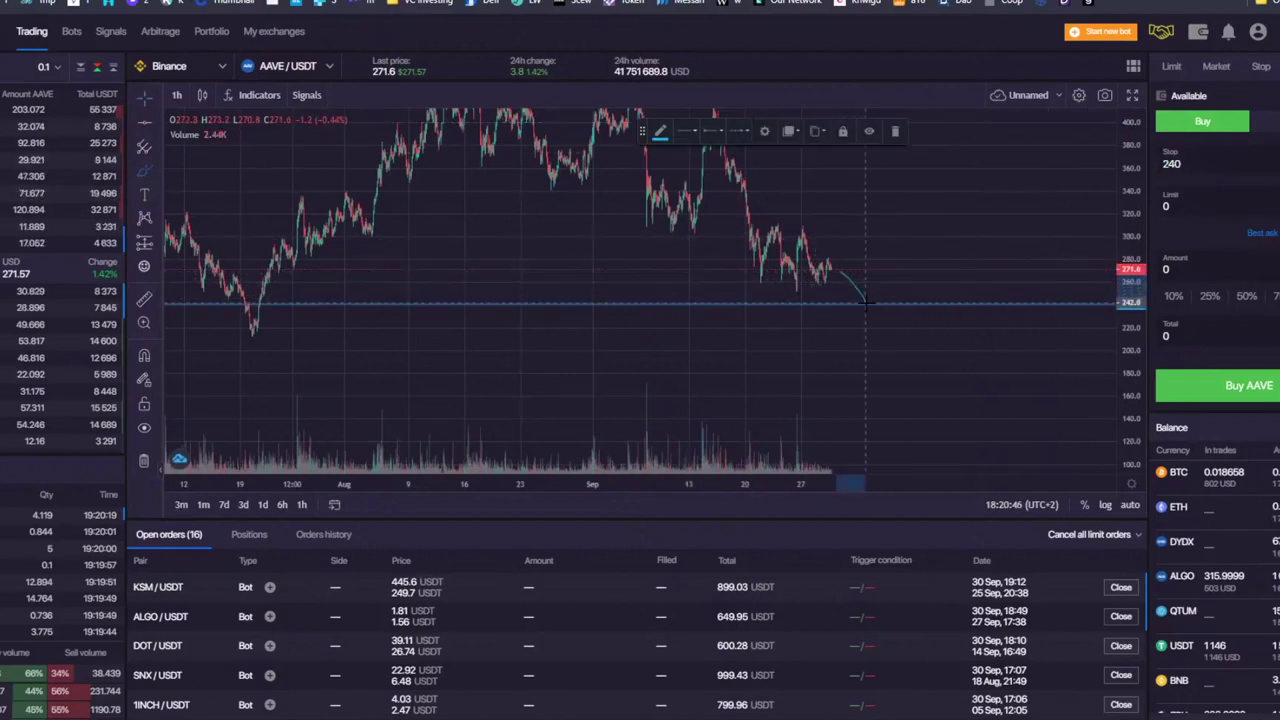
{"action": "left_click", "coordinate": [866, 300]}
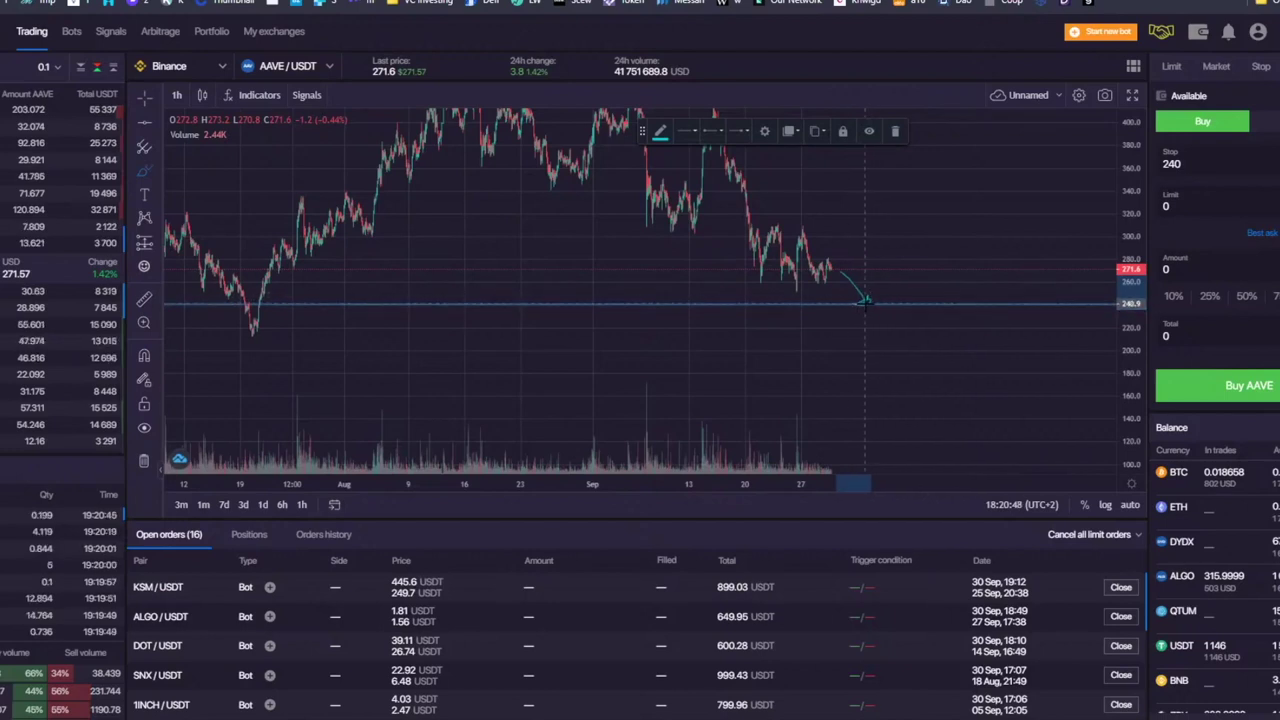
{"action": "left_click", "coordinate": [1028, 303]}
- Set the Limit of the AAVE buy order to 213 and mark a brush point below the line at about 200
{"action": "key", "text": "Tab"}
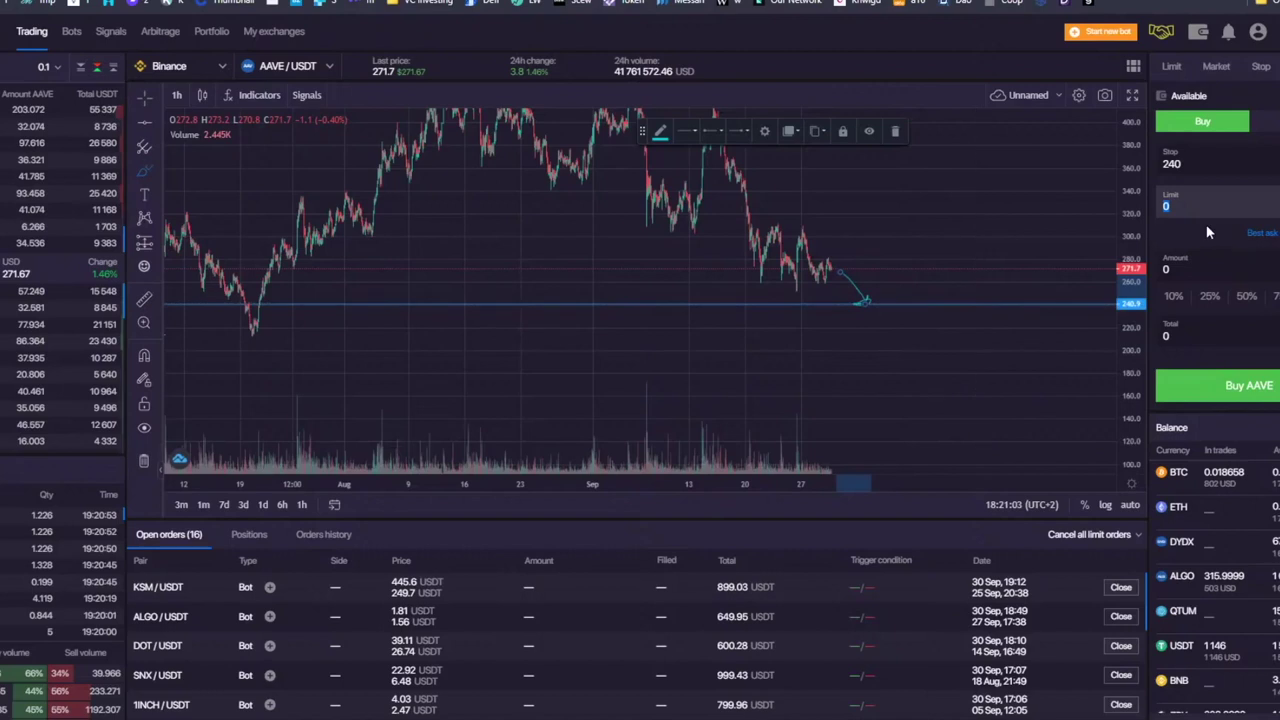
{"action": "type", "text": "13"}
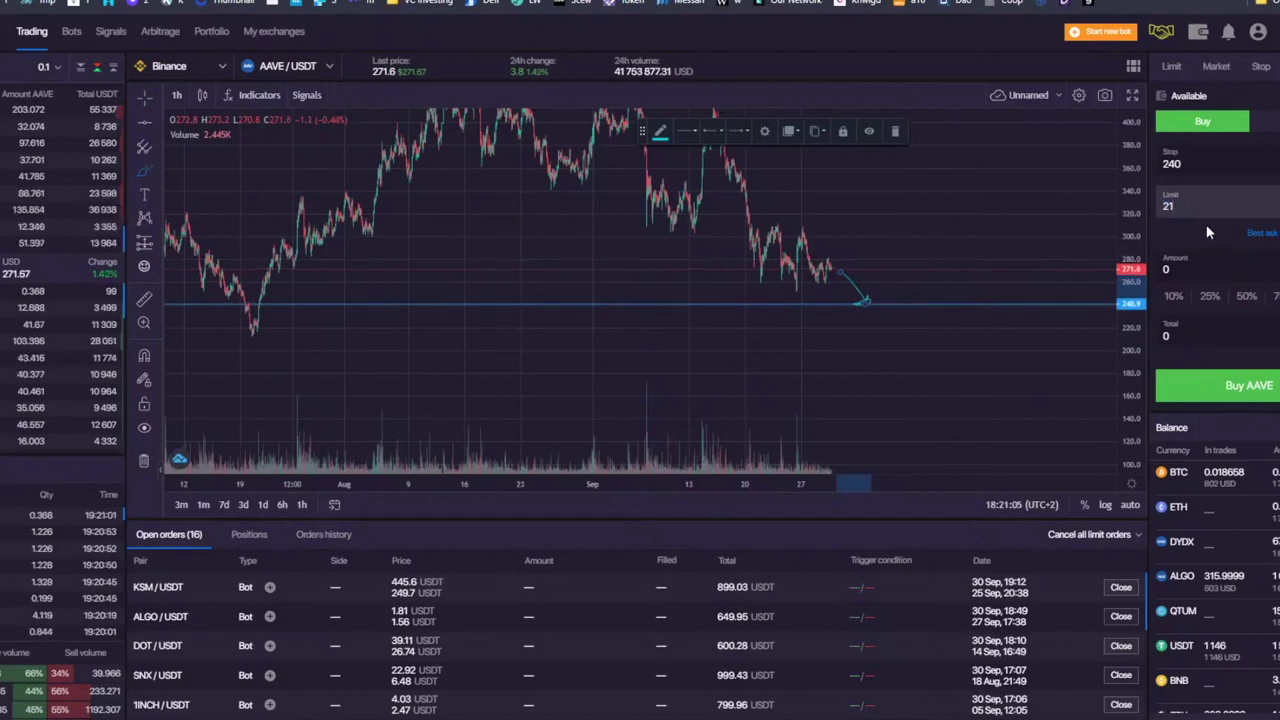
{"action": "left_click", "coordinate": [963, 350]}
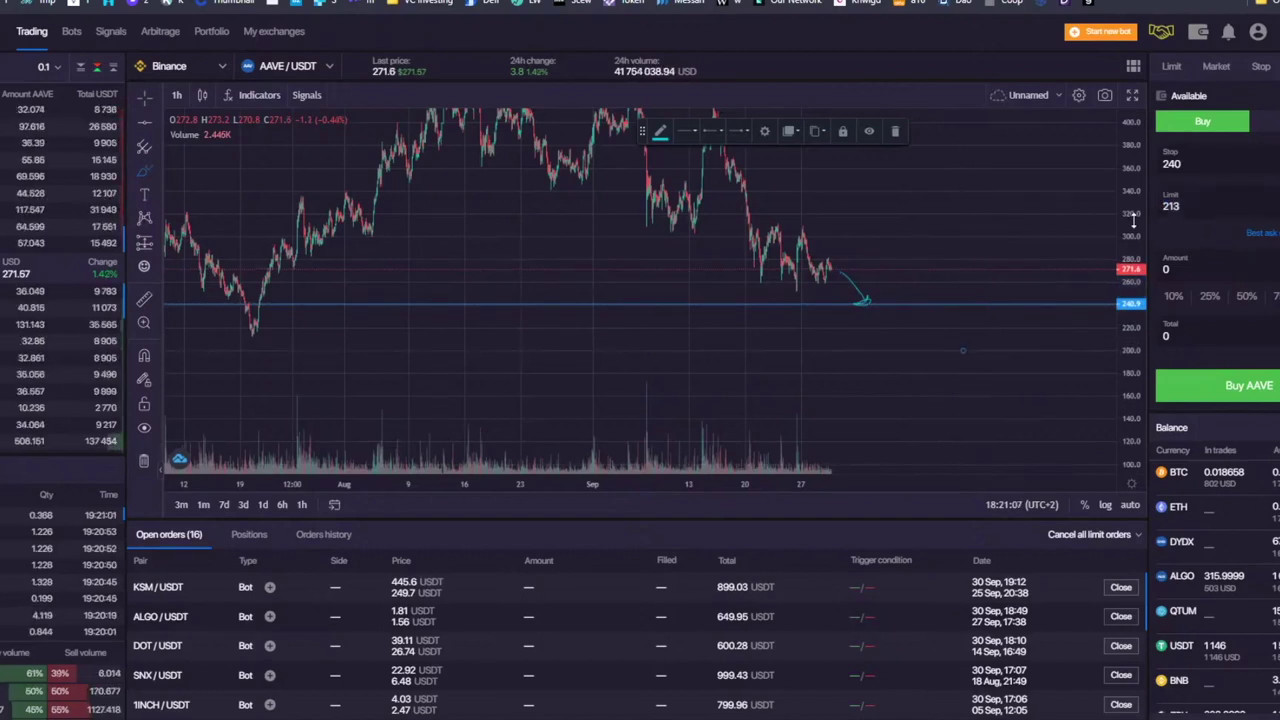
- Review the Stop and Limit values of the AAVE buy order in turn
{"action": "double_click", "coordinate": [1171, 163]}
{"action": "left_click_drag", "start_coordinate": [1199, 163], "coordinate": [1150, 185]}
{"action": "key", "text": "ctrl+a"}
{"action": "left_click", "coordinate": [1217, 163]}
{"action": "left_click", "coordinate": [1212, 163]}
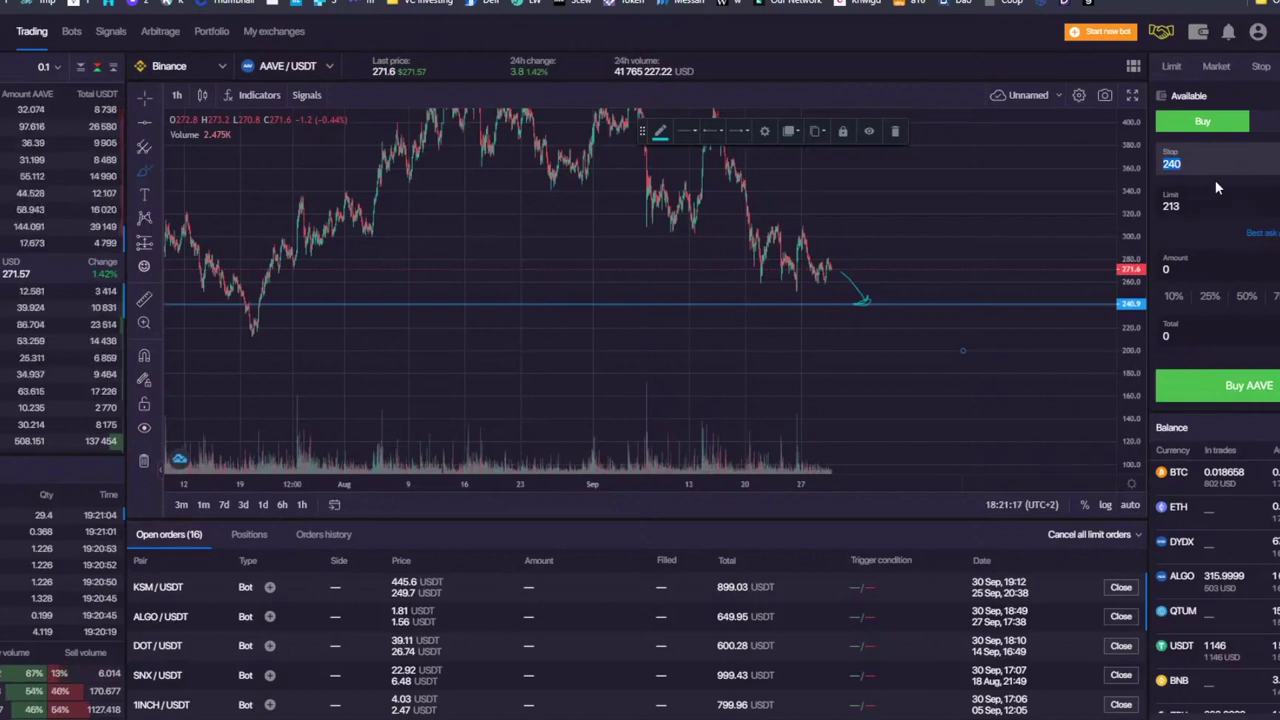
{"action": "left_click", "coordinate": [1178, 206]}
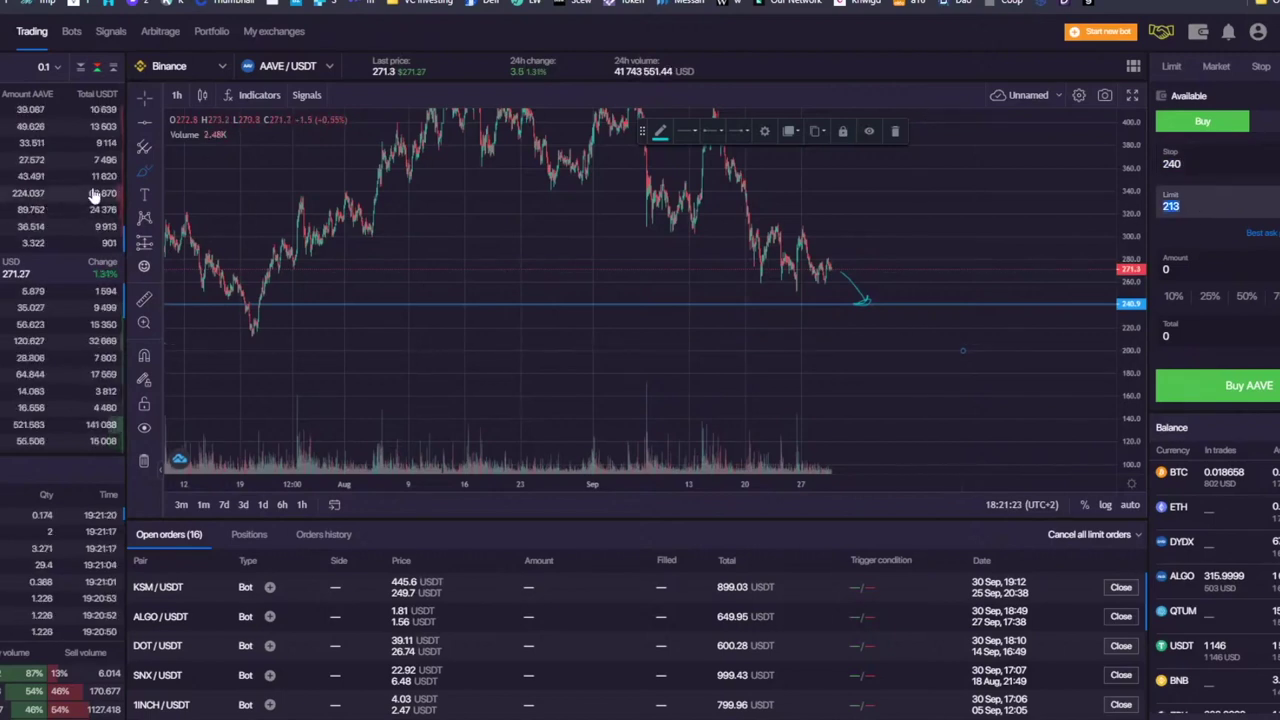
- Draw a second brush arrow continuing down from the 240.9 line to a price of about 200
{"action": "left_click", "coordinate": [146, 172]}
{"action": "mouse_move", "coordinate": [866, 300]}
{"action": "left_mouse_down"}
{"action": "mouse_move", "coordinate": [909, 343]}
{"action": "mouse_move", "coordinate": [890, 355]}
{"action": "left_mouse_up"}
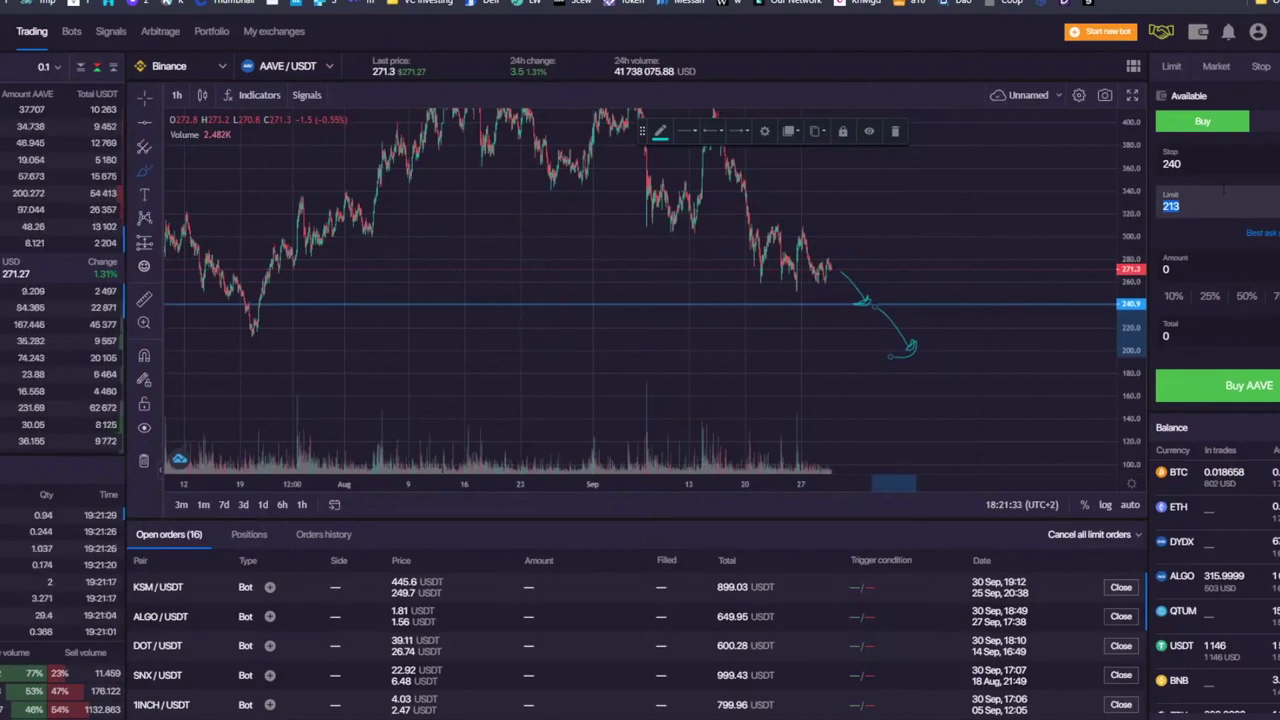
{"action": "left_click", "coordinate": [1212, 166]}
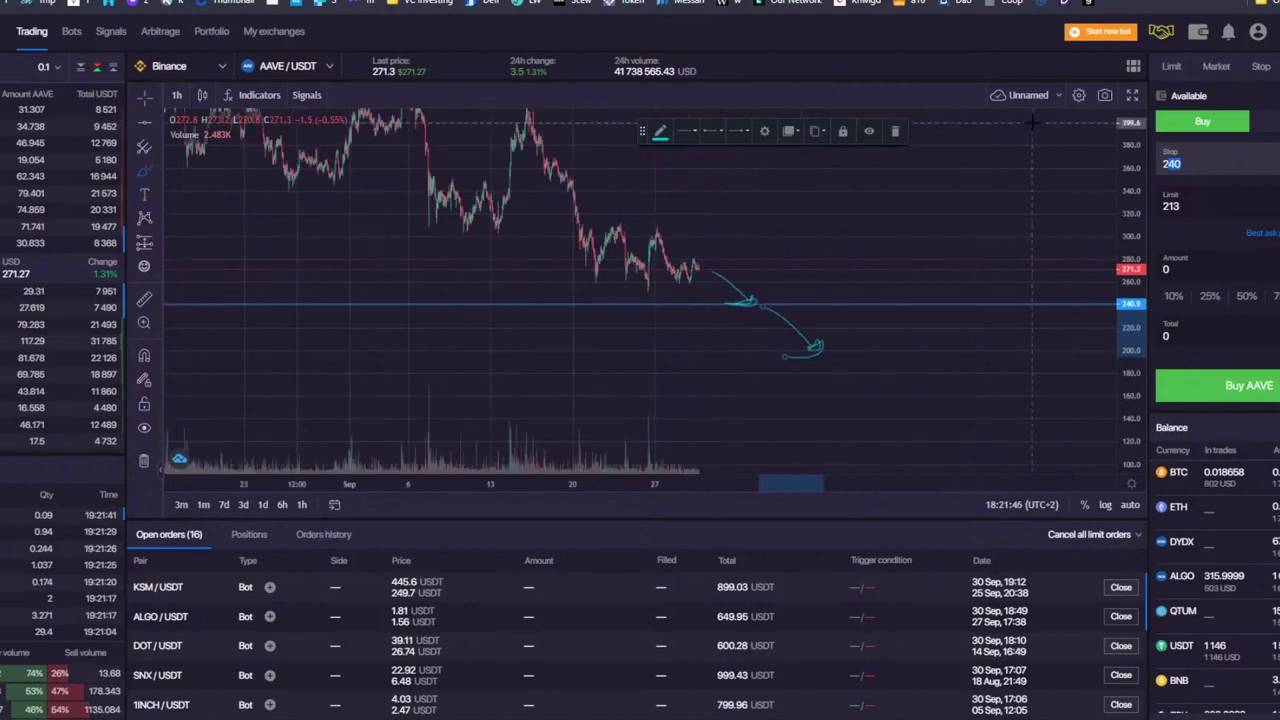
- Switch the order form to Sell and mark a price rise with a brush arrow up to a horizontal line at about 321.7
{"action": "left_click", "coordinate": [1262, 121]}
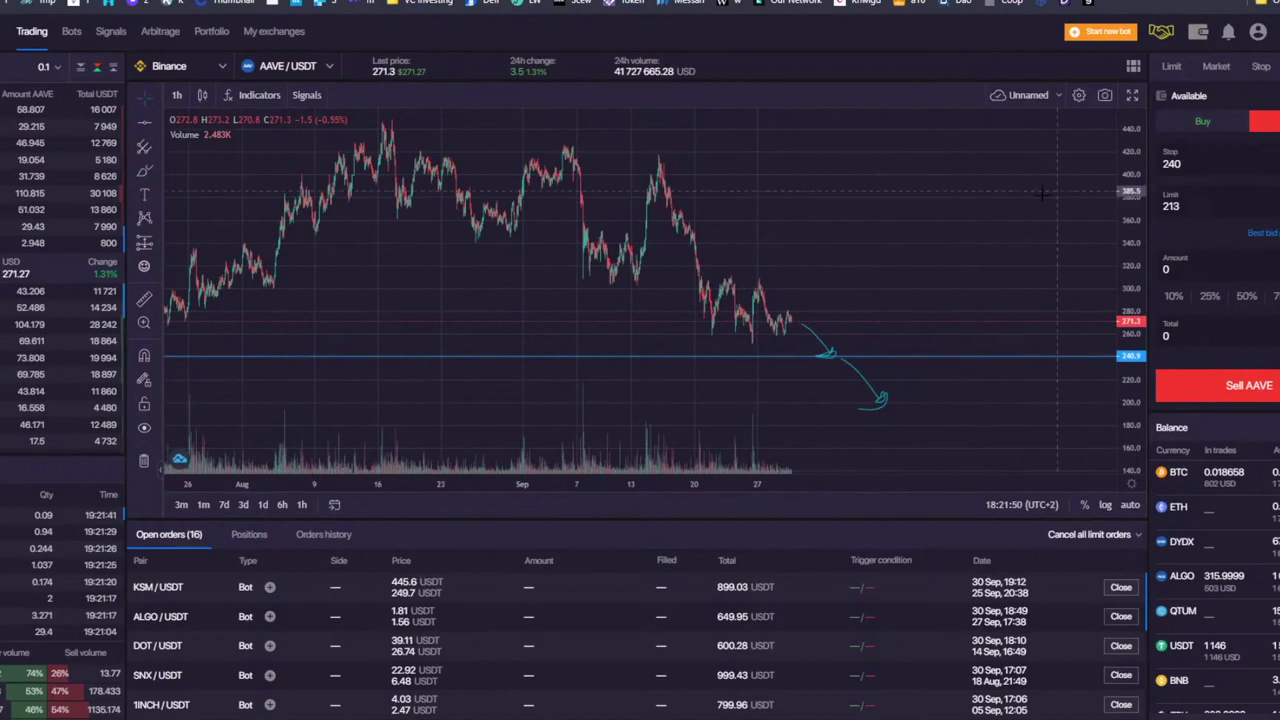
{"action": "left_click", "coordinate": [639, 265]}
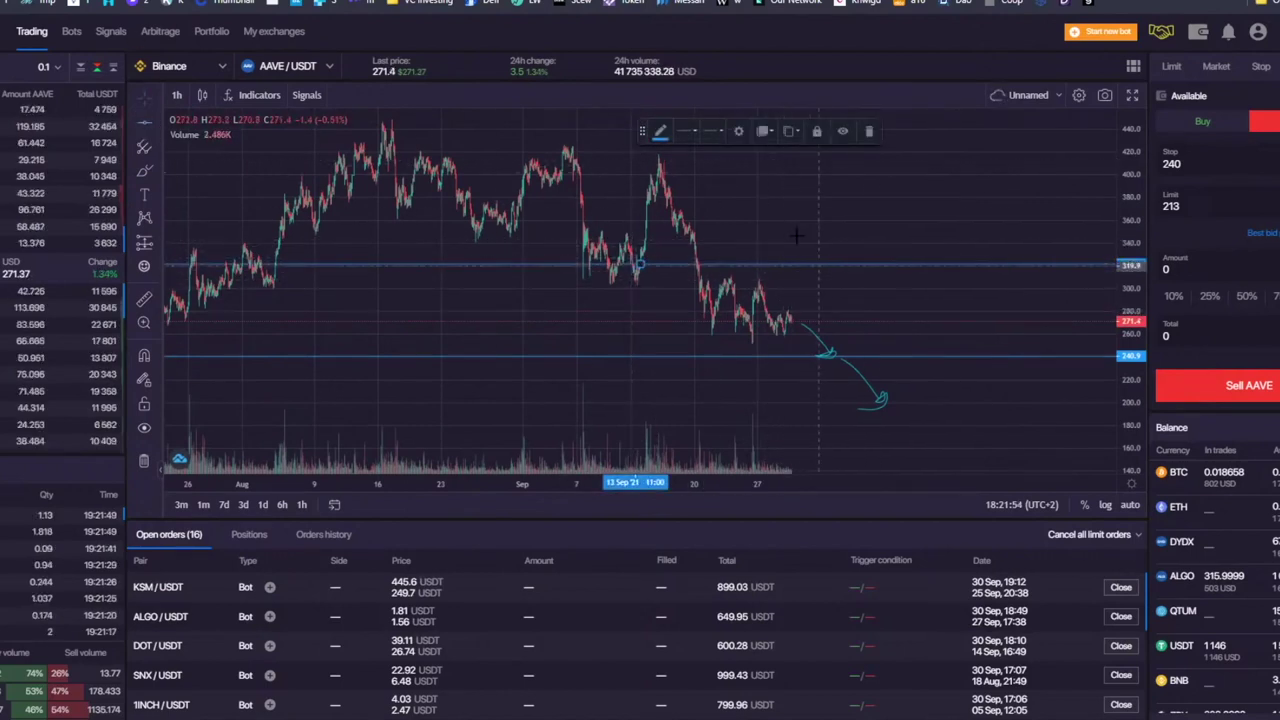
{"action": "left_click", "coordinate": [144, 170]}
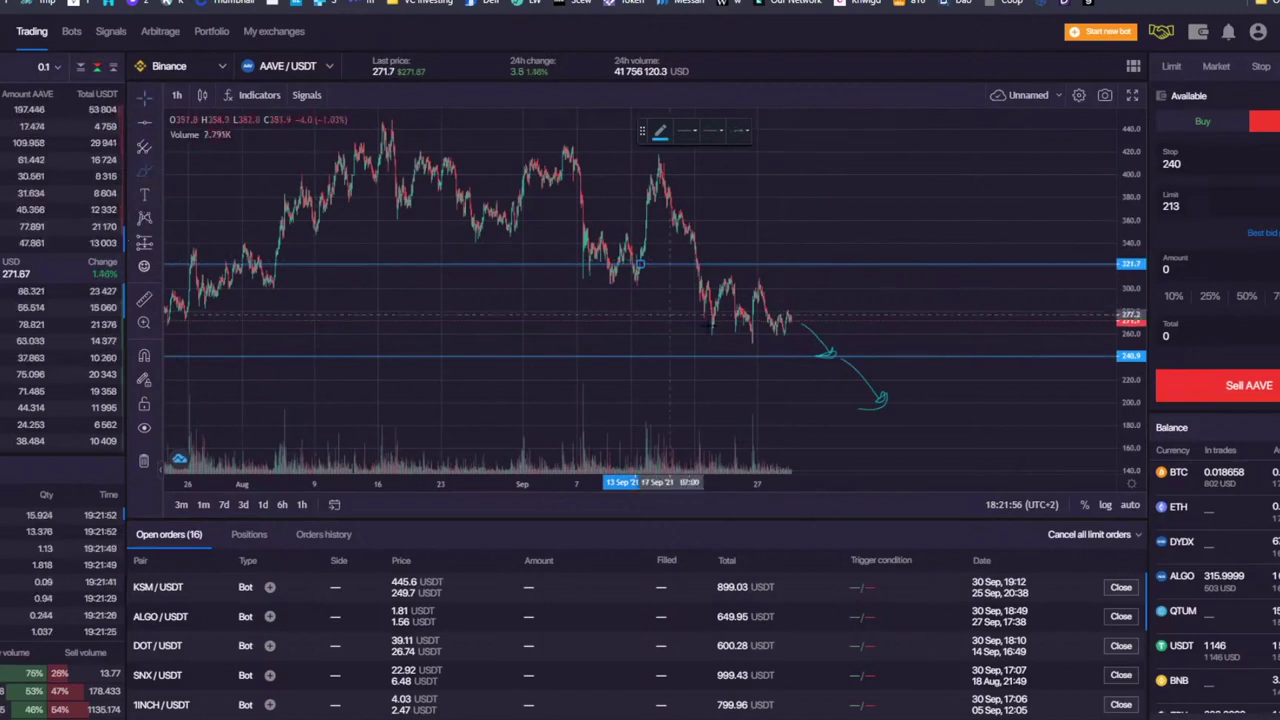
{"action": "left_click", "coordinate": [790, 318]}
{"action": "left_click_drag", "start_coordinate": [818, 265], "coordinate": [825, 275]}
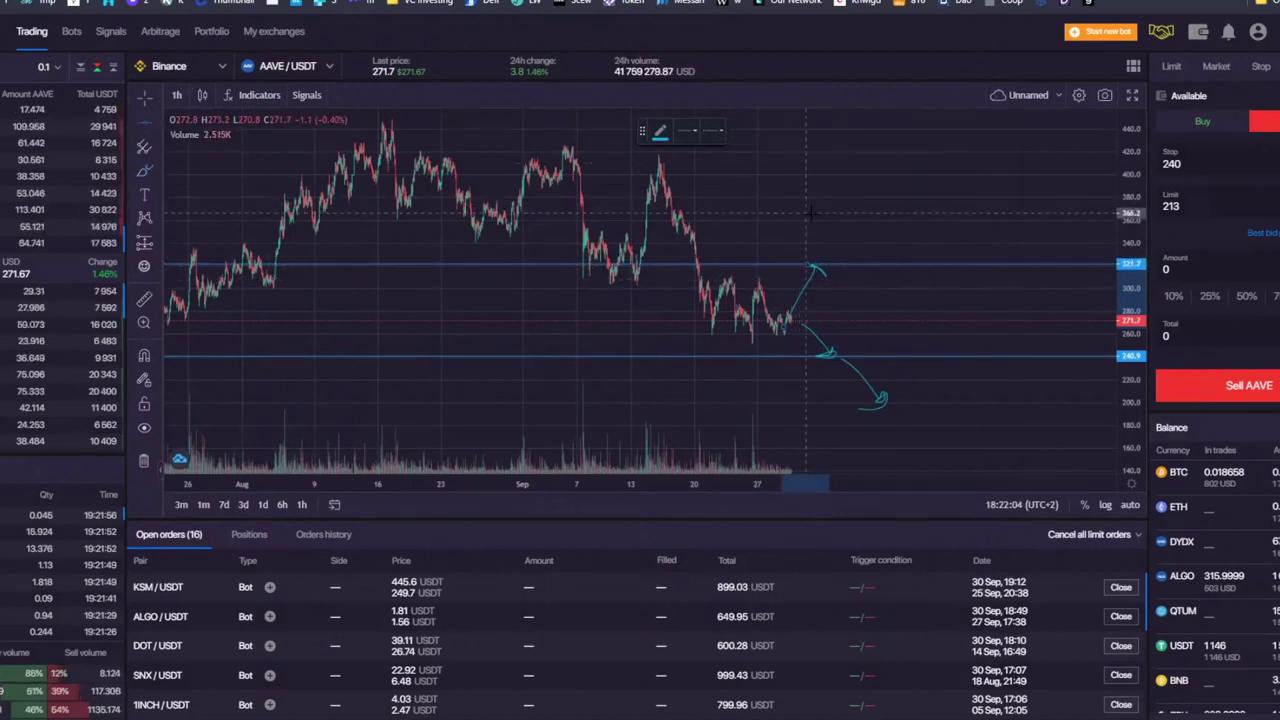
- Draw another horizontal line at about 352.1 on the AAVE chart and set the sell order's Stop to 320
{"action": "left_click", "coordinate": [907, 228]}
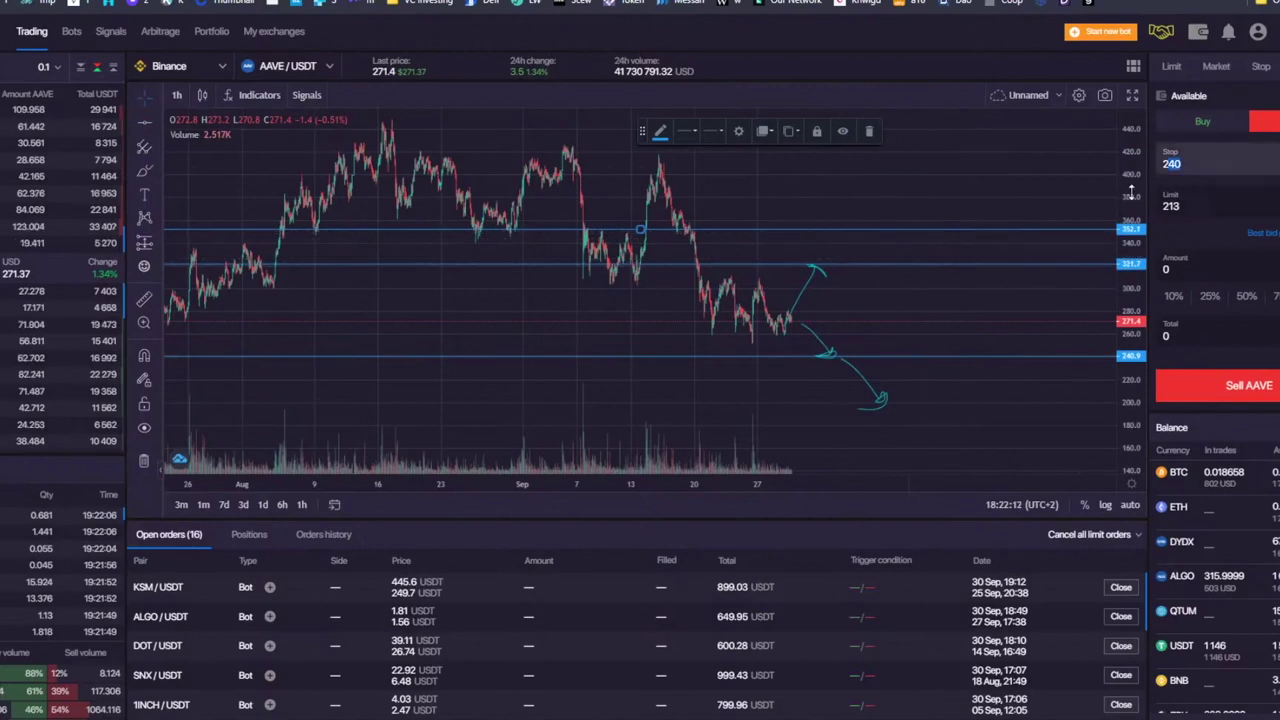
{"action": "left_click", "coordinate": [899, 274]}
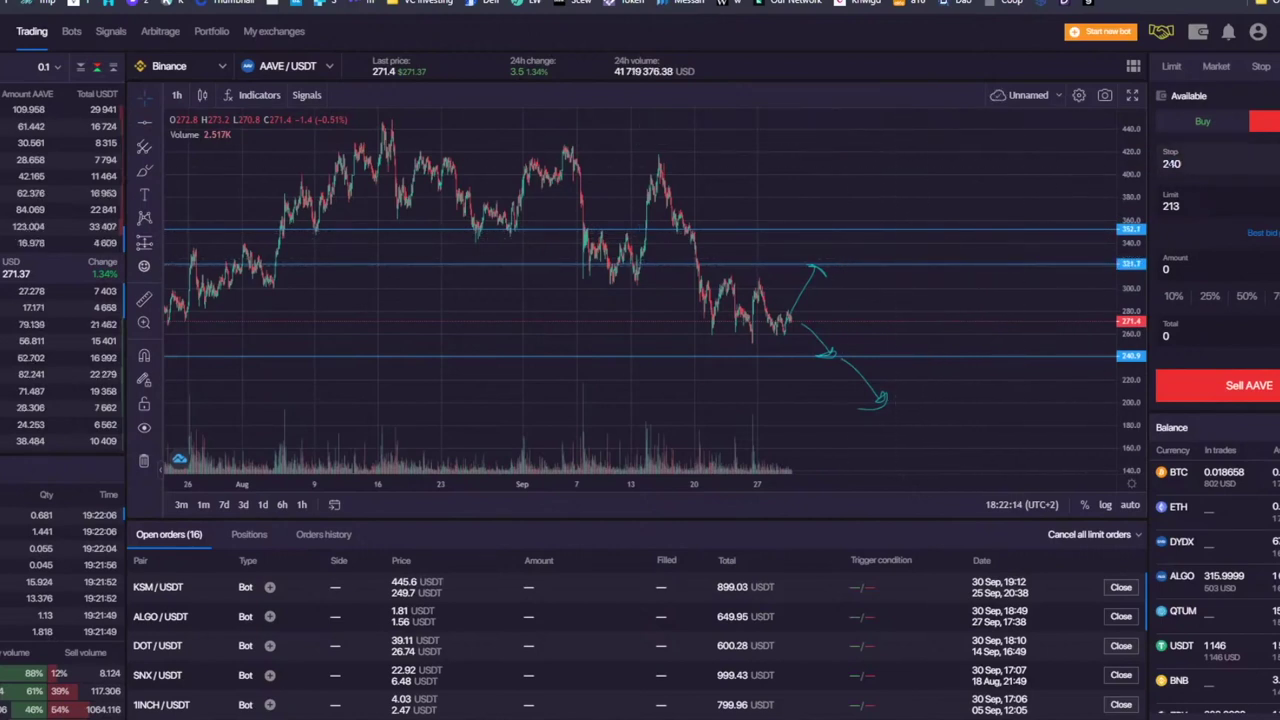
{"action": "left_click", "coordinate": [1199, 162]}
{"action": "type", "text": "320"}
- Set the Limit of the AAVE sell order to 350
{"action": "key", "text": "Tab"}
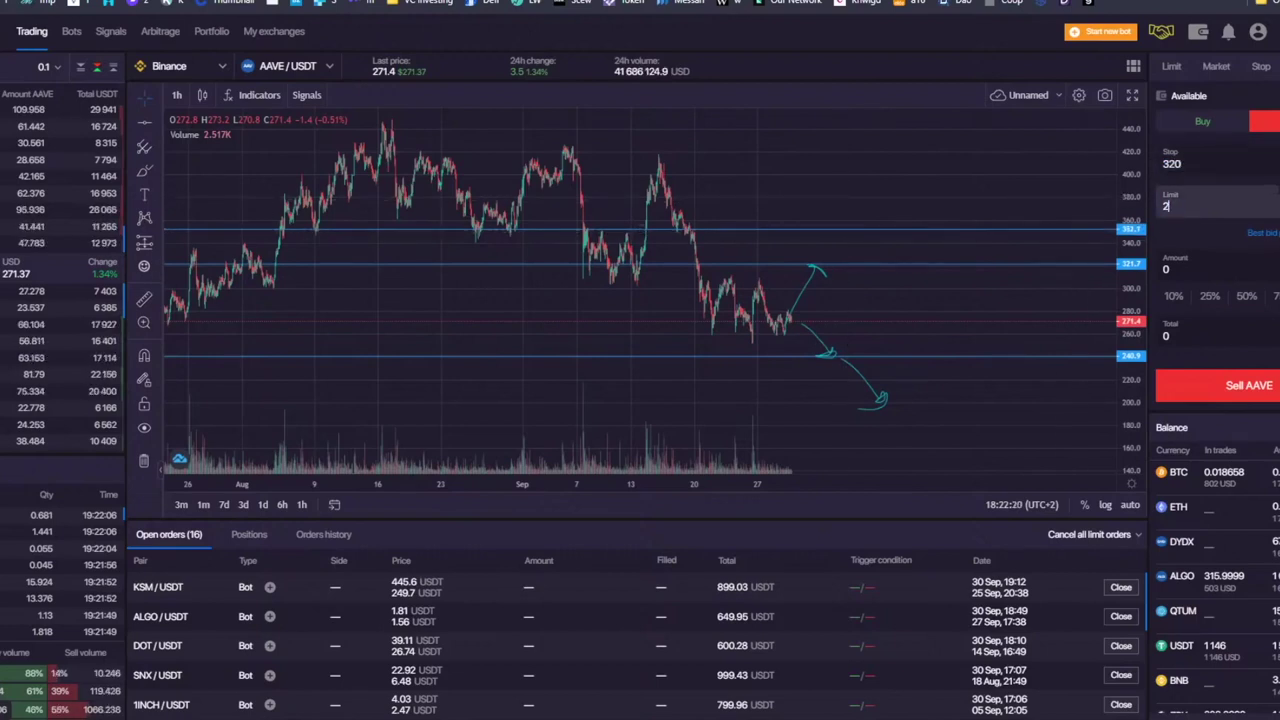
{"action": "left_click", "coordinate": [980, 145]}
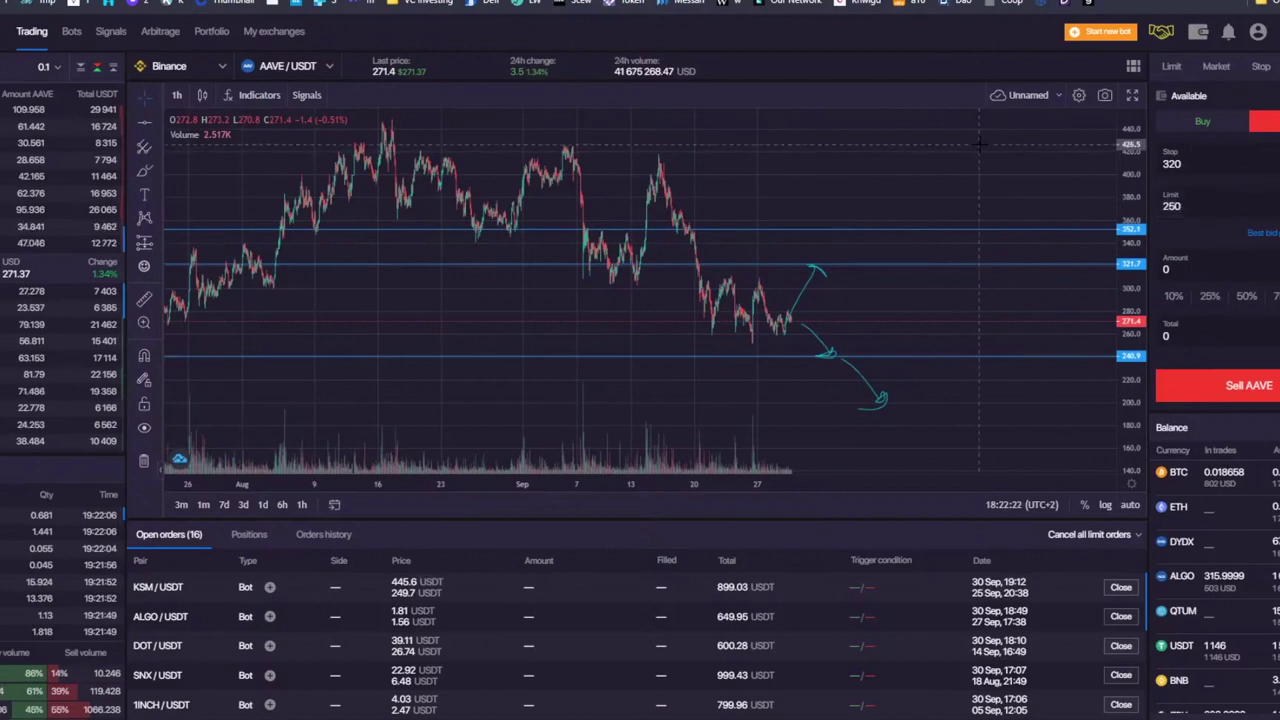
{"action": "key", "text": "Tab"}
{"action": "type", "text": "350"}
{"action": "left_click", "coordinate": [1038, 188]}
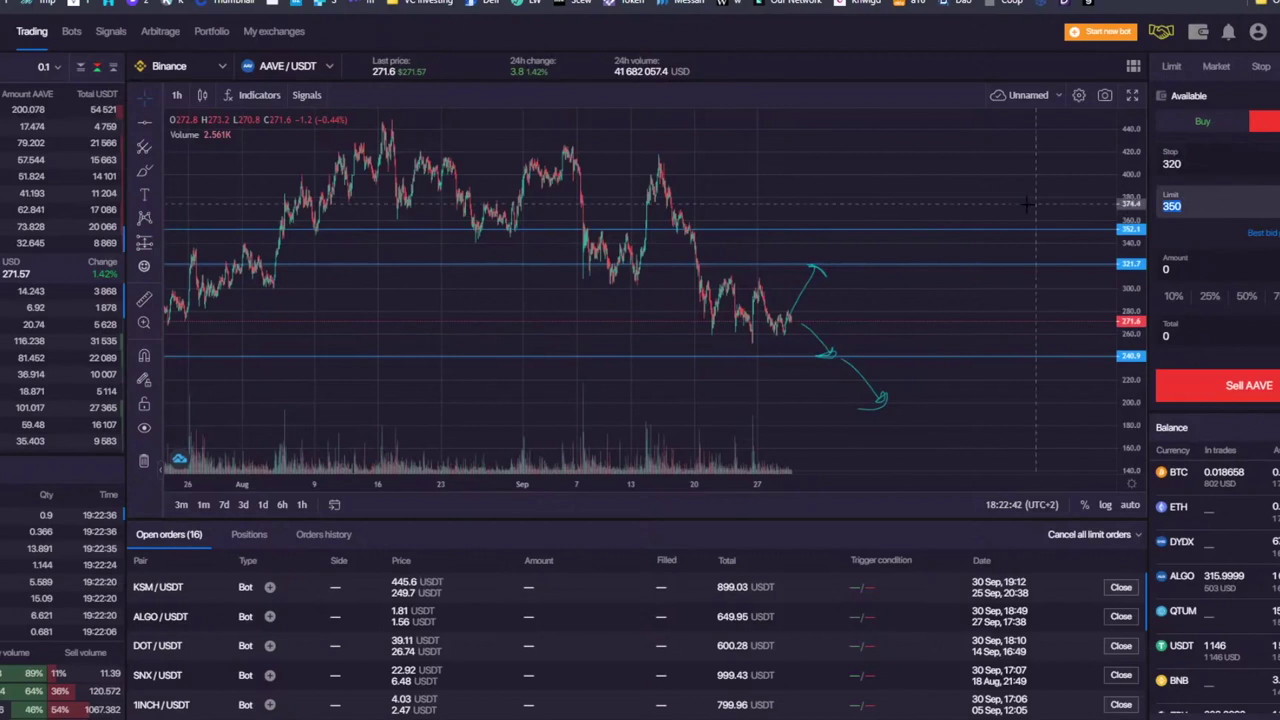
- Compare the Stop and Limit values of the AAVE sell order
{"action": "left_click", "coordinate": [1200, 164]}
{"action": "key", "text": "Tab"}
{"action": "key", "text": "shift+Tab"}
{"action": "key", "text": "Tab"}
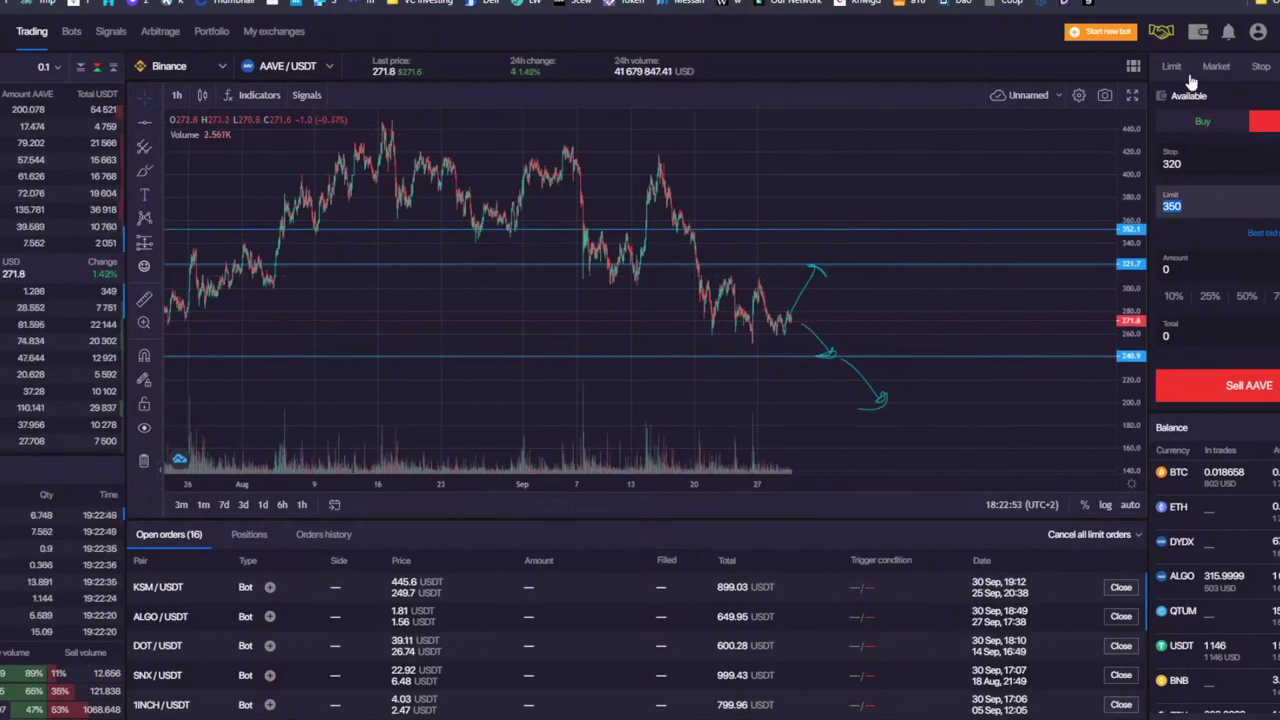
- Switch the exchange on the Trading page to Binance Futures and show several months of AAVE / USDT price history
{"action": "left_click", "coordinate": [72, 38]}
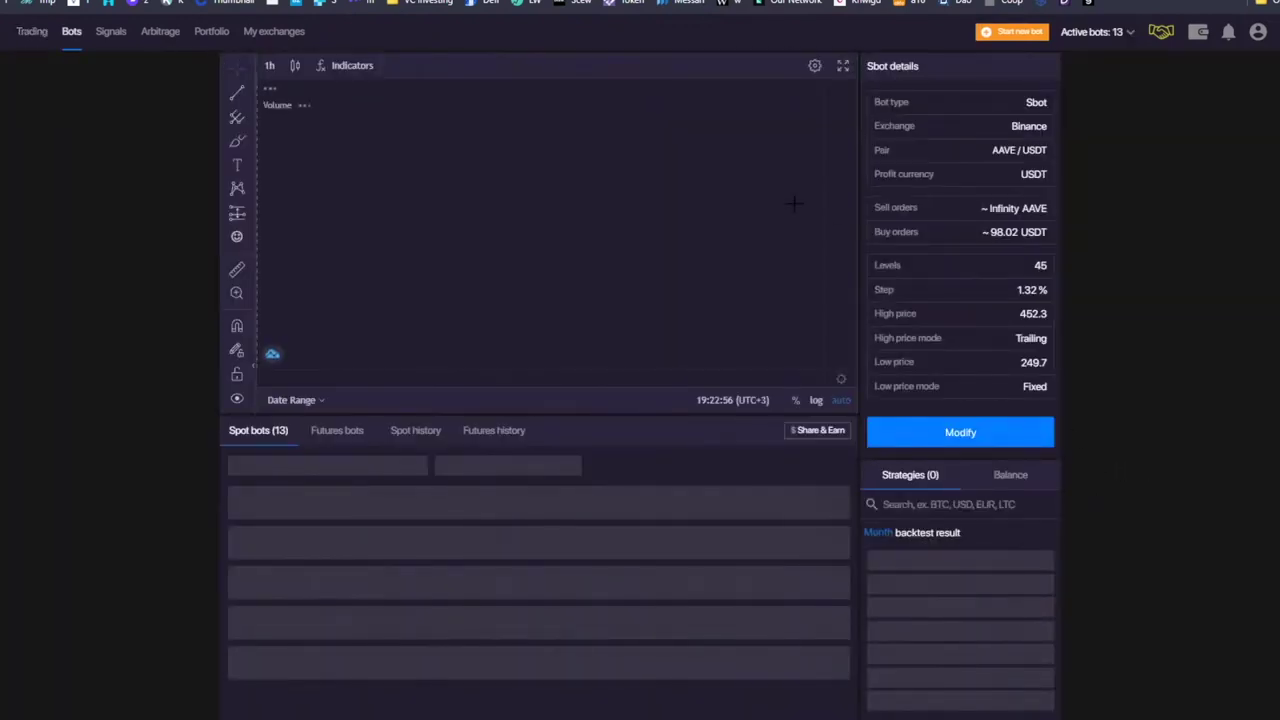
{"action": "key", "text": "alt+Left"}
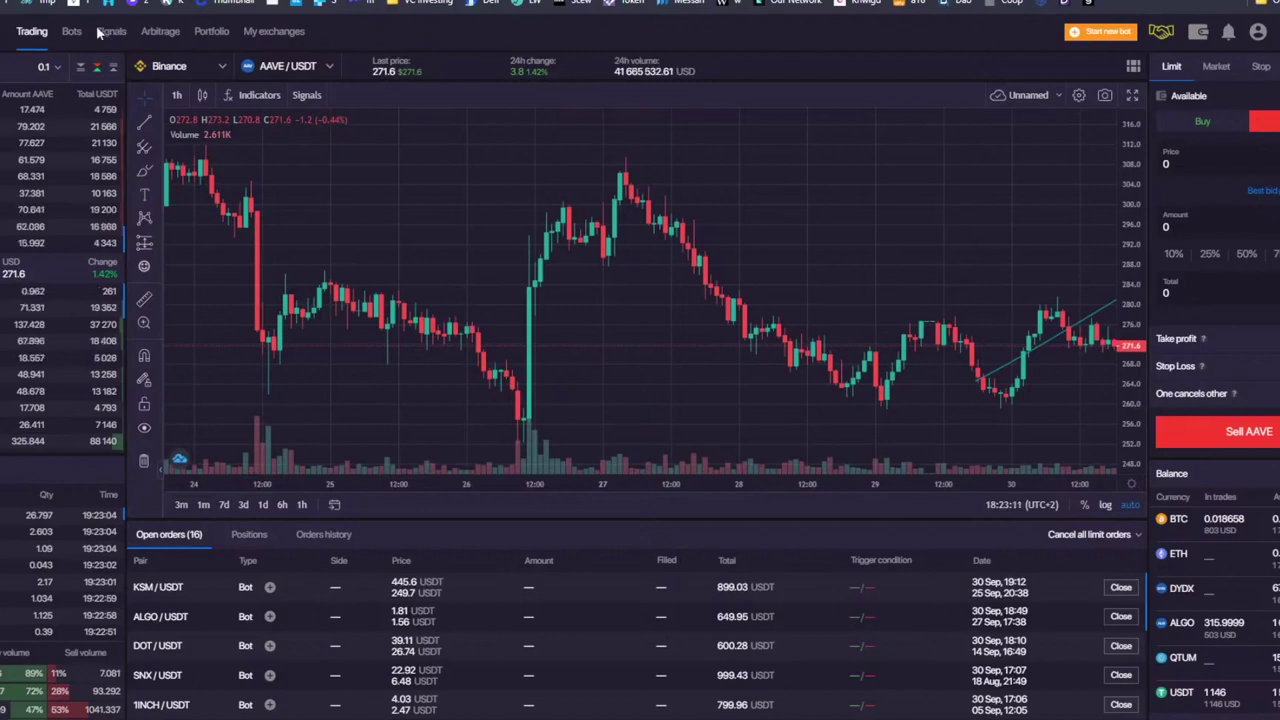
{"action": "left_click", "coordinate": [169, 66]}
{"action": "left_click", "coordinate": [165, 195]}
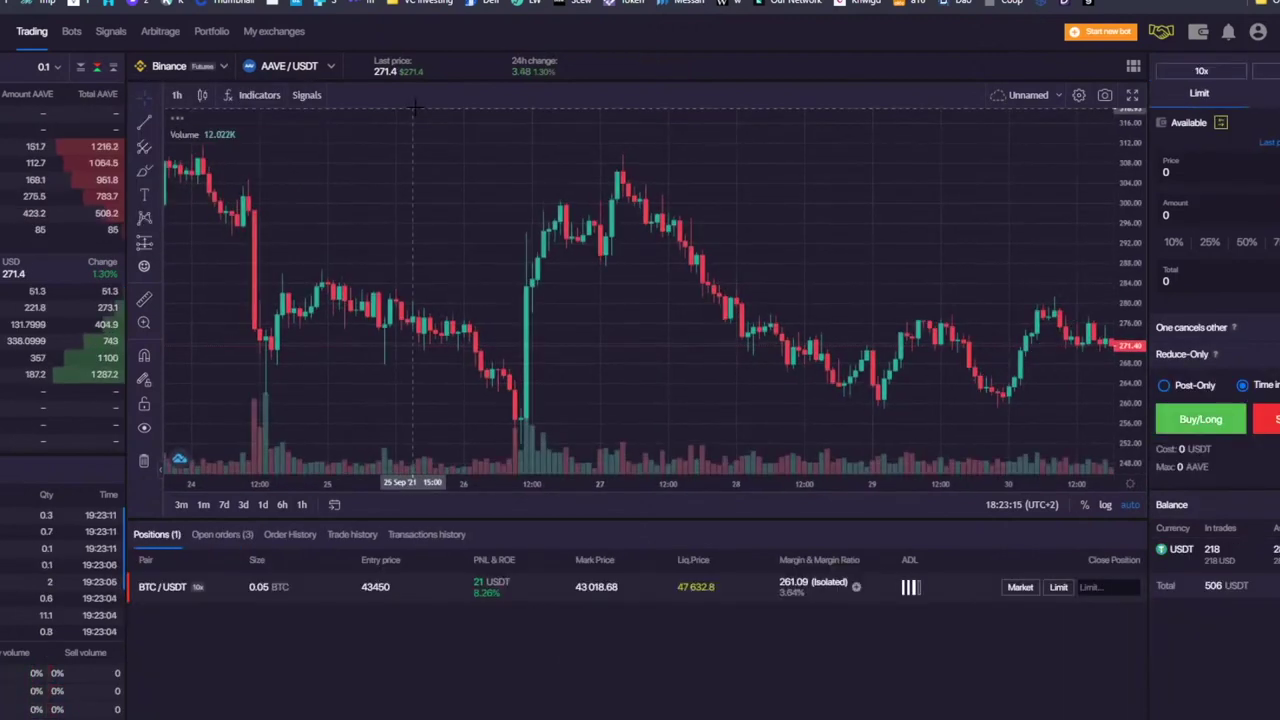
{"action": "scroll", "coordinate": [698, 181], "scroll_direction": "down", "scroll_amount": 5}
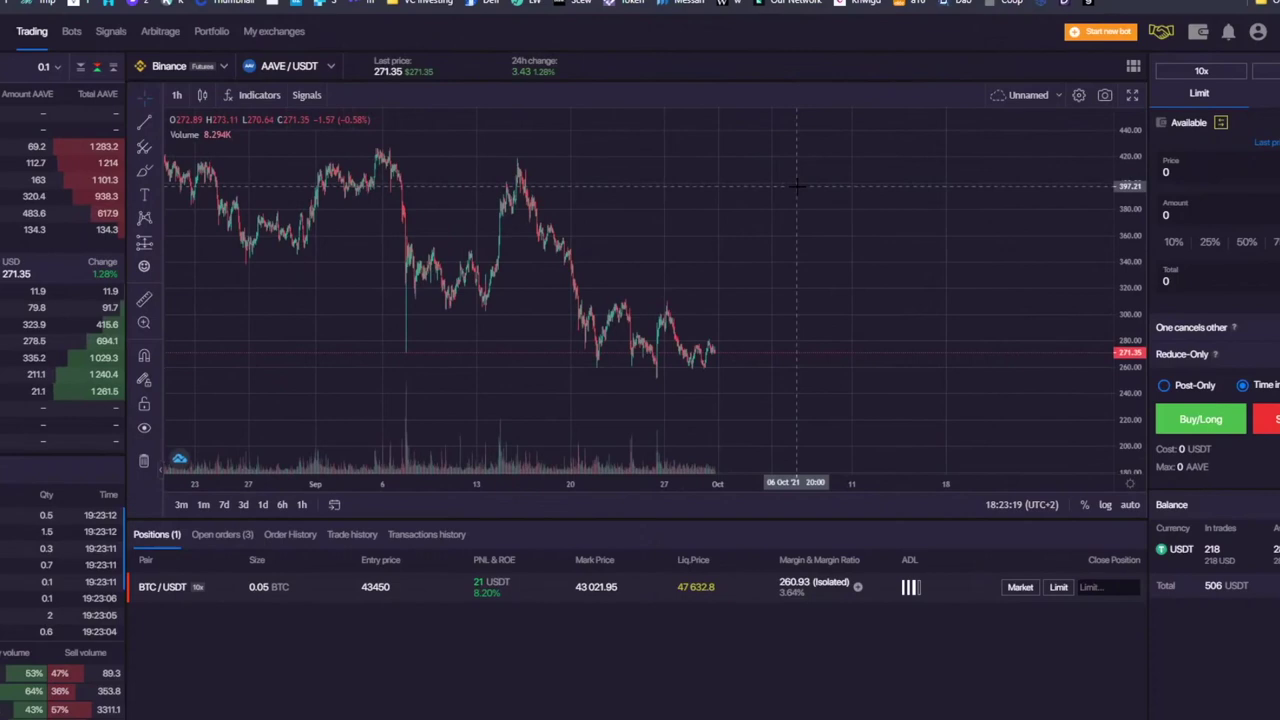
{"action": "scroll", "coordinate": [748, 195], "scroll_direction": "down", "scroll_amount": 3}
{"action": "left_click_drag", "start_coordinate": [1146, 162], "coordinate": [986, 172]}
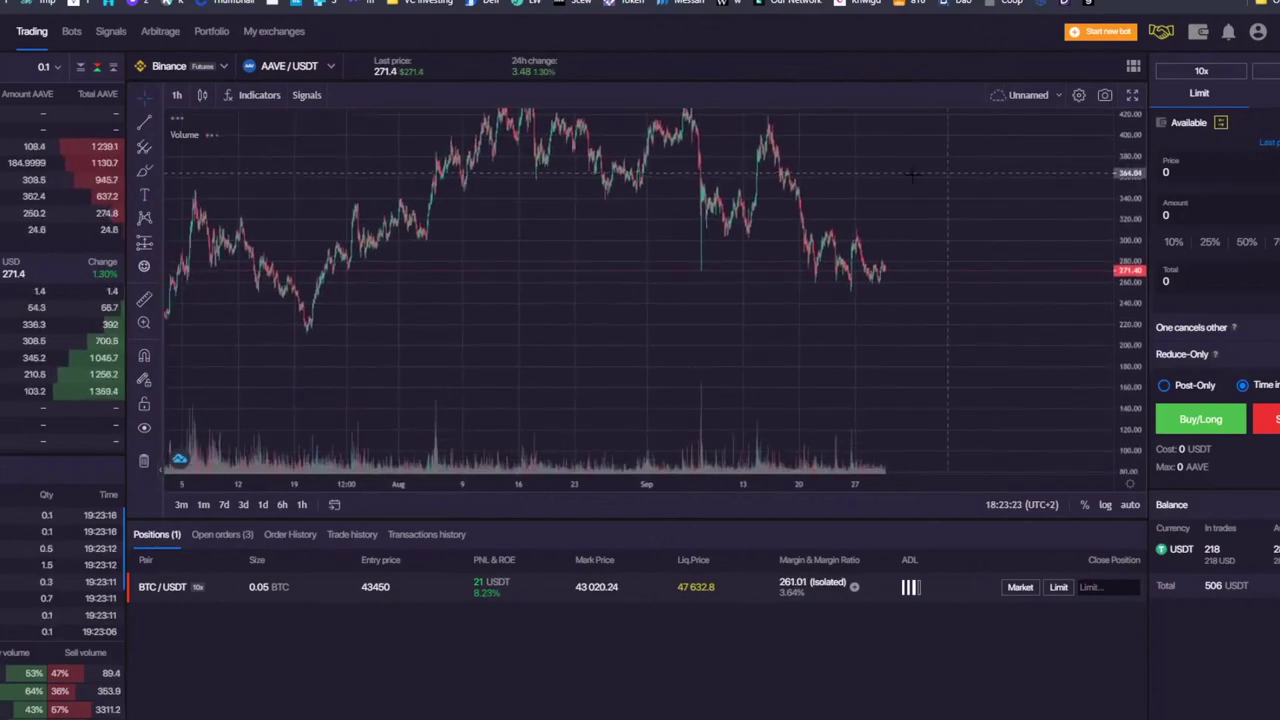
{"action": "left_click_drag", "start_coordinate": [886, 180], "coordinate": [937, 213]}
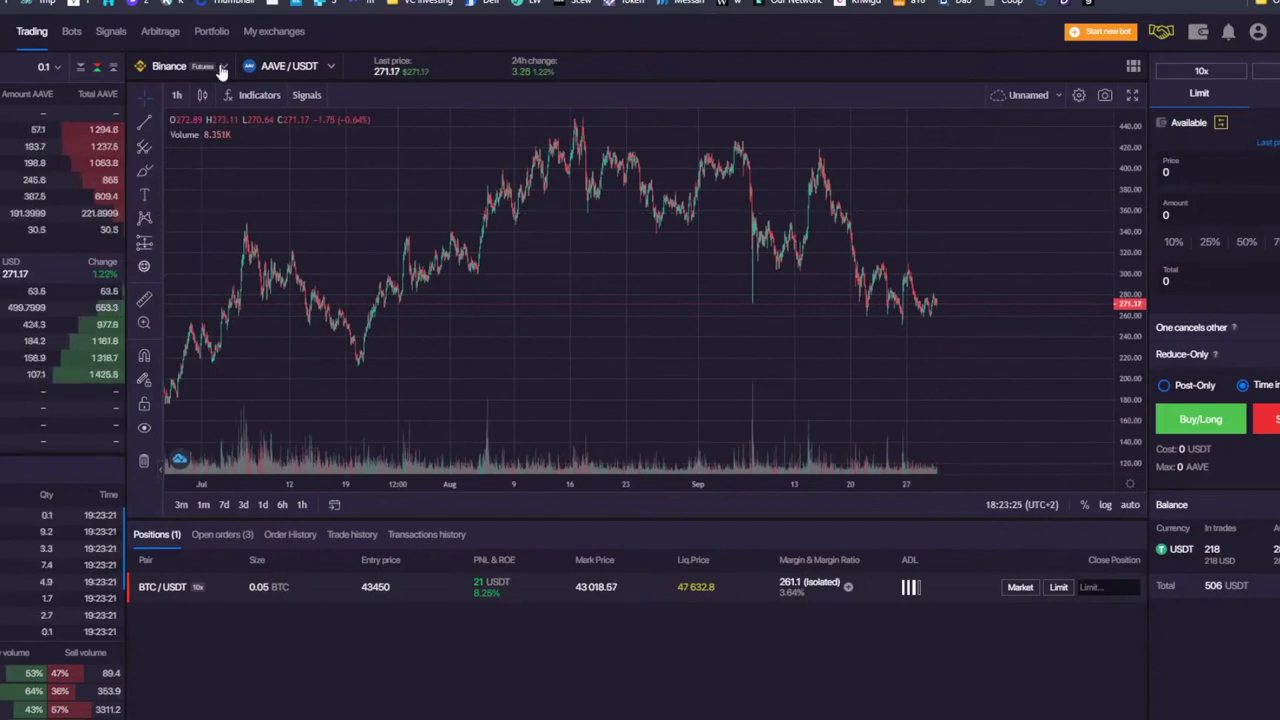
- Set the AAVE / USDT futures chart to the 4-hour interval, pick the Trend Line tool and show the Limit order form
{"action": "left_click", "coordinate": [177, 95]}
{"action": "left_click", "coordinate": [187, 296]}
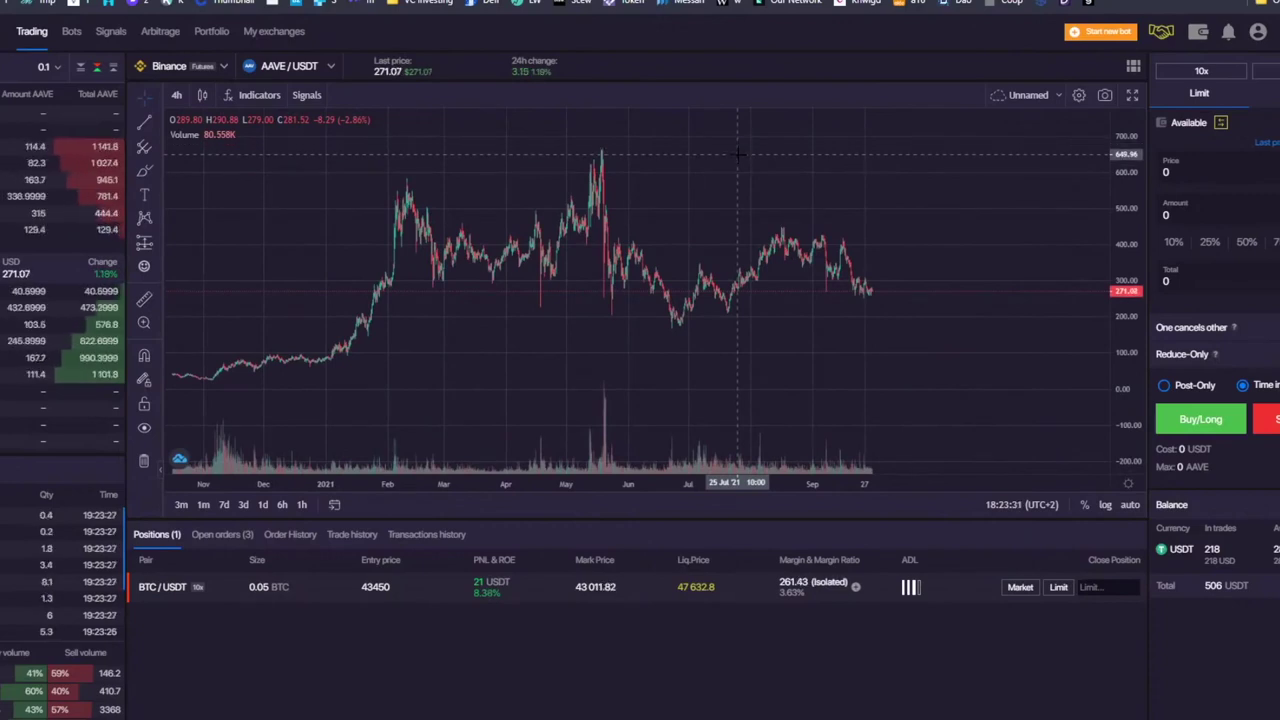
{"action": "left_click_drag", "start_coordinate": [391, 173], "coordinate": [474, 154]}
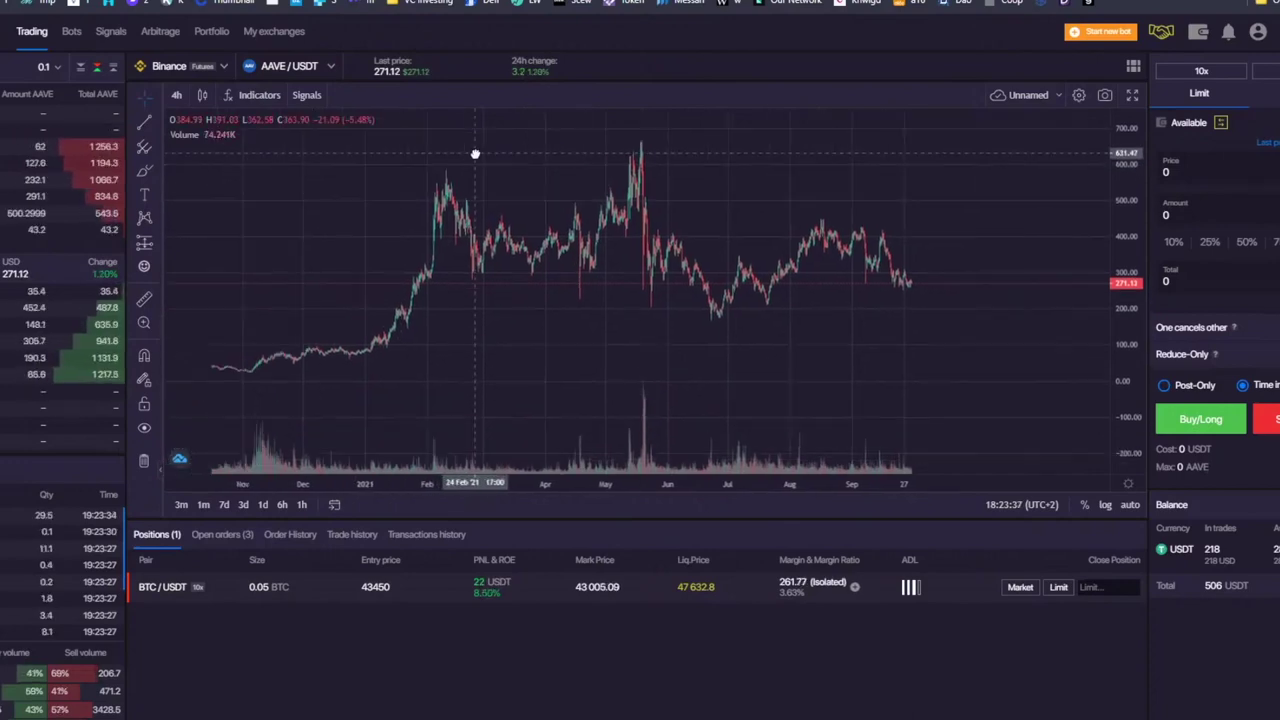
{"action": "left_click", "coordinate": [150, 126]}
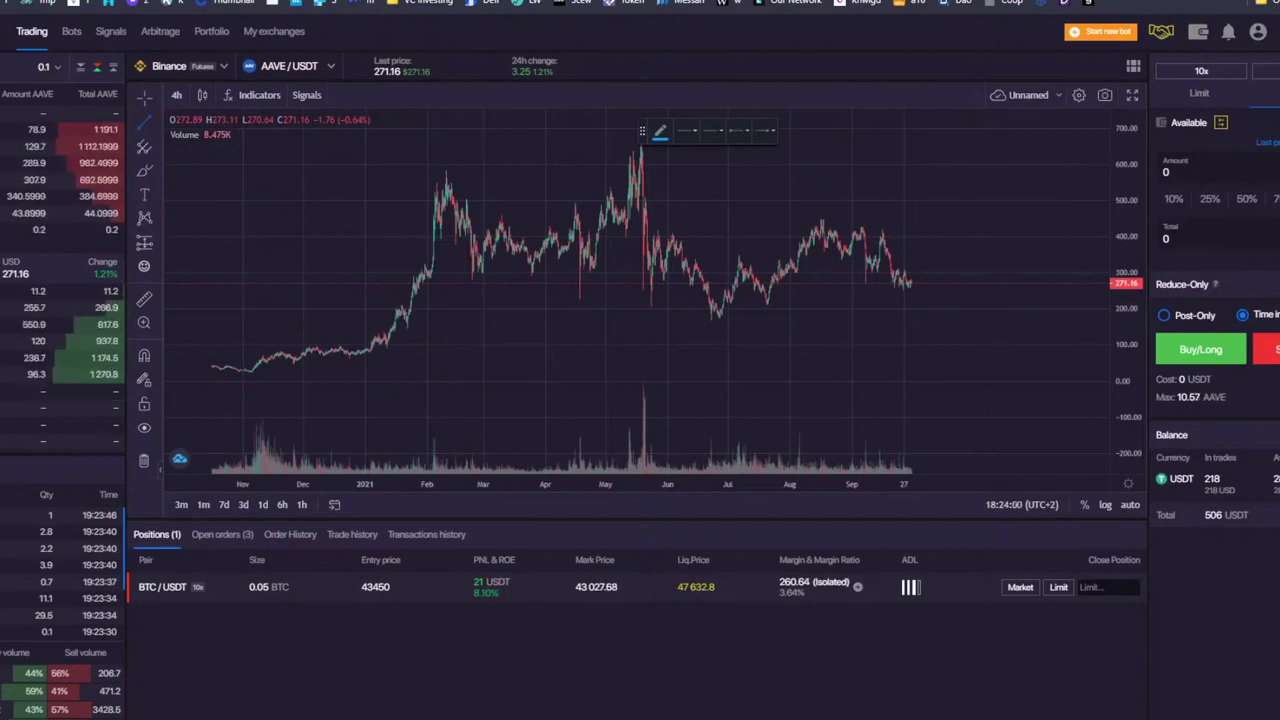
{"action": "left_click", "coordinate": [1217, 79]}
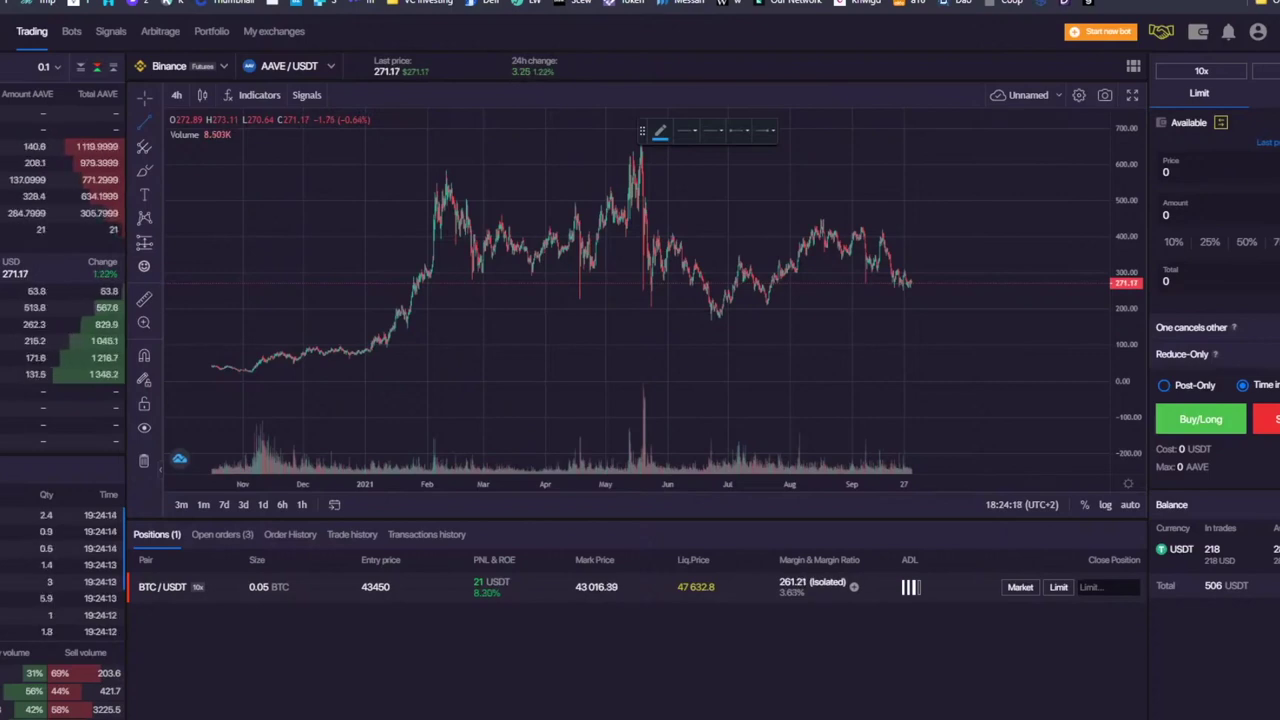
- Go to the Bots page, sort the spot bots by Change from highest to lowest and show the Balance
{"action": "left_click", "coordinate": [72, 33]}
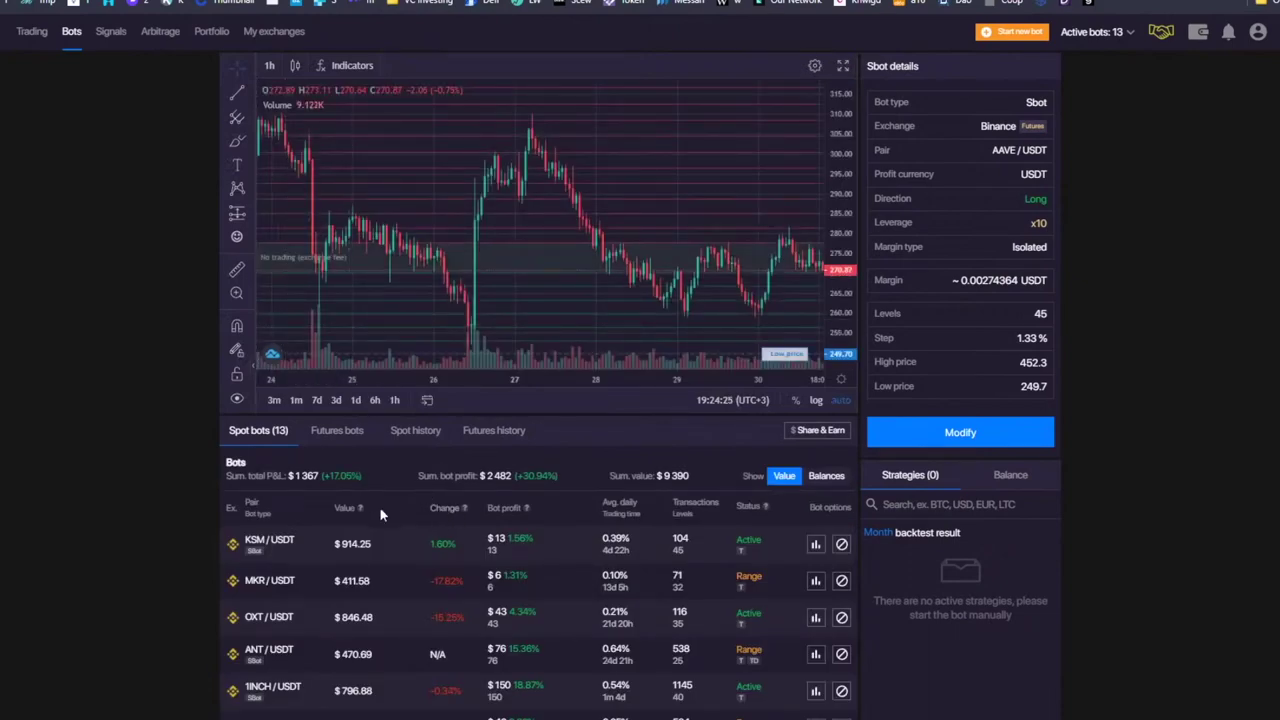
{"action": "scroll", "coordinate": [407, 505], "scroll_direction": "down", "scroll_amount": 1}
{"action": "left_click", "coordinate": [444, 435]}
{"action": "left_click", "coordinate": [1010, 402]}
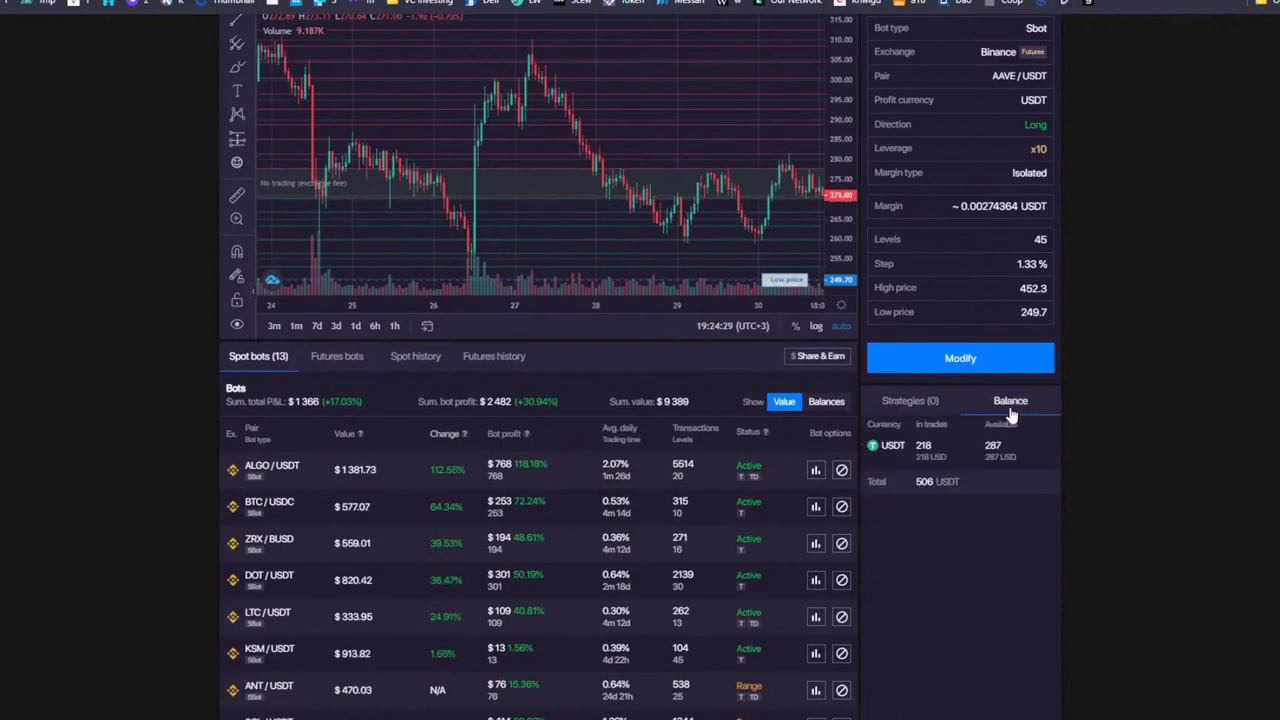
{"action": "scroll", "coordinate": [997, 155], "scroll_direction": "up", "scroll_amount": 1}
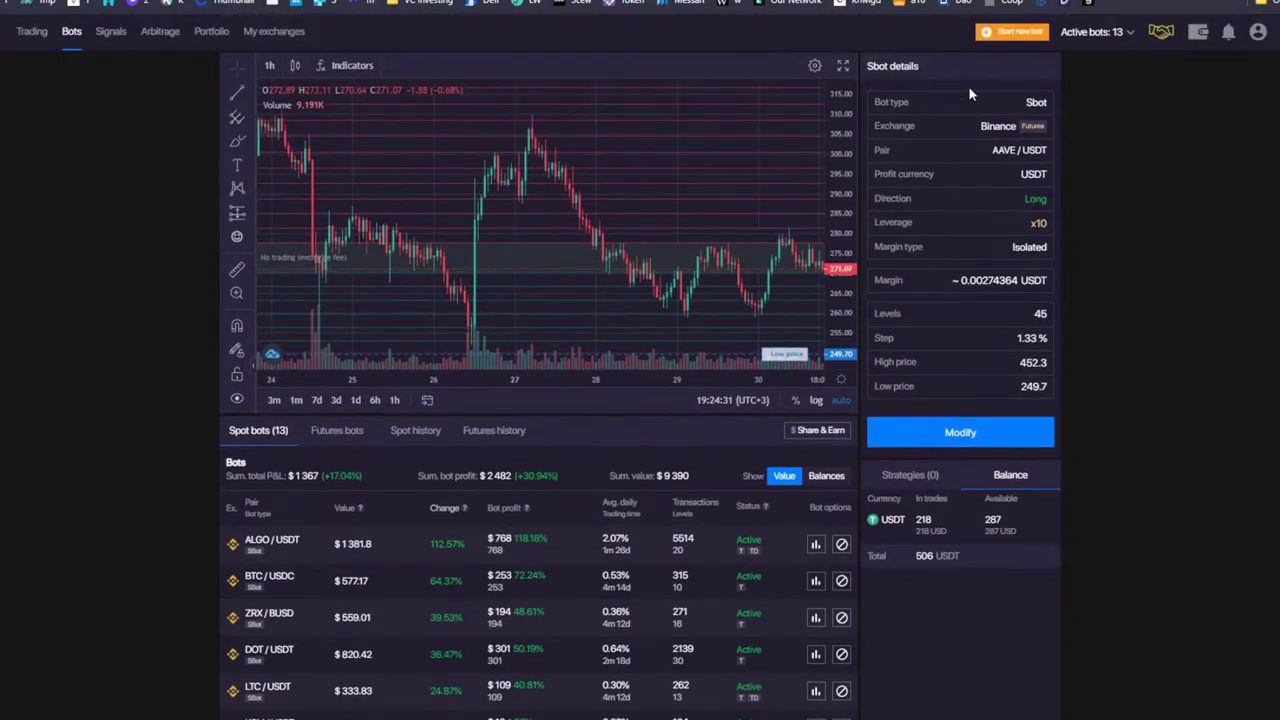
{"action": "scroll", "coordinate": [560, 214], "scroll_direction": "down", "scroll_amount": 6}
{"action": "left_click_drag", "start_coordinate": [860, 140], "coordinate": [500, 114]}
{"action": "left_click", "coordinate": [1015, 33]}
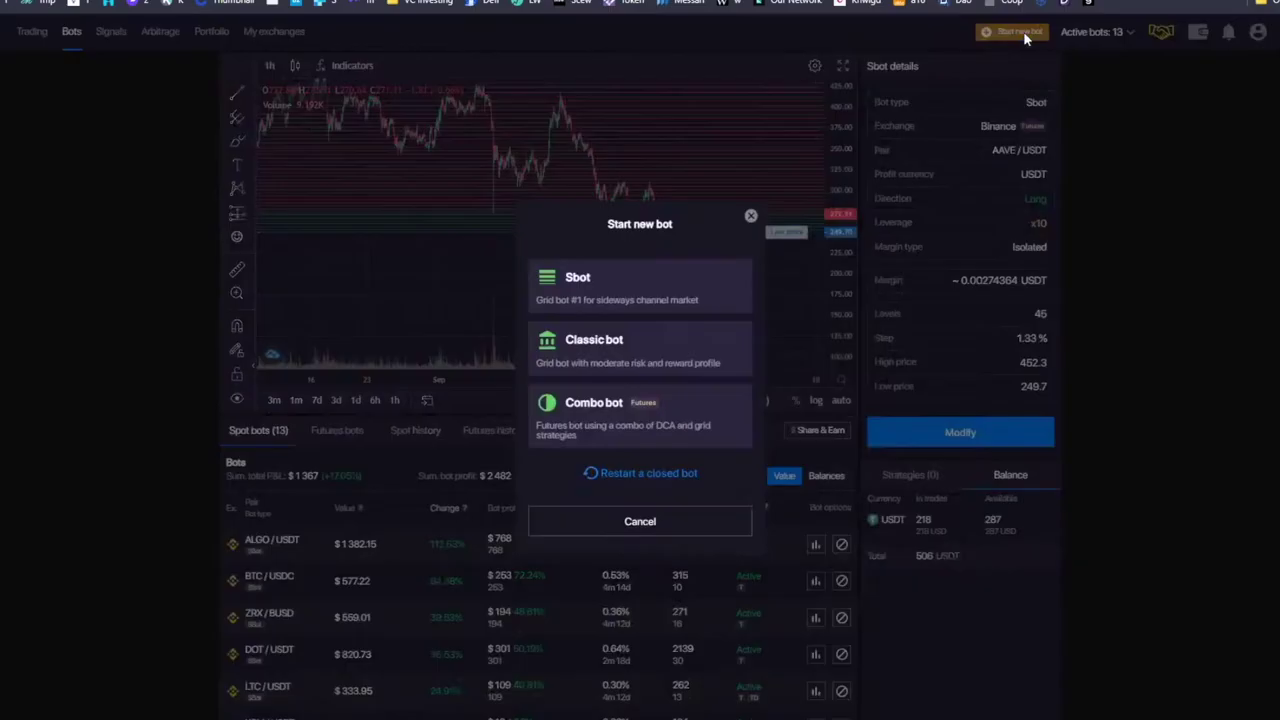
{"action": "left_click", "coordinate": [632, 355]}
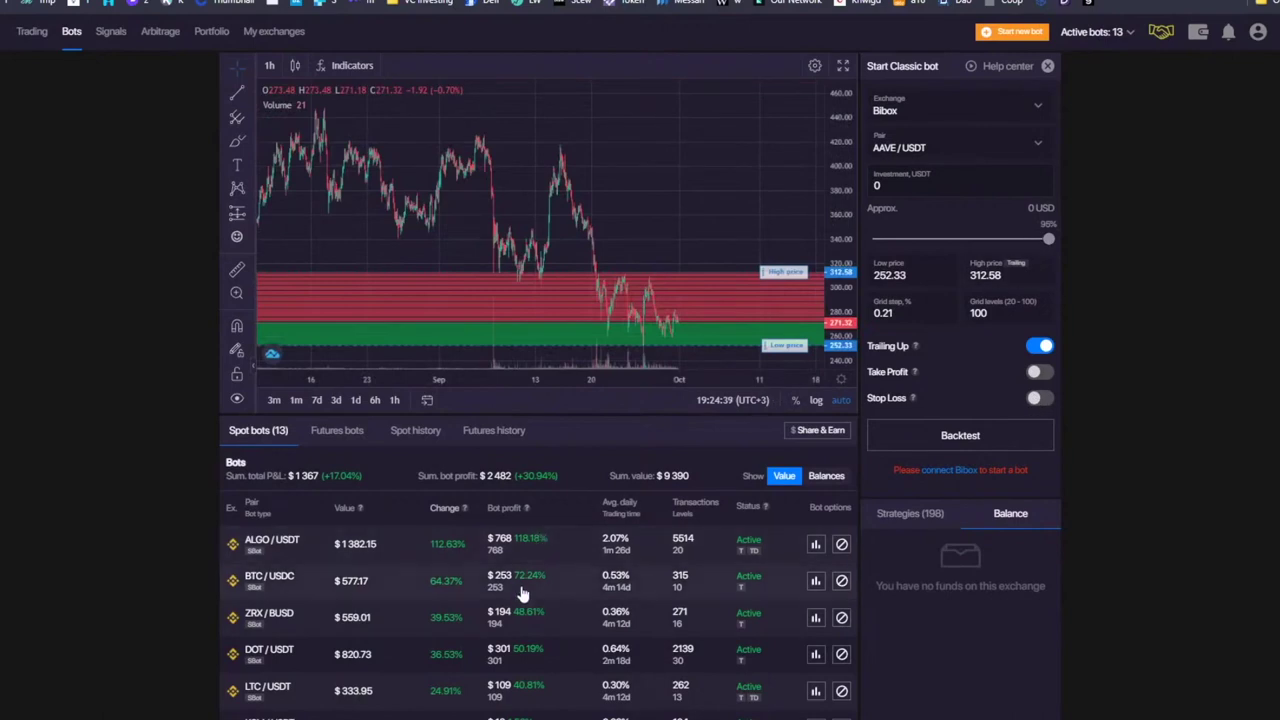
- Open the BTC / USDC Sbot for modification and turn on Trailing Down
{"action": "left_click", "coordinate": [661, 575]}
{"action": "left_click", "coordinate": [1000, 431]}
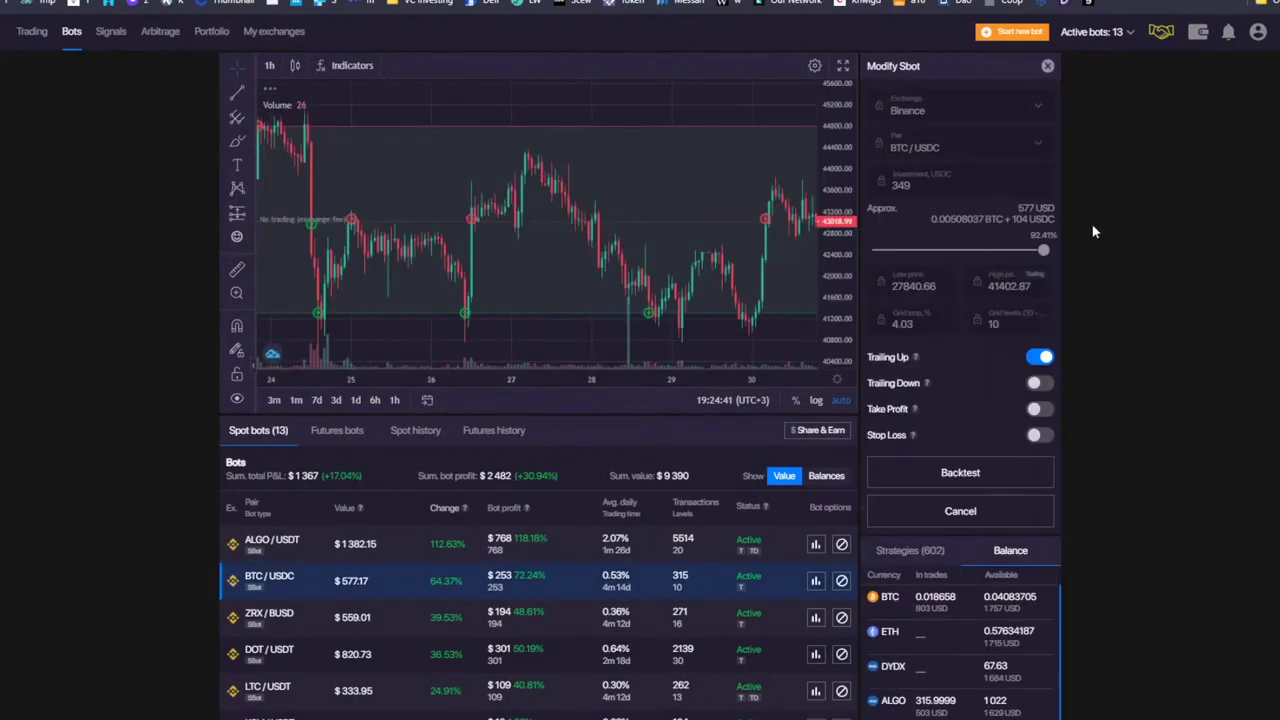
{"action": "left_click", "coordinate": [1037, 384]}
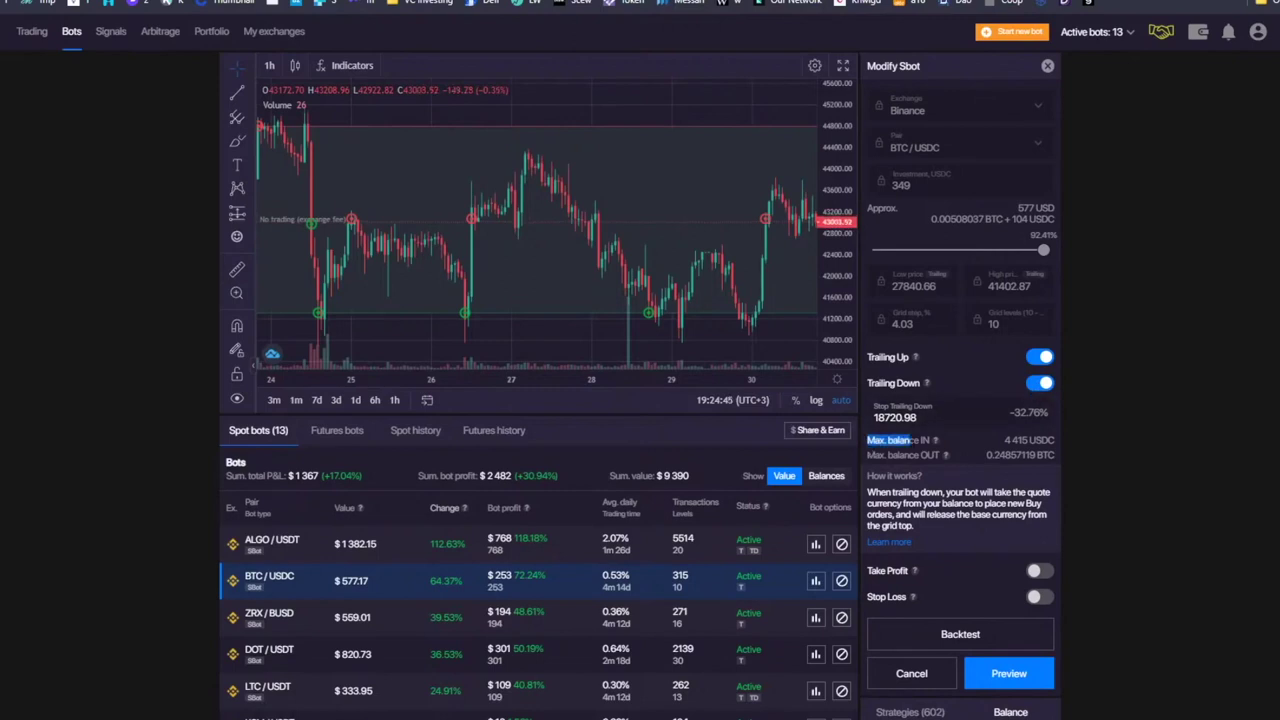
- Examine the BTC / USDC bot's maximum balance in and out, the Trailing Down explanation, the stop percentage and the trades on the chart
{"action": "left_click", "coordinate": [962, 439]}
{"action": "left_click_drag", "start_coordinate": [866, 455], "coordinate": [937, 455]}
{"action": "left_click", "coordinate": [972, 440]}
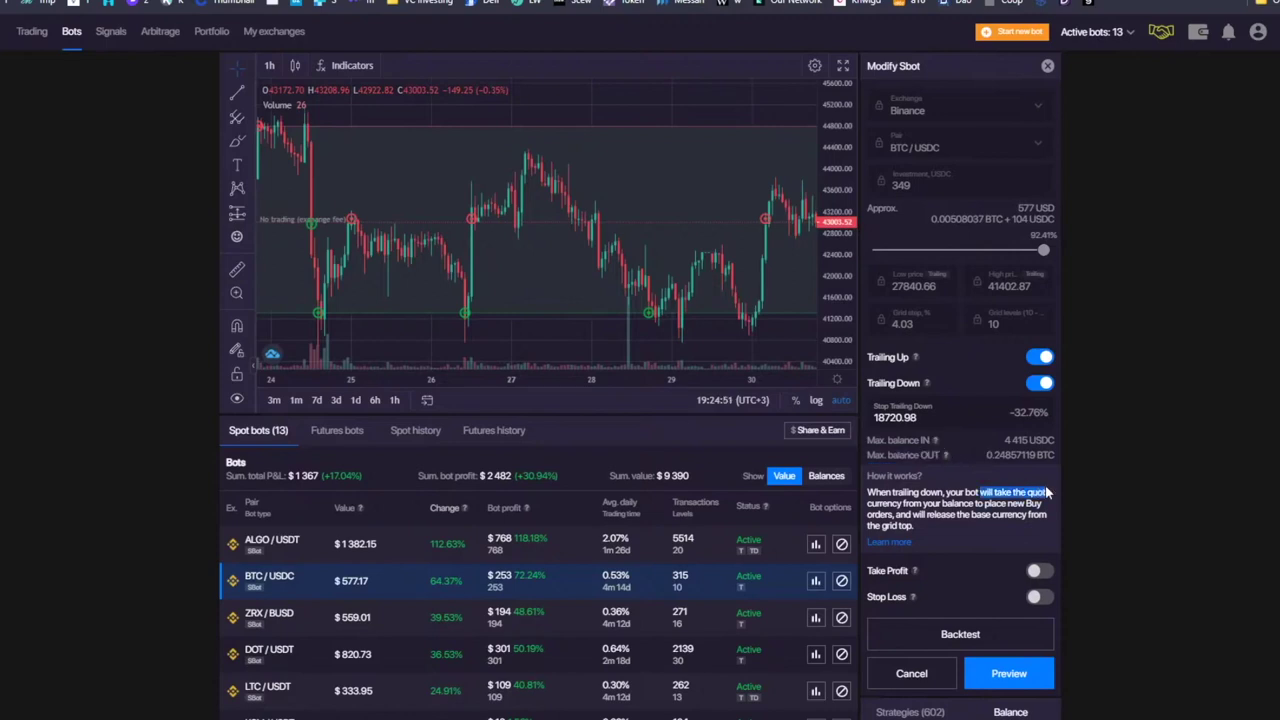
{"action": "left_click_drag", "start_coordinate": [1043, 492], "coordinate": [935, 503]}
{"action": "left_click_drag", "start_coordinate": [1042, 503], "coordinate": [913, 514]}
{"action": "left_click", "coordinate": [913, 514]}
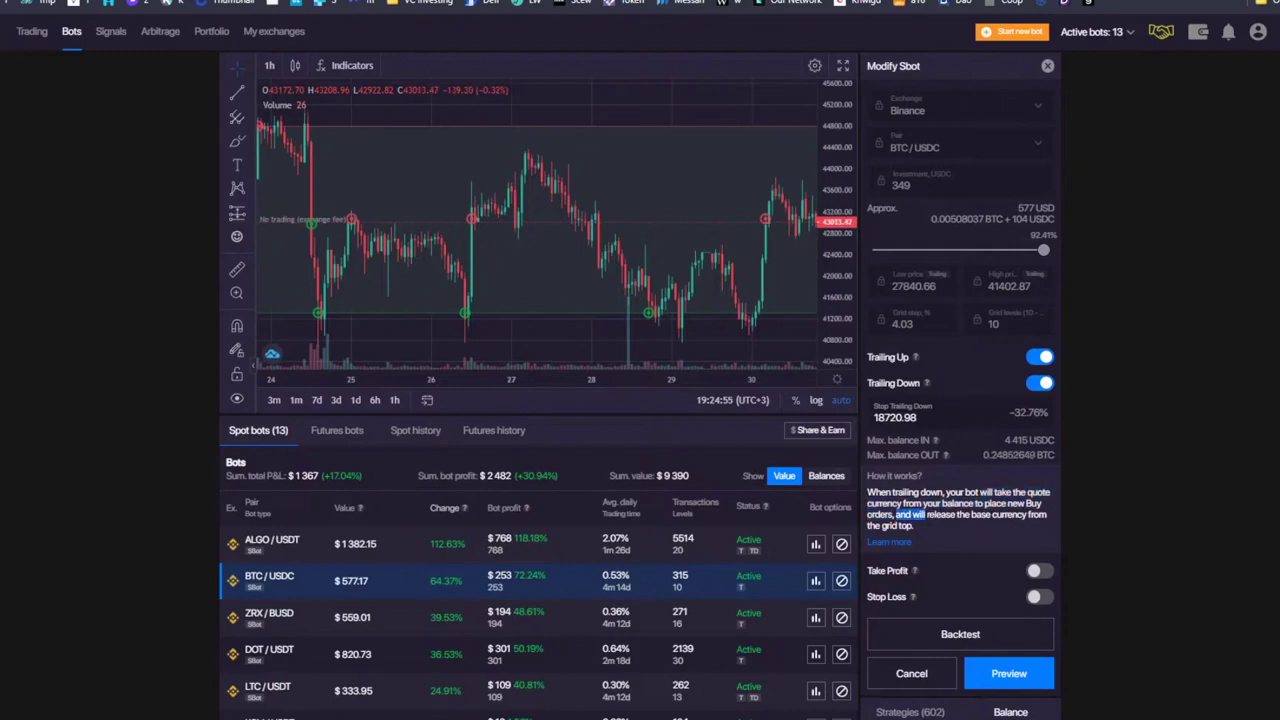
{"action": "left_click_drag", "start_coordinate": [925, 538], "coordinate": [905, 528]}
{"action": "left_click_drag", "start_coordinate": [825, 250], "coordinate": [818, 325]}
{"action": "left_click_drag", "start_coordinate": [931, 440], "coordinate": [866, 440]}
{"action": "left_click", "coordinate": [972, 450]}
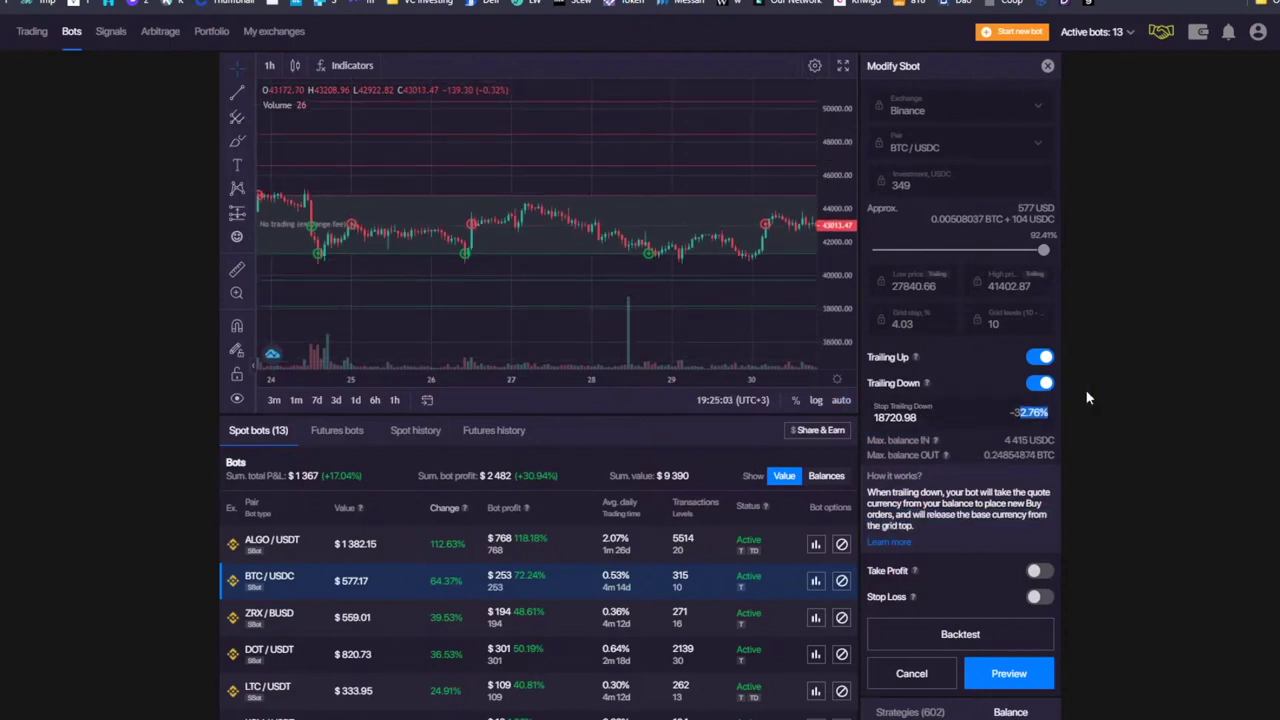
{"action": "scroll", "coordinate": [508, 152], "scroll_direction": "down", "scroll_amount": 3}
{"action": "scroll", "coordinate": [508, 152], "scroll_direction": "down", "scroll_amount": 2}
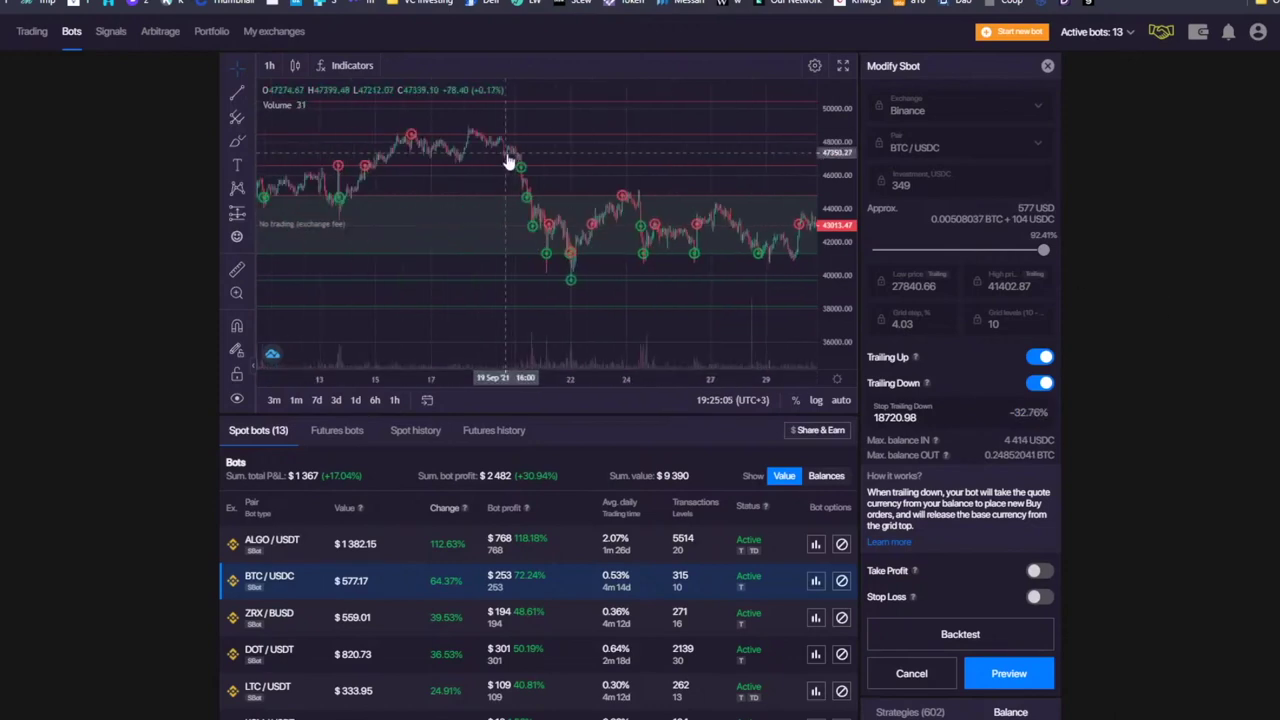
- Select the ALGO / USDT Sbot in the spot bots list and open it for modification
{"action": "scroll", "coordinate": [668, 243], "scroll_direction": "down", "scroll_amount": 3}
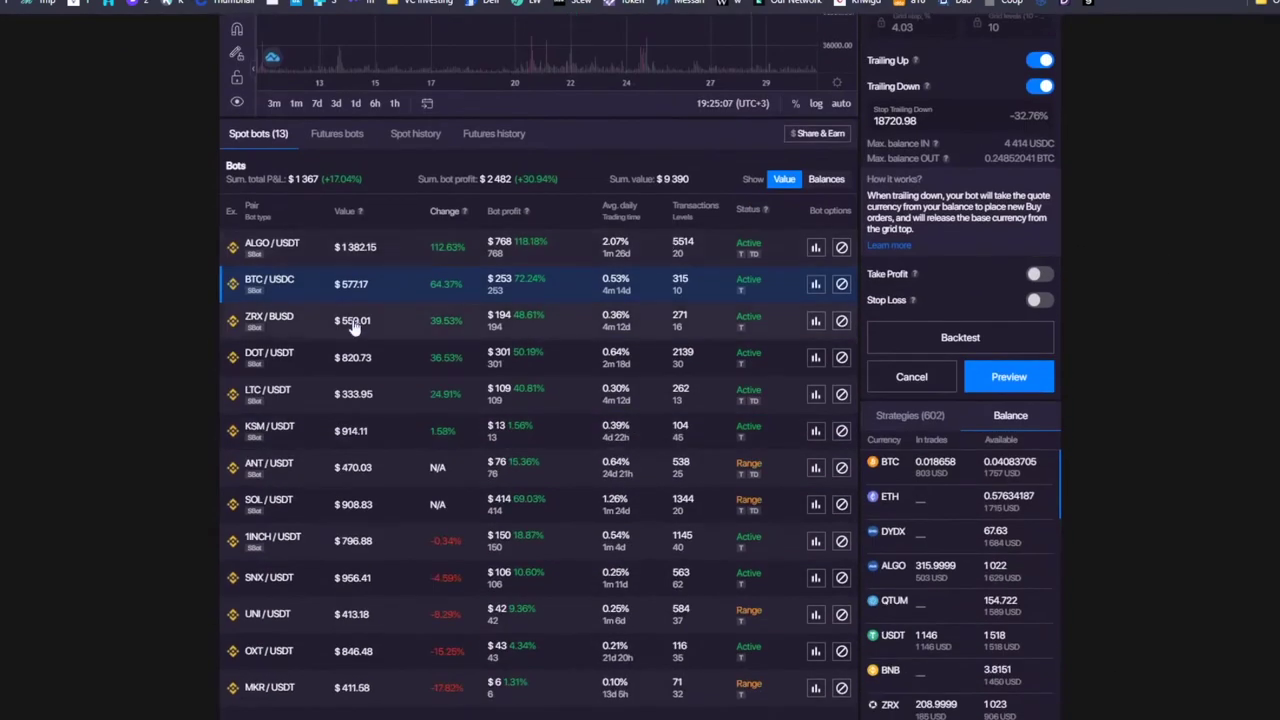
{"action": "left_click", "coordinate": [290, 330]}
{"action": "left_click", "coordinate": [437, 246]}
{"action": "scroll", "coordinate": [541, 278], "scroll_direction": "up", "scroll_amount": 3}
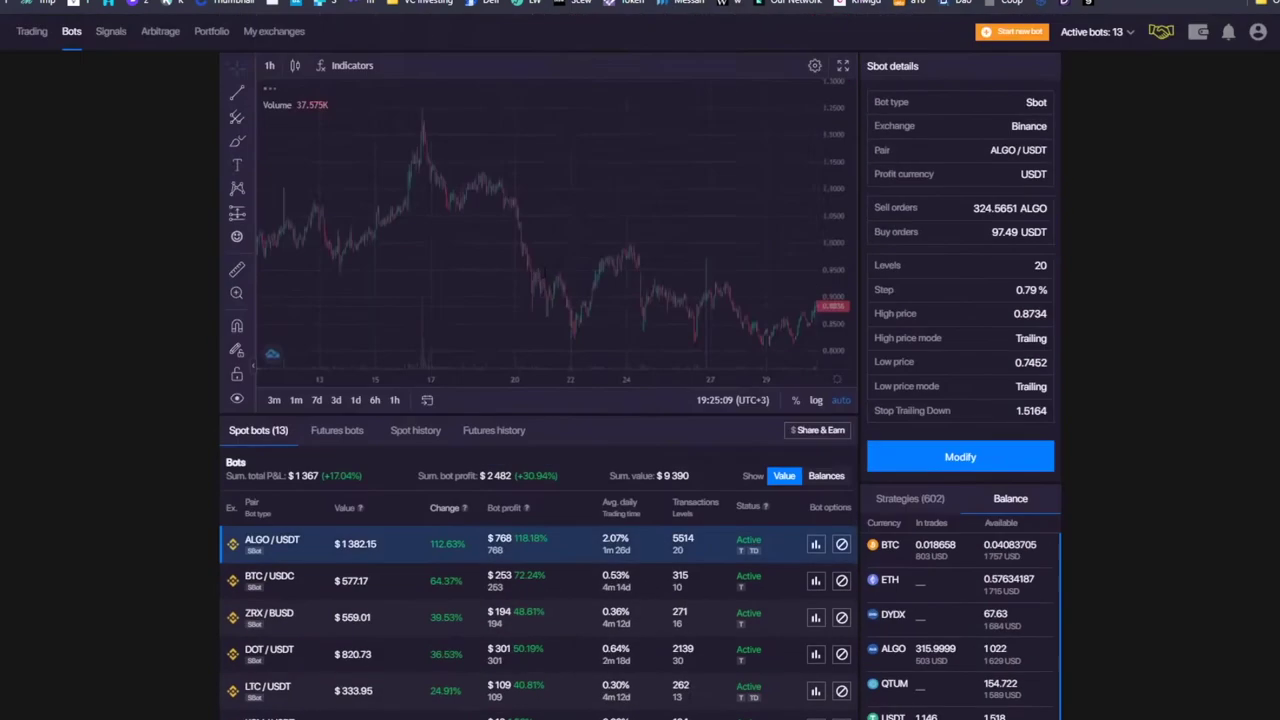
{"action": "left_click", "coordinate": [927, 459]}
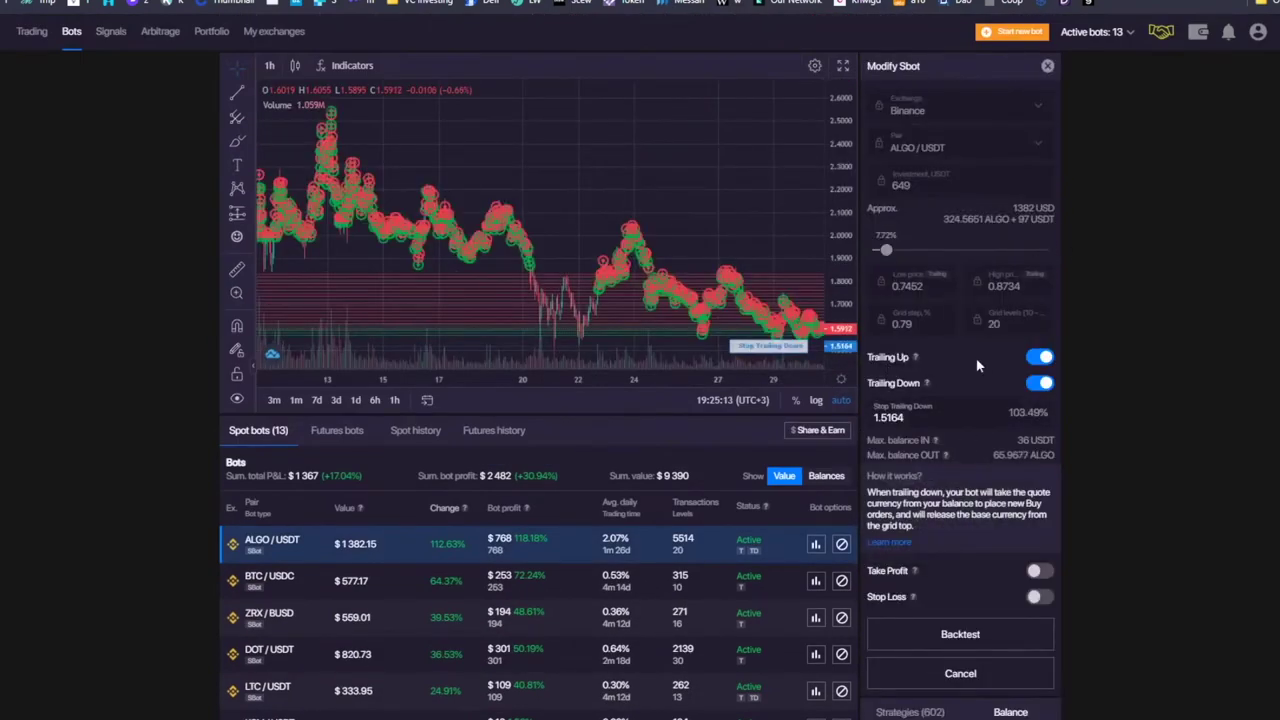
- Brush an arrow on the ALGO / USDT chart rising from the current price to about 2.06, above the grid
{"action": "scroll", "coordinate": [737, 251], "scroll_direction": "down", "scroll_amount": 5}
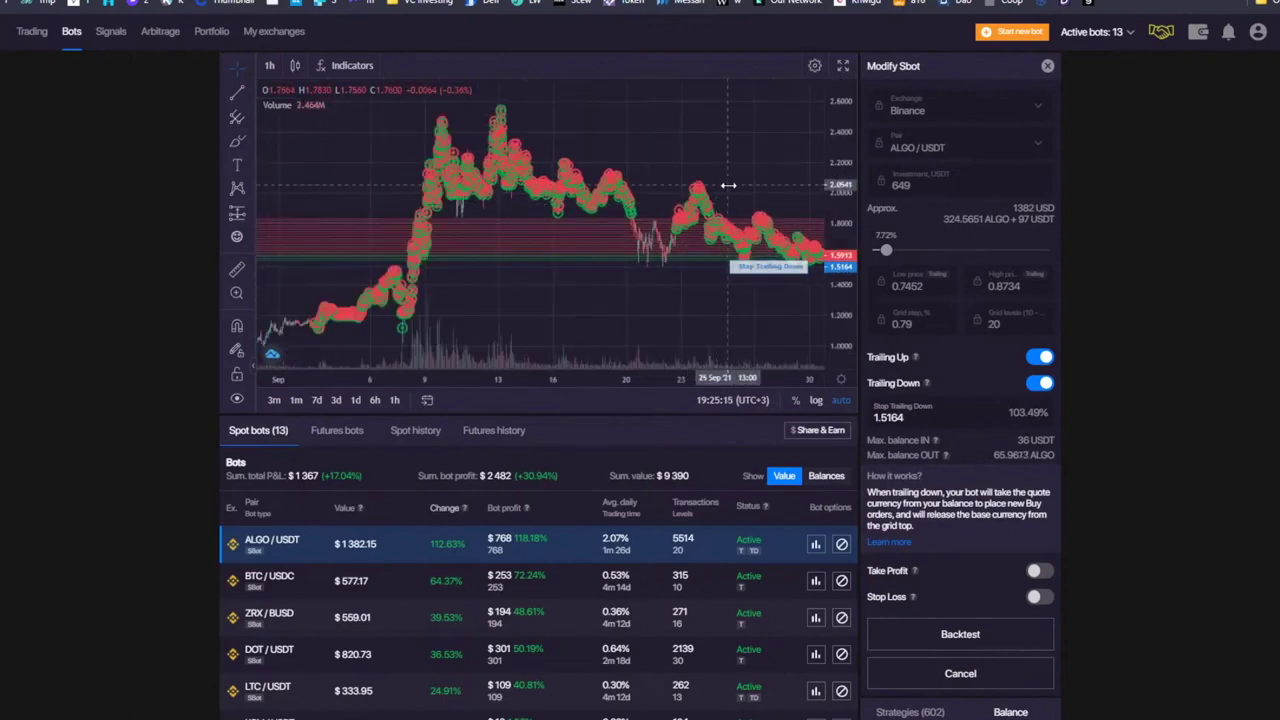
{"action": "left_click_drag", "start_coordinate": [728, 185], "coordinate": [545, 130]}
{"action": "left_click_drag", "start_coordinate": [838, 316], "coordinate": [638, 220]}
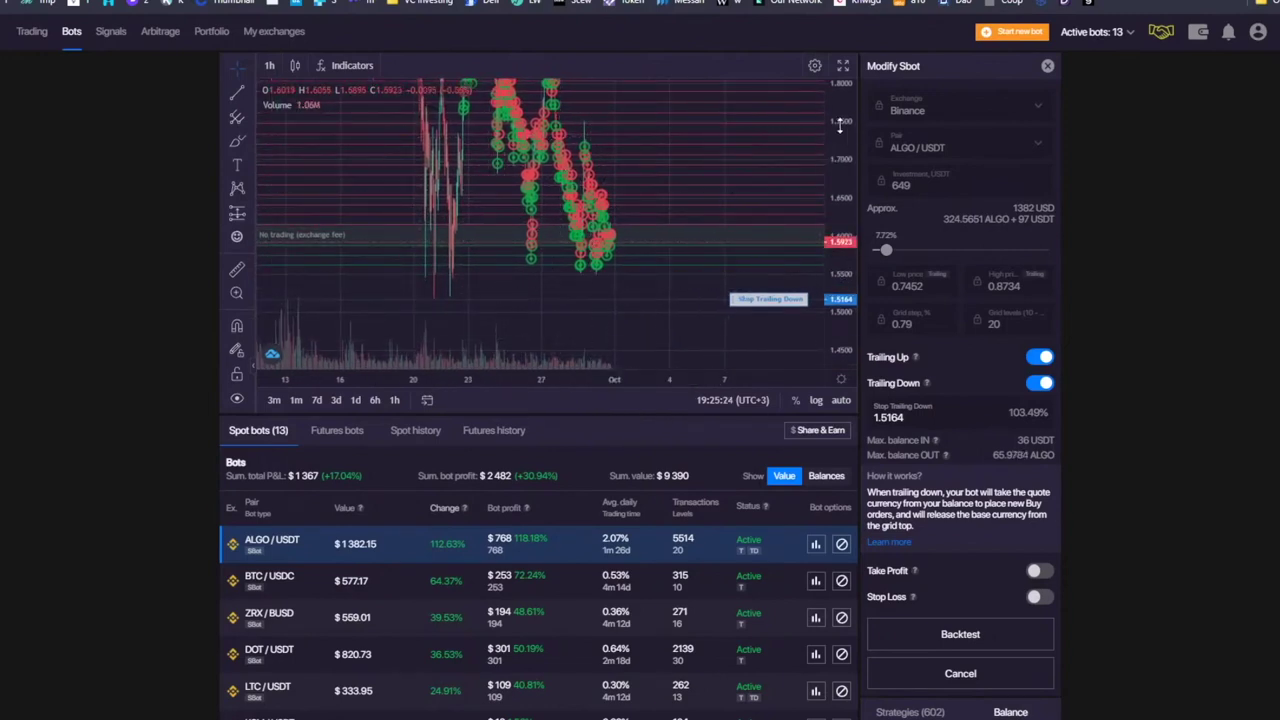
{"action": "left_click_drag", "start_coordinate": [698, 237], "coordinate": [374, 268]}
{"action": "left_click_drag", "start_coordinate": [855, 152], "coordinate": [828, 310]}
{"action": "left_click_drag", "start_coordinate": [490, 129], "coordinate": [430, 160]}
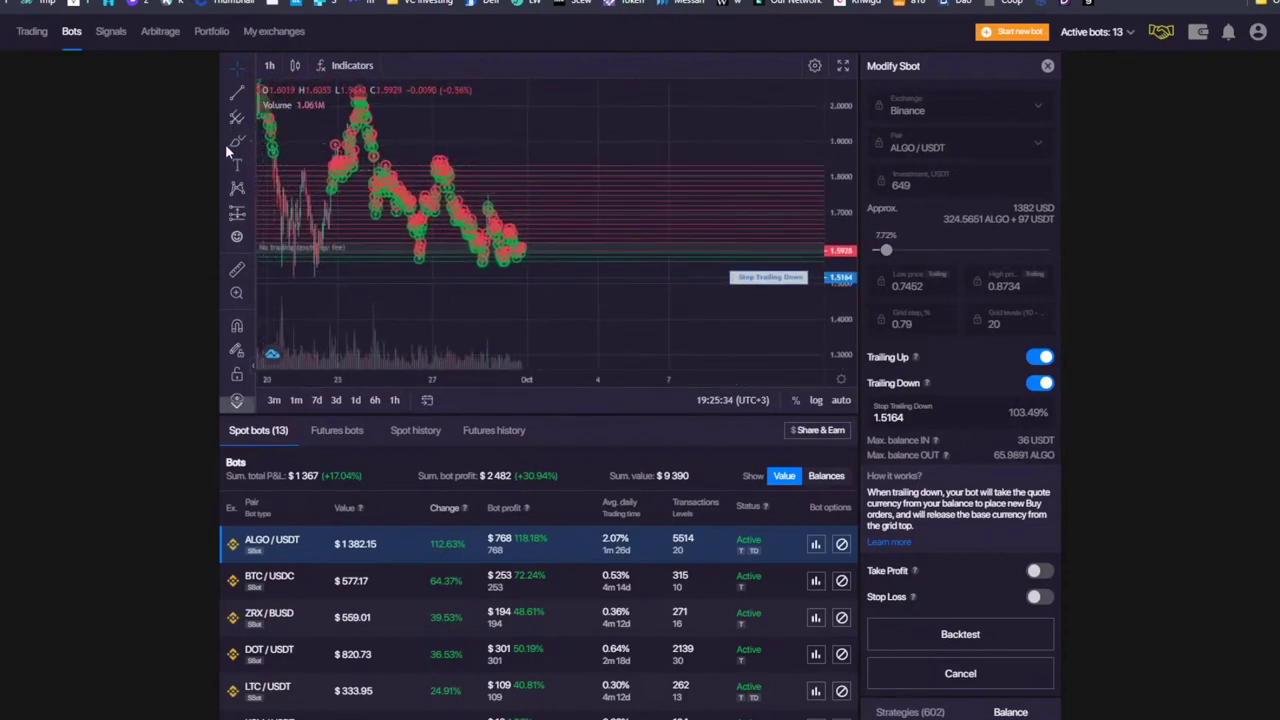
{"action": "left_click_drag", "start_coordinate": [525, 258], "coordinate": [684, 88]}
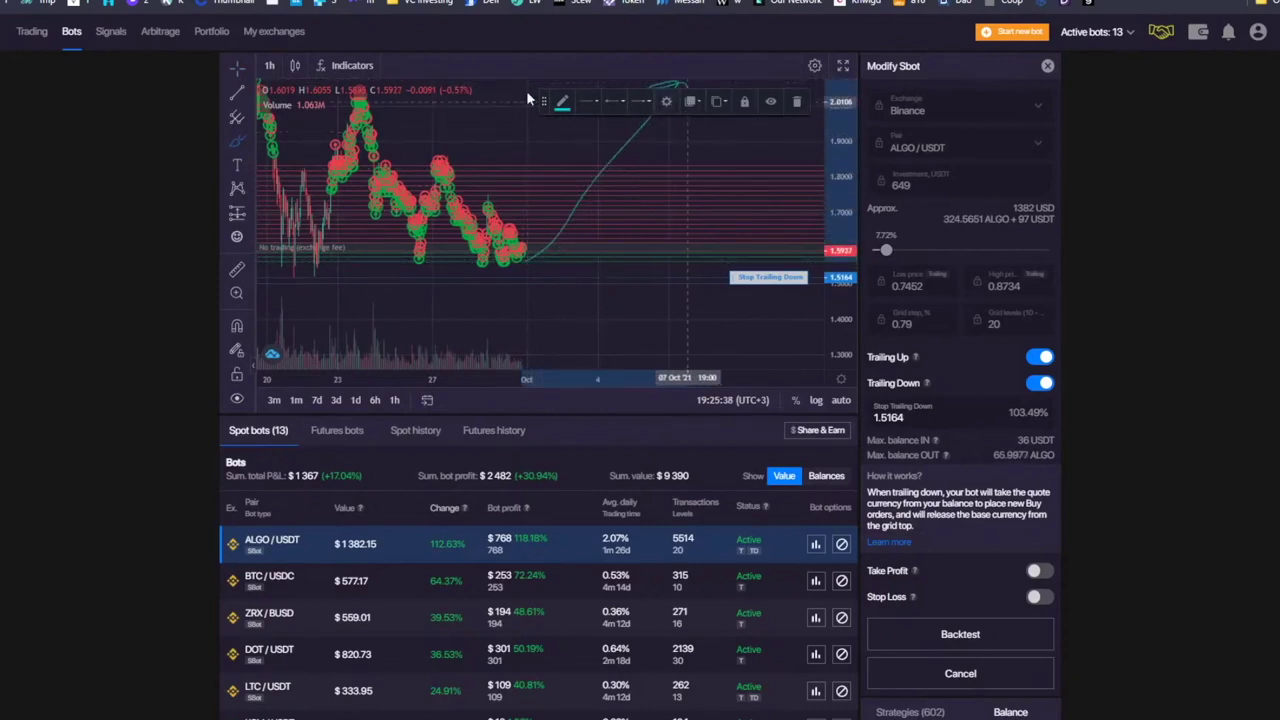
{"action": "left_click", "coordinate": [228, 60]}
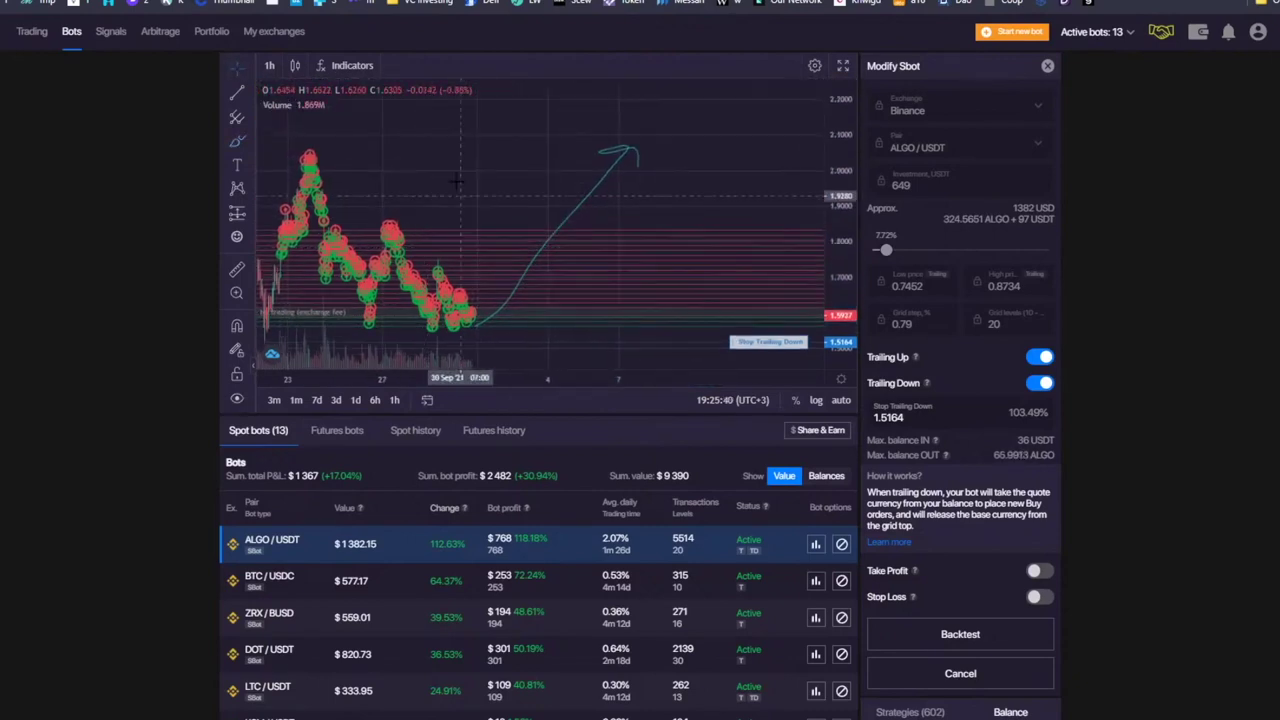
- Mark the zone above the ALGO grid from about 1.84 to 2.13 with a rectangle and delete the rectangle
{"action": "left_click", "coordinate": [239, 142]}
{"action": "left_click", "coordinate": [286, 191]}
{"action": "left_click_drag", "start_coordinate": [453, 123], "coordinate": [802, 228]}
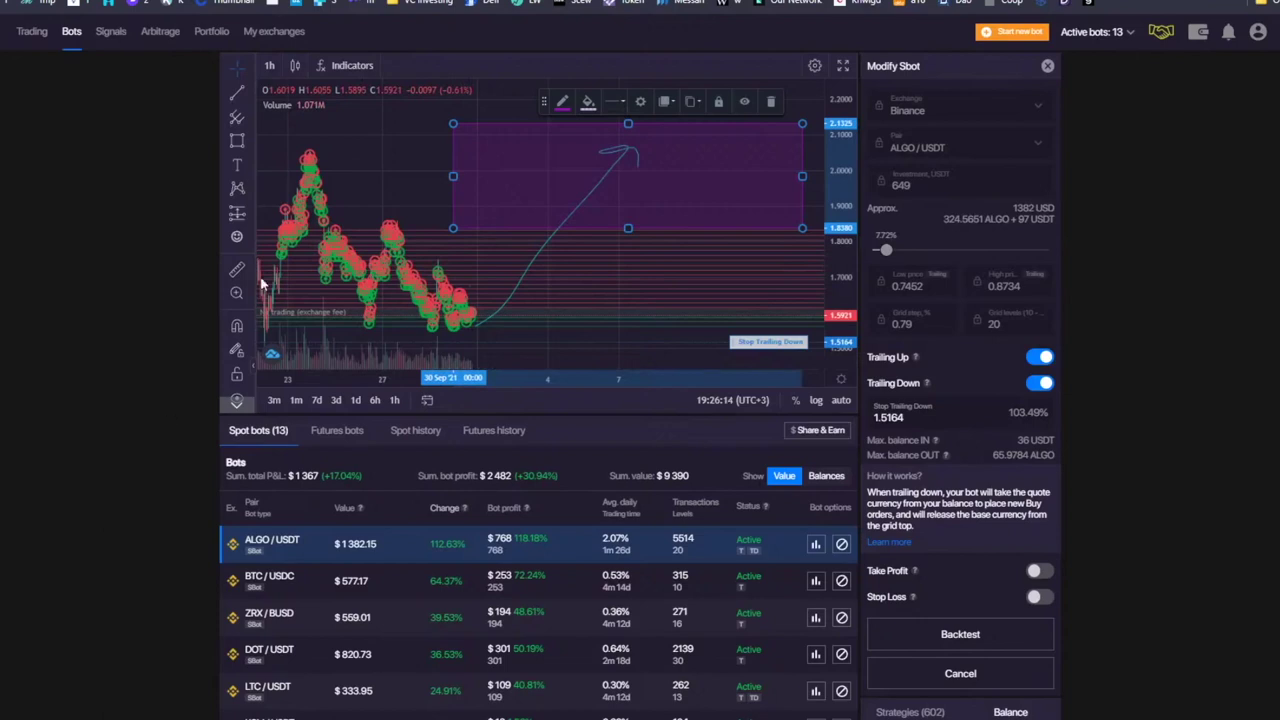
{"action": "left_click", "coordinate": [770, 101]}
- Review the balance of each connected exchange with the combined total, and look over the list of spot bots
{"action": "scroll", "coordinate": [560, 360], "scroll_direction": "down", "scroll_amount": 2}
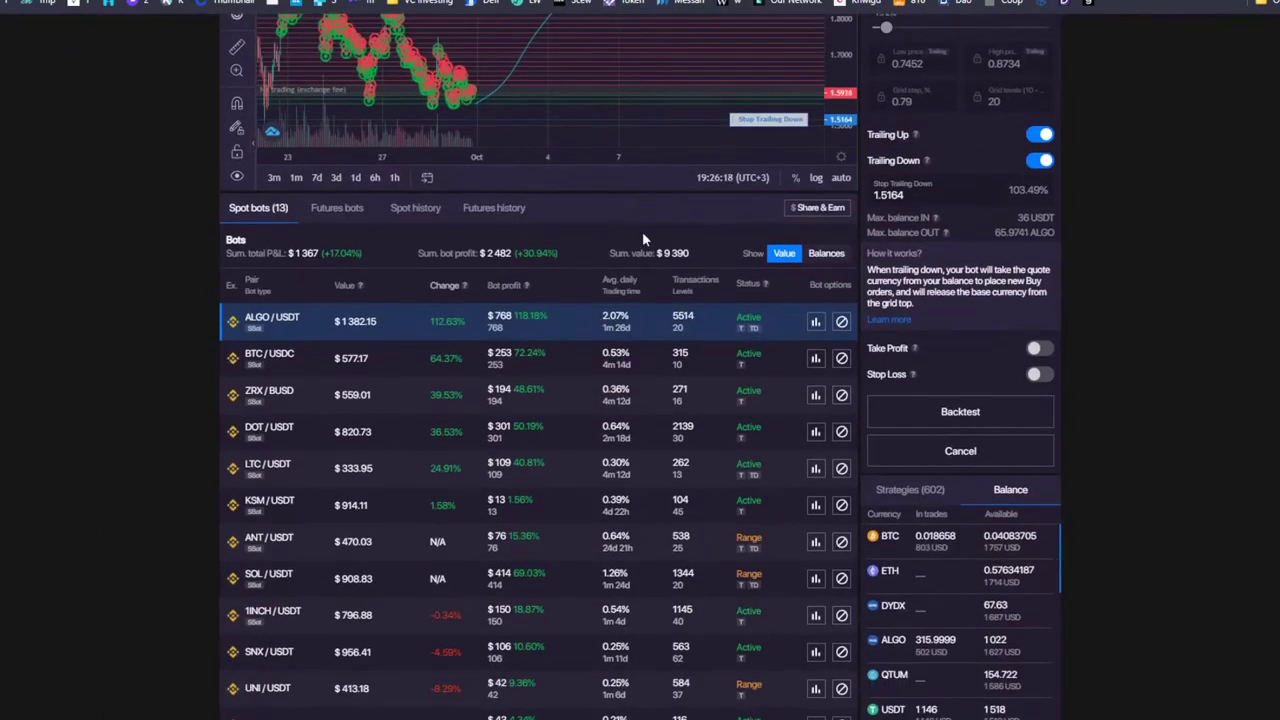
{"action": "scroll", "coordinate": [600, 280], "scroll_direction": "up", "scroll_amount": 2}
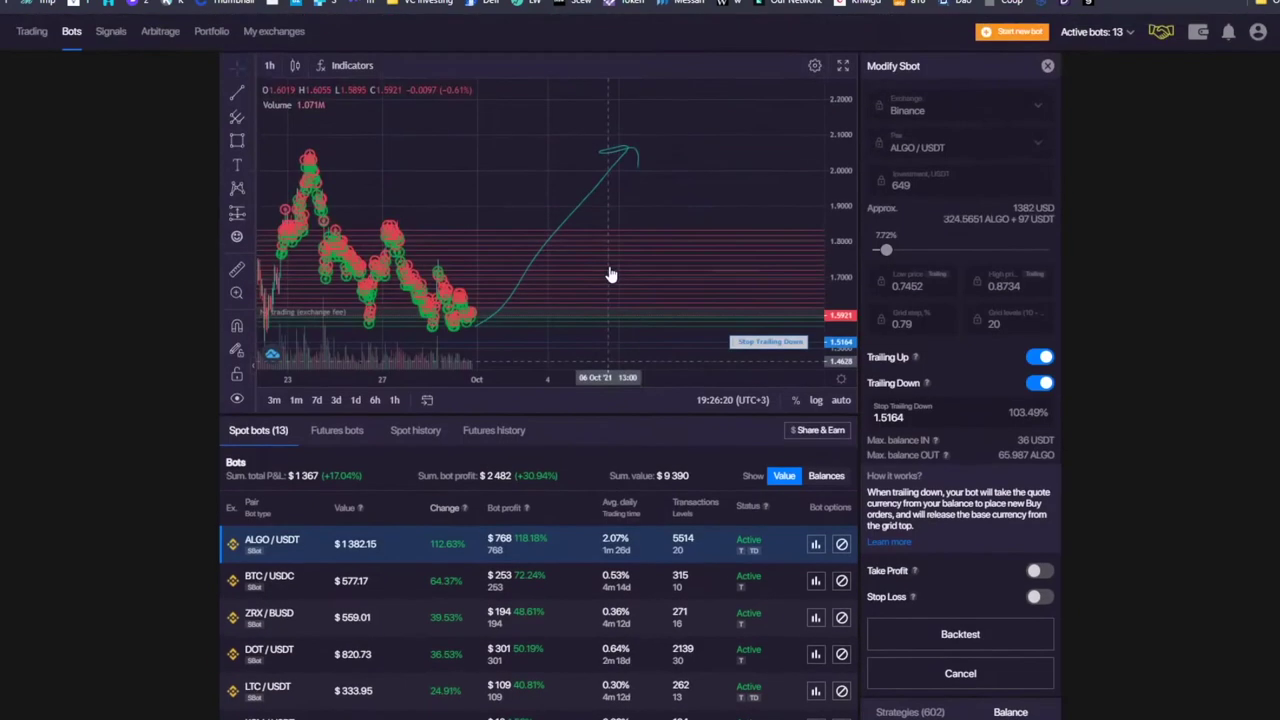
{"action": "left_click", "coordinate": [1199, 33]}
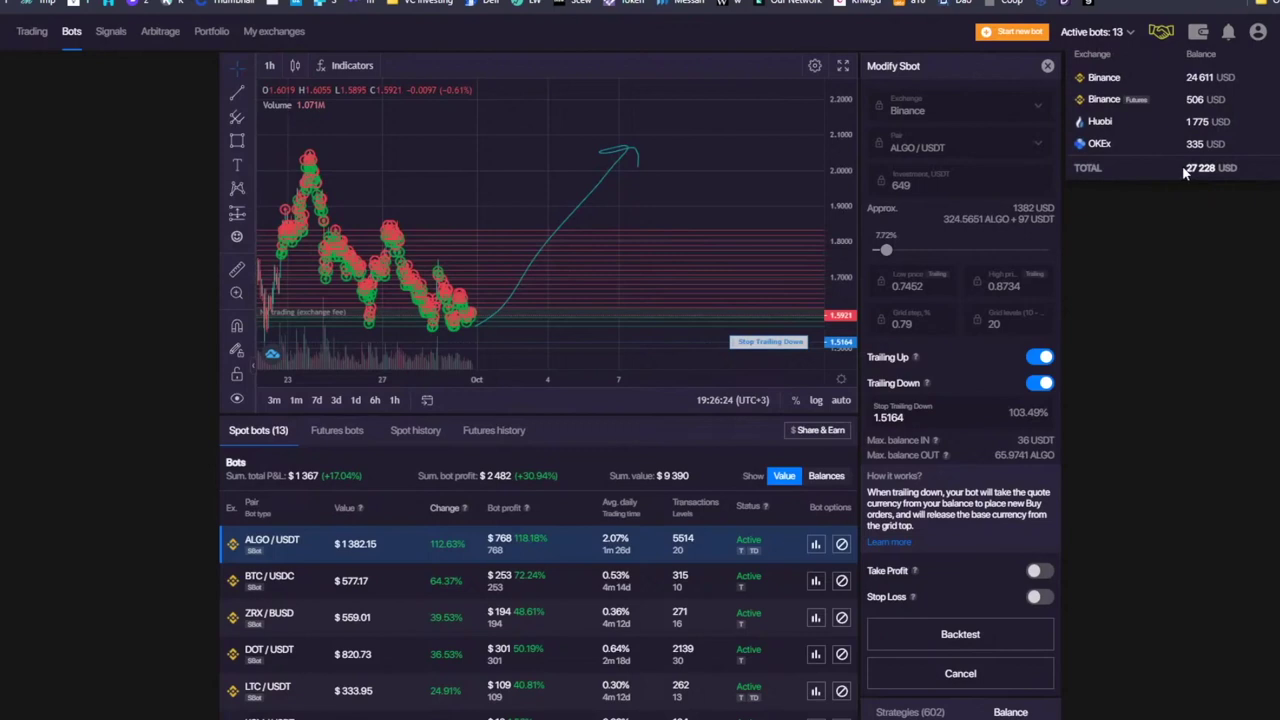
{"action": "mouse_move", "coordinate": [1213, 168]}
{"action": "left_mouse_down"}
{"action": "mouse_move", "coordinate": [1206, 185]}
{"action": "mouse_move", "coordinate": [1189, 170]}
{"action": "mouse_move", "coordinate": [1212, 150]}
{"action": "left_mouse_up"}
{"action": "left_click", "coordinate": [1192, 349]}
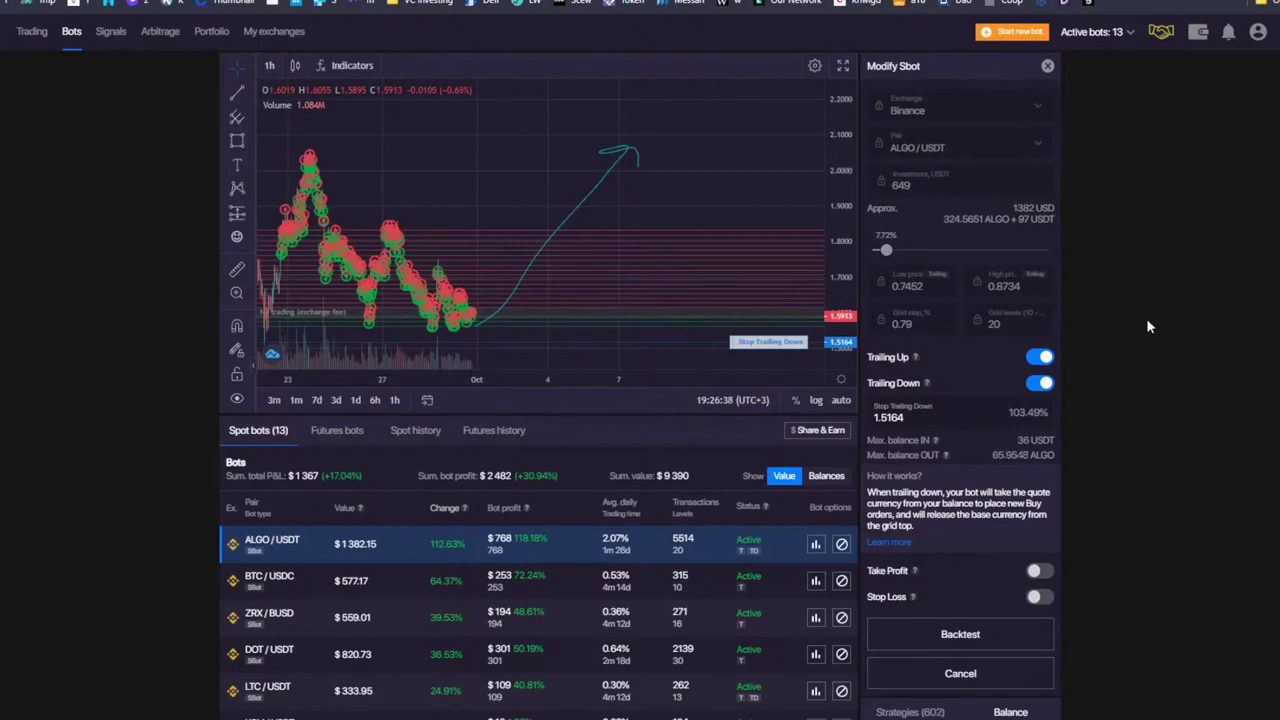
{"action": "scroll", "coordinate": [1140, 335], "scroll_direction": "down", "scroll_amount": 2}
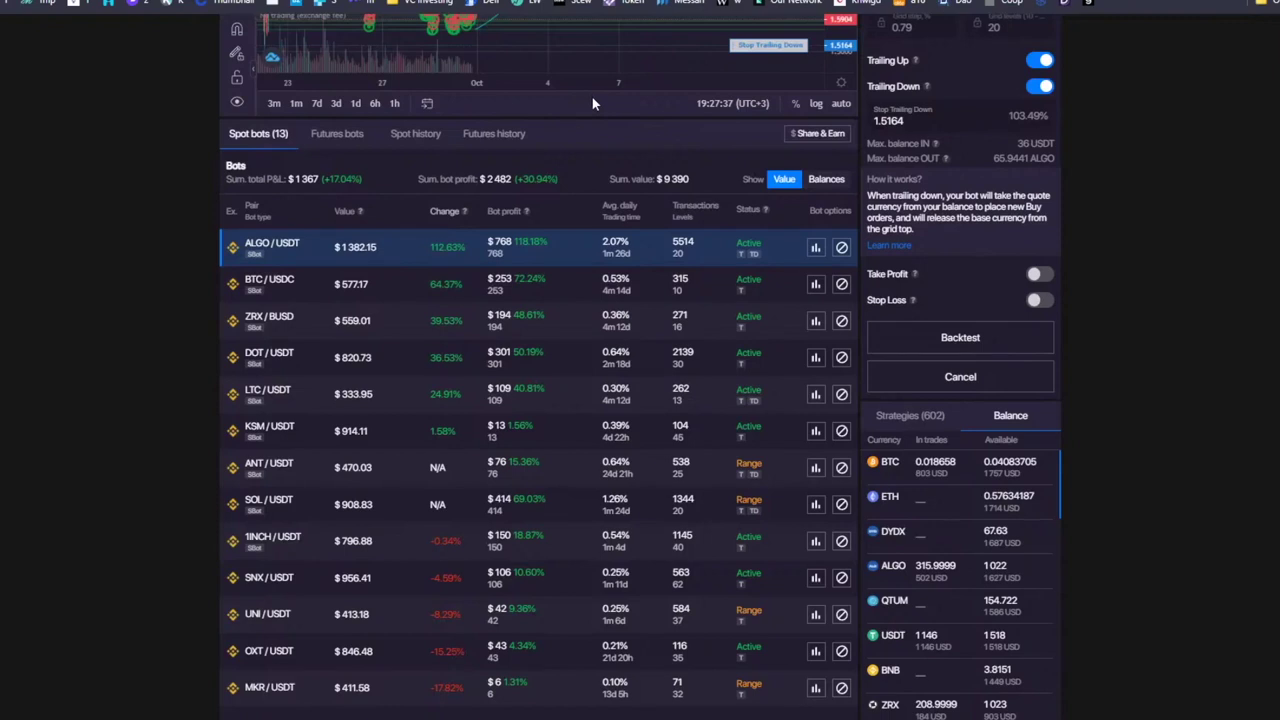
- Review the spot bots' values, changes, profits and statuses together with the ALGO / USDT chart and its Trailing Up and Trailing Down settings
{"action": "scroll", "coordinate": [641, 158], "scroll_direction": "up", "scroll_amount": 3}
{"action": "scroll", "coordinate": [648, 240], "scroll_direction": "down", "scroll_amount": 3}
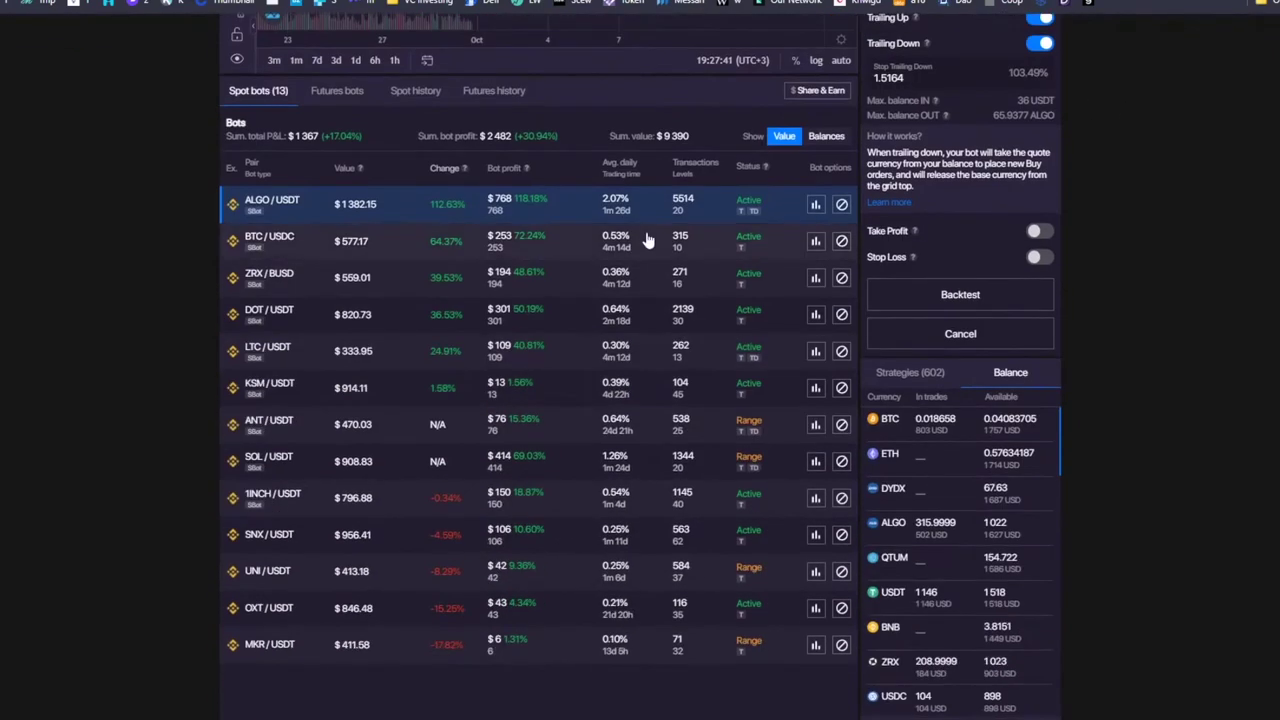
{"action": "scroll", "coordinate": [648, 240], "scroll_direction": "up", "scroll_amount": 3}
{"action": "scroll", "coordinate": [635, 200], "scroll_direction": "down", "scroll_amount": 3}
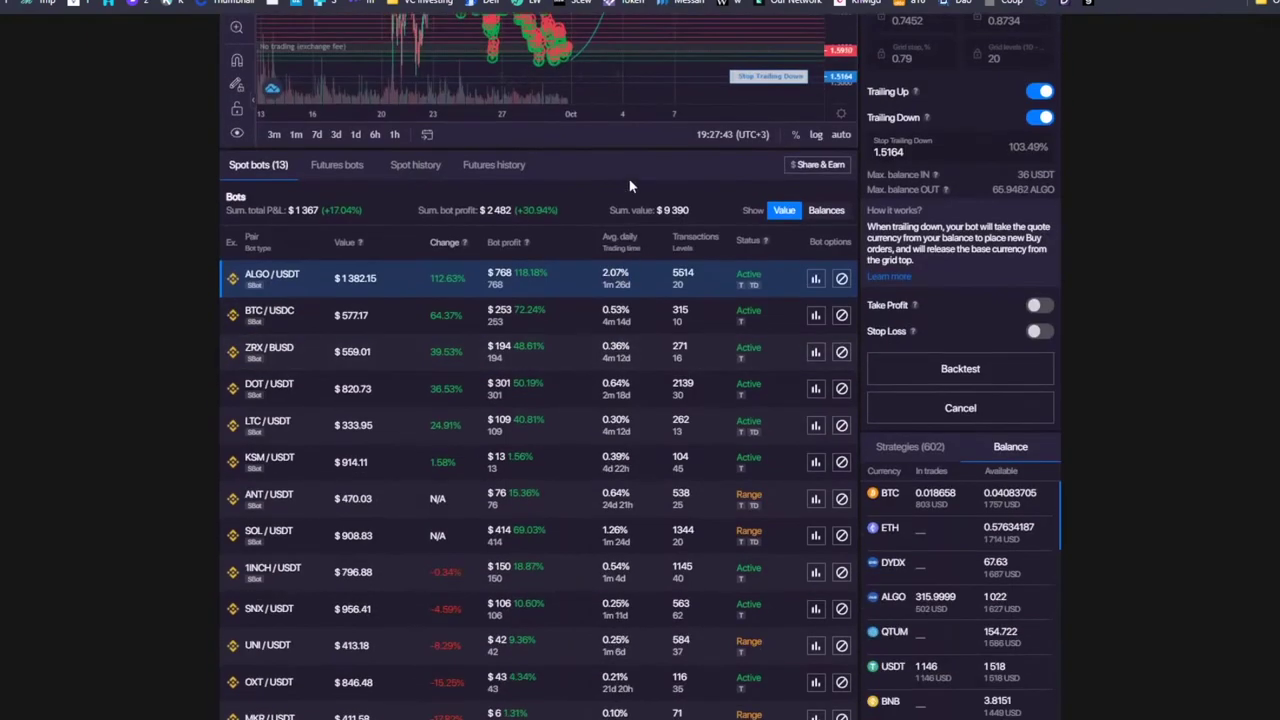
{"action": "scroll", "coordinate": [630, 193], "scroll_direction": "down", "scroll_amount": 2}
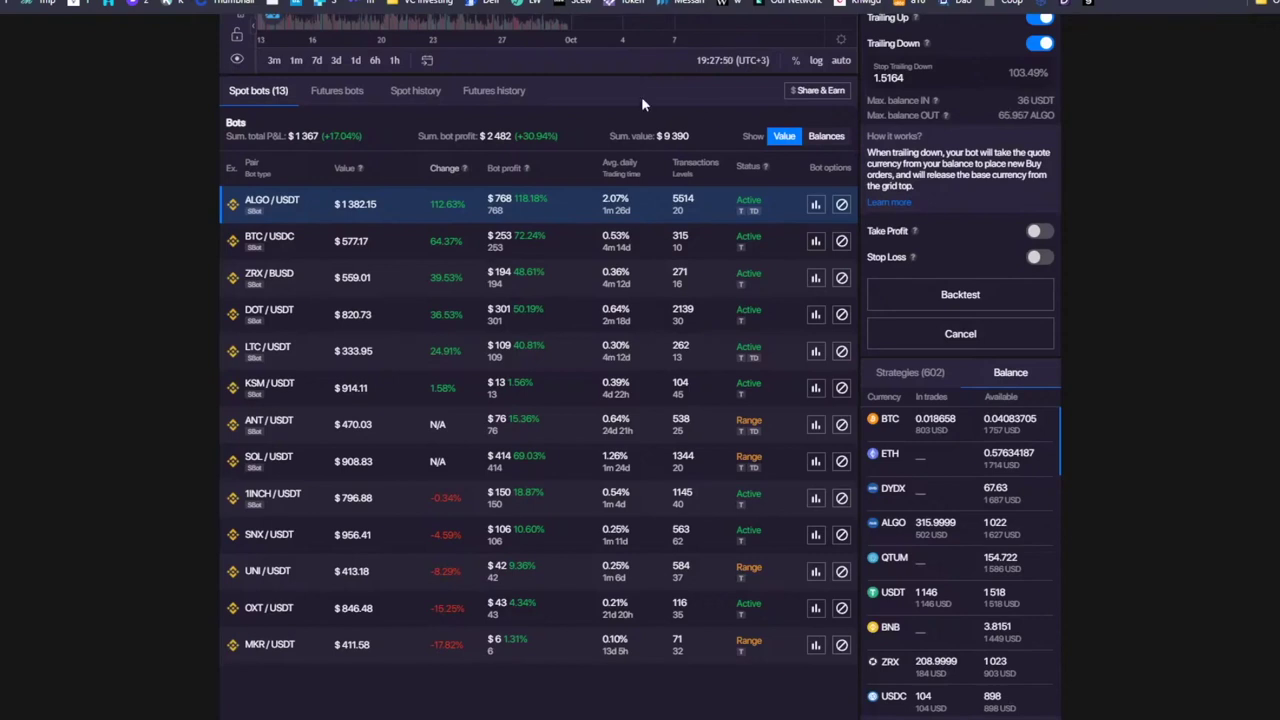
{"action": "scroll", "coordinate": [625, 140], "scroll_direction": "up", "scroll_amount": 4}
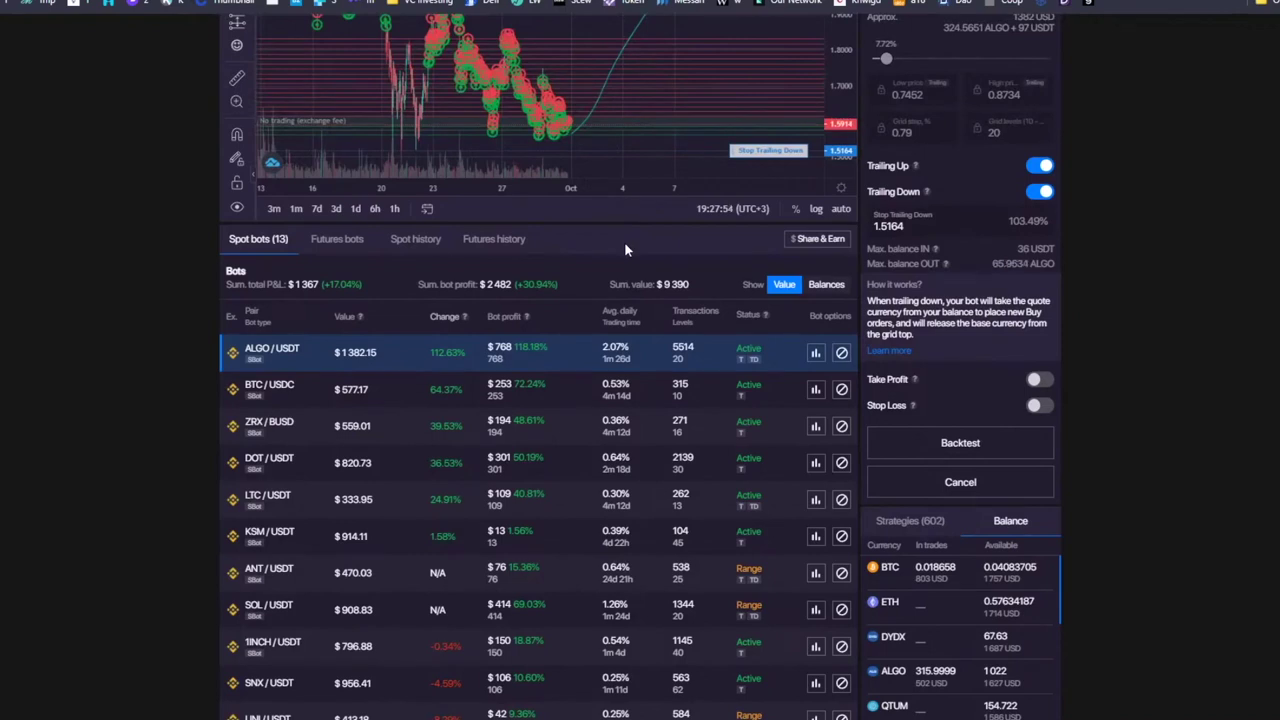
{"action": "scroll", "coordinate": [625, 247], "scroll_direction": "up", "scroll_amount": 5}
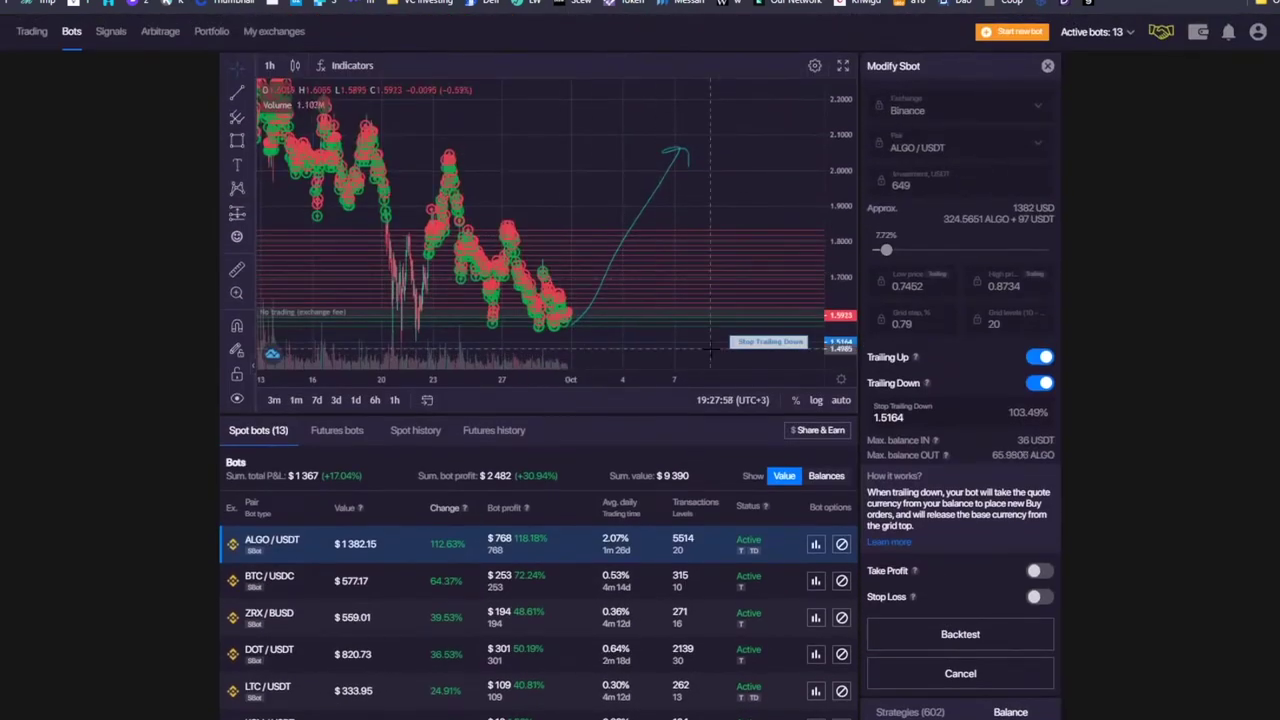
{"action": "scroll", "coordinate": [700, 350], "scroll_direction": "down", "scroll_amount": 2}
{"action": "scroll", "coordinate": [650, 390], "scroll_direction": "down", "scroll_amount": 2}
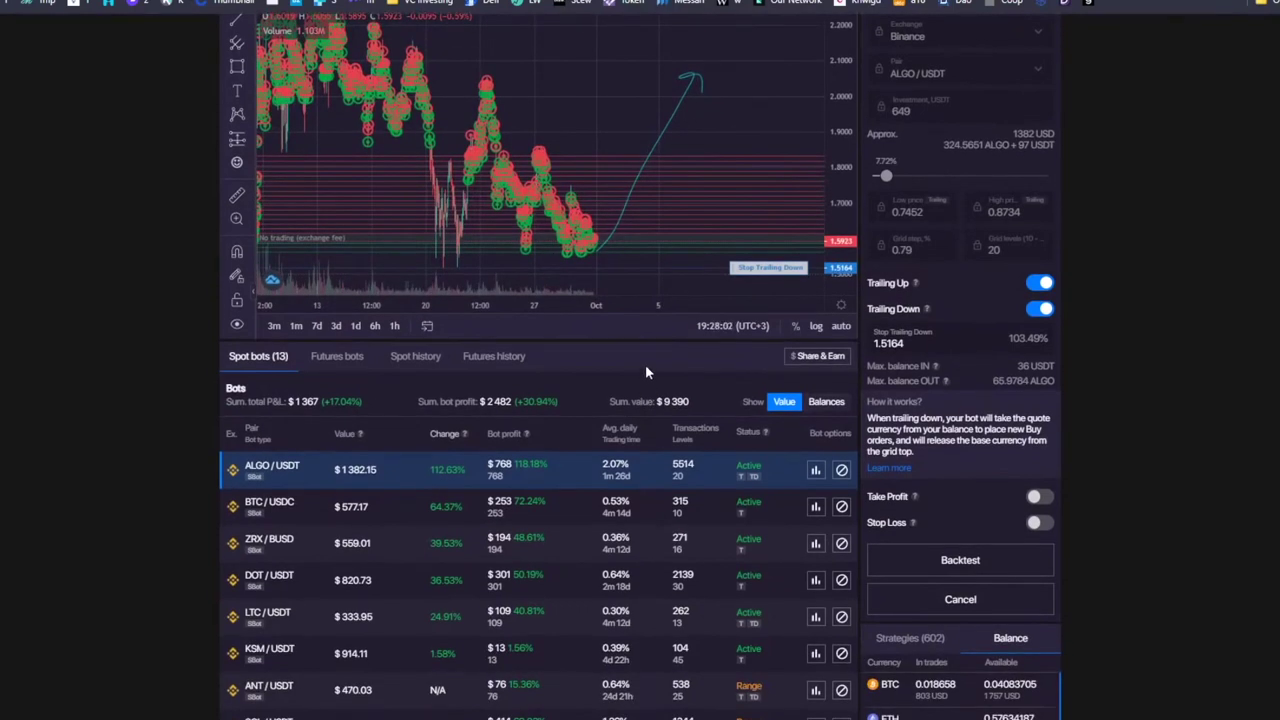
{"action": "scroll", "coordinate": [645, 372], "scroll_direction": "down", "scroll_amount": 6}
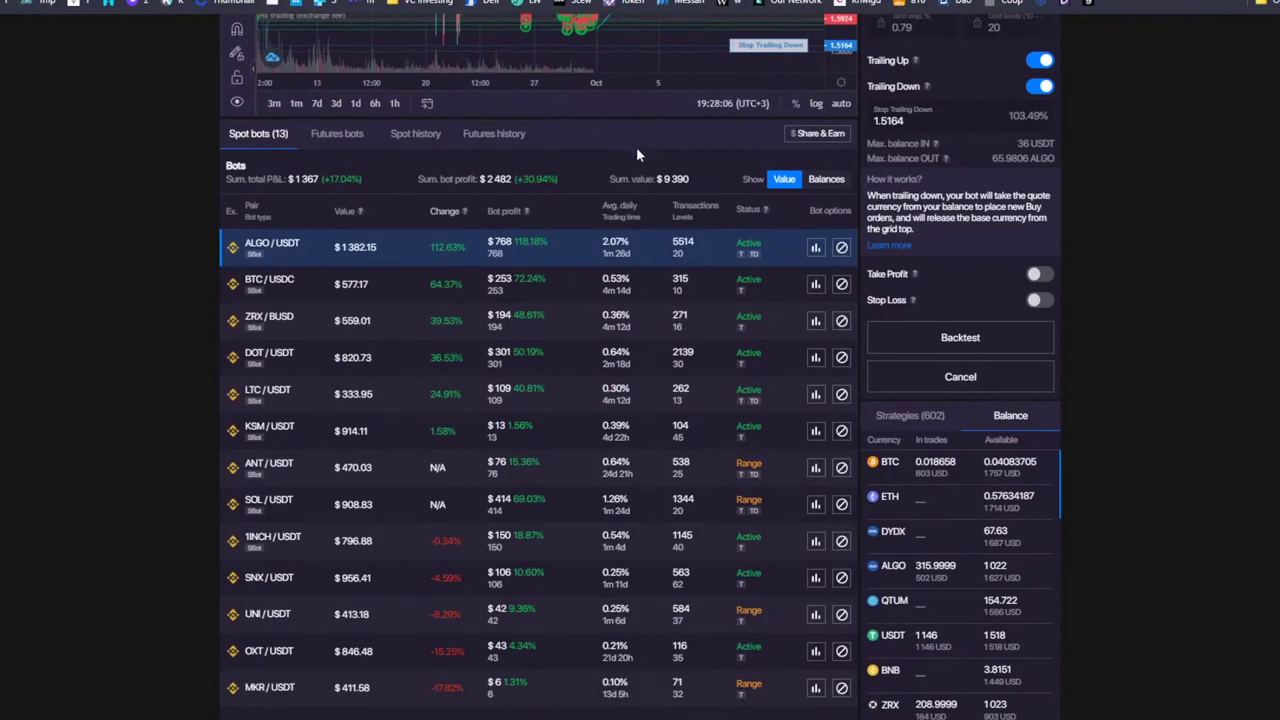
{"action": "scroll", "coordinate": [636, 148], "scroll_direction": "down", "scroll_amount": 1}
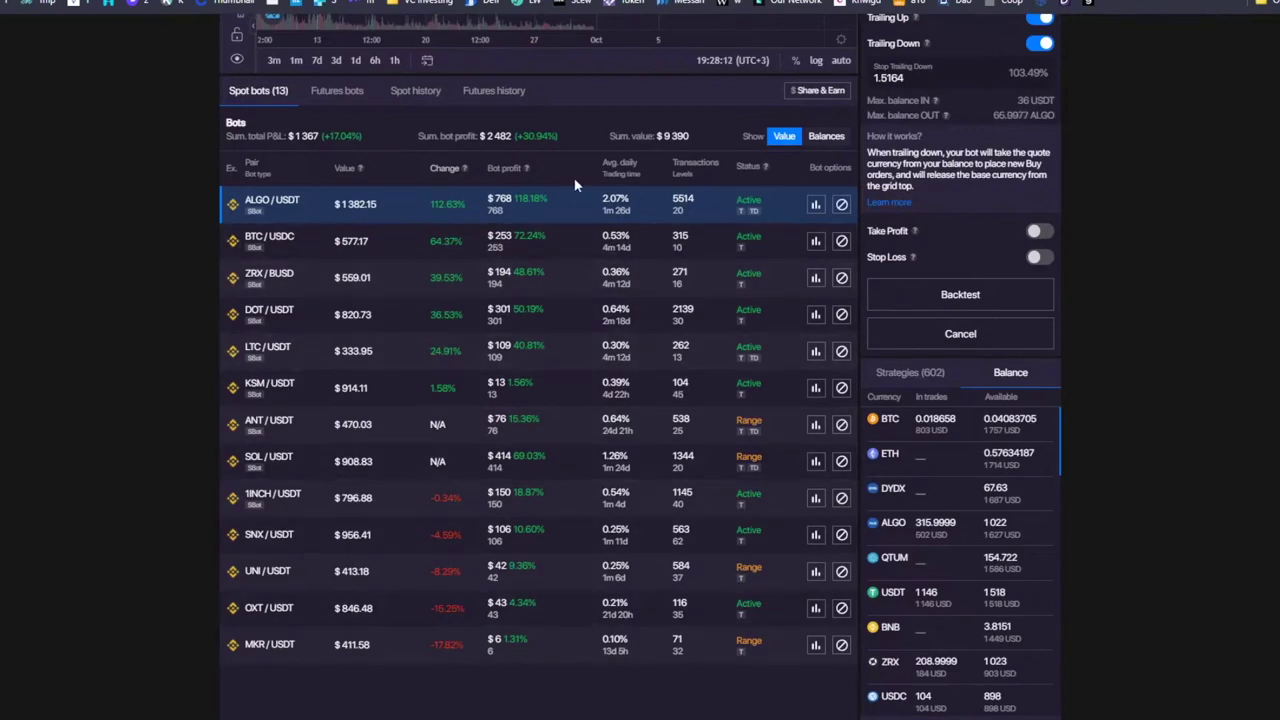
{"action": "scroll", "coordinate": [652, 100], "scroll_direction": "up", "scroll_amount": 1}
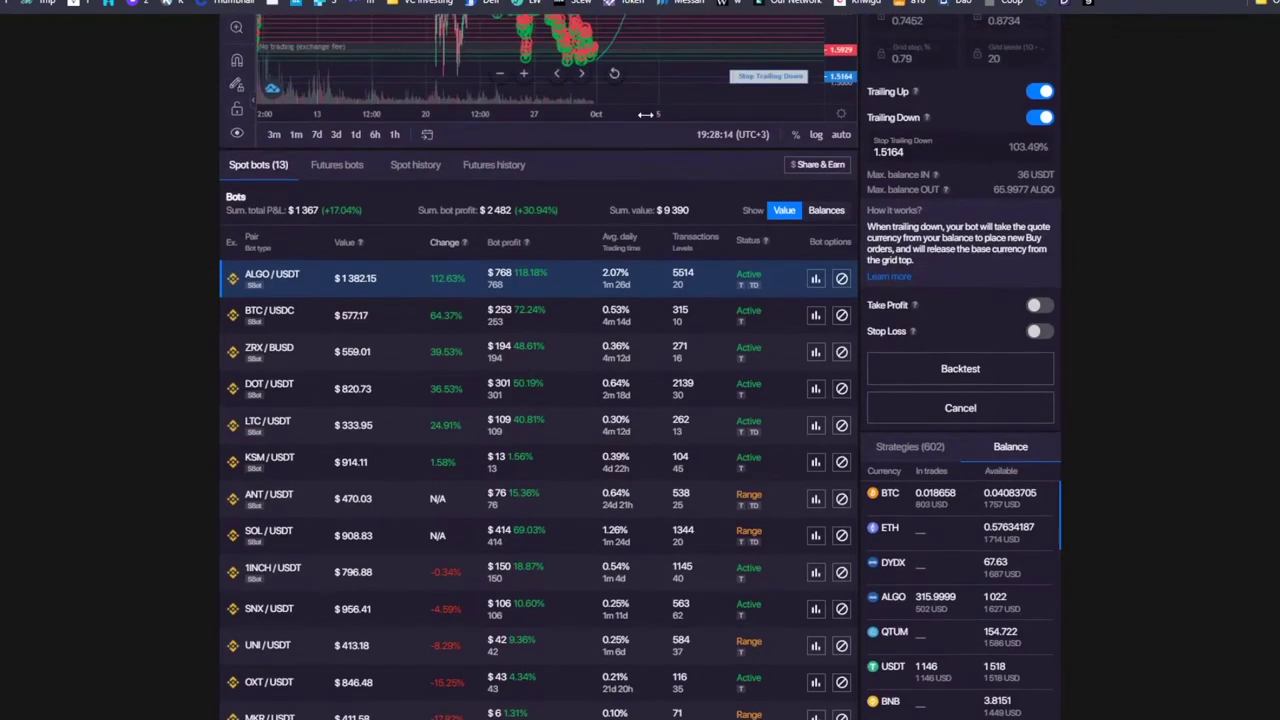
{"action": "scroll", "coordinate": [573, 187], "scroll_direction": "down", "scroll_amount": 1}
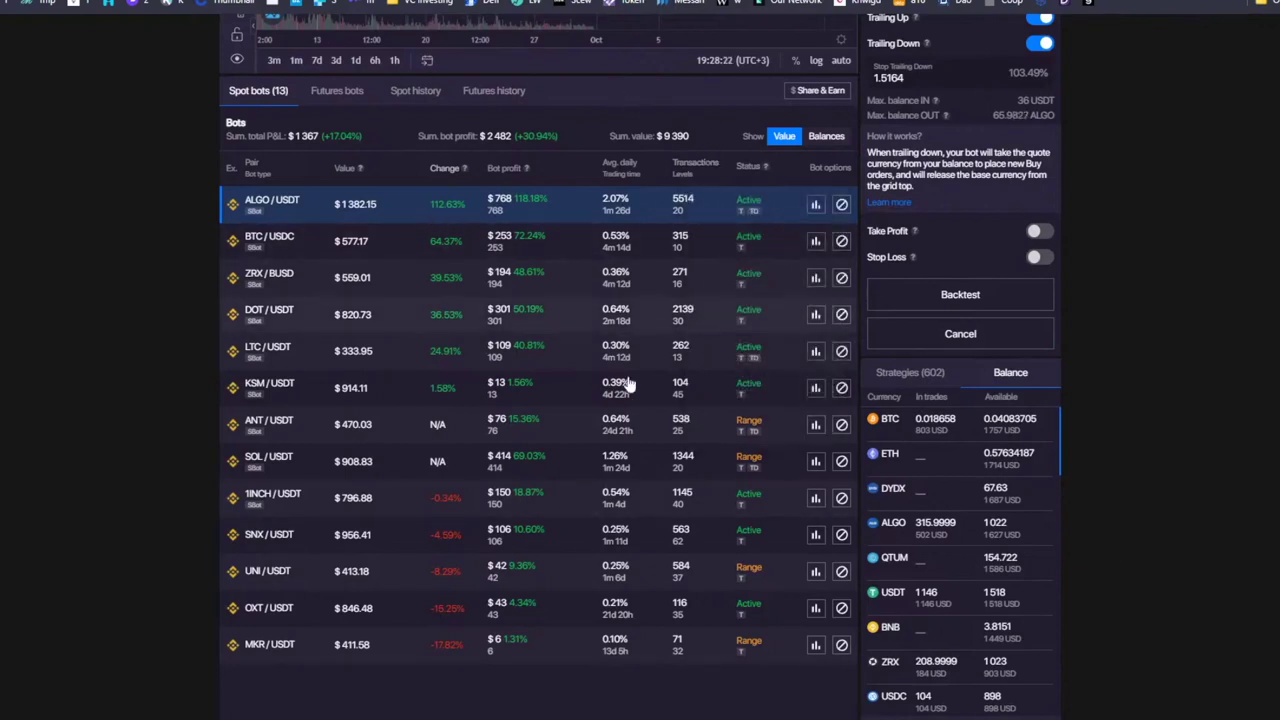
- Open the stop settings of the DOT / USDT Sbot and review the Cancel all open orders and Sell at the market price closing options
{"action": "left_click", "coordinate": [842, 316]}
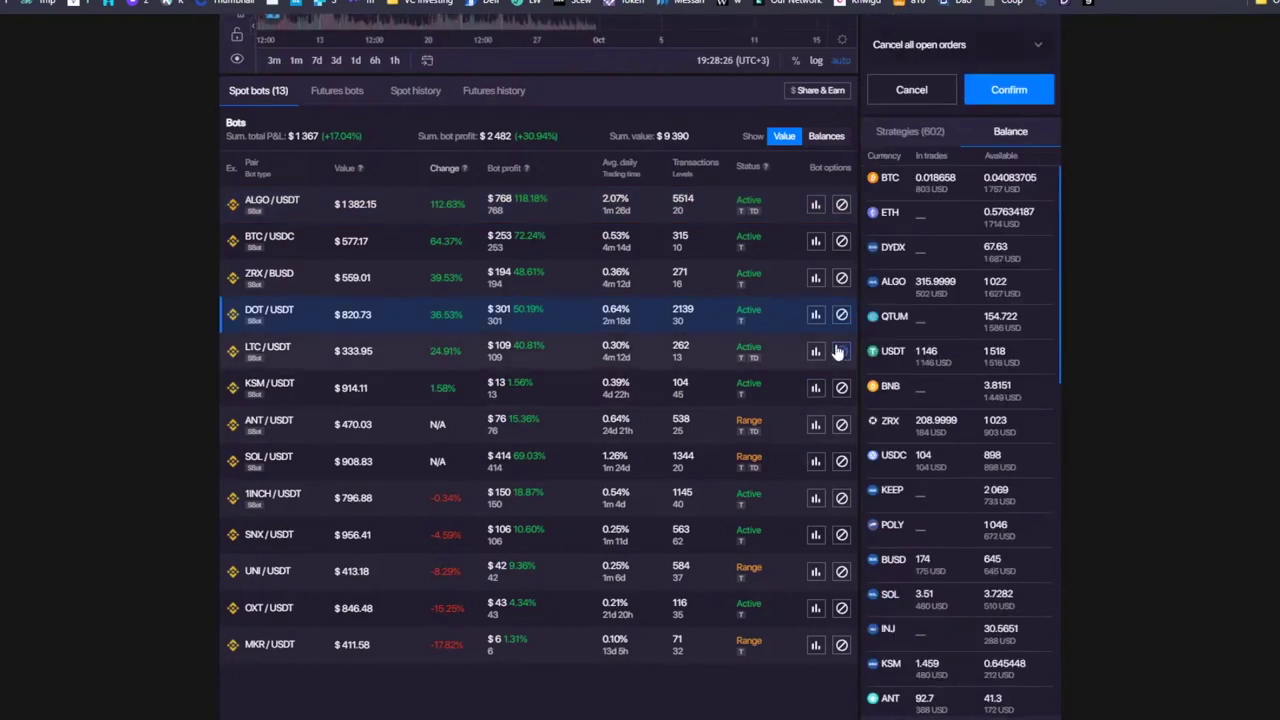
{"action": "scroll", "coordinate": [951, 146], "scroll_direction": "up", "scroll_amount": 3}
{"action": "left_click", "coordinate": [949, 342]}
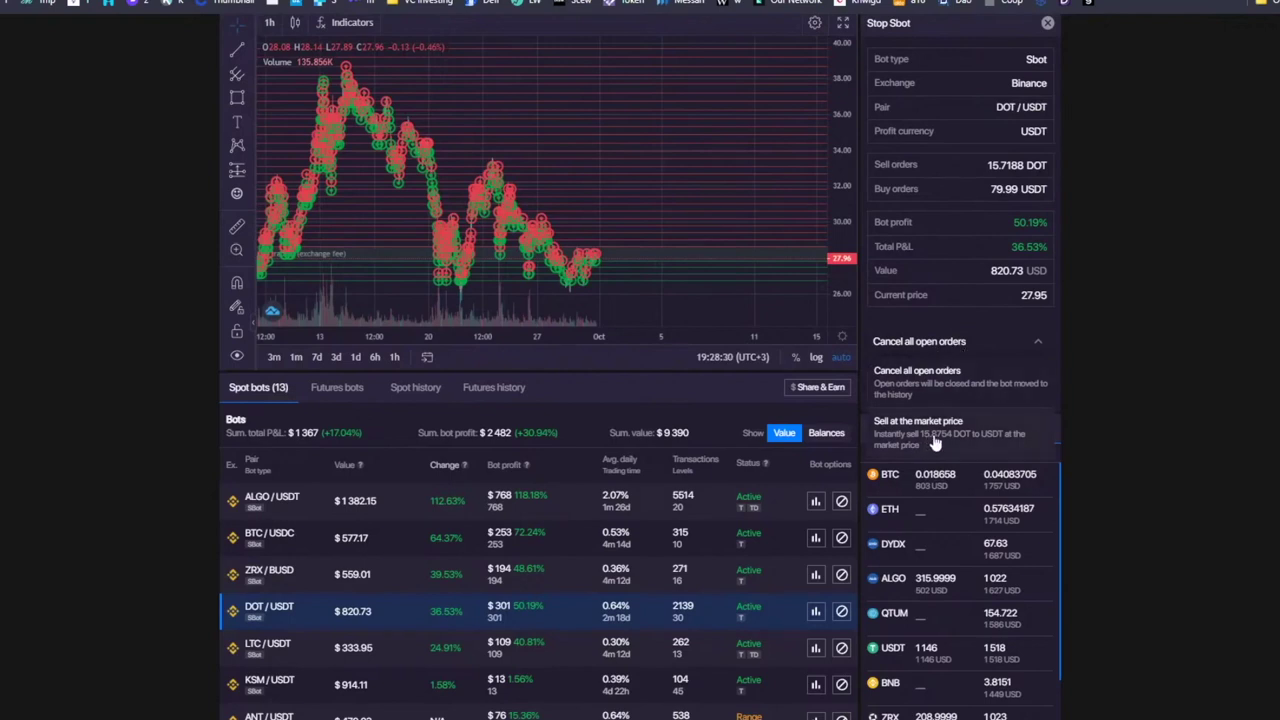
{"action": "left_click", "coordinate": [940, 372]}
{"action": "scroll", "coordinate": [978, 497], "scroll_direction": "down", "scroll_amount": 4}
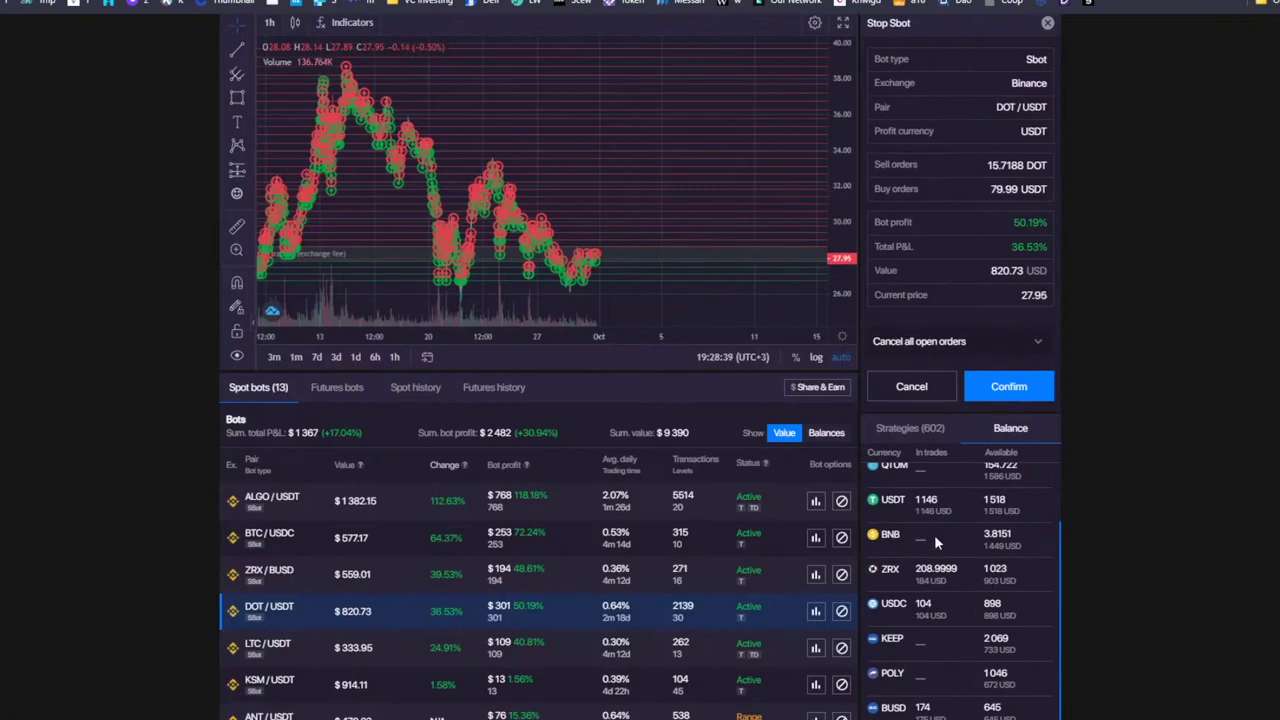
{"action": "scroll", "coordinate": [934, 540], "scroll_direction": "up", "scroll_amount": 3}
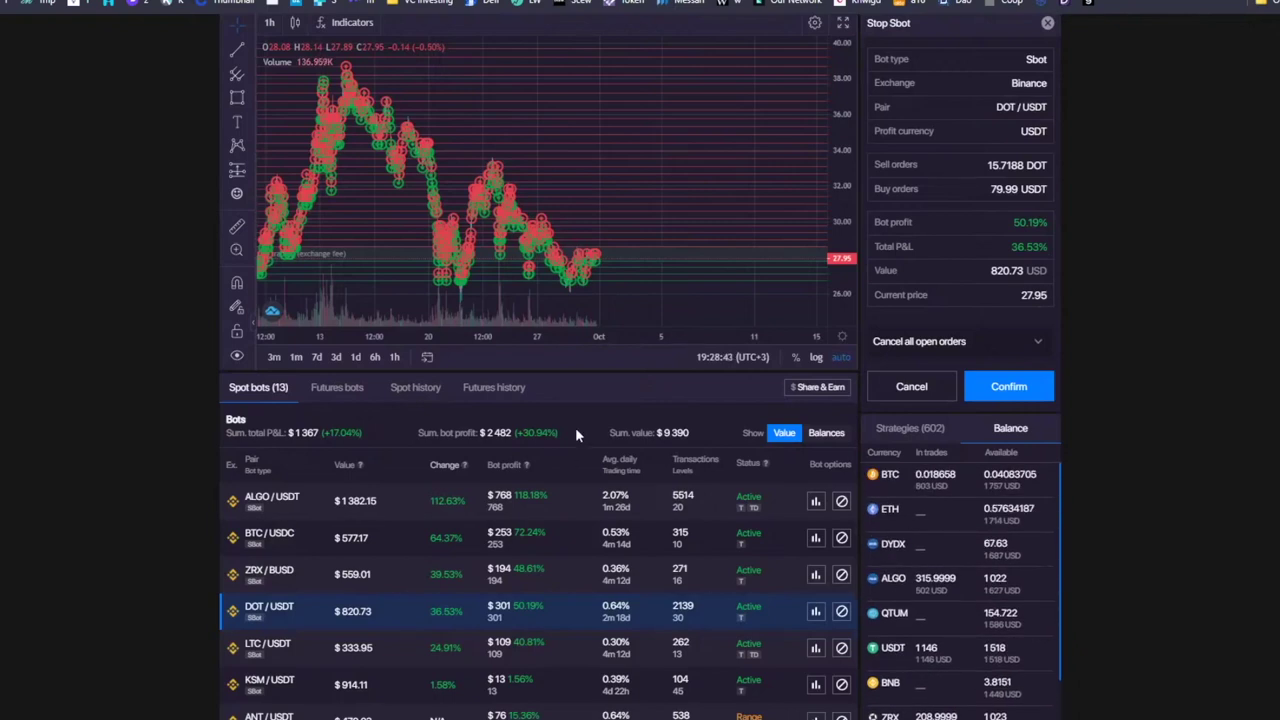
{"action": "left_click", "coordinate": [930, 342]}
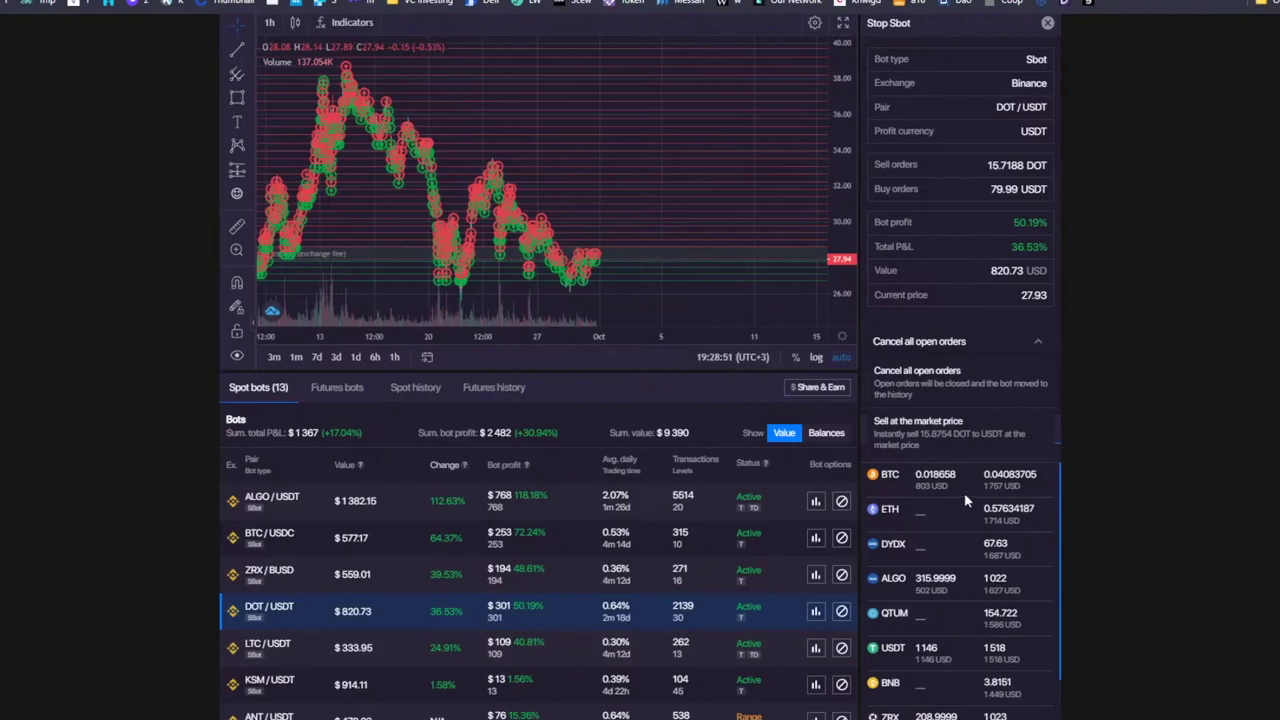
{"action": "left_click", "coordinate": [937, 440]}
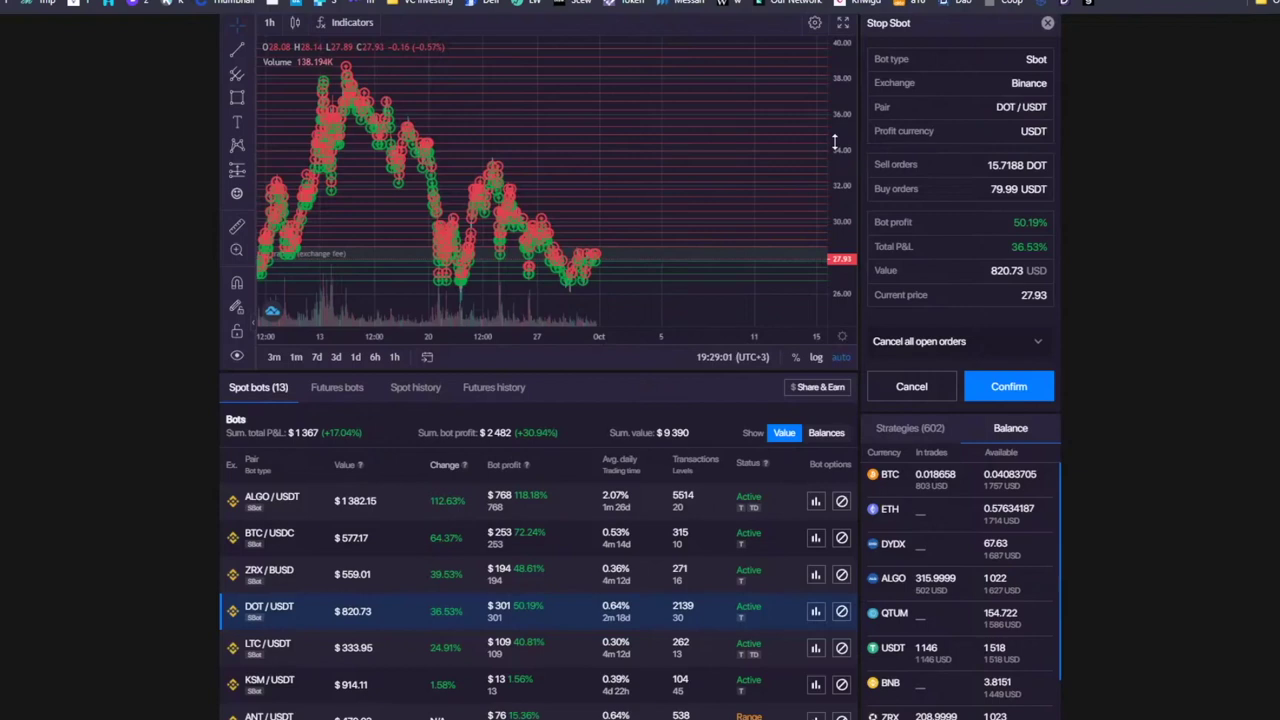
- Examine the DOT / USDT bot's trade history on the chart back to early August and compare it with the spot bots list
{"action": "scroll", "coordinate": [666, 331], "scroll_direction": "down", "scroll_amount": 2}
{"action": "scroll", "coordinate": [648, 365], "scroll_direction": "down", "scroll_amount": 1}
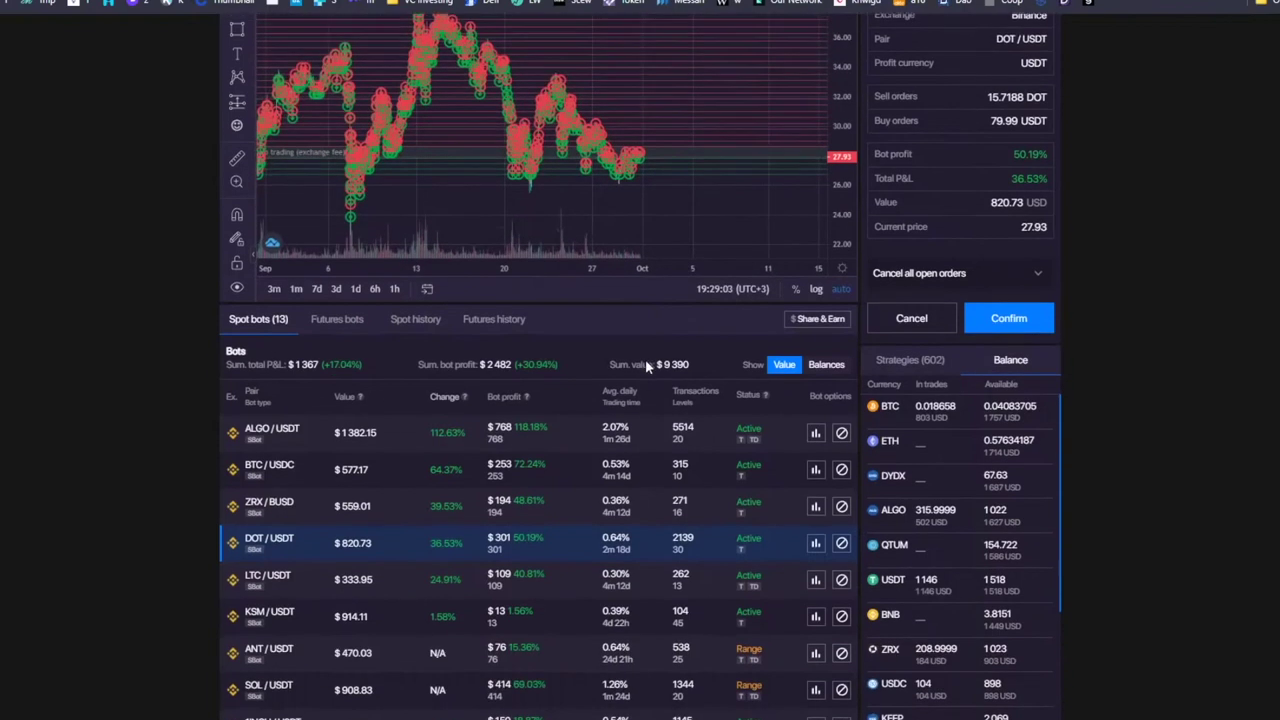
{"action": "scroll", "coordinate": [645, 366], "scroll_direction": "down", "scroll_amount": 2}
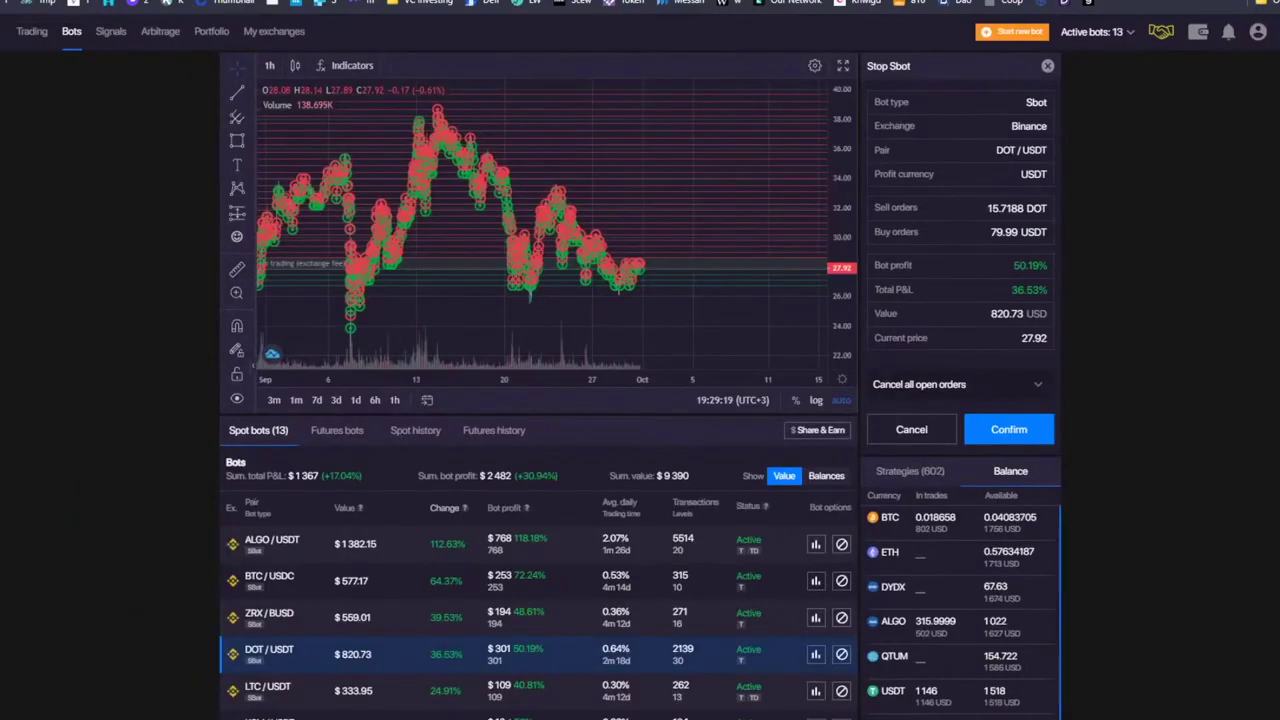
{"action": "scroll", "coordinate": [397, 286], "scroll_direction": "down", "scroll_amount": 3}
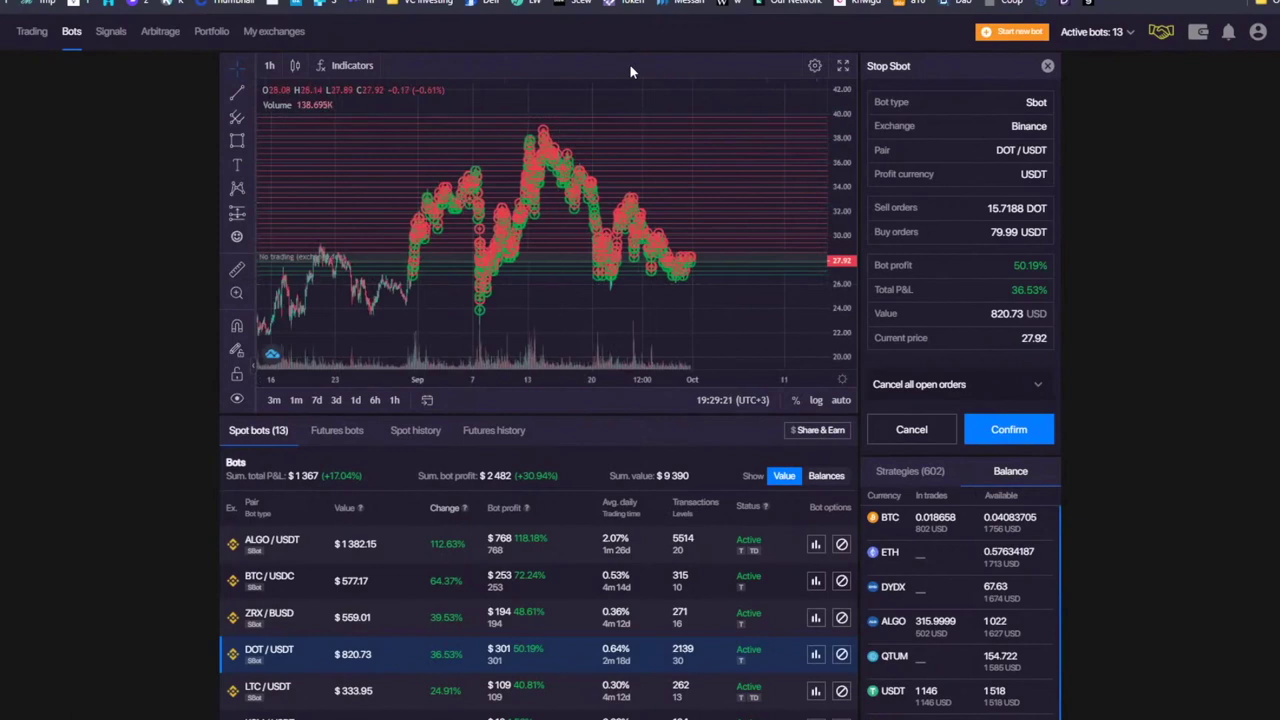
{"action": "scroll", "coordinate": [634, 69], "scroll_direction": "down", "scroll_amount": 1}
{"action": "scroll", "coordinate": [652, 105], "scroll_direction": "down", "scroll_amount": 2}
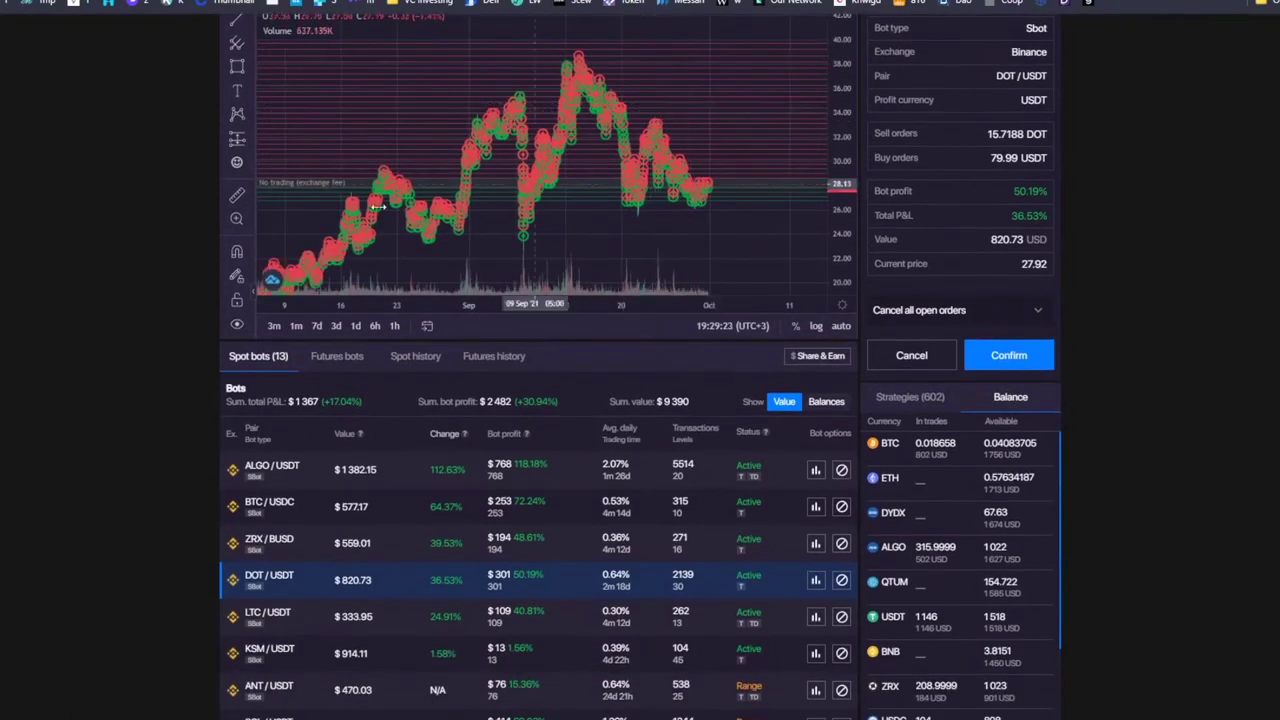
{"action": "scroll", "coordinate": [110, 280], "scroll_direction": "down", "scroll_amount": 1}
{"action": "scroll", "coordinate": [154, 305], "scroll_direction": "down", "scroll_amount": 5}
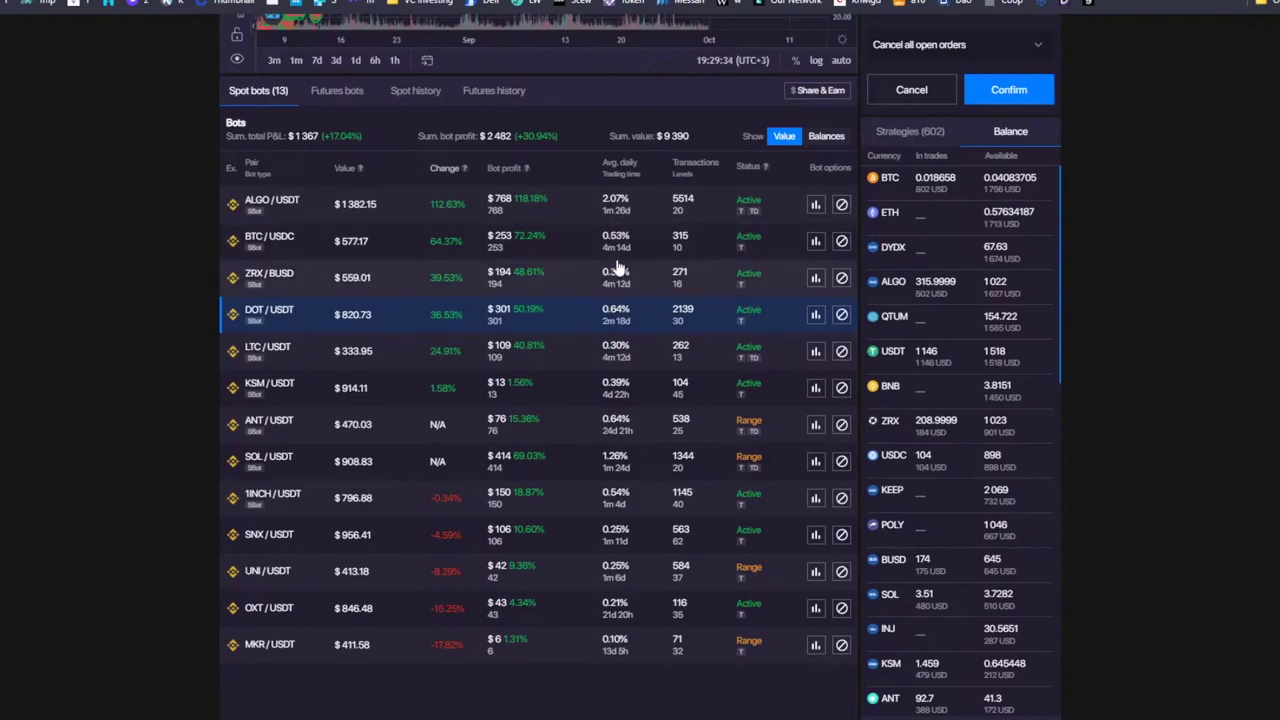
{"action": "scroll", "coordinate": [672, 130], "scroll_direction": "up", "scroll_amount": 4}
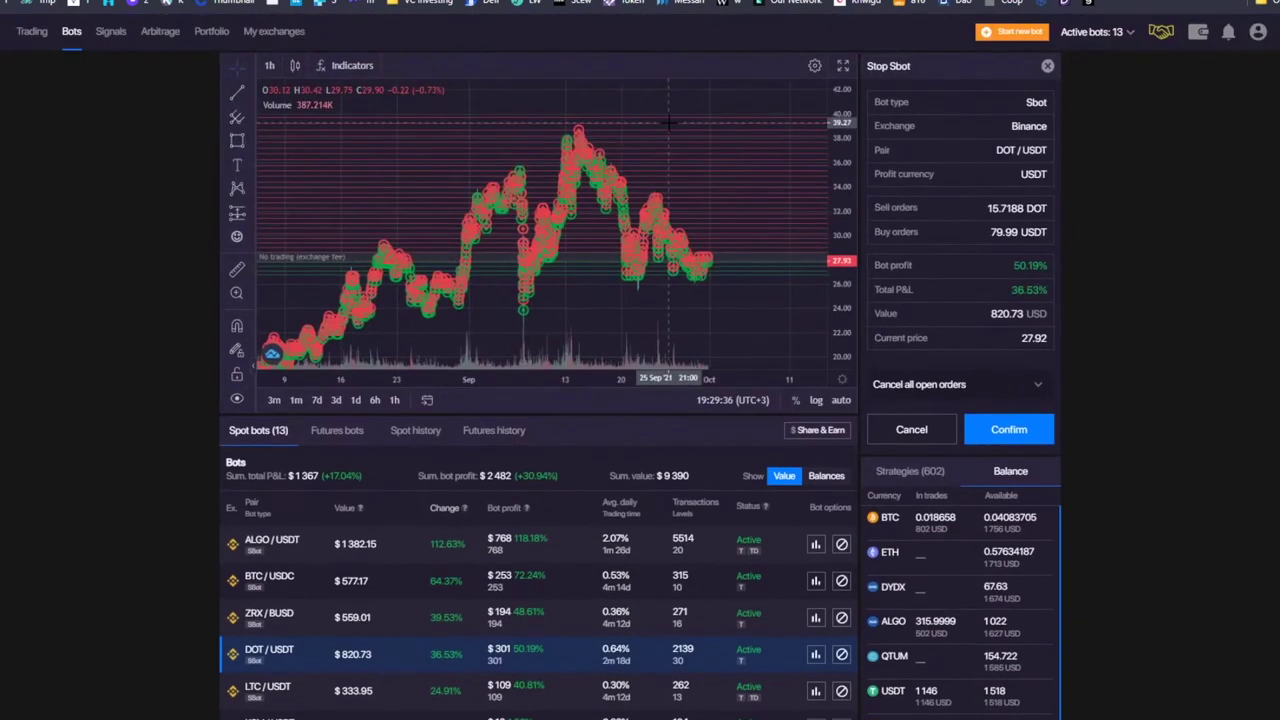
{"action": "scroll", "coordinate": [537, 458], "scroll_direction": "down", "scroll_amount": 1}
{"action": "scroll", "coordinate": [535, 458], "scroll_direction": "down", "scroll_amount": 2}
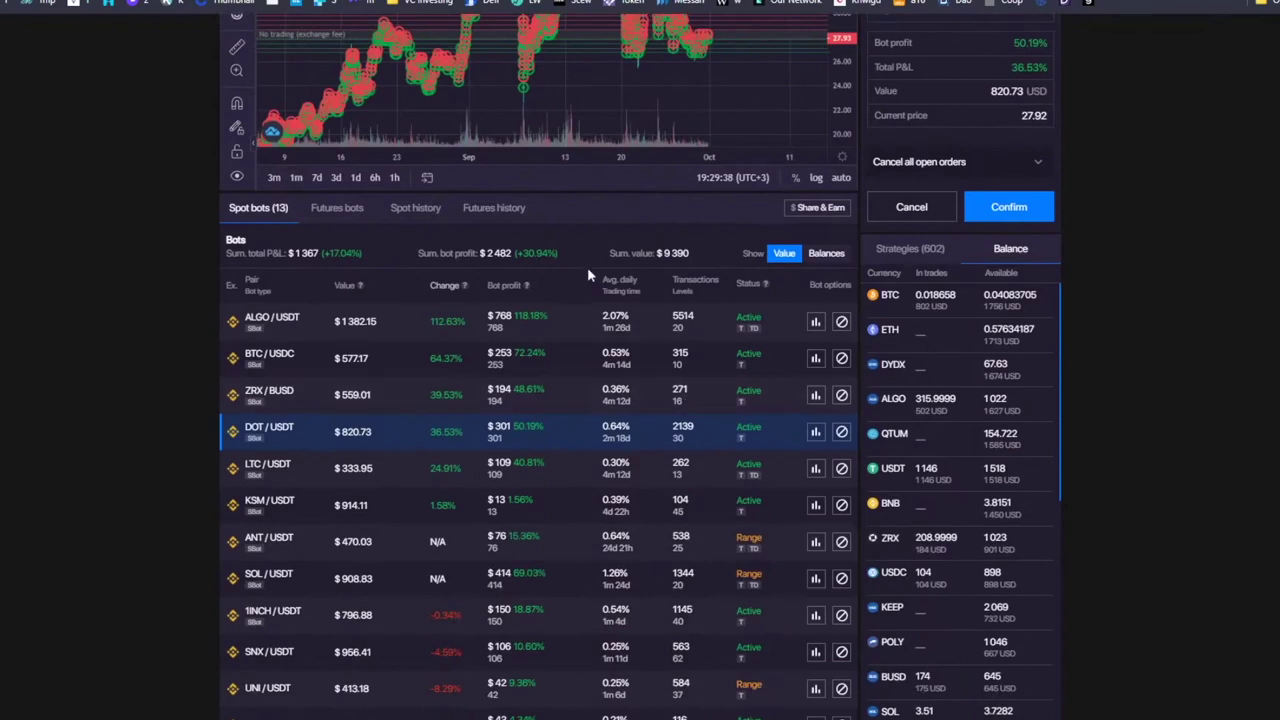
{"action": "scroll", "coordinate": [587, 269], "scroll_direction": "up", "scroll_amount": 3}
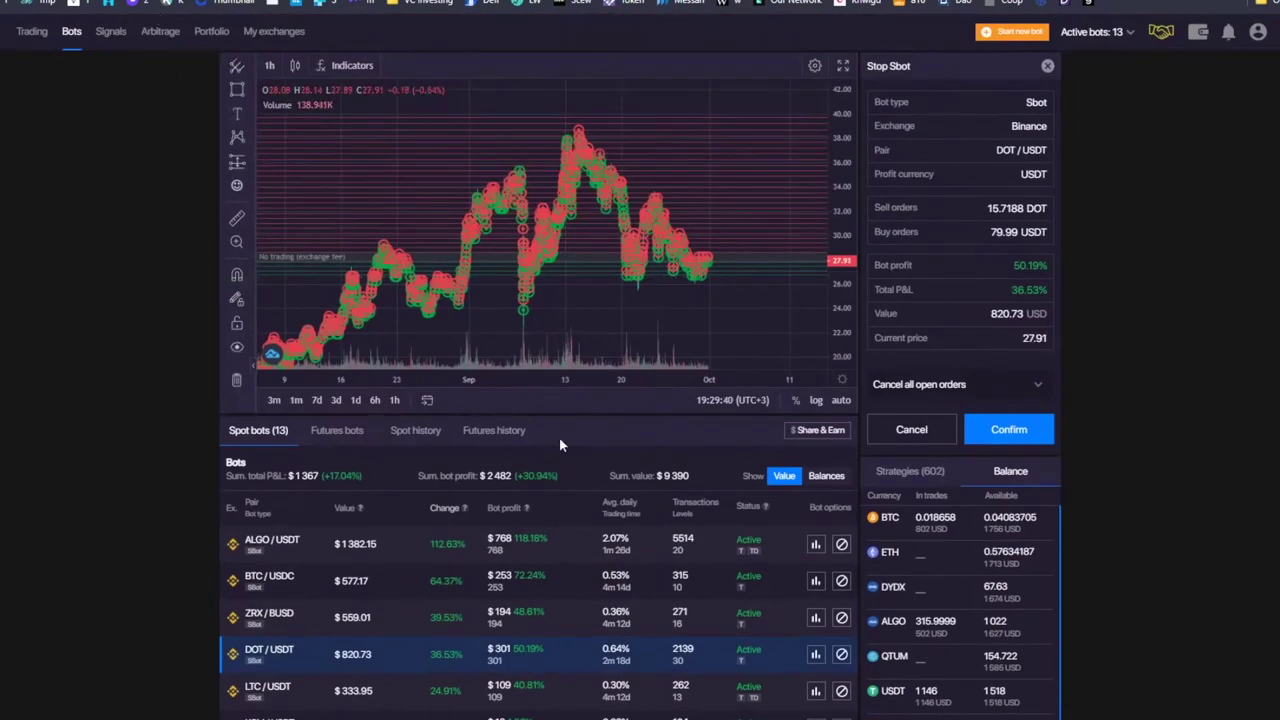
- Highlight the summed bot profit and the summed total P&L percentage above the spot bots list
{"action": "scroll", "coordinate": [470, 390], "scroll_direction": "down", "scroll_amount": 1}
{"action": "left_click_drag", "start_coordinate": [420, 401], "coordinate": [578, 401]}
{"action": "left_click", "coordinate": [586, 390]}
{"action": "left_click_drag", "start_coordinate": [438, 401], "coordinate": [536, 401]}
{"action": "left_click", "coordinate": [587, 401]}
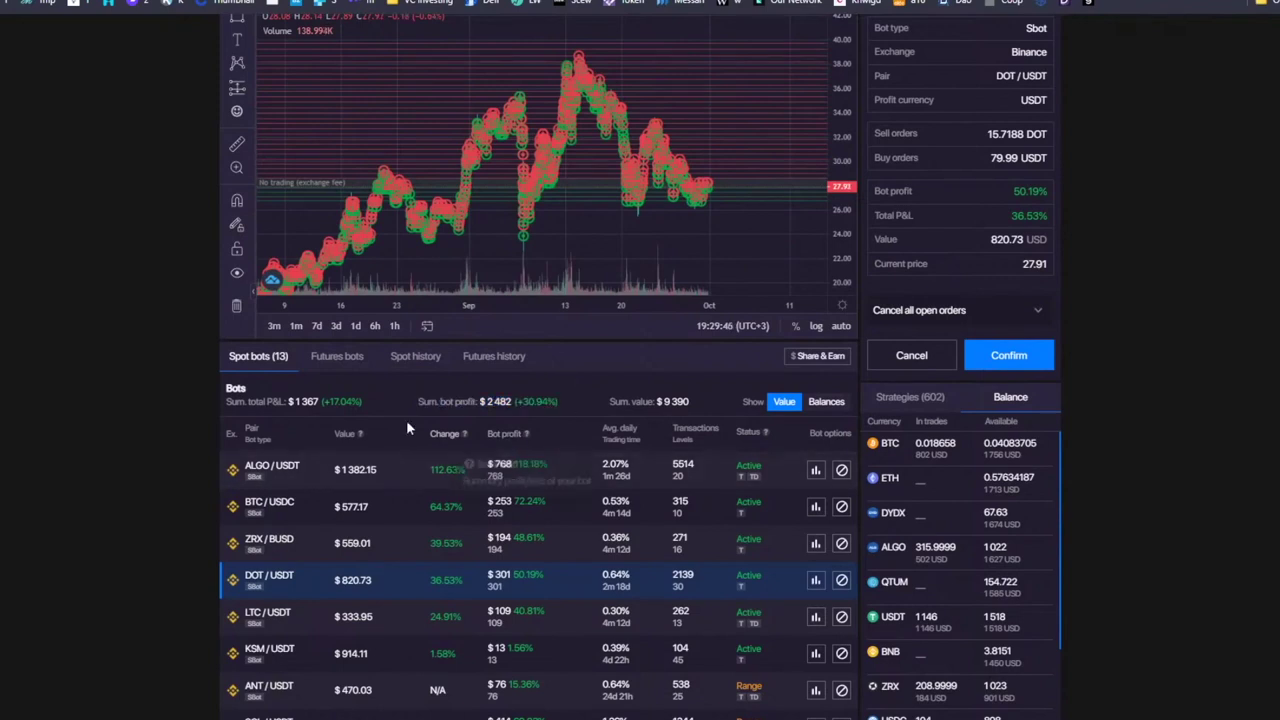
{"action": "left_click_drag", "start_coordinate": [288, 401], "coordinate": [366, 412]}
{"action": "left_click", "coordinate": [372, 407]}
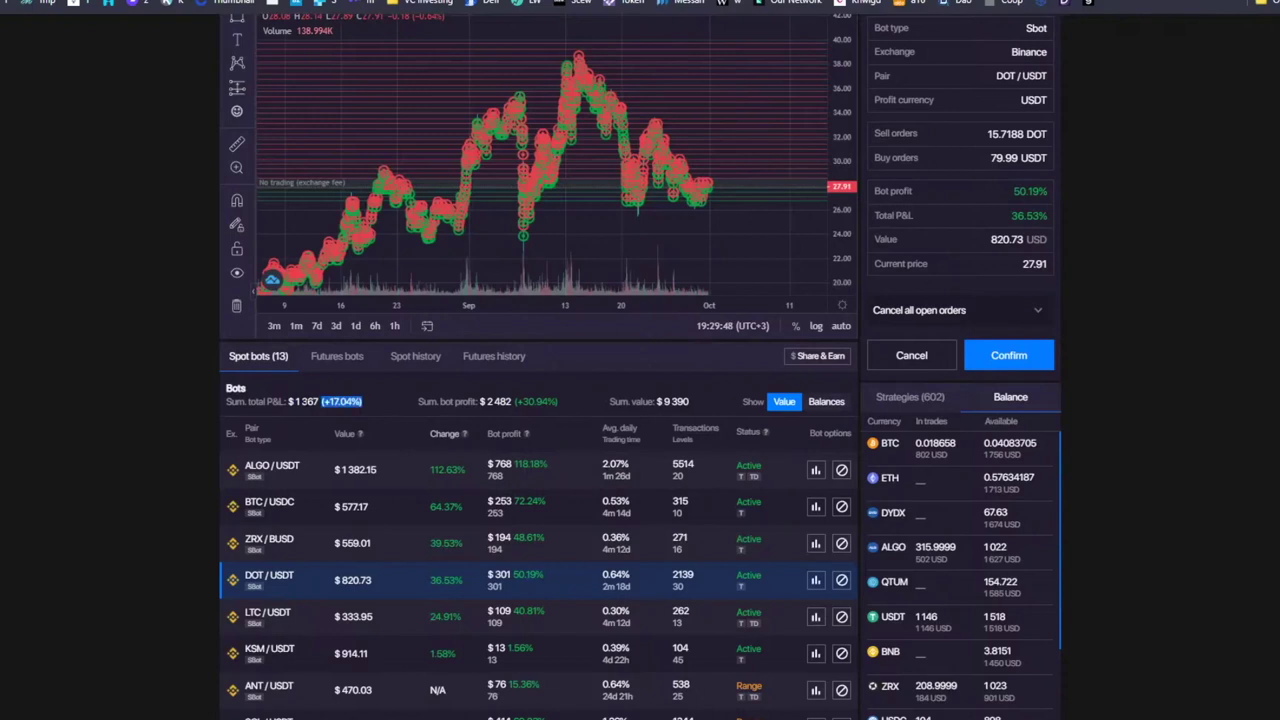
{"action": "left_click", "coordinate": [371, 400]}
- Look over the Bitsgap support chat and close it
{"action": "scroll", "coordinate": [421, 390], "scroll_direction": "up", "scroll_amount": 2}
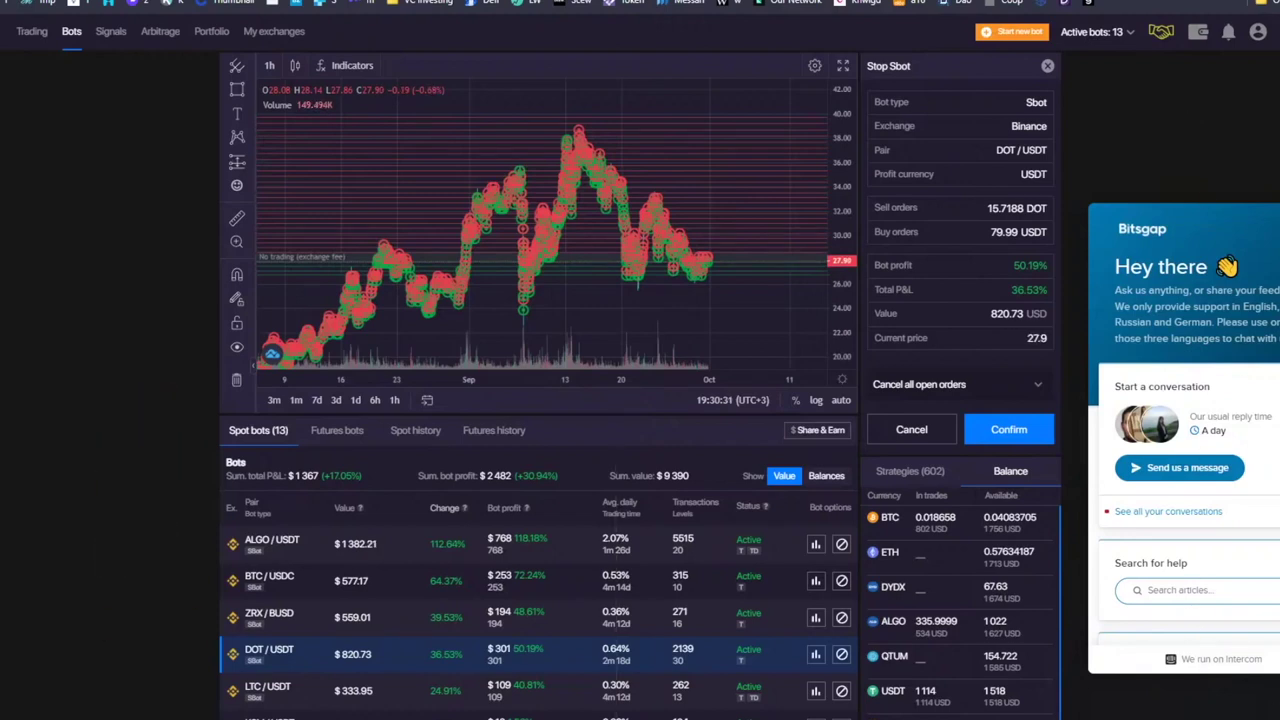
{"action": "left_click", "coordinate": [439, 66]}
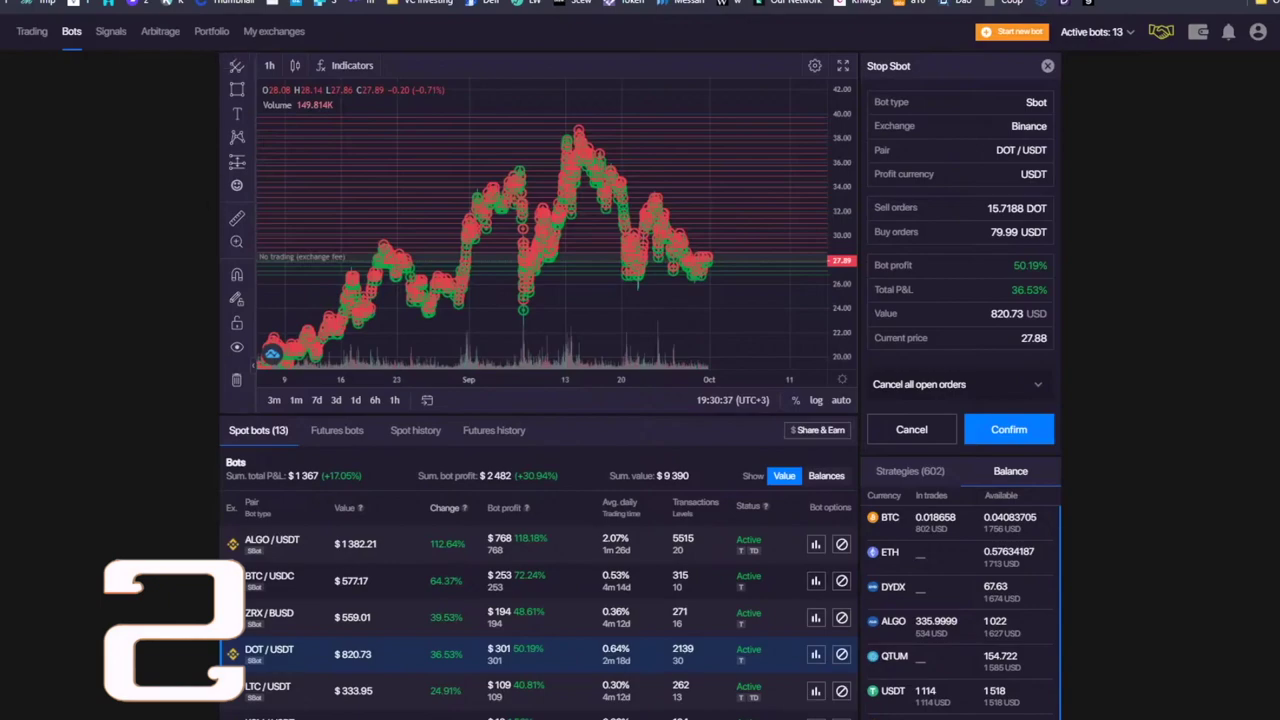
- Search for the Bitsgap blog in a new browser tab, open its Trading Bot section and browse the articles
{"action": "key", "text": "ctrl+t"}
{"action": "type", "text": "bitsgap blo"}
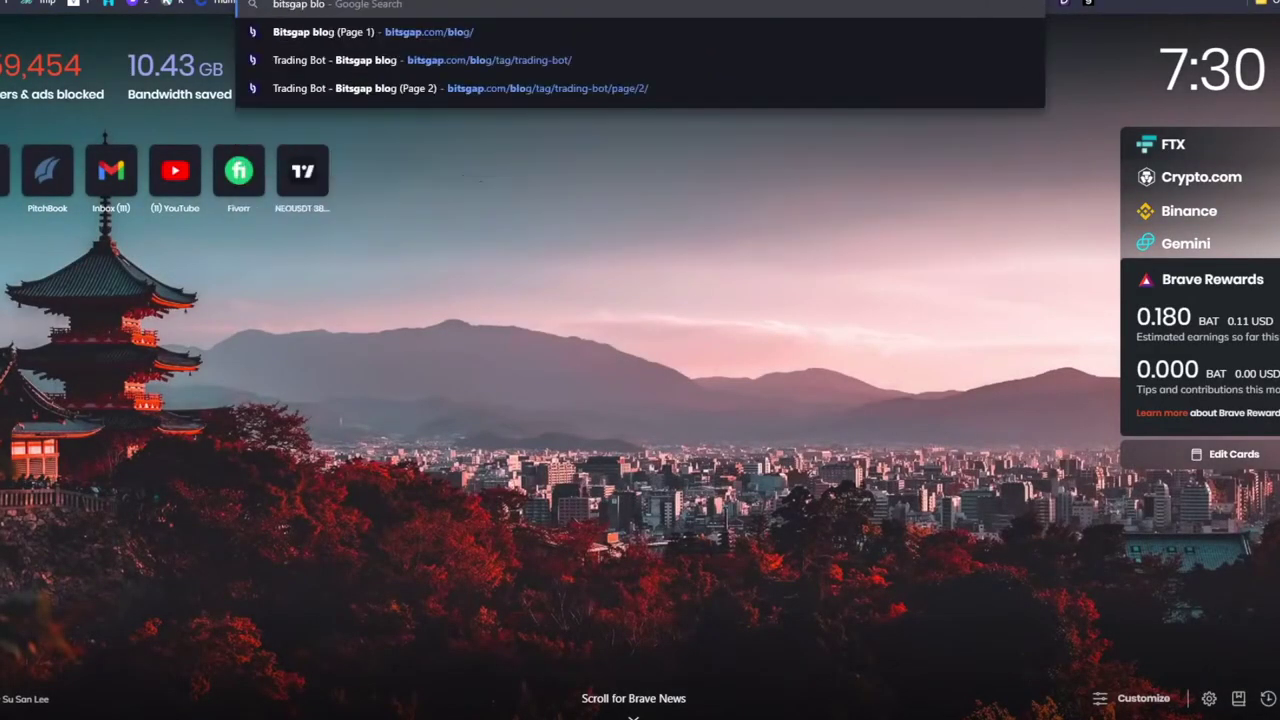
{"action": "left_click", "coordinate": [534, 30]}
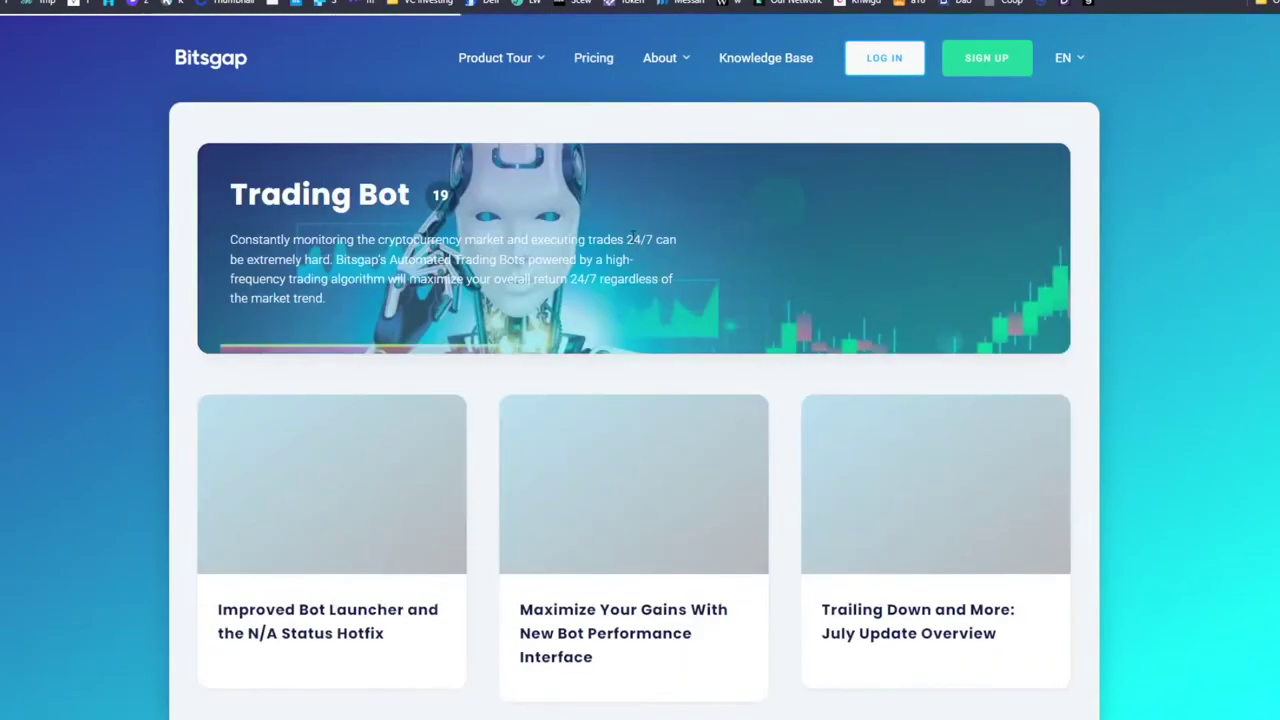
{"action": "scroll", "coordinate": [626, 251], "scroll_direction": "down", "scroll_amount": 9}
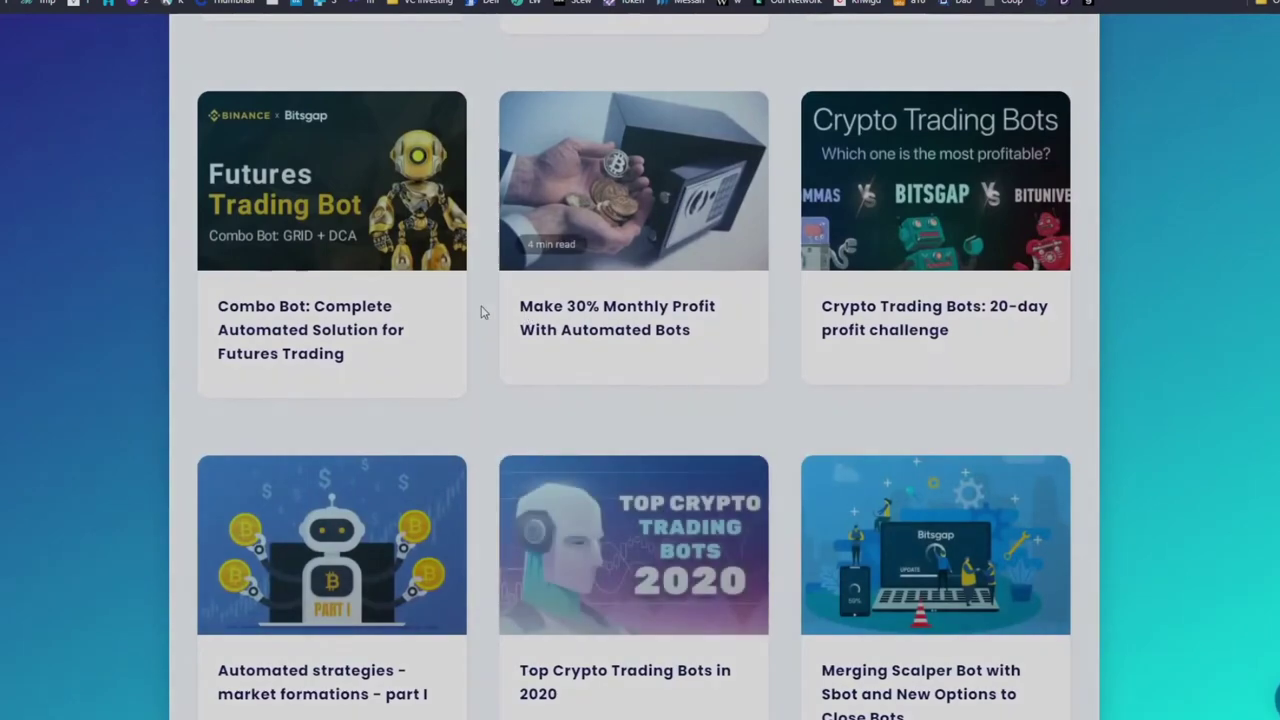